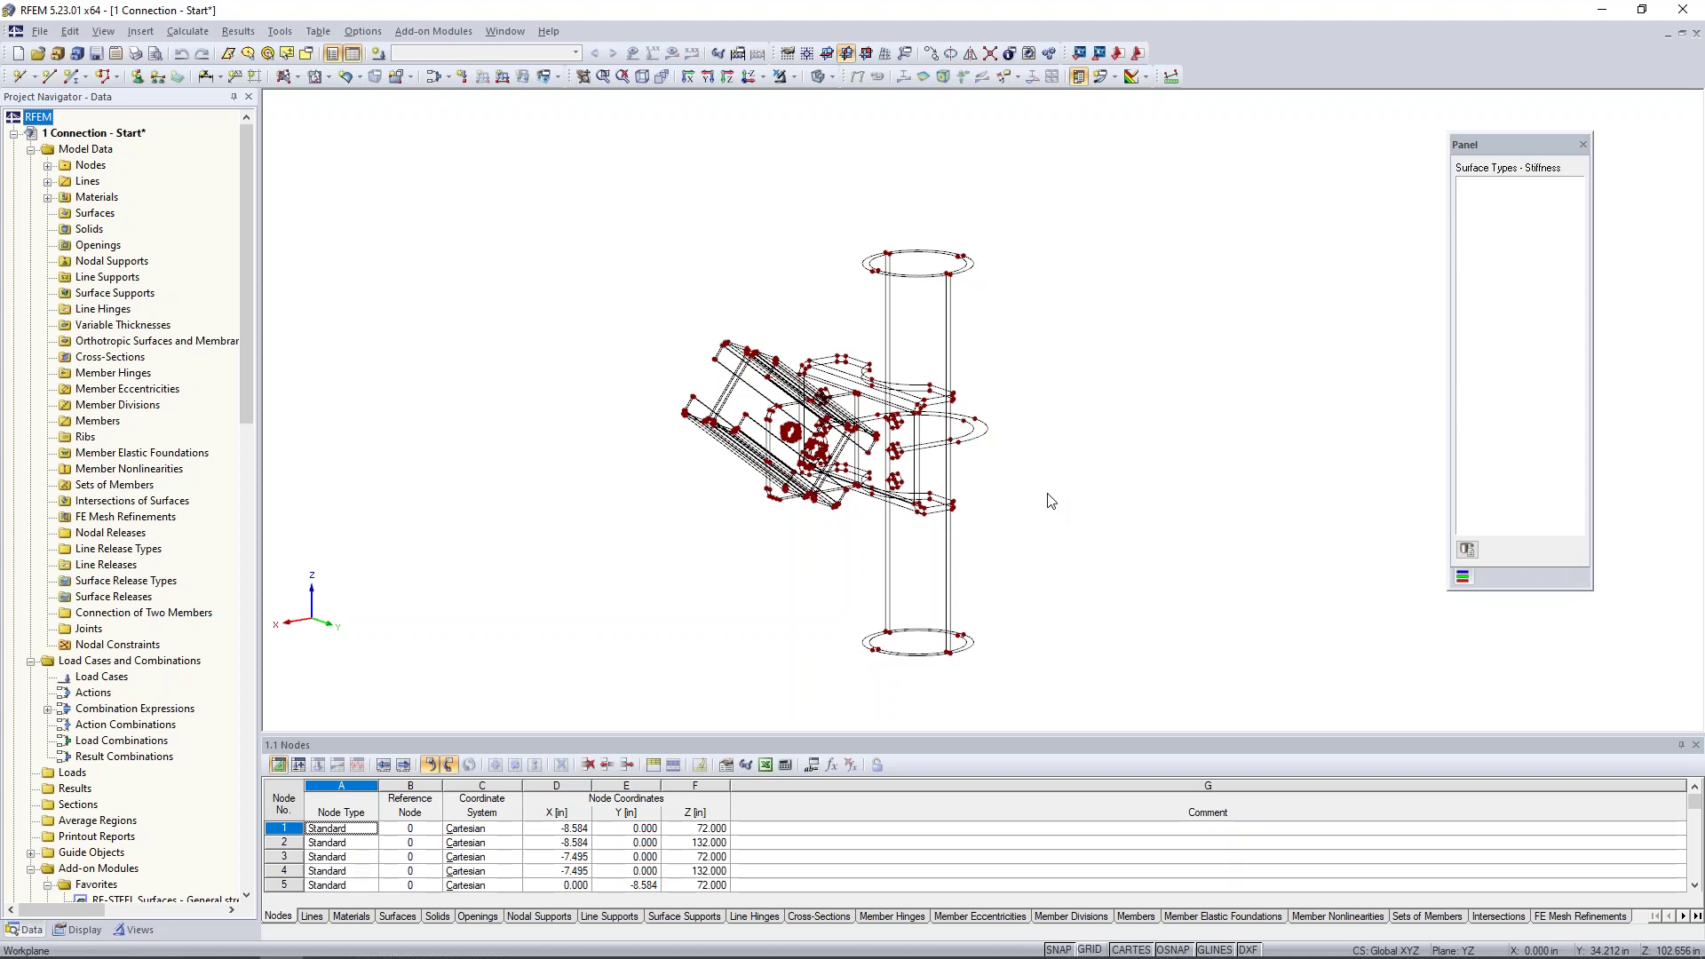
# Review the file formats available for importing a model, and leave without importing anything
pyautogui.scroll(-1, 1009, 491)
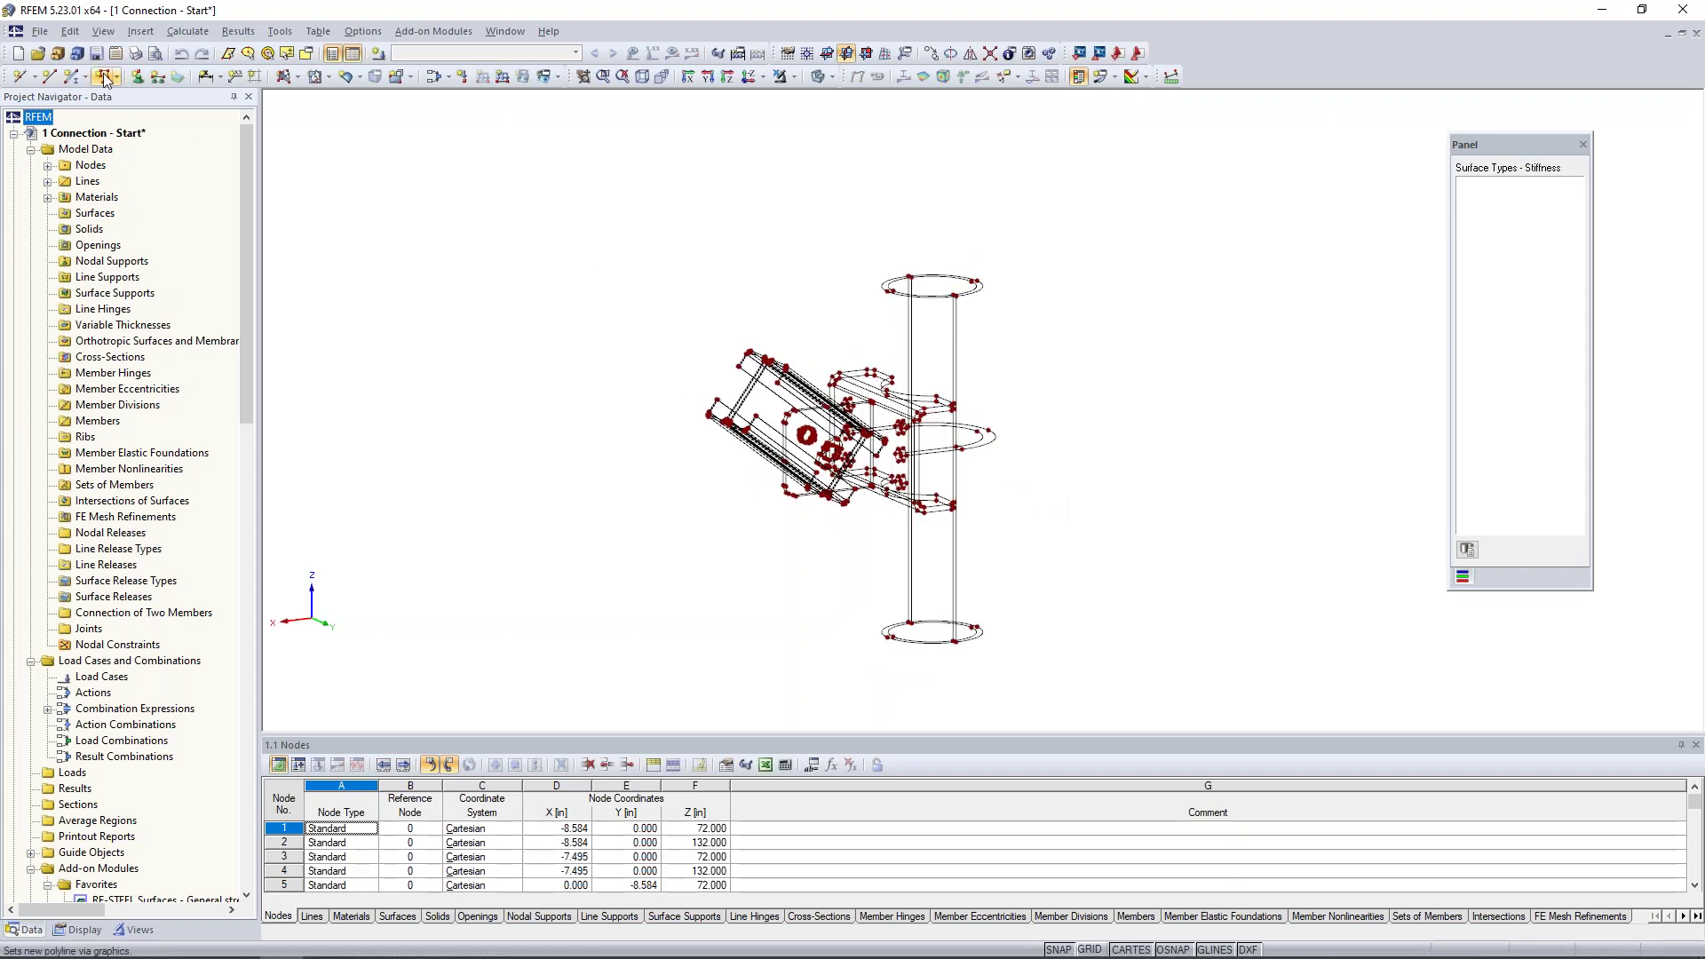
pyautogui.click(42, 33)
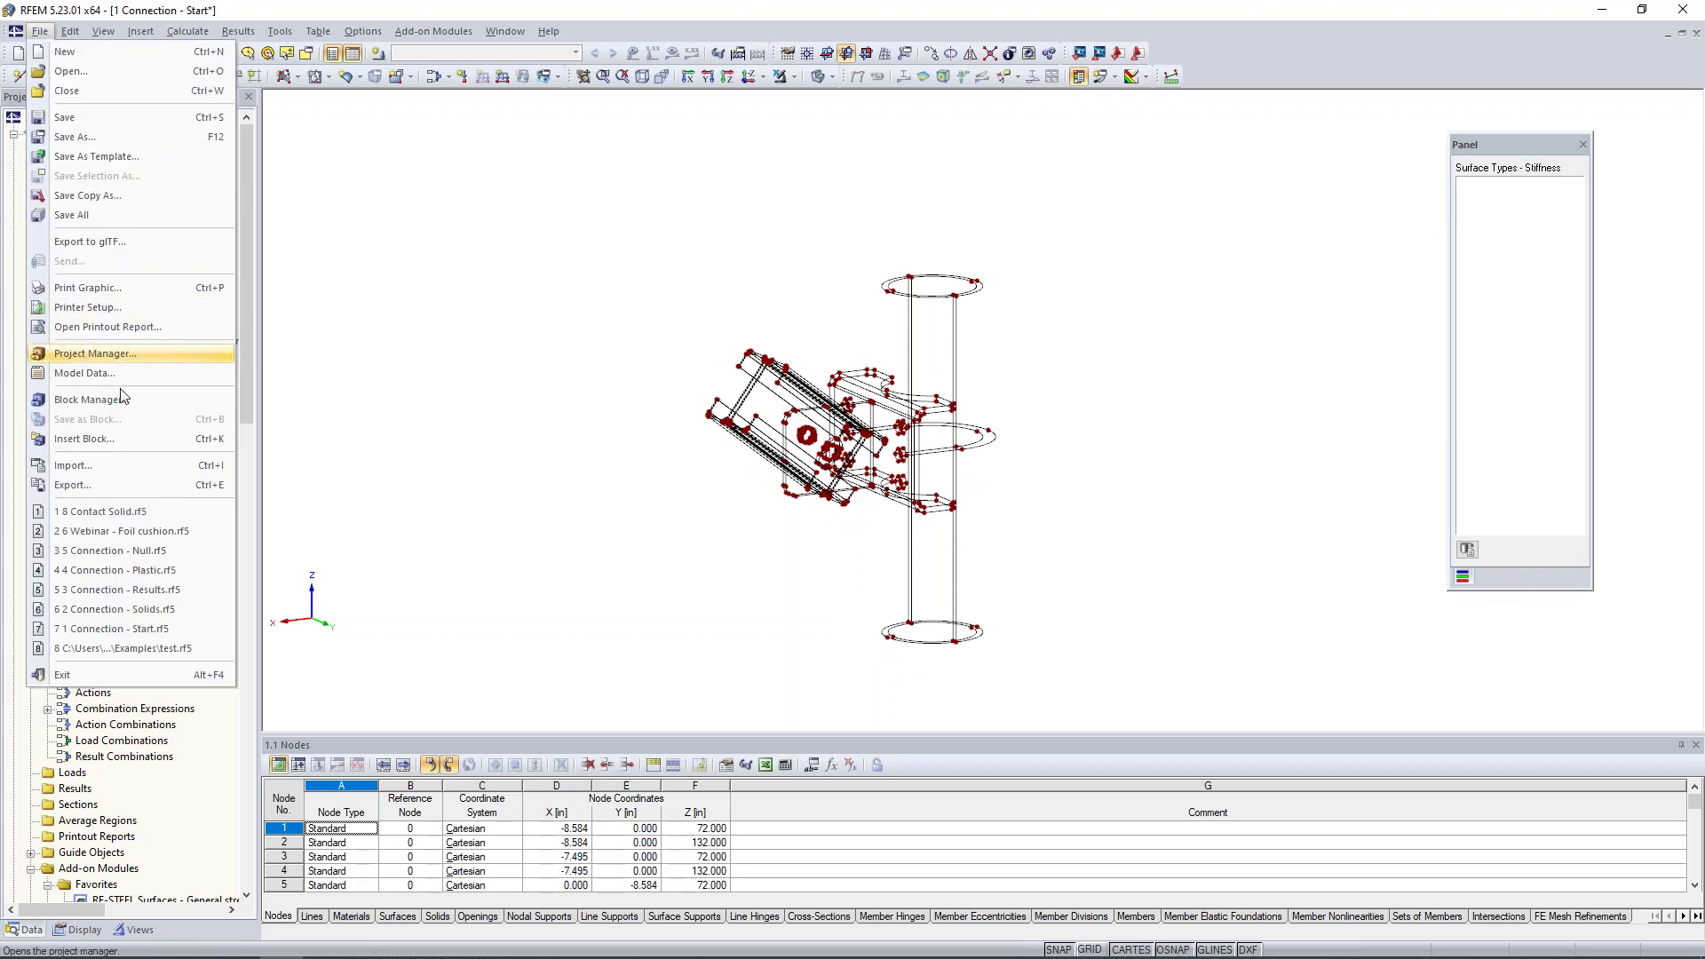
pyautogui.click(131, 474)
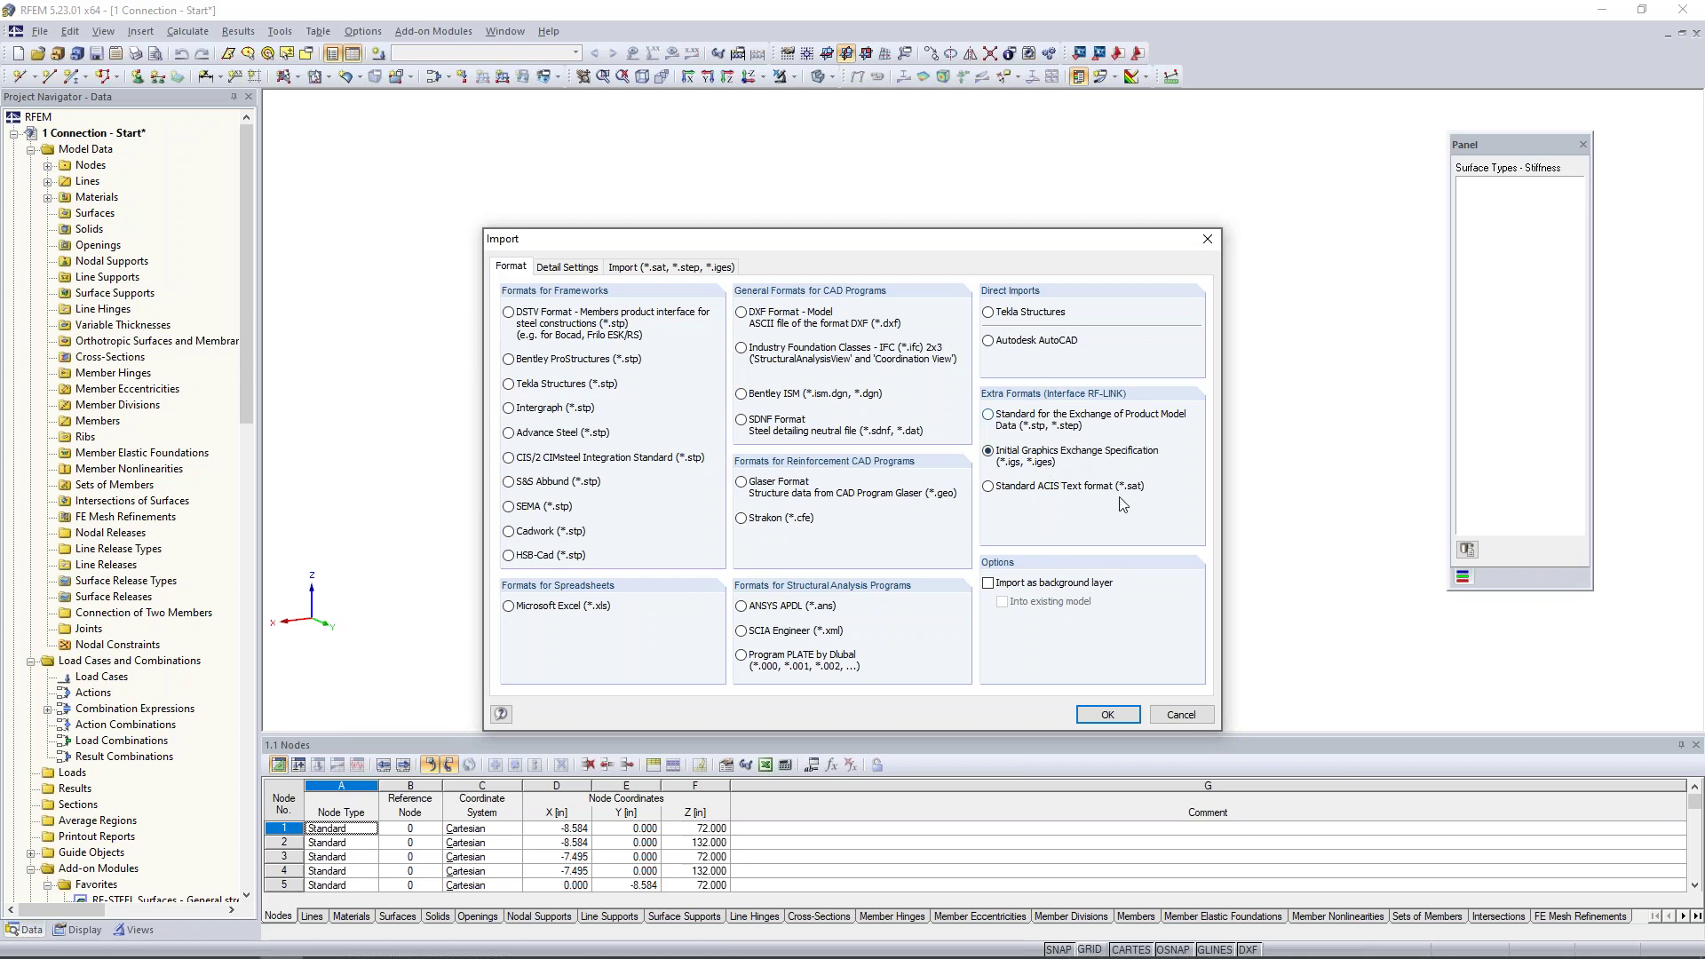
pyautogui.click(1199, 717)
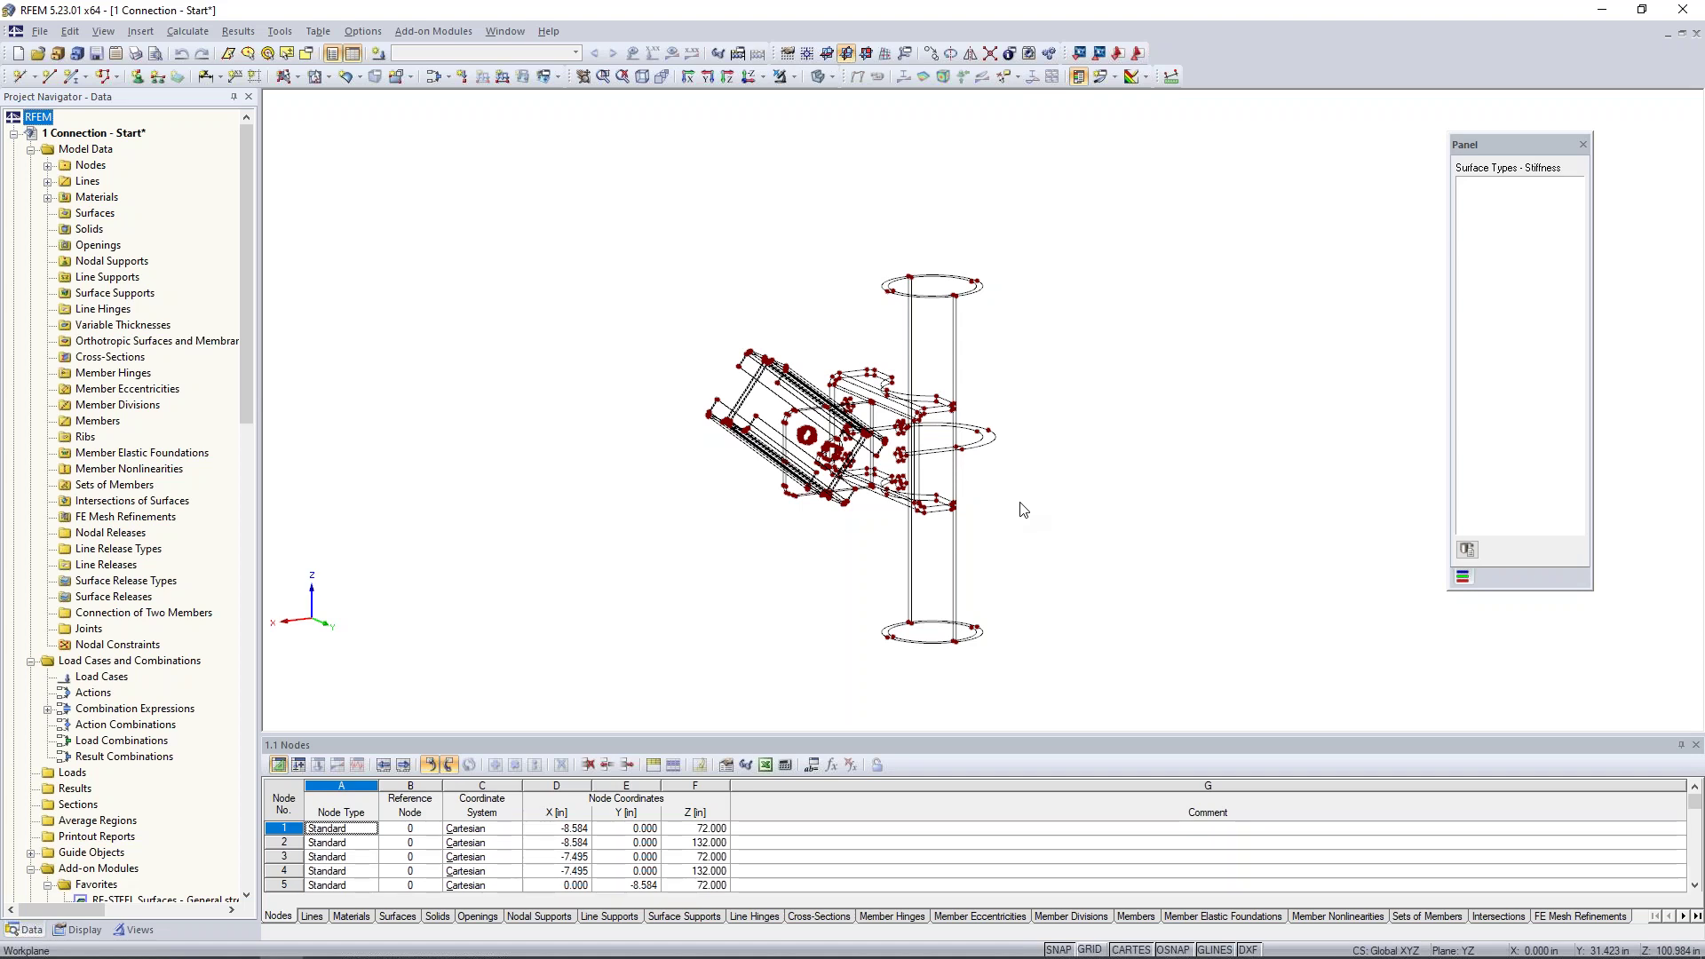
# Set up a new plane surface defined by selected boundary lines, with its stiffness set to Null
pyautogui.moveTo(1006, 491)
pyautogui.keyDown('ctrl'); pyautogui.mouseDown(button='middle')
pyautogui.moveTo(971, 492)
pyautogui.moveTo(1035, 495)
pyautogui.mouseUp(button='middle'); pyautogui.keyUp('ctrl')
pyautogui.scroll(5, 971, 471)
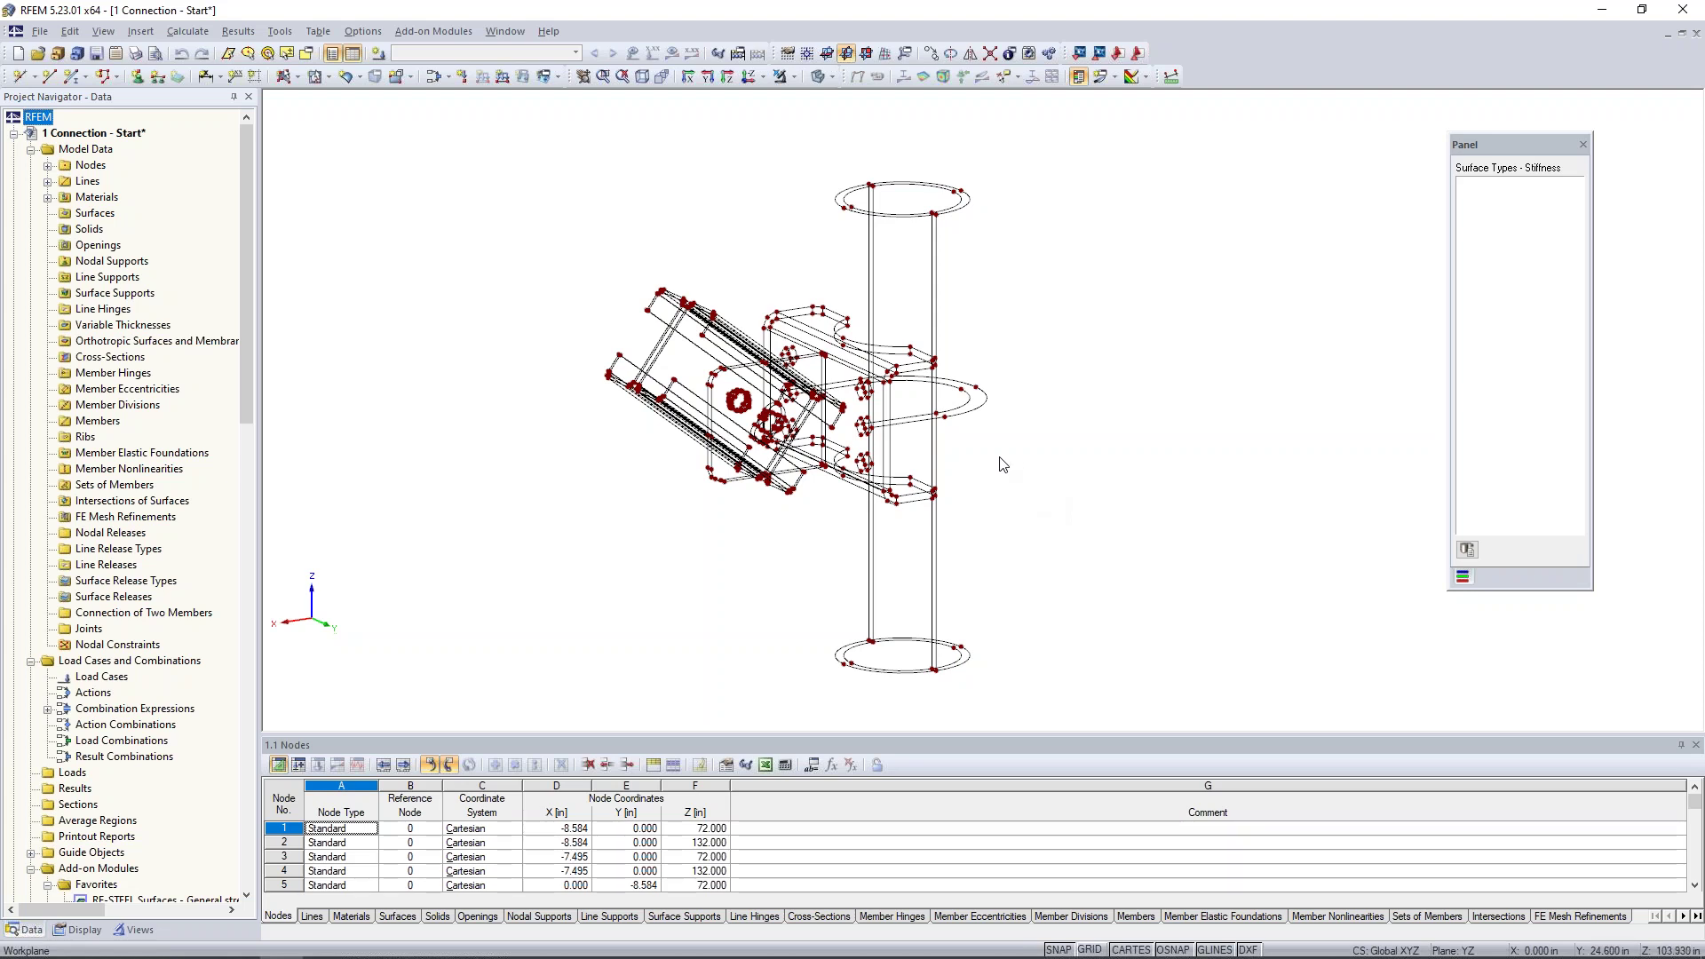
pyautogui.keyDown('ctrl'); pyautogui.moveTo(1003, 464); pyautogui.dragTo(913, 316, button='middle'); pyautogui.keyUp('ctrl')
pyautogui.scroll(2, 937, 342)
pyautogui.moveTo(1007, 333)
pyautogui.mouseDown(button='middle')
pyautogui.moveTo(1001, 246)
pyautogui.moveTo(1058, 291)
pyautogui.moveTo(1040, 342)
pyautogui.moveTo(989, 349)
pyautogui.mouseUp(button='middle')
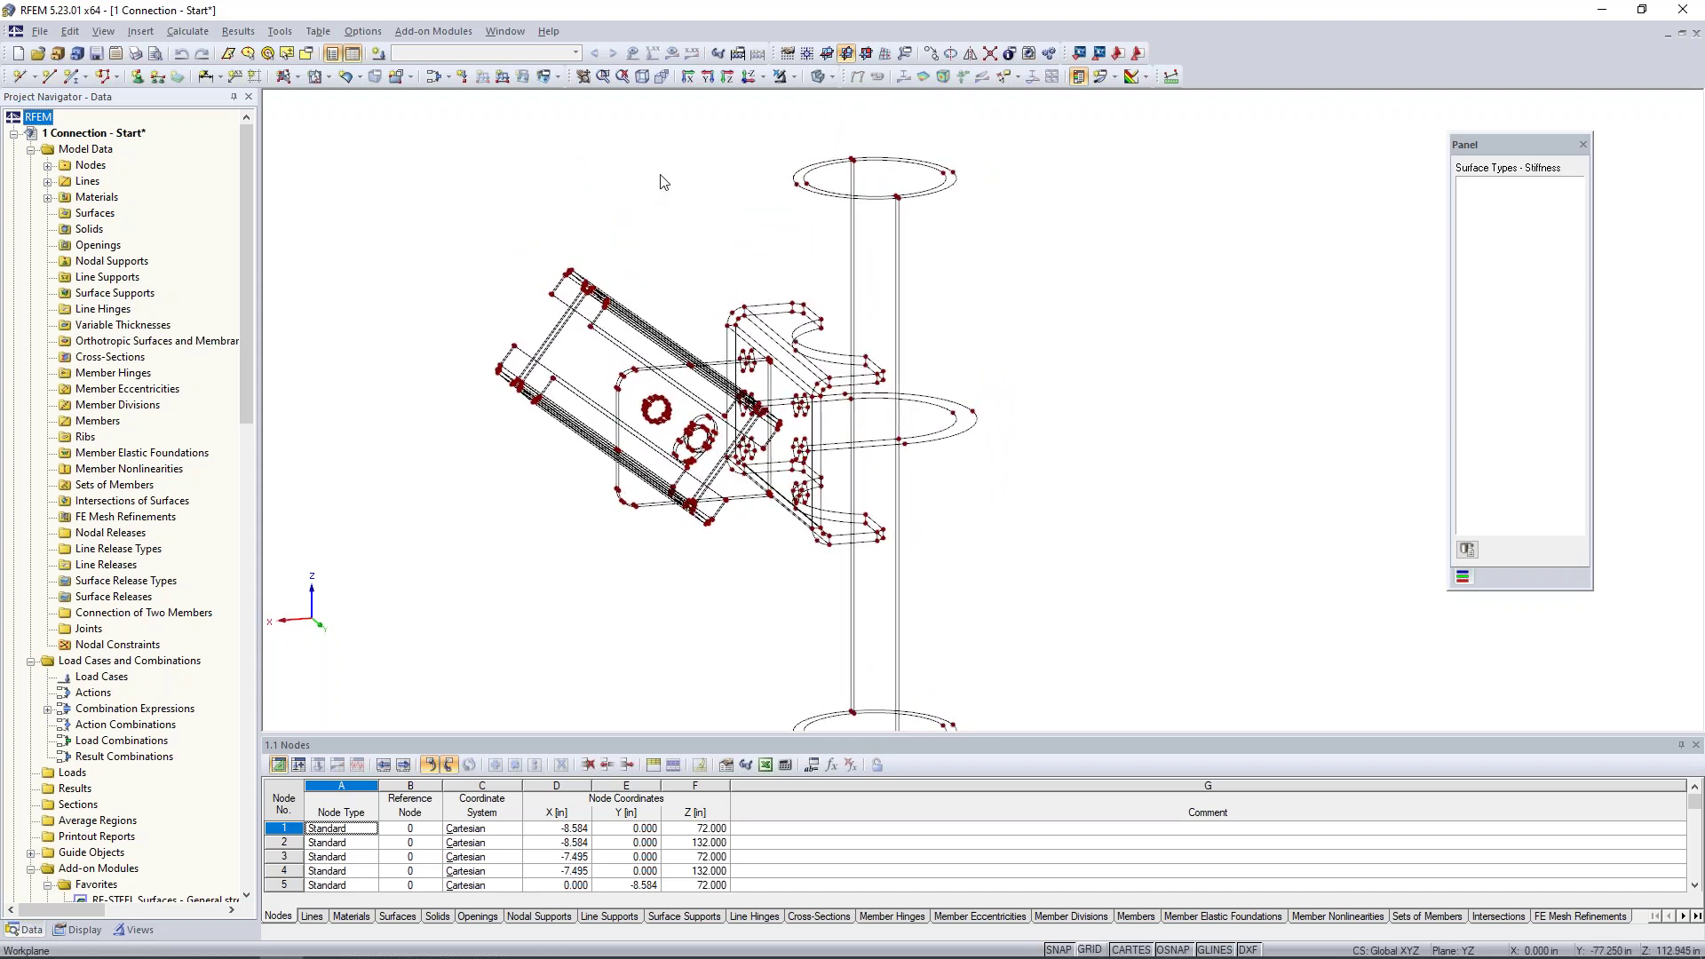
pyautogui.click(300, 78)
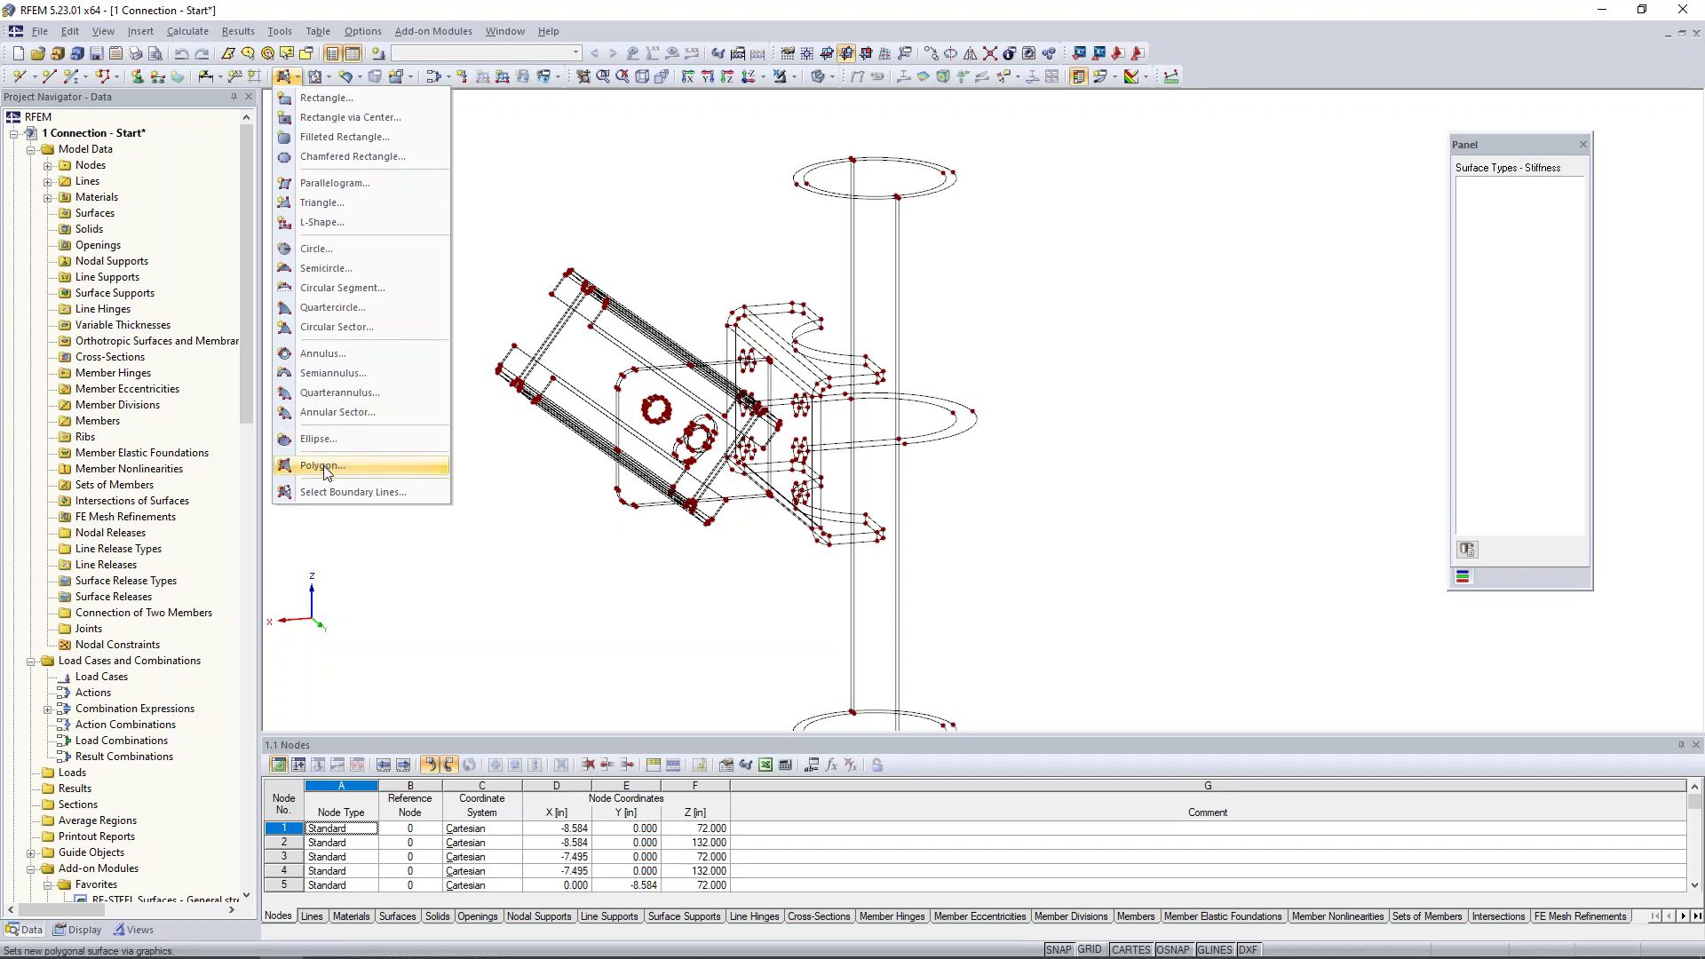
pyautogui.click(334, 496)
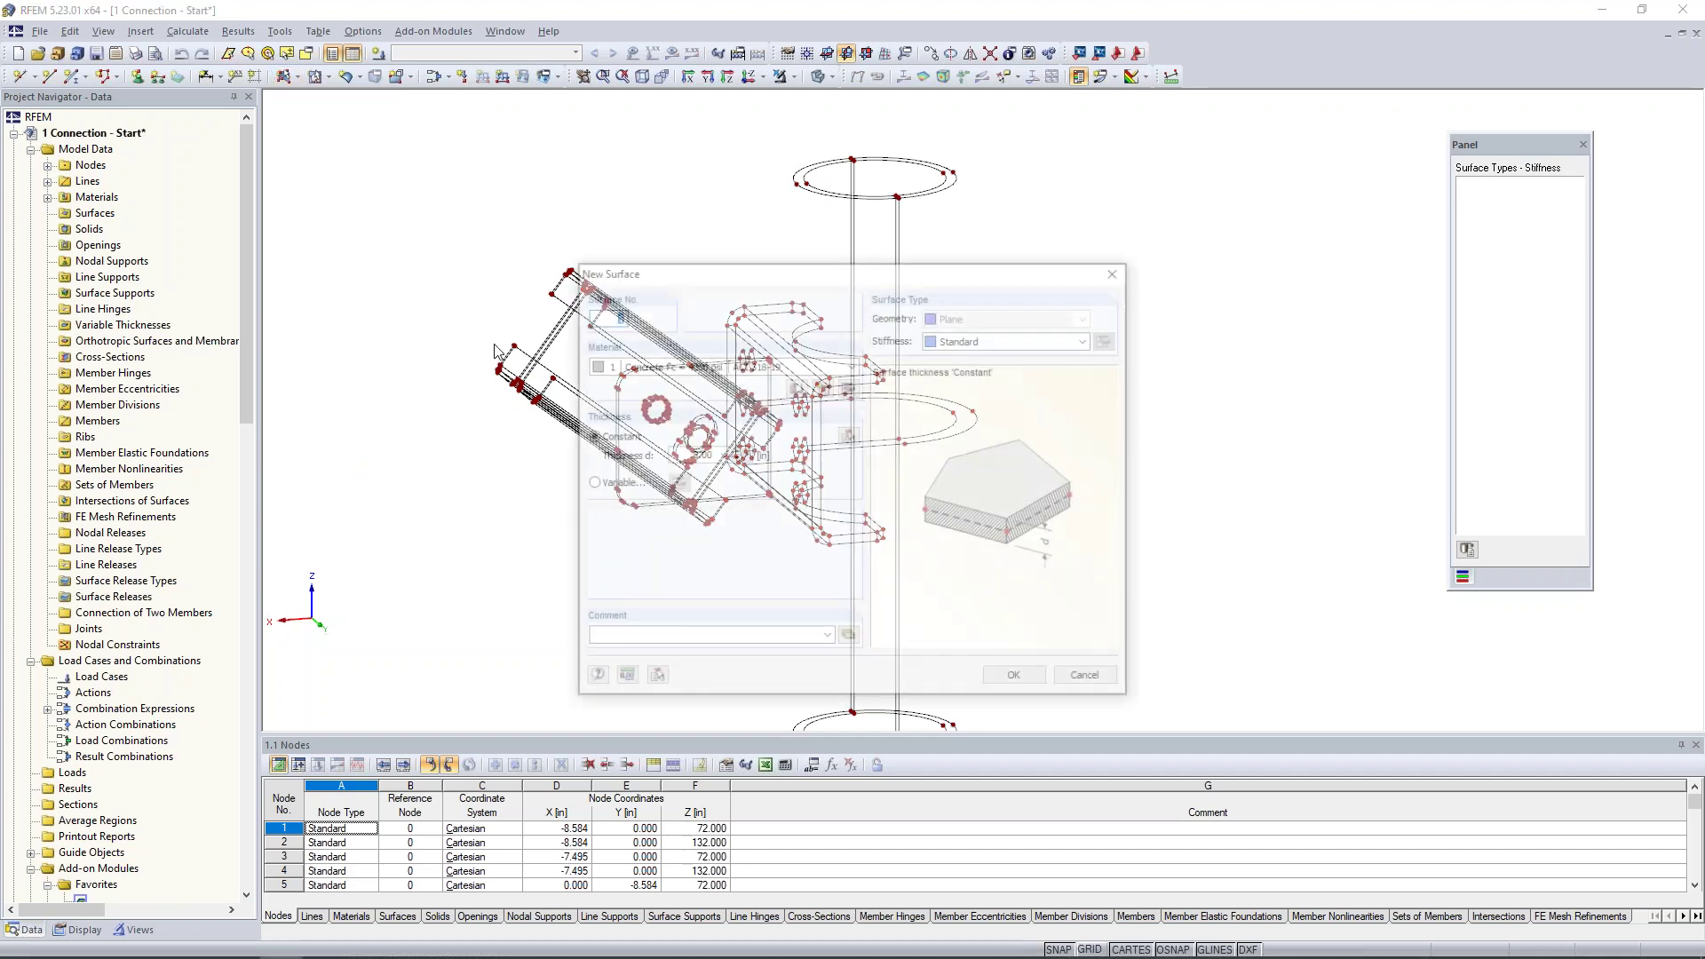
pyautogui.click(979, 339)
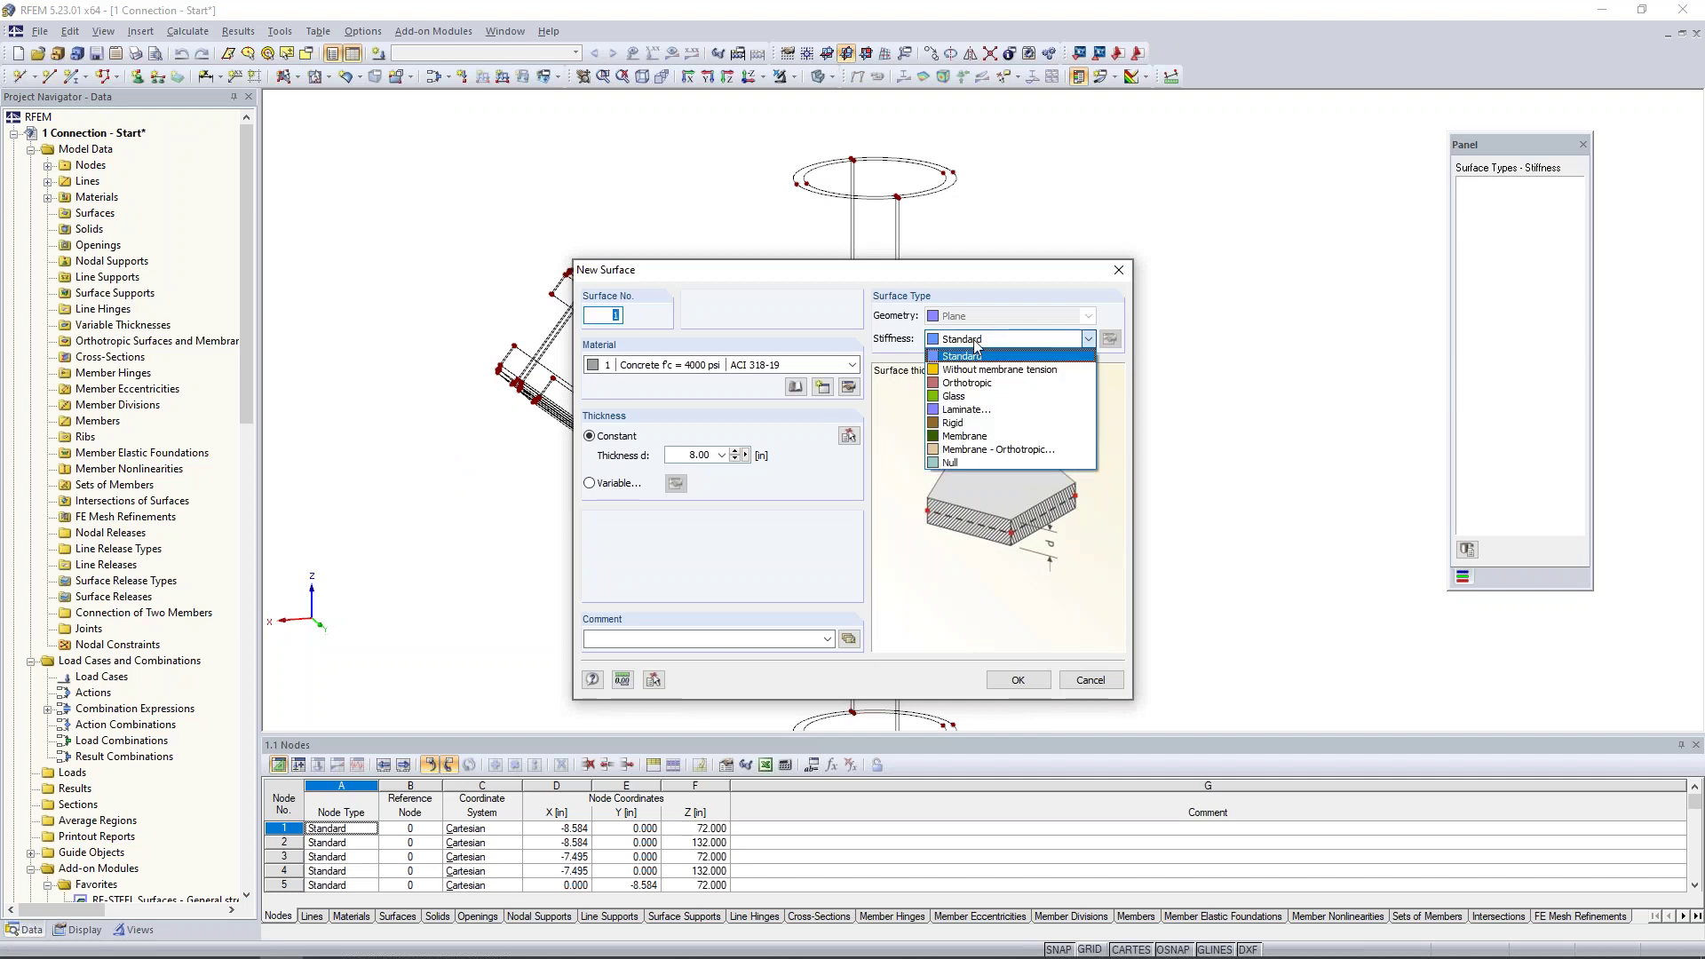
pyautogui.click(967, 462)
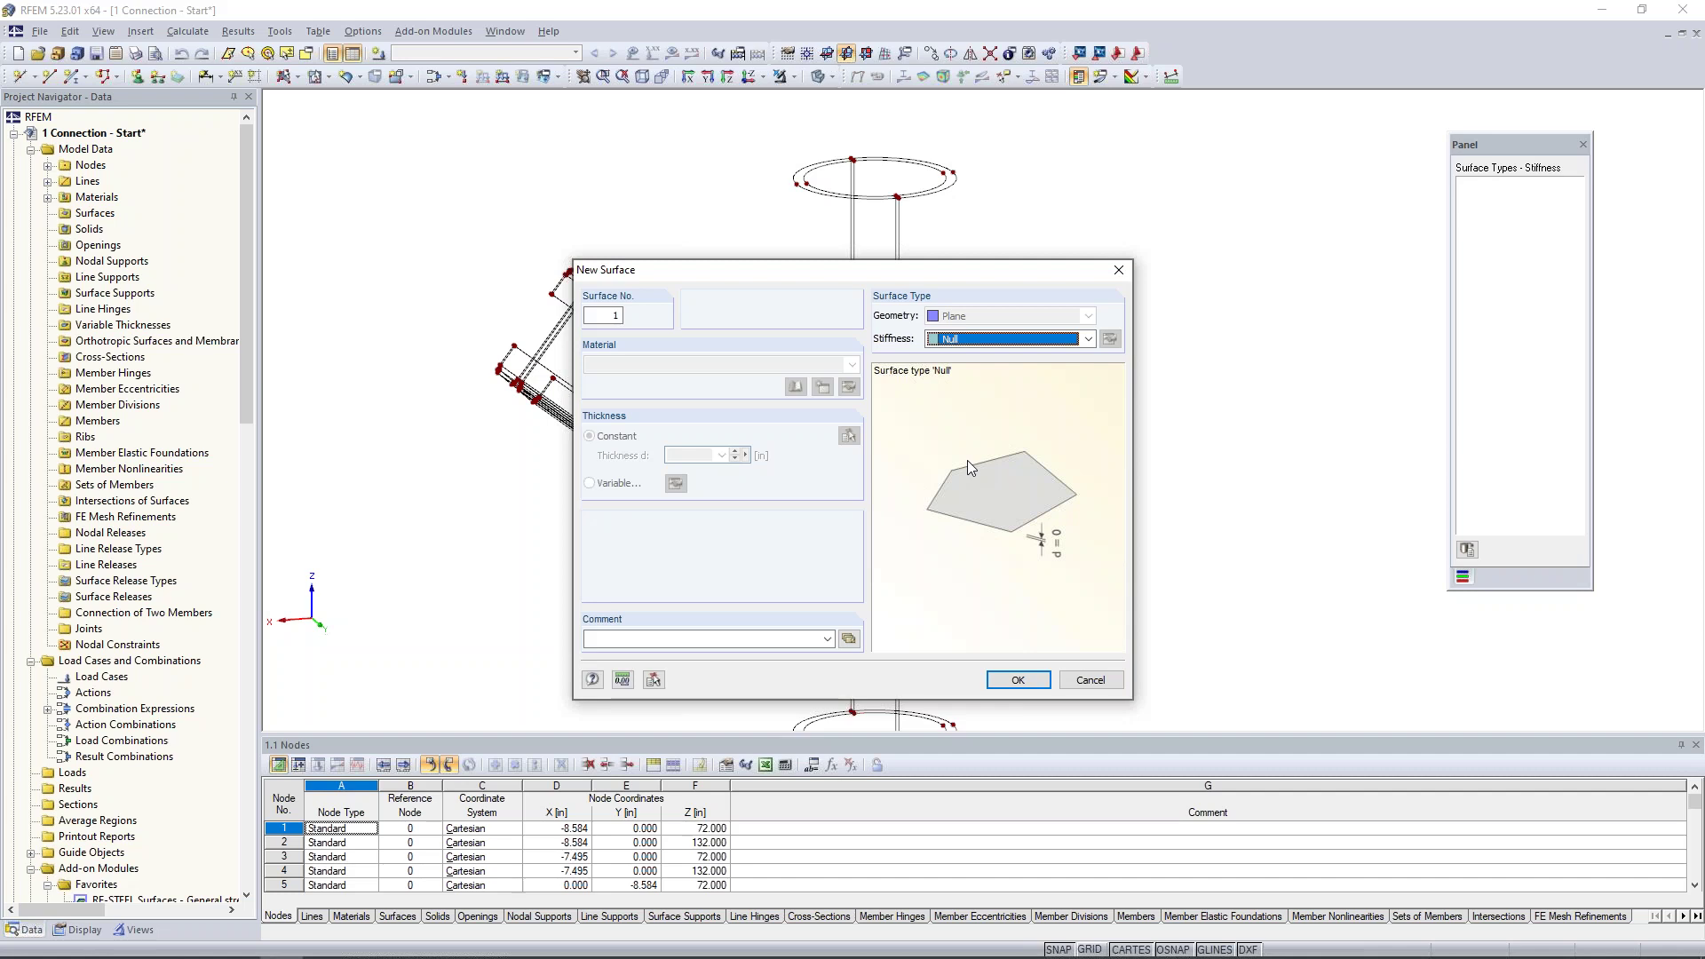
pyautogui.click(1018, 679)
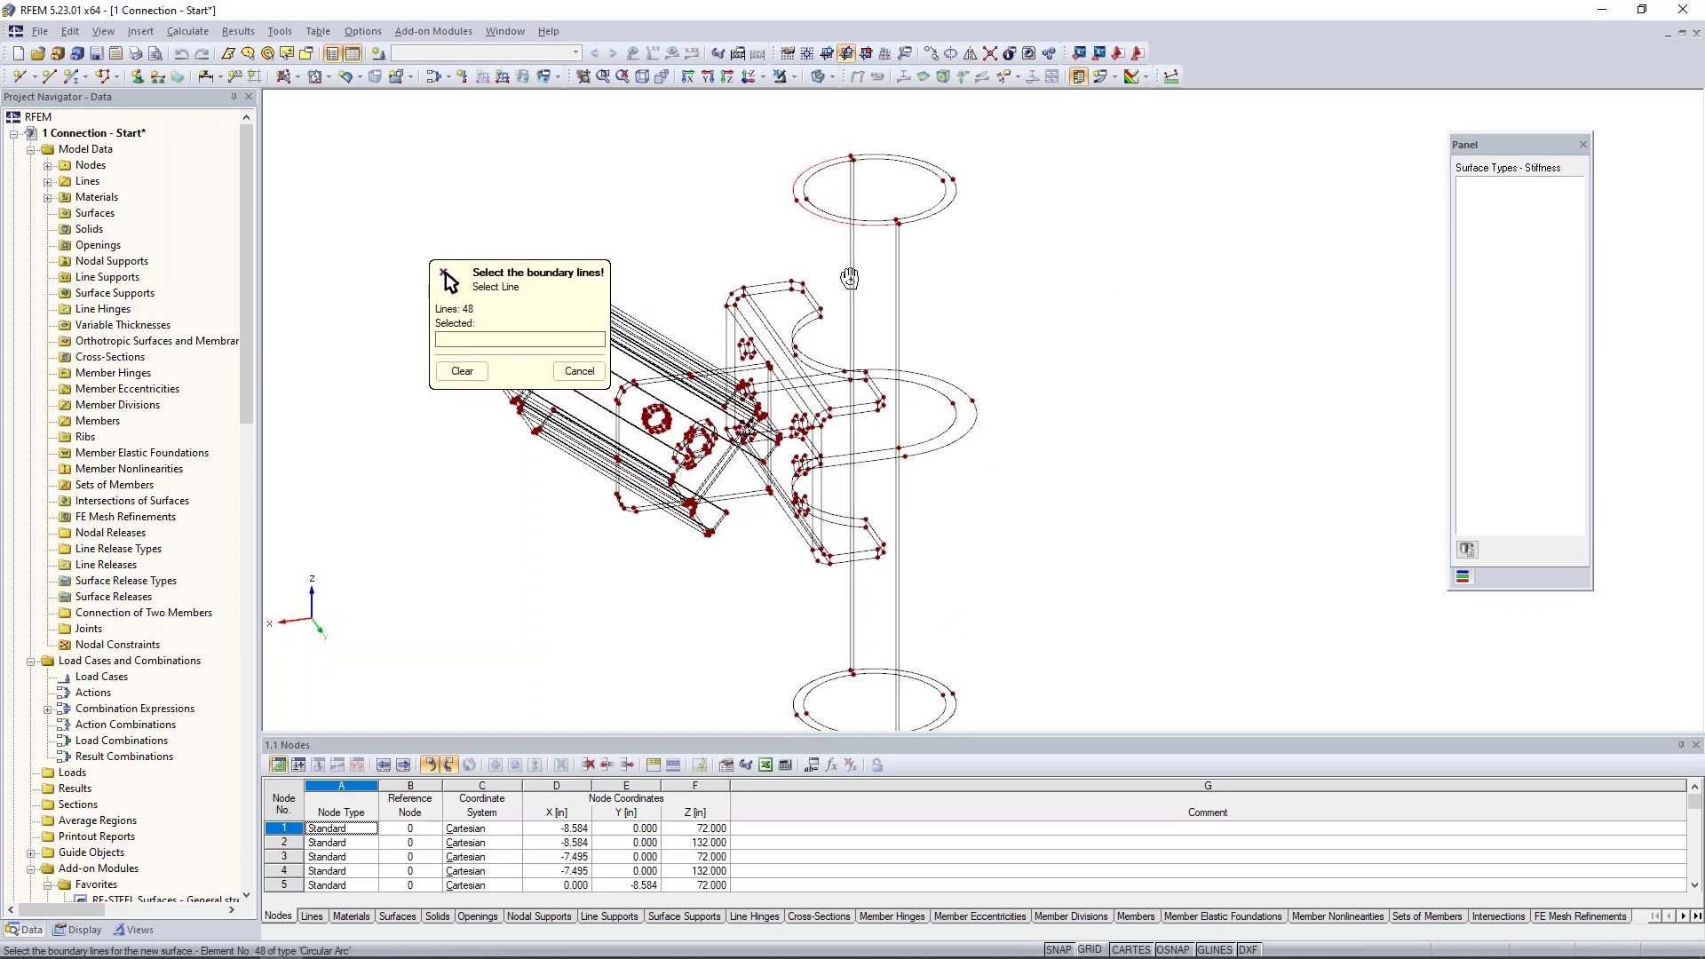
# Create both half-ring surfaces on the pipe's upper end from their inner and outer arcs and short connecting lines
pyautogui.scroll(5, 849, 271)
pyautogui.moveTo(794, 354); pyautogui.dragTo(789, 388, button='middle')
pyautogui.scroll(-1, 801, 328)
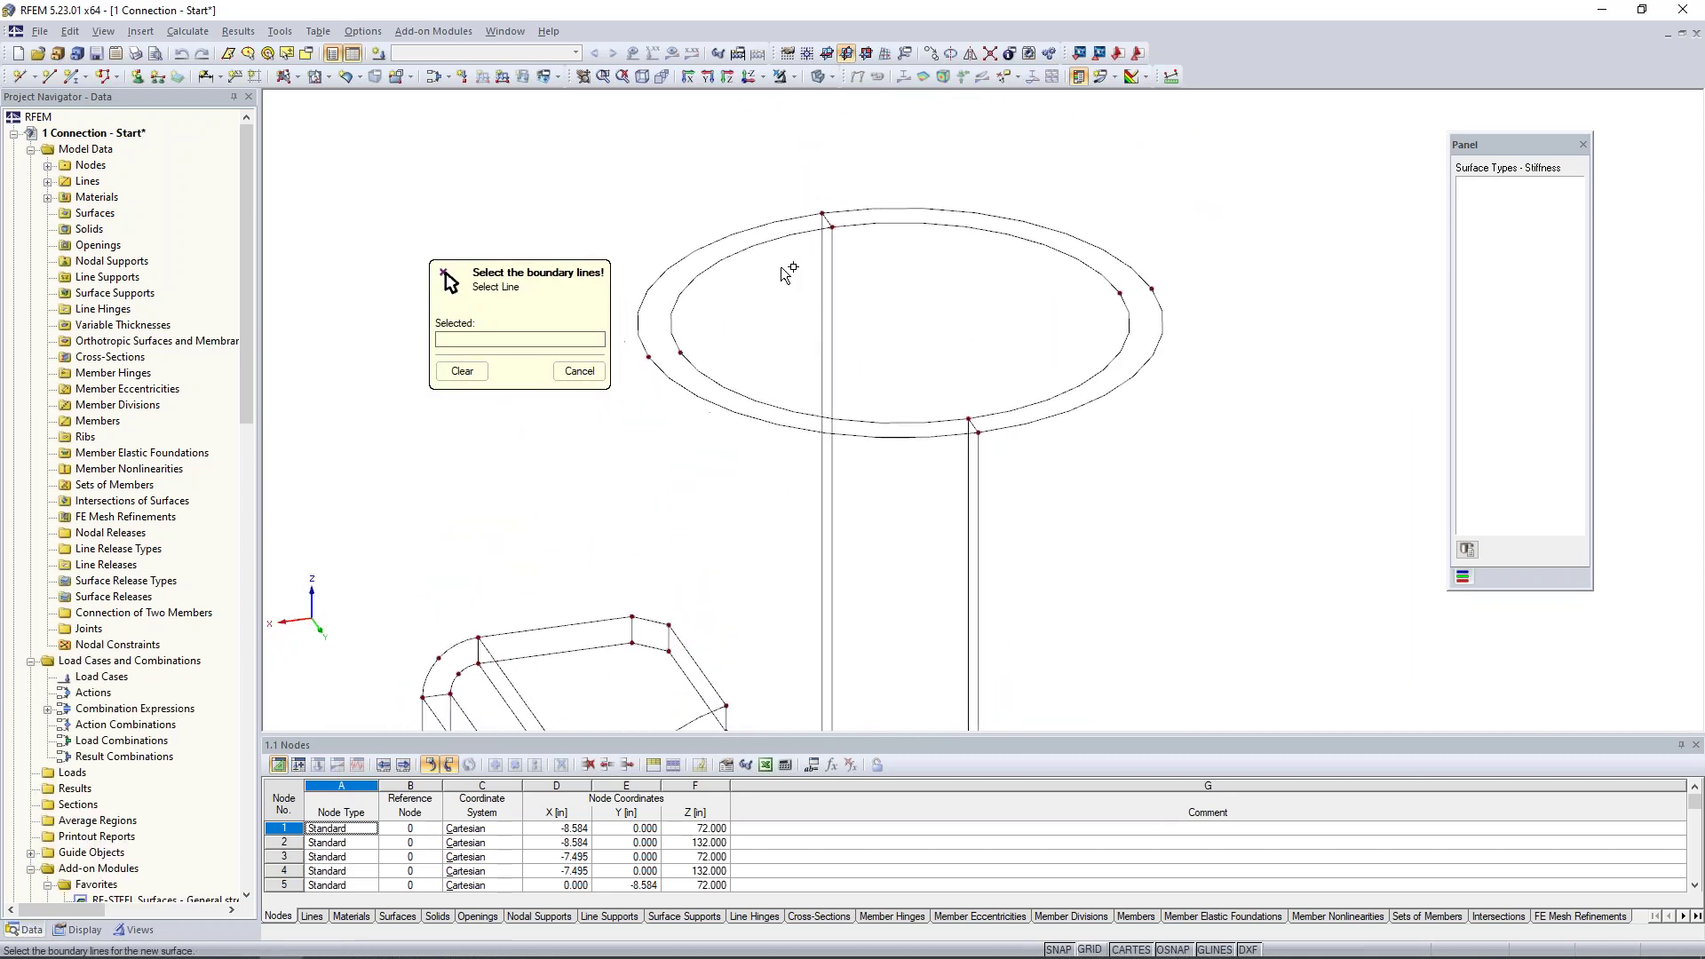
pyautogui.click(772, 242)
pyautogui.click(820, 218)
pyautogui.click(973, 423)
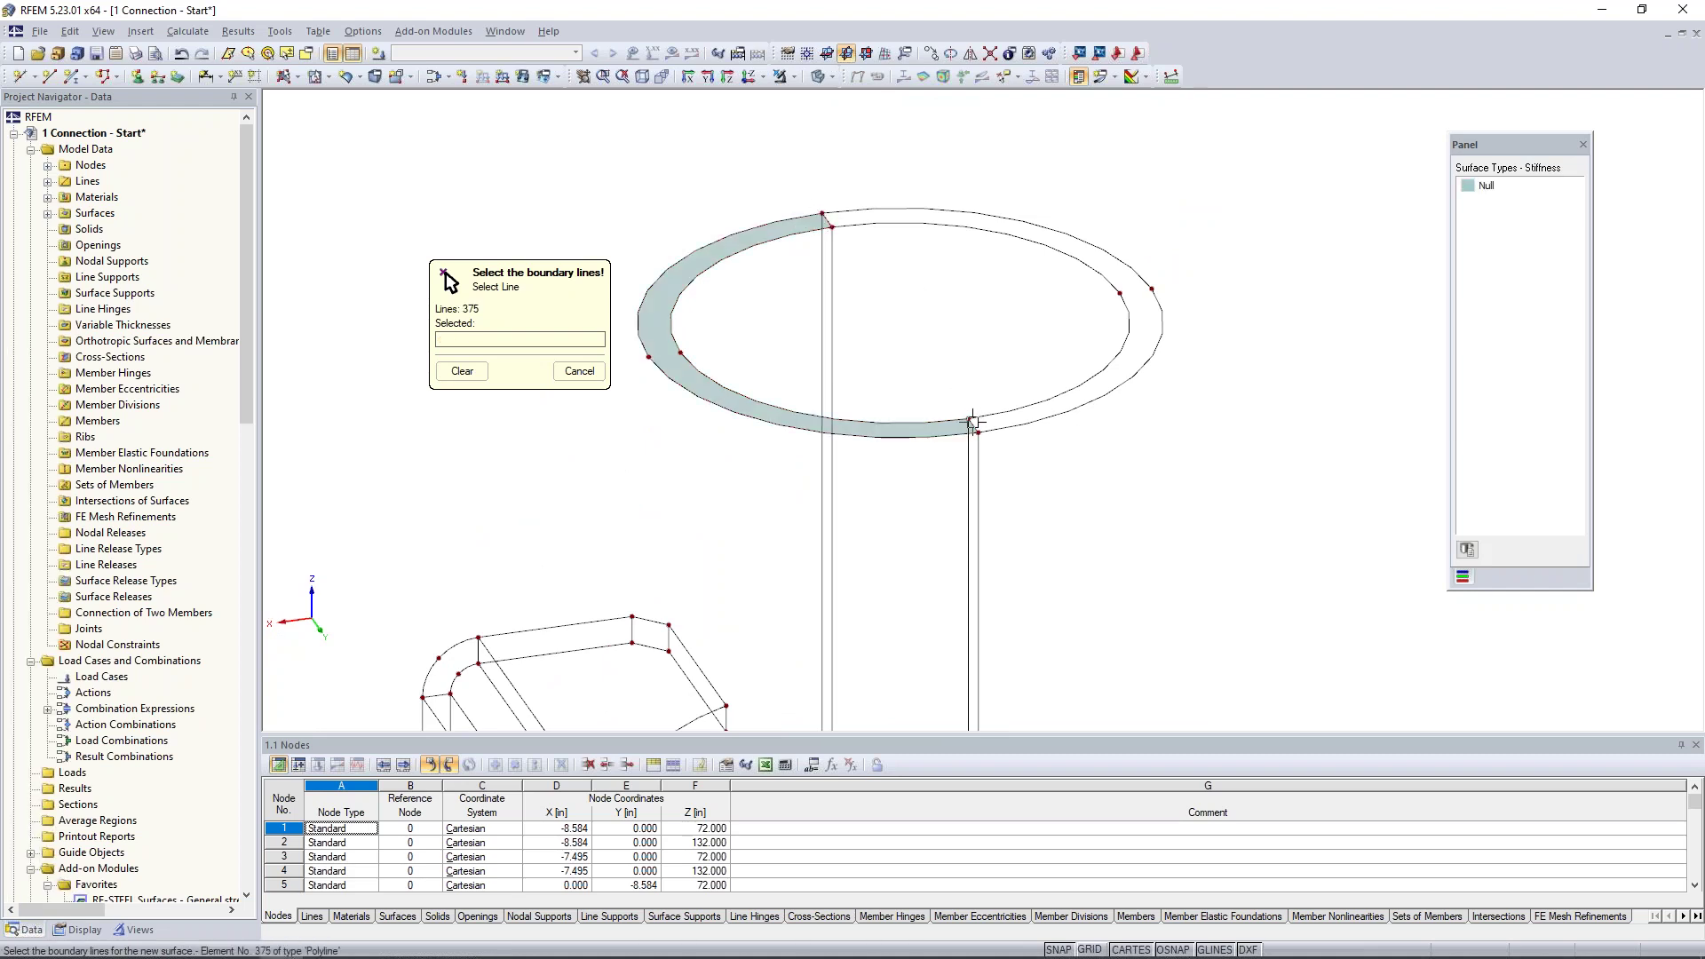
pyautogui.click(973, 425)
pyautogui.click(993, 430)
pyautogui.click(835, 223)
# Create both half-ring surfaces on the pipe's lower end from their boundary lines, and finish the surface command
pyautogui.scroll(-3, 969, 341)
pyautogui.moveTo(984, 521); pyautogui.dragTo(948, 153, button='middle')
pyautogui.moveTo(971, 458); pyautogui.dragTo(991, 157, button='middle')
pyautogui.scroll(3, 928, 496)
pyautogui.click(866, 400)
pyautogui.scroll(2, 868, 399)
pyautogui.click(835, 391)
pyautogui.click(836, 393)
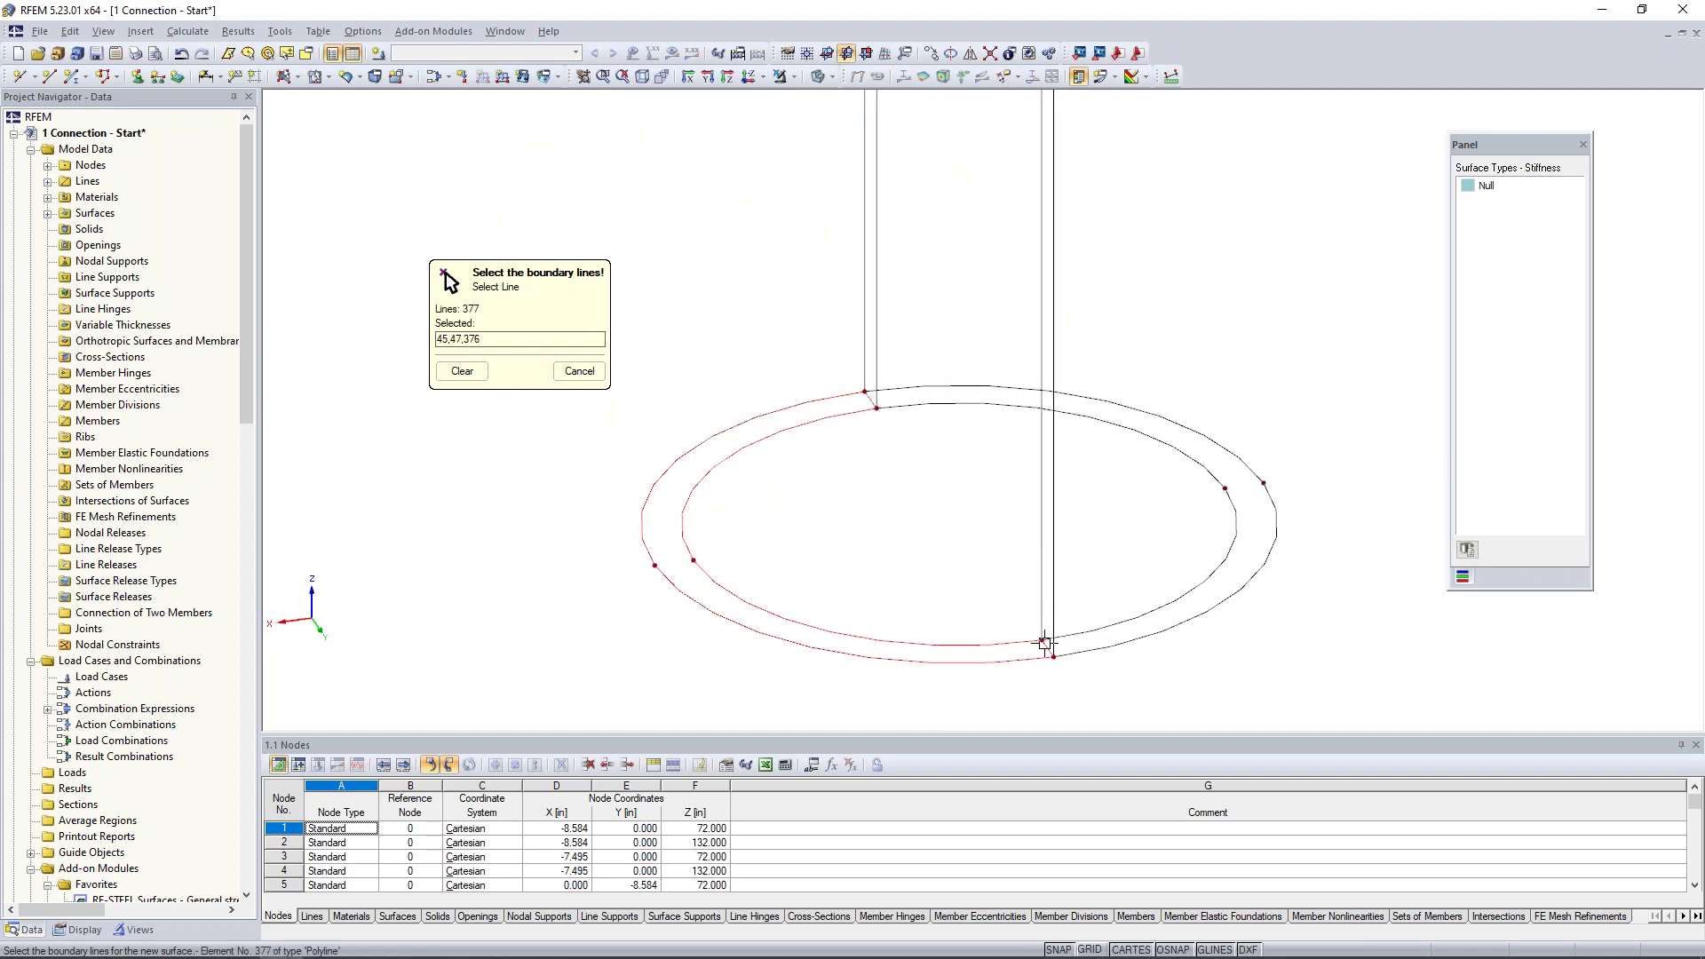
pyautogui.click(1047, 647)
pyautogui.click(1059, 635)
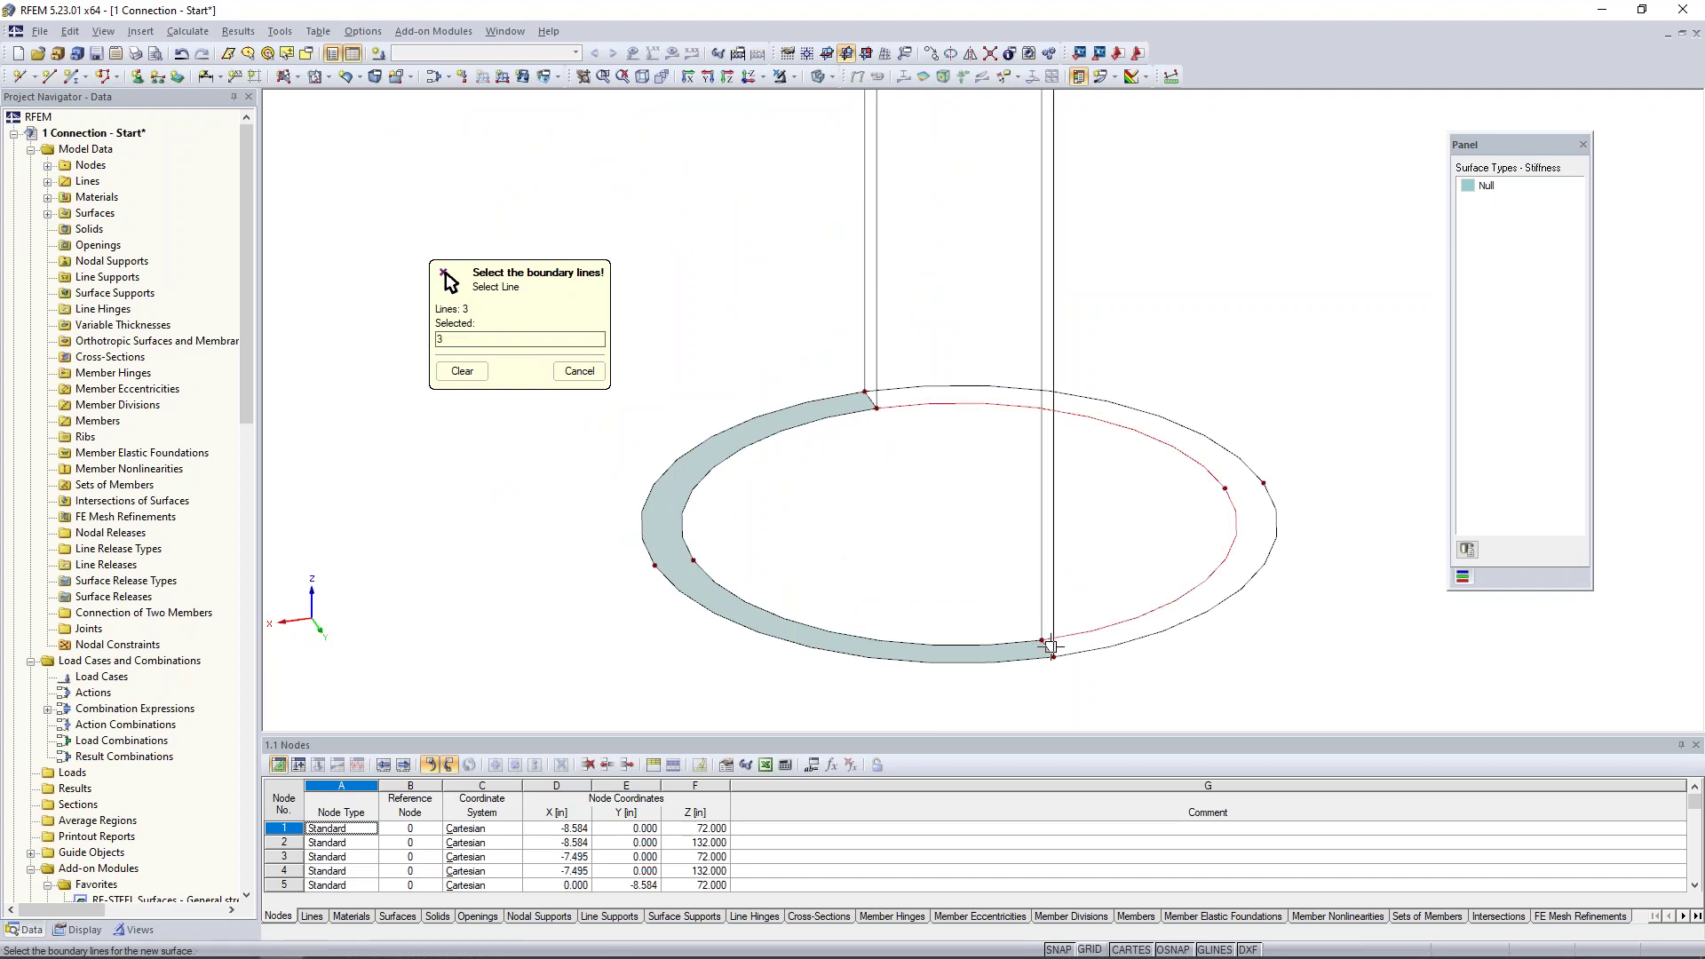
pyautogui.click(878, 407)
pyautogui.scroll(-8, 915, 441)
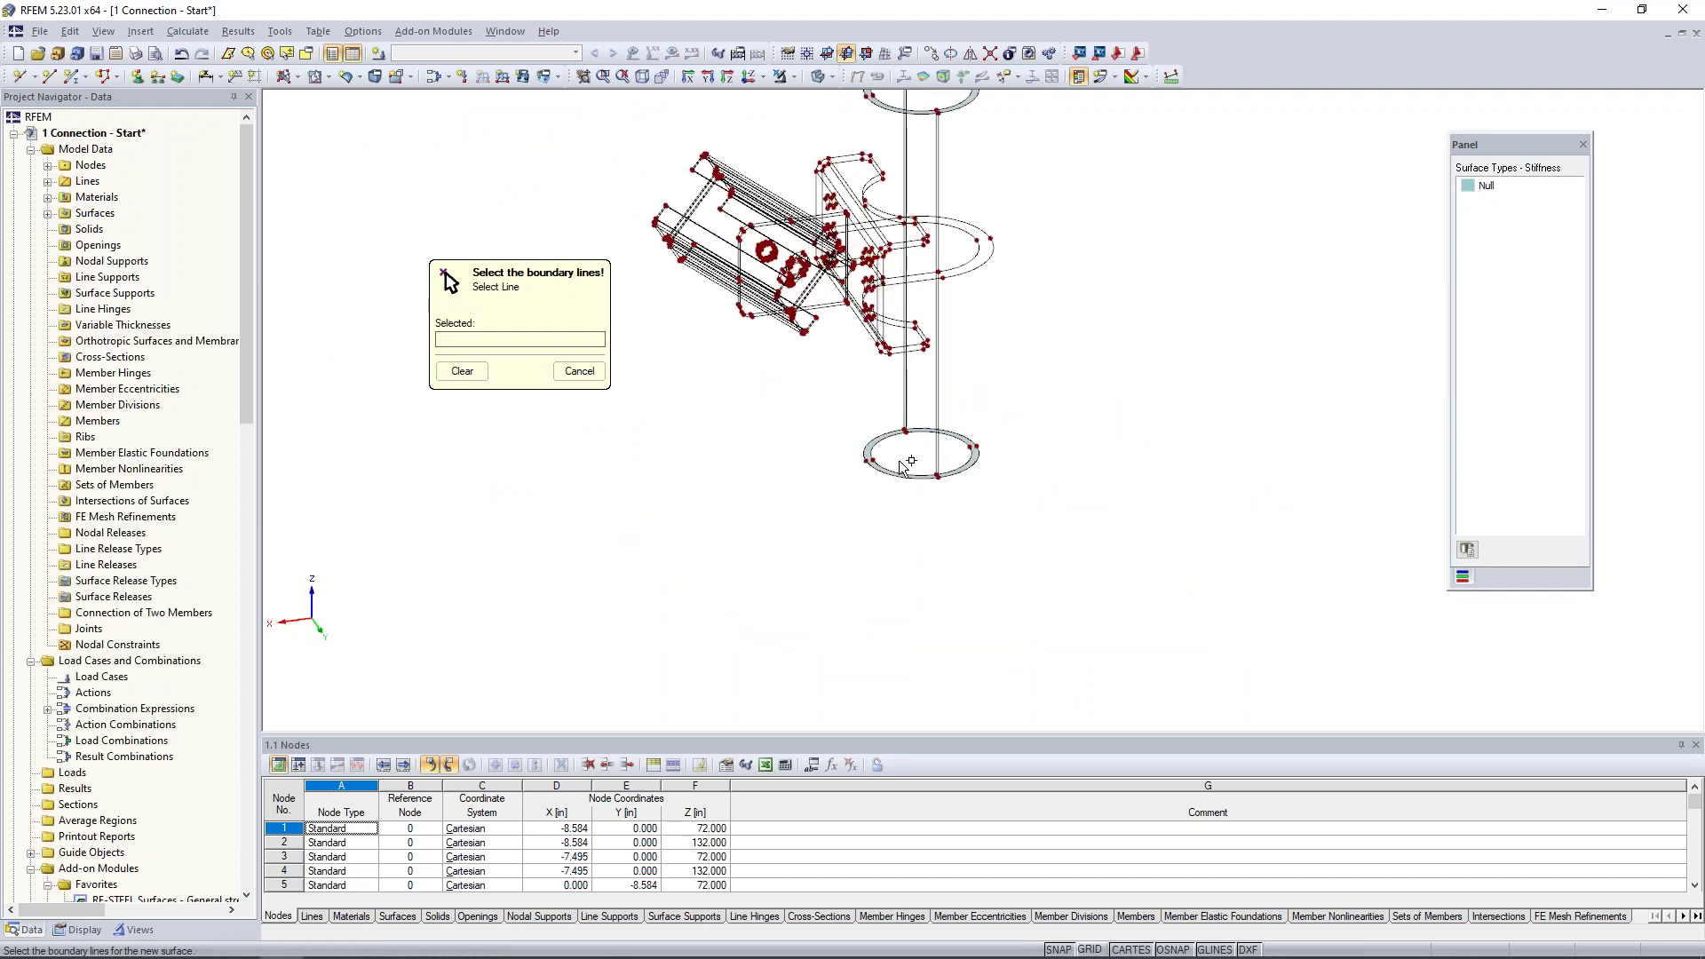
pyautogui.moveTo(906, 462); pyautogui.dragTo(902, 552, button='middle')
pyautogui.press('Escape')
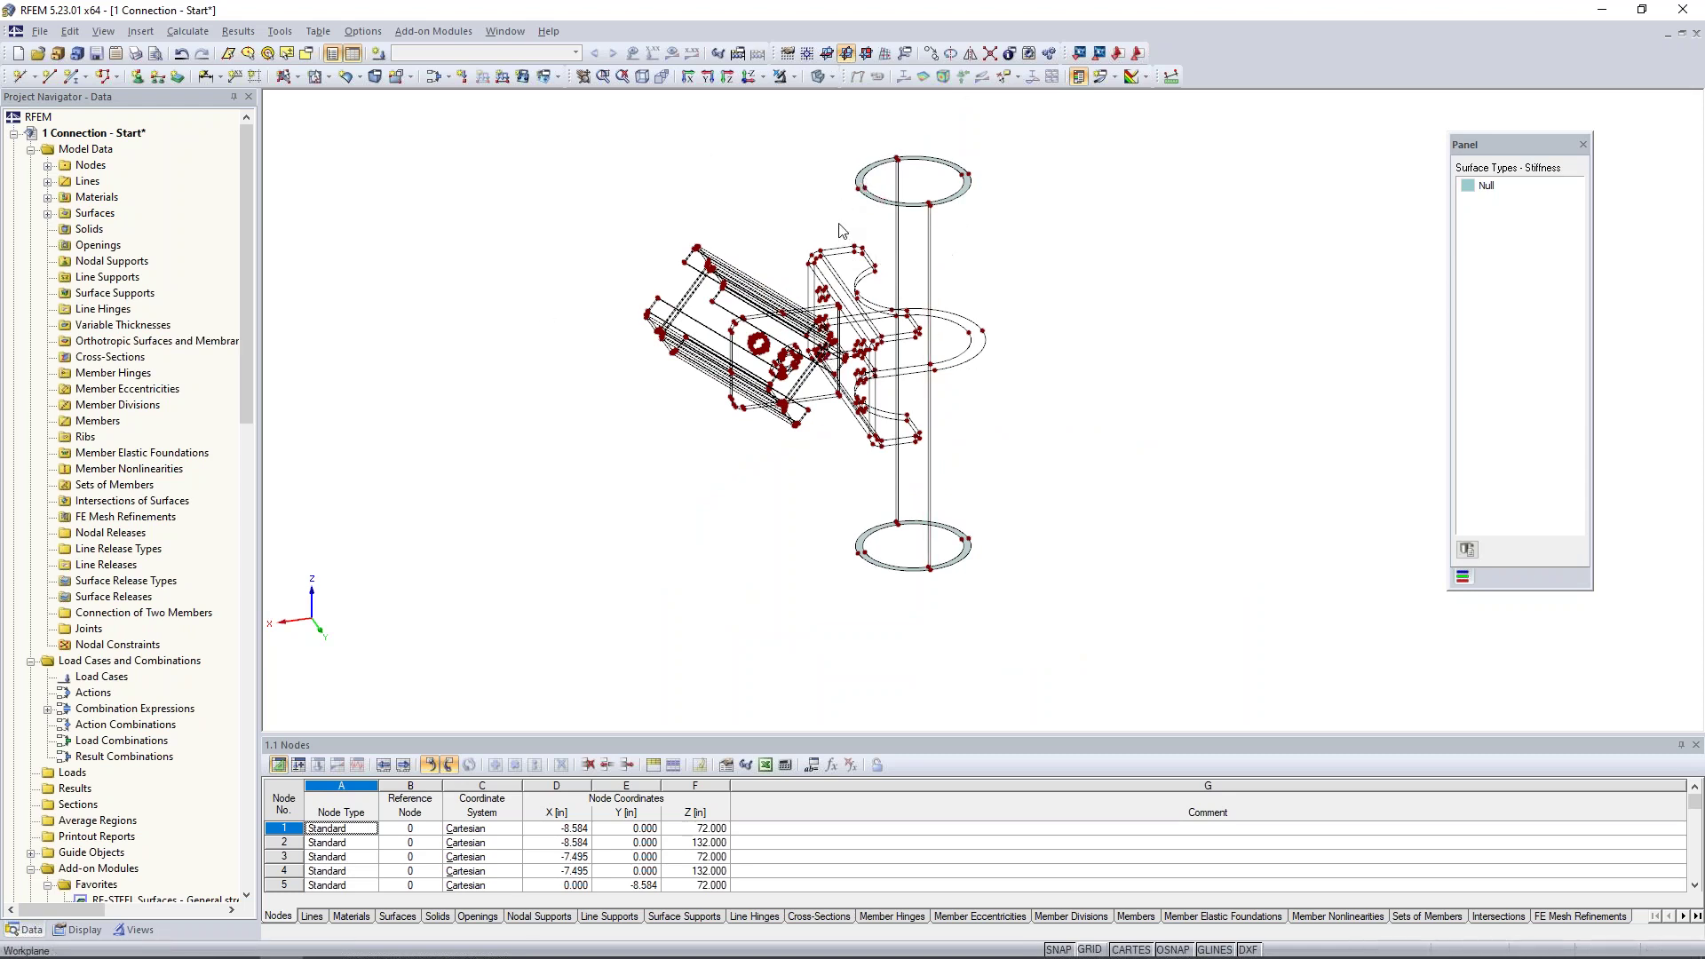
# Create a Null quadrangle surface on the outer wall of one pipe half, bounded by its end arcs and vertical lines
pyautogui.click(297, 78)
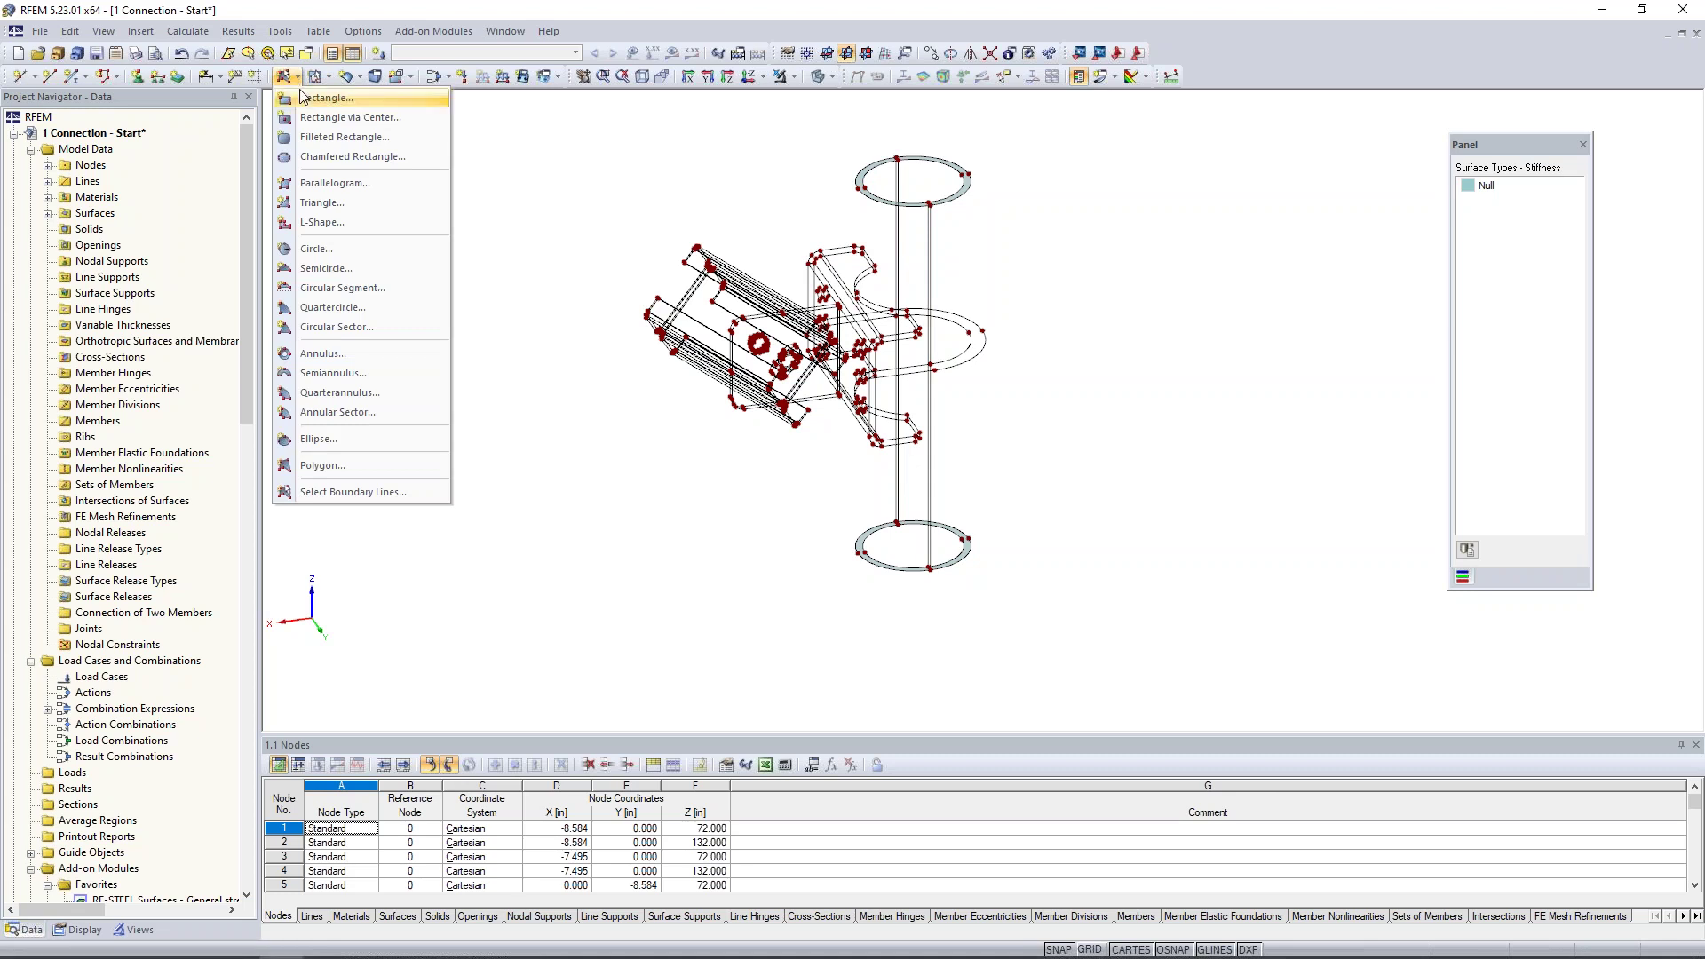
pyautogui.click(345, 80)
pyautogui.click(346, 80)
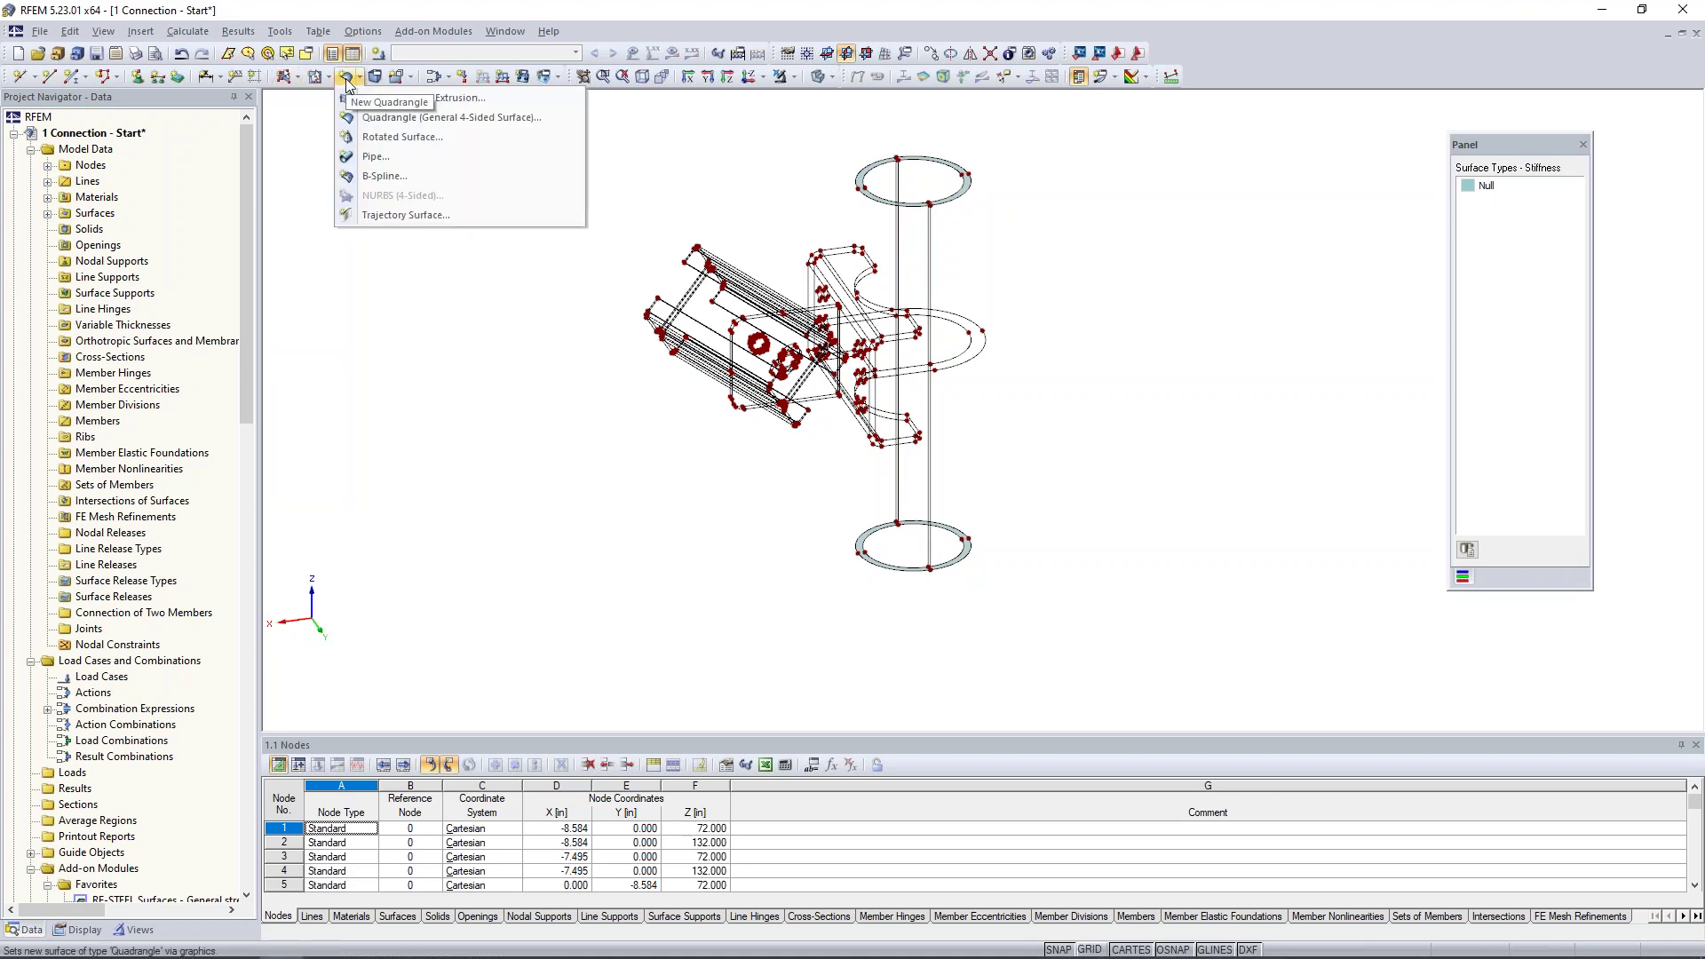
pyautogui.click(379, 121)
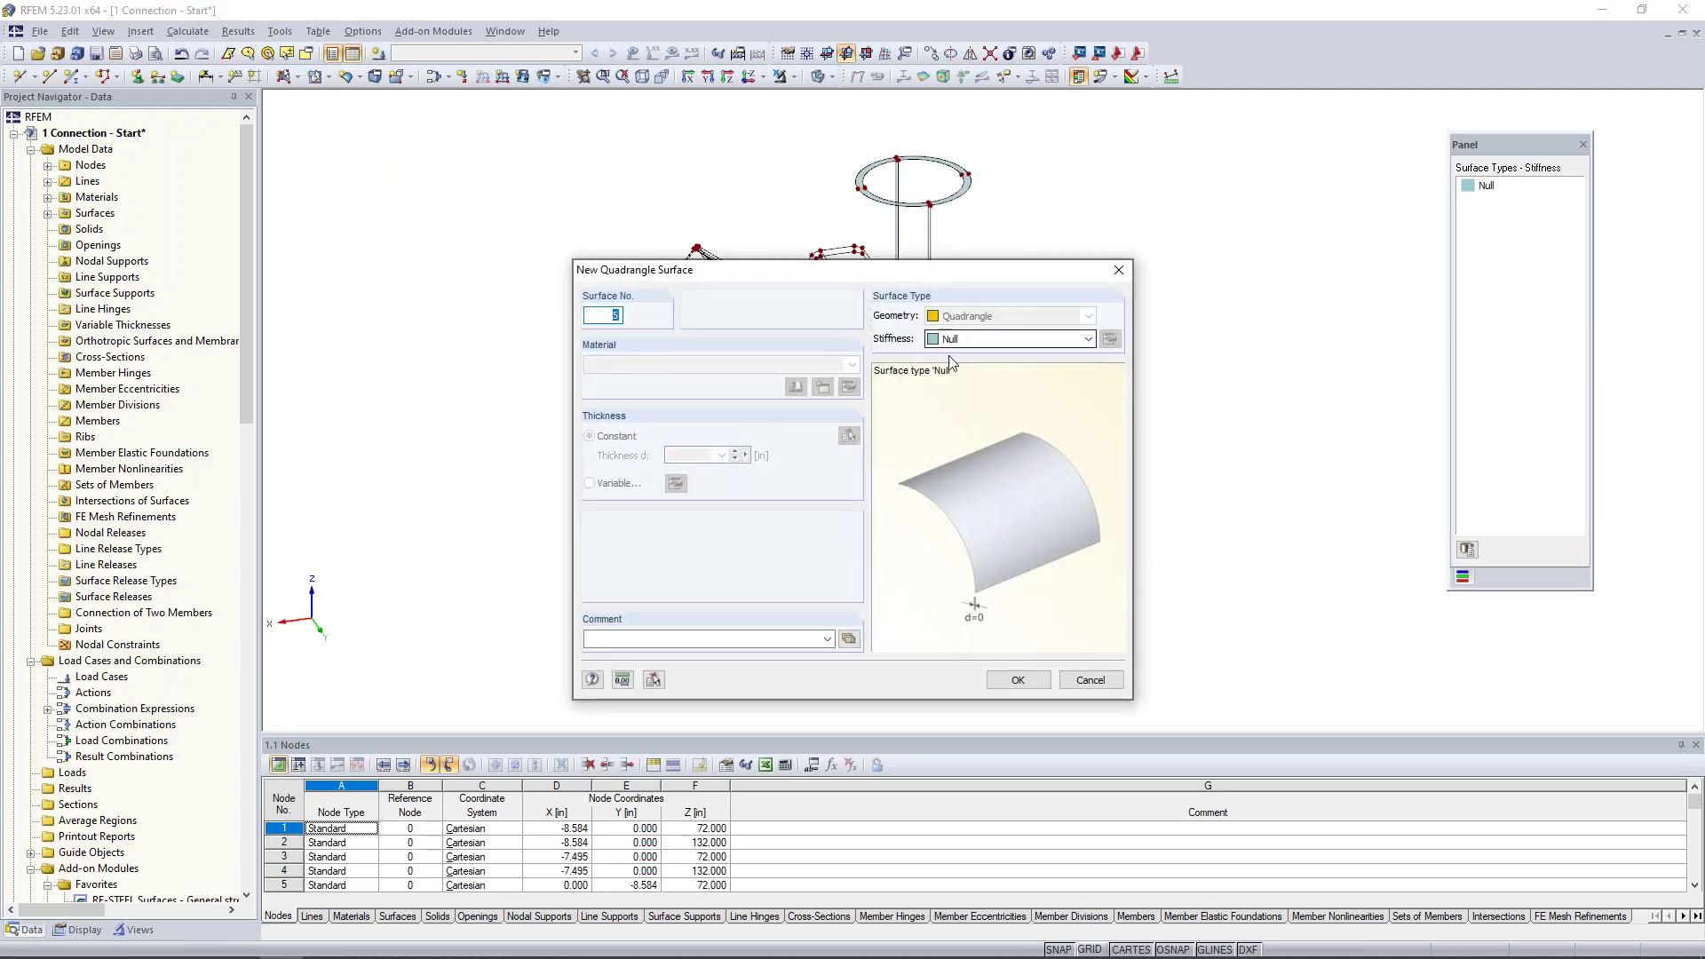
pyautogui.click(1018, 680)
pyautogui.scroll(5, 882, 185)
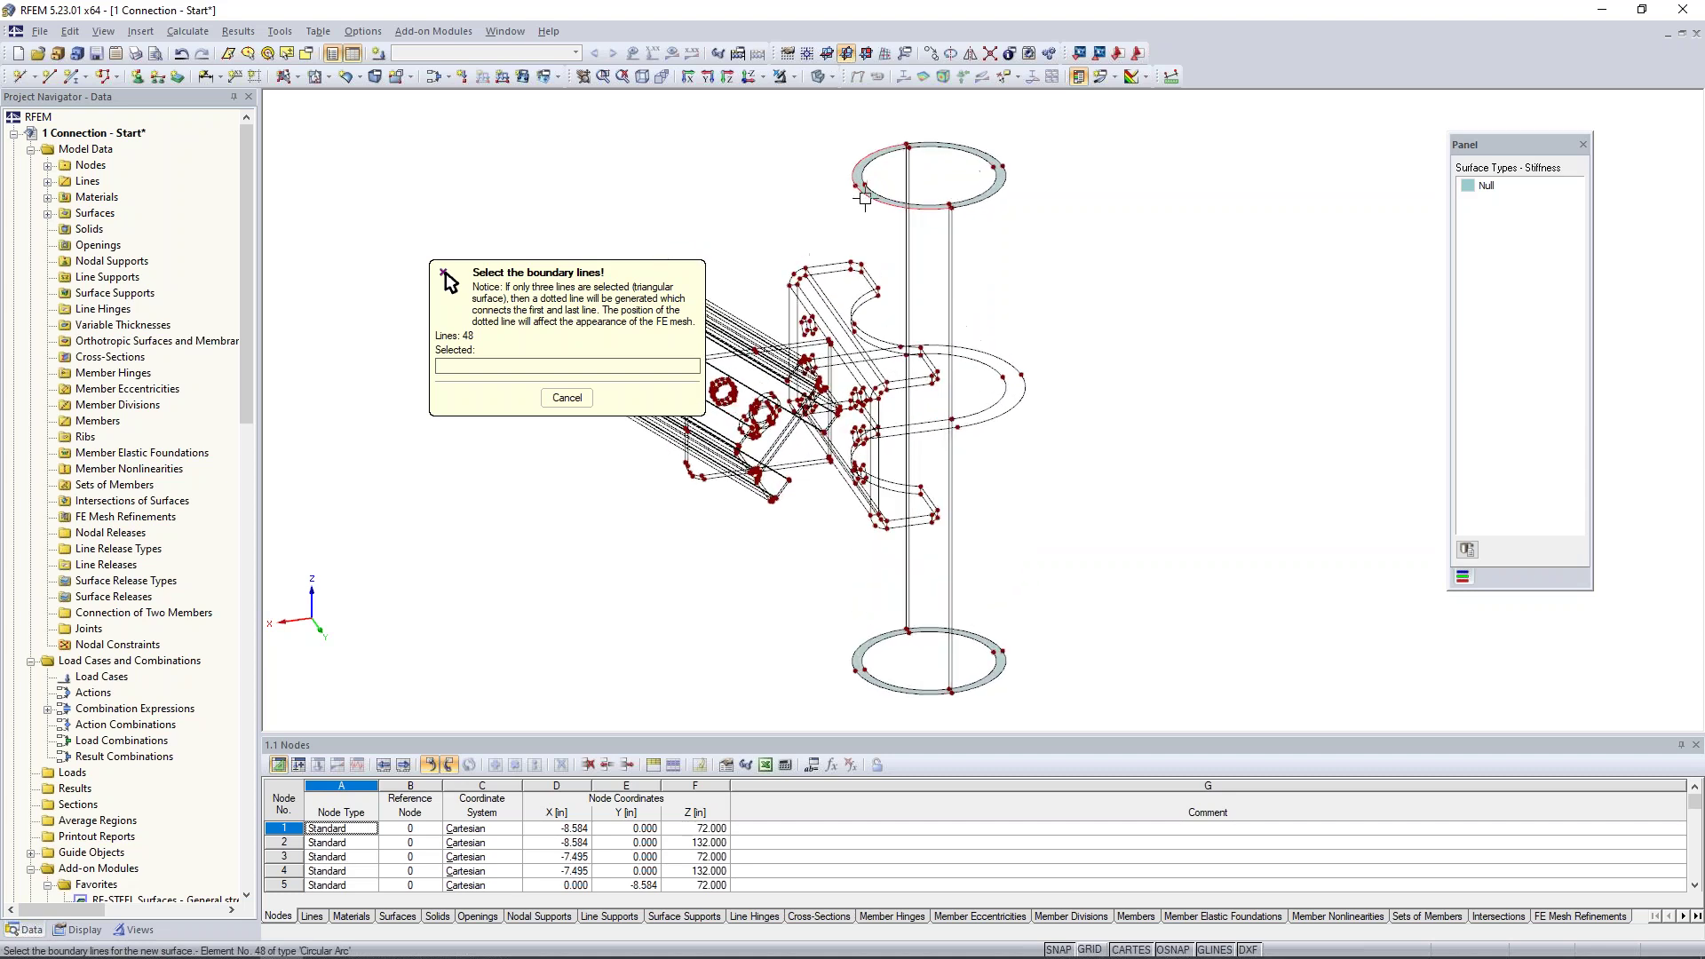
pyautogui.click(928, 149)
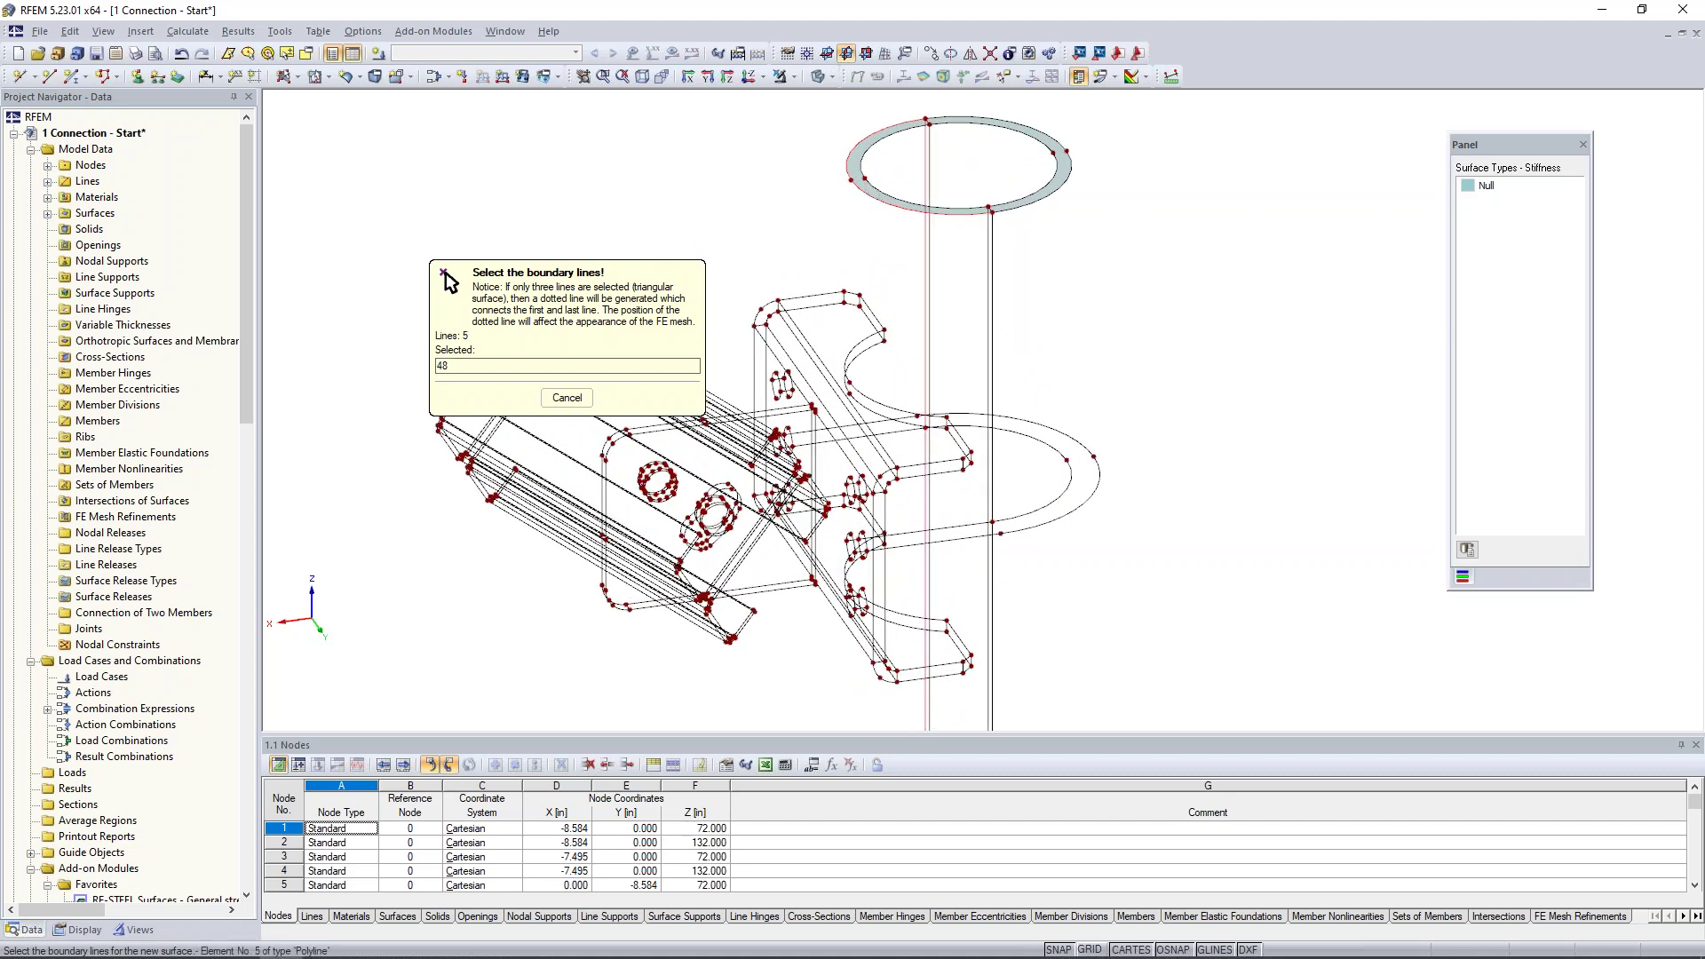
pyautogui.click(993, 278)
pyautogui.moveTo(999, 536); pyautogui.dragTo(991, 222, button='middle')
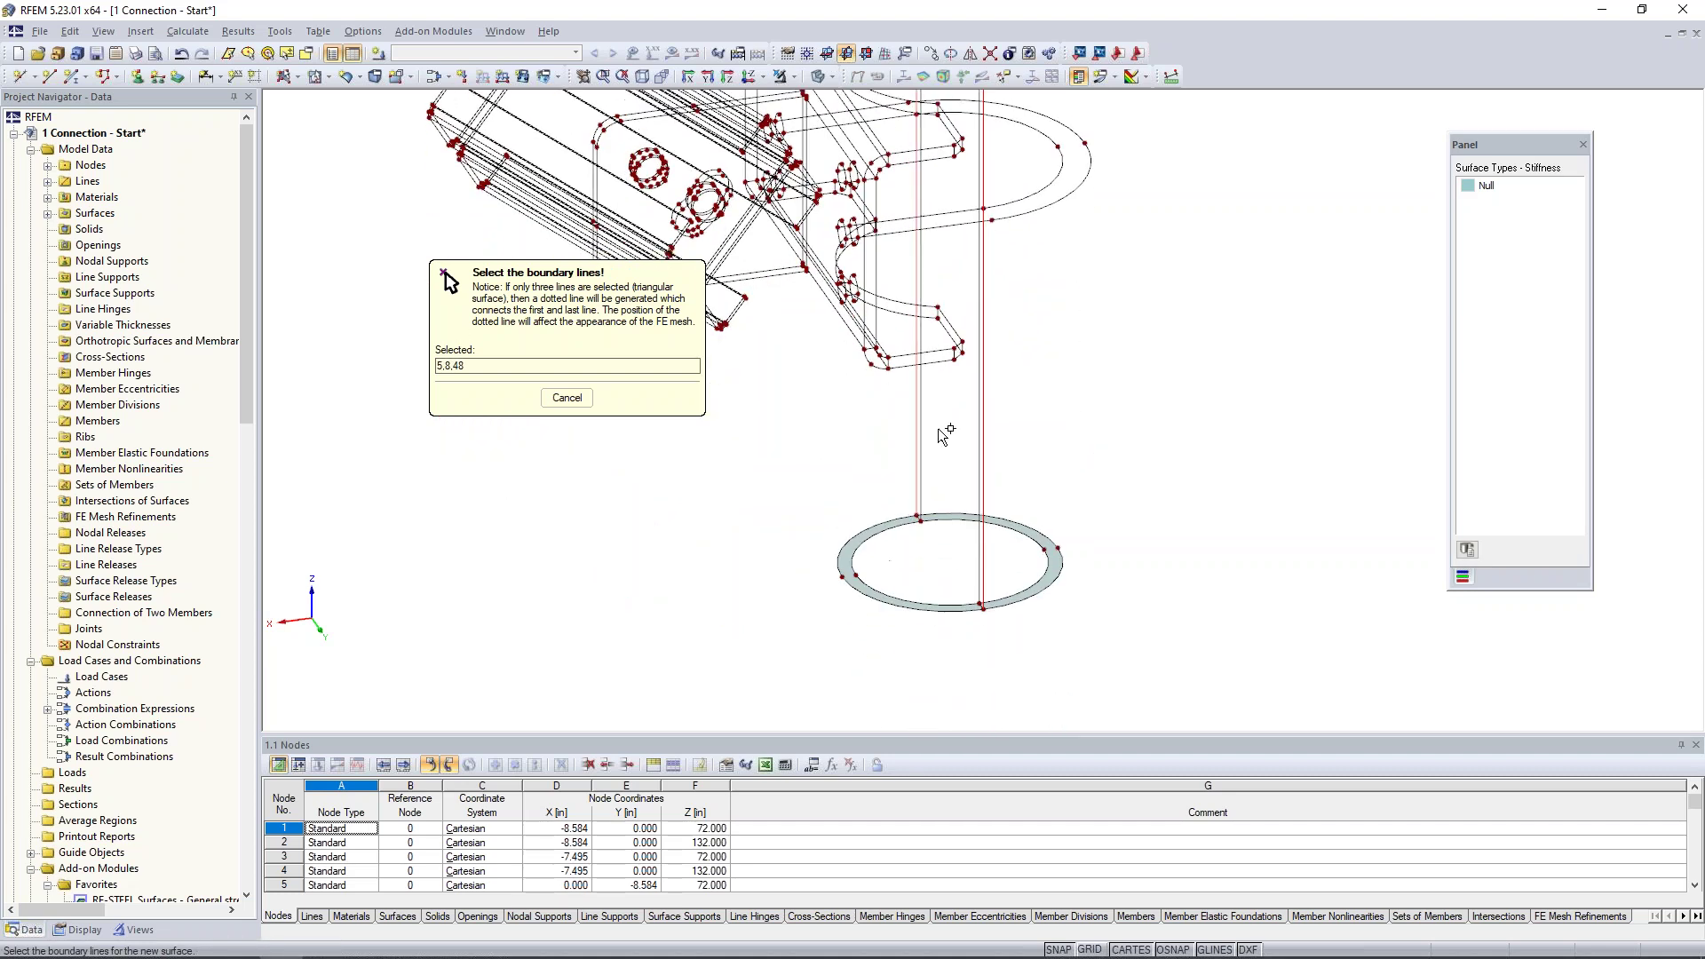
pyautogui.click(837, 567)
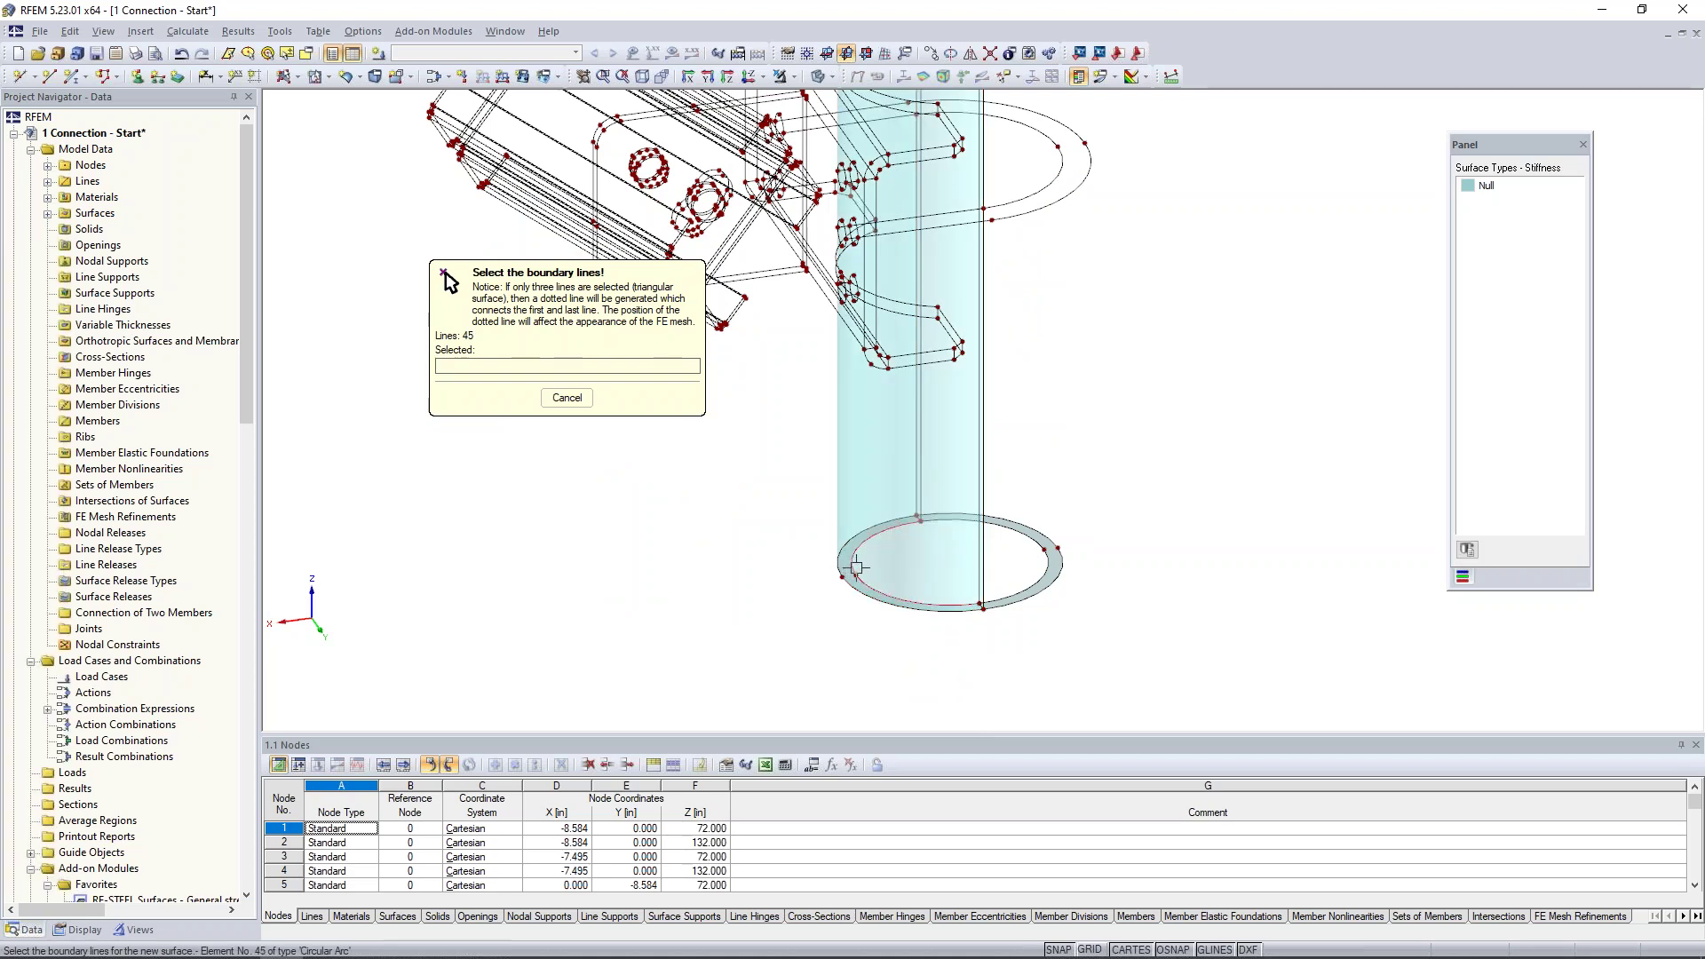
# Create the matching quadrangle surface on the inner wall of the same pipe half, and end the command
pyautogui.click(923, 507)
pyautogui.click(981, 544)
pyautogui.moveTo(1008, 257); pyautogui.dragTo(1023, 569, button='middle')
pyautogui.click(965, 212)
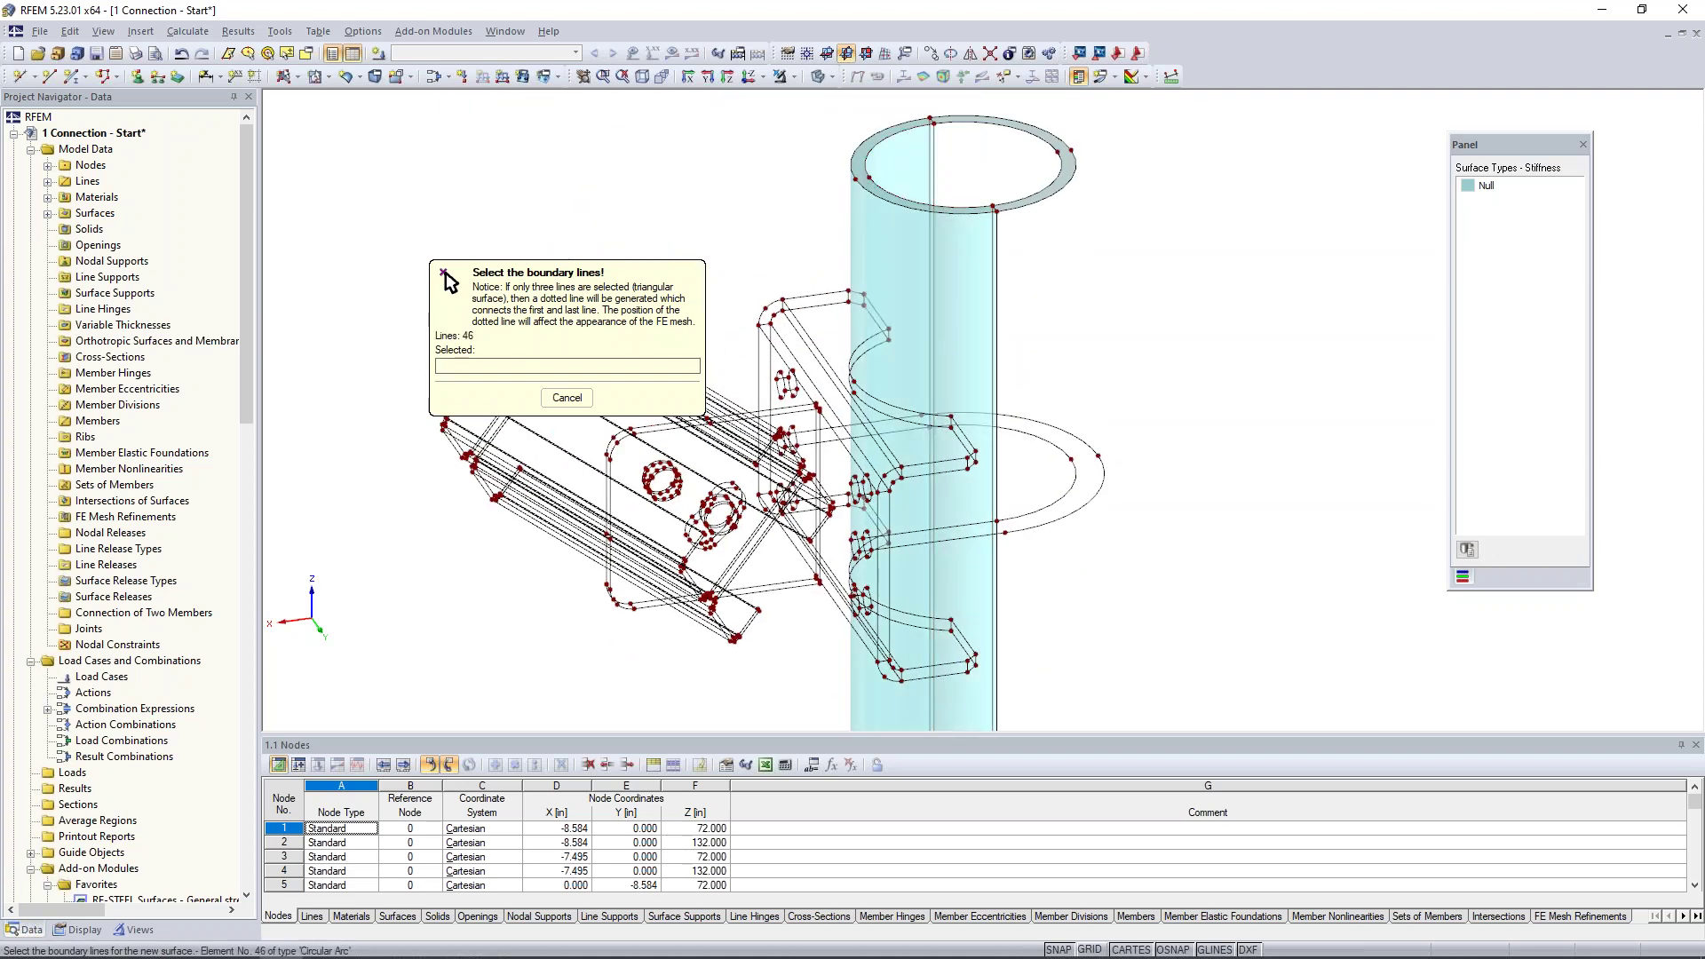
pyautogui.press('Escape')
# Mirror a copy of the two curved pipe wall surfaces across the Y-Z plane through the outer node on the upper rim
pyautogui.moveTo(1061, 288); pyautogui.dragTo(951, 255)
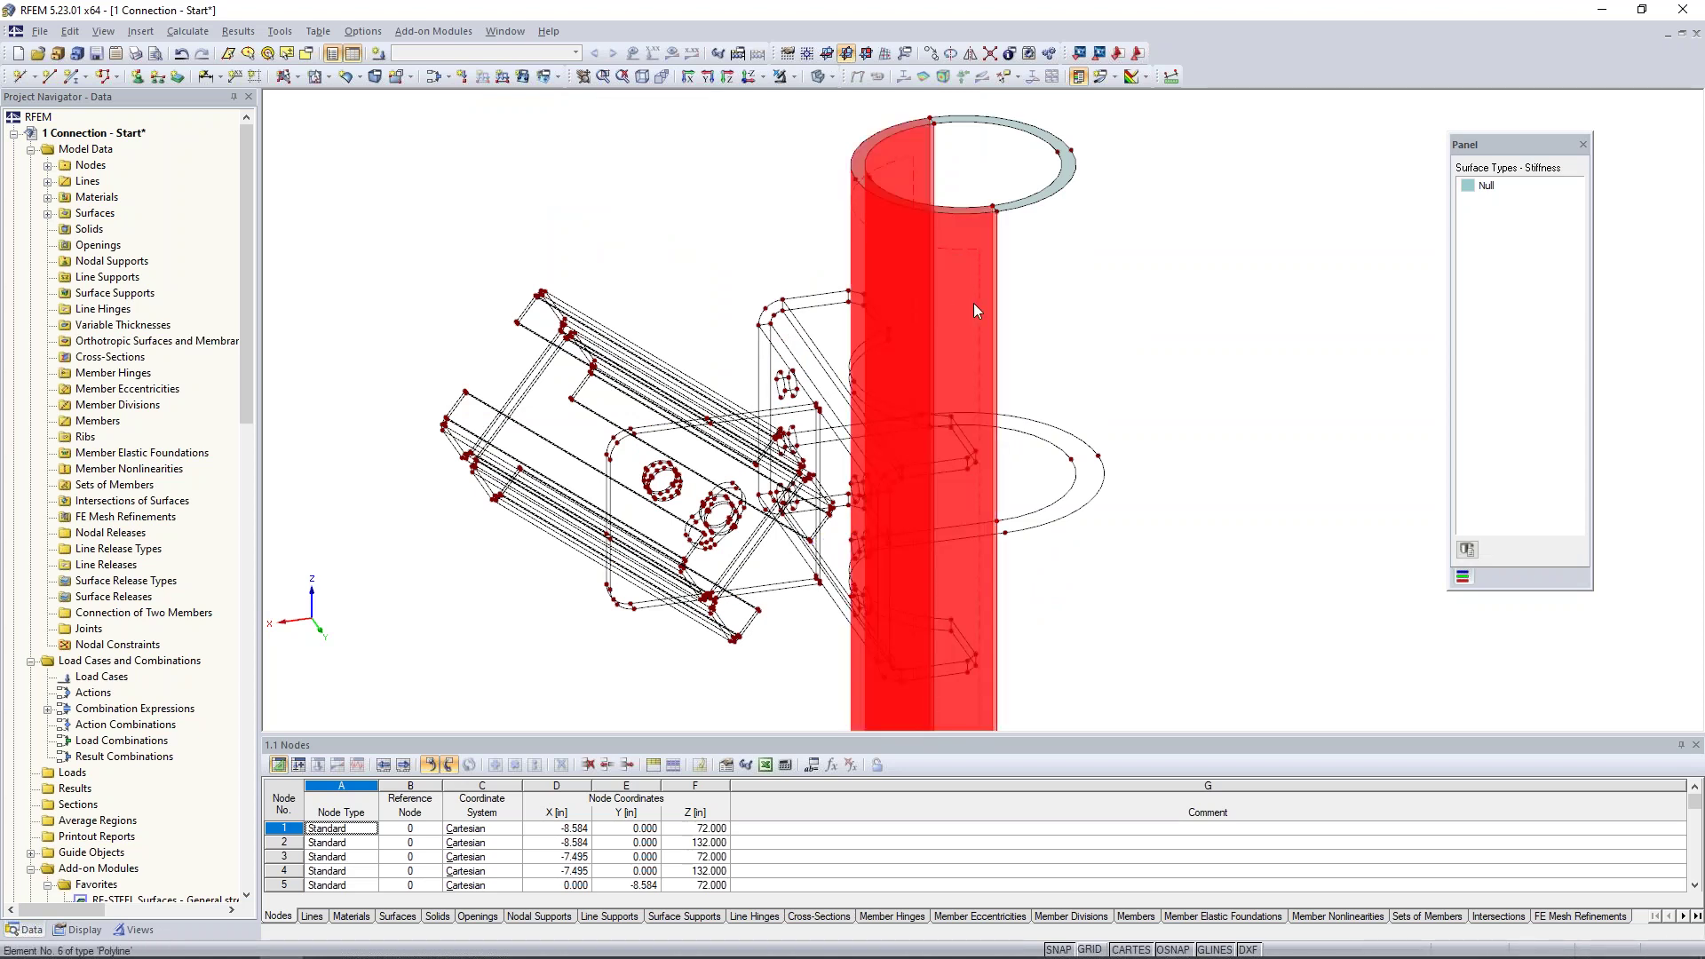
pyautogui.click(970, 55)
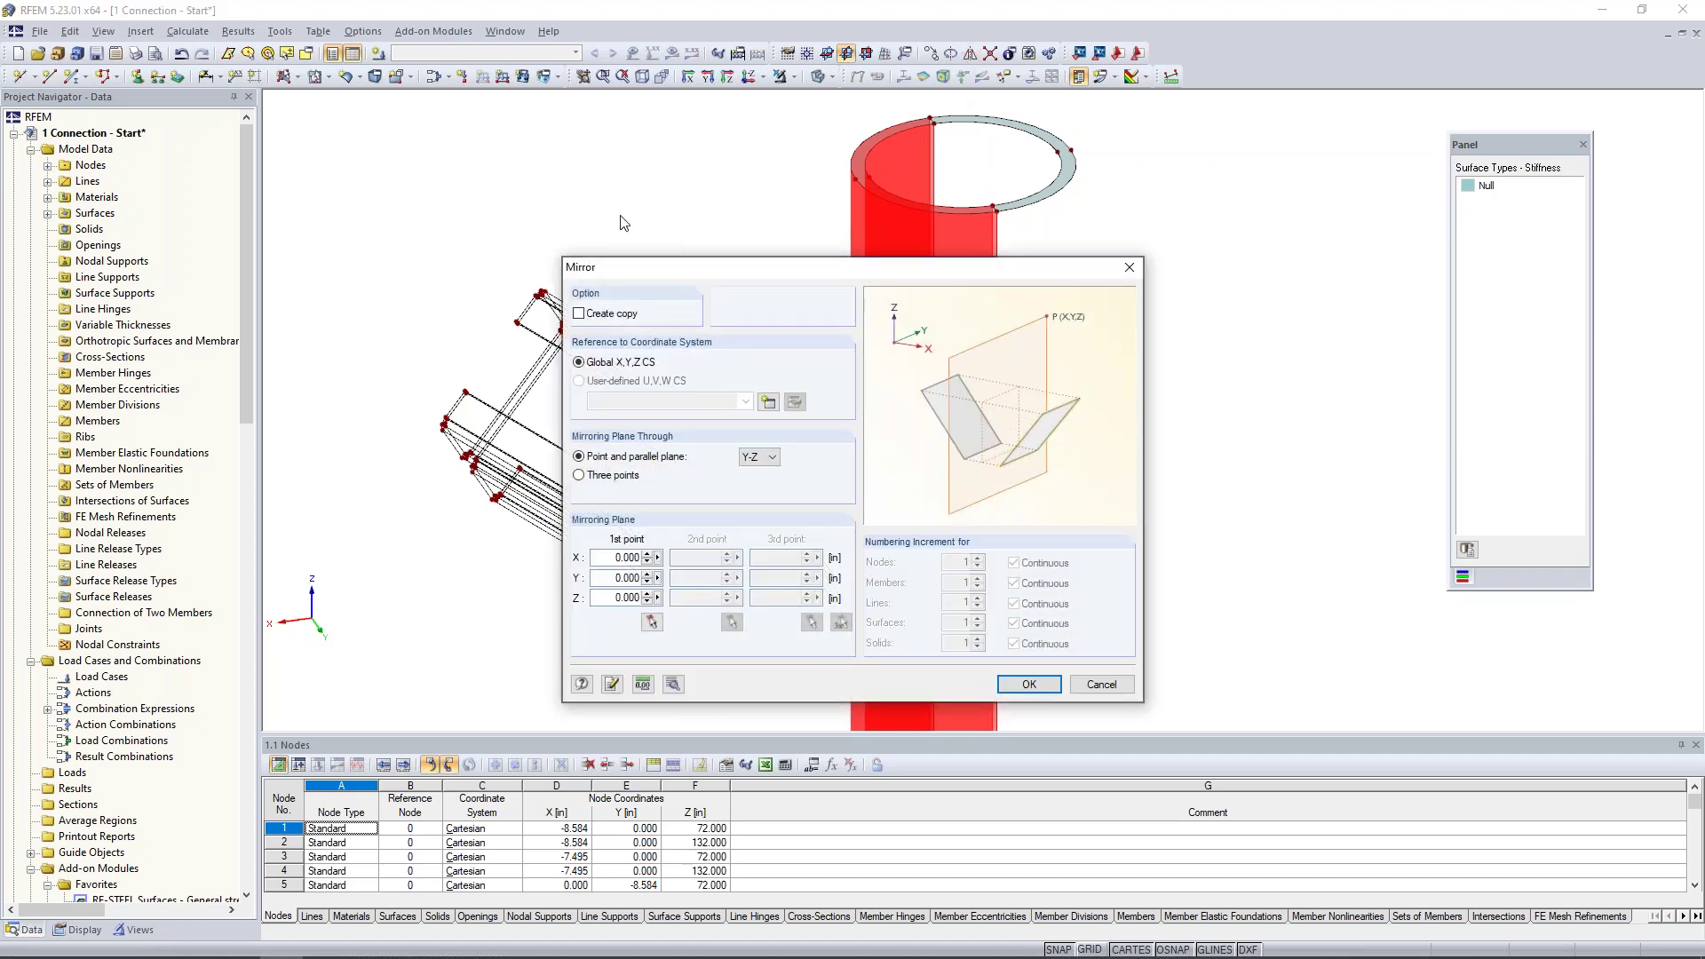
pyautogui.click(579, 313)
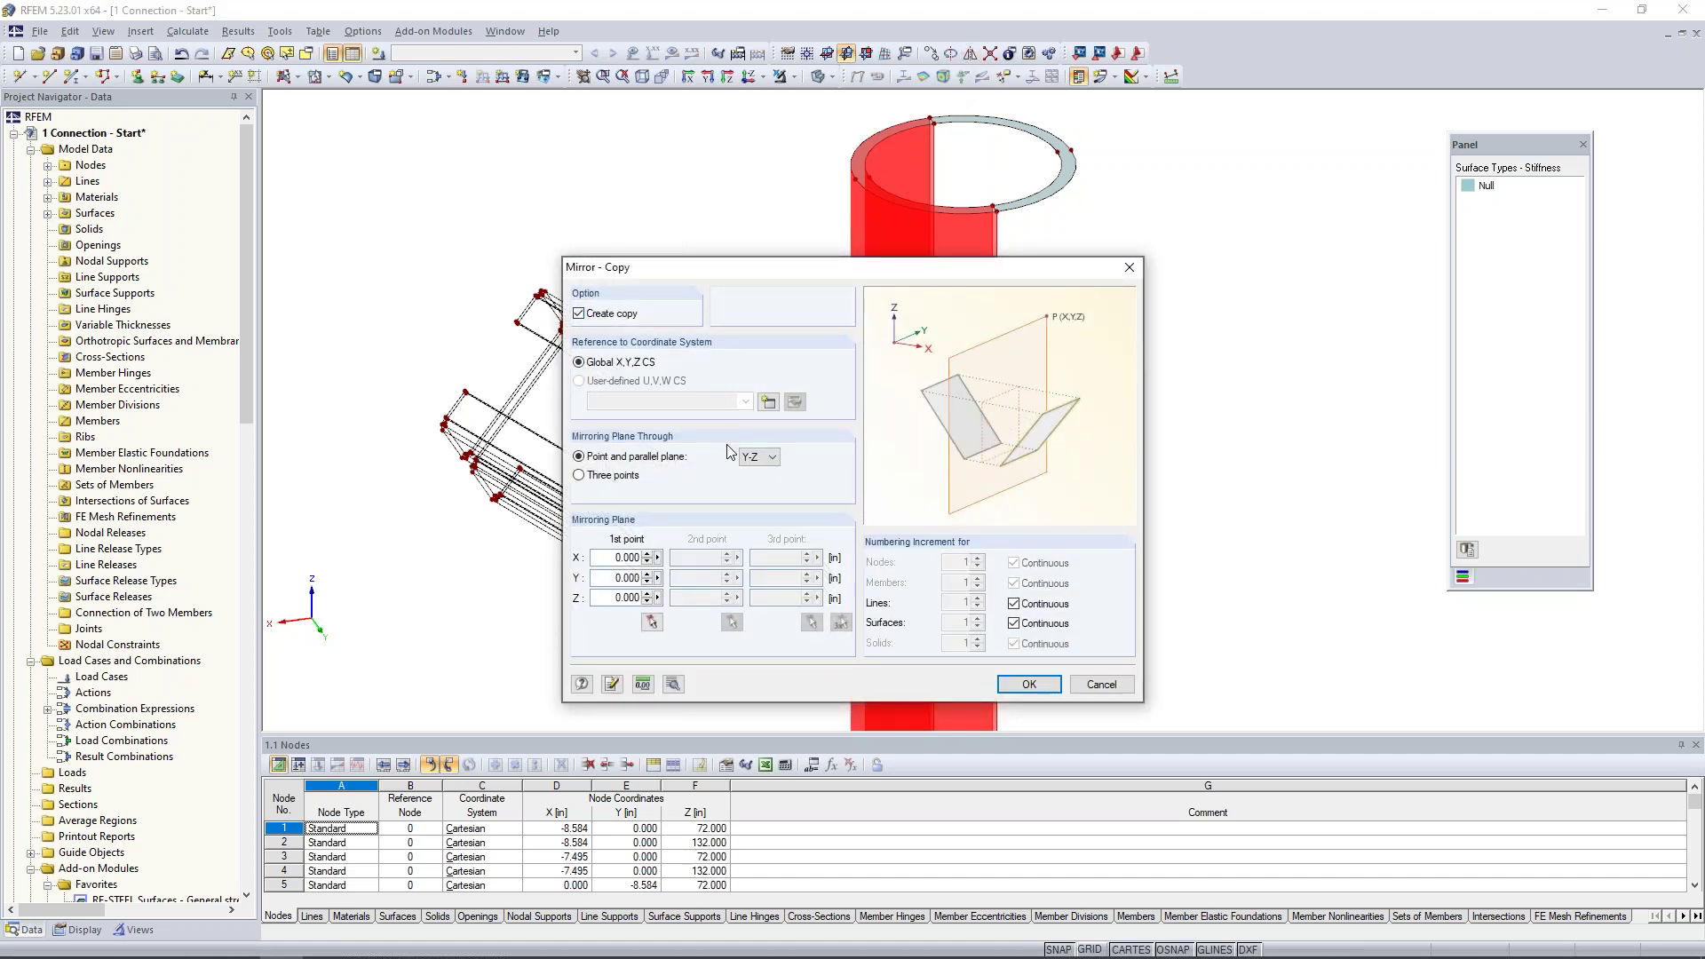
pyautogui.click(761, 459)
pyautogui.click(756, 487)
pyautogui.click(652, 623)
pyautogui.scroll(4, 998, 209)
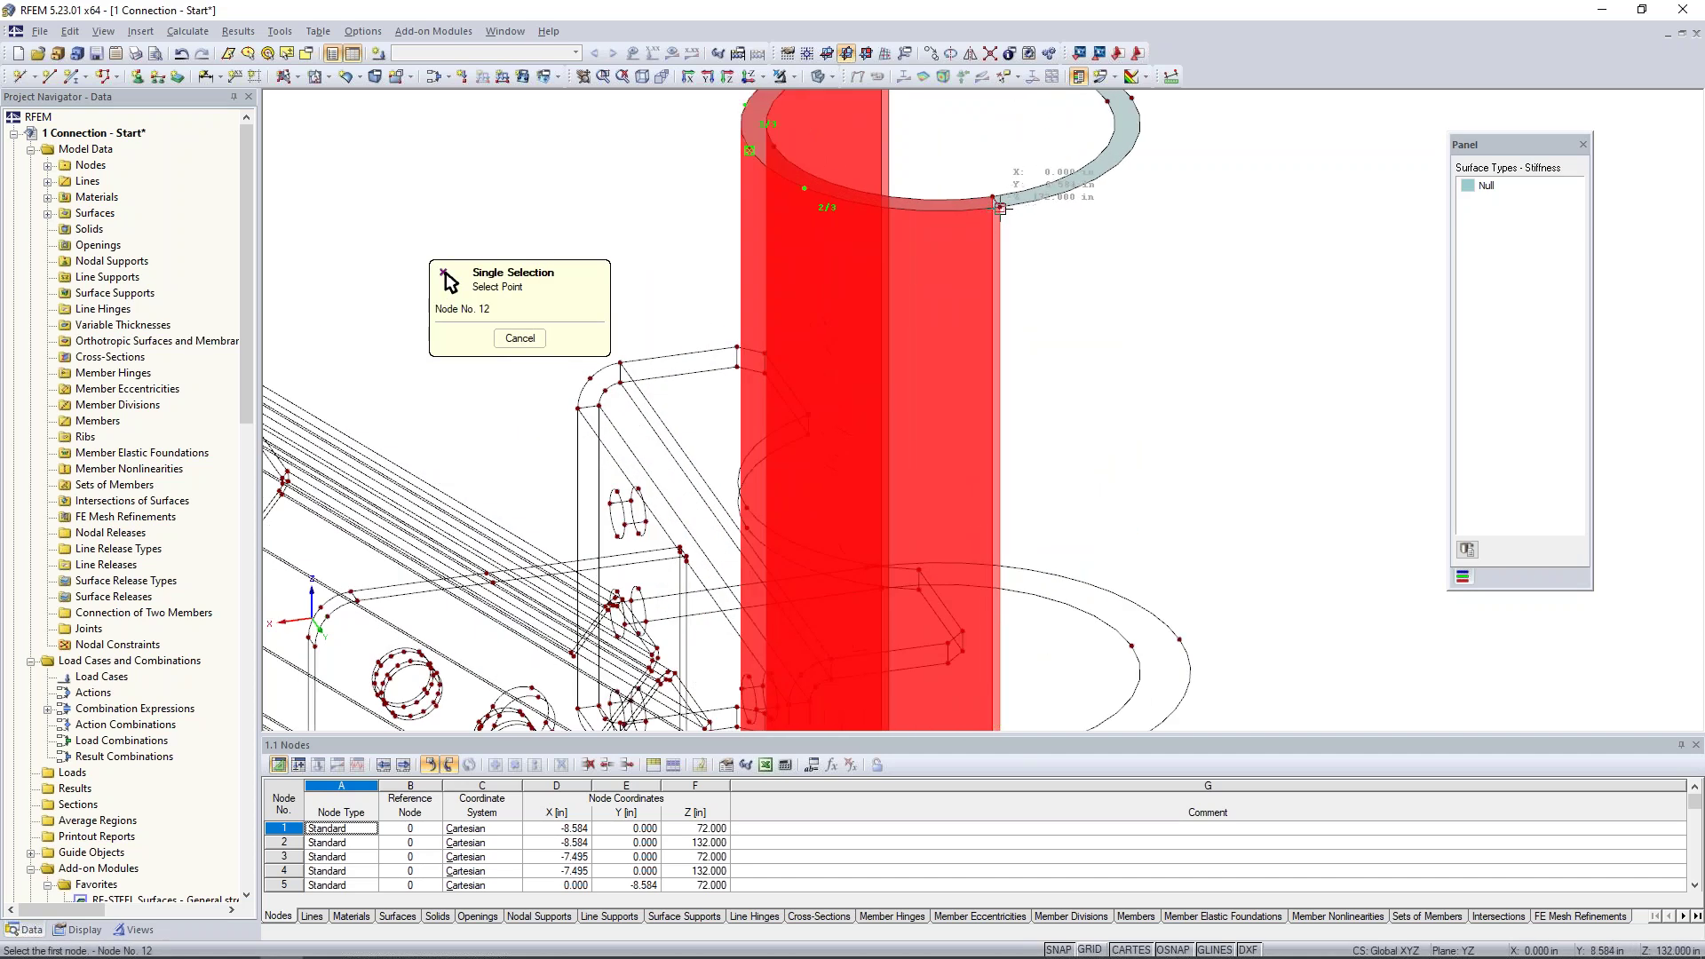
pyautogui.click(1000, 209)
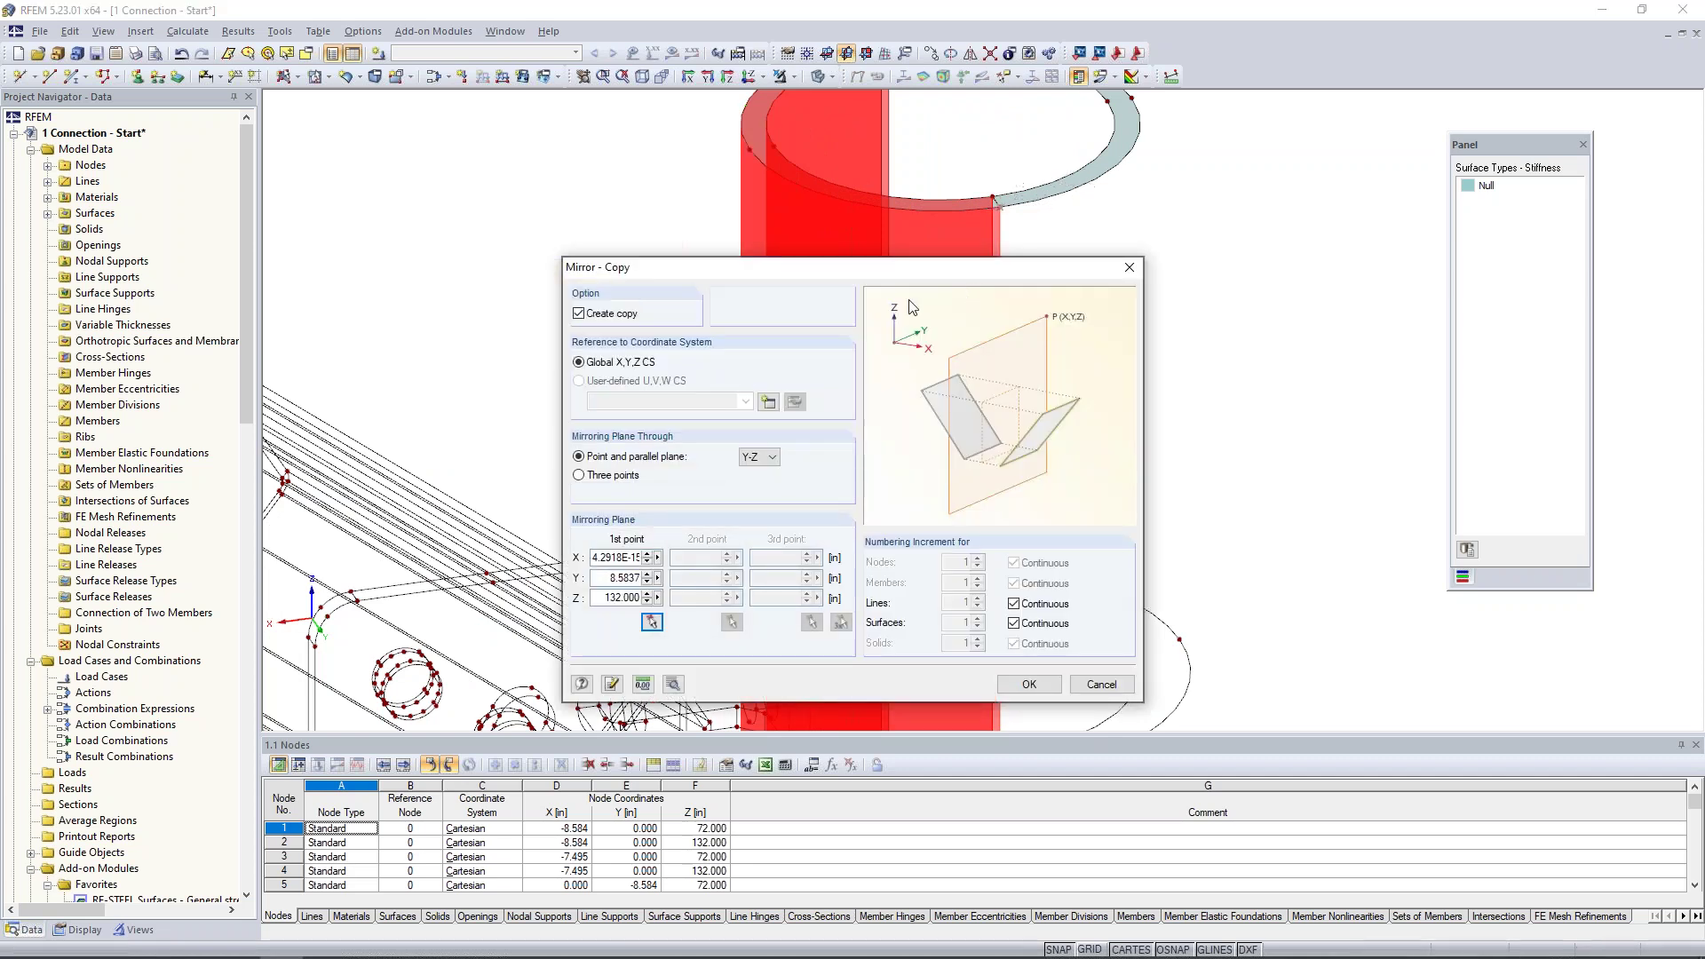
pyautogui.click(1030, 685)
pyautogui.scroll(-6, 1257, 396)
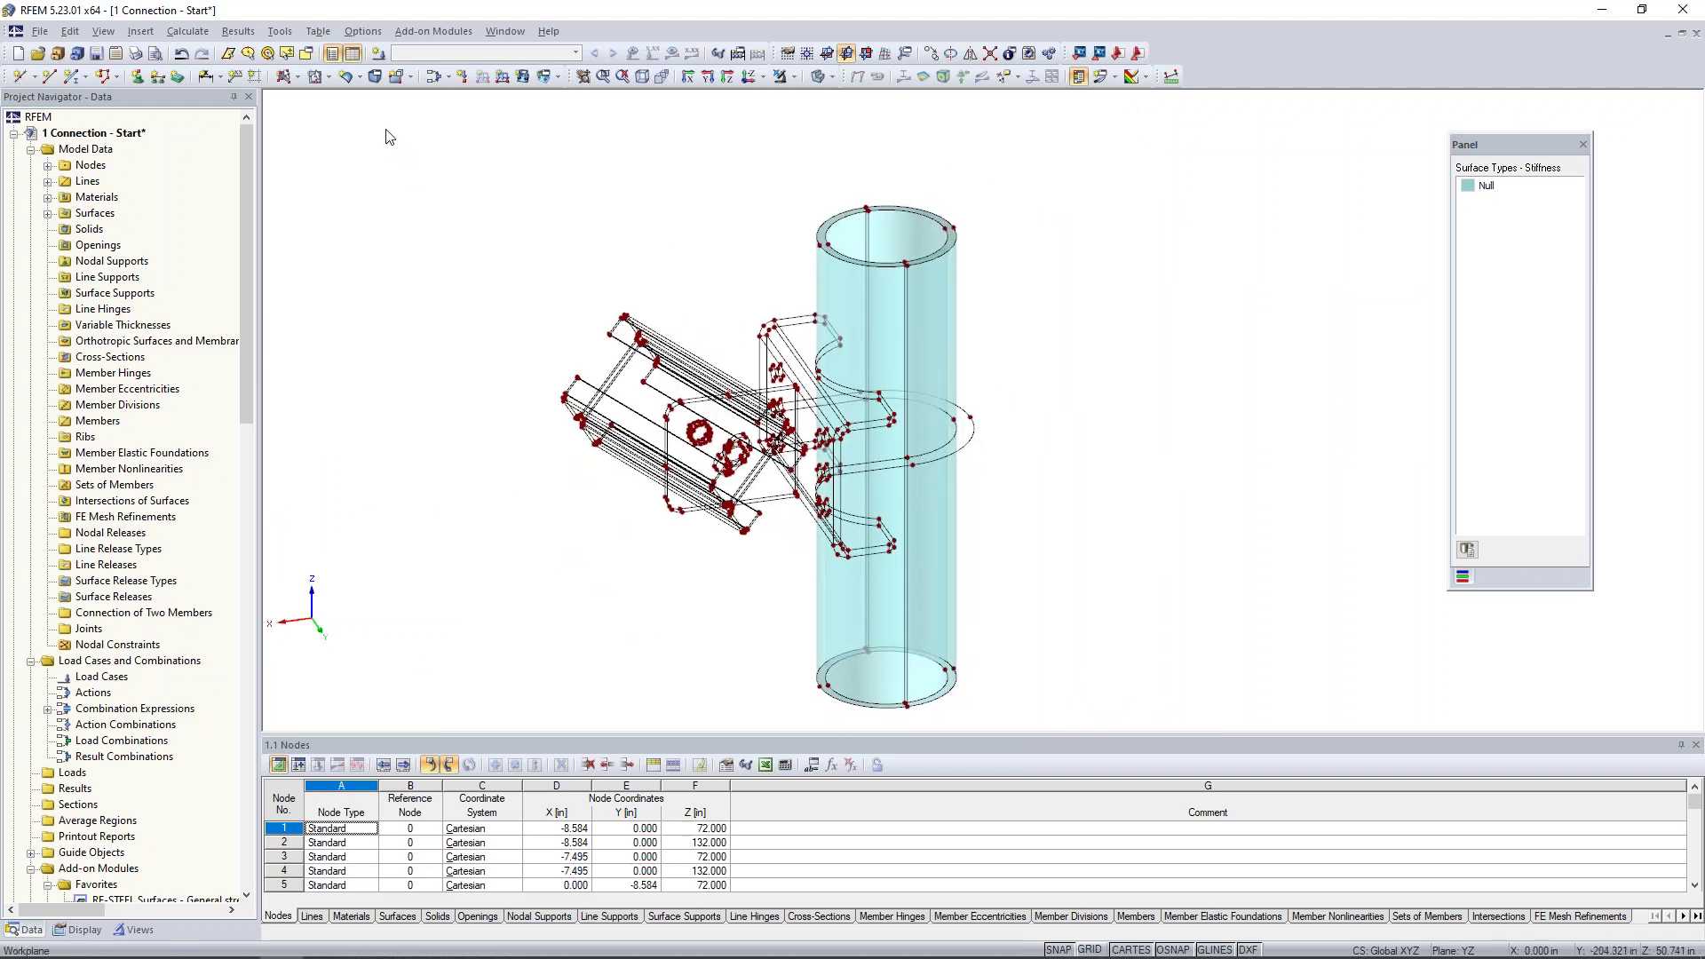
# Start defining a new solid for the pipe with the Material solid type
pyautogui.click(373, 80)
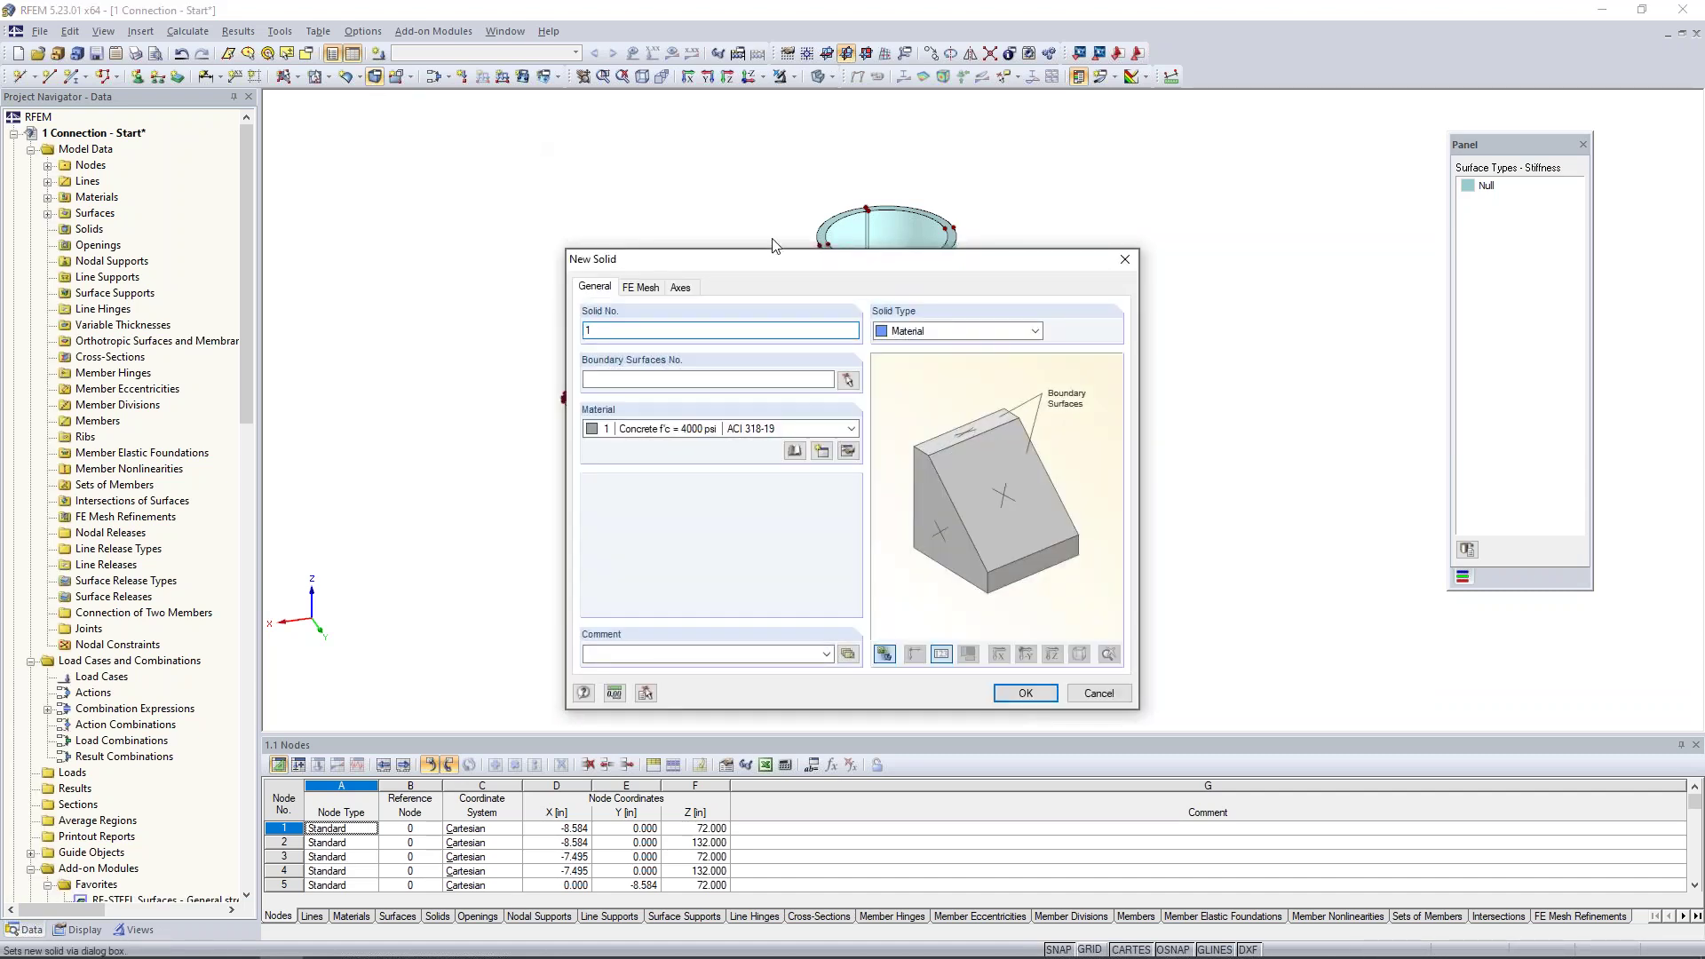
pyautogui.click(917, 334)
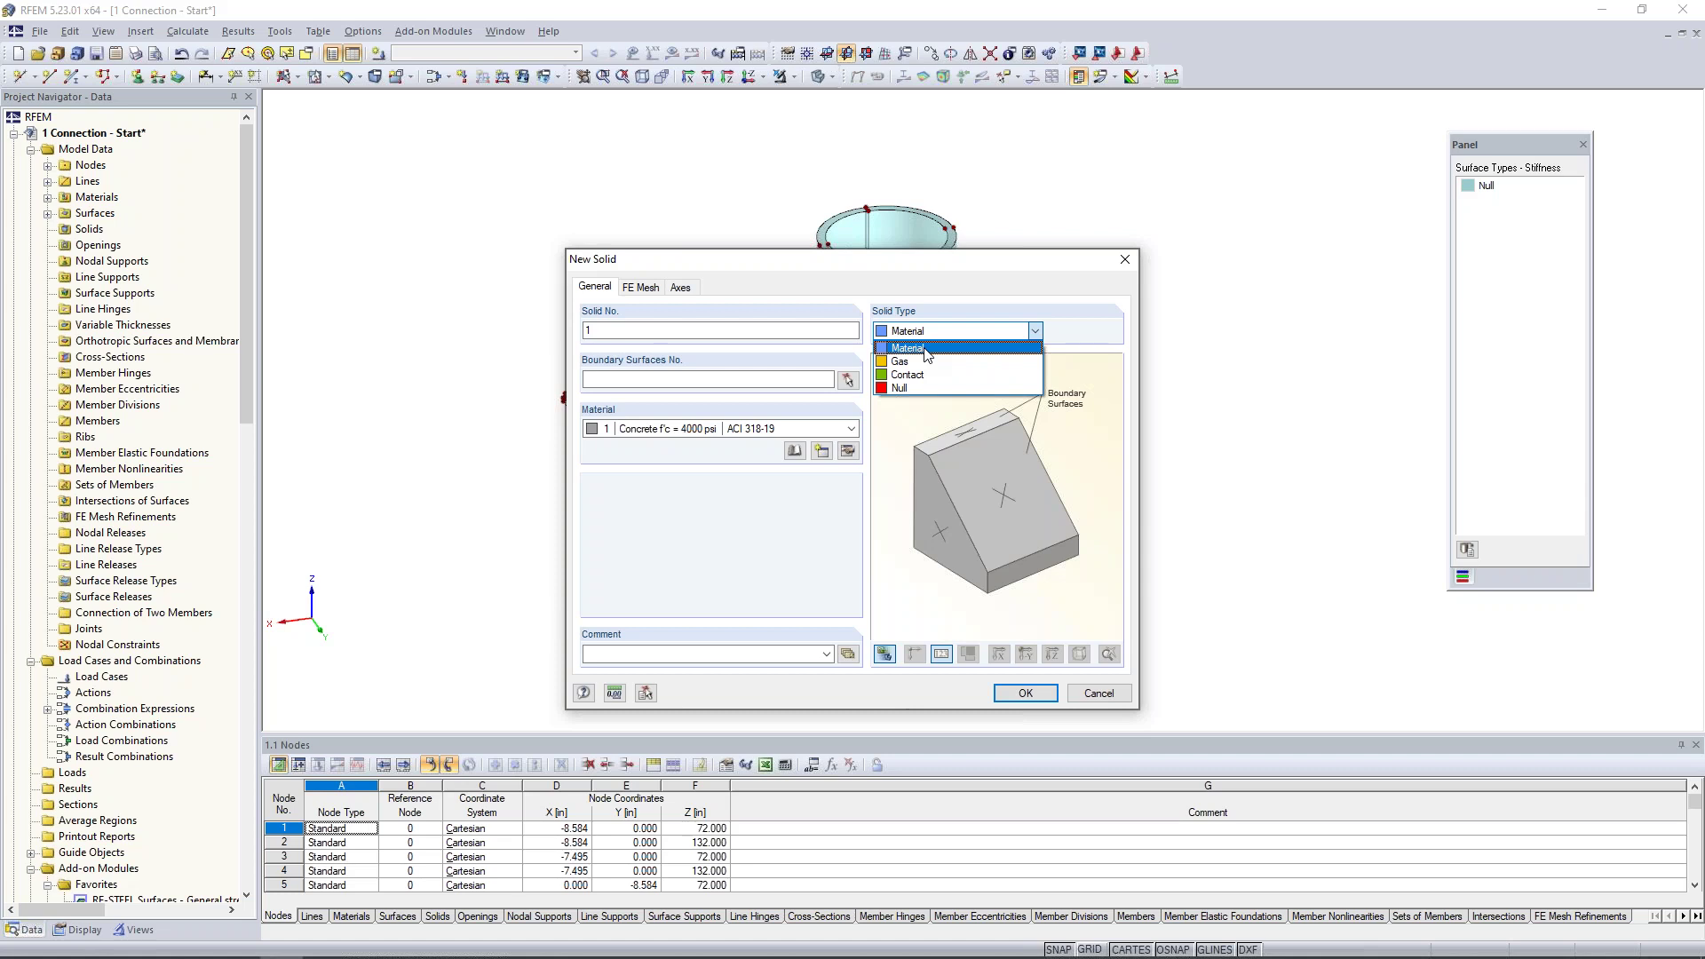
pyautogui.click(926, 352)
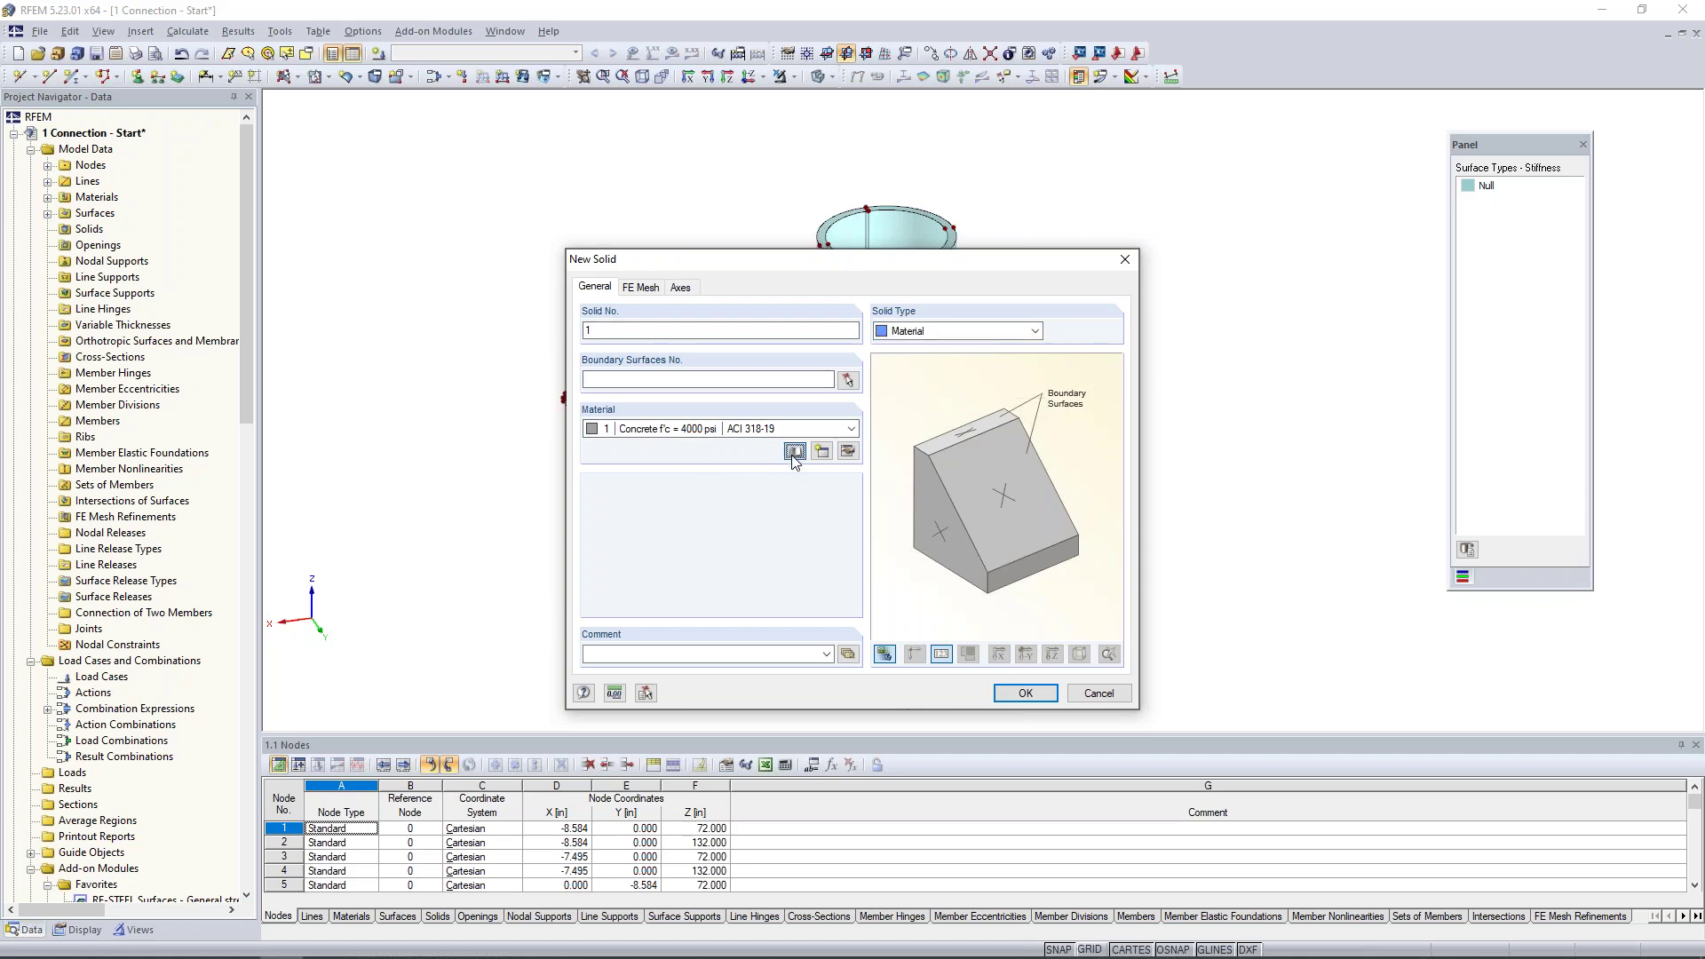
# Assign Steel A53, Grade B to the solid, filtering the material library to Metal, Steel, ASTM and ANSI/AISC 360-16:2016
pyautogui.click(794, 452)
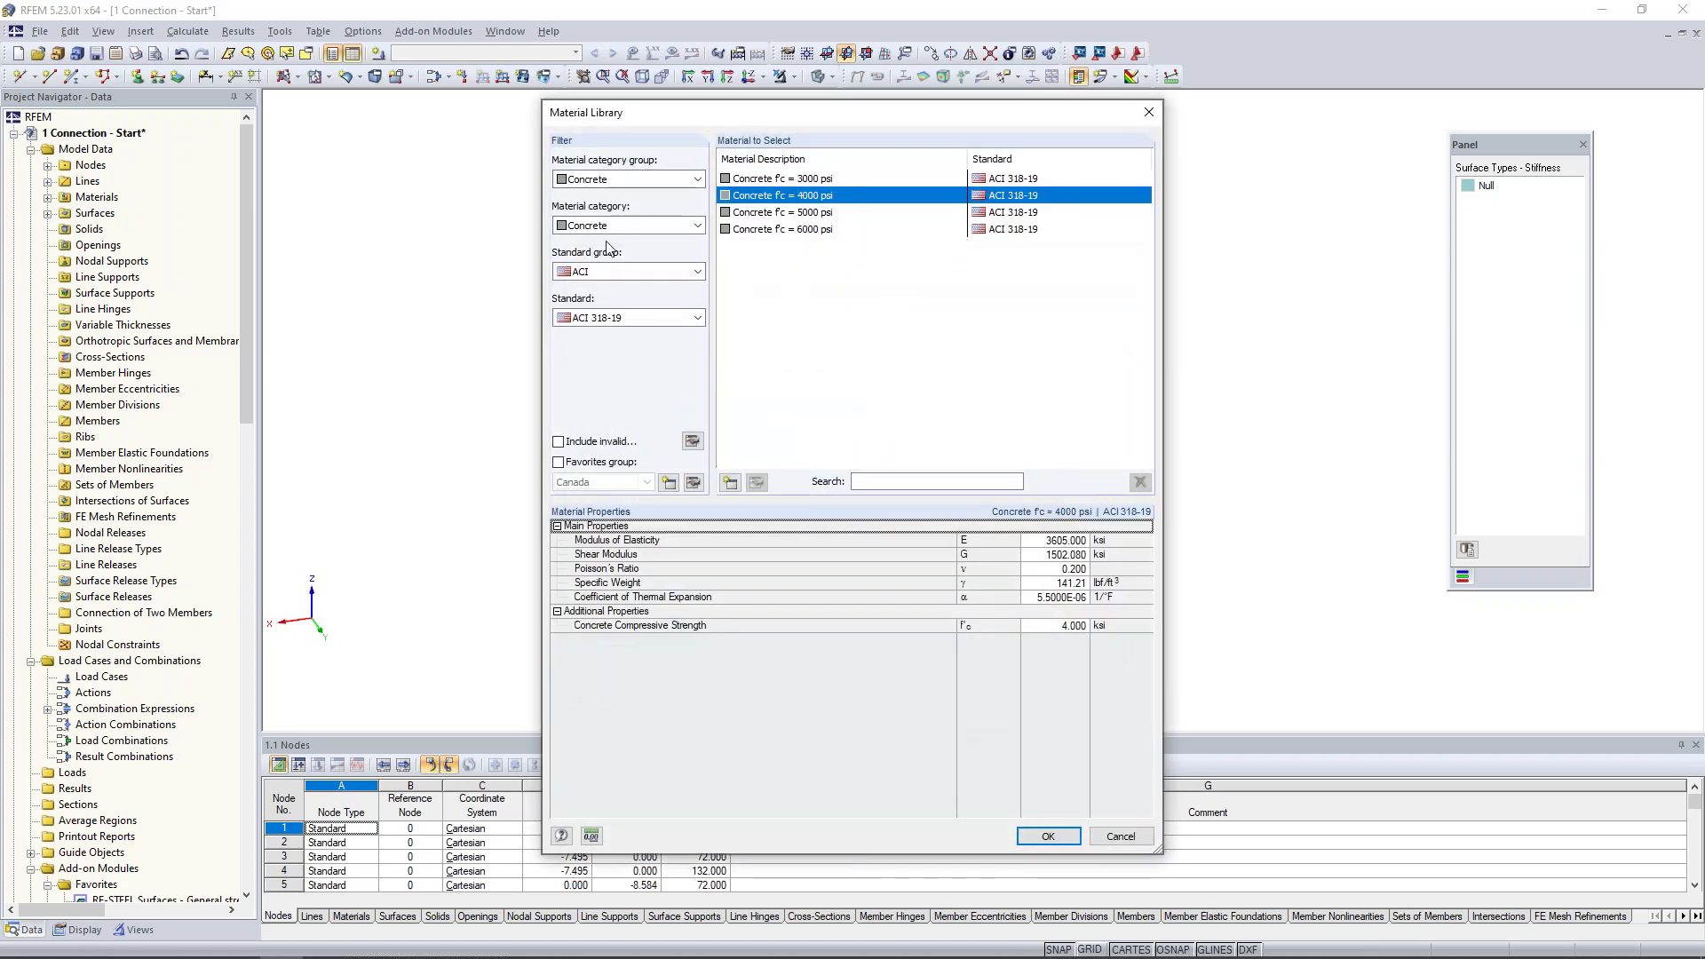
pyautogui.click(646, 185)
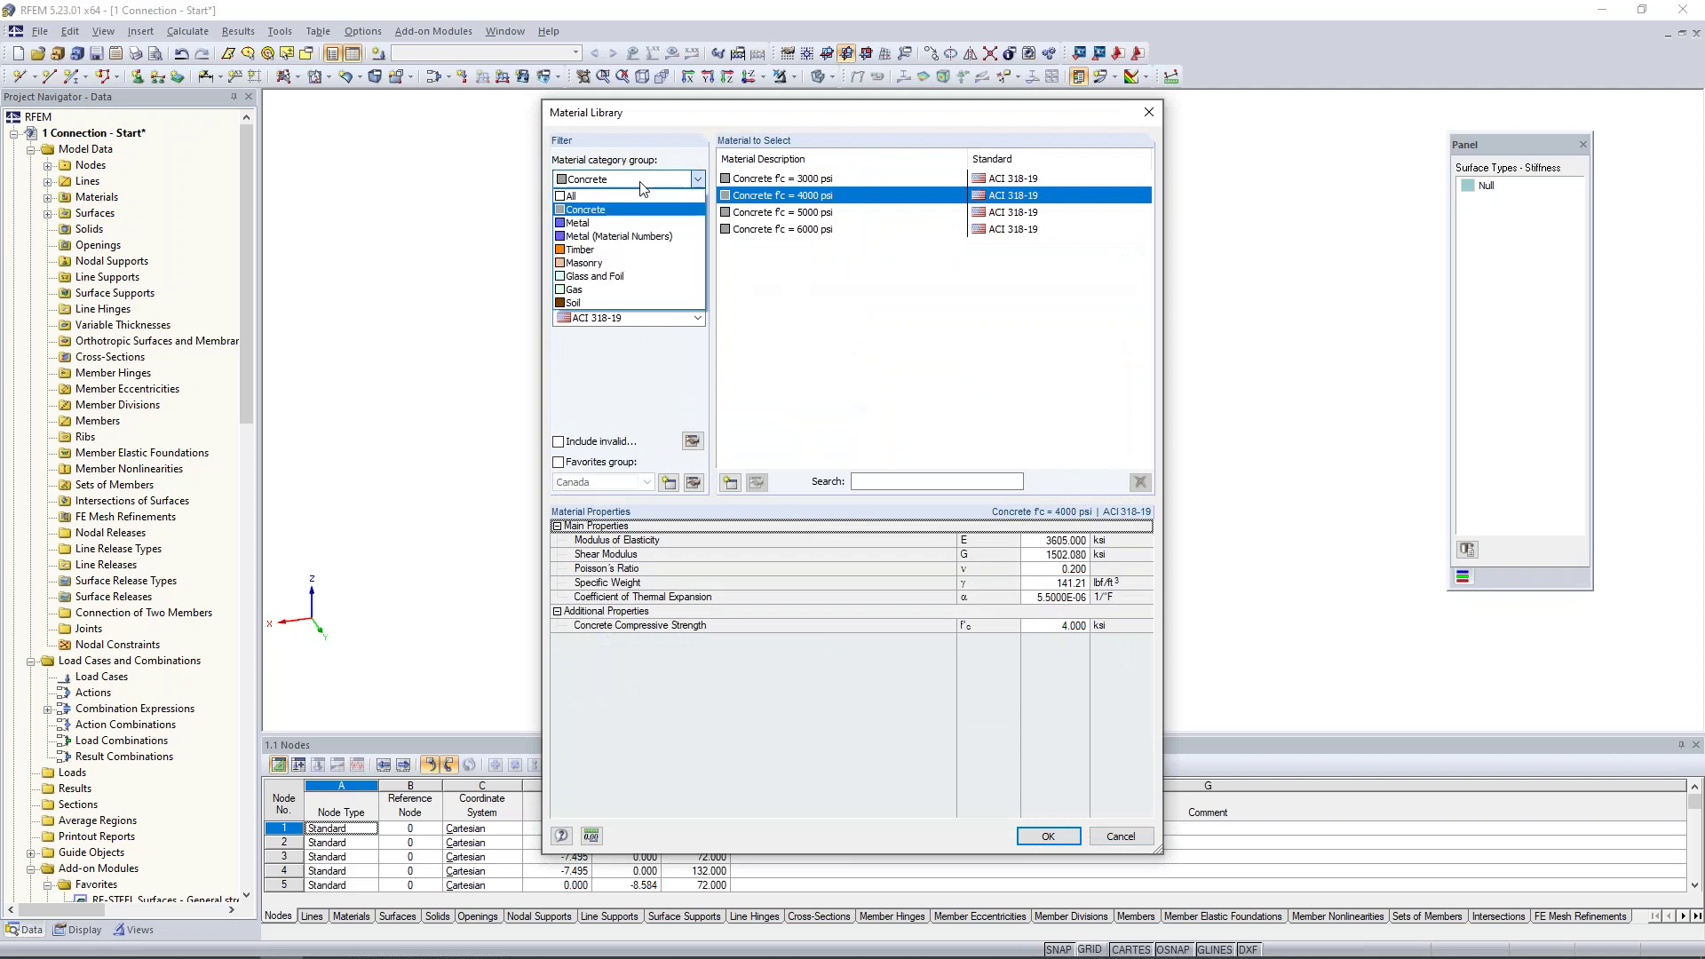
pyautogui.click(611, 227)
pyautogui.click(611, 228)
pyautogui.click(611, 258)
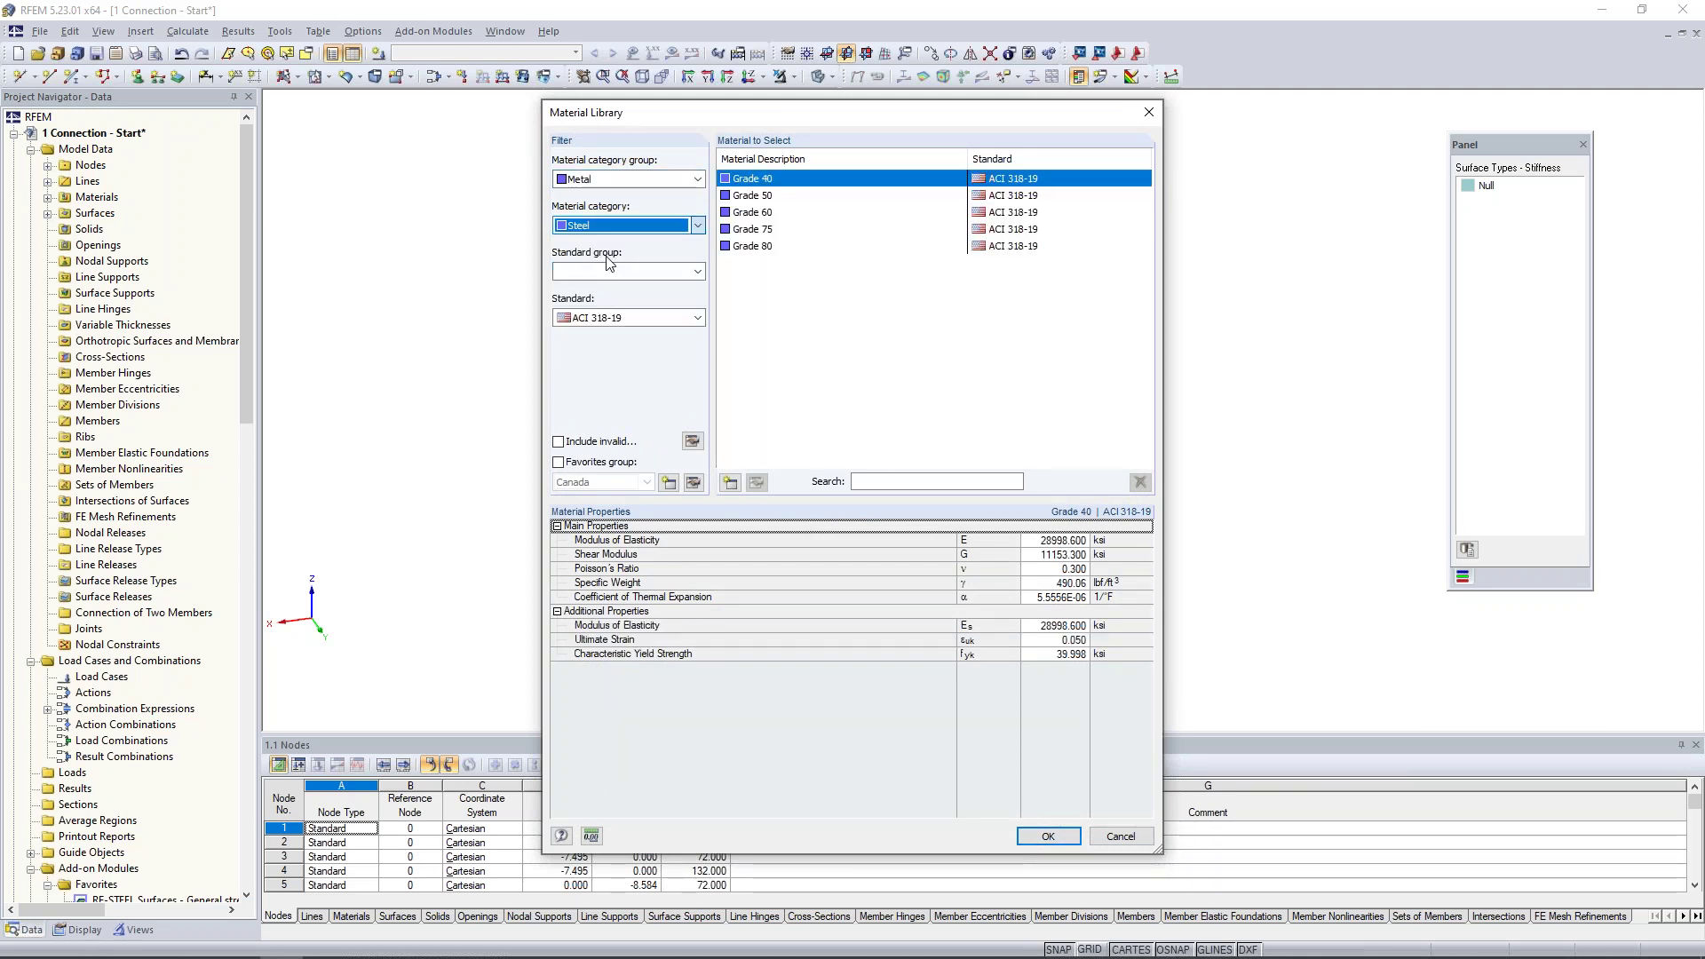
pyautogui.click(612, 271)
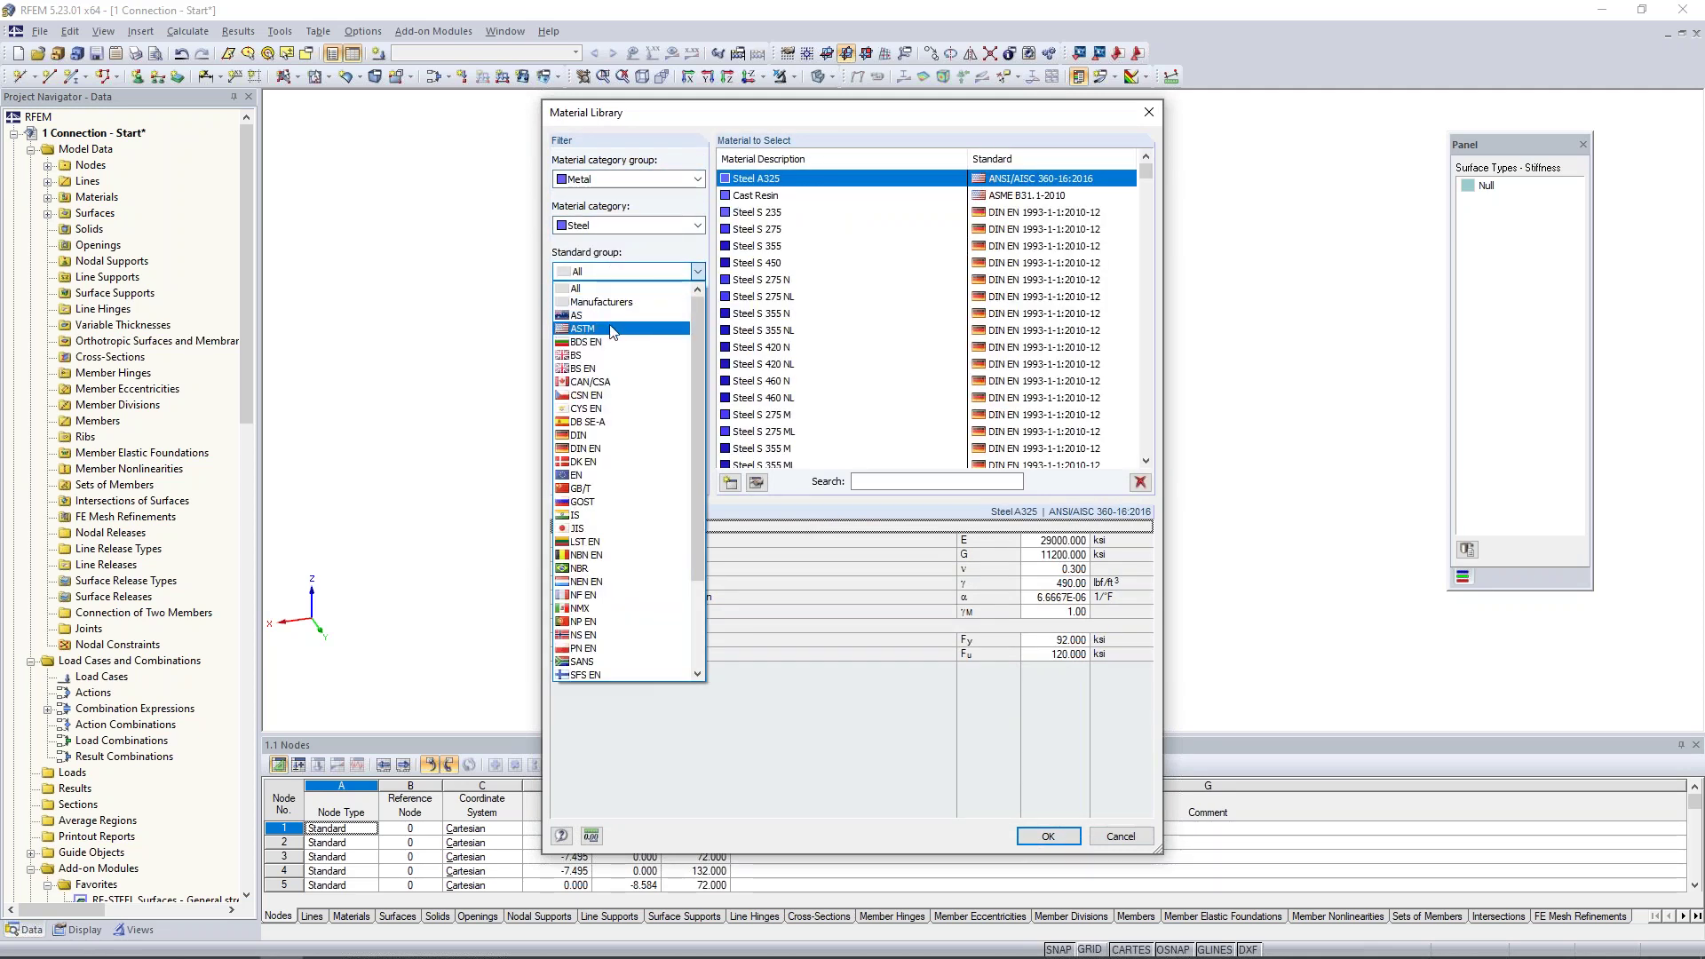
pyautogui.click(613, 328)
pyautogui.click(616, 321)
pyautogui.click(619, 349)
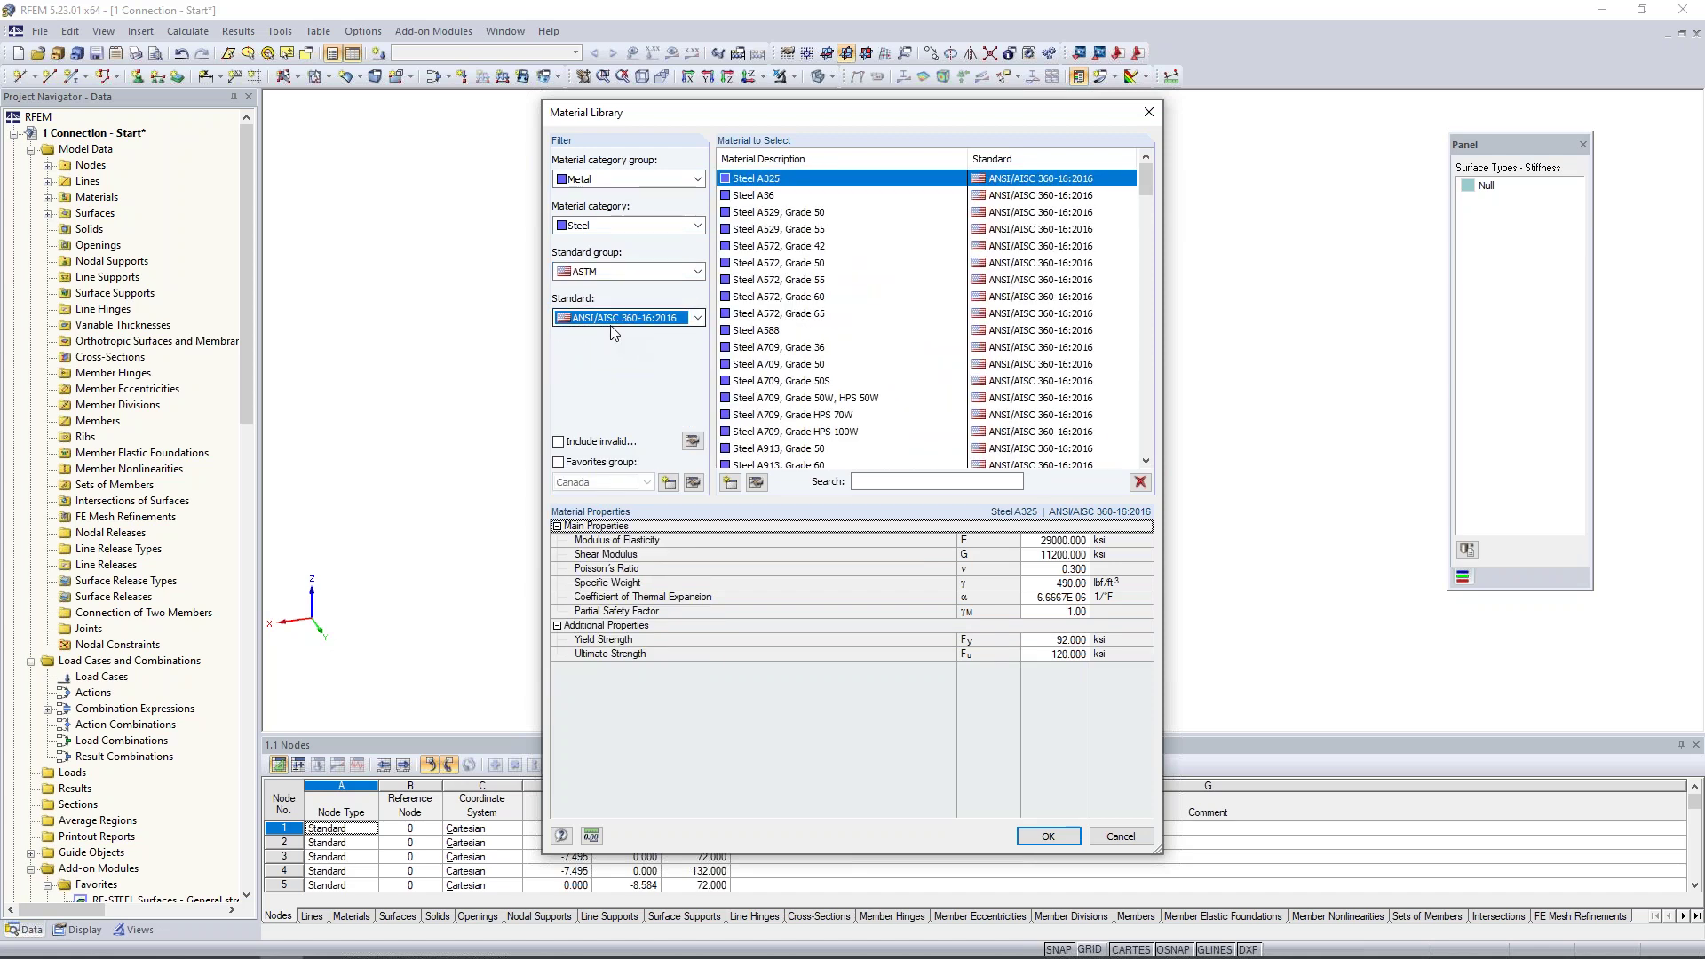
pyautogui.scroll(-3, 795, 350)
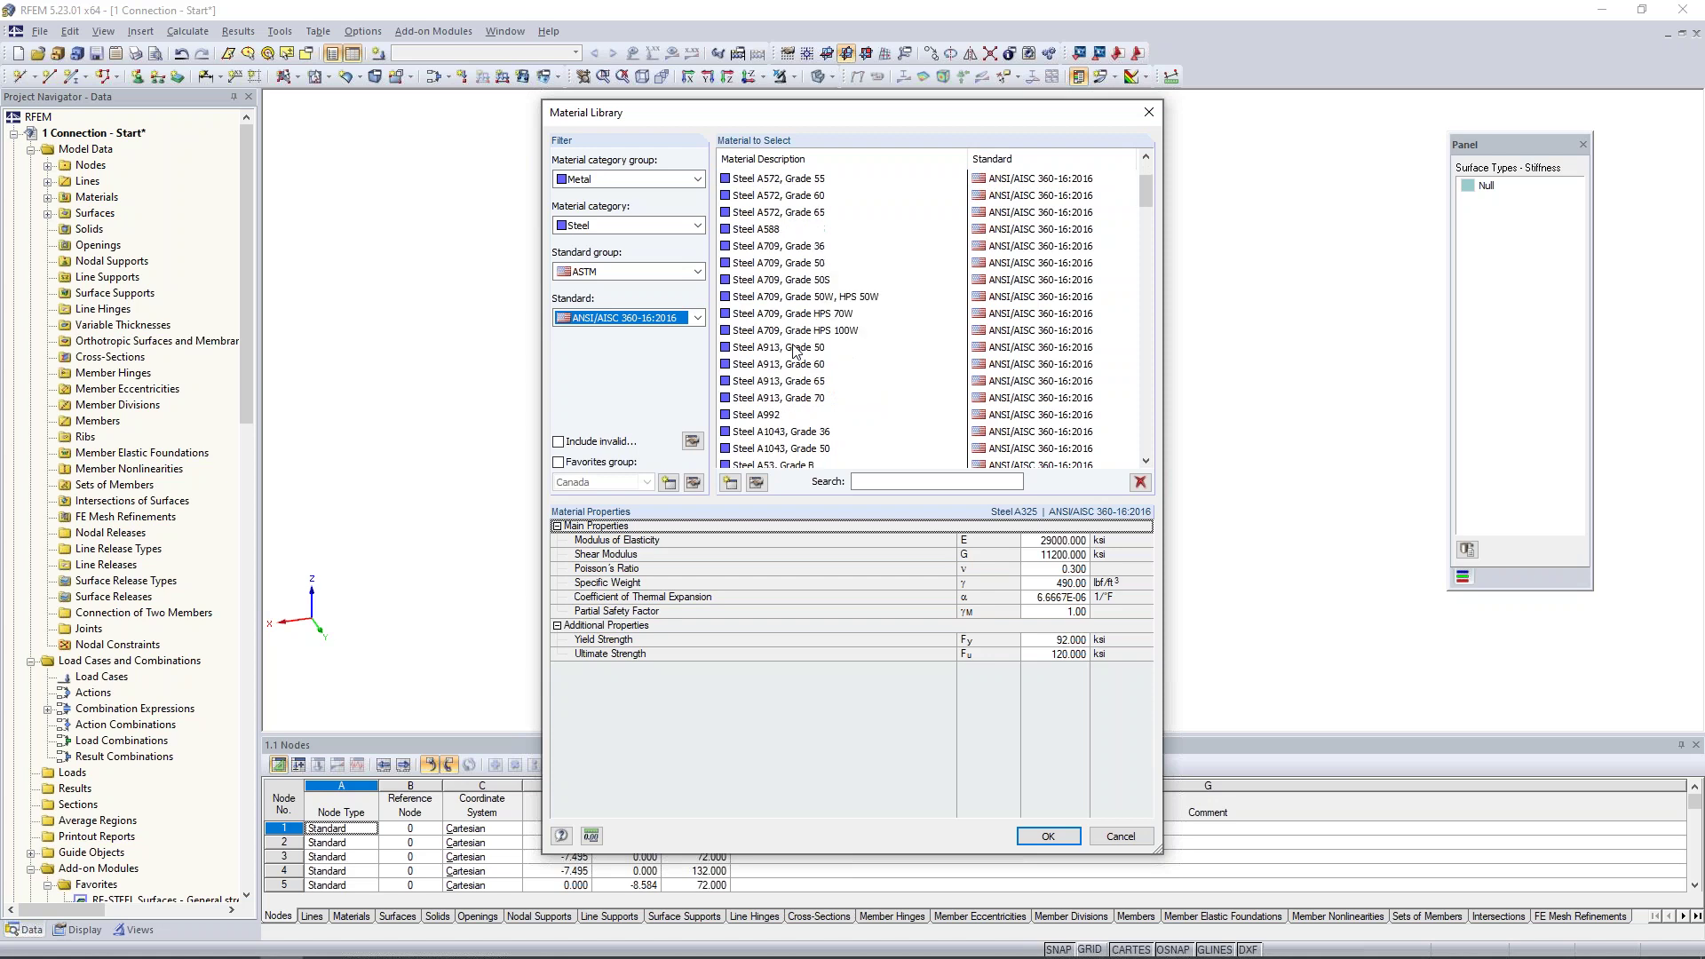
pyautogui.click(778, 417)
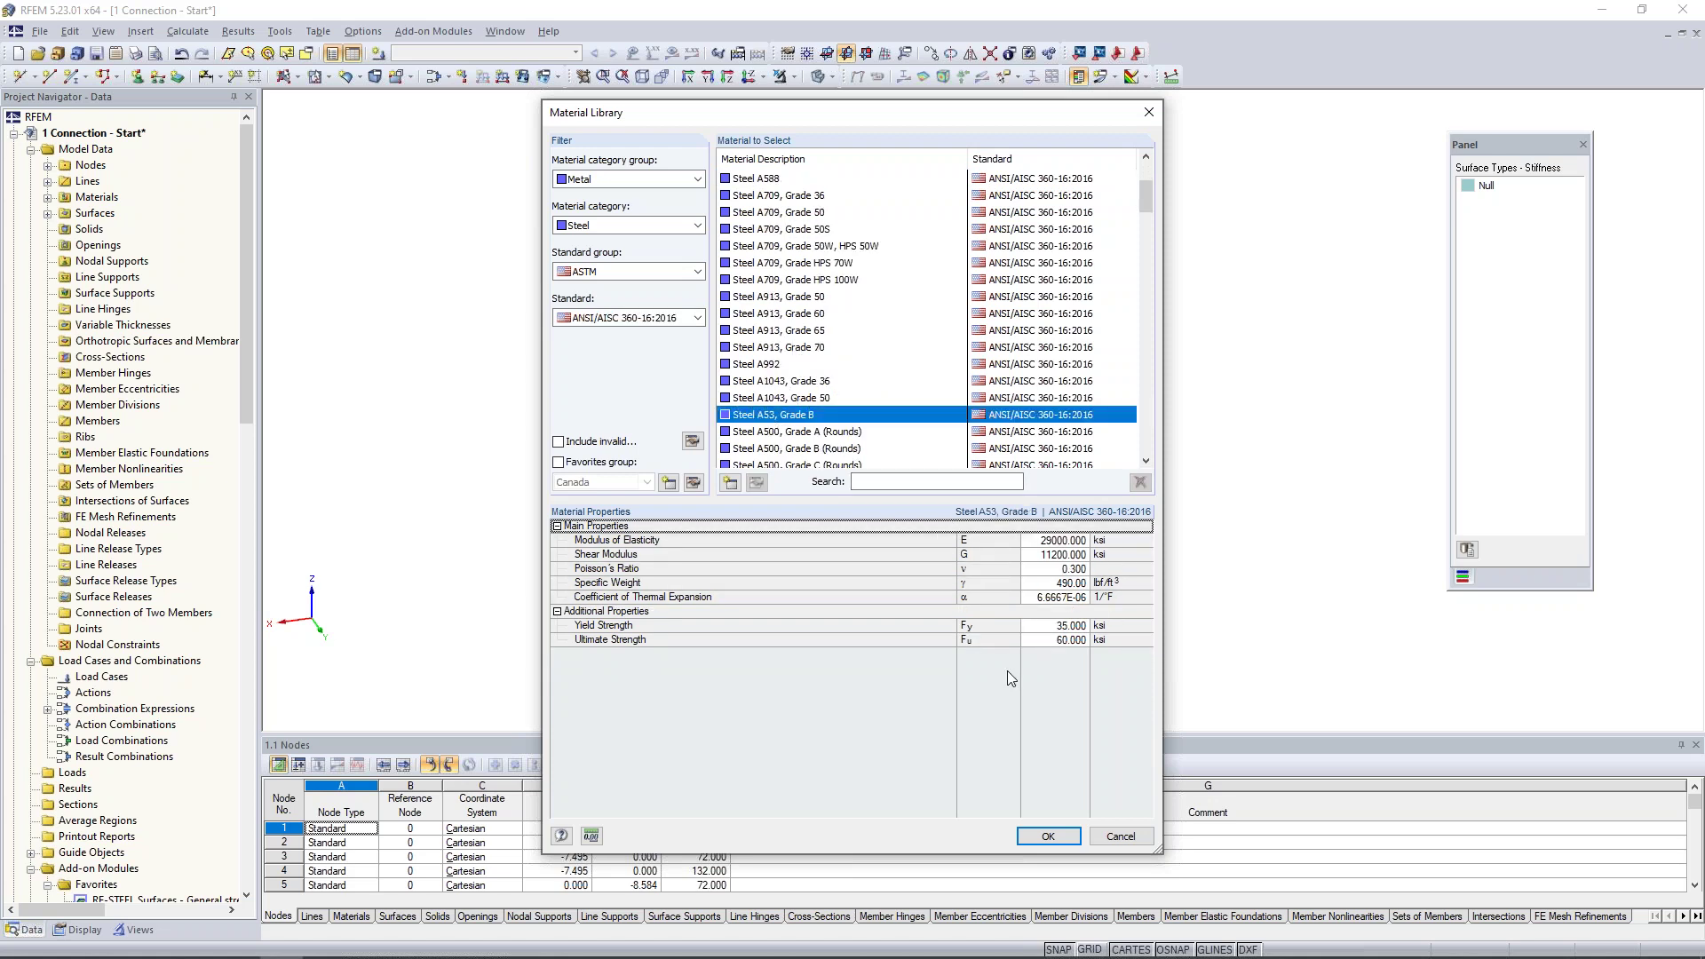
pyautogui.click(1050, 835)
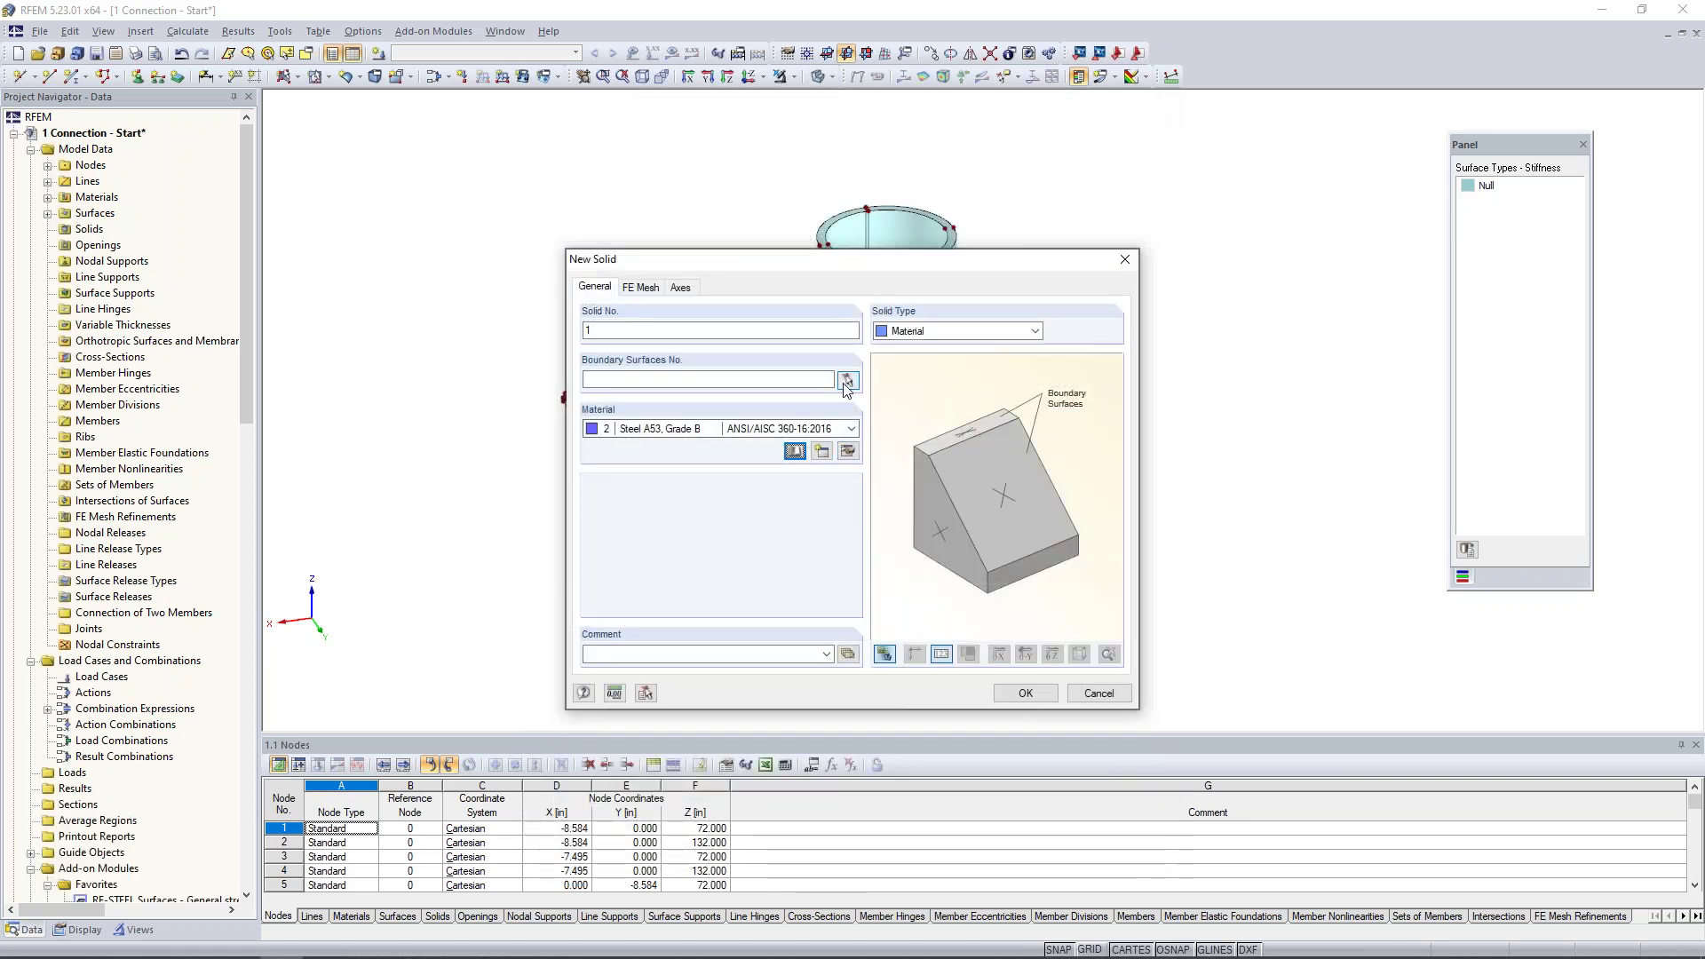
# Take all pipe surfaces, 1-8, as the solid's boundary, review its FE mesh and axes settings, and create the solid
pyautogui.click(847, 381)
pyautogui.moveTo(769, 173); pyautogui.dragTo(1072, 736)
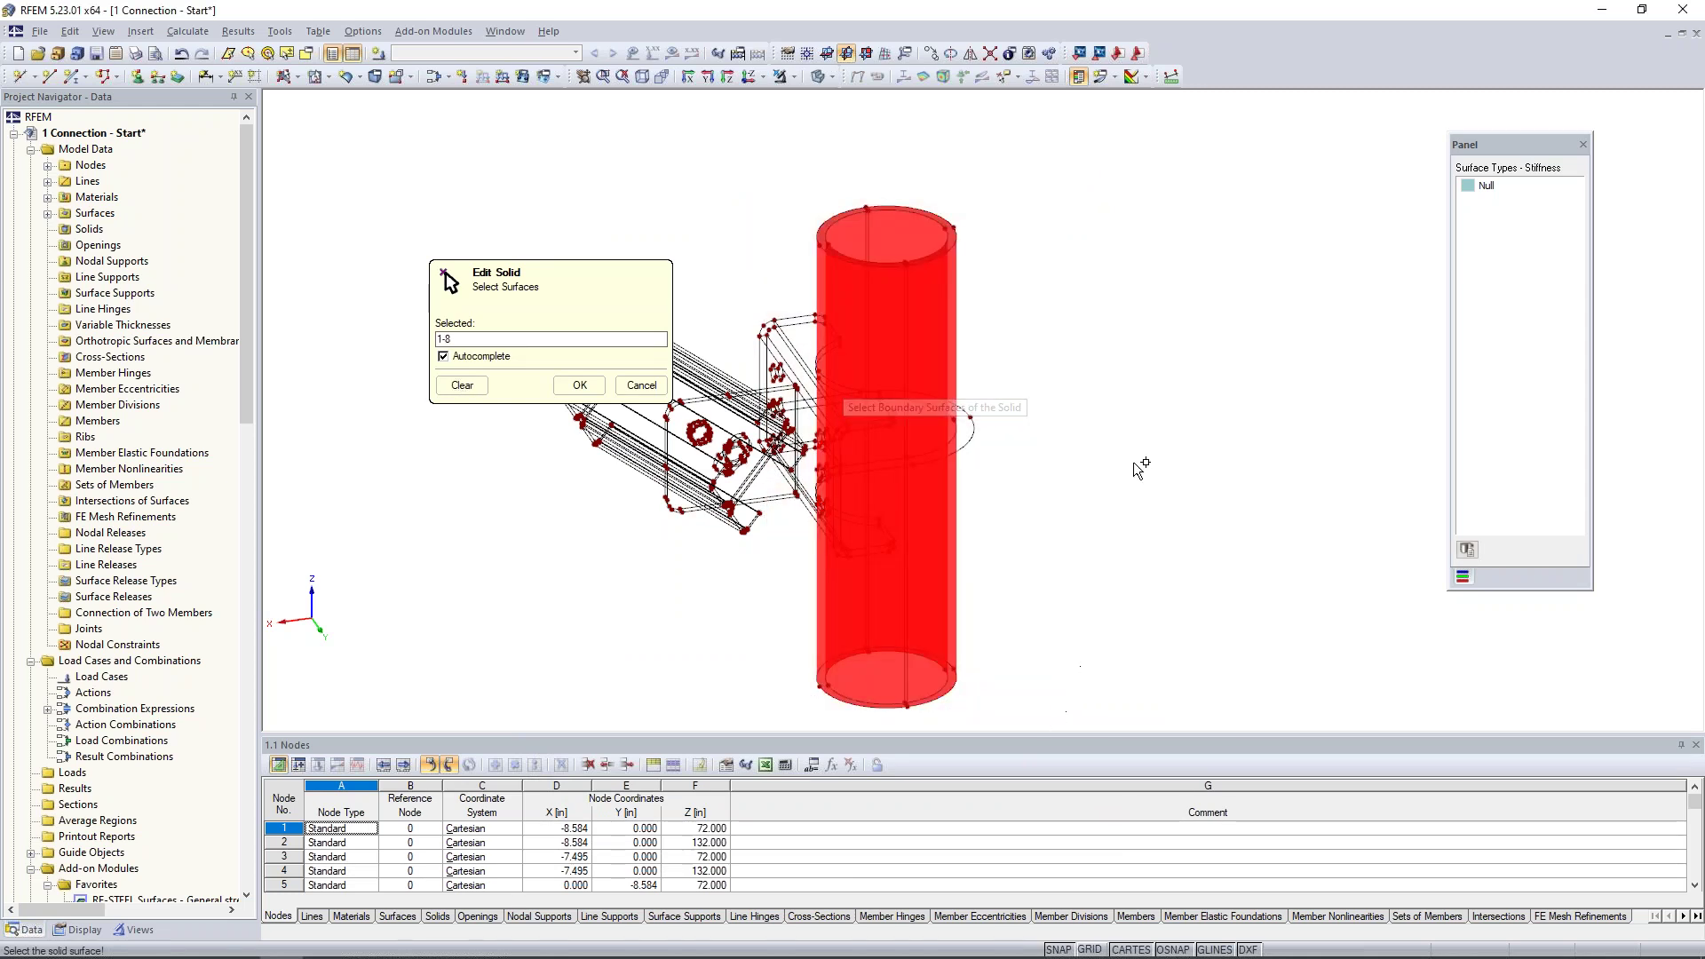
pyautogui.click(579, 388)
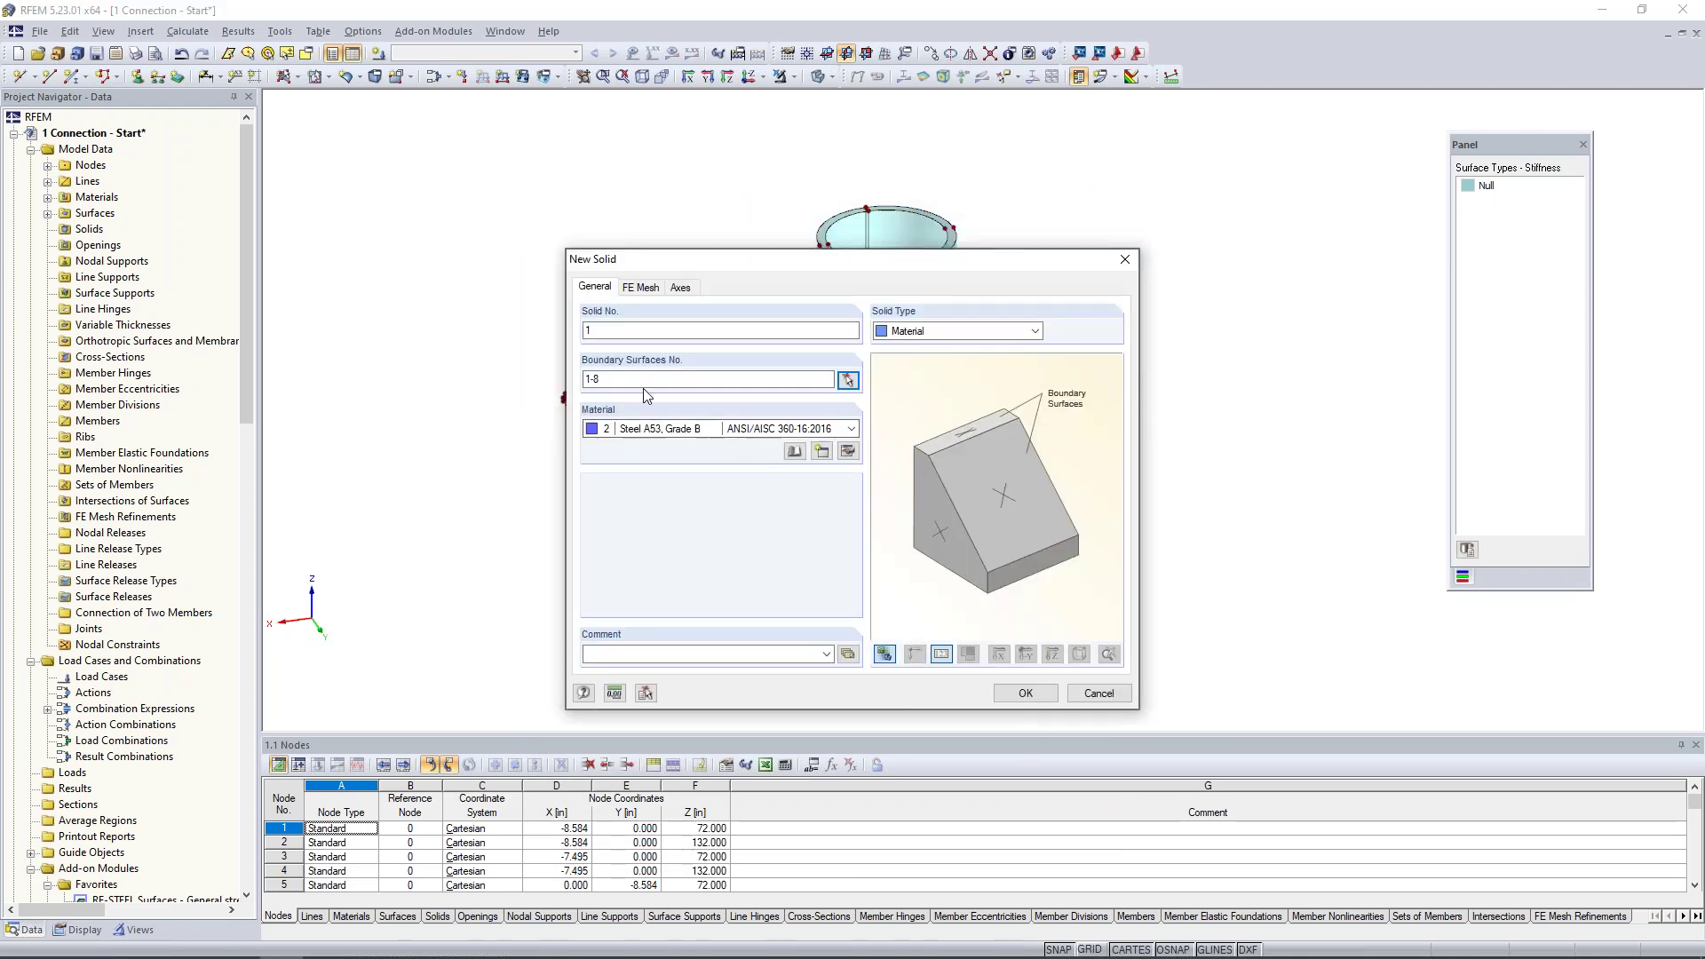
pyautogui.click(644, 289)
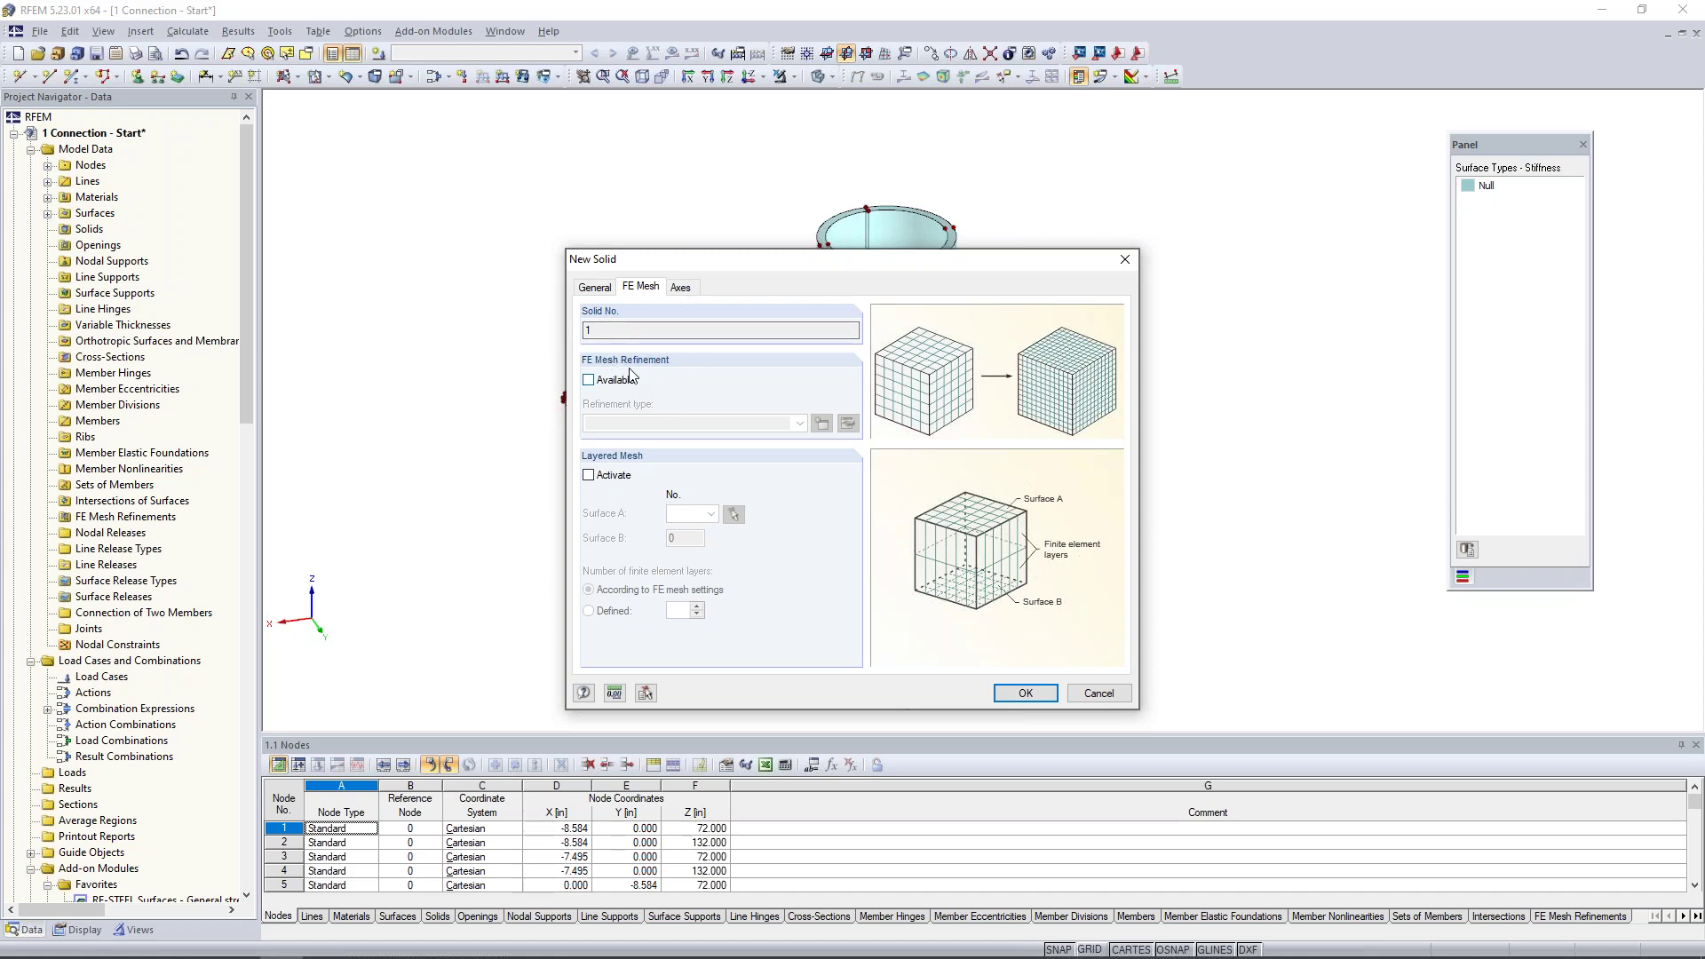
pyautogui.click(683, 293)
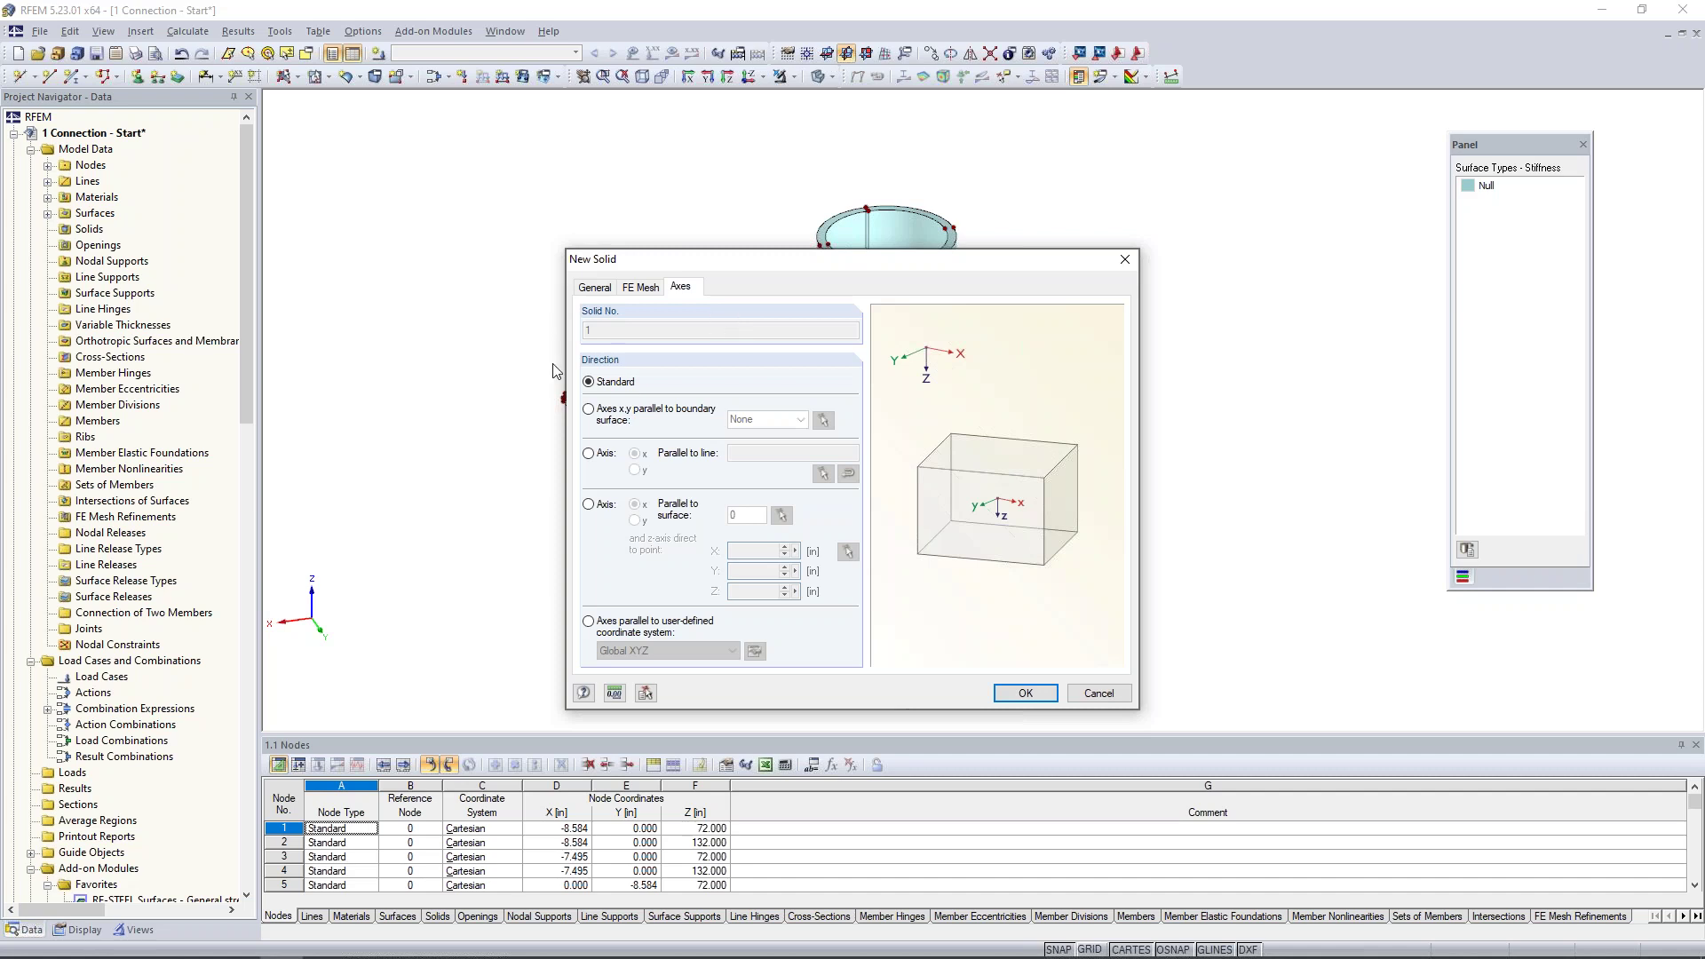
pyautogui.click(595, 290)
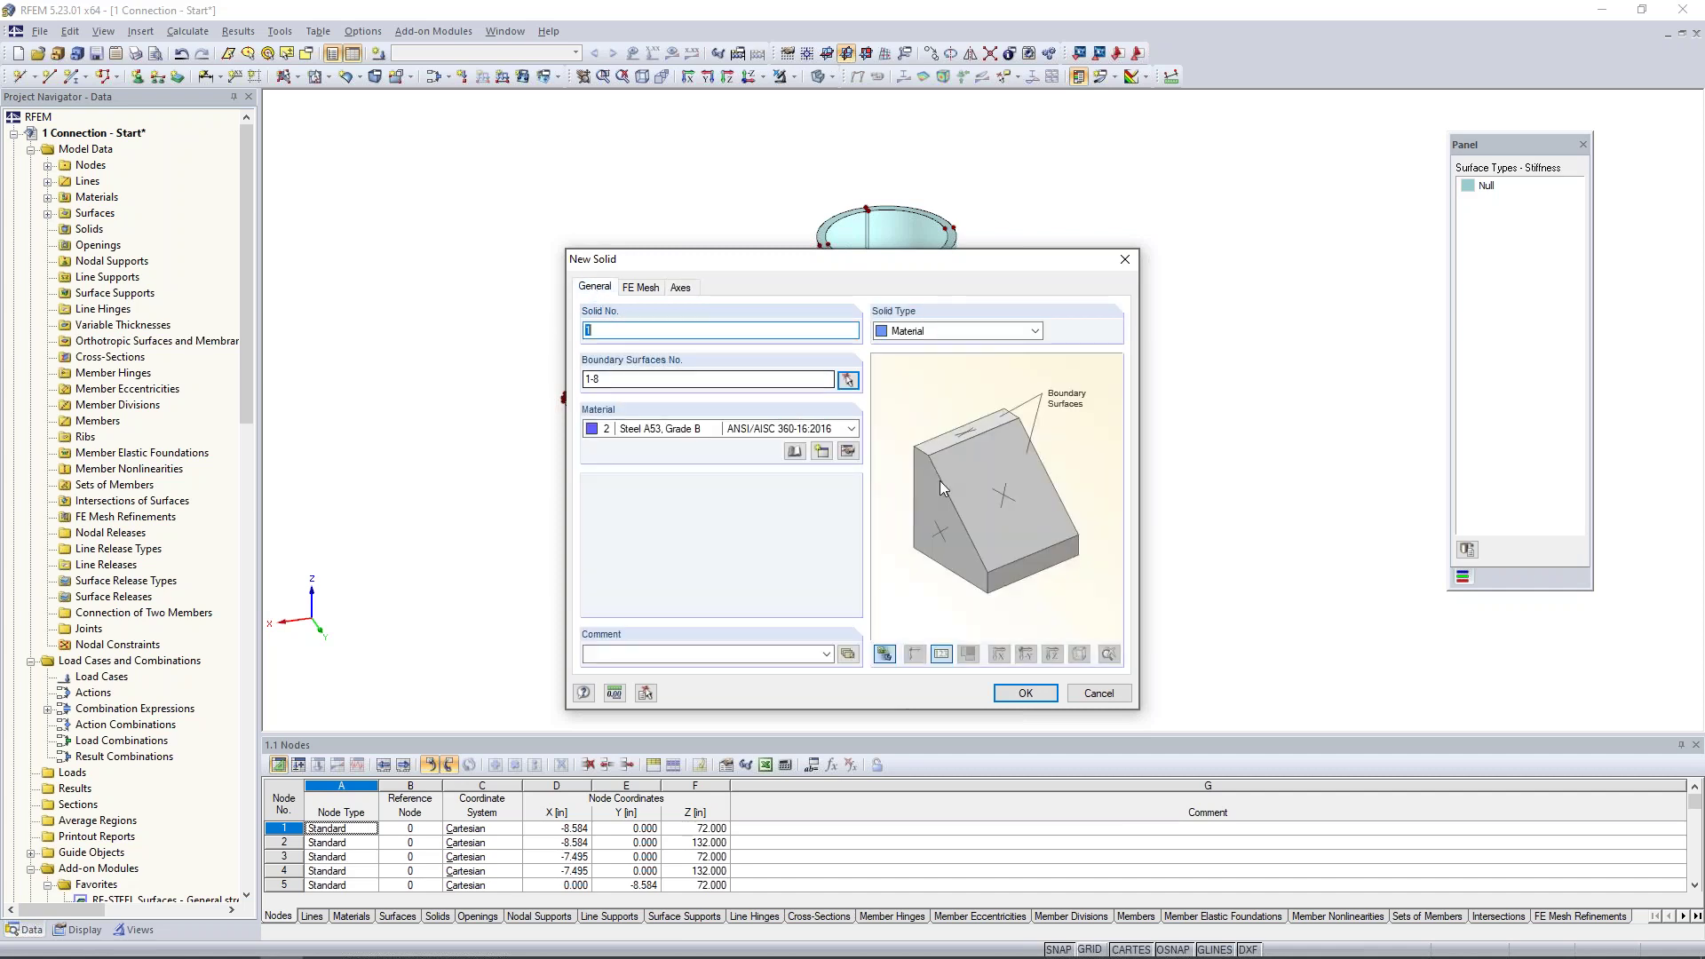
pyautogui.click(1023, 693)
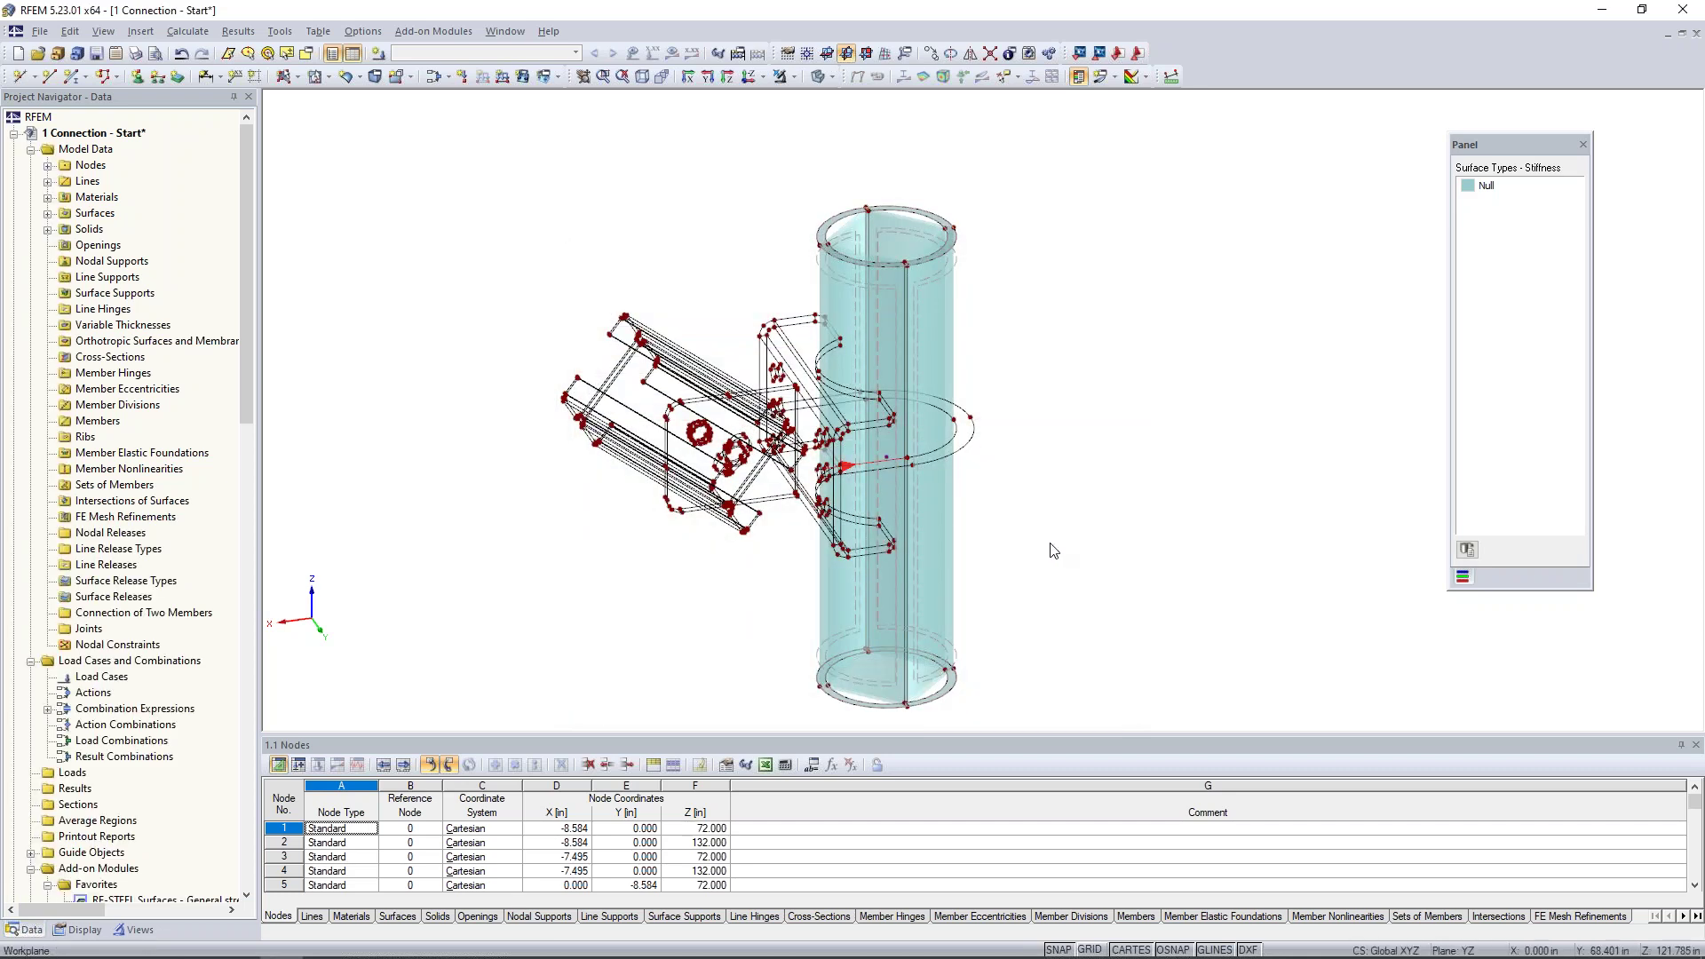
# Isolate the bent bracket plate beside the pipe with Visibility by Selected Objects, and clear the selection
pyautogui.scroll(3, 908, 489)
pyautogui.keyDown('ctrl'); pyautogui.moveTo(1081, 419); pyautogui.dragTo(1032, 451, button='middle'); pyautogui.keyUp('ctrl')
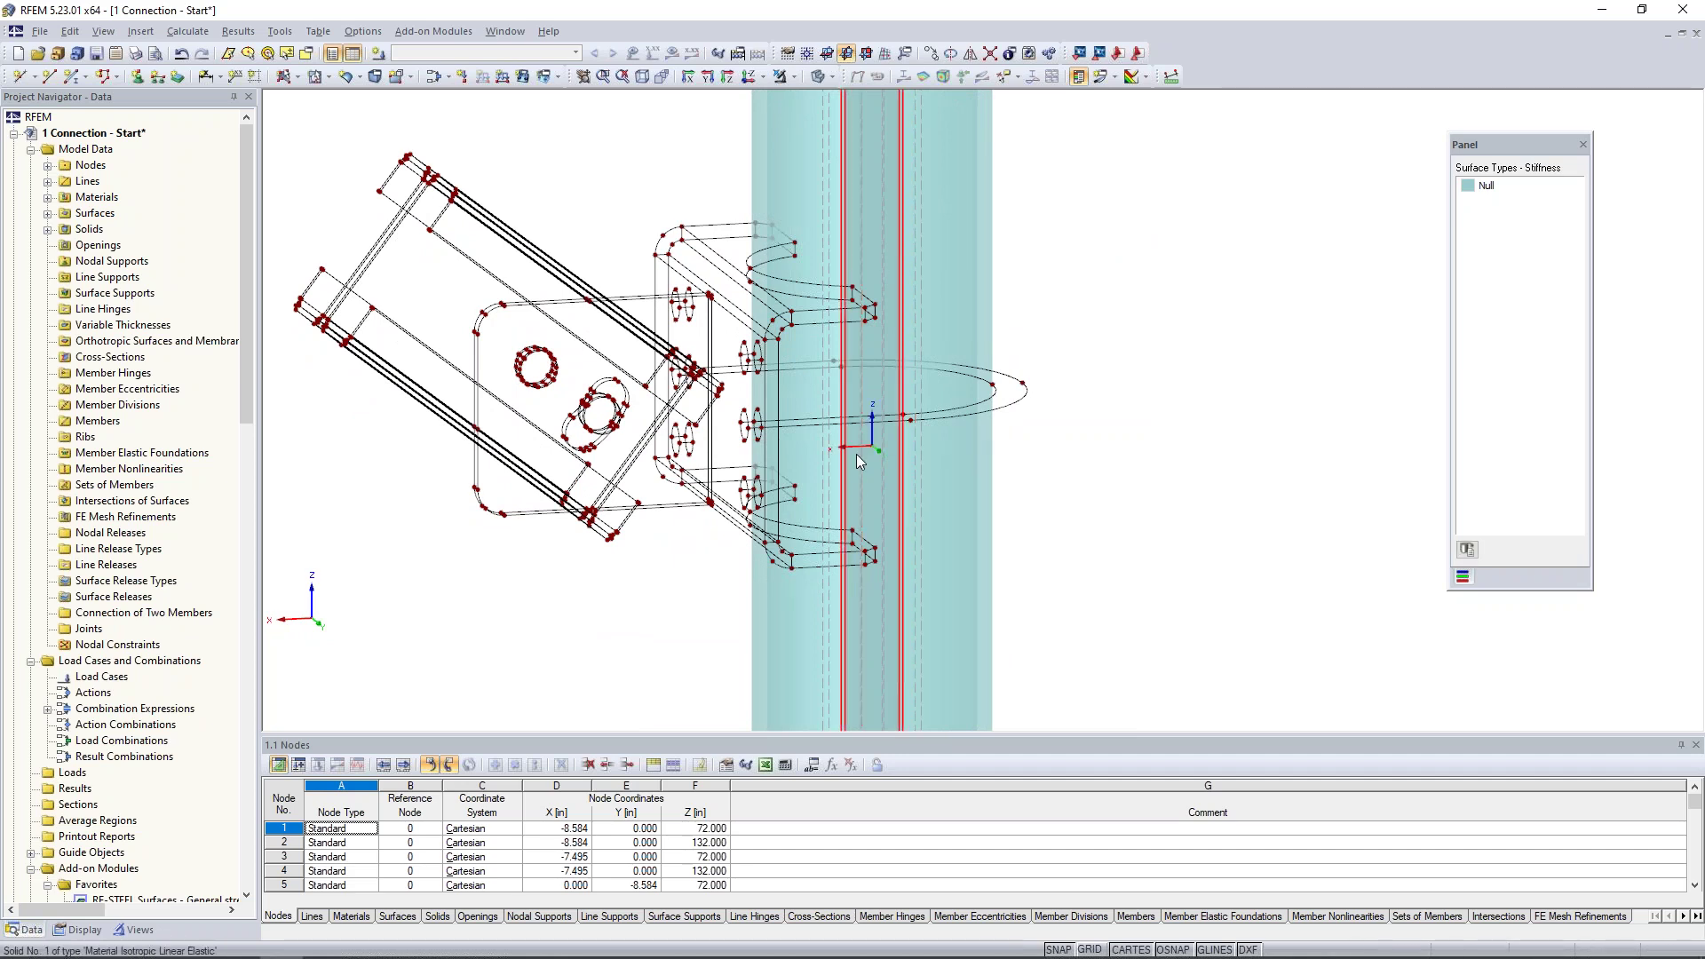
pyautogui.scroll(-3, 1039, 437)
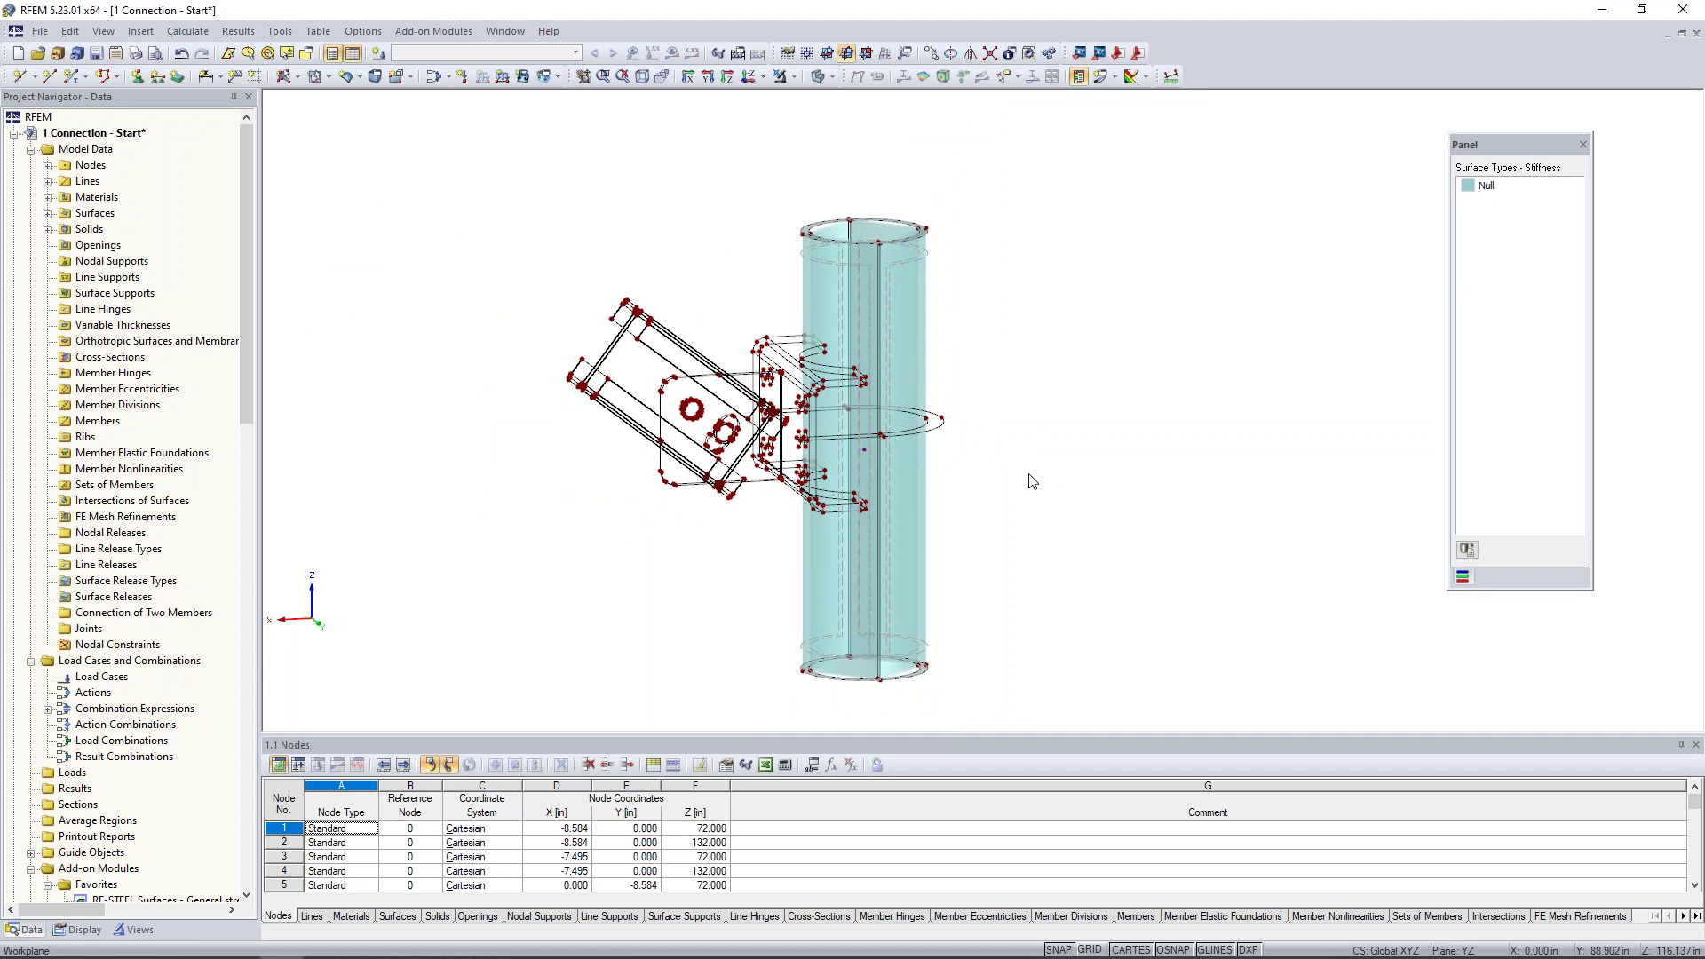
pyautogui.keyDown('ctrl'); pyautogui.moveTo(944, 449); pyautogui.dragTo(929, 409, button='middle'); pyautogui.keyUp('ctrl')
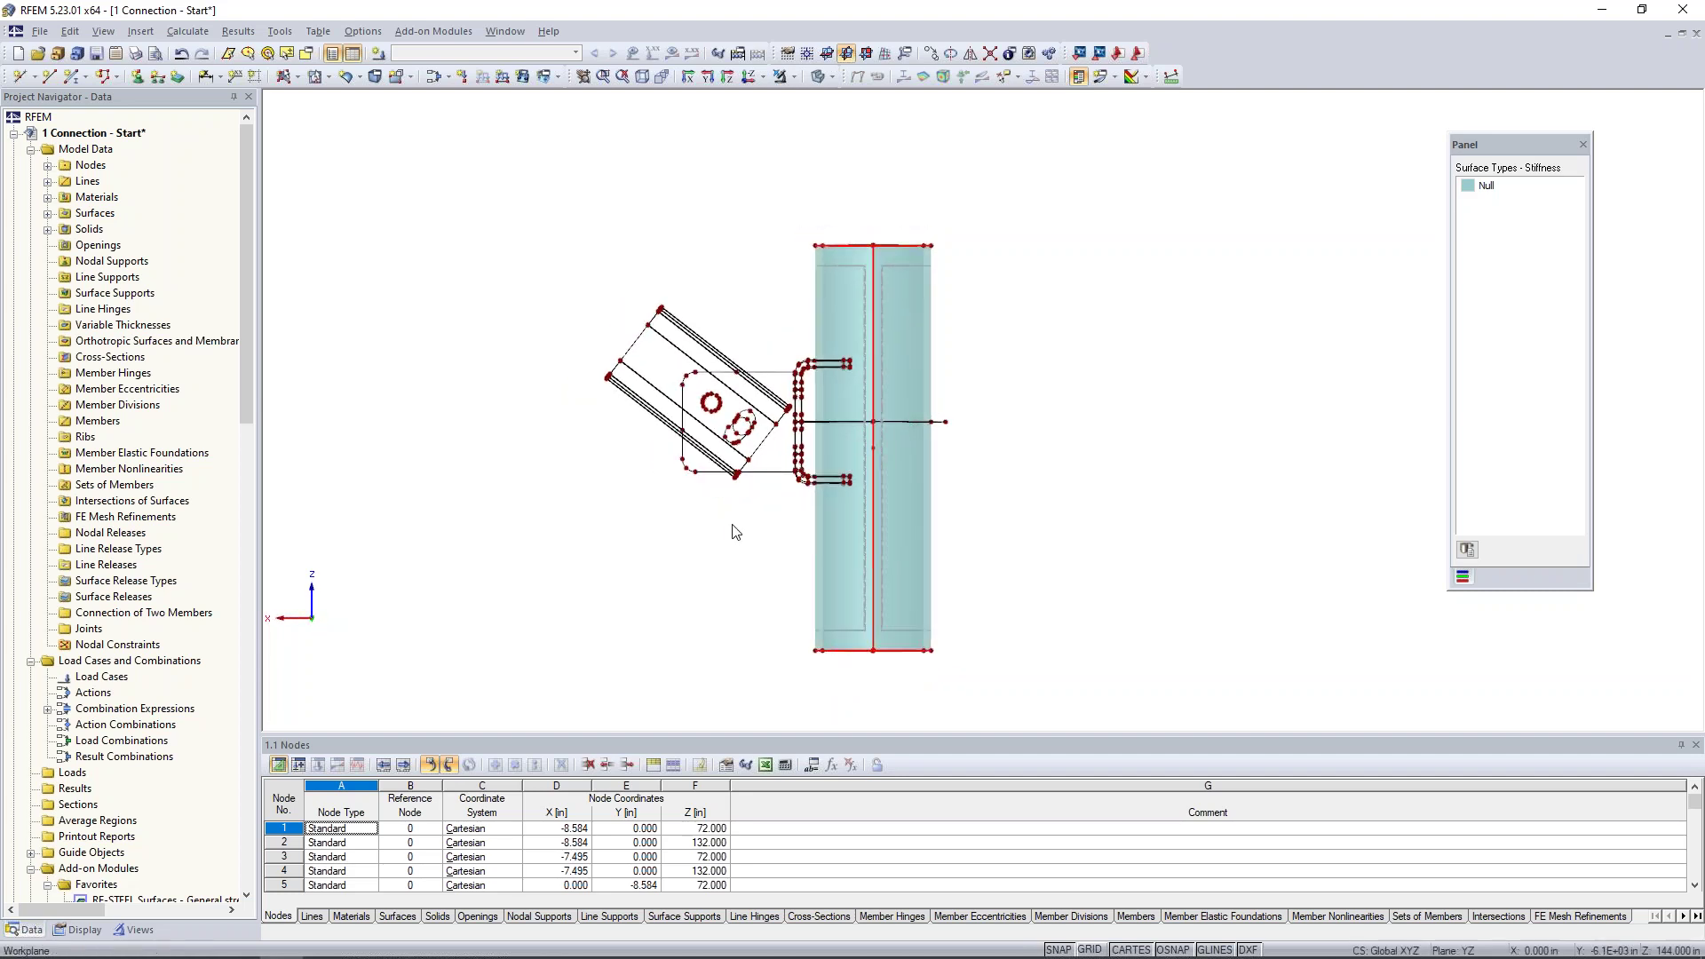
pyautogui.scroll(2, 786, 527)
pyautogui.moveTo(769, 505); pyautogui.dragTo(732, 536, button='middle')
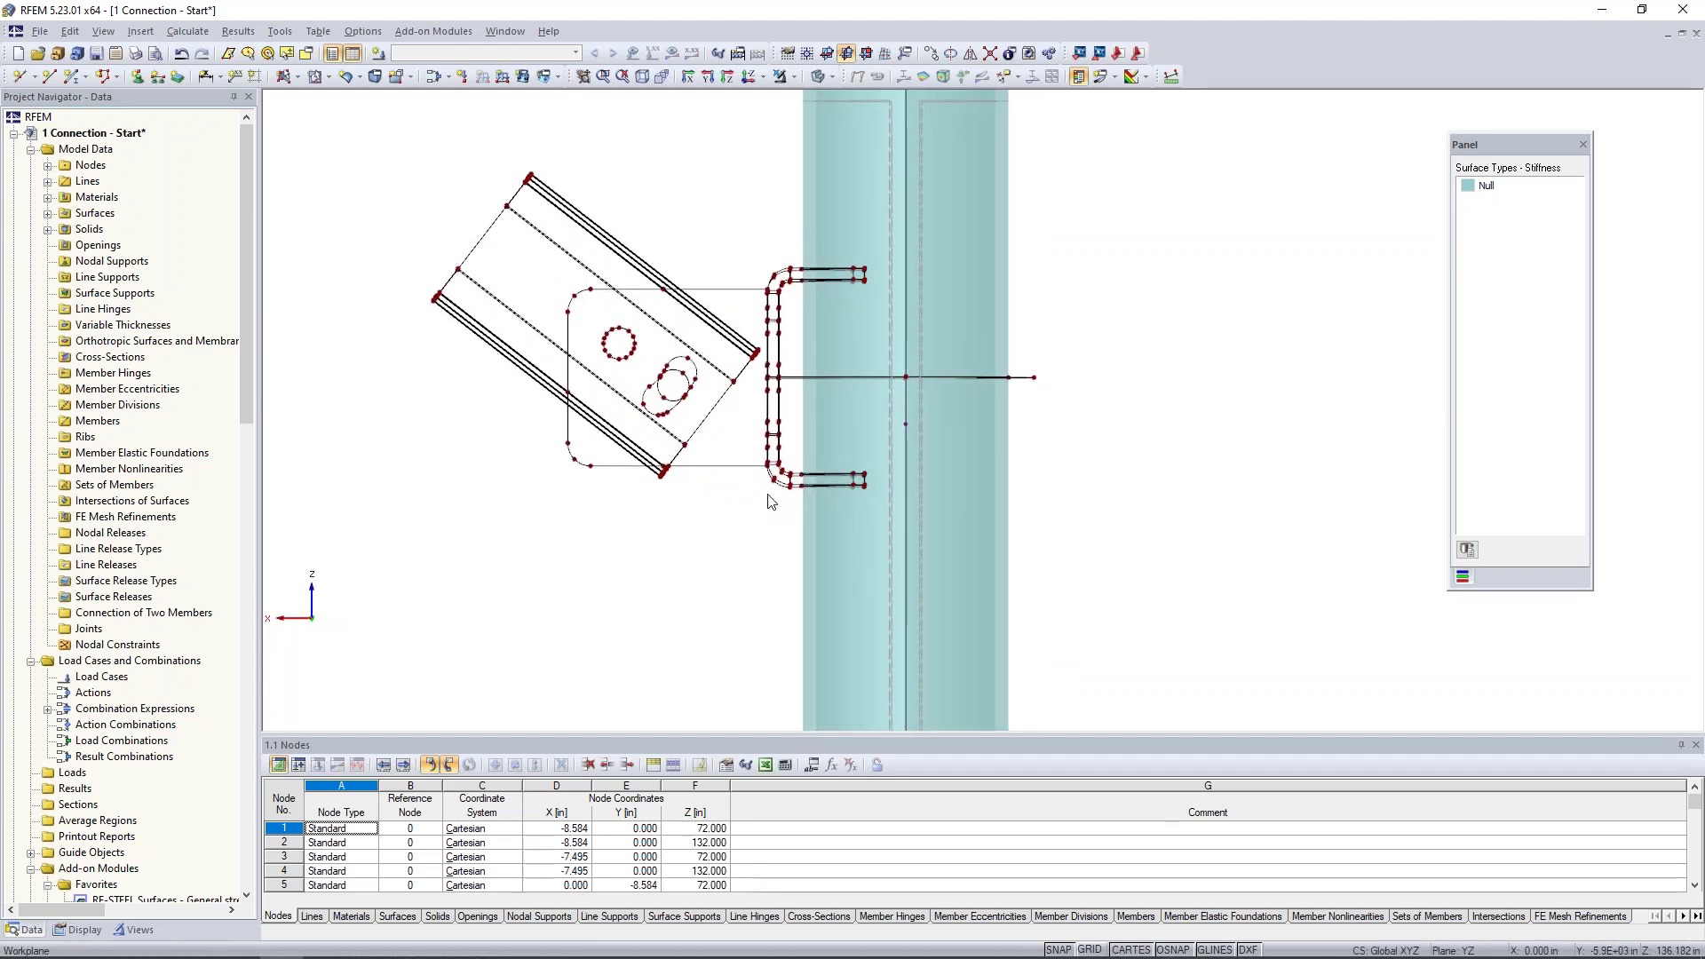
pyautogui.moveTo(761, 246); pyautogui.dragTo(888, 504)
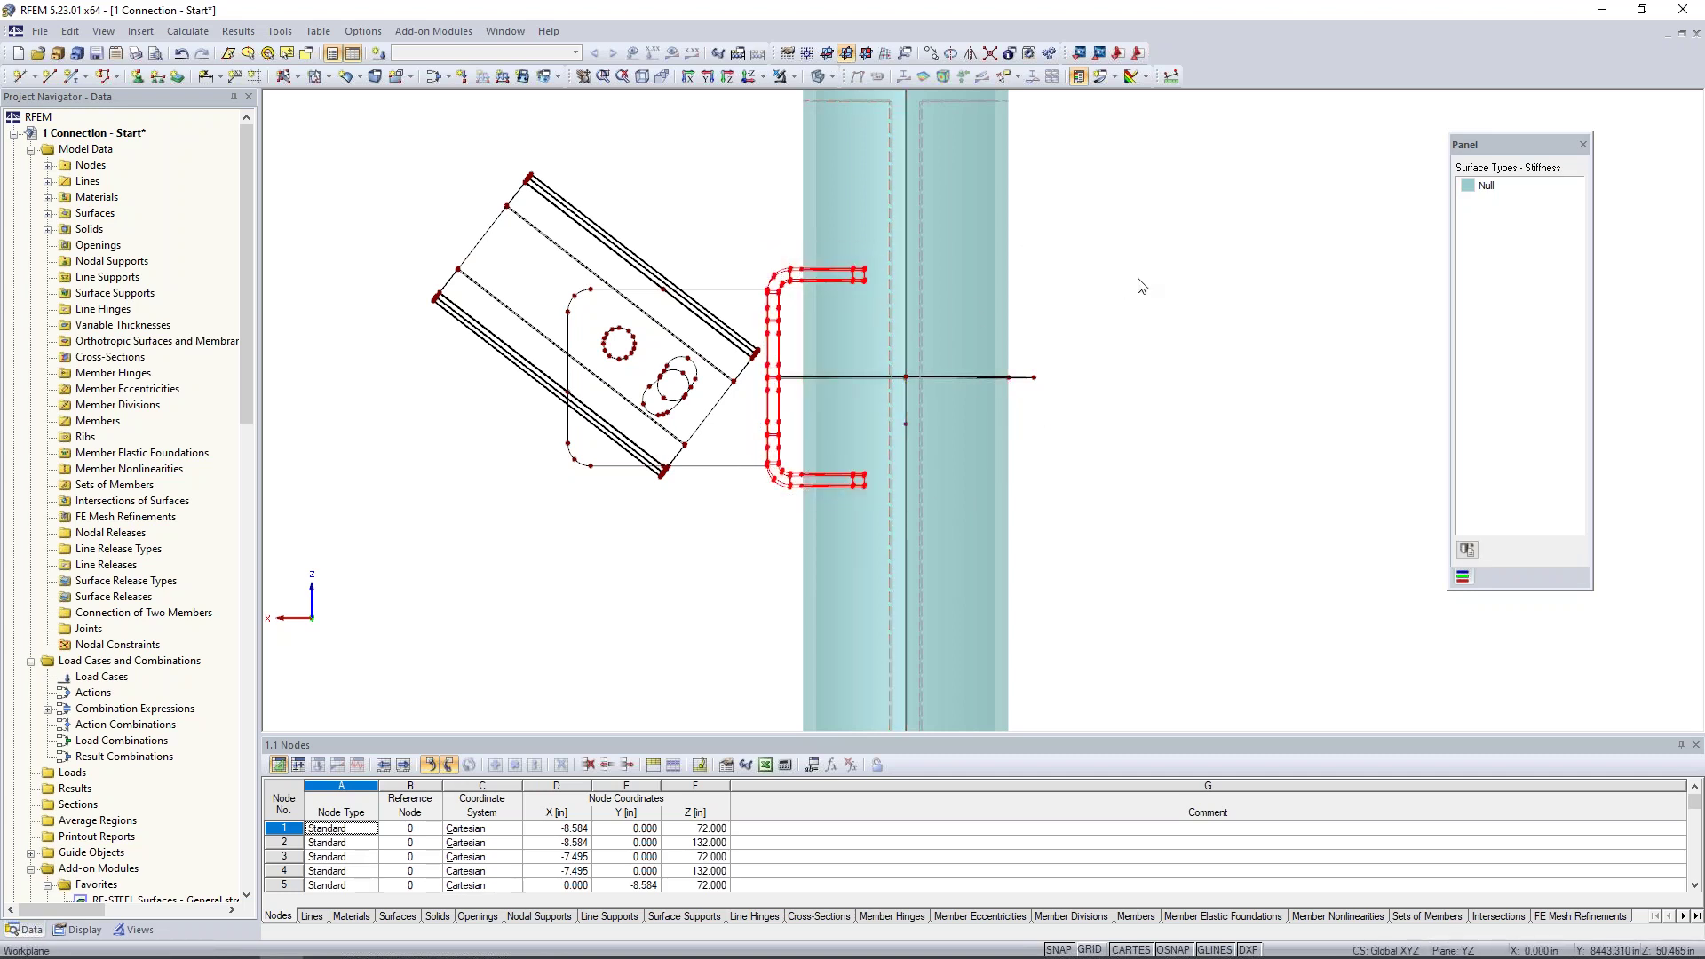
pyautogui.click(793, 79)
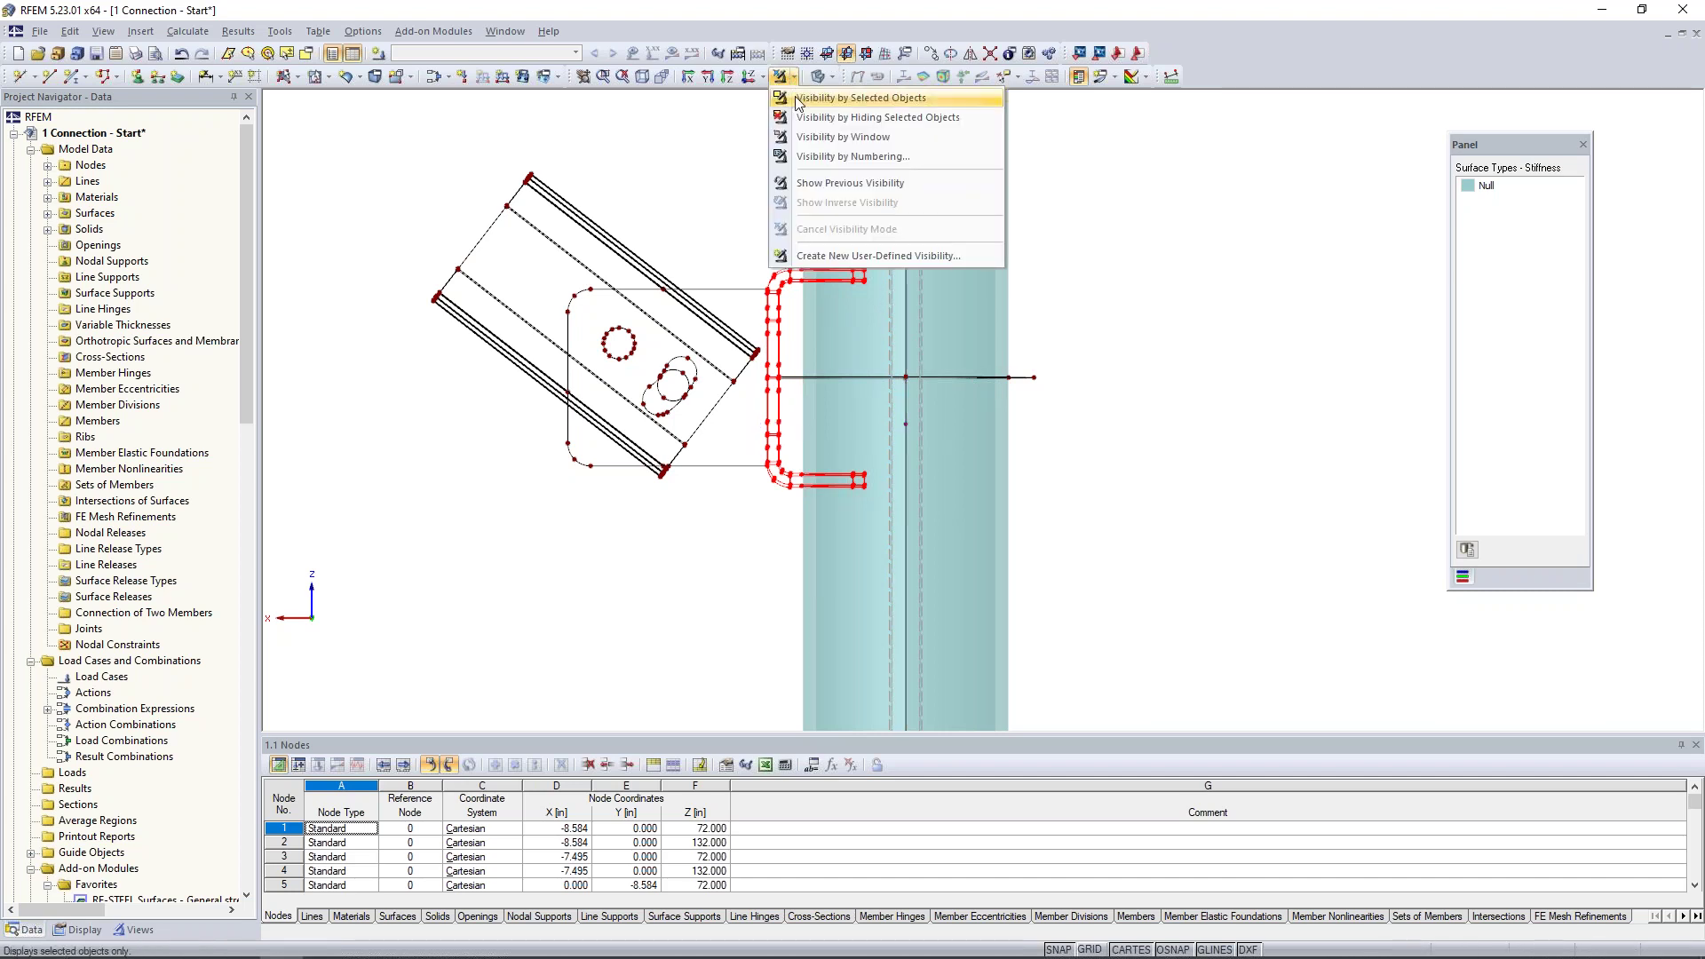
pyautogui.click(797, 101)
pyautogui.click(640, 324)
# Create a plane Null surface on the upper face of the bracket's top flange from its boundary lines, including the curved cutout
pyautogui.keyDown('ctrl'); pyautogui.moveTo(642, 325); pyautogui.dragTo(756, 349, button='middle'); pyautogui.keyUp('ctrl')
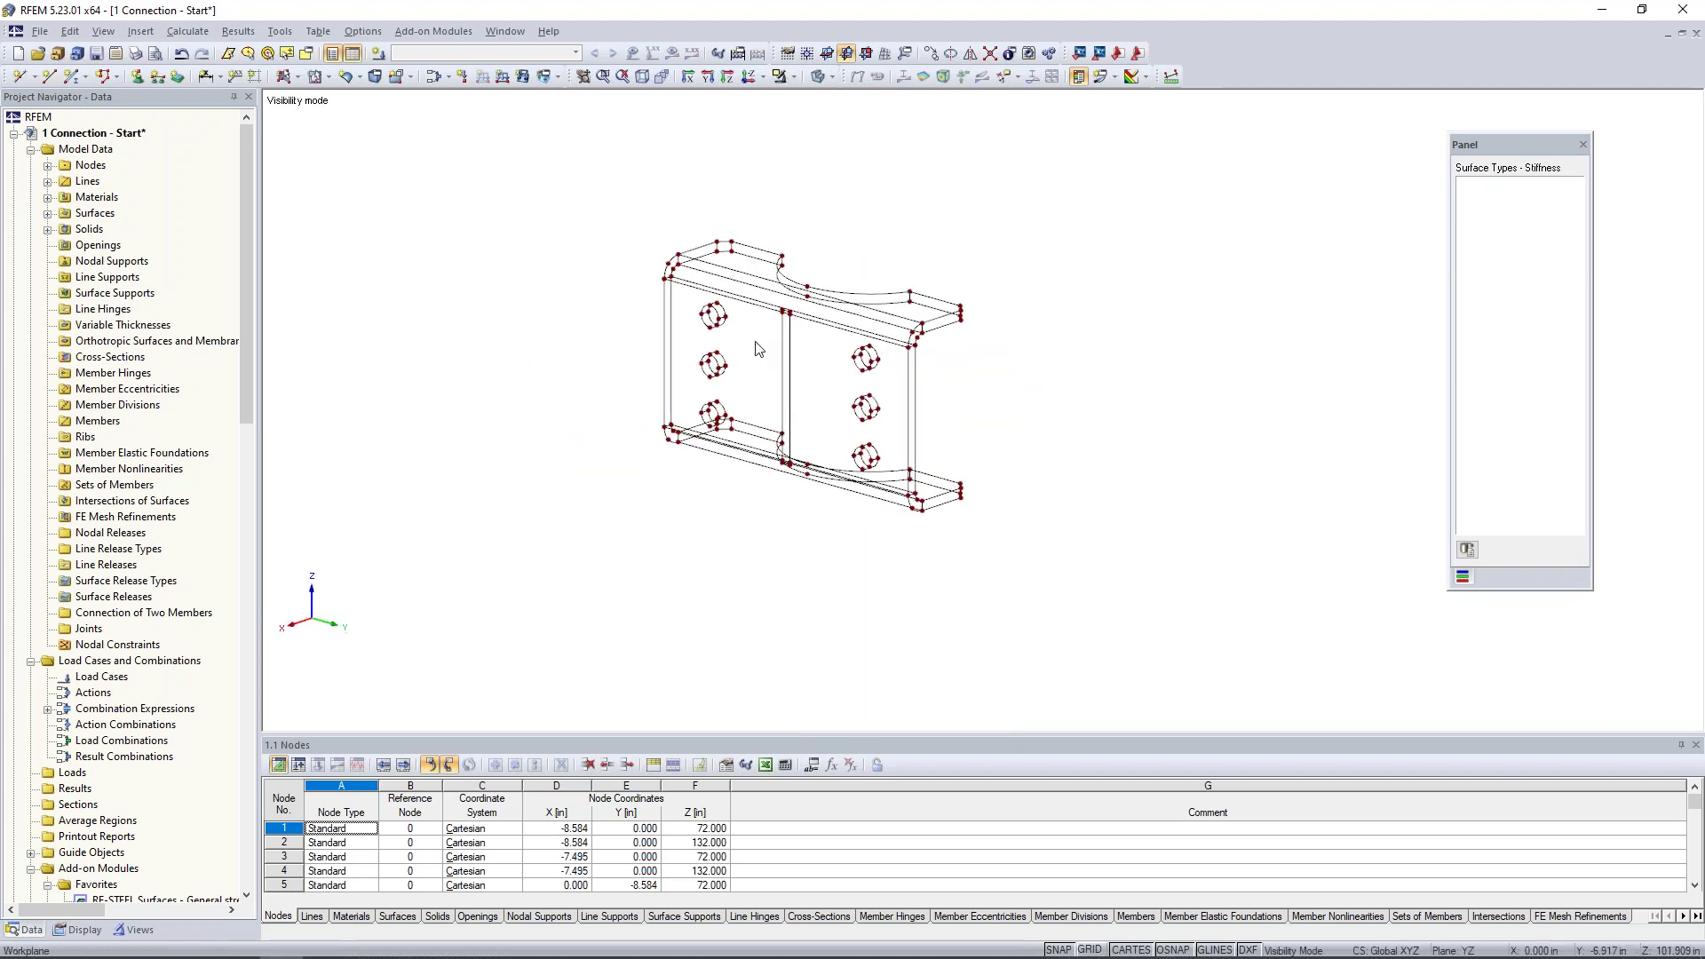
pyautogui.scroll(7, 749, 270)
pyautogui.scroll(-1, 1047, 381)
pyautogui.moveTo(1151, 474); pyautogui.dragTo(1047, 464, button='middle')
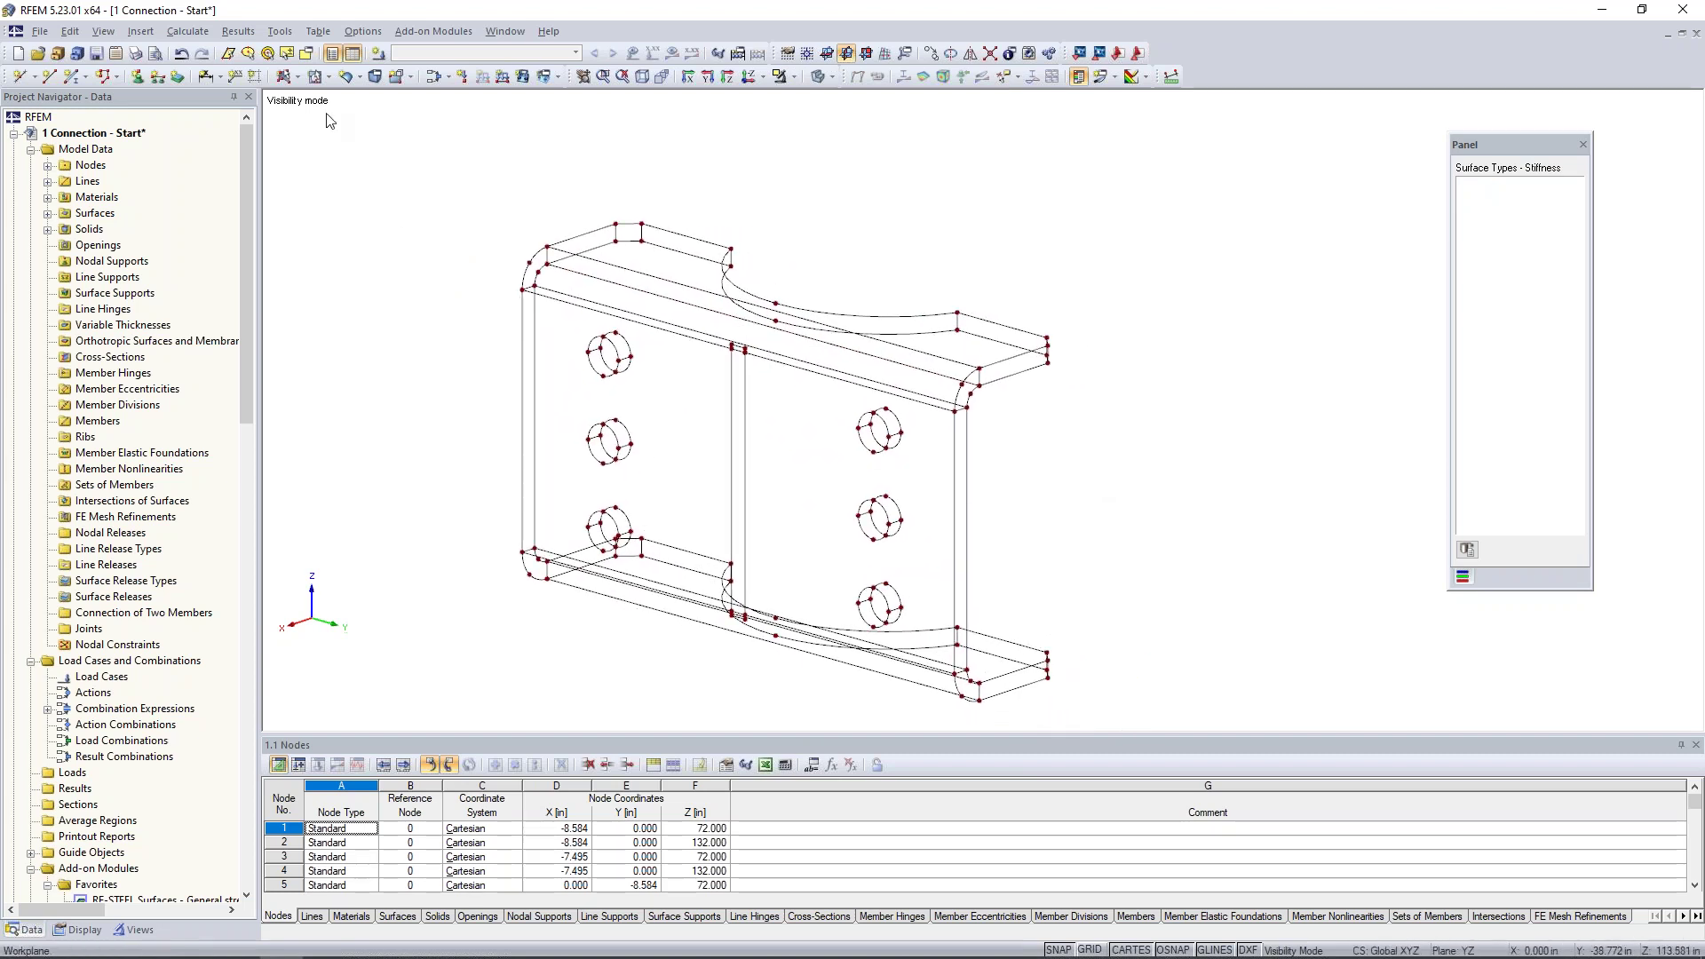
pyautogui.click(297, 78)
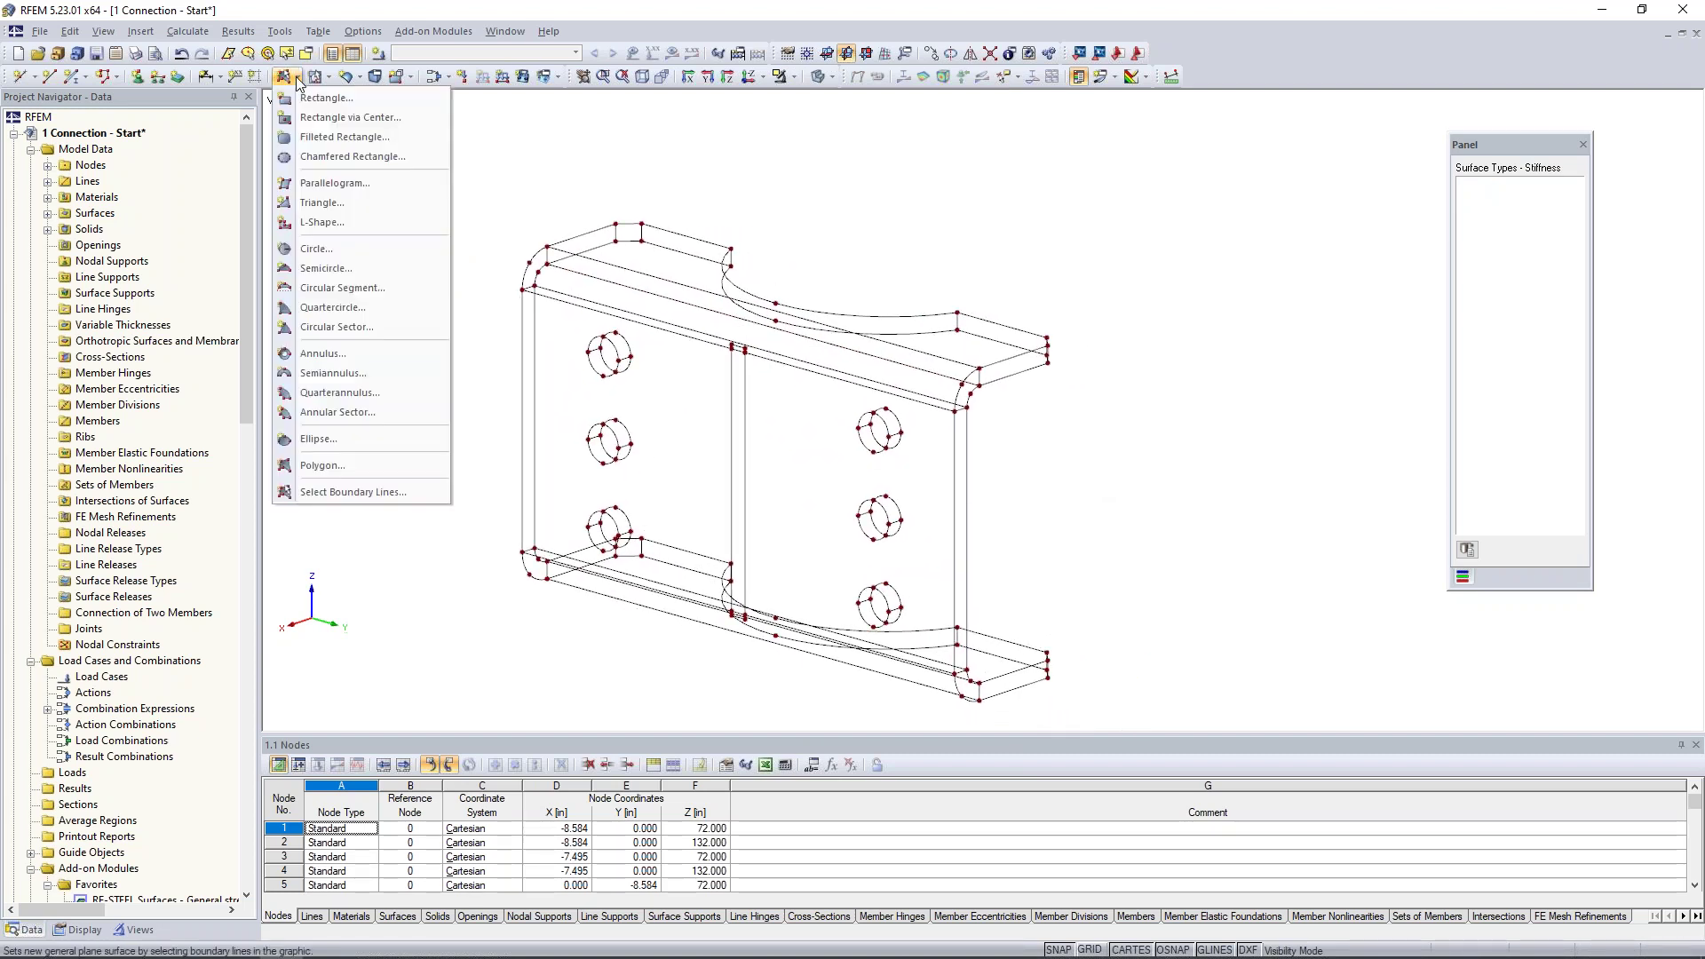
pyautogui.click(330, 493)
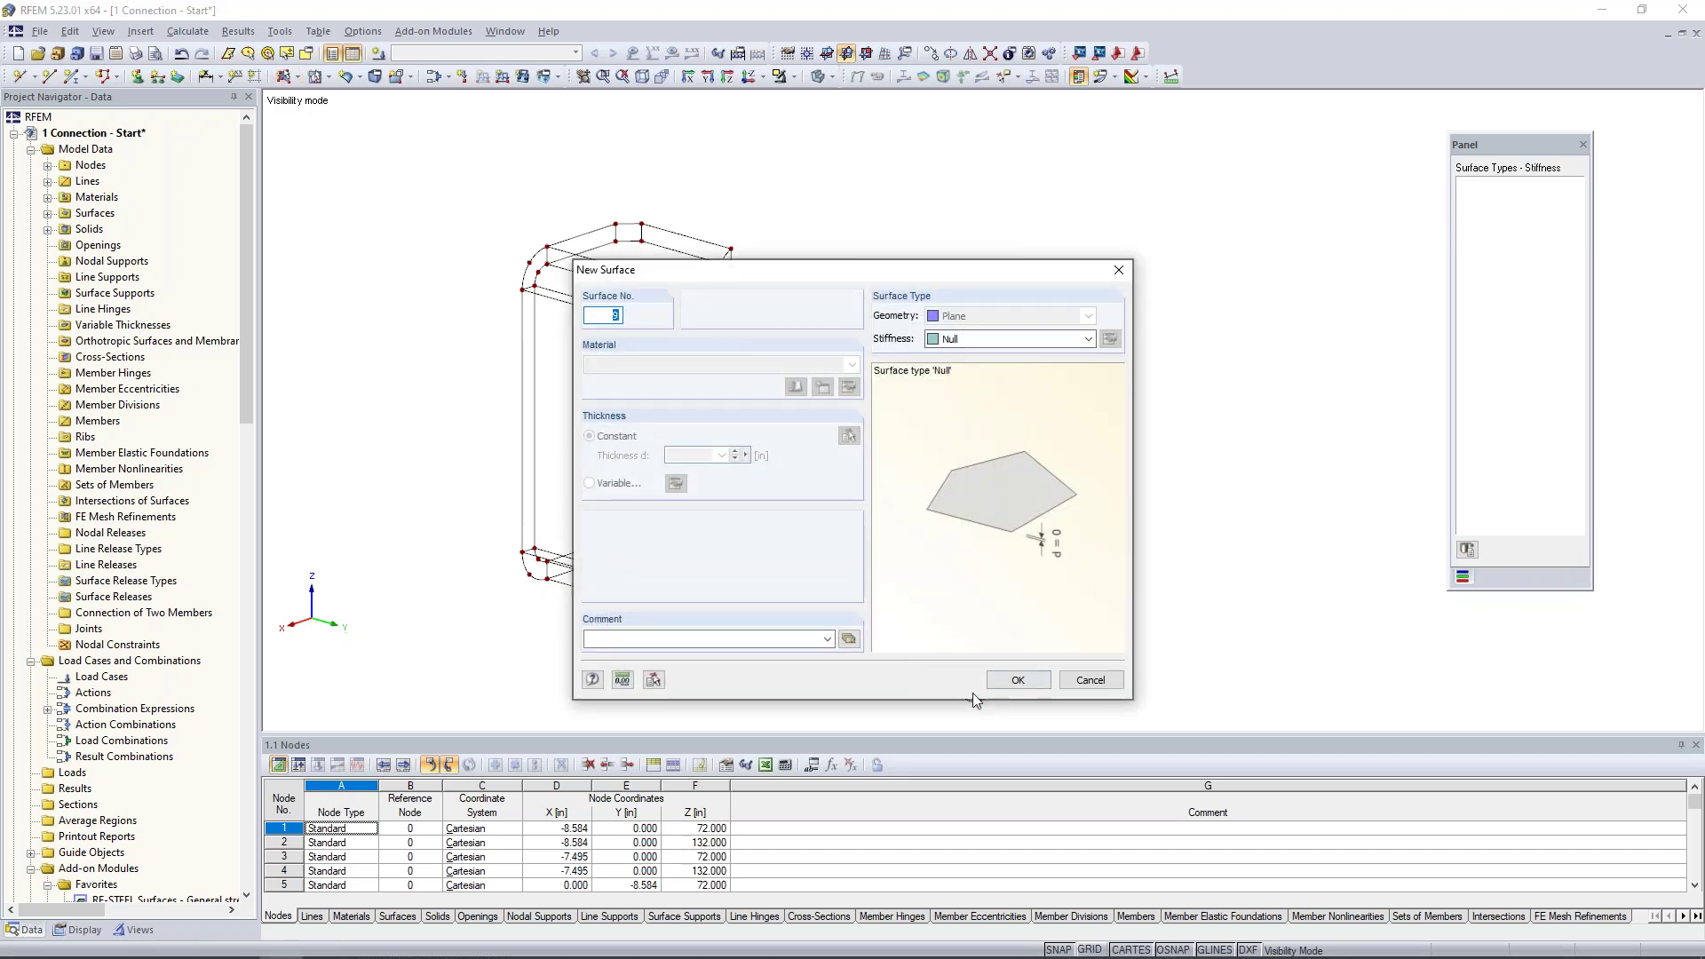
pyautogui.click(1019, 680)
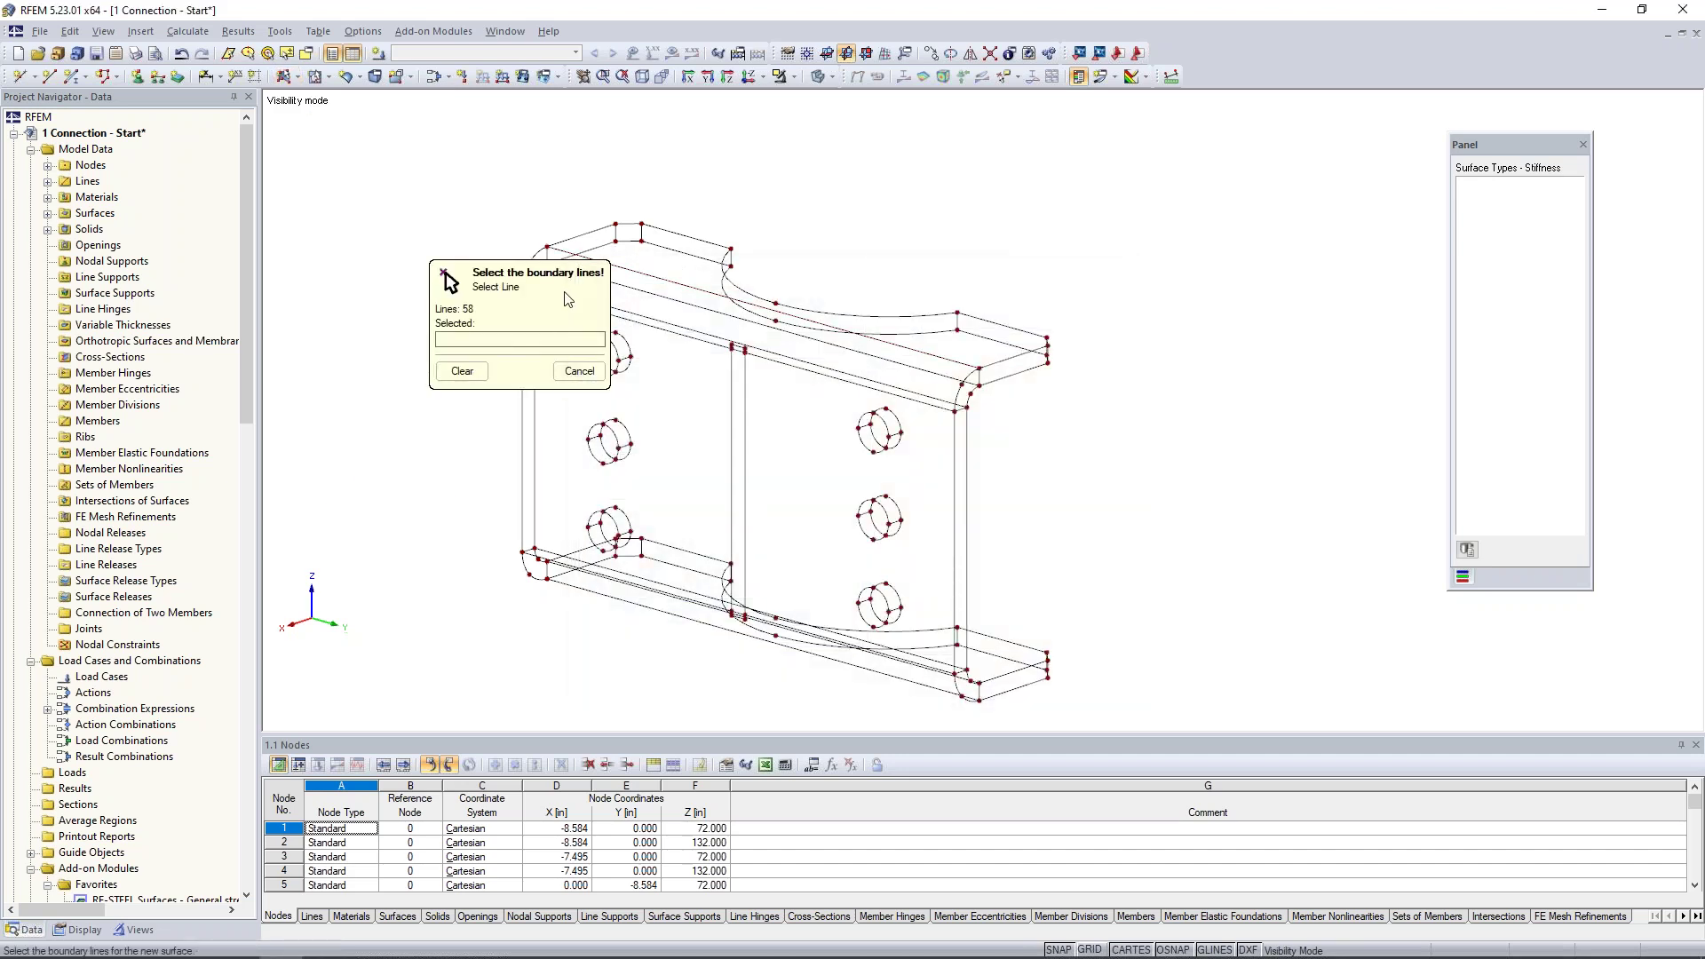
pyautogui.moveTo(569, 300); pyautogui.dragTo(390, 241)
pyautogui.scroll(3, 657, 235)
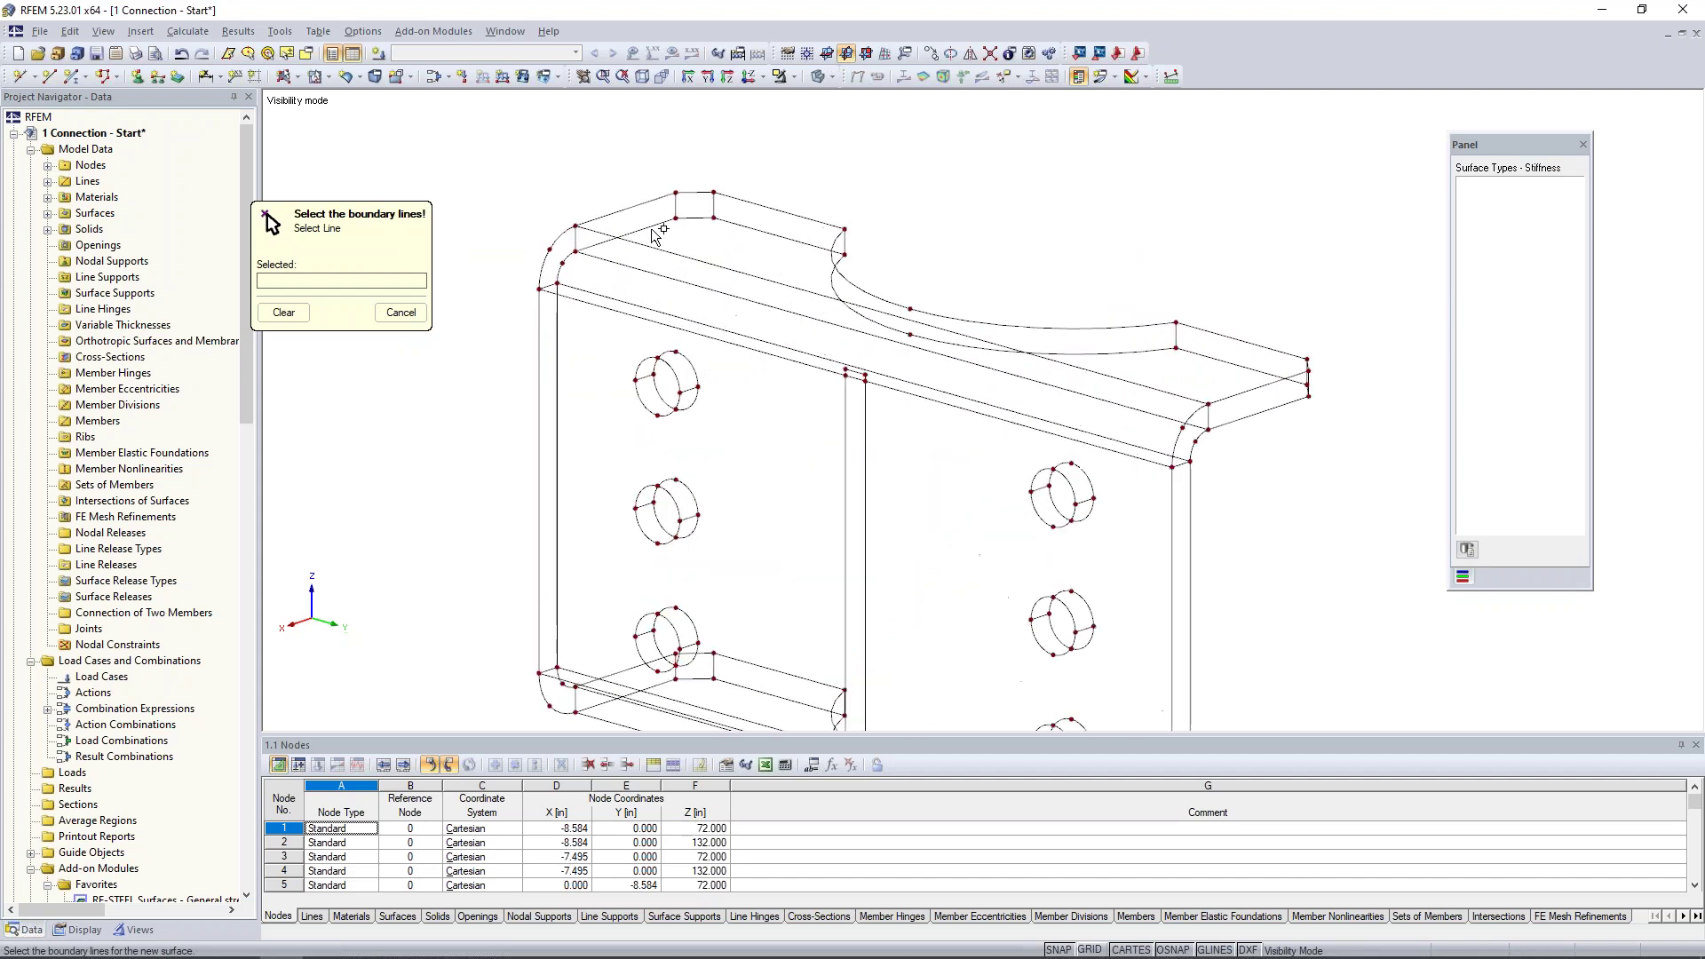
pyautogui.click(695, 192)
pyautogui.click(742, 201)
pyautogui.click(832, 253)
pyautogui.click(1223, 335)
pyautogui.moveTo(1326, 369); pyautogui.dragTo(1107, 457, button='middle')
pyautogui.click(1187, 456)
pyautogui.click(1132, 472)
pyautogui.click(1046, 480)
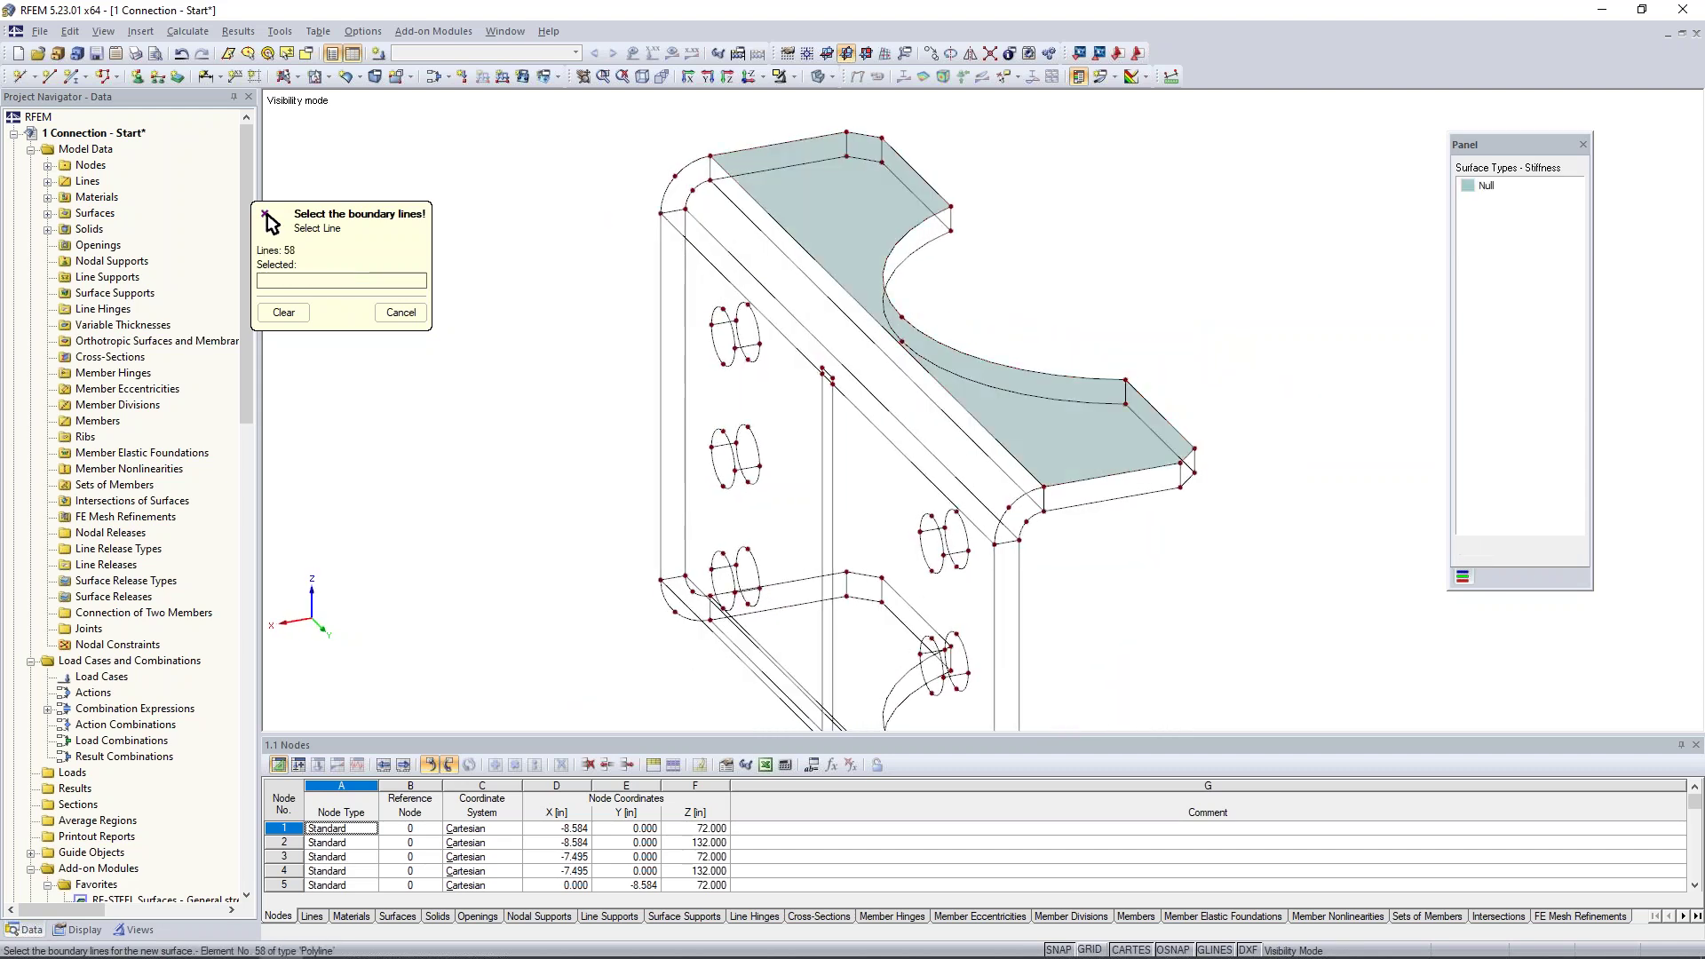
# Create a Null surface on the top flange's side thickness face, running from the bend to the chamfered corner
pyautogui.click(737, 151)
pyautogui.click(711, 169)
pyautogui.click(742, 178)
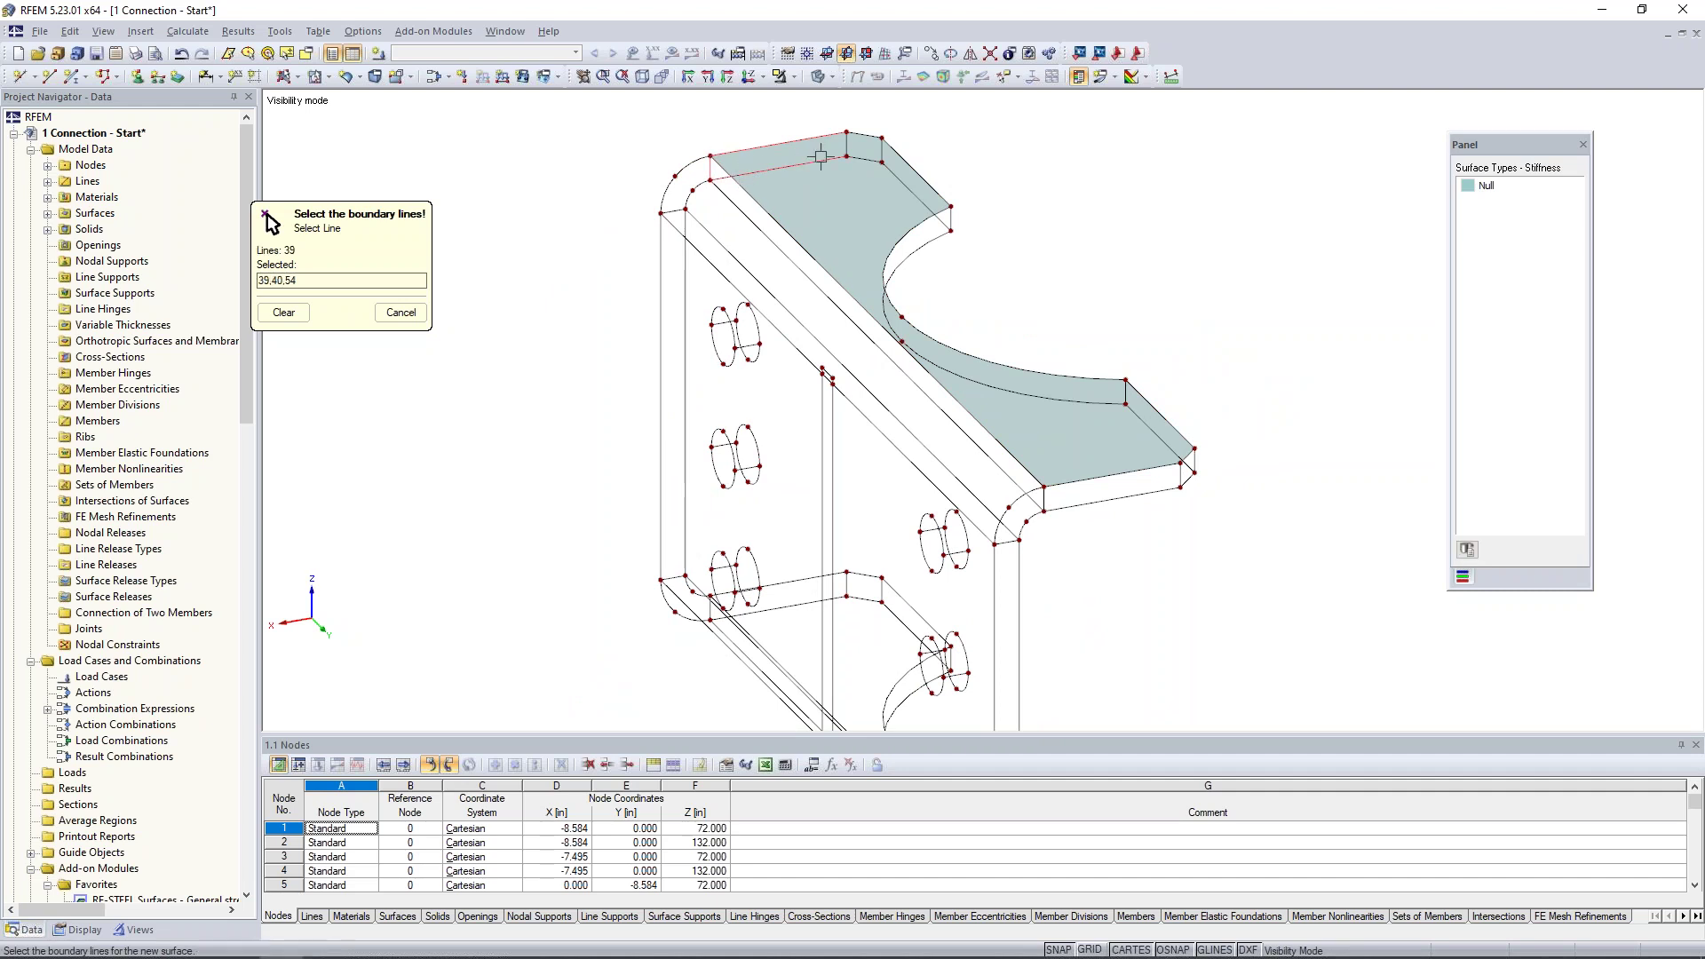
pyautogui.click(847, 147)
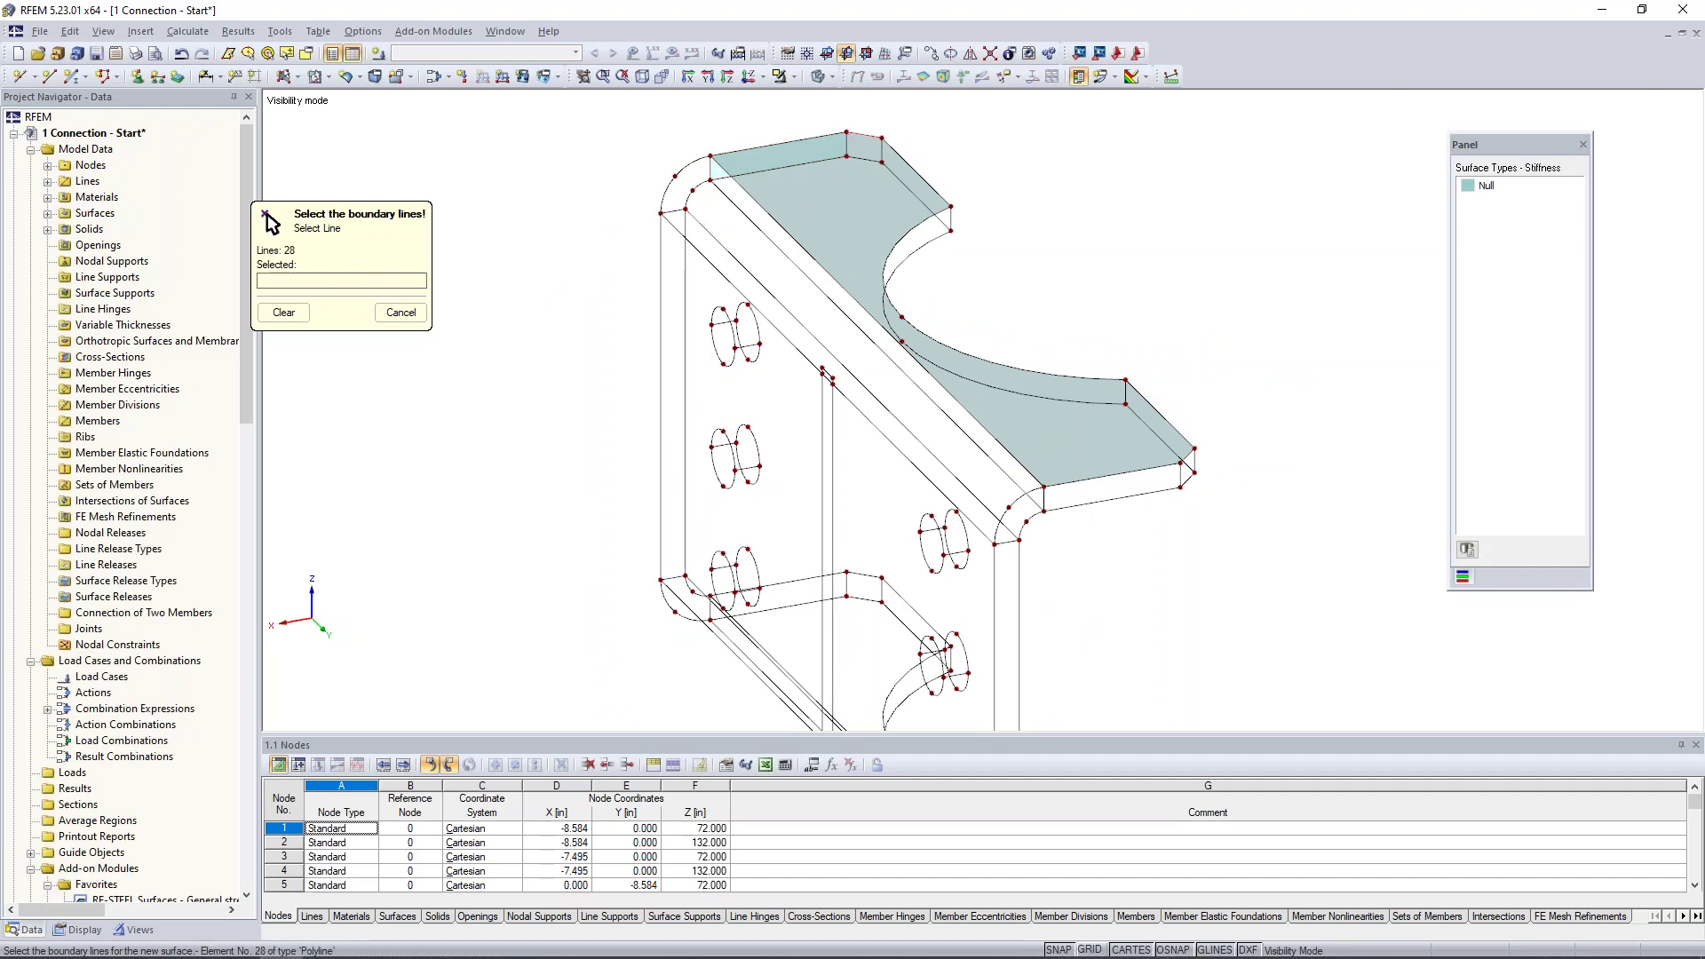
# Create Null surfaces on the short chamfered corner face and on the adjoining thickness face leading to the curved cutout
pyautogui.click(864, 159)
pyautogui.click(847, 145)
pyautogui.click(882, 150)
pyautogui.click(893, 175)
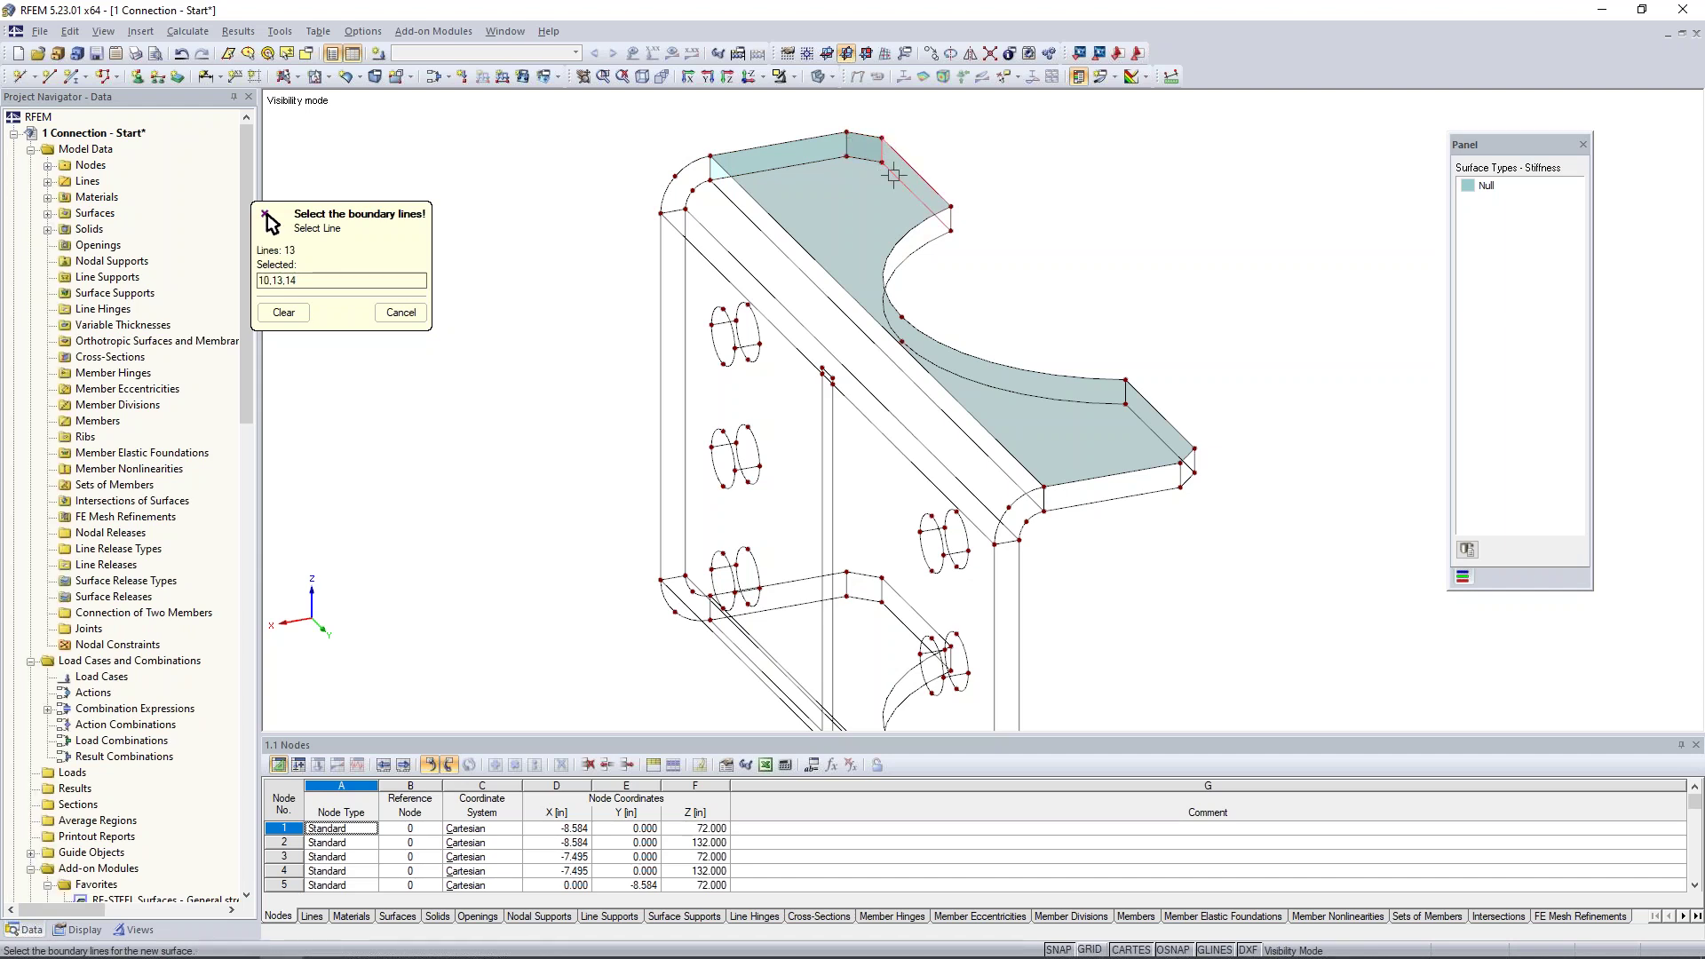
pyautogui.click(950, 213)
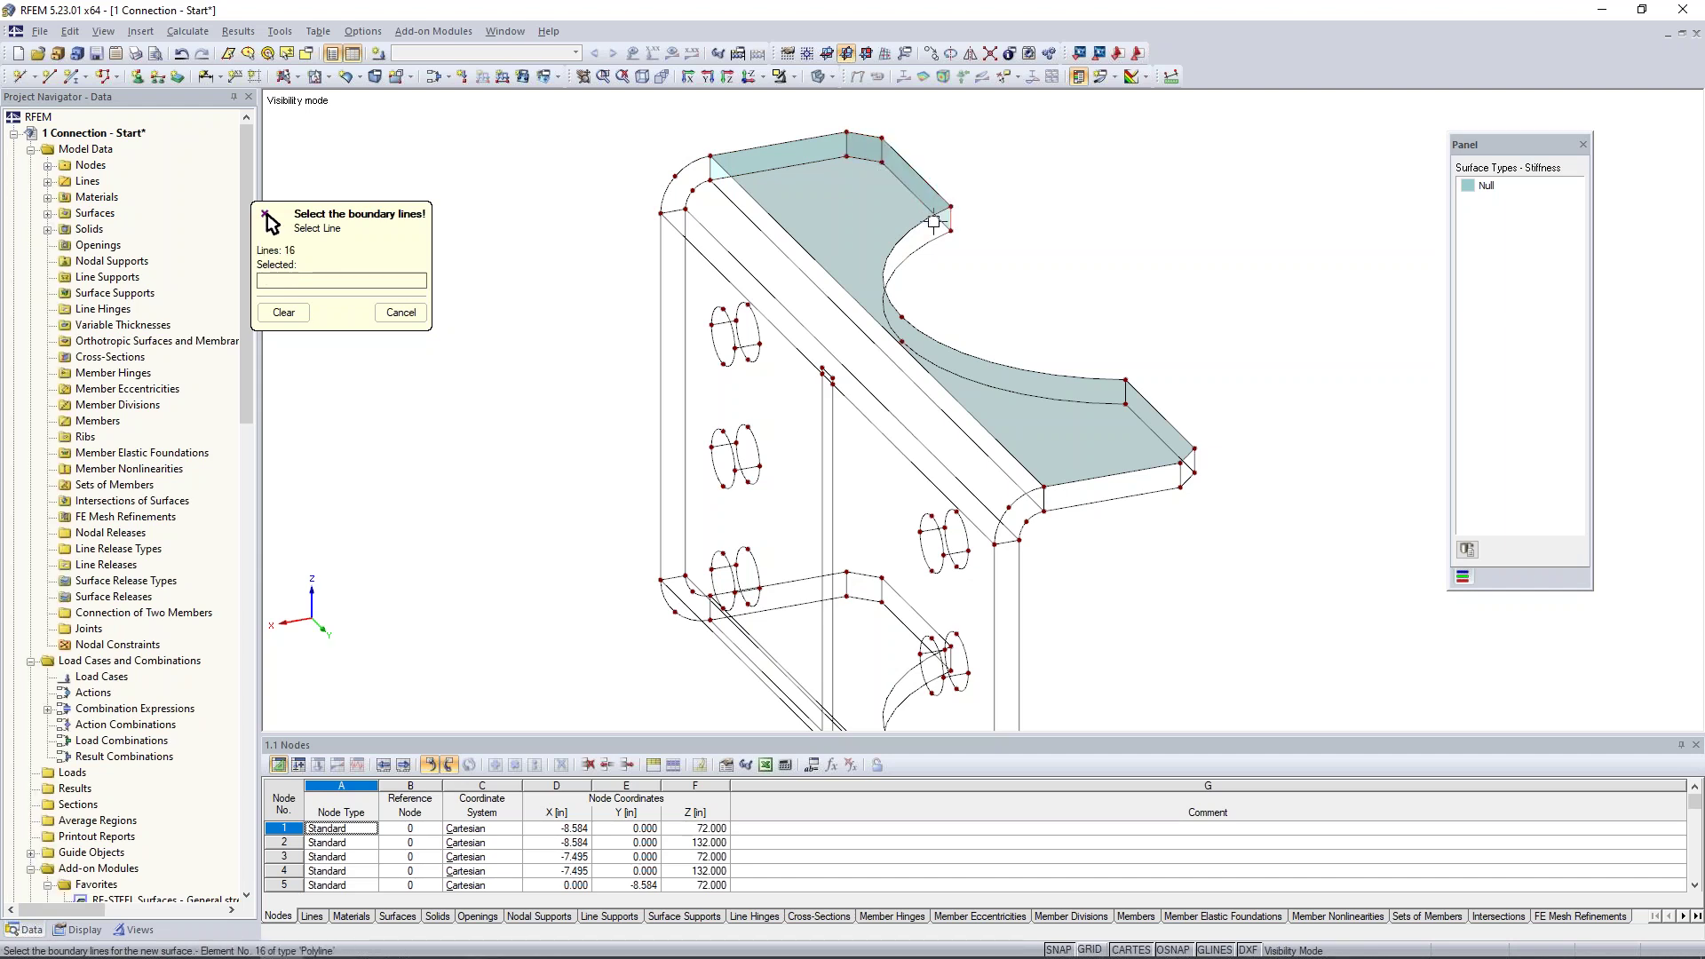
# Create a Null surface on the top flange's thickness face at the opposite end of the curved cutout
pyautogui.click(1134, 400)
pyautogui.click(1135, 408)
pyautogui.click(1188, 456)
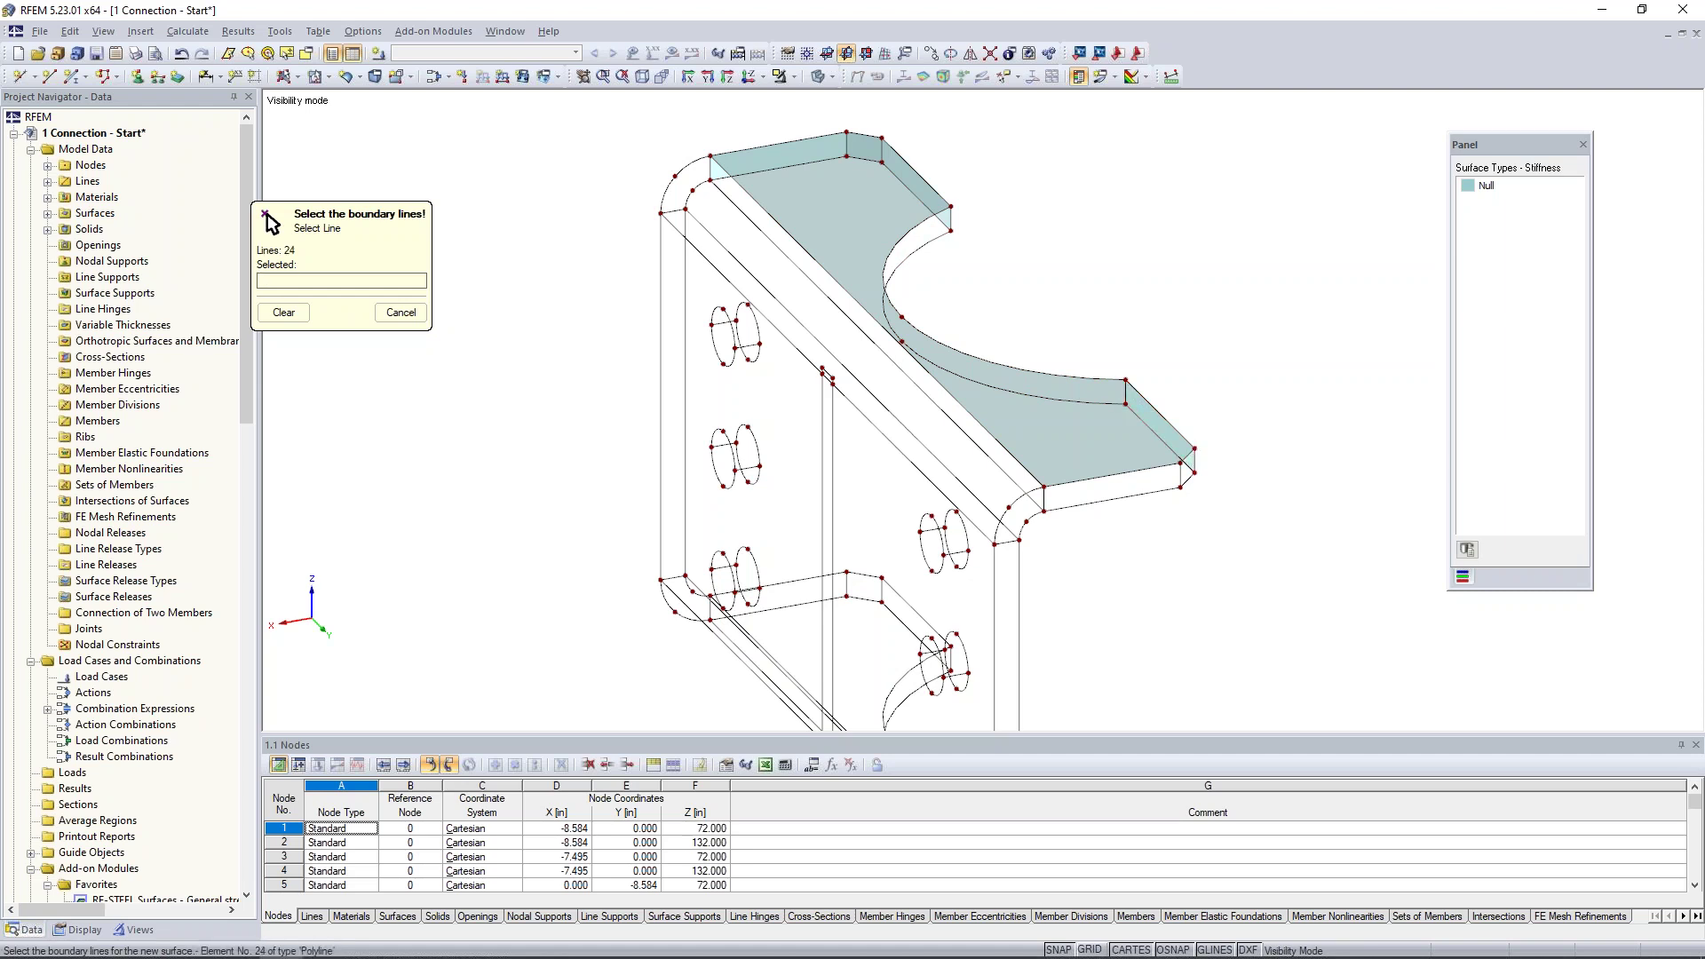
# Create Null surfaces on the top flange's remaining chamfered corner face and on the adjoining side thickness face up to the bend
pyautogui.click(1194, 462)
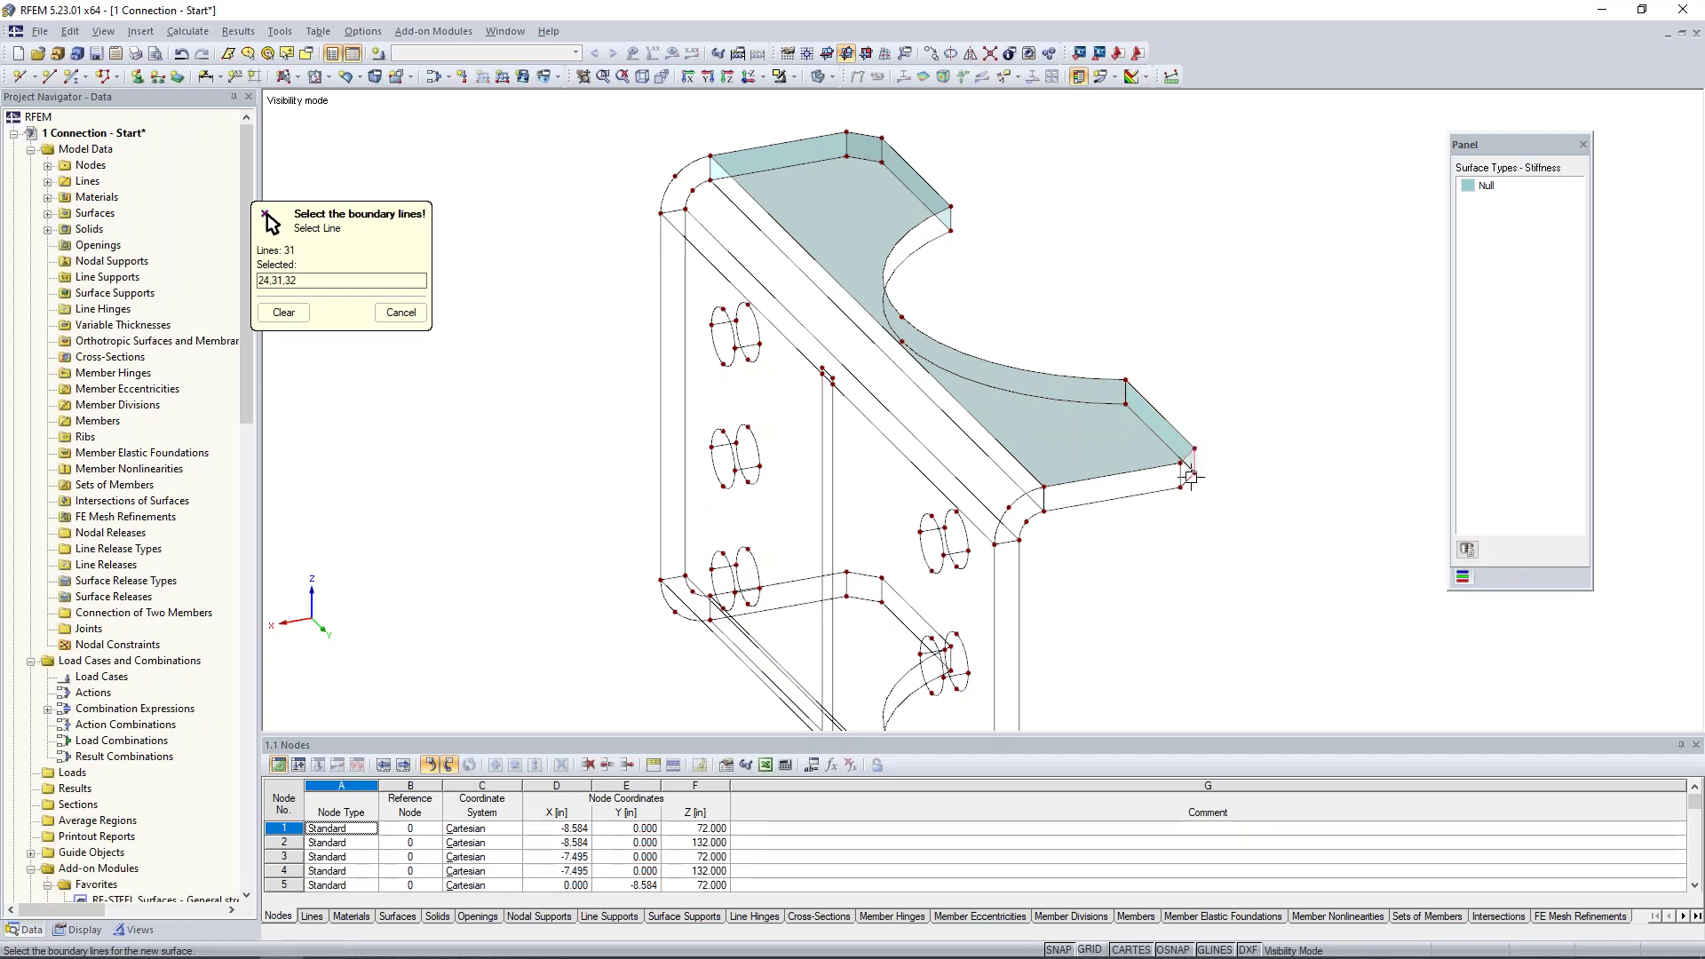
pyautogui.click(1170, 469)
pyautogui.click(1045, 500)
pyautogui.click(1075, 504)
pyautogui.click(1181, 476)
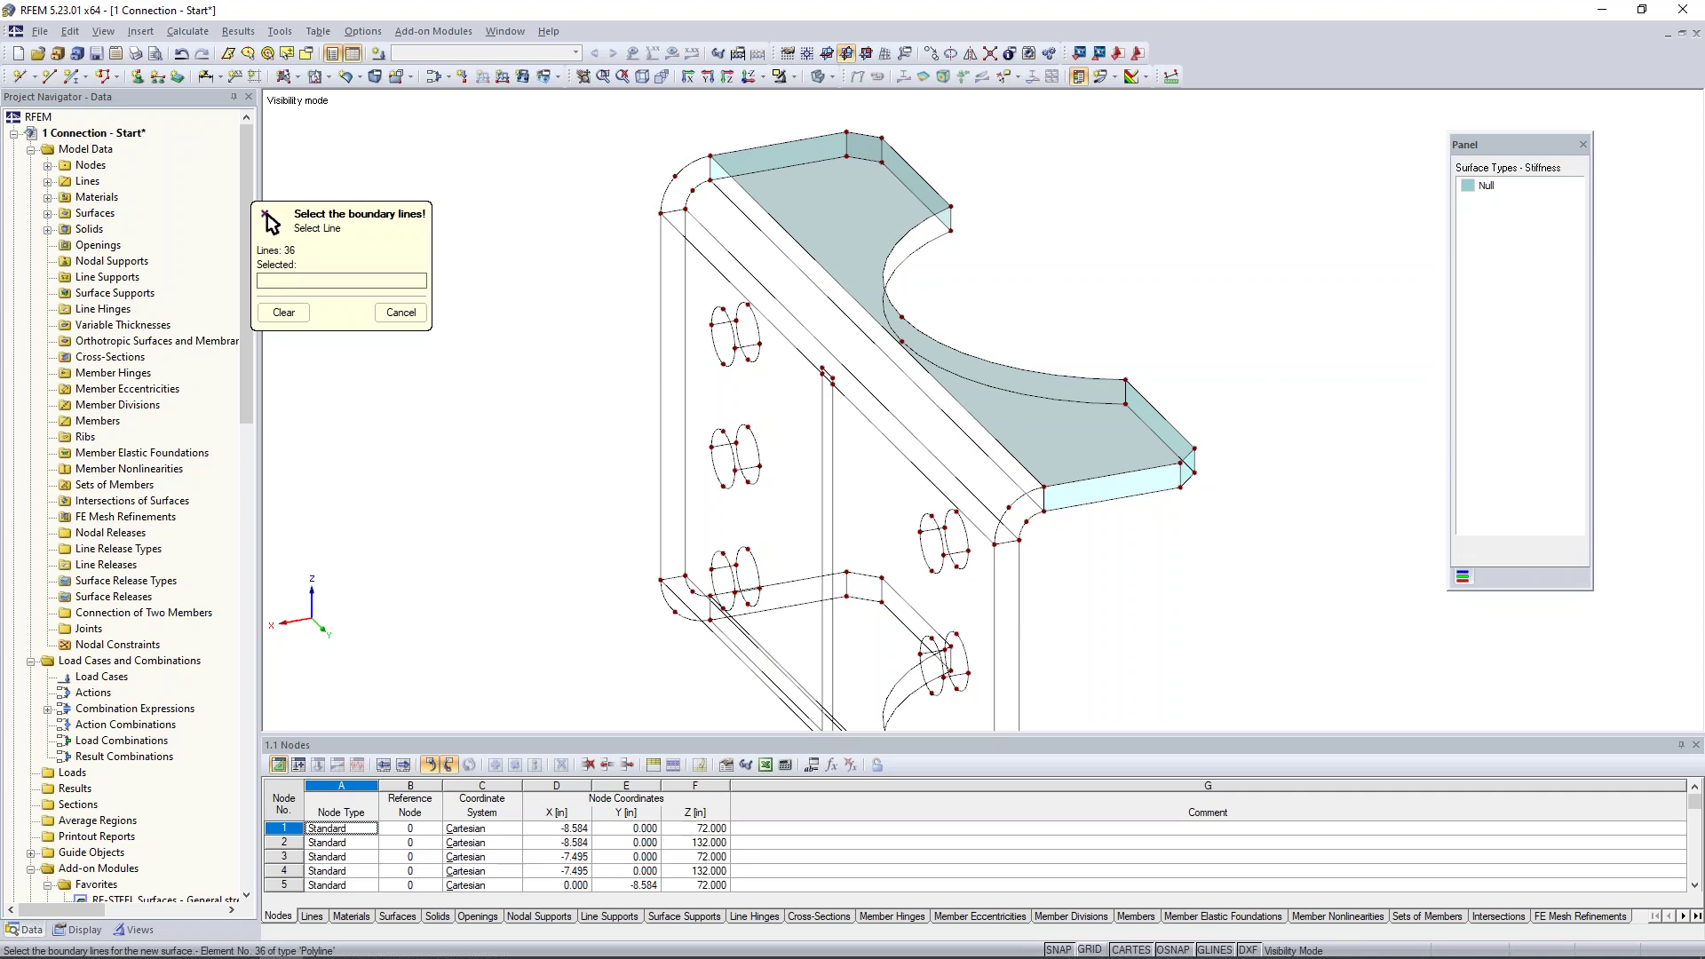
# Create Null surfaces on both end faces of the upper bend, bounded by its outer and inner arcs
pyautogui.click(1044, 499)
pyautogui.click(1017, 500)
pyautogui.click(1007, 543)
pyautogui.click(1028, 522)
pyautogui.click(666, 193)
pyautogui.click(711, 169)
pyautogui.click(686, 207)
pyautogui.click(674, 211)
pyautogui.rightClick(570, 408)
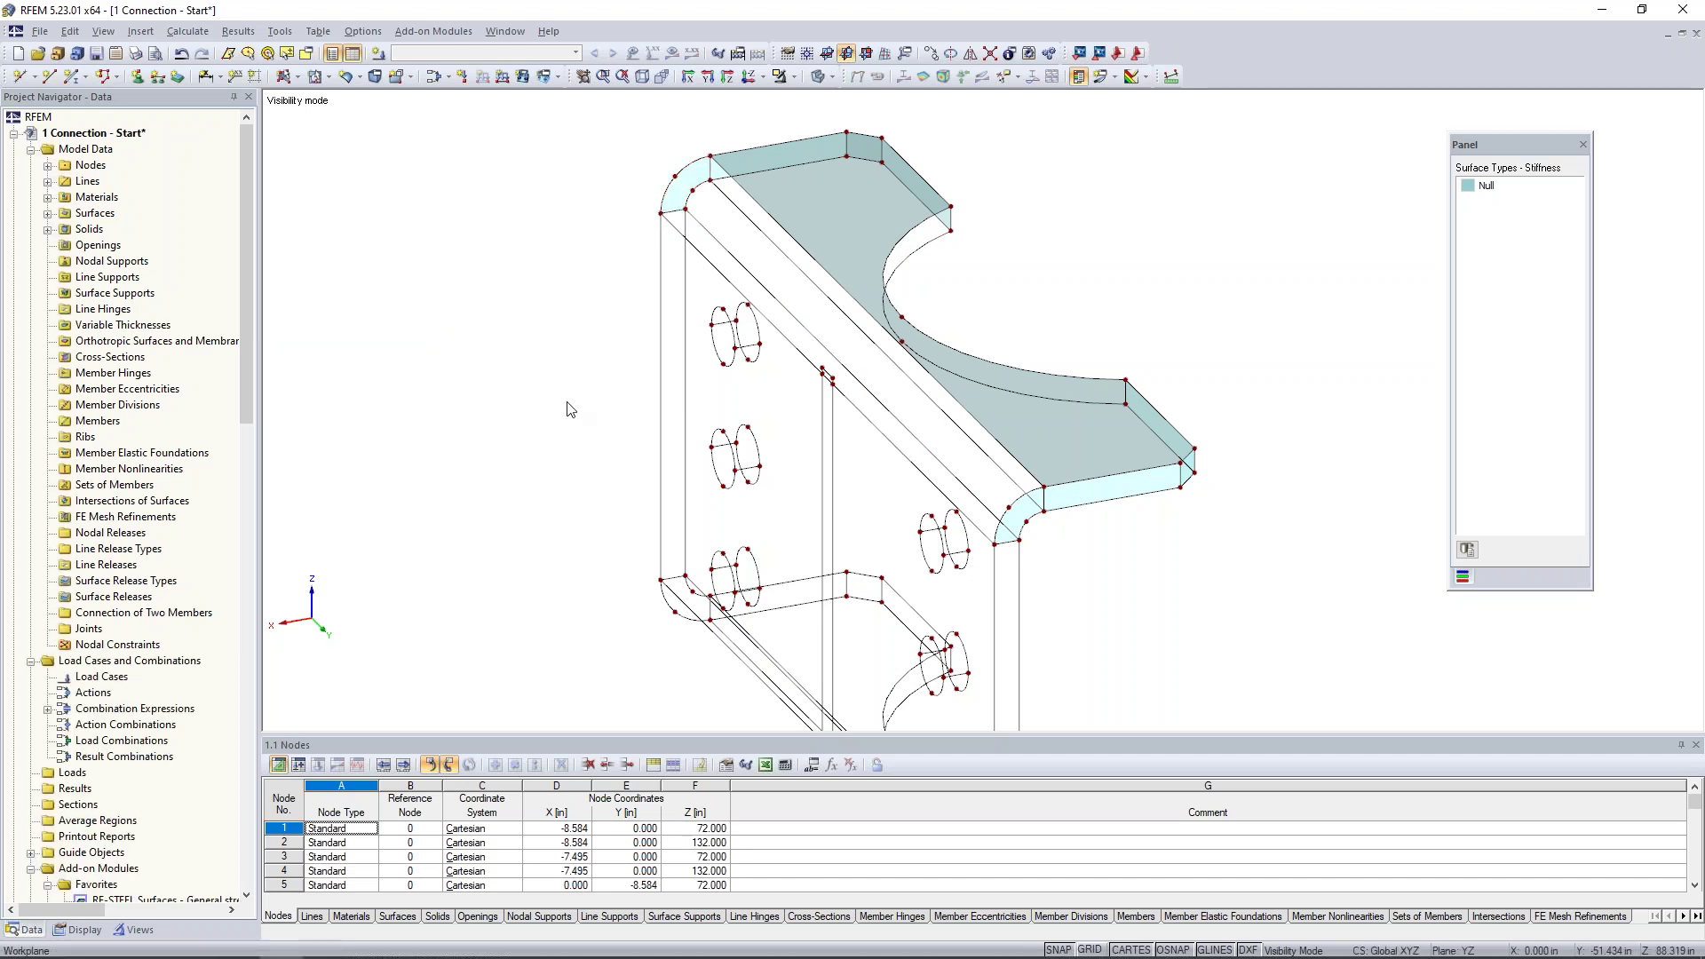
# Copy the top flange's upper surface down to its lower face, using the upper and lower corner nodes as the offset
pyautogui.click(881, 300)
pyautogui.keyDown('ctrl'); pyautogui.moveTo(1263, 596); pyautogui.dragTo(1058, 455, button='middle'); pyautogui.keyUp('ctrl')
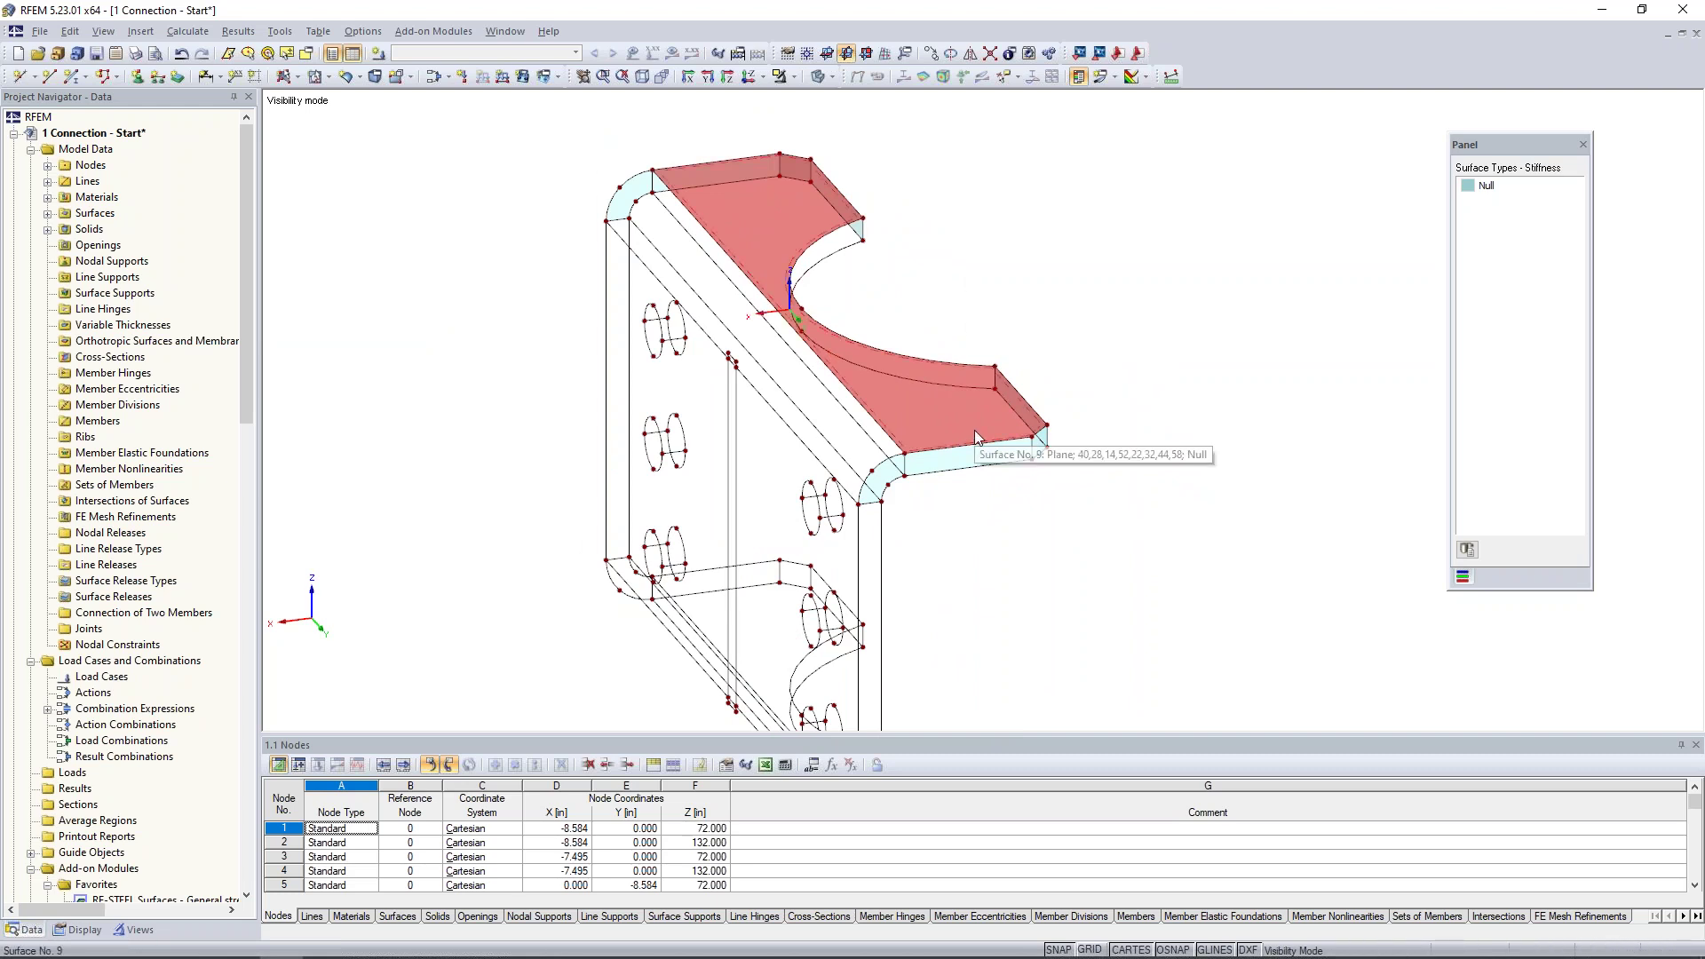
pyautogui.moveTo(1047, 424)
pyautogui.keyDown('ctrl'); pyautogui.mouseDown()
pyautogui.moveTo(1065, 494)
pyautogui.moveTo(1046, 448)
pyautogui.mouseUp(); pyautogui.keyUp('ctrl')
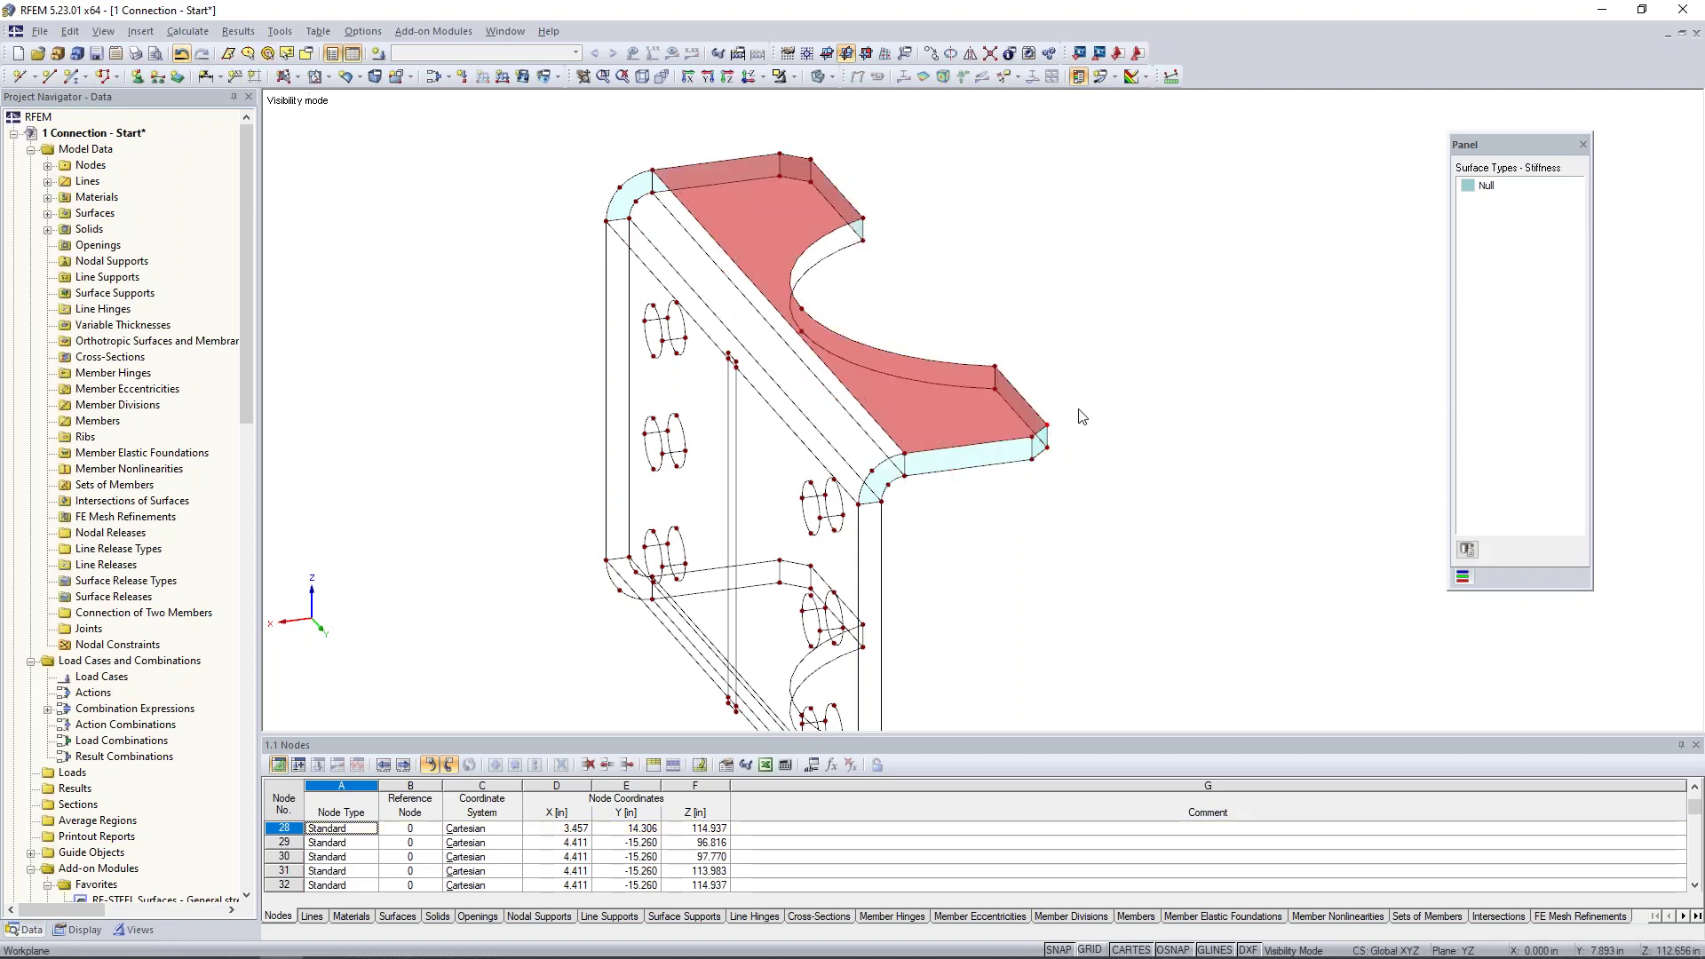
pyautogui.scroll(1, 1057, 451)
pyautogui.scroll(2, 1057, 452)
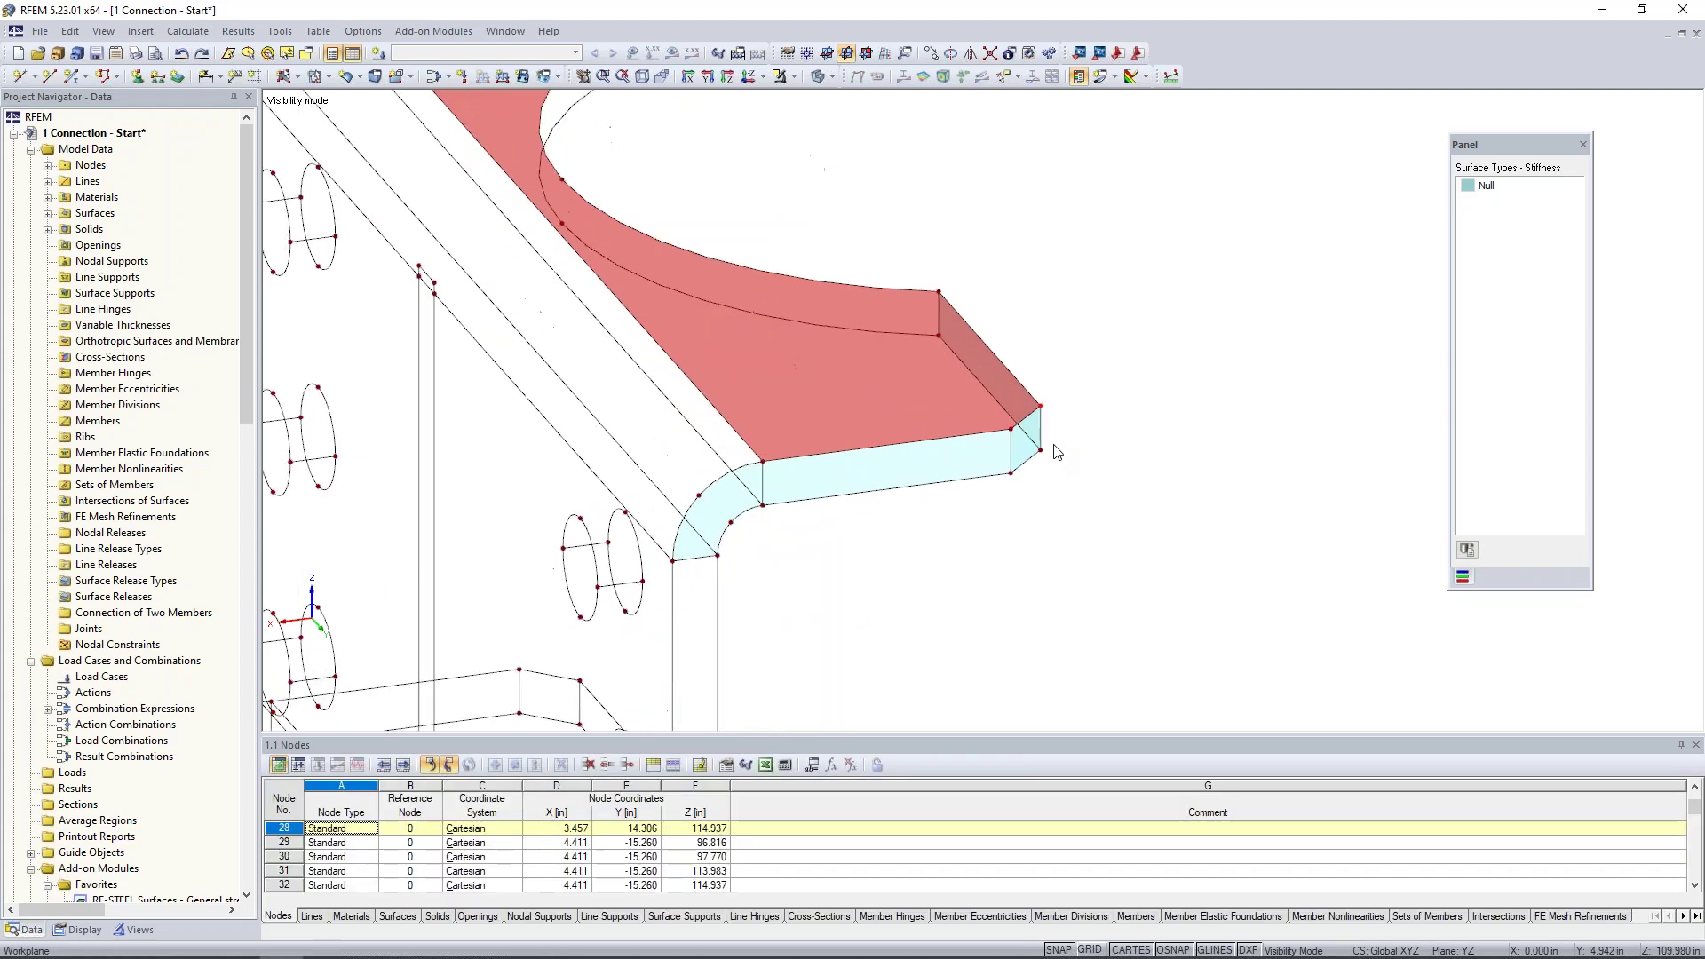
pyautogui.moveTo(1078, 469)
pyautogui.keyDown('ctrl'); pyautogui.mouseDown()
pyautogui.moveTo(1130, 466)
pyautogui.moveTo(1134, 525)
pyautogui.moveTo(1048, 458)
pyautogui.mouseUp(); pyautogui.keyUp('ctrl')
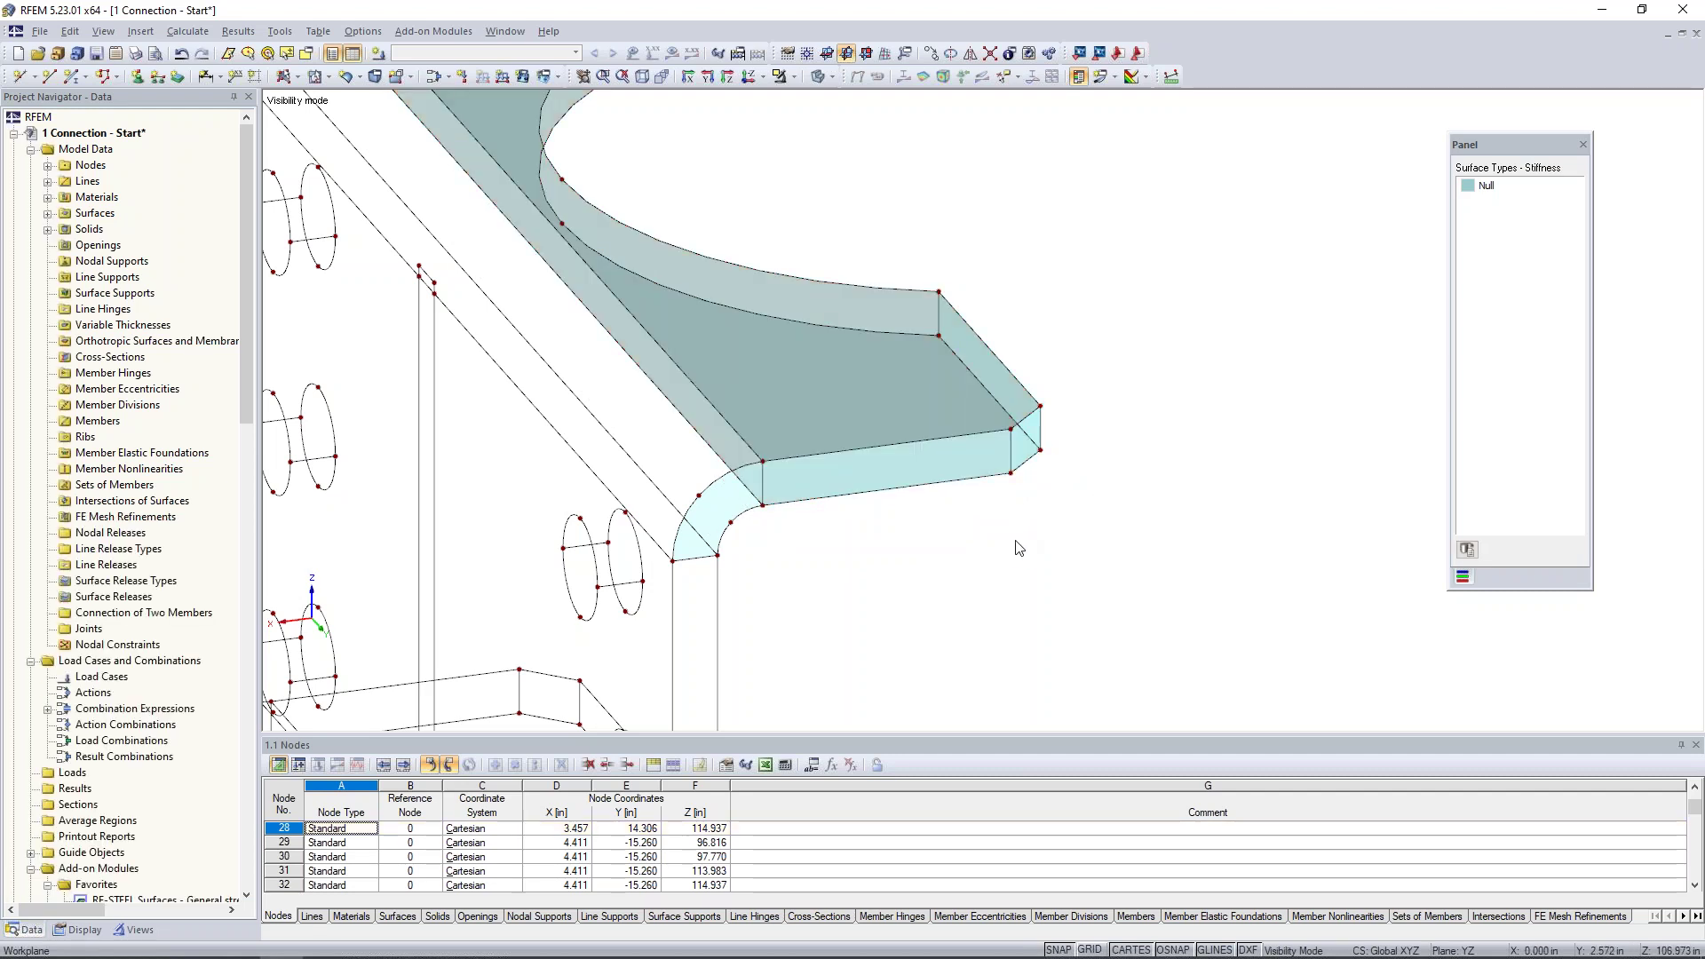
# Create a quadrangle Null surface on the thickness face of the top flange's curved cutout, between its upper and lower arcs
pyautogui.moveTo(1034, 531); pyautogui.dragTo(1135, 604, button='middle')
pyautogui.scroll(-5, 1109, 562)
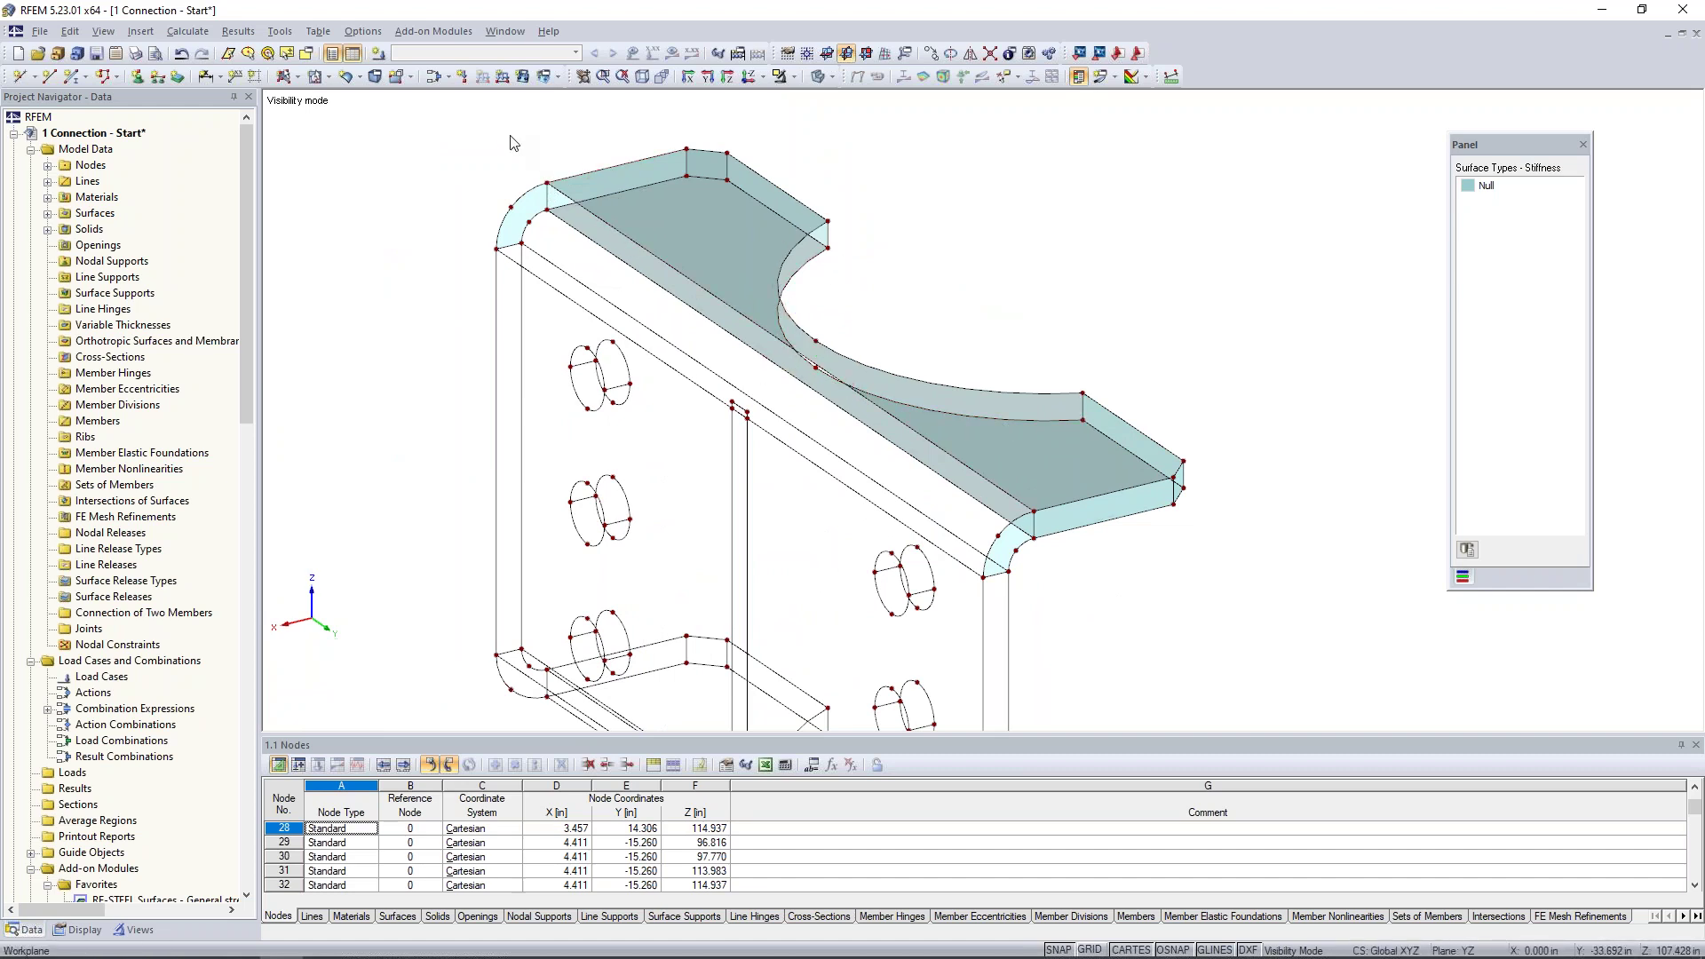
pyautogui.click(346, 80)
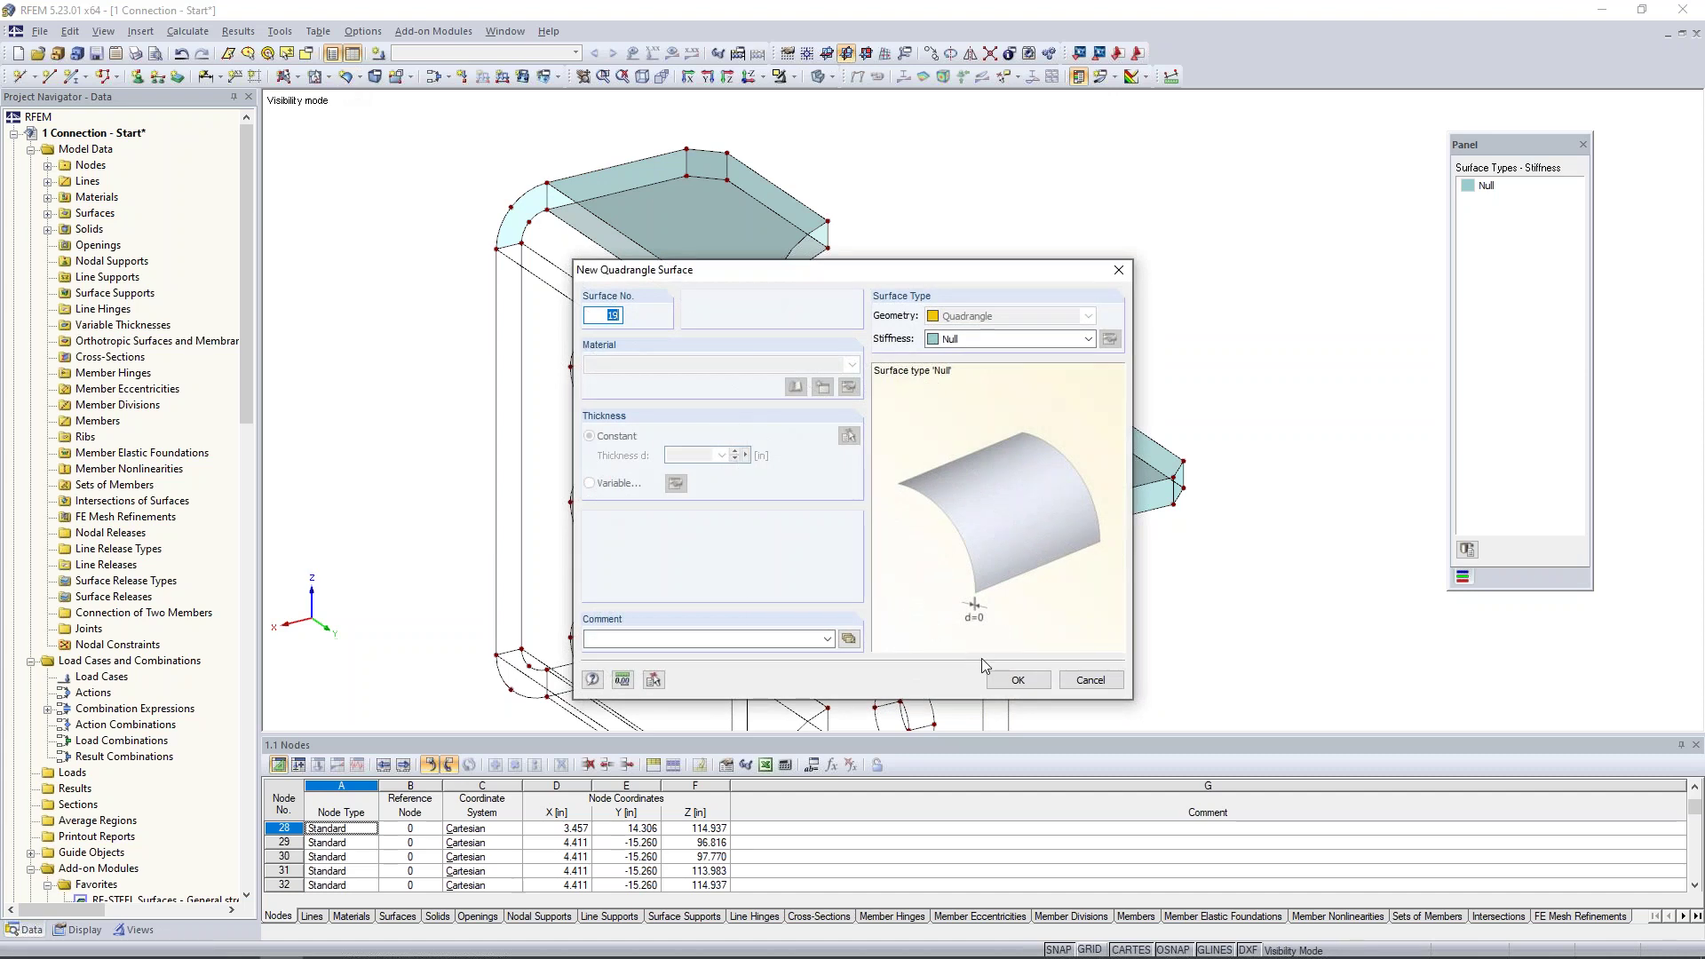
pyautogui.click(1018, 681)
pyautogui.click(828, 235)
pyautogui.click(794, 250)
pyautogui.click(1082, 406)
pyautogui.click(1062, 420)
# Create a quadrangle Null surface over the outer face of the upper bend, including the short edge segment at mid-length
pyautogui.click(1001, 533)
pyautogui.click(998, 499)
pyautogui.click(940, 540)
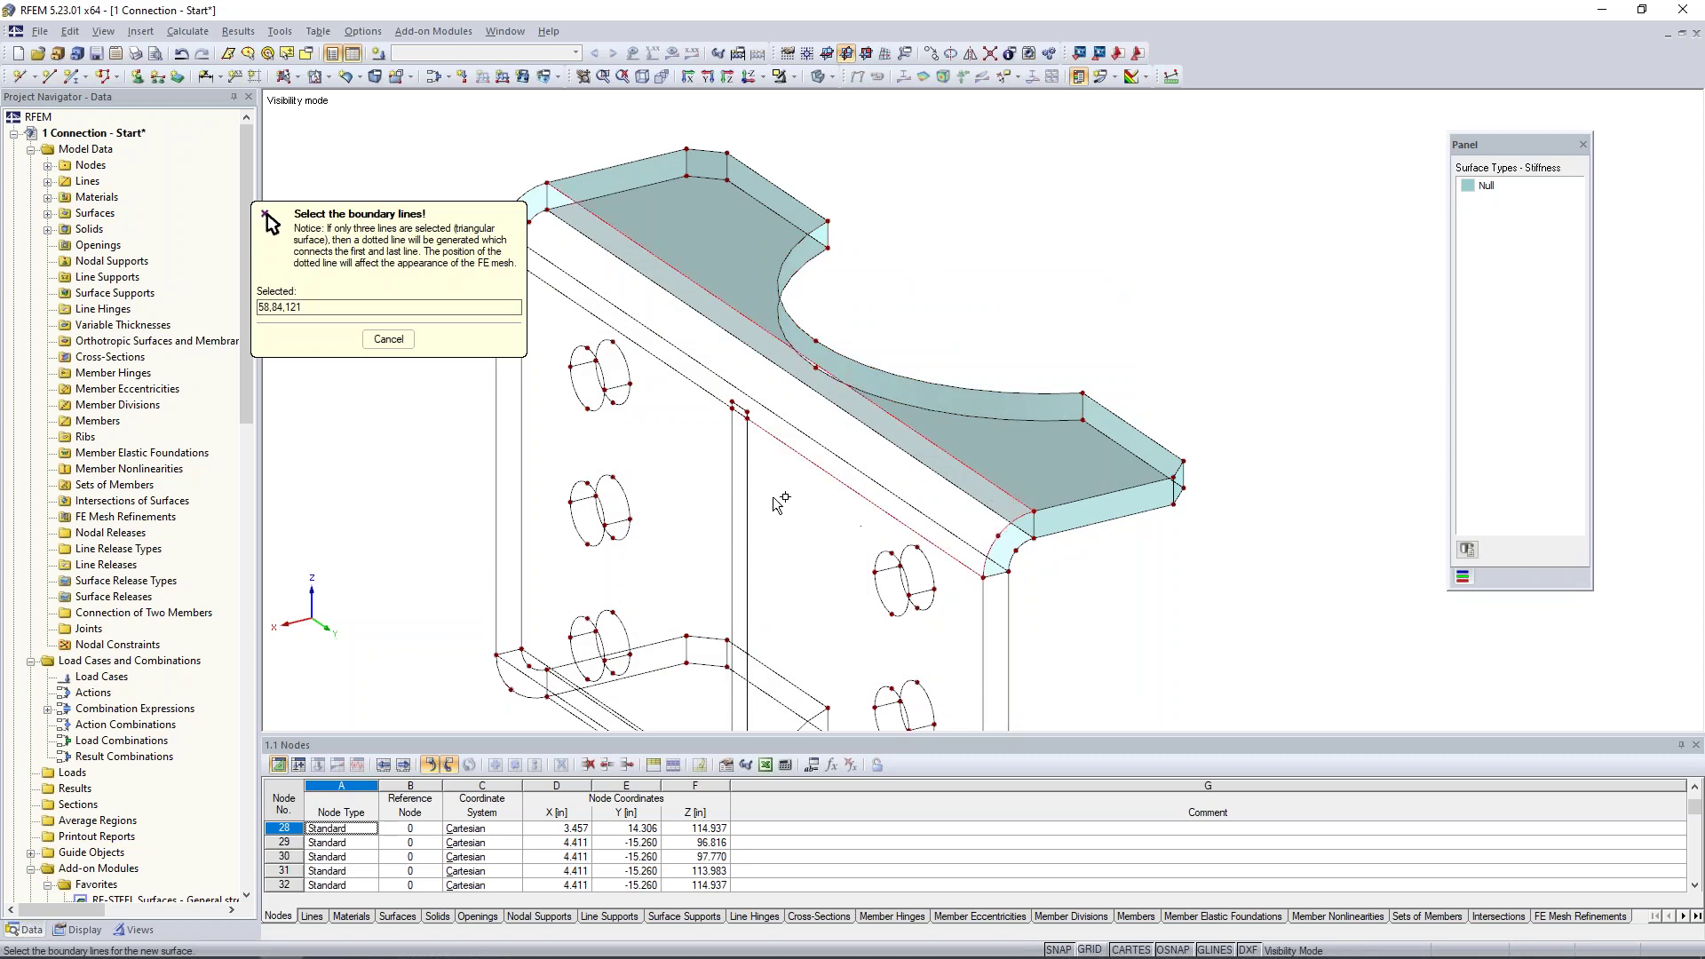
pyautogui.scroll(6, 939, 540)
pyautogui.click(891, 425)
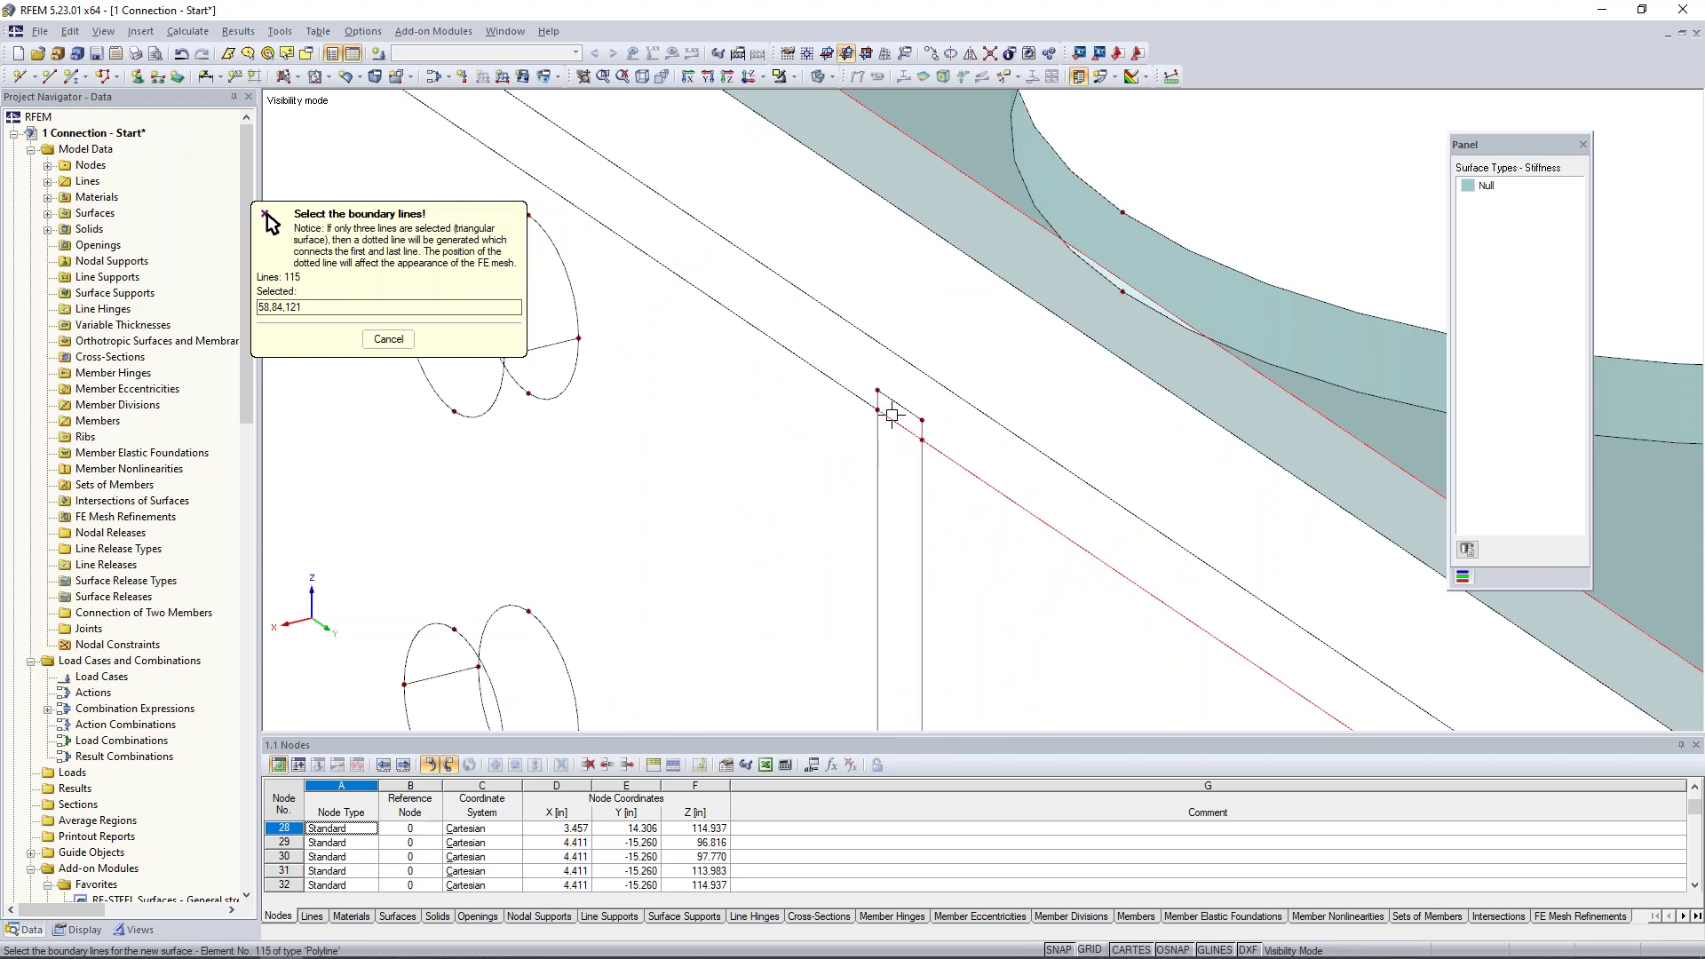
pyautogui.scroll(-5, 888, 418)
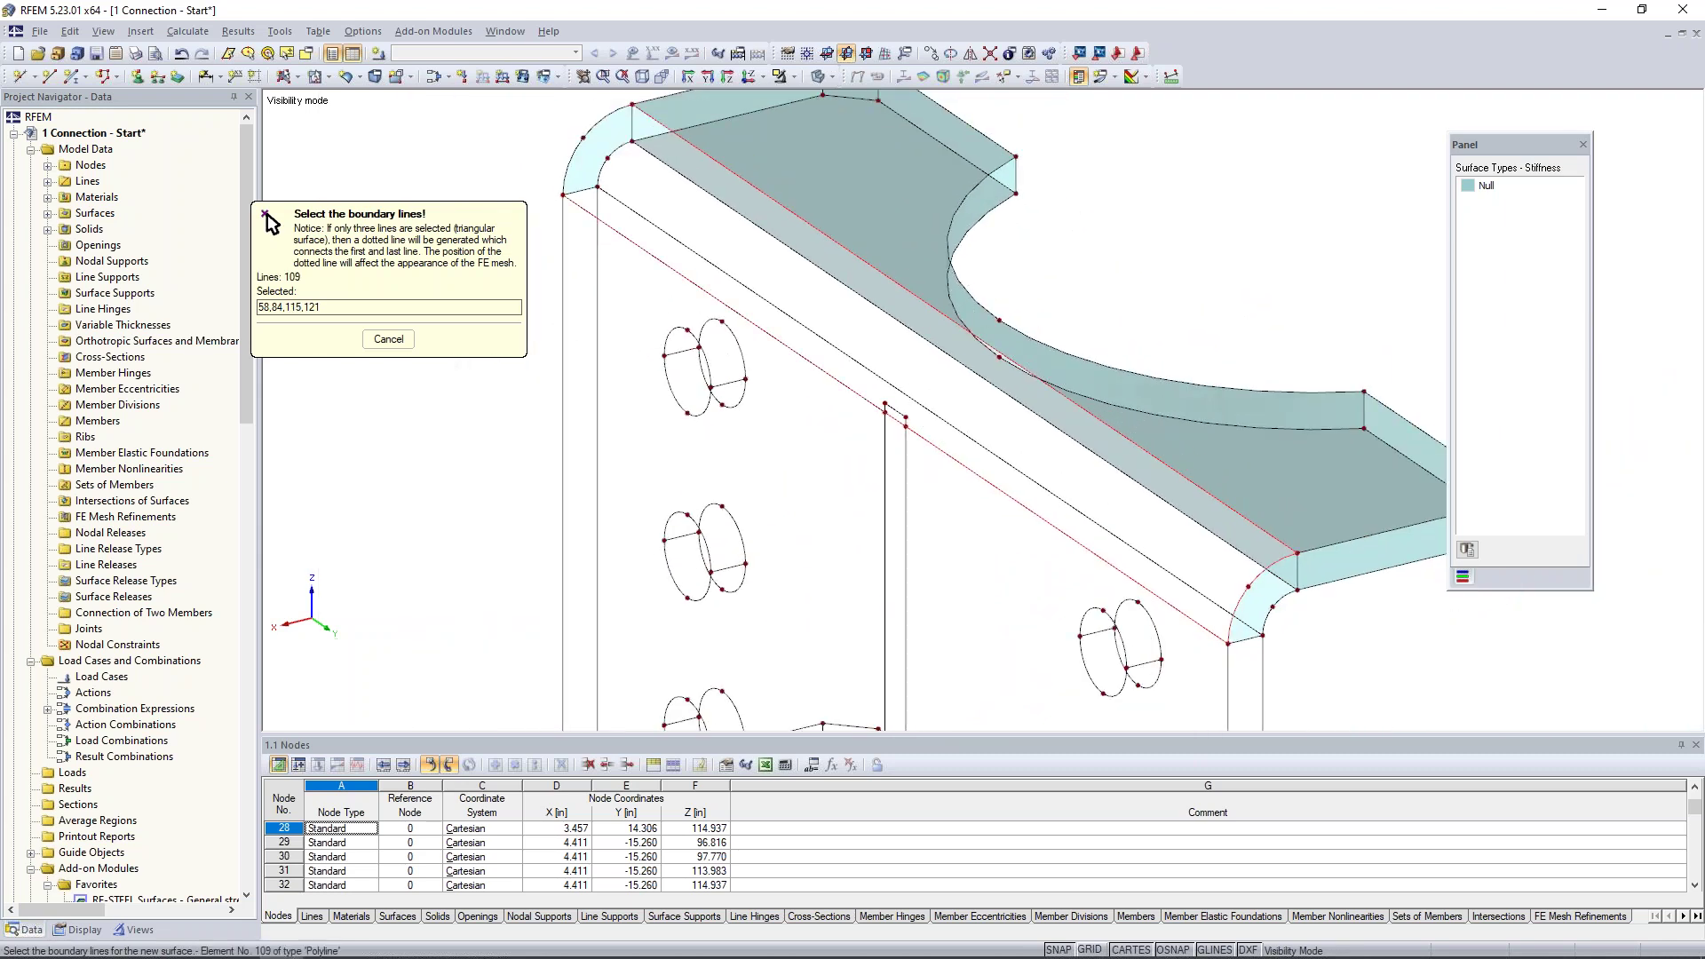
pyautogui.click(578, 155)
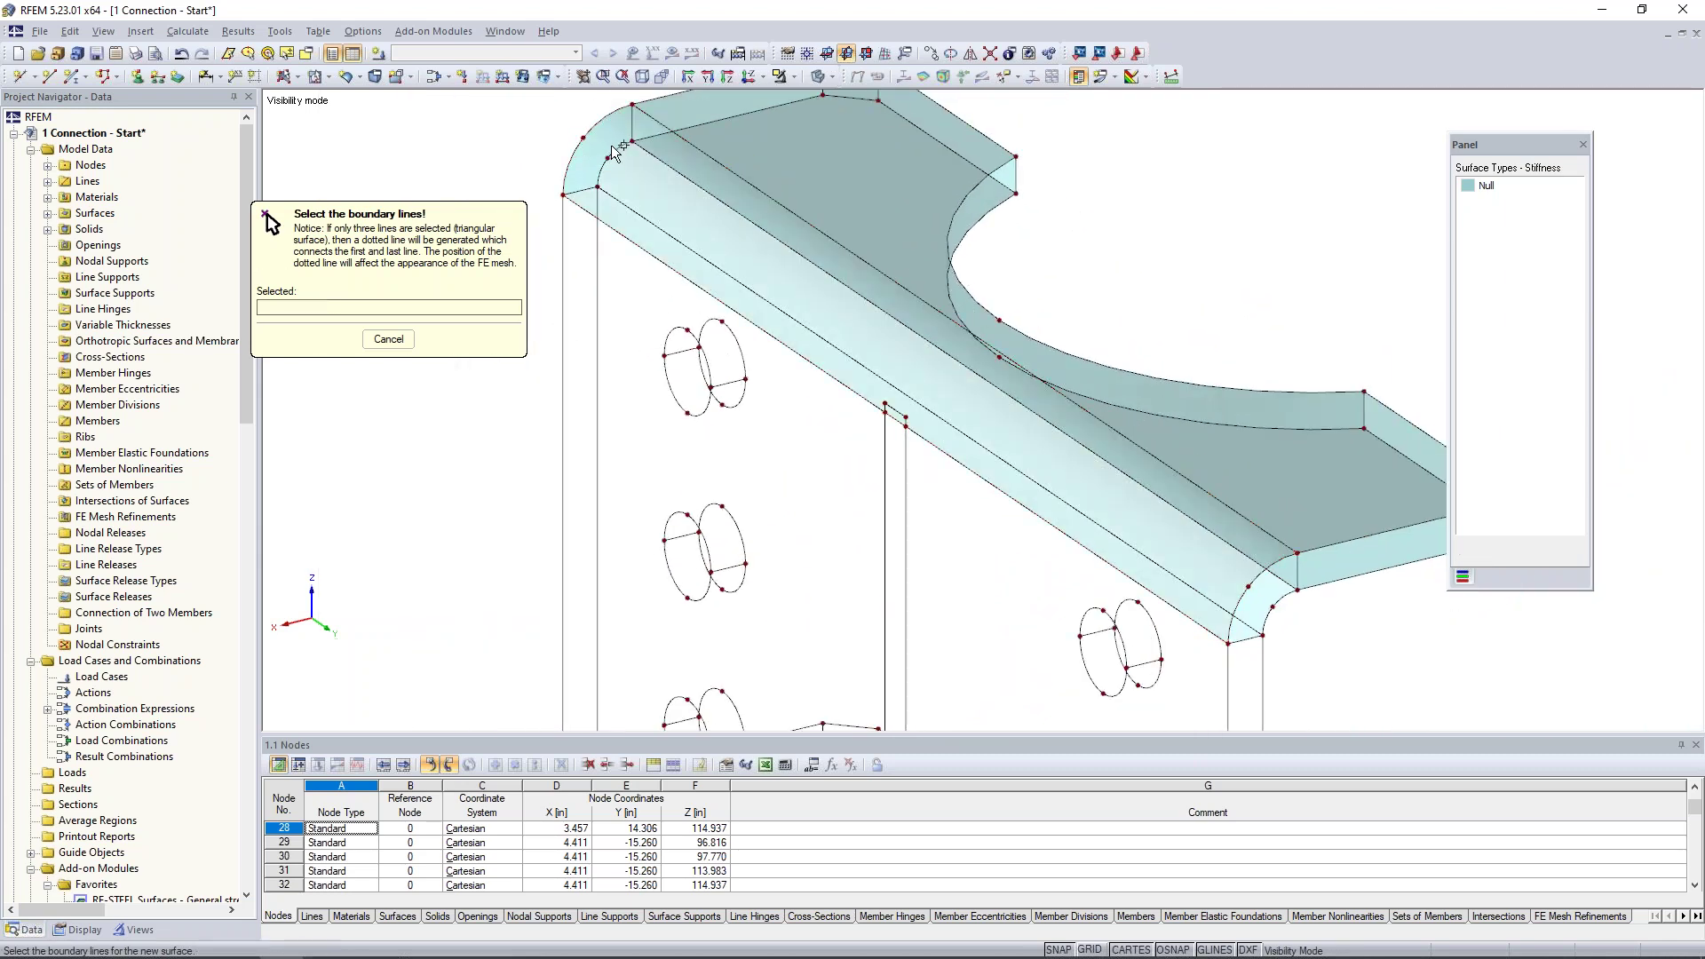
# Create a quadrangle Null surface over the inner face of the upper bend and end the surface command
pyautogui.click(616, 151)
pyautogui.click(647, 152)
pyautogui.click(628, 209)
pyautogui.click(1268, 594)
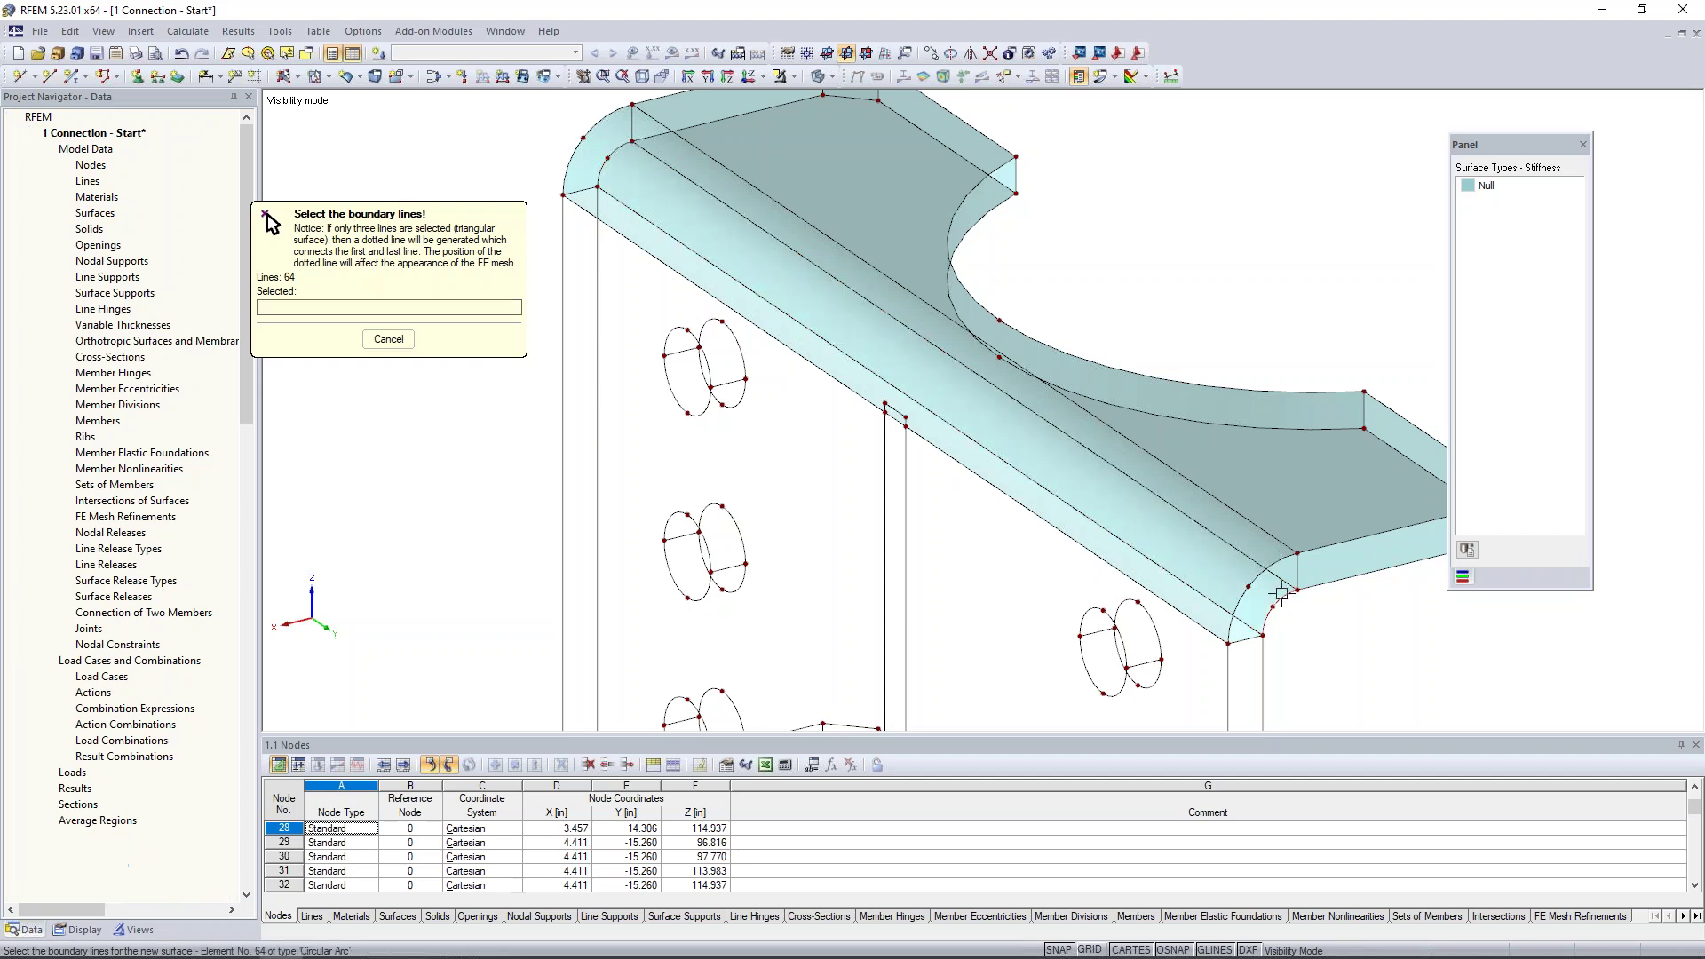
pyautogui.scroll(-3, 1270, 594)
pyautogui.scroll(-1, 1042, 566)
pyautogui.moveTo(1270, 593); pyautogui.dragTo(852, 382, button='middle')
pyautogui.rightClick(1159, 626)
# Mirror a copy of all top flange and bend surfaces about an X-Y plane through the web edge's midpoint at Z 105.877 in
pyautogui.scroll(4, 889, 405)
pyautogui.moveTo(761, 289); pyautogui.dragTo(1121, 419)
pyautogui.keyDown('ctrl'); pyautogui.moveTo(973, 450); pyautogui.dragTo(1024, 398, button='middle'); pyautogui.keyUp('ctrl')
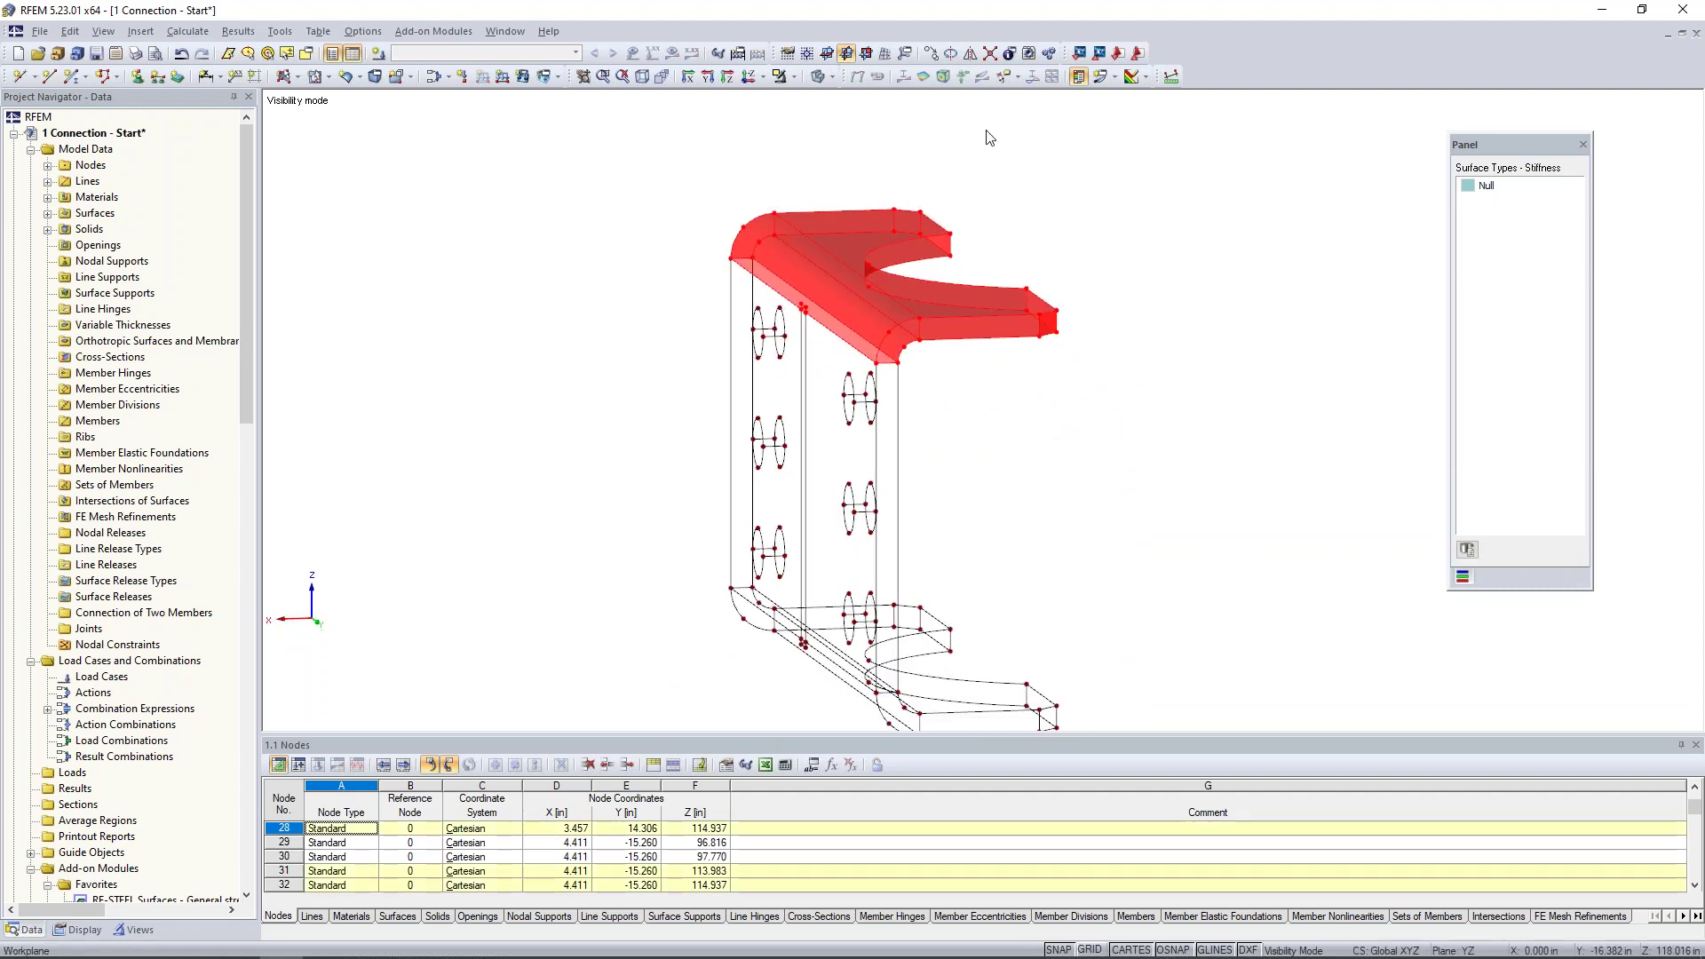
pyautogui.click(968, 61)
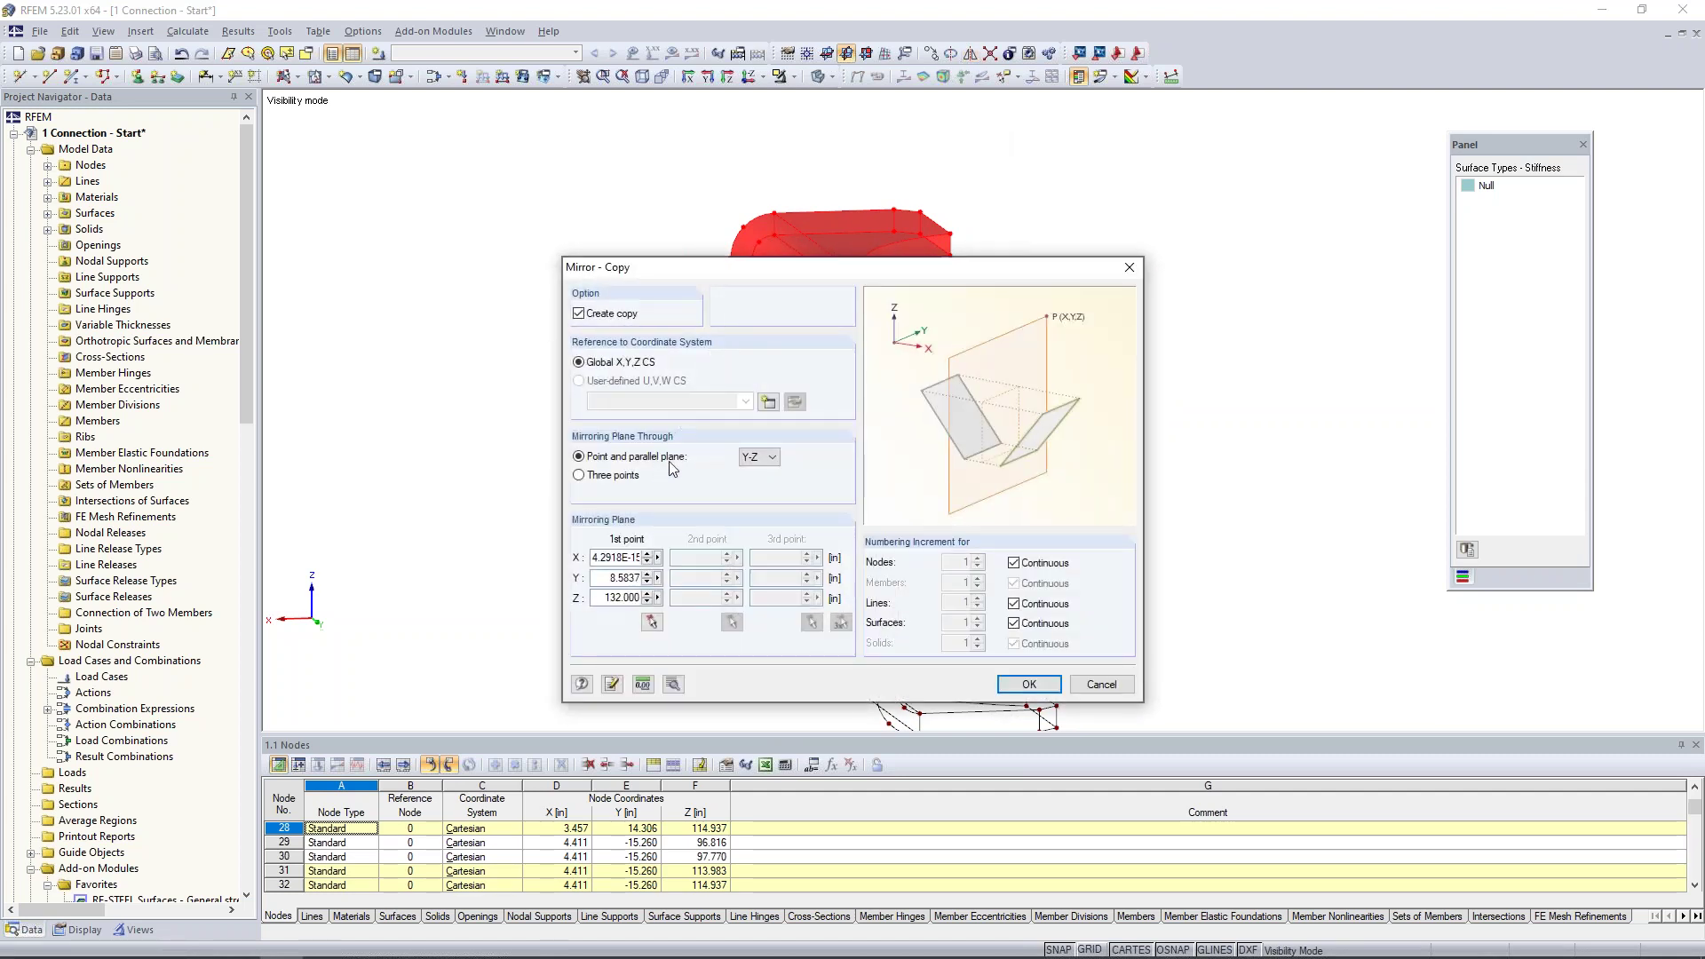
pyautogui.click(758, 458)
pyautogui.click(755, 472)
pyautogui.click(653, 623)
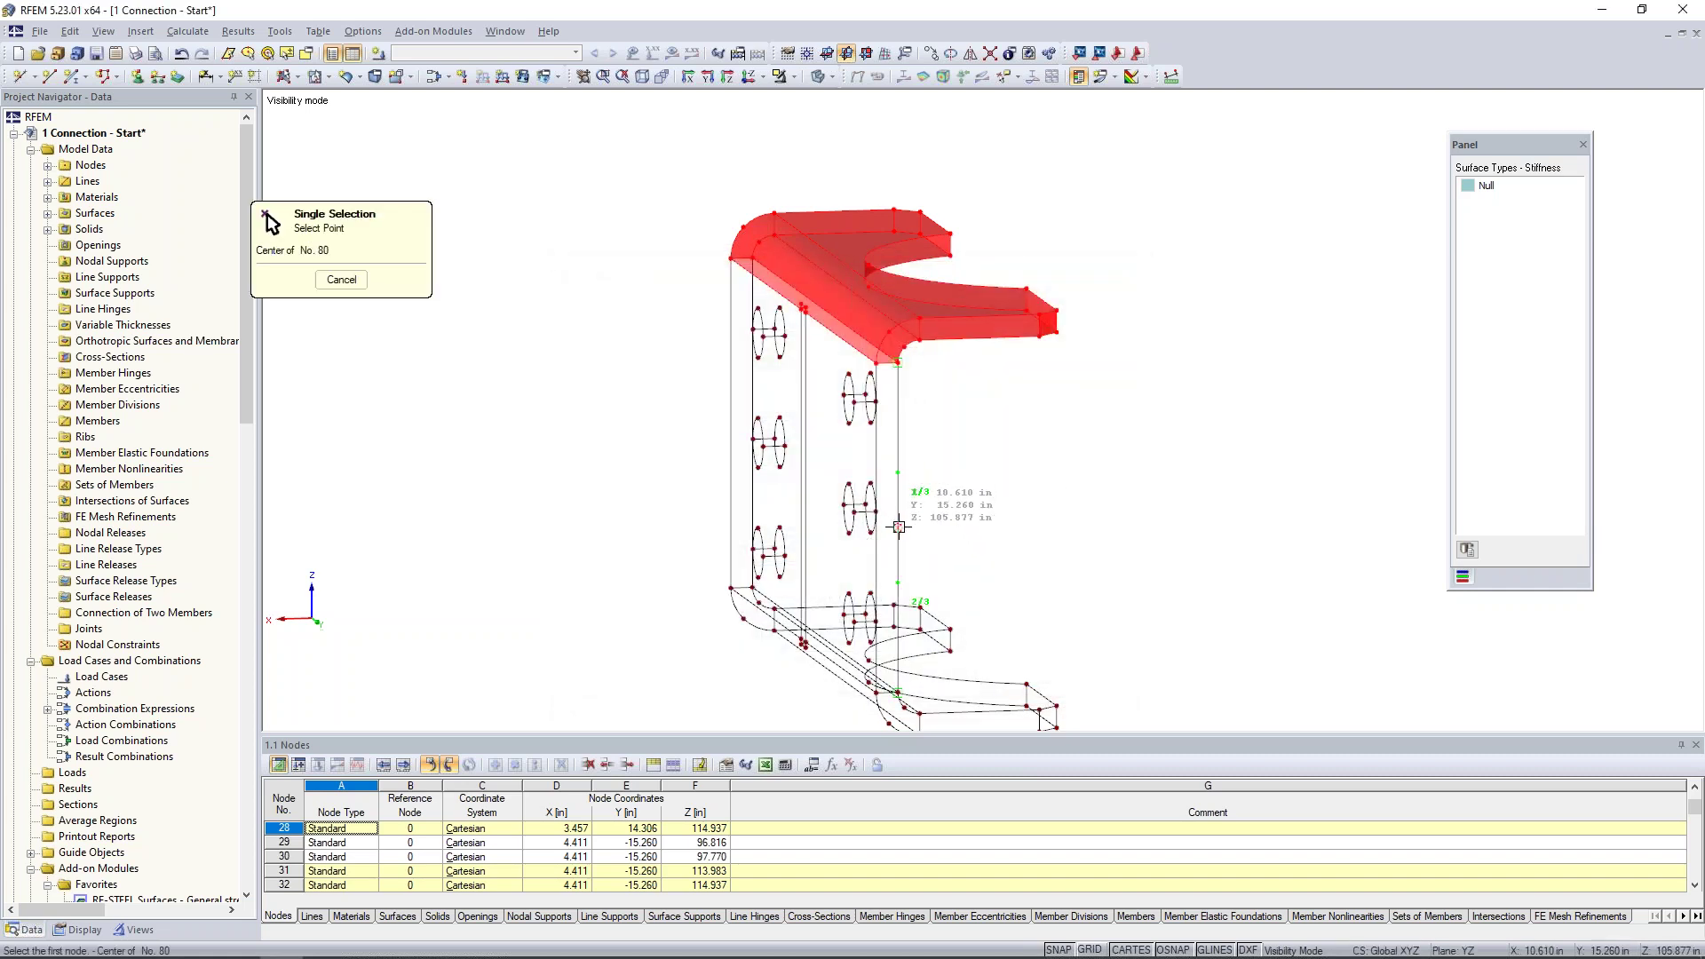
pyautogui.click(899, 527)
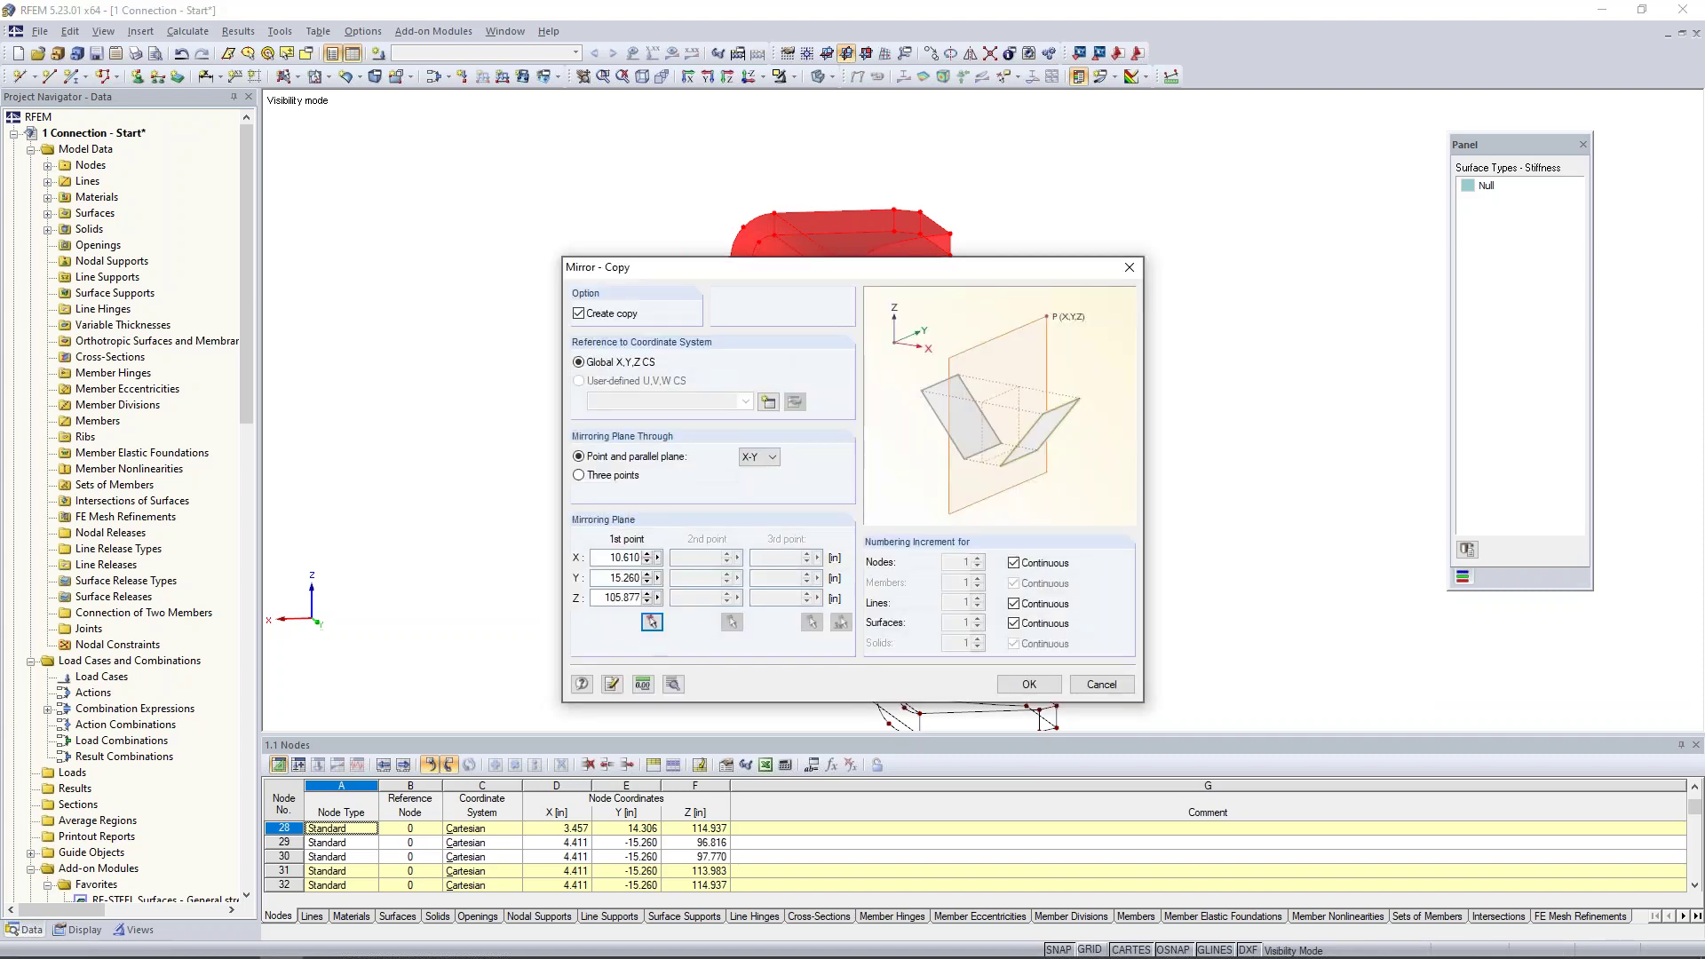
pyautogui.press('Return')
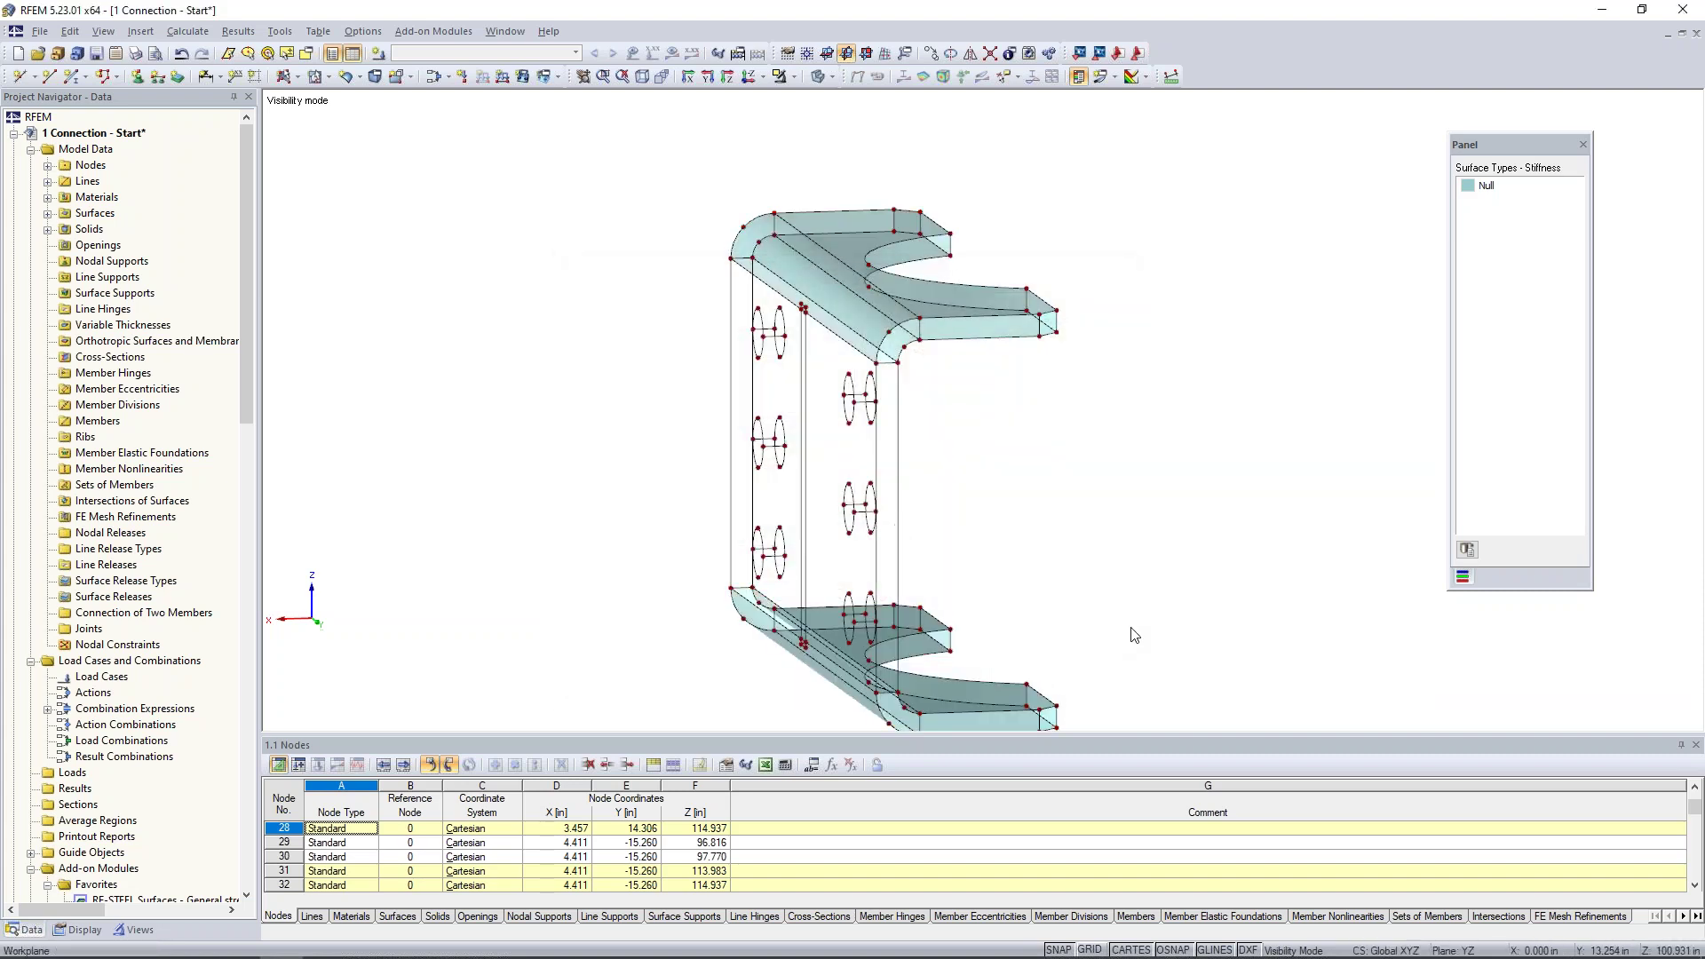
# Create a plane Null surface on the outer face of the bracket's vertical web from its vertical edges and segmented horizontal edges
pyautogui.keyDown('ctrl'); pyautogui.moveTo(1110, 507); pyautogui.dragTo(1208, 520, button='middle'); pyautogui.keyUp('ctrl')
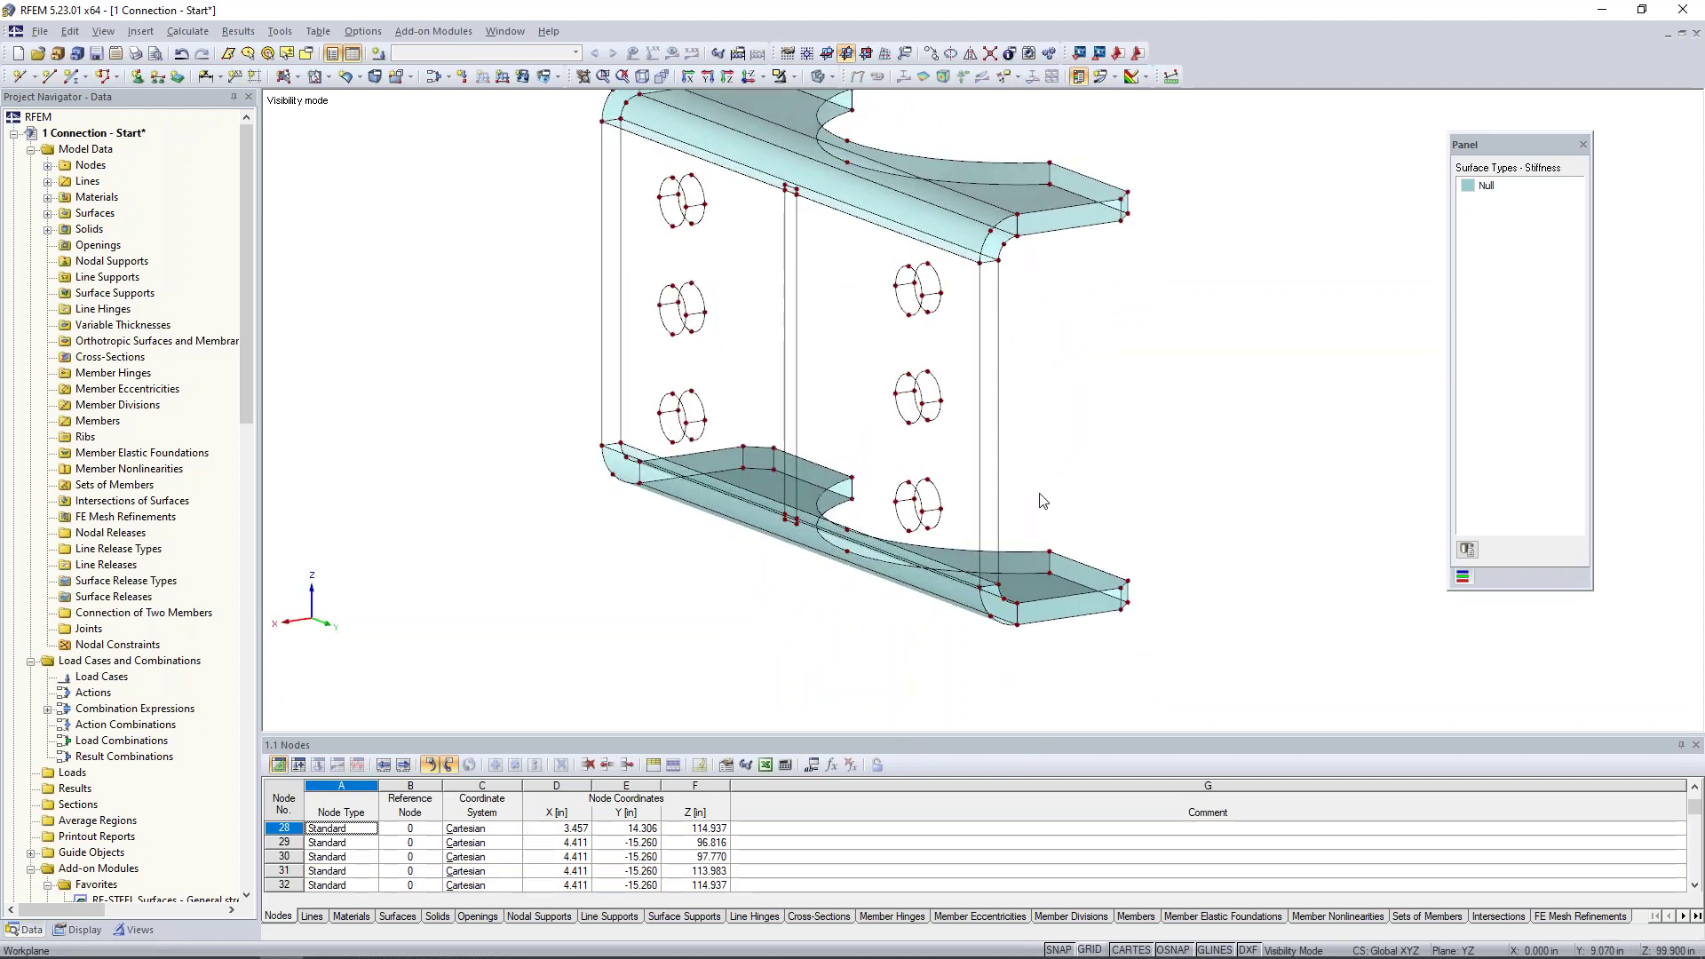
pyautogui.scroll(2, 1055, 483)
pyautogui.moveTo(1055, 482); pyautogui.dragTo(1111, 570, button='middle')
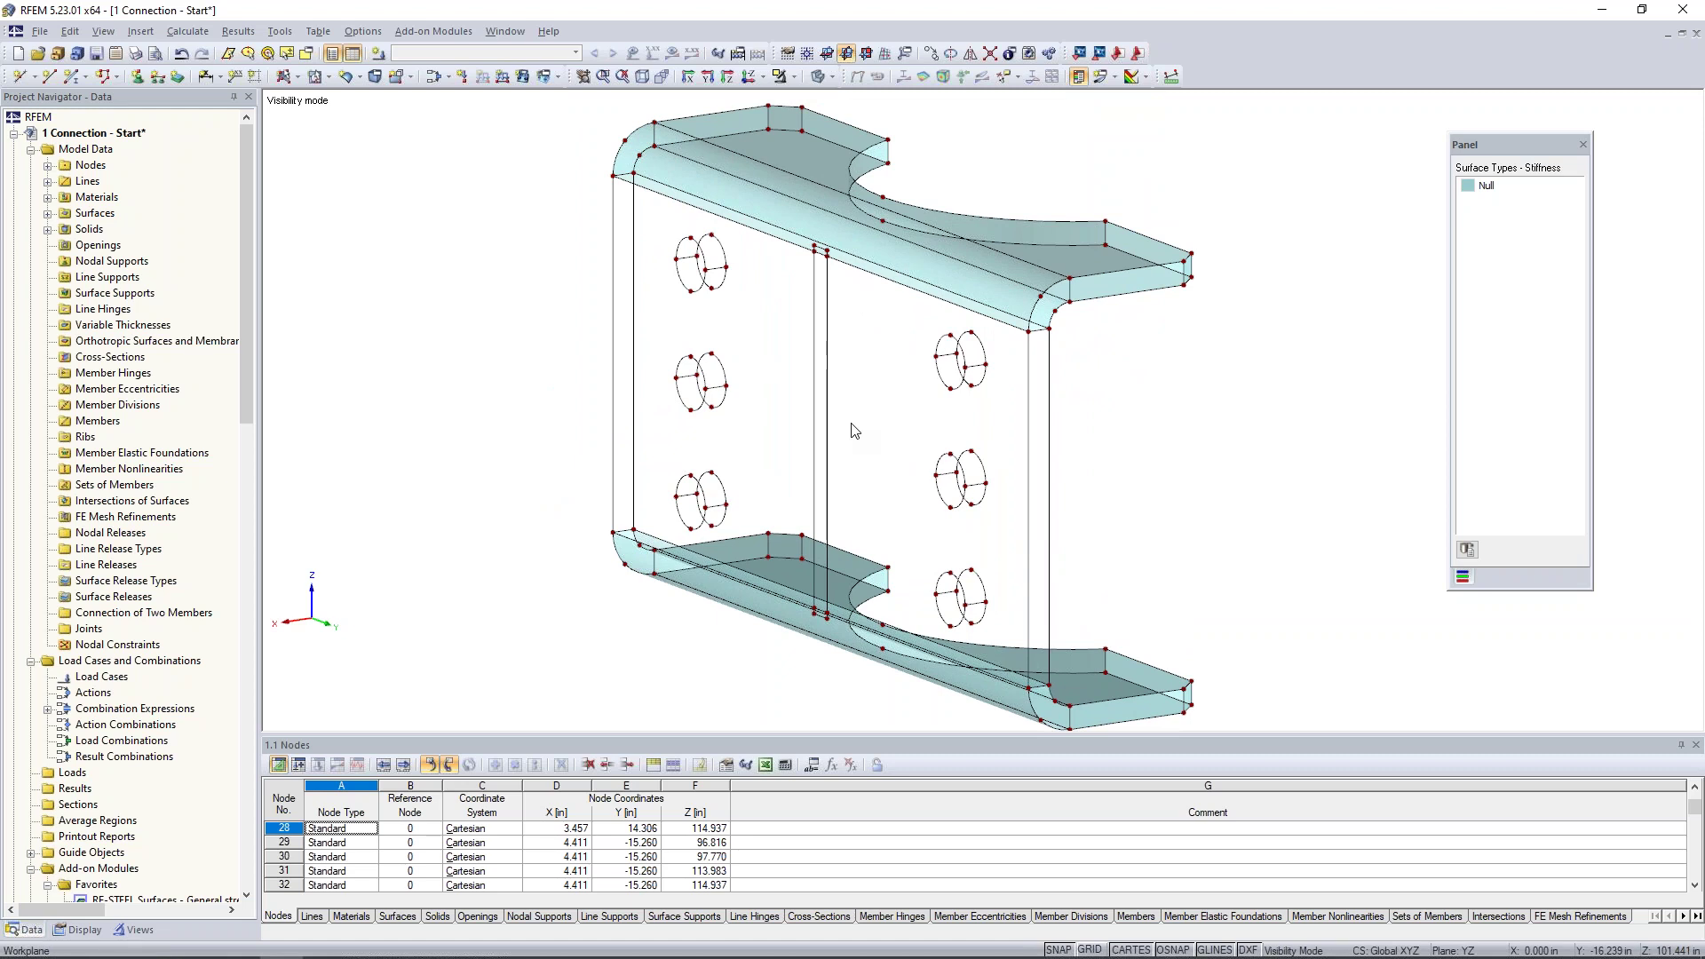
pyautogui.click(287, 78)
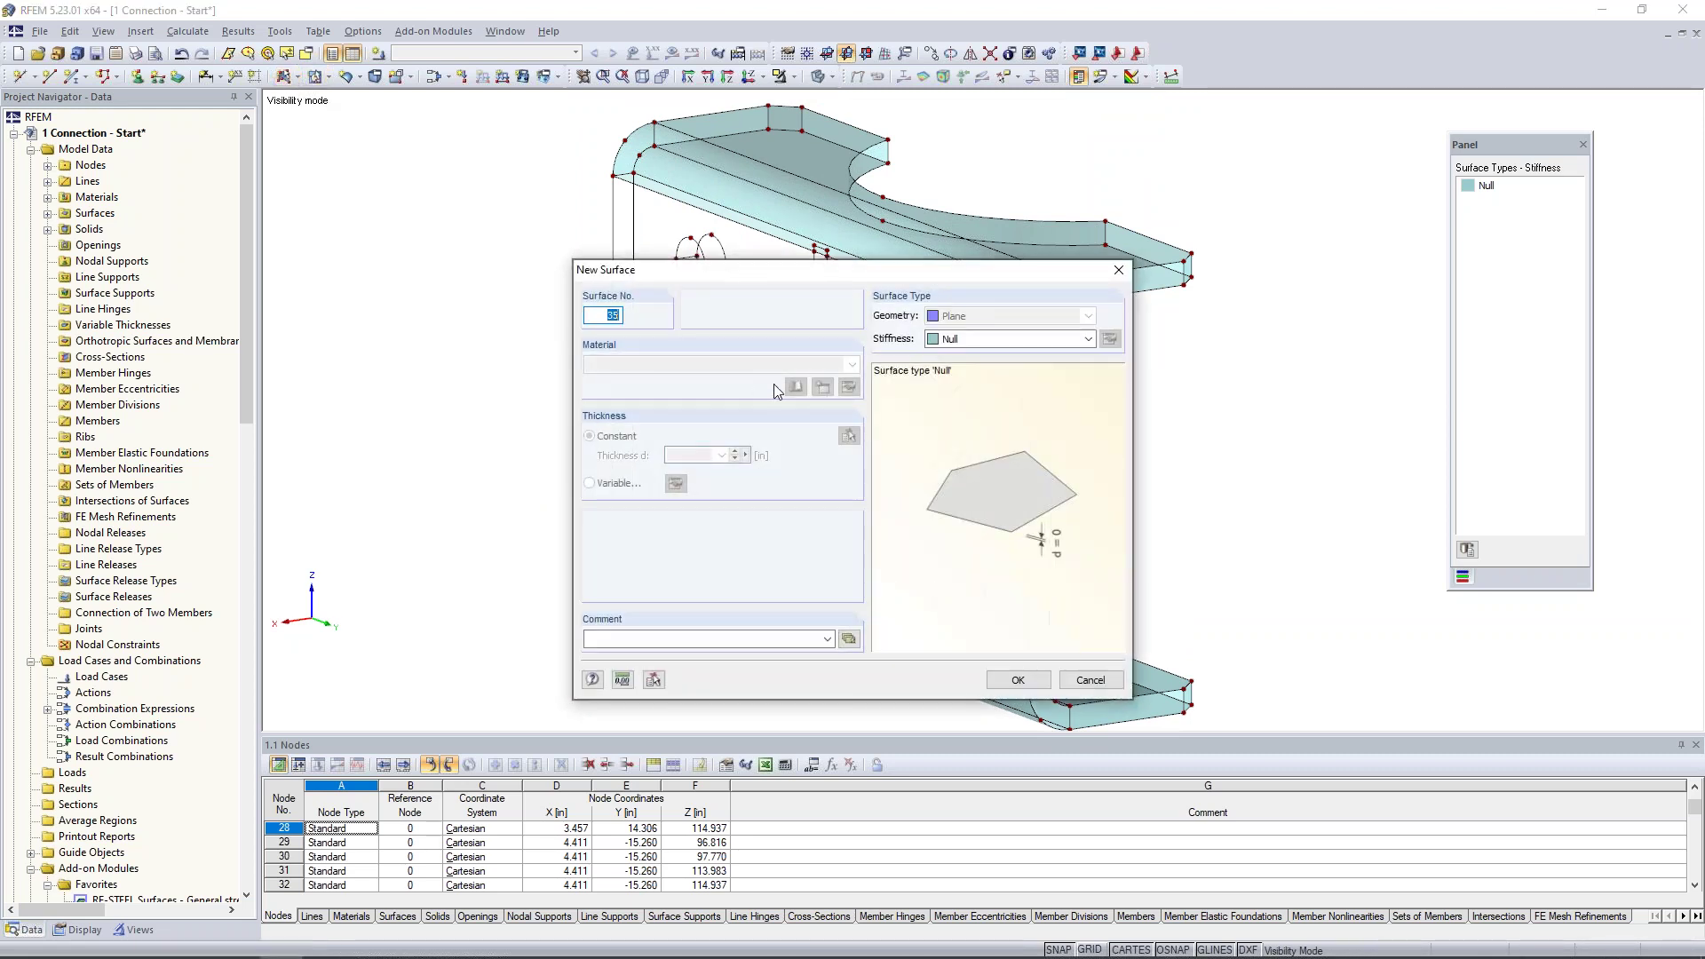
pyautogui.click(1016, 686)
pyautogui.click(613, 240)
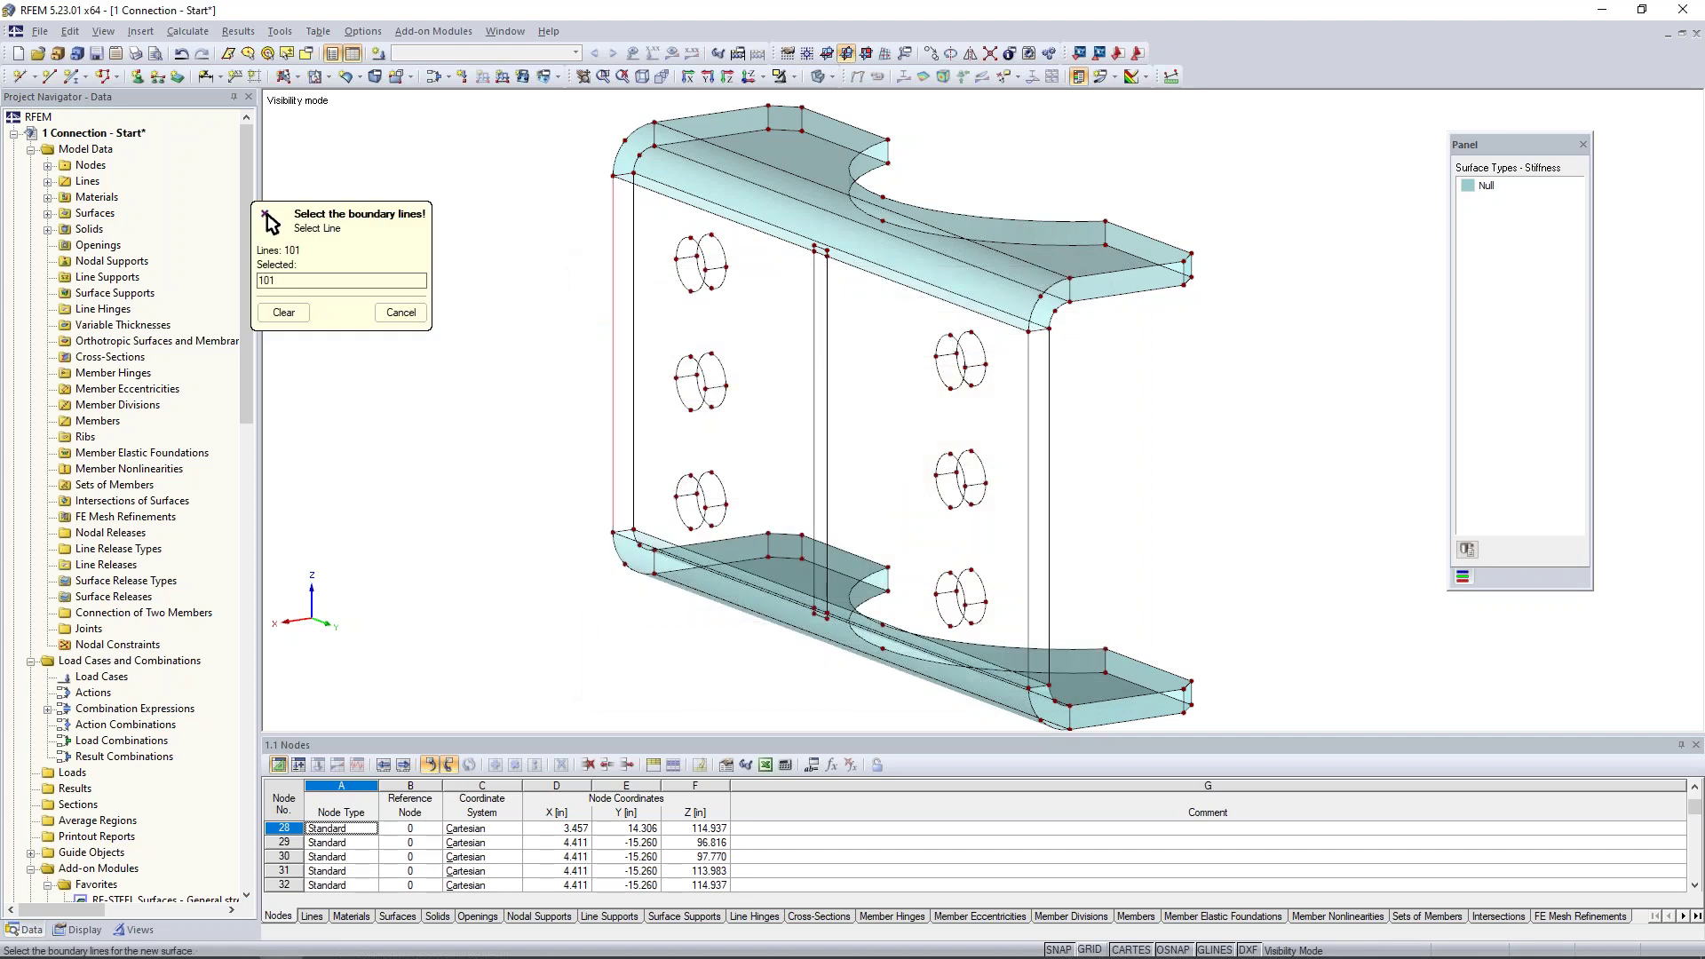
pyautogui.click(642, 189)
pyautogui.scroll(3, 849, 257)
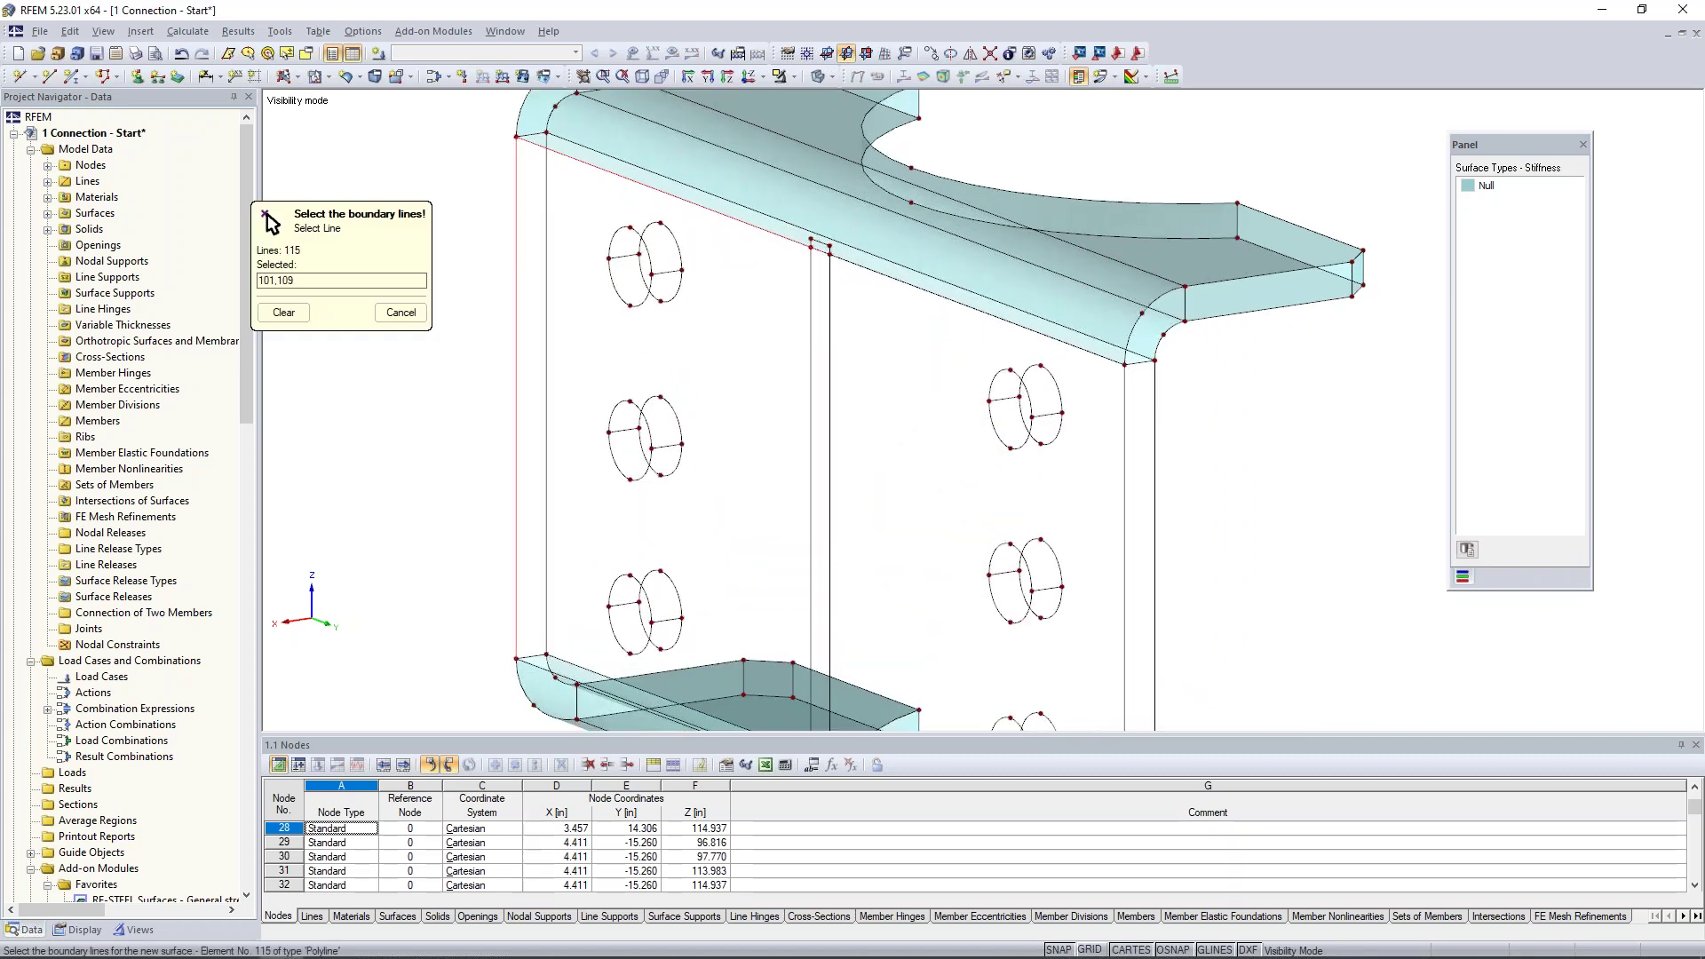
pyautogui.click(889, 276)
pyautogui.moveTo(1031, 524); pyautogui.dragTo(1027, 336, button='middle')
pyautogui.scroll(-1, 1026, 338)
pyautogui.click(1110, 426)
pyautogui.click(1010, 626)
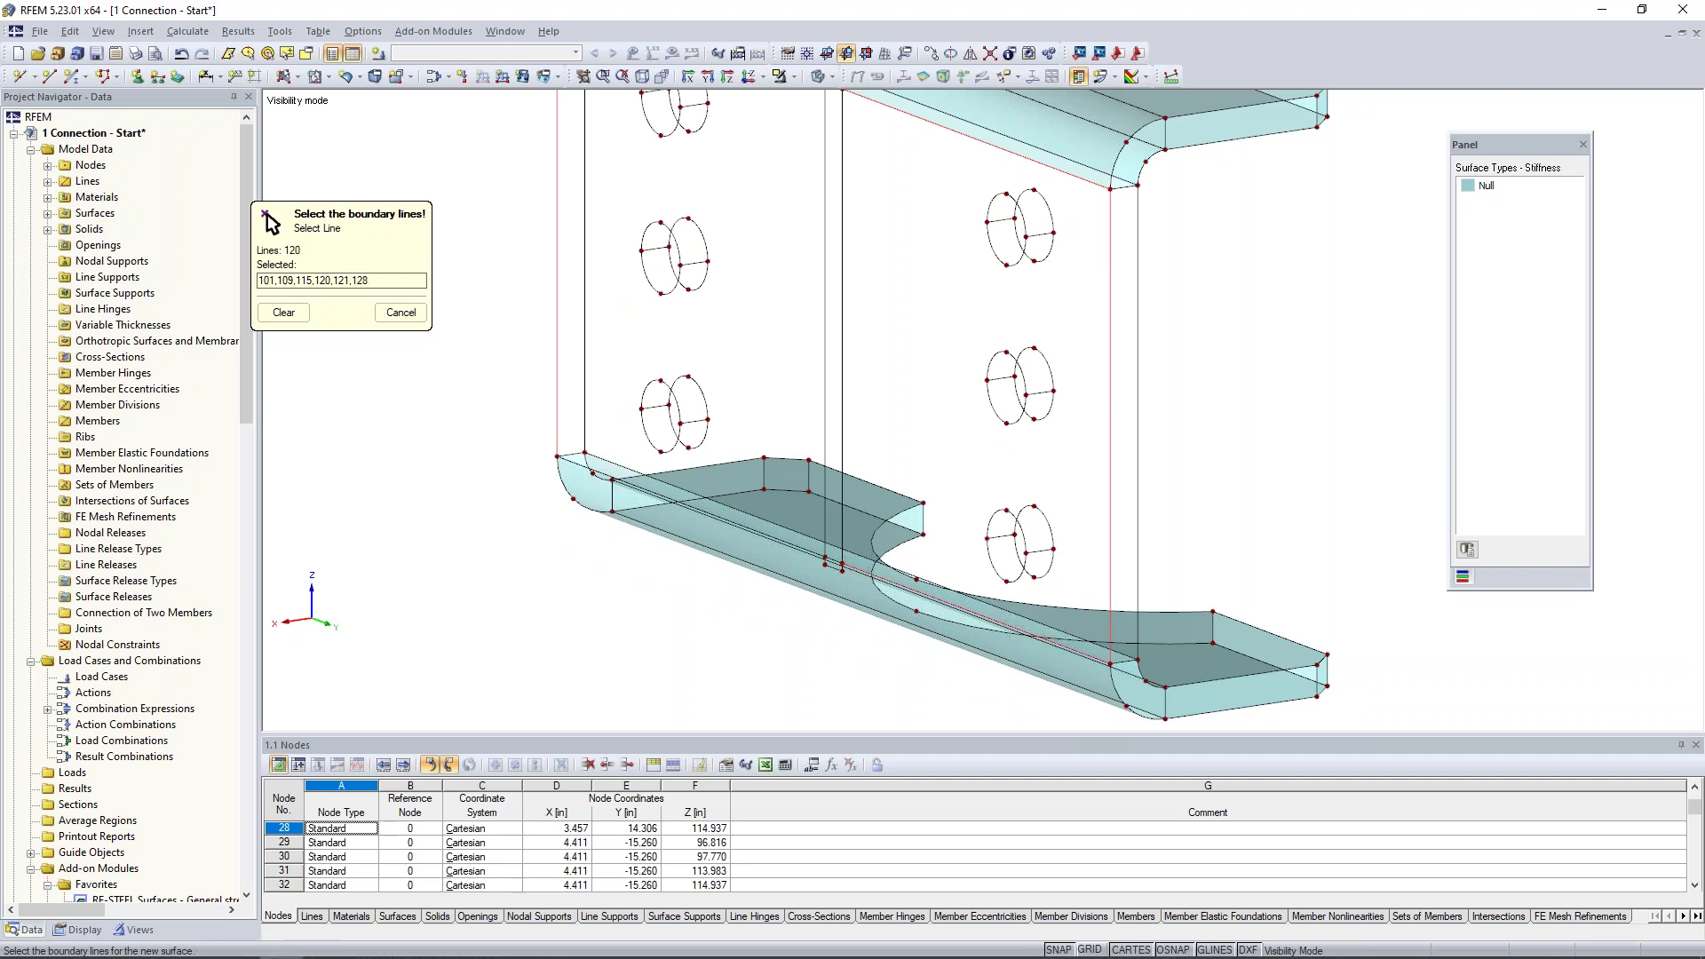
pyautogui.click(834, 560)
pyautogui.click(806, 555)
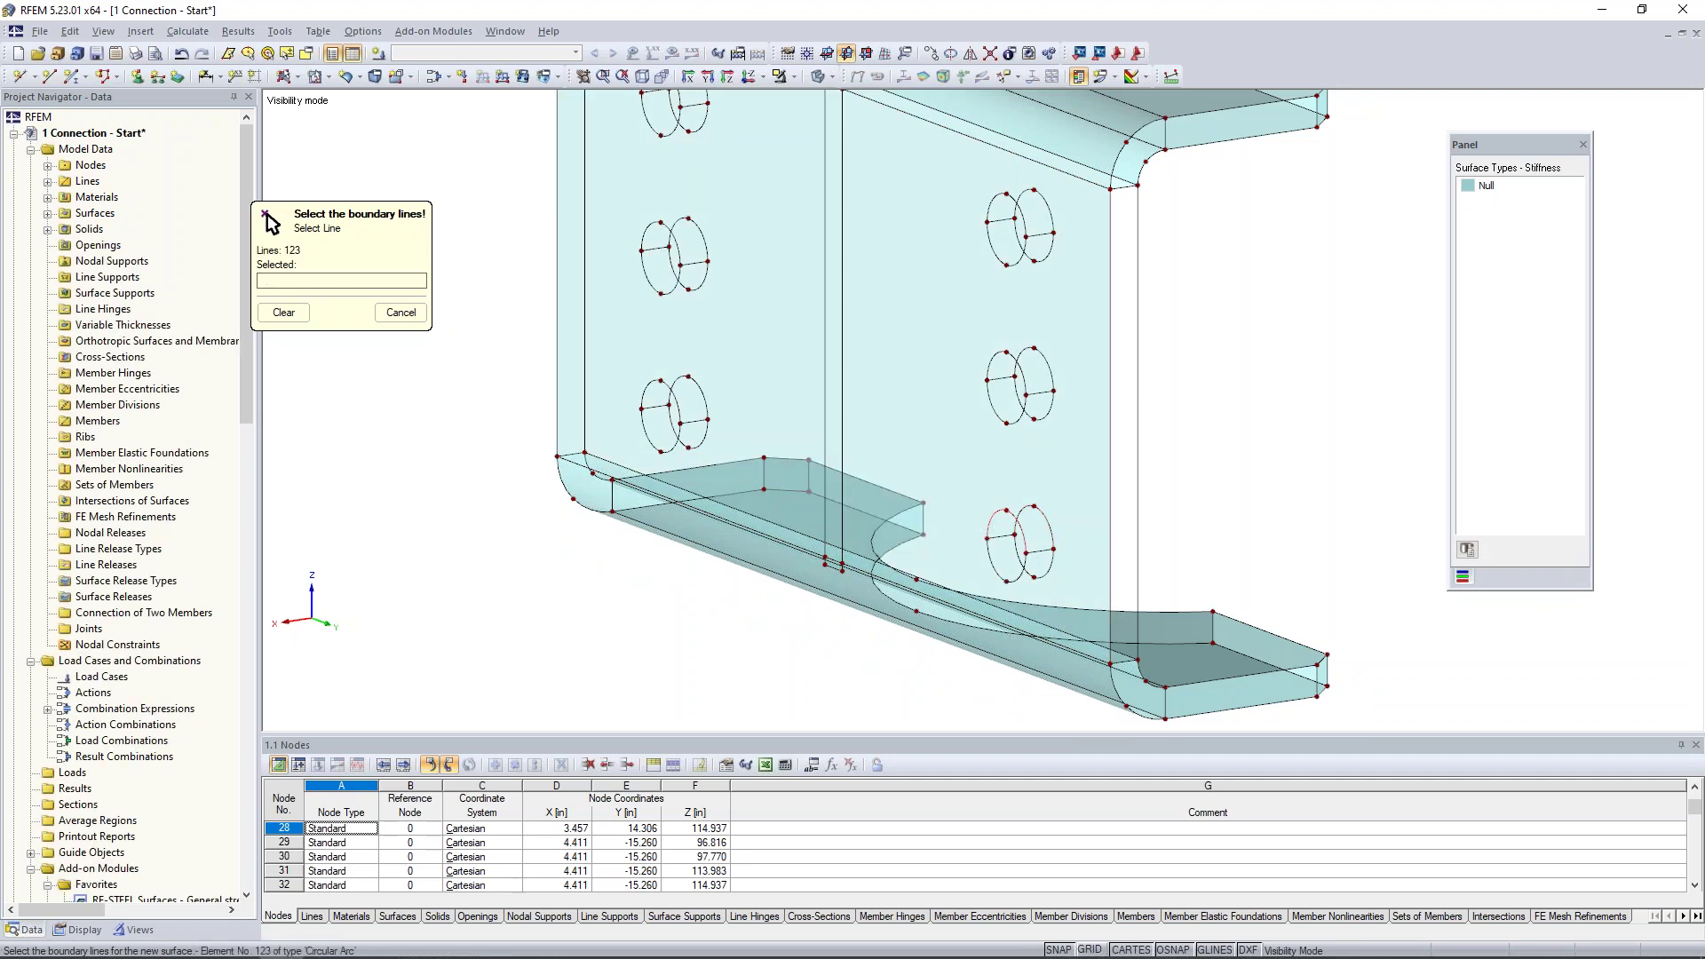
# Create plane Null surfaces on the thickness faces along both vertical ends of the web and end the command
pyautogui.click(1121, 189)
pyautogui.click(1138, 293)
pyautogui.click(889, 567)
pyautogui.click(1120, 659)
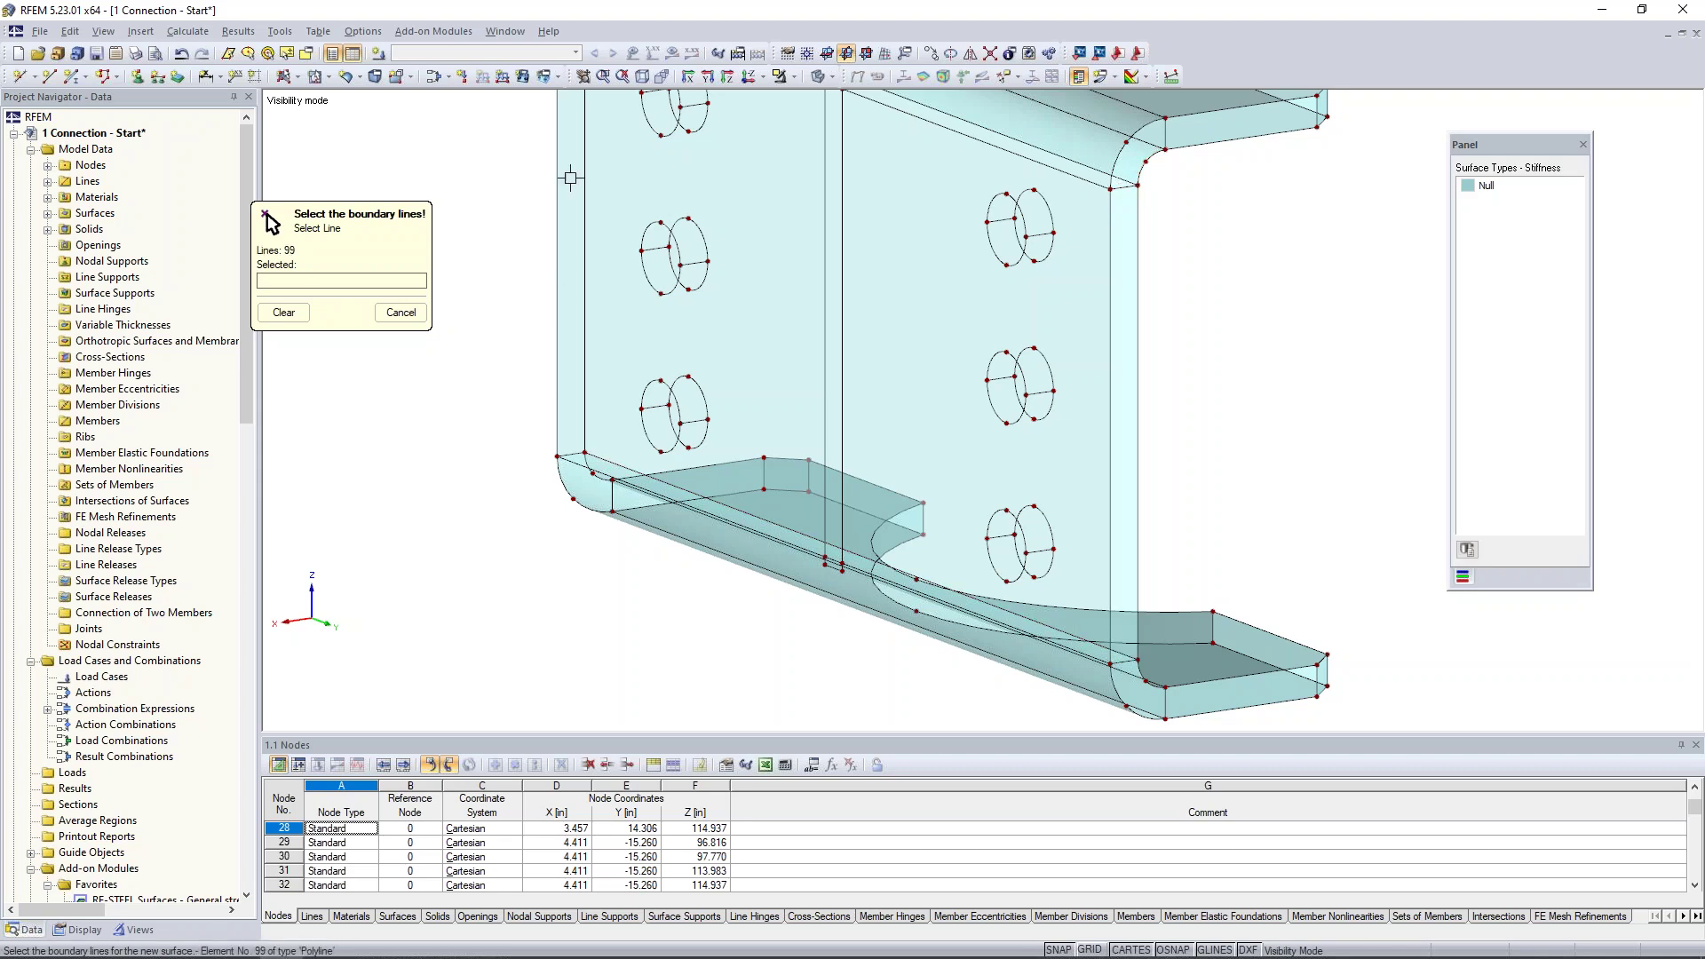
pyautogui.click(571, 455)
pyautogui.click(558, 429)
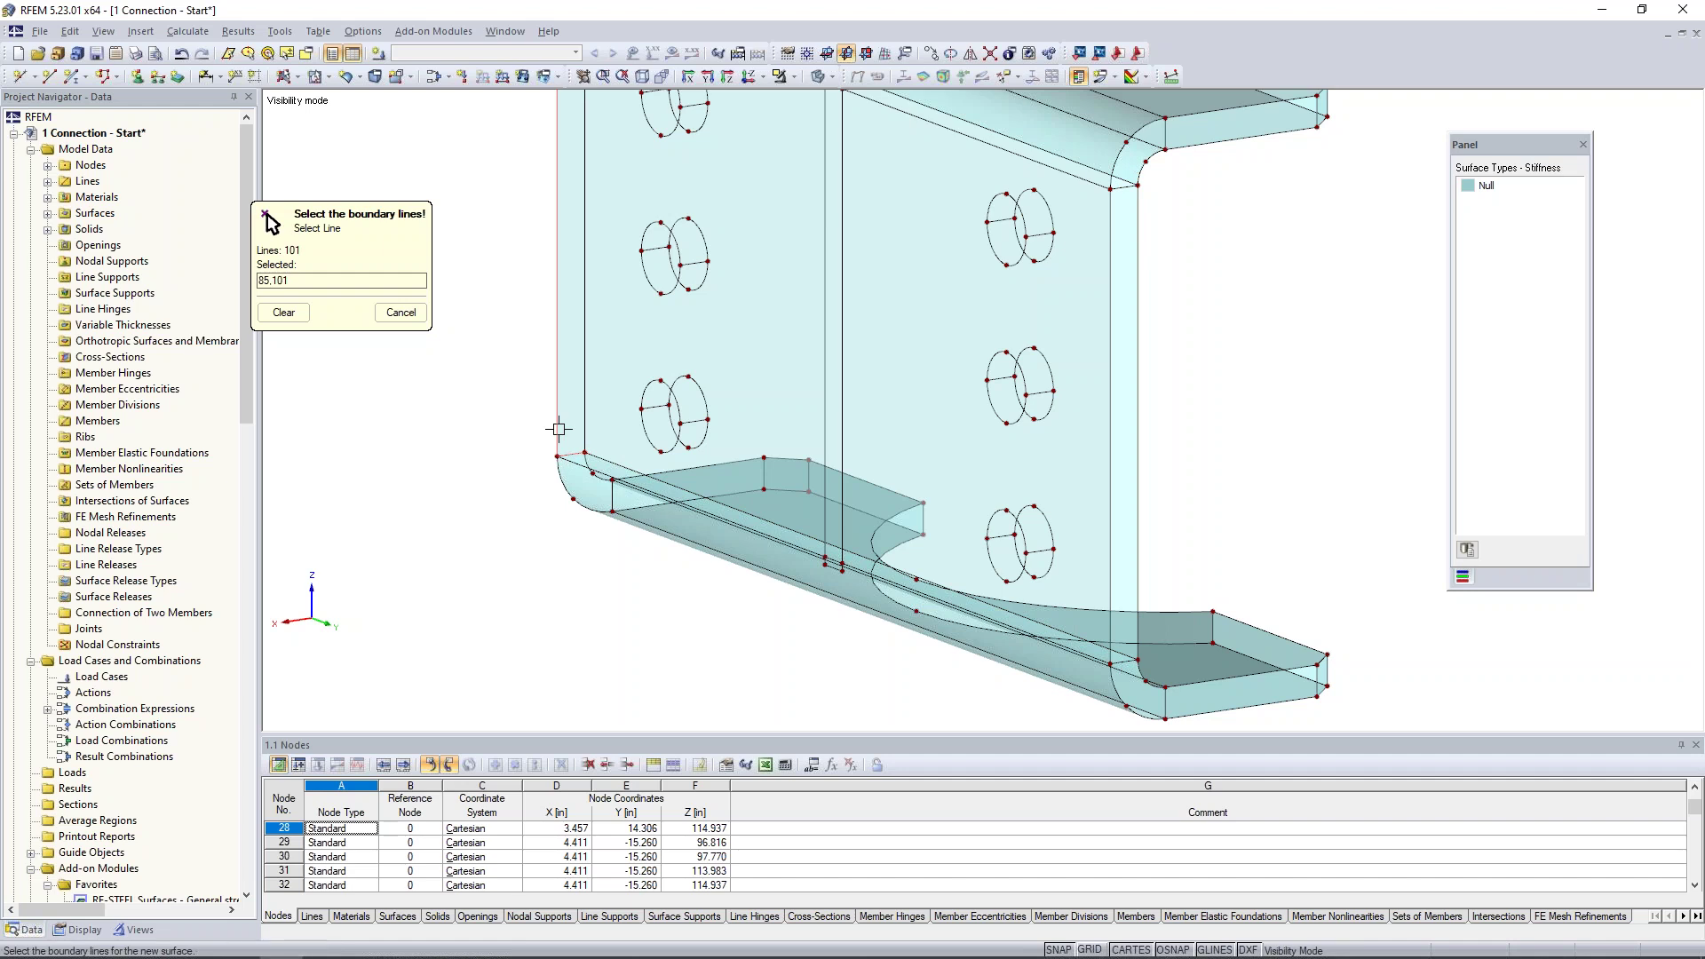
pyautogui.scroll(3, 675, 400)
pyautogui.click(604, 227)
pyautogui.press('Escape')
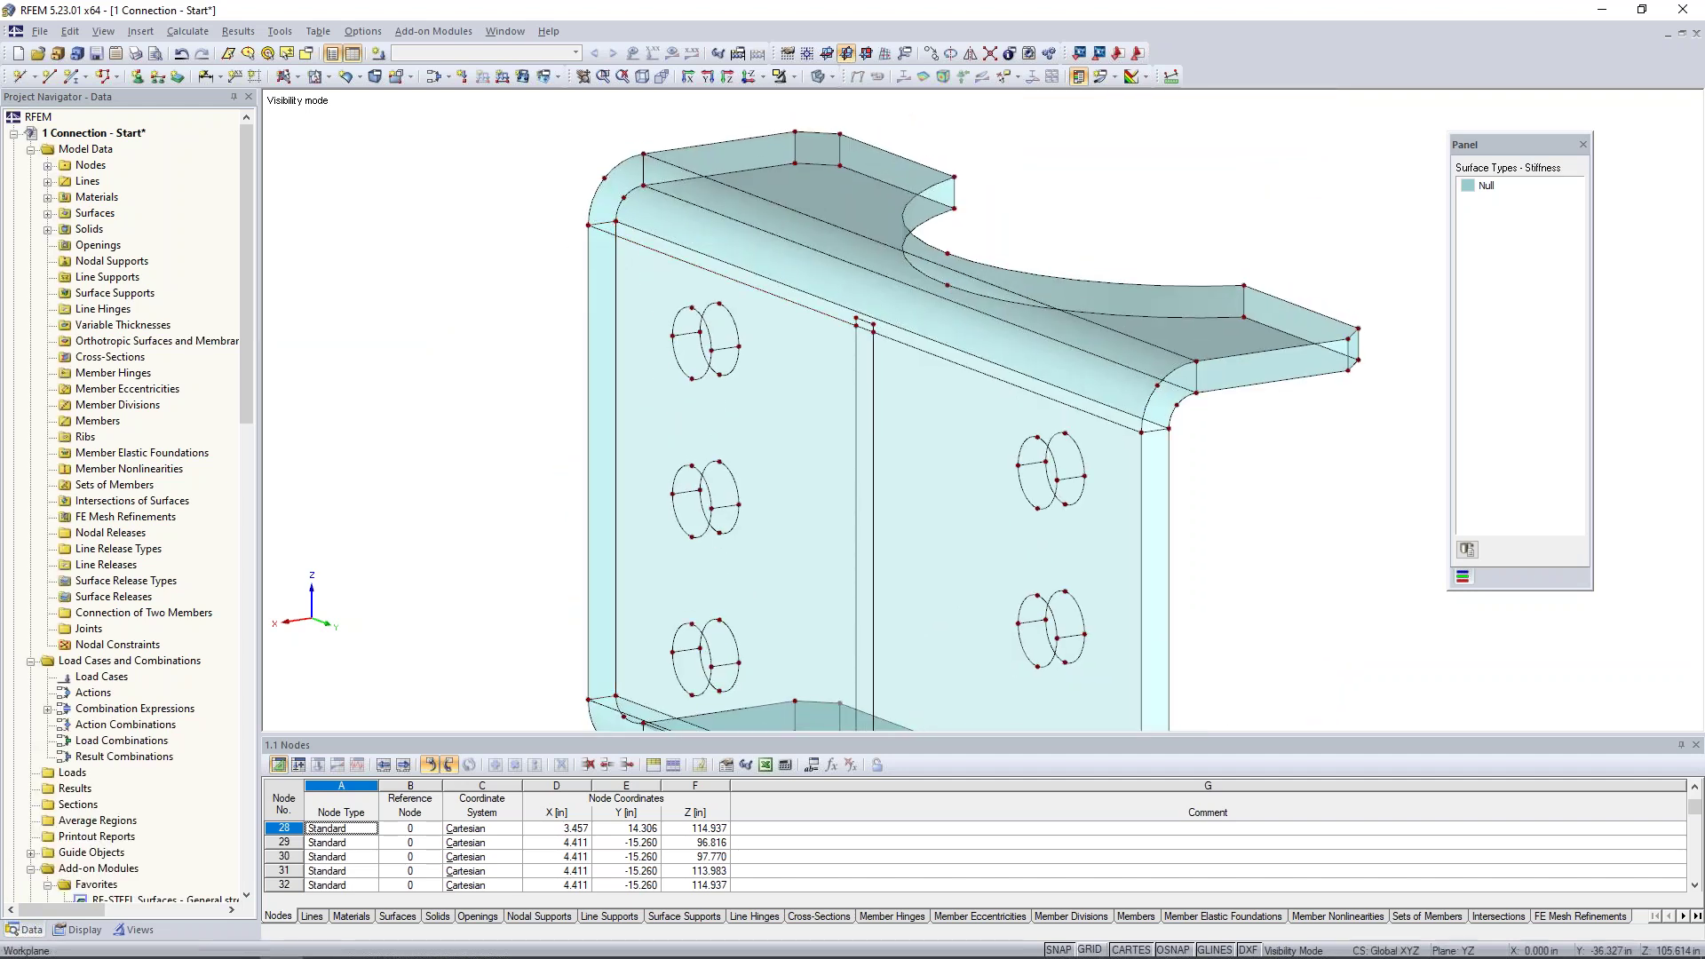
# Create openings from the circular boundary lines of the three bolt holes in one column of the outer web face
pyautogui.click(327, 78)
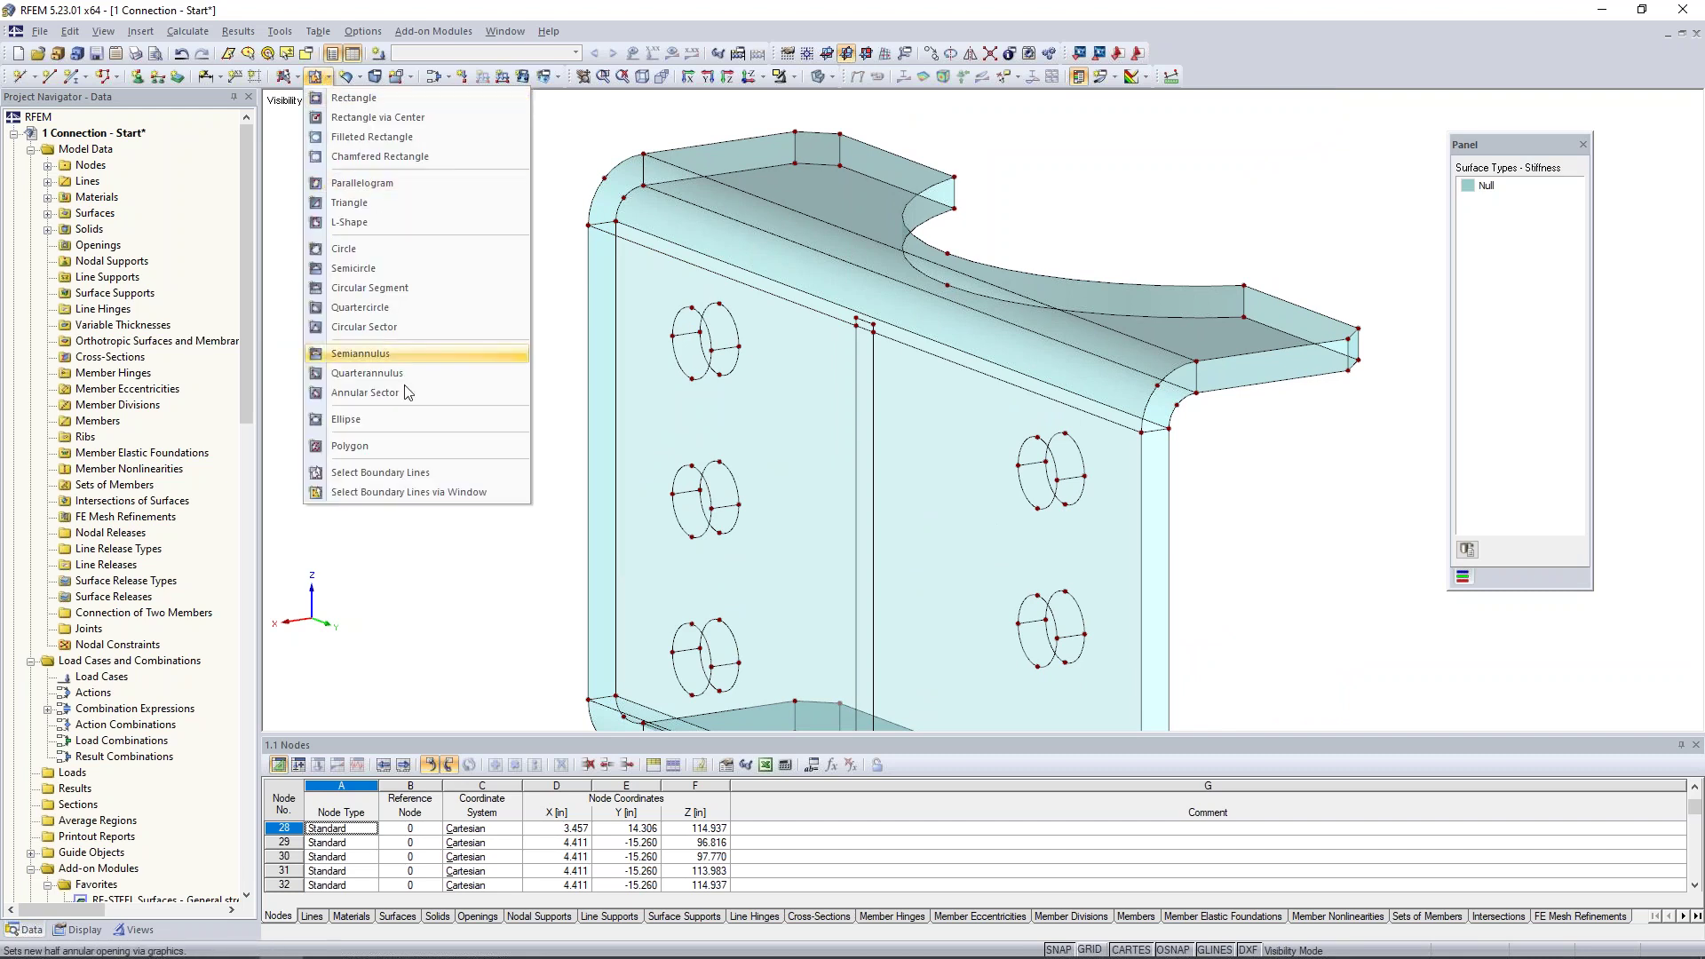
pyautogui.click(413, 474)
pyautogui.click(588, 388)
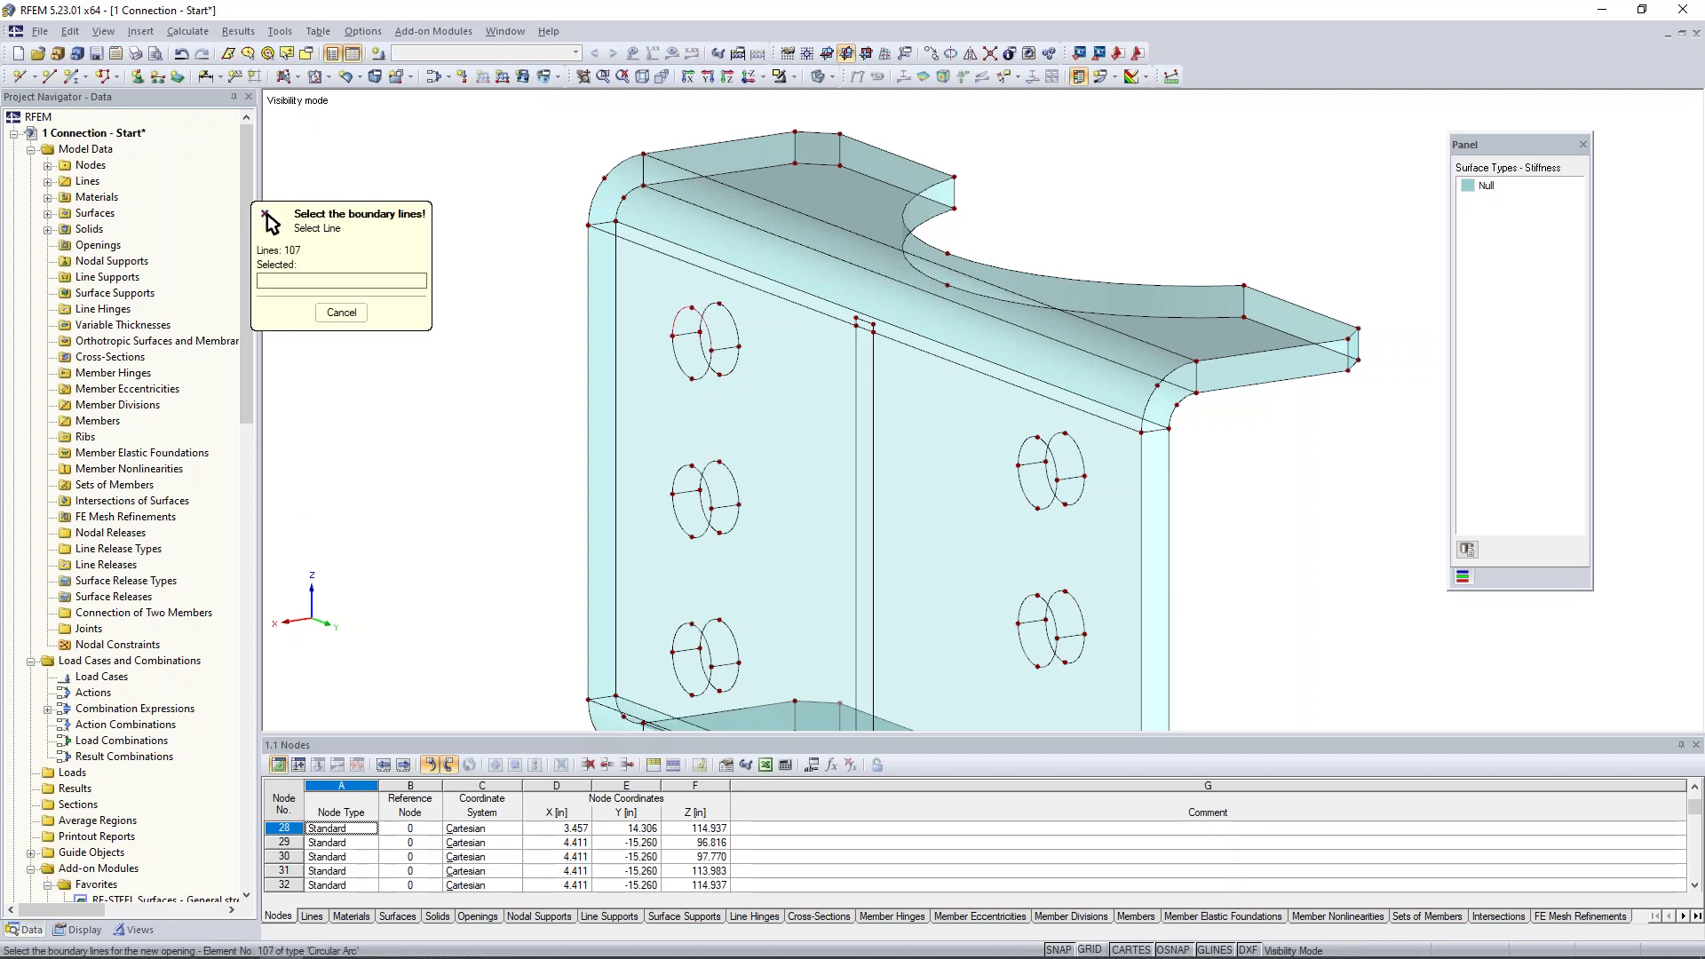
pyautogui.click(676, 487)
pyautogui.moveTo(831, 601); pyautogui.dragTo(845, 395, button='middle')
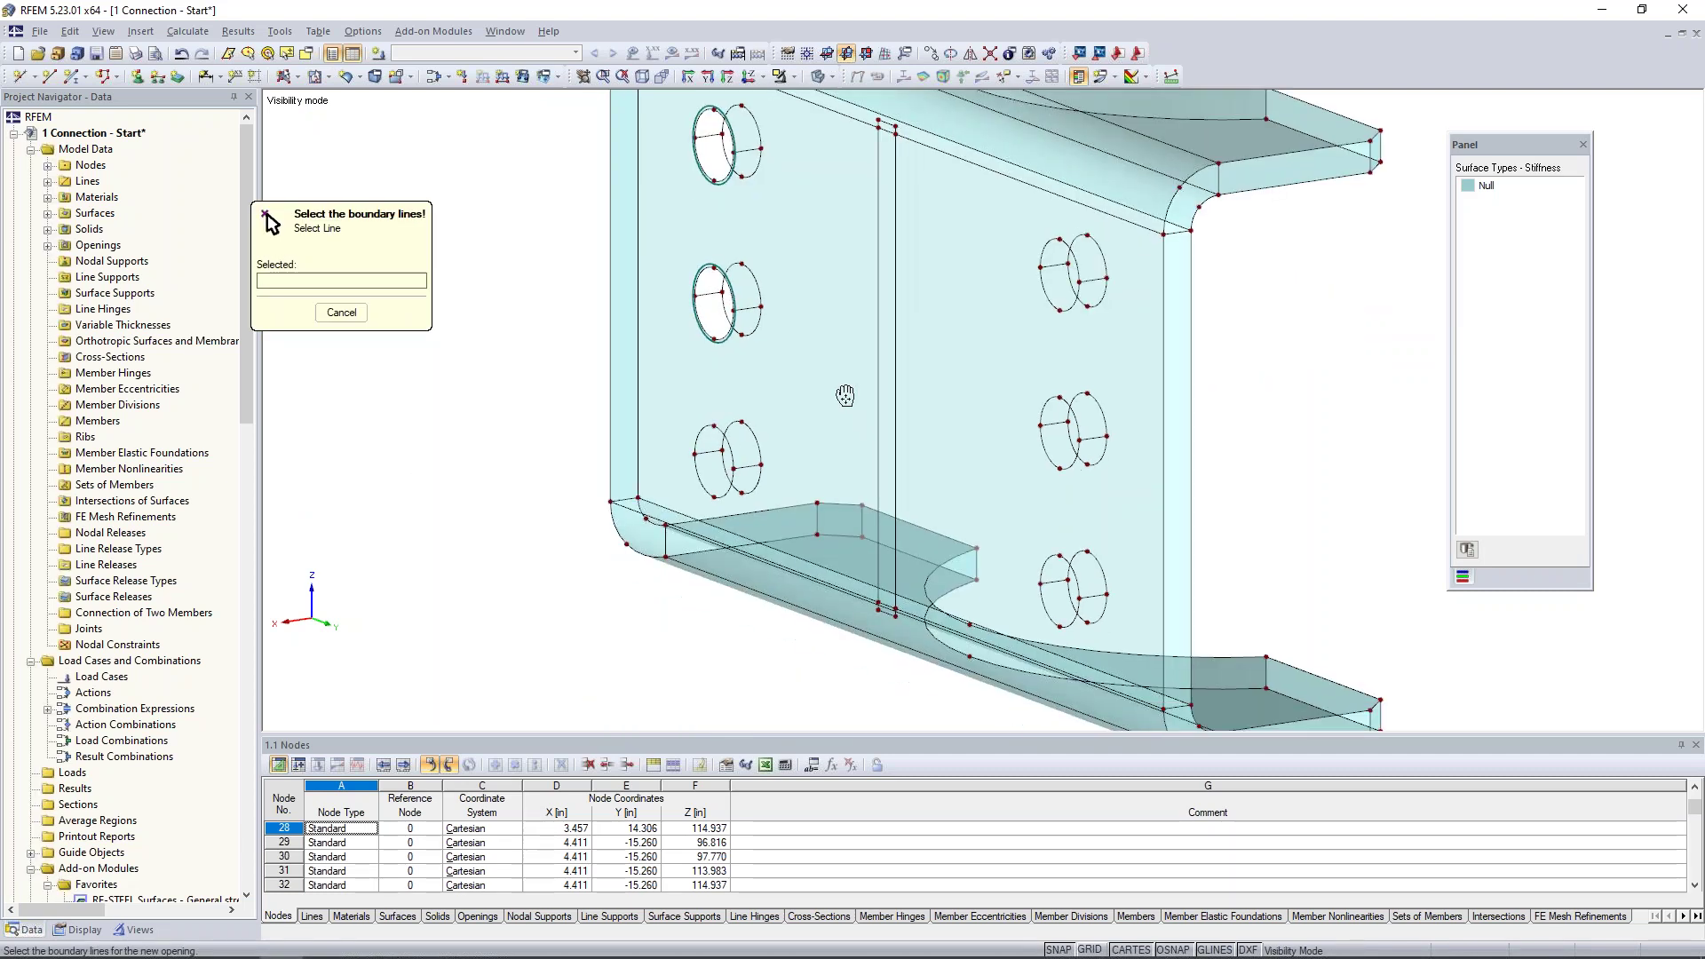
pyautogui.scroll(-1, 844, 395)
pyautogui.click(736, 419)
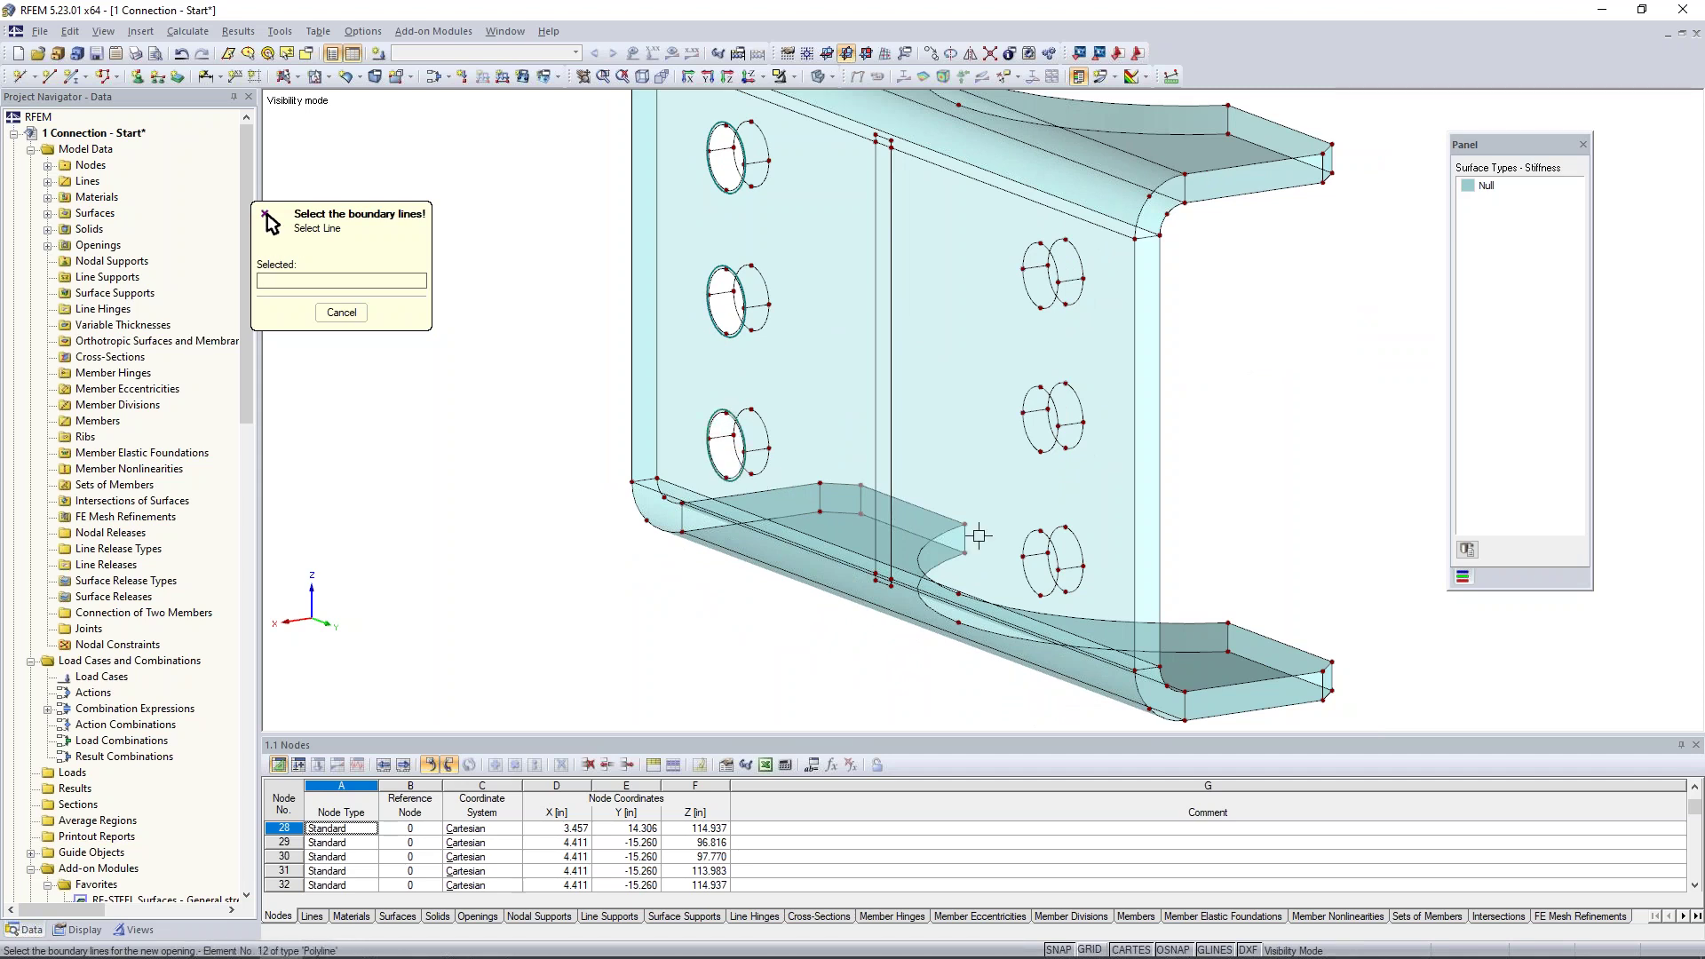
# Create openings from the boundary lines of the three bolt holes in the web's other column and end the opening command
pyautogui.click(1051, 542)
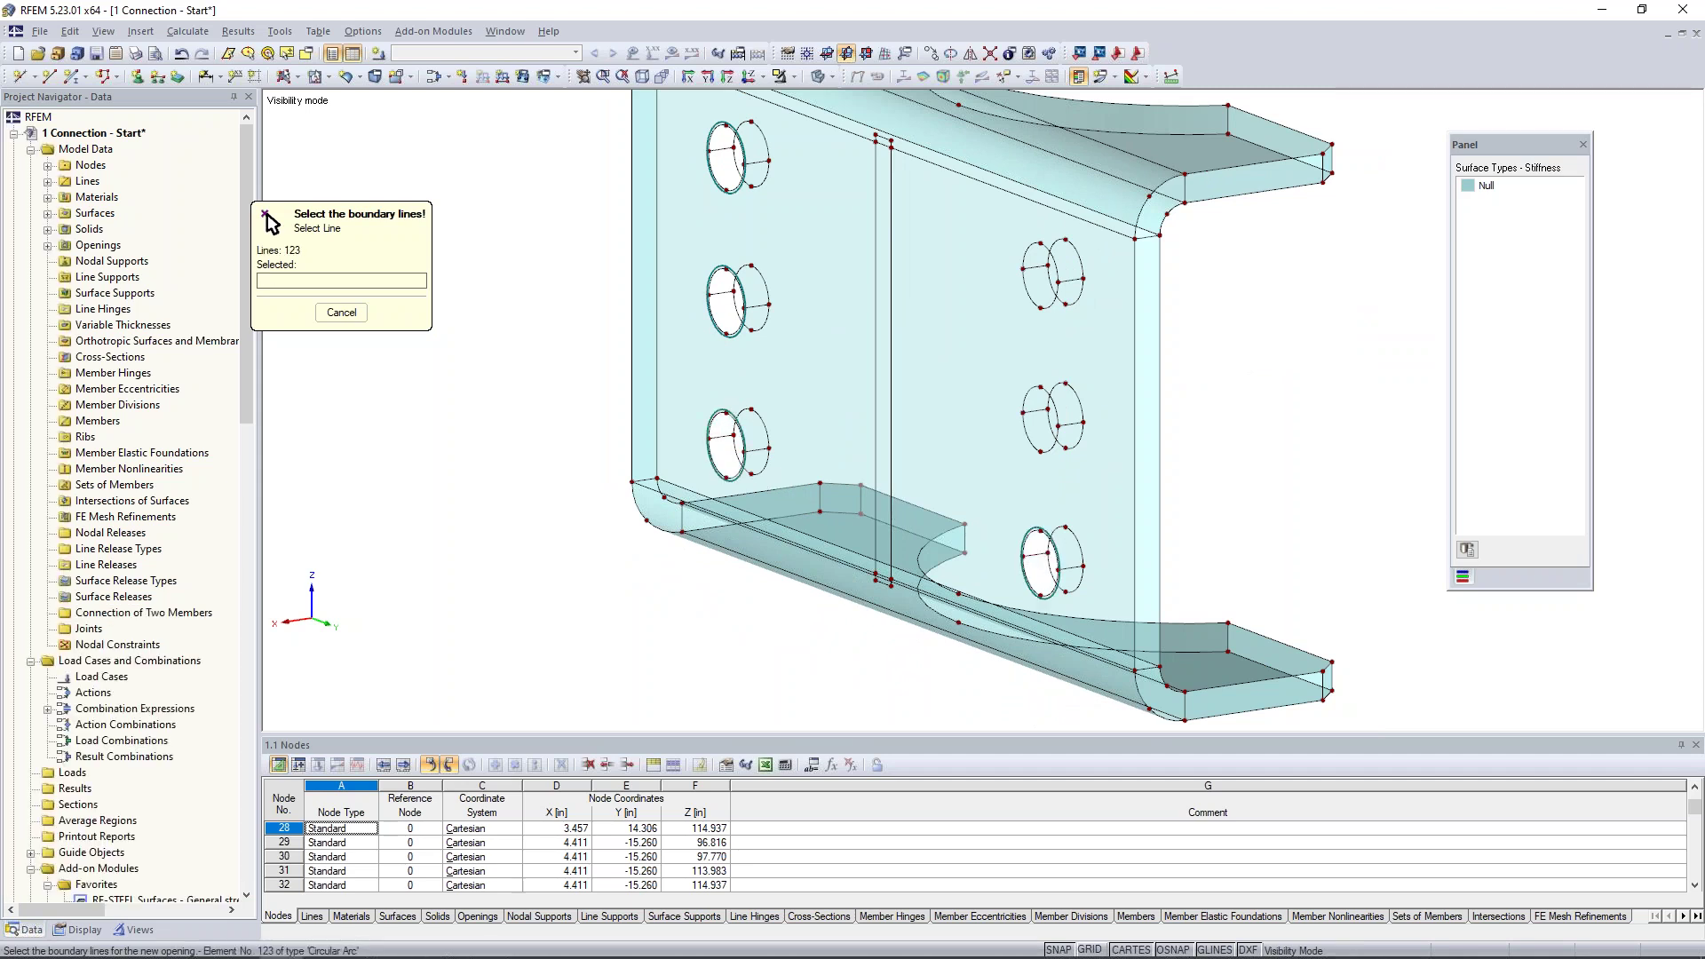
pyautogui.click(1050, 447)
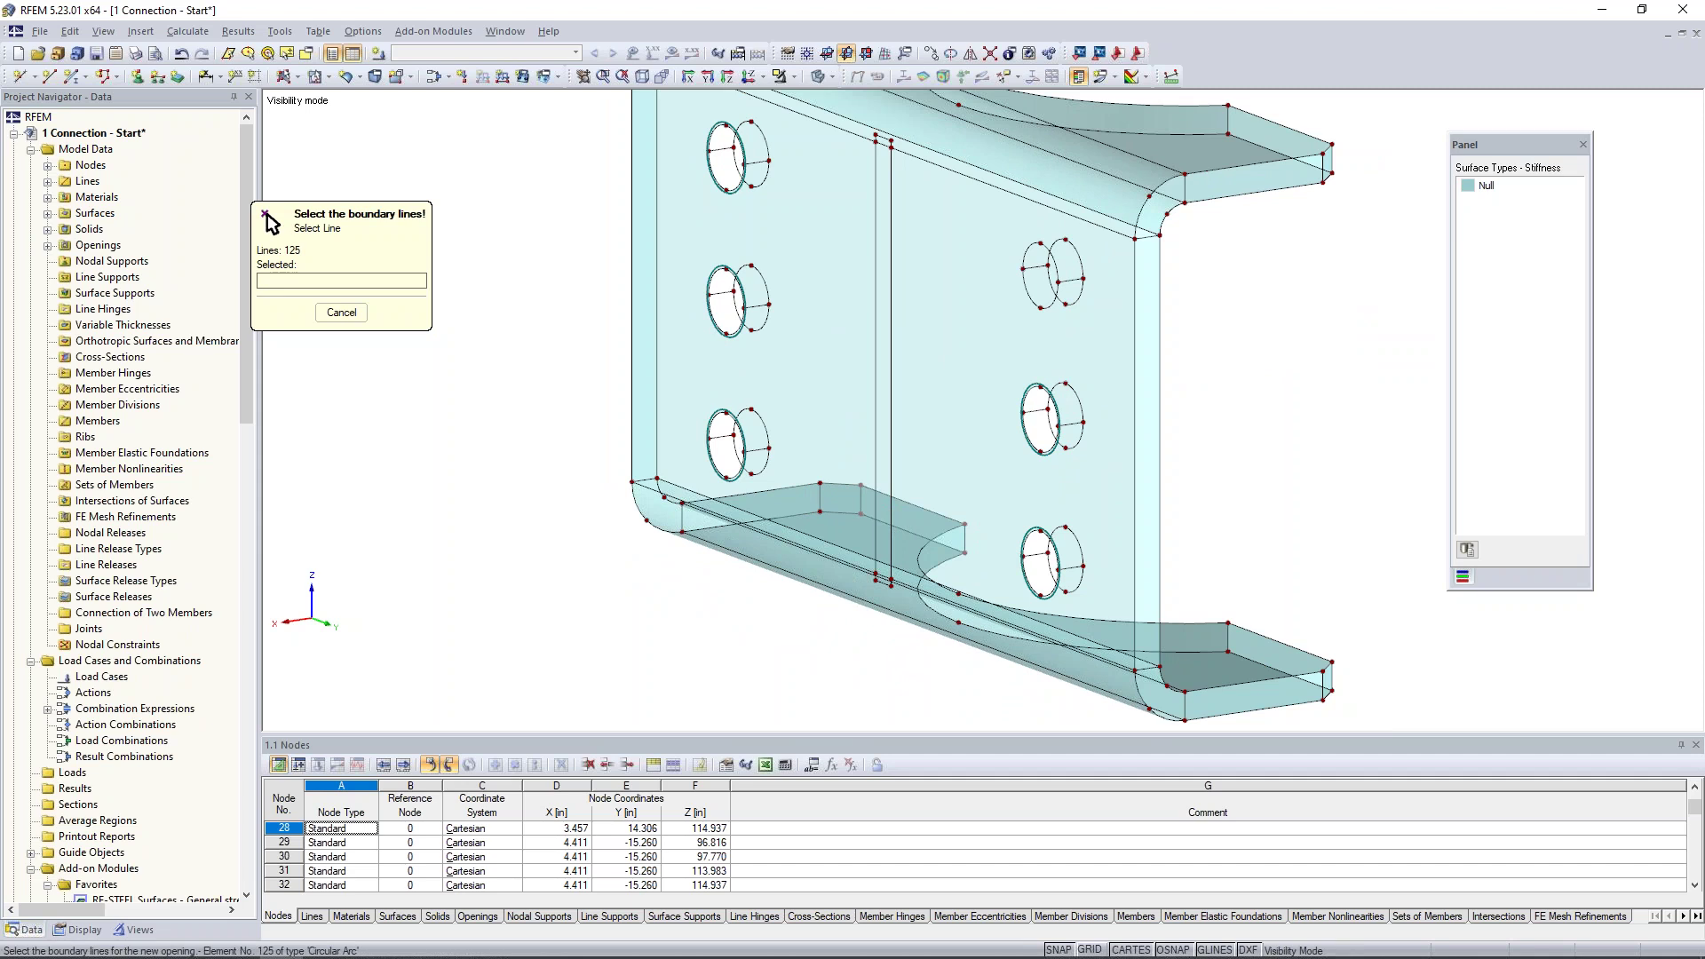
pyautogui.click(1053, 304)
pyautogui.click(1031, 252)
pyautogui.rightClick(1314, 348)
# Copy the web surface with its openings through the plate thickness onto the opposite web face, using the bolt-hole nodes as reference
pyautogui.moveTo(782, 459)
pyautogui.keyDown('ctrl'); pyautogui.mouseDown(button='middle')
pyautogui.moveTo(883, 443)
pyautogui.moveTo(798, 461)
pyautogui.mouseUp(button='middle'); pyautogui.keyUp('ctrl')
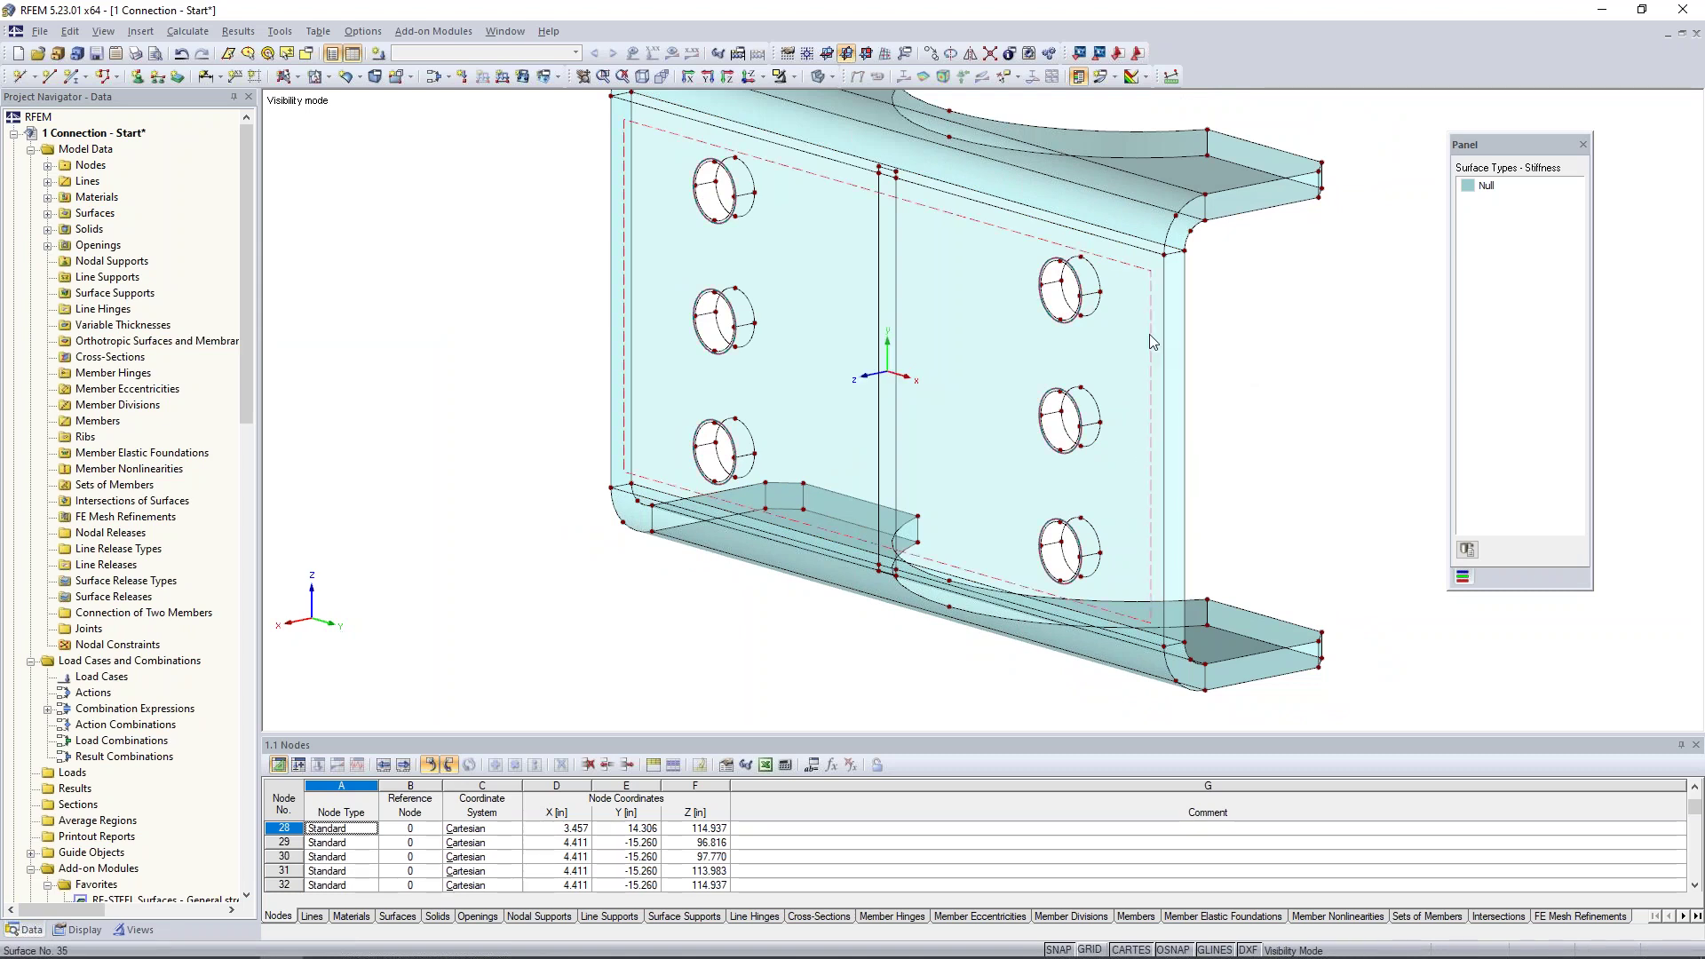
pyautogui.click(1148, 342)
pyautogui.moveTo(1257, 309); pyautogui.dragTo(1222, 319, button='middle')
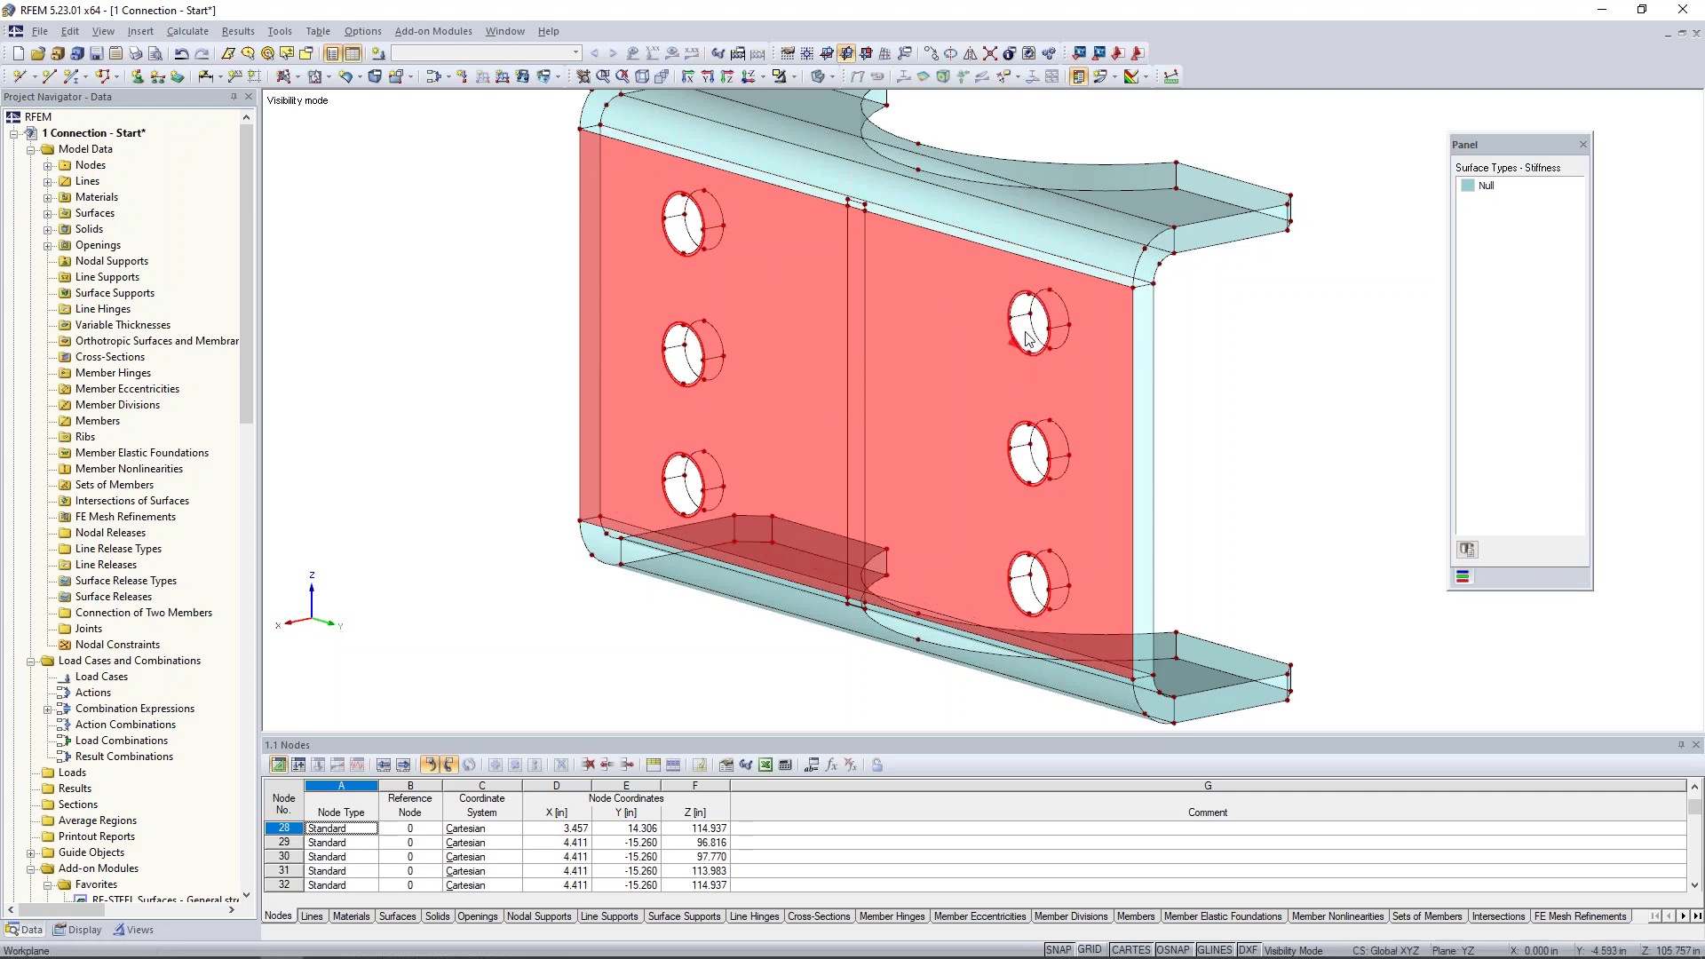
pyautogui.scroll(2, 1028, 340)
pyautogui.scroll(1, 1028, 340)
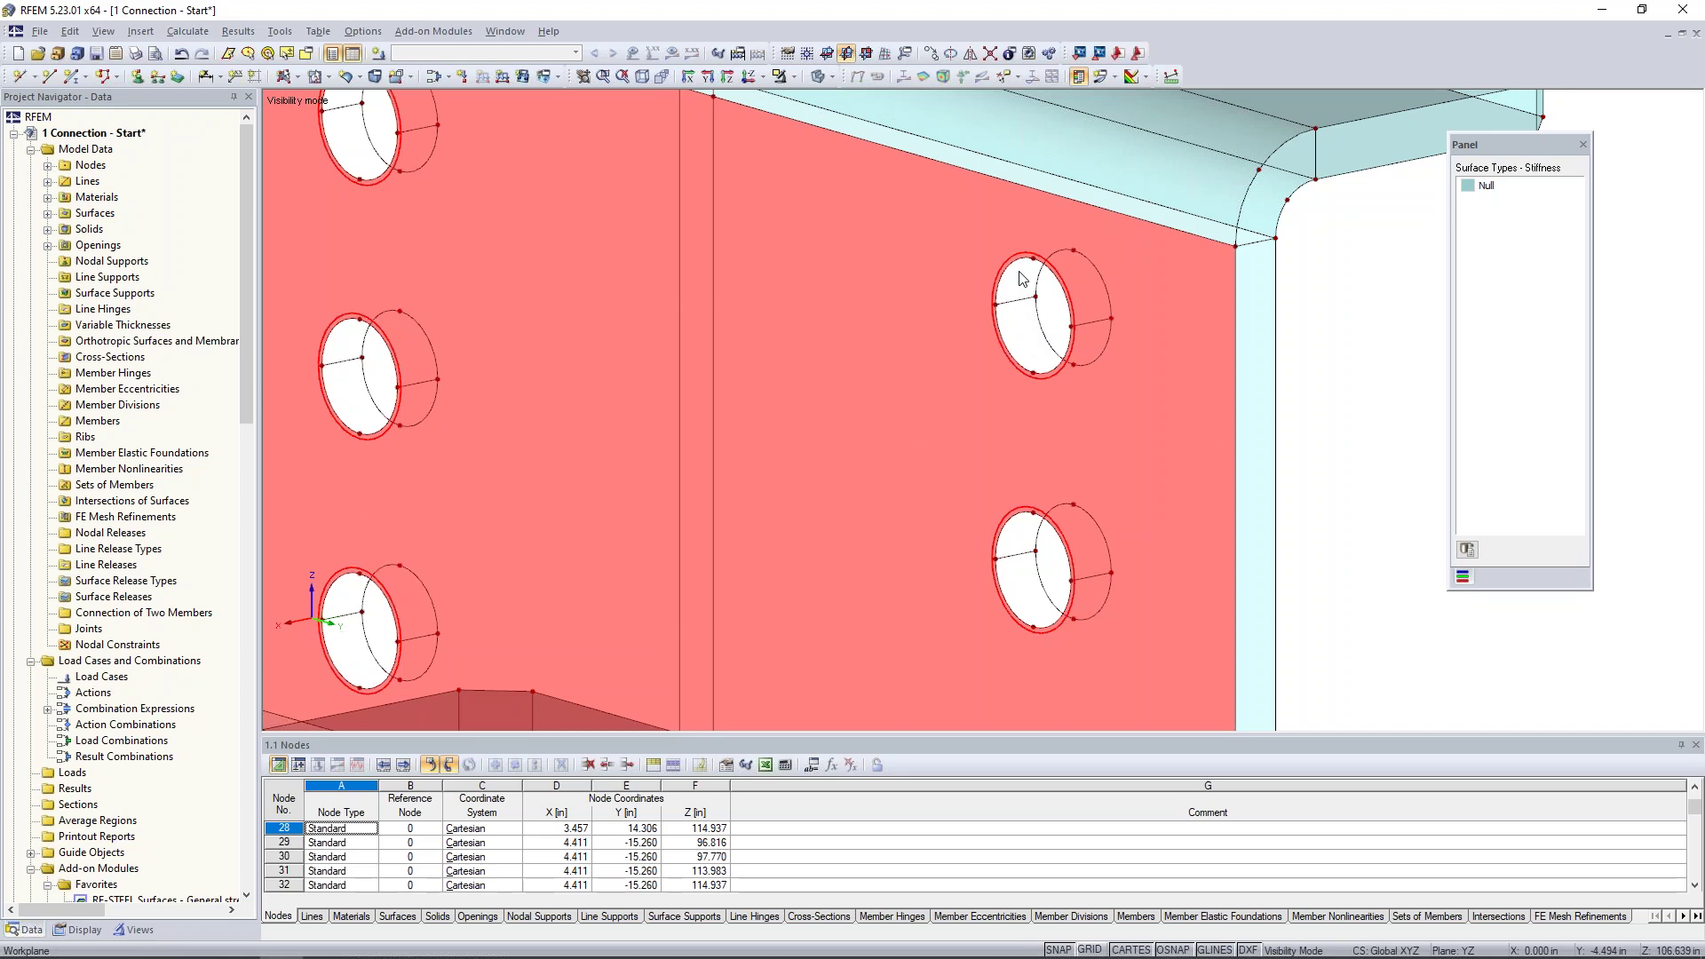
pyautogui.keyDown('ctrl'); pyautogui.moveTo(1033, 259); pyautogui.dragTo(1079, 256); pyautogui.keyUp('ctrl')
pyautogui.click(1330, 430)
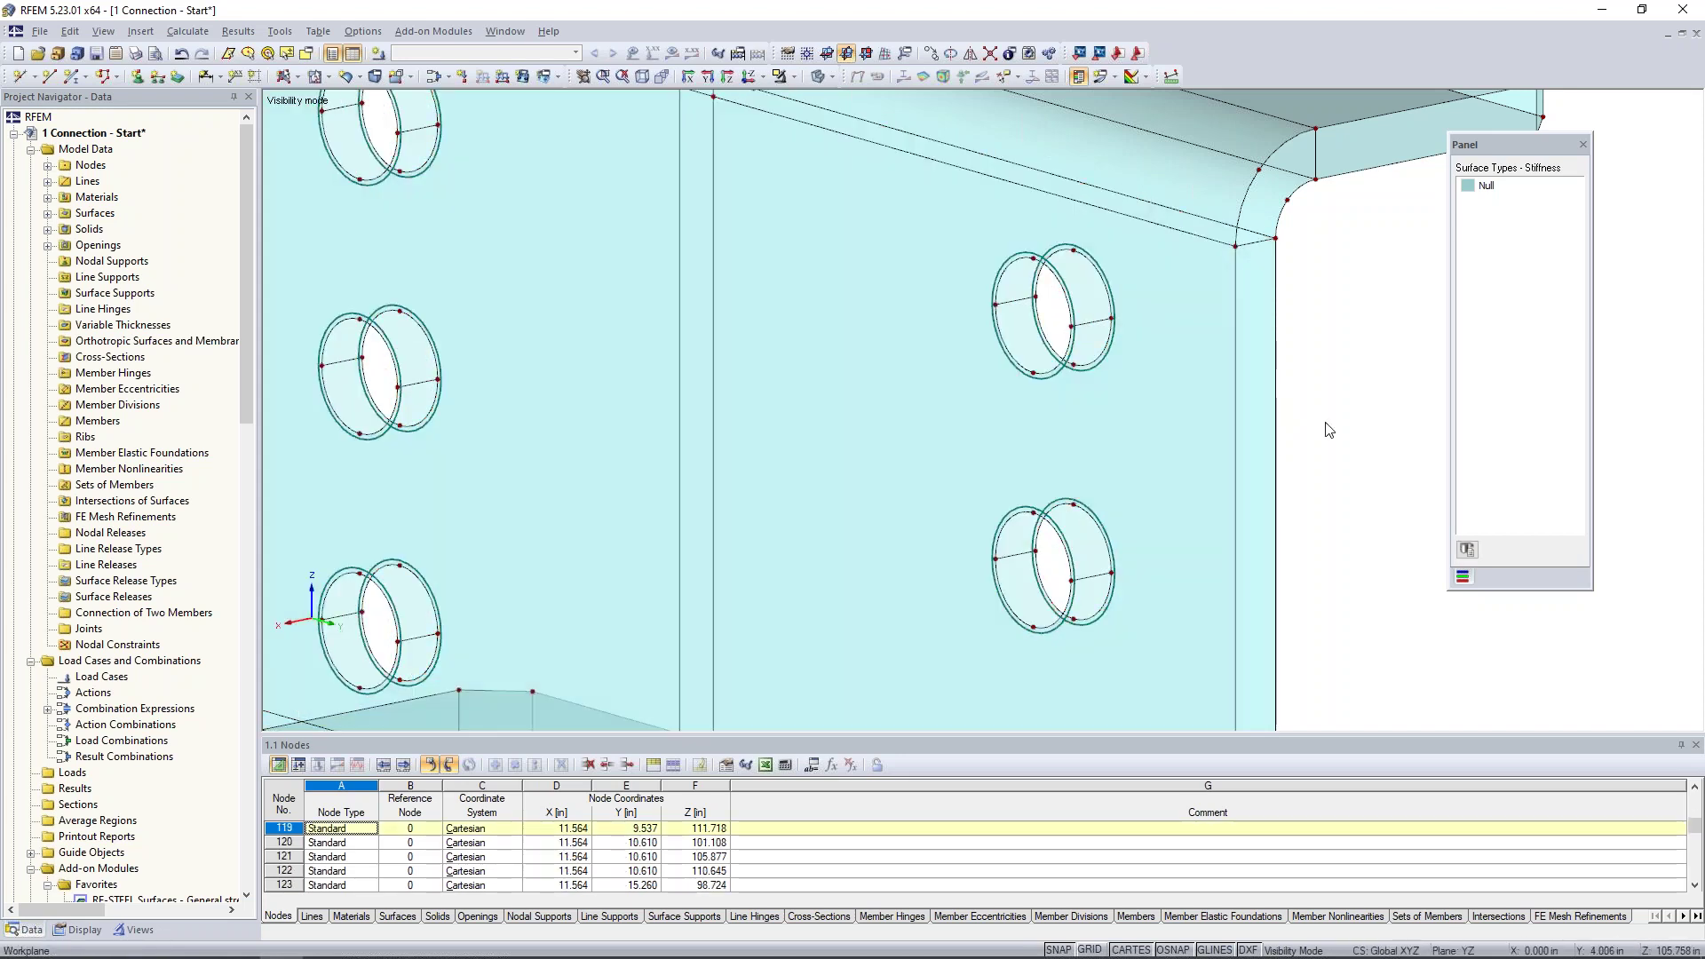
# Start a new solid of type Material and assign Steel A36 (ANSI/AISC 360-16:2016) from the material library
pyautogui.scroll(-5, 1330, 430)
pyautogui.keyDown('ctrl'); pyautogui.moveTo(1311, 449); pyautogui.dragTo(1034, 399, button='middle'); pyautogui.keyUp('ctrl')
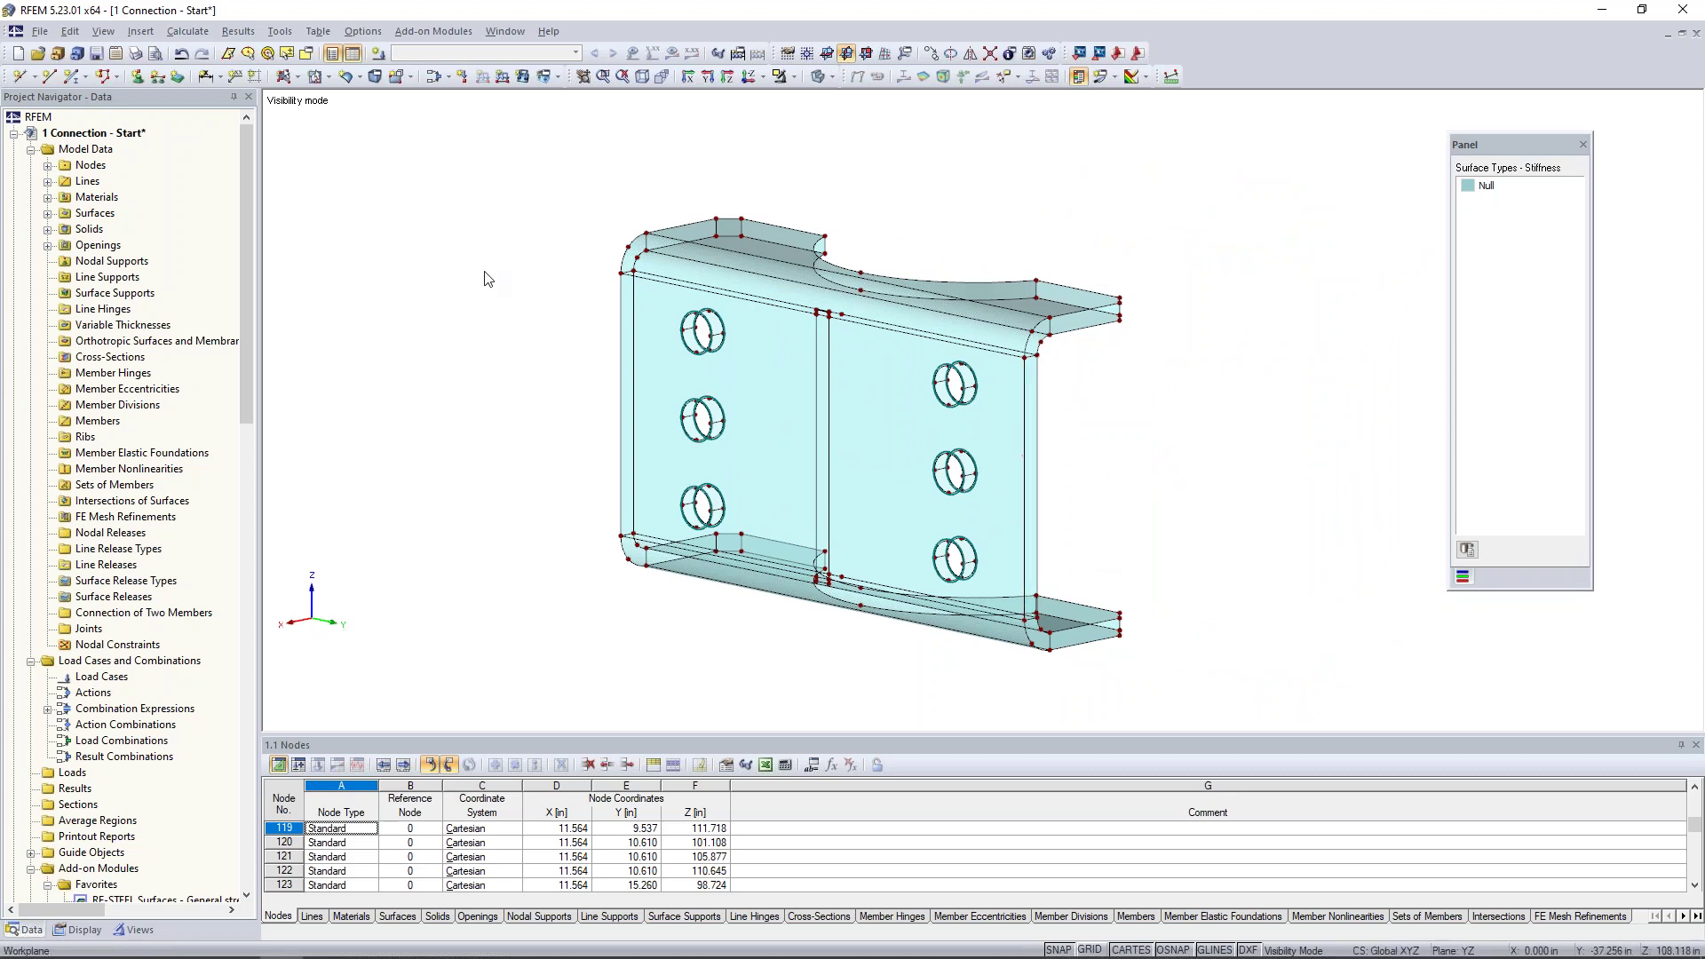
pyautogui.click(375, 77)
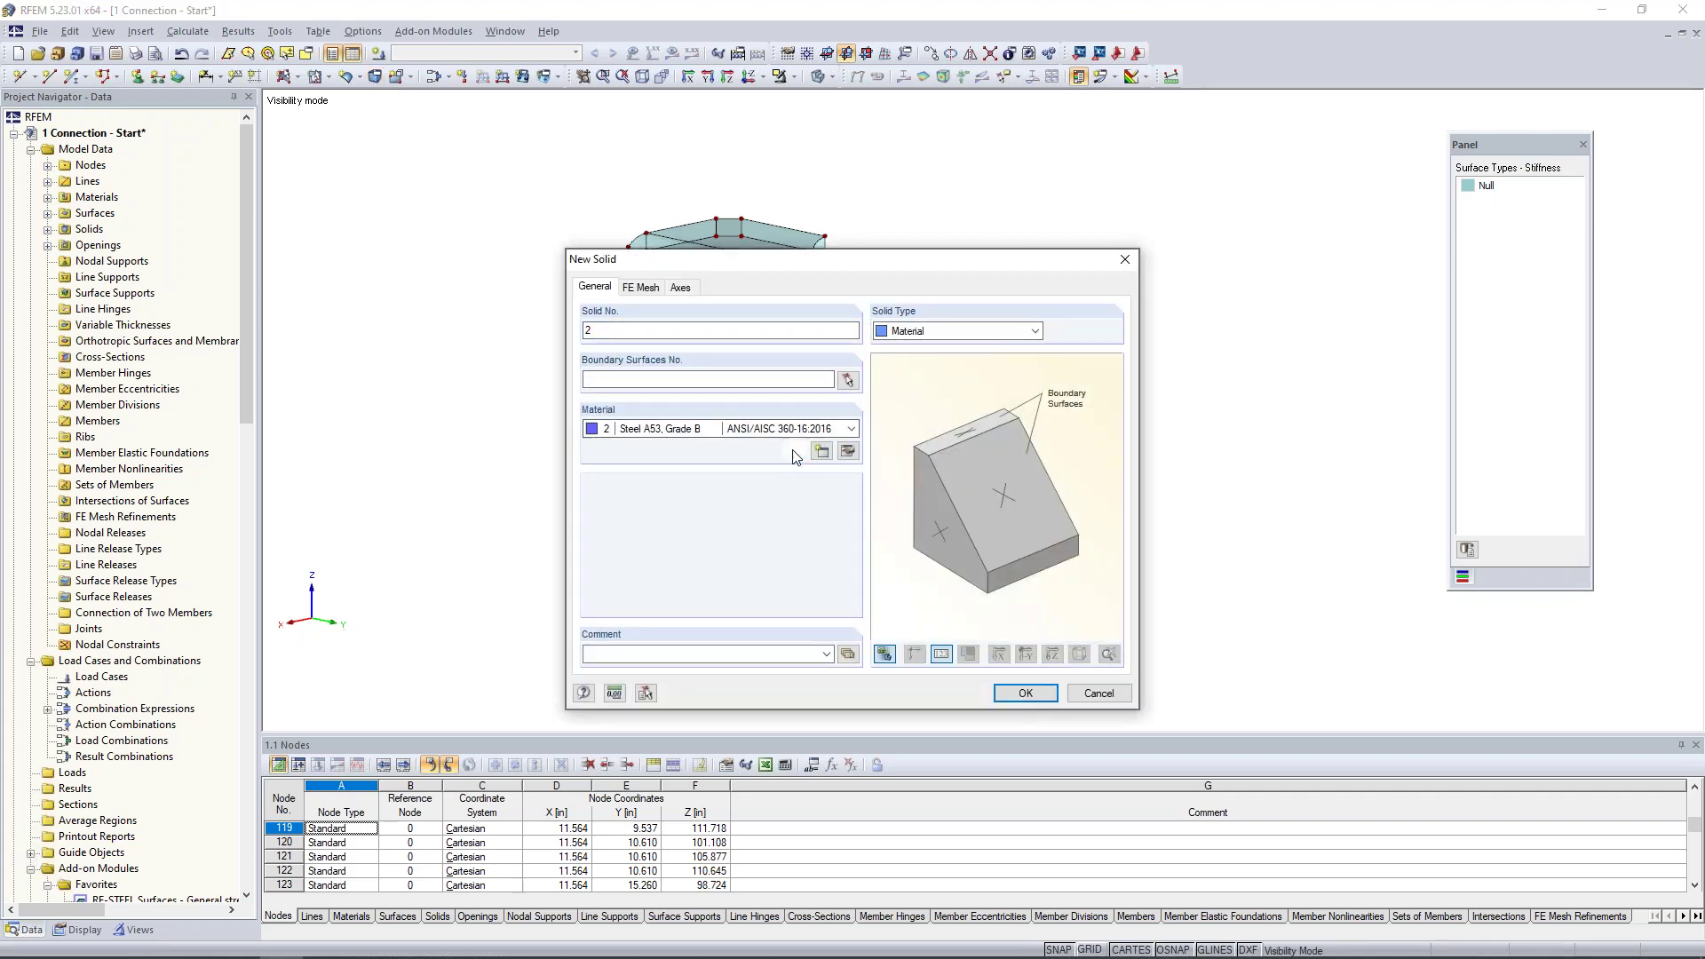
pyautogui.click(795, 452)
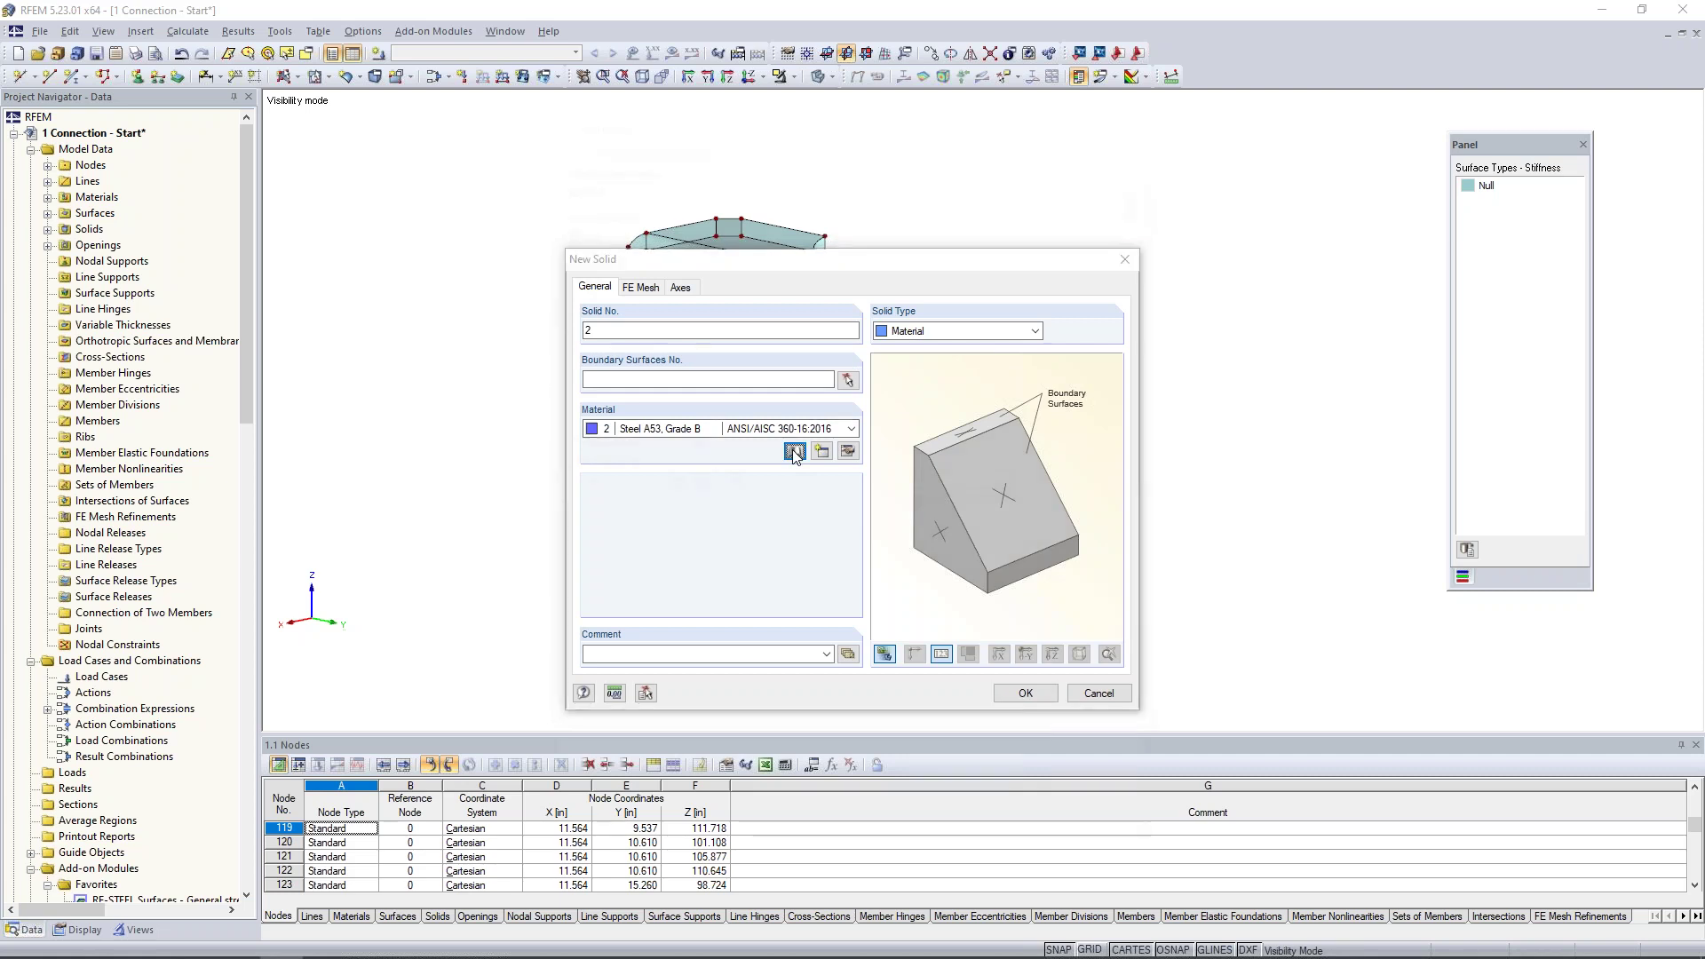
pyautogui.scroll(2, 797, 363)
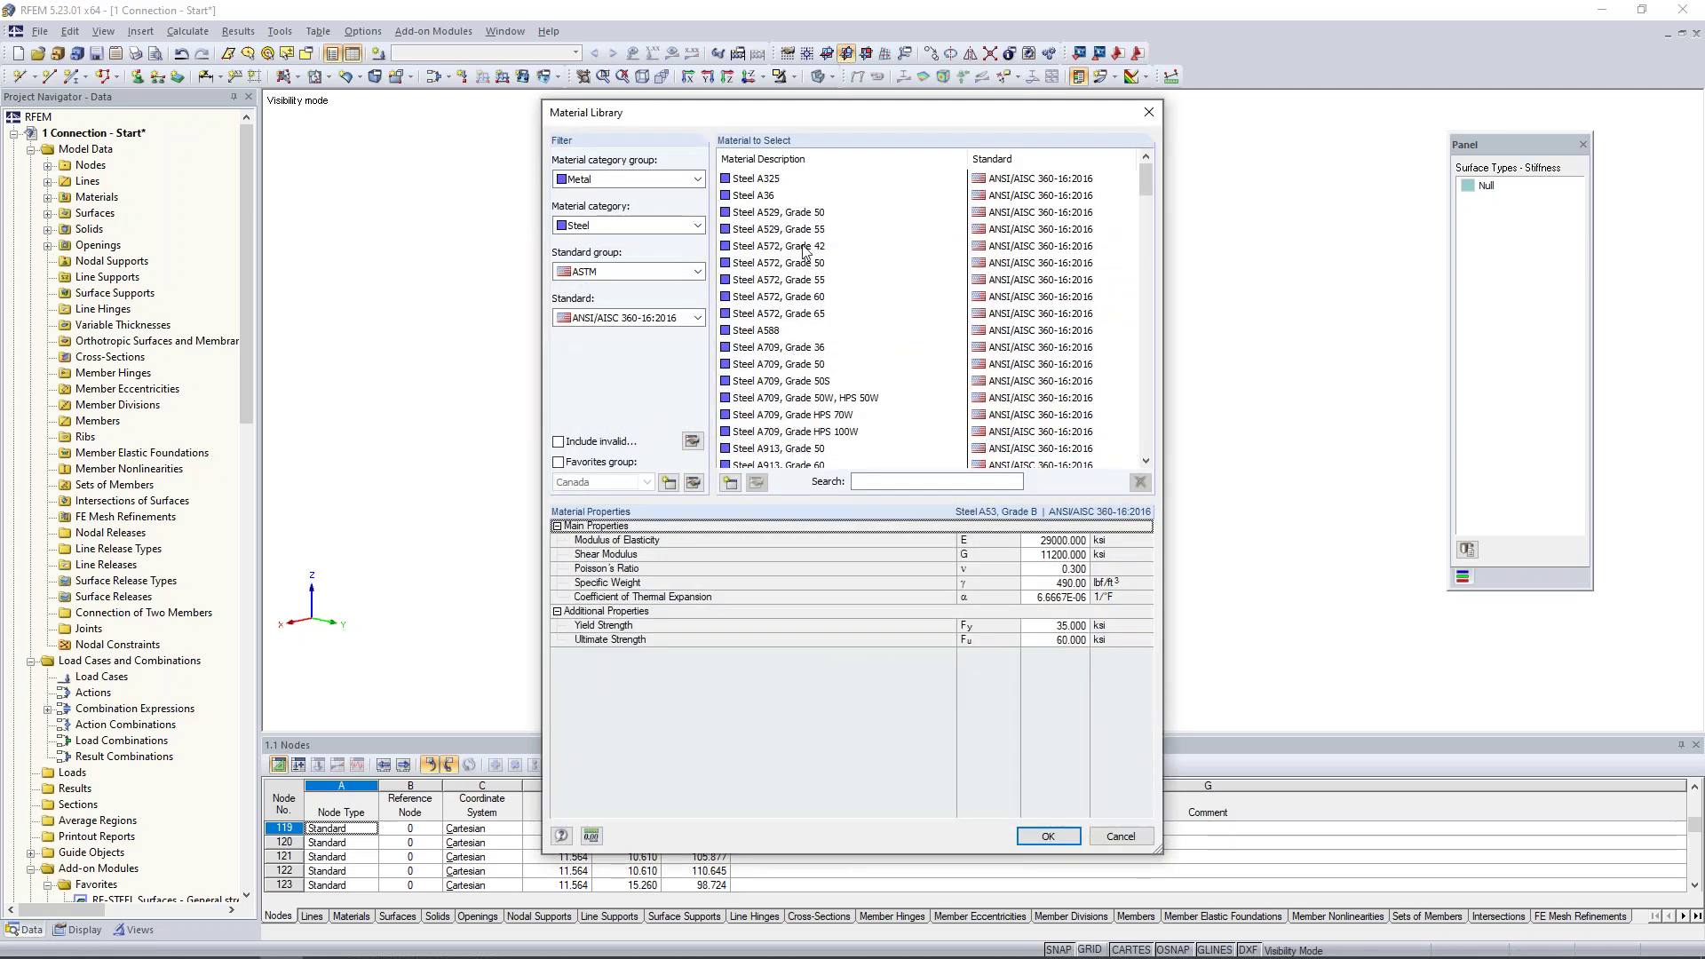
pyautogui.click(763, 196)
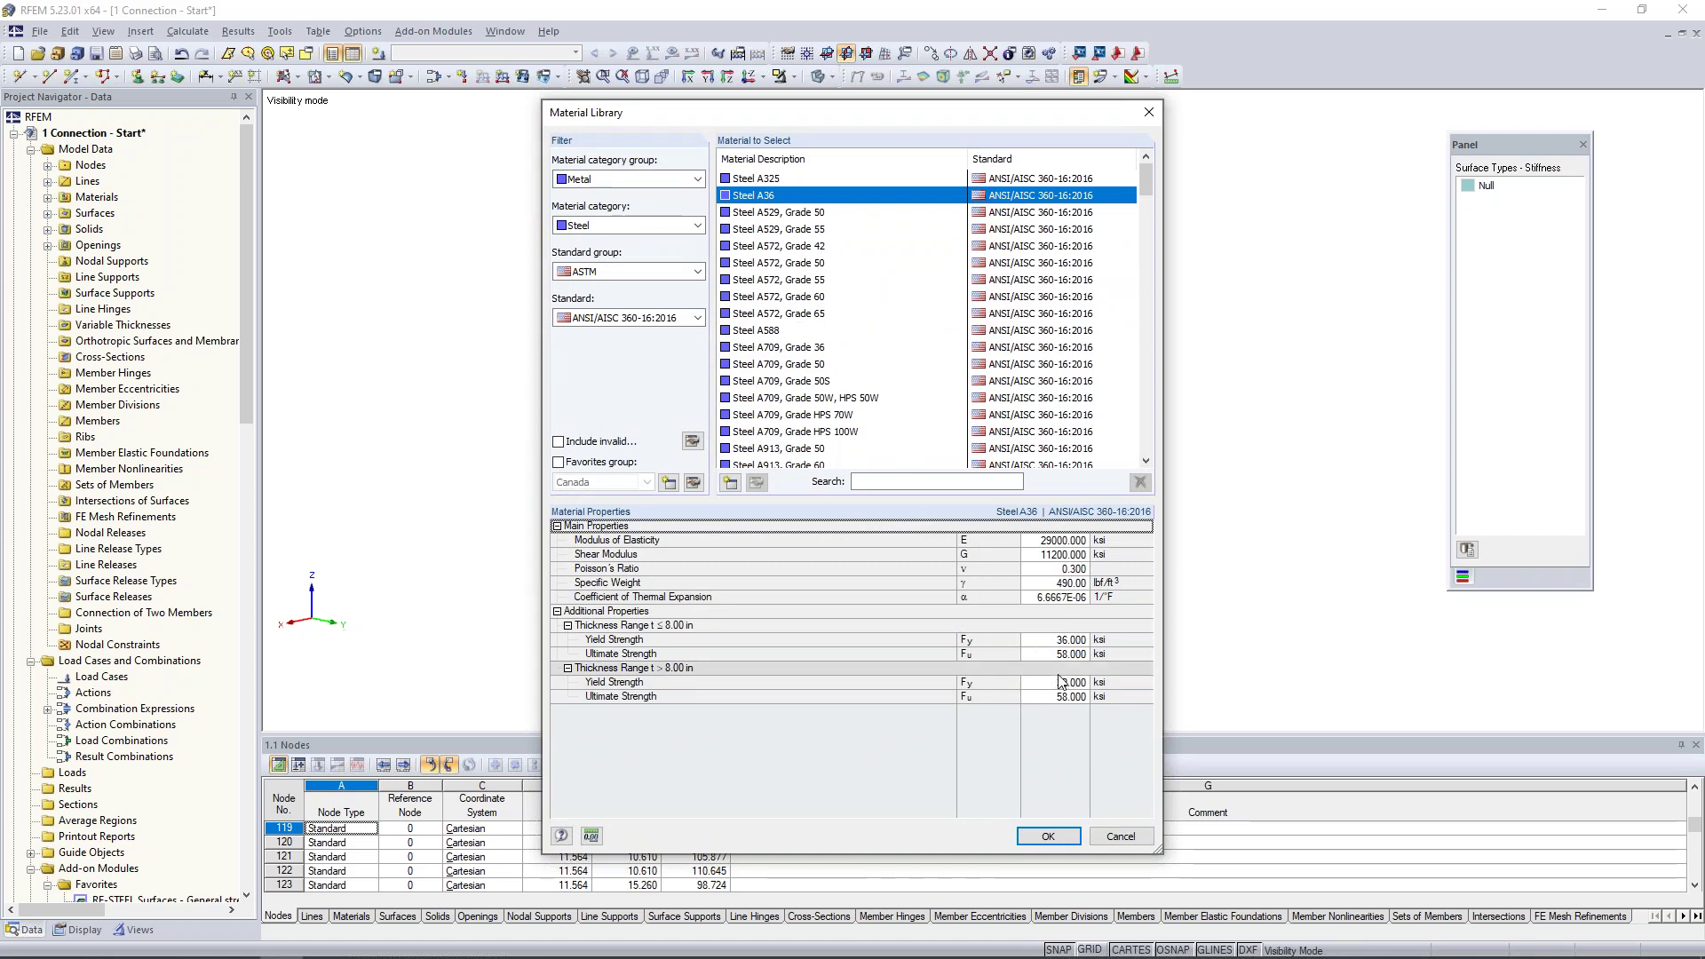
pyautogui.click(1049, 836)
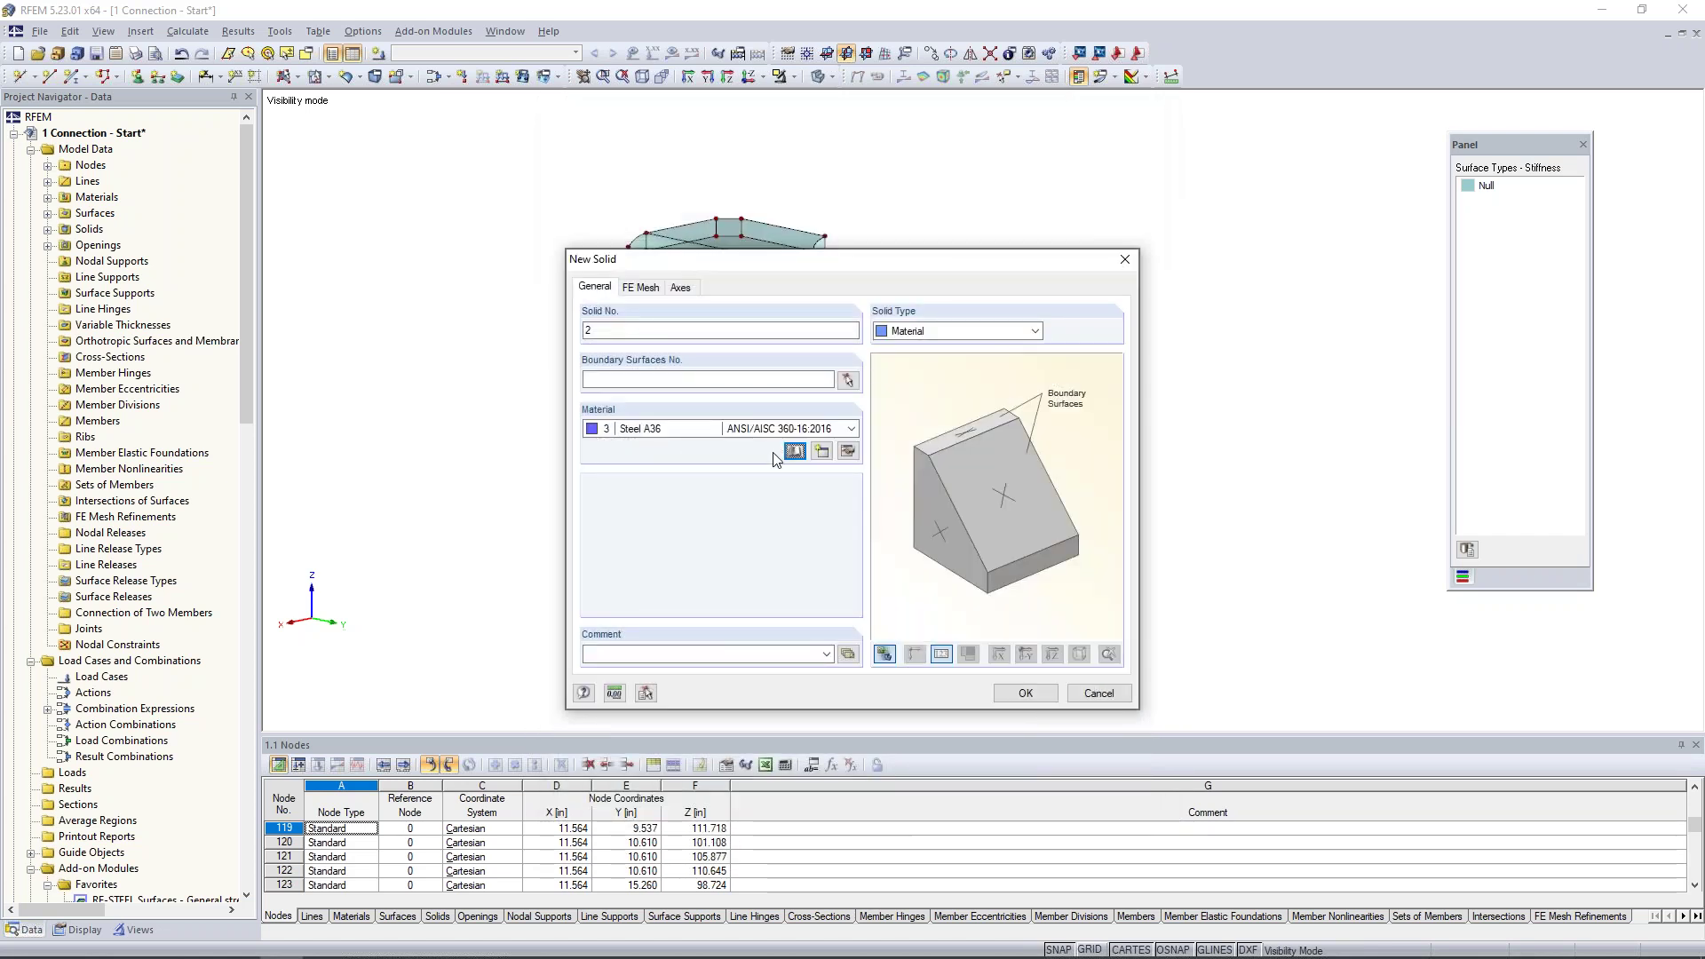
# Try to build the solid from all bracket boundary surfaces, 9-38, and close the solid definition without keeping it
pyautogui.click(848, 380)
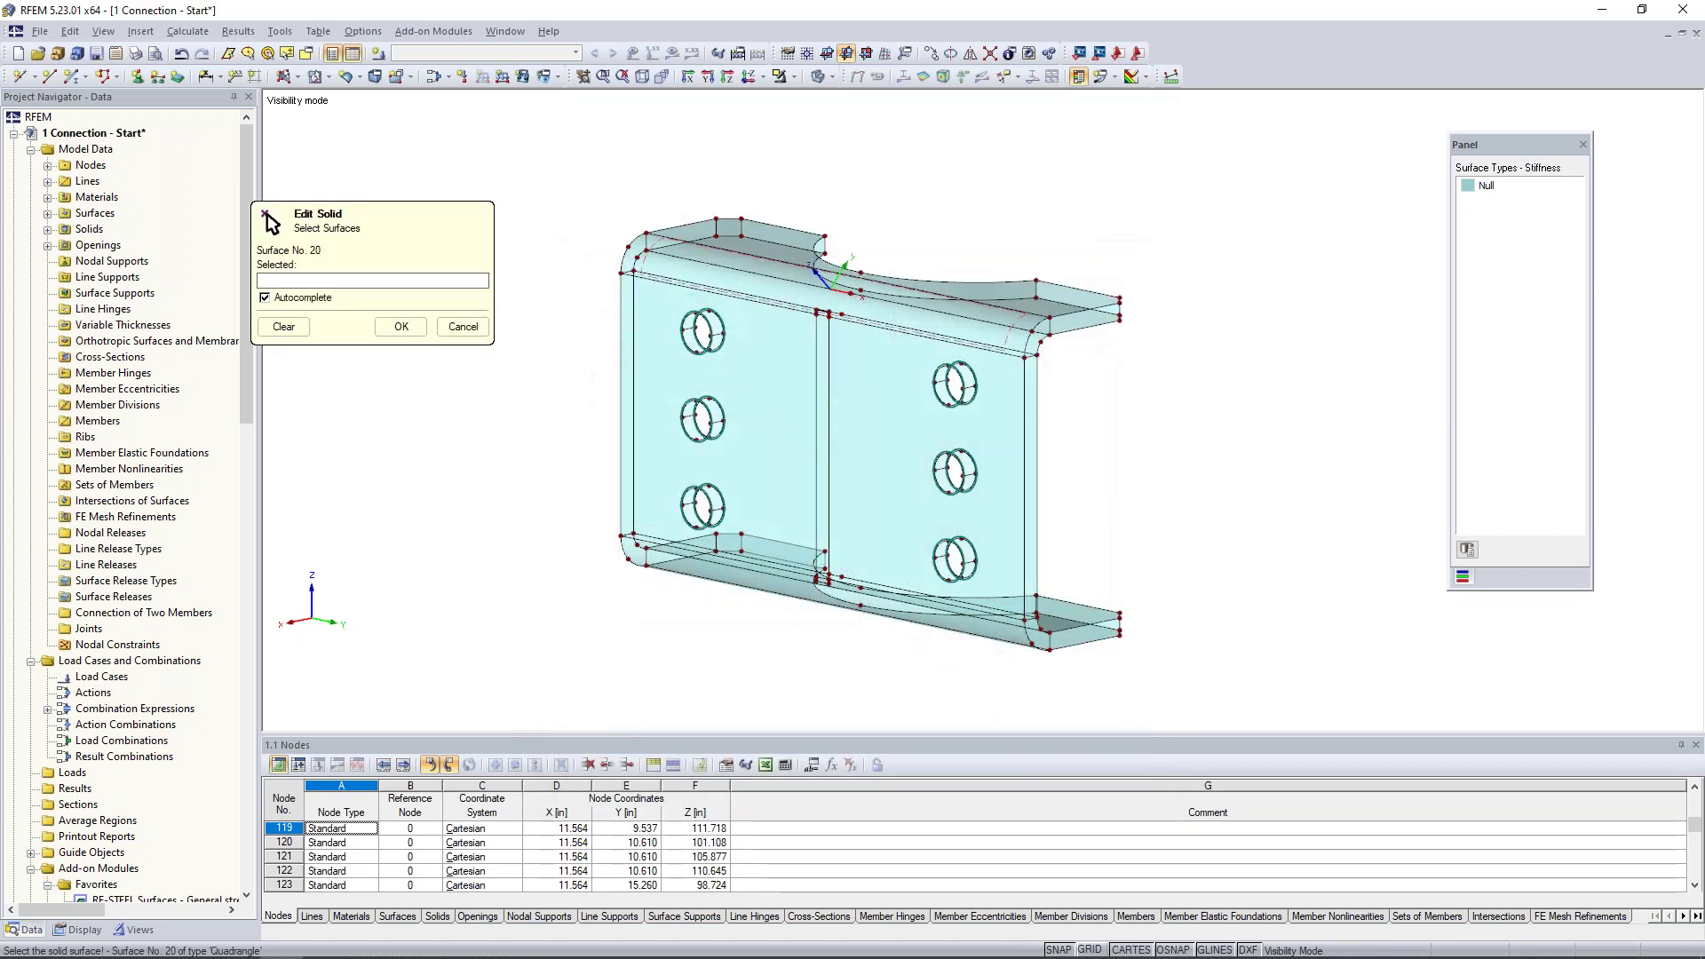
pyautogui.moveTo(581, 148); pyautogui.dragTo(1231, 704)
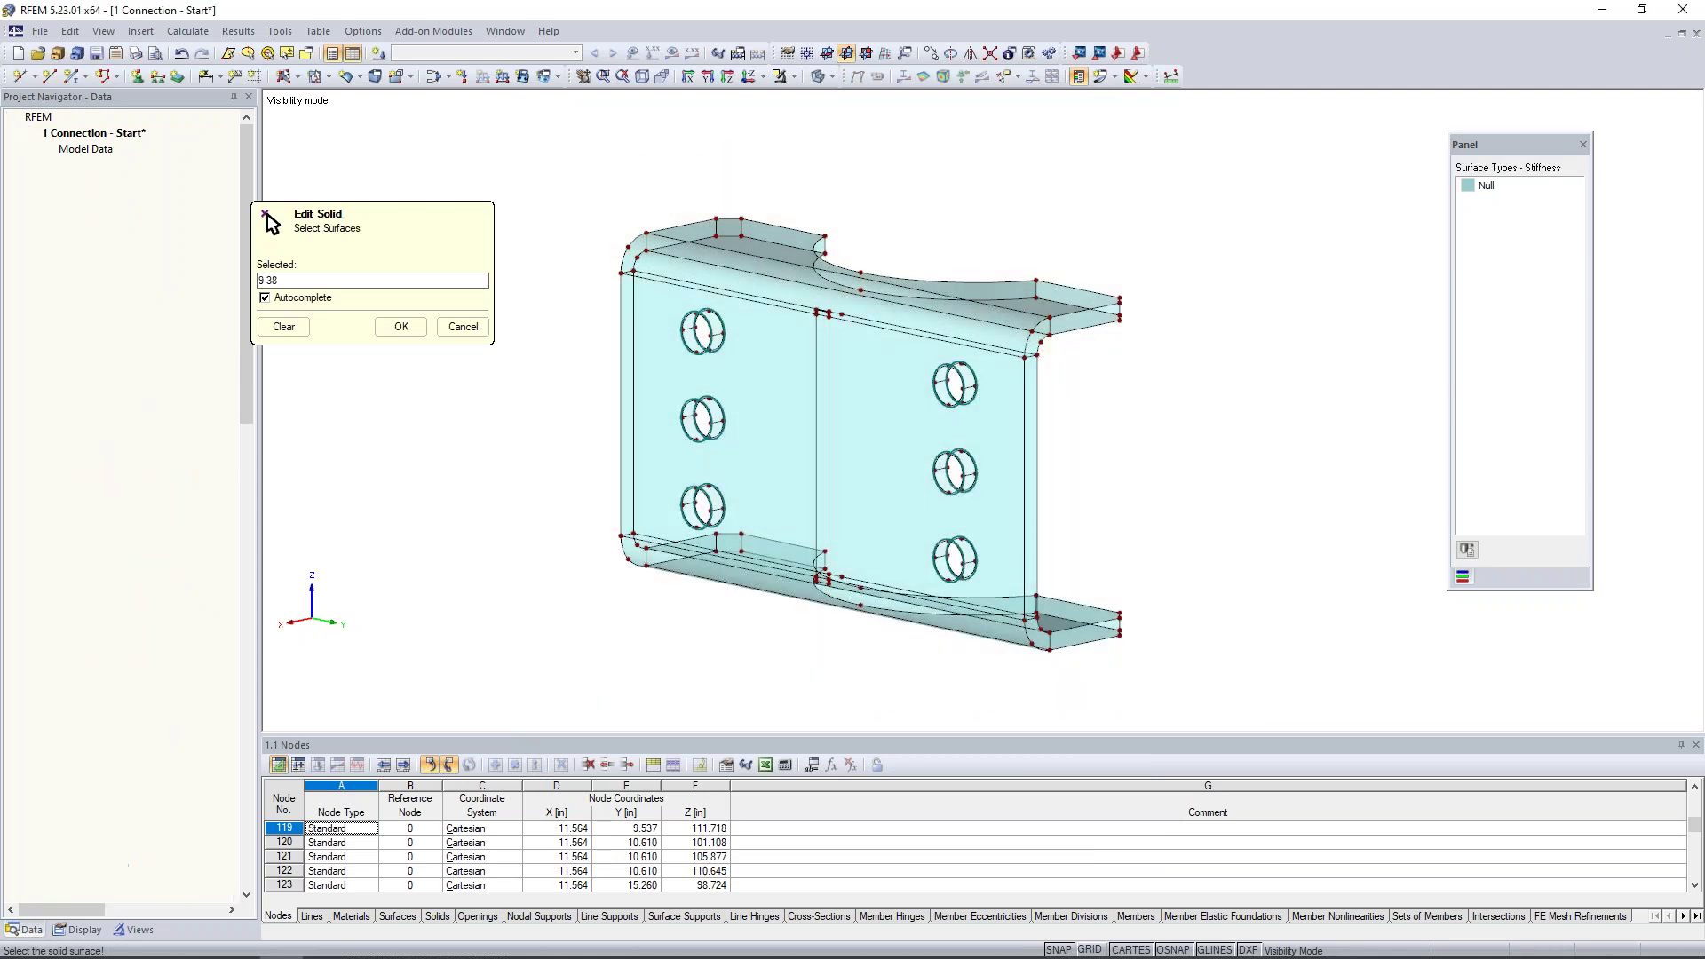
pyautogui.click(401, 336)
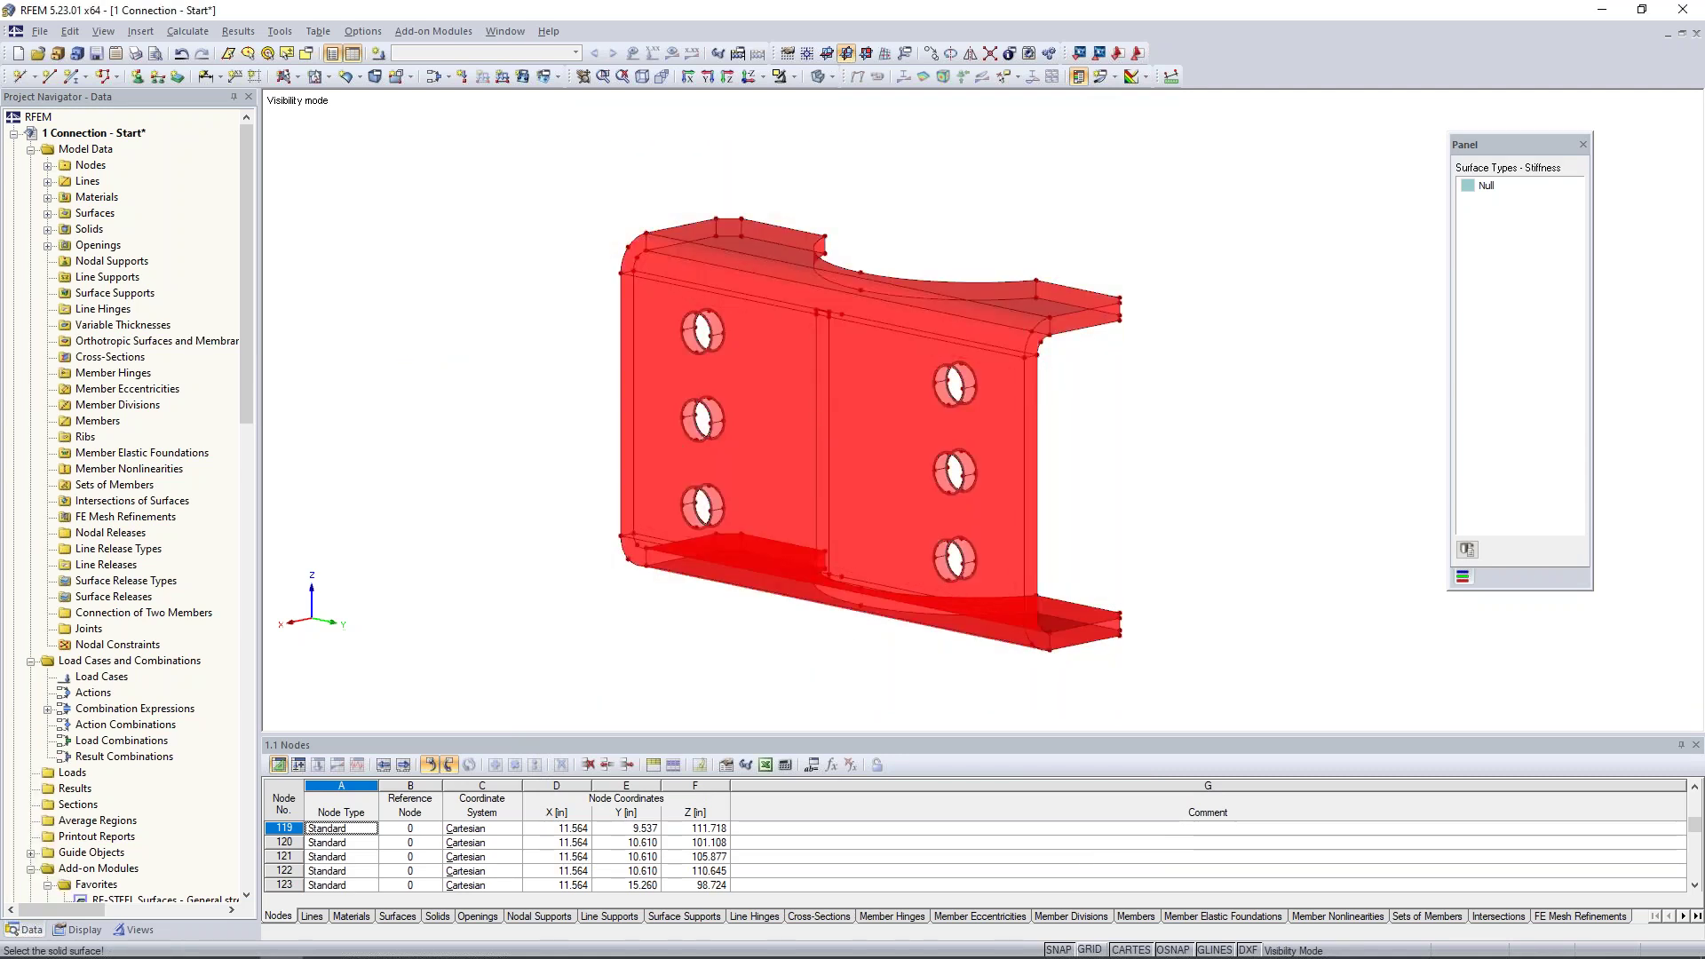
pyautogui.click(1026, 694)
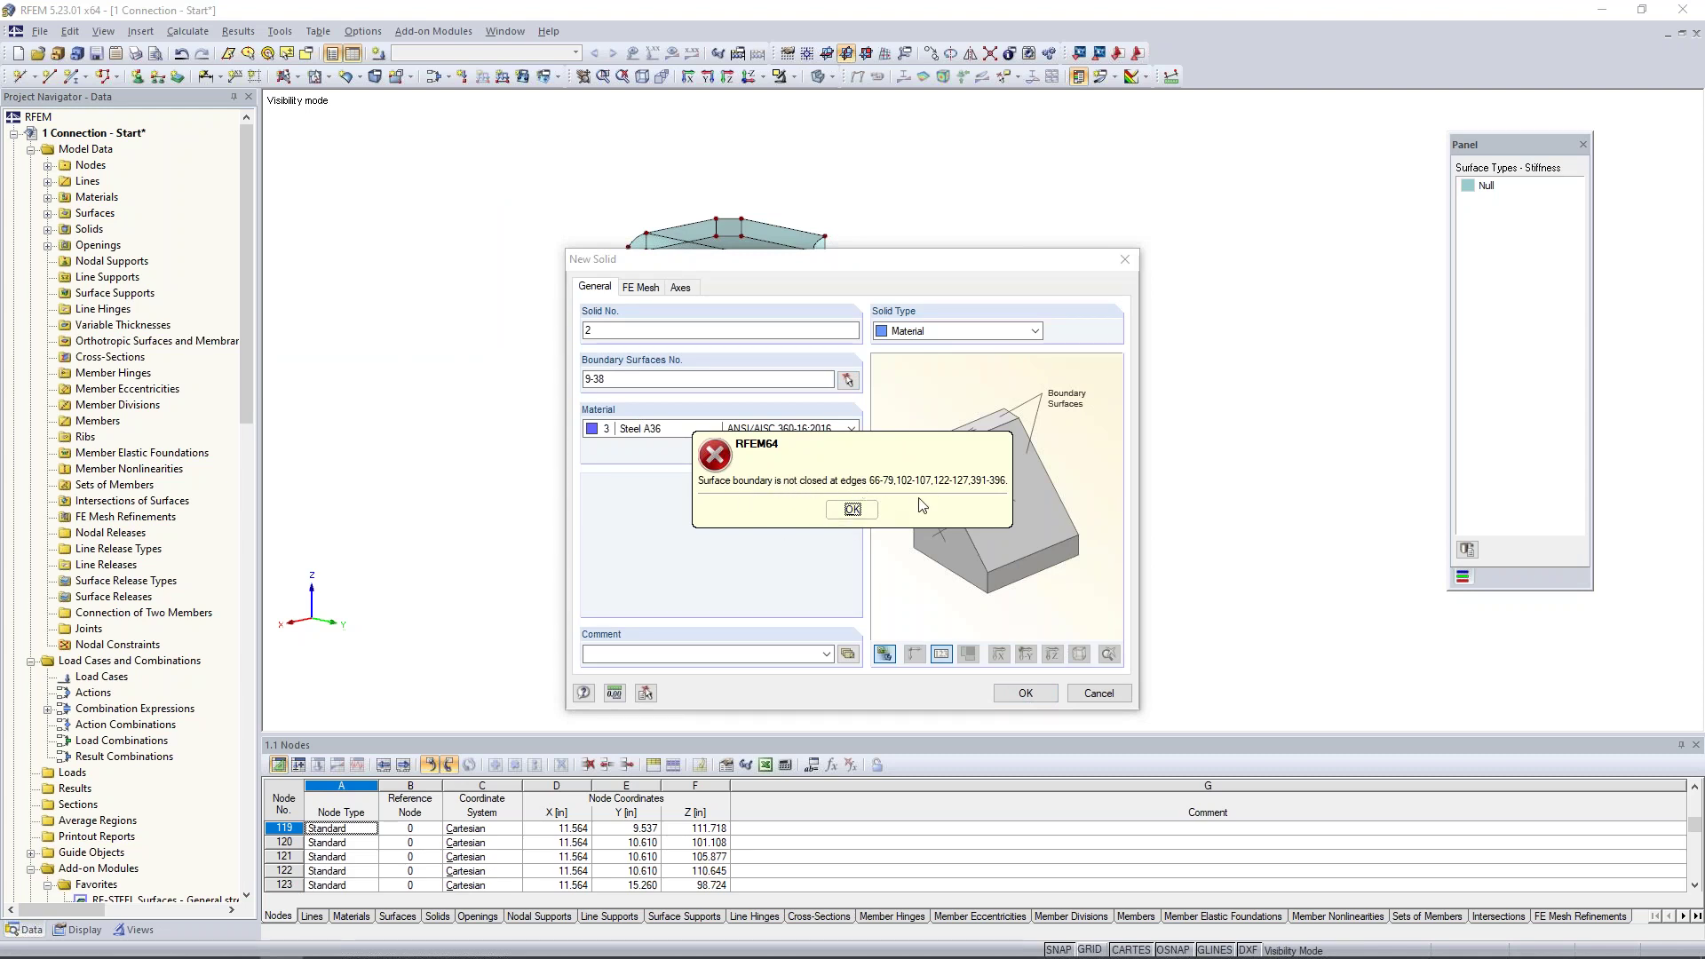
pyautogui.click(853, 508)
pyautogui.click(1098, 692)
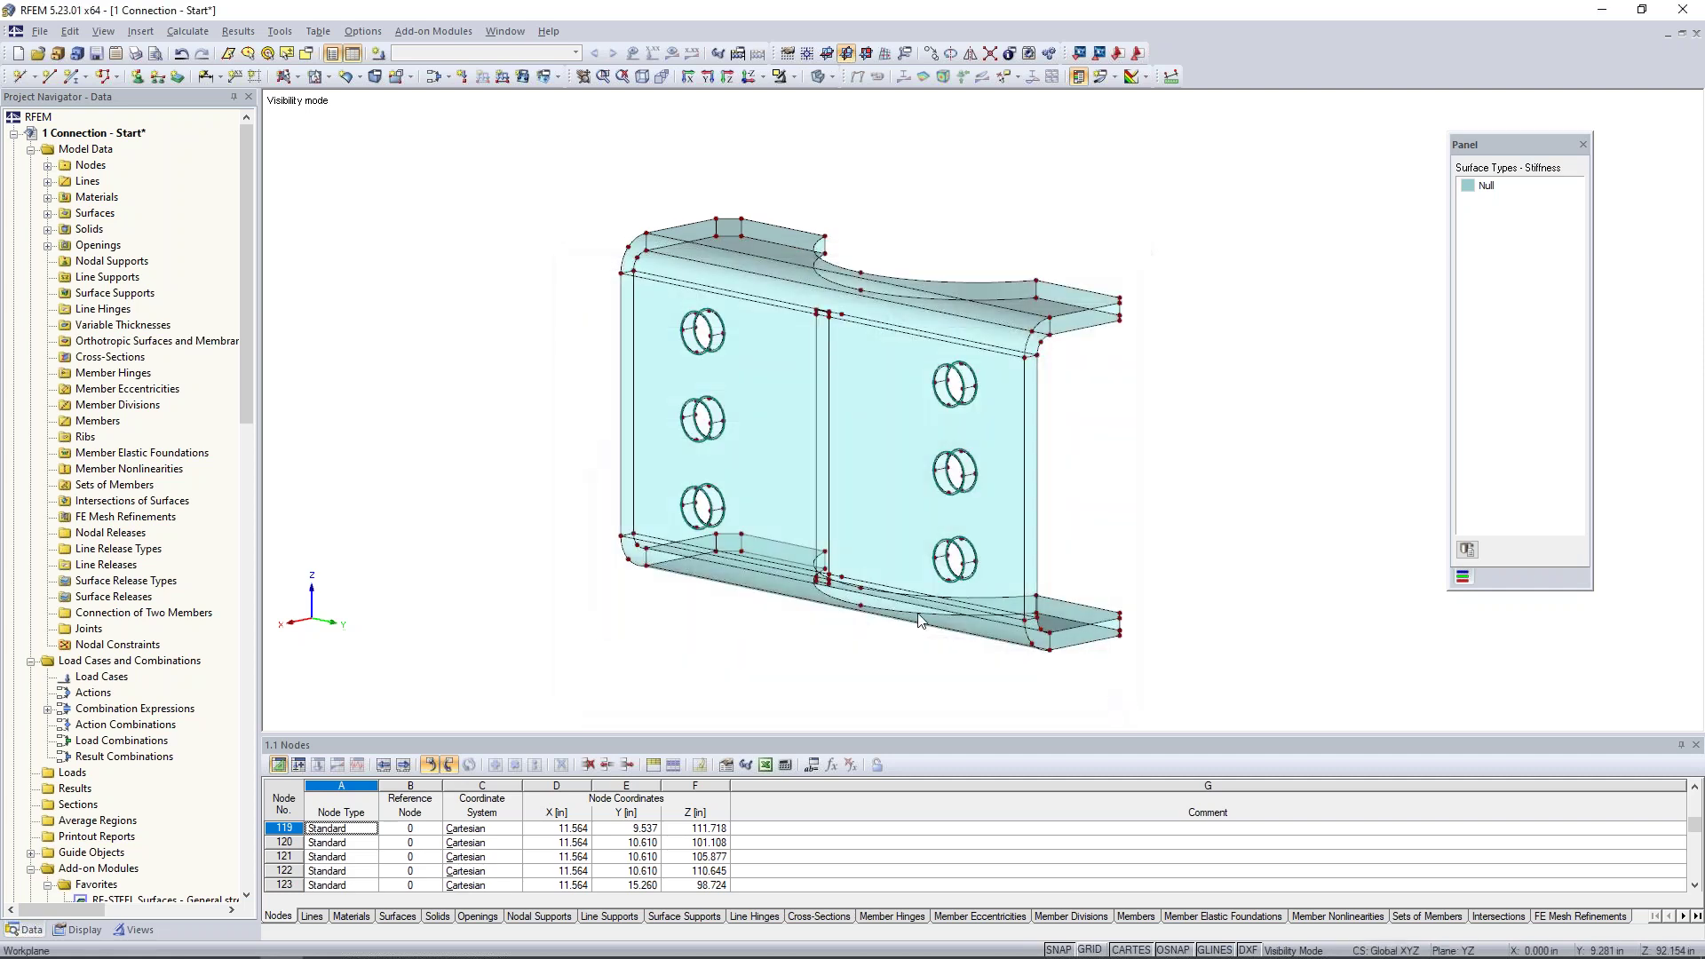
# Create a quadrangle Null surface on the upper half of the first column's top bolt-hole wall from its arcs and connecting lines
pyautogui.scroll(2, 696, 447)
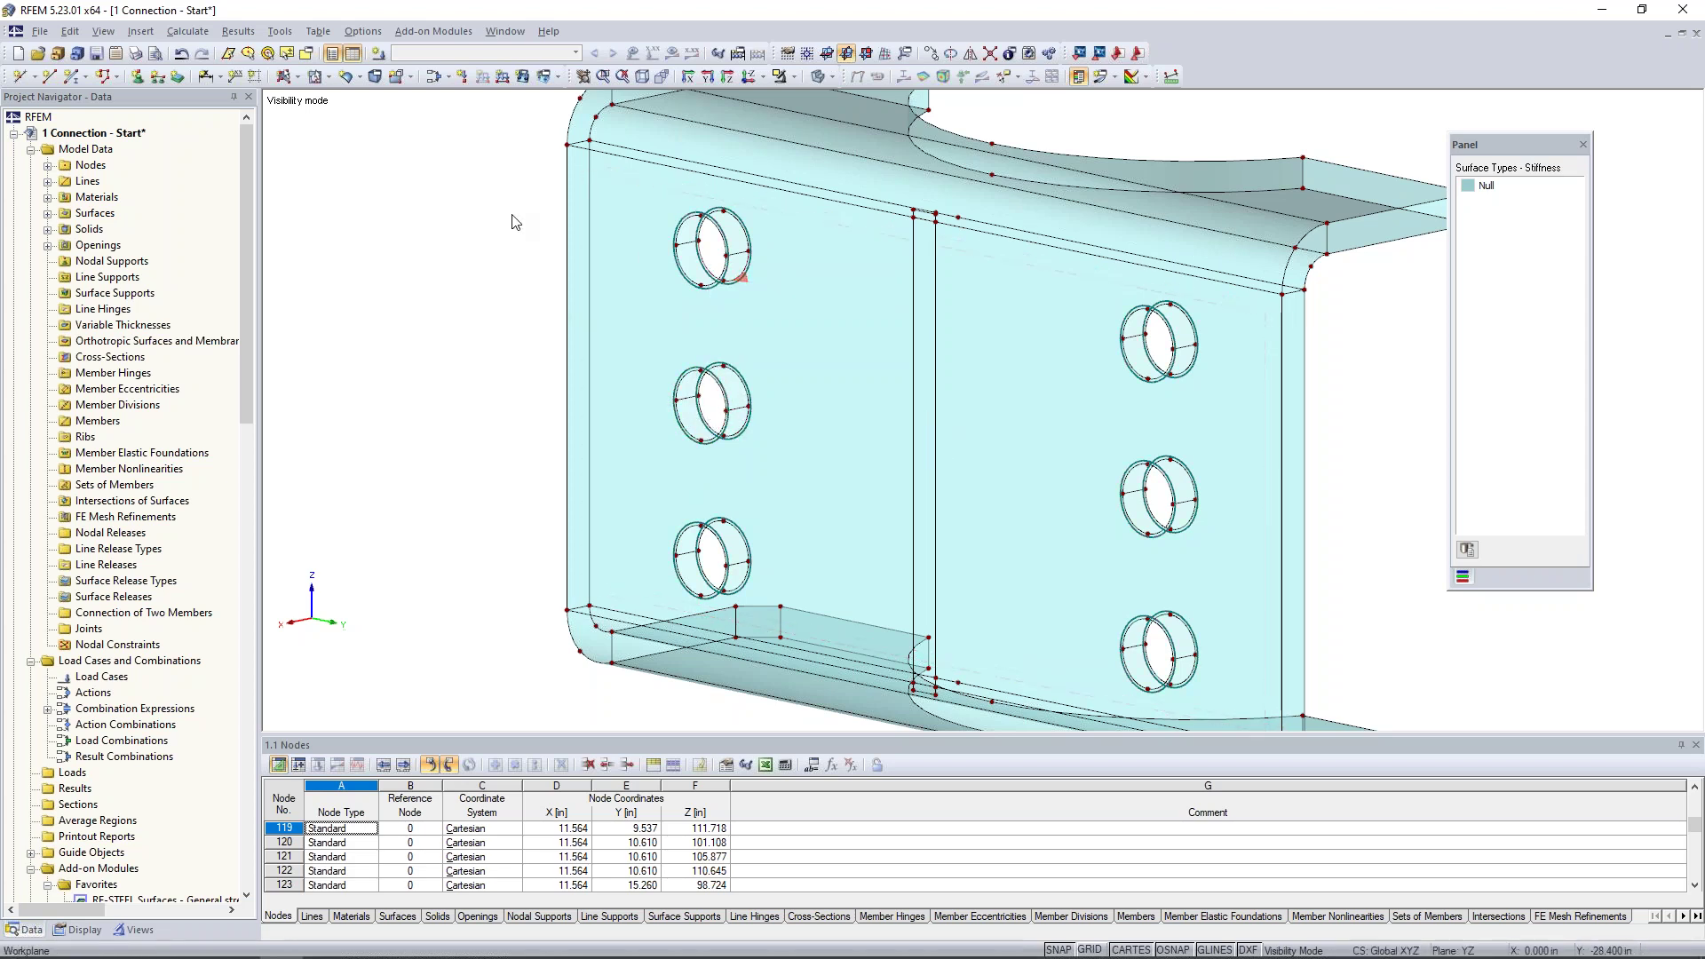
pyautogui.moveTo(508, 219); pyautogui.dragTo(477, 246, button='middle')
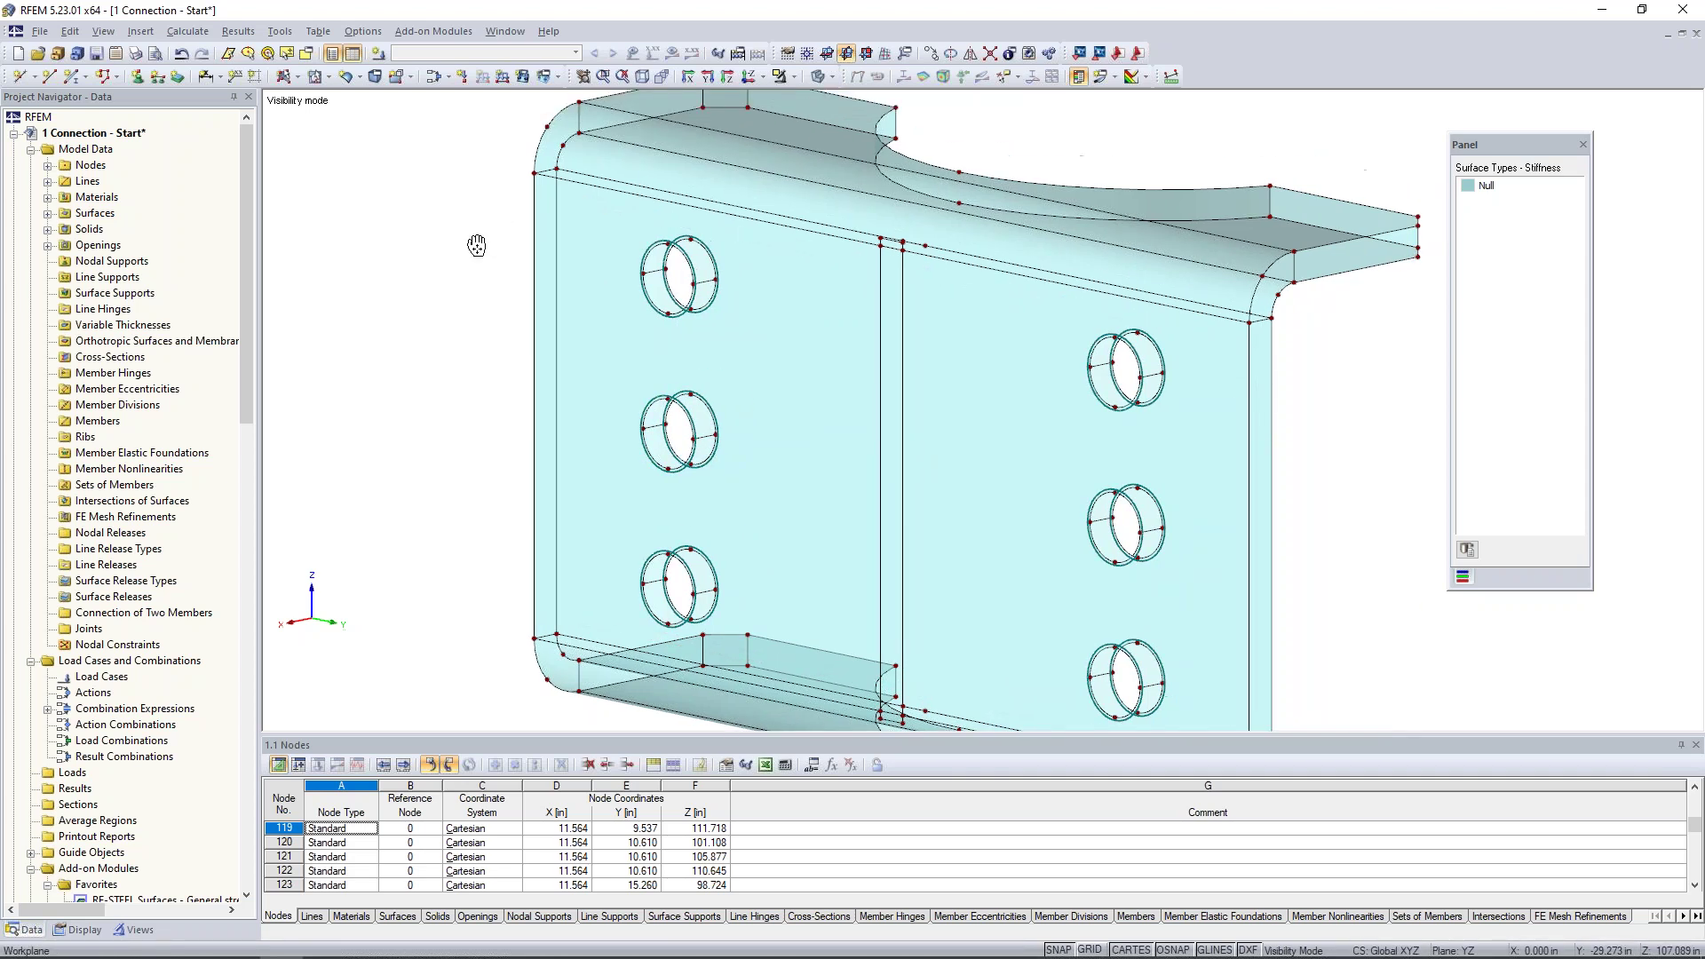
pyautogui.click(345, 78)
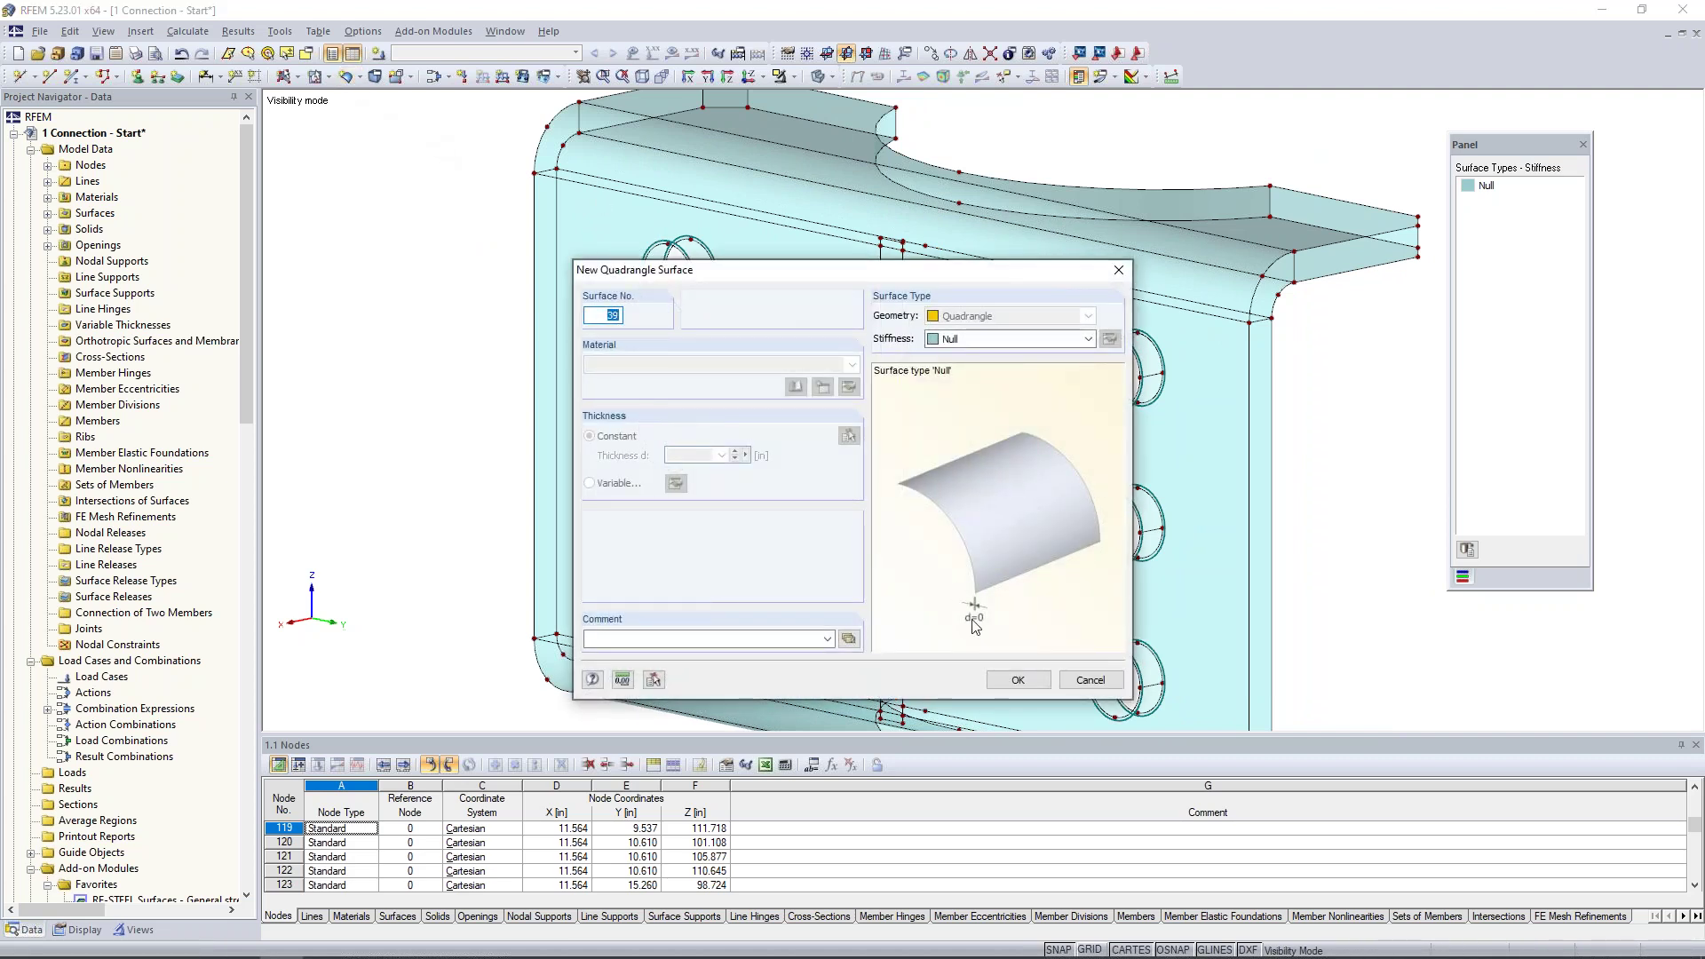
pyautogui.click(1018, 681)
pyautogui.scroll(2, 658, 261)
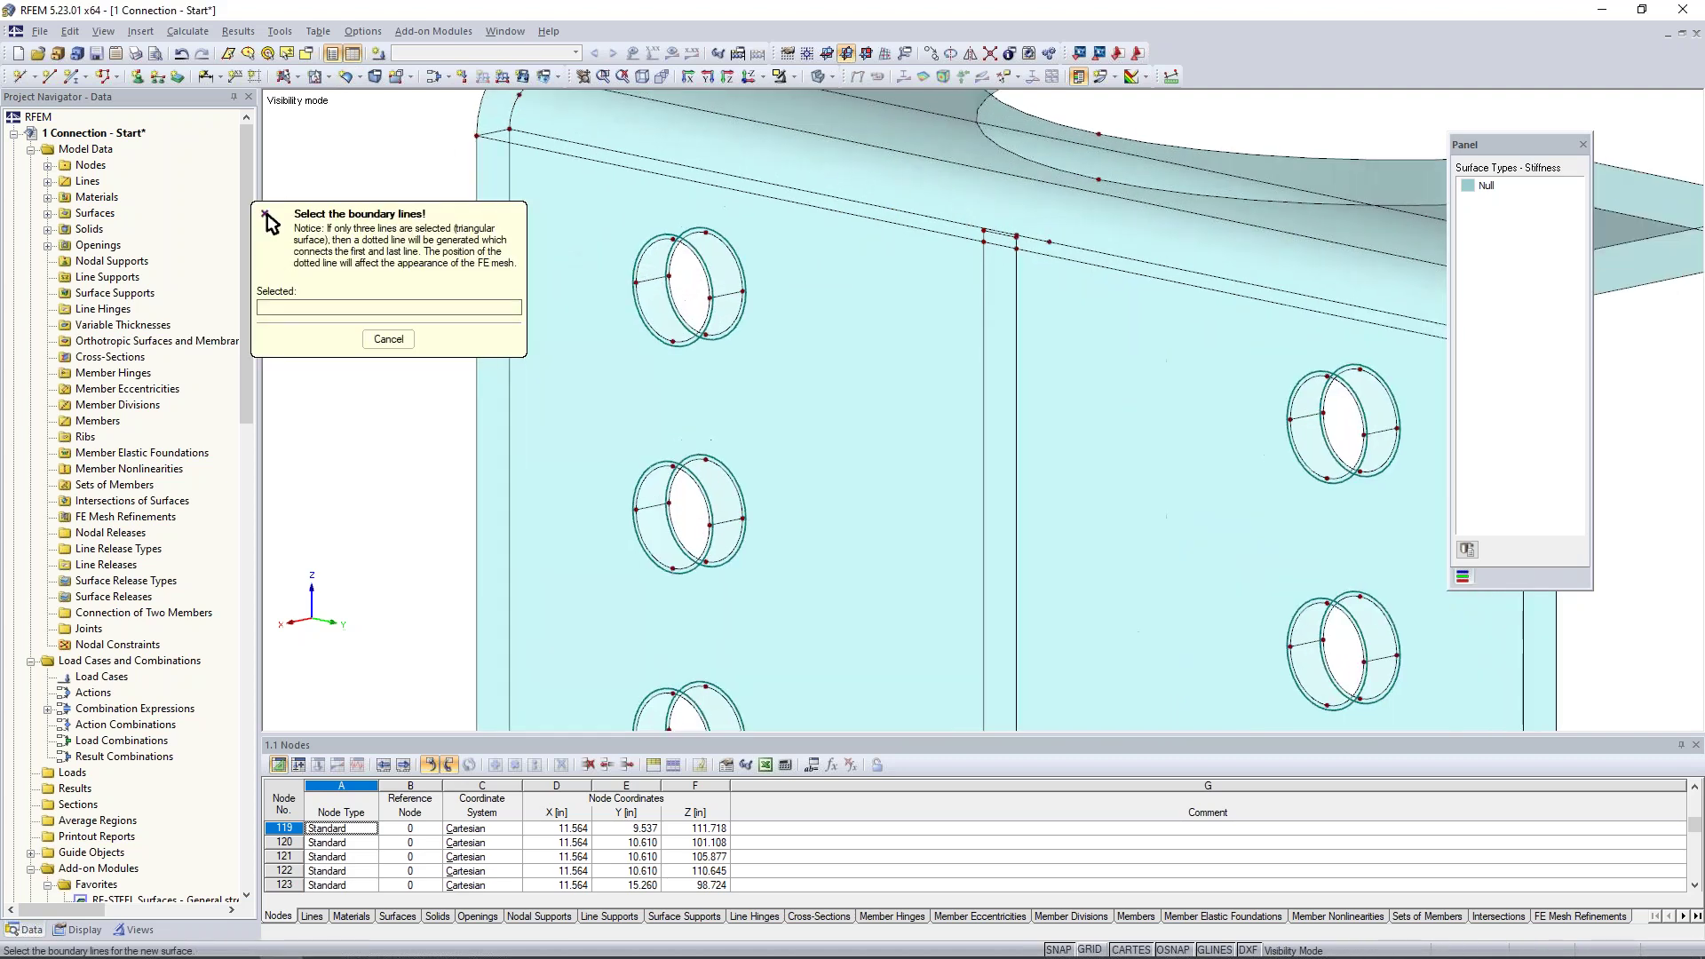
pyautogui.click(661, 241)
pyautogui.click(728, 294)
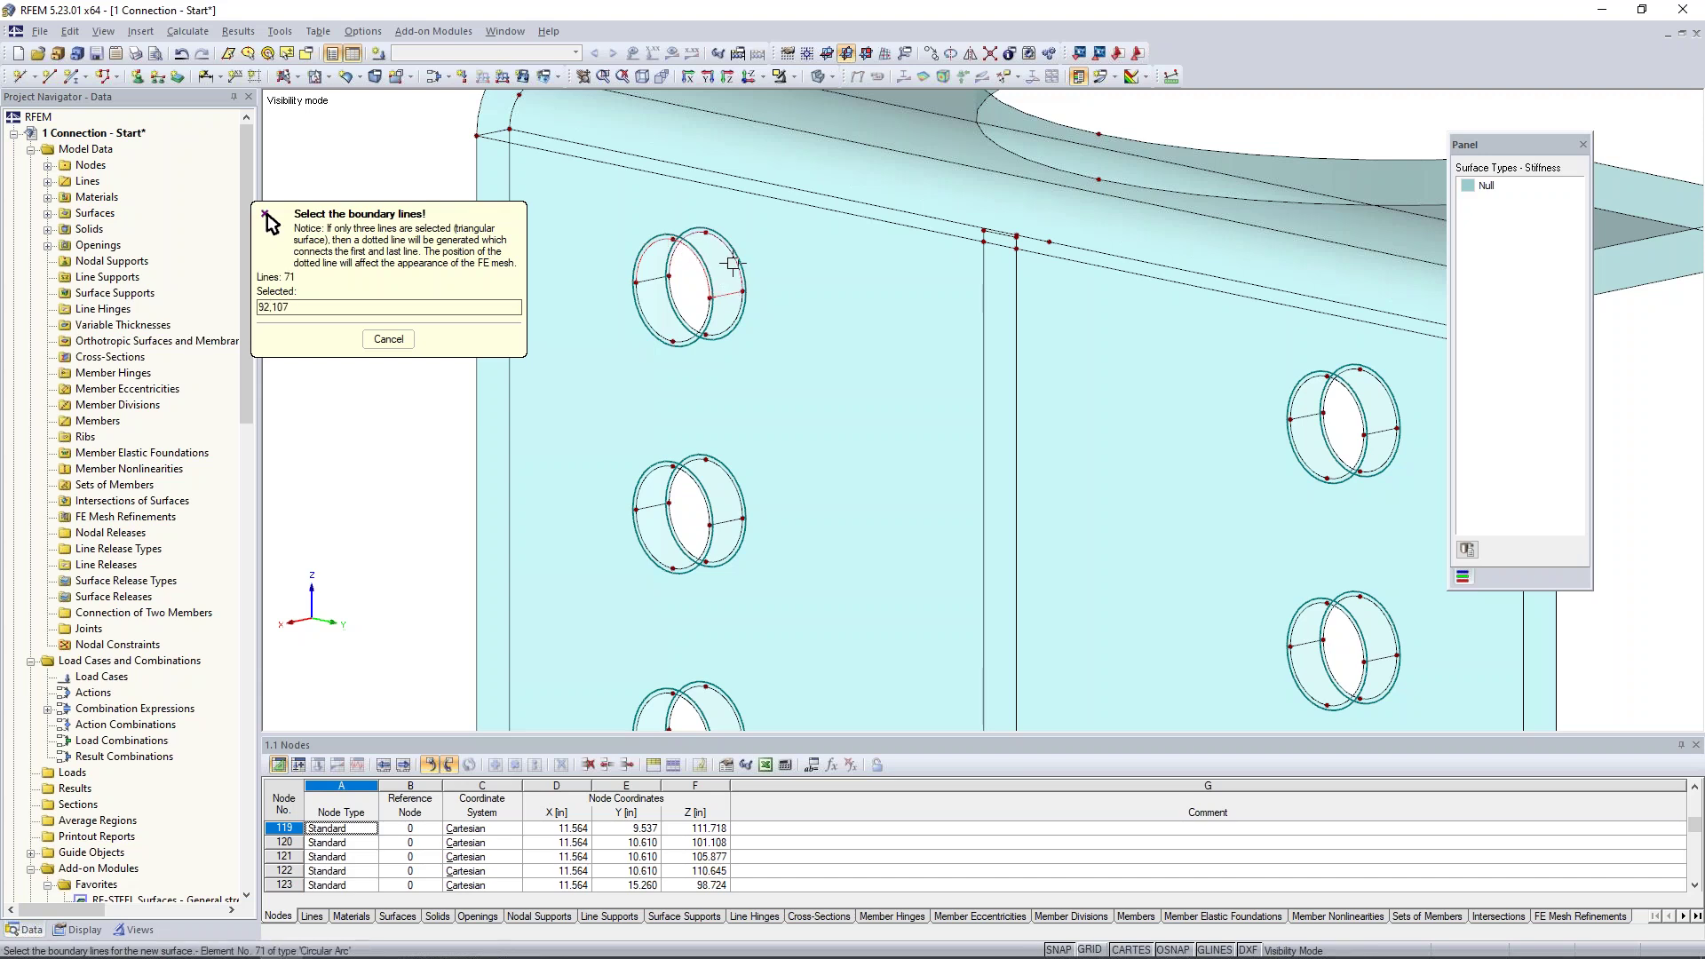
pyautogui.press('Escape')
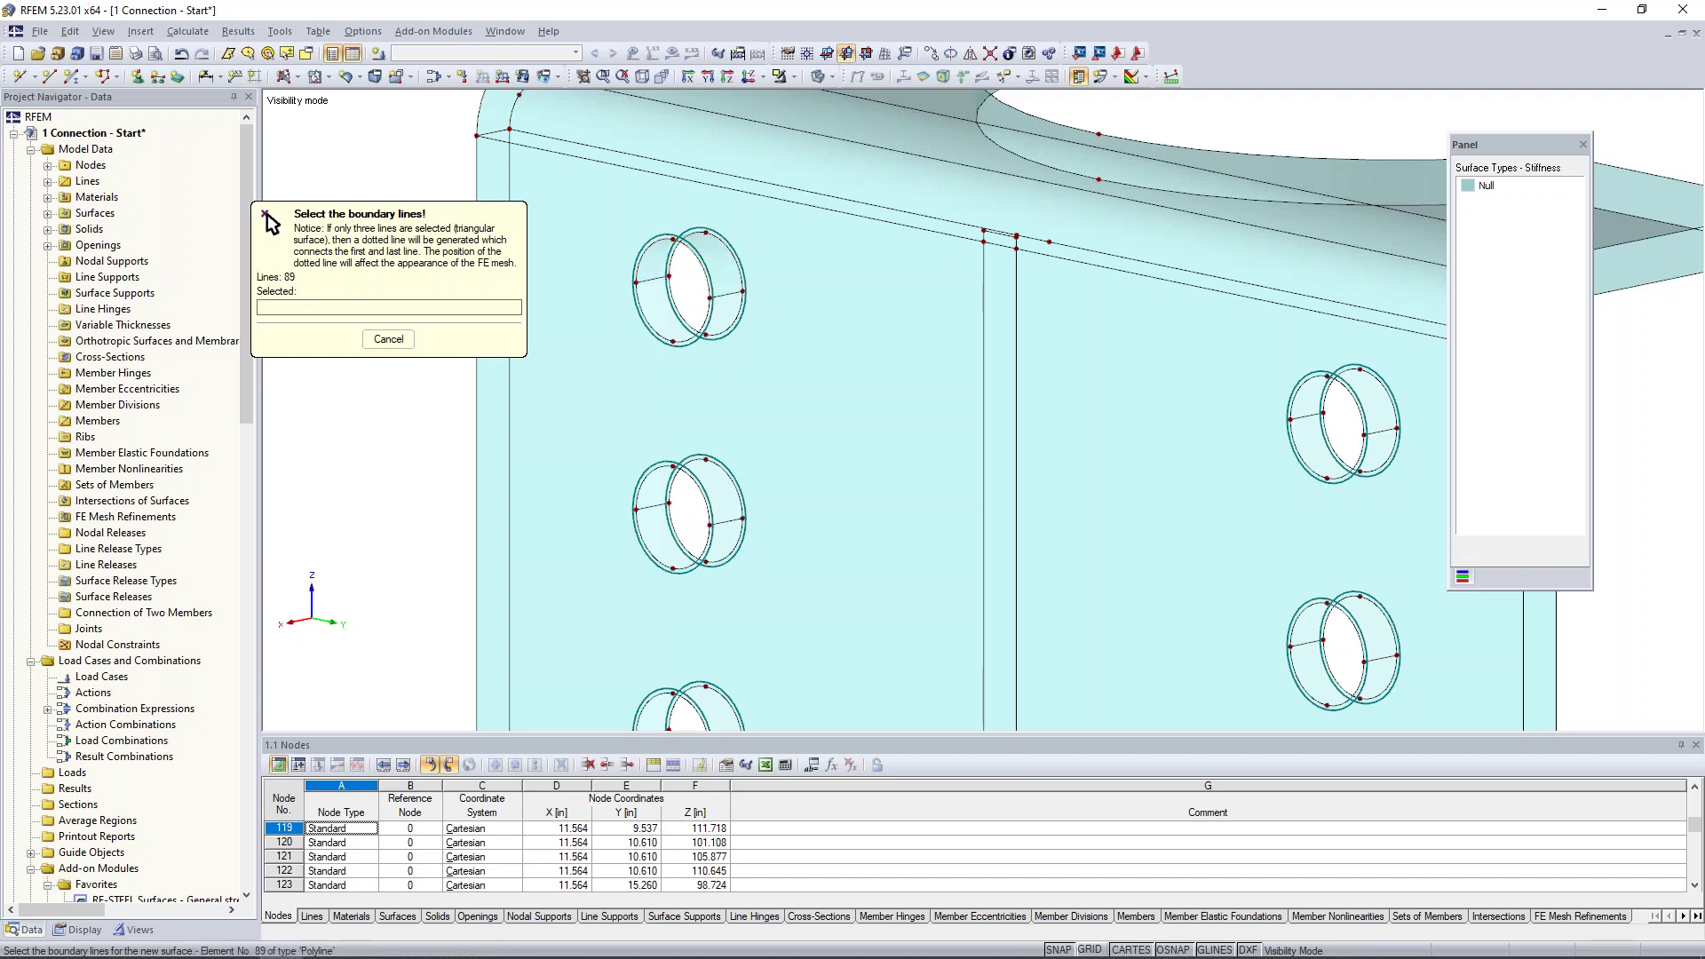
# Create a quadrangle Null surface on the lower half of the same bolt-hole wall and end the surface command
pyautogui.click(653, 279)
pyautogui.click(655, 331)
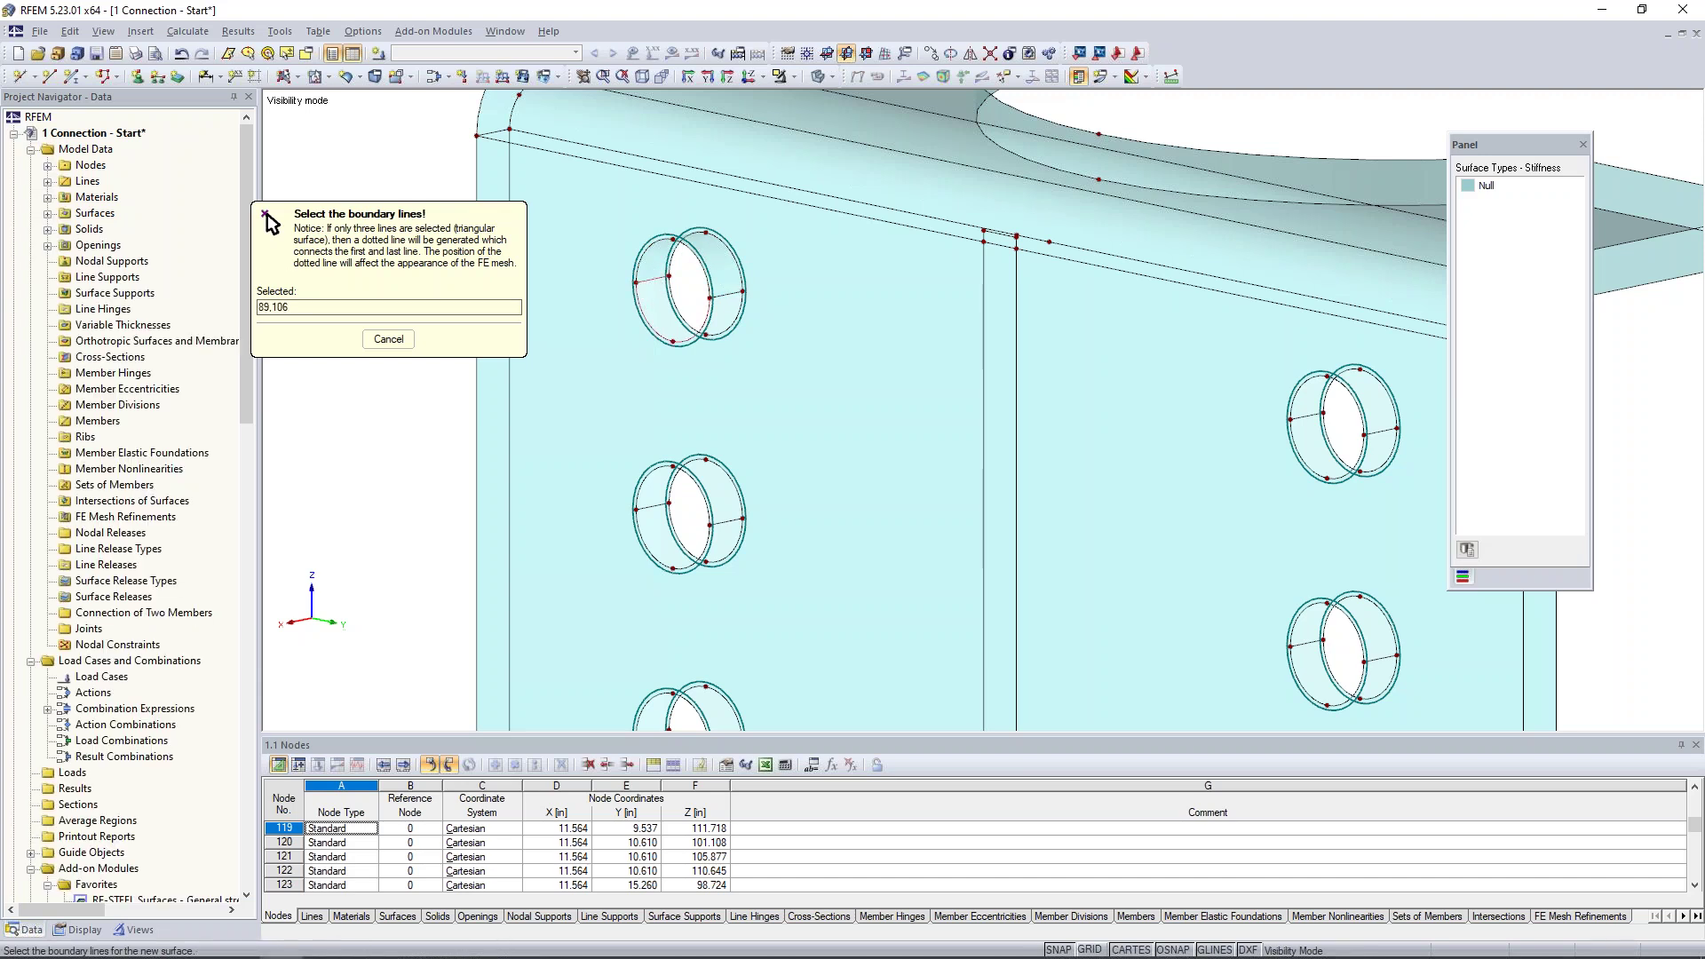
pyautogui.click(731, 326)
pyautogui.click(655, 309)
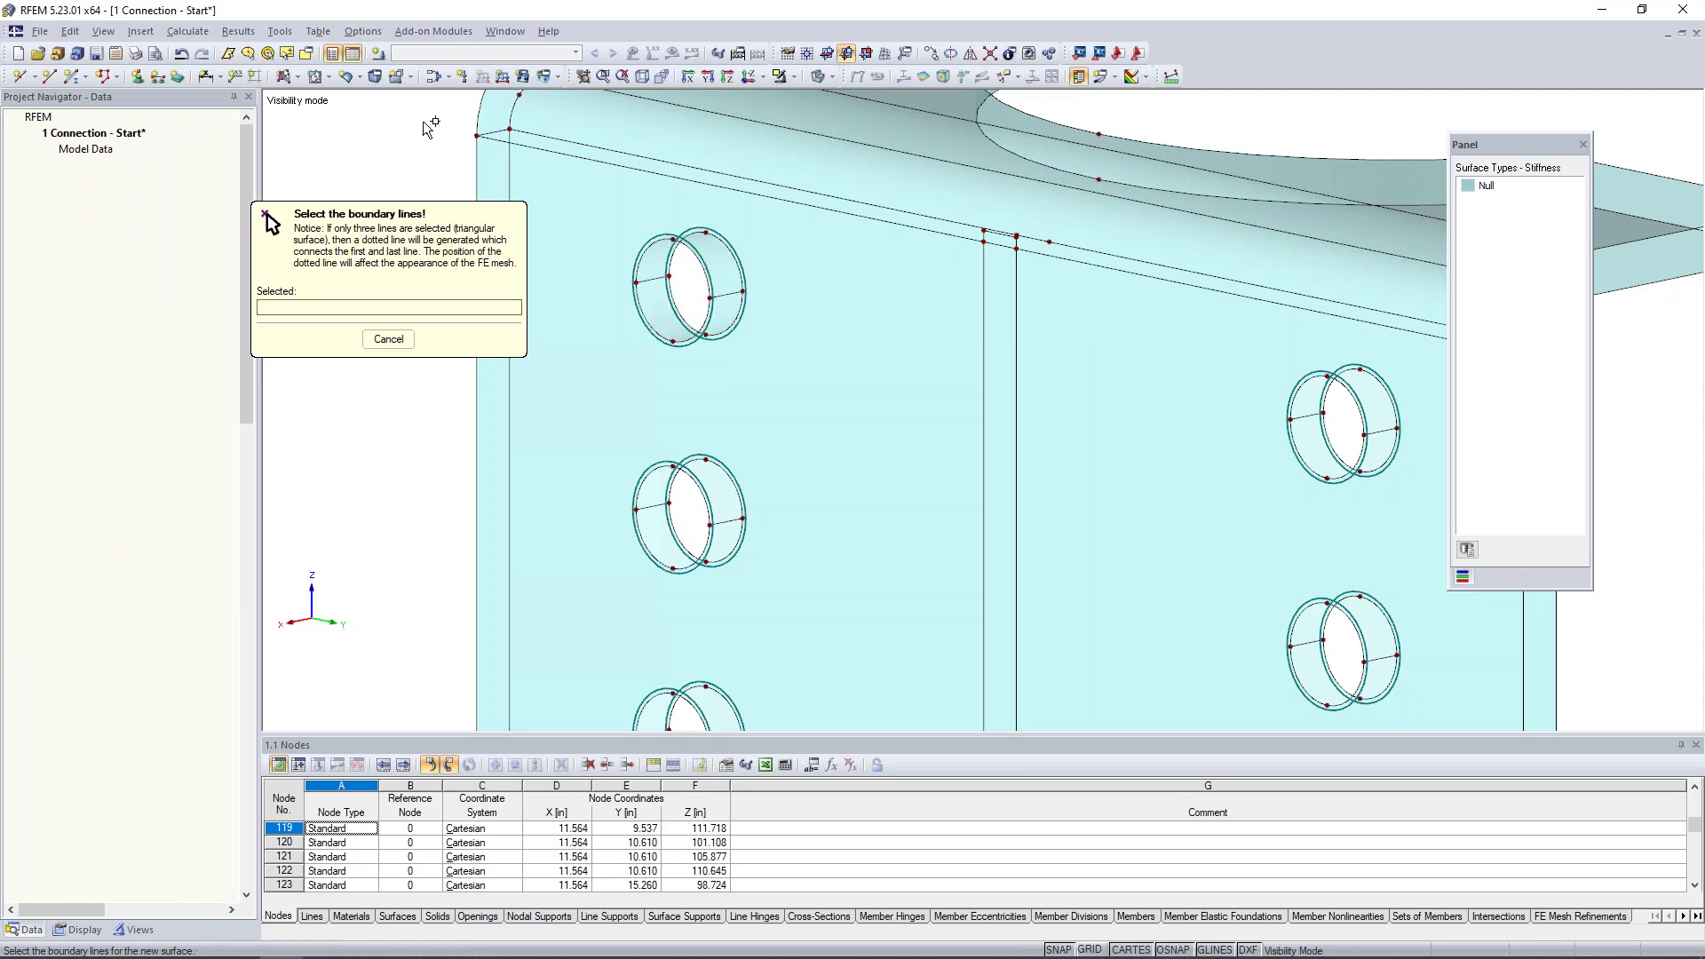
# Copy both wall surfaces of the top bolt hole onto the remaining bolt holes in both columns of the web
pyautogui.click(653, 312)
pyautogui.keyDown('ctrl'); pyautogui.click(653, 263); pyautogui.keyUp('ctrl')
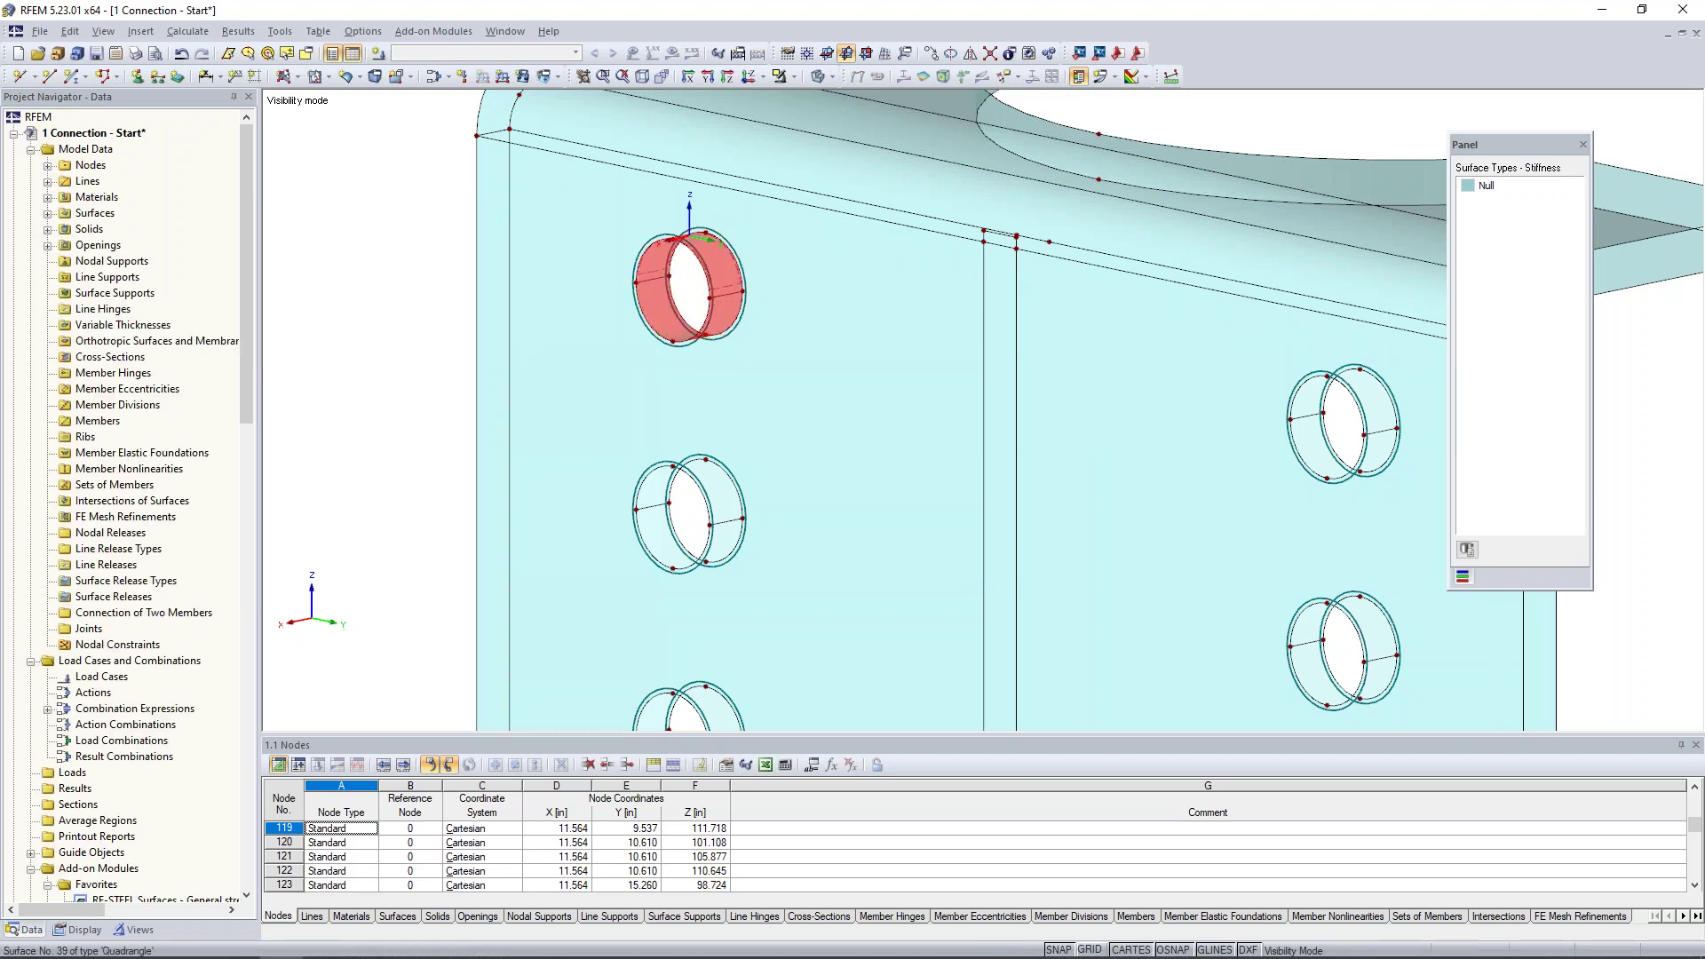
pyautogui.moveTo(745, 367); pyautogui.dragTo(727, 261, button='middle')
pyautogui.scroll(-1, 727, 261)
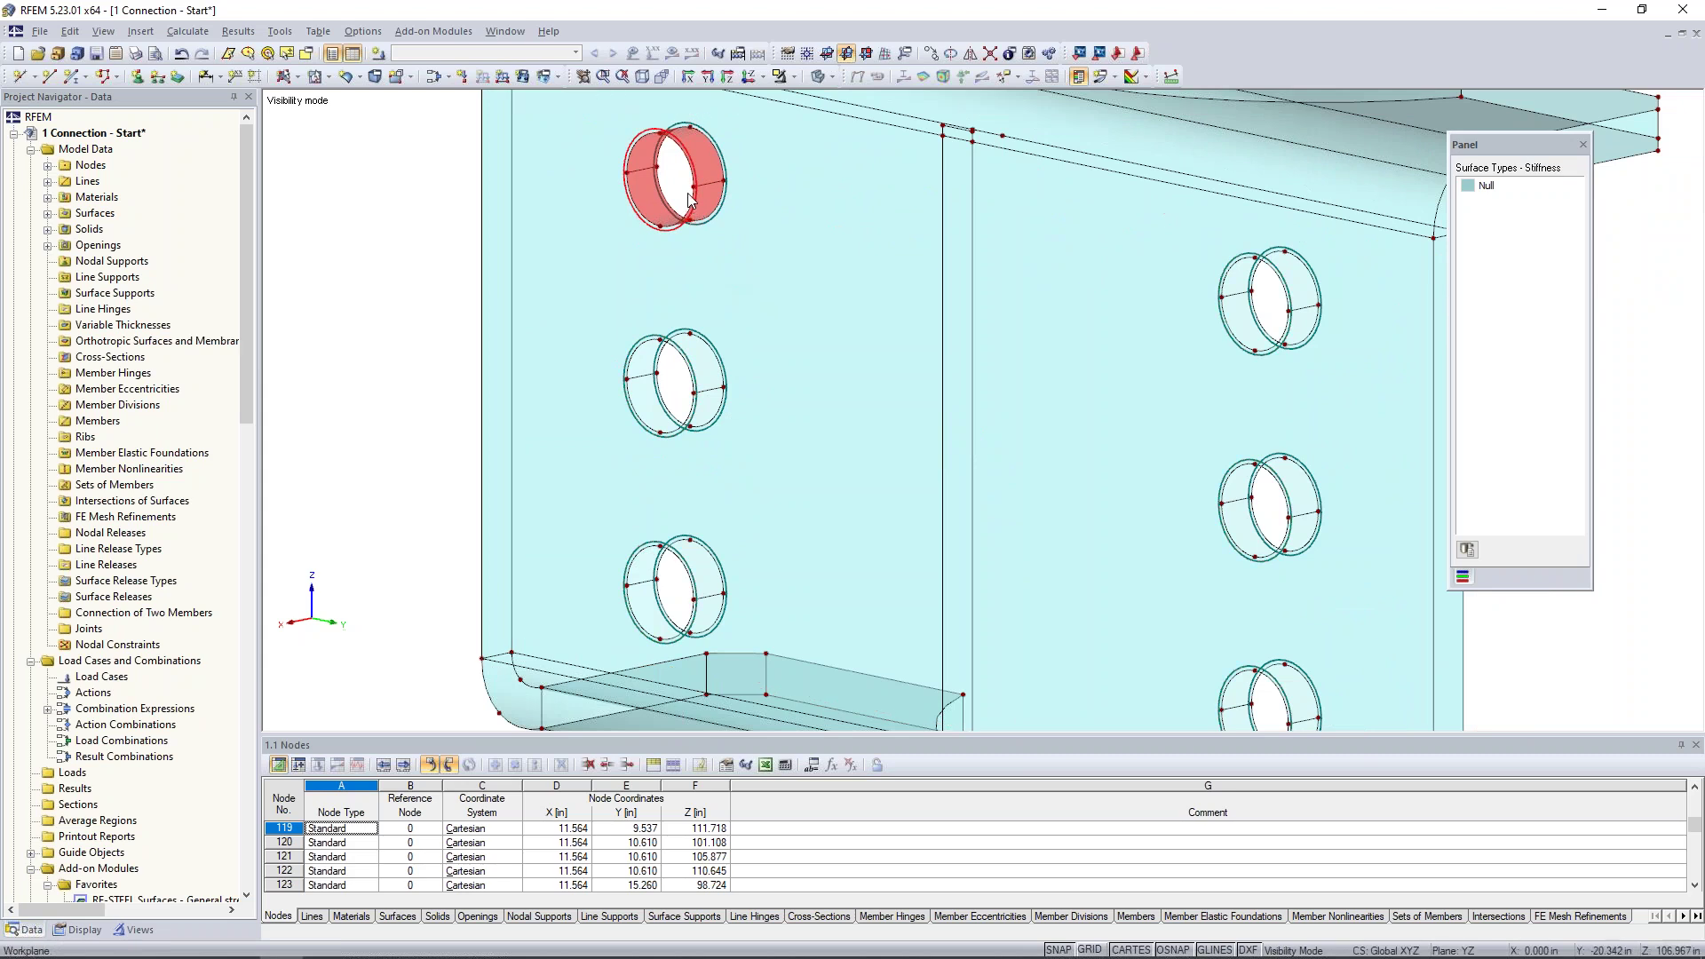
pyautogui.click(698, 401)
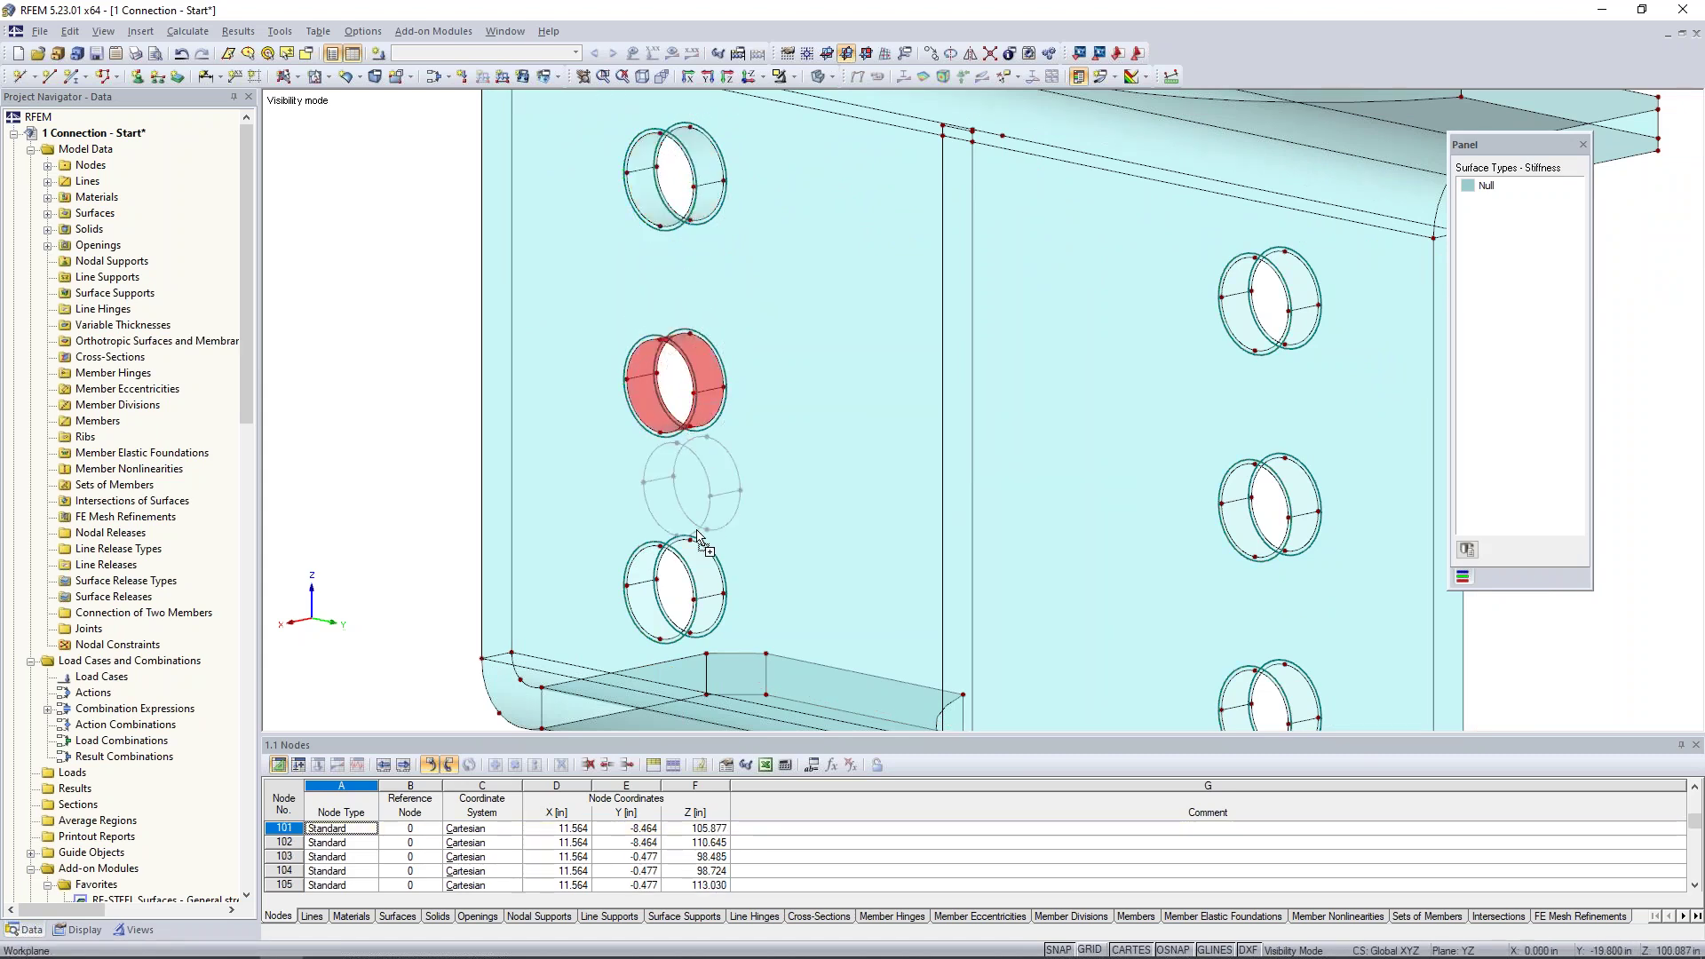
pyautogui.click(675, 560)
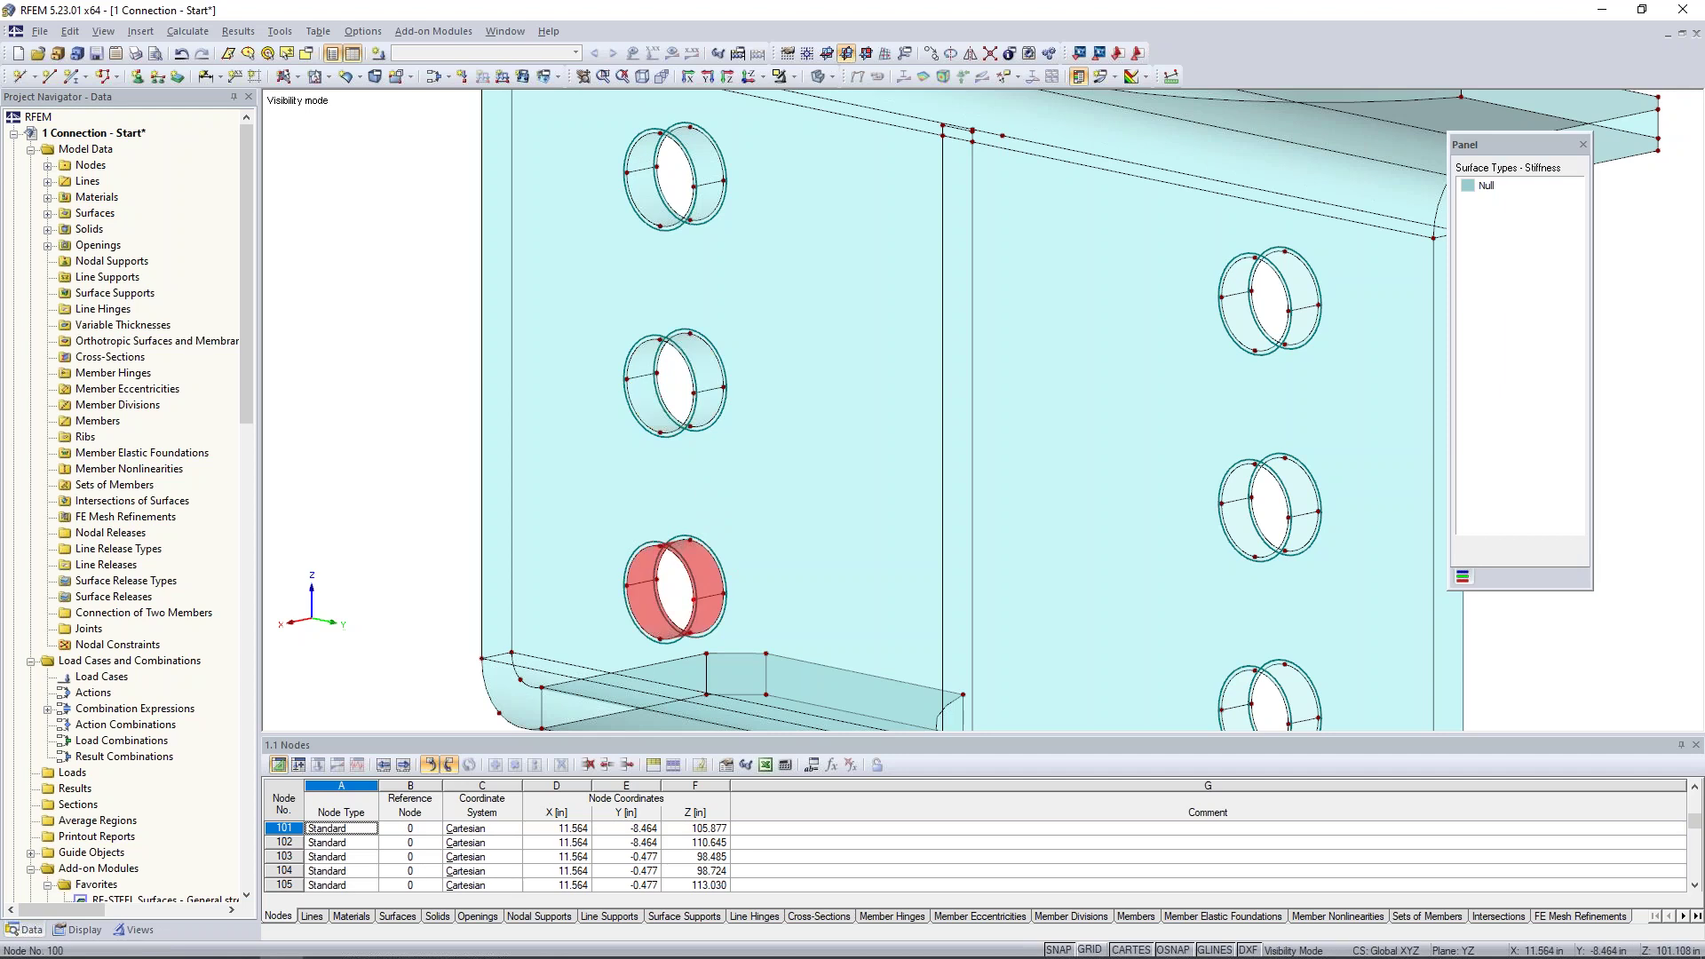
pyautogui.click(1292, 528)
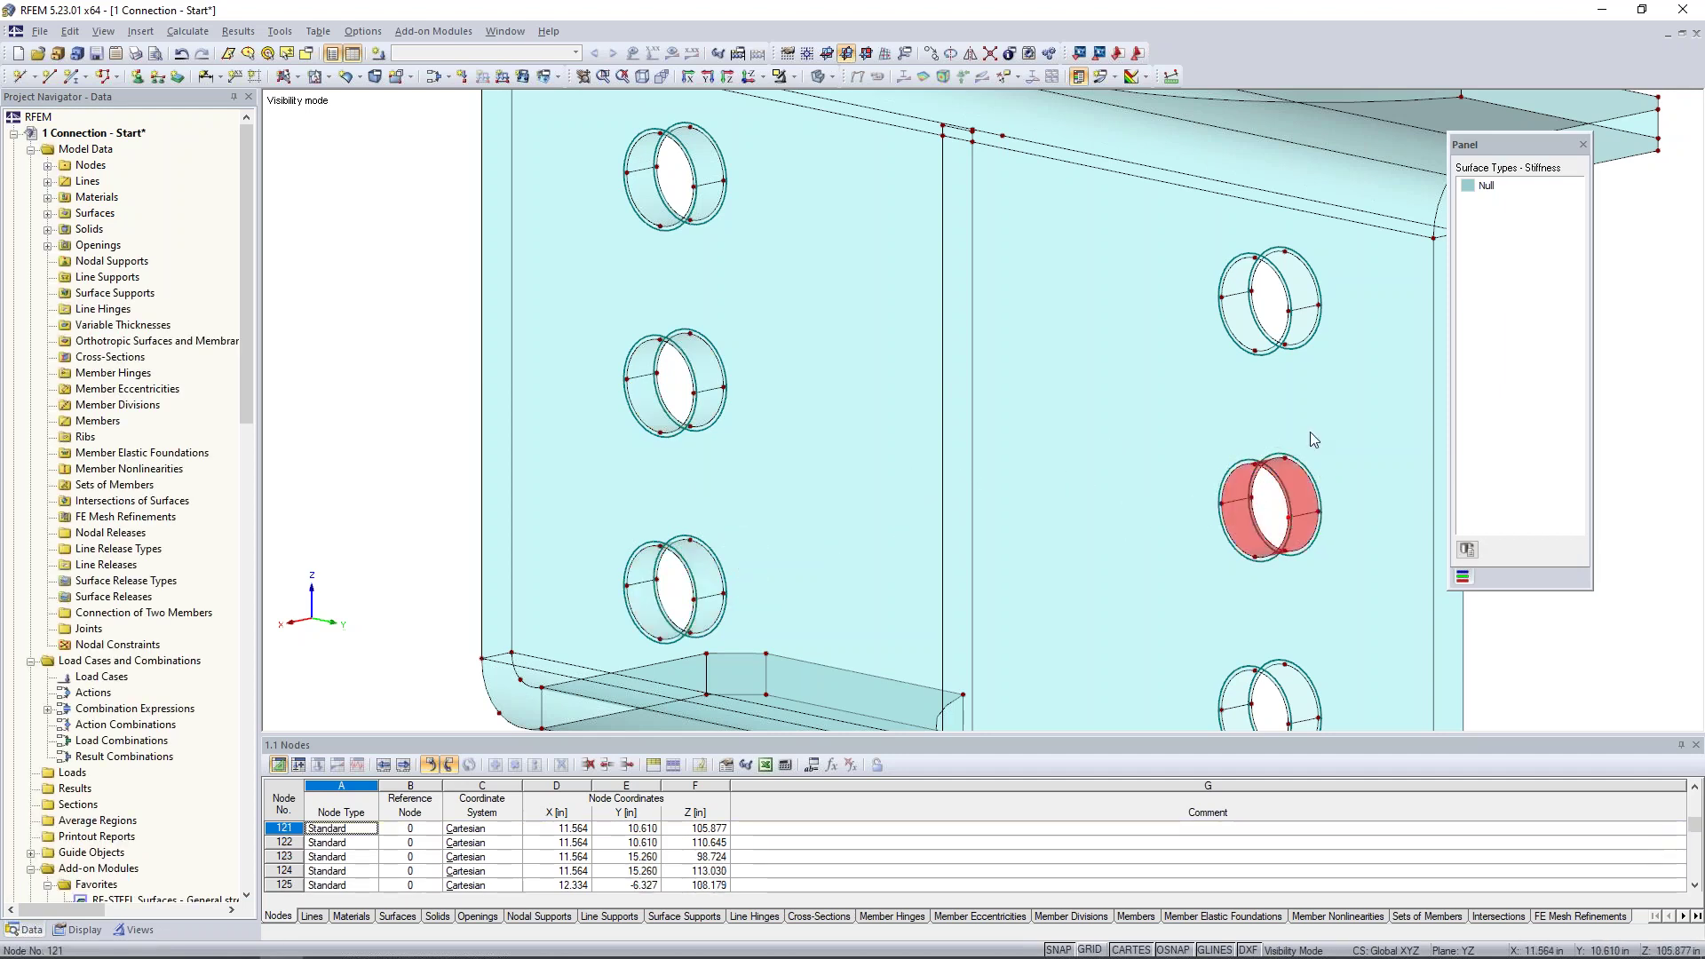
pyautogui.click(1298, 312)
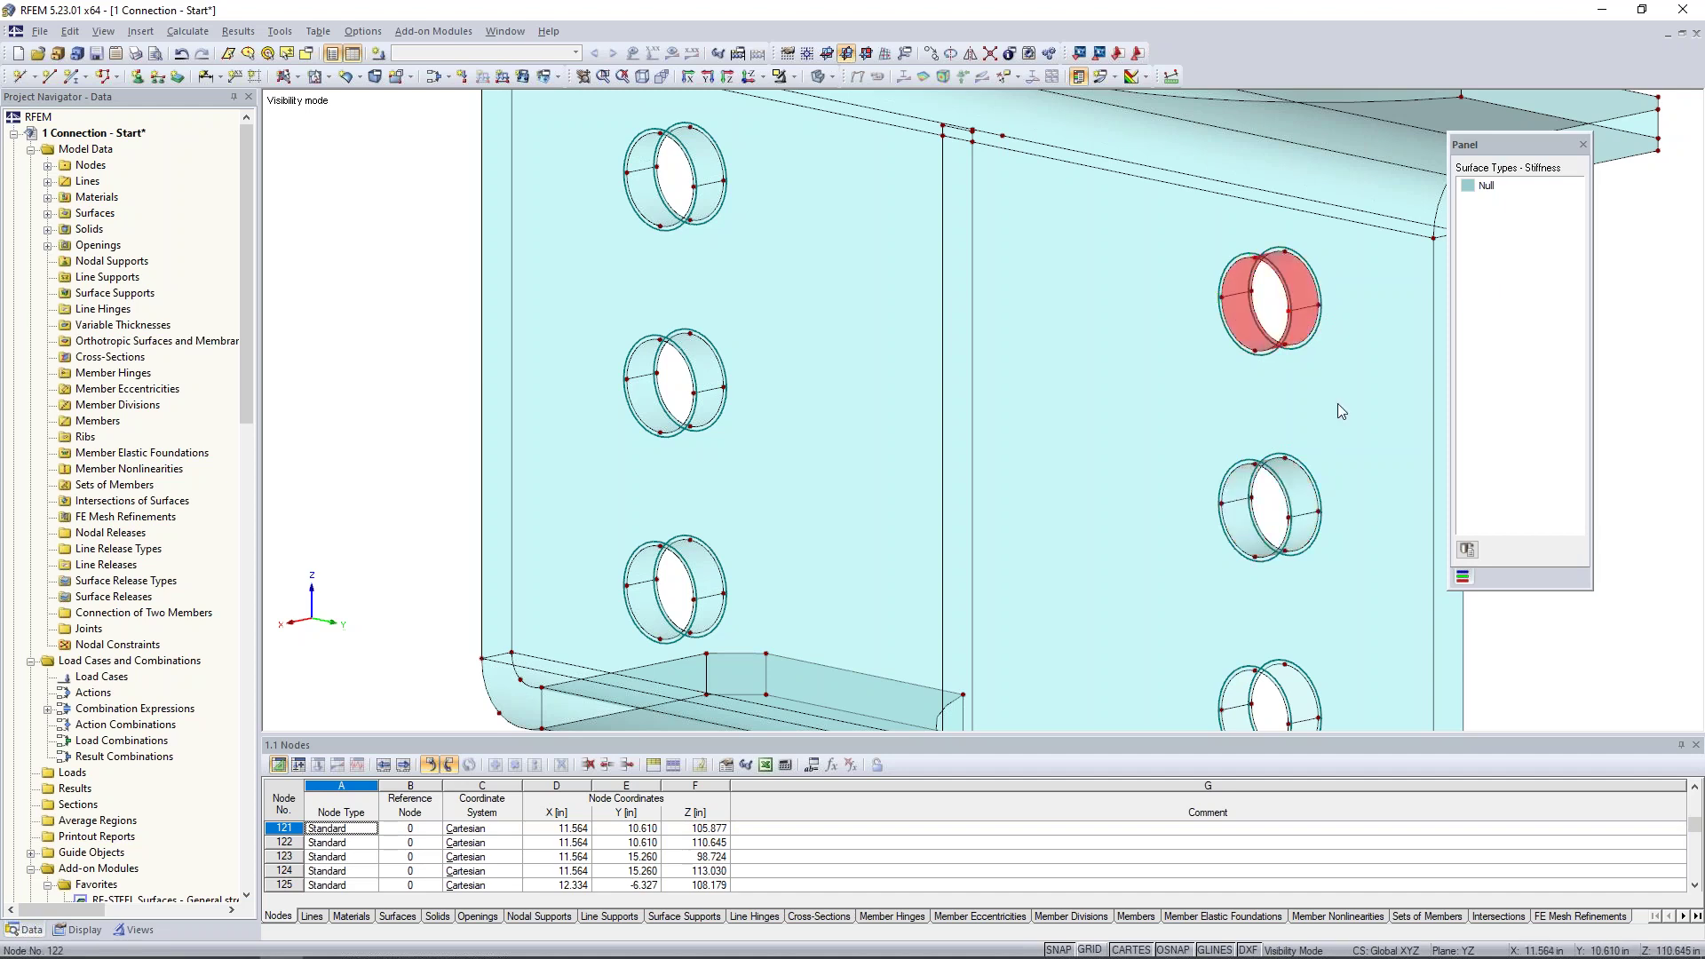
# Connect the lines throughout the whole bracket, including the copied bolt-hole wall surfaces
pyautogui.moveTo(1137, 233); pyautogui.dragTo(924, 85, button='middle')
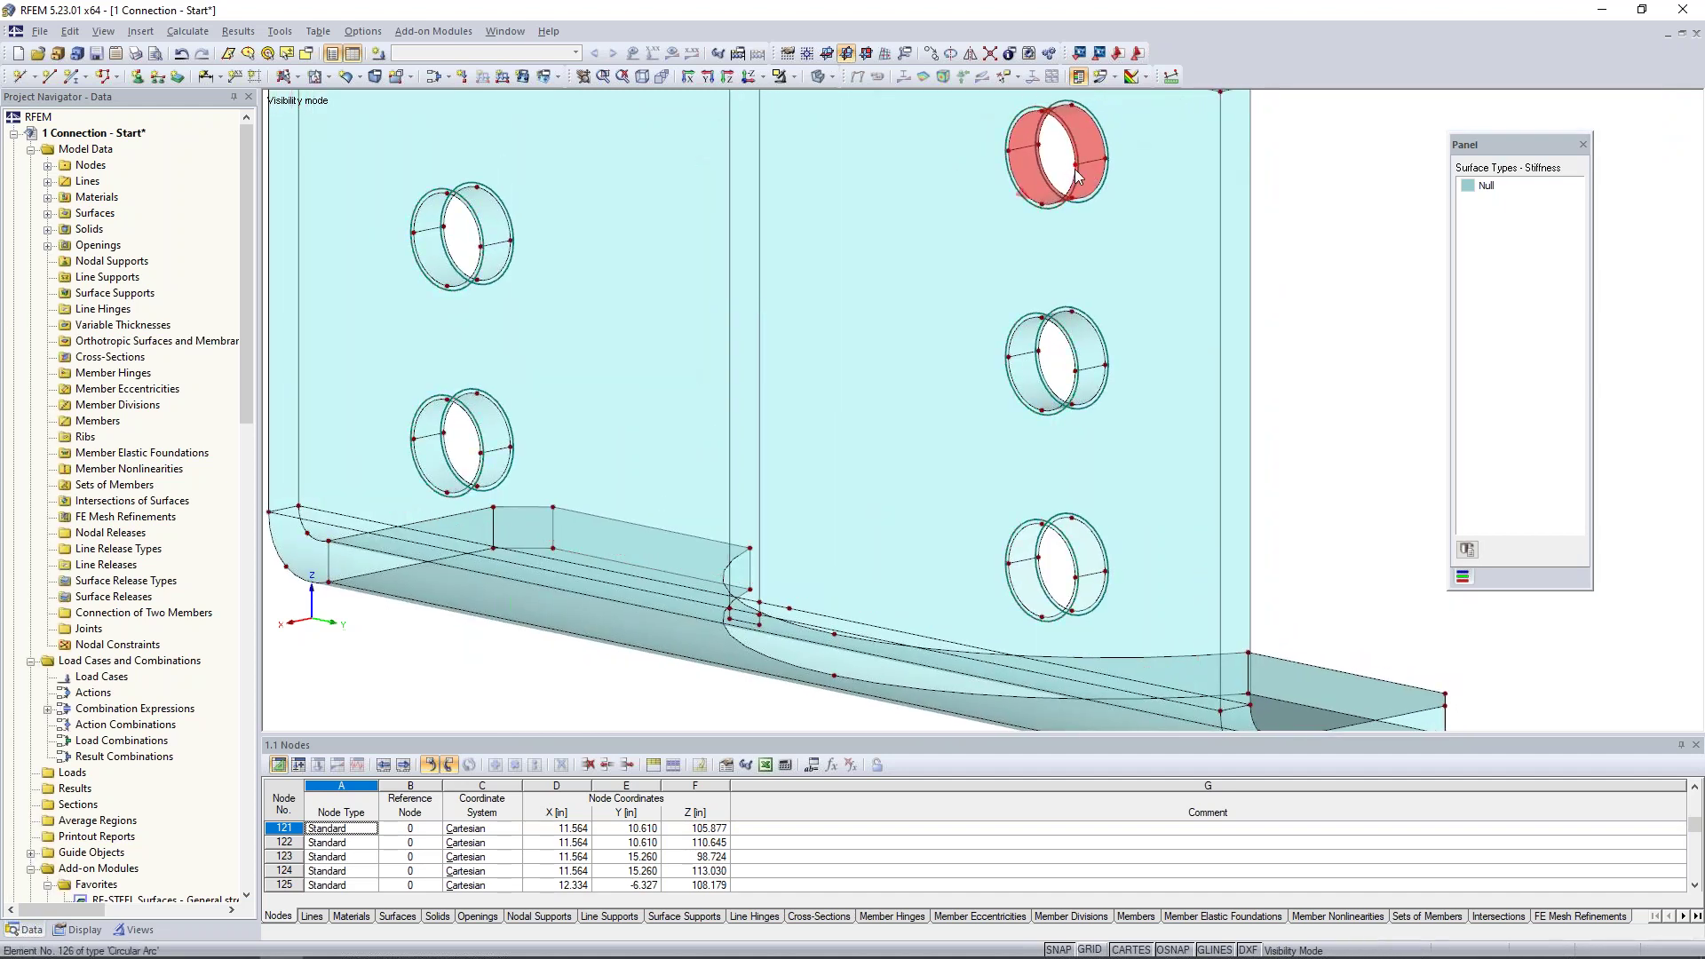
pyautogui.click(1078, 576)
pyautogui.scroll(-10, 1331, 457)
pyautogui.click(1331, 456)
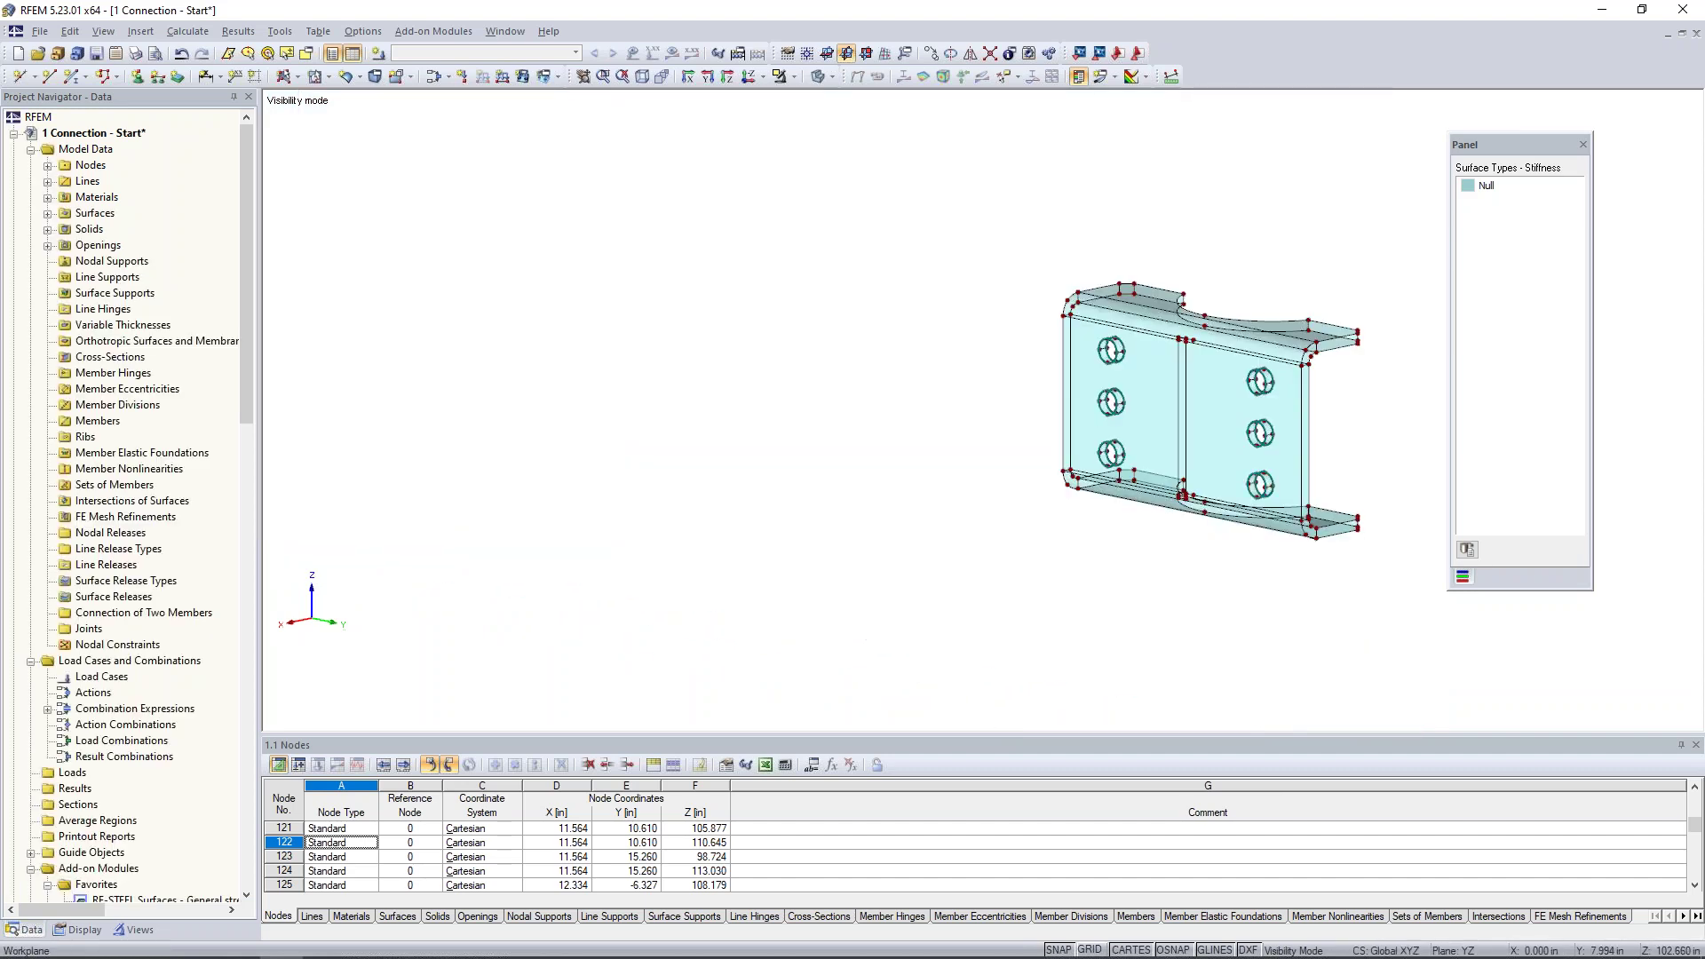
pyautogui.moveTo(1321, 438); pyautogui.dragTo(1042, 437, button='middle')
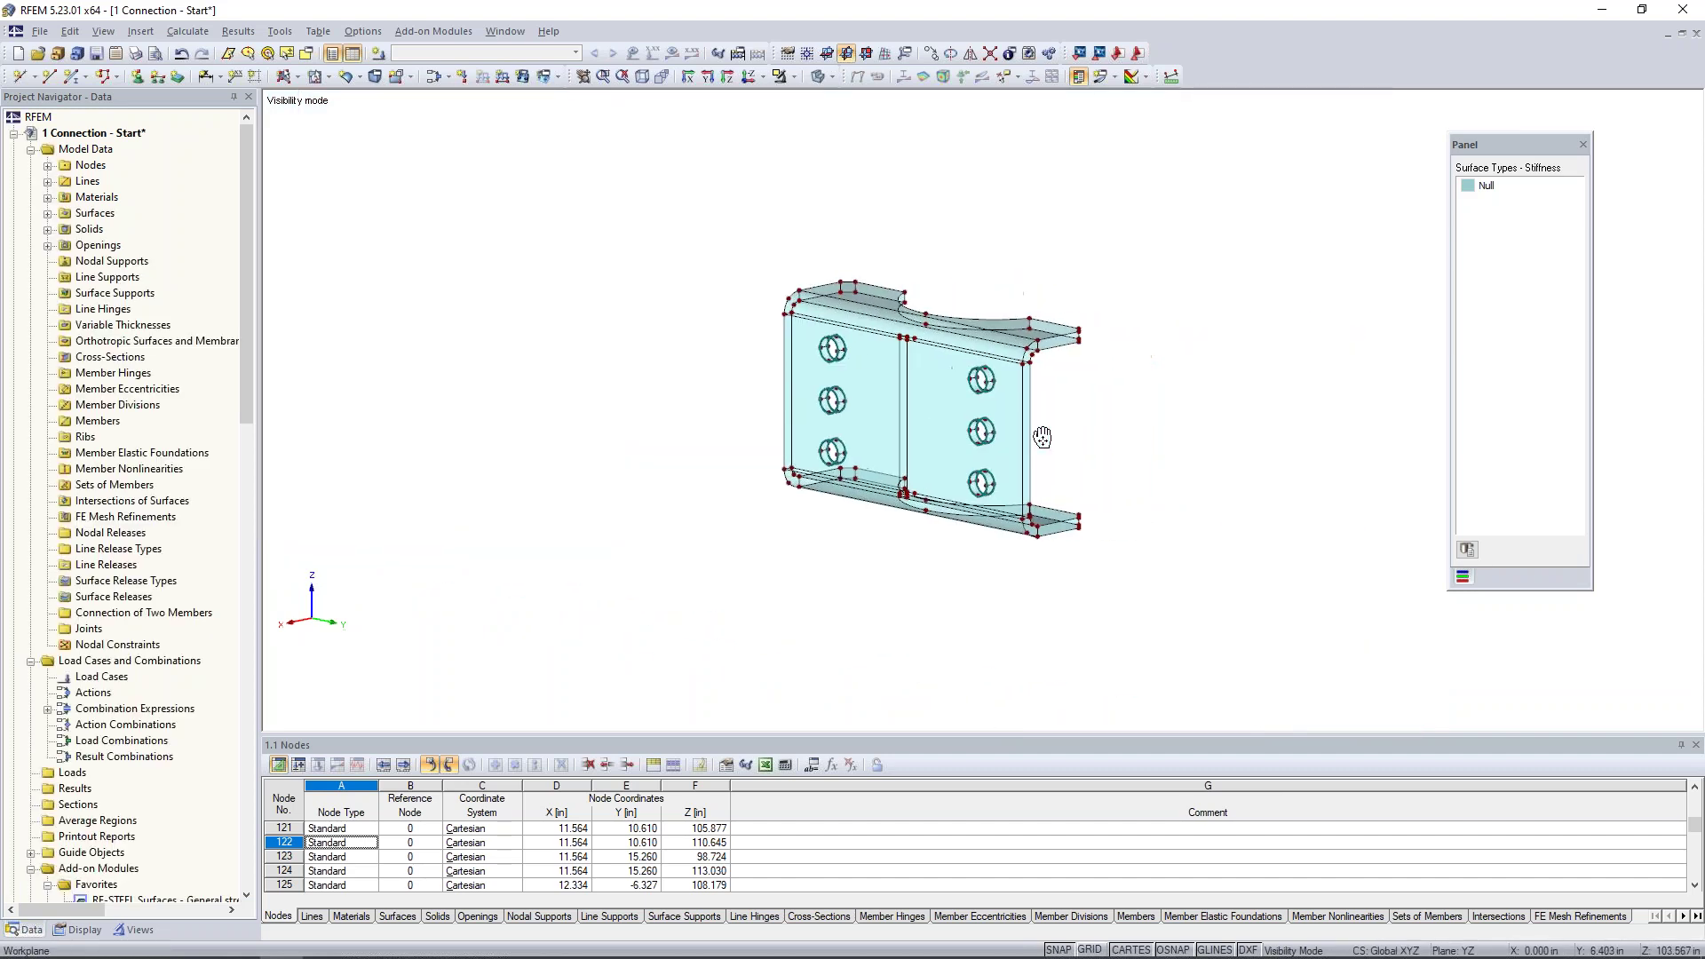
pyautogui.click(992, 54)
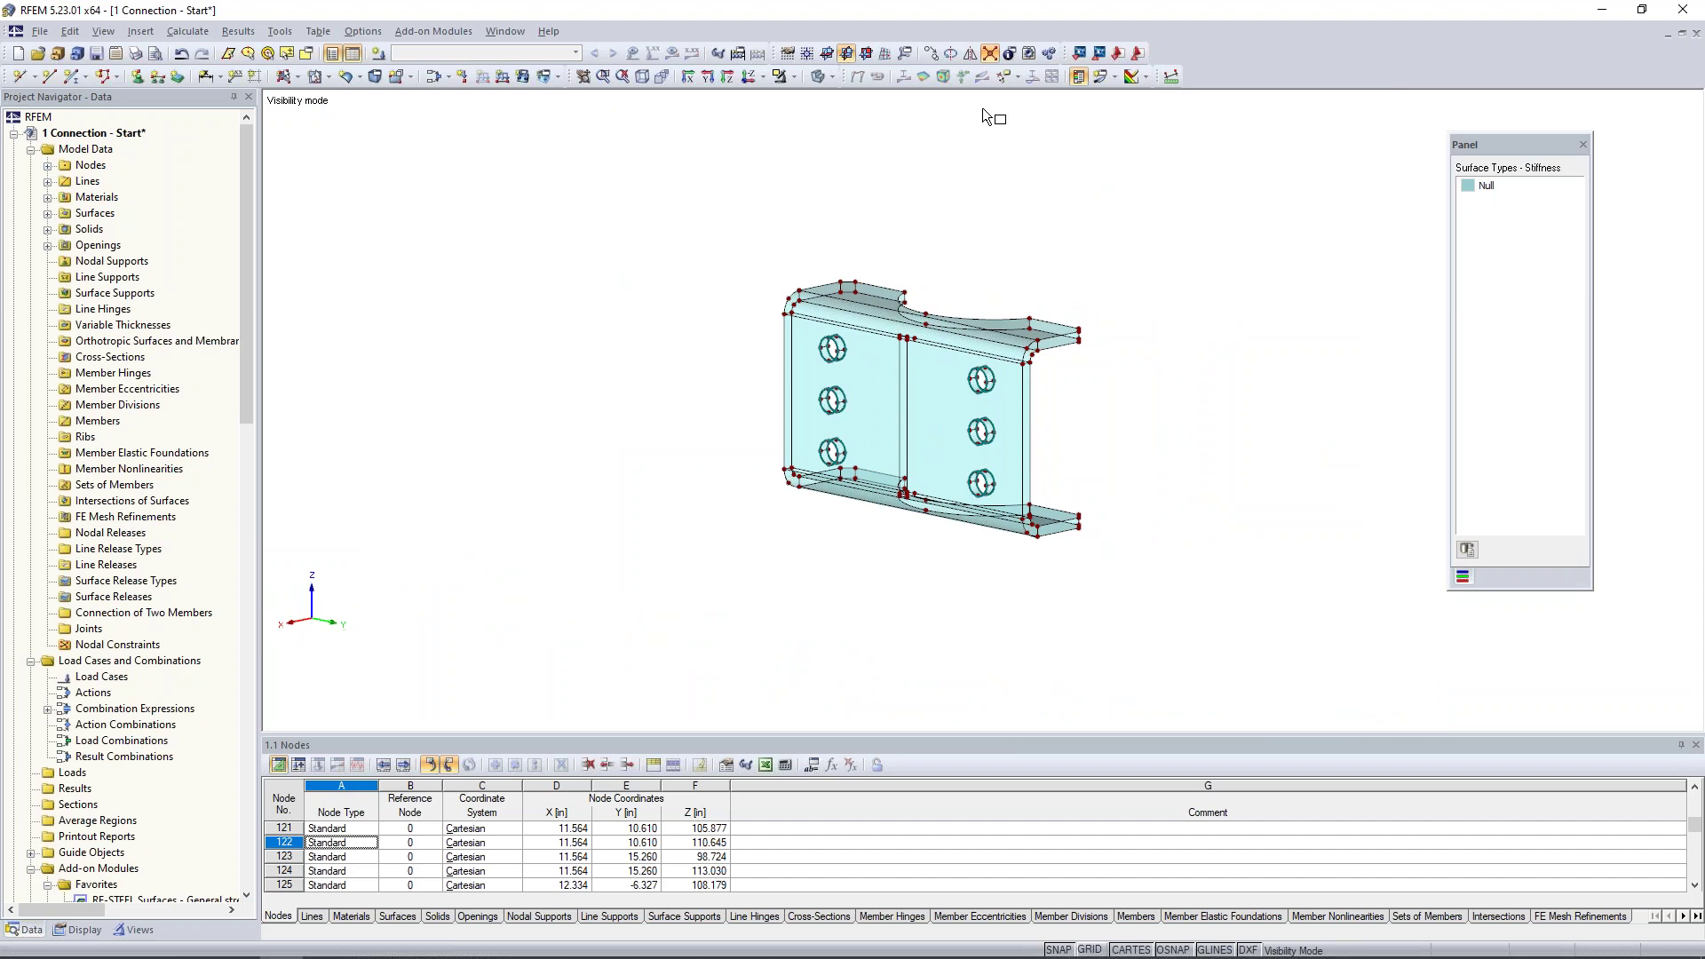
pyautogui.moveTo(692, 190); pyautogui.dragTo(1249, 639)
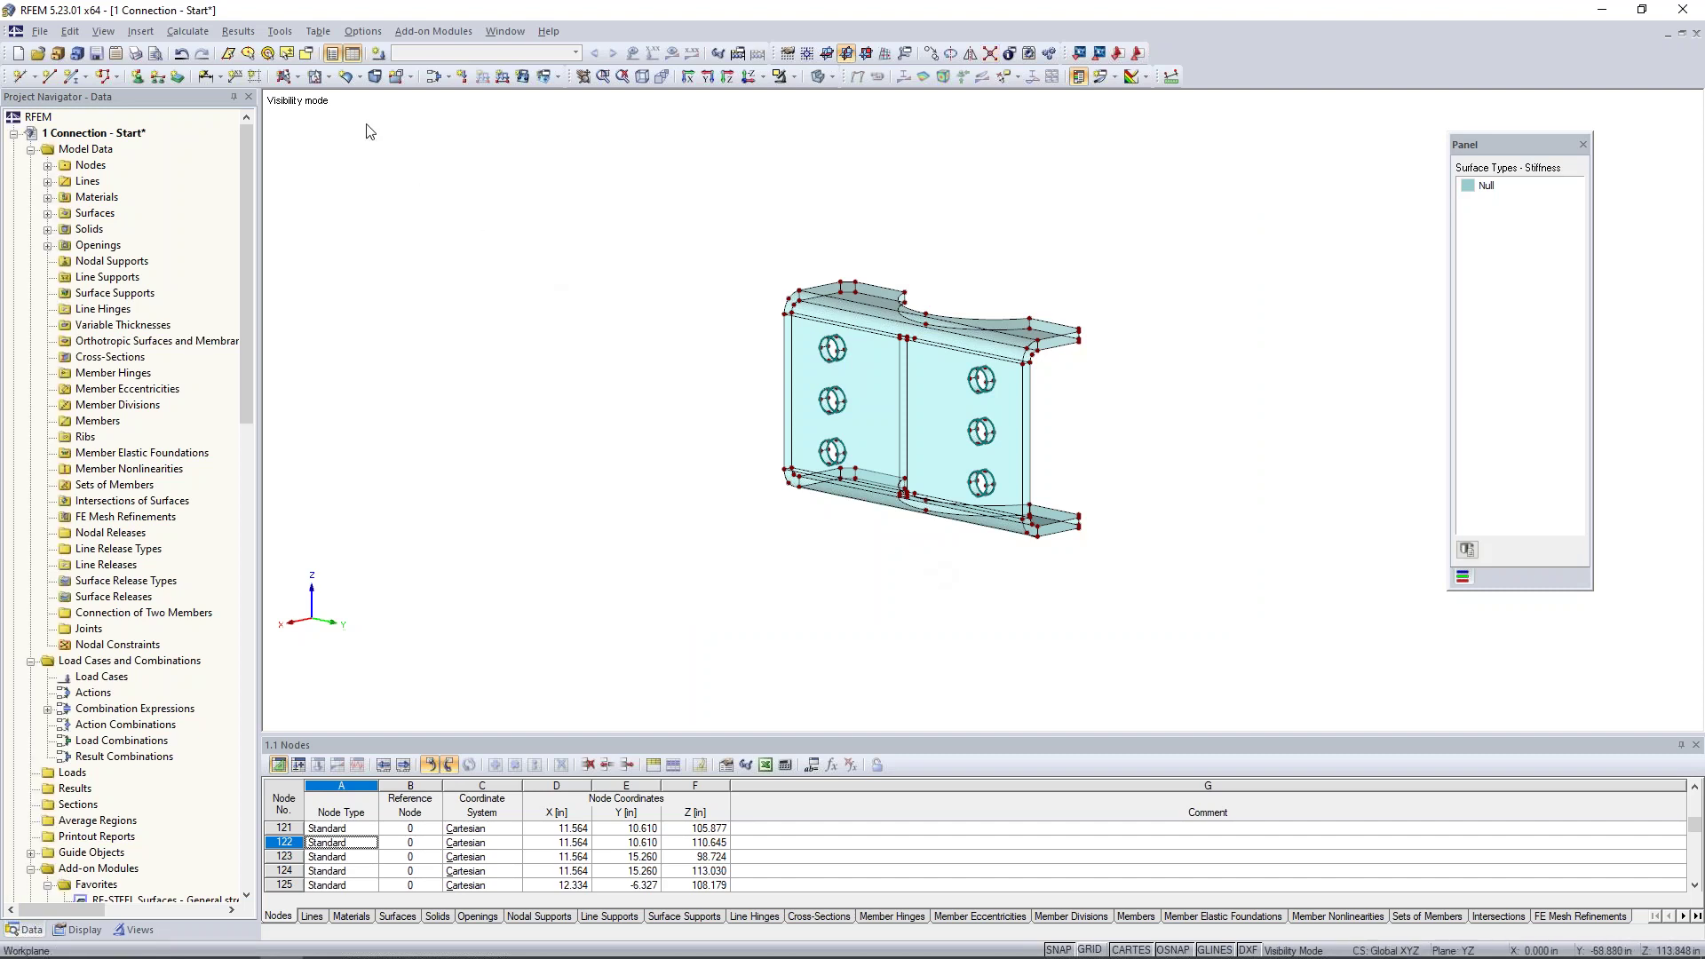
# Create a Steel A36 material solid for the bracket from all of its boundary surfaces, 9-50
pyautogui.click(373, 77)
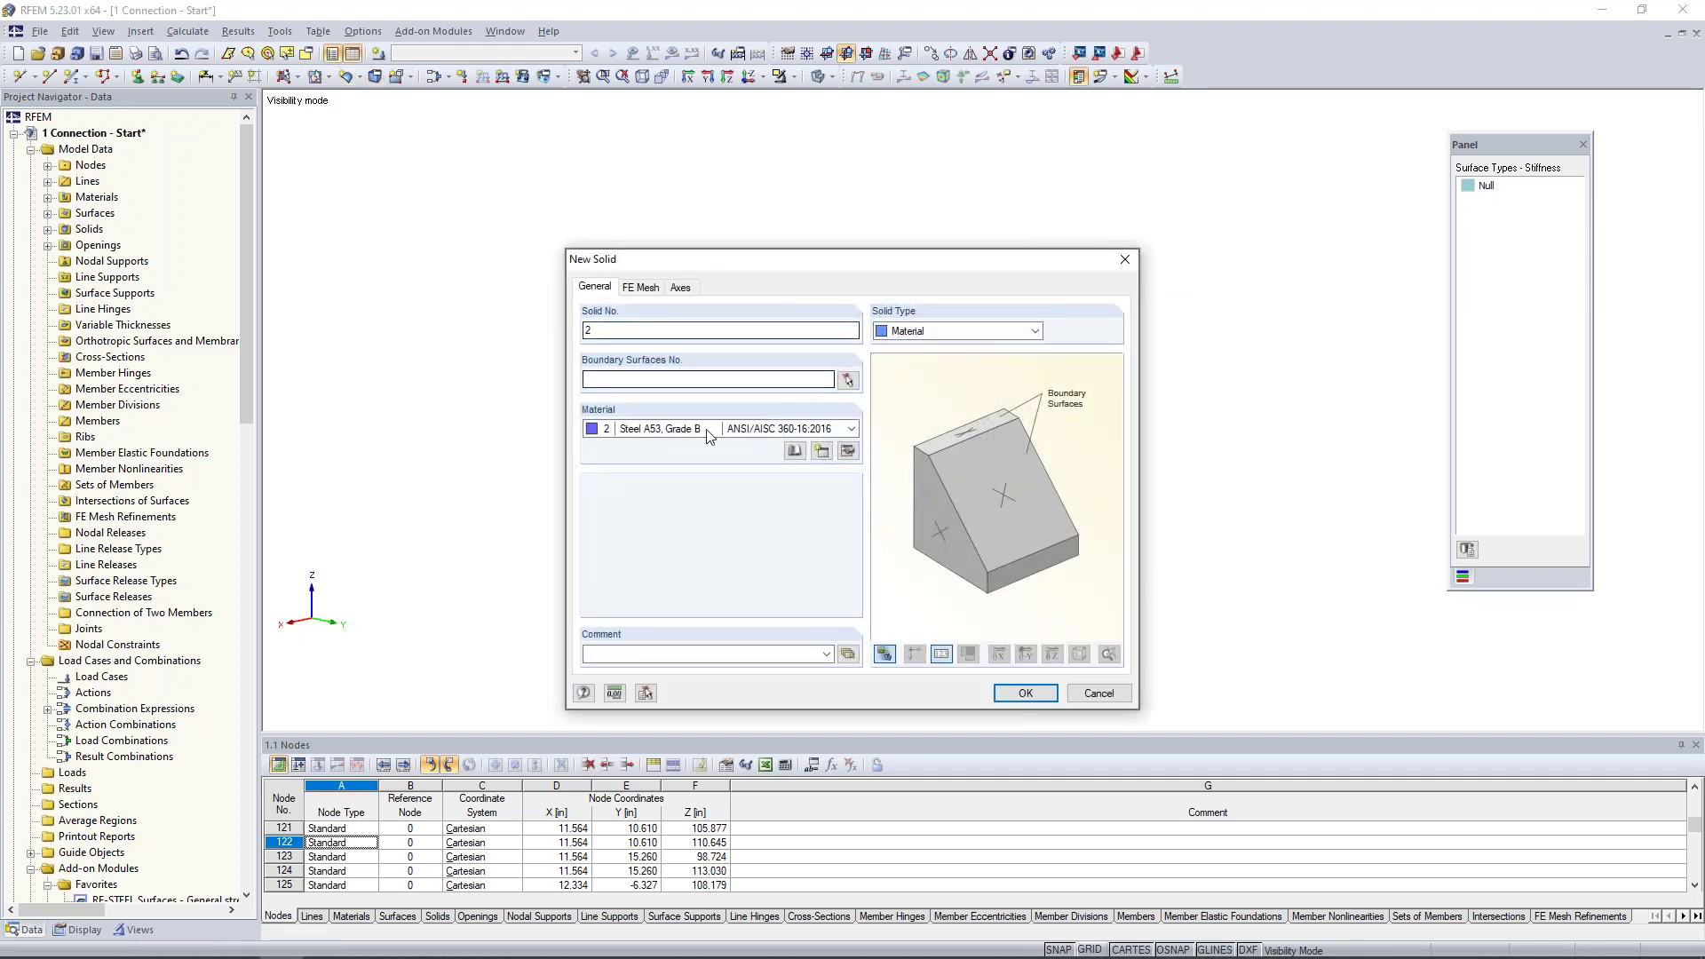
pyautogui.click(708, 430)
pyautogui.click(665, 476)
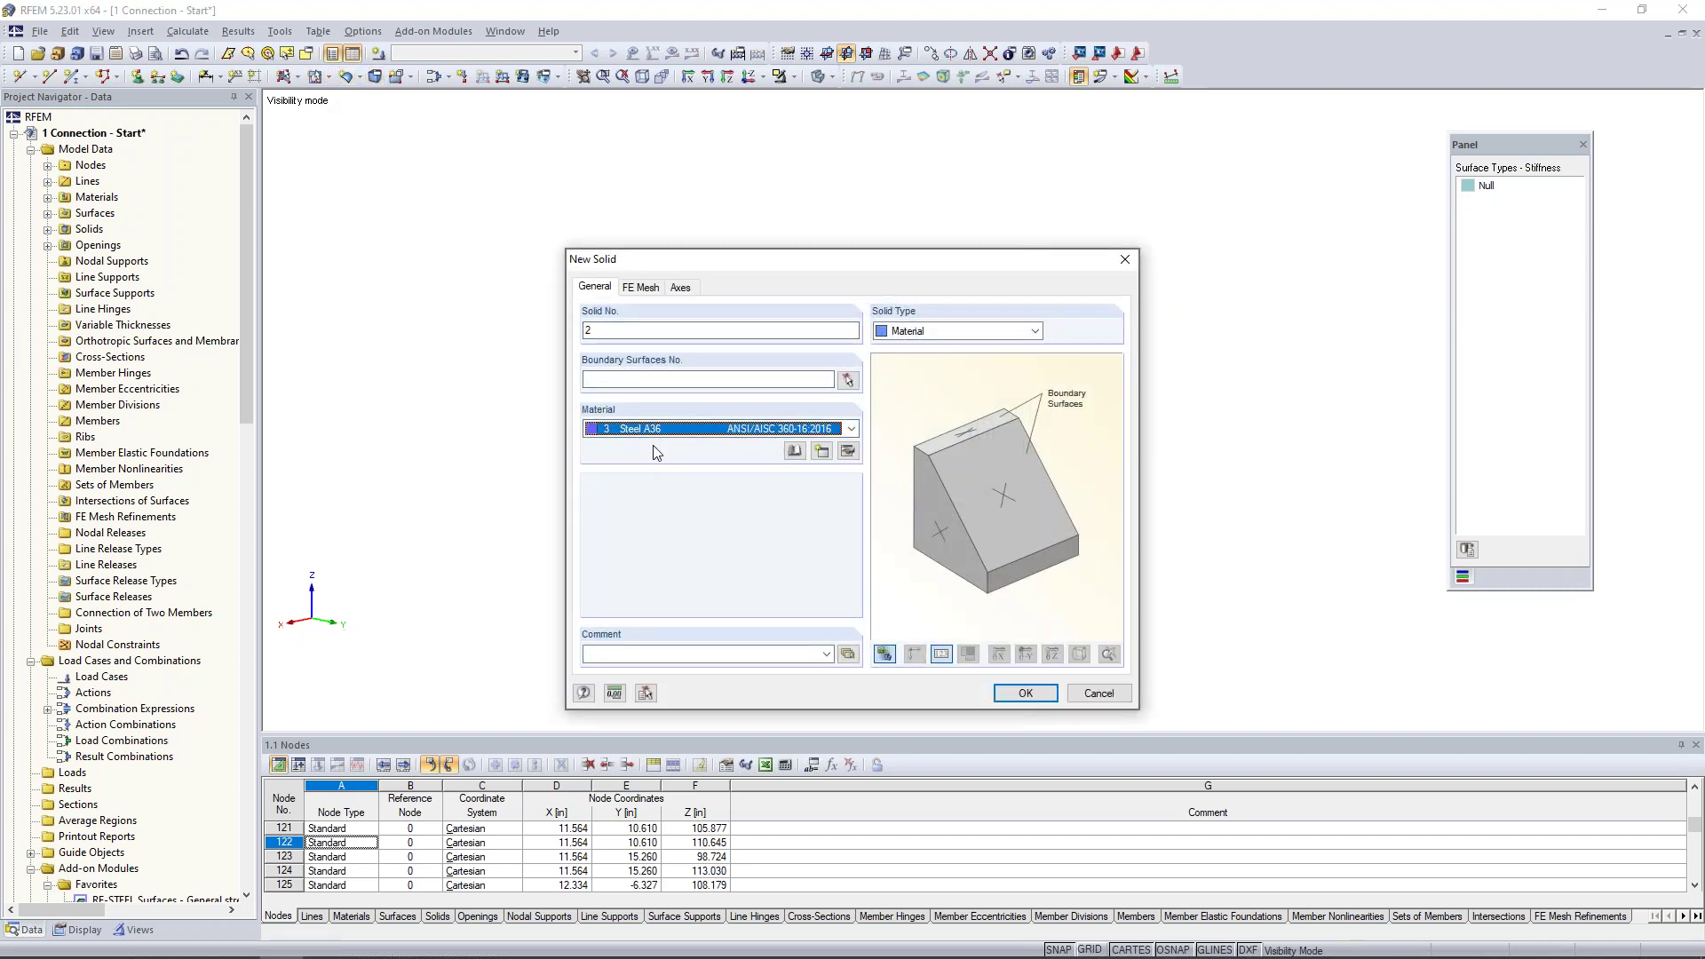
pyautogui.click(849, 380)
pyautogui.moveTo(735, 222); pyautogui.dragTo(1165, 621)
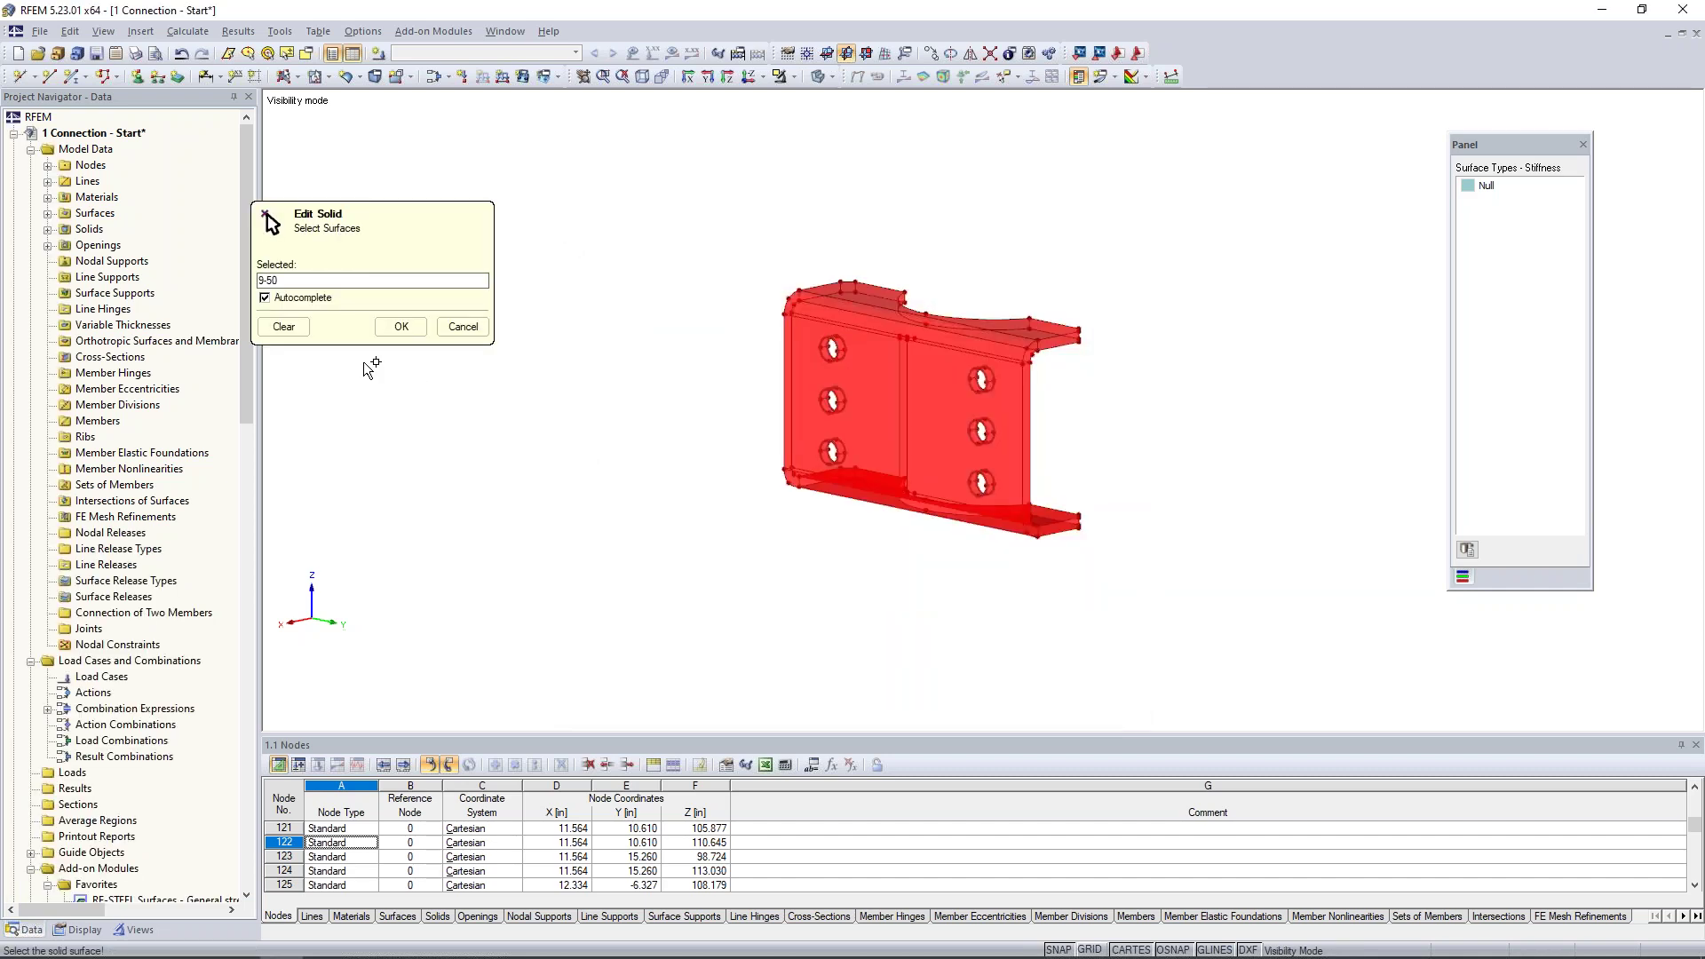
pyautogui.click(396, 327)
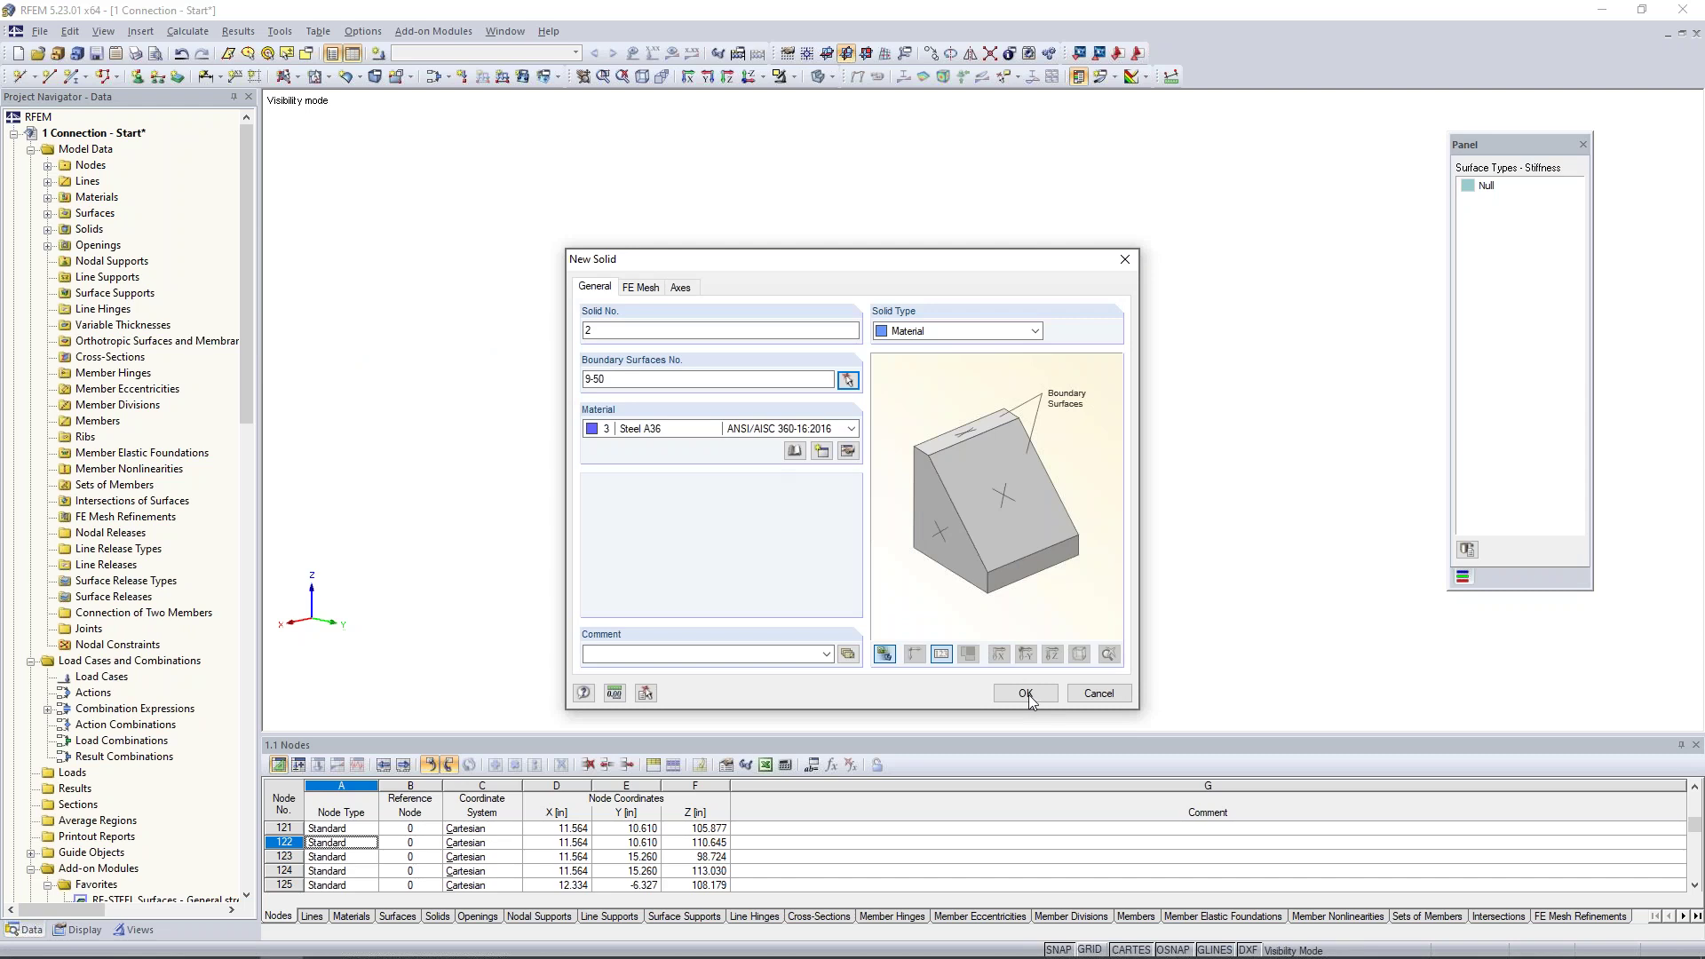
pyautogui.click(1025, 693)
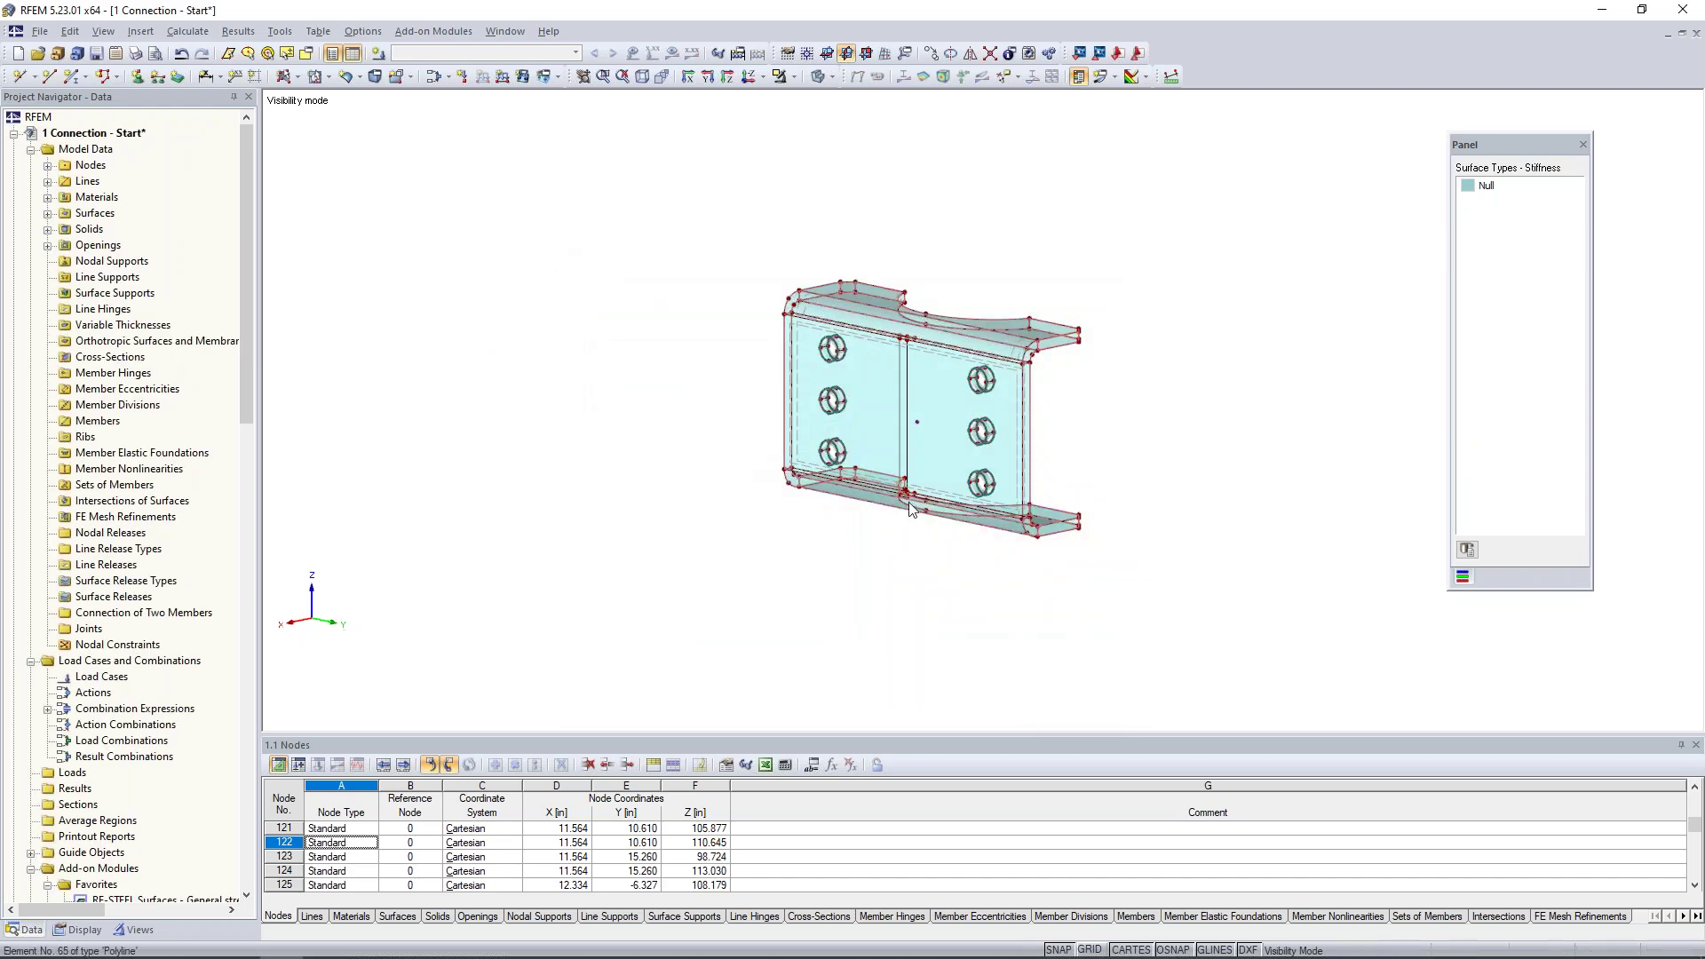
# Cancel the visibility mode to show the entire connection and colour the graphics according to material
pyautogui.scroll(4, 910, 571)
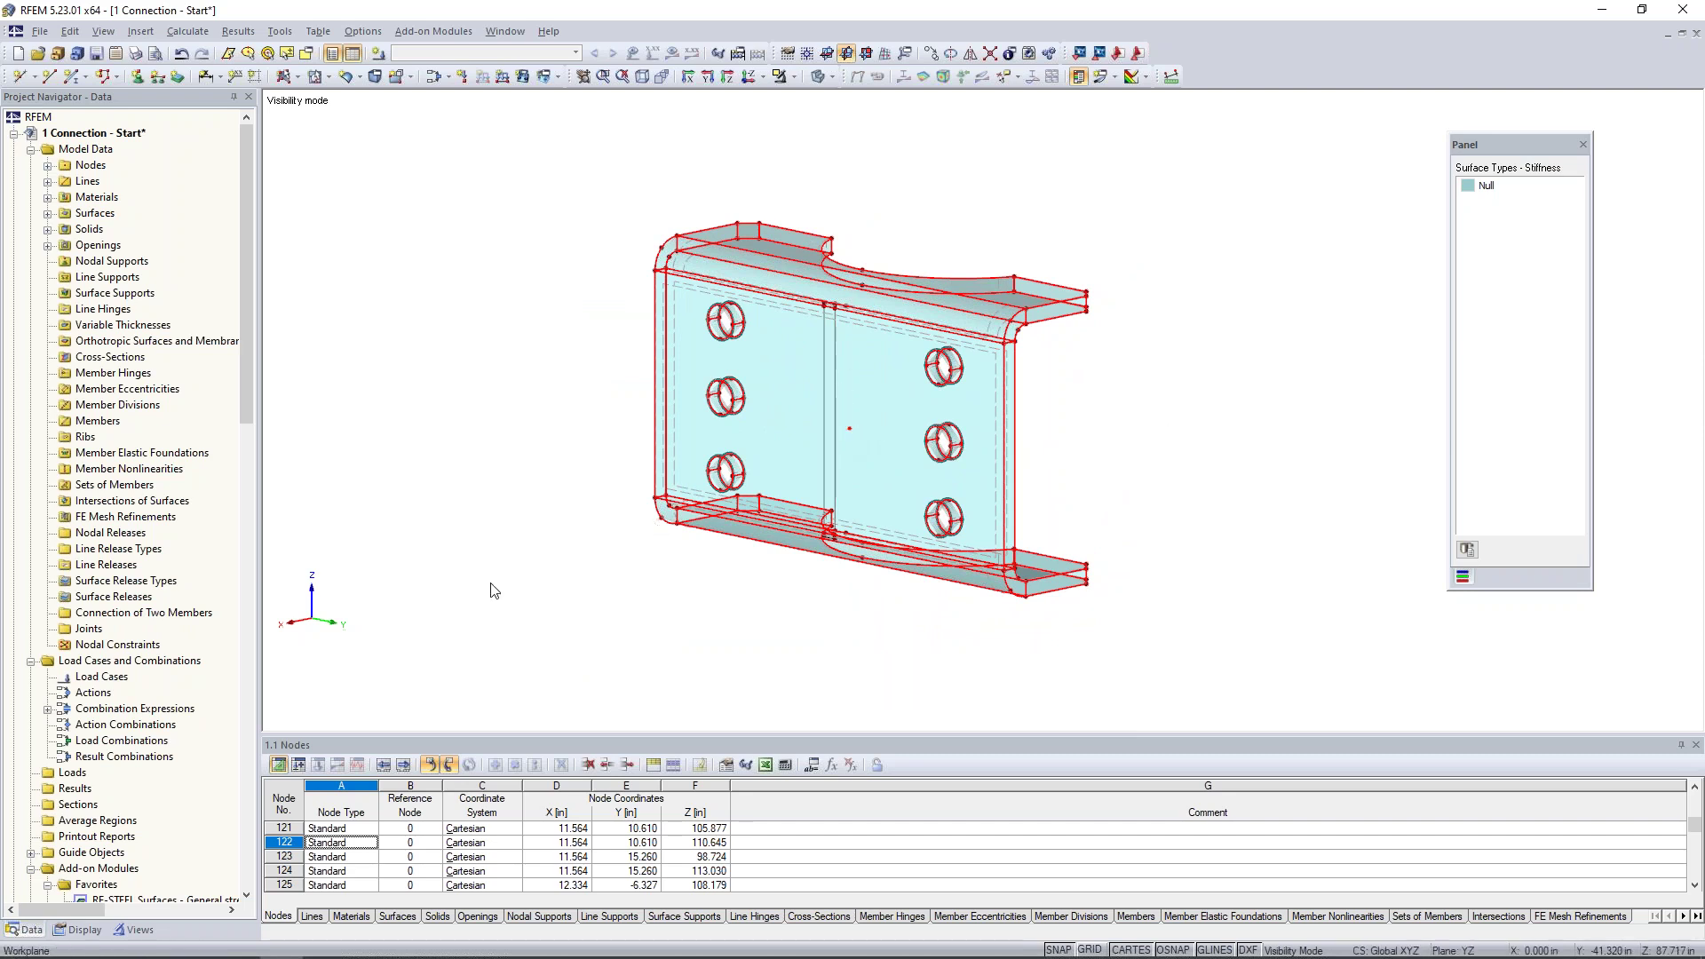
pyautogui.click(792, 78)
pyautogui.click(809, 227)
pyautogui.click(83, 929)
pyautogui.scroll(-10, 129, 679)
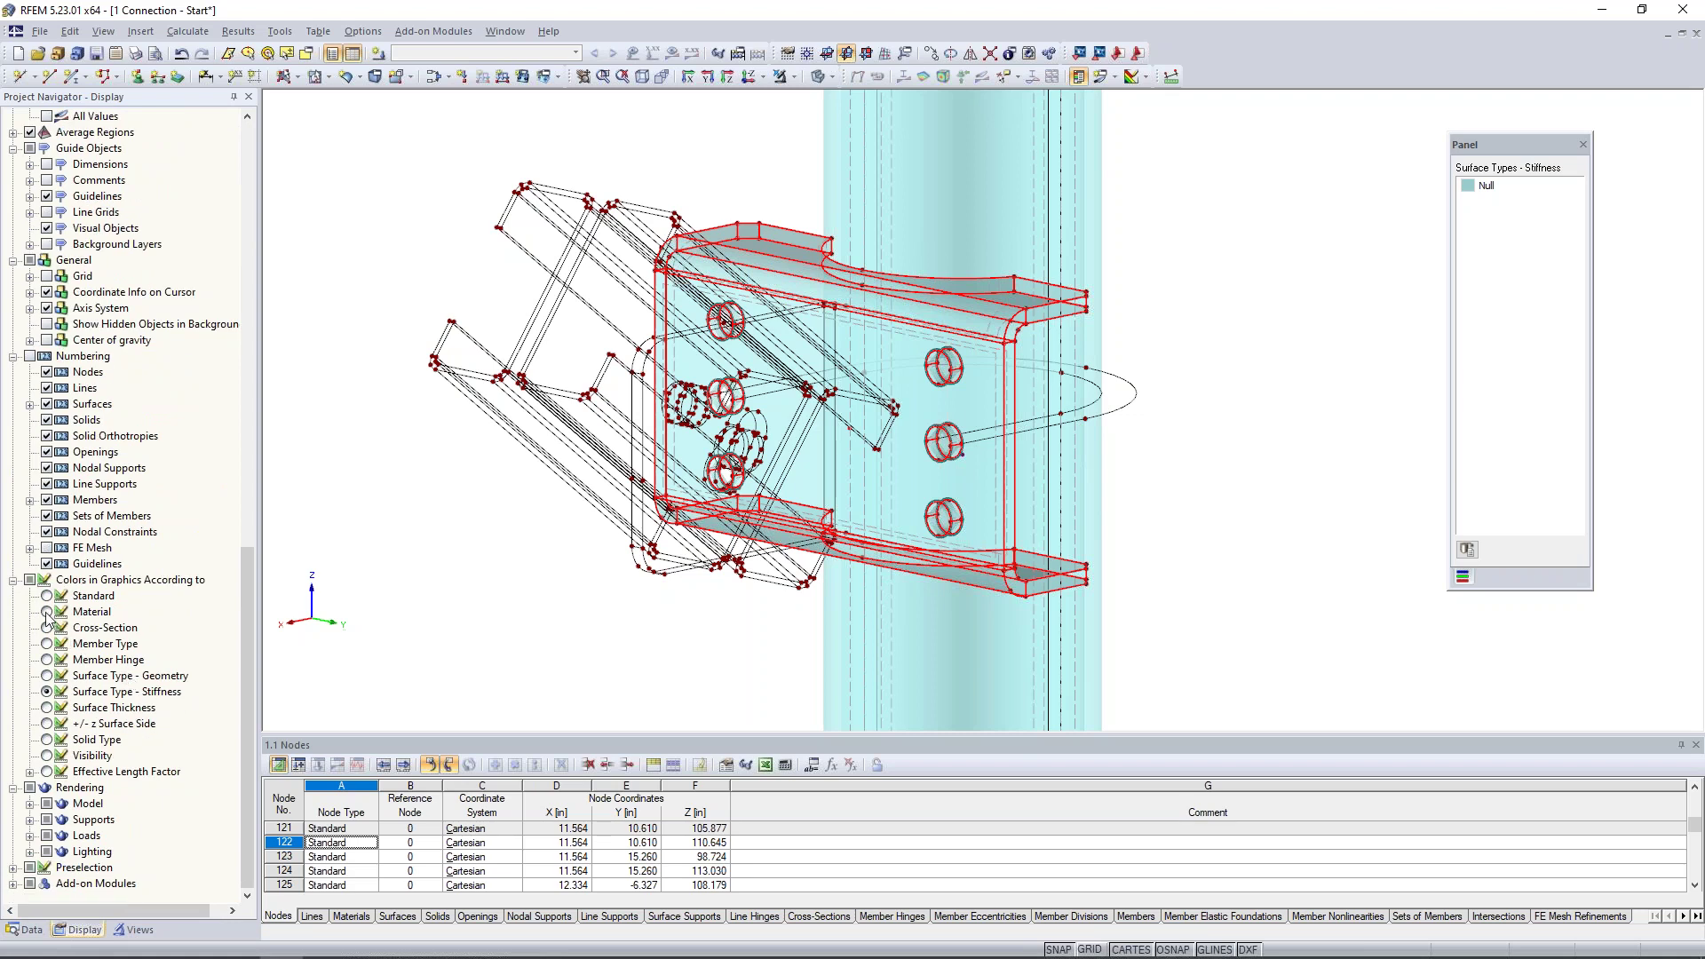
pyautogui.click(46, 612)
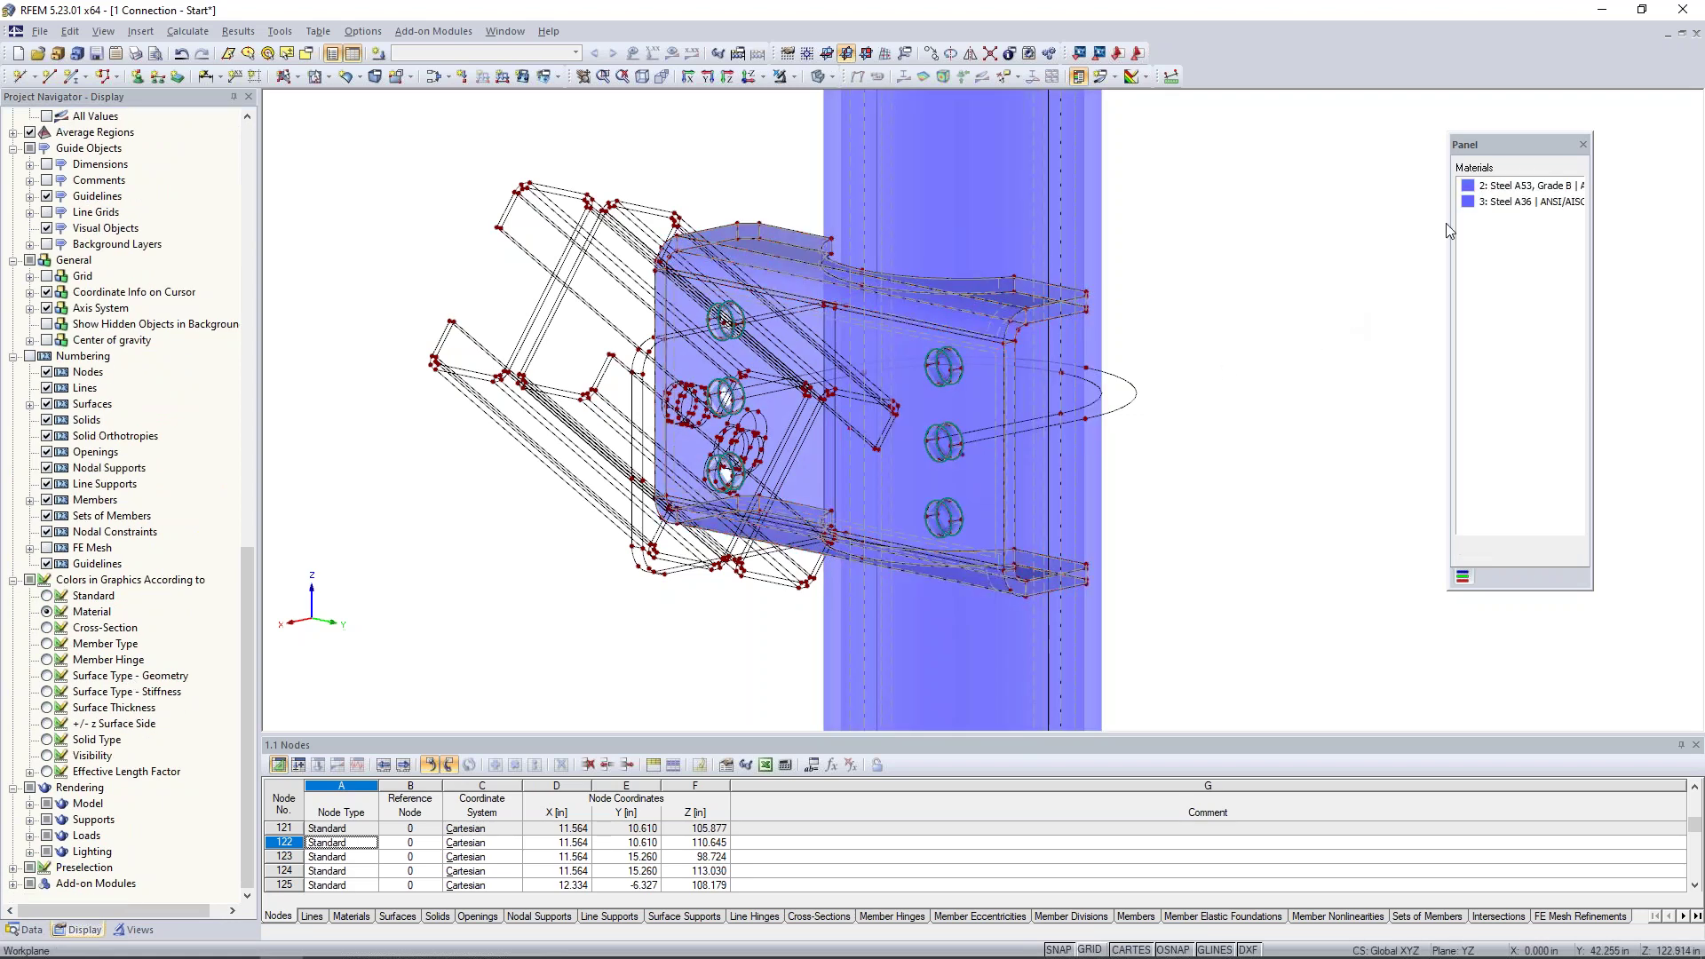
# Change the display colour of the Steel A53, Grade B material to bright green (RGB 0, 255, 0)
pyautogui.click(1469, 189)
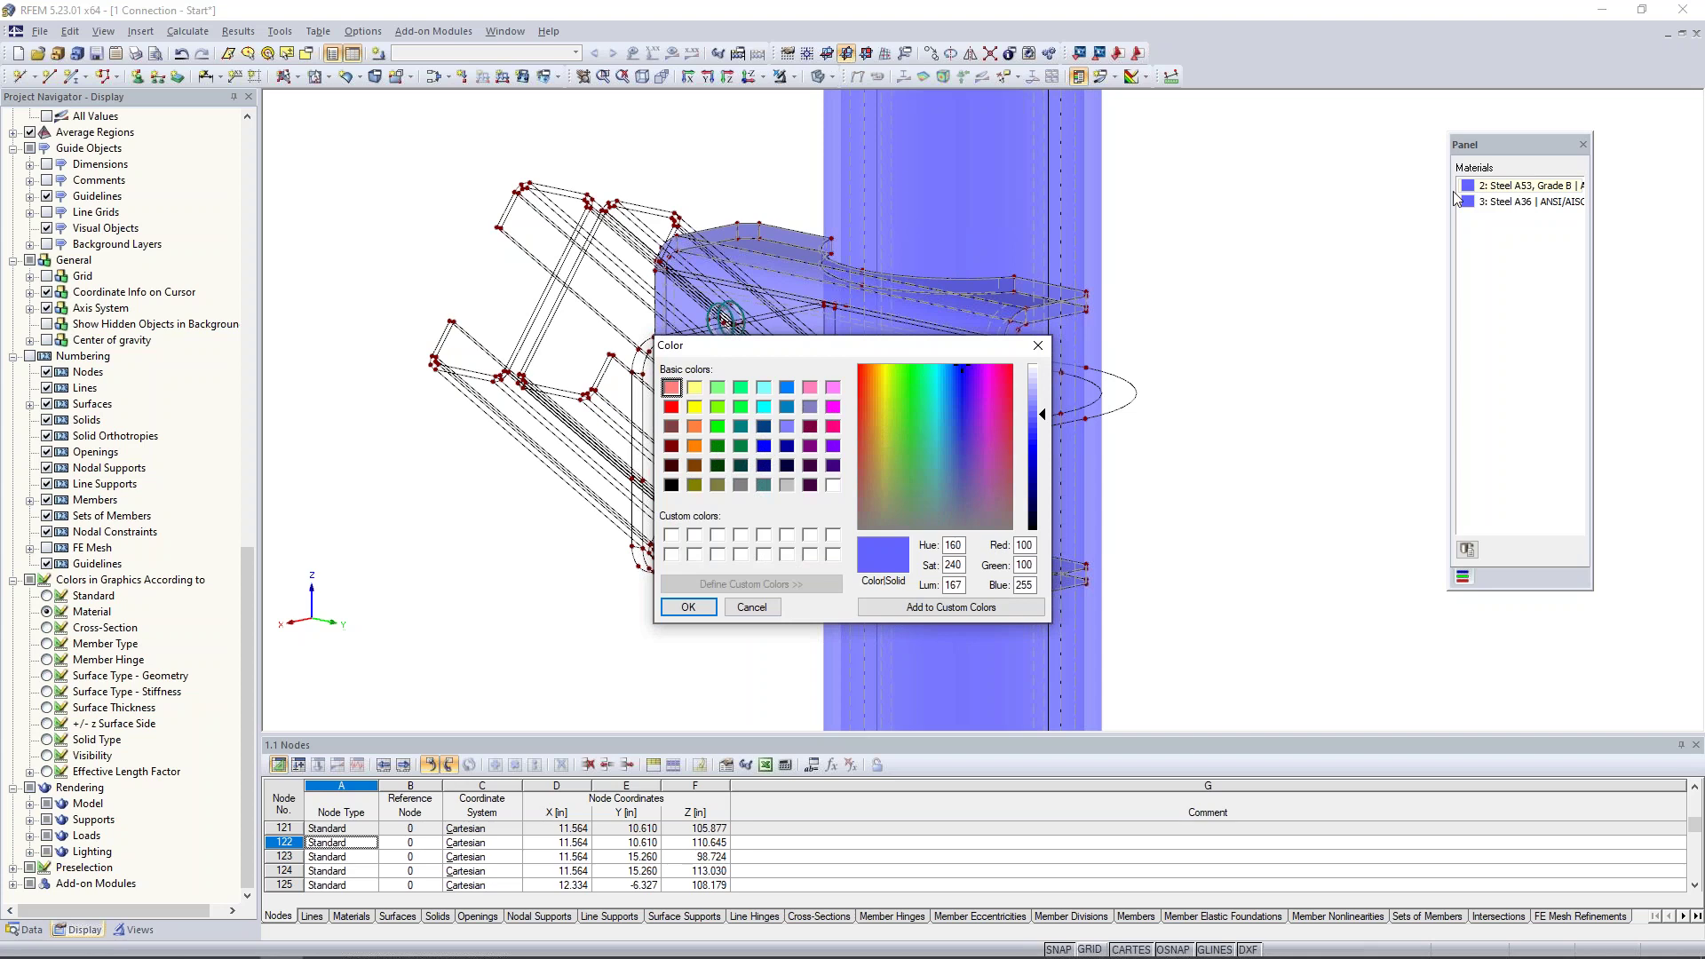
pyautogui.click(718, 425)
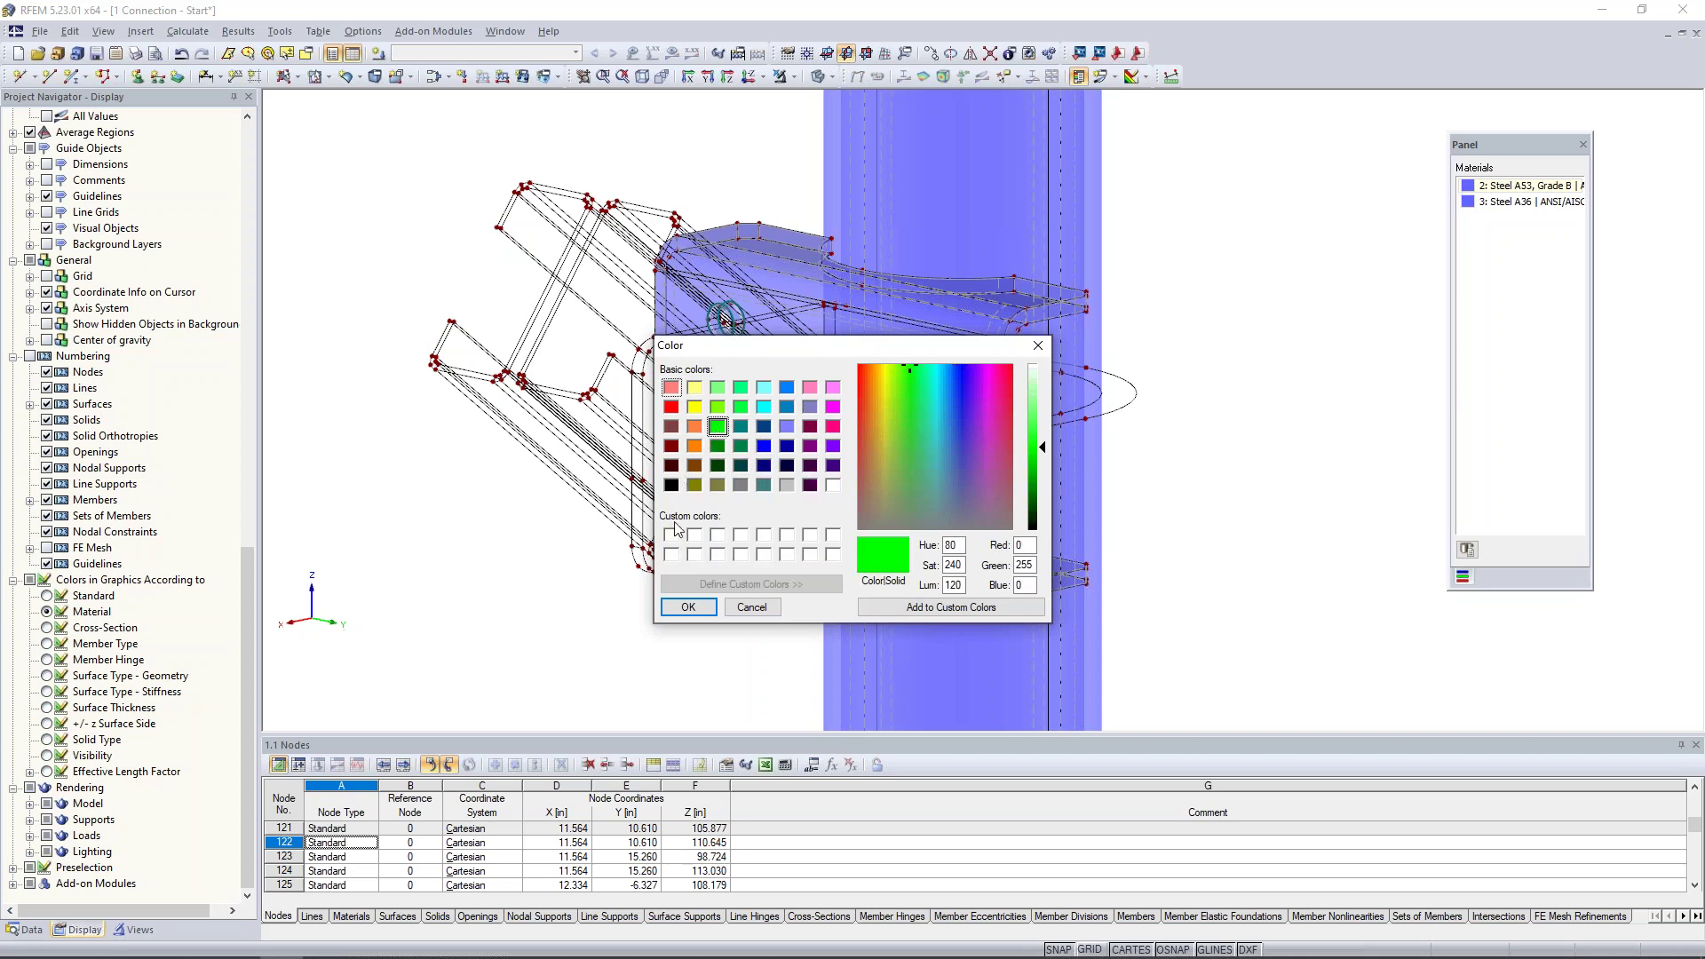
pyautogui.click(688, 606)
# Examine where the curved cutout of the bracket's upper flange meets the pipe surface
pyautogui.keyDown('ctrl'); pyautogui.moveTo(1269, 397); pyautogui.dragTo(1081, 528, button='middle'); pyautogui.keyUp('ctrl')
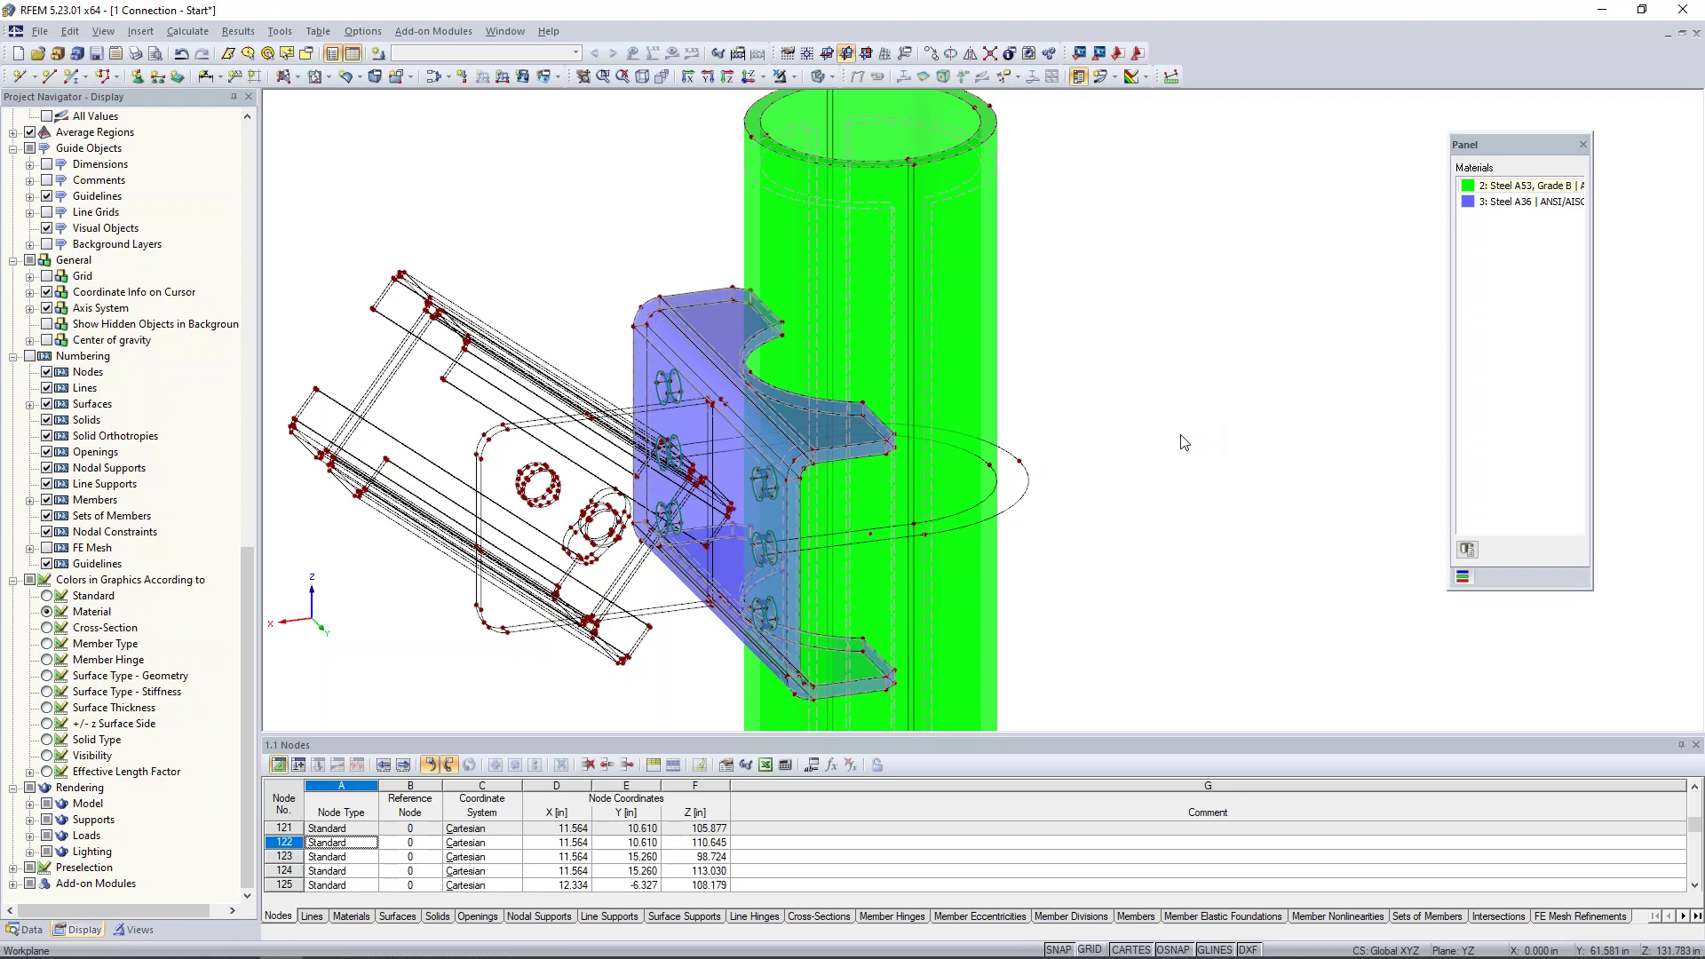
pyautogui.scroll(2, 1097, 416)
pyautogui.keyDown('ctrl'); pyautogui.moveTo(1107, 400); pyautogui.dragTo(1116, 401, button='middle'); pyautogui.keyUp('ctrl')
pyautogui.scroll(-1, 1116, 401)
pyautogui.scroll(4, 690, 374)
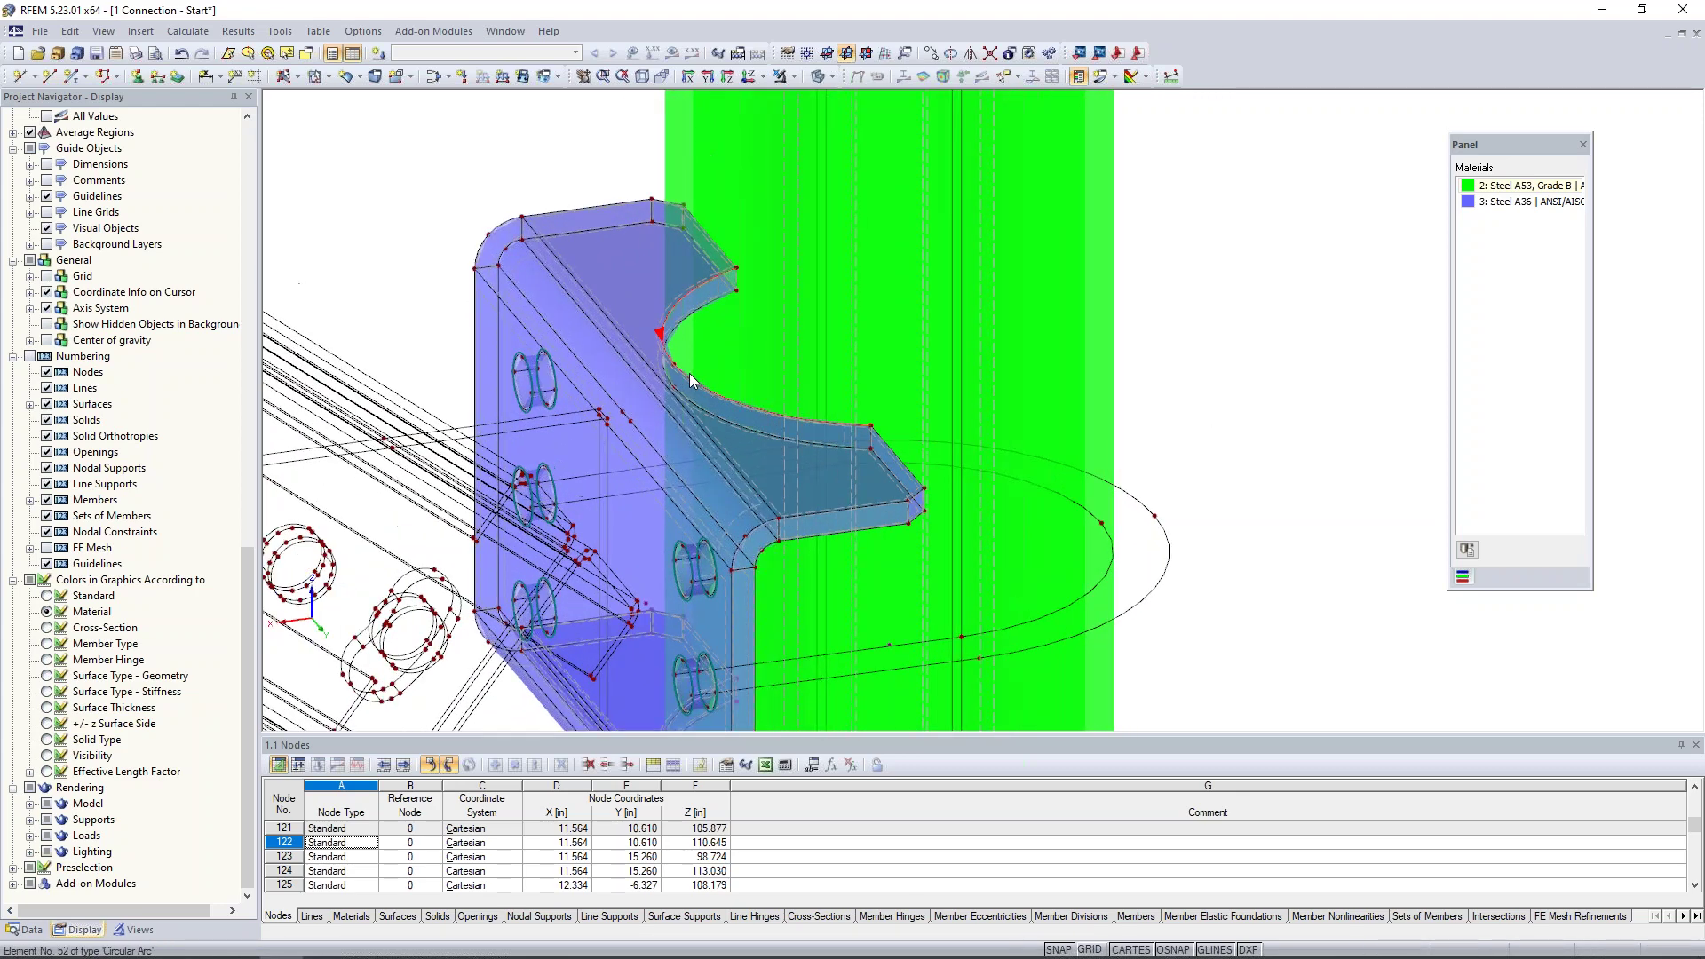
pyautogui.scroll(2, 689, 374)
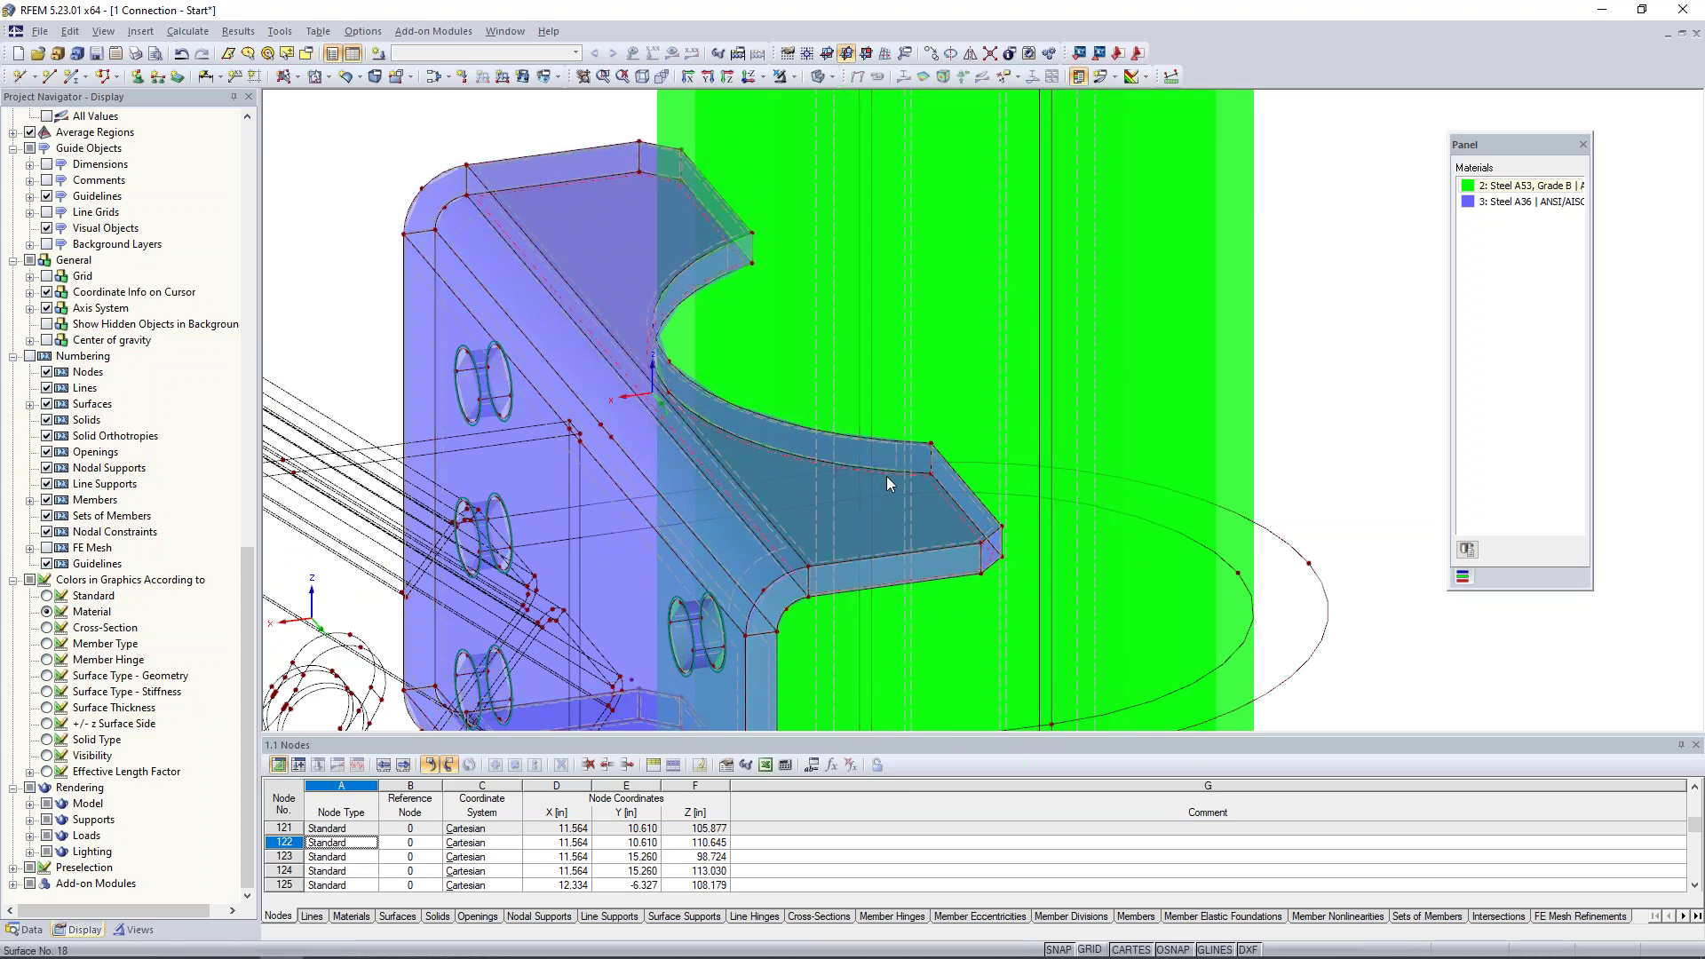
pyautogui.scroll(-2, 888, 478)
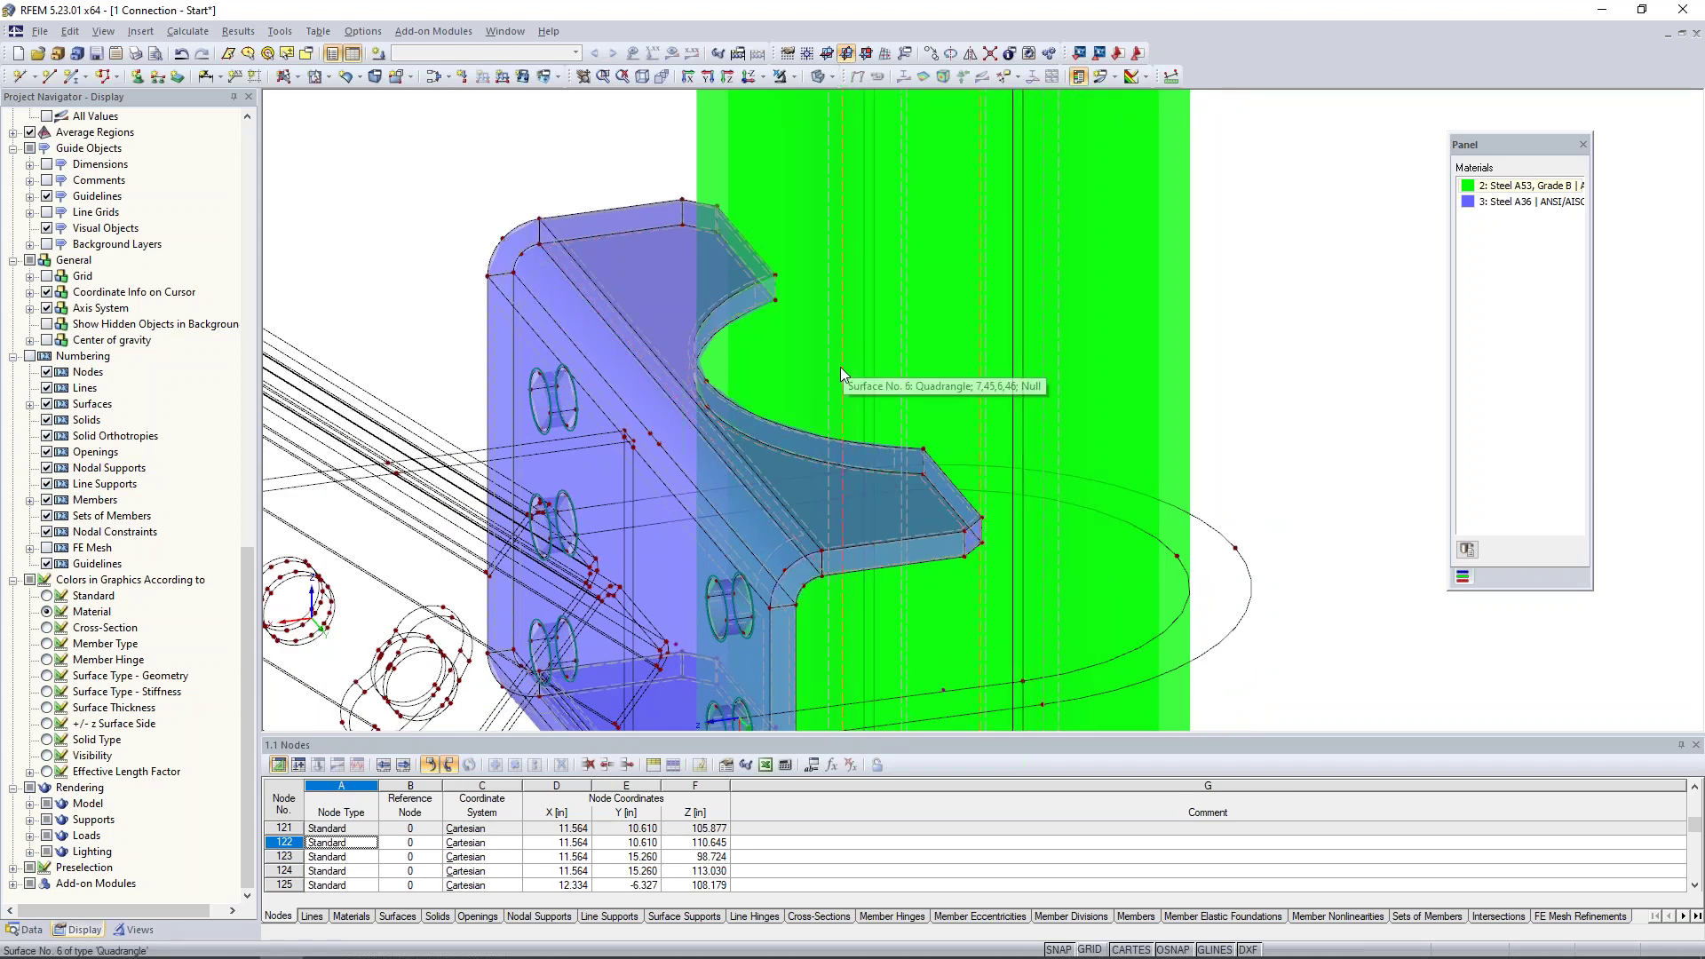
pyautogui.scroll(-1, 840, 366)
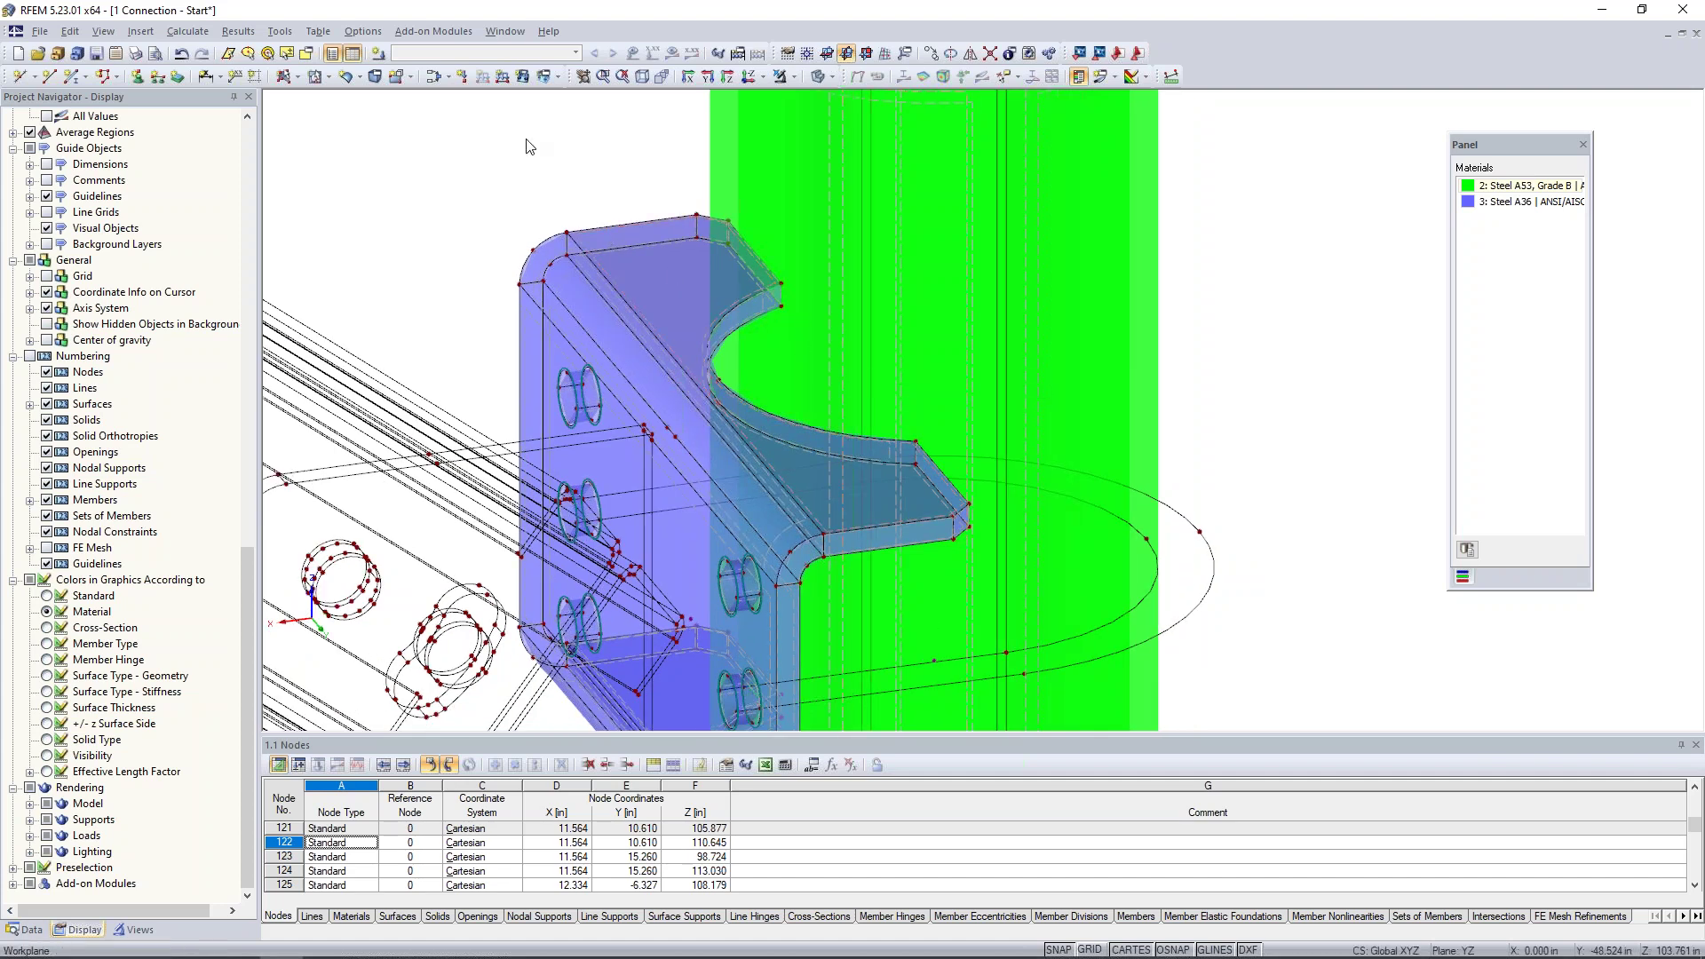
# Create an opening at the upper flange's contact with the pipe from boundary lines 16, 18, 51 and 52, using the wireframe display
pyautogui.click(317, 77)
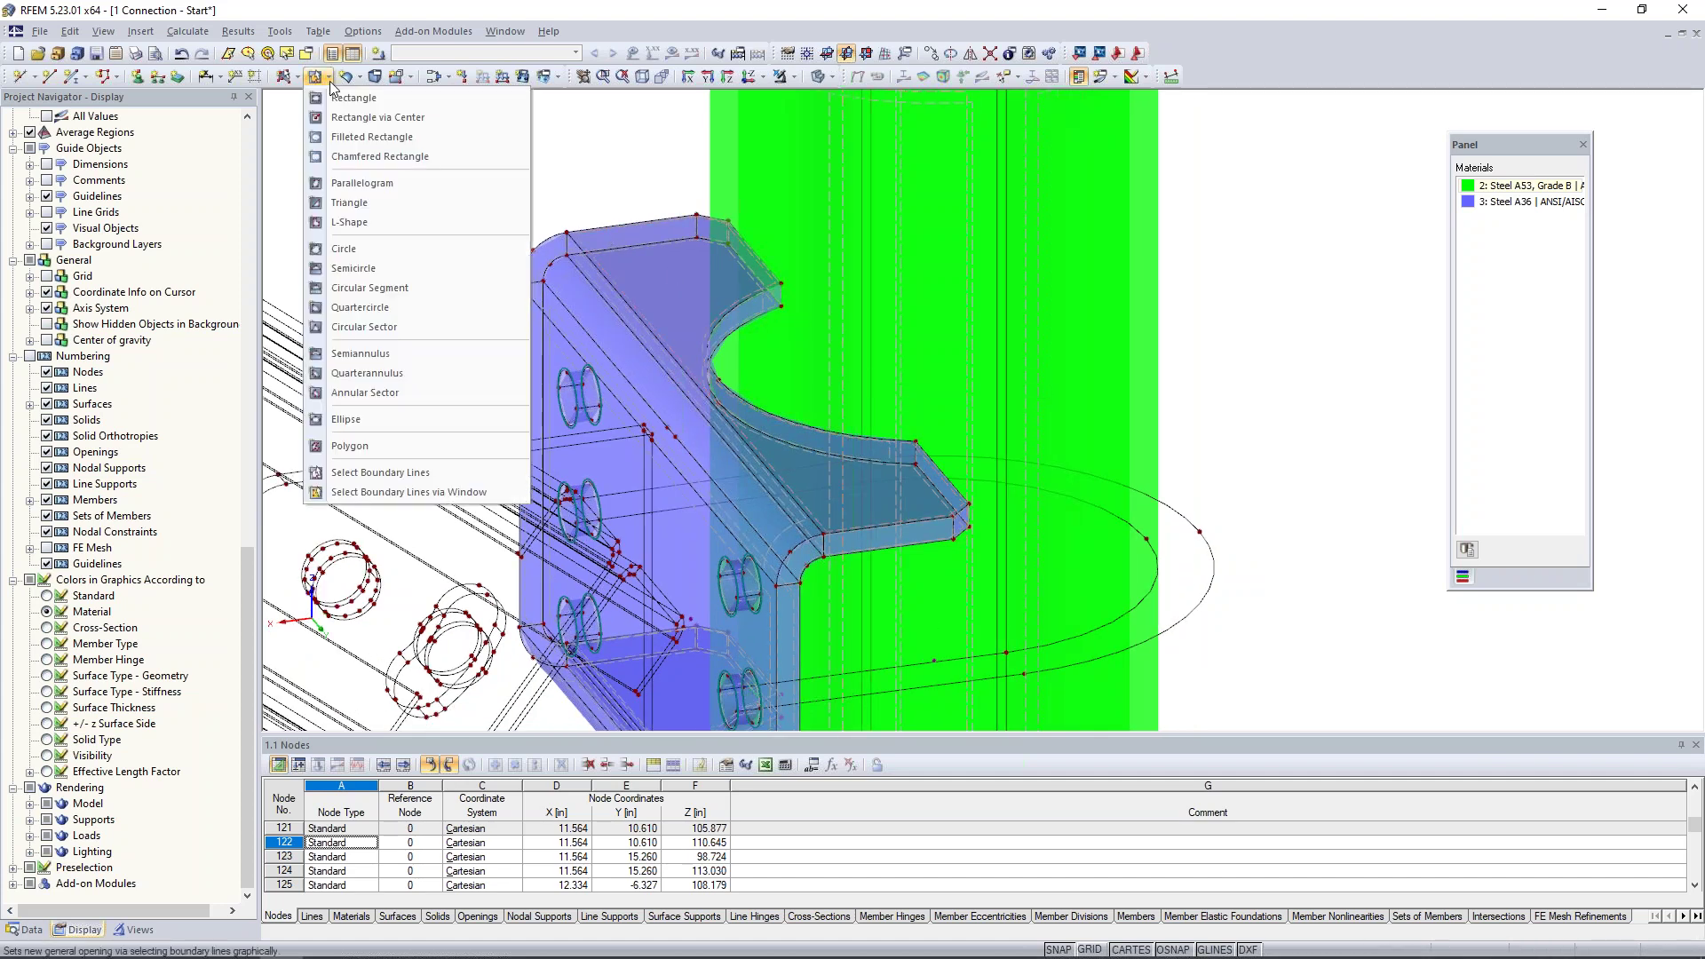
pyautogui.click(372, 473)
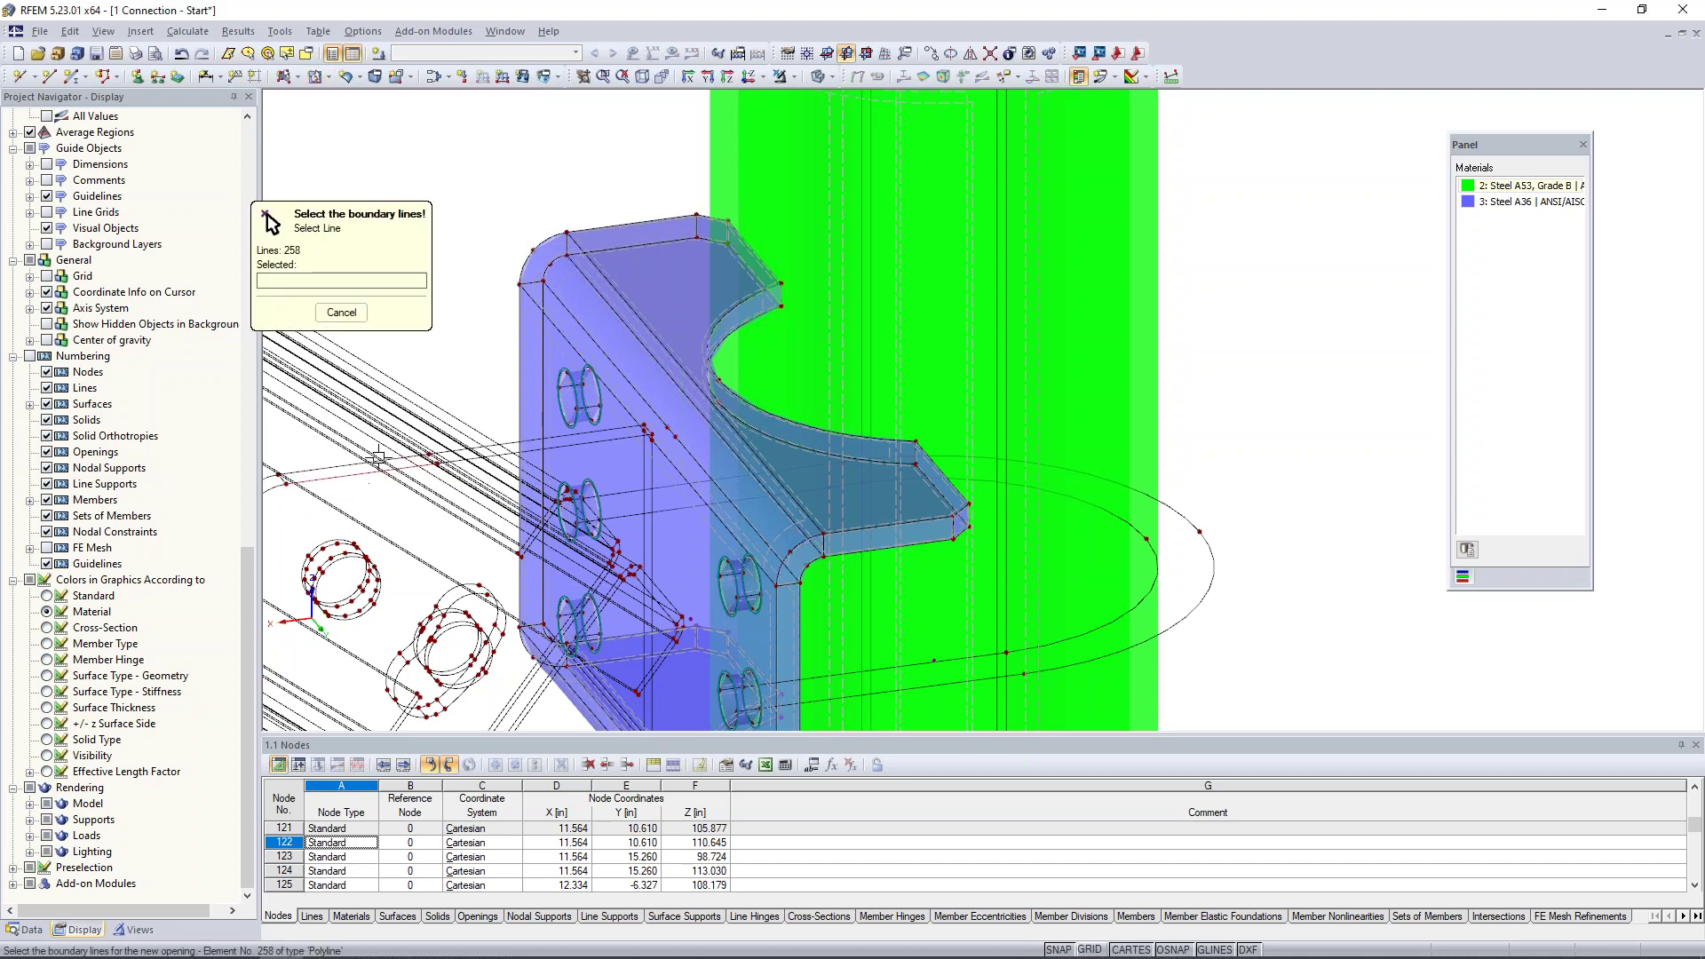
pyautogui.click(831, 76)
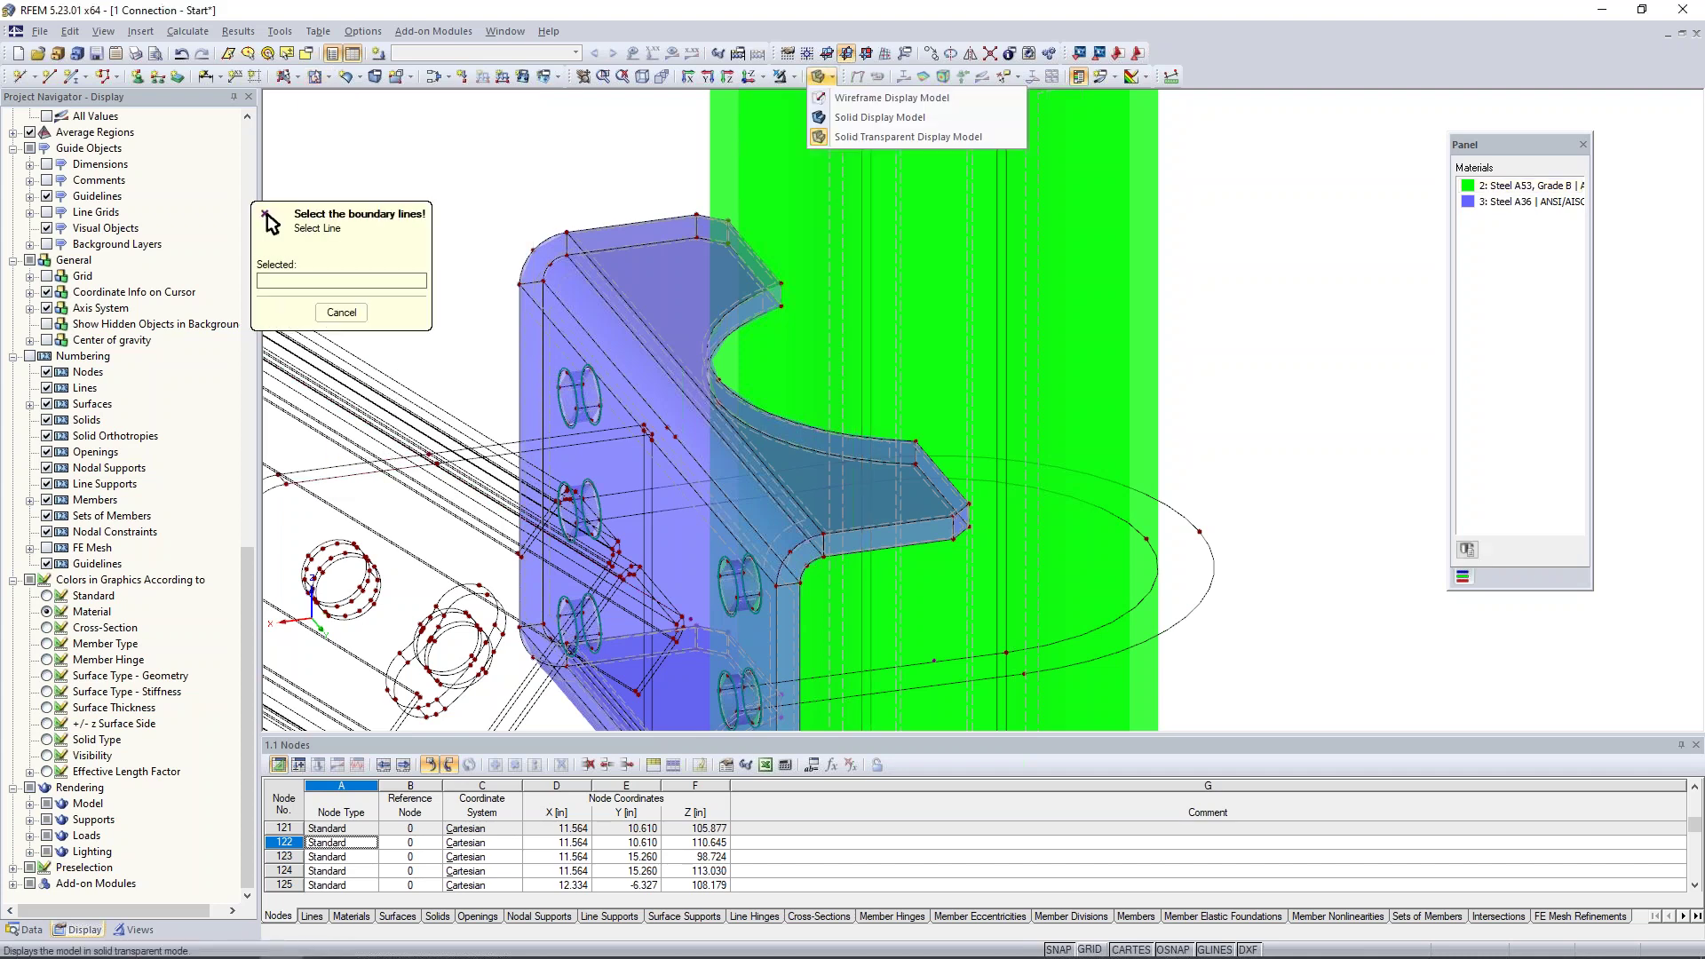
pyautogui.click(879, 98)
pyautogui.click(719, 379)
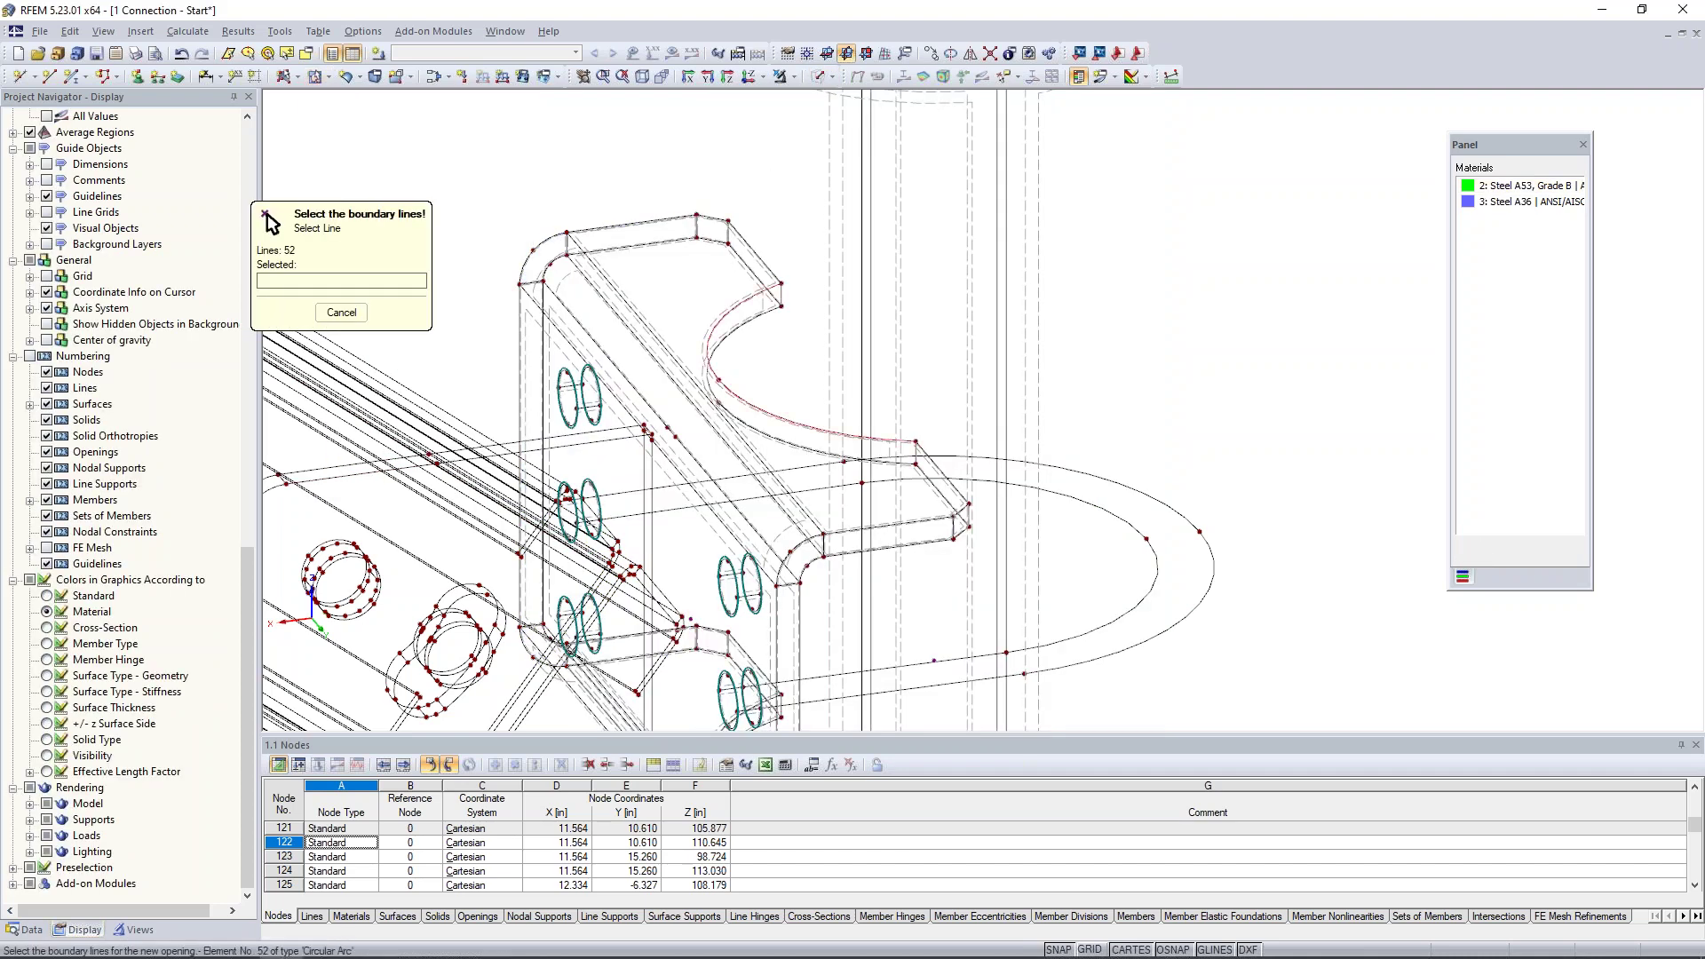
pyautogui.click(744, 323)
pyautogui.click(781, 295)
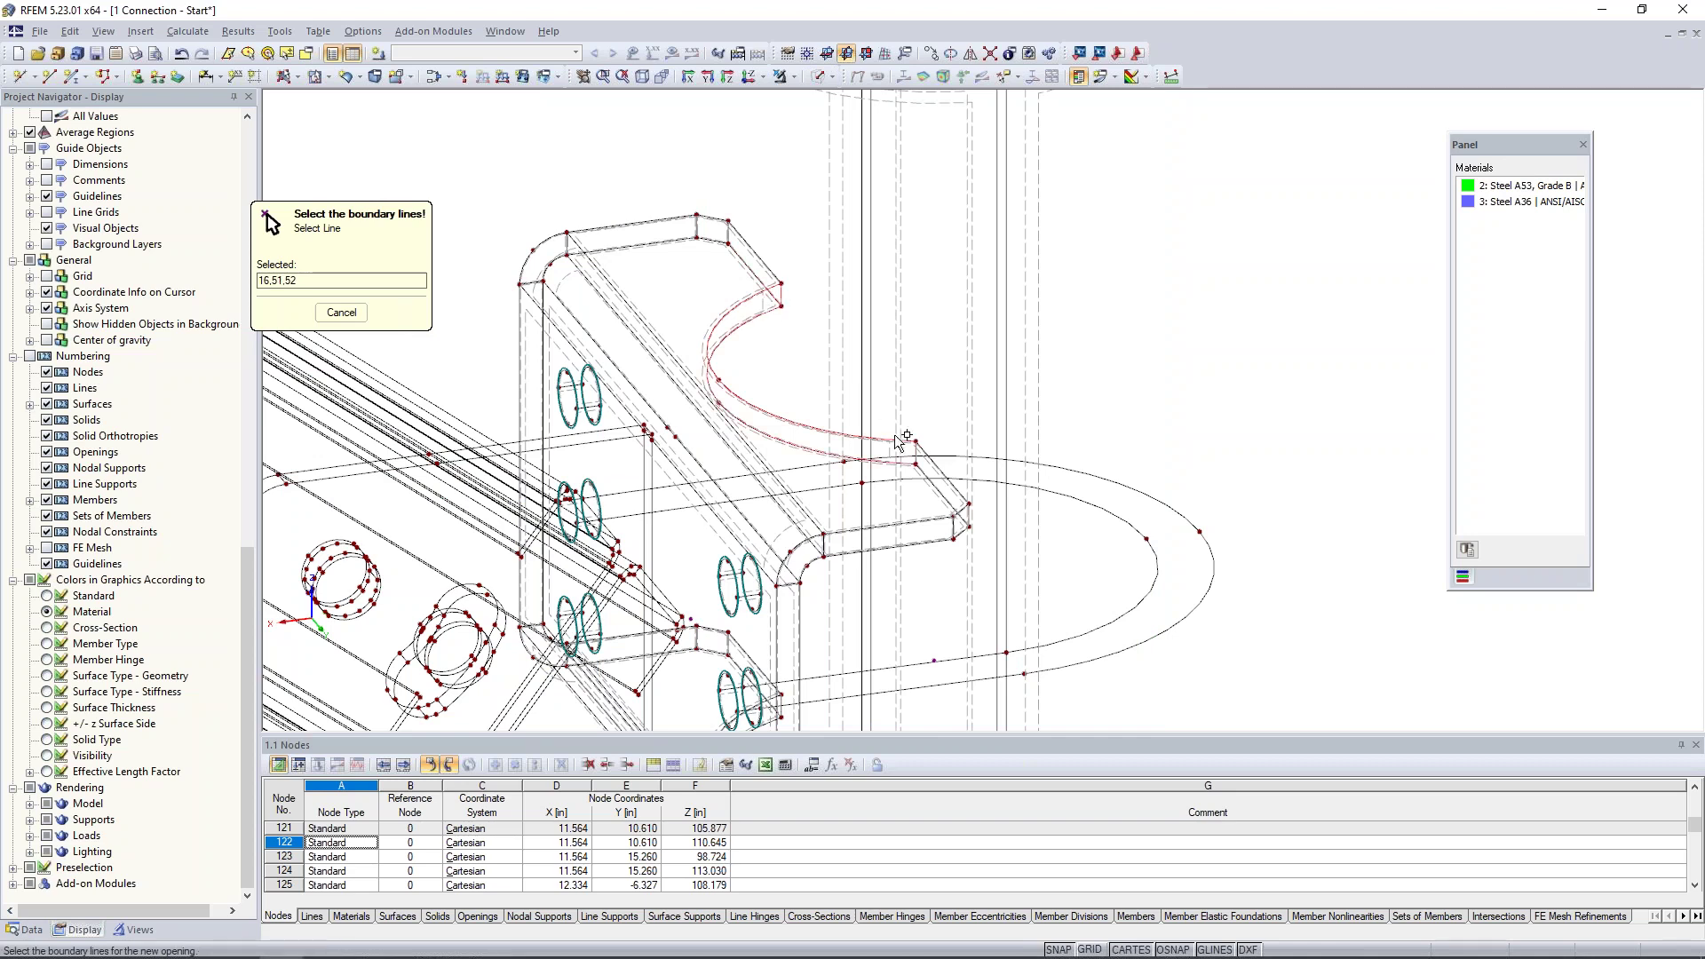
pyautogui.click(916, 453)
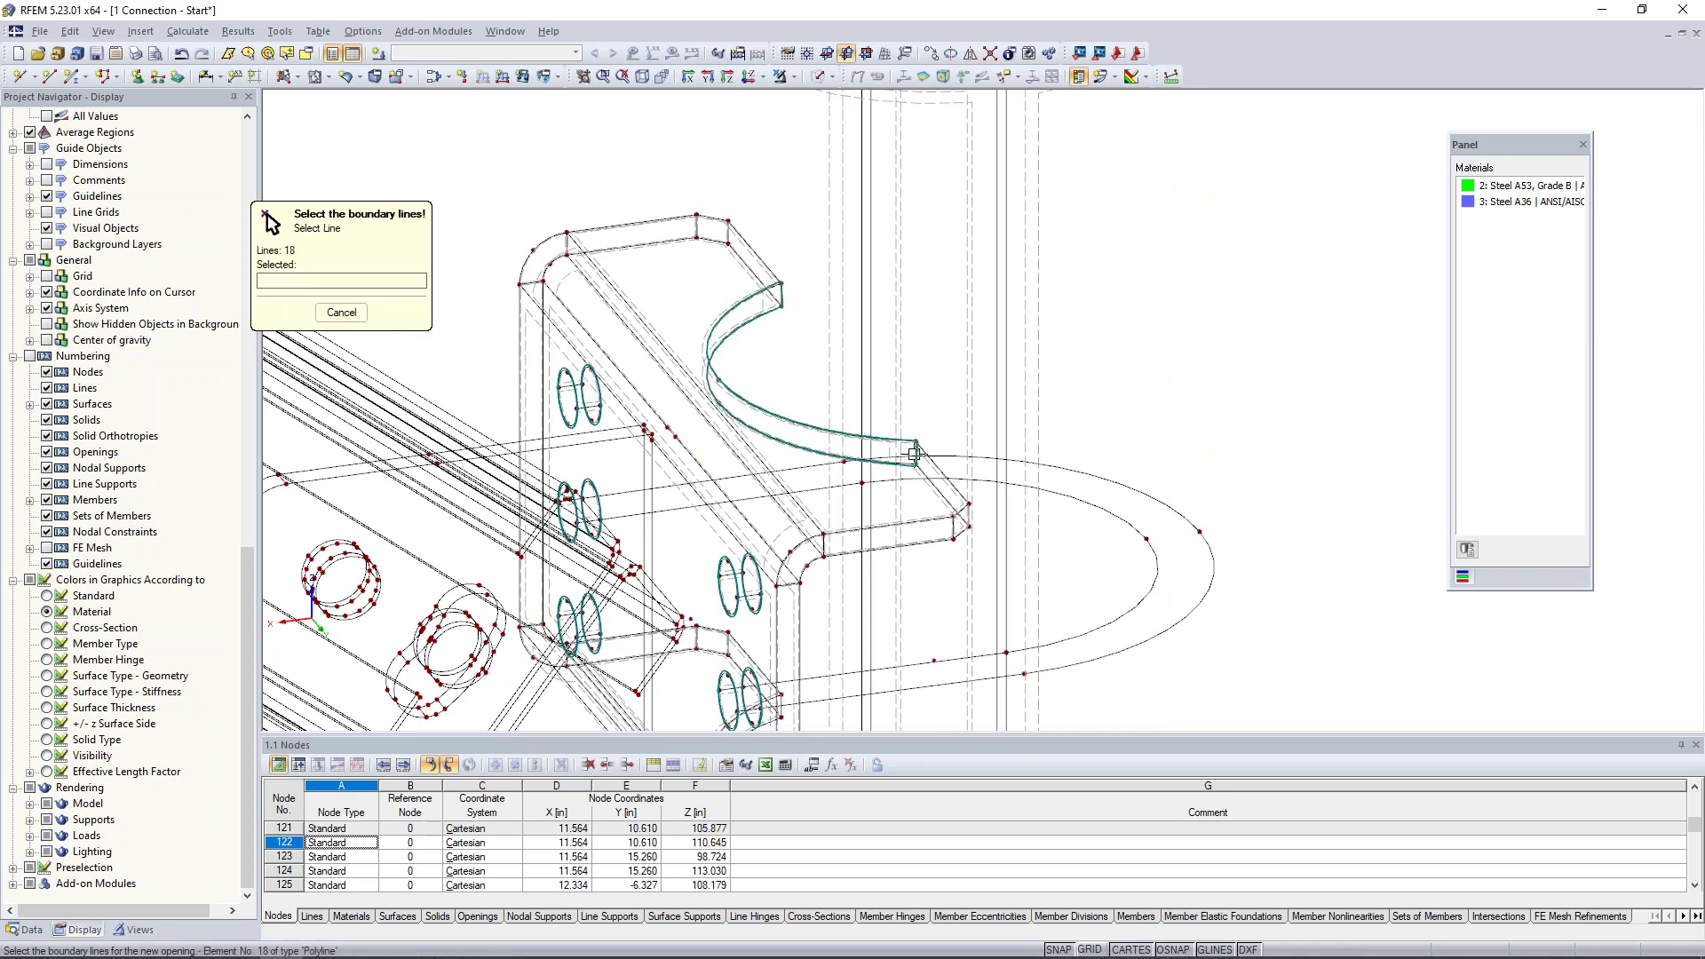
pyautogui.press('Escape')
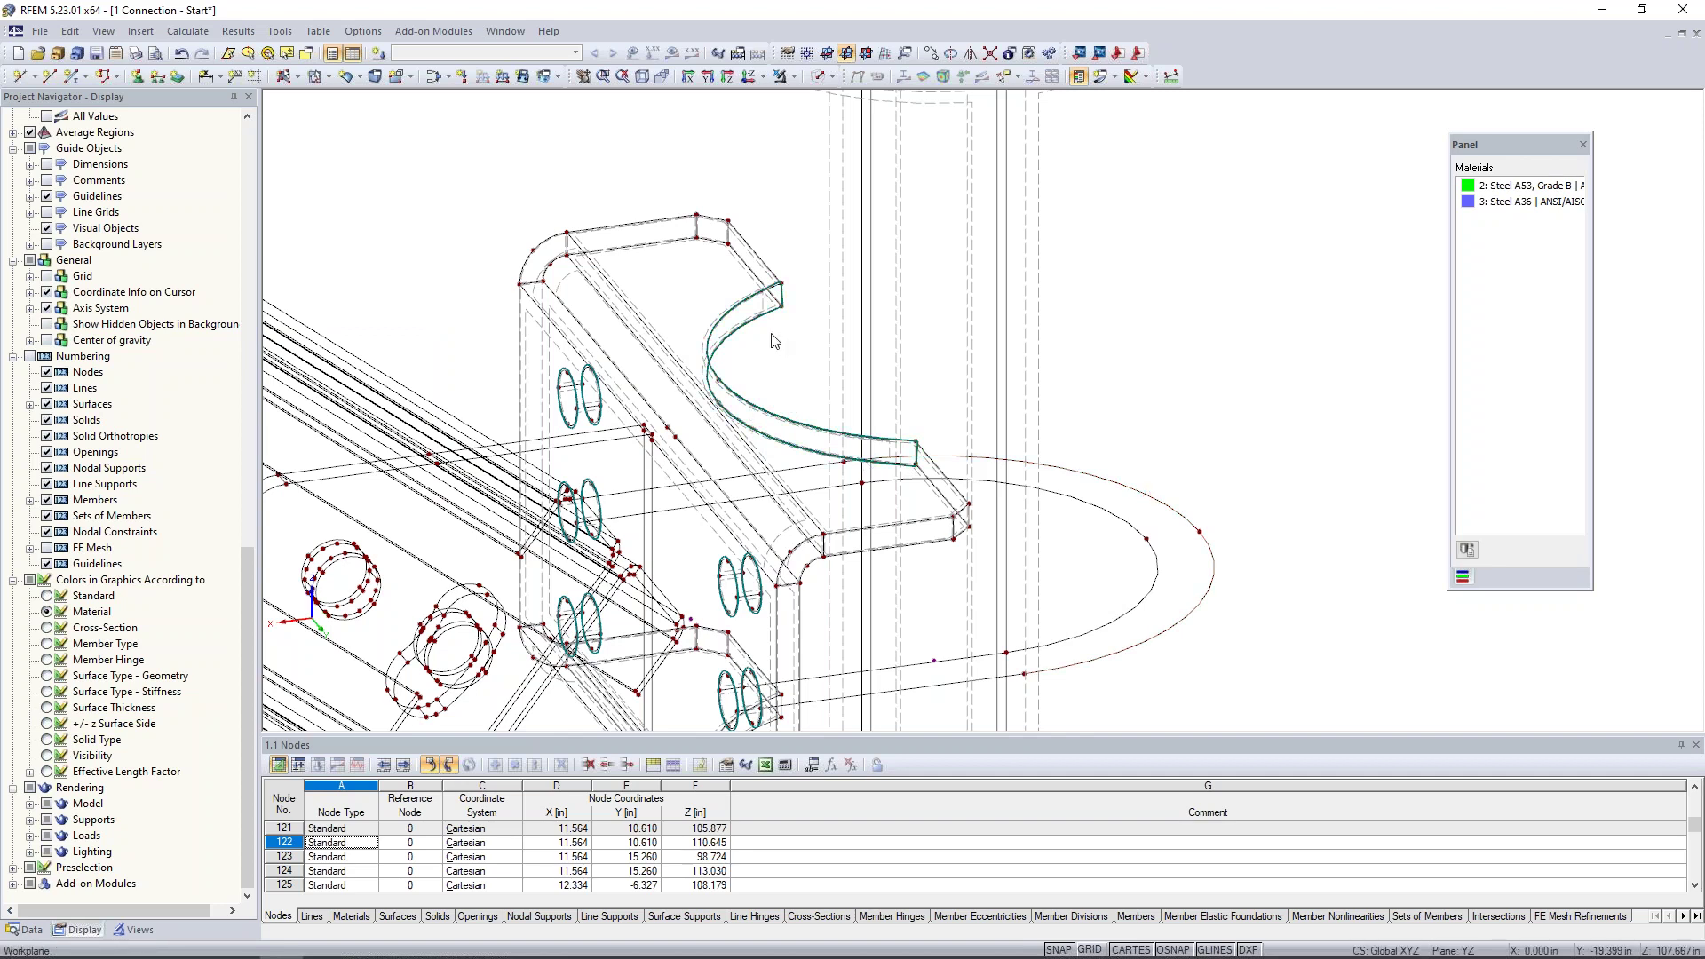
# Inspect the new opening's outline and the pipe solid's definition, and close the definition without editing it
pyautogui.scroll(2, 775, 342)
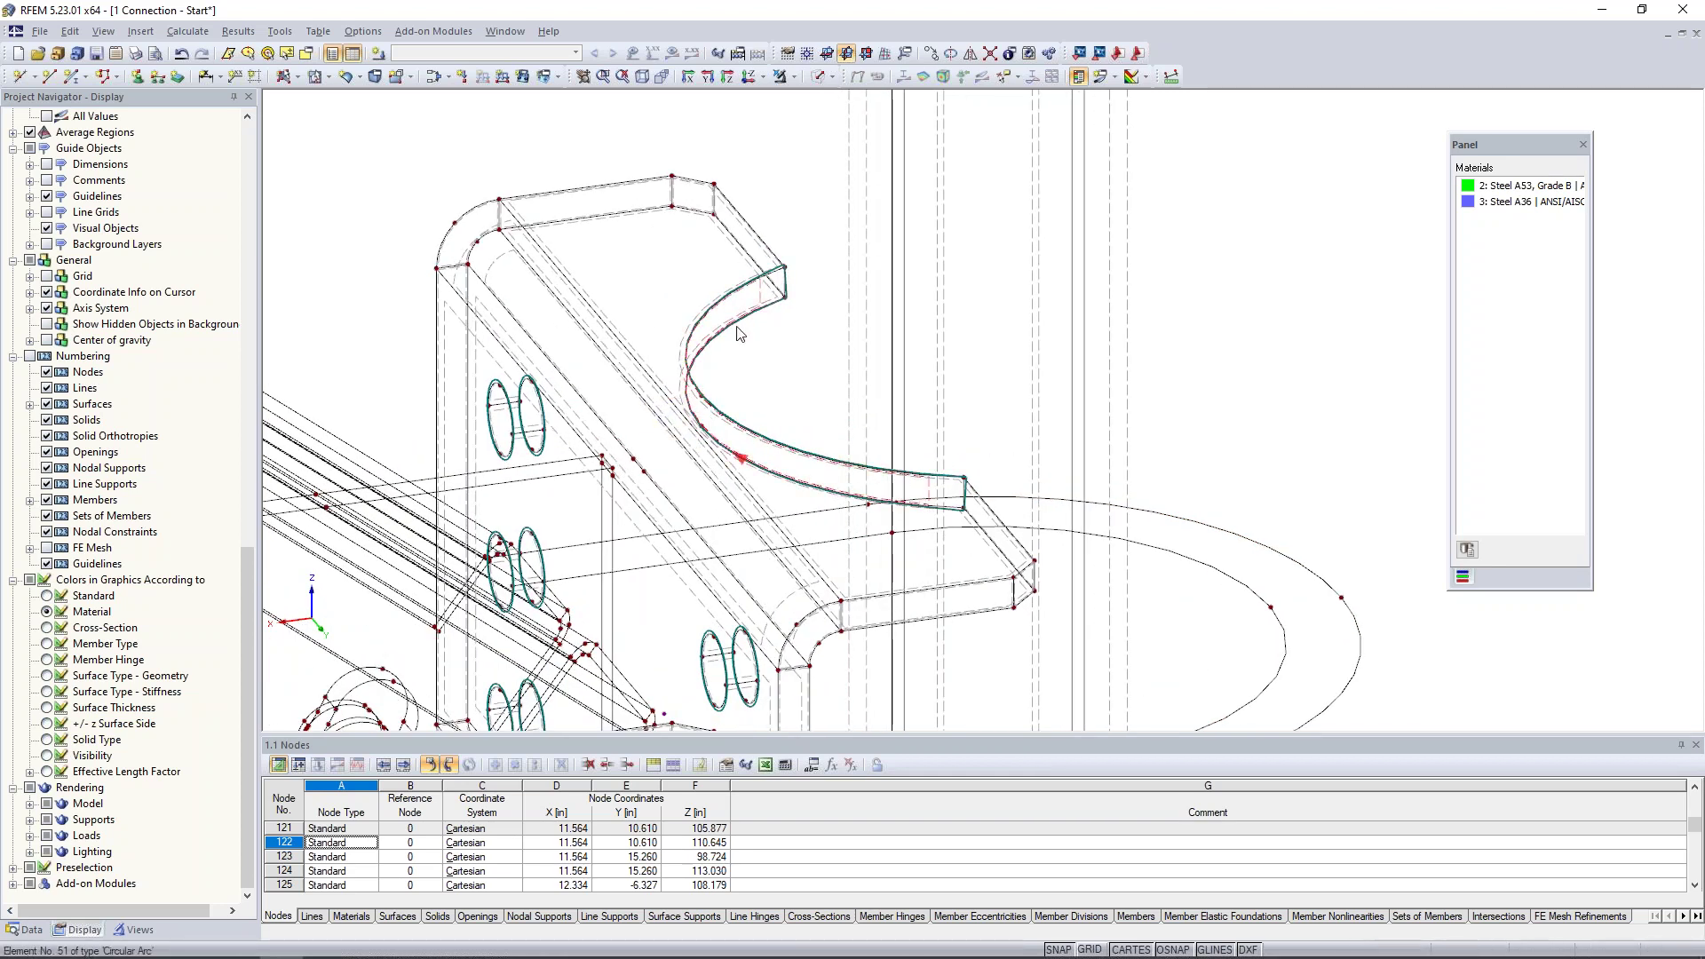
pyautogui.scroll(-1, 755, 327)
pyautogui.scroll(-4, 754, 322)
pyautogui.keyDown('ctrl'); pyautogui.moveTo(1141, 405); pyautogui.dragTo(1130, 258, button='middle'); pyautogui.keyUp('ctrl')
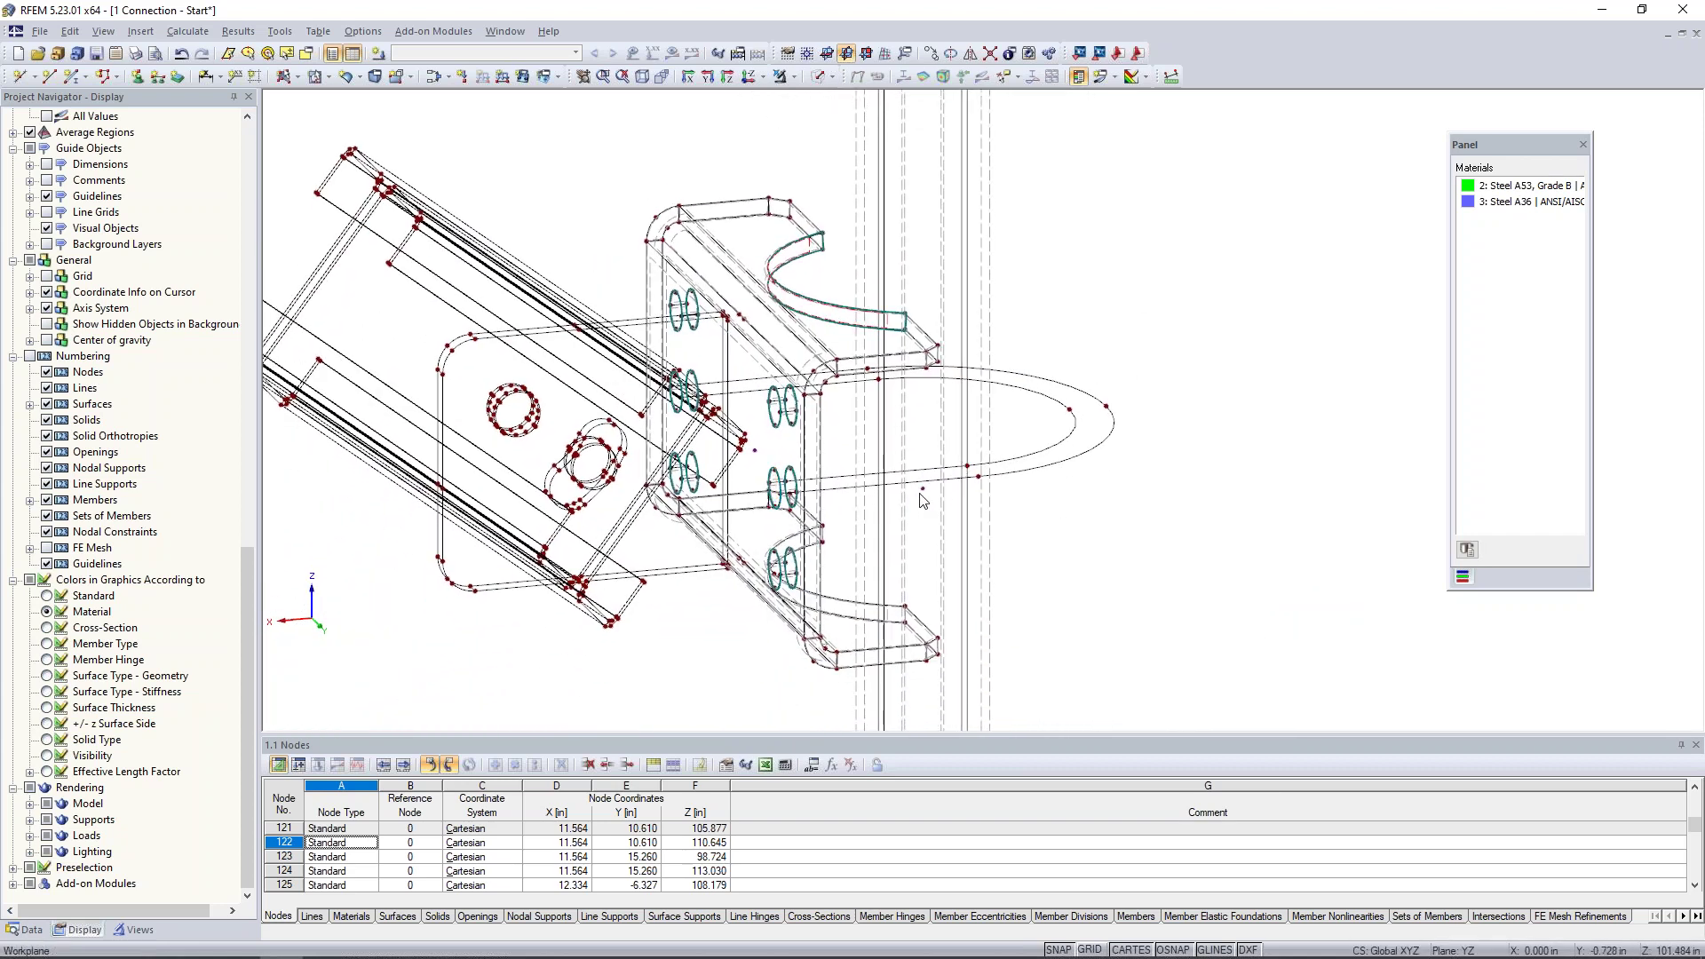
pyautogui.doubleClick(921, 490)
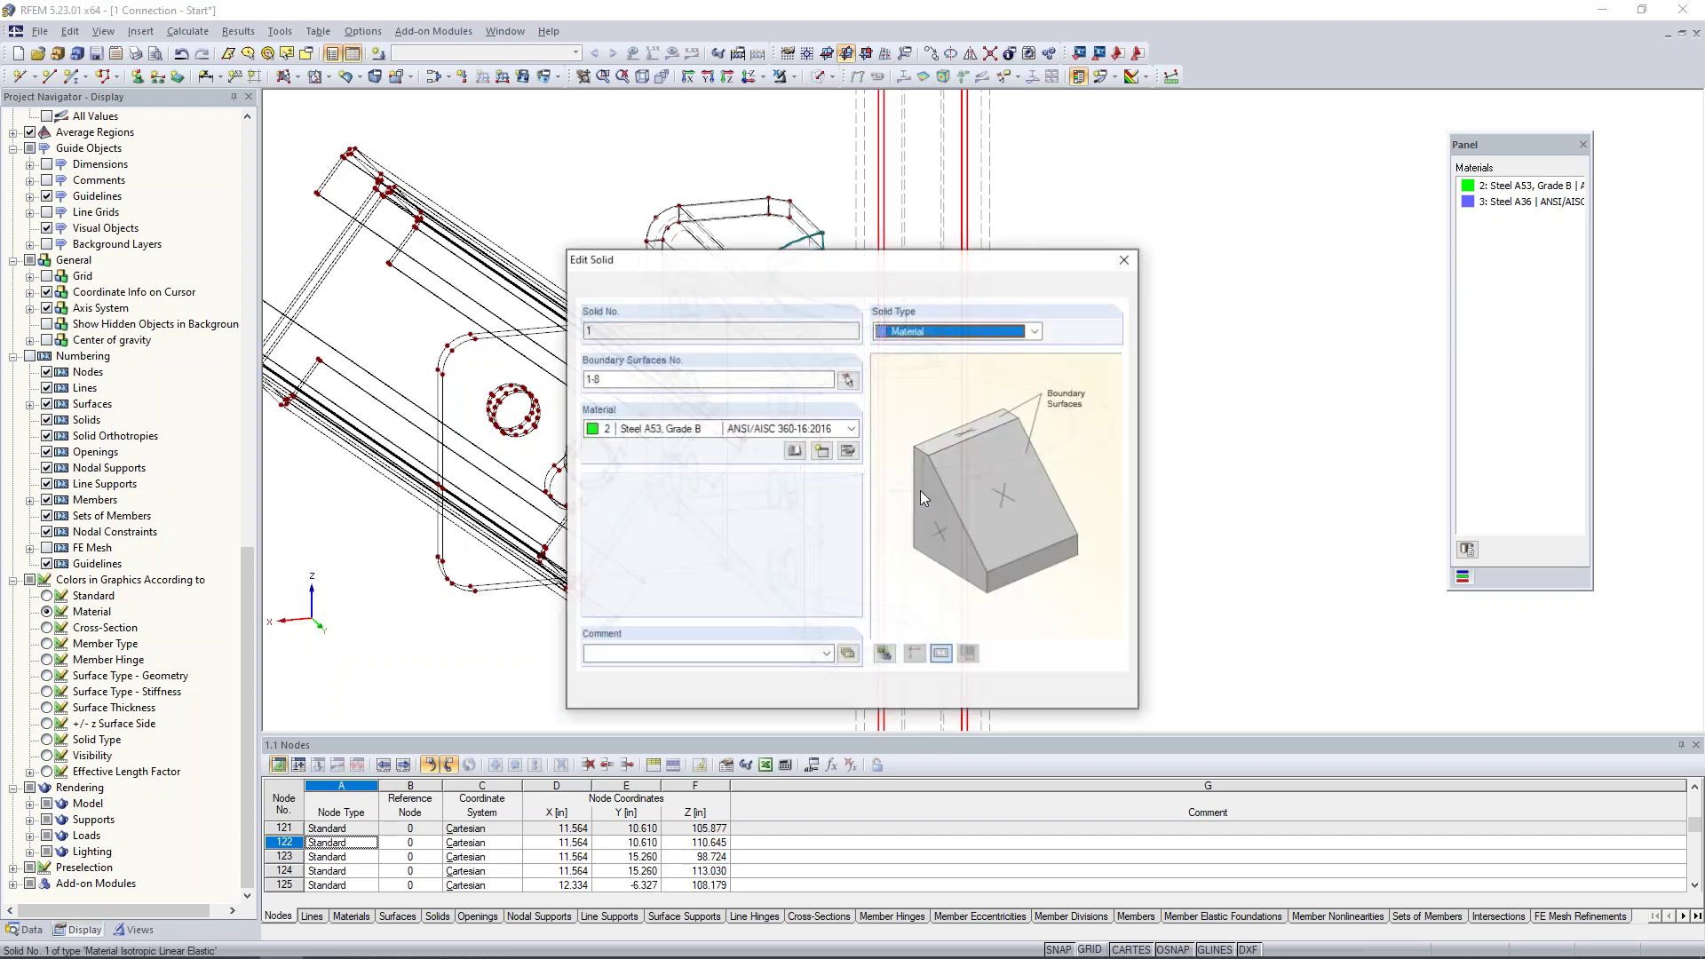
pyautogui.click(1126, 260)
pyautogui.keyDown('ctrl'); pyautogui.moveTo(1126, 259); pyautogui.dragTo(1184, 300, button='middle'); pyautogui.keyUp('ctrl')
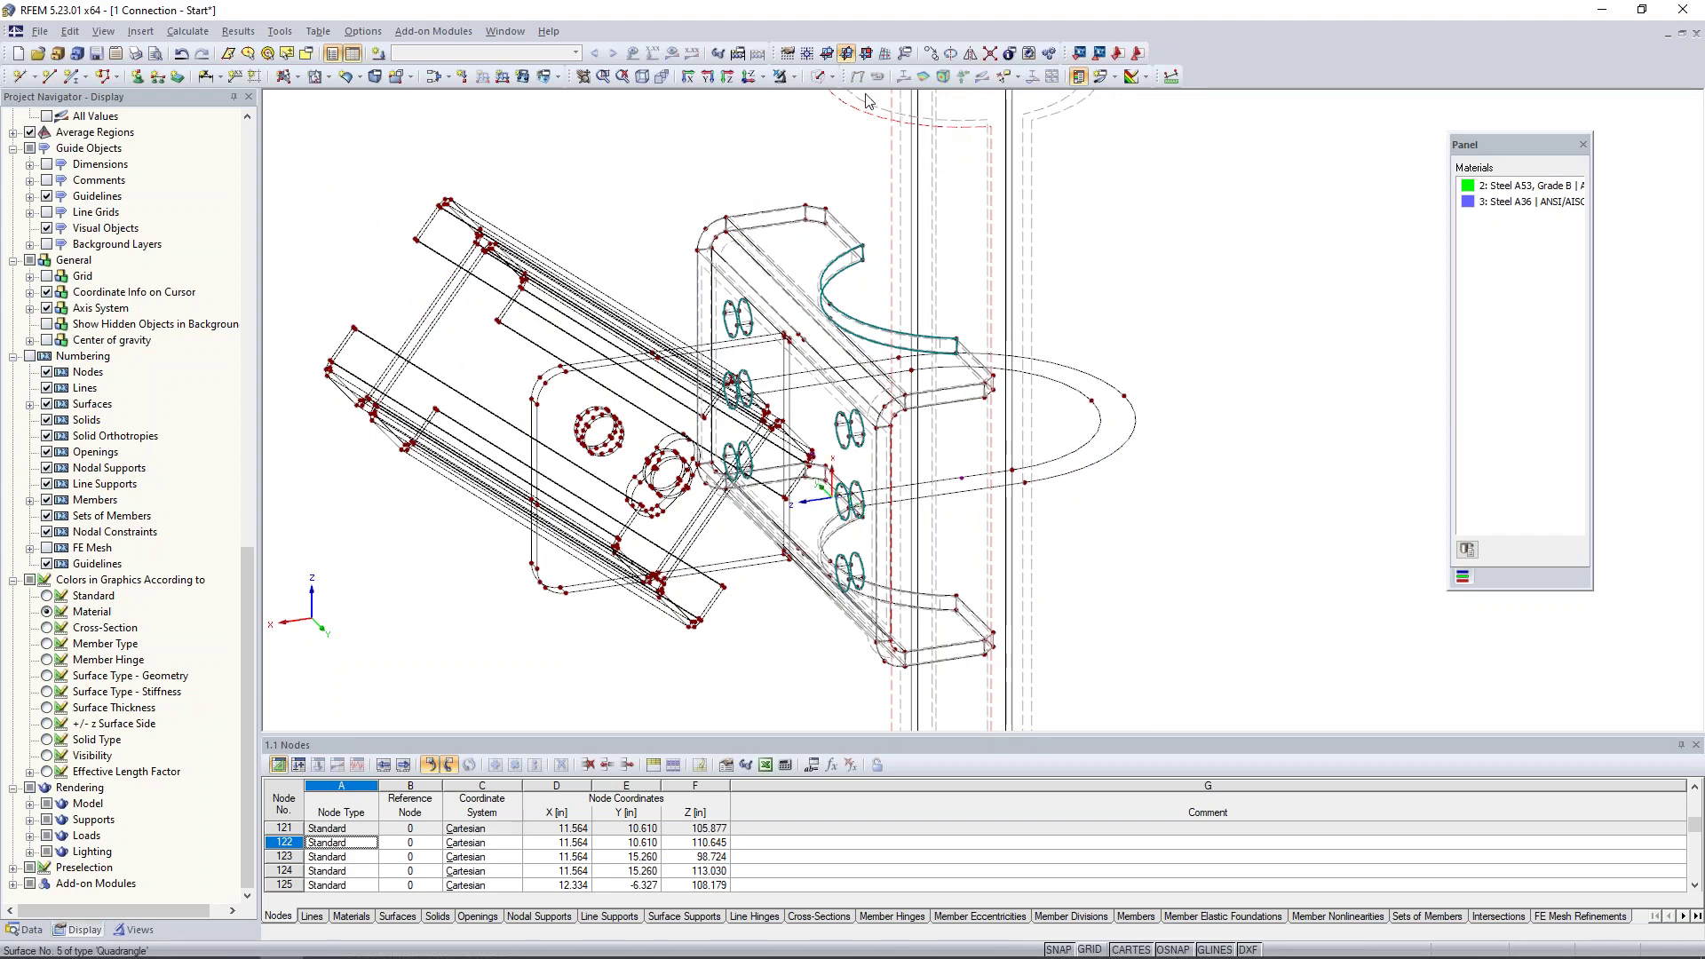
# Integrate opening 13, at the bracket's upper flange, into the pipe's outer surface 5, working in the wireframe display
pyautogui.click(826, 77)
pyautogui.click(866, 142)
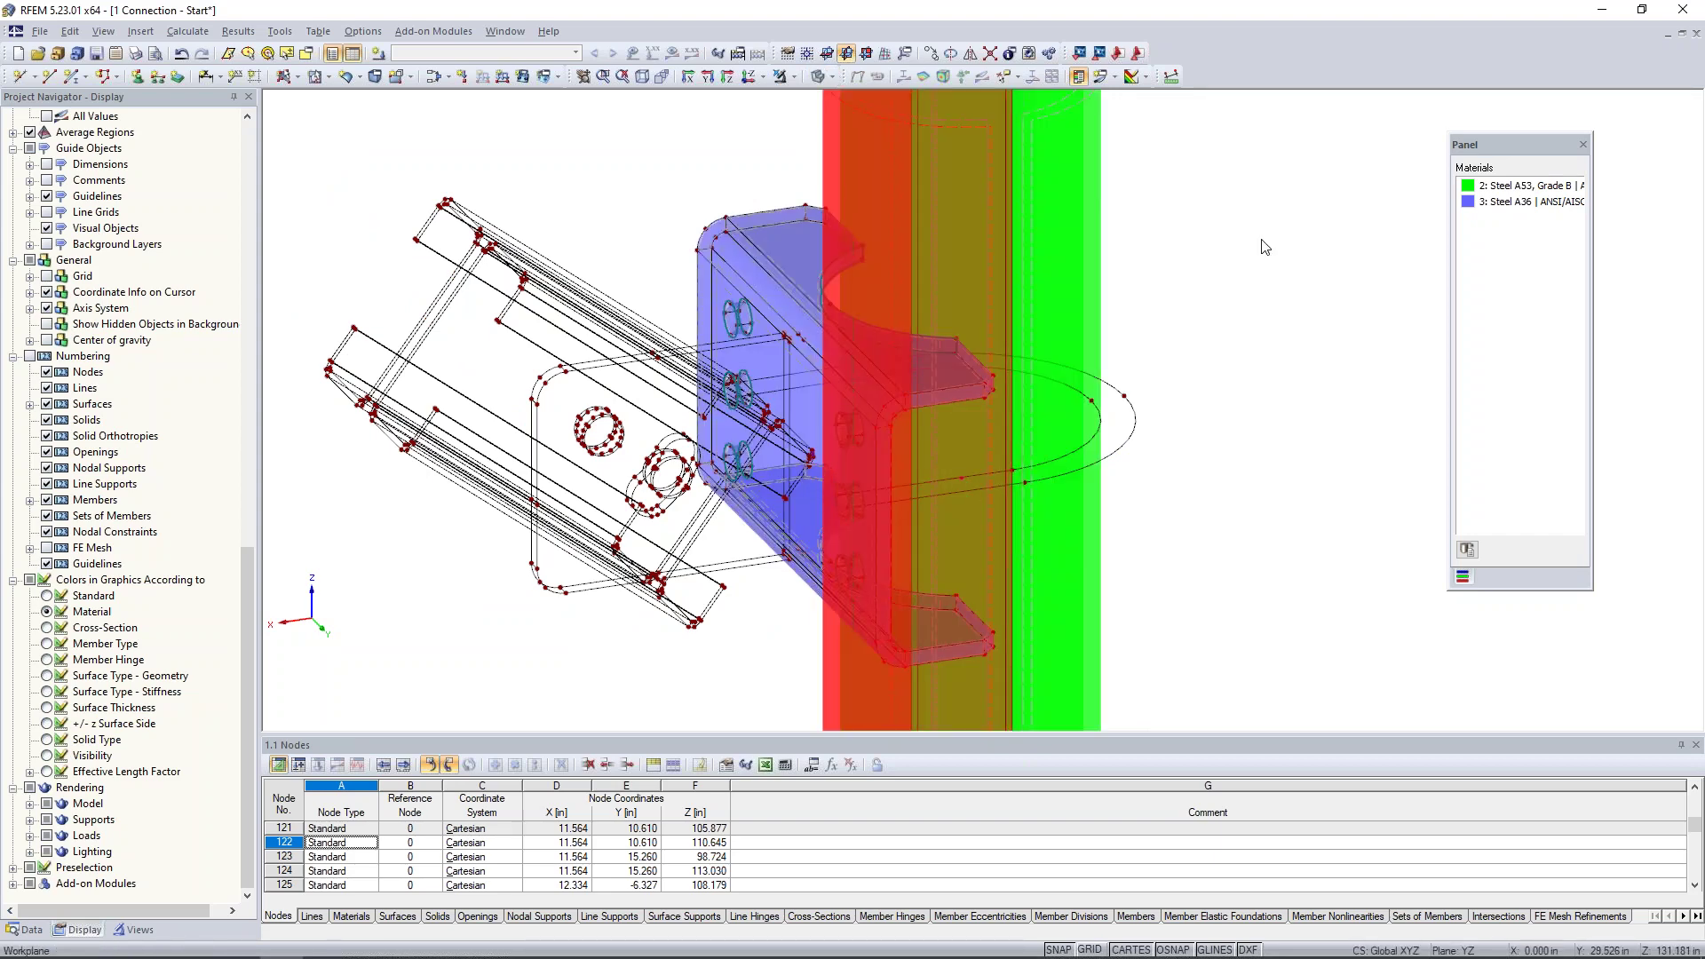
pyautogui.moveTo(1262, 253)
pyautogui.keyDown('ctrl'); pyautogui.mouseDown(button='middle')
pyautogui.moveTo(1164, 275)
pyautogui.moveTo(1250, 252)
pyautogui.mouseUp(button='middle'); pyautogui.keyUp('ctrl')
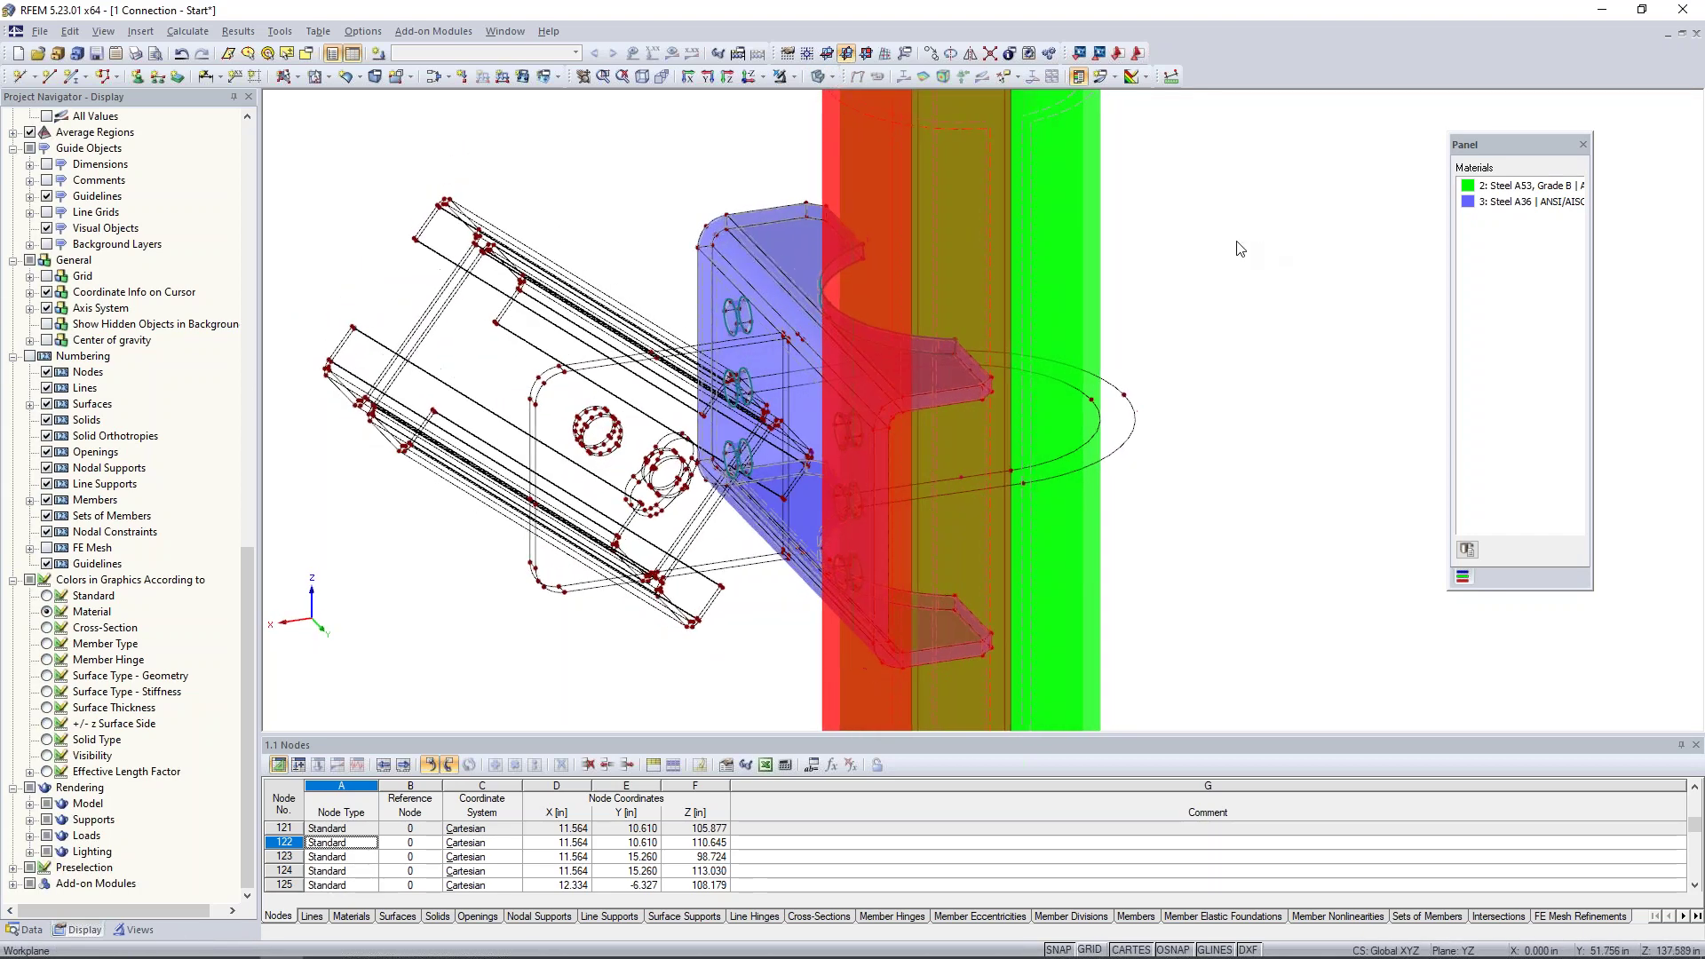
pyautogui.click(828, 76)
pyautogui.click(898, 99)
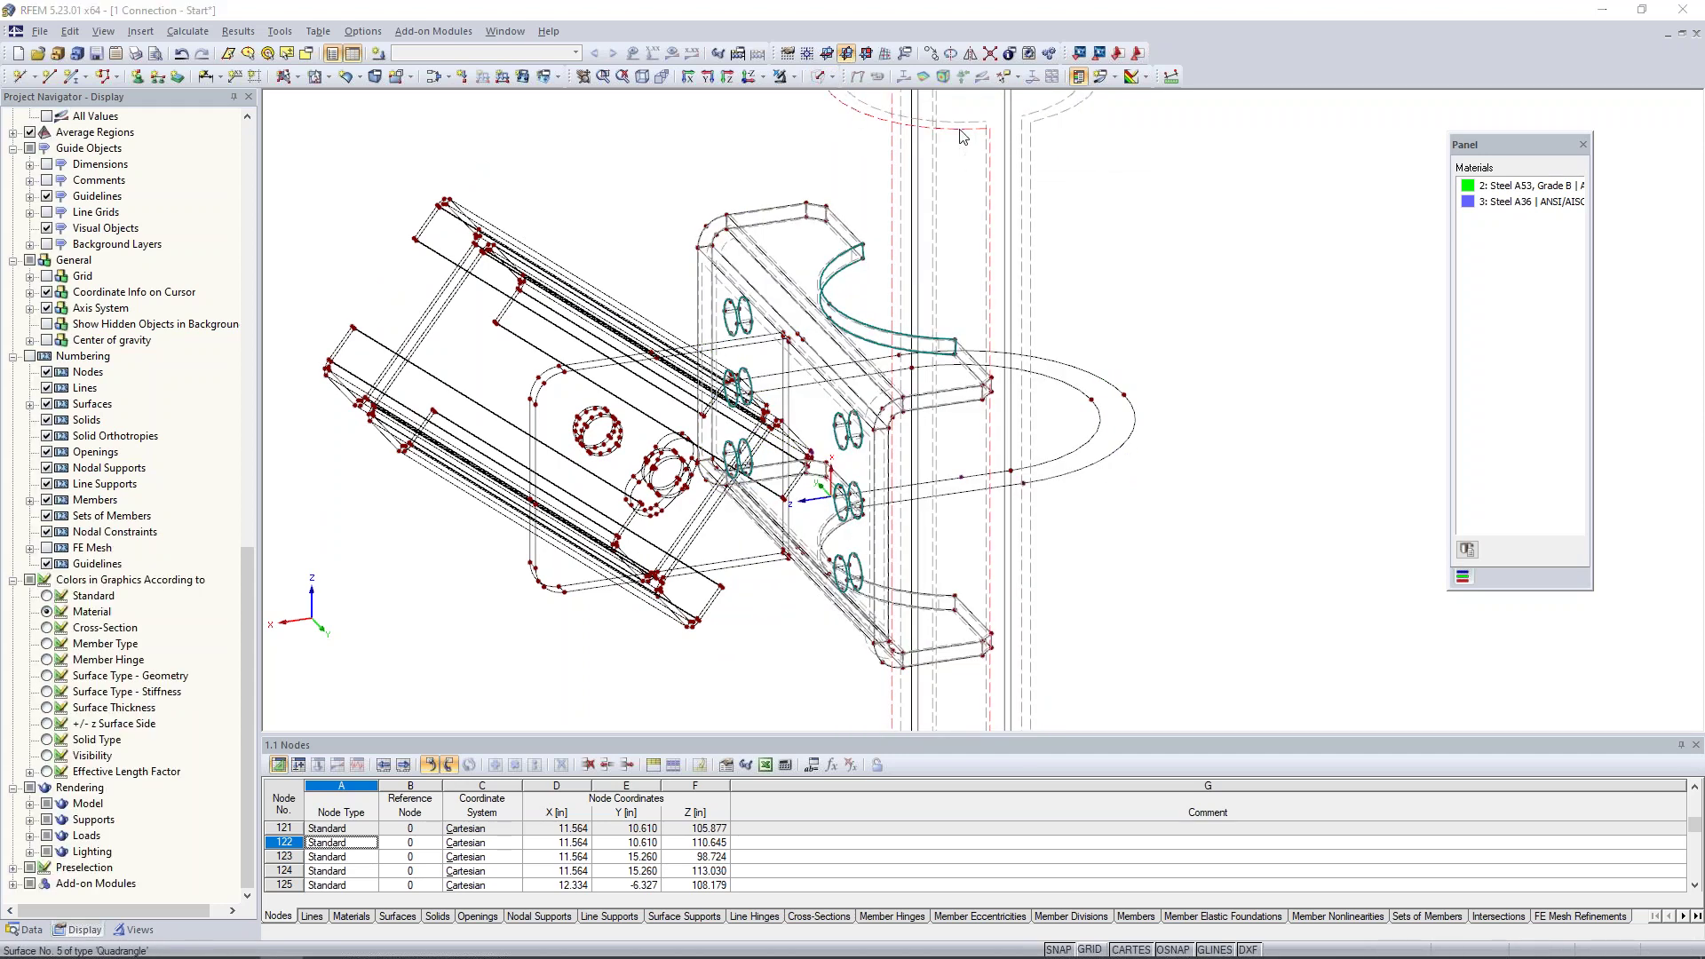
pyautogui.doubleClick(961, 132)
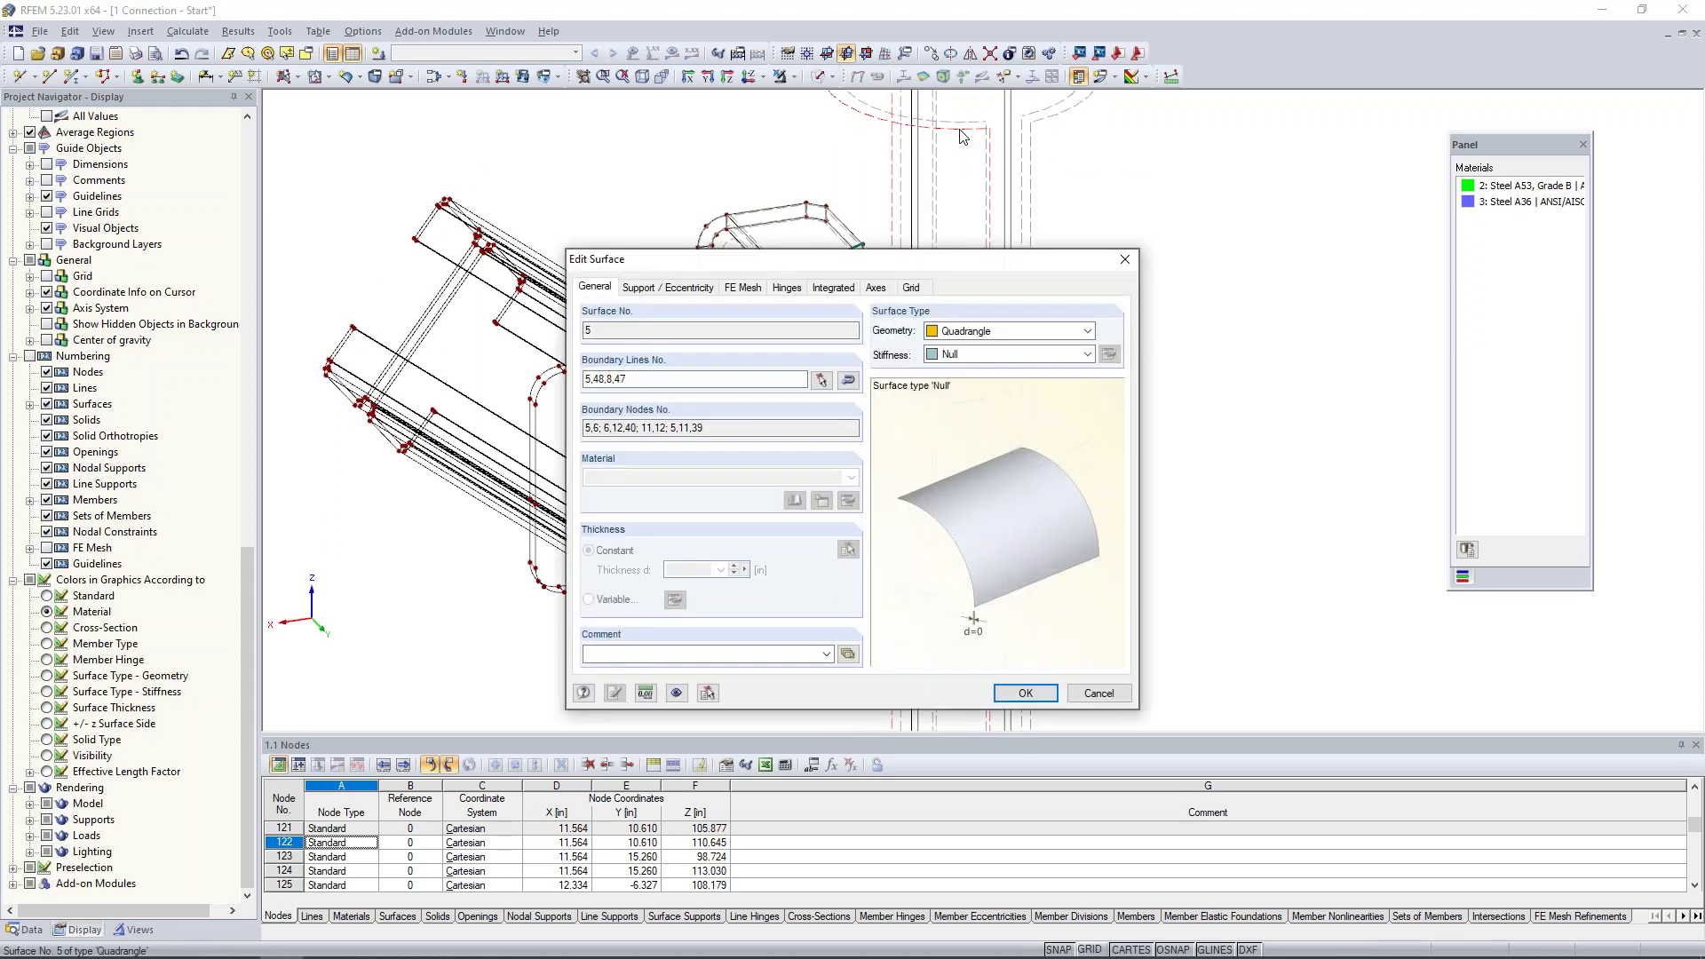
pyautogui.click(834, 286)
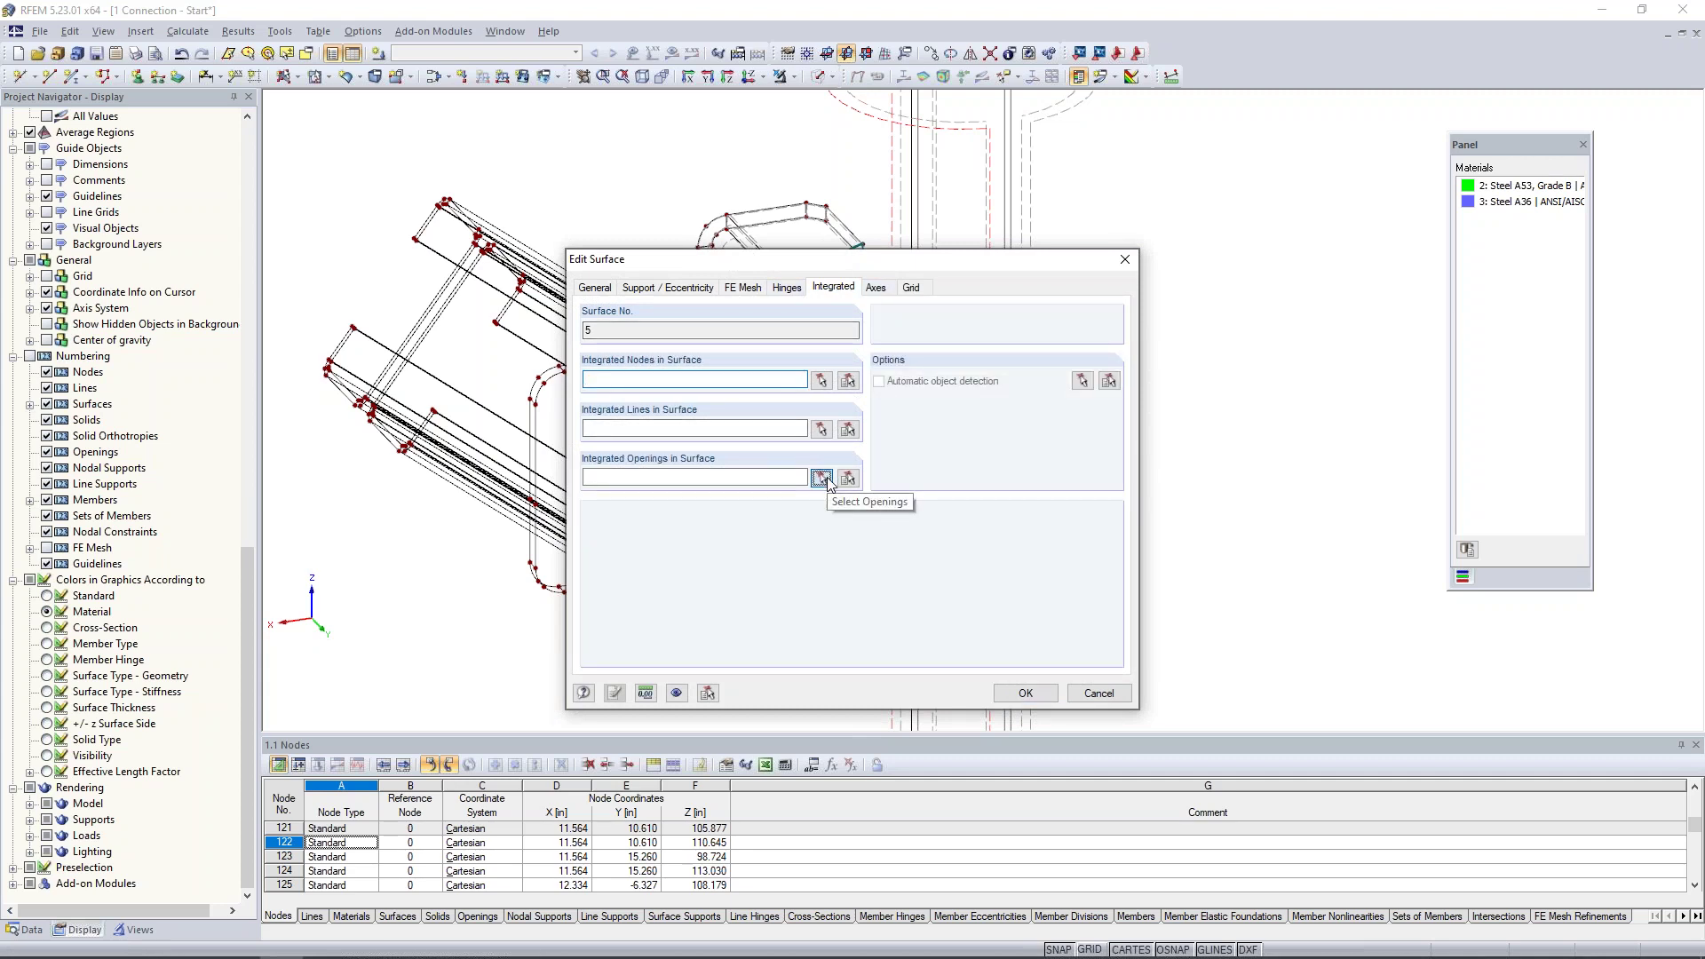
pyautogui.click(821, 479)
pyautogui.click(826, 313)
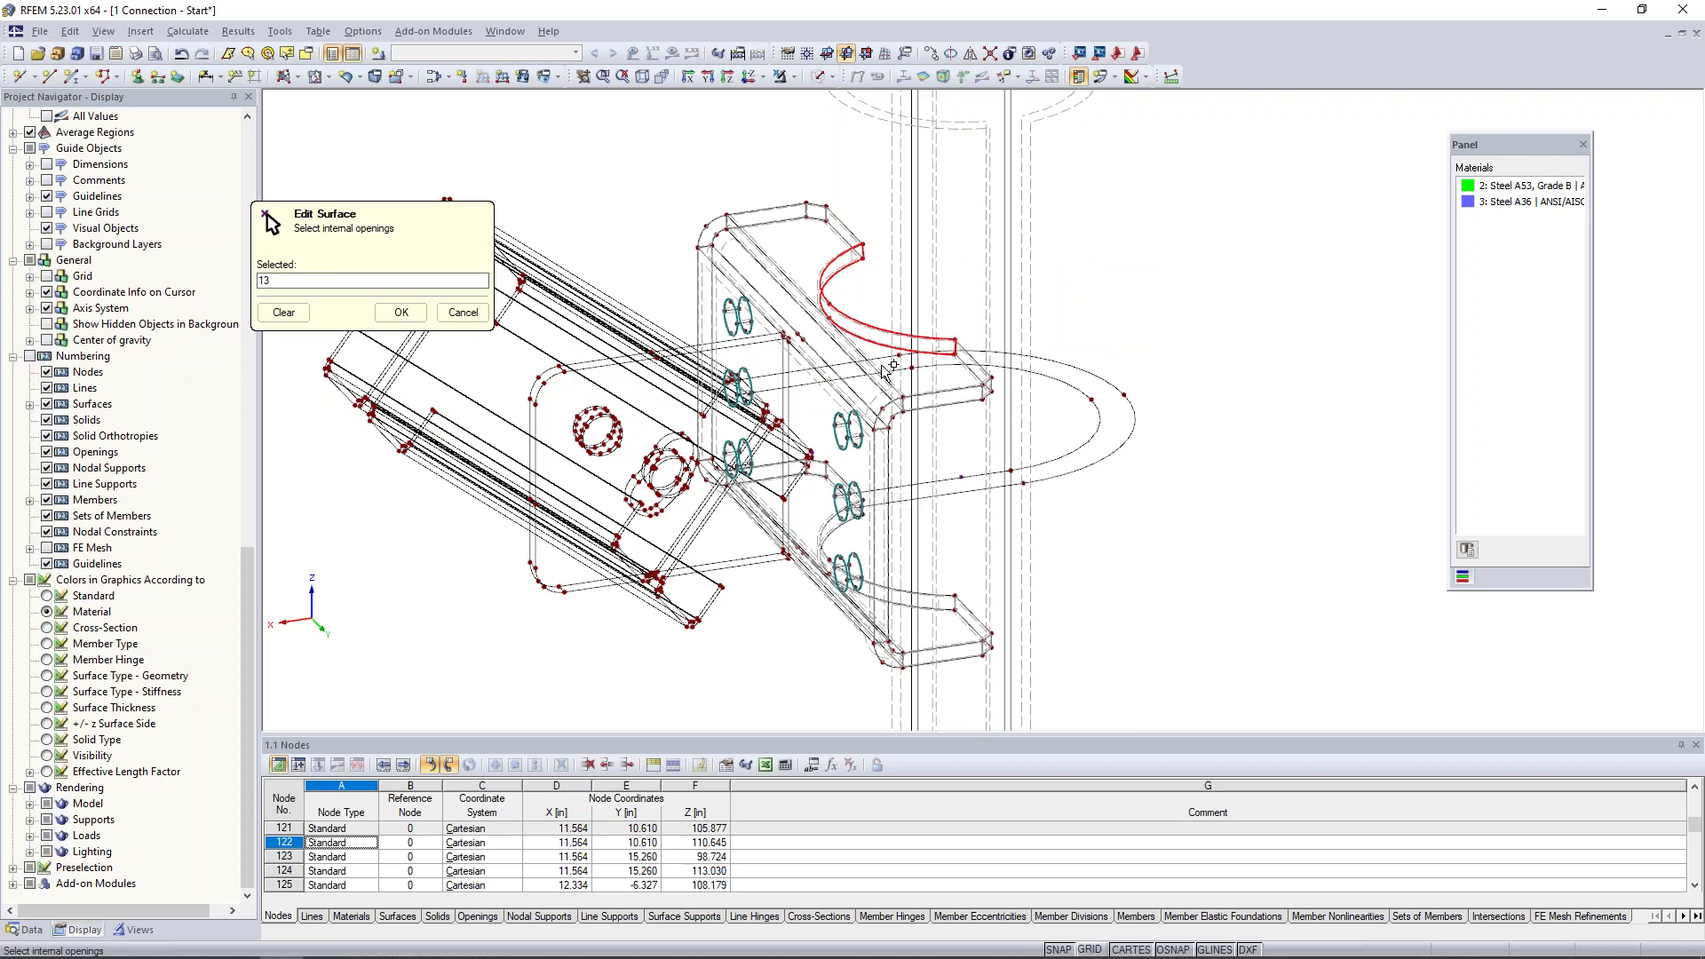
pyautogui.click(402, 313)
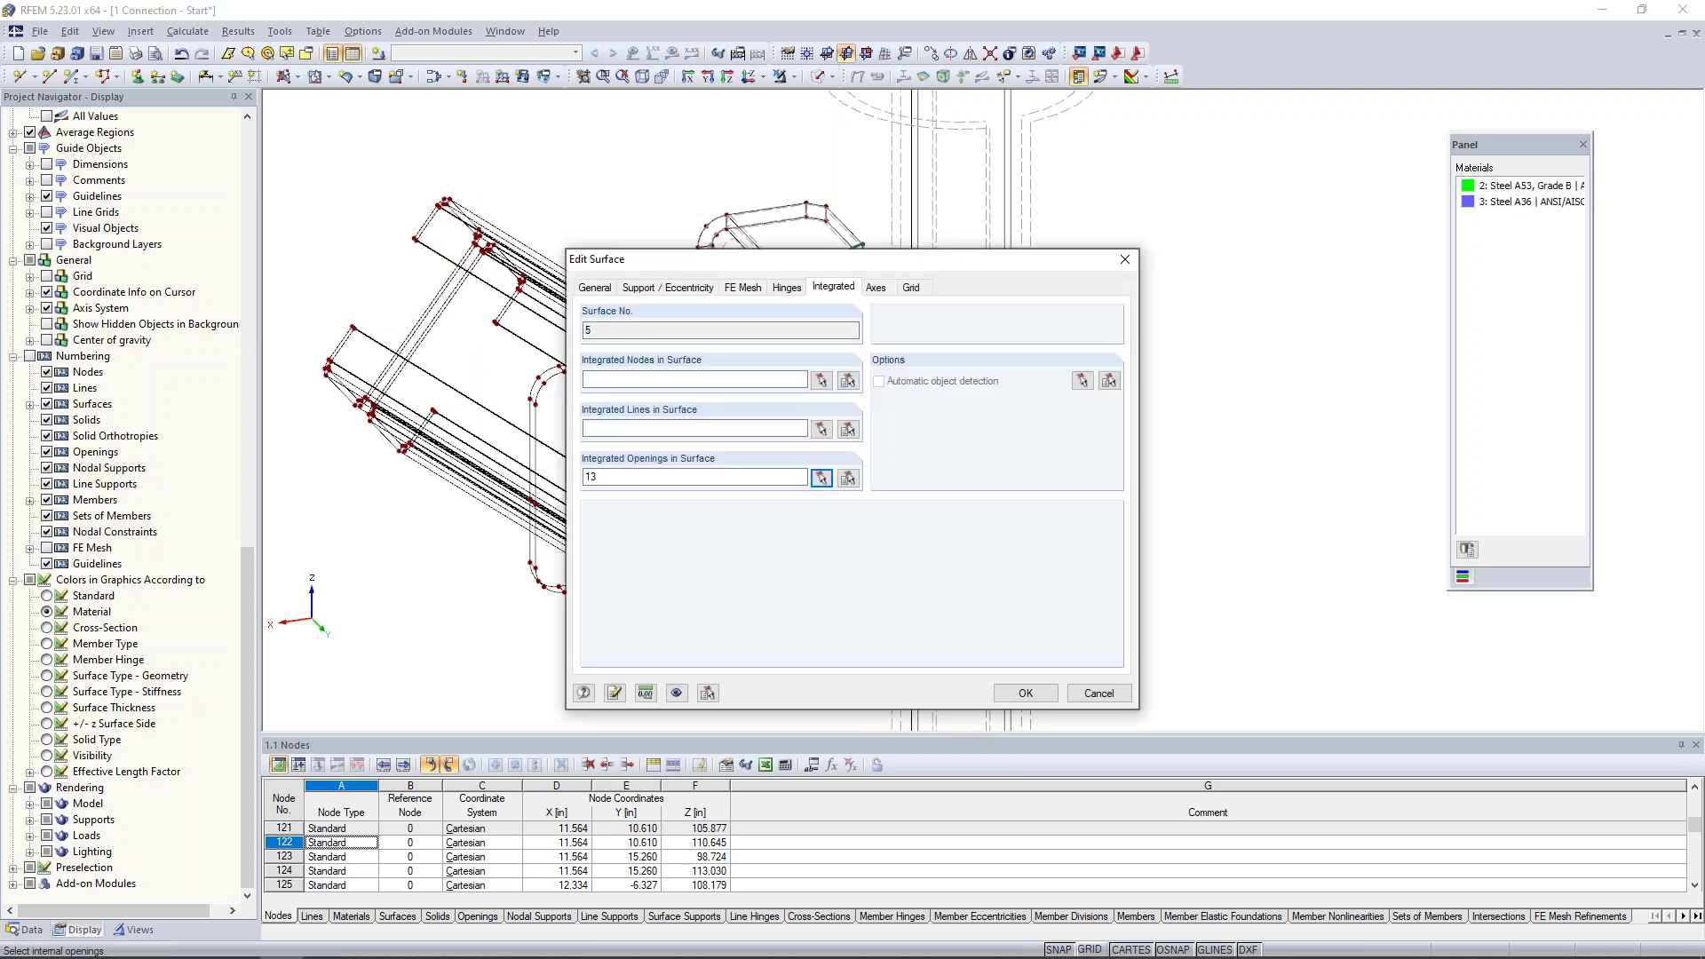
pyautogui.click(1024, 694)
# Add surface 19, the upper flange's curved contact surface, to the boundary surfaces 1-8 of pipe solid 1
pyautogui.keyDown('ctrl'); pyautogui.moveTo(1124, 482); pyautogui.dragTo(964, 505, button='middle'); pyautogui.keyUp('ctrl')
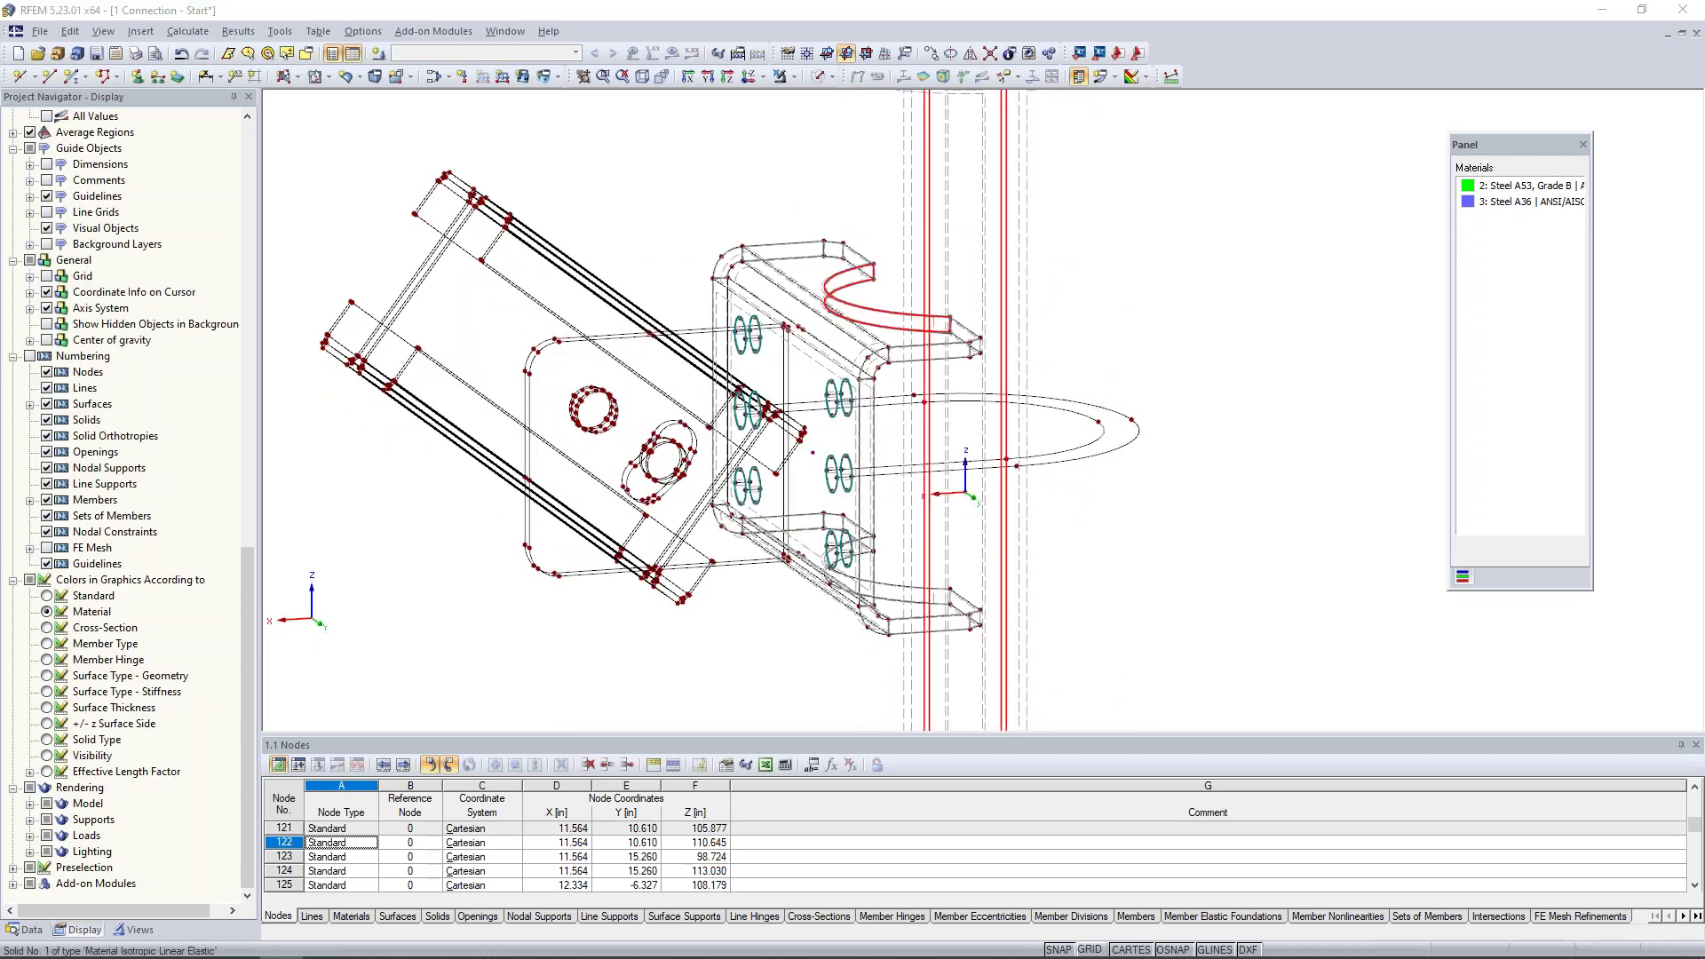
pyautogui.doubleClick(965, 494)
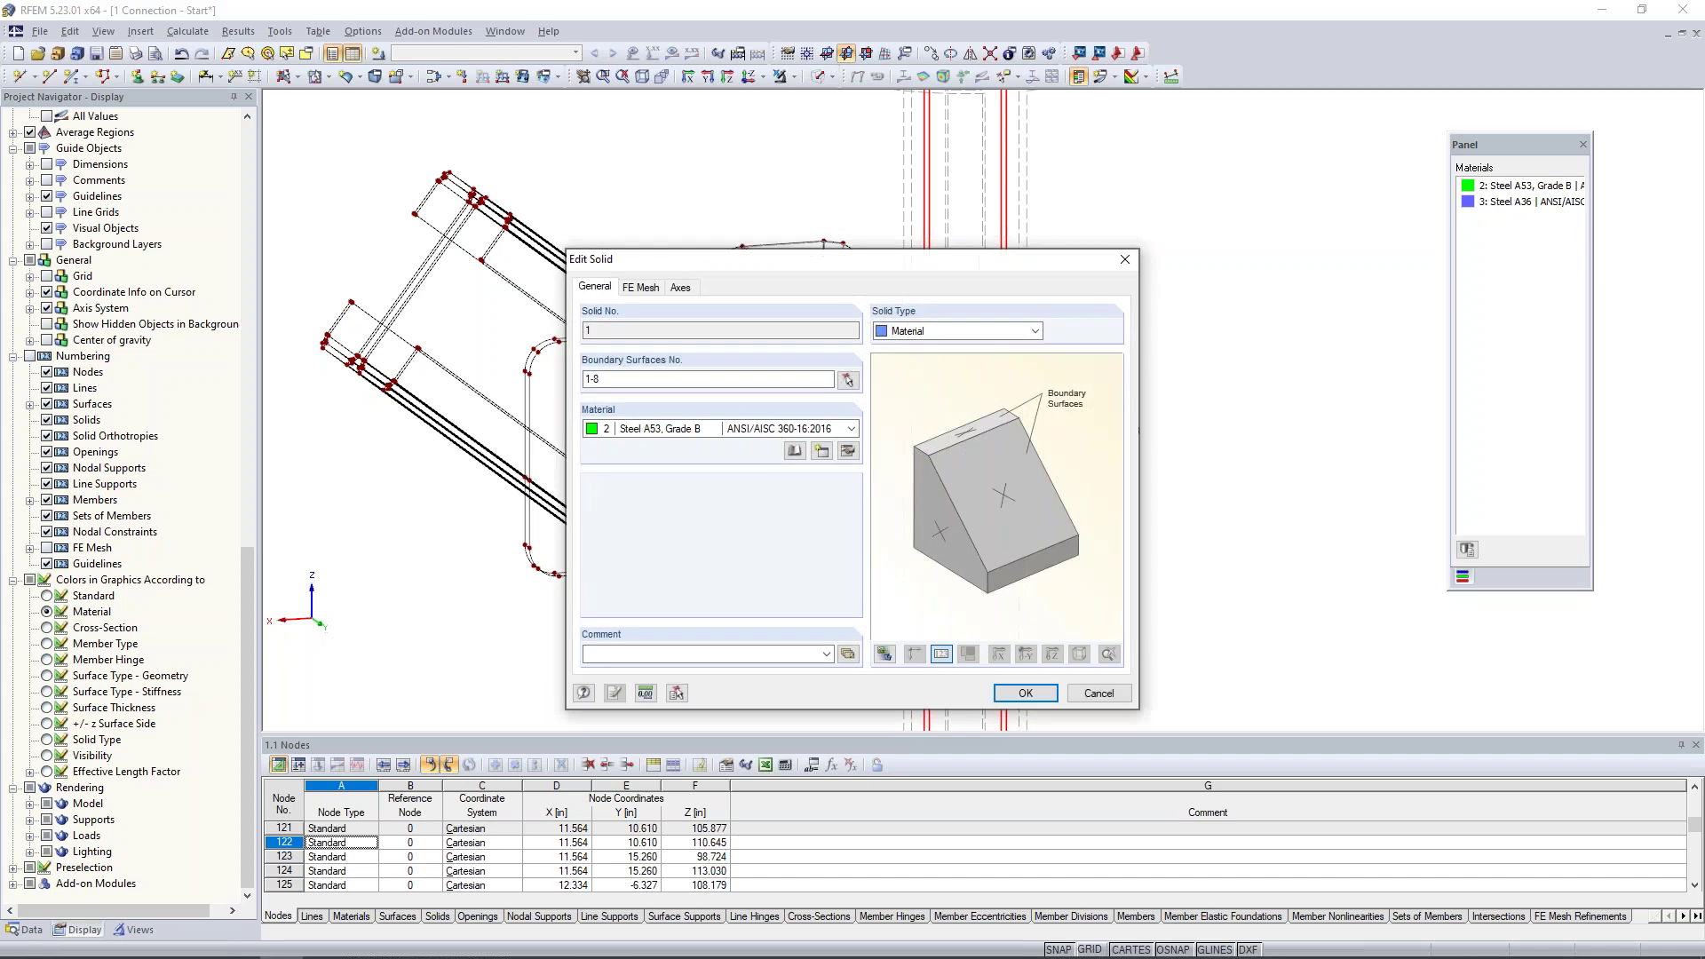
pyautogui.click(705, 380)
pyautogui.click(847, 380)
pyautogui.scroll(3, 920, 309)
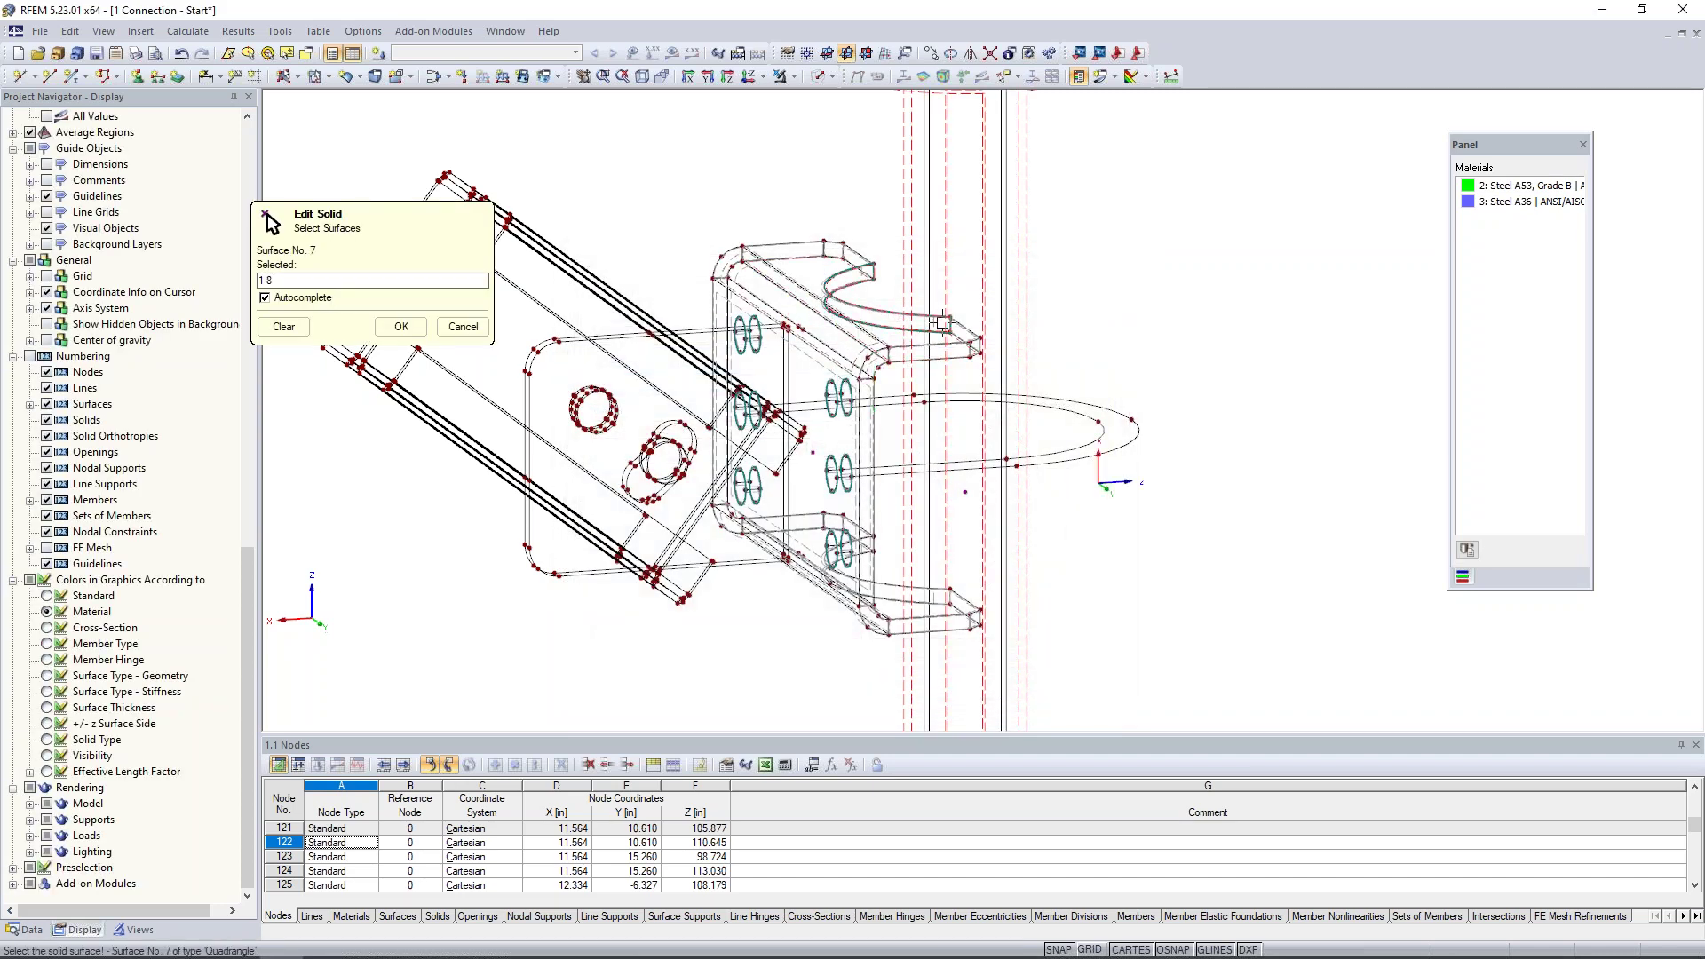
pyautogui.scroll(4, 920, 308)
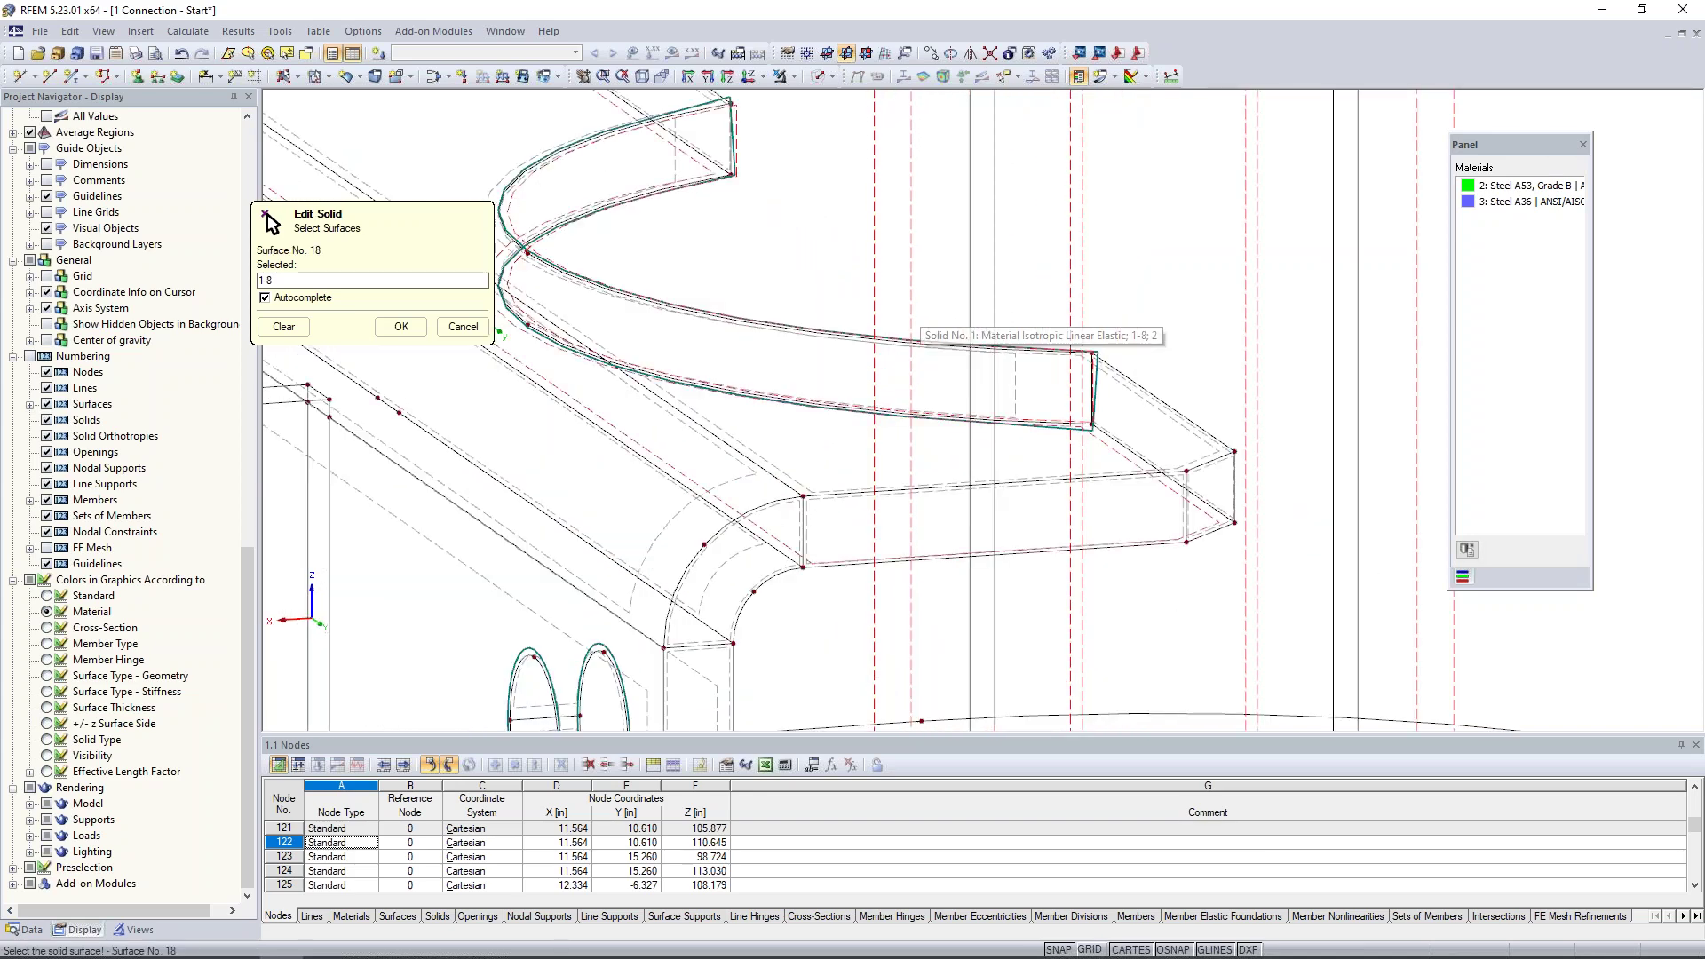
pyautogui.click(675, 166)
pyautogui.scroll(-3, 675, 166)
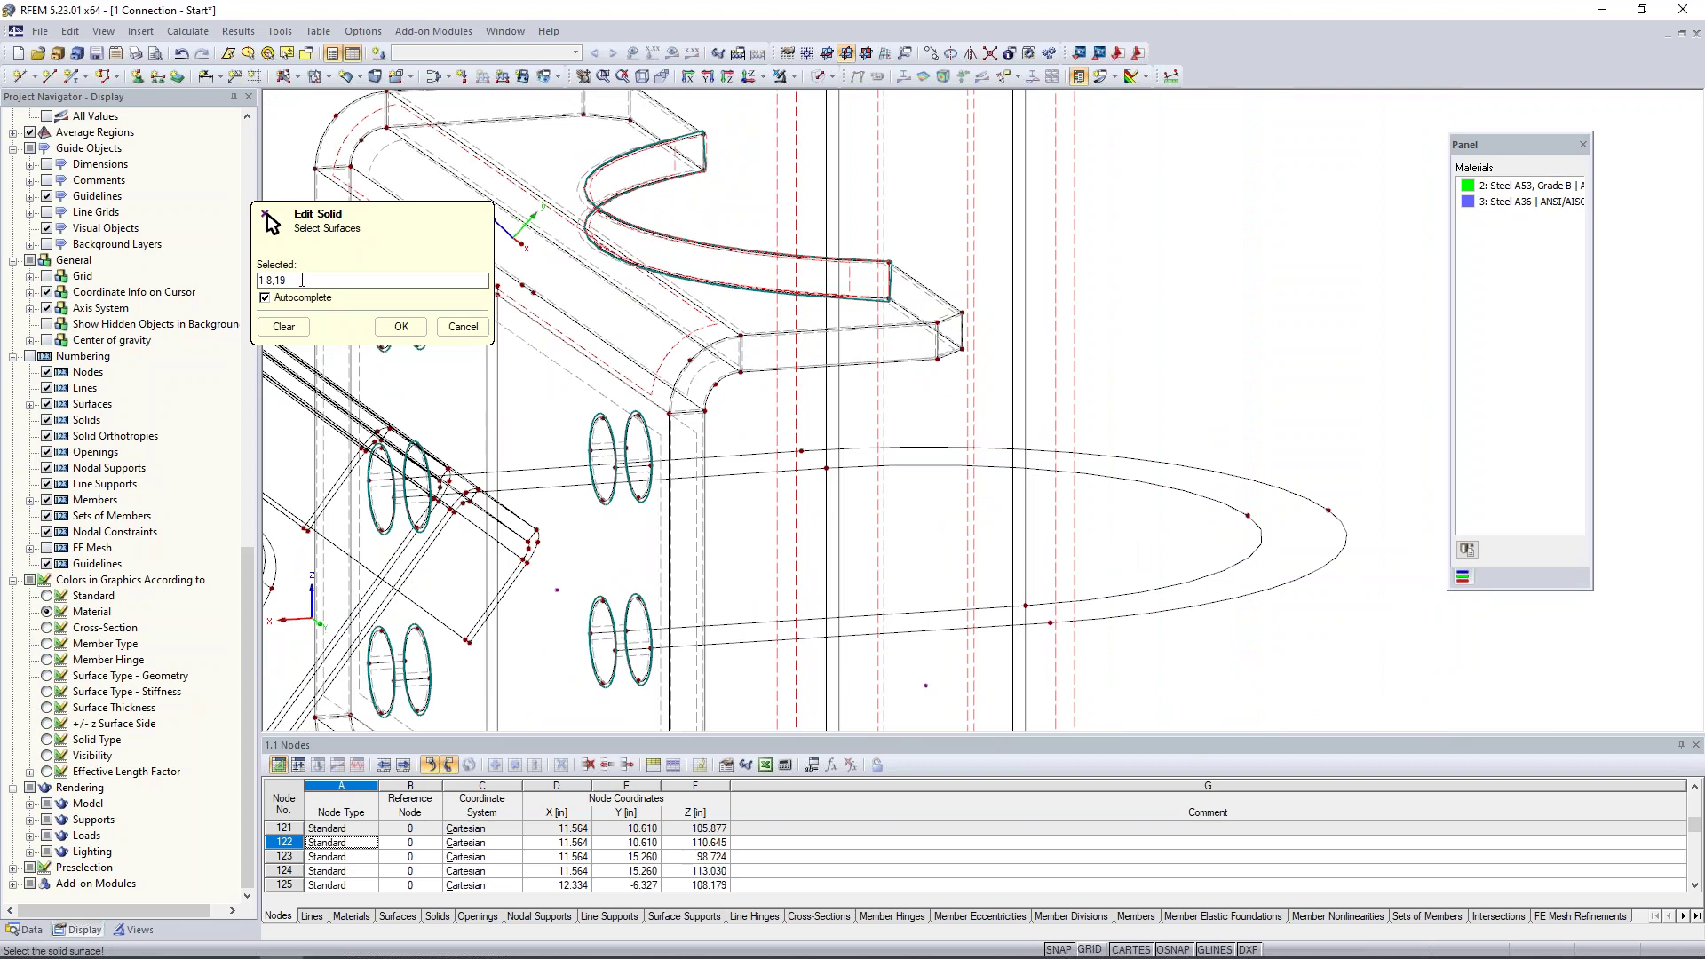
pyautogui.click(402, 326)
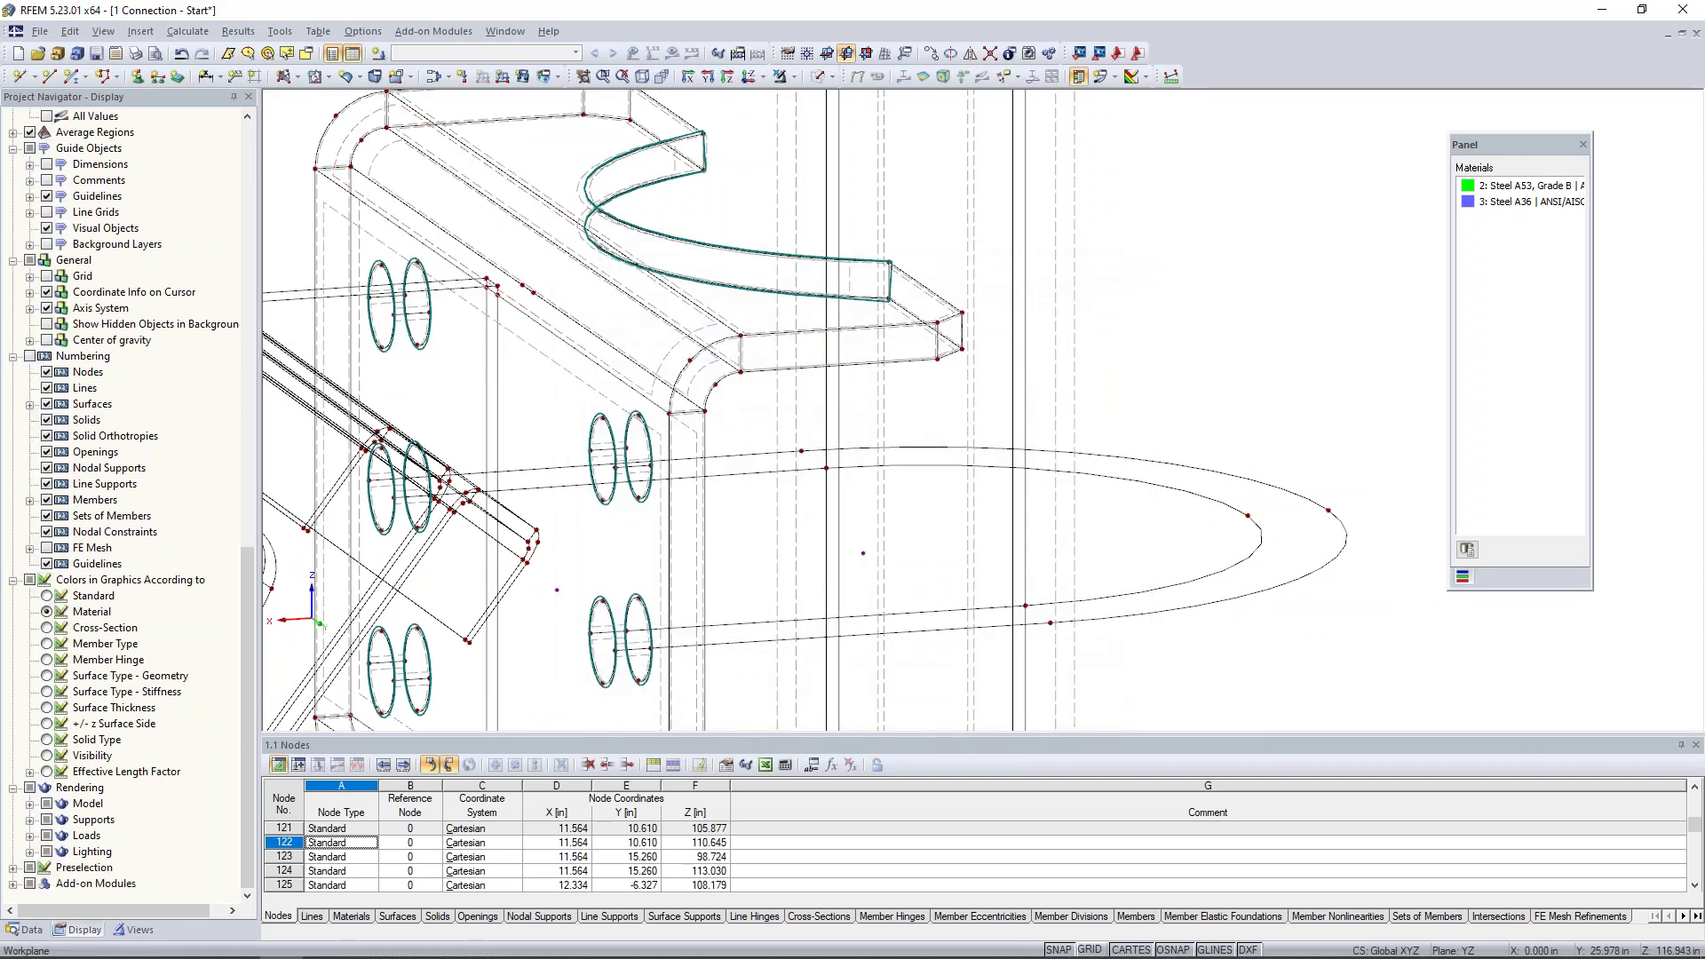
# Switch to the open model 2 Connection - Solids and view the completed connection from several angles
pyautogui.scroll(-2, 1229, 327)
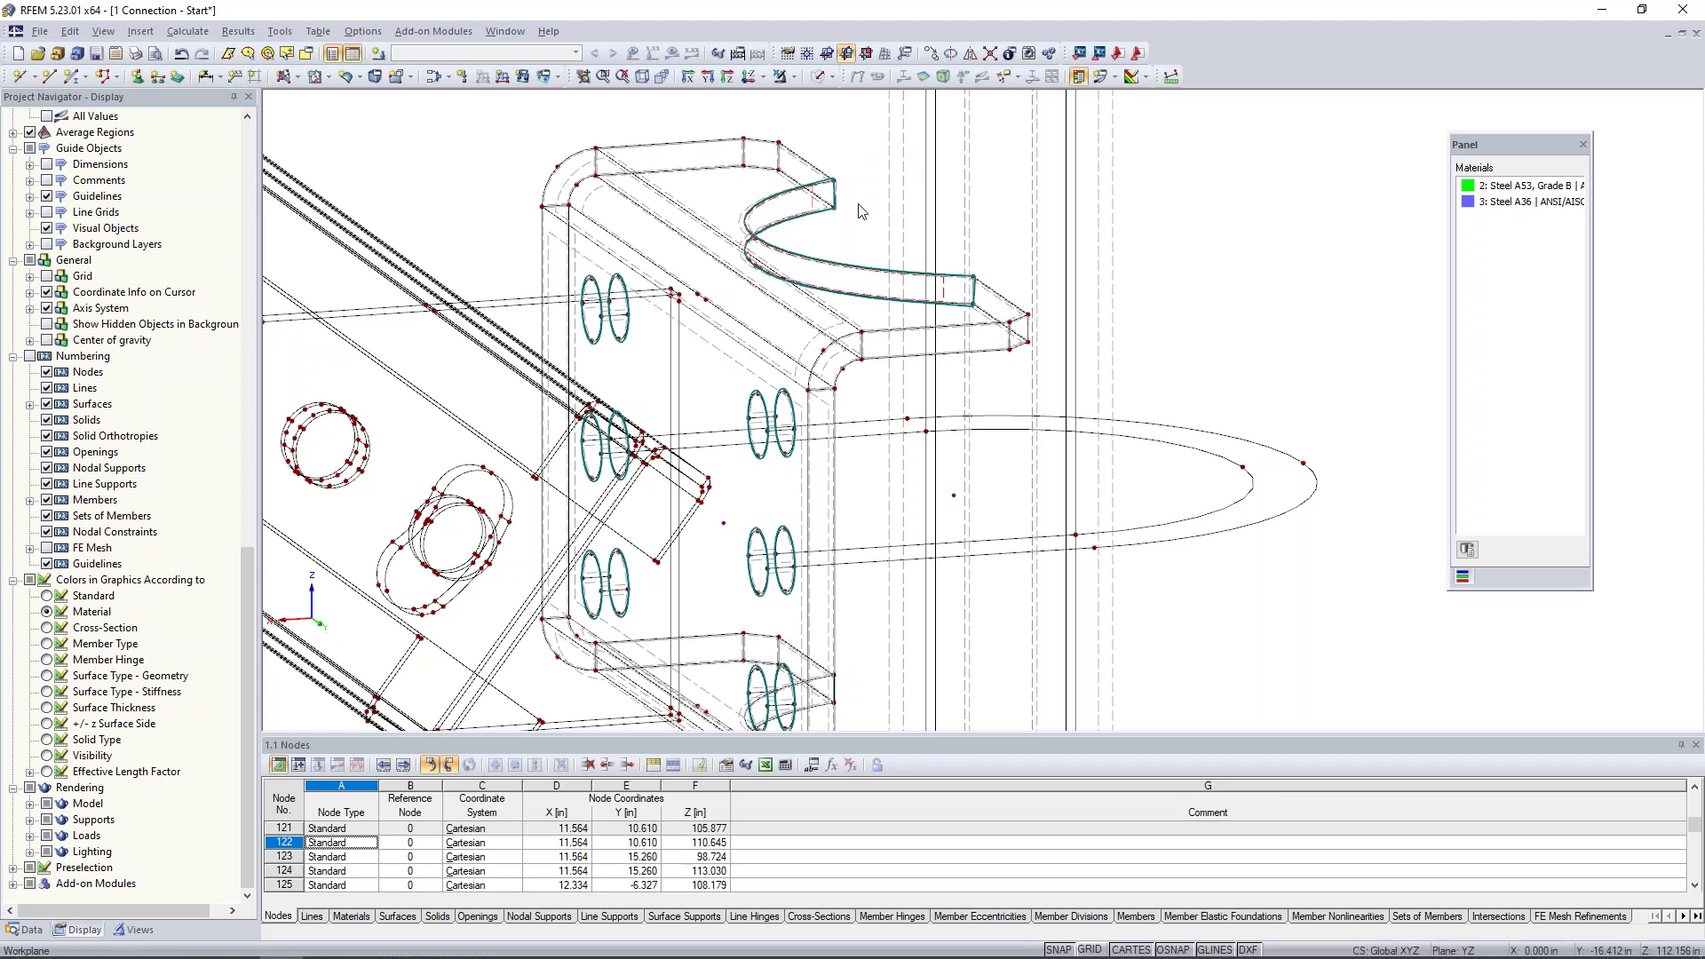
pyautogui.scroll(-2, 860, 206)
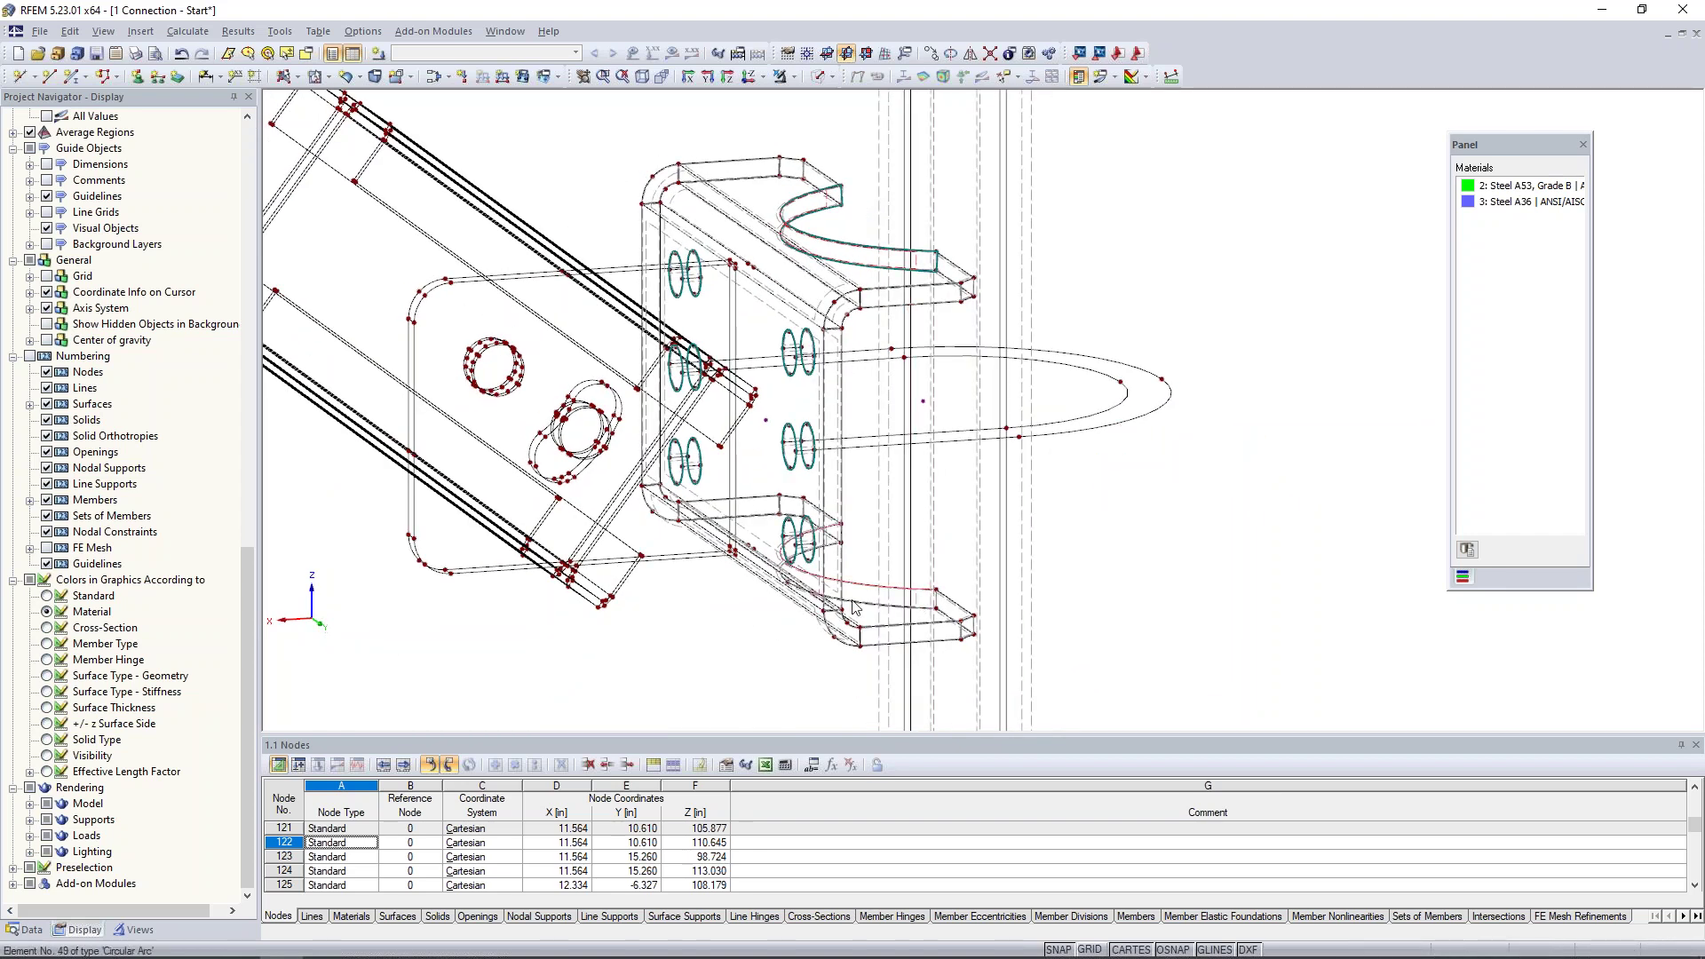
pyautogui.click(505, 31)
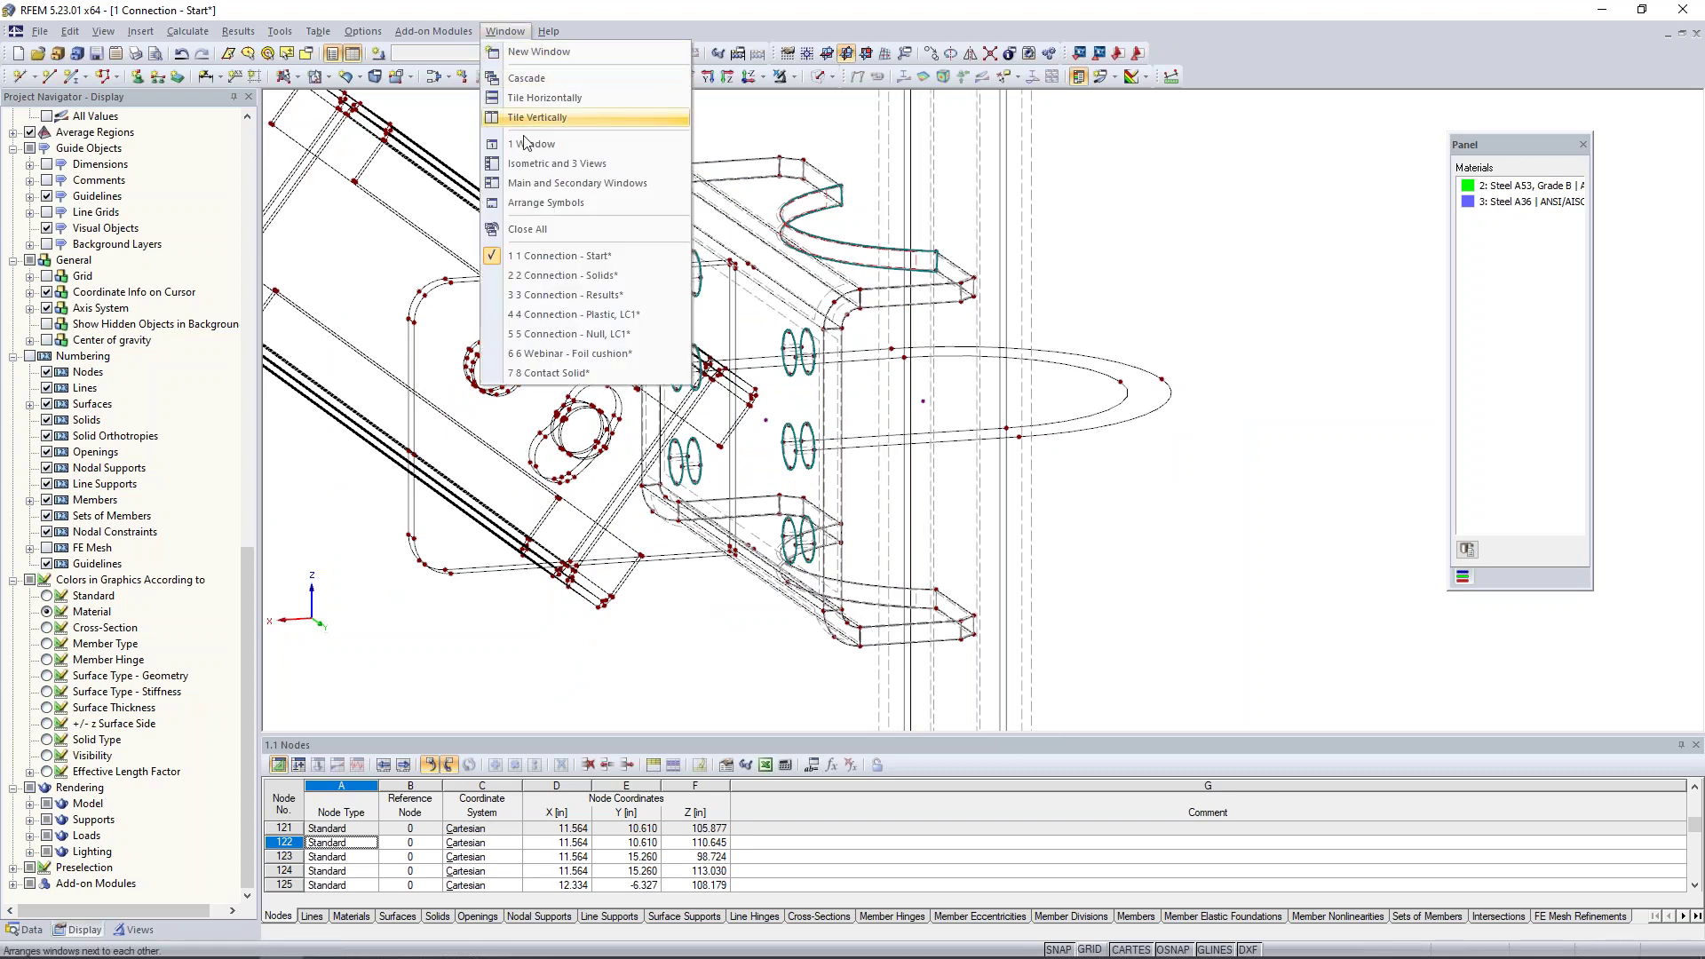
pyautogui.click(536, 283)
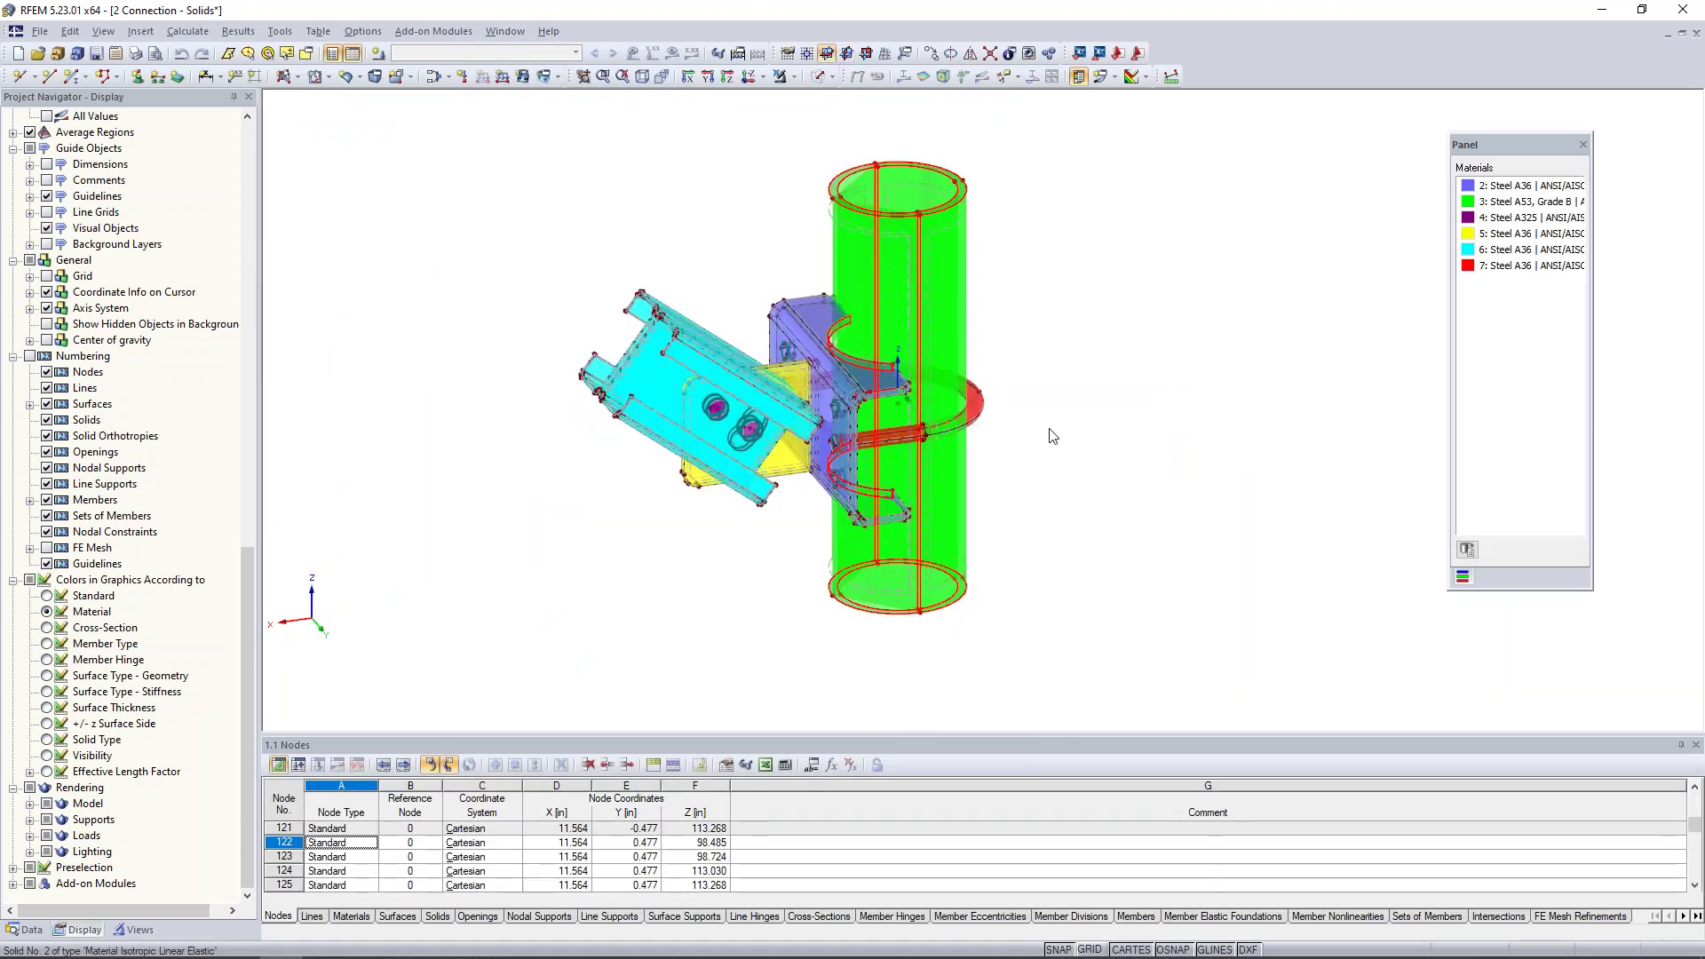
pyautogui.keyDown('ctrl'); pyautogui.moveTo(1065, 495); pyautogui.dragTo(1116, 468, button='middle'); pyautogui.keyUp('ctrl')
pyautogui.scroll(-1, 1078, 433)
pyautogui.scroll(3, 1077, 433)
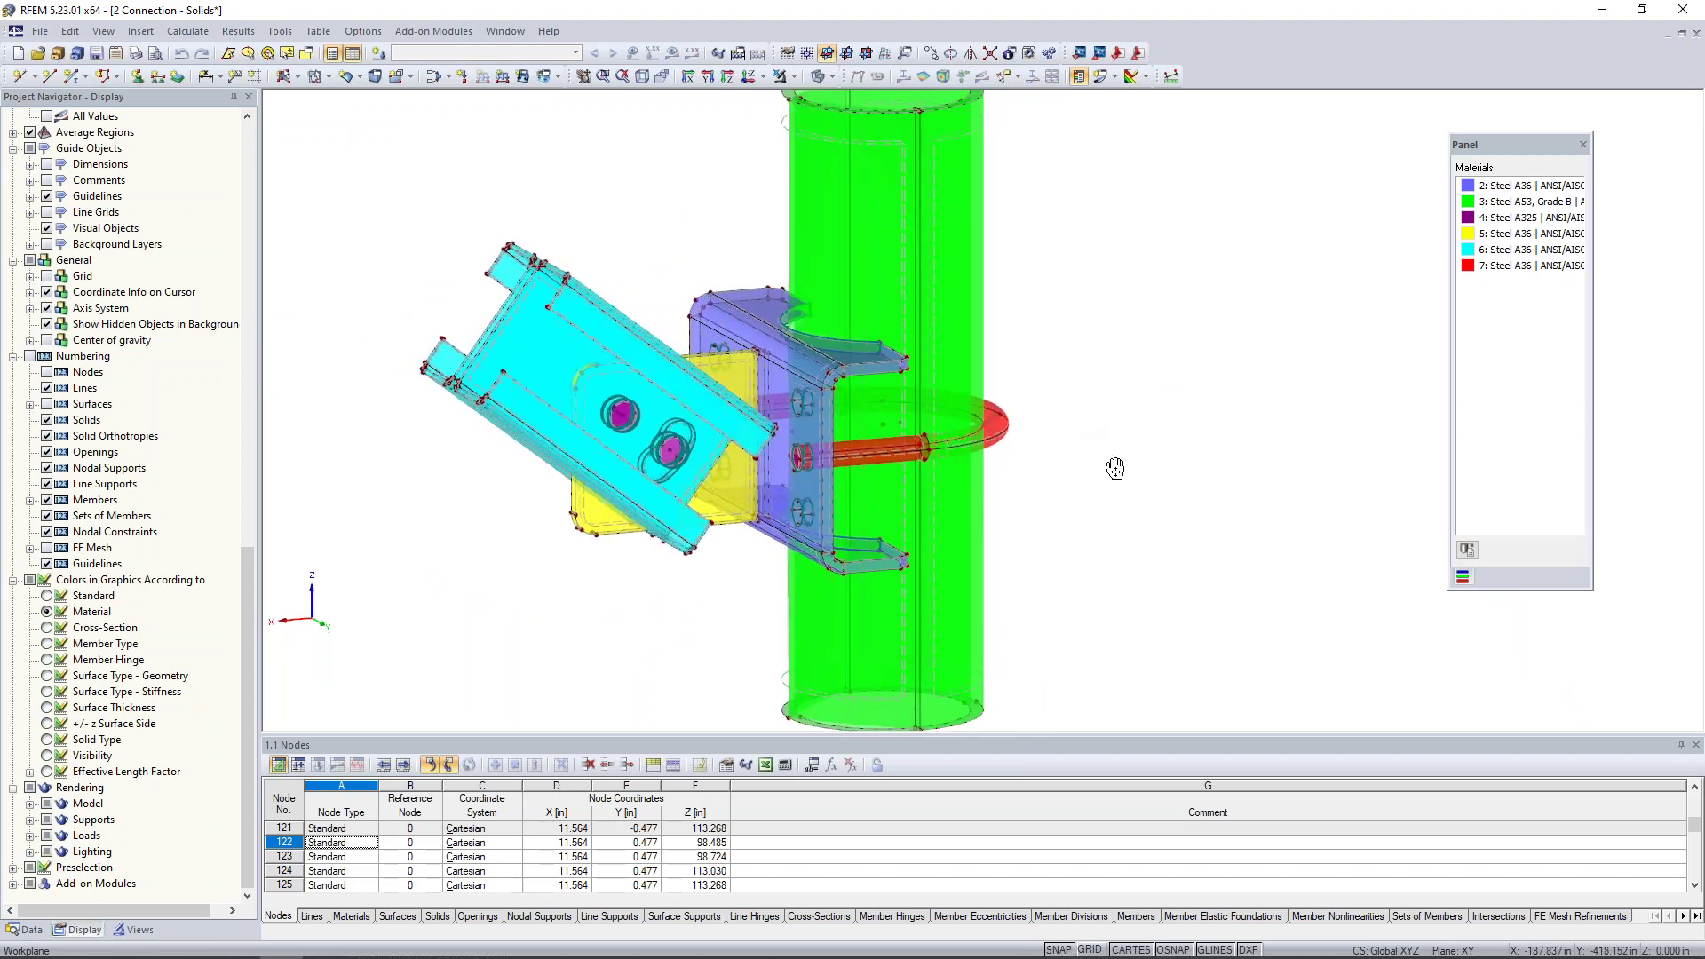
pyautogui.scroll(-1, 1116, 468)
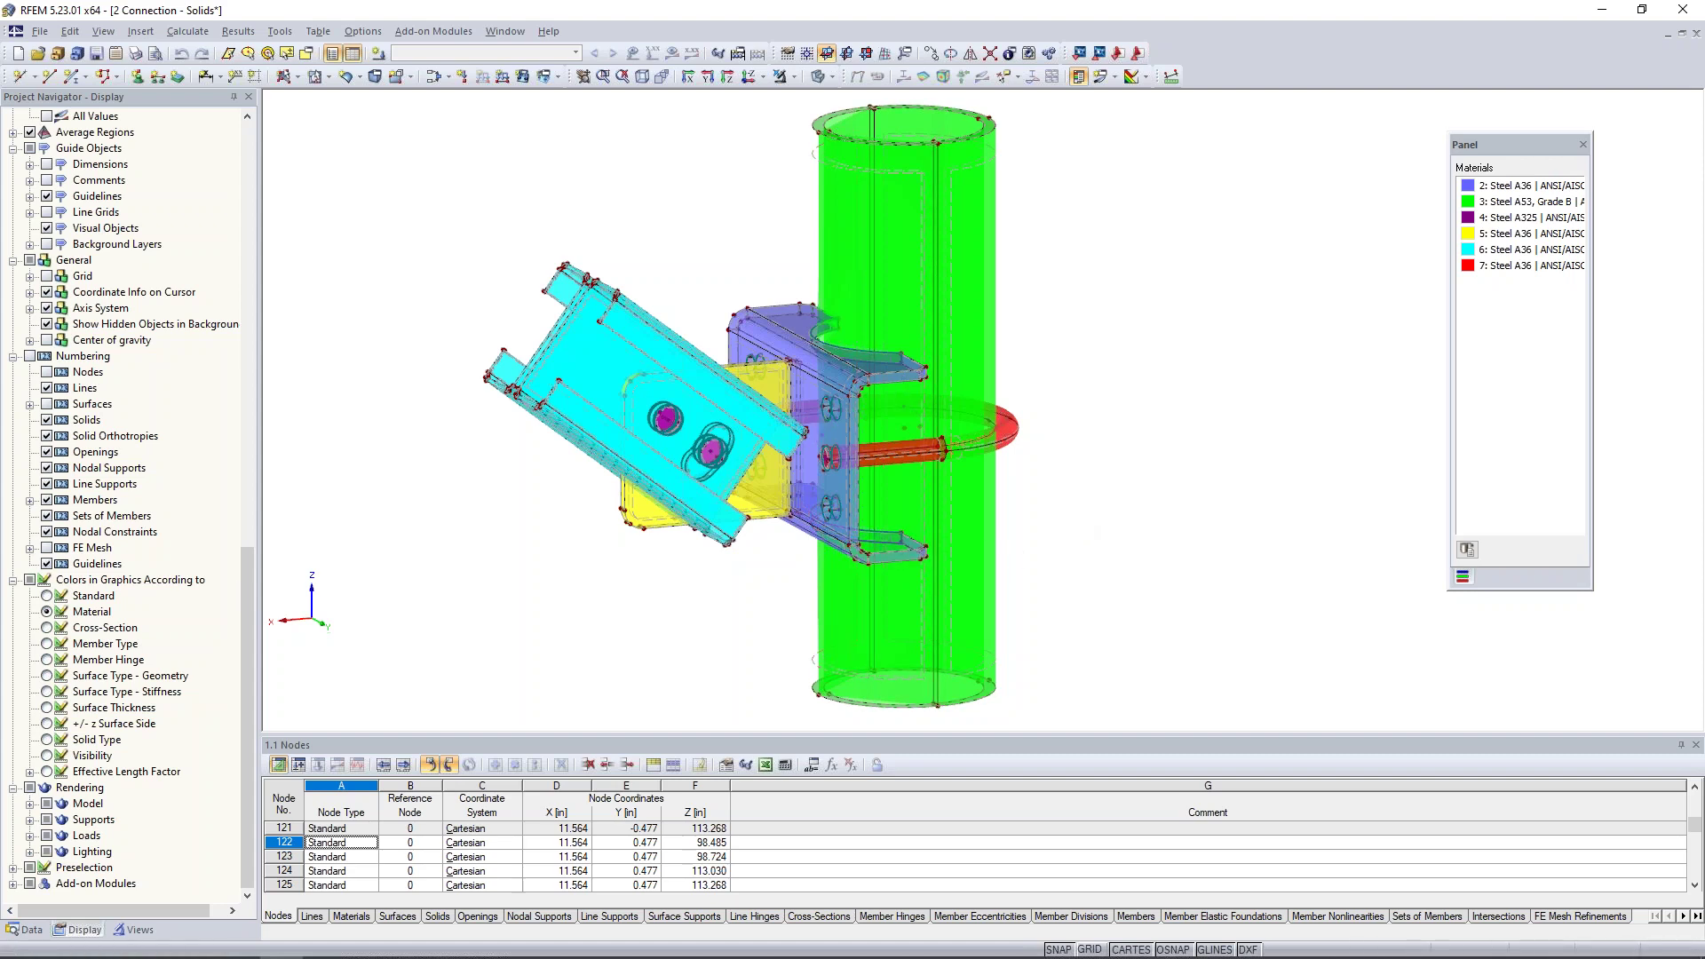
# List the model's solids and highlight solids 1, 2 and 3 in turn to identify the U-bolt, pipe and bracket
pyautogui.click(27, 930)
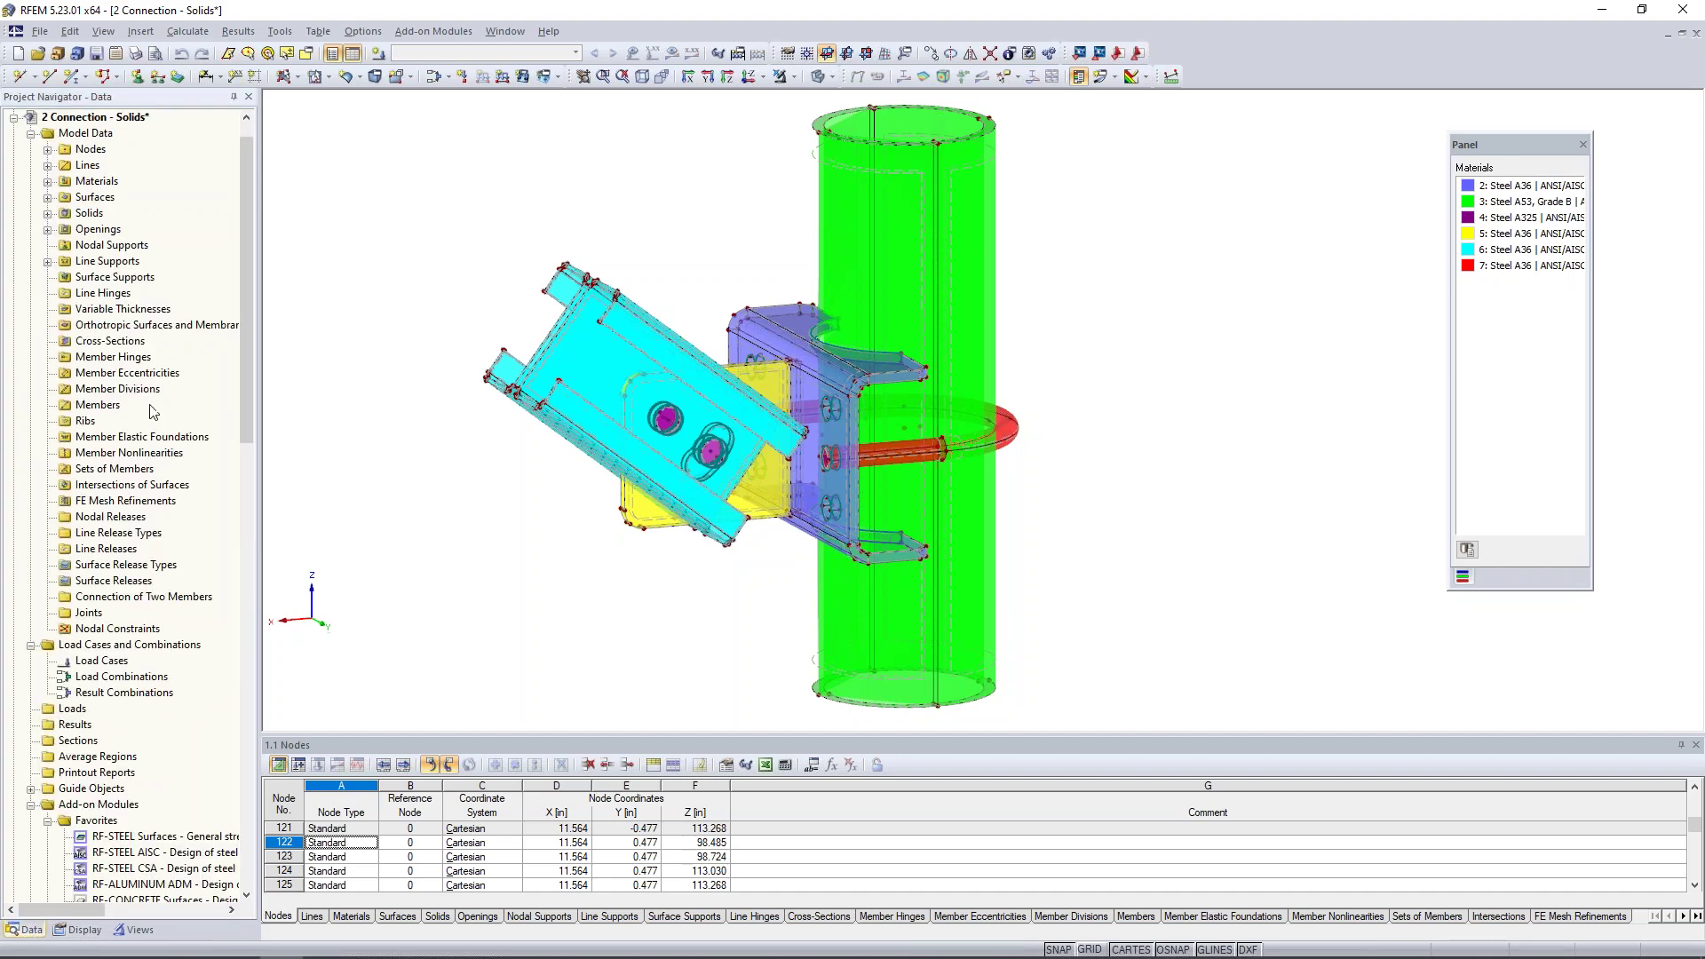
pyautogui.click(48, 214)
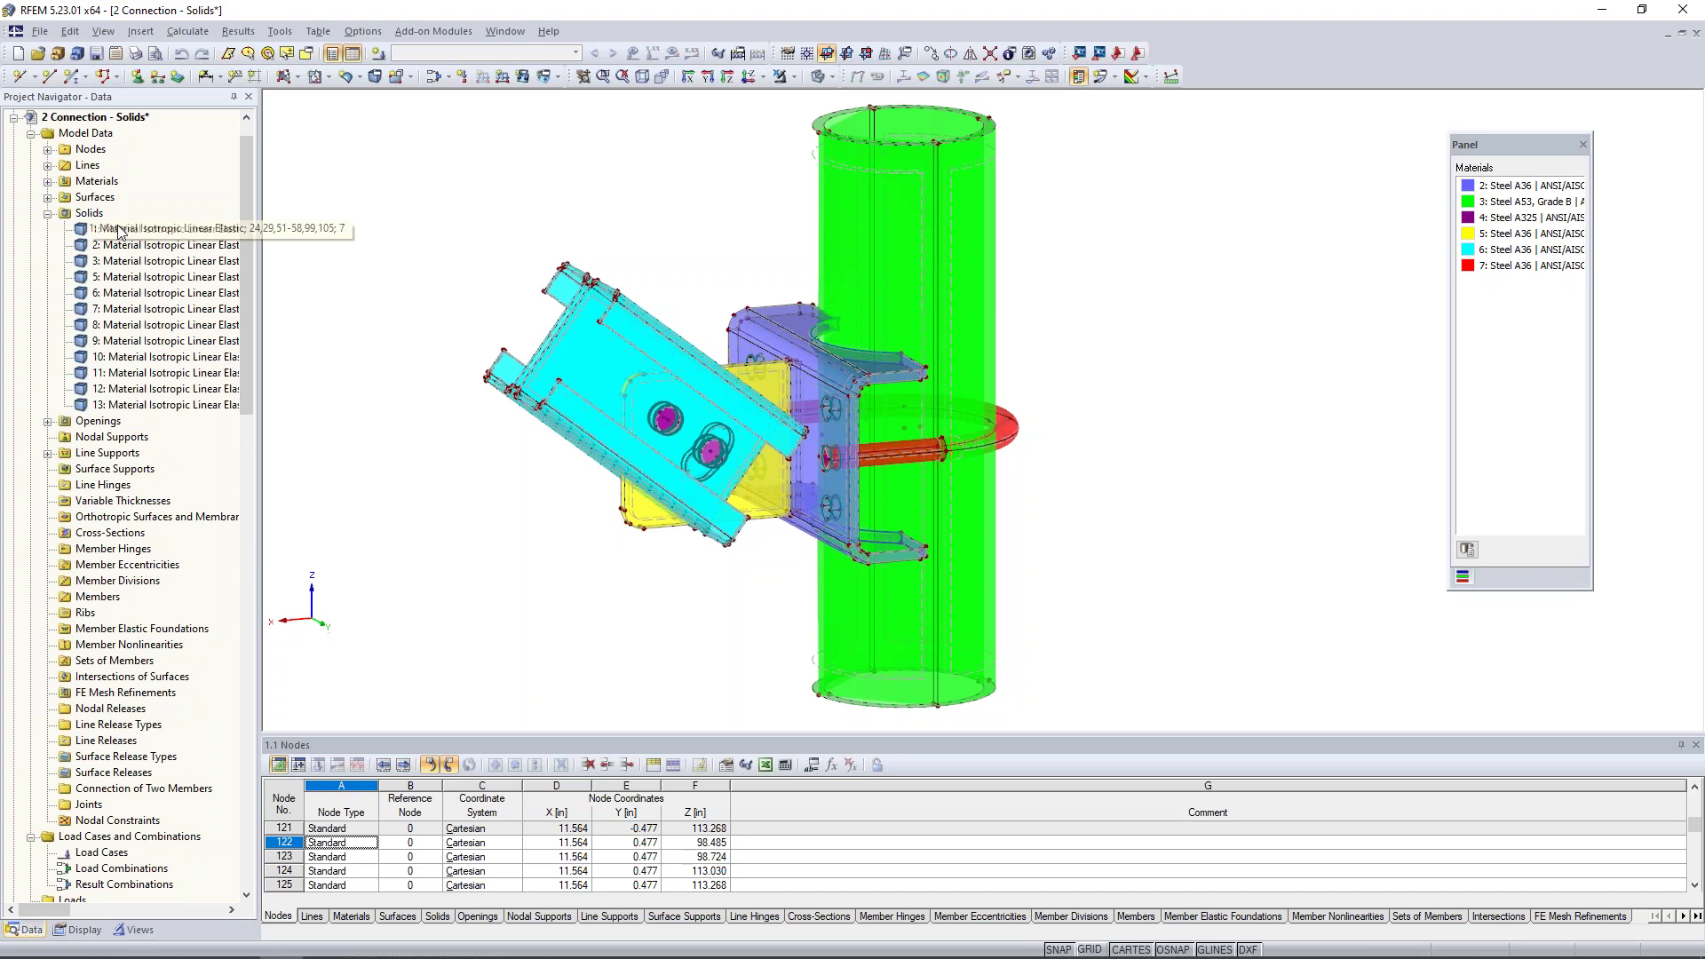
pyautogui.keyDown('ctrl'); pyautogui.moveTo(1134, 368); pyautogui.dragTo(1040, 363, button='middle'); pyautogui.keyUp('ctrl')
pyautogui.scroll(3, 1029, 430)
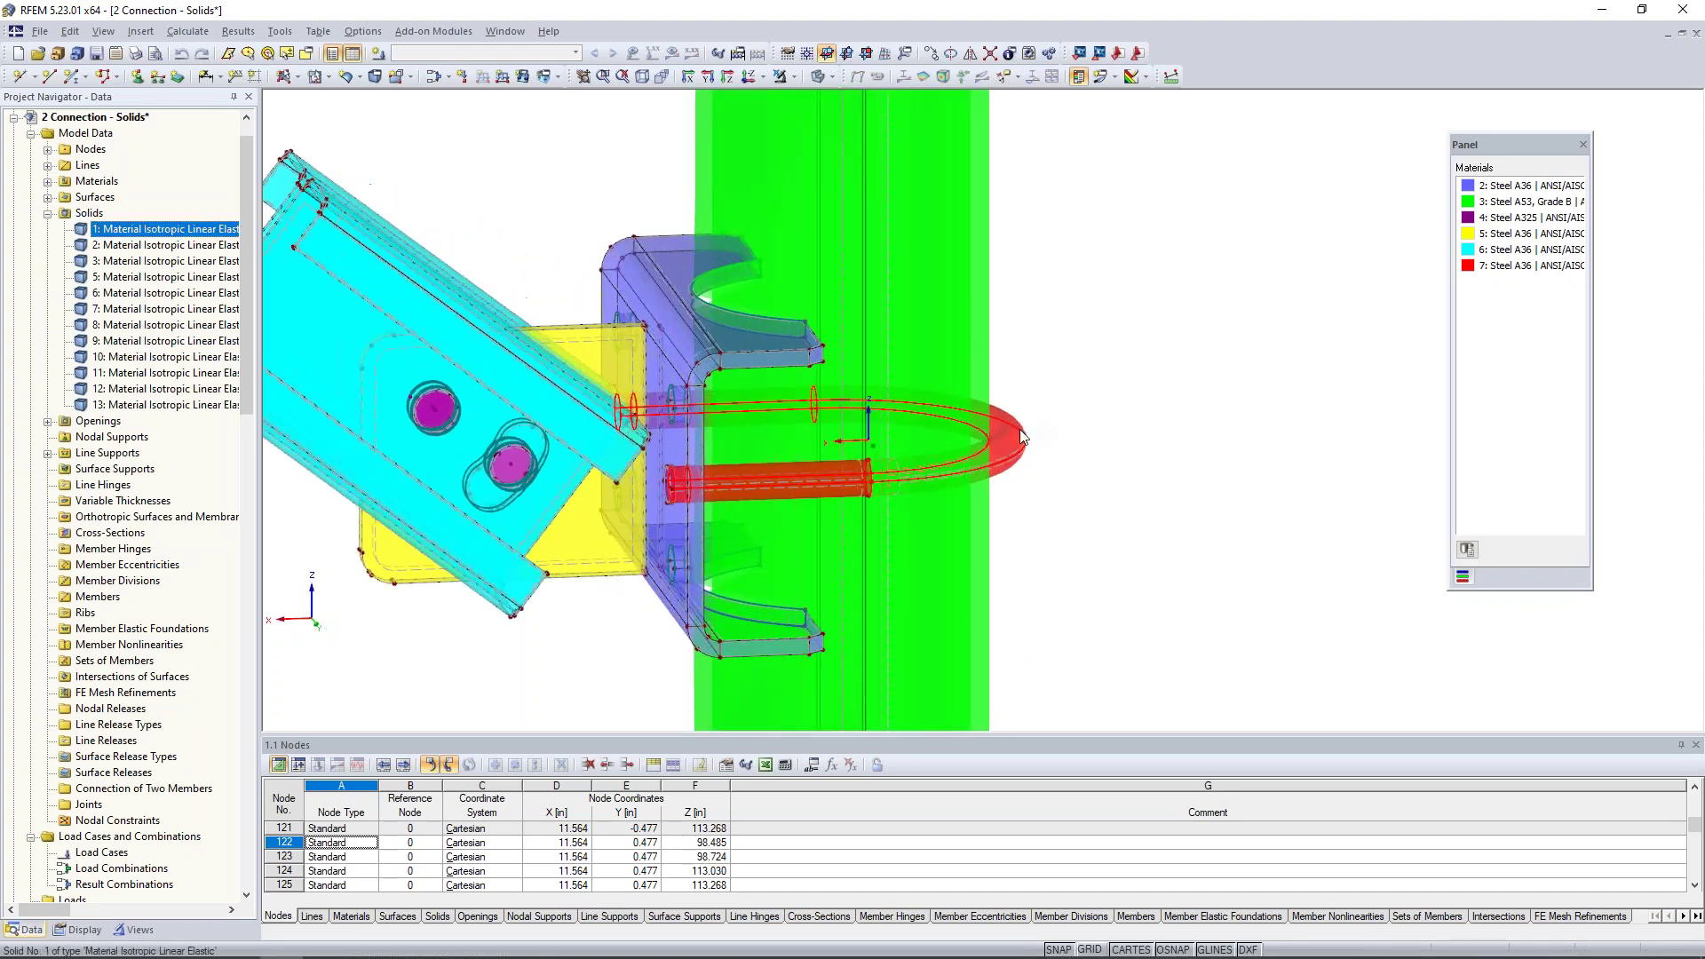
pyautogui.keyDown('ctrl'); pyautogui.moveTo(1029, 430); pyautogui.dragTo(1125, 451, button='middle'); pyautogui.keyUp('ctrl')
pyautogui.scroll(-1, 1102, 504)
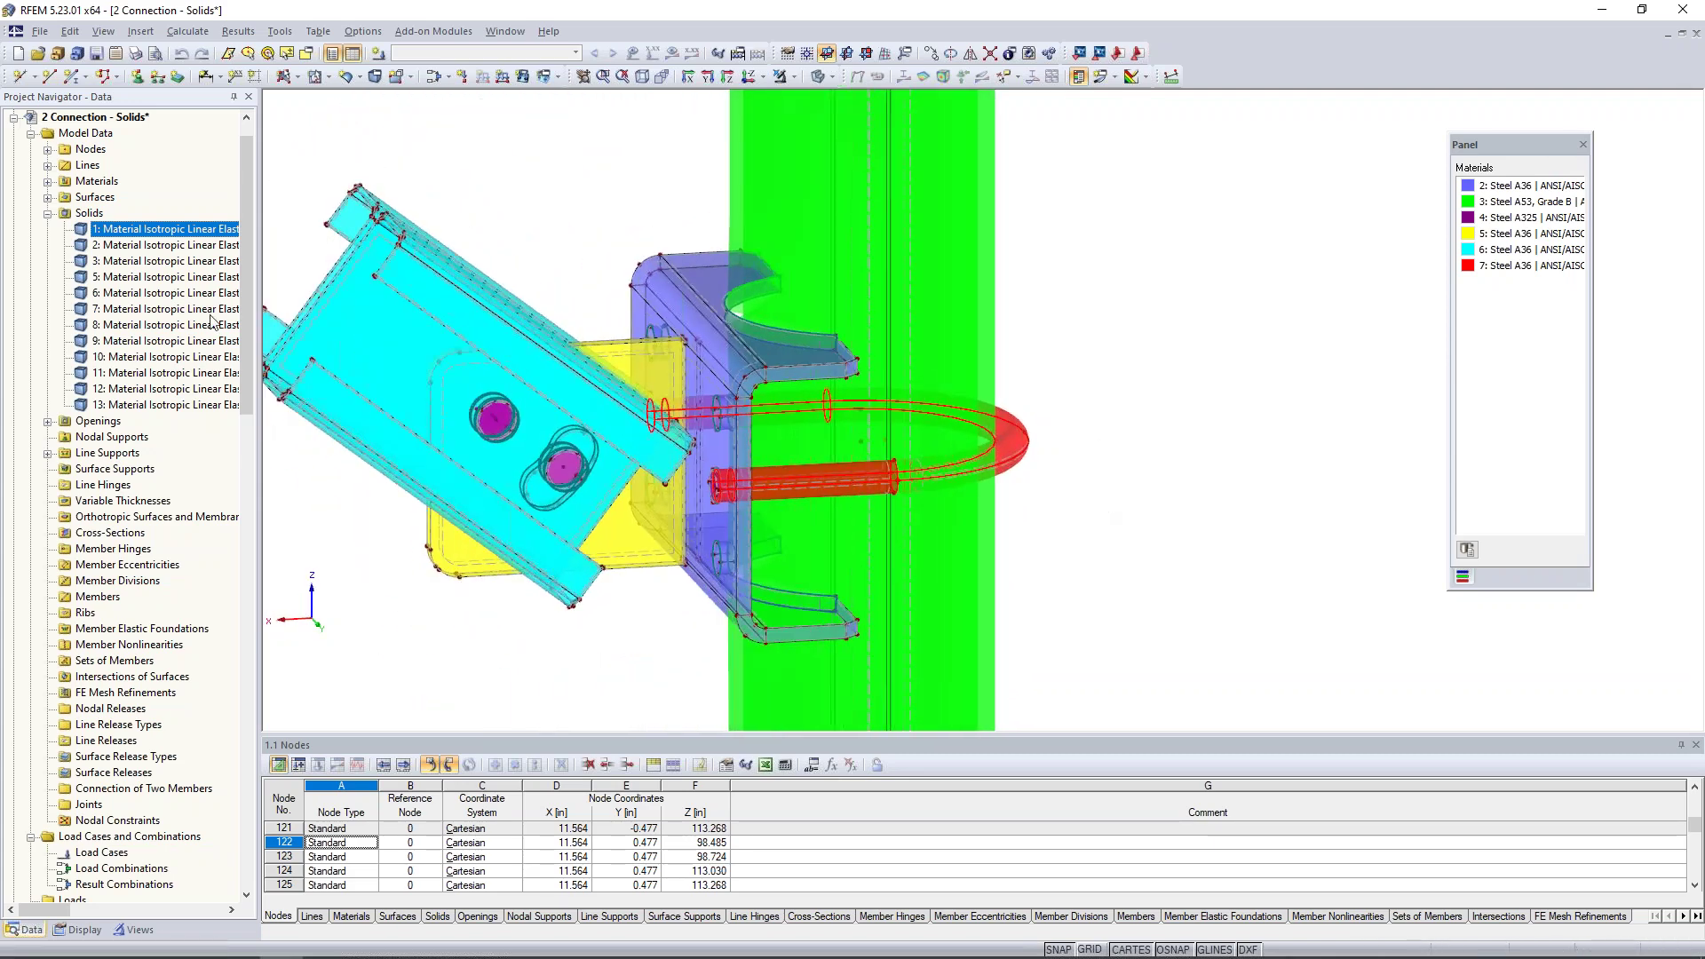
pyautogui.click(188, 248)
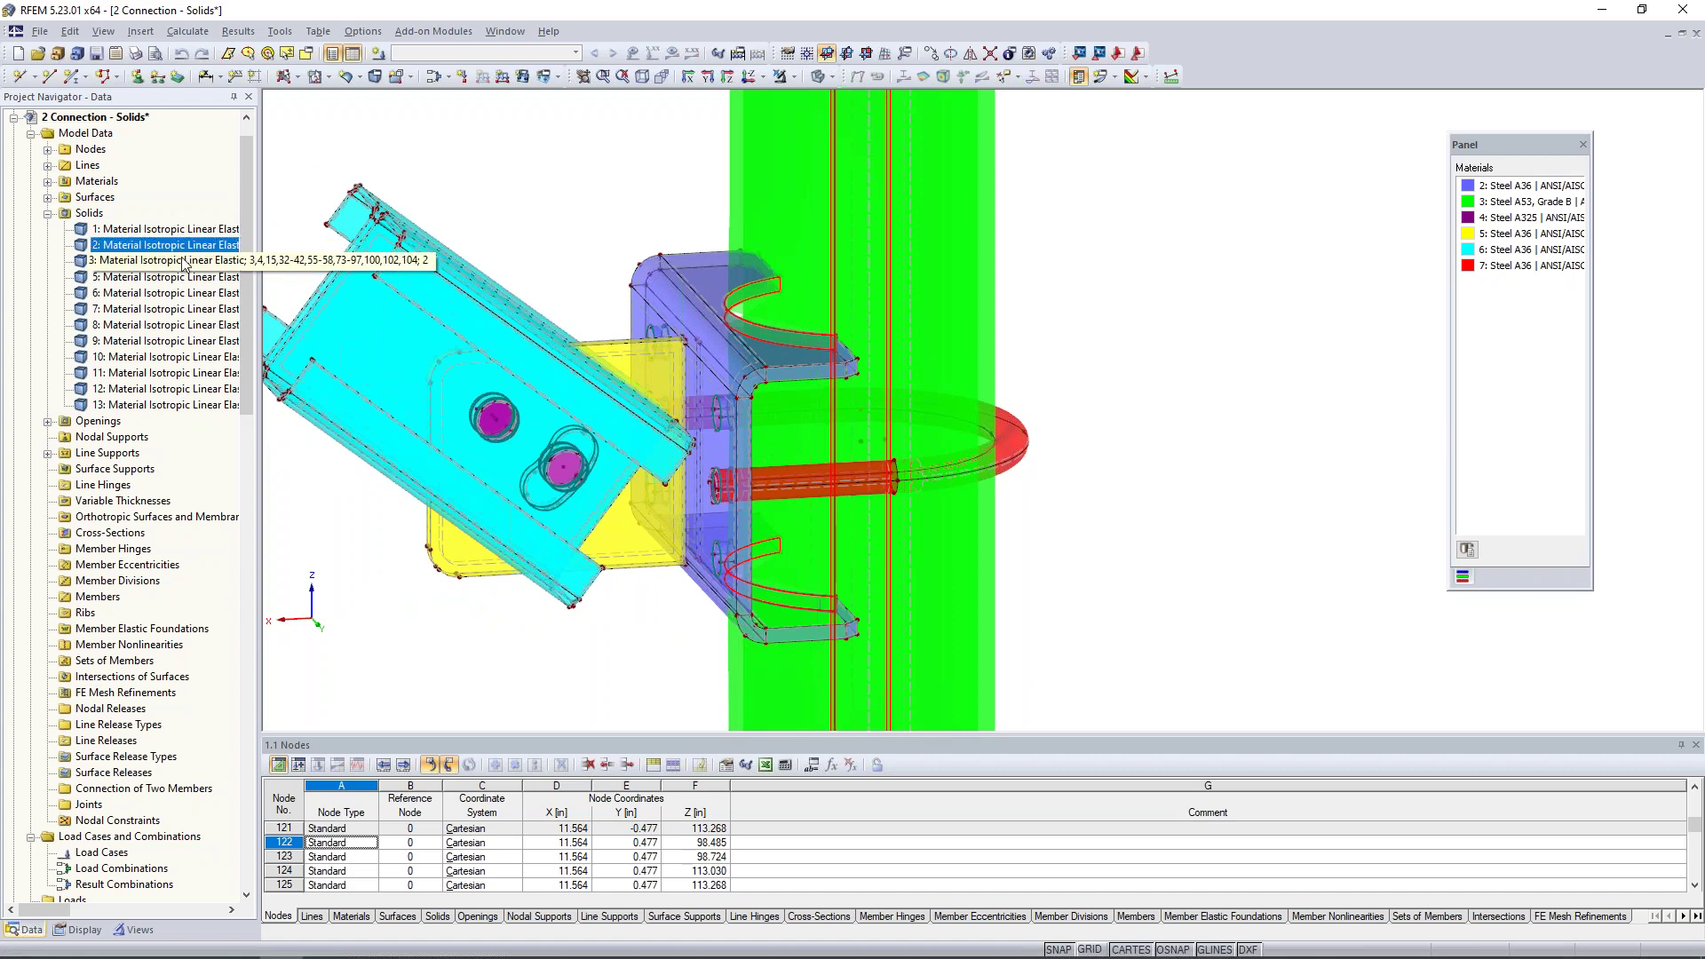
pyautogui.click(185, 262)
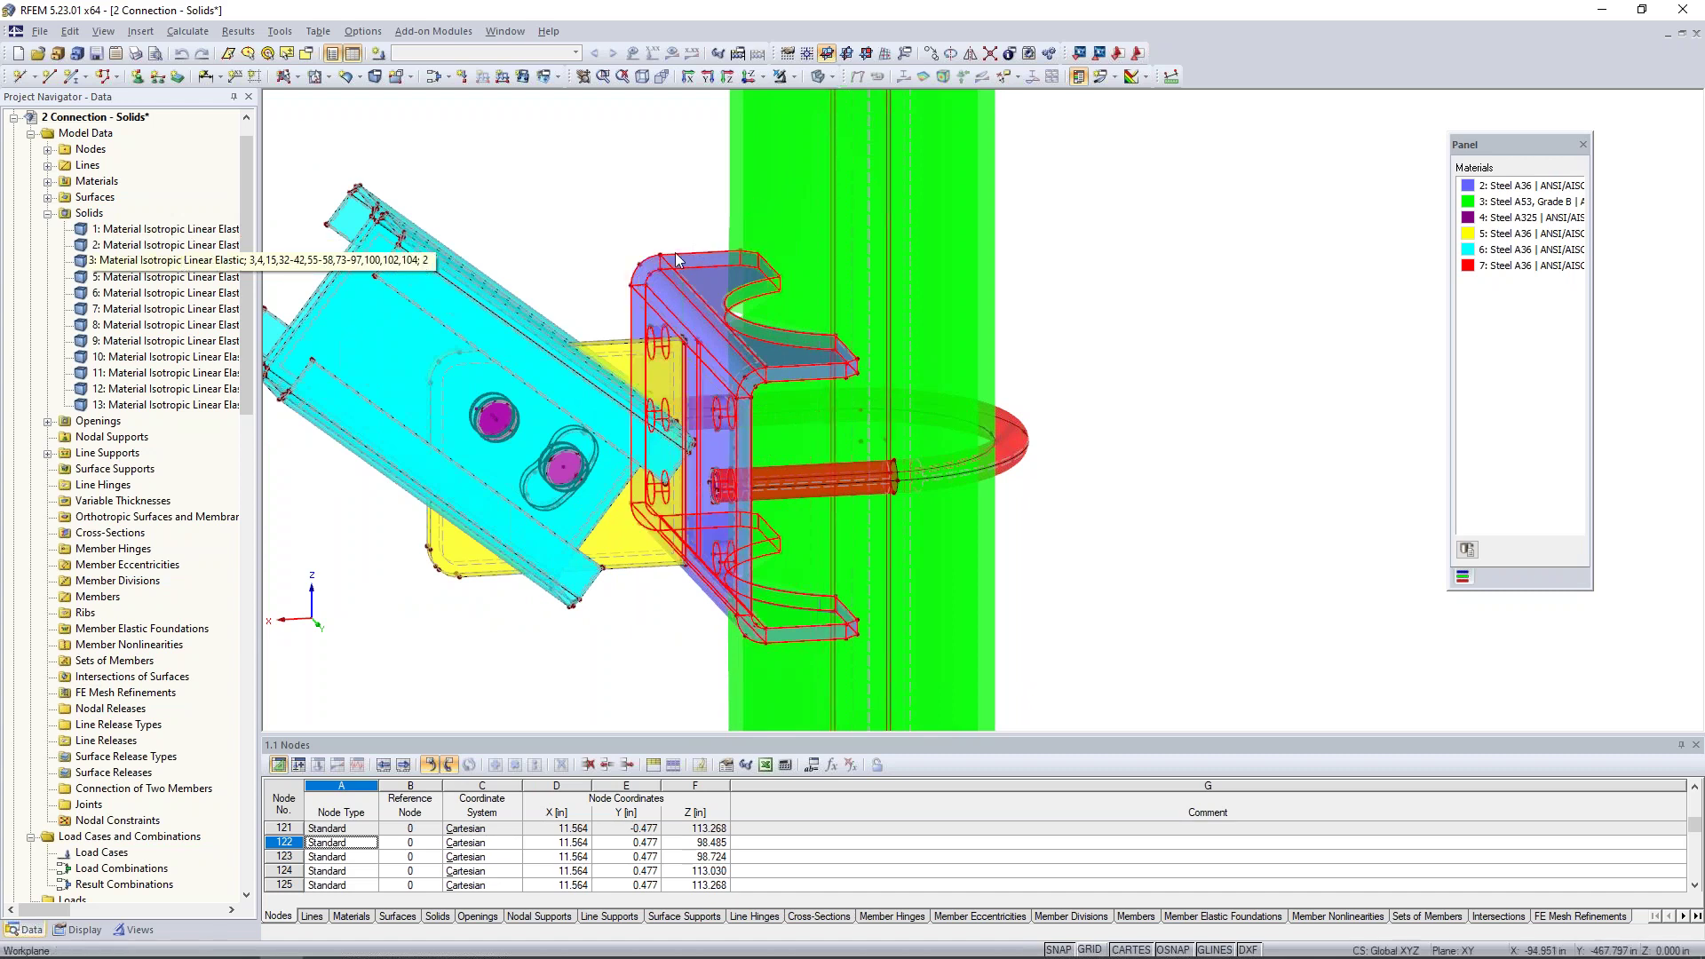
# Highlight solids 5 to 8 in turn to identify the bolt segments and the yellow connecting plate
pyautogui.click(148, 281)
pyautogui.keyDown('ctrl'); pyautogui.moveTo(497, 364); pyautogui.dragTo(1214, 264, button='middle'); pyautogui.keyUp('ctrl')
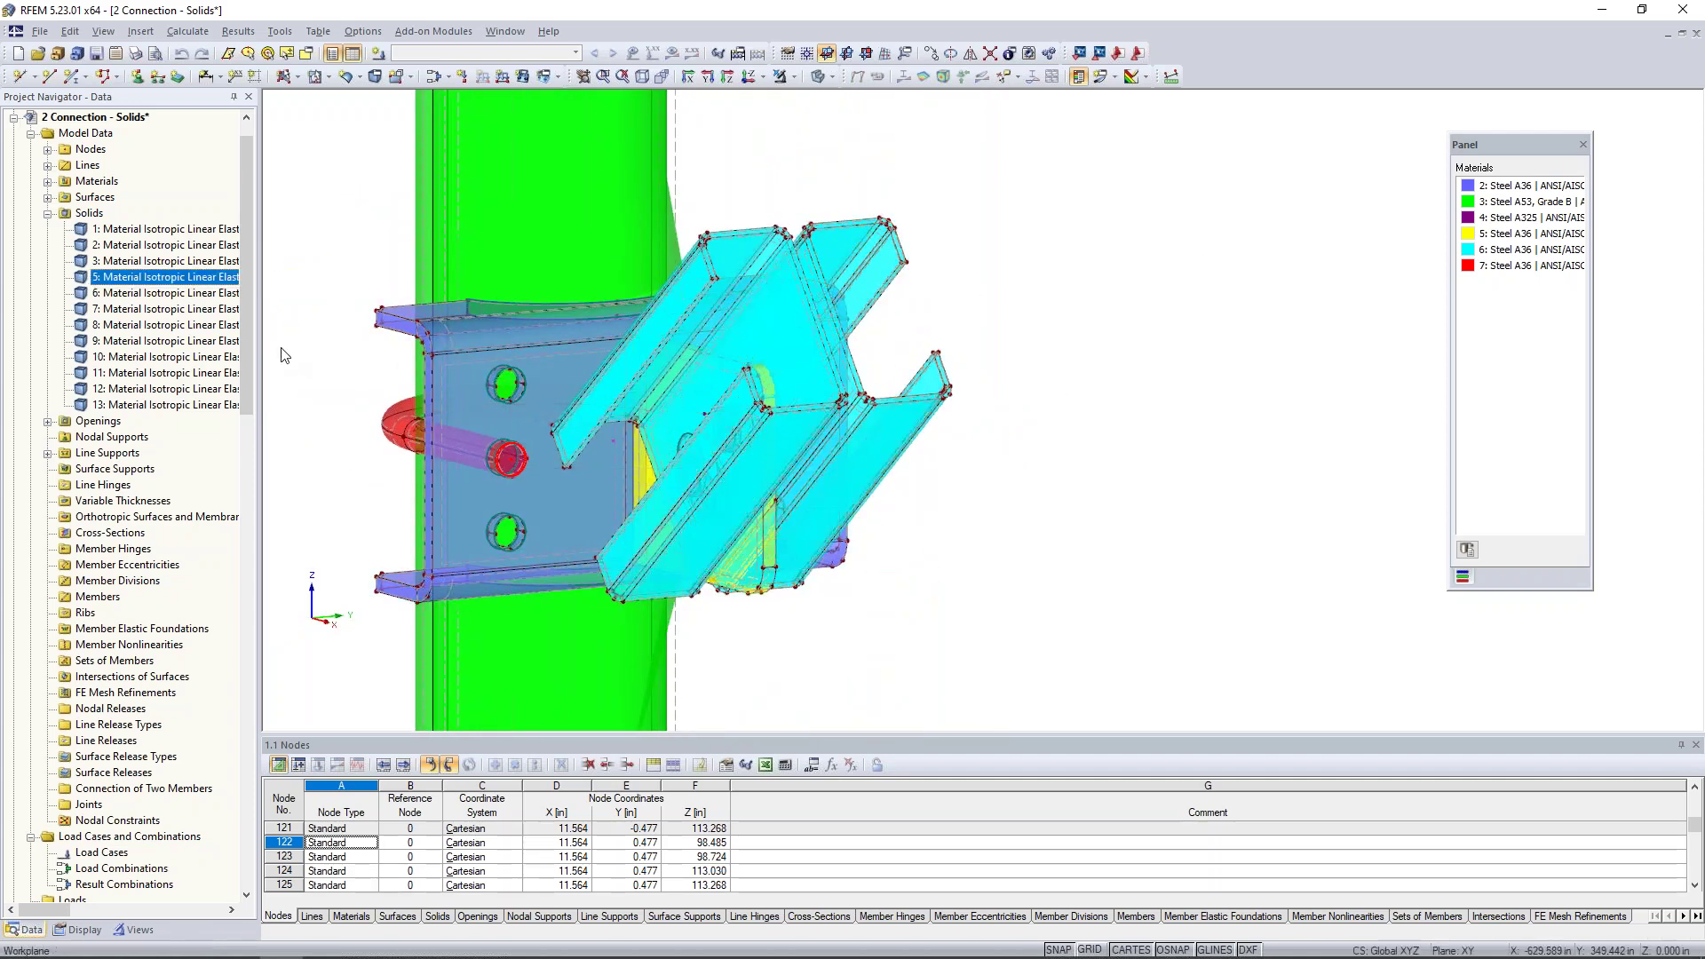
pyautogui.keyDown('ctrl'); pyautogui.moveTo(1021, 461); pyautogui.dragTo(427, 488, button='middle'); pyautogui.keyUp('ctrl')
pyautogui.click(202, 295)
pyautogui.click(169, 309)
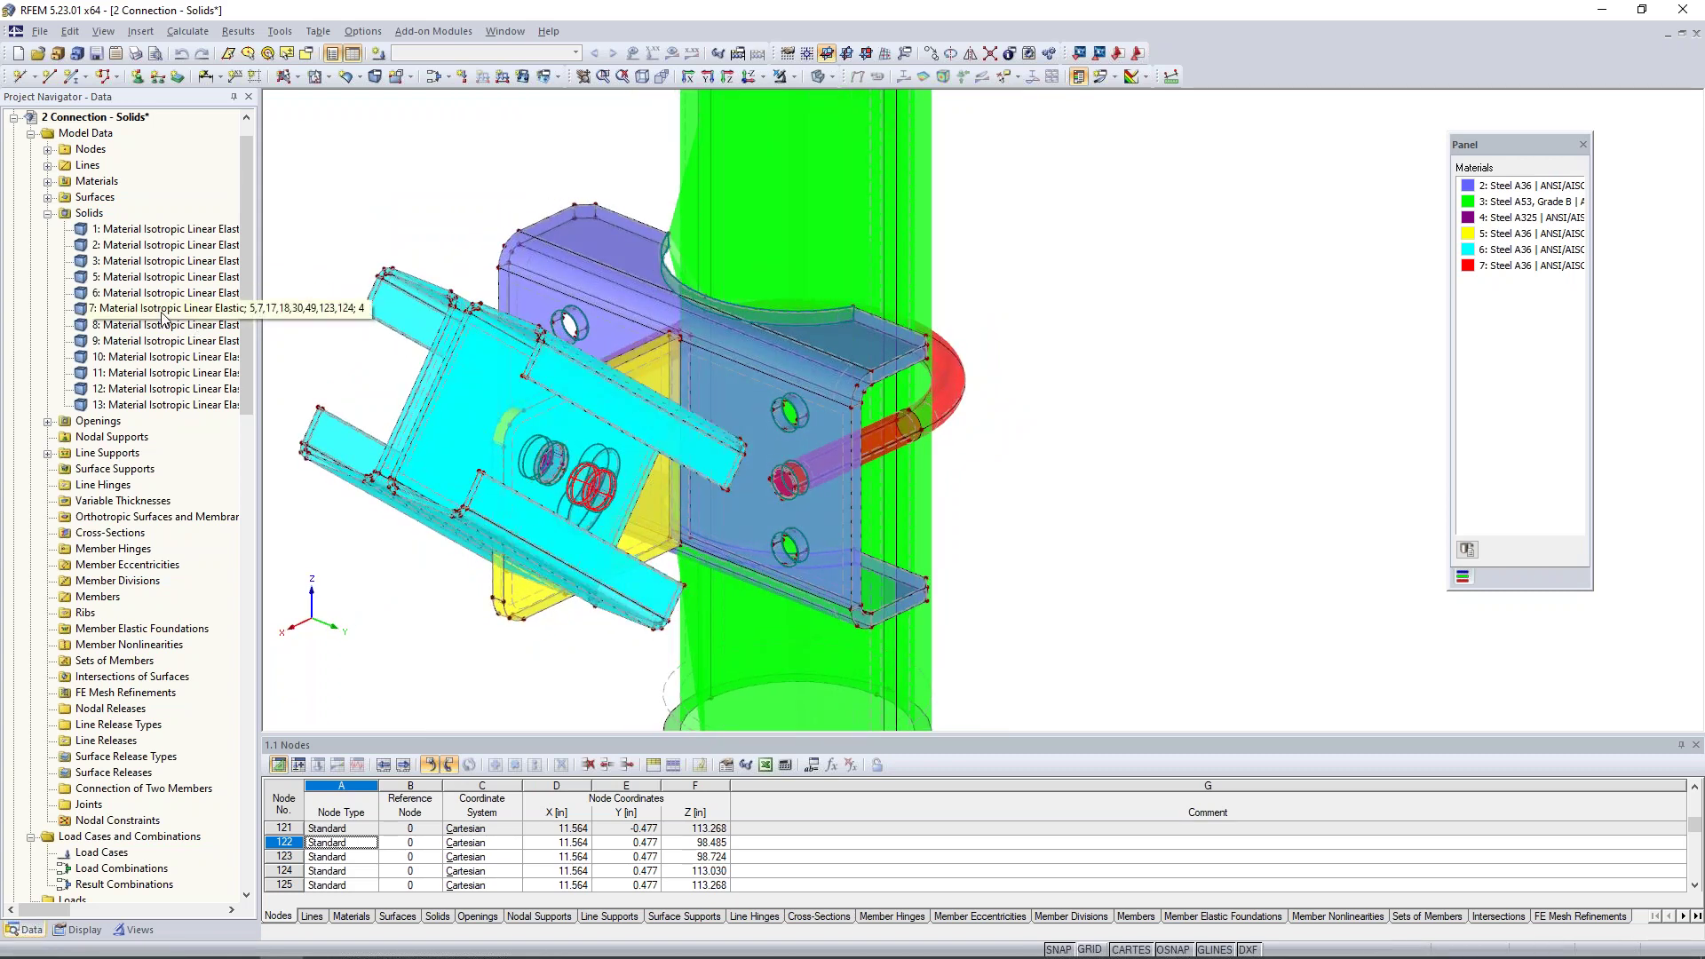
pyautogui.click(168, 325)
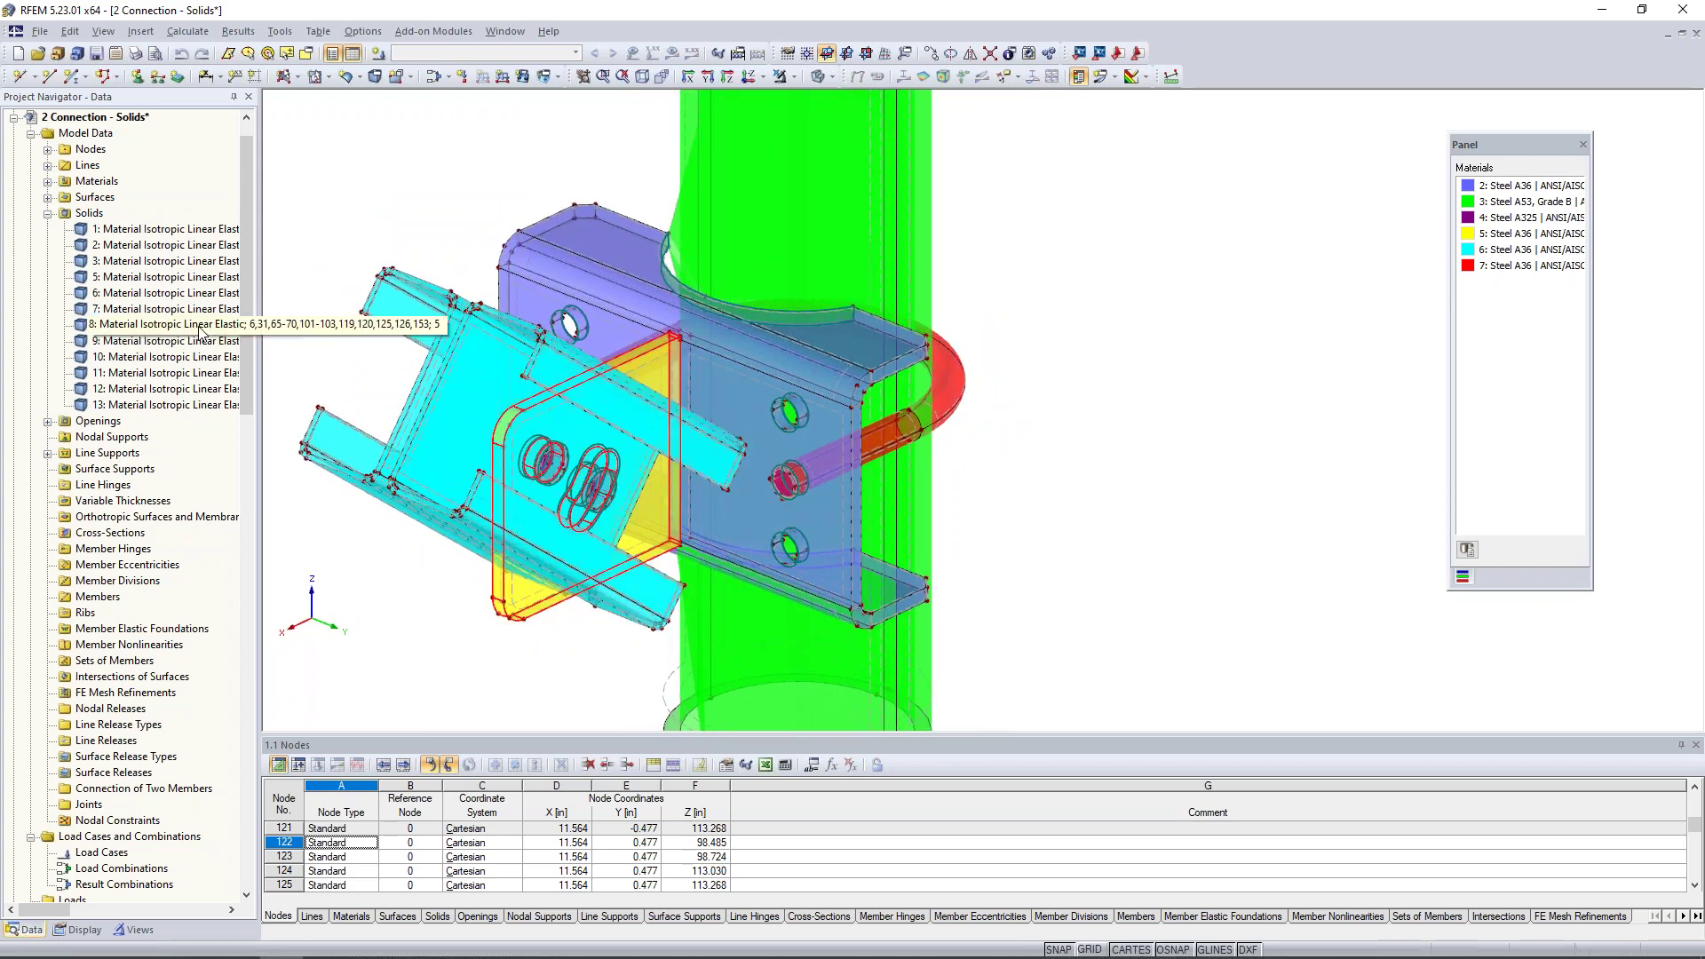
pyautogui.keyDown('ctrl'); pyautogui.moveTo(409, 601); pyautogui.dragTo(339, 578, button='middle'); pyautogui.keyUp('ctrl')
pyautogui.moveTo(375, 547); pyautogui.dragTo(604, 482, button='middle')
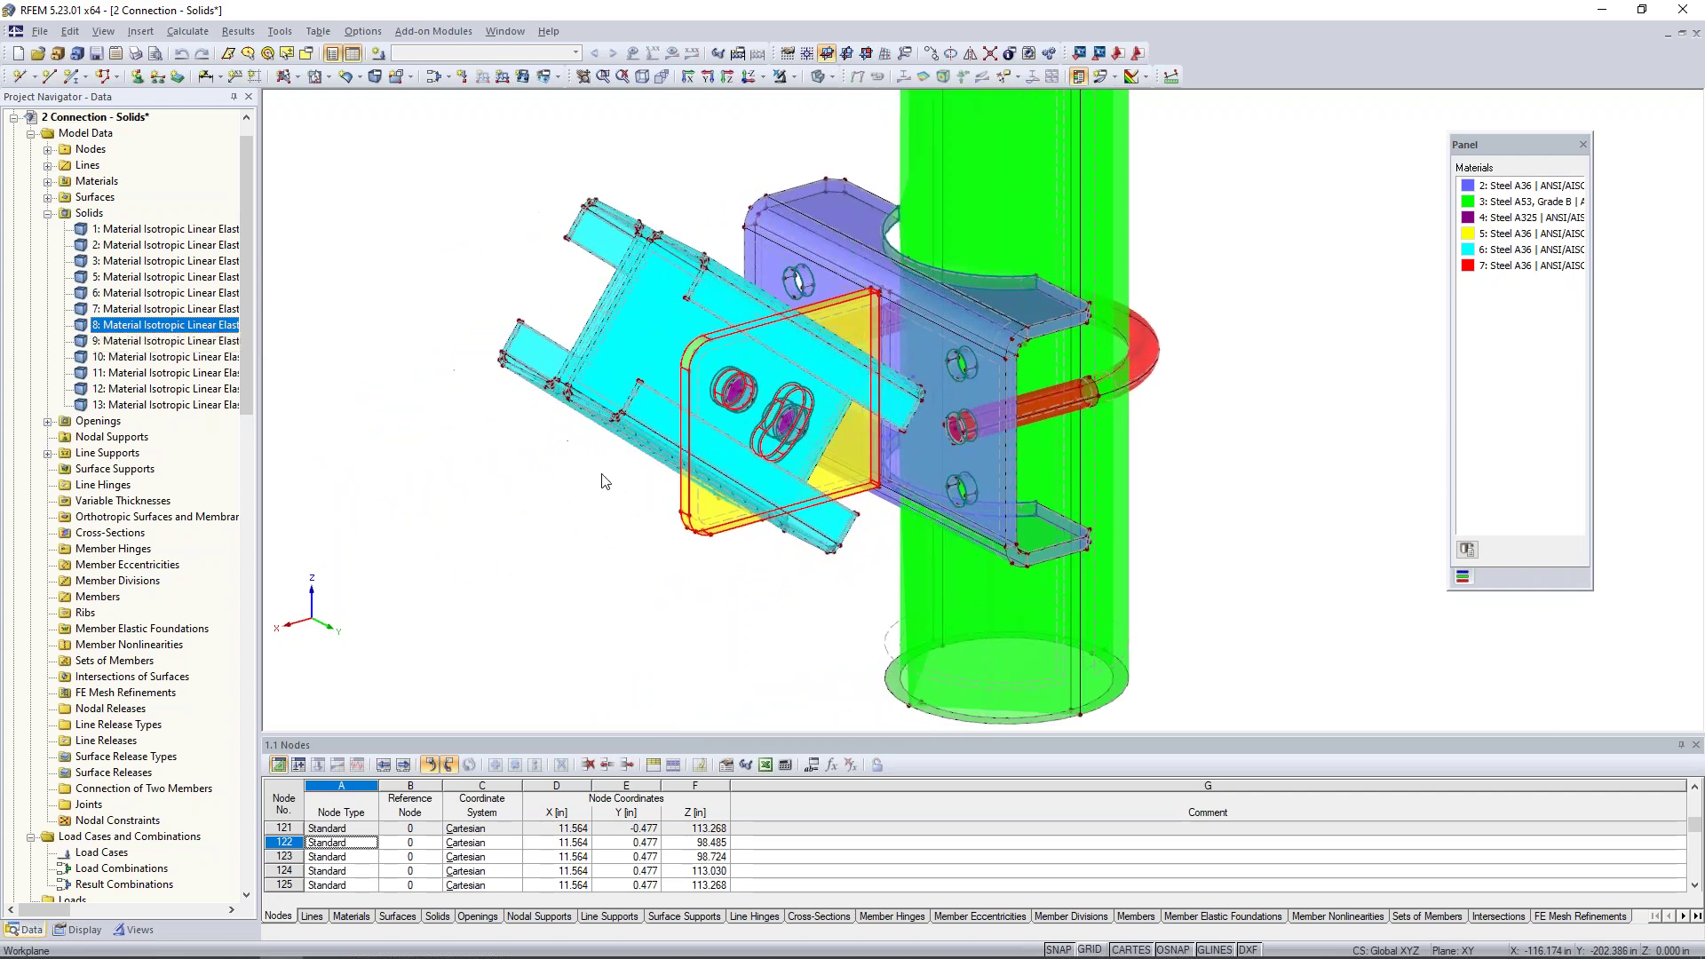
pyautogui.keyDown('ctrl'); pyautogui.moveTo(642, 545); pyautogui.dragTo(782, 376, button='middle'); pyautogui.keyUp('ctrl')
pyautogui.click(781, 376)
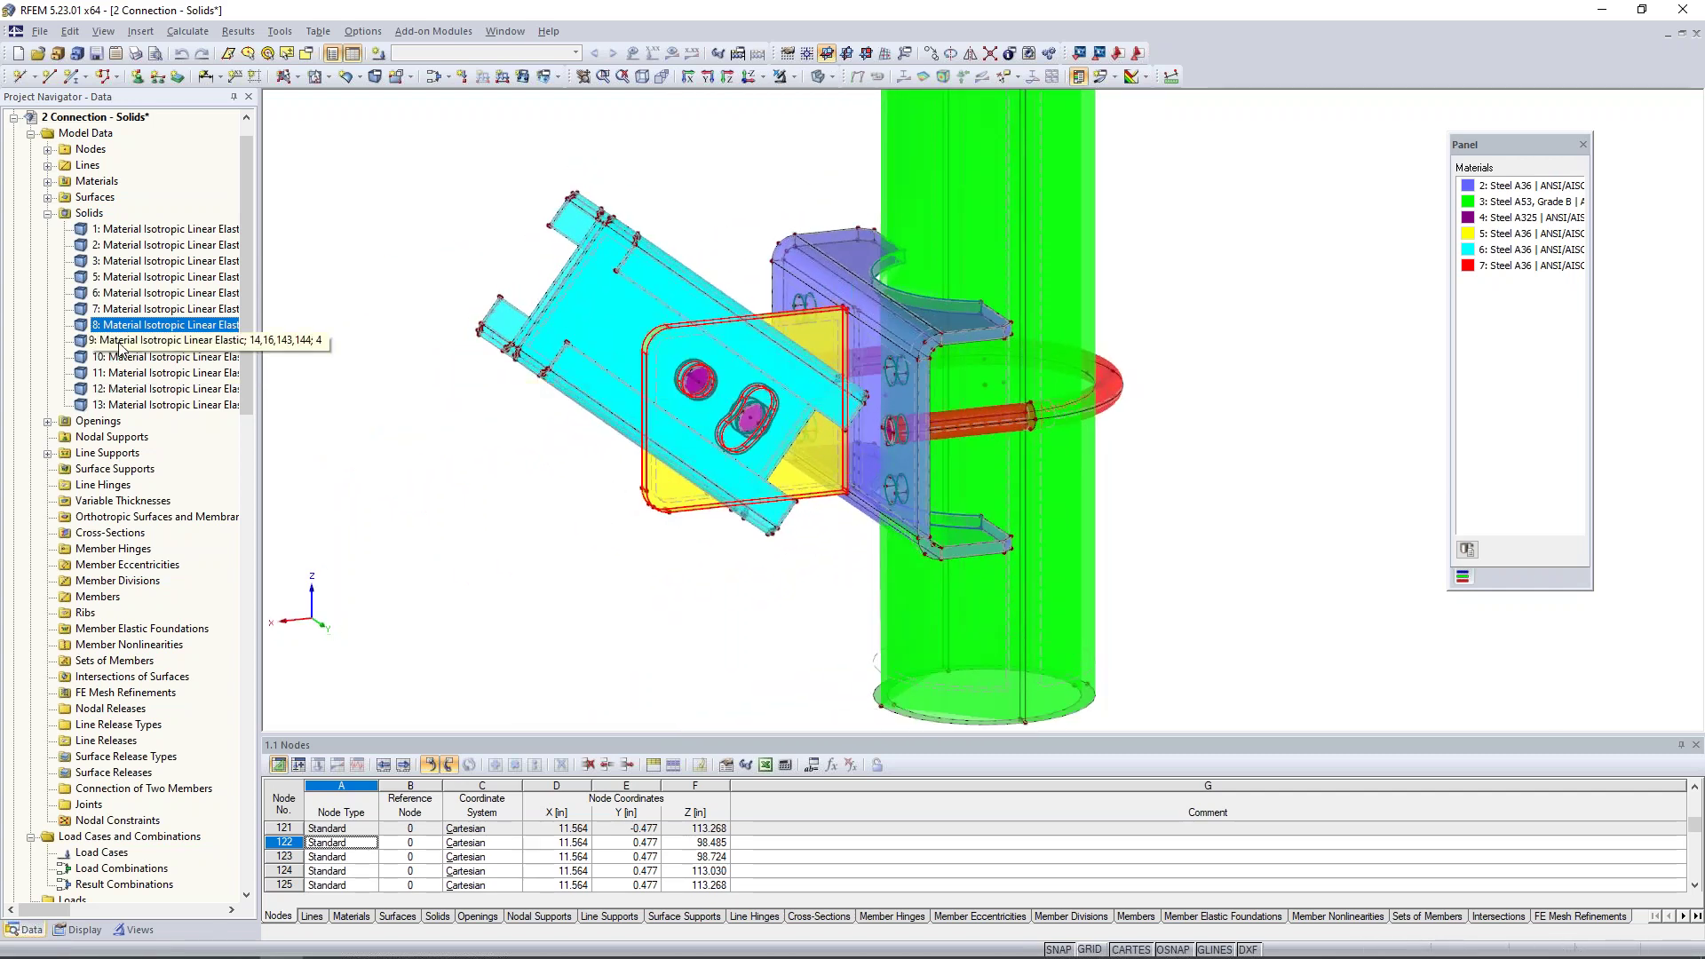
# Highlight solids 9 to 12 in turn to identify the remaining bolt parts and the cyan beam, and clear the selection
pyautogui.press('Down')
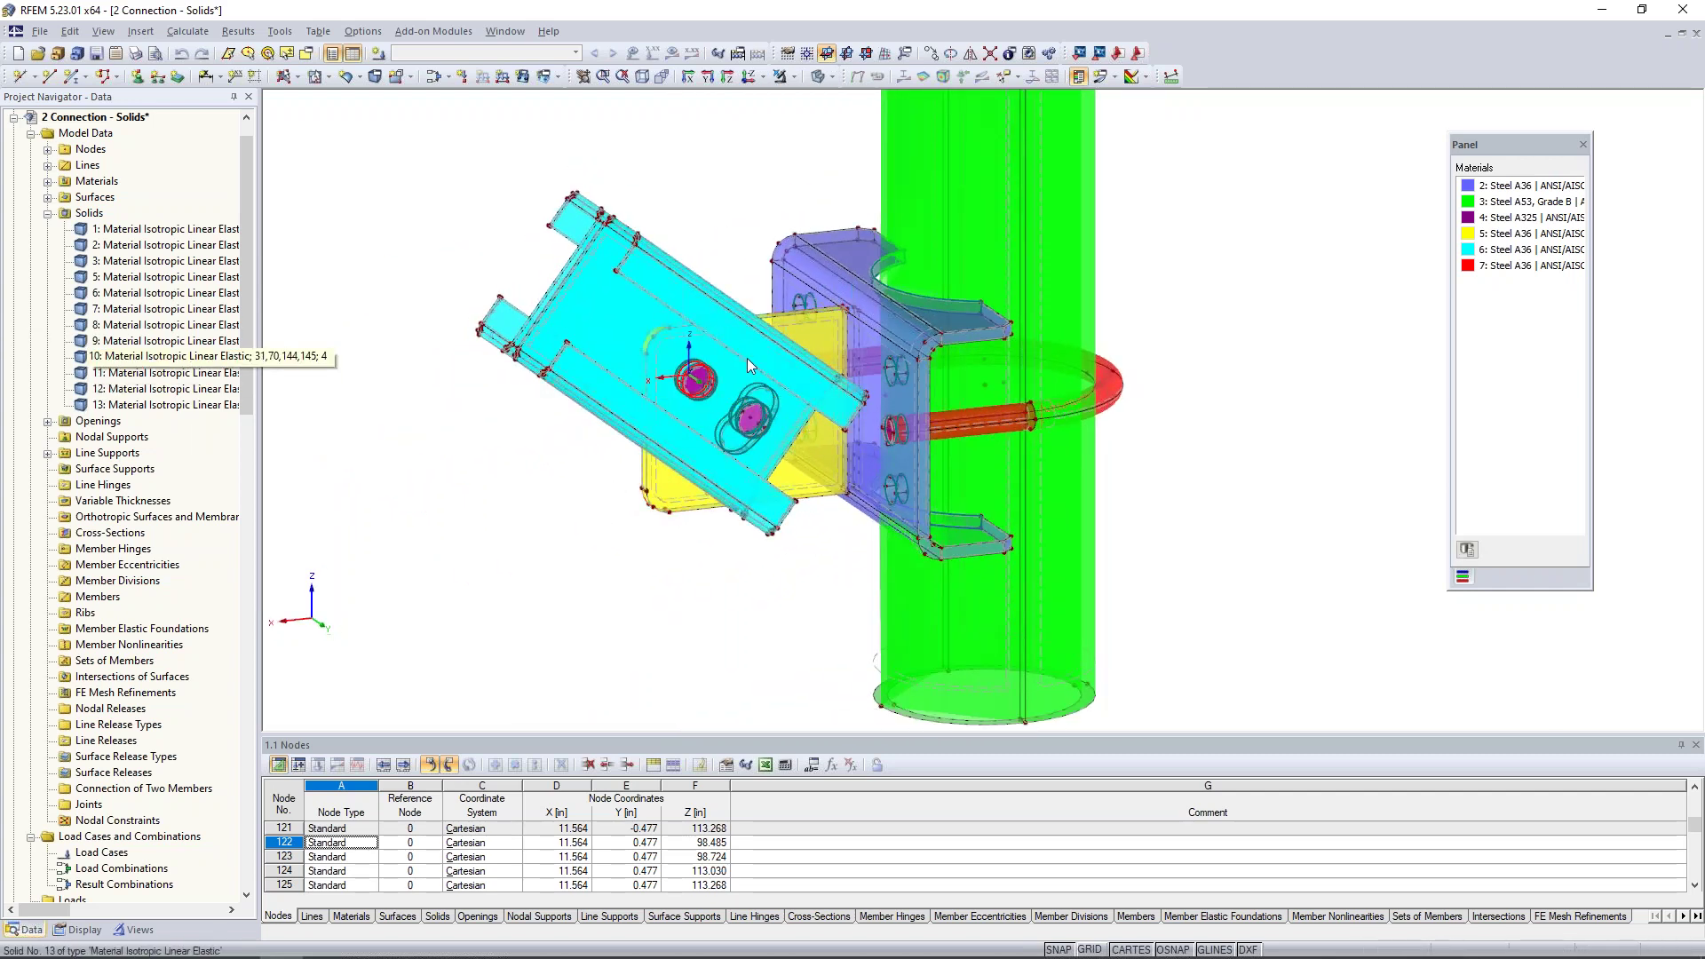
pyautogui.click(160, 378)
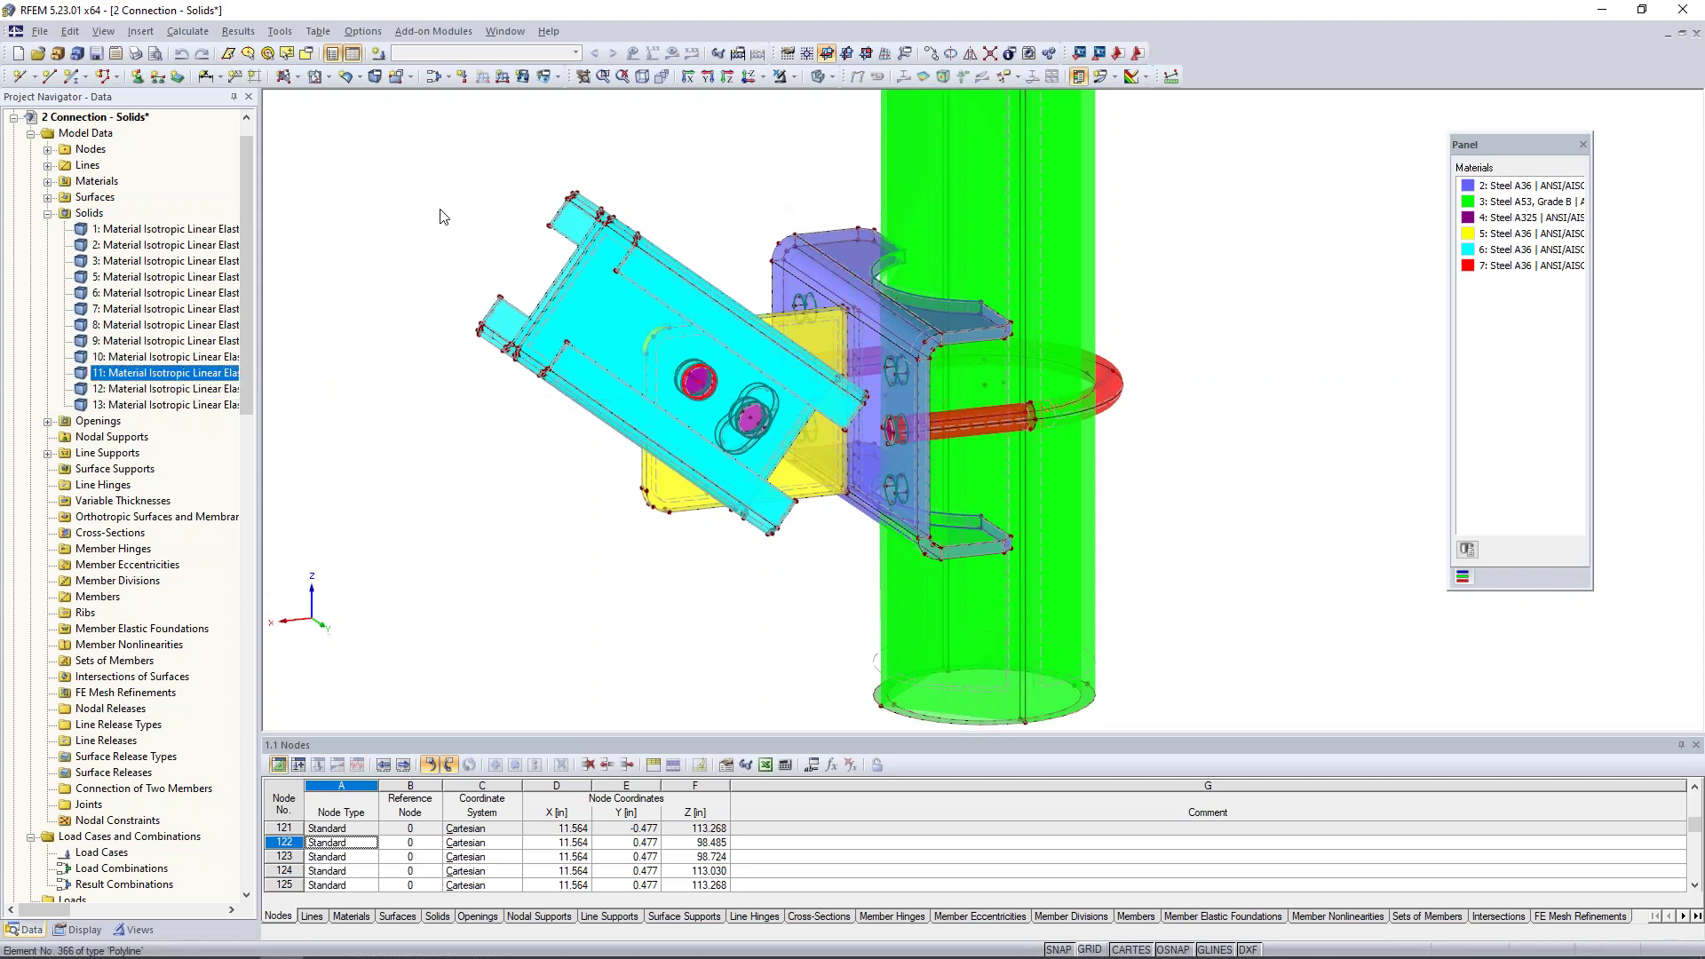
pyautogui.press('Down')
pyautogui.moveTo(524, 473)
pyautogui.keyDown('ctrl'); pyautogui.mouseDown(button='middle')
pyautogui.moveTo(1123, 486)
pyautogui.moveTo(1171, 494)
pyautogui.moveTo(1194, 536)
pyautogui.moveTo(1085, 572)
pyautogui.moveTo(543, 531)
pyautogui.moveTo(526, 468)
pyautogui.mouseUp(button='middle'); pyautogui.keyUp('ctrl')
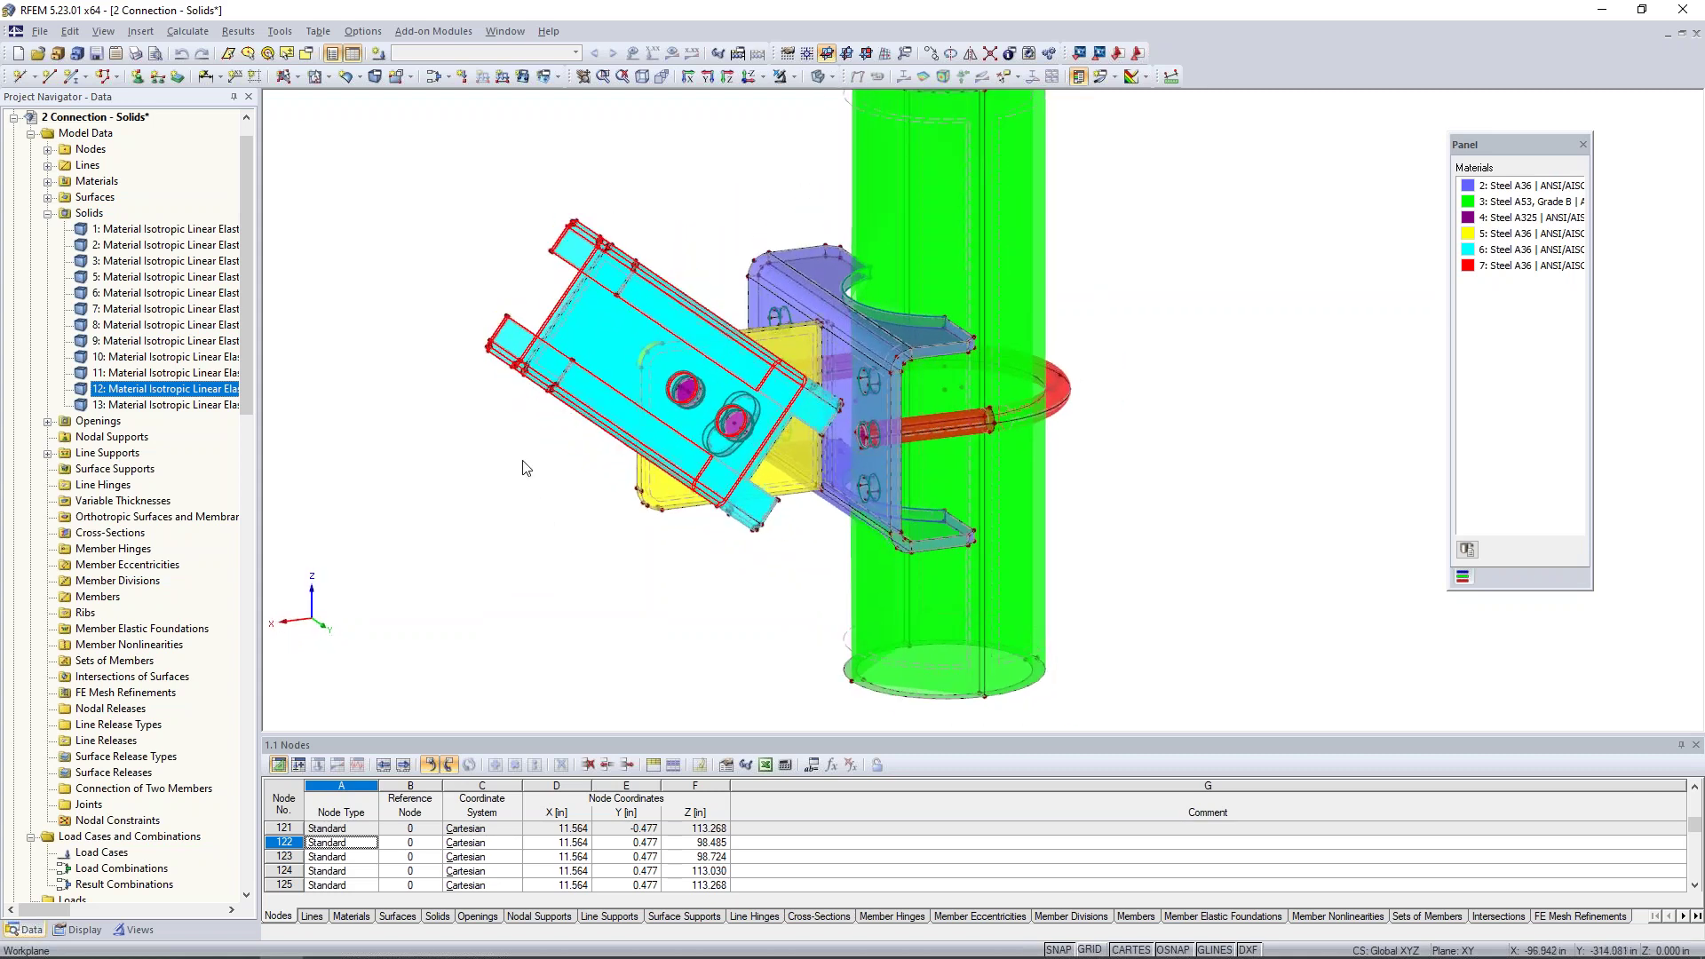
pyautogui.click(517, 546)
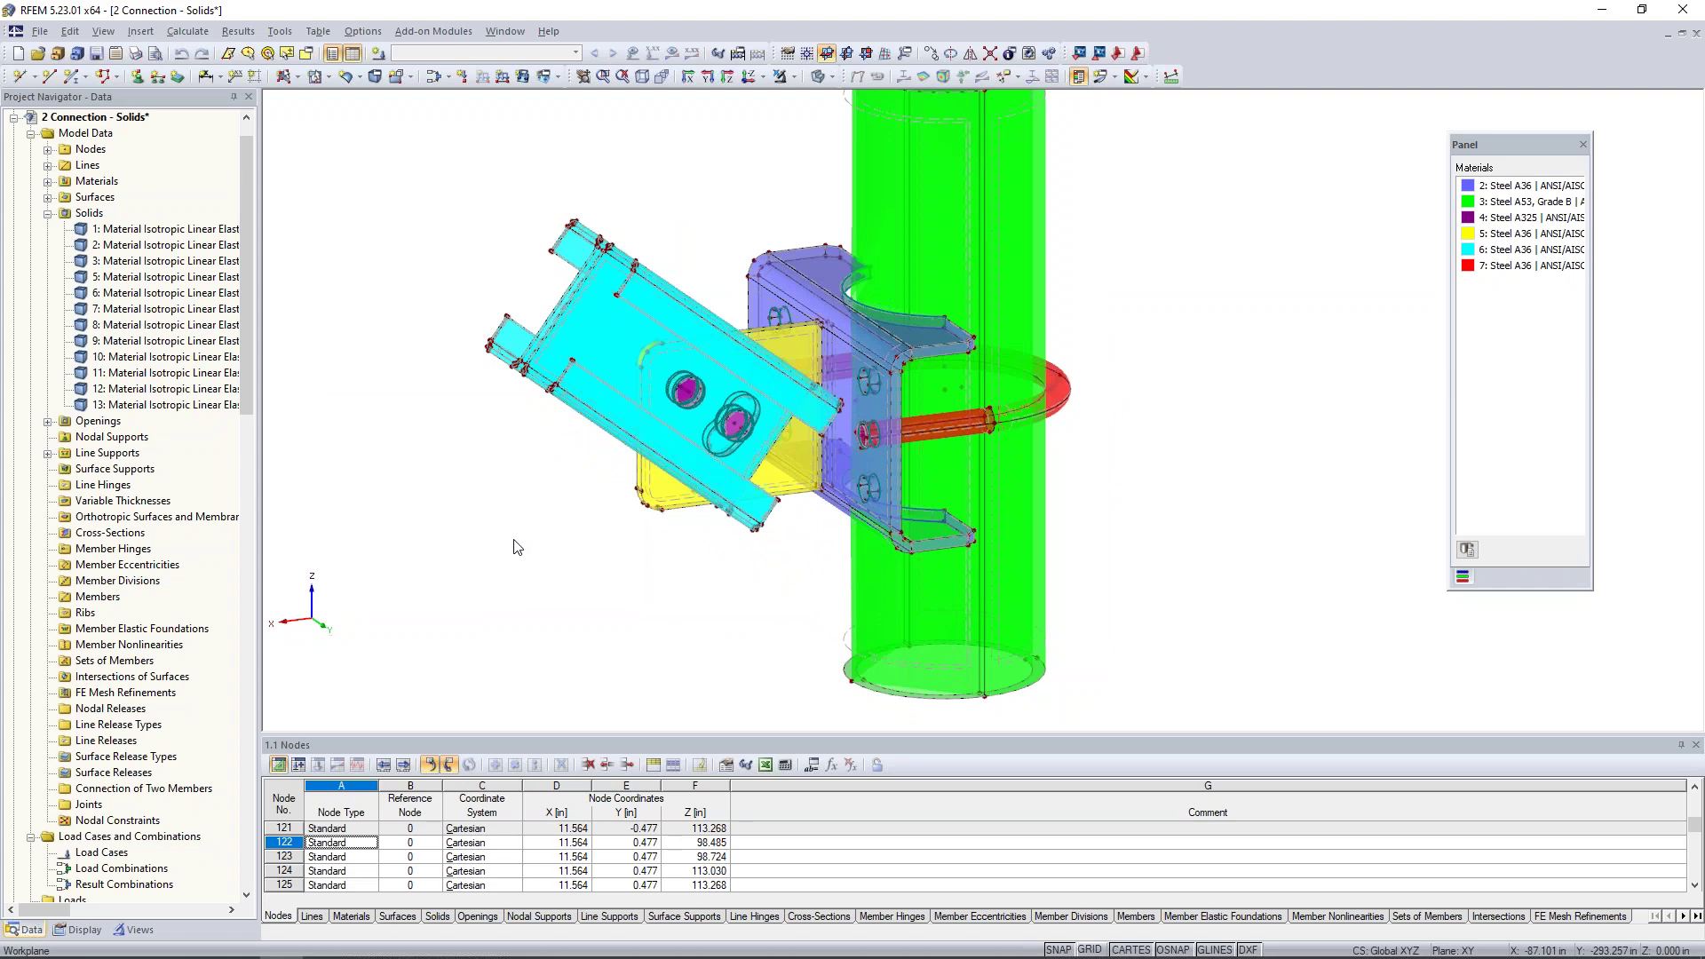
pyautogui.scroll(-4, 517, 546)
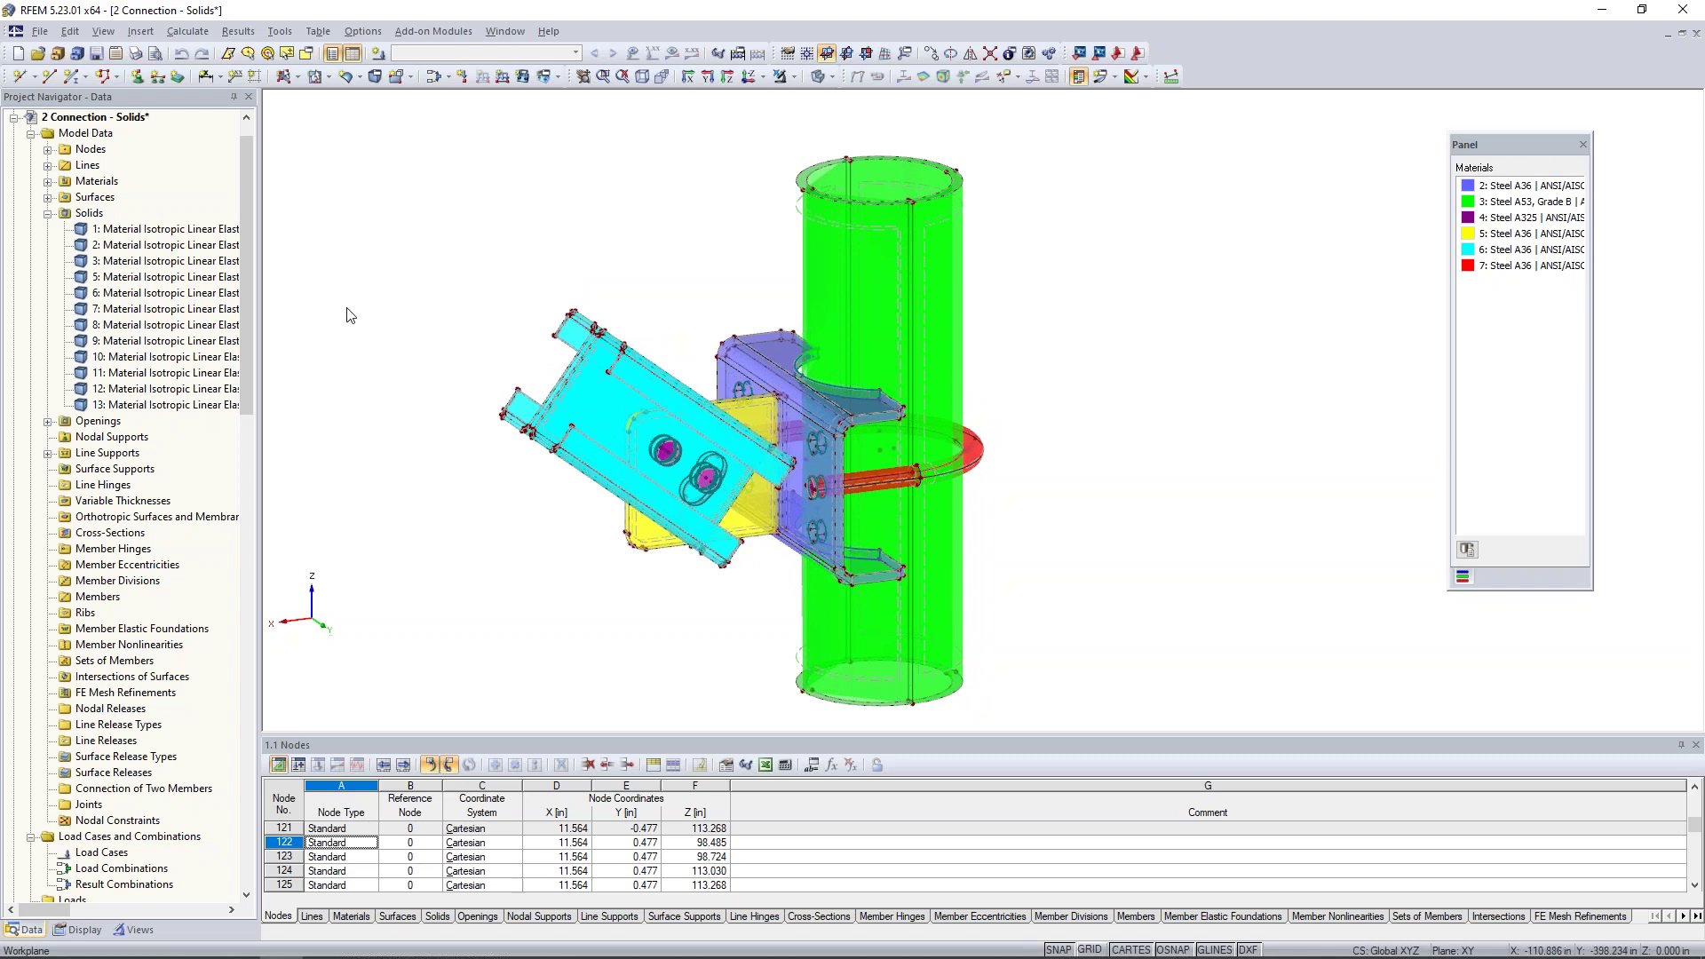
# Start a new line support and review the predefined support types and the conditions available for a custom type
pyautogui.click(156, 78)
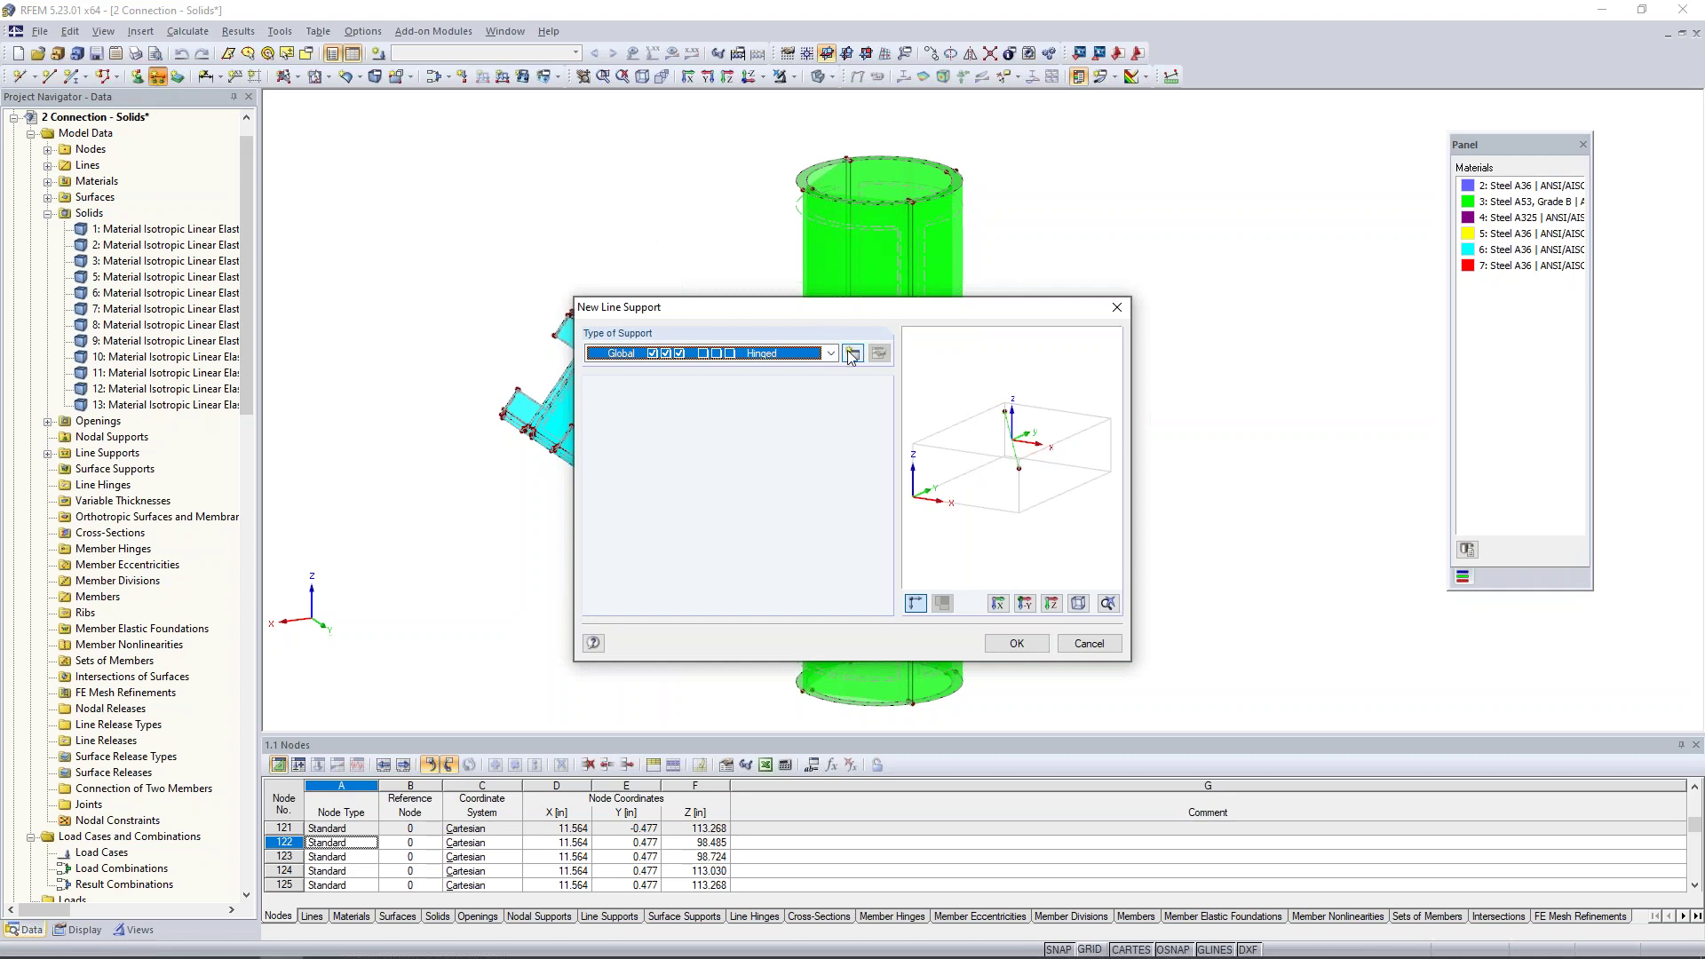
pyautogui.click(831, 354)
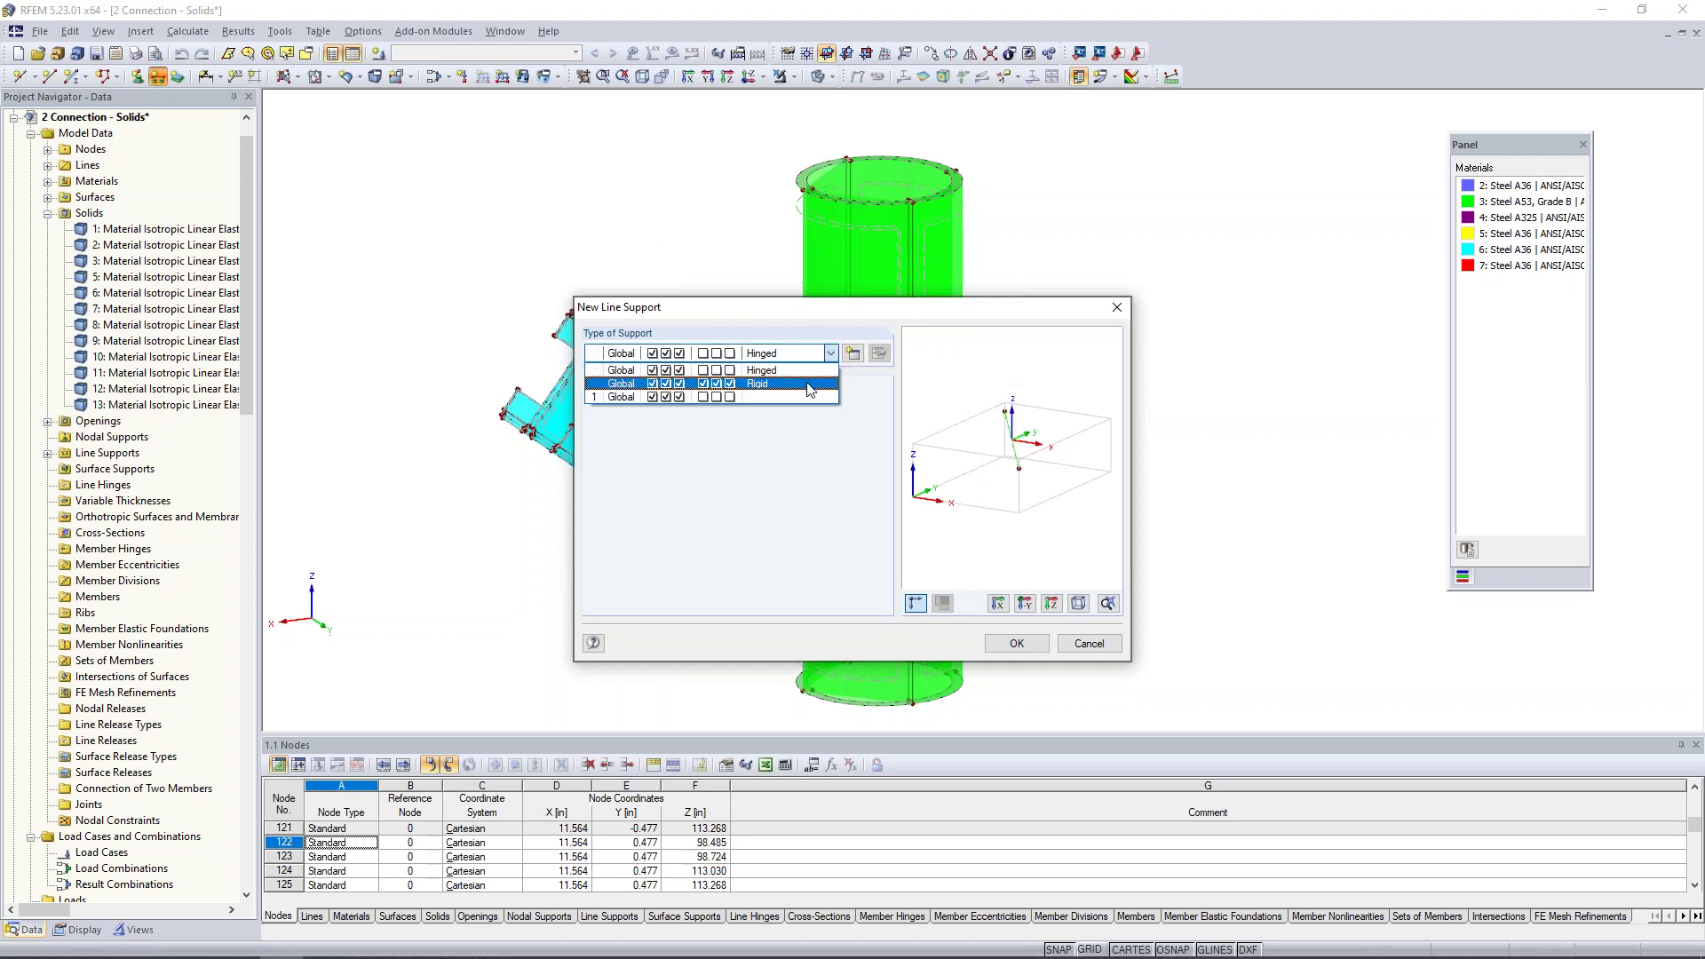
pyautogui.click(850, 355)
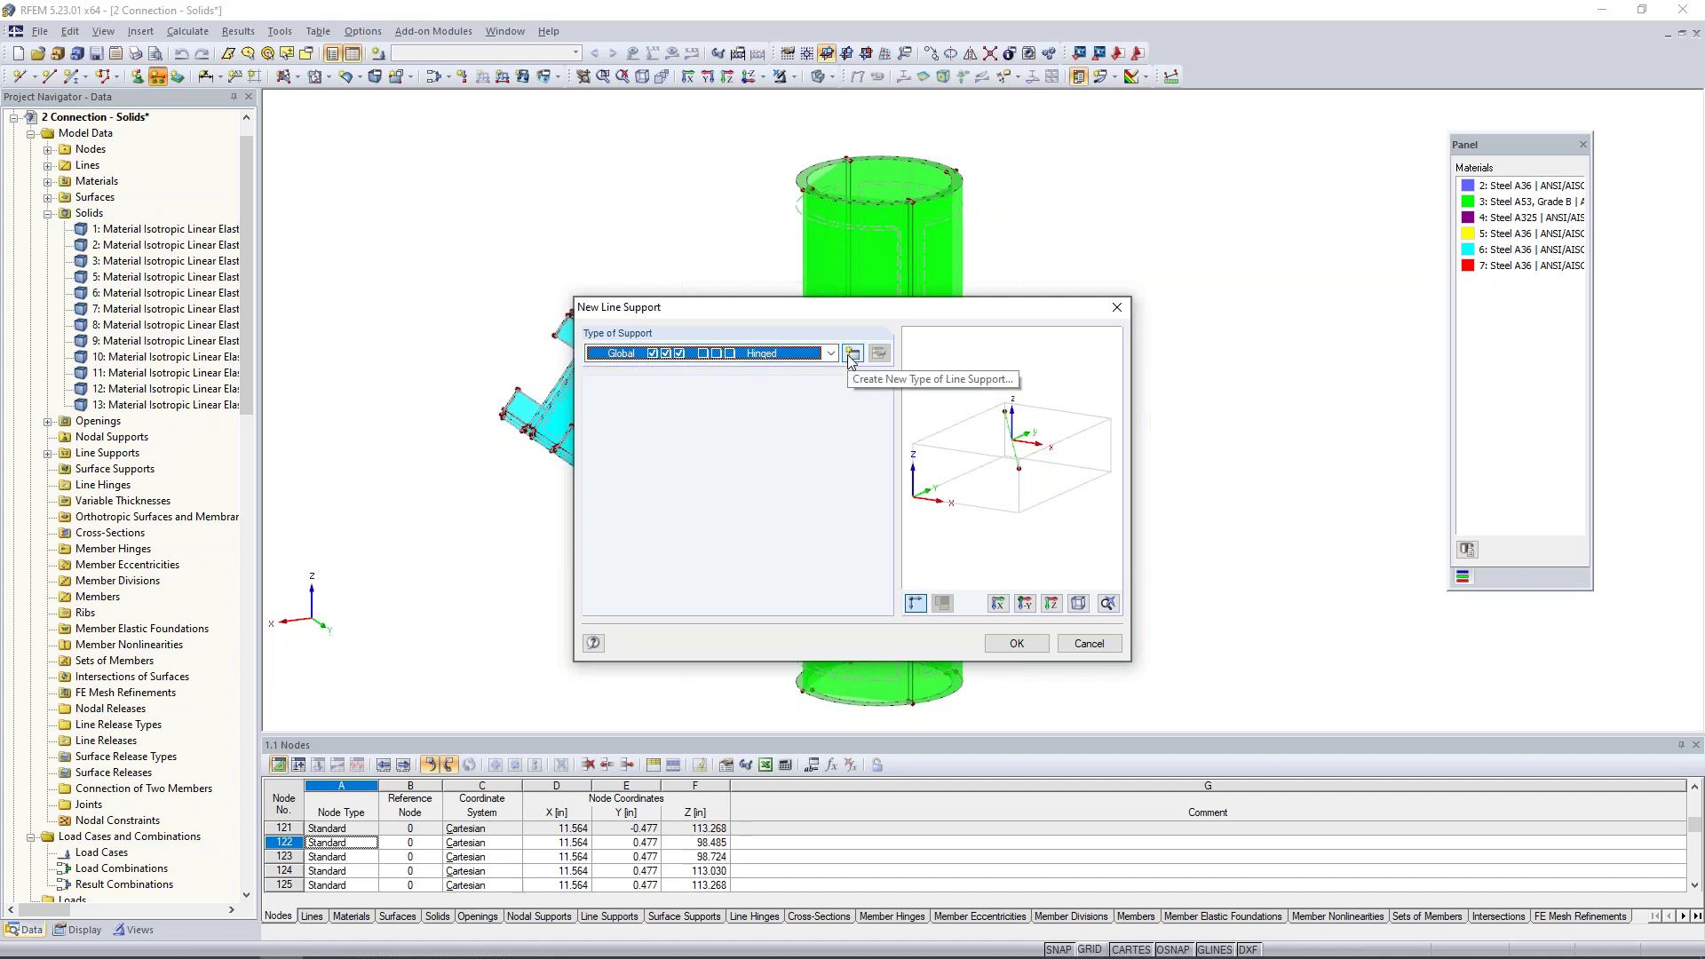
pyautogui.click(853, 355)
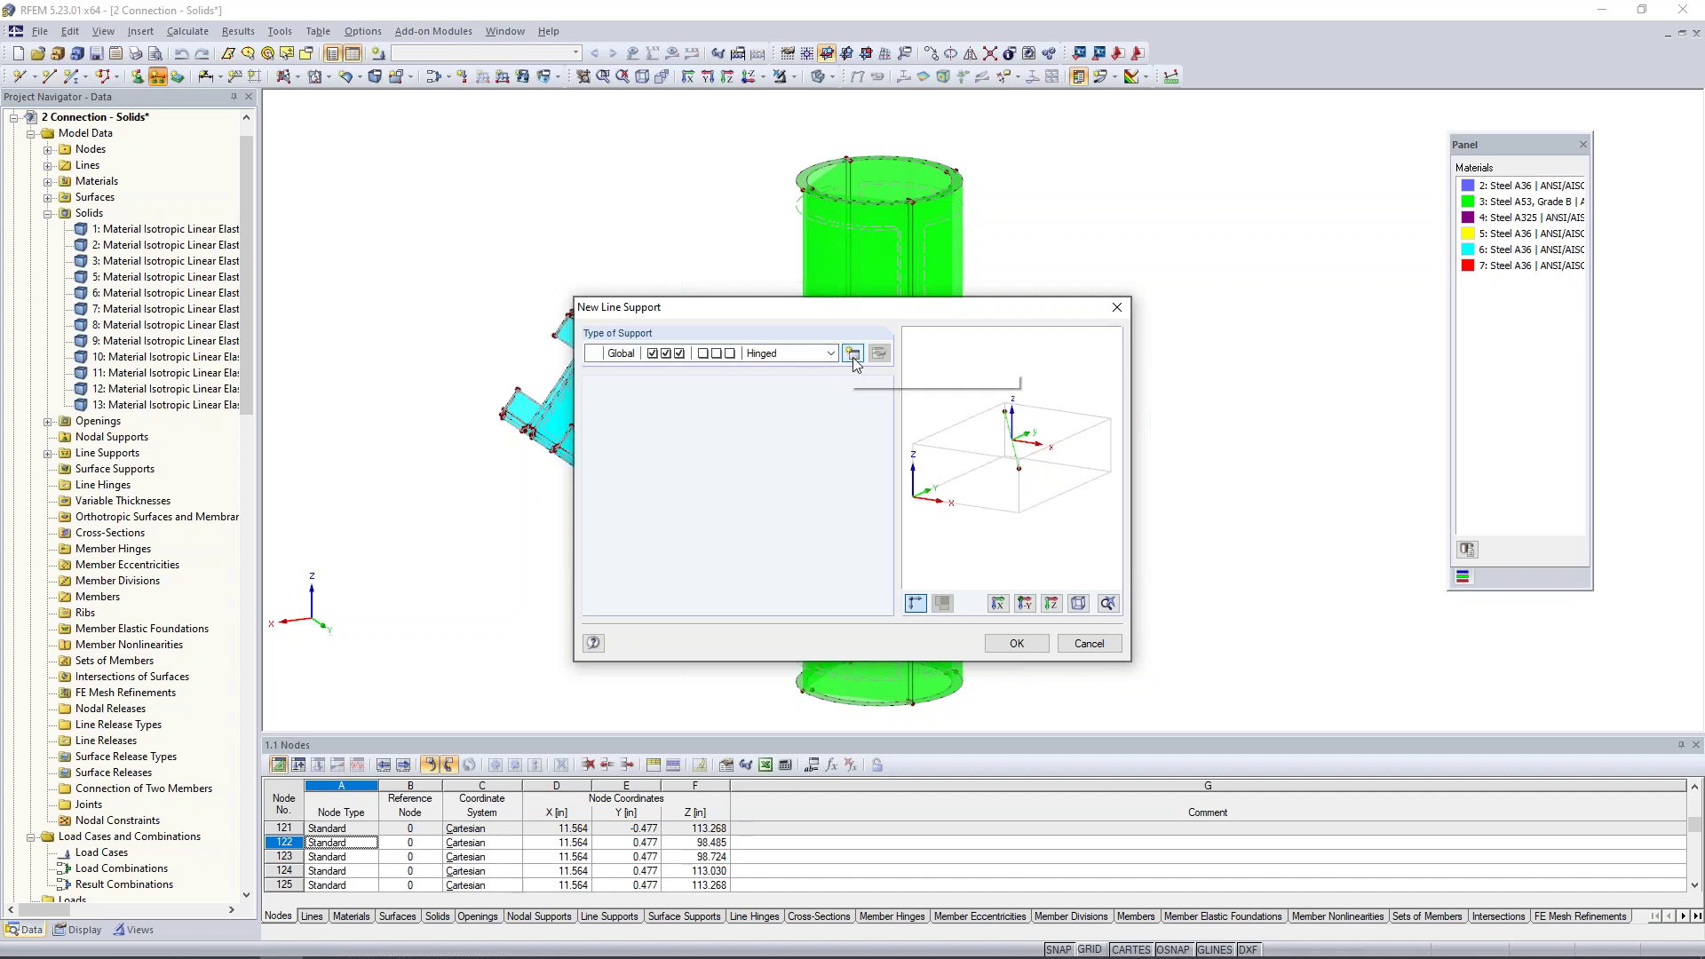
pyautogui.click(853, 354)
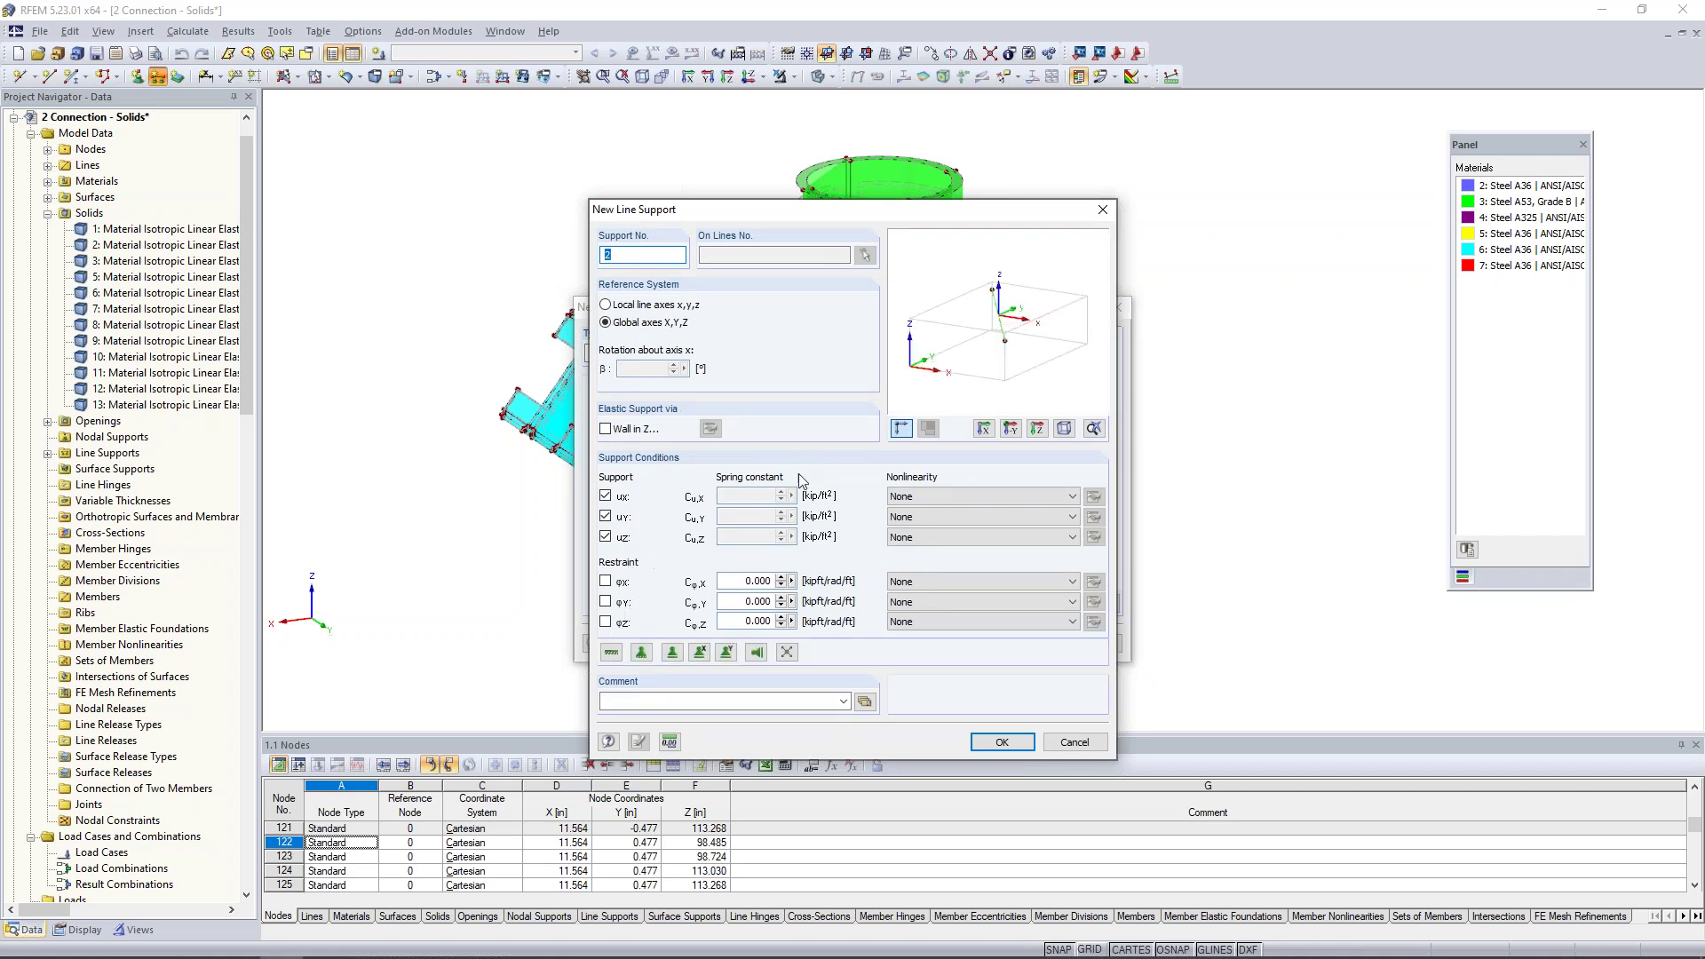
pyautogui.click(1079, 743)
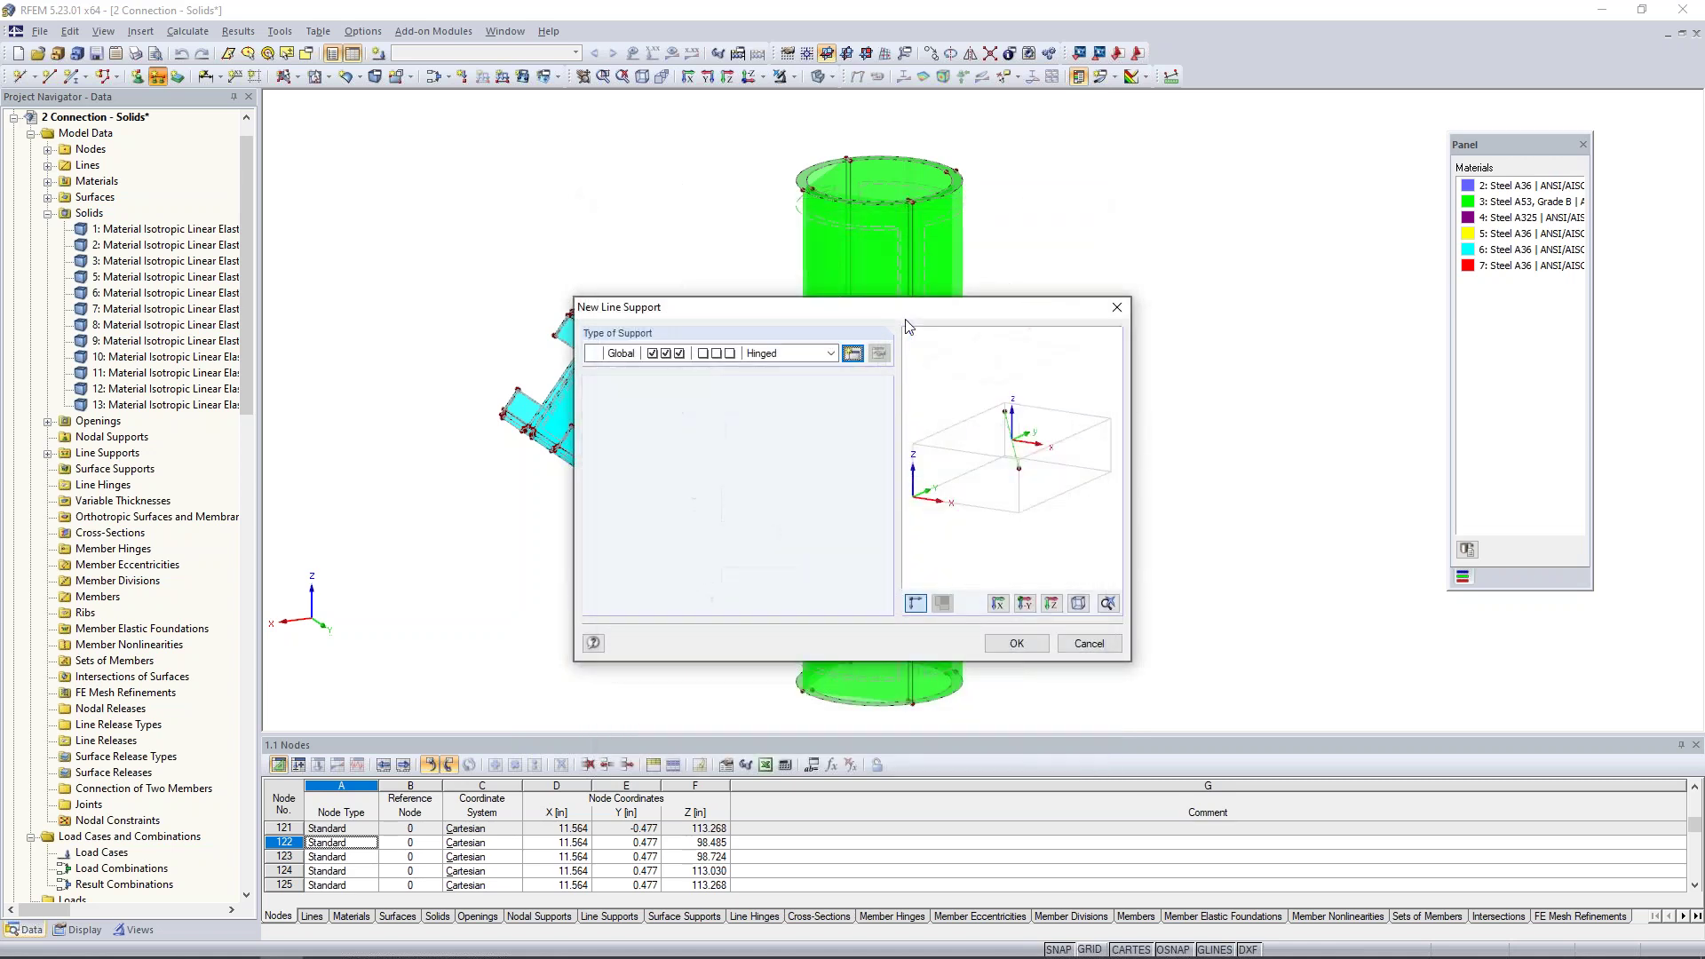
# Assign Global Hinged line supports to the edge lines at the lower end of the green pipe
pyautogui.click(1014, 645)
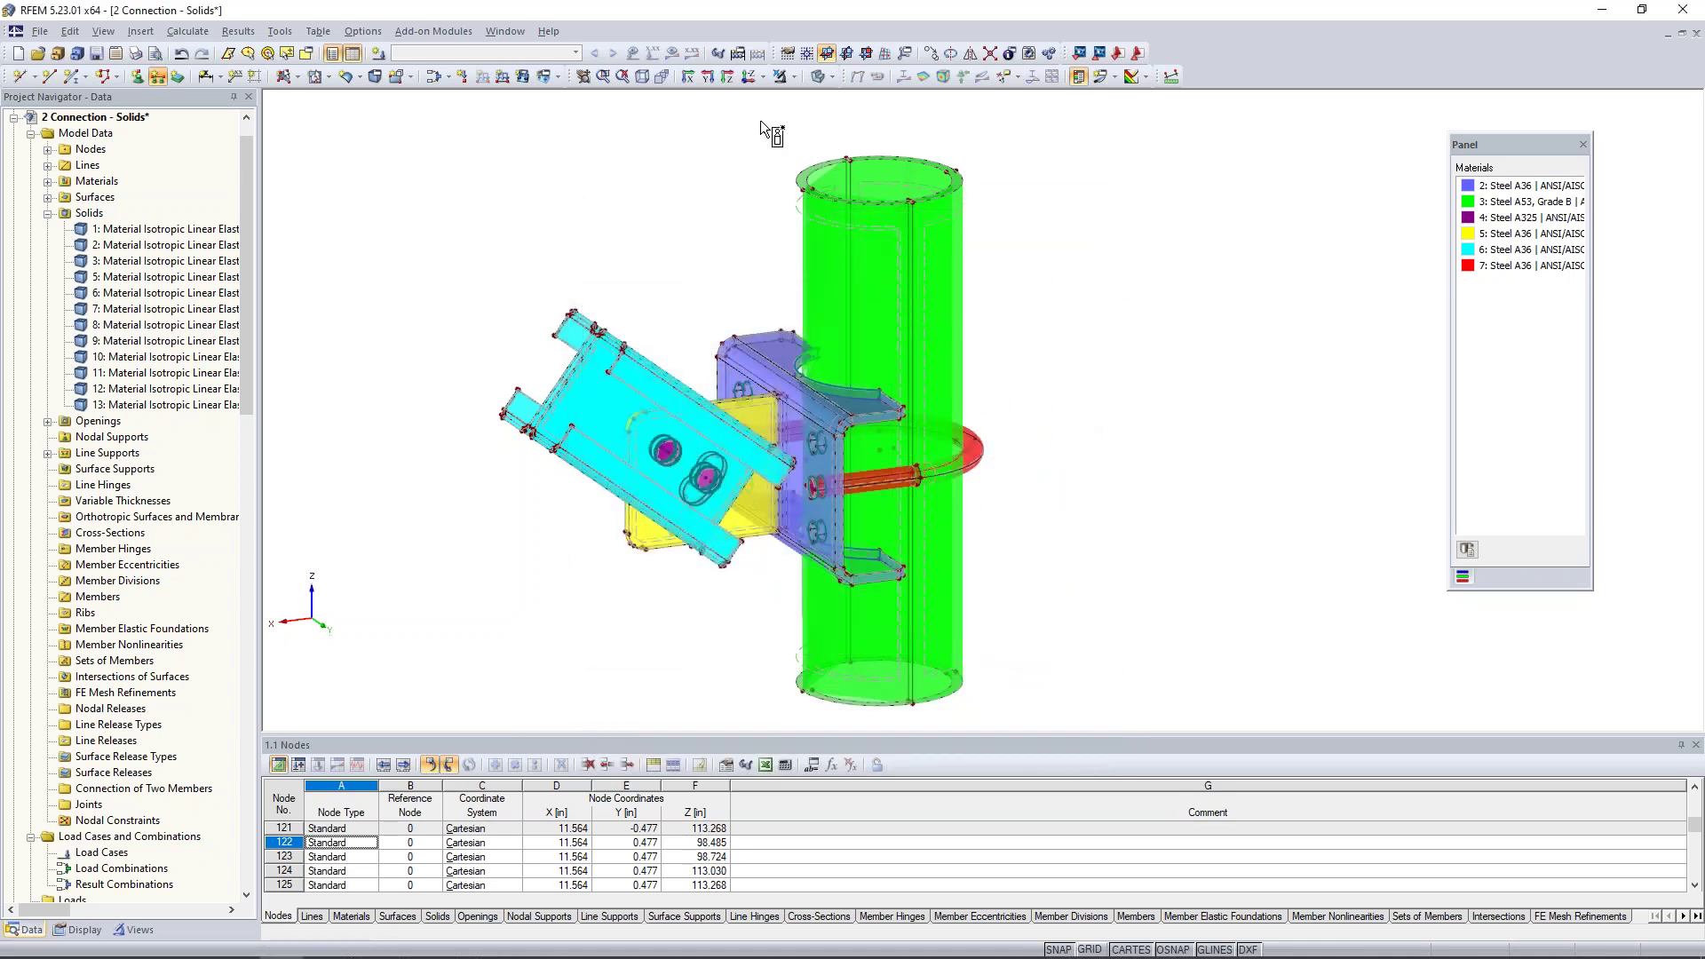
pyautogui.moveTo(1104, 434); pyautogui.dragTo(1073, 331, button='middle')
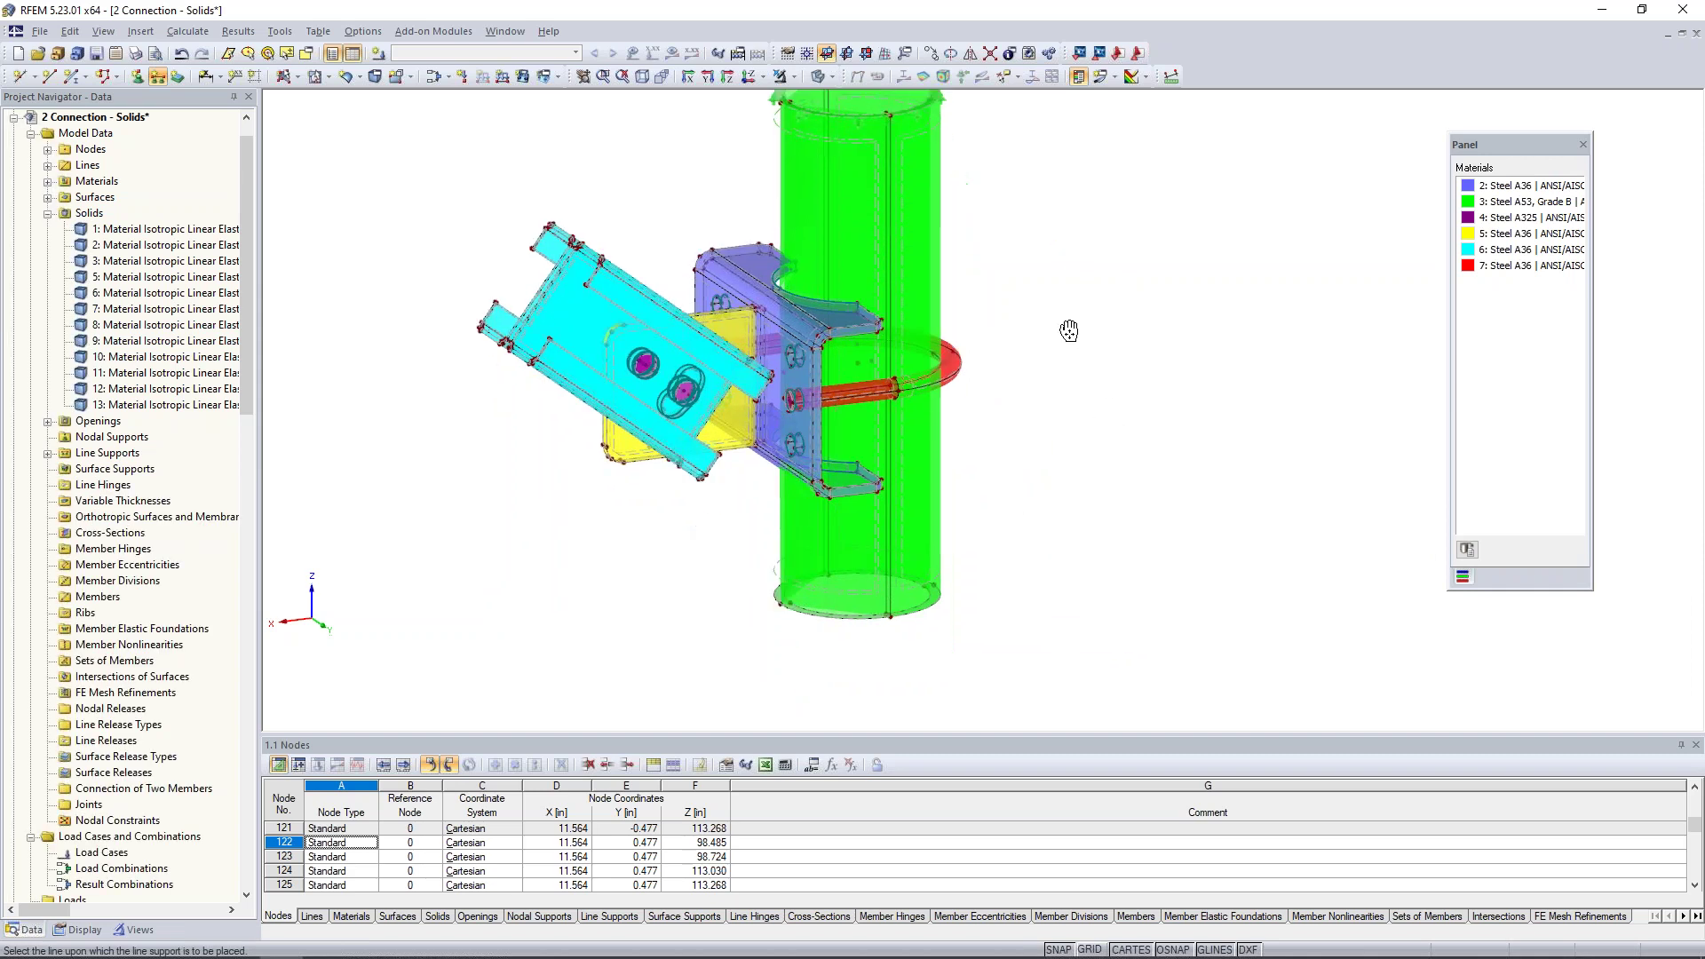
pyautogui.moveTo(733, 515); pyautogui.dragTo(1037, 650)
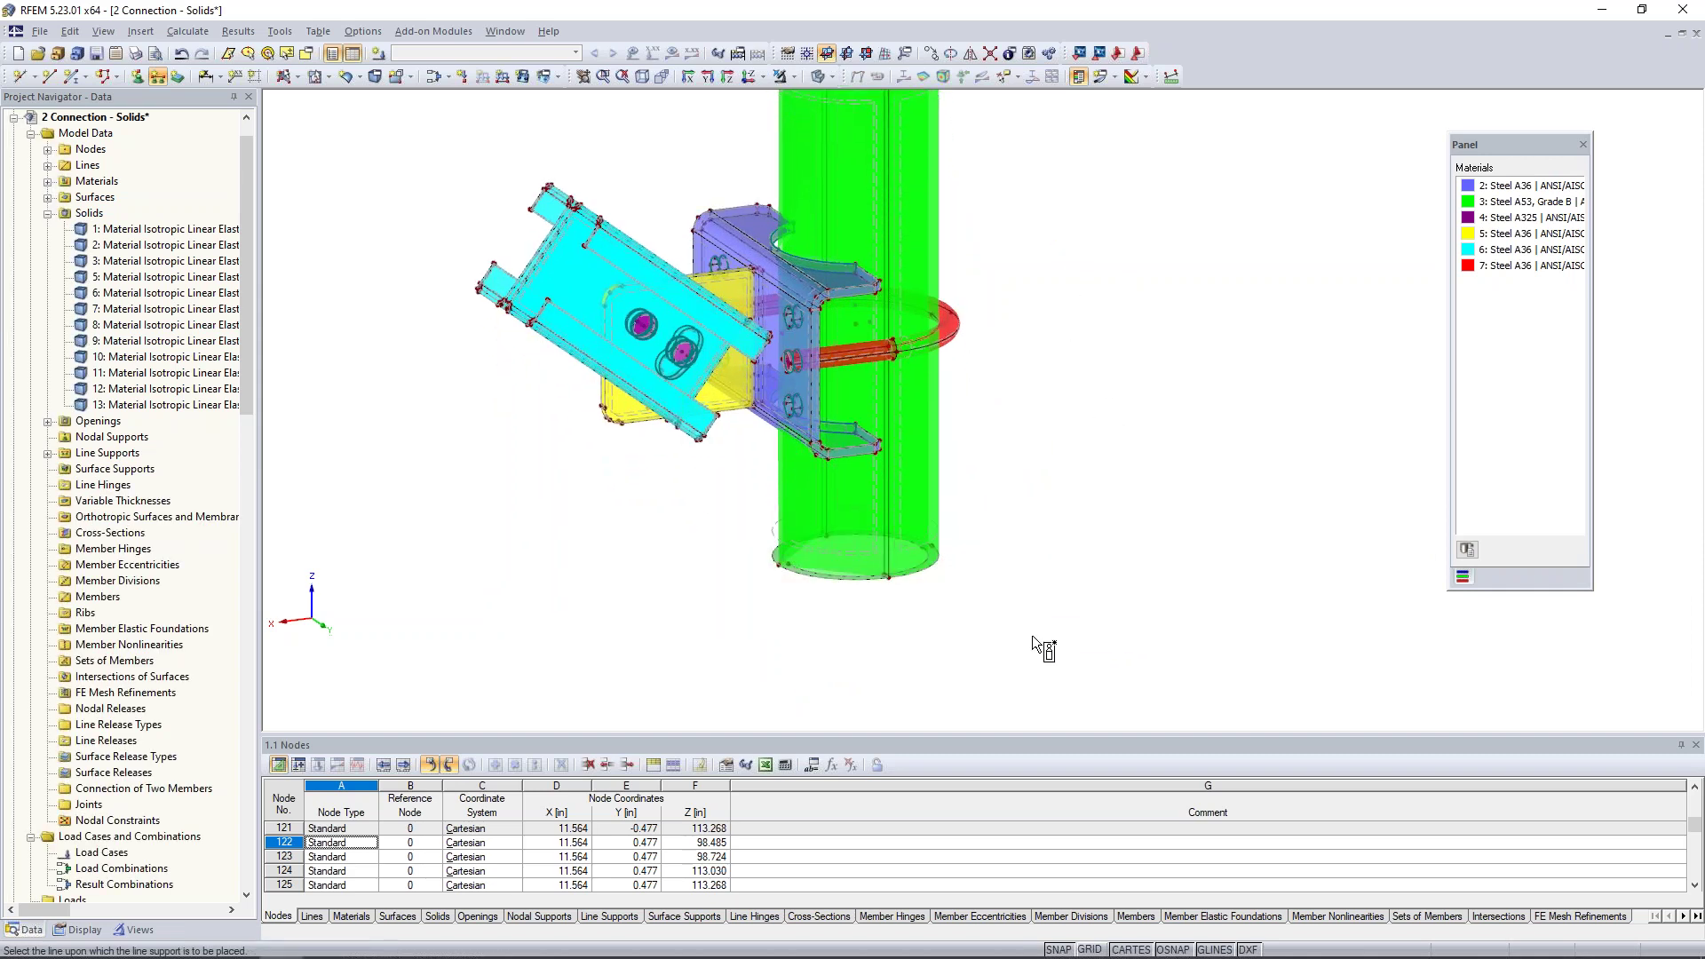
pyautogui.scroll(5, 848, 497)
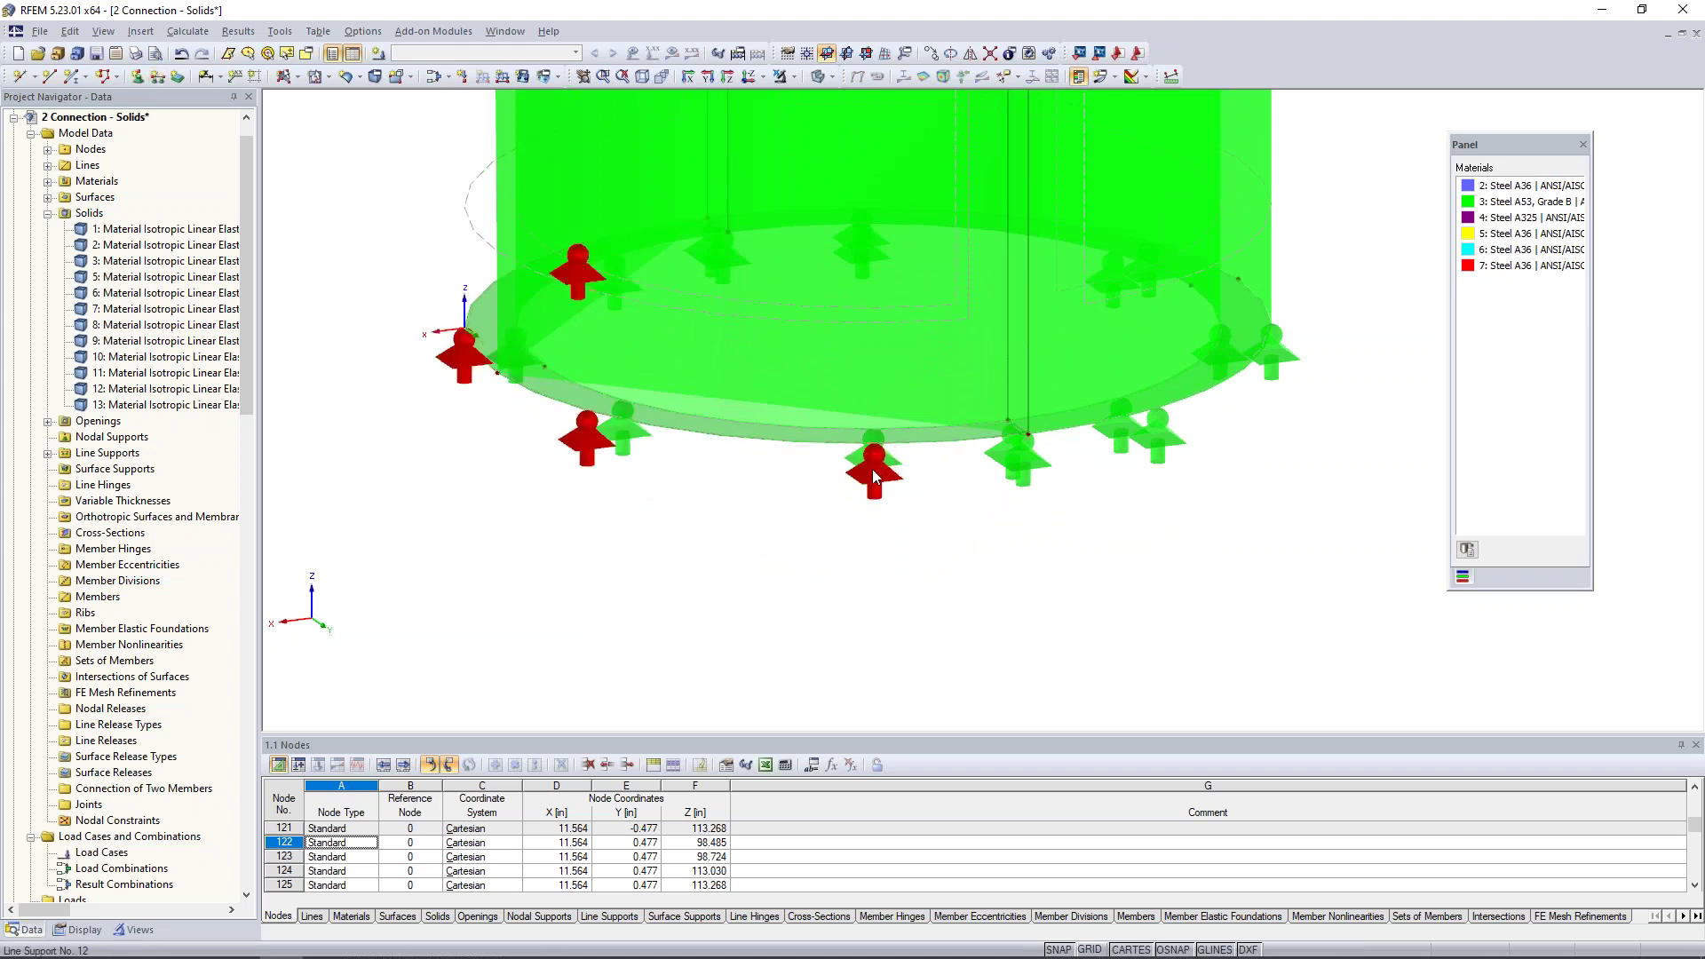
pyautogui.scroll(-2, 817, 555)
pyautogui.scroll(-4, 813, 558)
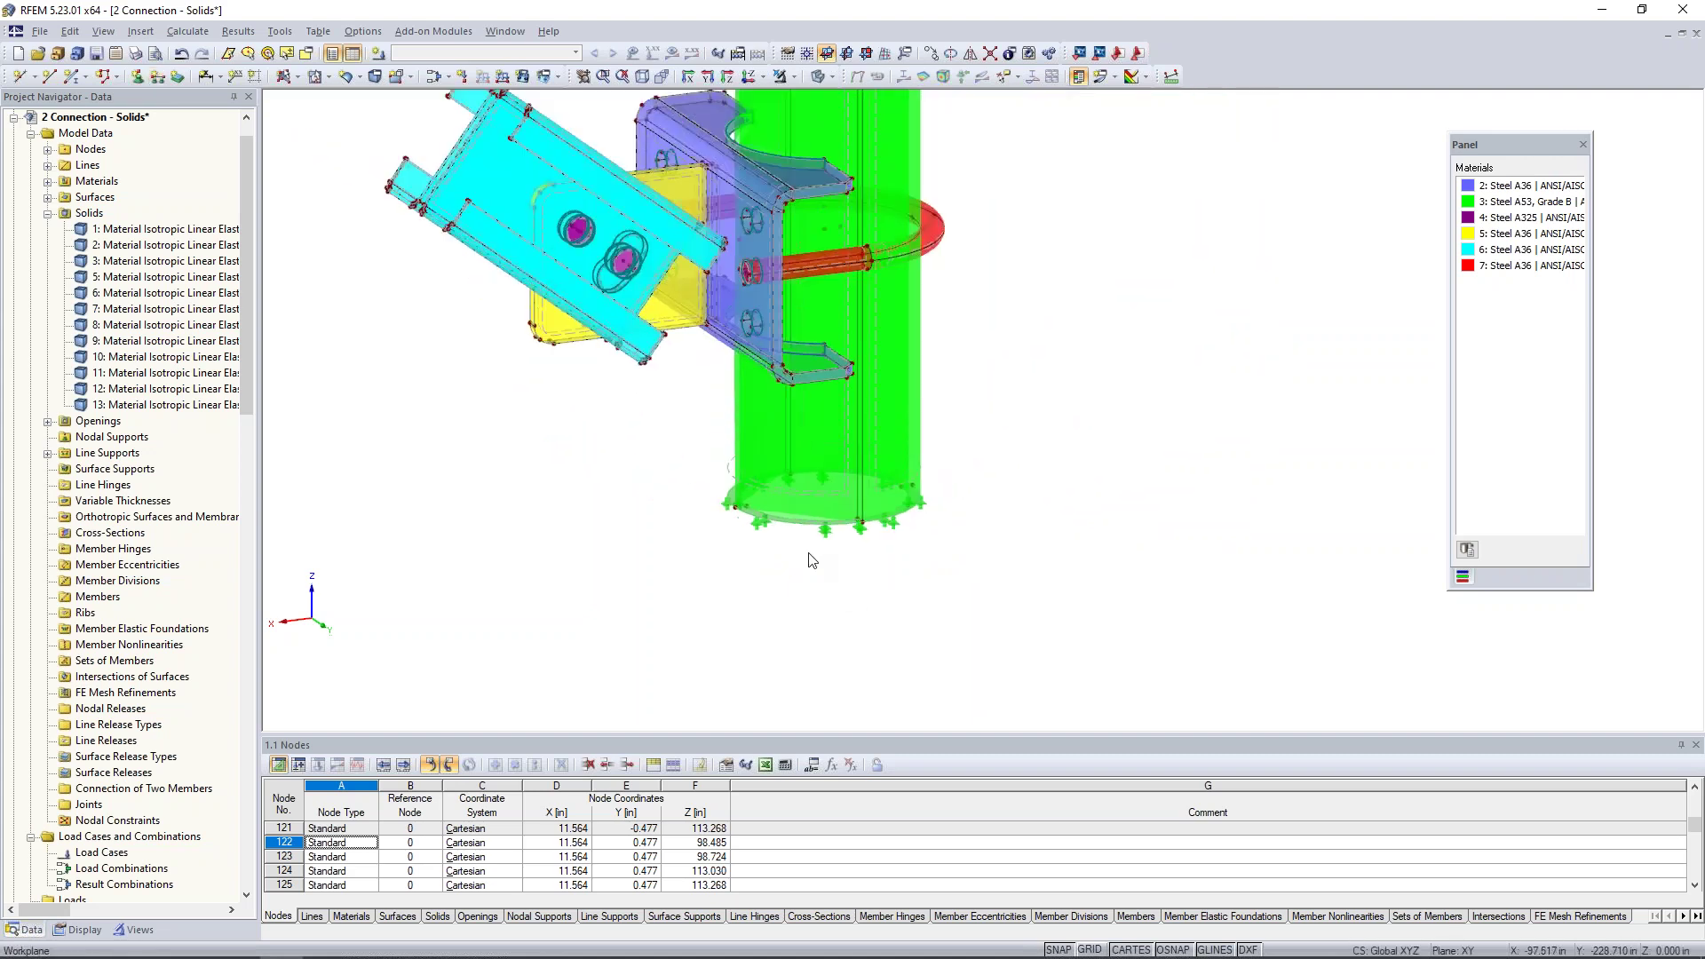
# Isolate the end faces at the free end of the cyan beam's two channels using Visibility by Selected Objects
pyautogui.moveTo(710, 480); pyautogui.dragTo(733, 550, button='middle')
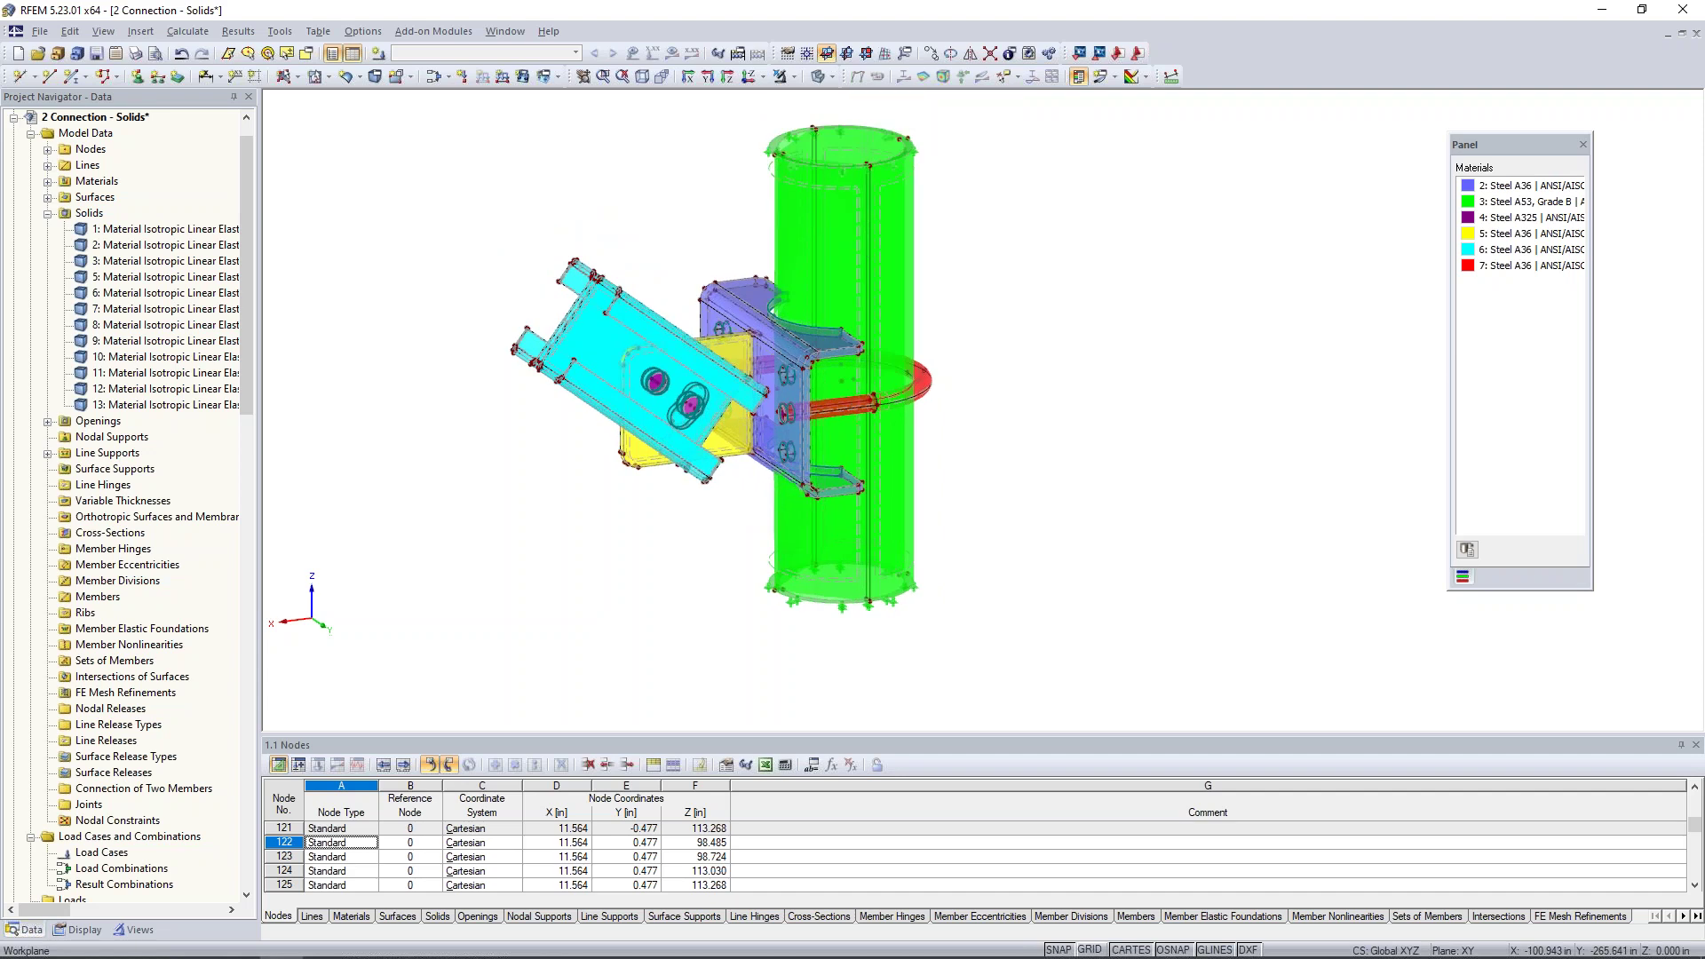
pyautogui.moveTo(706, 550)
pyautogui.keyDown('ctrl'); pyautogui.mouseDown(button='middle')
pyautogui.moveTo(598, 502)
pyautogui.moveTo(735, 548)
pyautogui.mouseUp(button='middle'); pyautogui.keyUp('ctrl')
pyautogui.scroll(2, 739, 554)
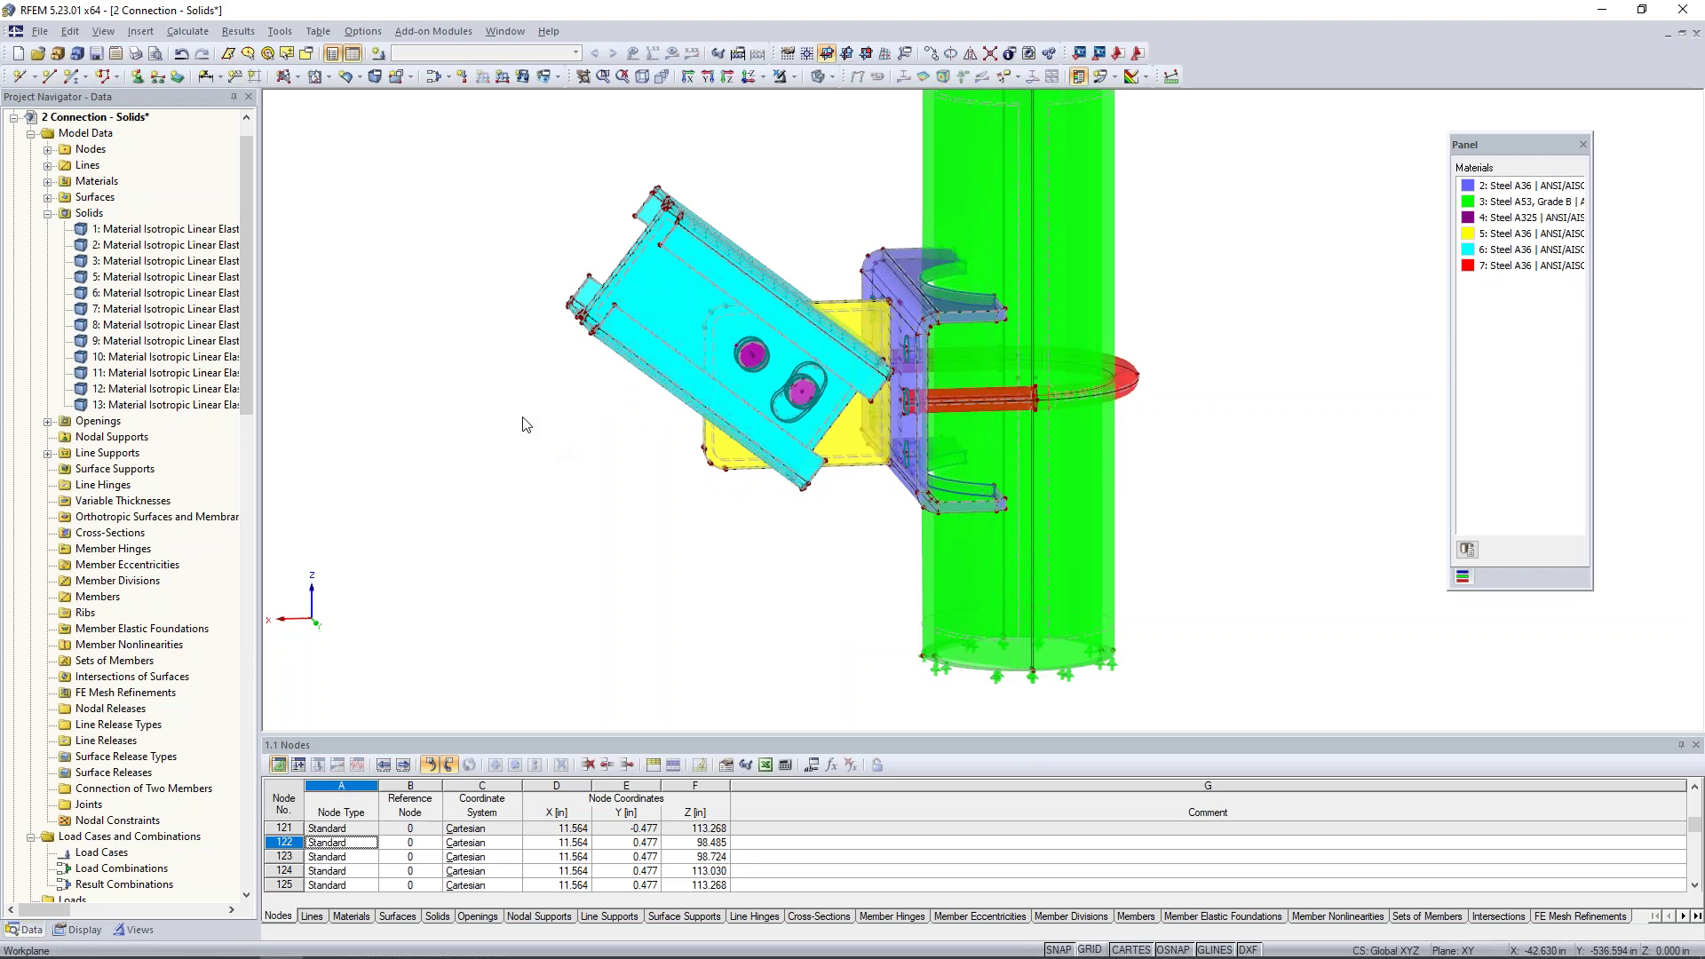
pyautogui.keyDown('ctrl'); pyautogui.moveTo(546, 363); pyautogui.dragTo(675, 453, button='middle'); pyautogui.keyUp('ctrl')
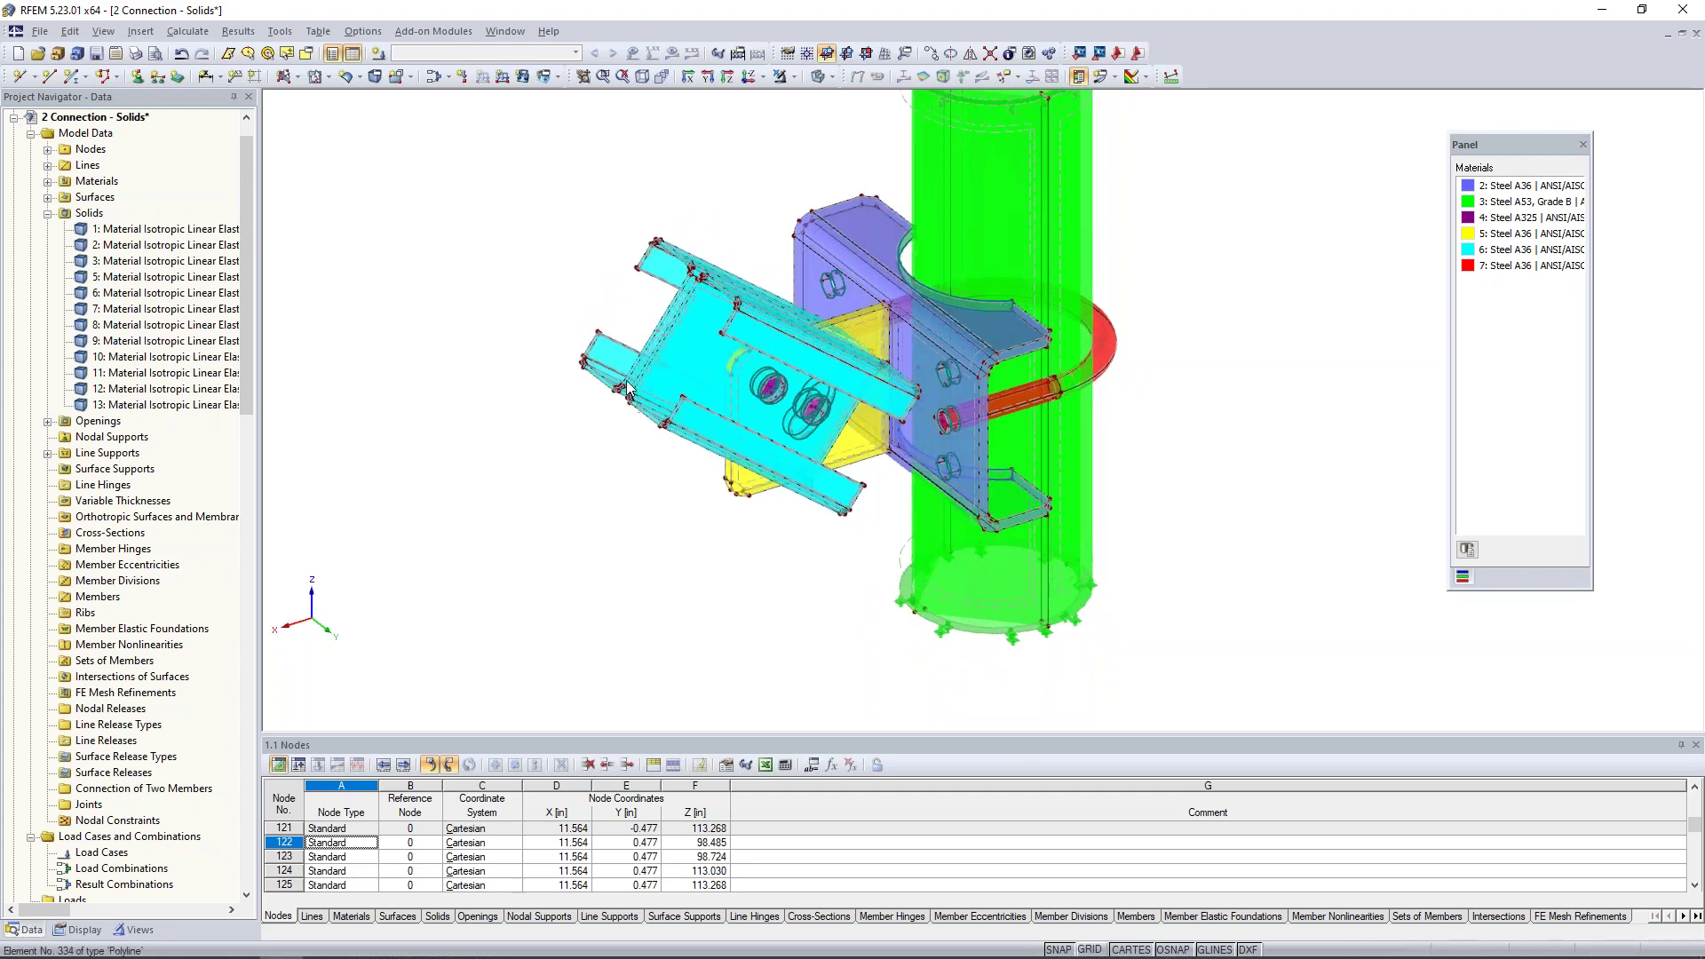
pyautogui.scroll(3, 644, 316)
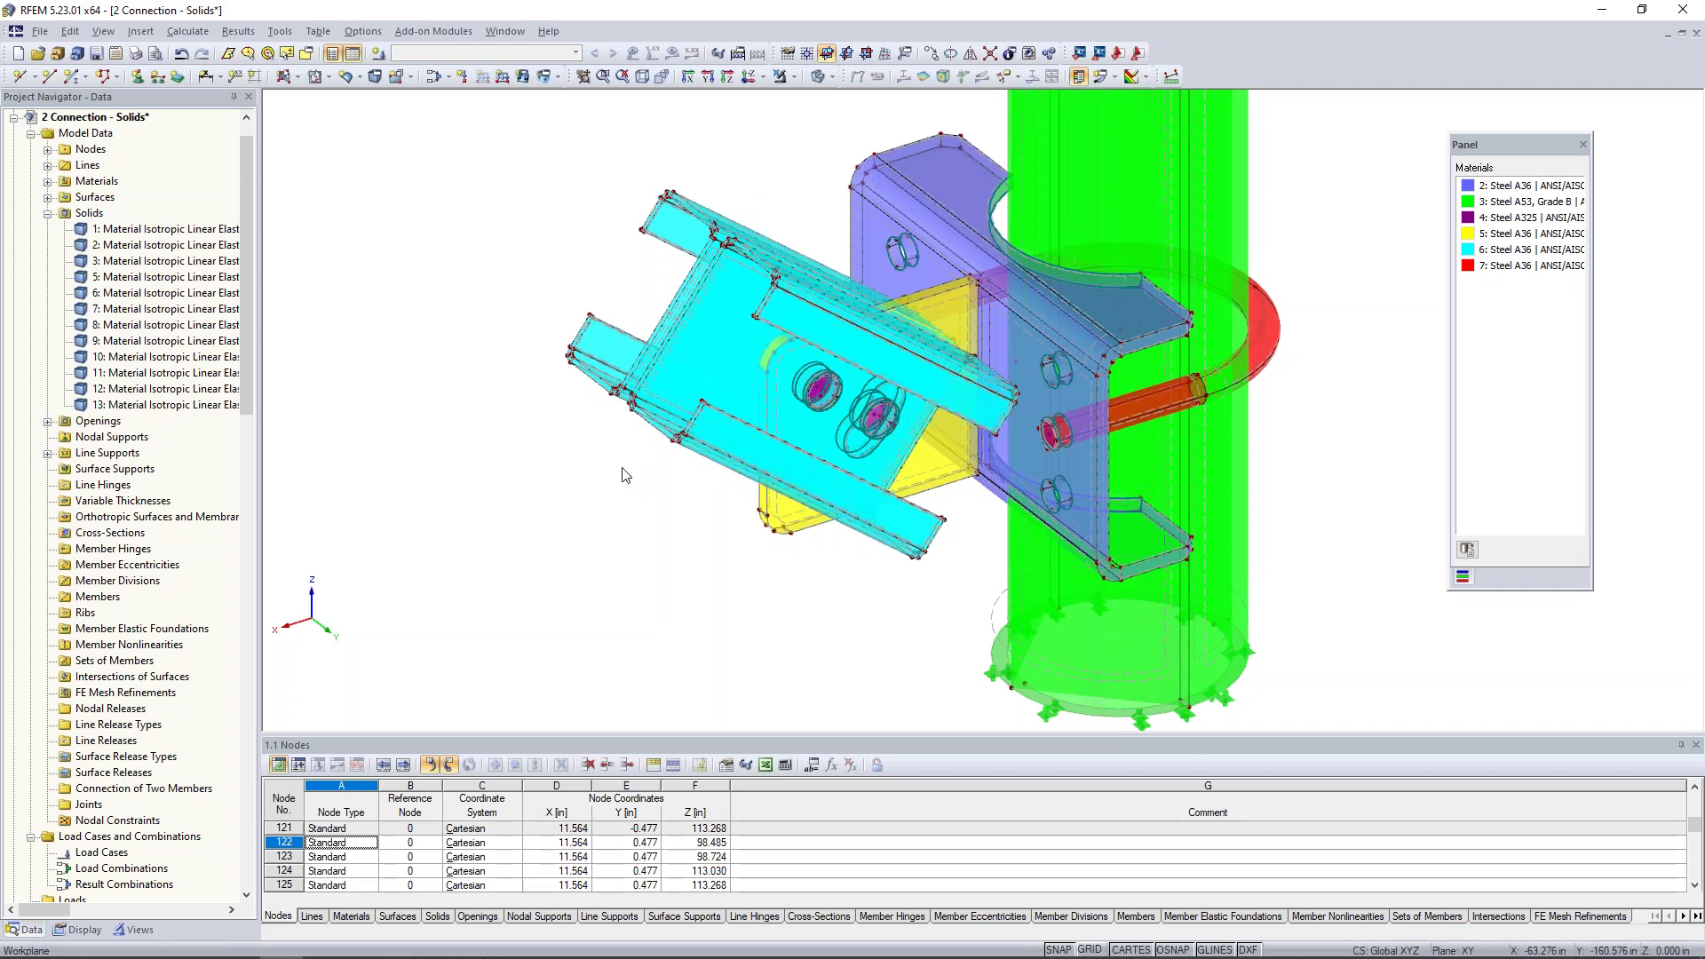
pyautogui.keyDown('ctrl'); pyautogui.moveTo(656, 530); pyautogui.dragTo(462, 381, button='middle'); pyautogui.keyUp('ctrl')
pyautogui.moveTo(583, 388); pyautogui.dragTo(772, 310, button='middle')
pyautogui.moveTo(785, 219); pyautogui.dragTo(939, 435)
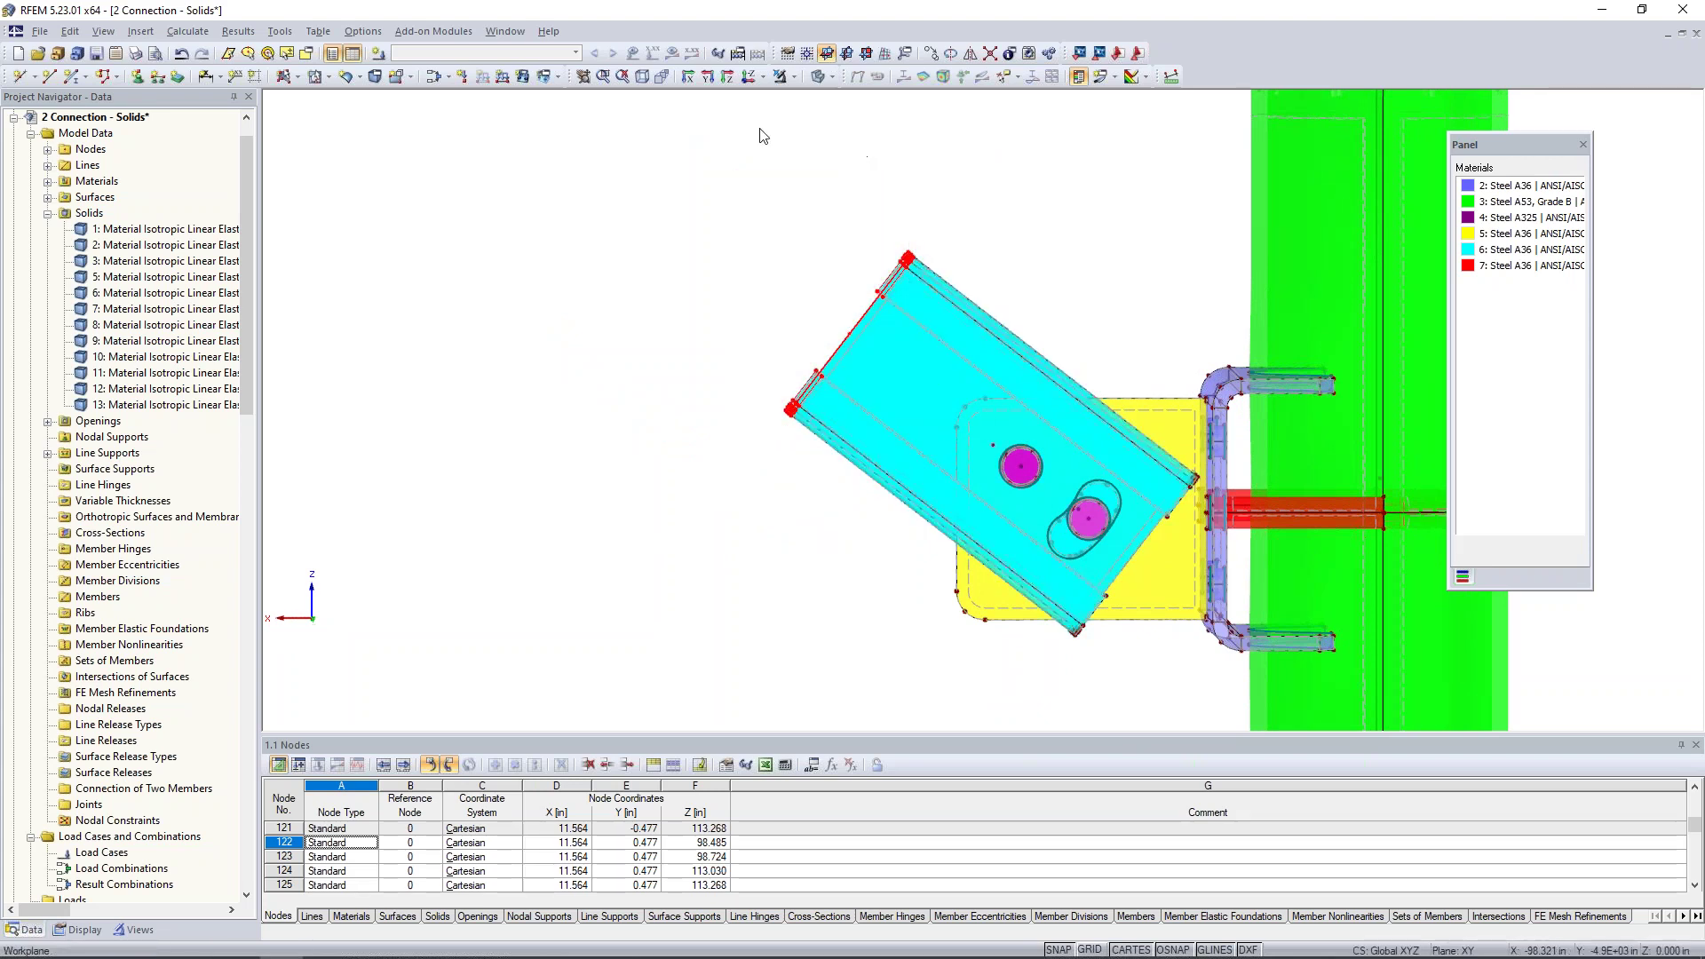
pyautogui.click(793, 77)
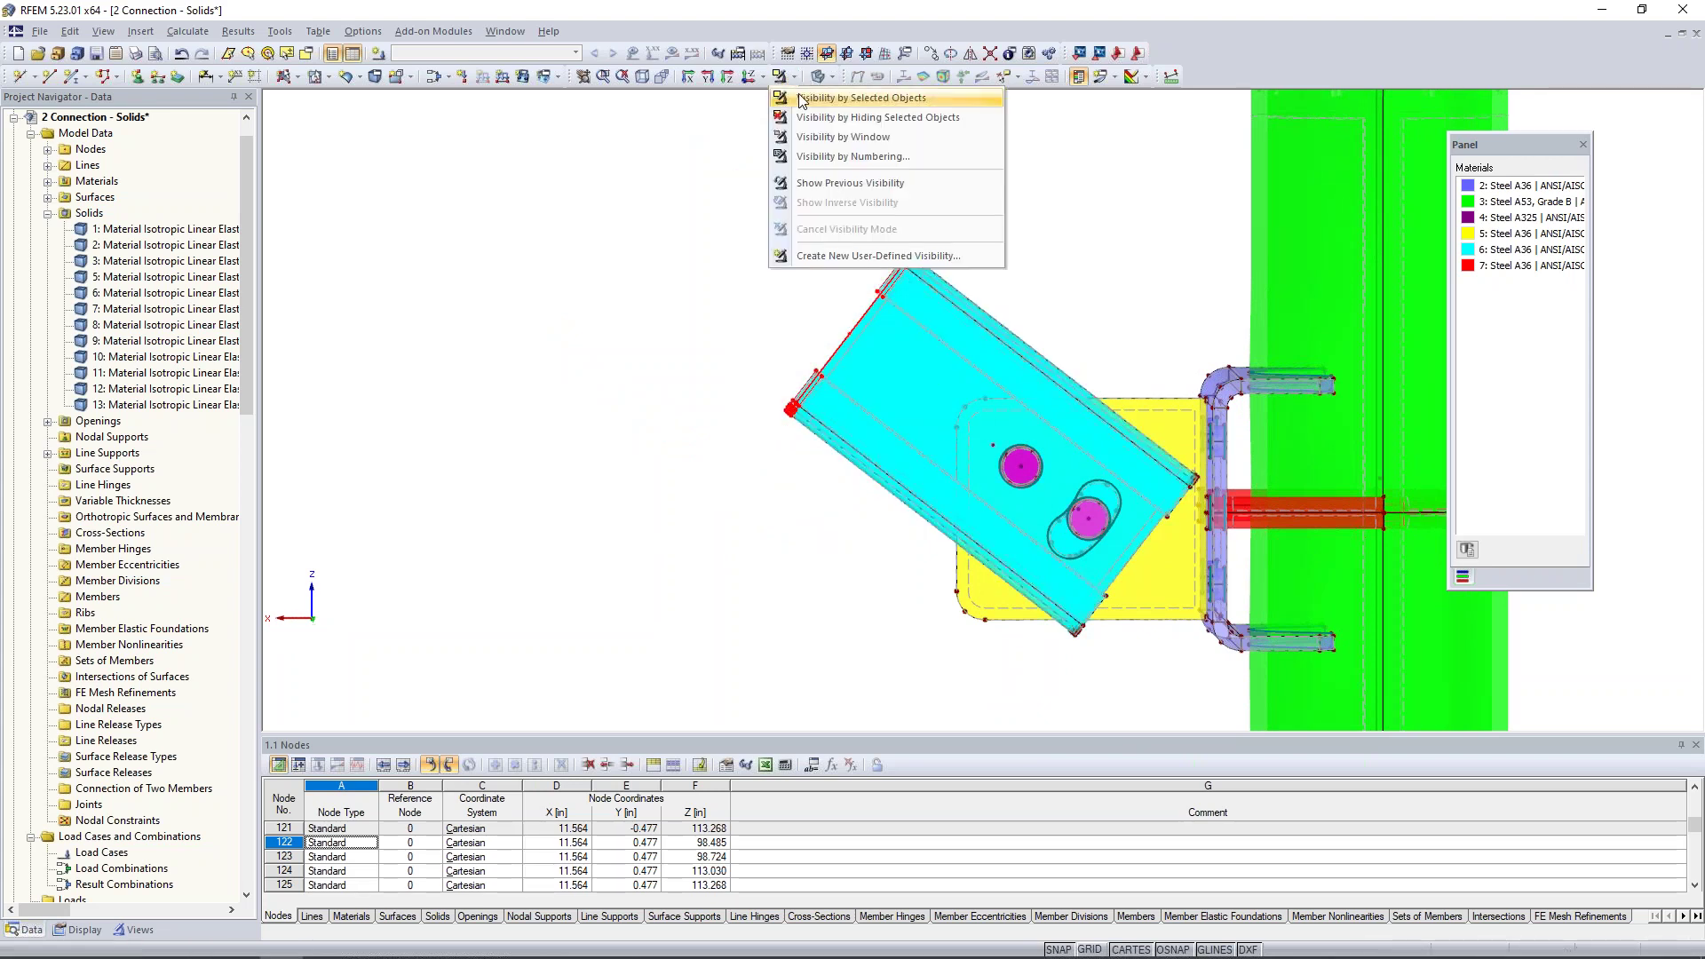
pyautogui.click(802, 99)
# Change the stiffness of all isolated channel end surfaces, 162-179, to Rigid and clear the selection
pyautogui.keyDown('ctrl'); pyautogui.moveTo(640, 285); pyautogui.dragTo(787, 361, button='middle'); pyautogui.keyUp('ctrl')
pyautogui.scroll(-1, 856, 350)
pyautogui.scroll(5, 856, 351)
pyautogui.moveTo(766, 237); pyautogui.dragTo(744, 291, button='middle')
pyautogui.moveTo(628, 144); pyautogui.dragTo(1050, 603)
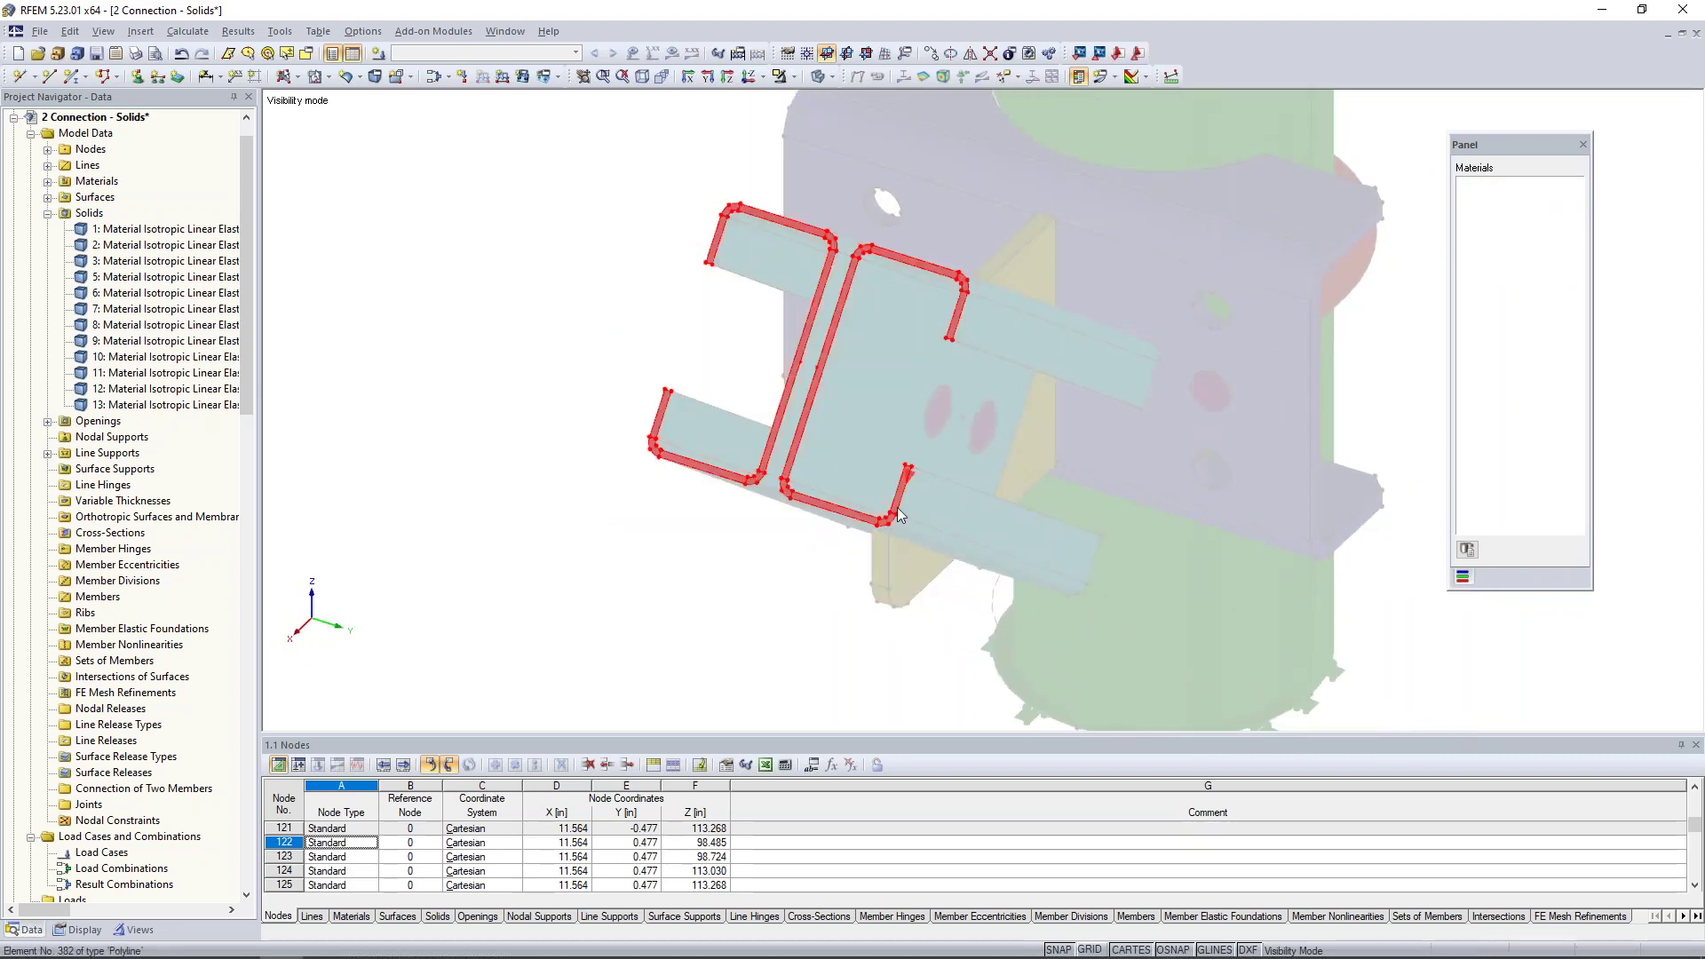
pyautogui.scroll(2, 900, 515)
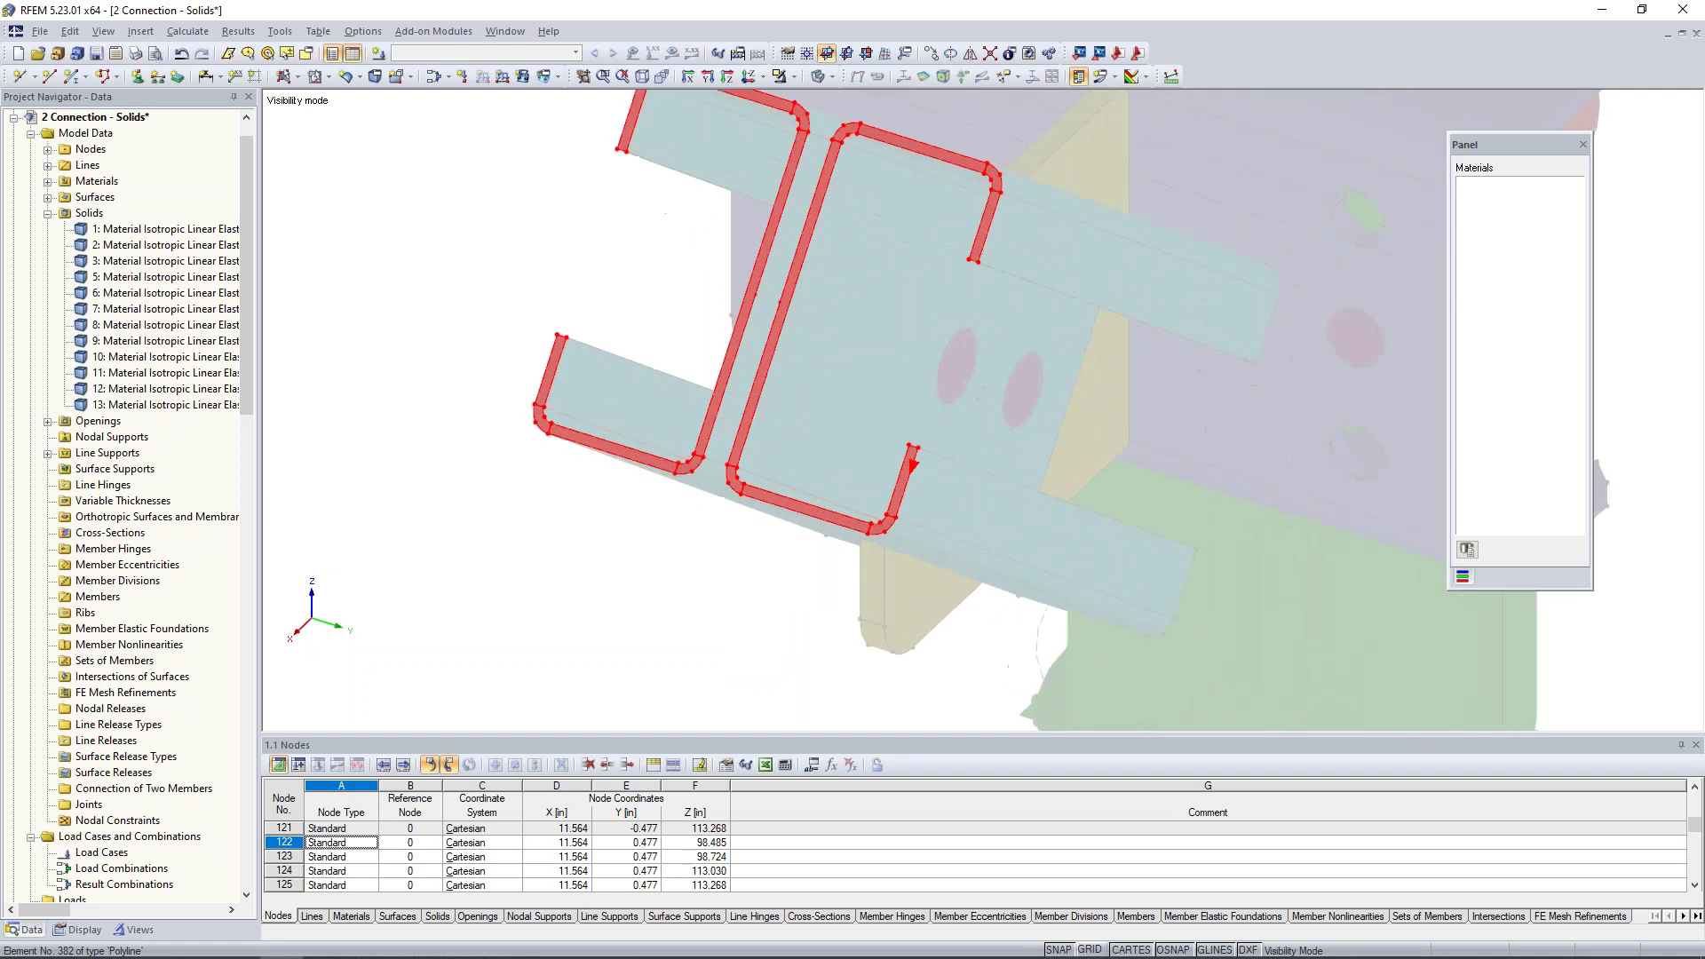
pyautogui.rightClick(900, 504)
pyautogui.moveTo(971, 509)
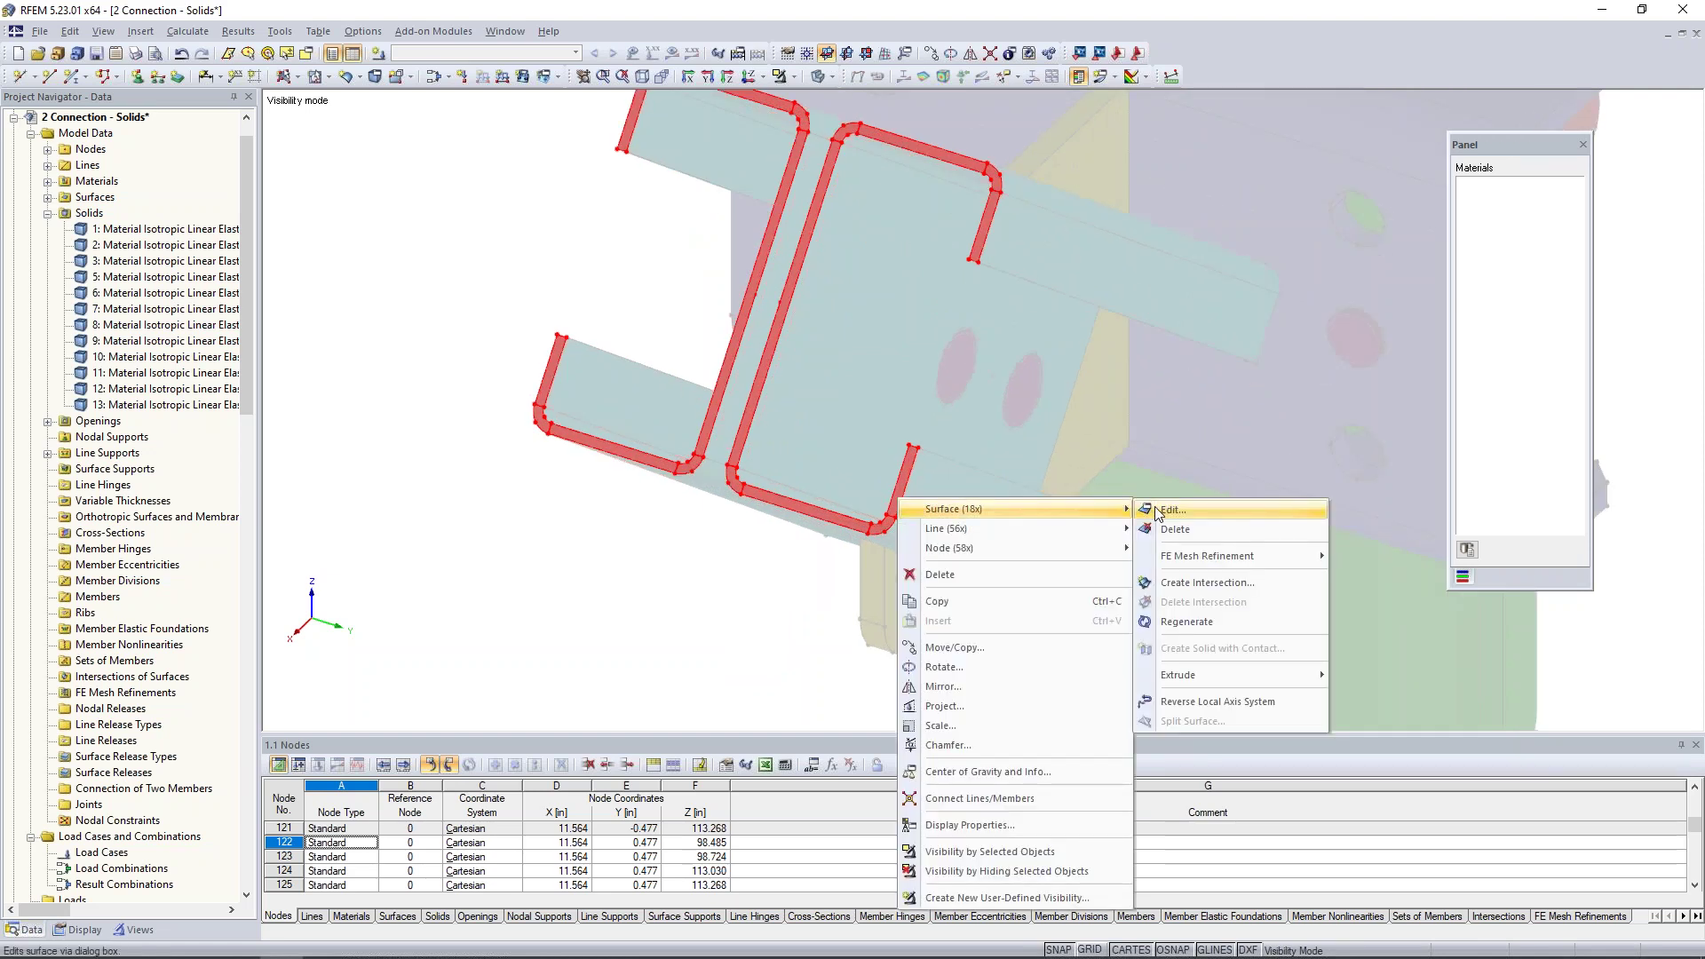
pyautogui.click(1169, 510)
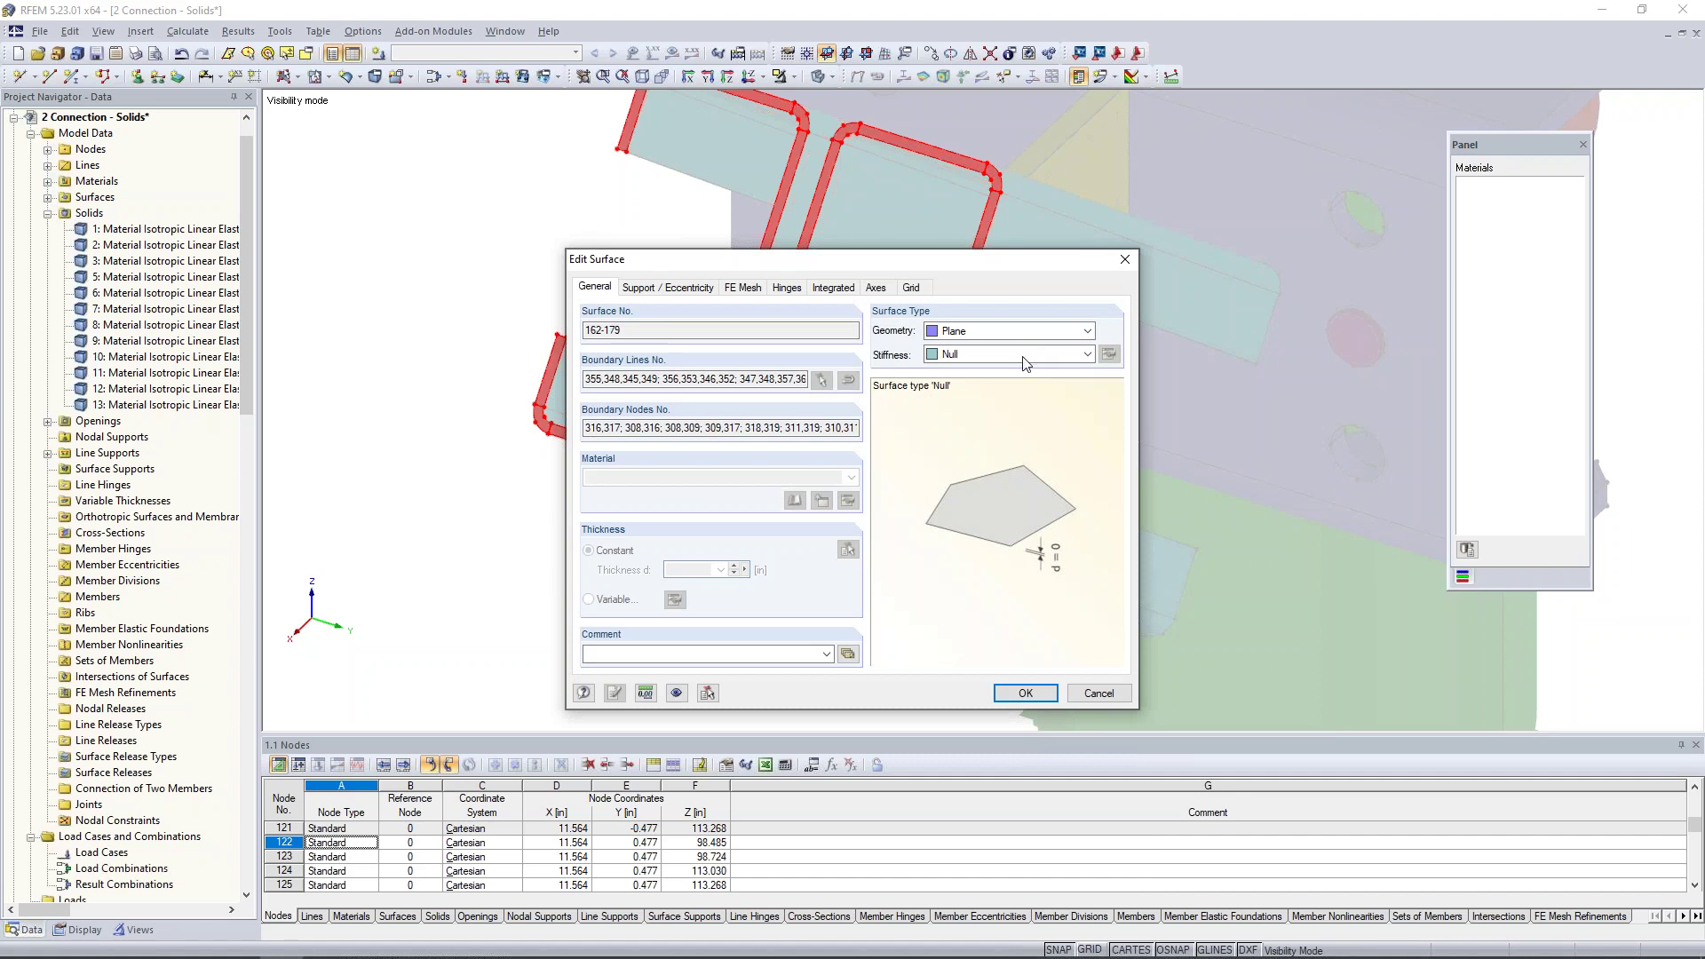
pyautogui.click(1014, 355)
pyautogui.click(975, 438)
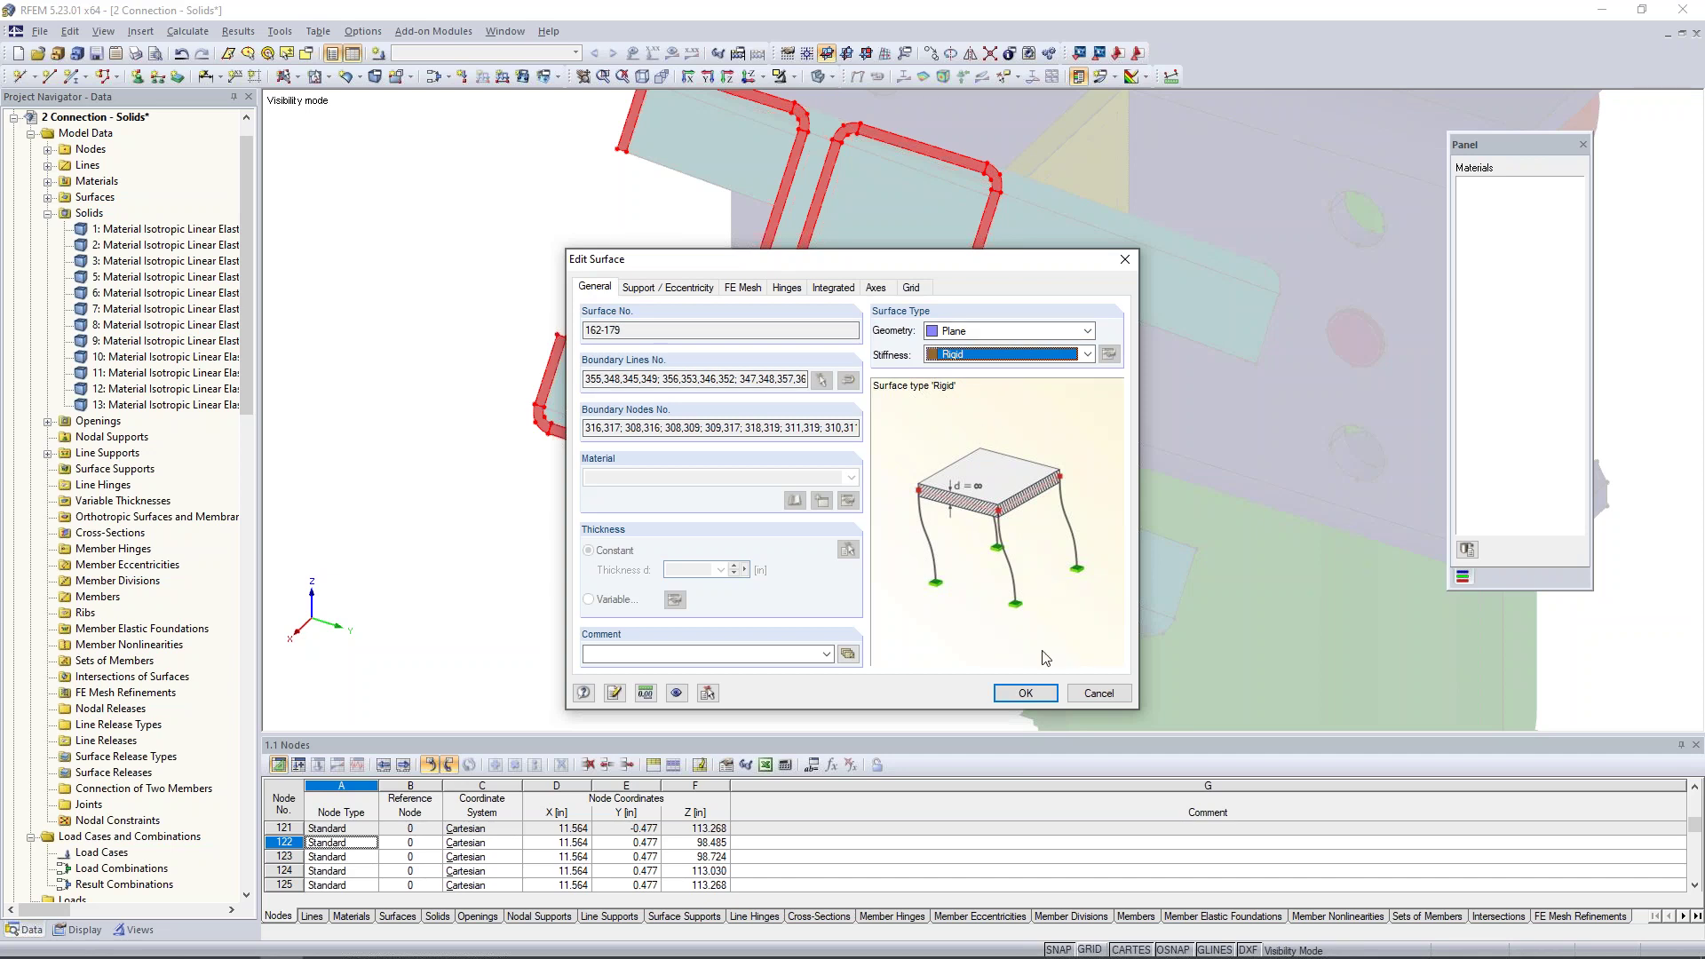
pyautogui.click(1039, 697)
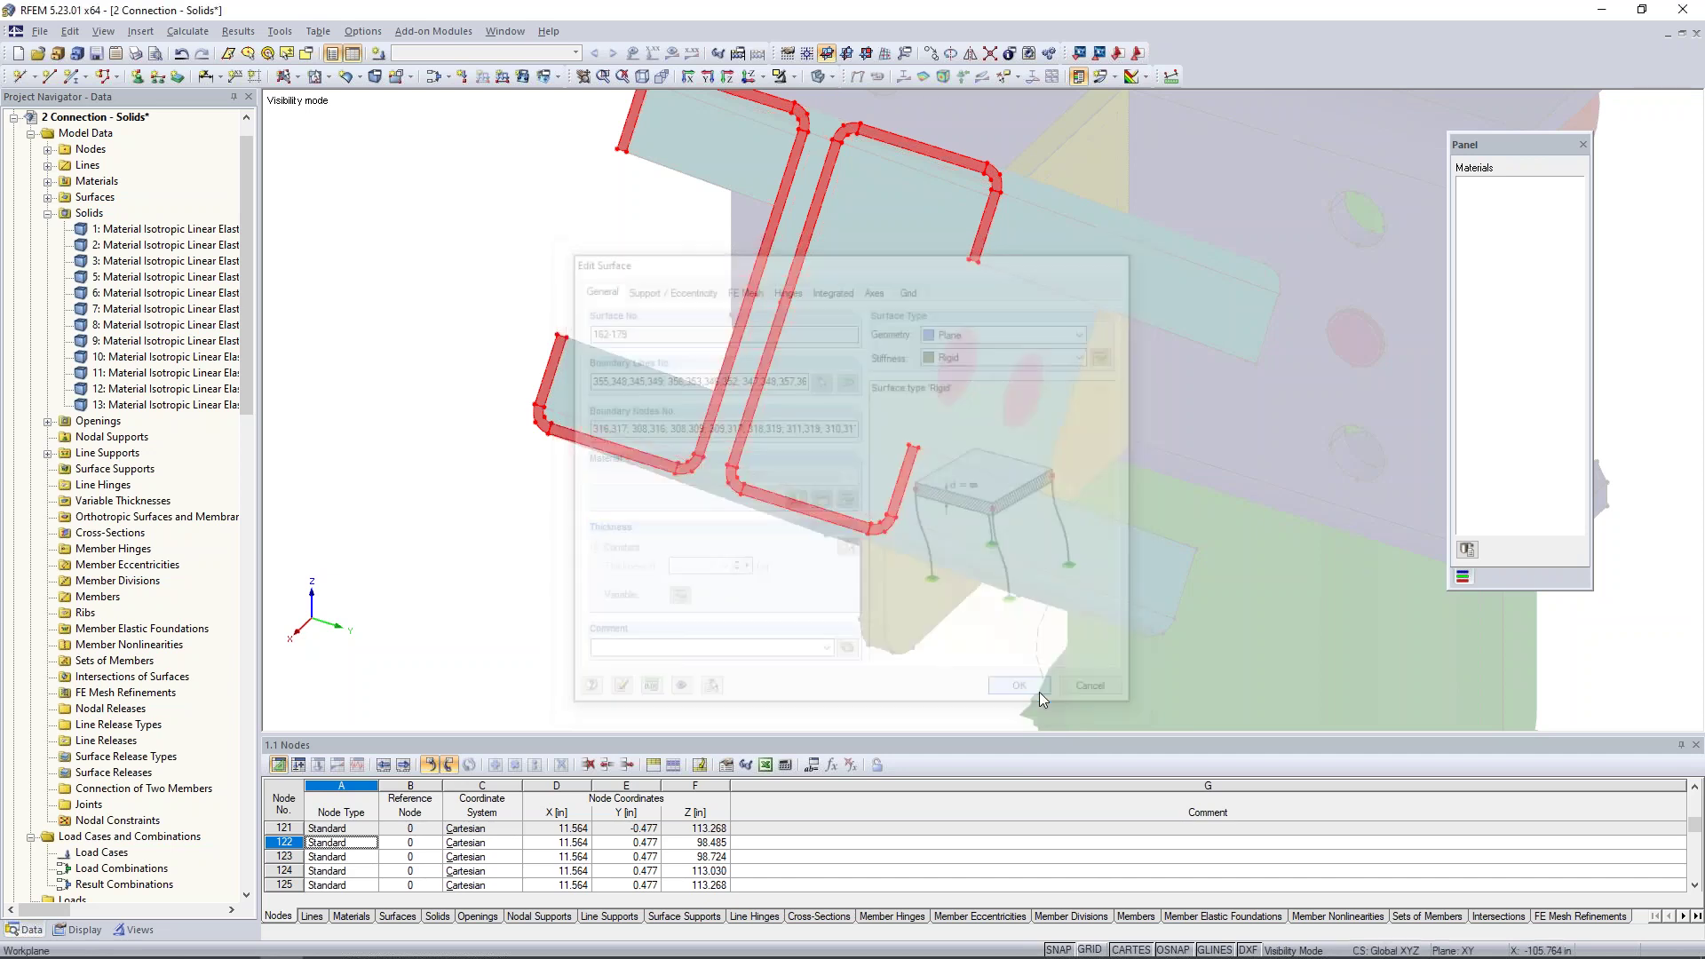
pyautogui.click(776, 579)
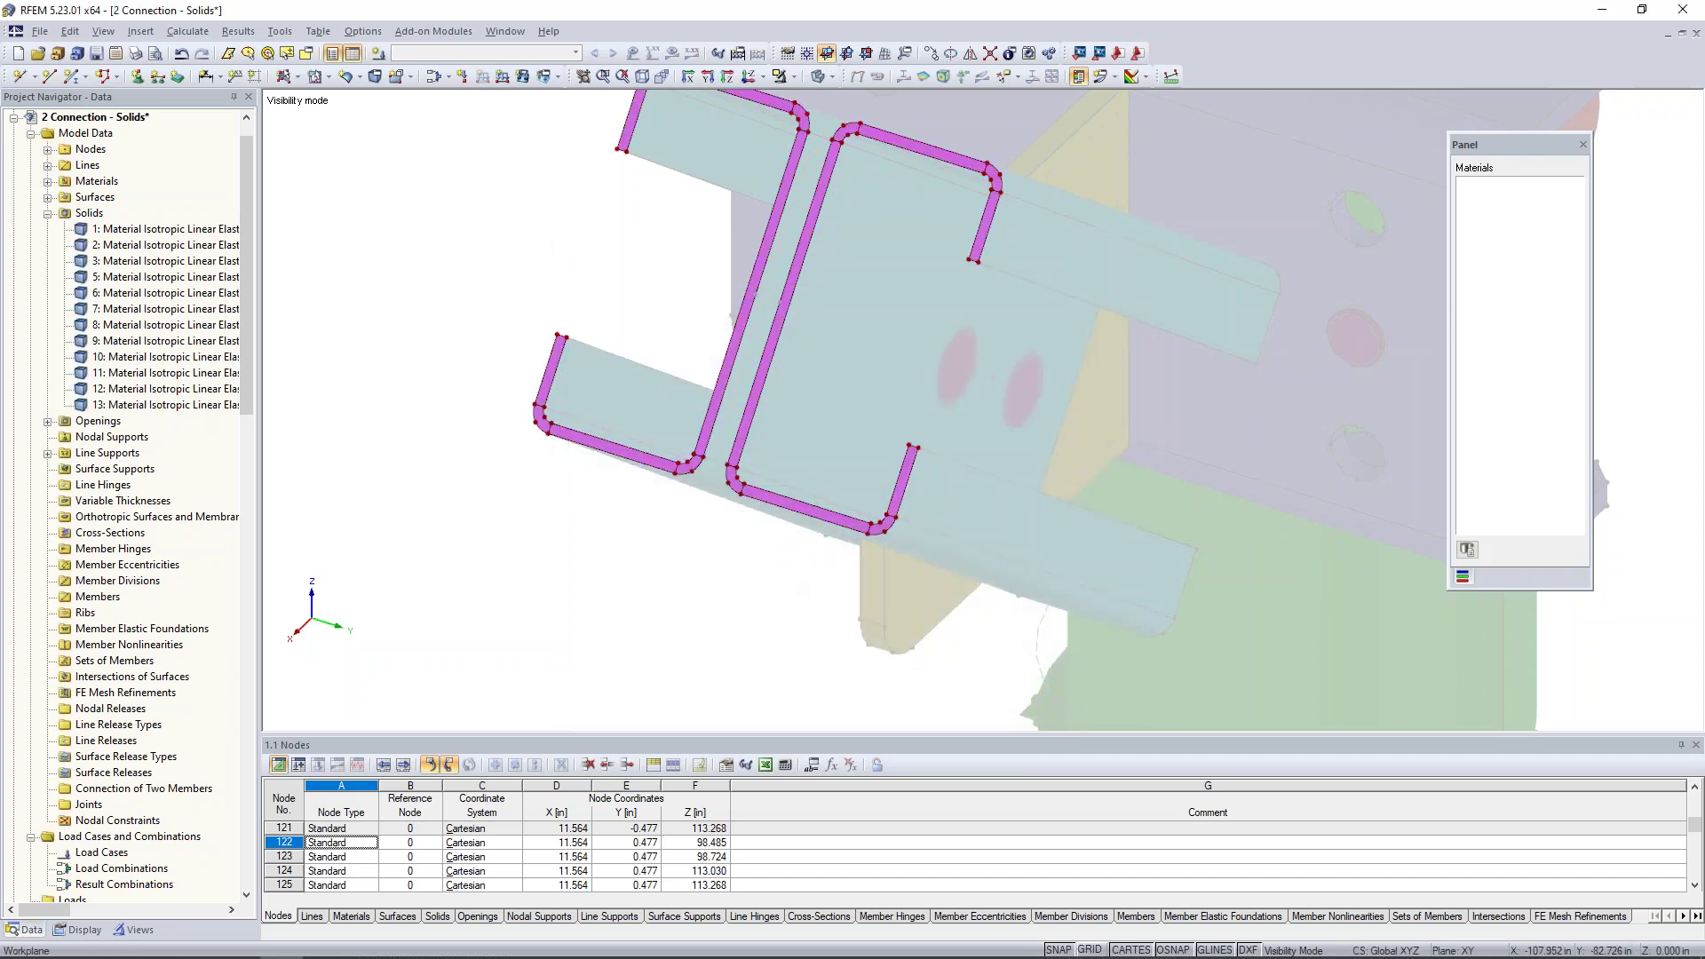
# Draw a line between the outer mid-arc nodes of the facing lower rounded corners of the two channel end sections
pyautogui.moveTo(776, 579); pyautogui.dragTo(808, 647, button='middle')
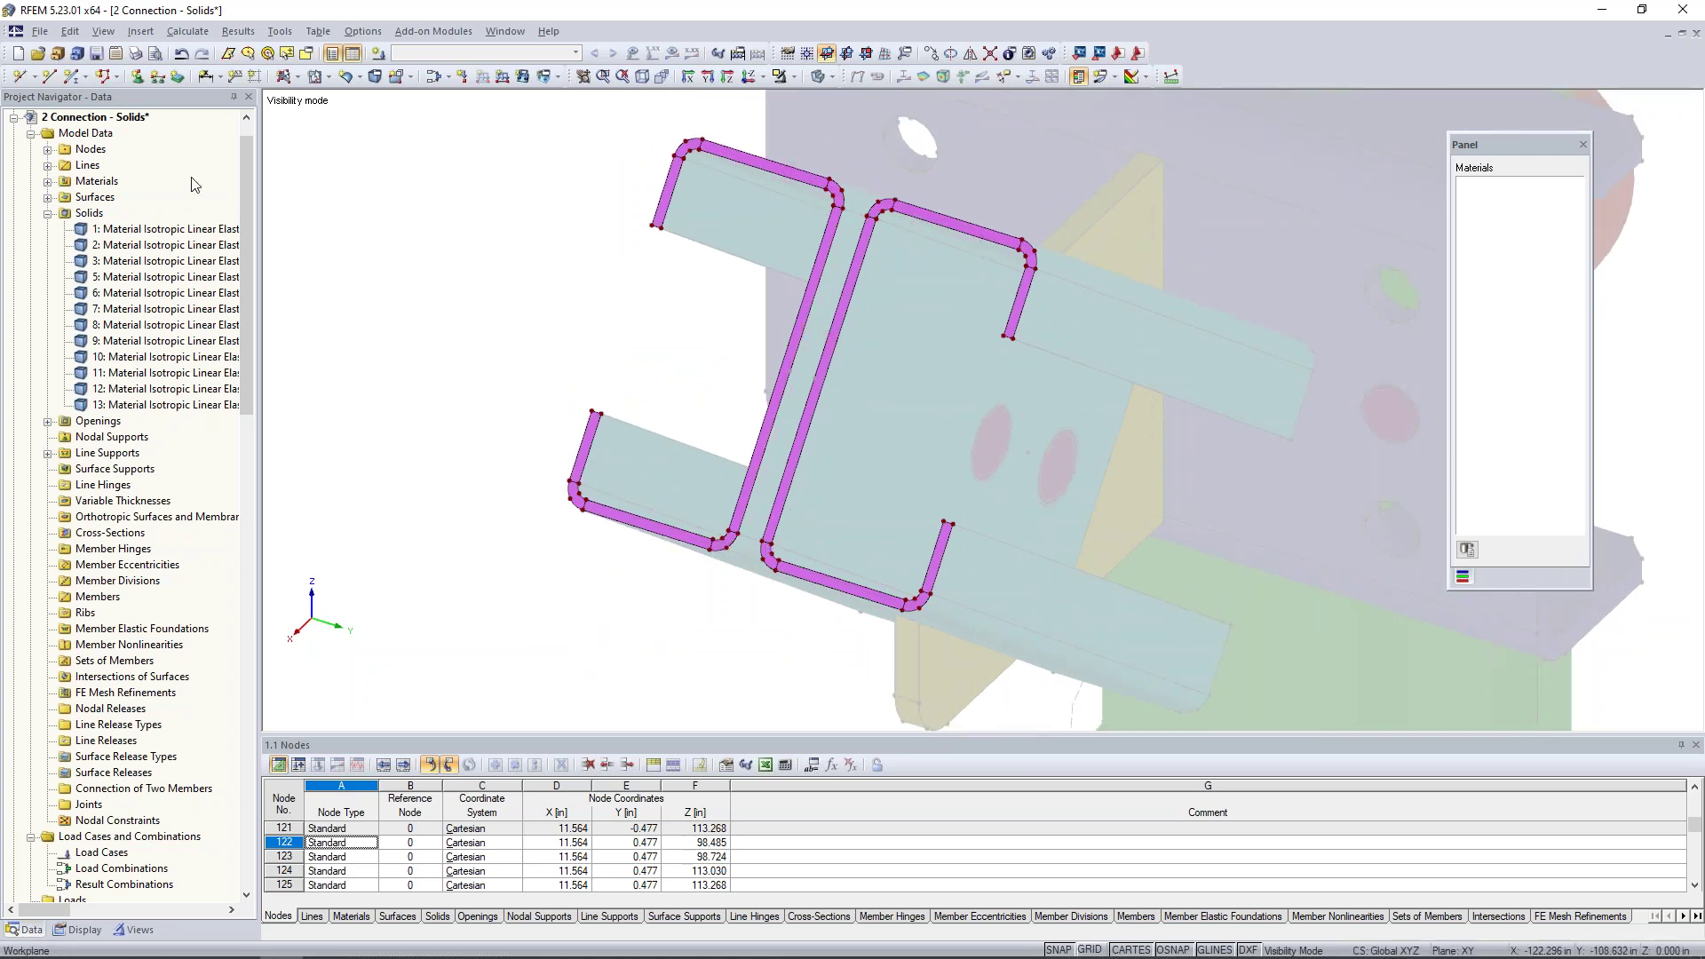
pyautogui.click(49, 78)
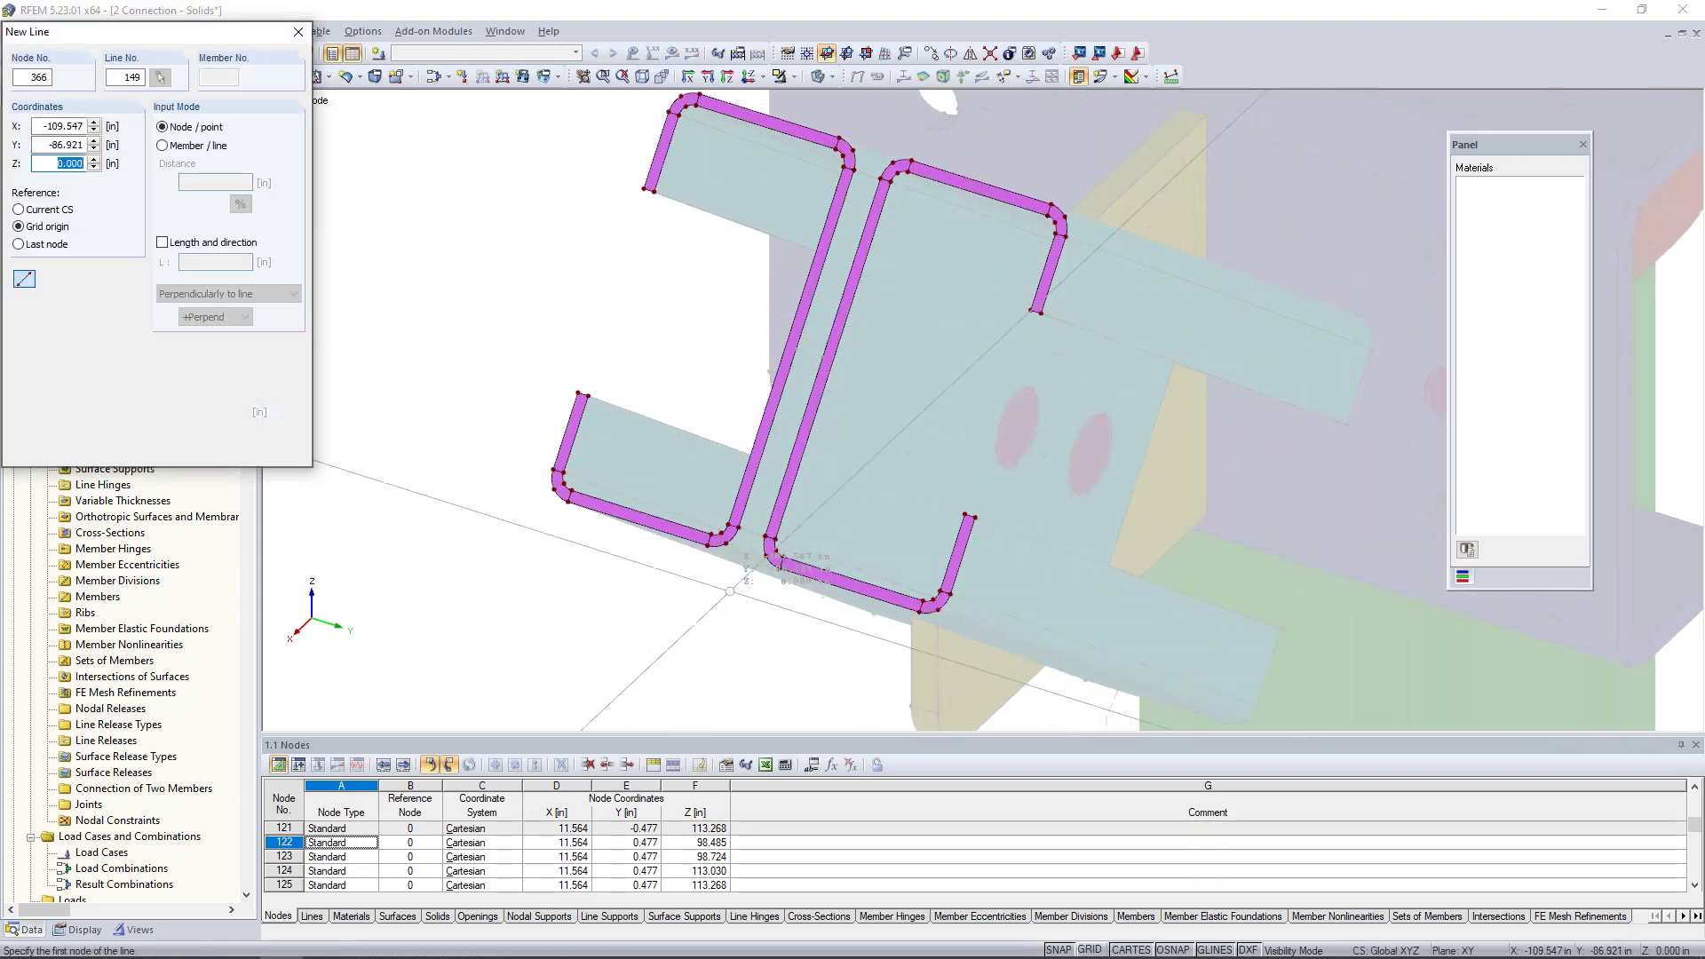
pyautogui.scroll(5, 724, 630)
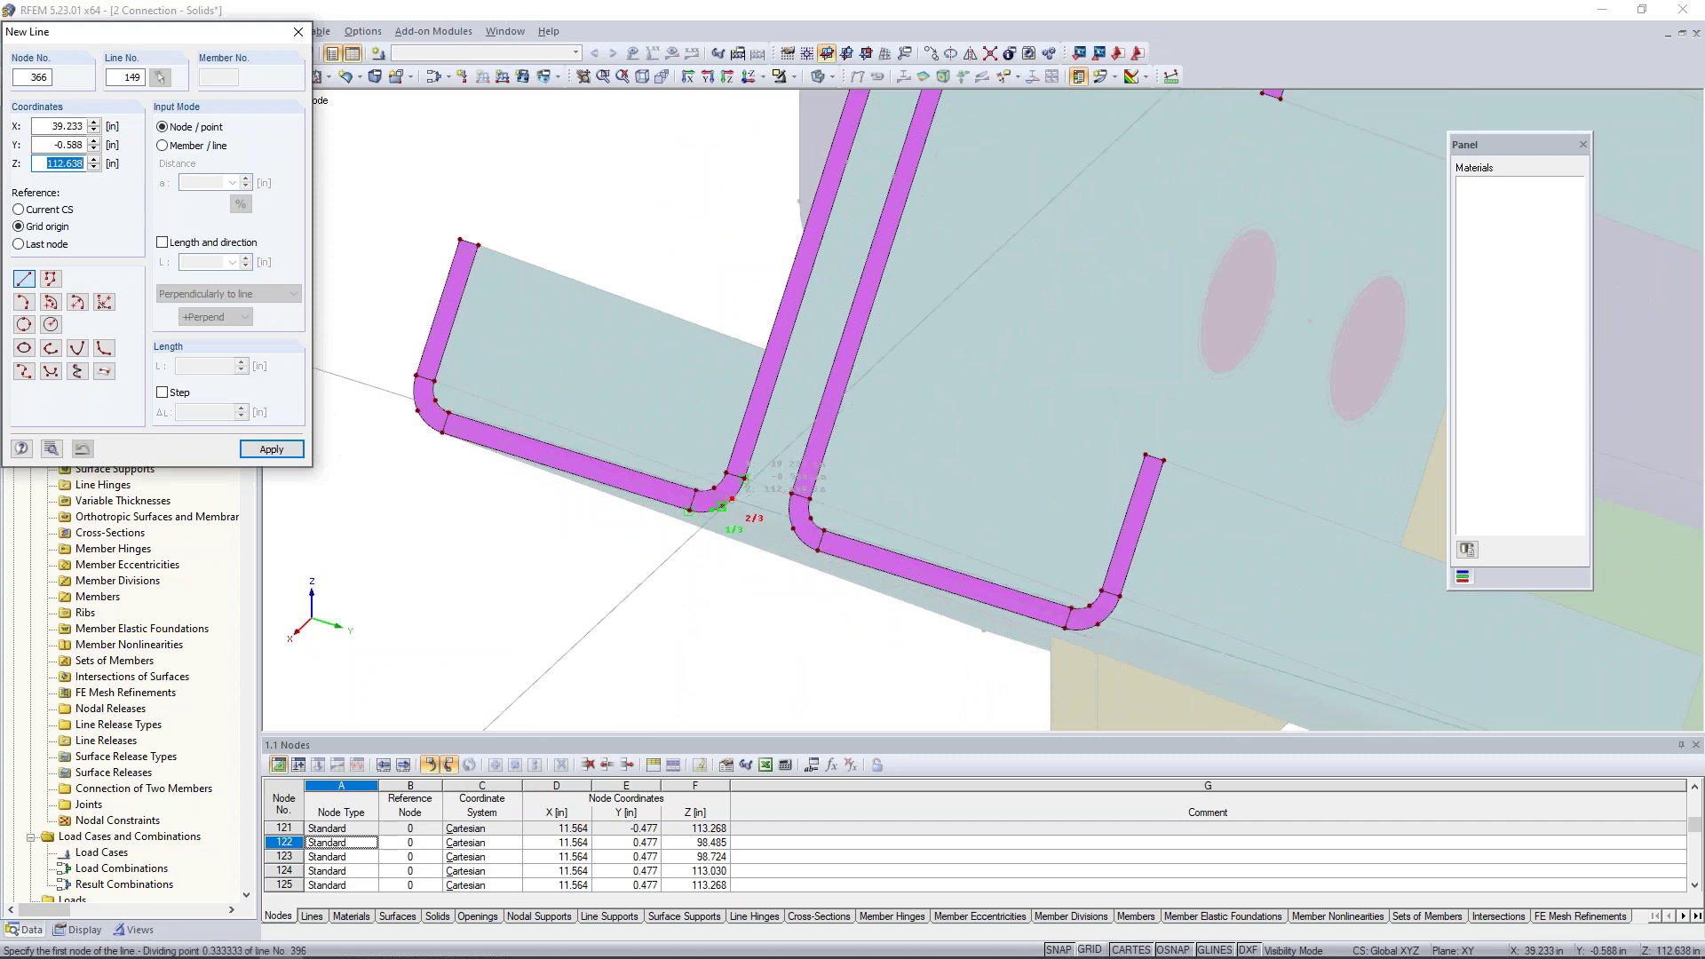
pyautogui.scroll(2, 718, 544)
pyautogui.scroll(3, 715, 548)
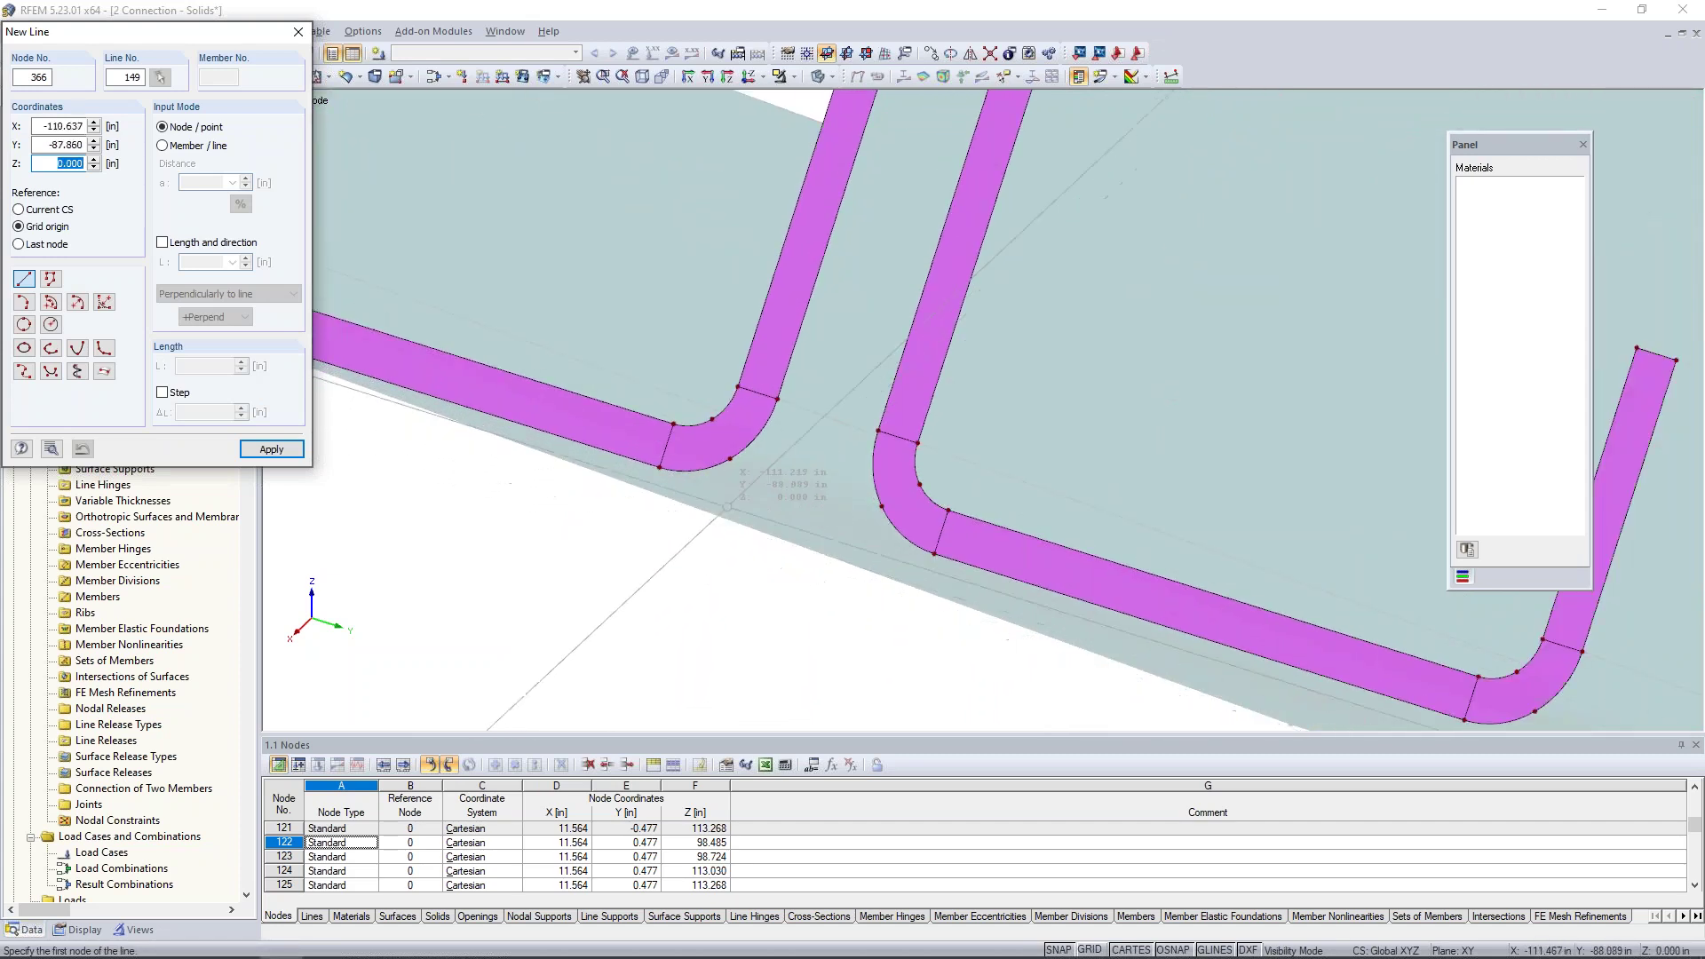
pyautogui.click(730, 459)
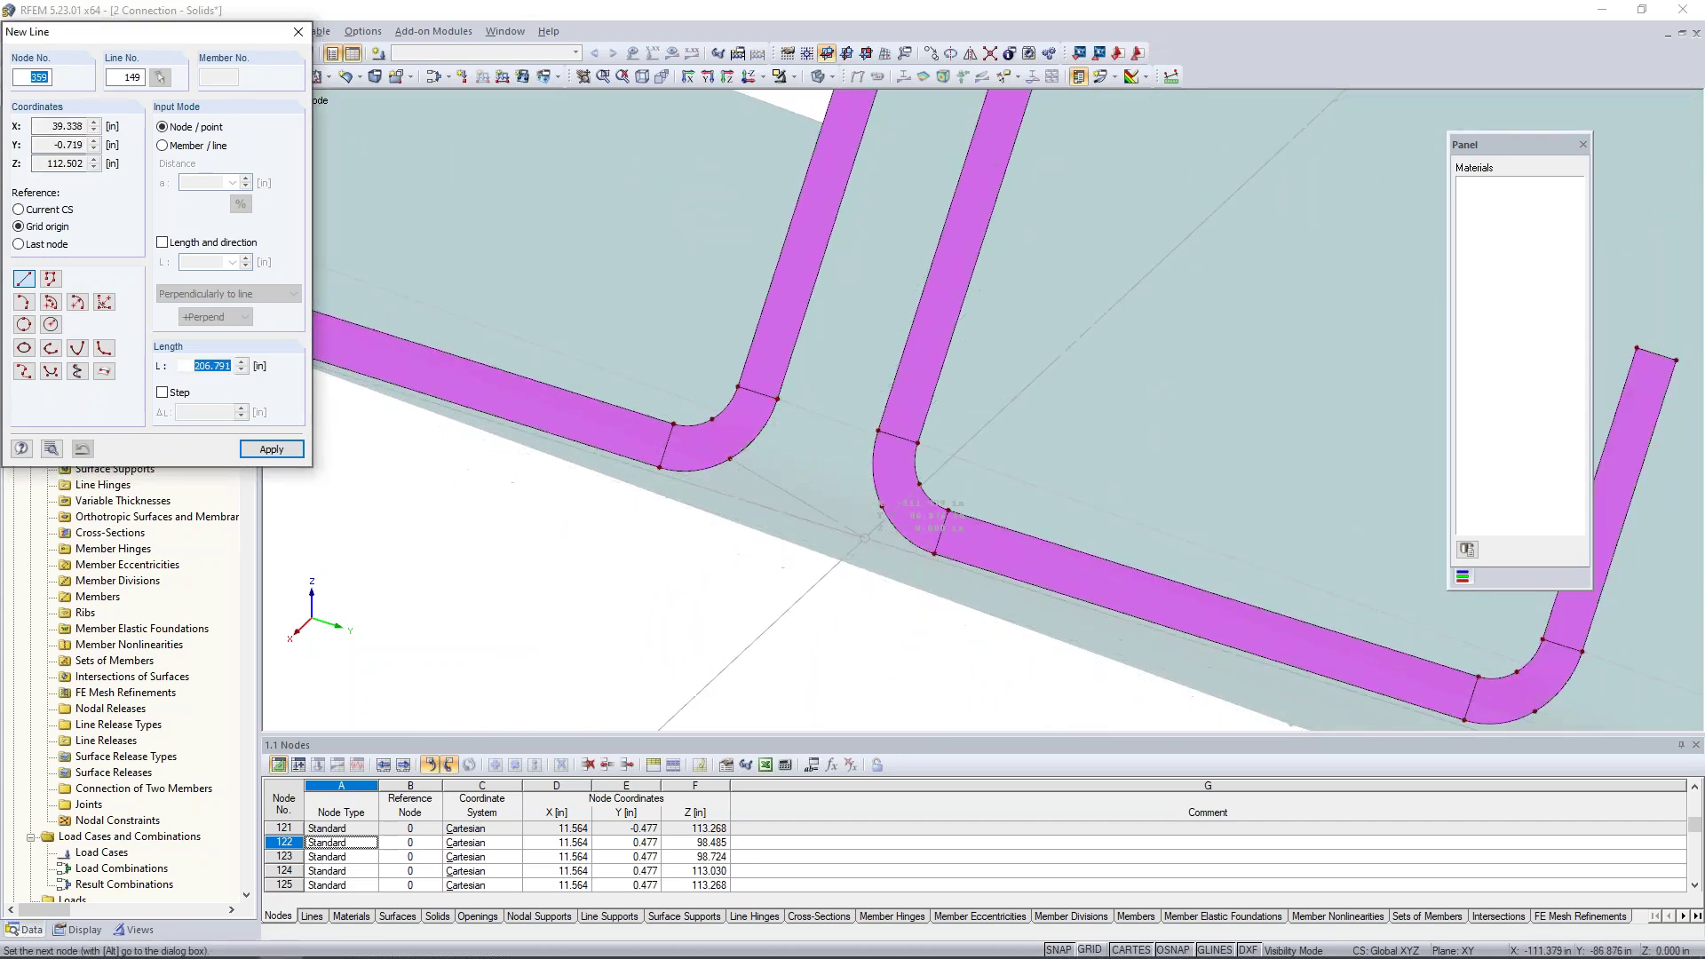
pyautogui.click(881, 507)
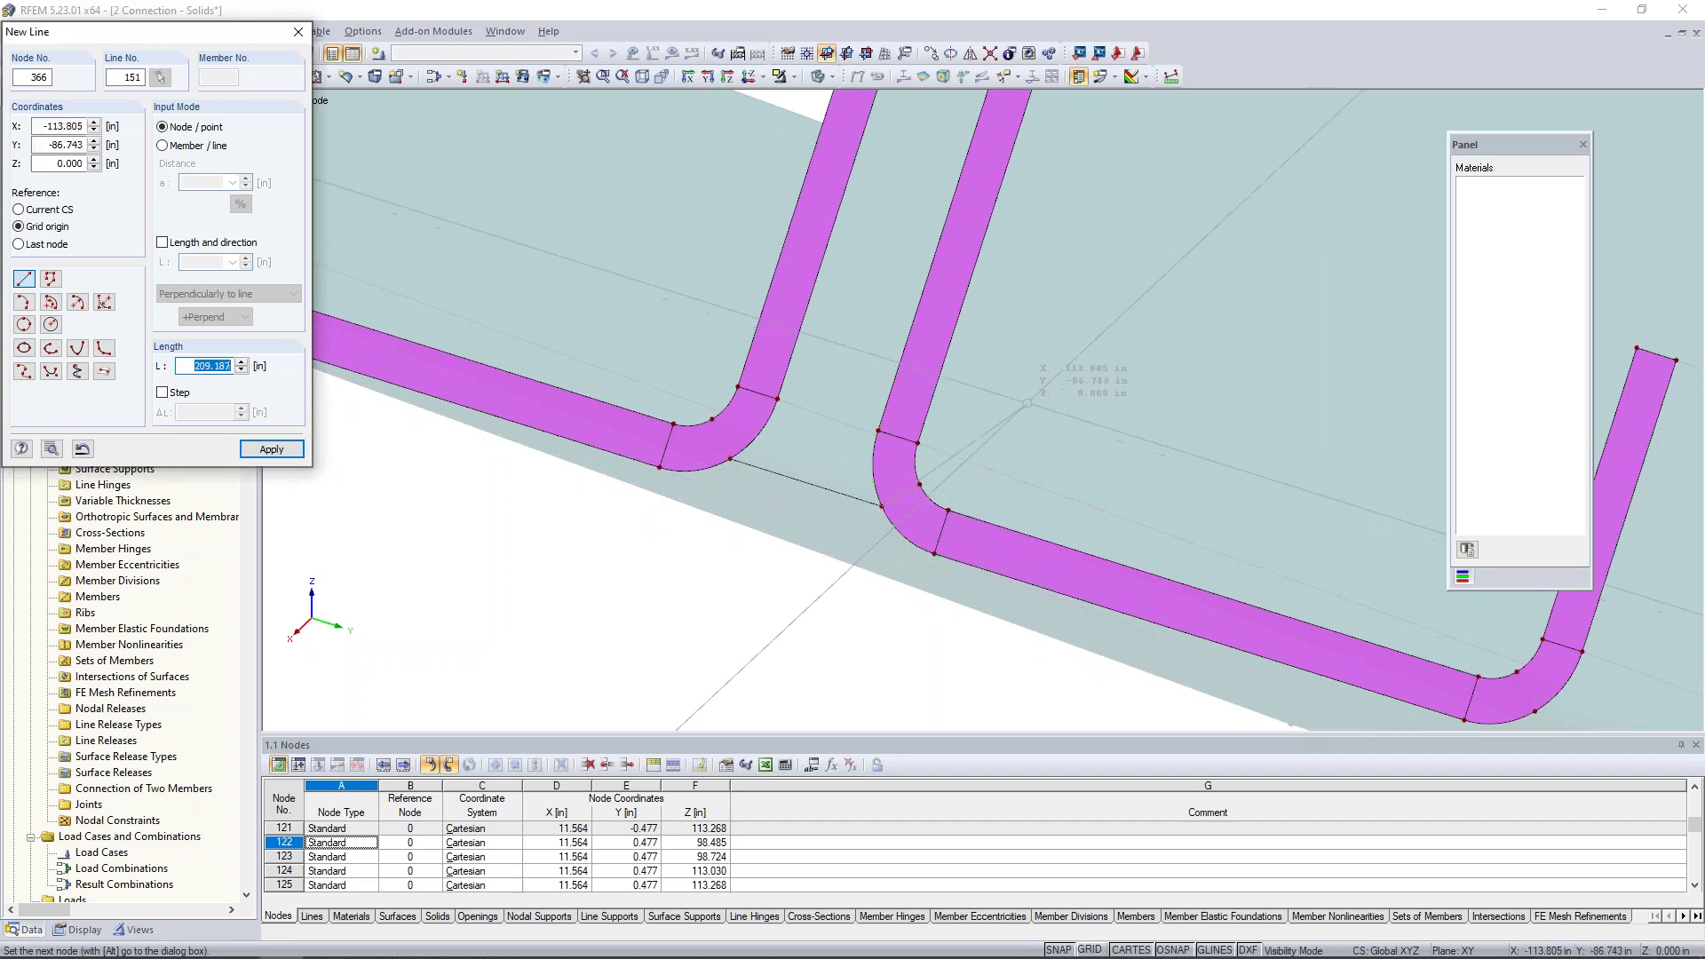
# Draw a matching line between the outer mid-arc nodes of the facing upper rounded corners and end the line command
pyautogui.scroll(-5, 1028, 402)
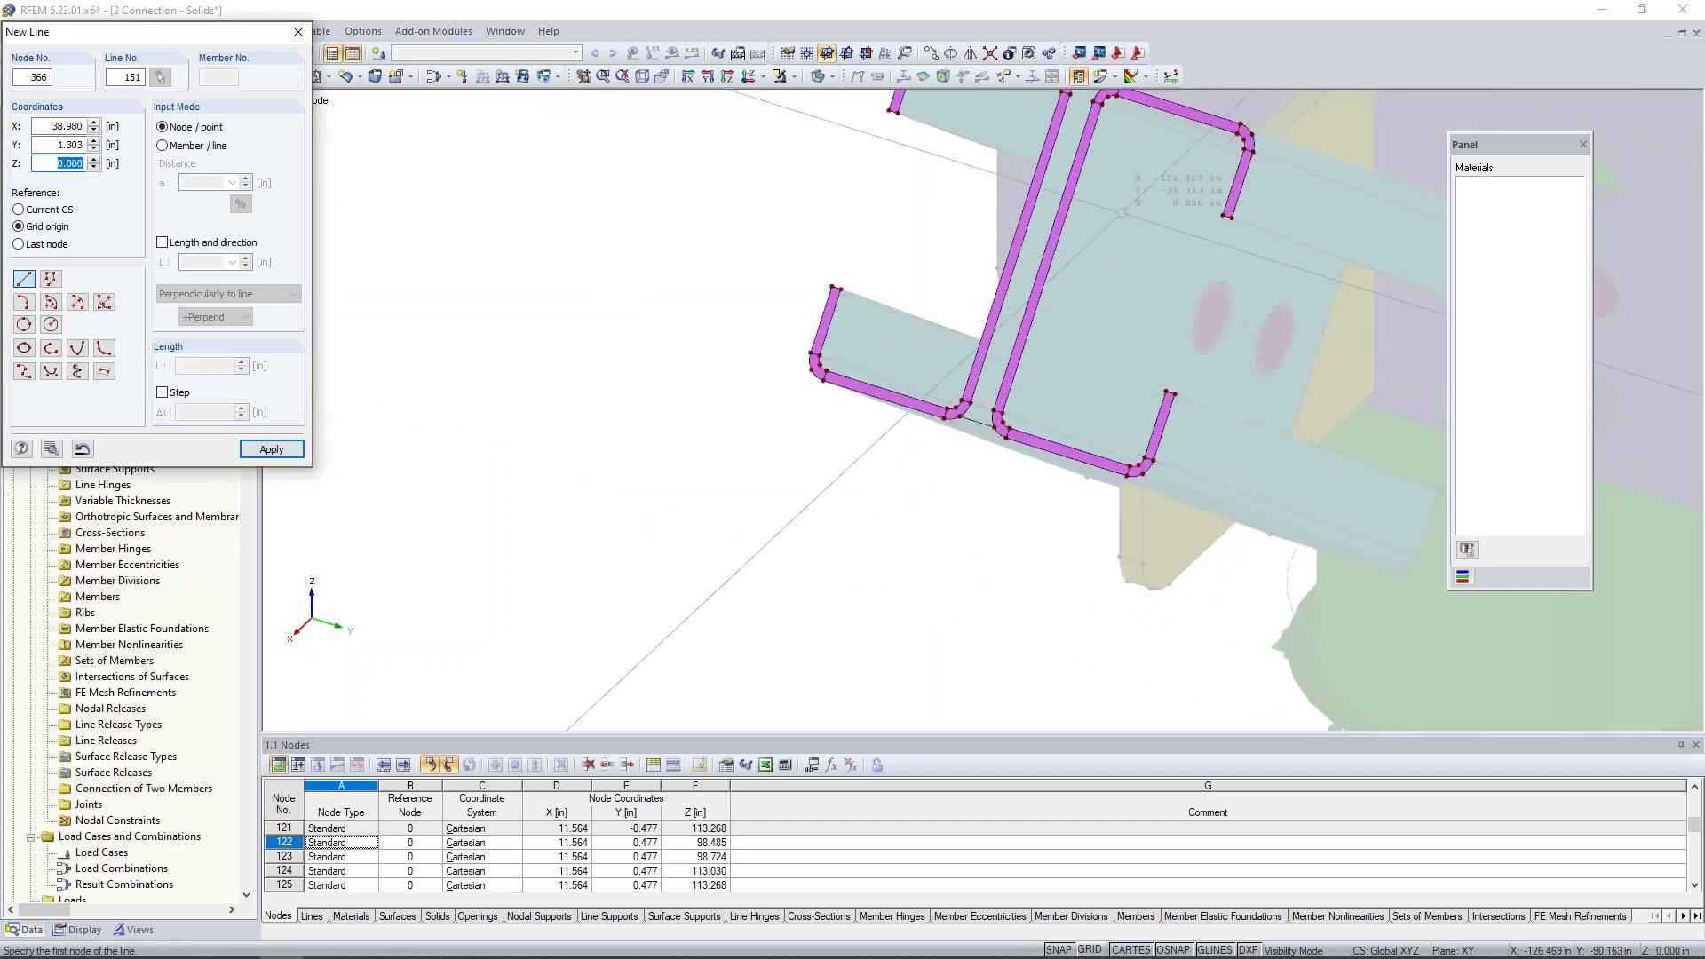
pyautogui.scroll(5, 988, 491)
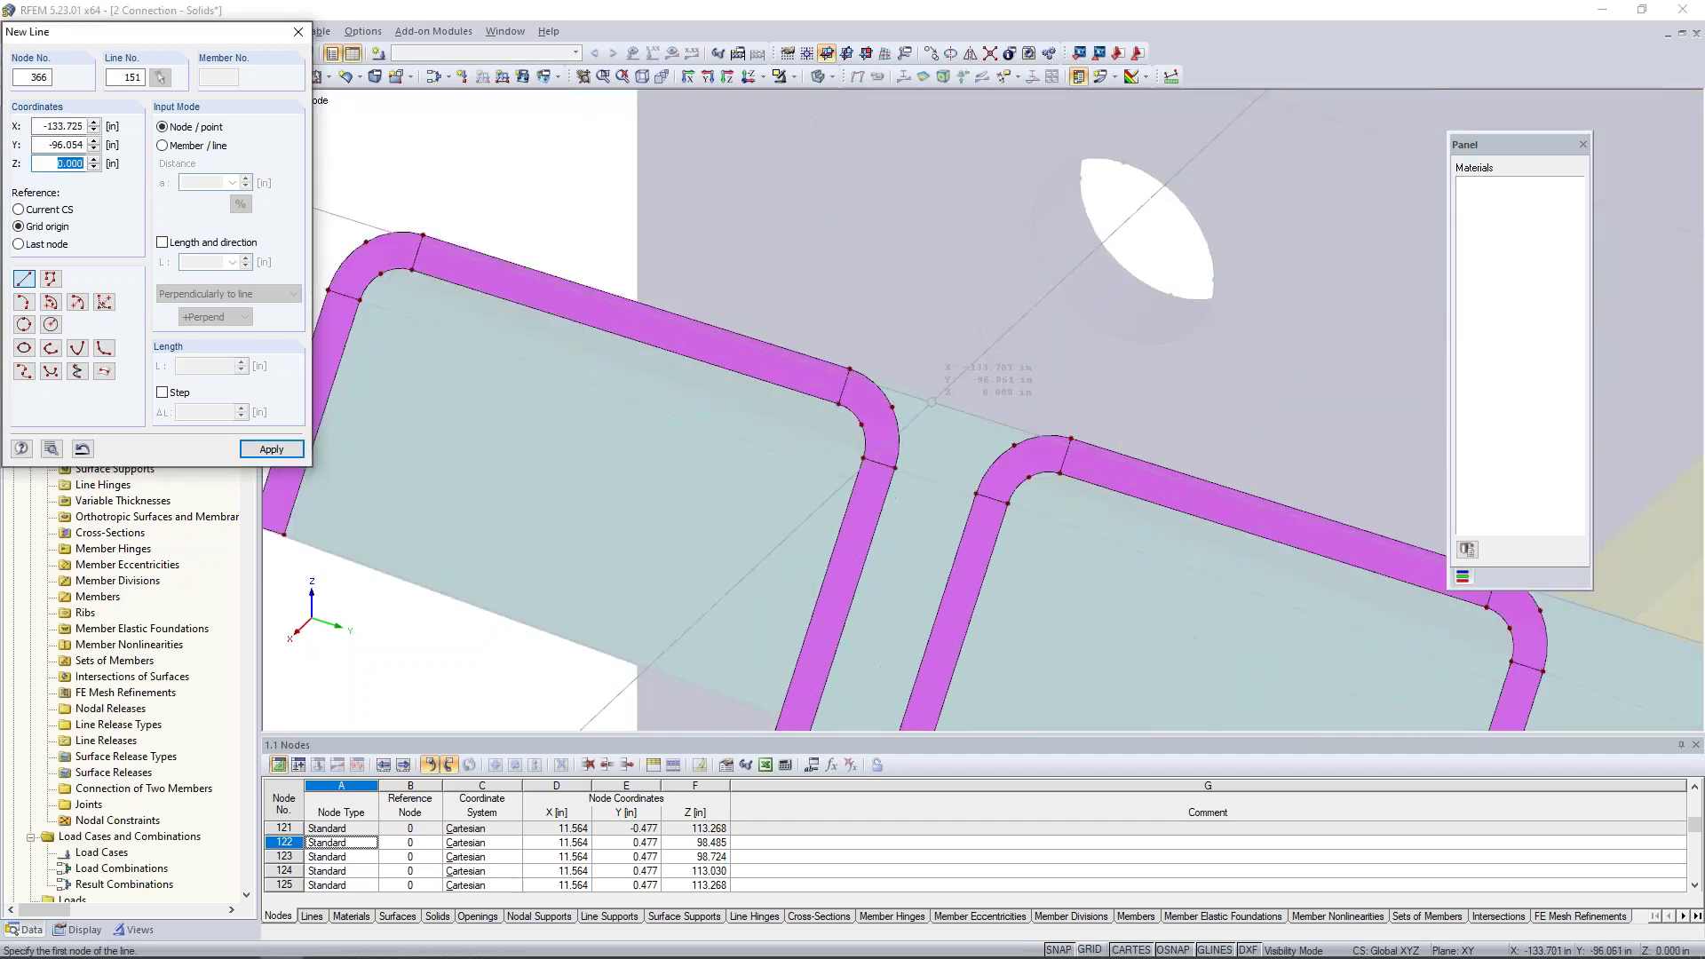
pyautogui.click(892, 406)
pyautogui.click(1014, 444)
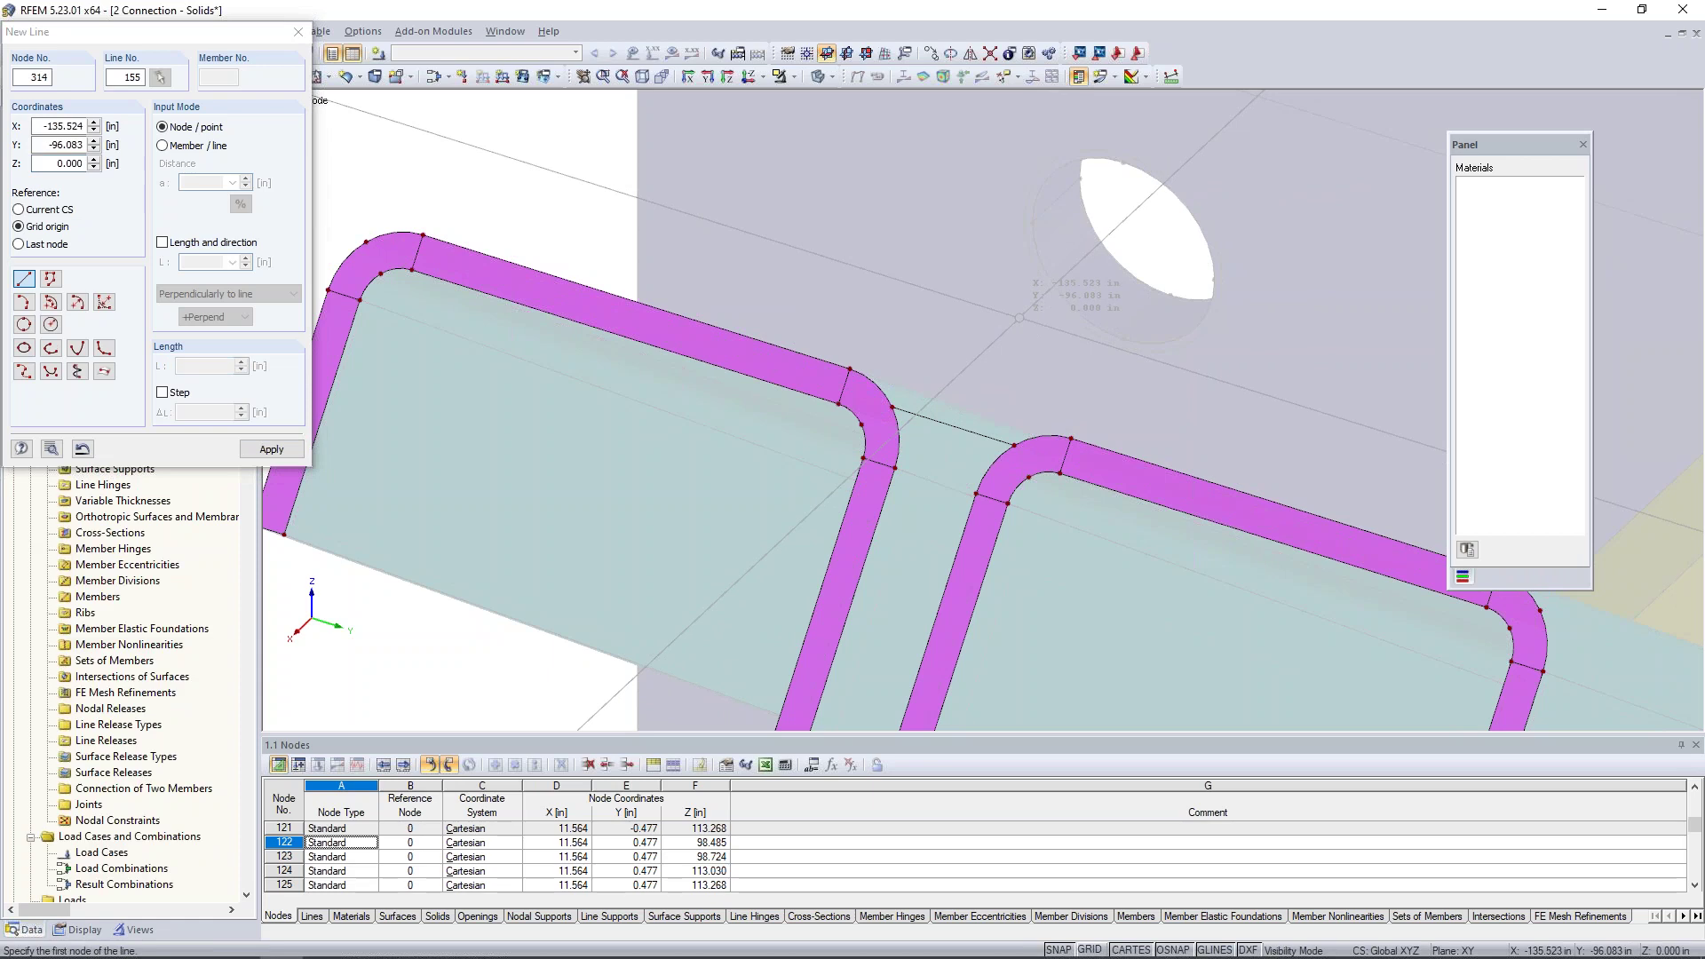
pyautogui.scroll(-5, 1019, 318)
pyautogui.scroll(-2, 1020, 317)
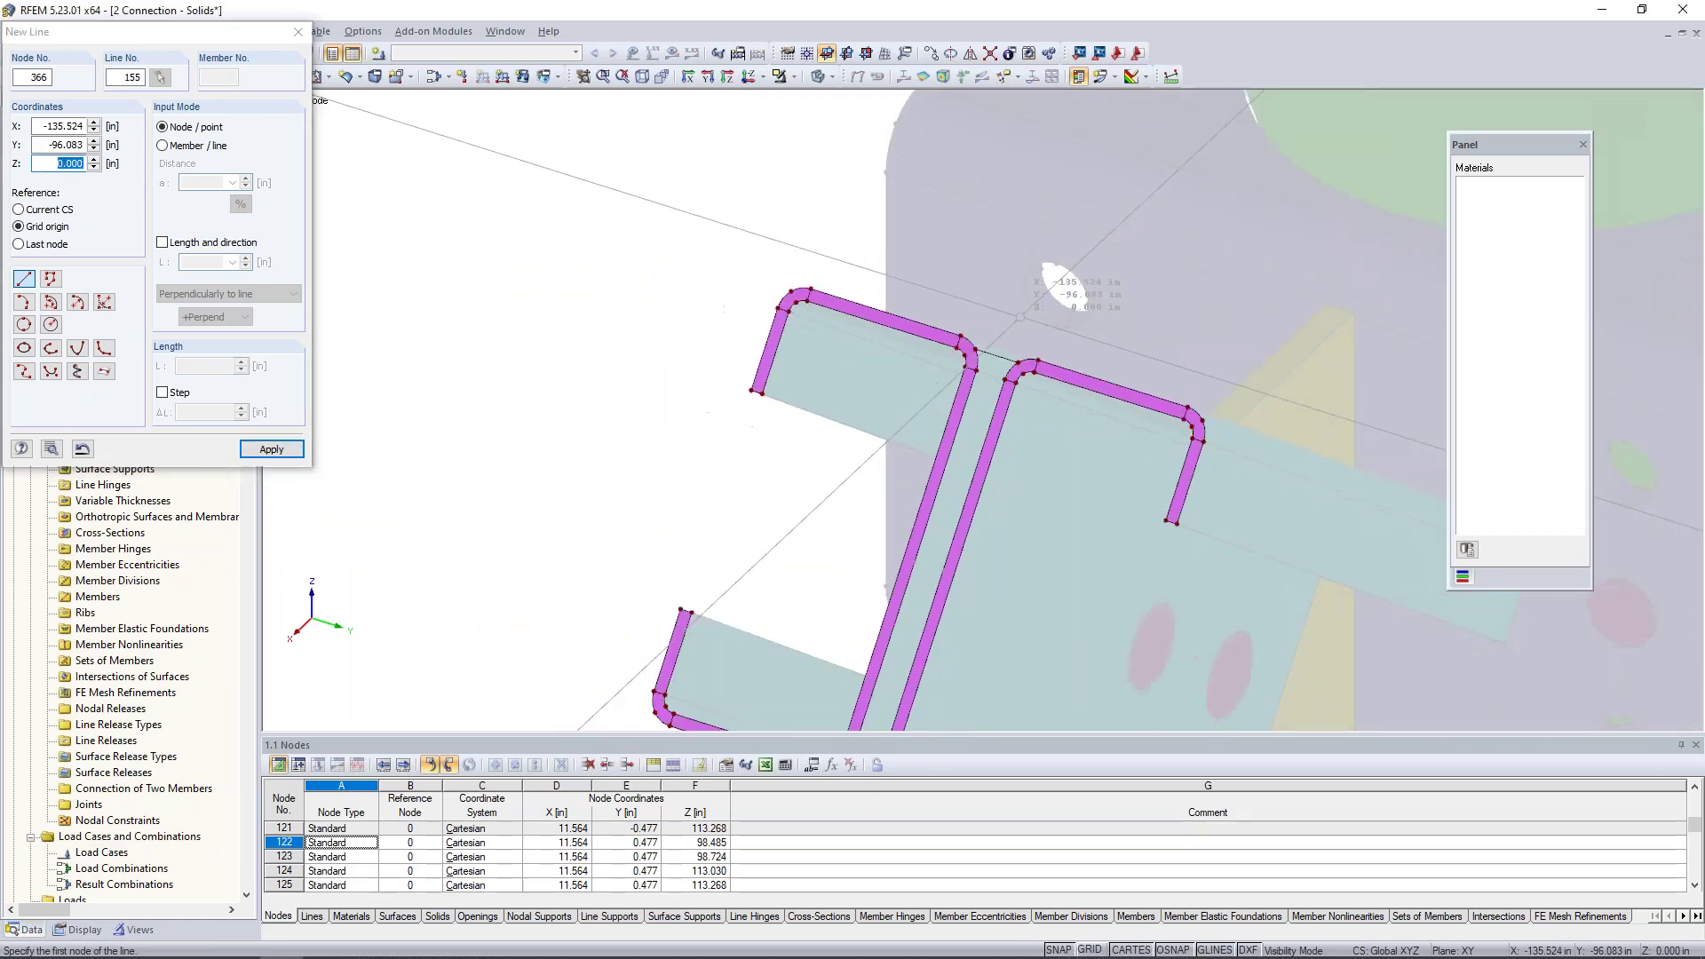
pyautogui.press('Escape')
pyautogui.moveTo(983, 474); pyautogui.dragTo(868, 314, button='middle')
pyautogui.scroll(-1, 863, 295)
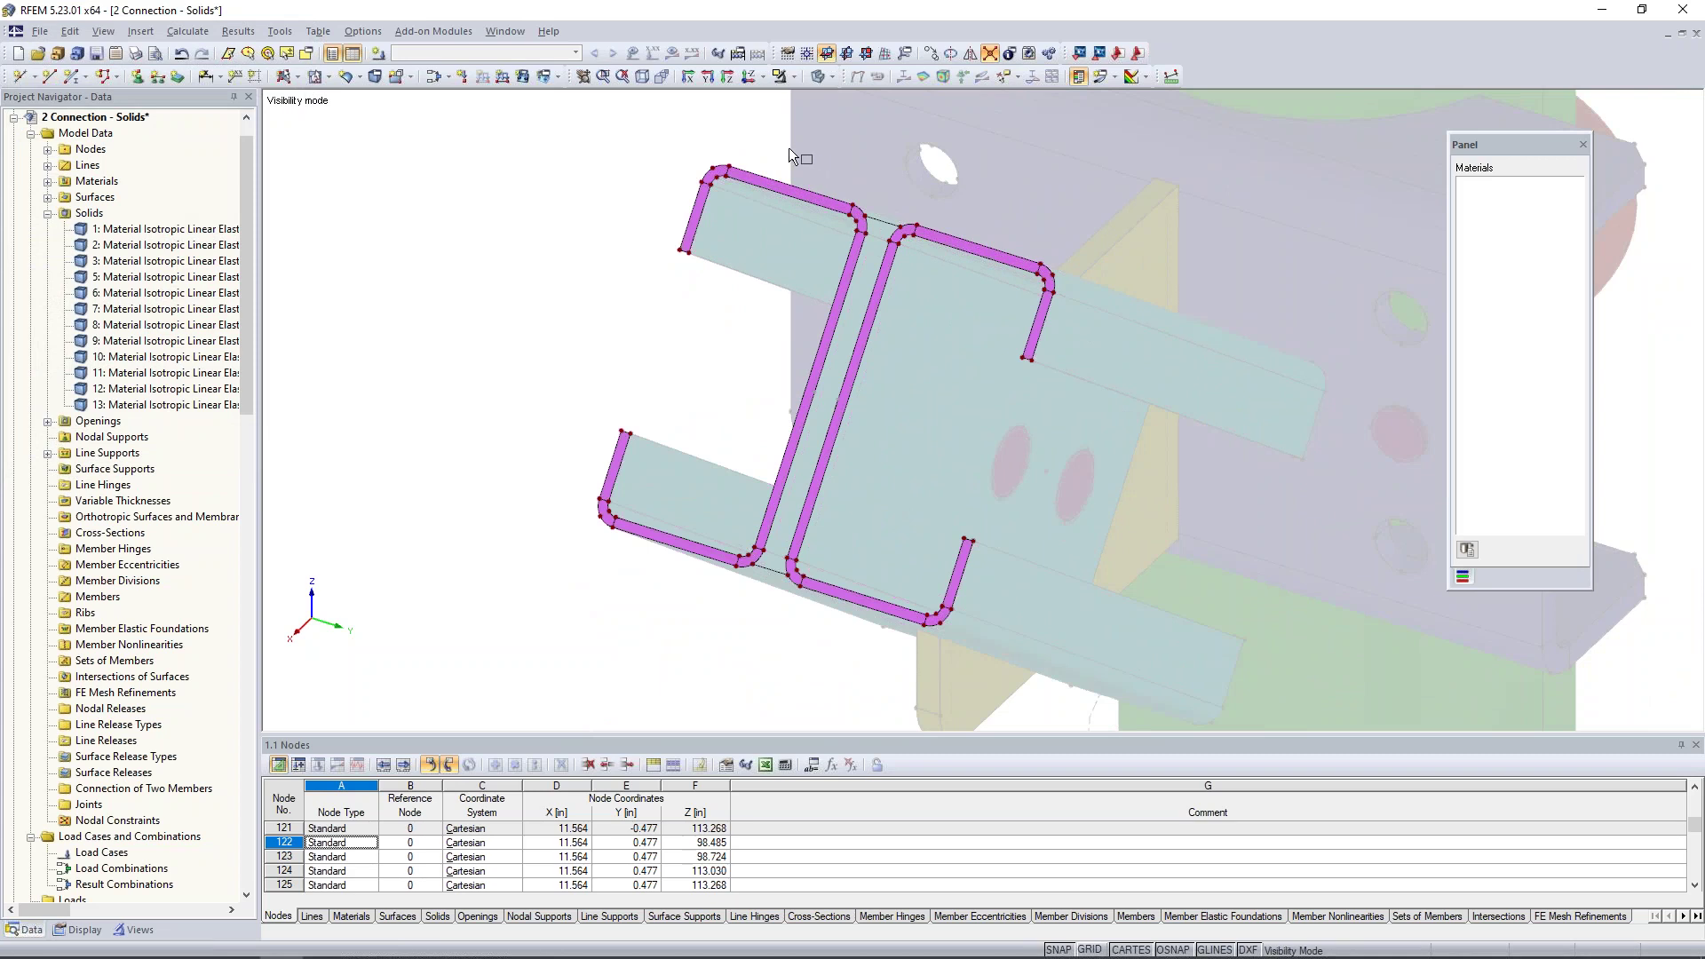
# Connect the lines of both channel end sections and create a Rigid plane surface from the boundary lines enclosing the gap between them
pyautogui.moveTo(630, 133); pyautogui.dragTo(1081, 650)
pyautogui.click(299, 83)
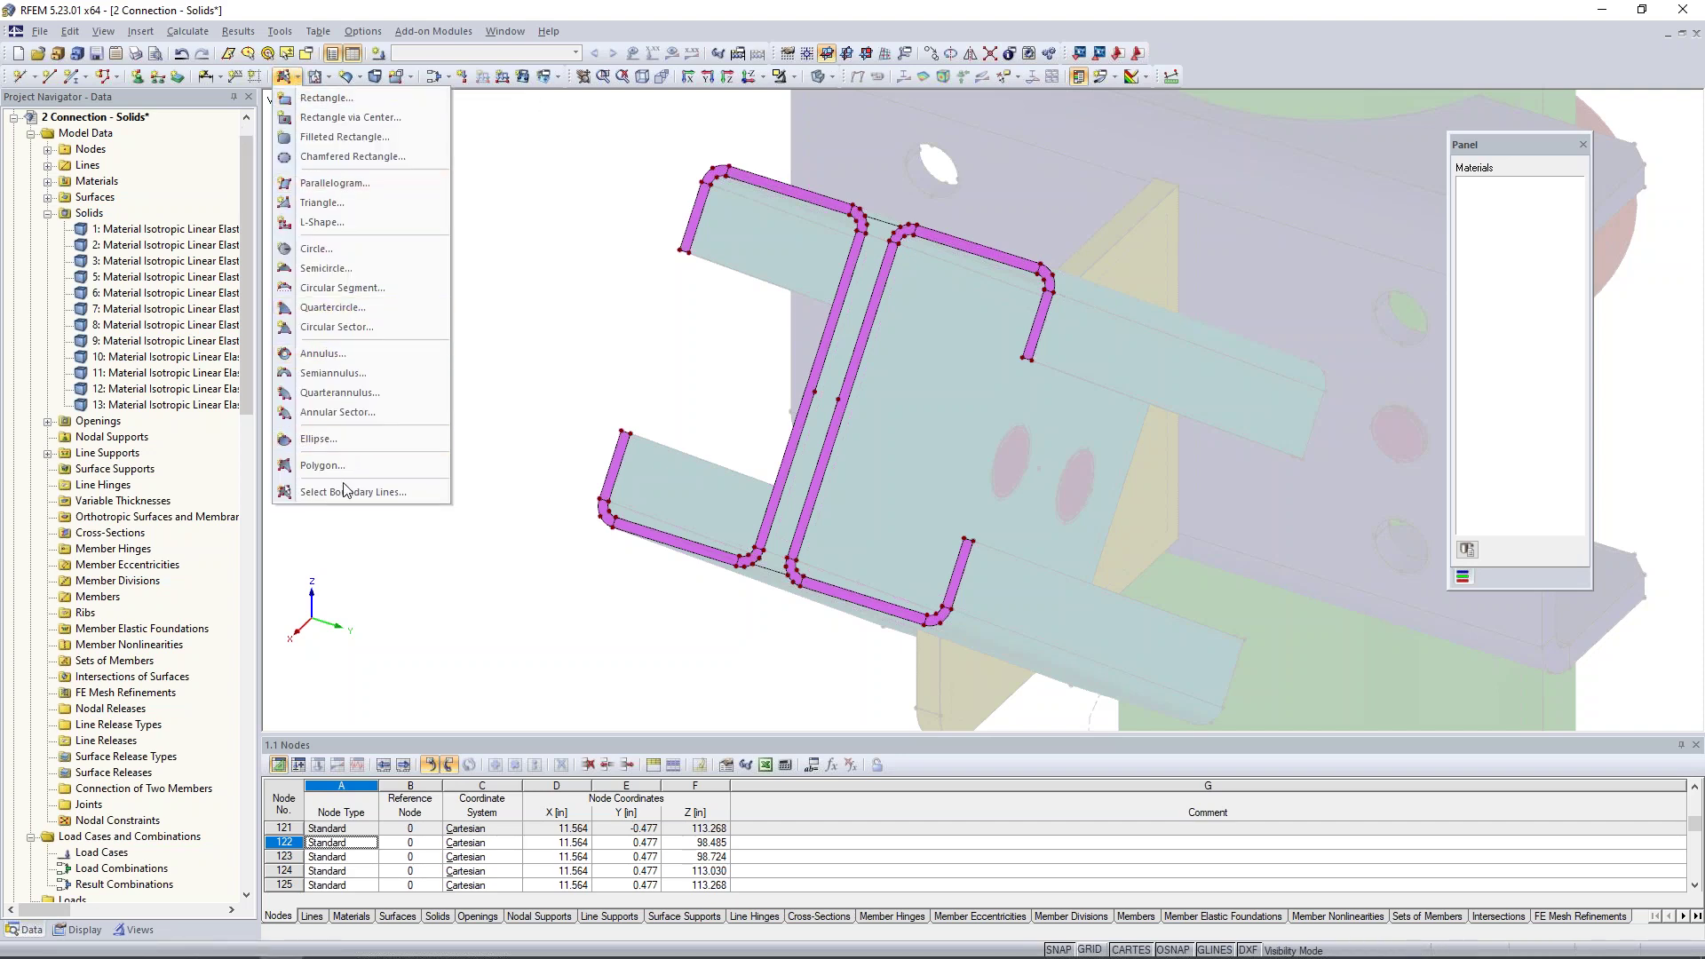
pyautogui.click(391, 493)
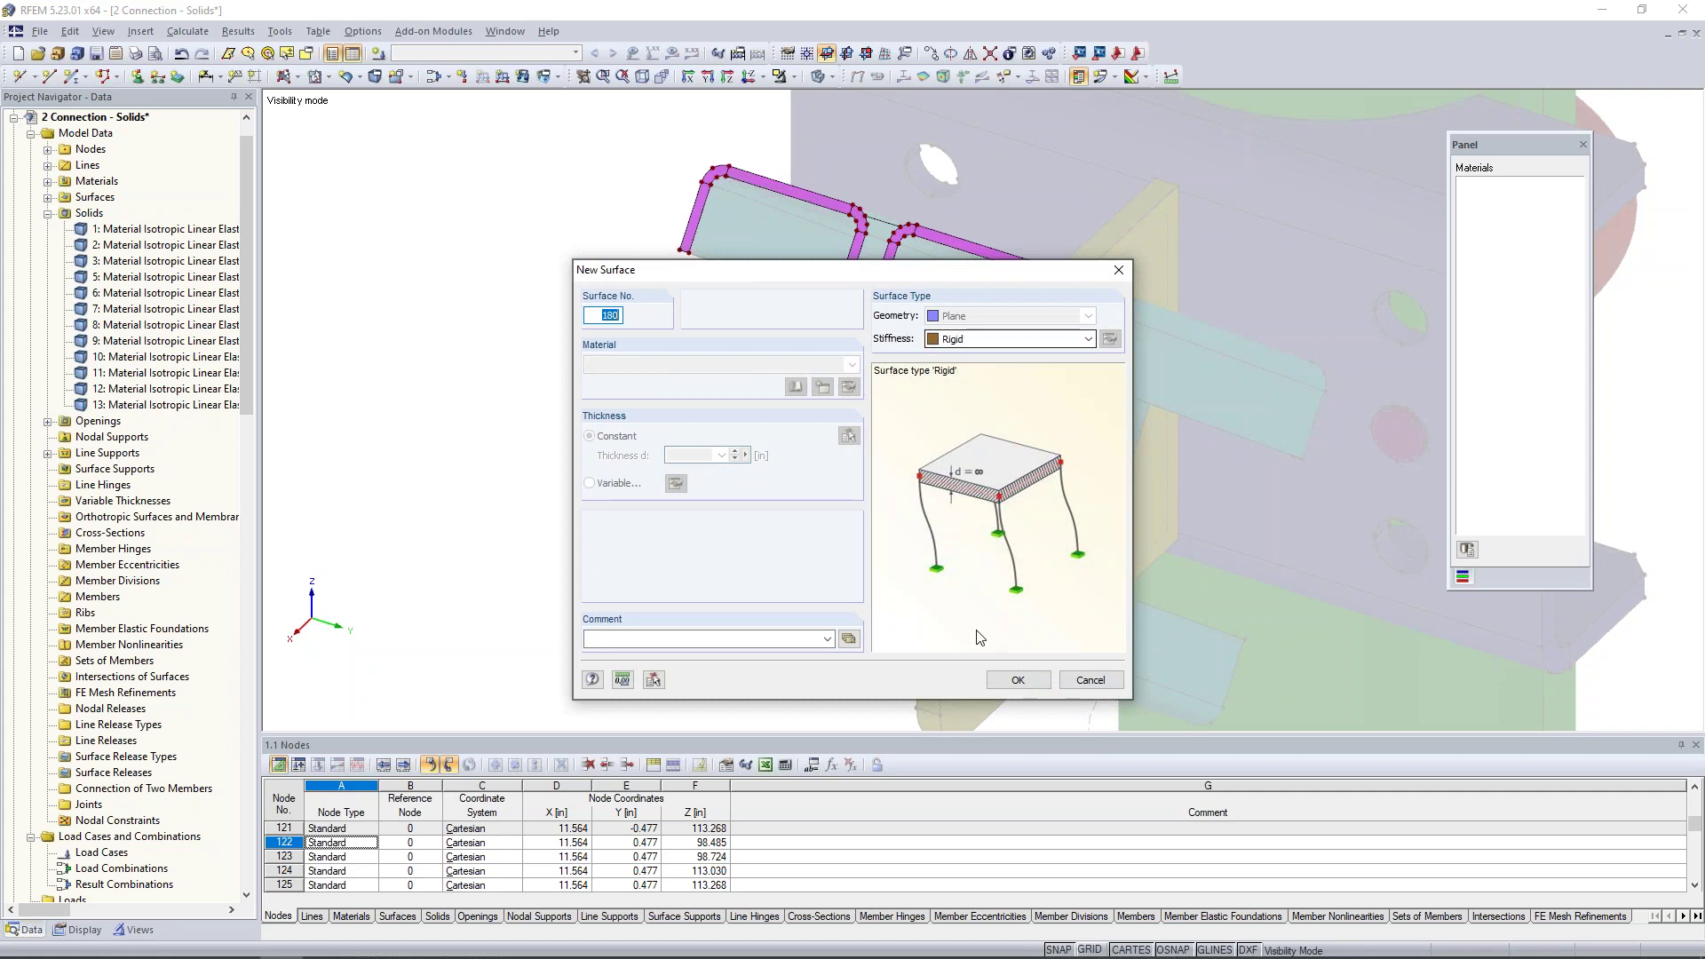
pyautogui.click(1018, 679)
pyautogui.click(886, 224)
pyautogui.scroll(4, 886, 225)
pyautogui.click(866, 228)
pyautogui.click(910, 238)
pyautogui.click(894, 277)
pyautogui.click(846, 286)
pyautogui.moveTo(789, 673); pyautogui.dragTo(840, 370, button='middle')
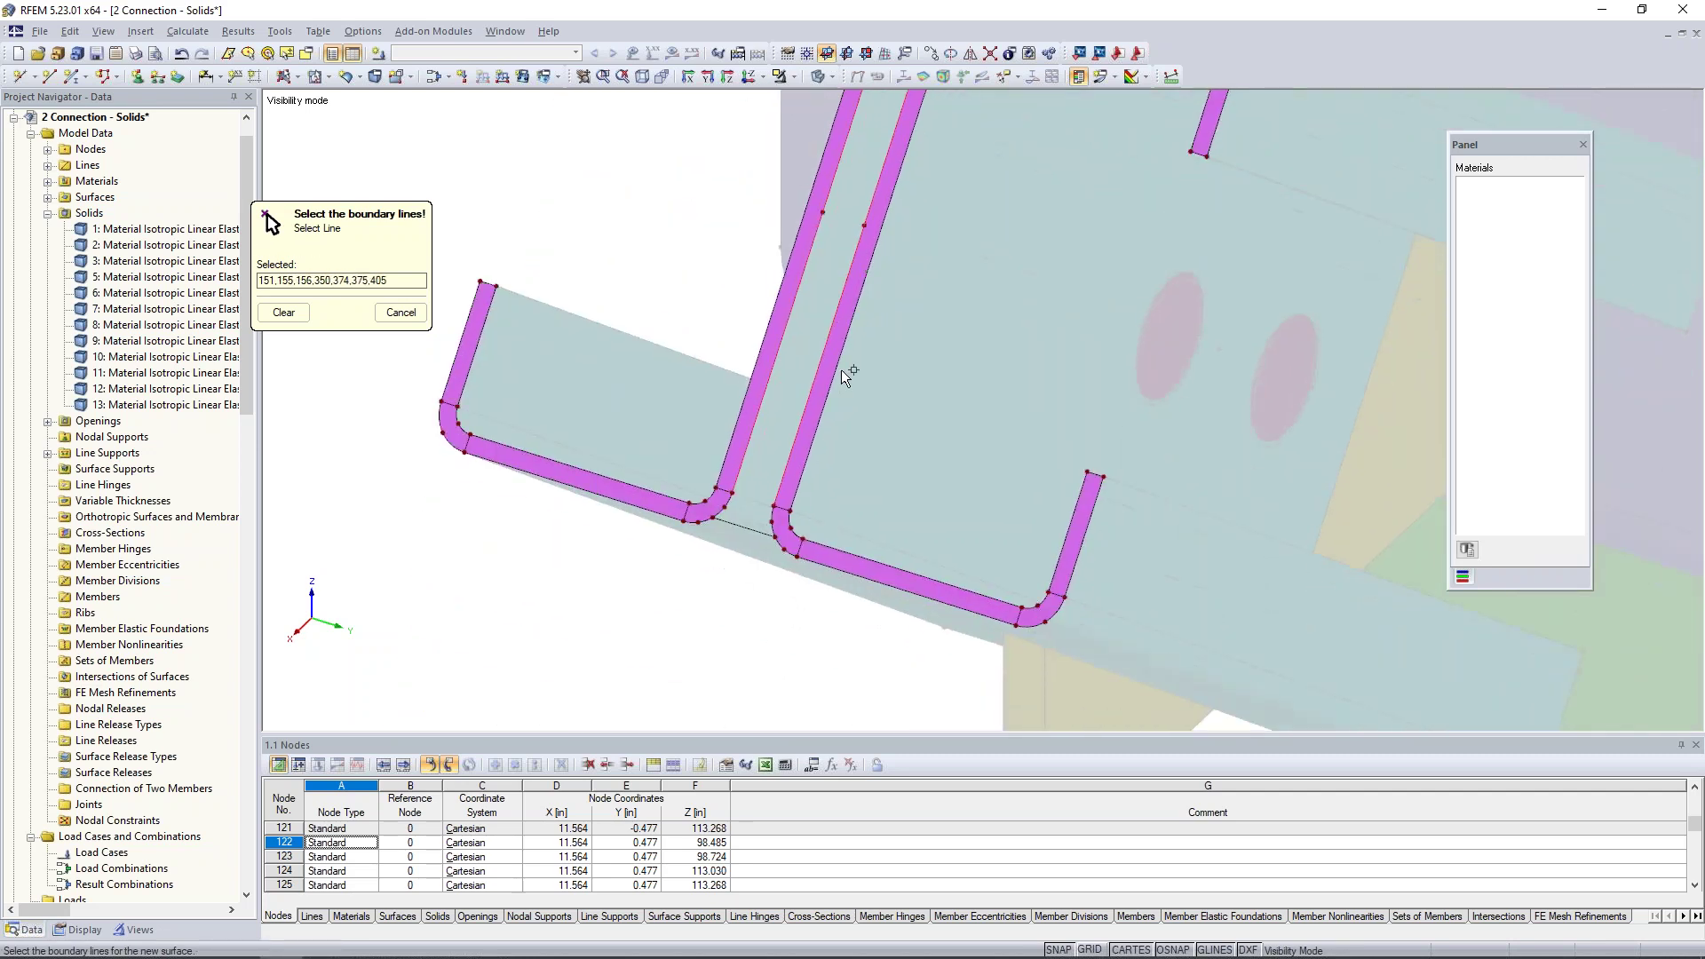
pyautogui.click(725, 507)
pyautogui.click(746, 527)
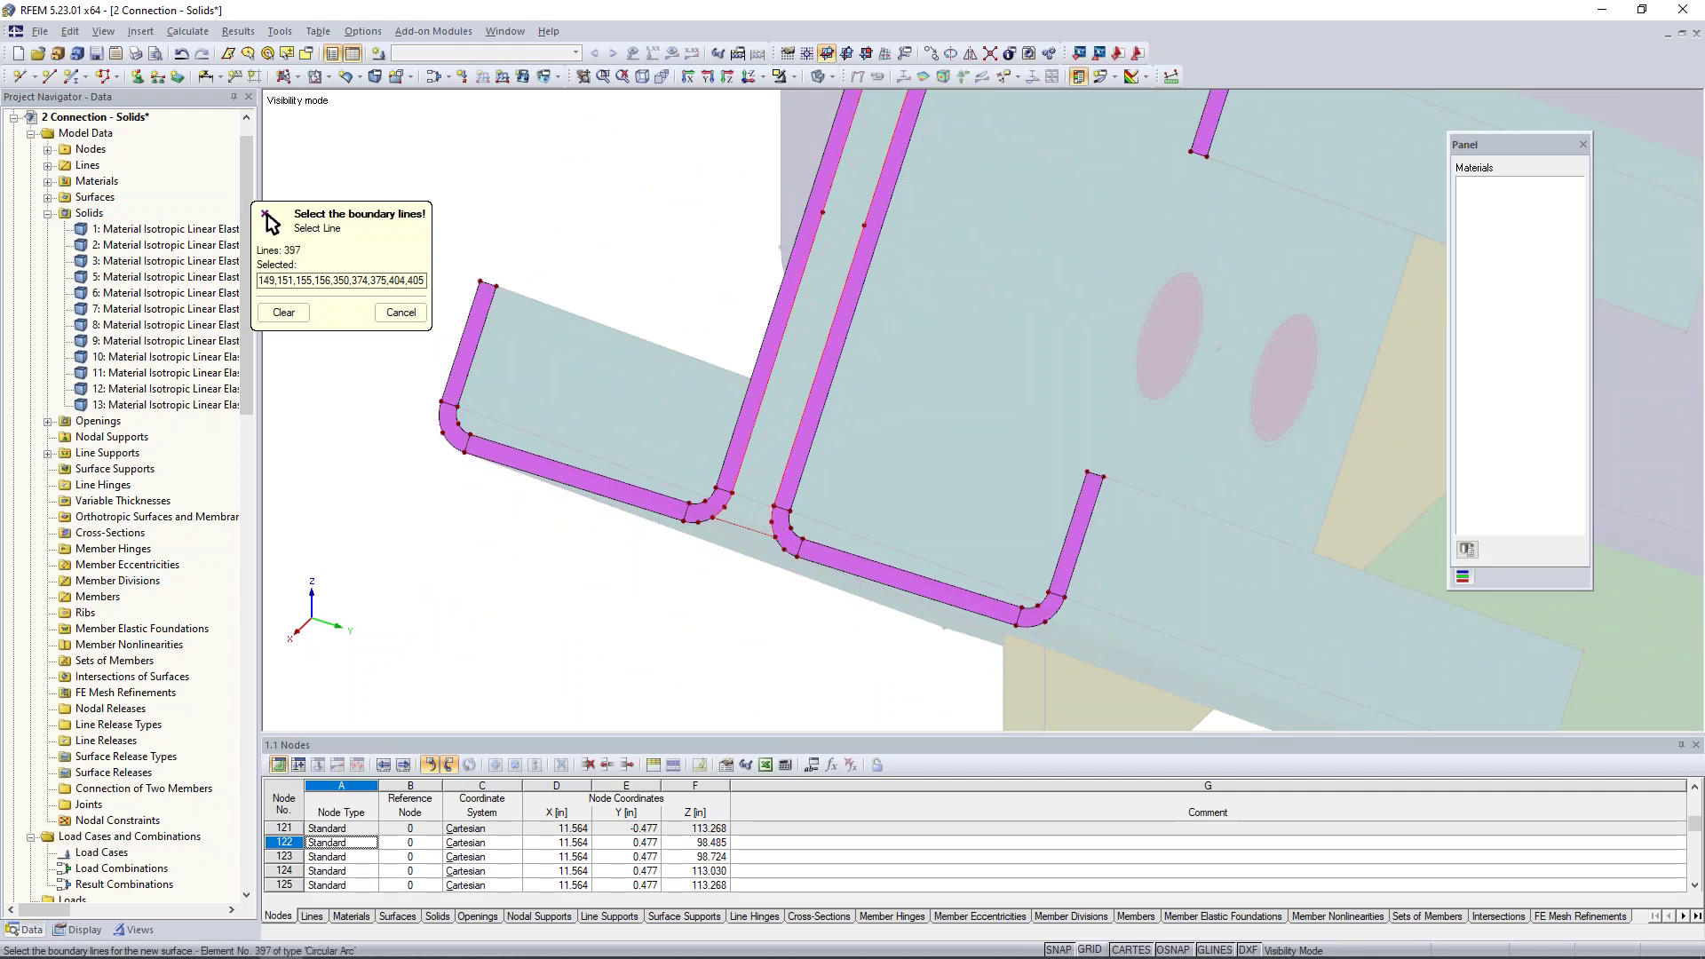
pyautogui.click(772, 522)
pyautogui.scroll(-4, 931, 433)
pyautogui.moveTo(936, 412); pyautogui.dragTo(906, 483, button='middle')
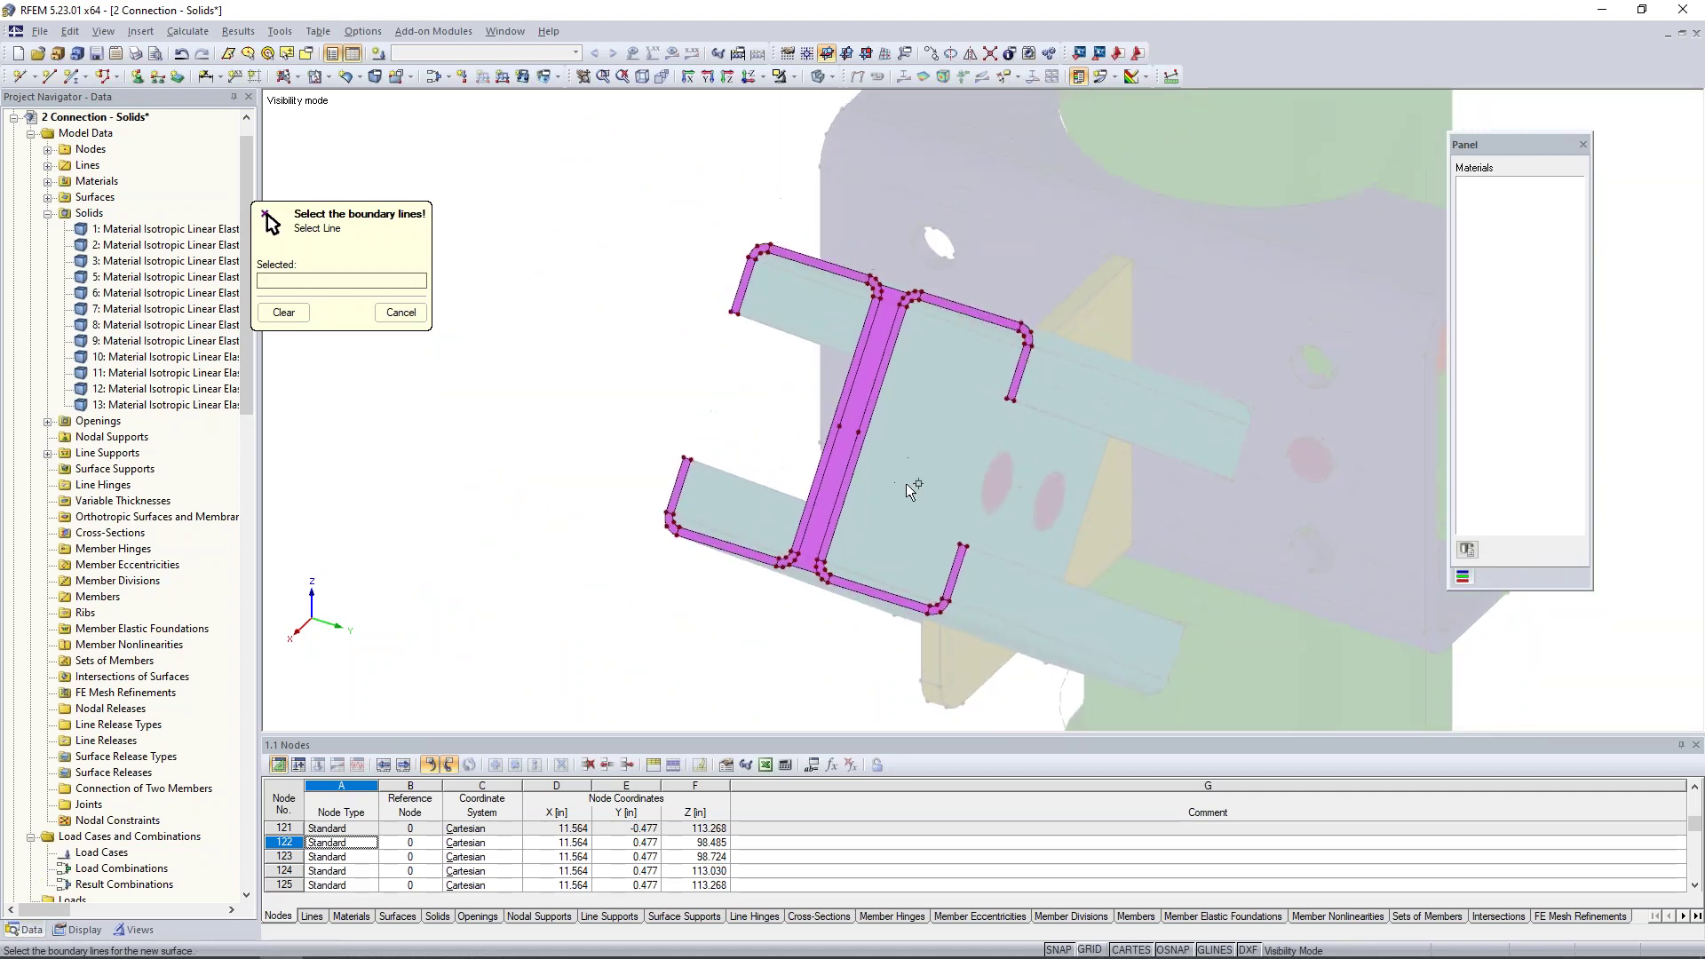
pyautogui.press('Escape')
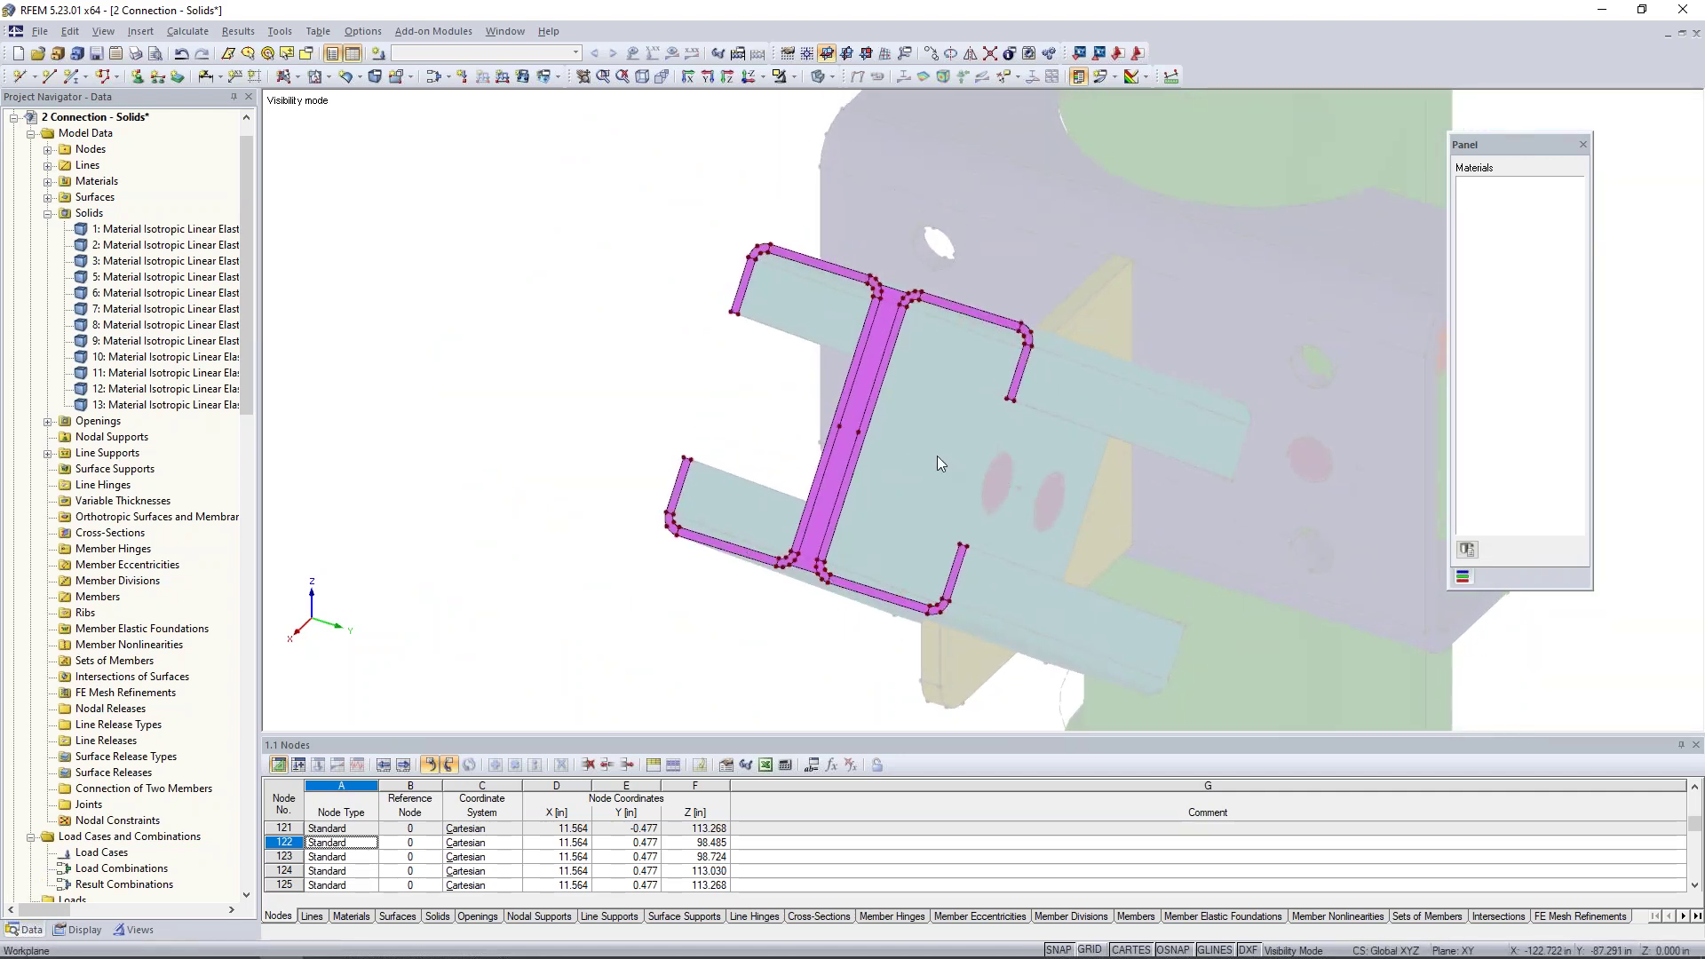
# Insert a node between the two mid-web nodes of the facing channel webs, at 50% of the distance from each point
pyautogui.scroll(2, 882, 467)
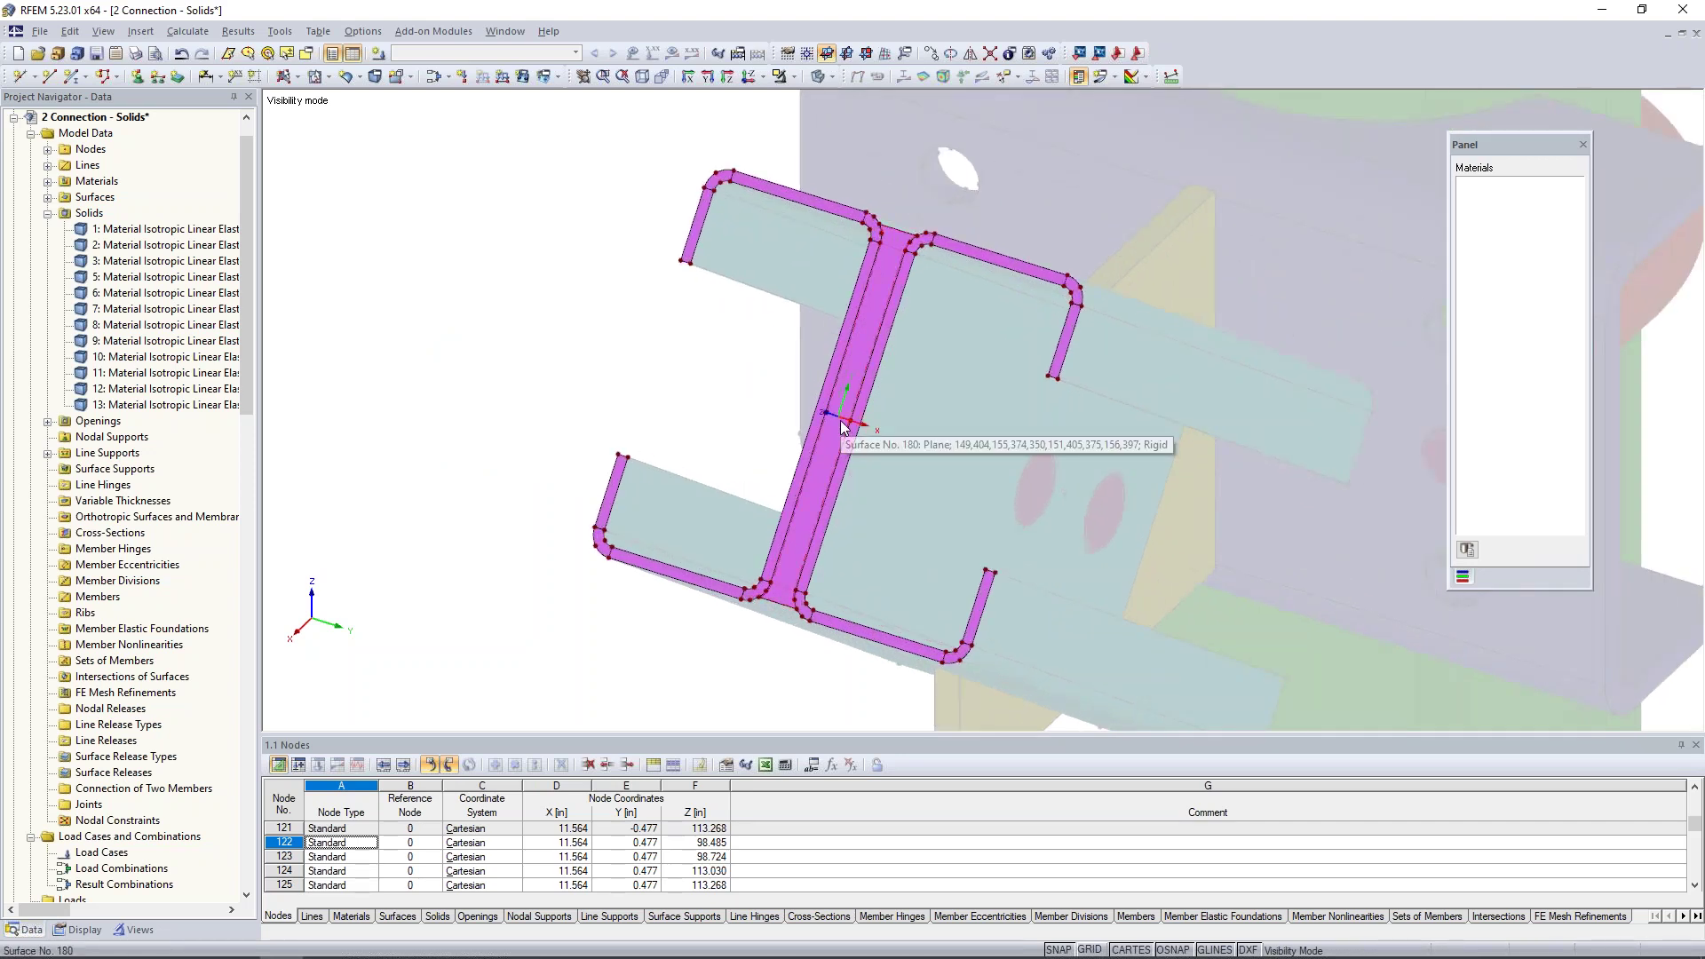
pyautogui.click(36, 80)
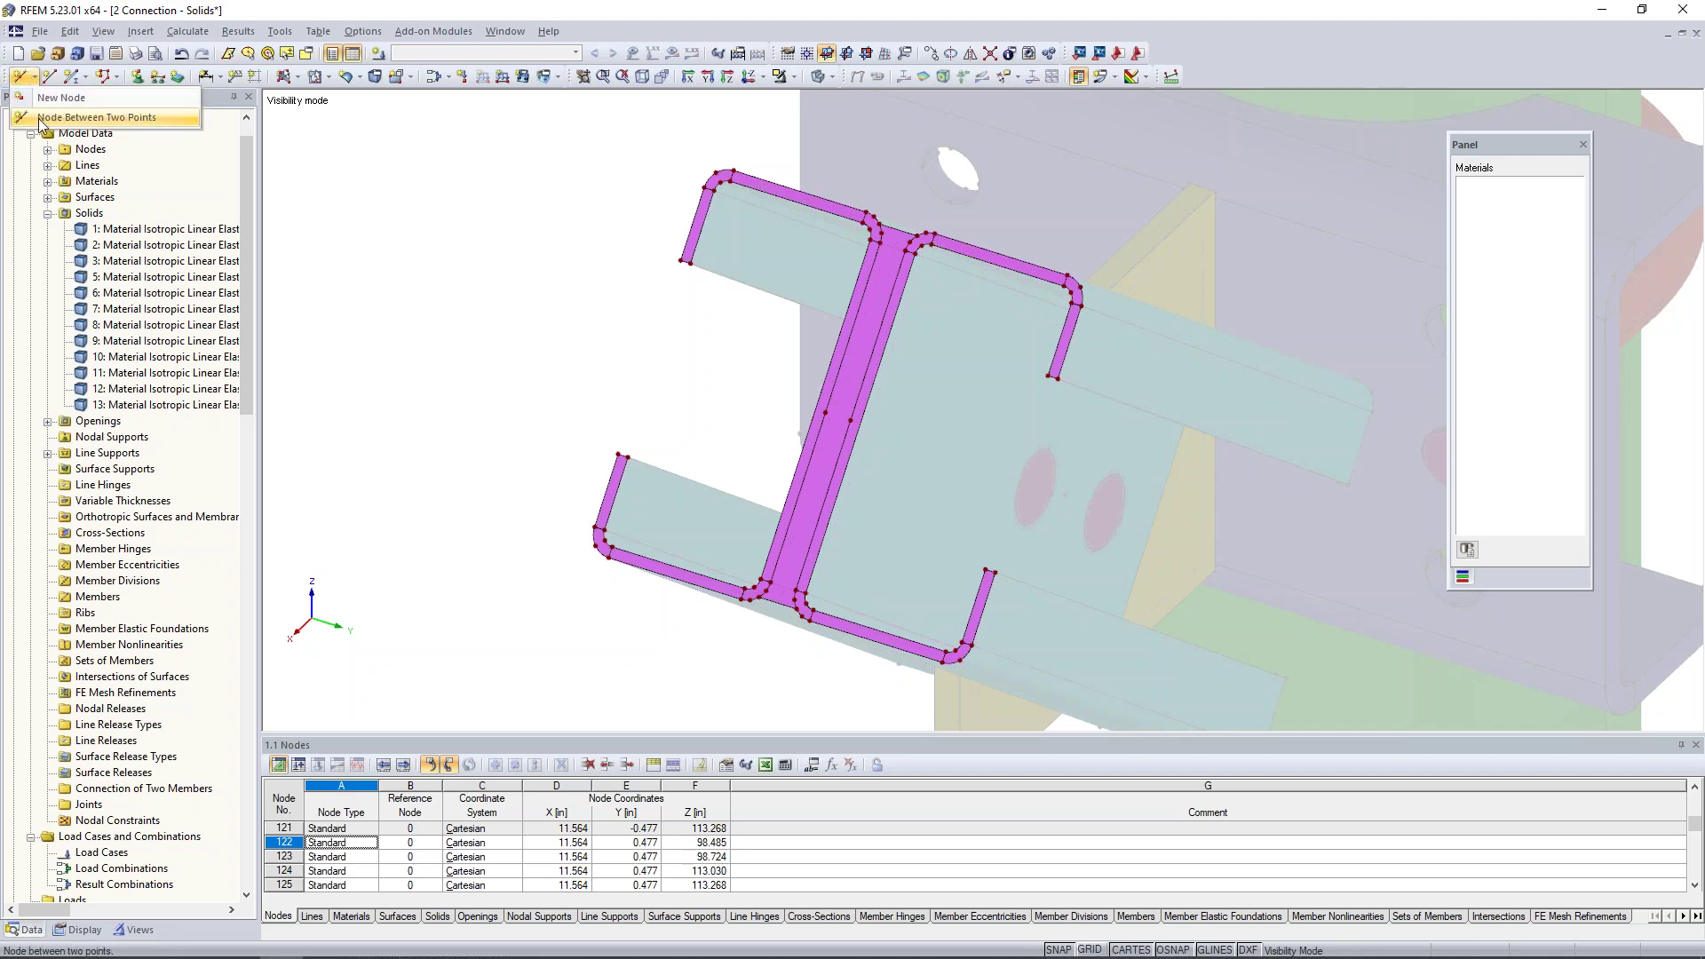
pyautogui.click(40, 119)
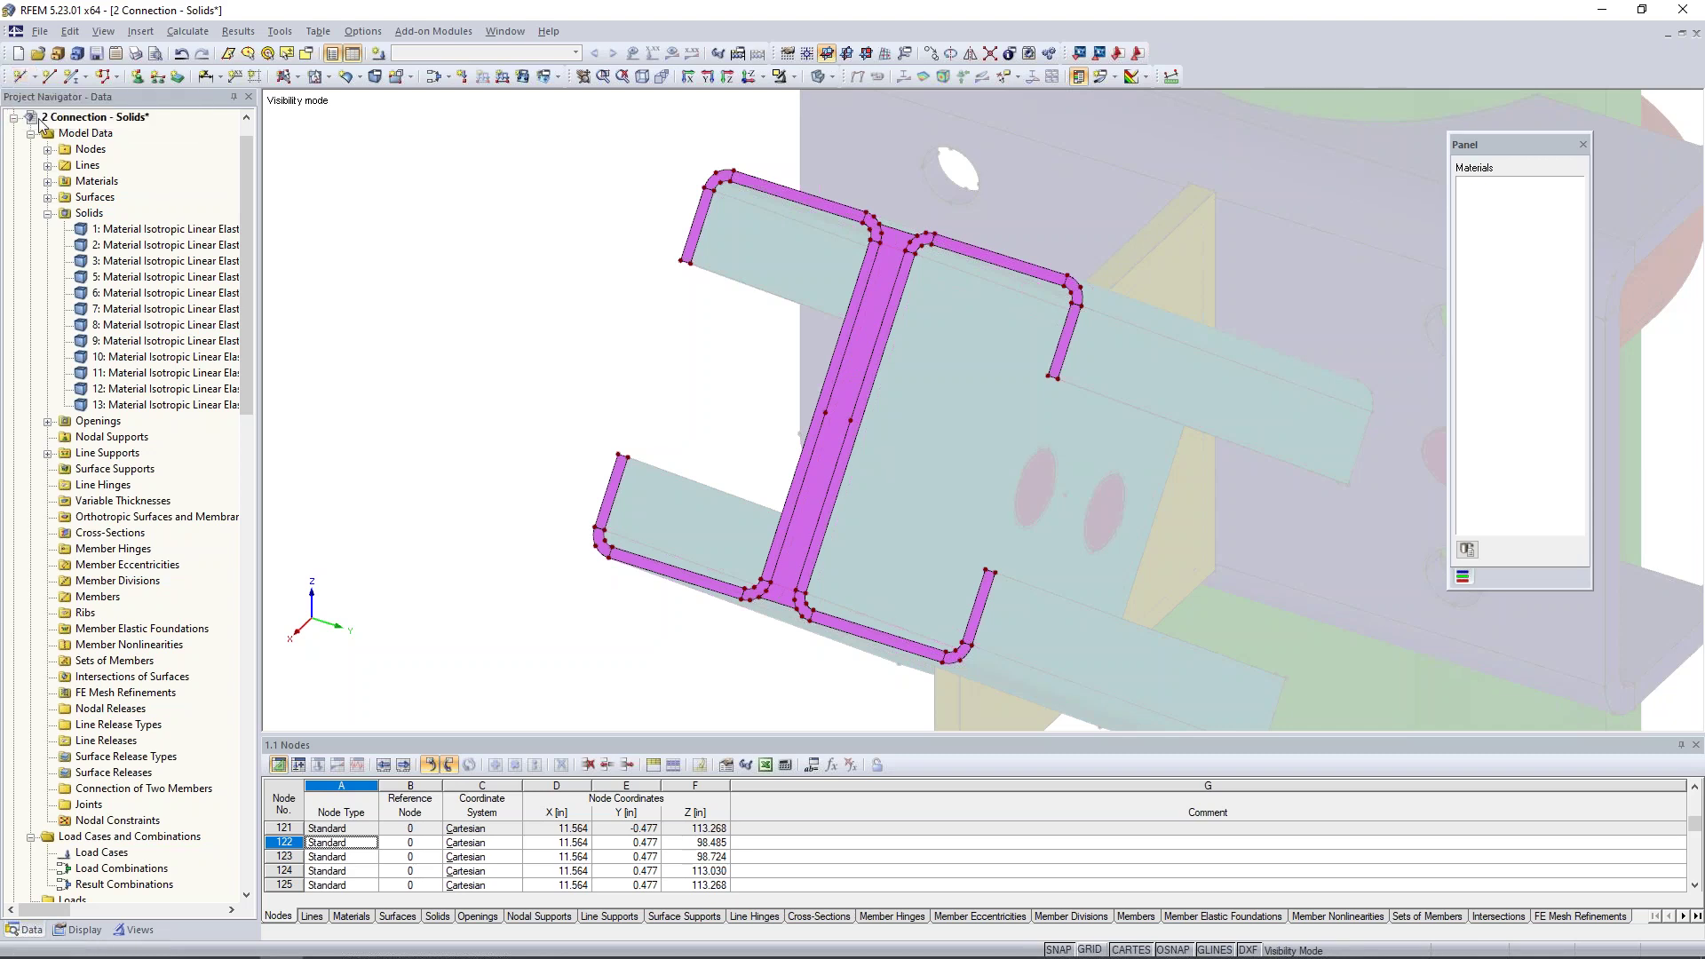
pyautogui.scroll(3, 829, 402)
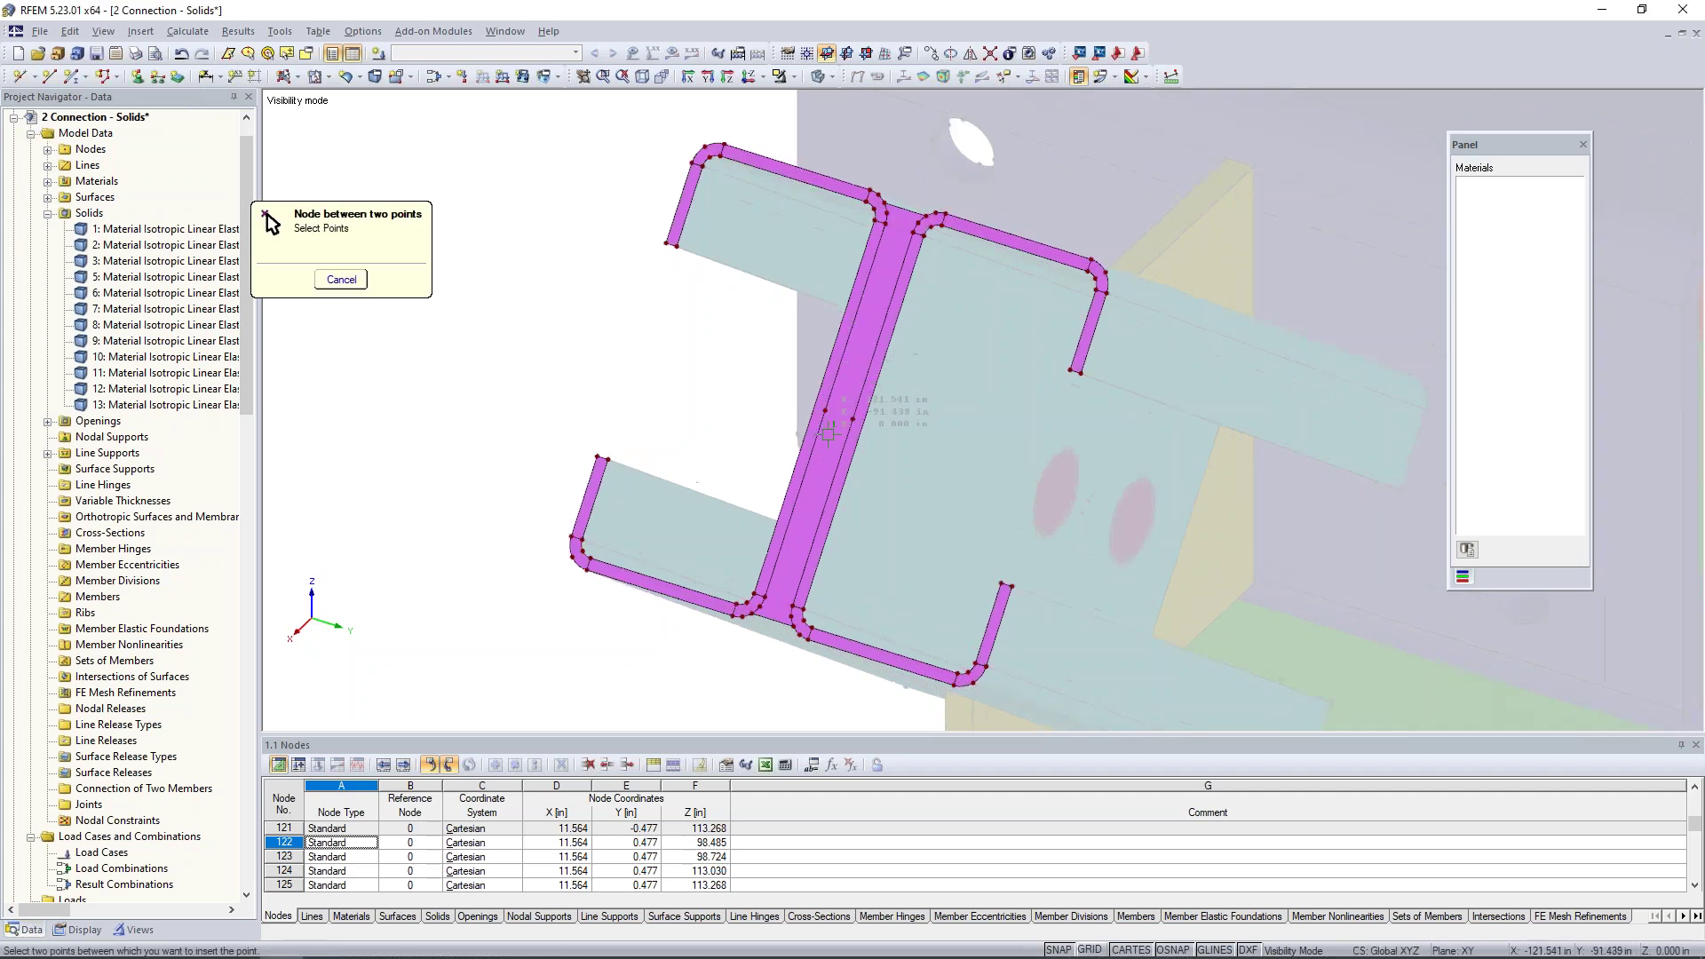
pyautogui.click(826, 401)
pyautogui.click(842, 405)
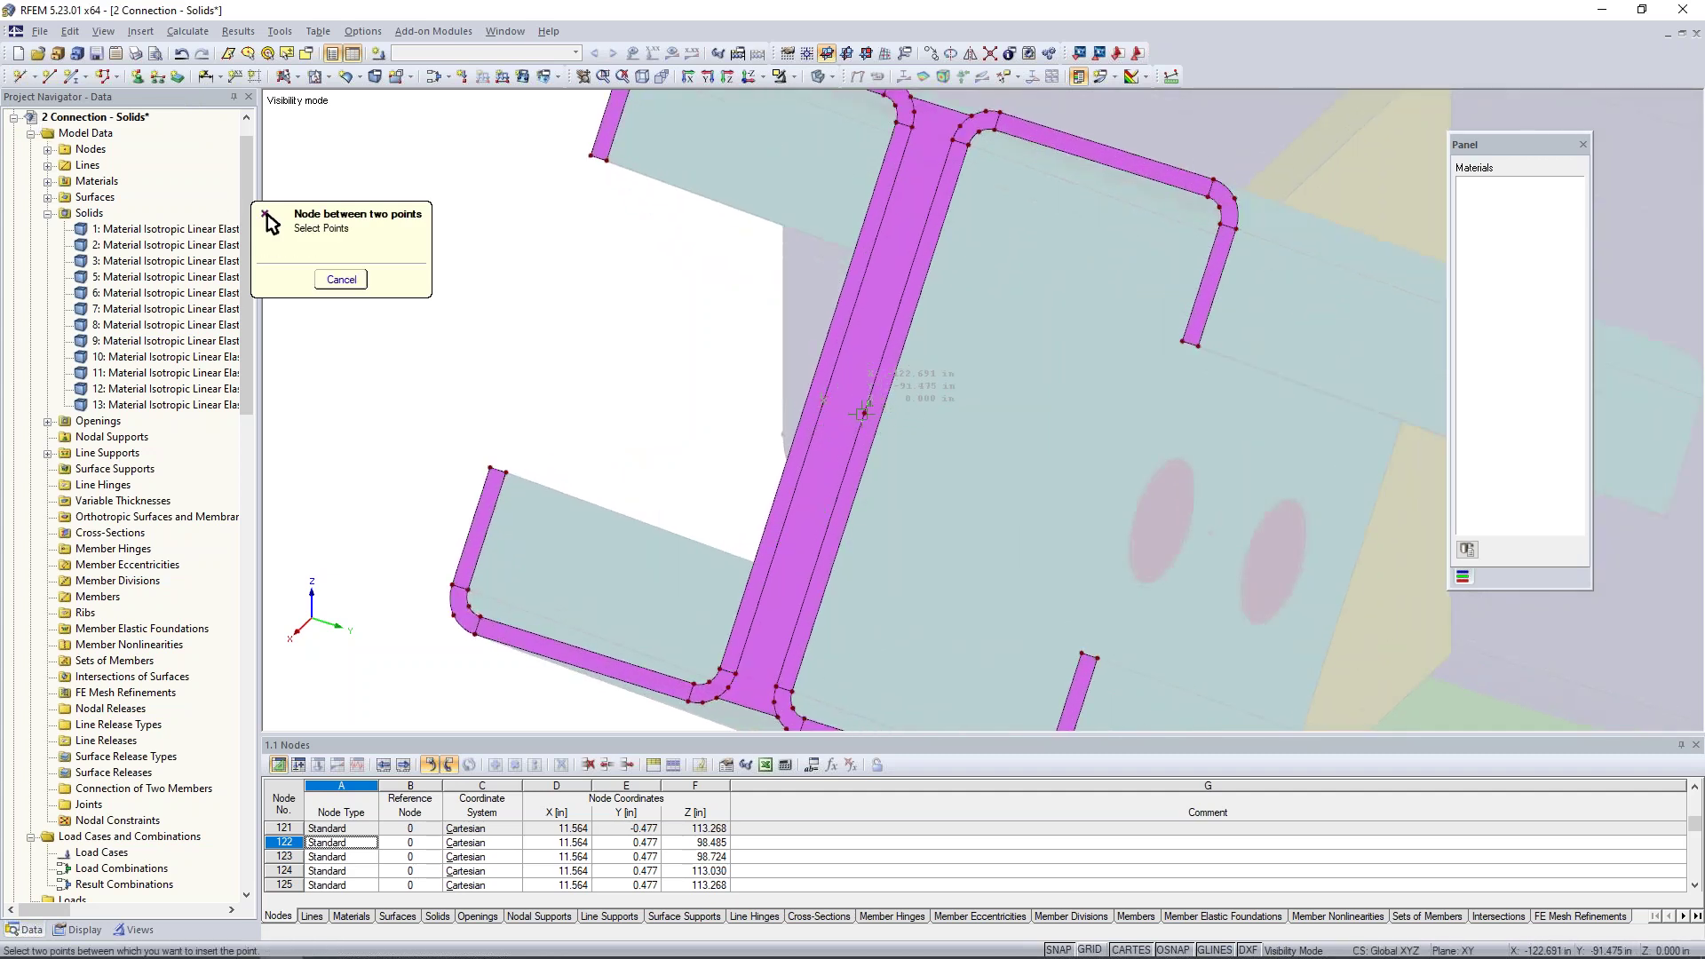
pyautogui.click(866, 412)
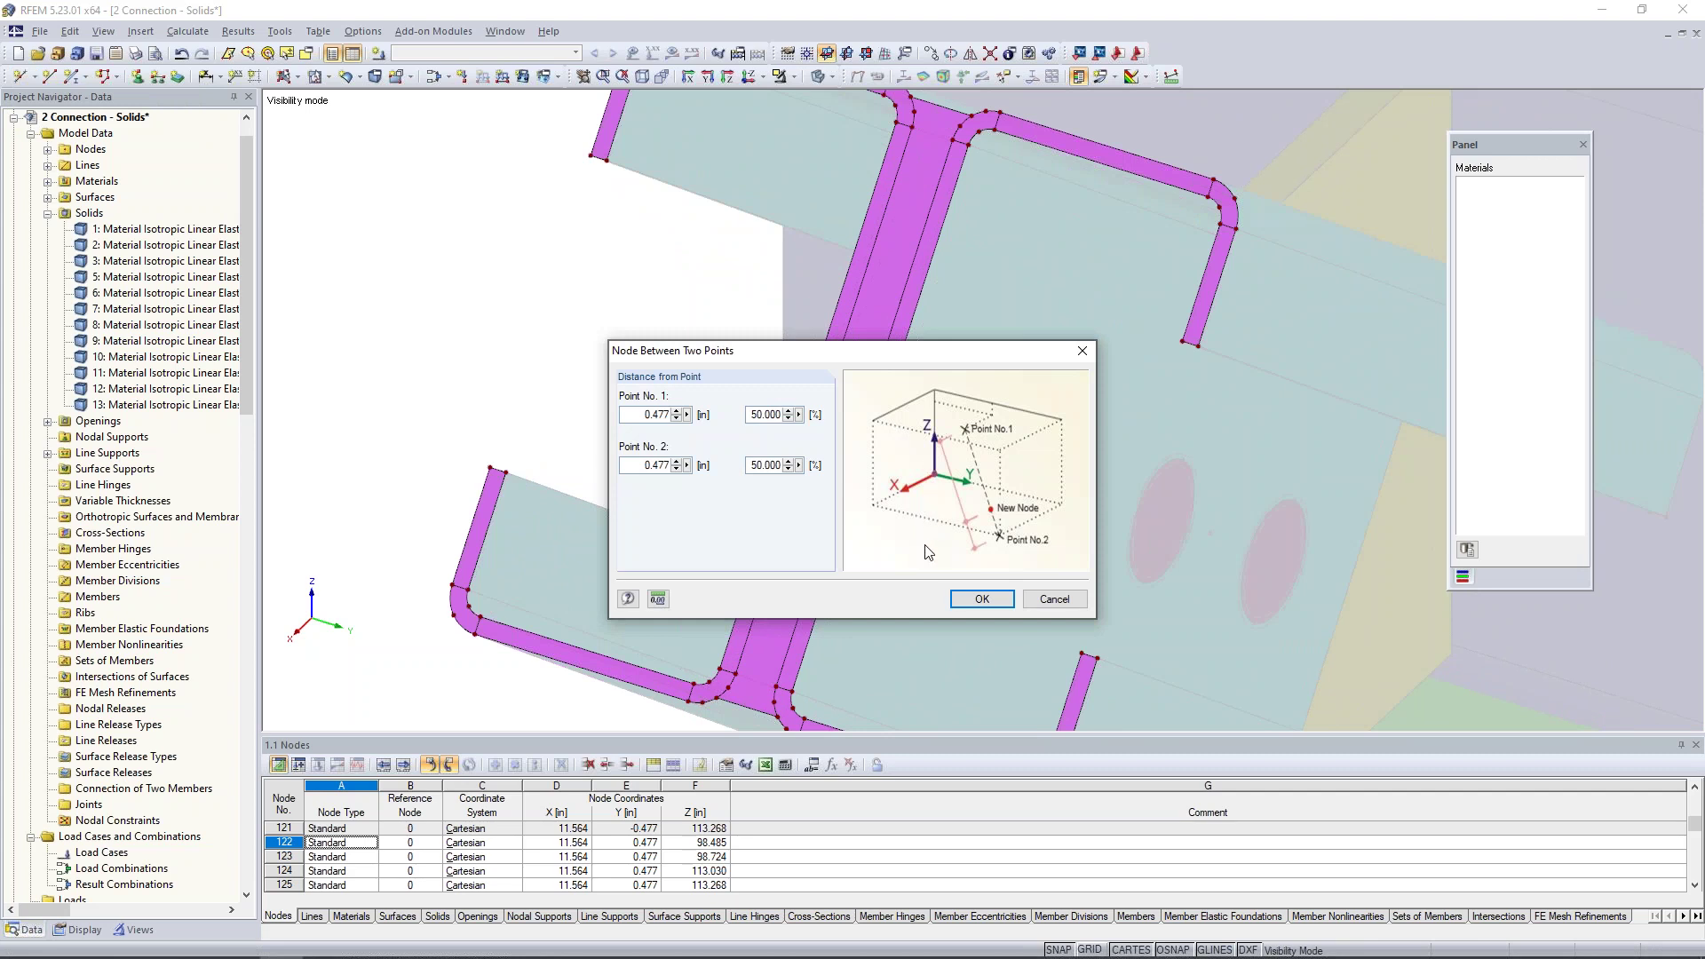
pyautogui.click(979, 598)
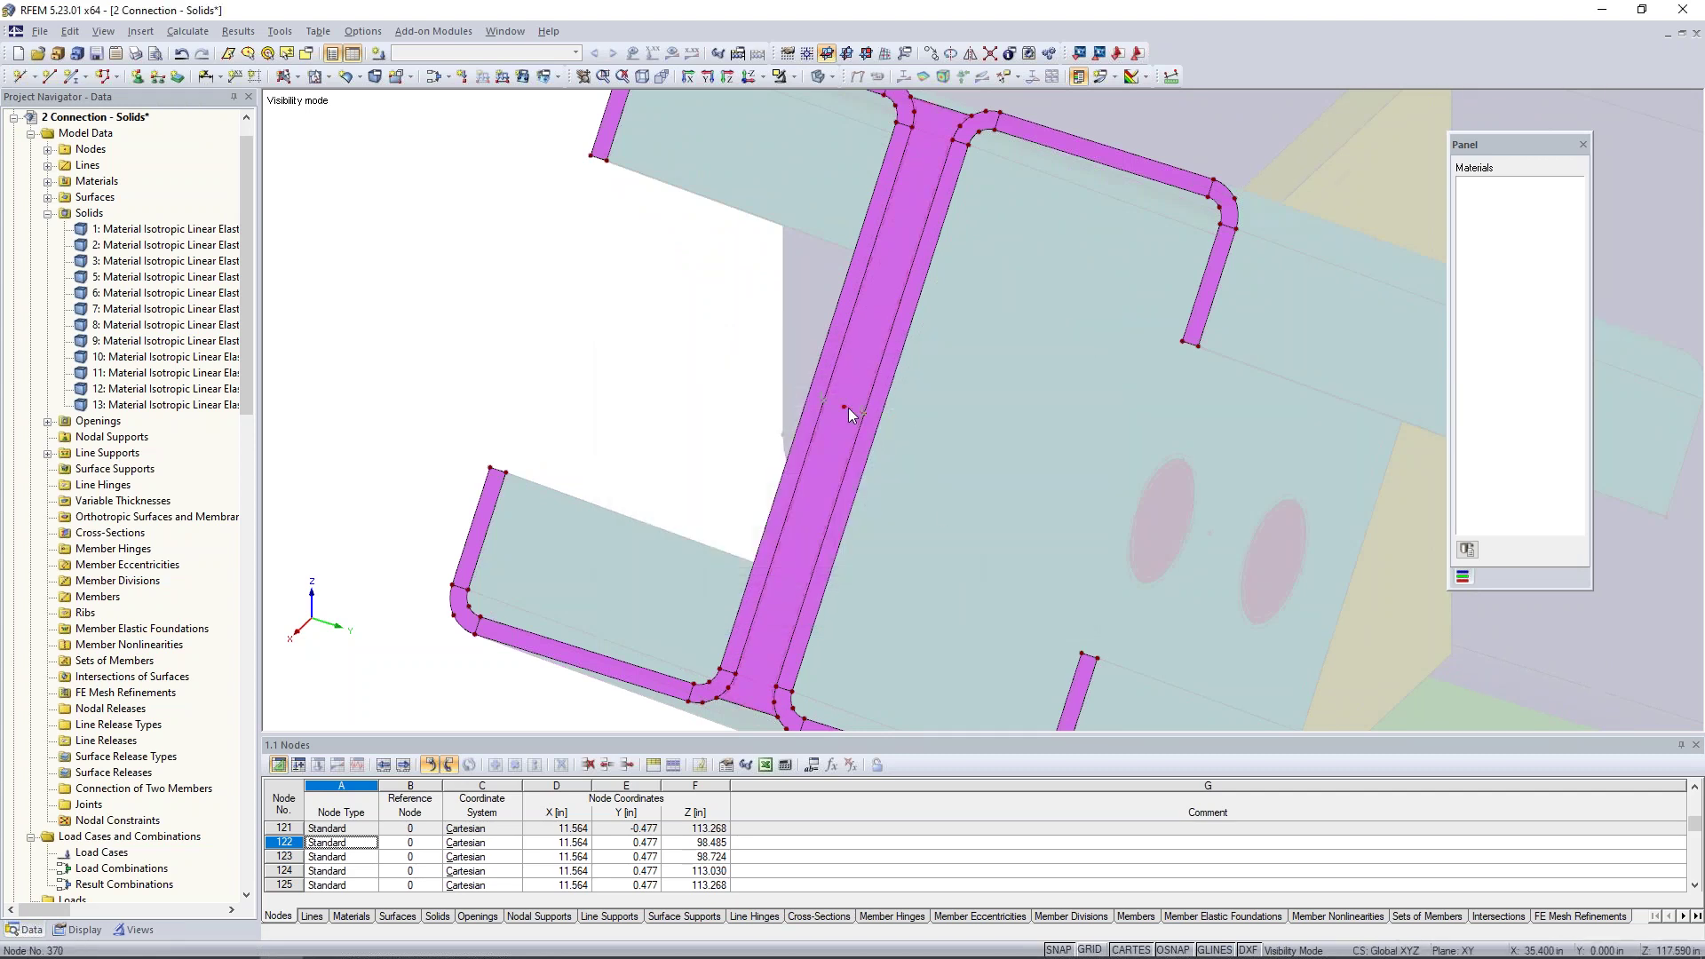
# Create three Dead load cases with active self-weight, LC1 Up, LC2 Down and LC3 Tension
pyautogui.scroll(-3, 886, 414)
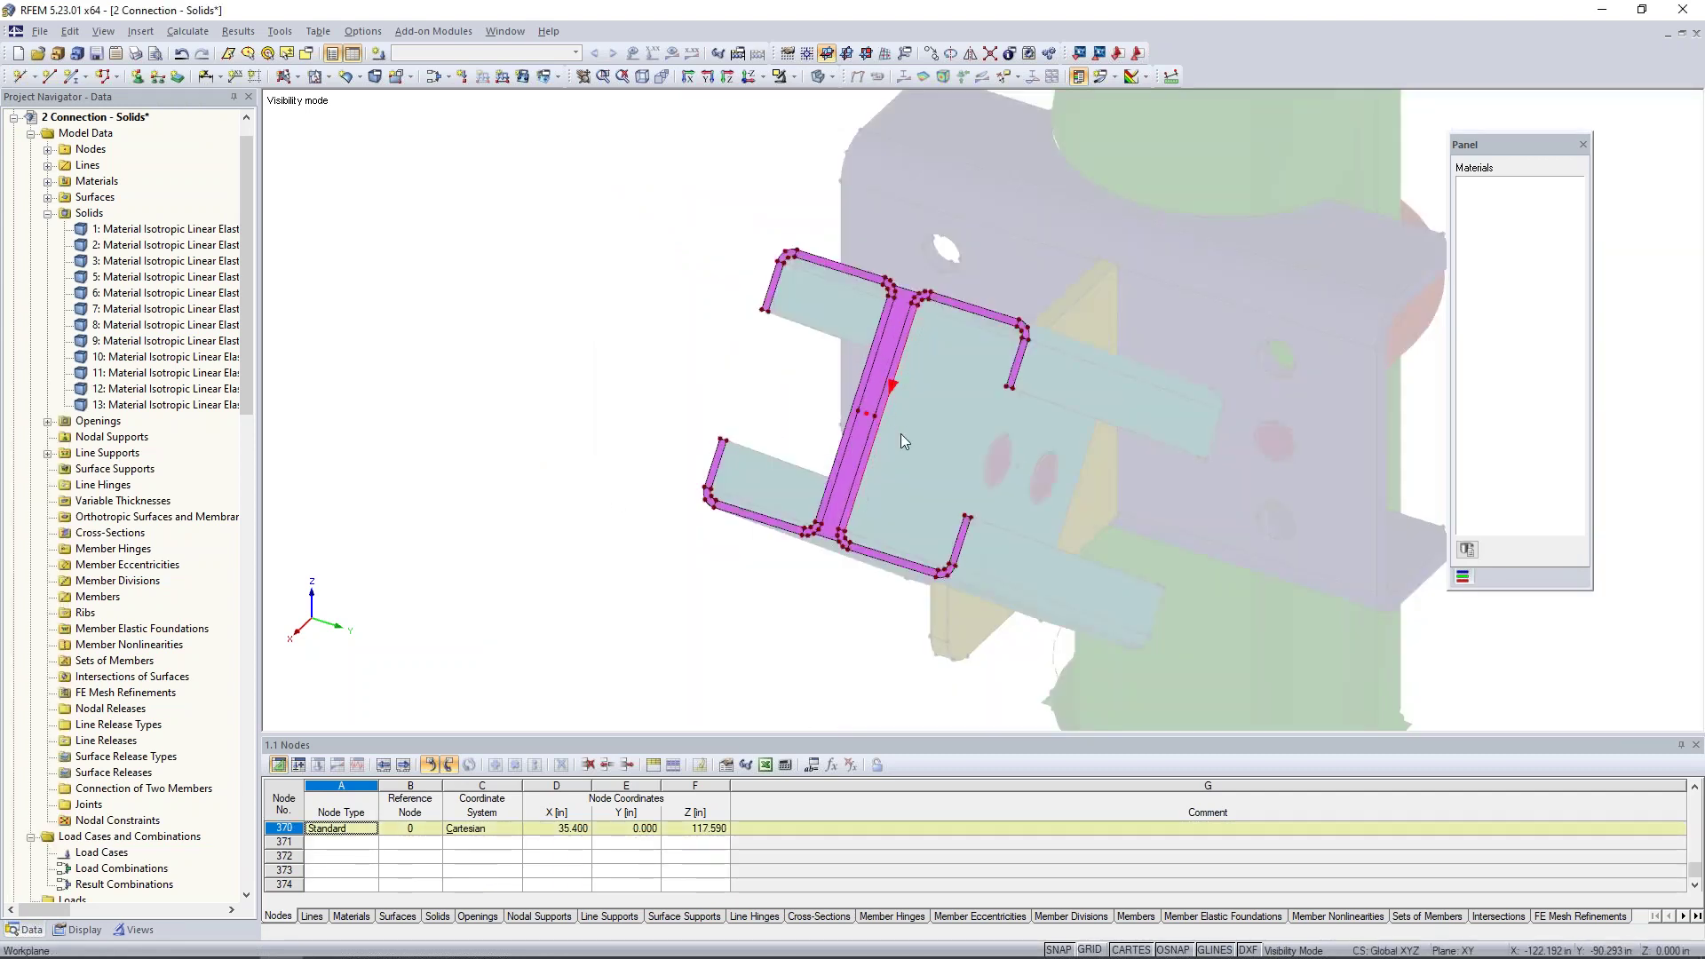
pyautogui.keyDown('ctrl'); pyautogui.moveTo(947, 449); pyautogui.dragTo(1186, 173, button='middle'); pyautogui.keyUp('ctrl')
pyautogui.moveTo(912, 499); pyautogui.dragTo(800, 464, button='middle')
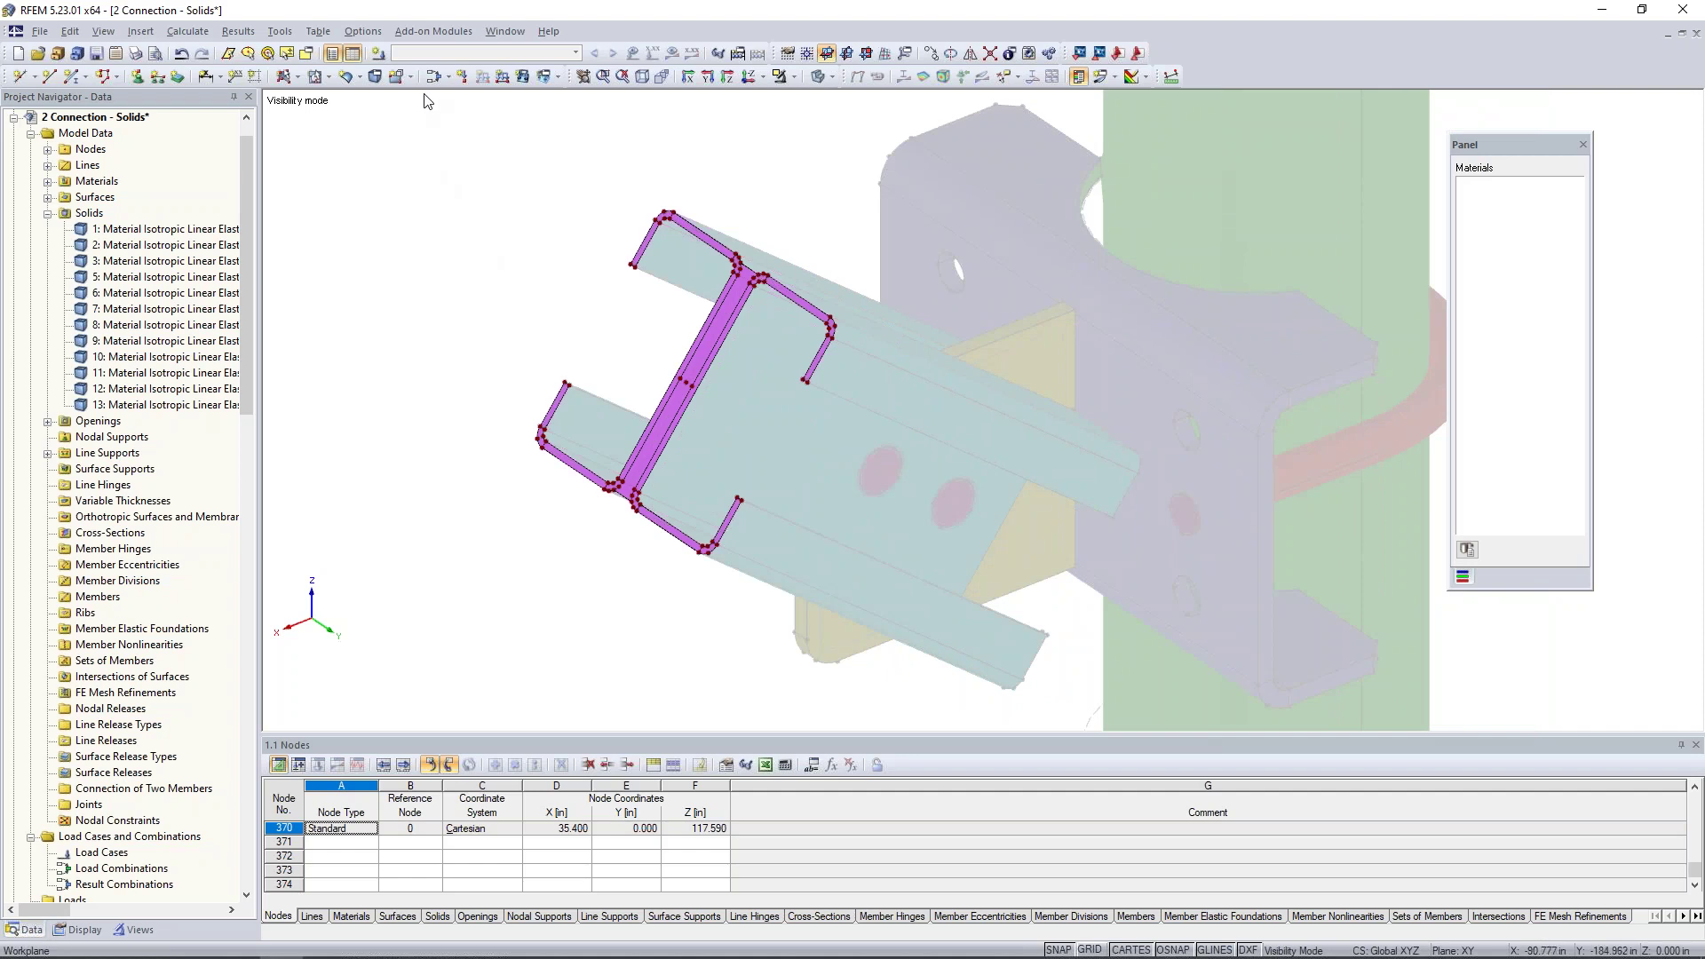
pyautogui.click(378, 55)
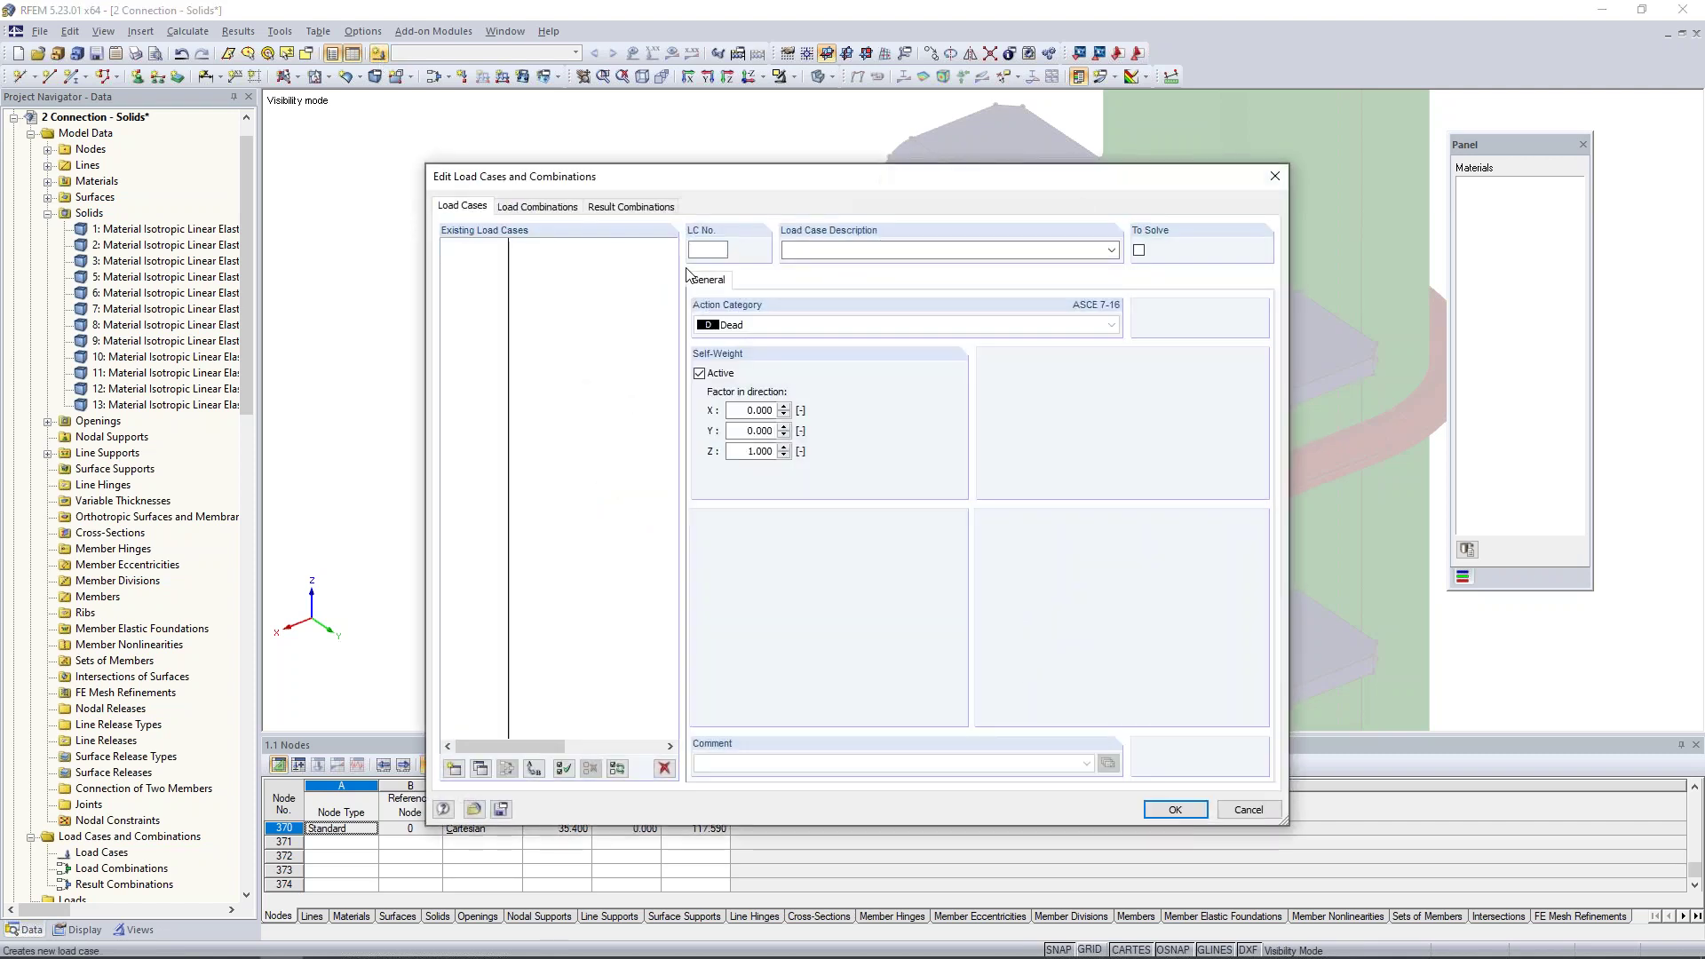
pyautogui.click(819, 249)
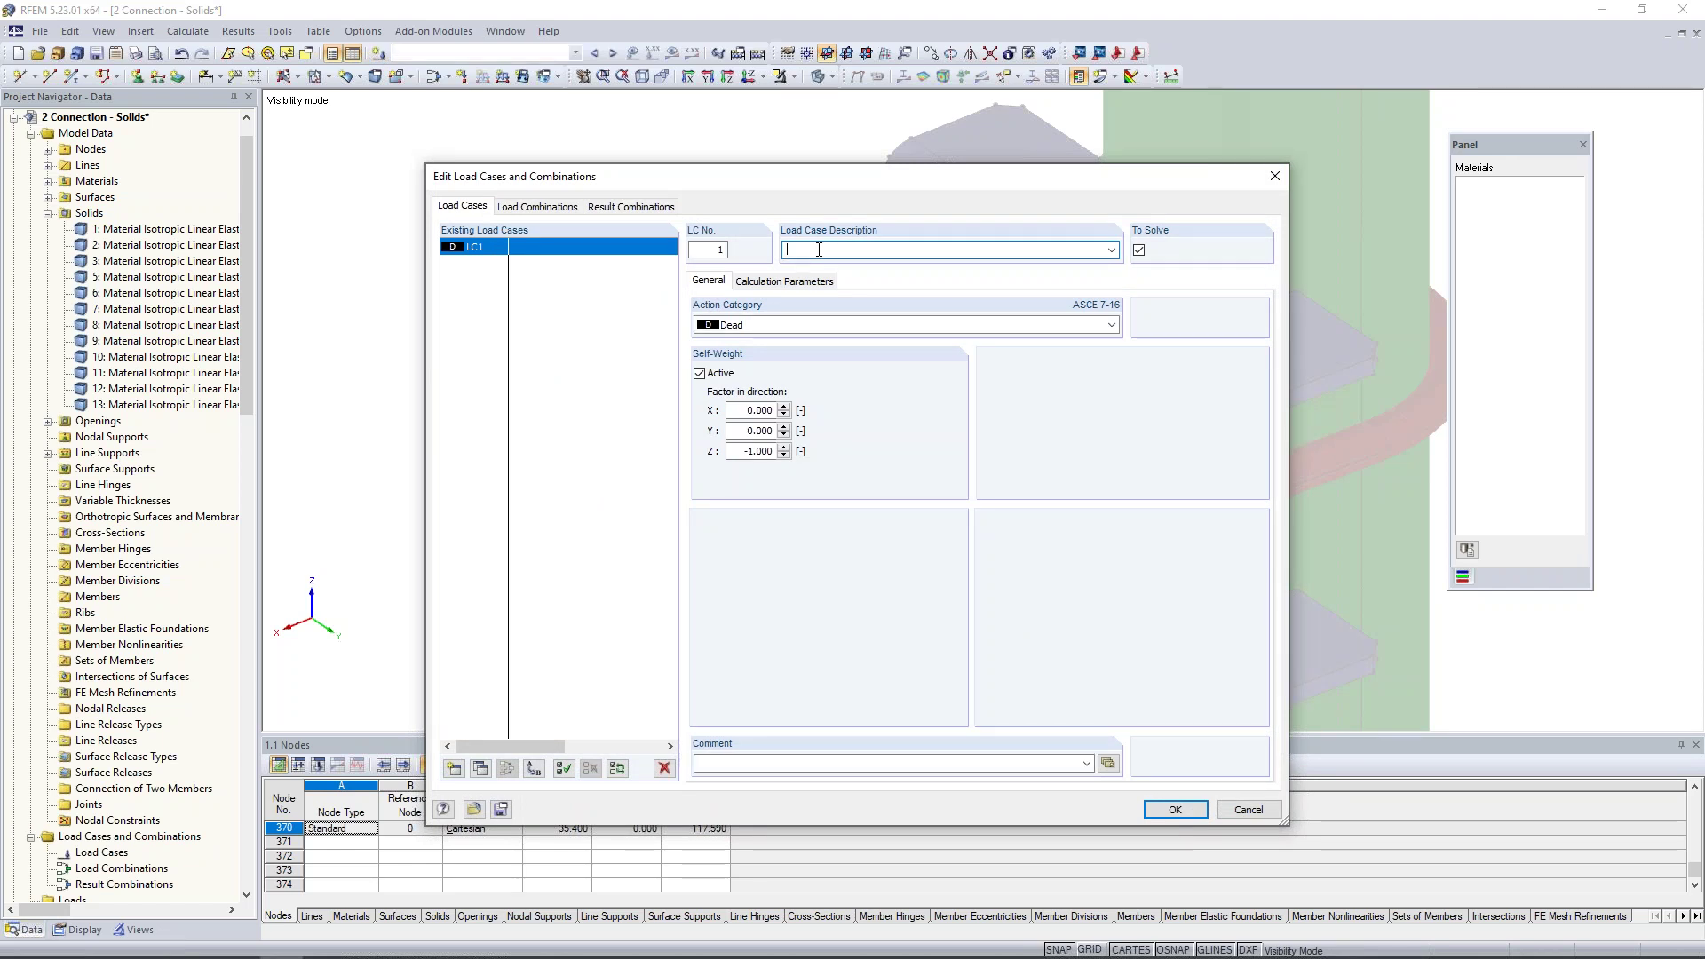
pyautogui.write('Up')
pyautogui.doubleClick(793, 250)
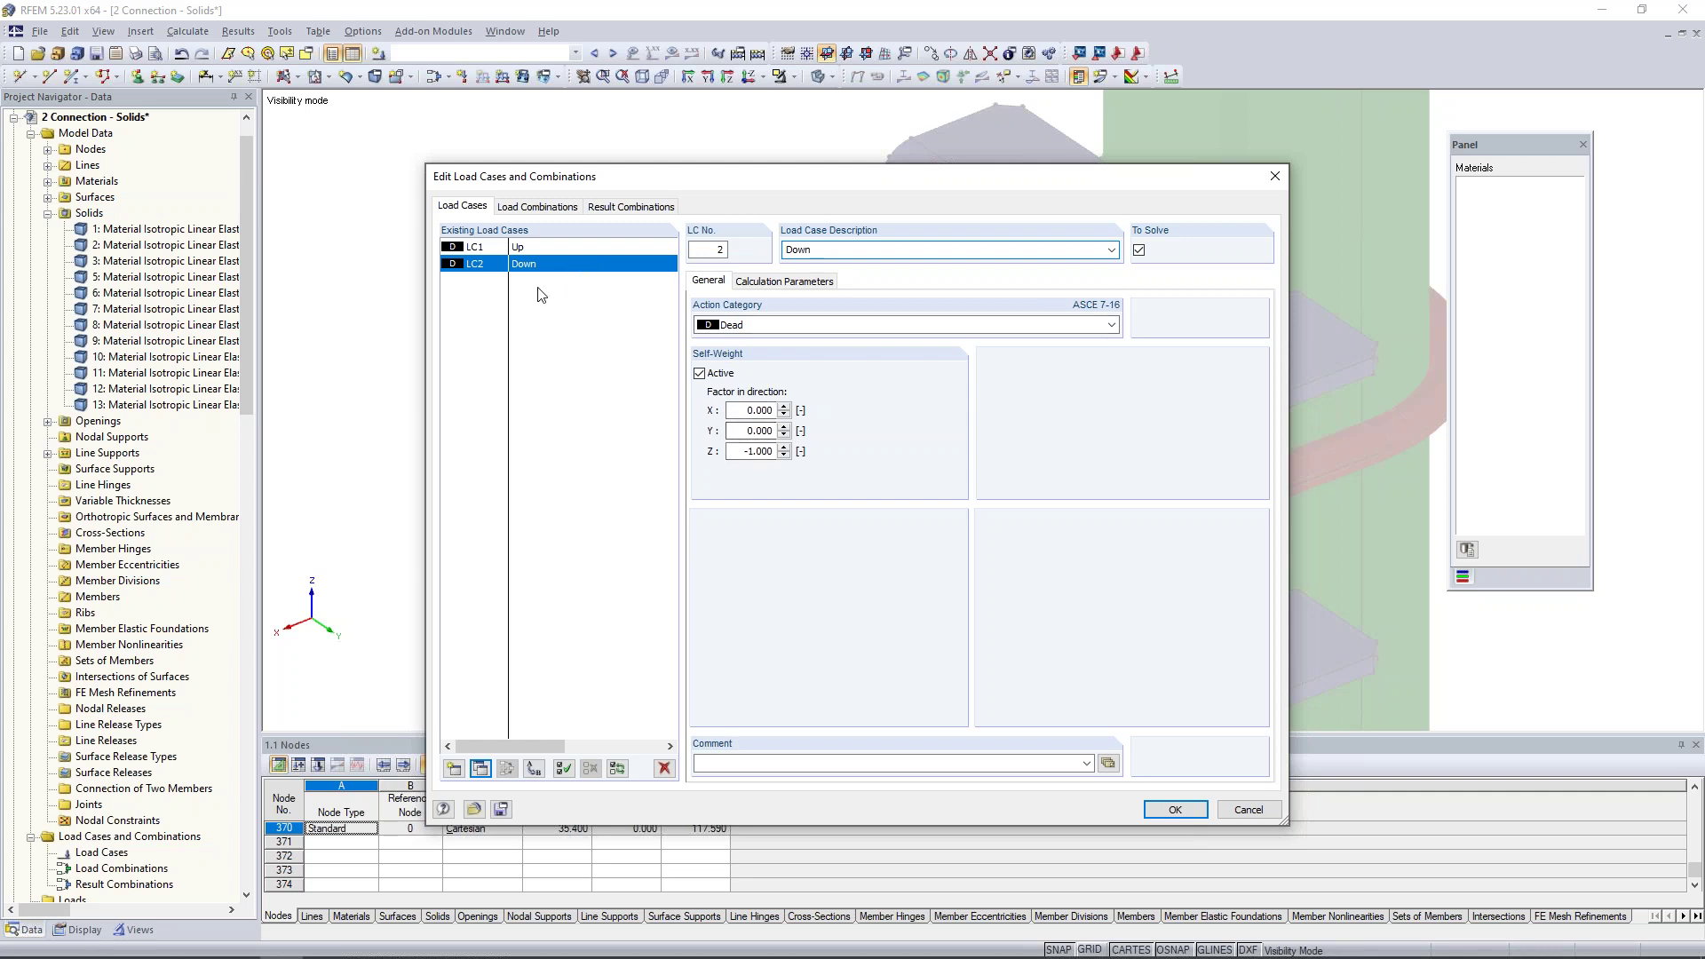
pyautogui.click(481, 769)
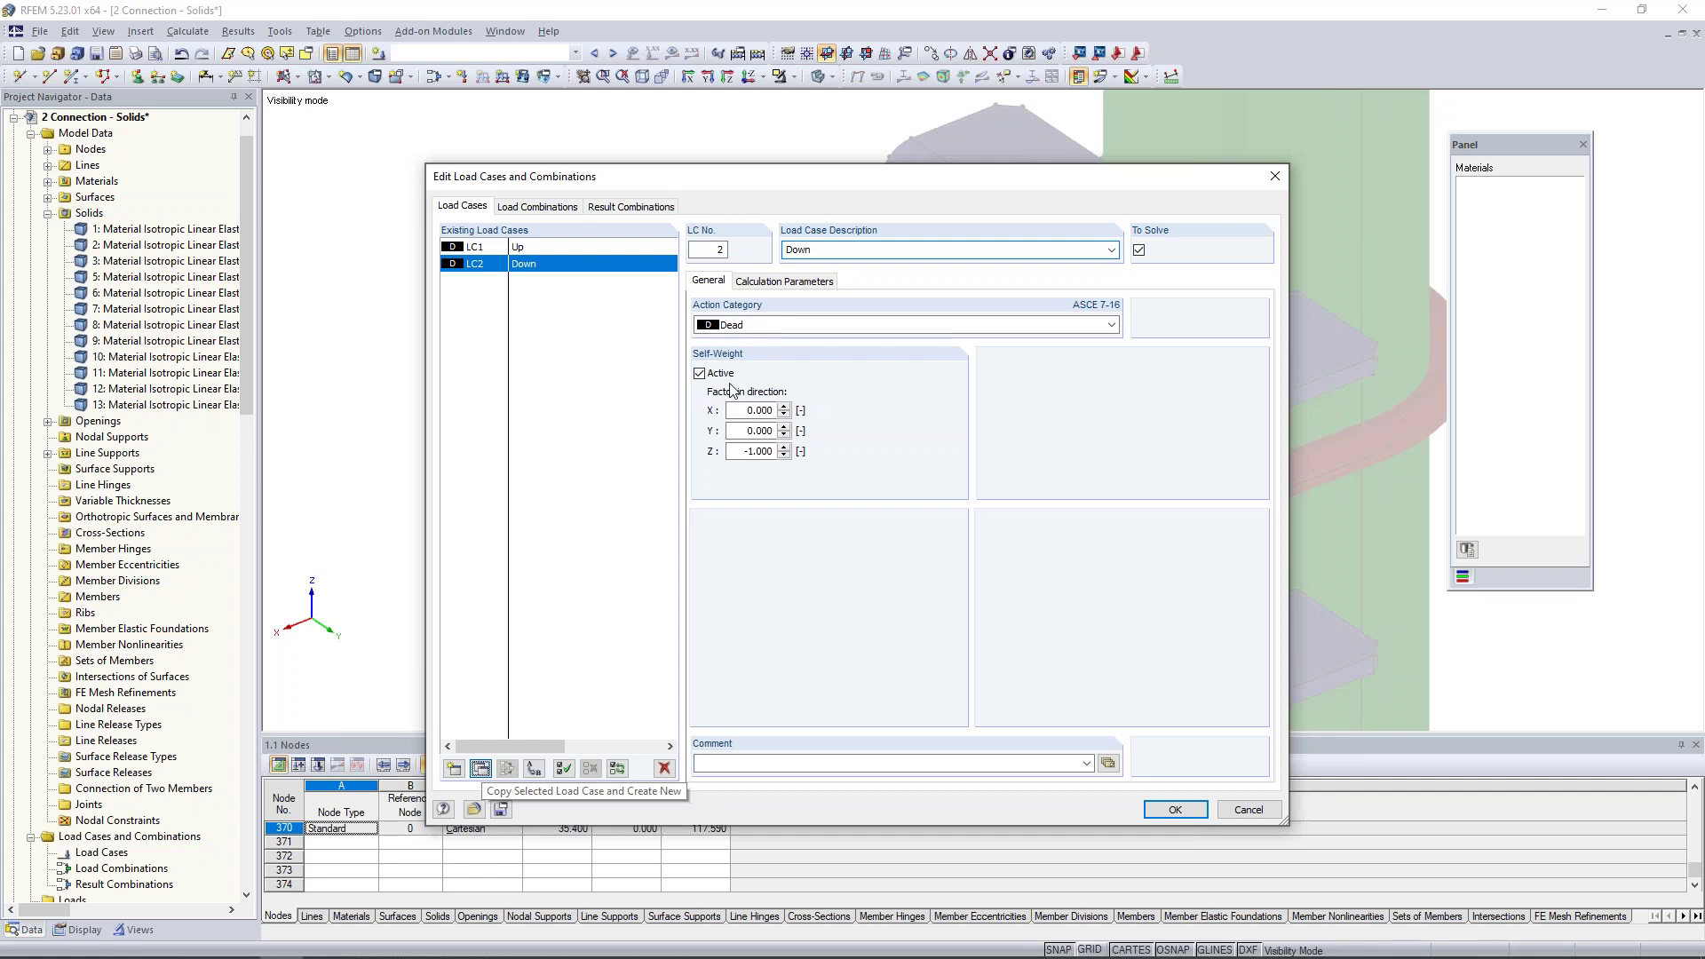
pyautogui.write('Tensi')
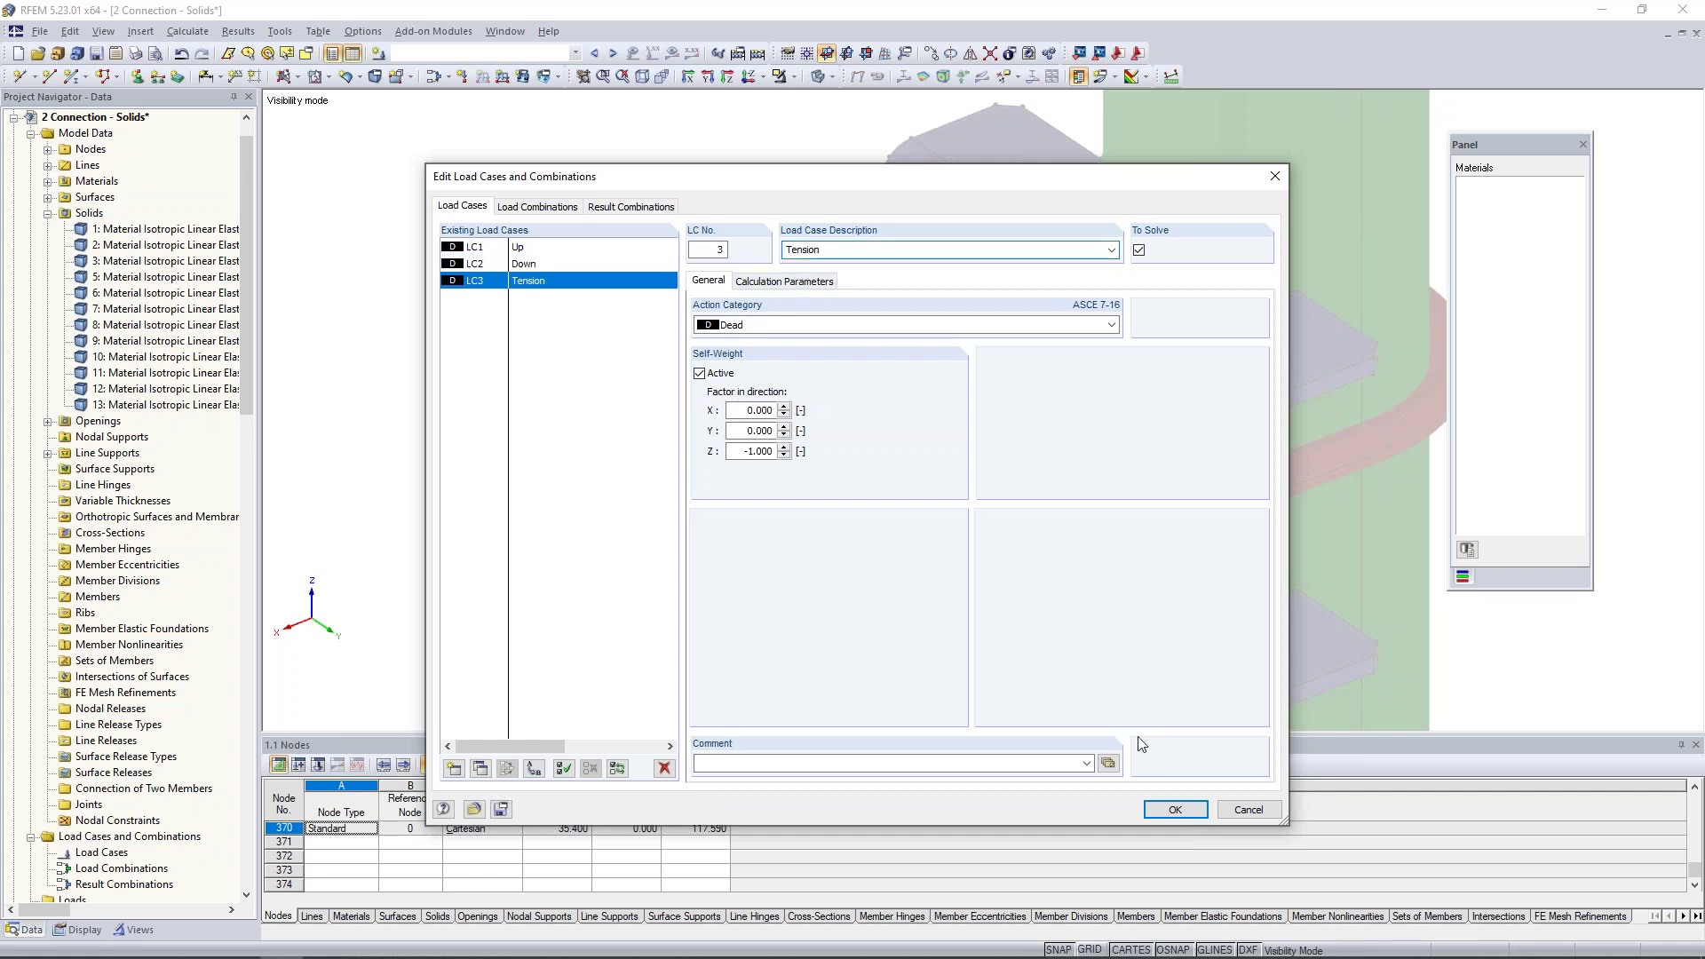
pyautogui.click(1175, 809)
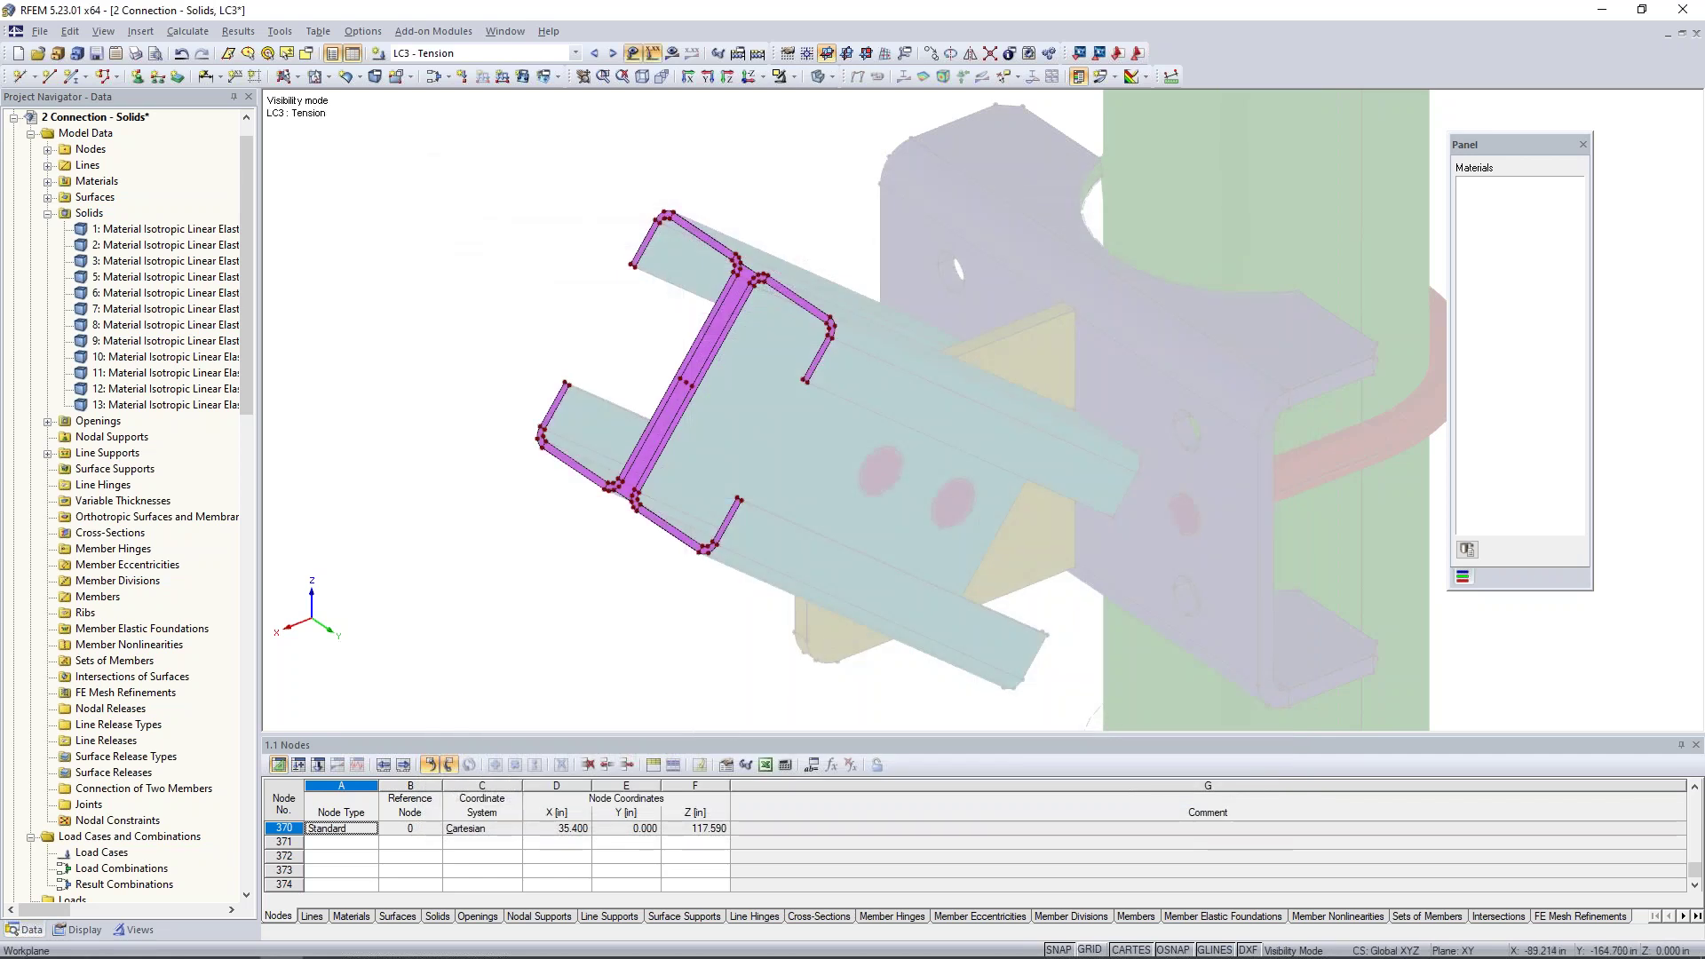
# In load case LC1 - Up, apply a nodal force PZ of 20 kip to the center node of the rigid end surface
pyautogui.click(576, 53)
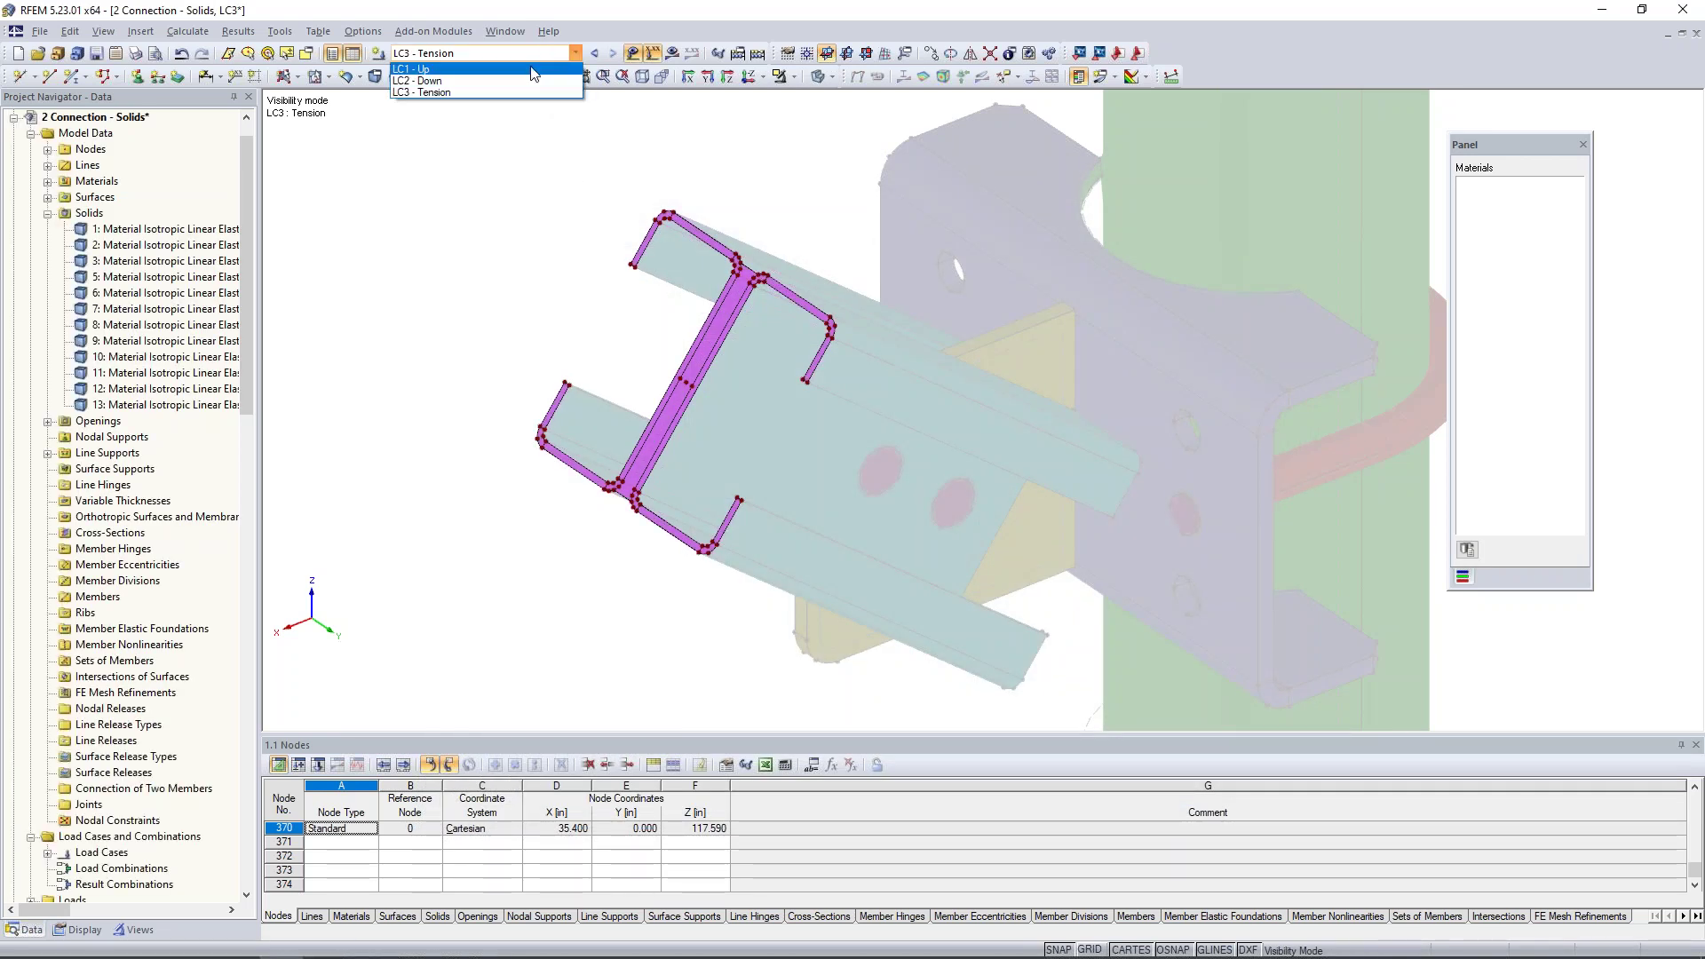
pyautogui.click(533, 71)
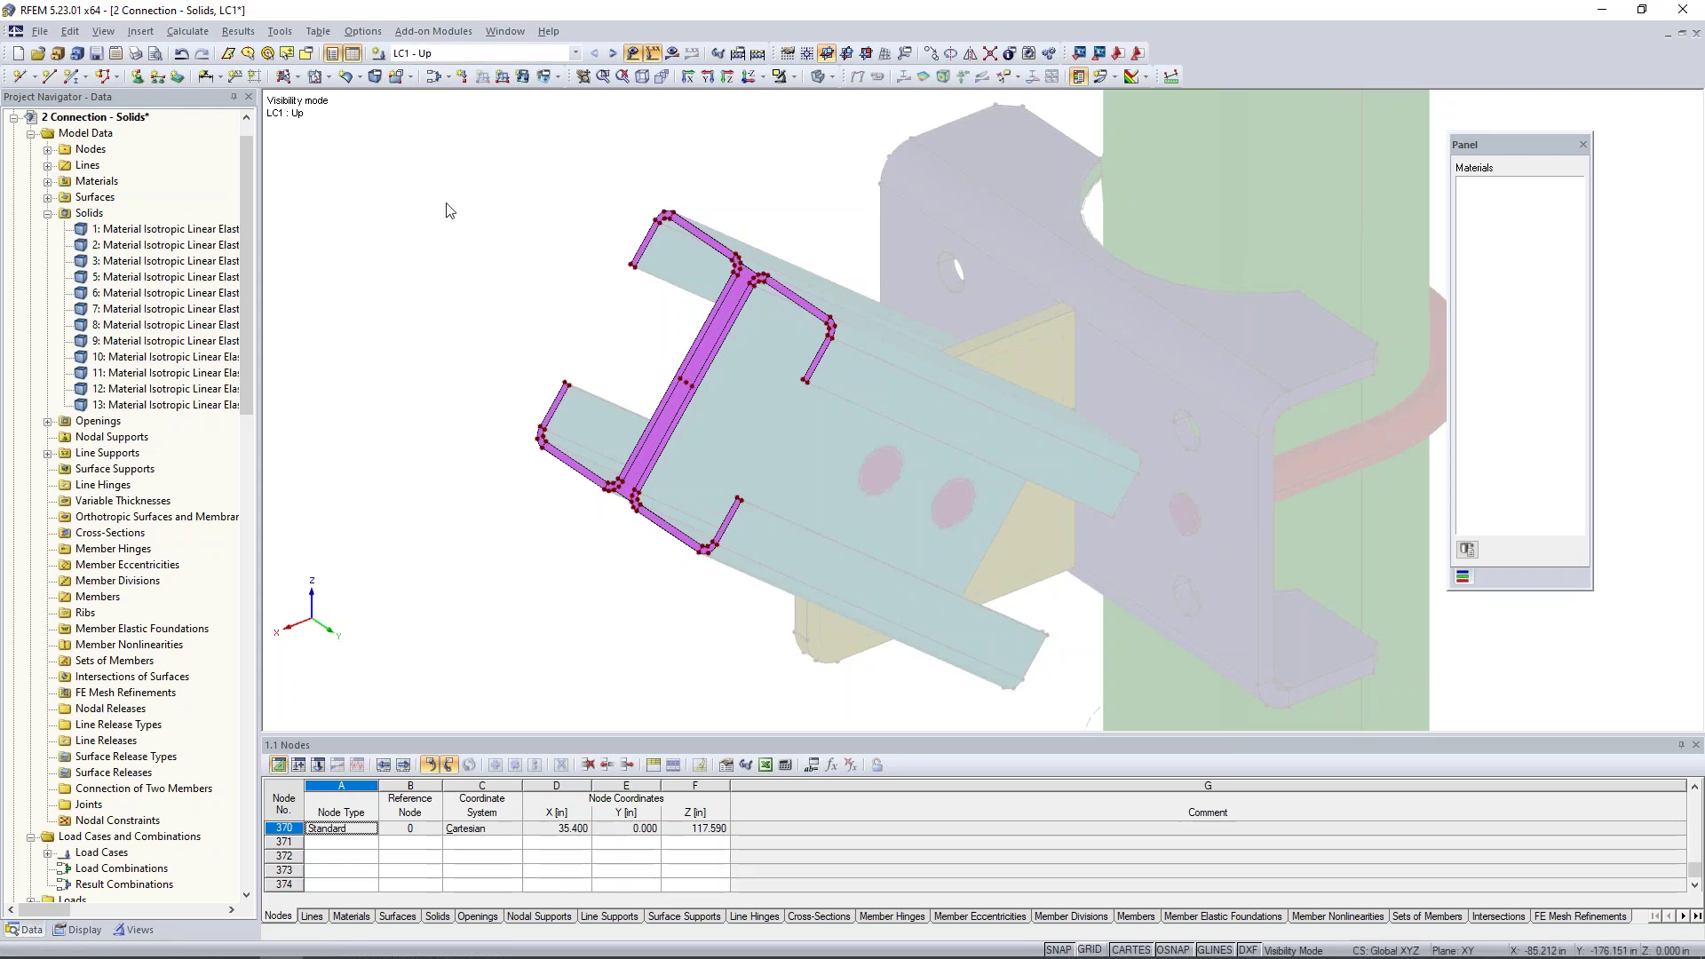
pyautogui.click(463, 77)
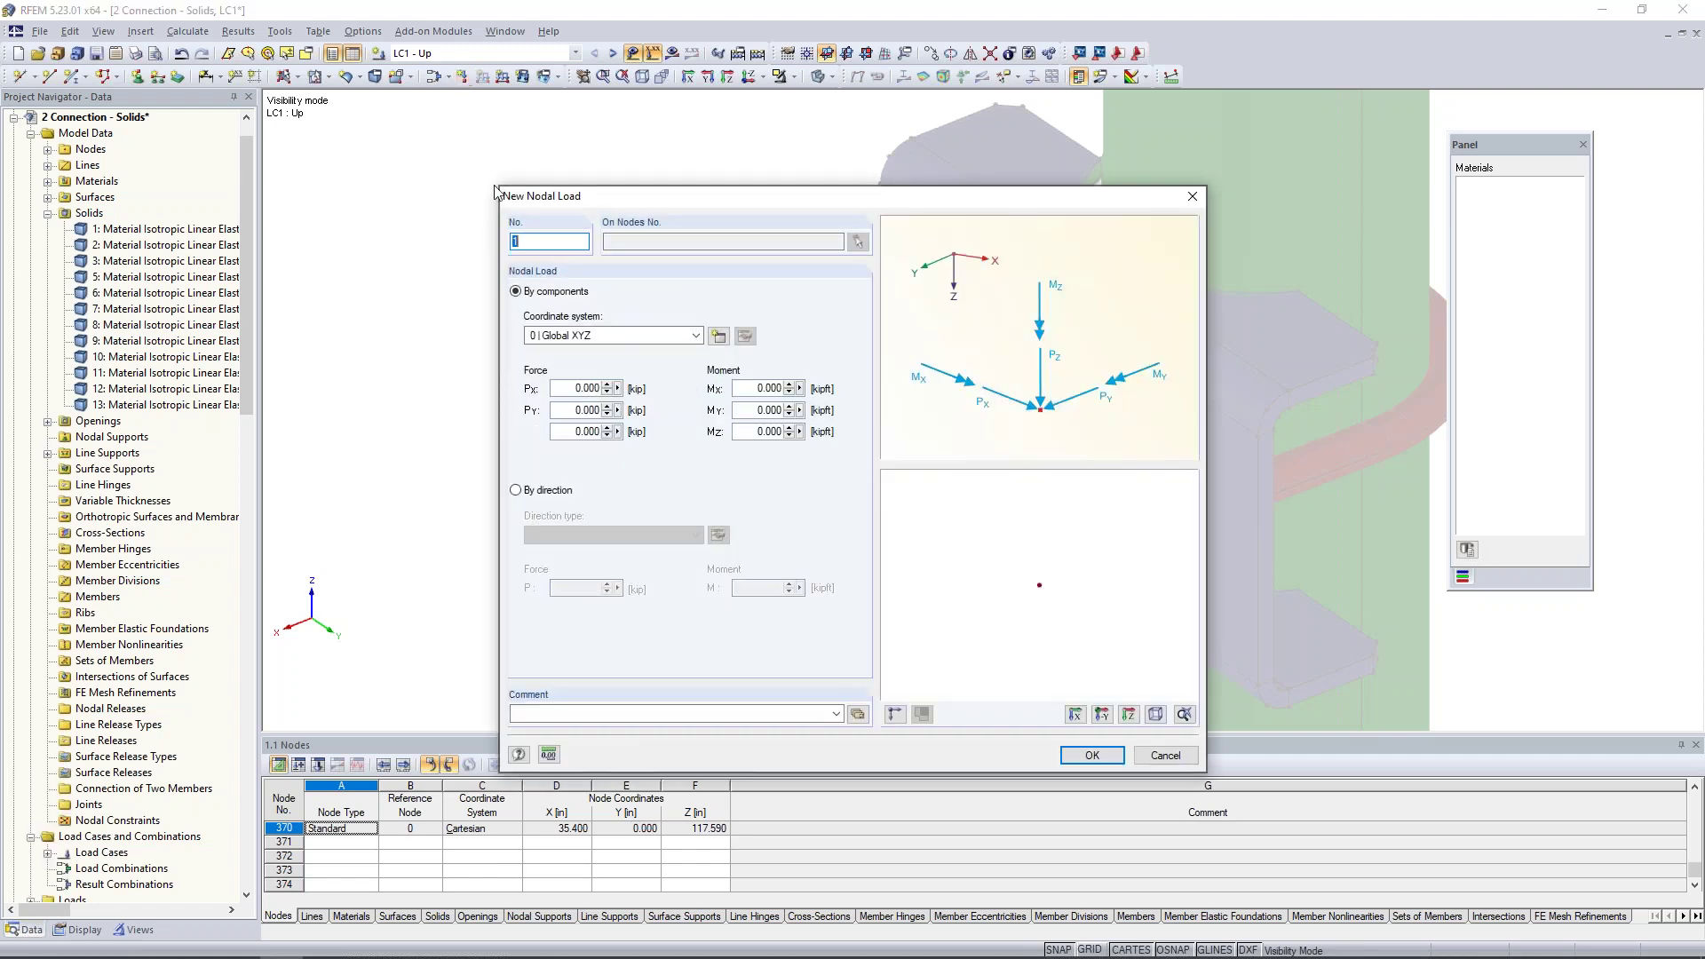
pyautogui.click(578, 429)
pyautogui.write('20')
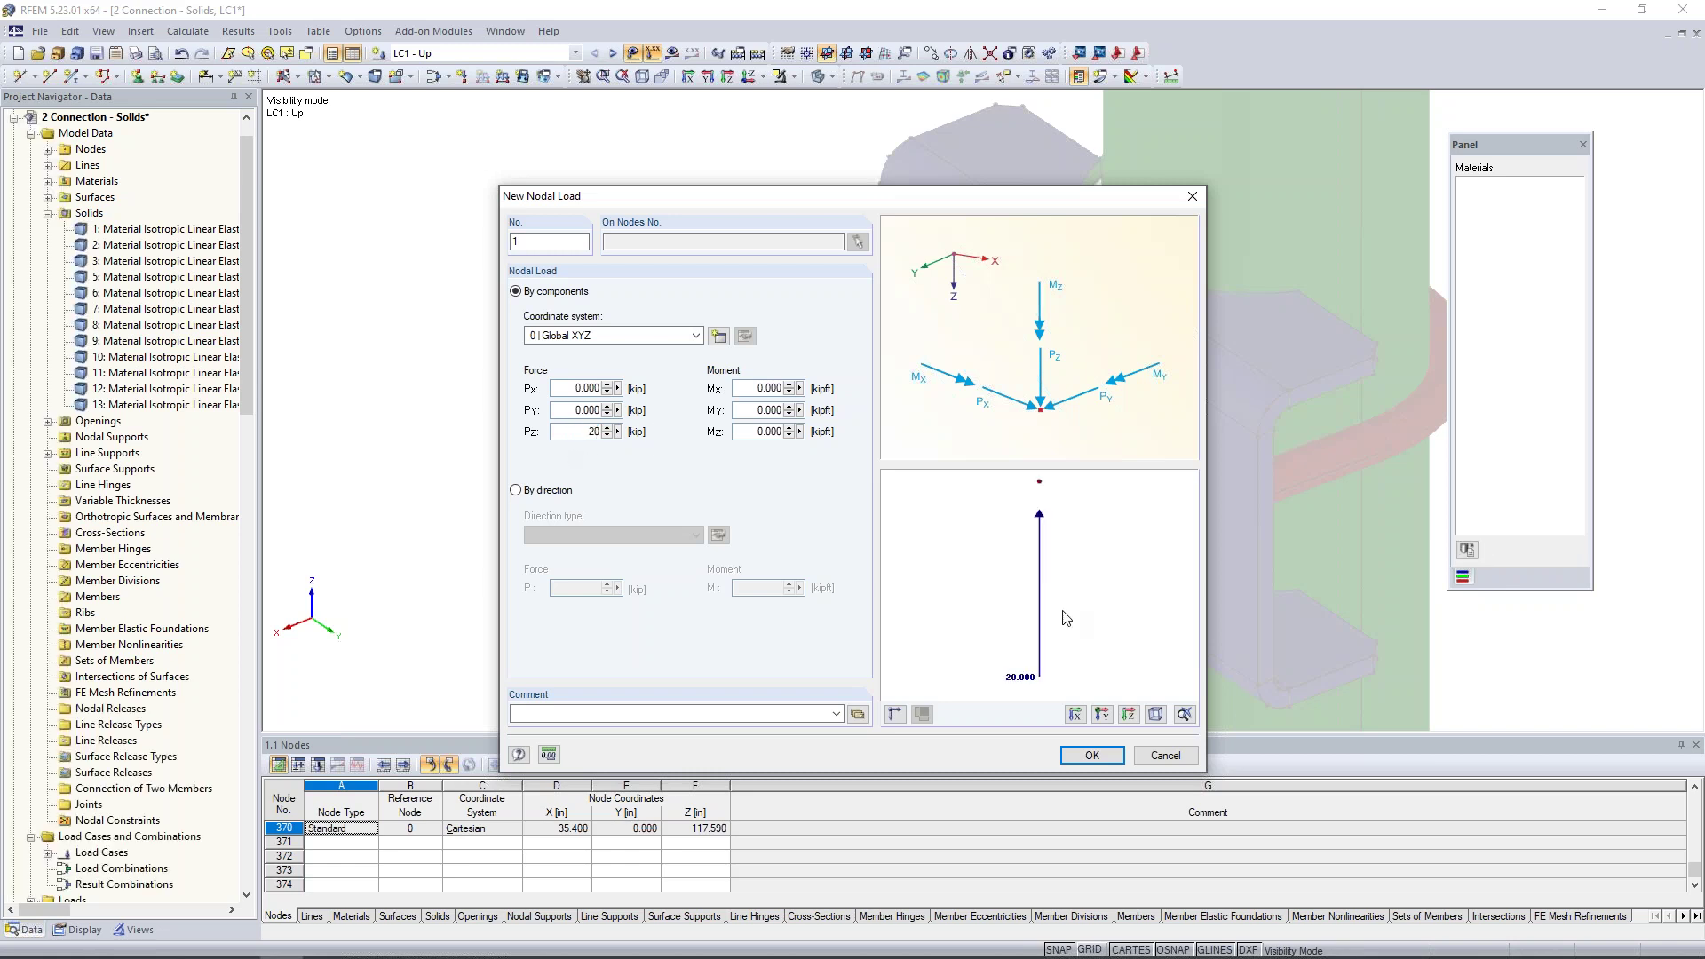
pyautogui.click(1093, 755)
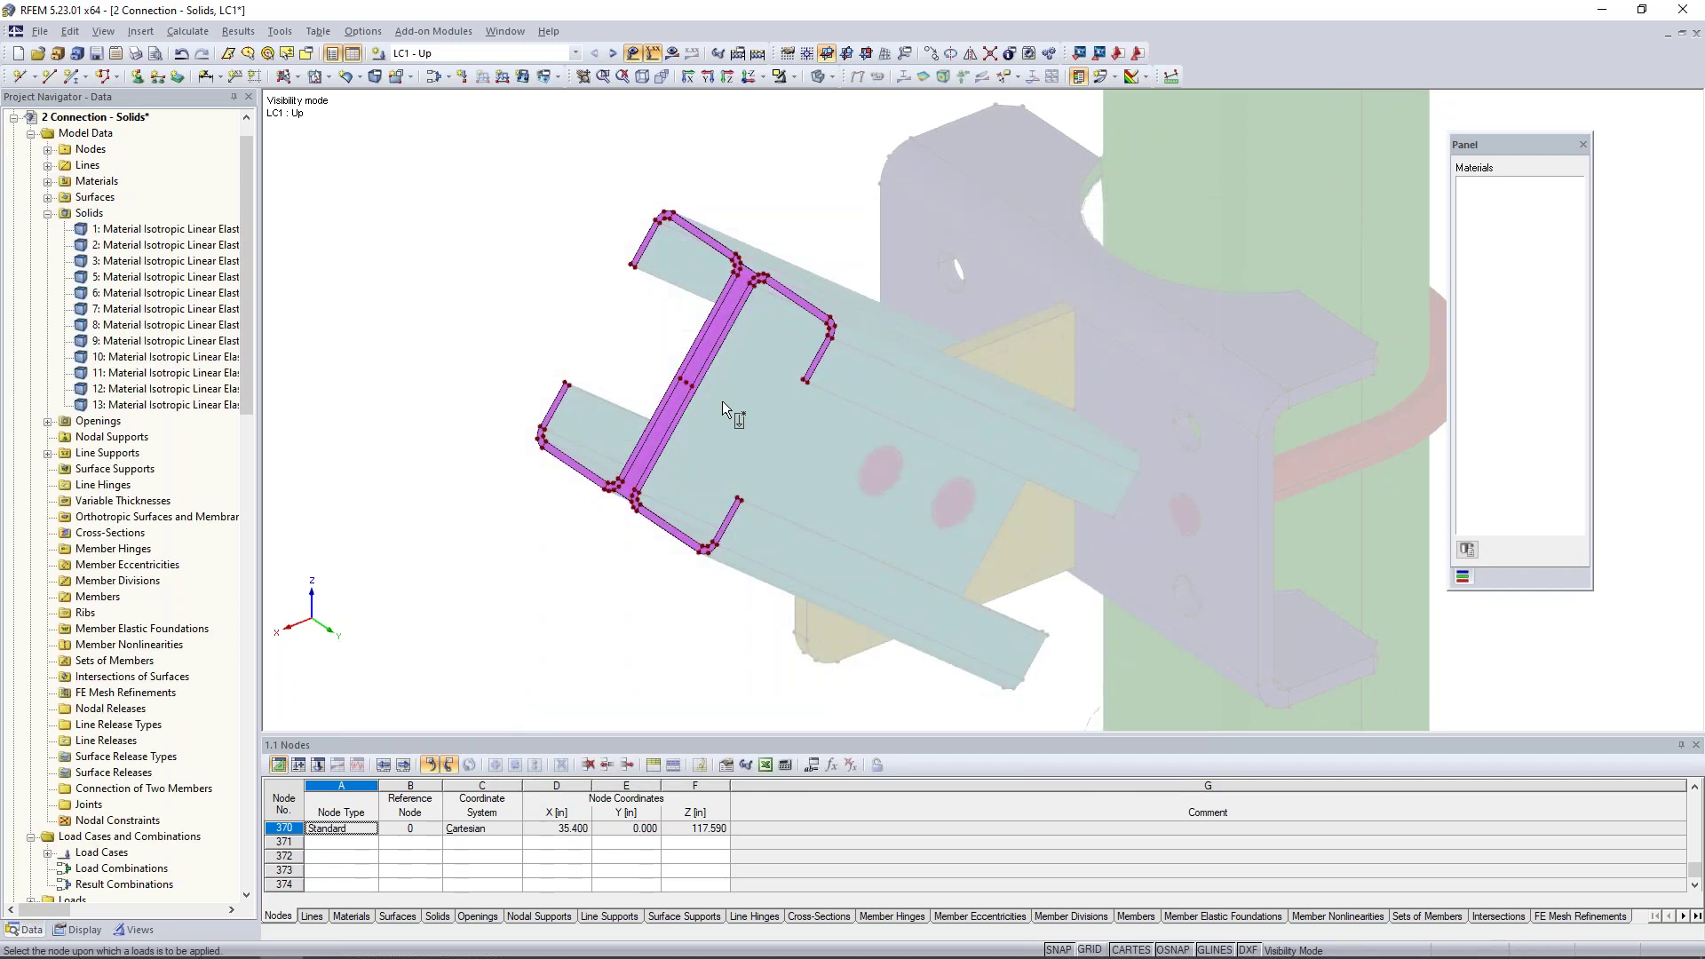
pyautogui.scroll(6, 684, 378)
pyautogui.click(684, 364)
pyautogui.scroll(-3, 858, 371)
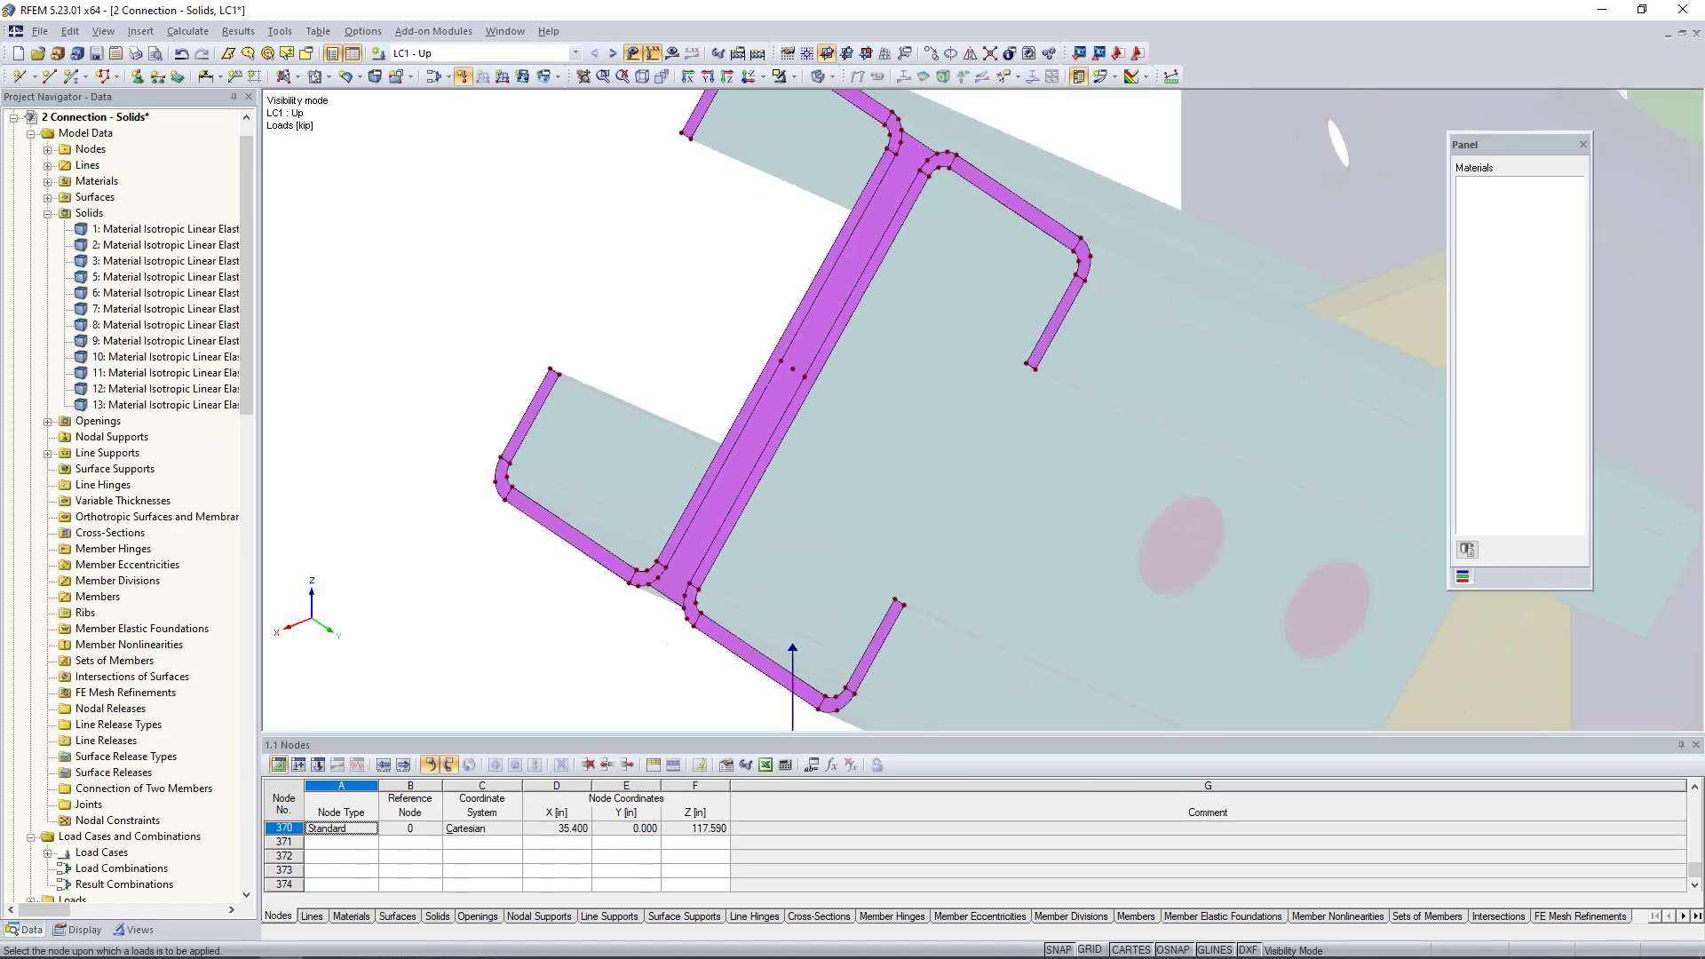
# In load case LC2 - Down, apply a nodal force PZ of -20 kip to the same center node
pyautogui.scroll(-7, 860, 370)
pyautogui.moveTo(880, 571); pyautogui.dragTo(787, 503, button='middle')
pyautogui.click(613, 53)
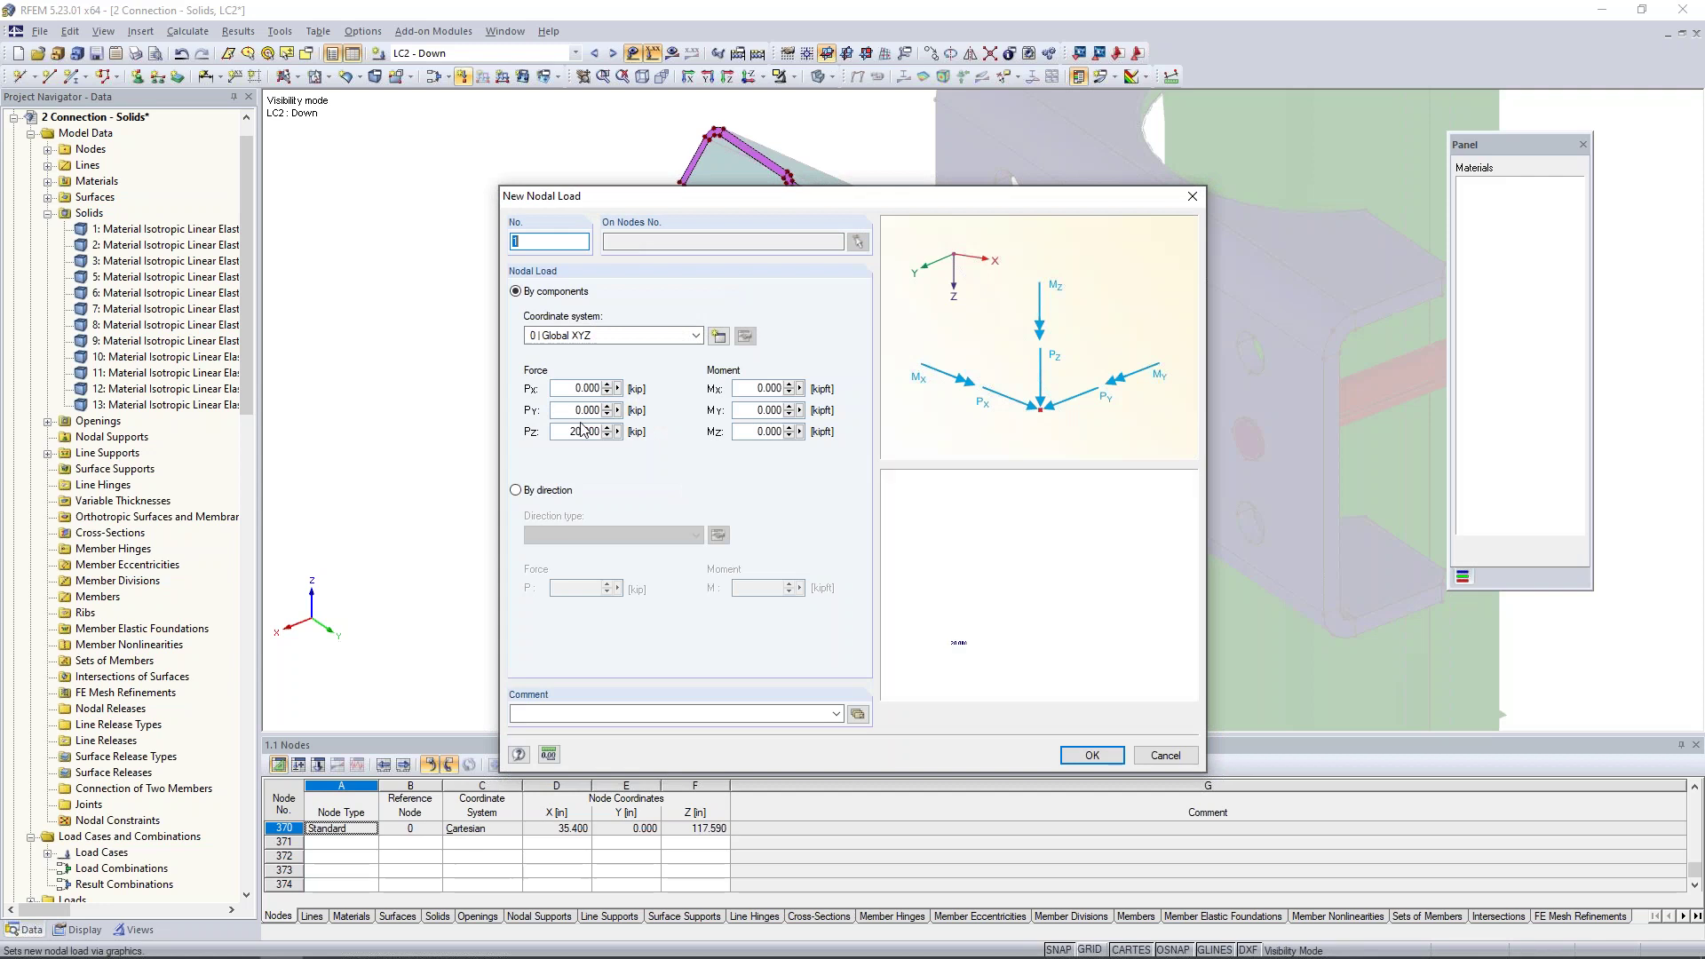
pyautogui.write('-')
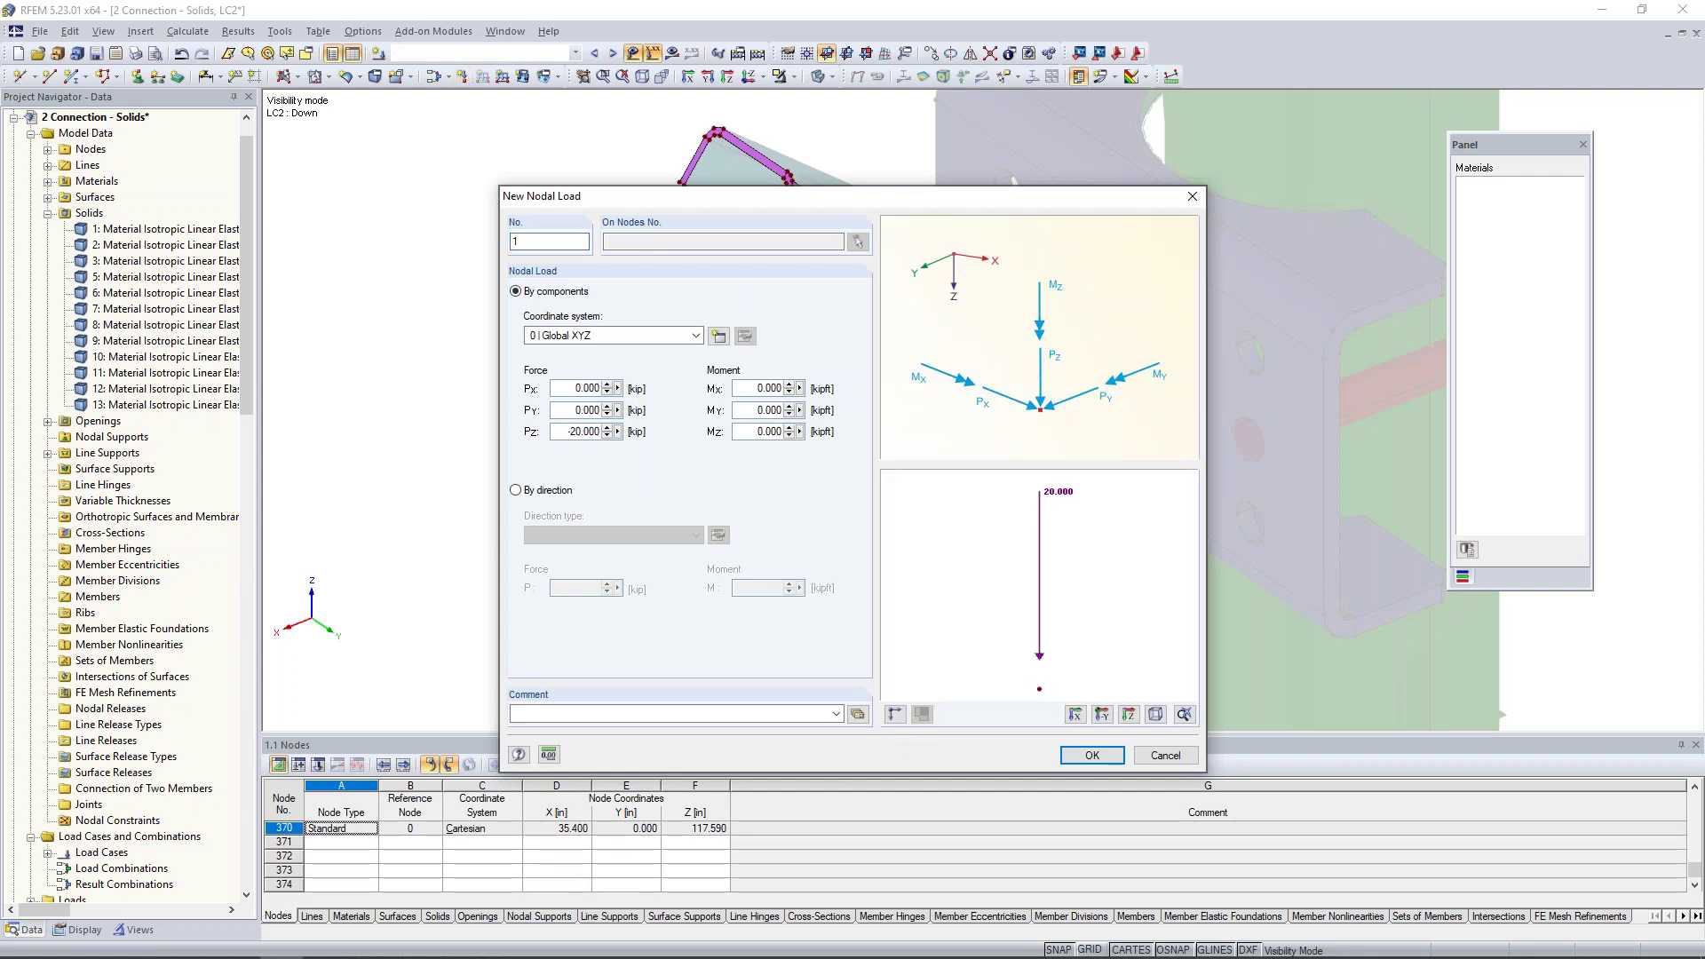
pyautogui.click(1093, 756)
pyautogui.click(736, 303)
pyautogui.press('Escape')
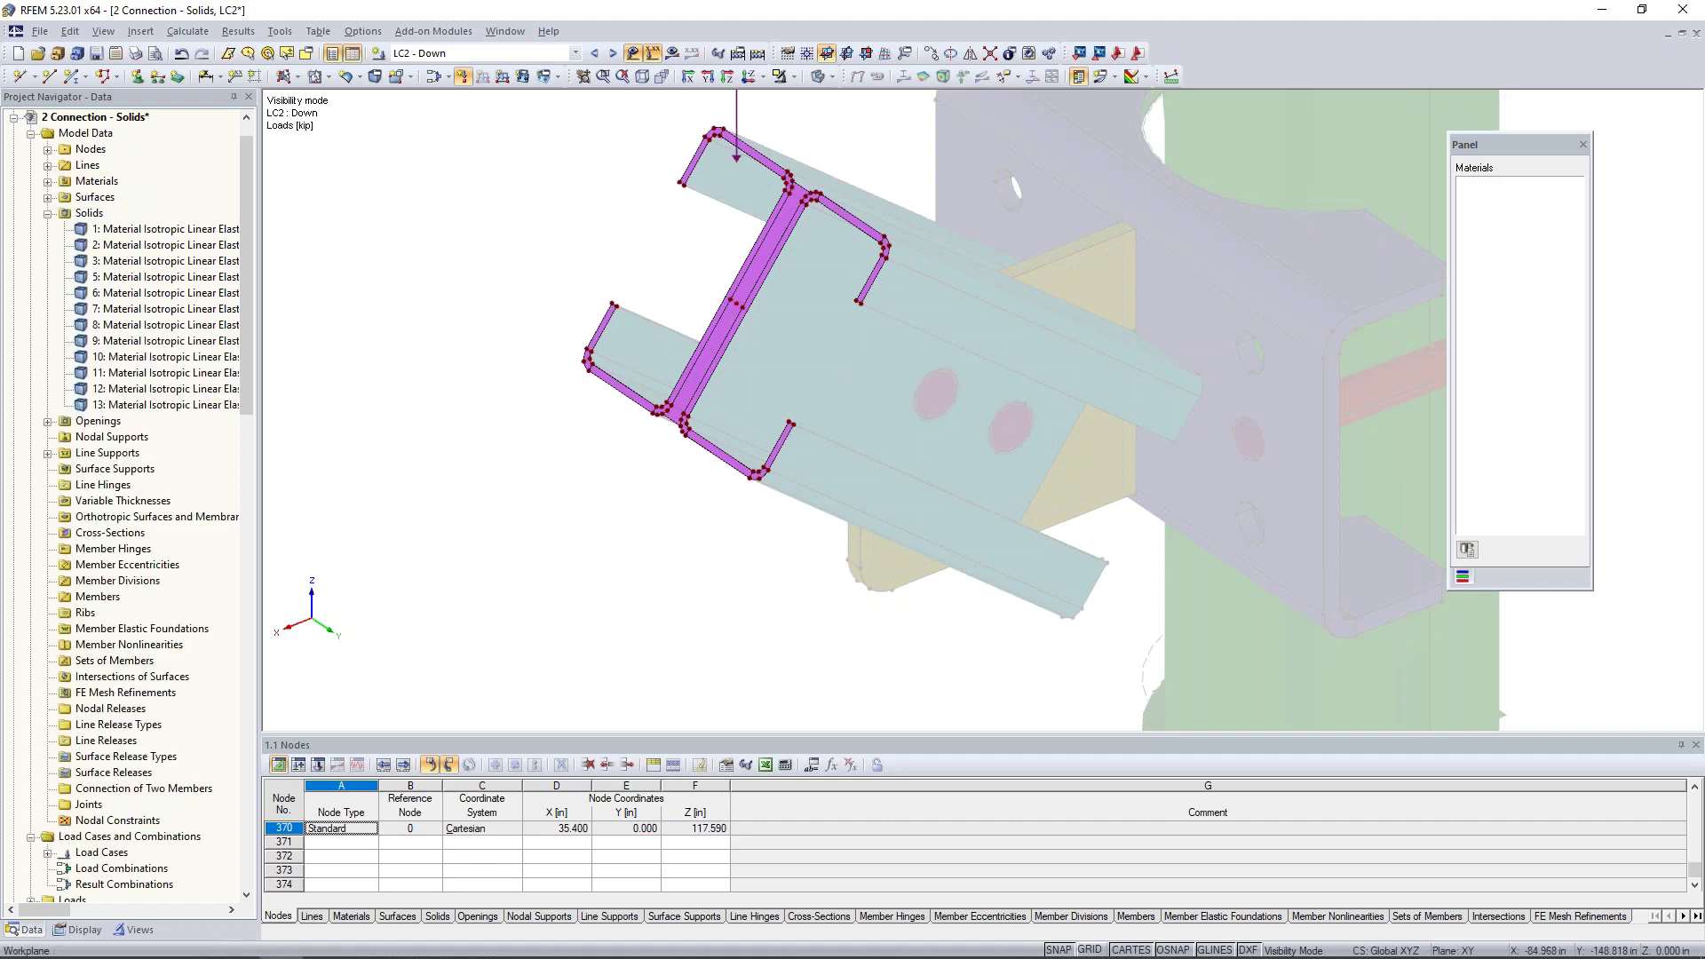
# Make load case LC3 - Tension active and cancel visibility mode for the whole model
pyautogui.keyDown('ctrl'); pyautogui.moveTo(833, 354); pyautogui.dragTo(773, 365, button='middle'); pyautogui.keyUp('ctrl')
pyautogui.click(613, 53)
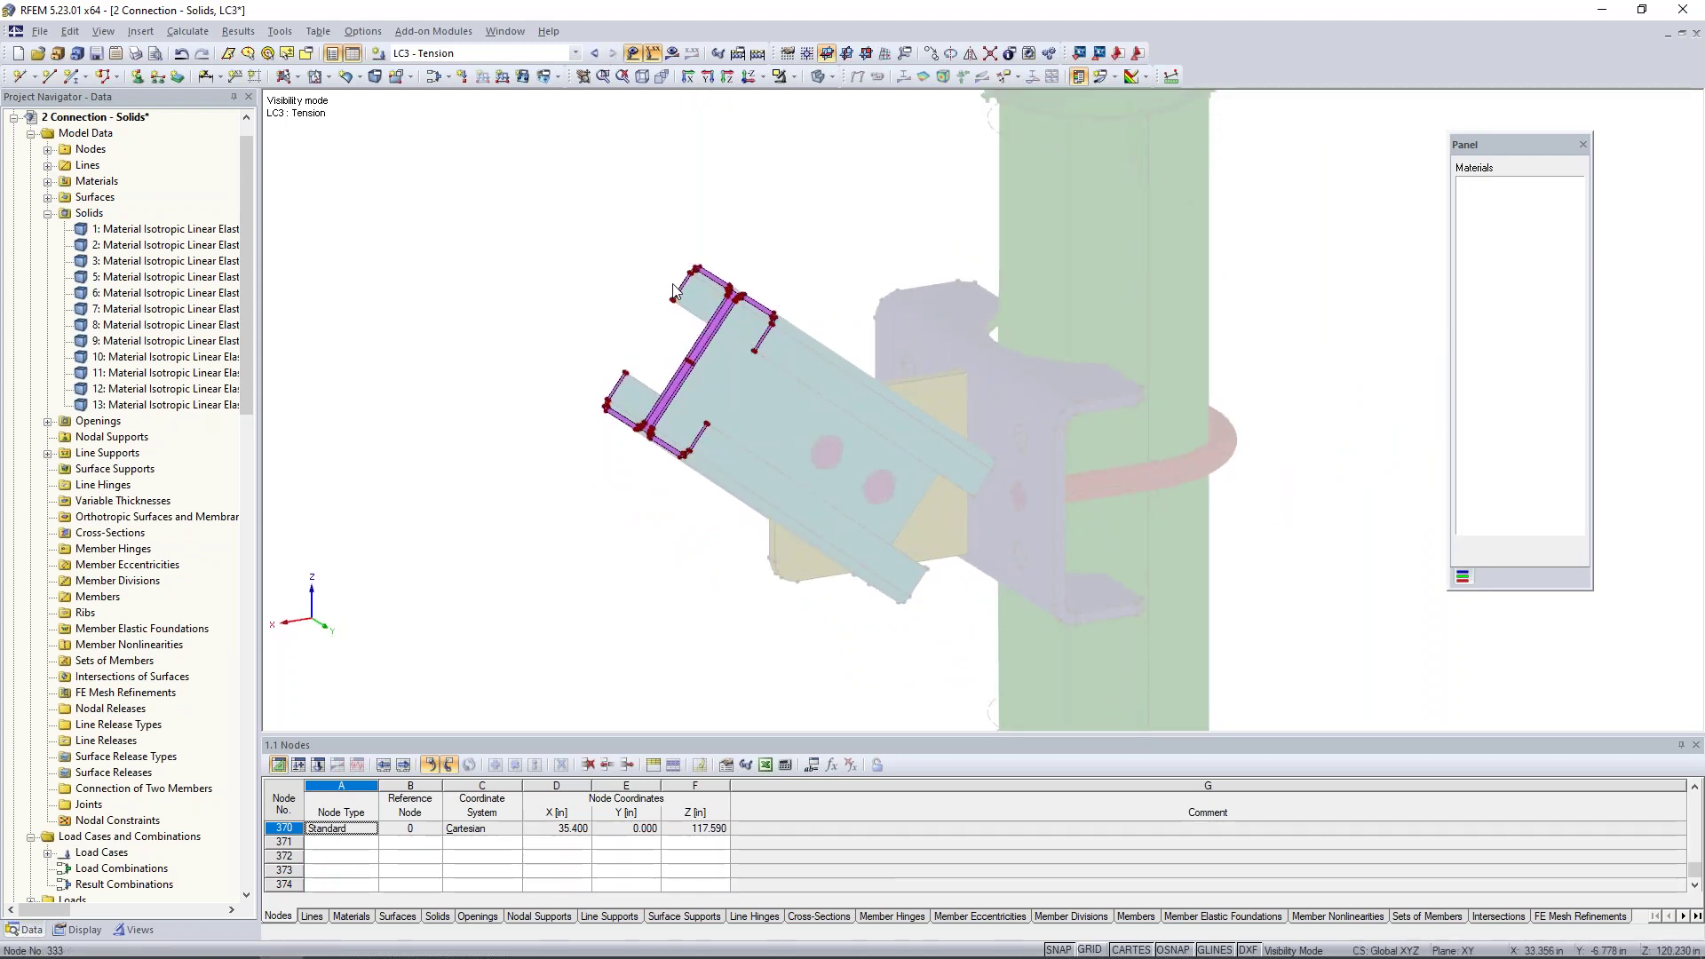
pyautogui.click(779, 76)
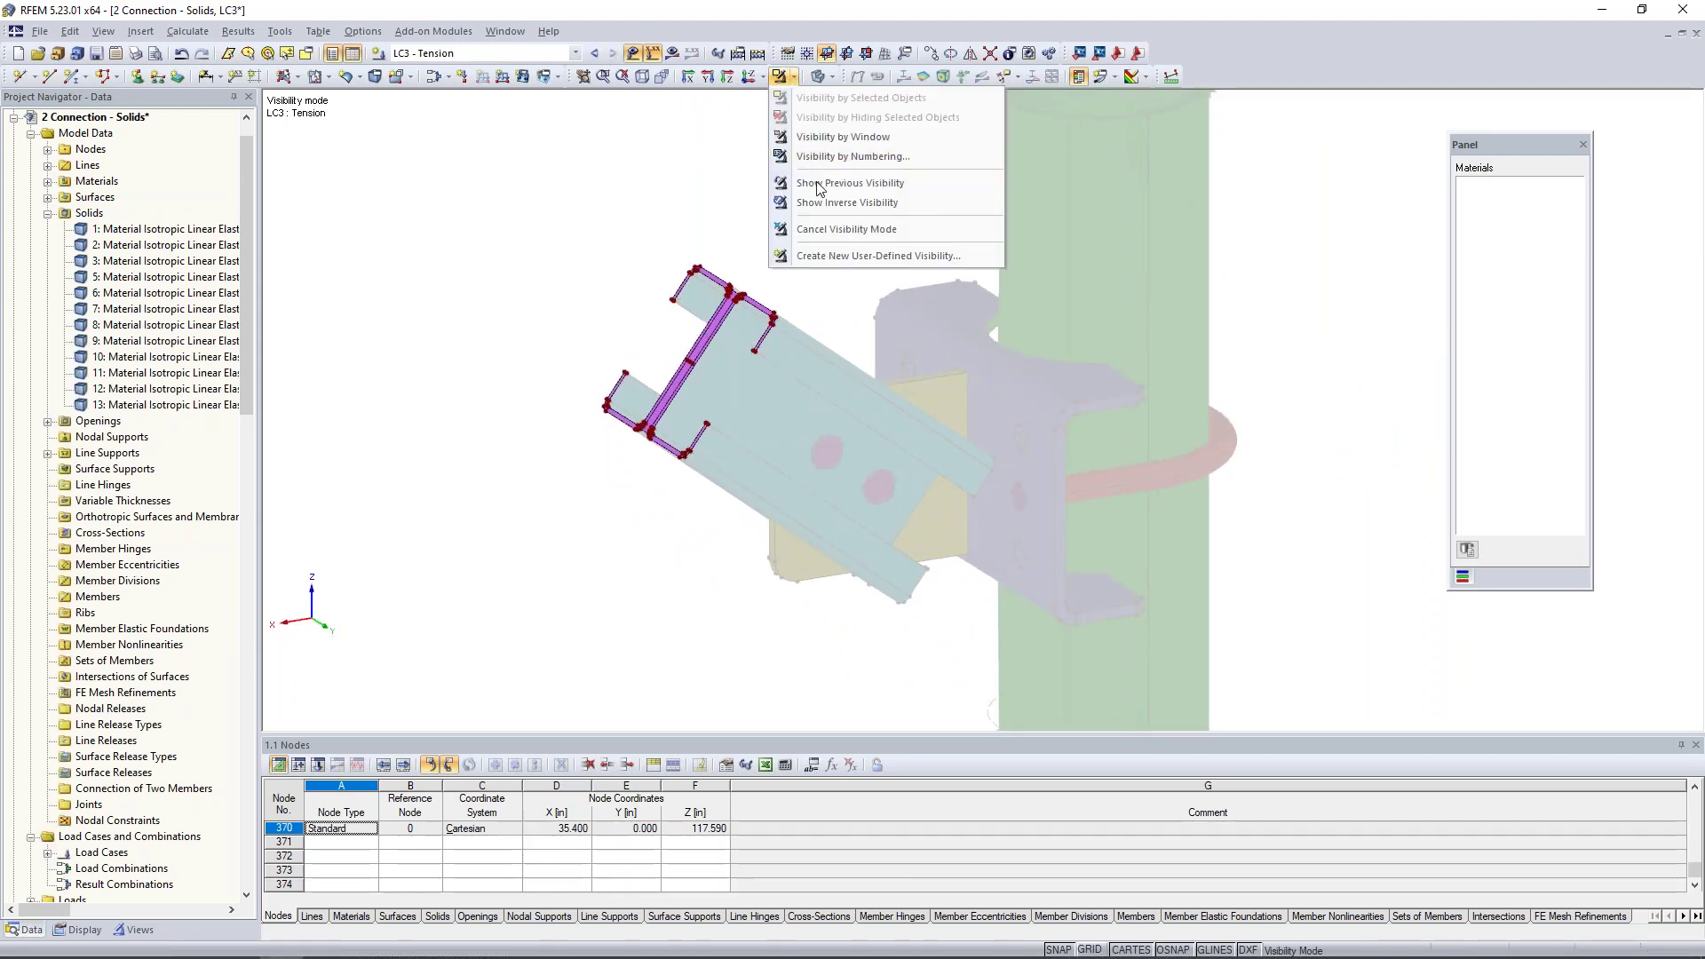
pyautogui.click(825, 229)
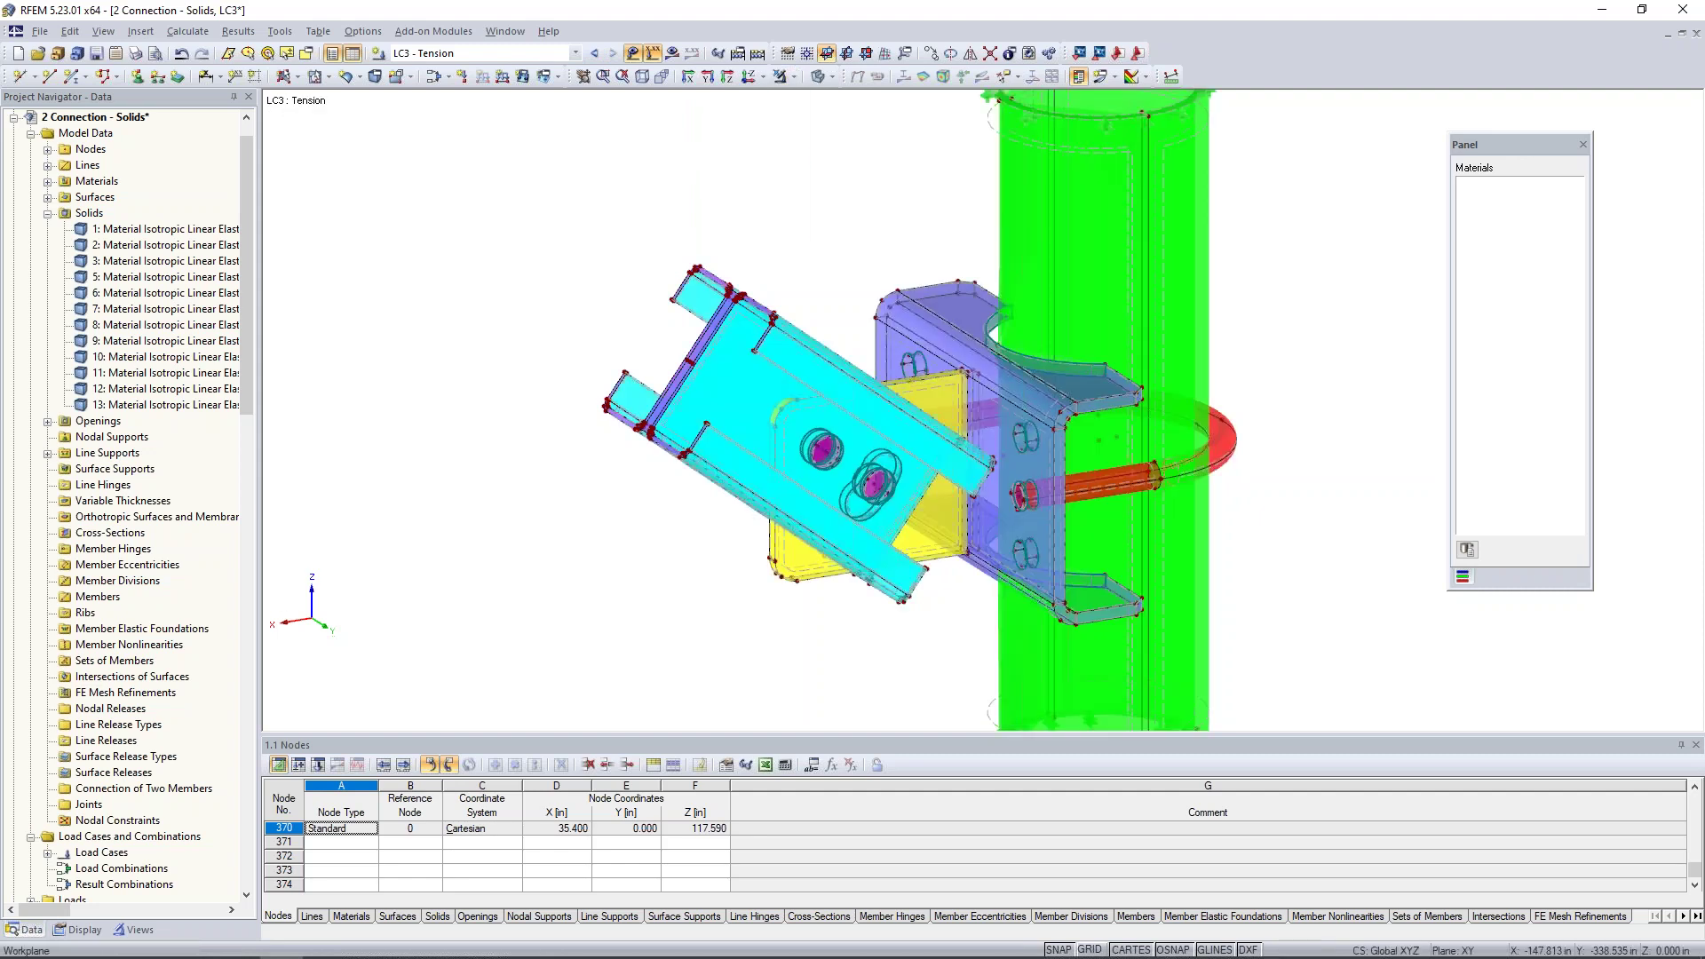
# Begin a nodal load in LC3 - Tension defined by direction, same as line 324 along the beam
pyautogui.keyDown('ctrl'); pyautogui.moveTo(711, 595); pyautogui.dragTo(733, 508, button='middle'); pyautogui.keyUp('ctrl')
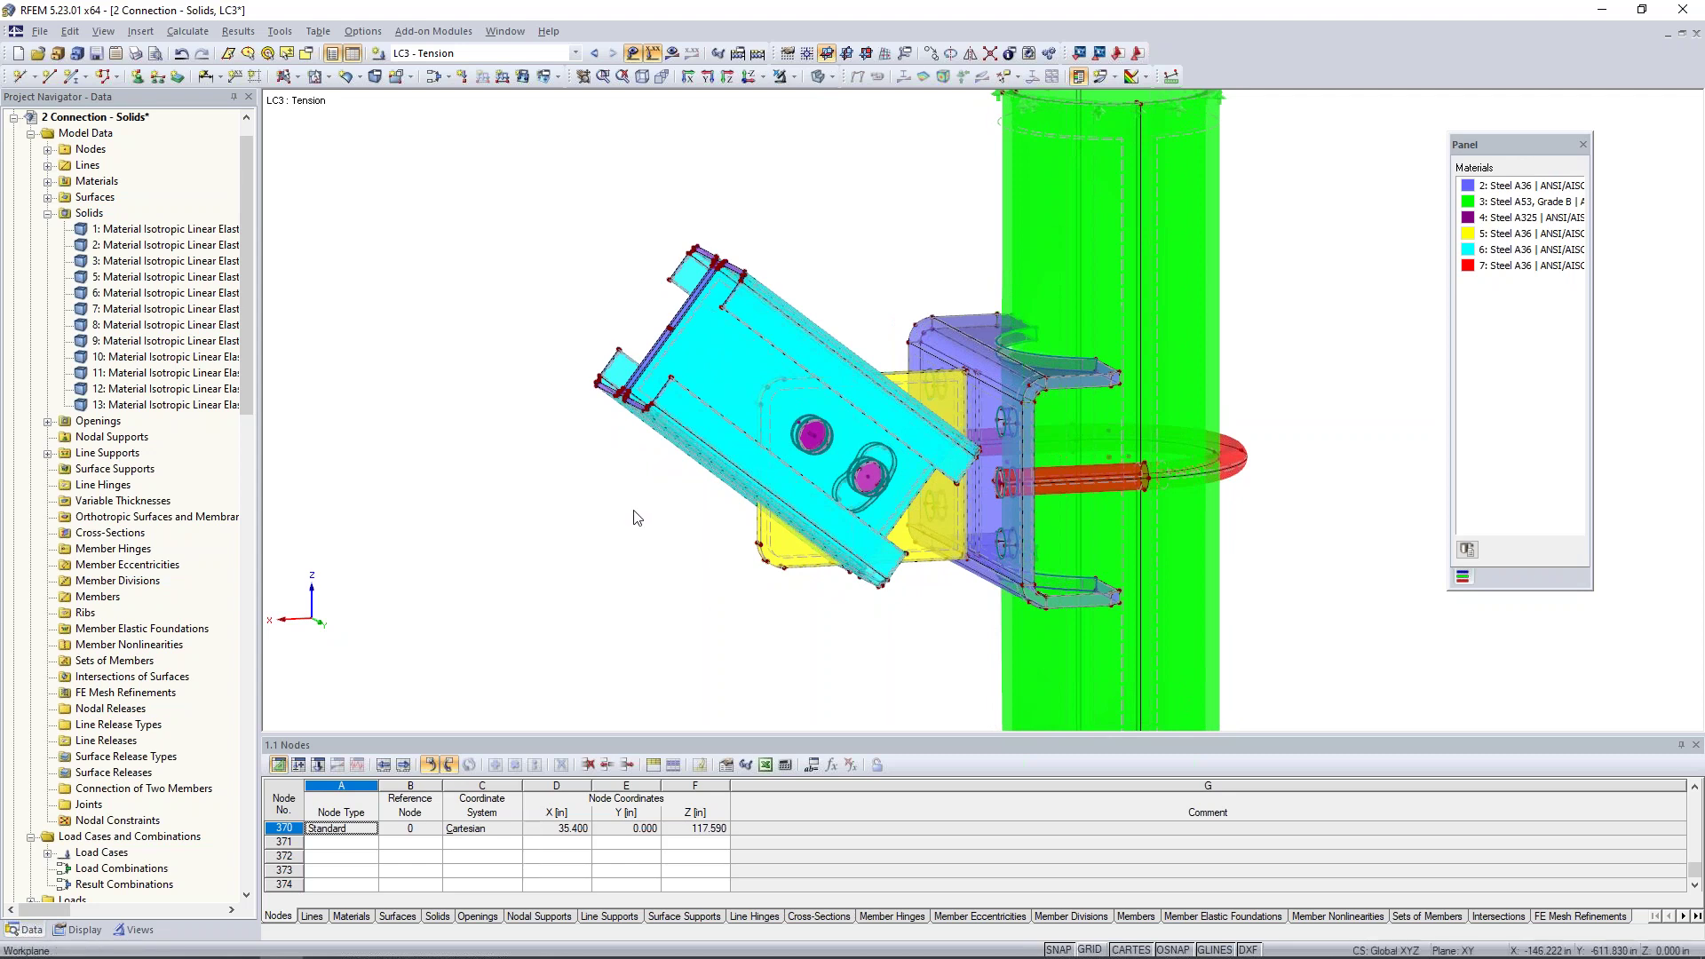
pyautogui.click(462, 77)
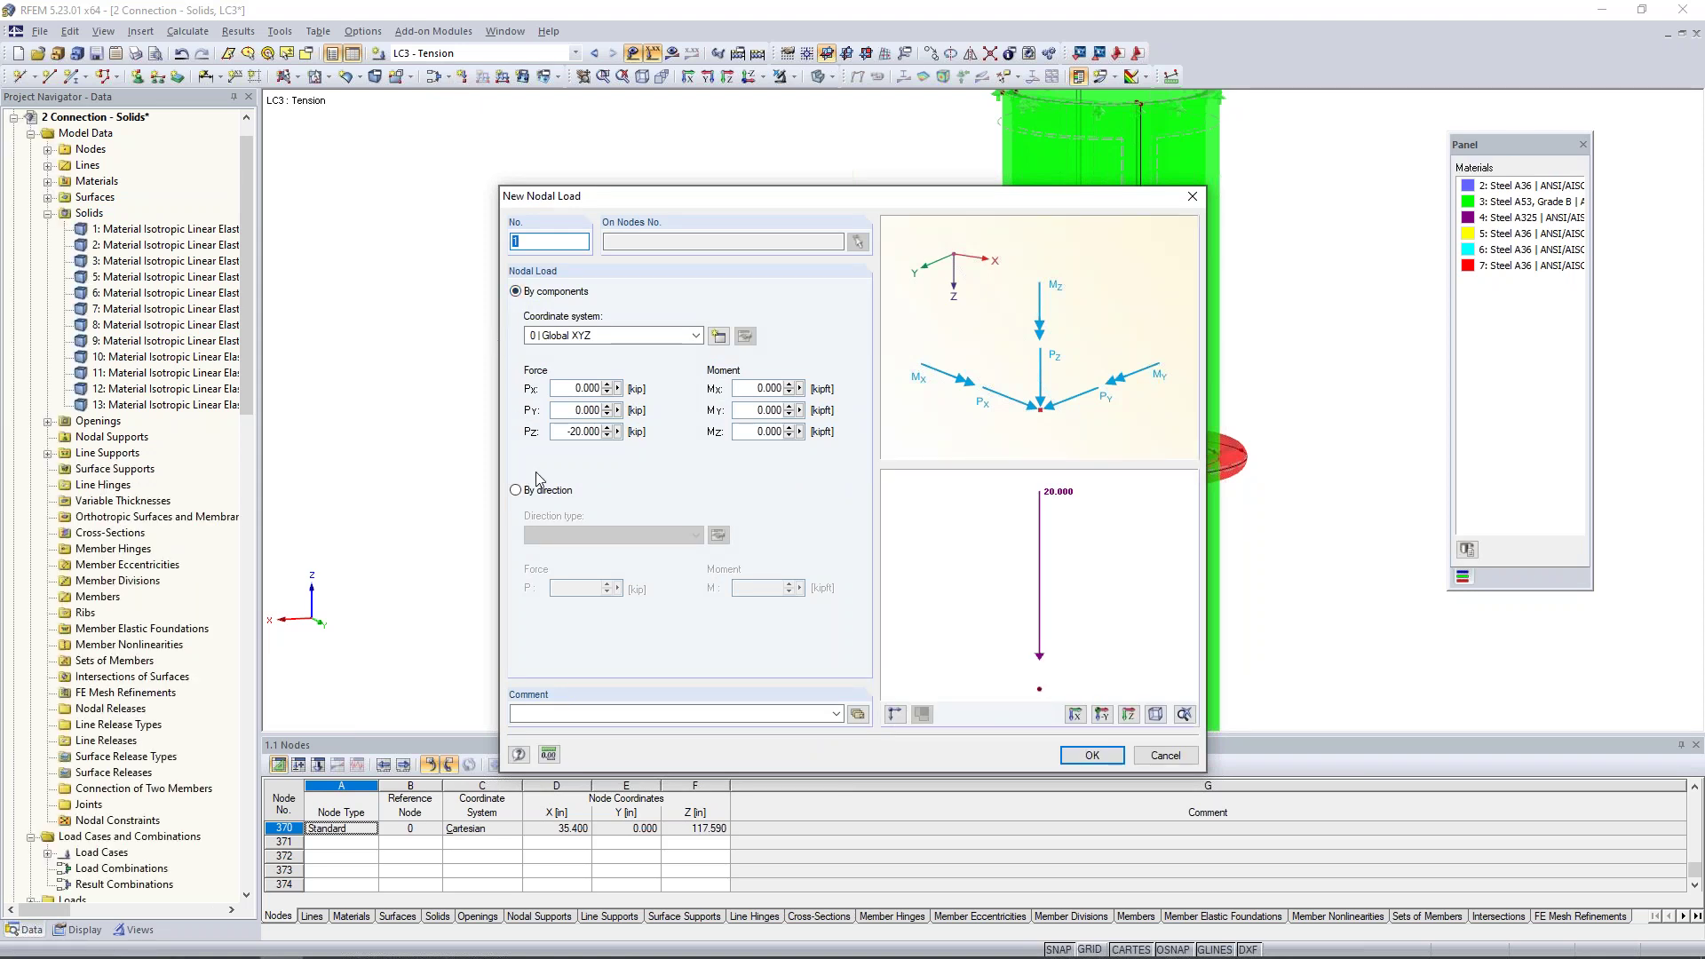
pyautogui.click(516, 491)
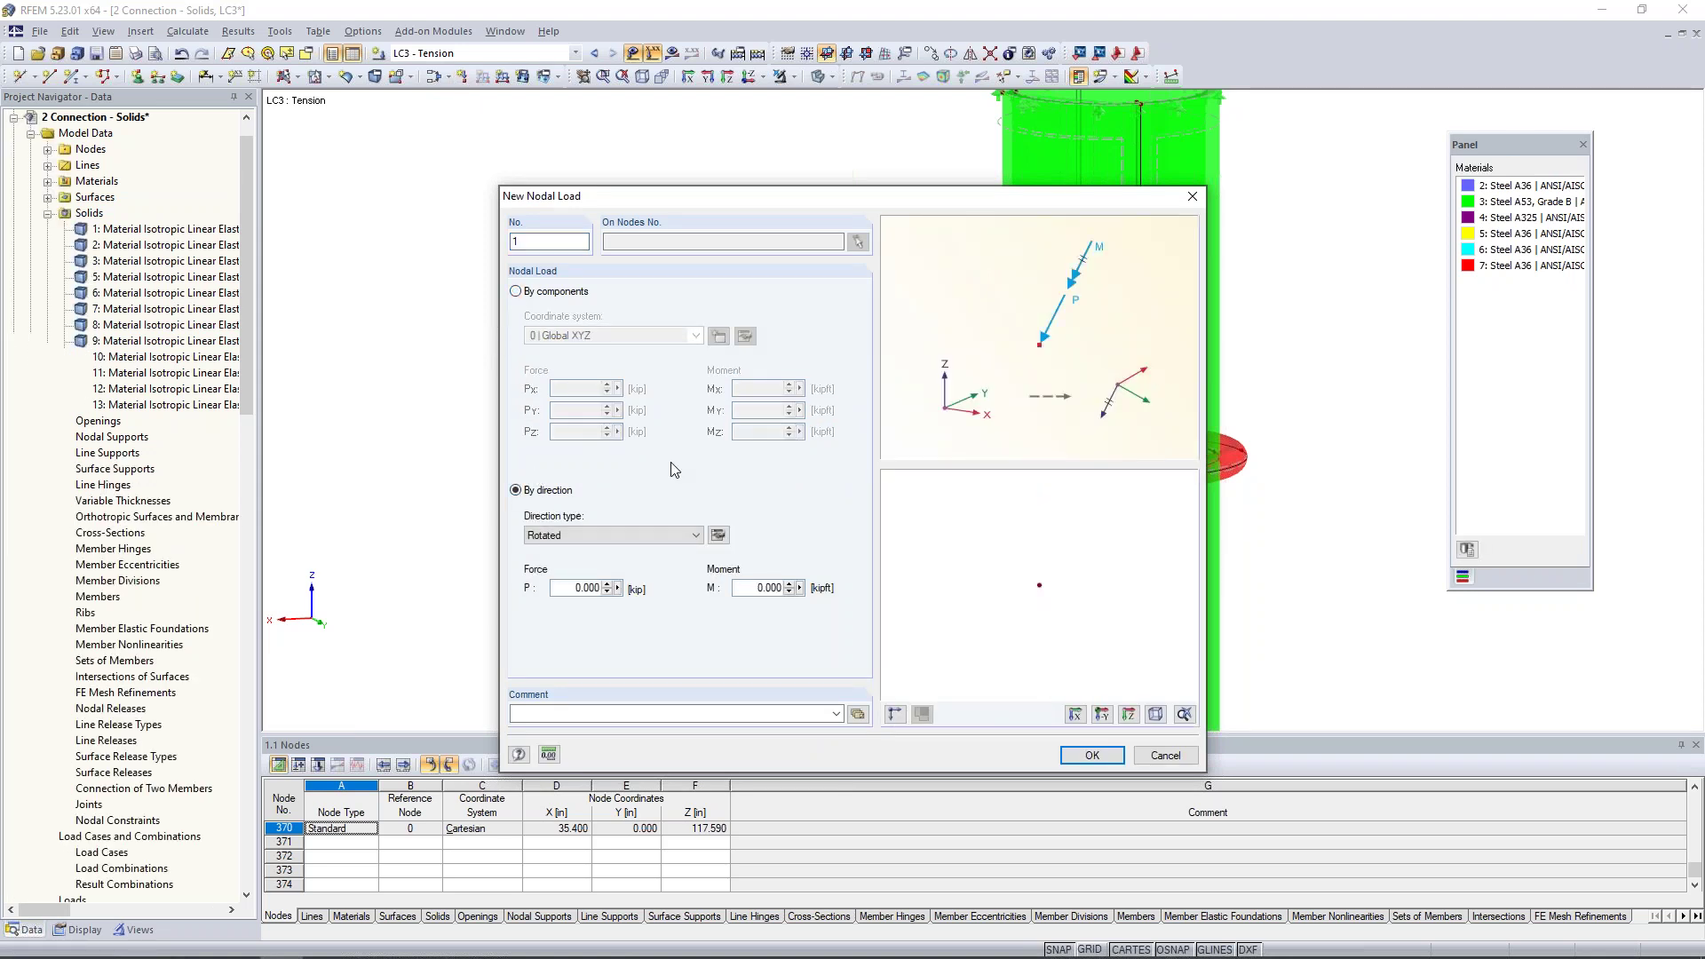
pyautogui.click(718, 535)
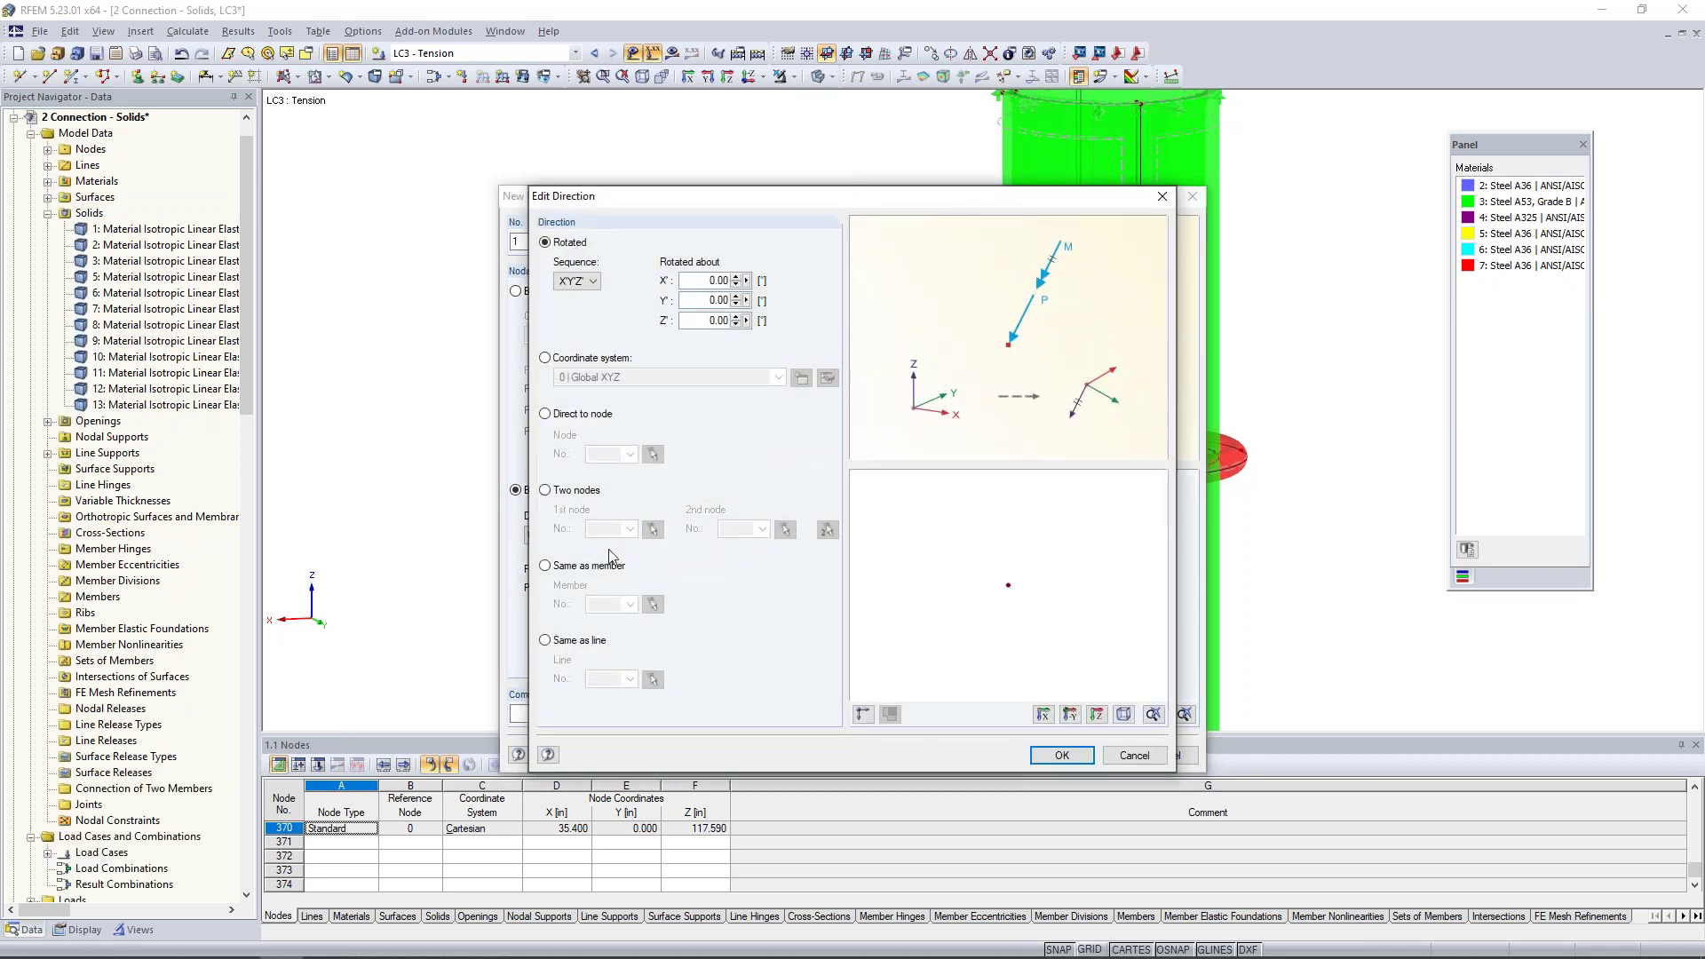
pyautogui.click(546, 641)
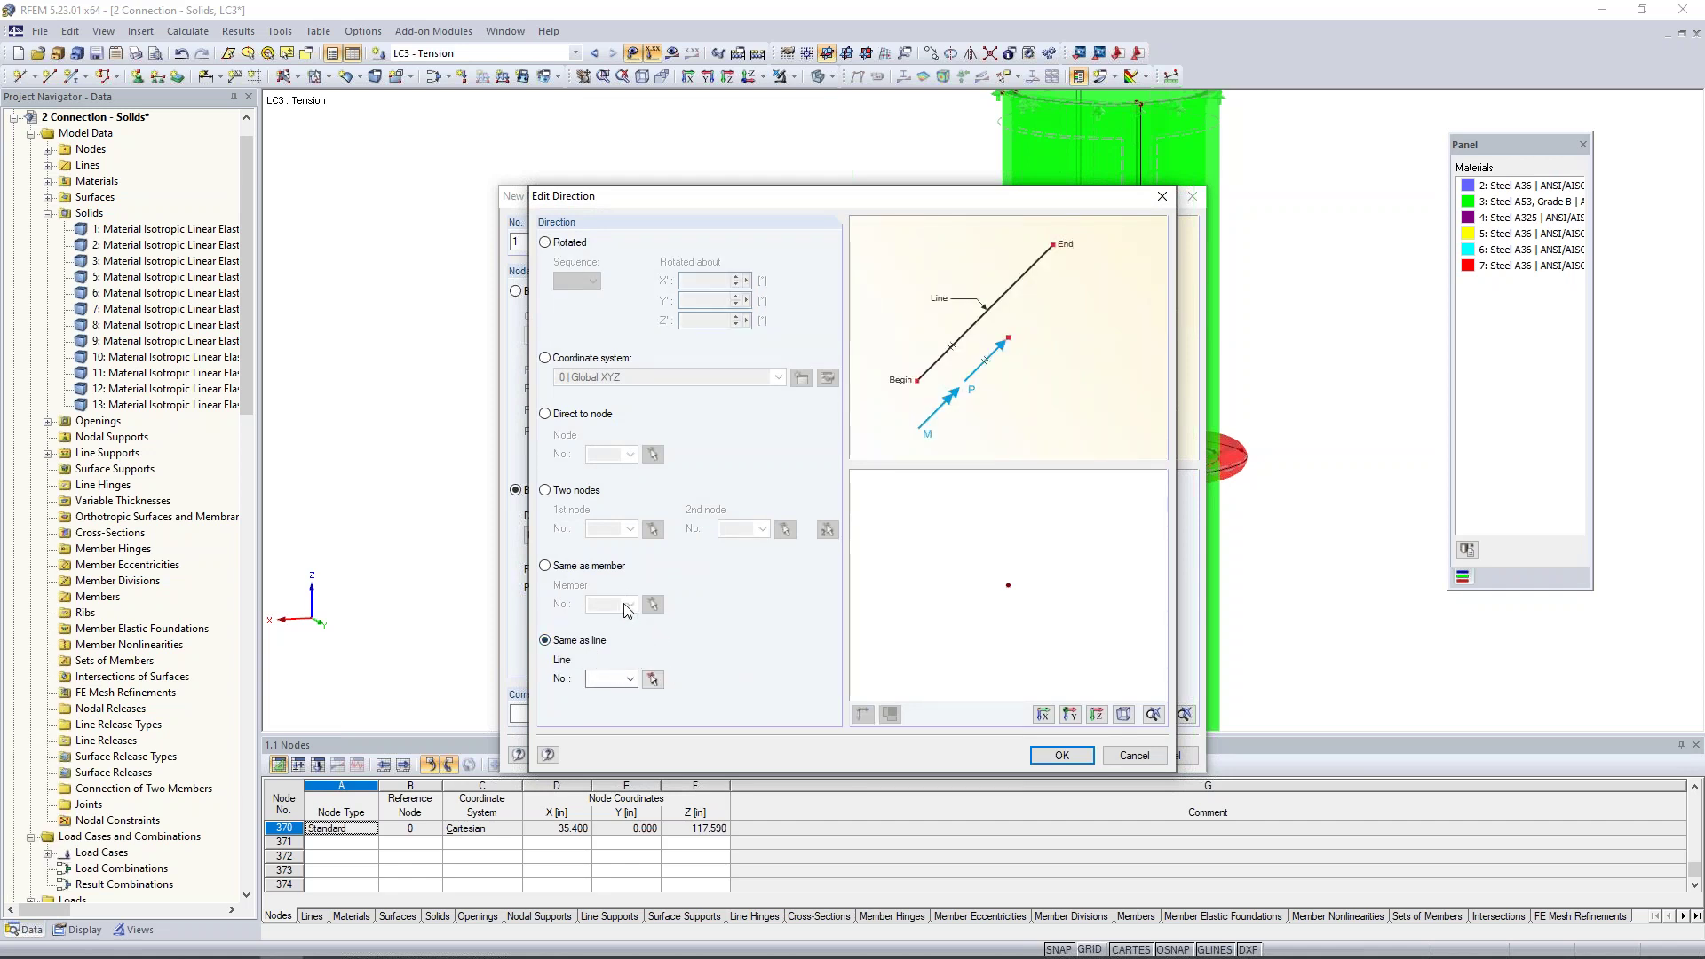
pyautogui.click(657, 682)
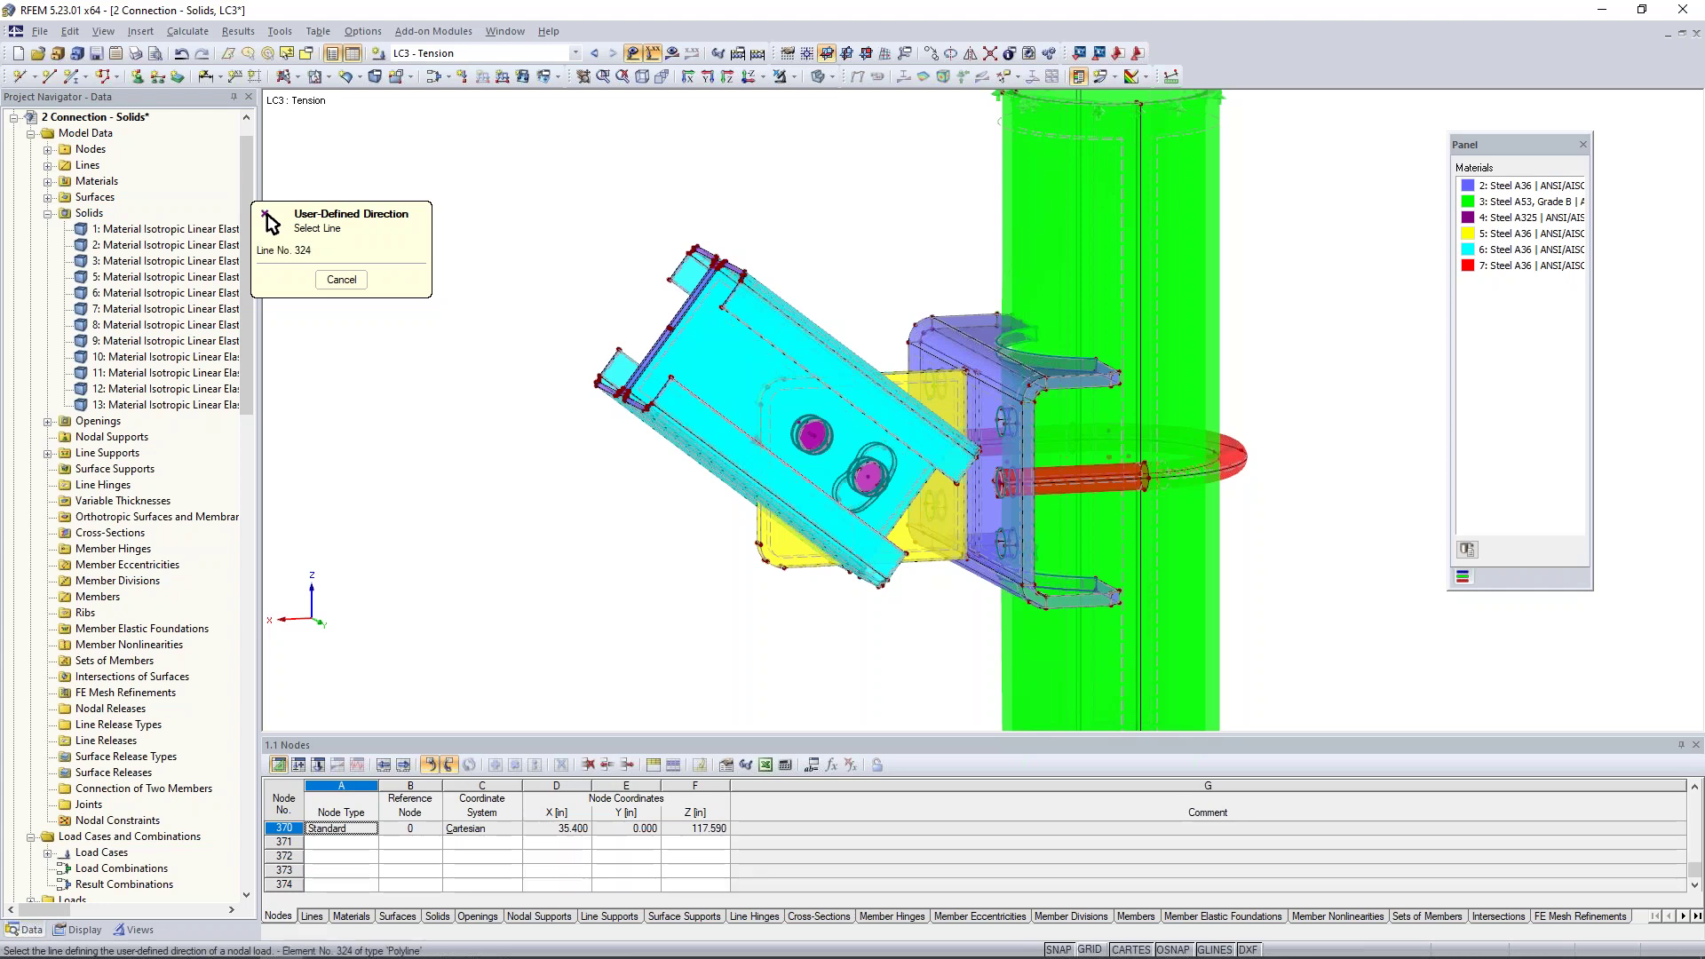
pyautogui.click(267, 216)
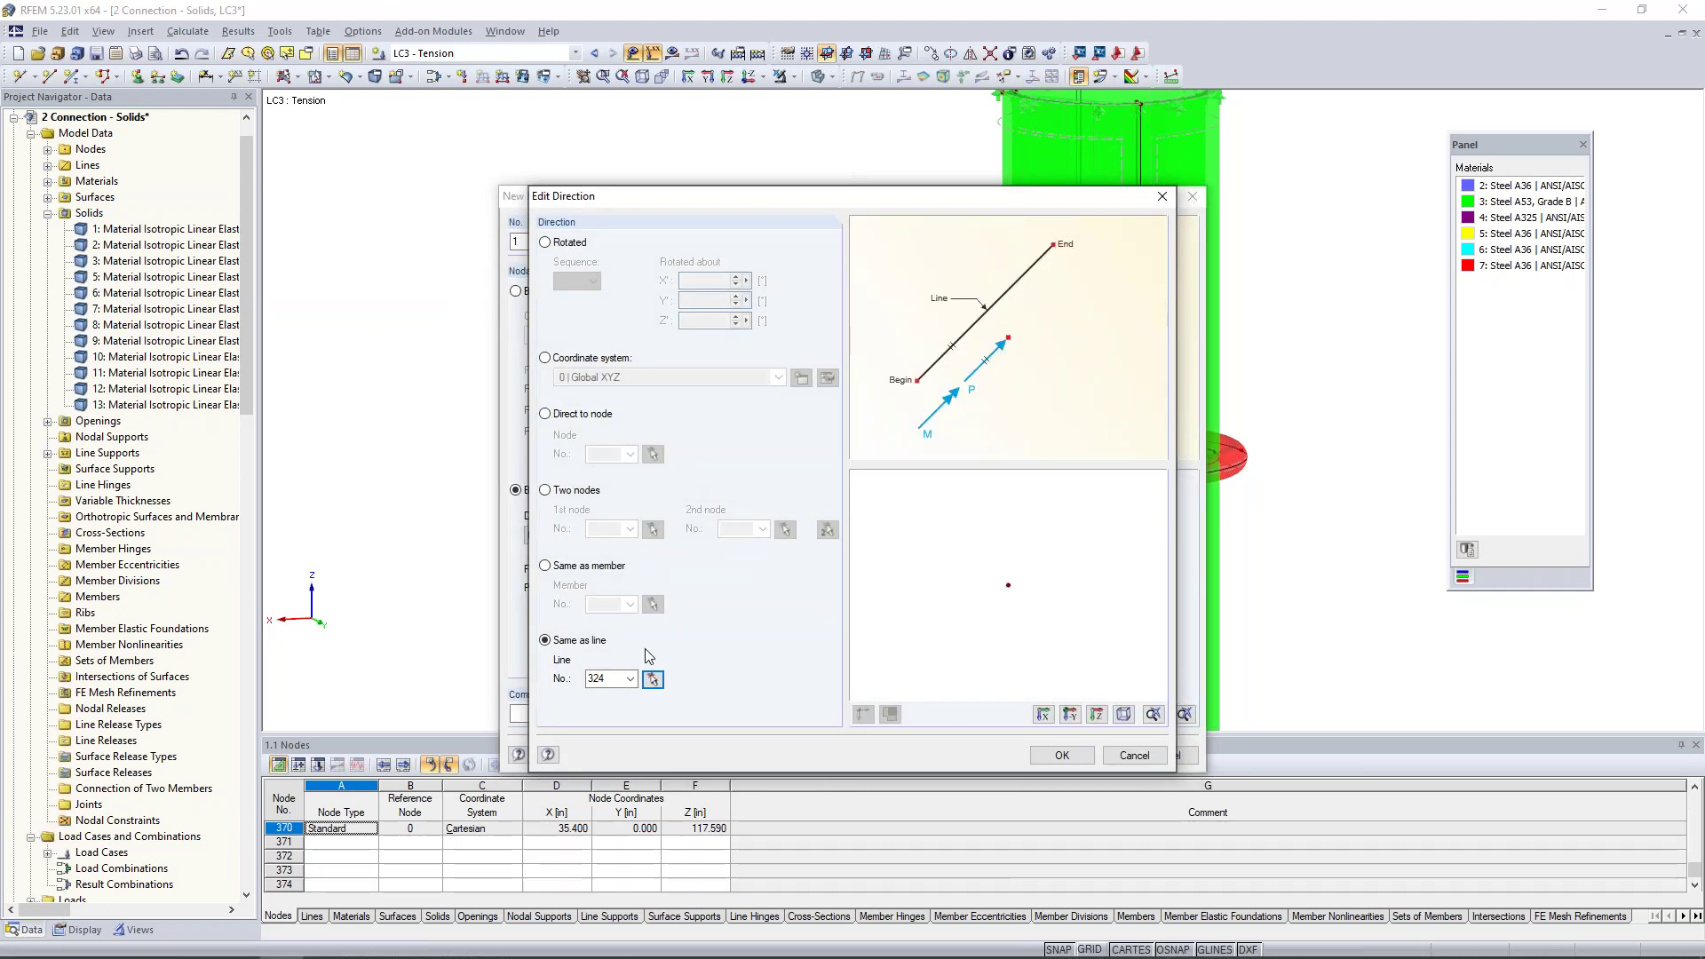
pyautogui.click(1064, 756)
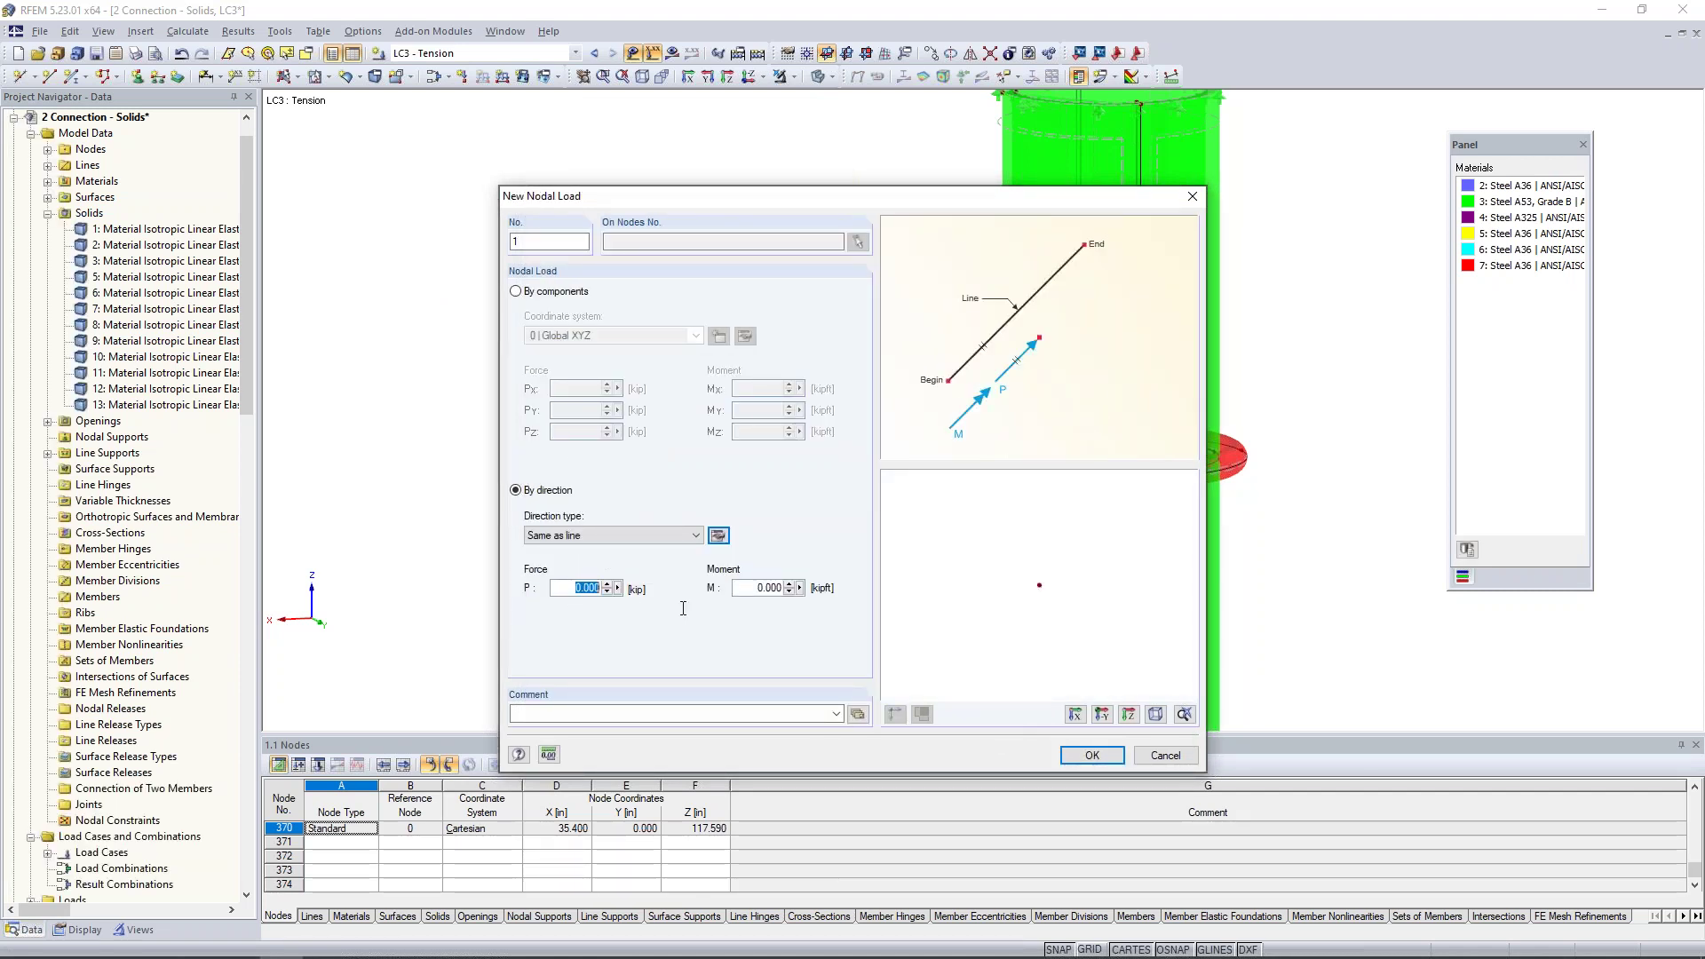
# Set the nodal force P to -40 kip and apply it to the center node of the beam's rigid end surface
pyautogui.write('-40')
pyautogui.click(1092, 755)
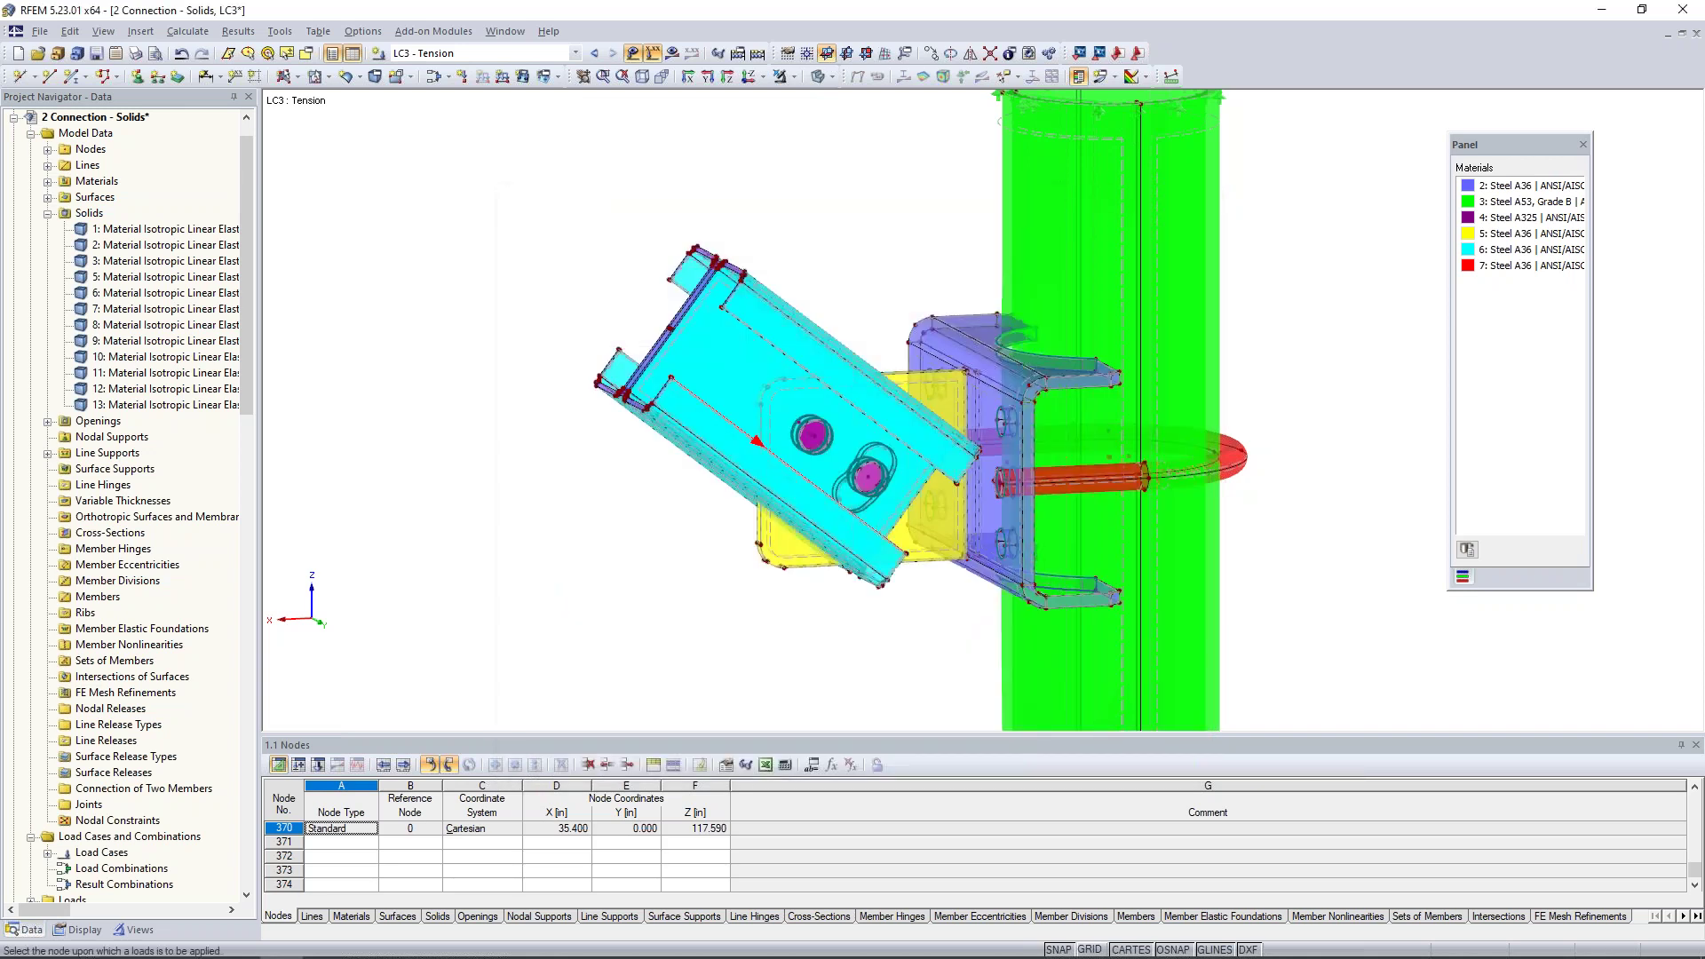
pyautogui.scroll(5, 679, 342)
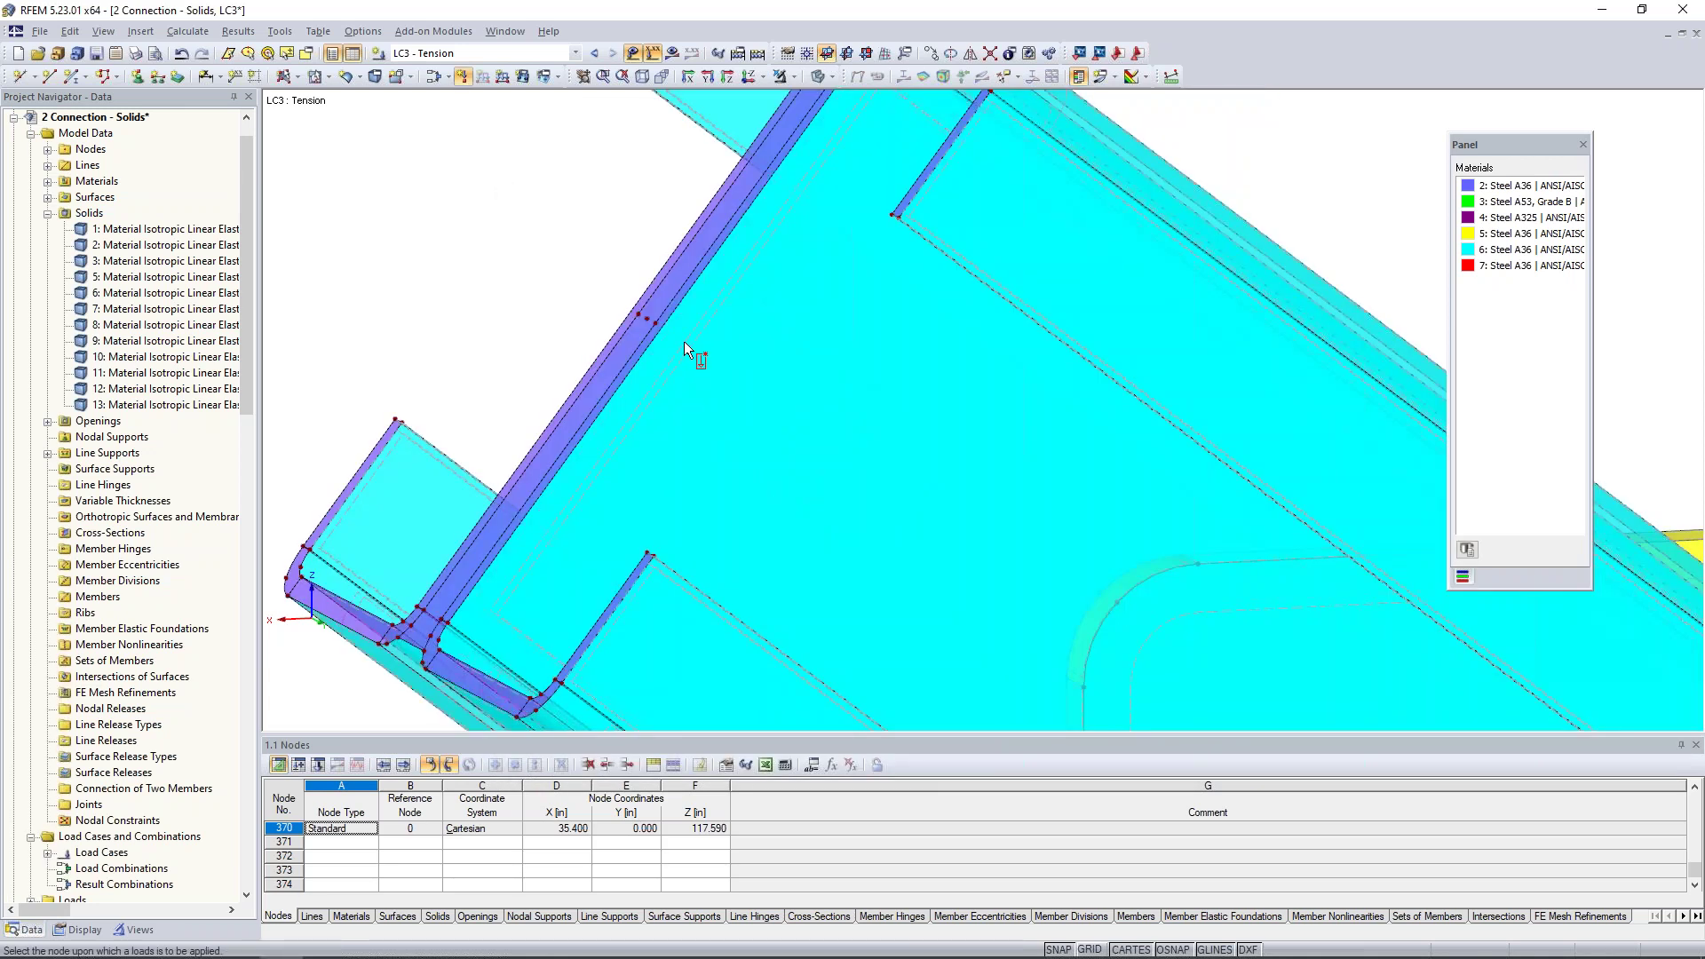
pyautogui.keyDown('ctrl'); pyautogui.moveTo(735, 377); pyautogui.dragTo(753, 407, button='middle'); pyautogui.keyUp('ctrl')
pyautogui.click(709, 394)
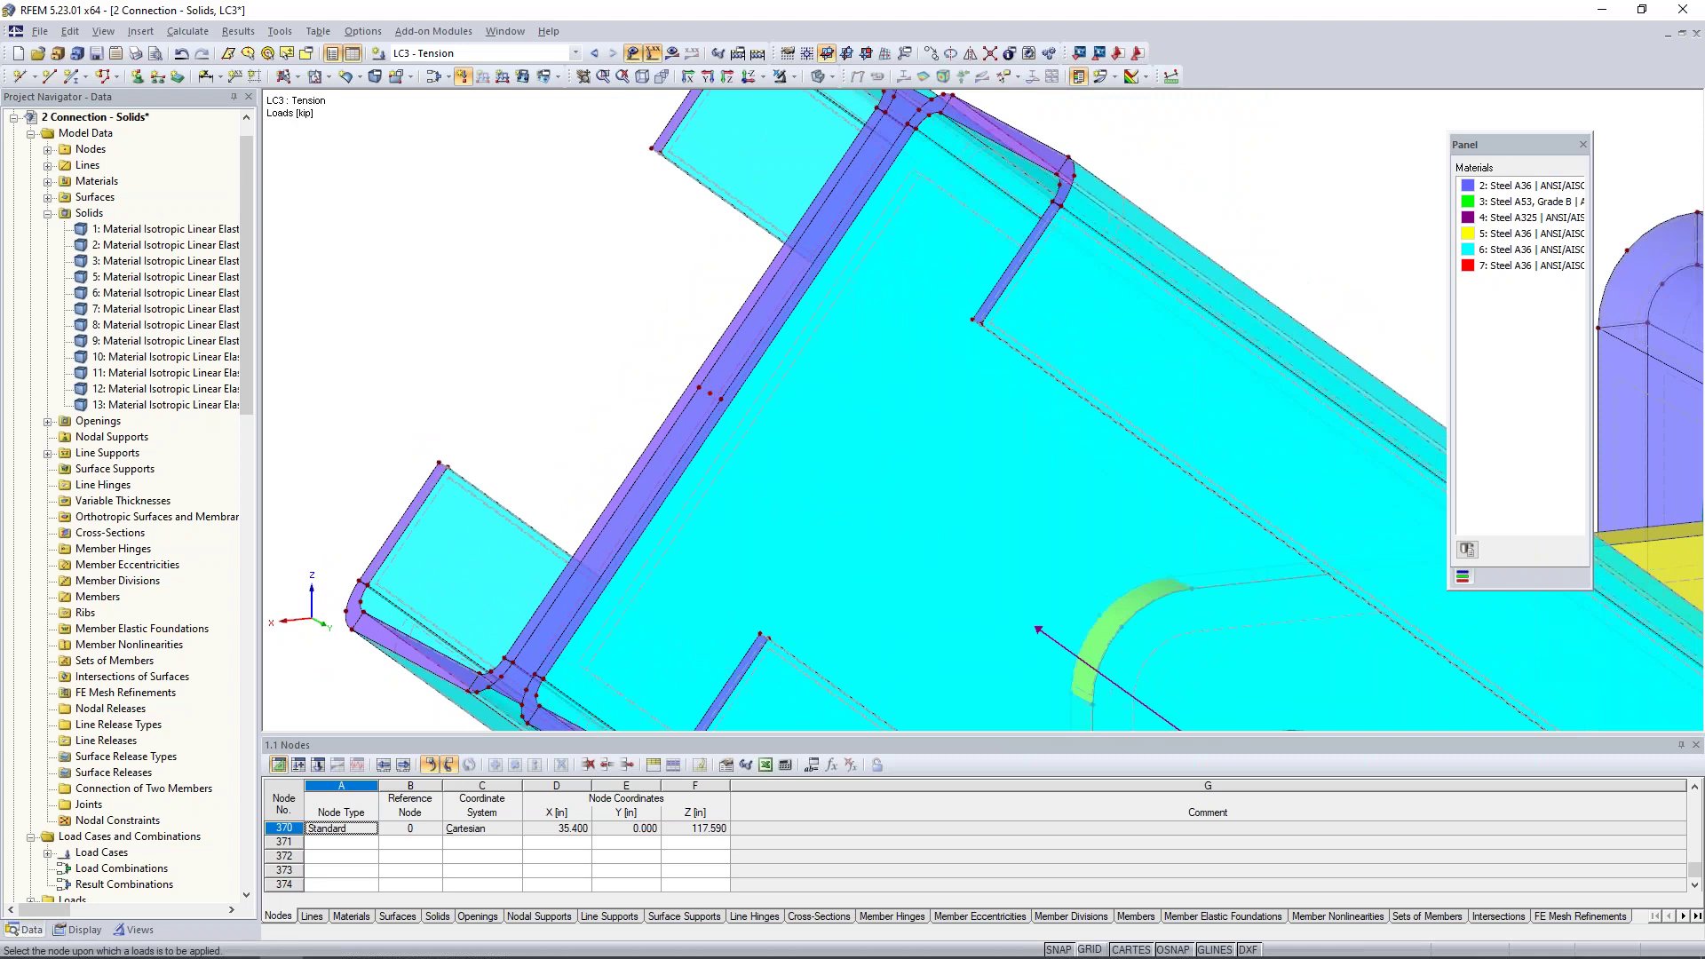
pyautogui.scroll(-5, 799, 382)
pyautogui.press('Escape')
pyautogui.keyDown('ctrl'); pyautogui.moveTo(923, 341); pyautogui.dragTo(889, 329, button='middle'); pyautogui.keyUp('ctrl')
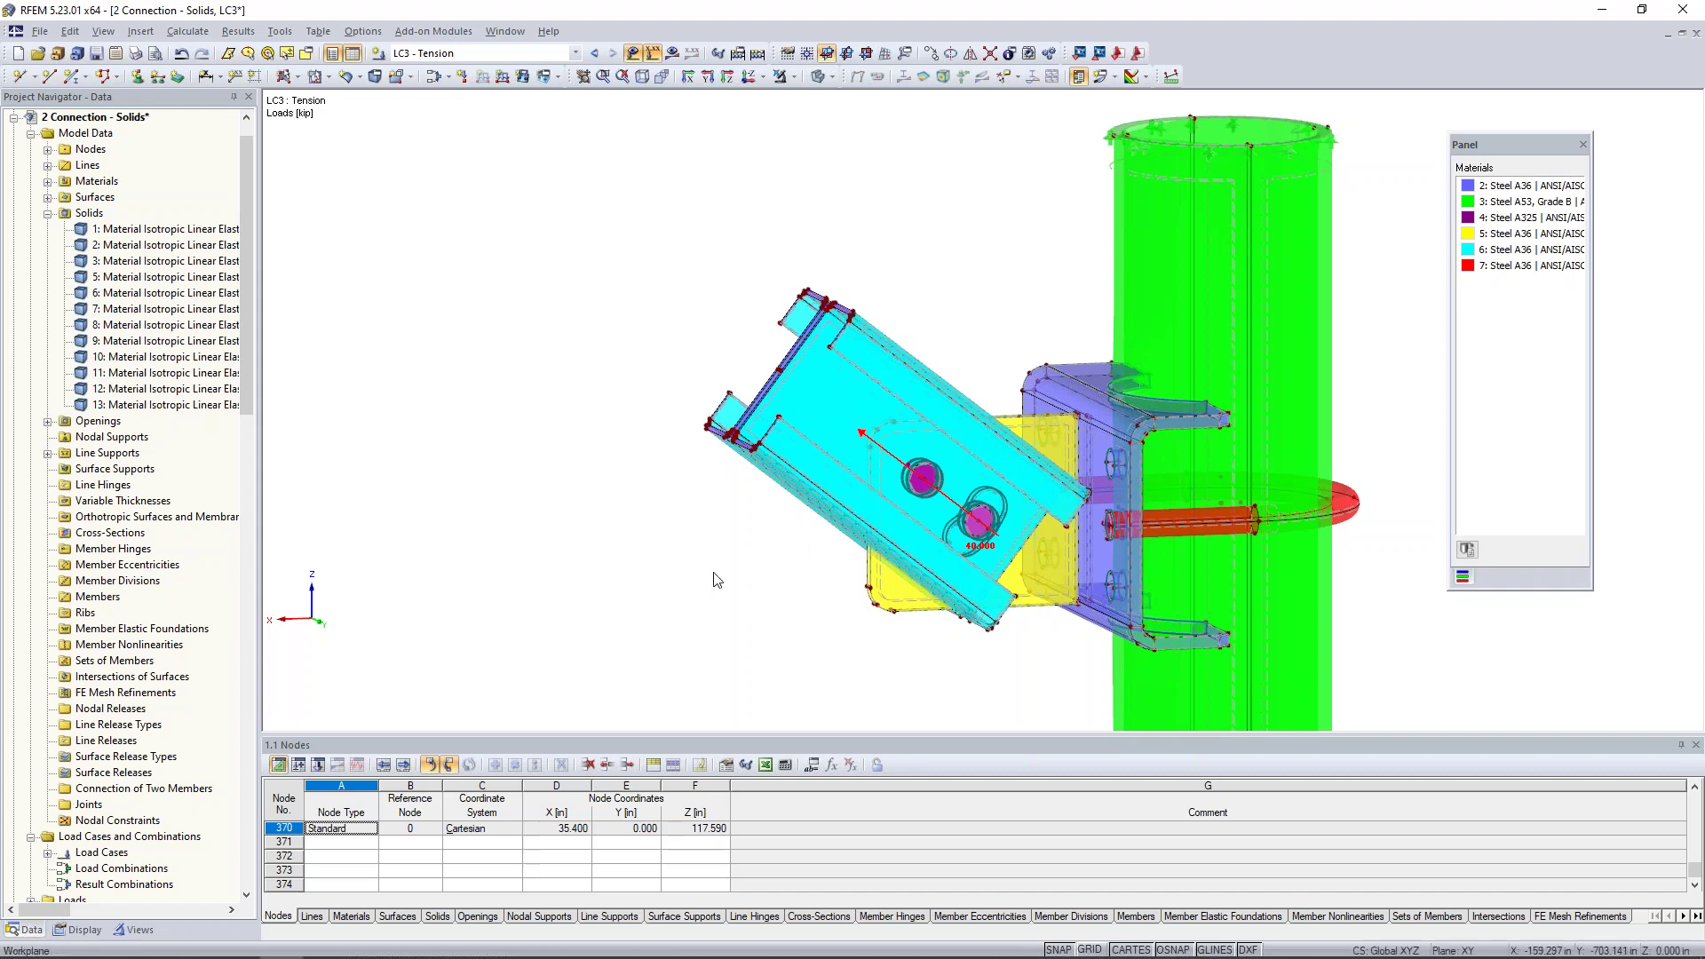
pyautogui.moveTo(715, 577); pyautogui.dragTo(628, 550, button='middle')
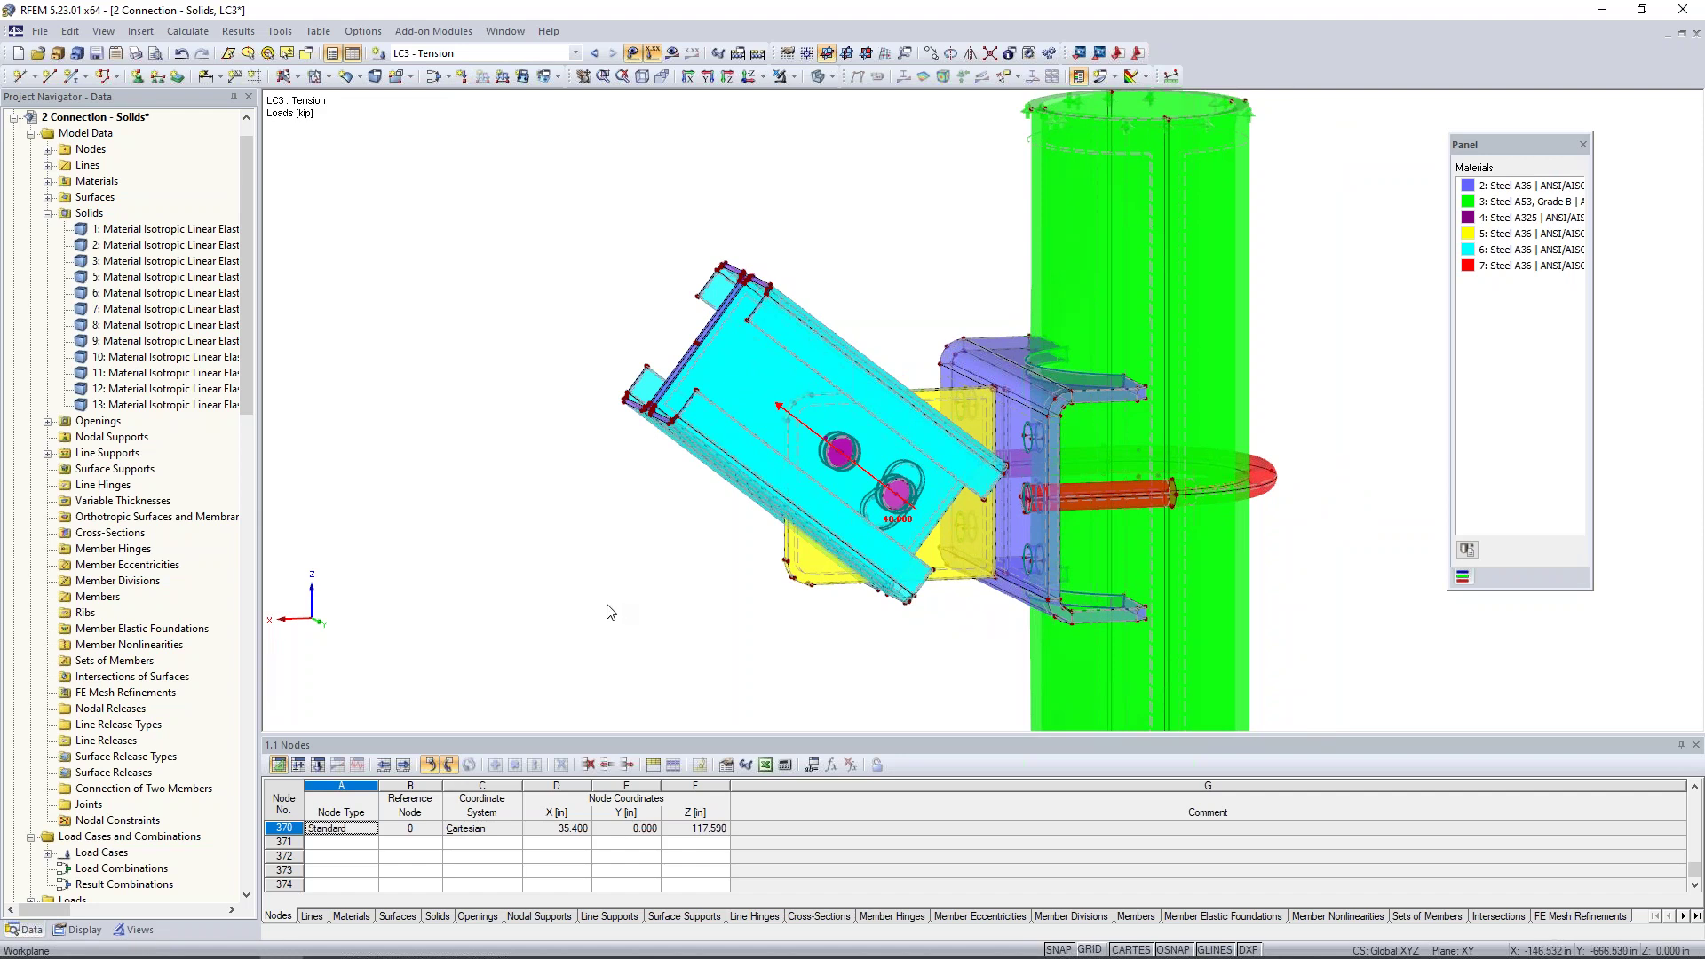
# Set the FE mesh target length of finite elements to 1 in and regenerate the FE mesh
pyautogui.scroll(-2, 631, 588)
pyautogui.scroll(-3, 621, 515)
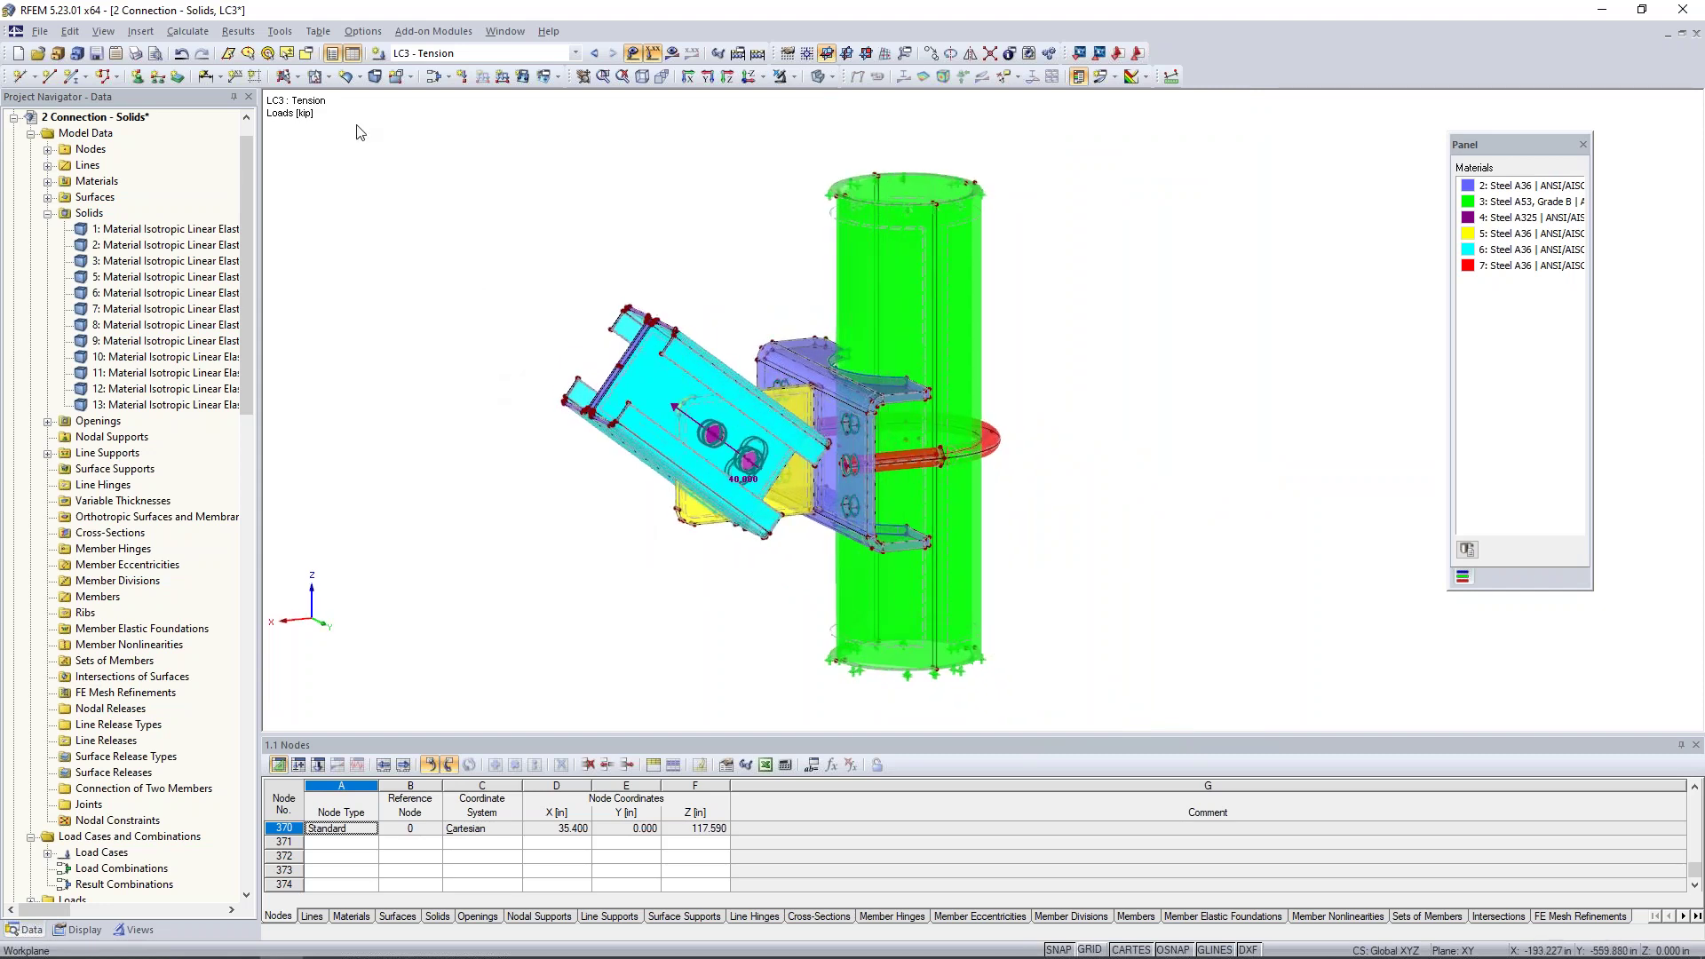
pyautogui.click(188, 31)
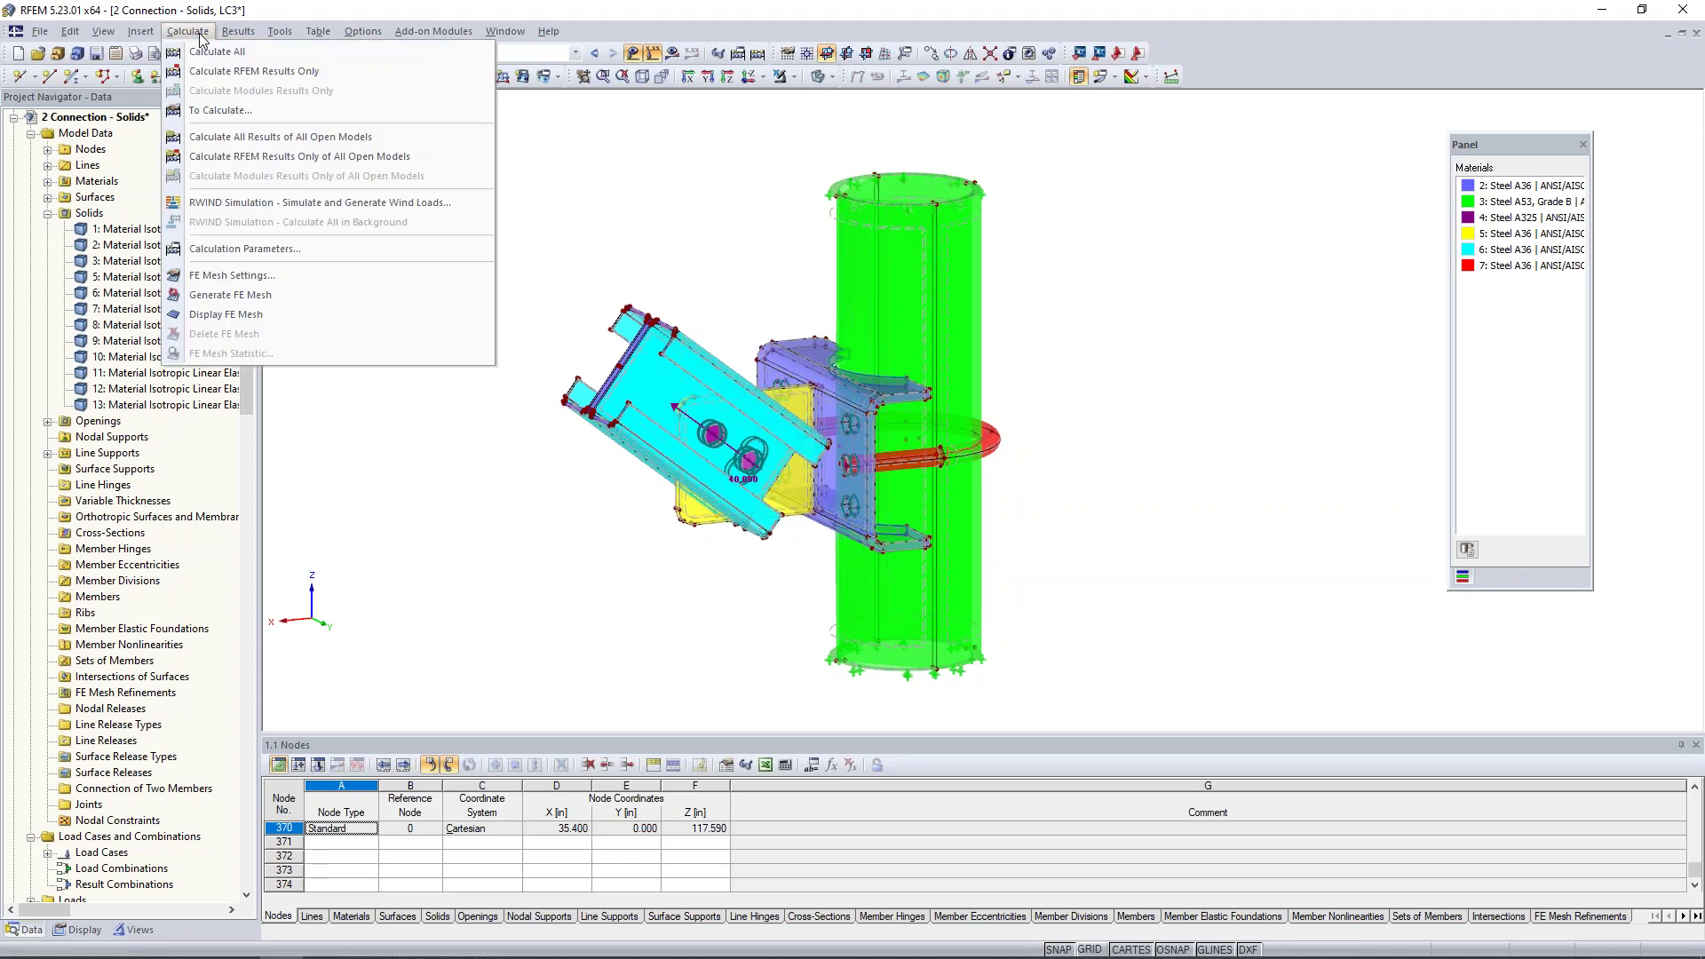
pyautogui.click(230, 278)
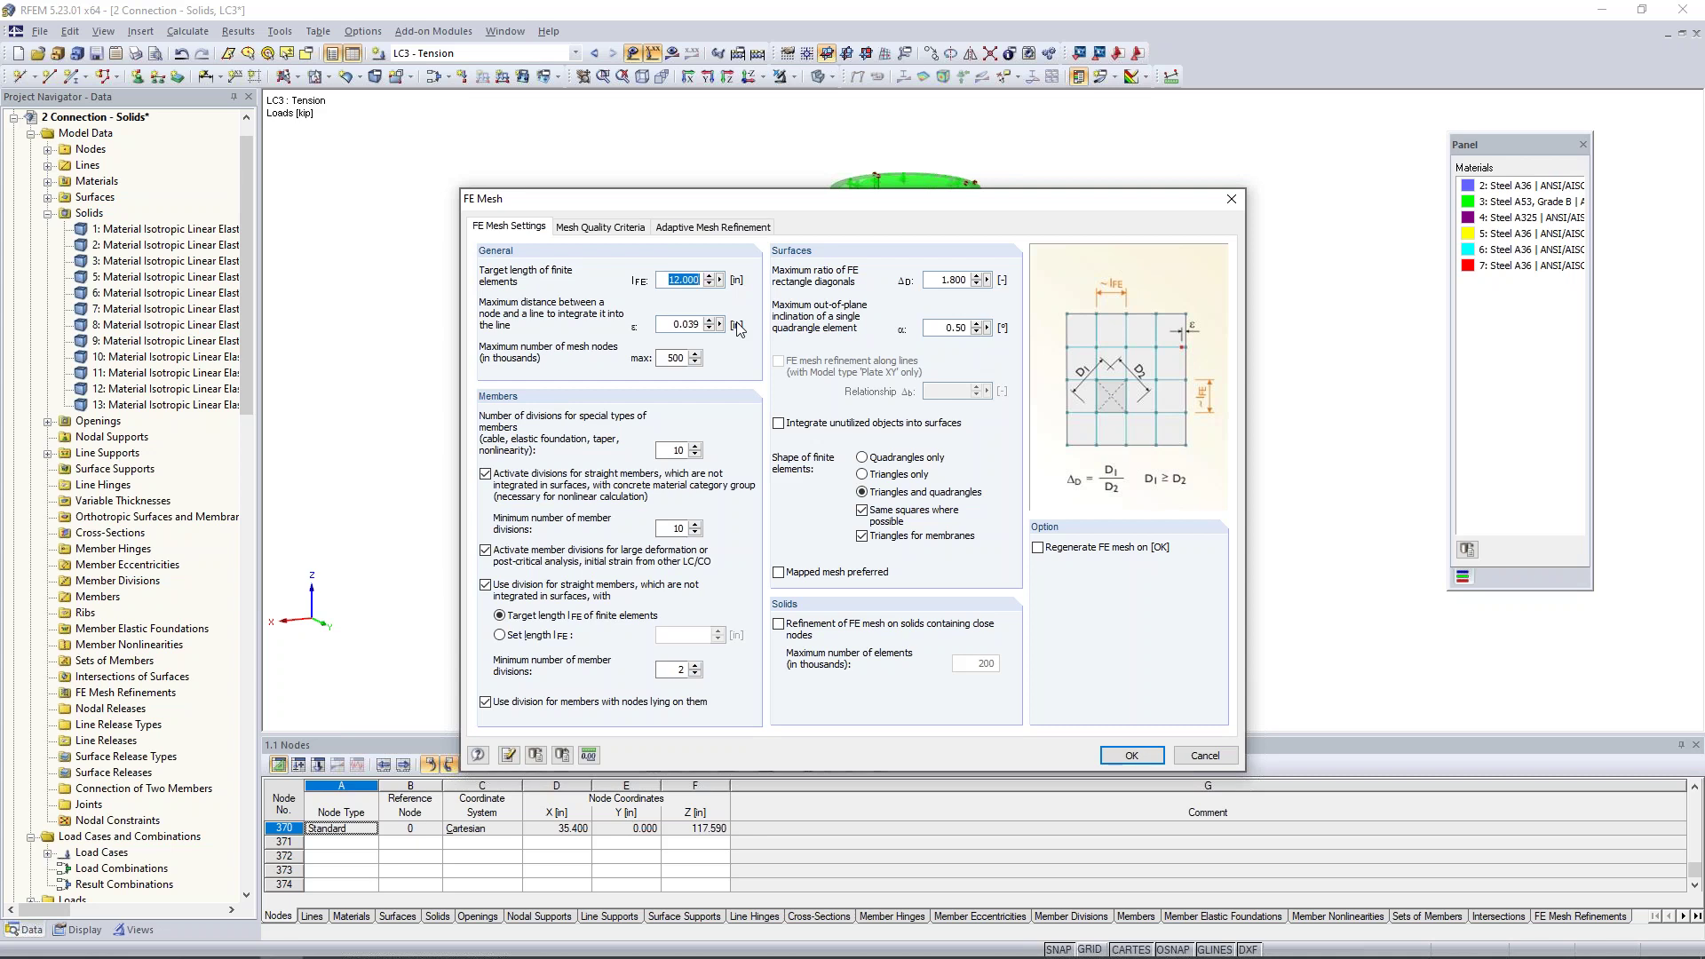
pyautogui.write('1')
pyautogui.click(1039, 548)
pyautogui.click(1143, 762)
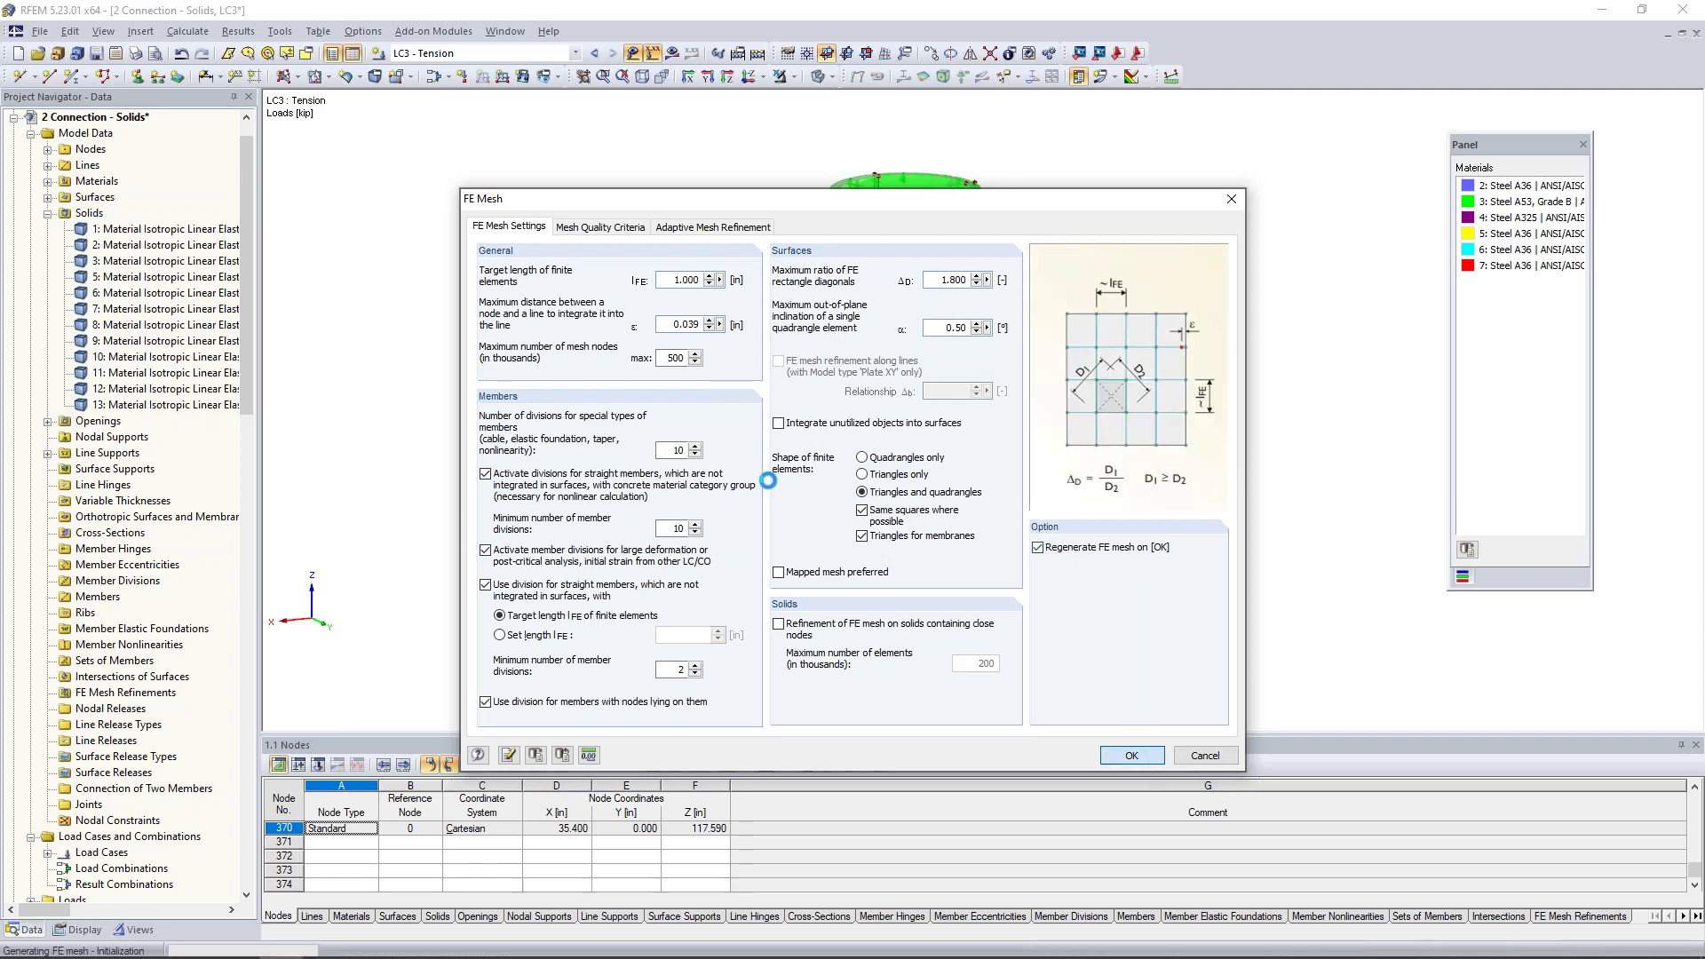
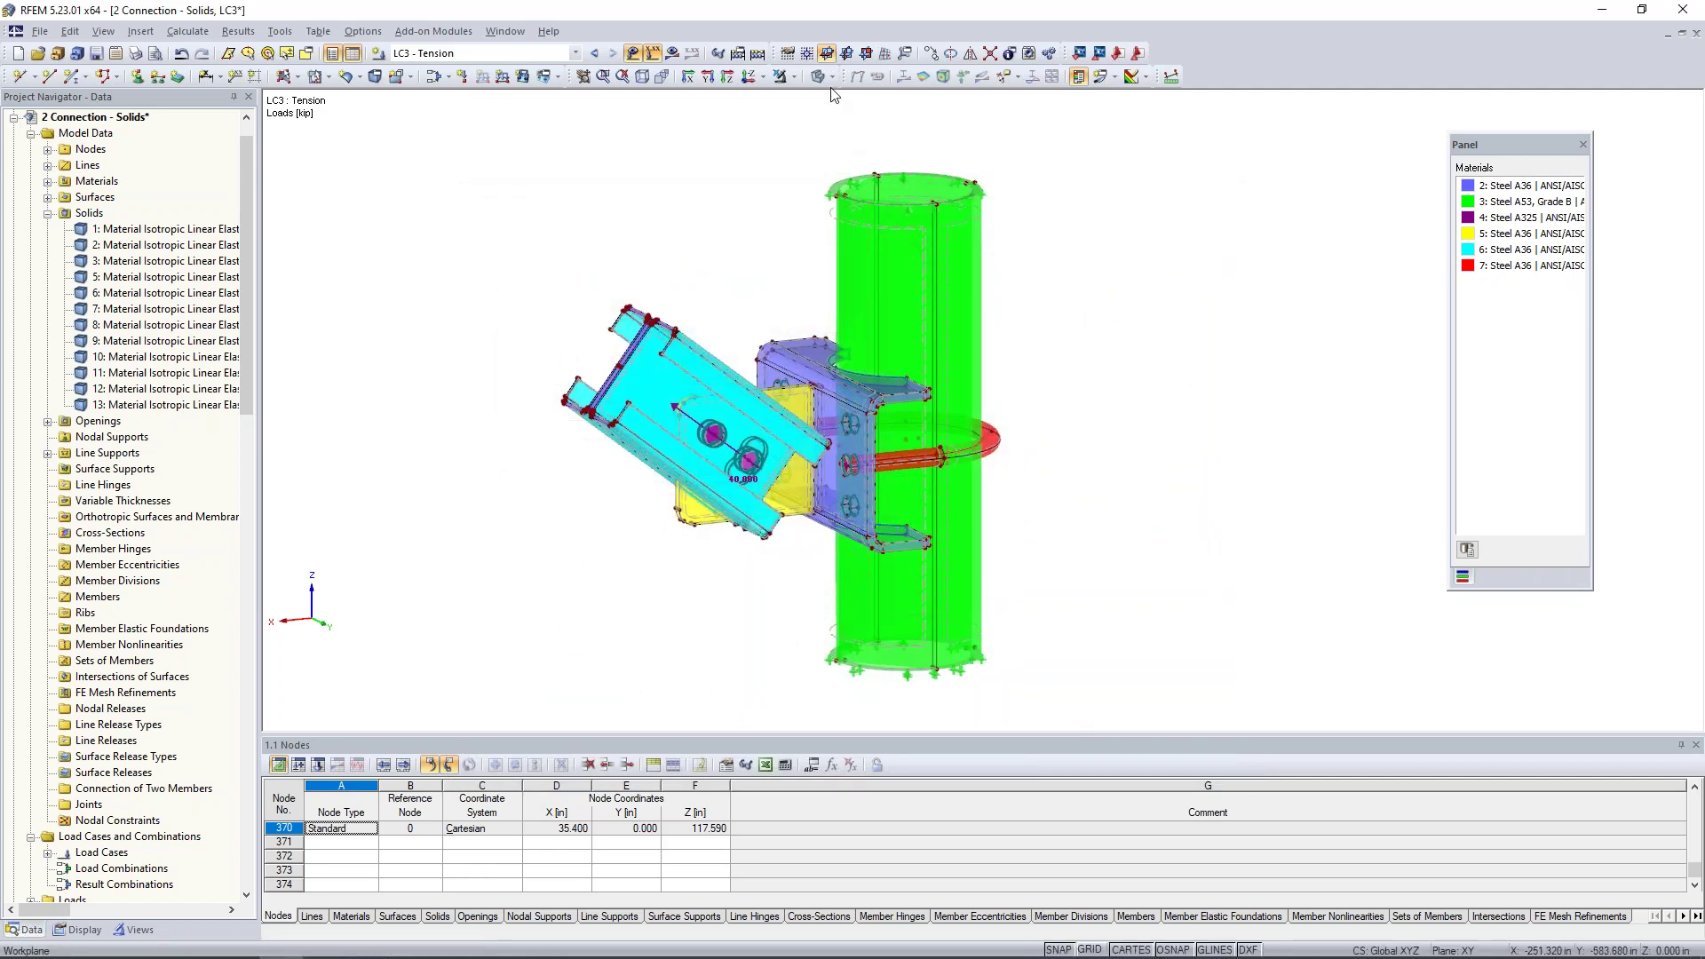
# Display the generated FE mesh on the model and hide the loads
pyautogui.click(80, 929)
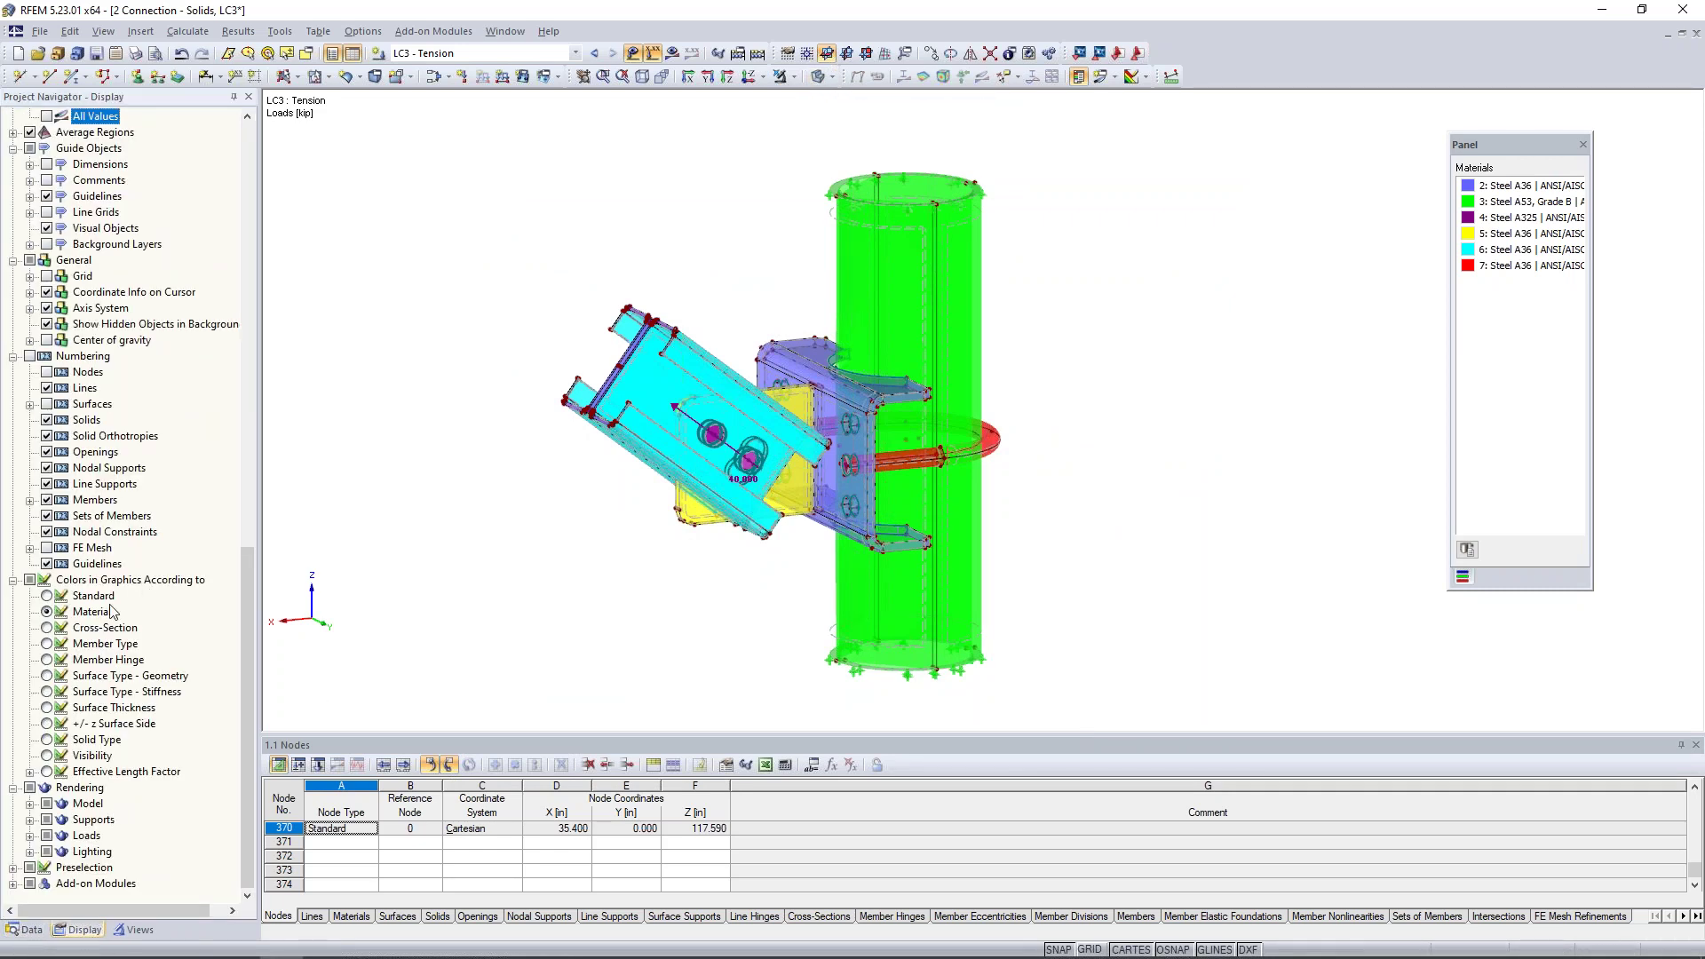
pyautogui.scroll(9, 111, 611)
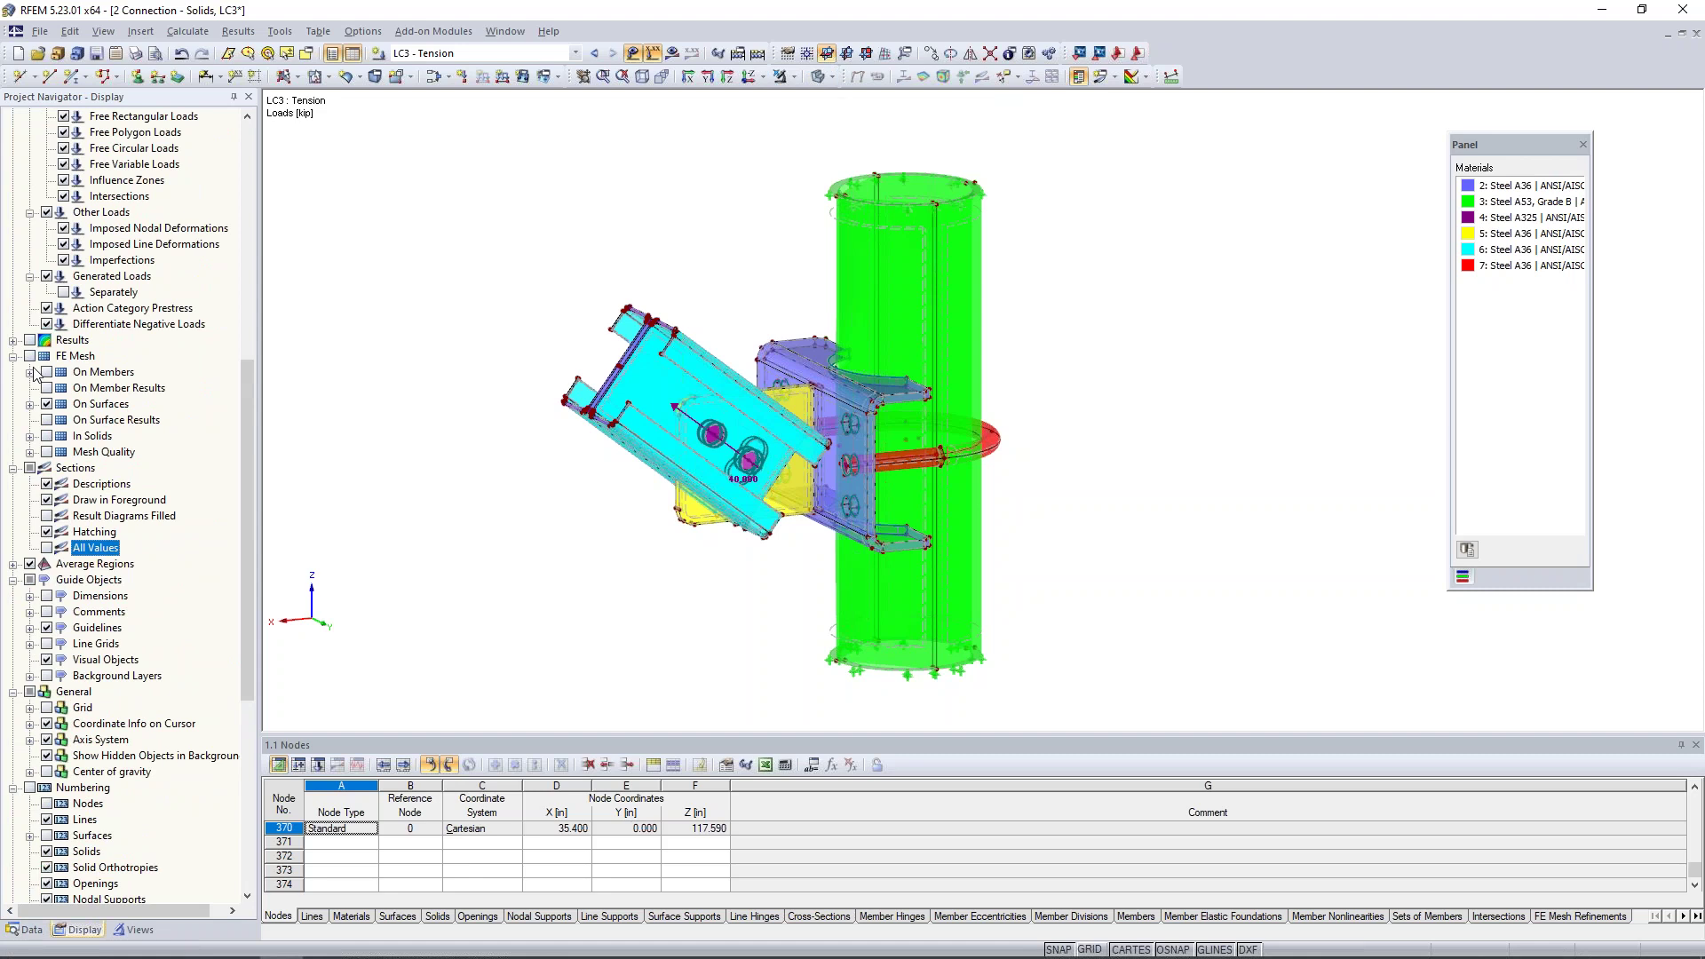
pyautogui.click(833, 78)
pyautogui.click(879, 98)
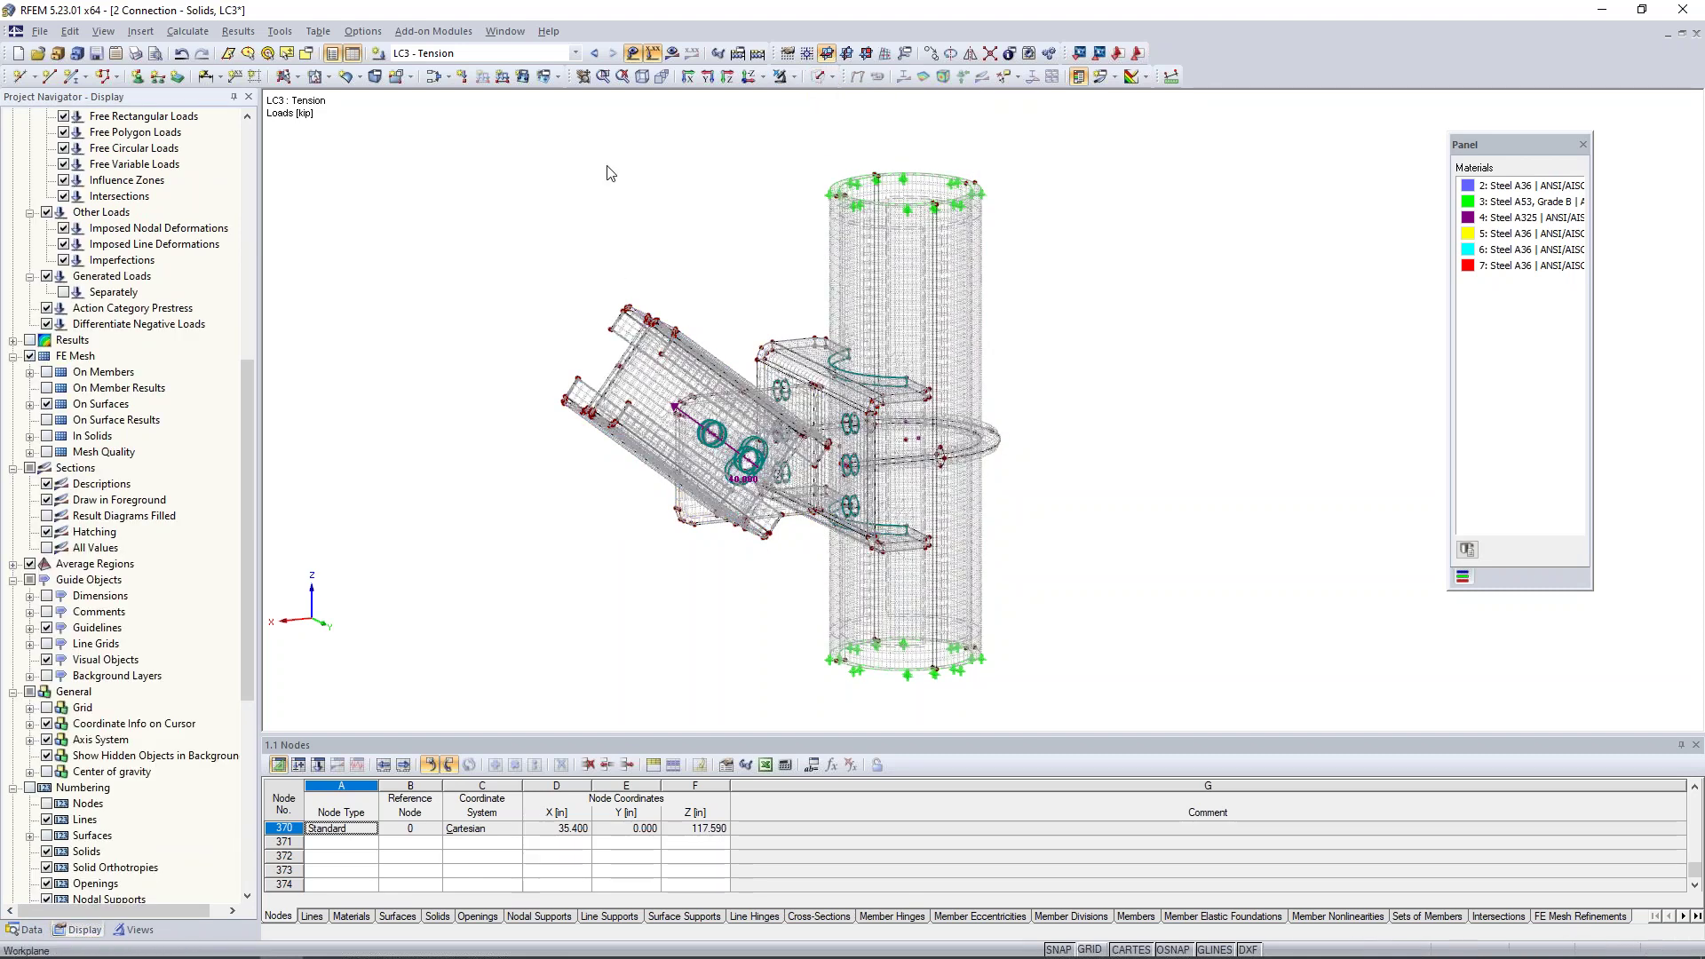
pyautogui.click(634, 54)
# Isolate the solid in the bracket's middle bolt hole to examine its FE mesh, and cancel visibility mode
pyautogui.scroll(3, 795, 572)
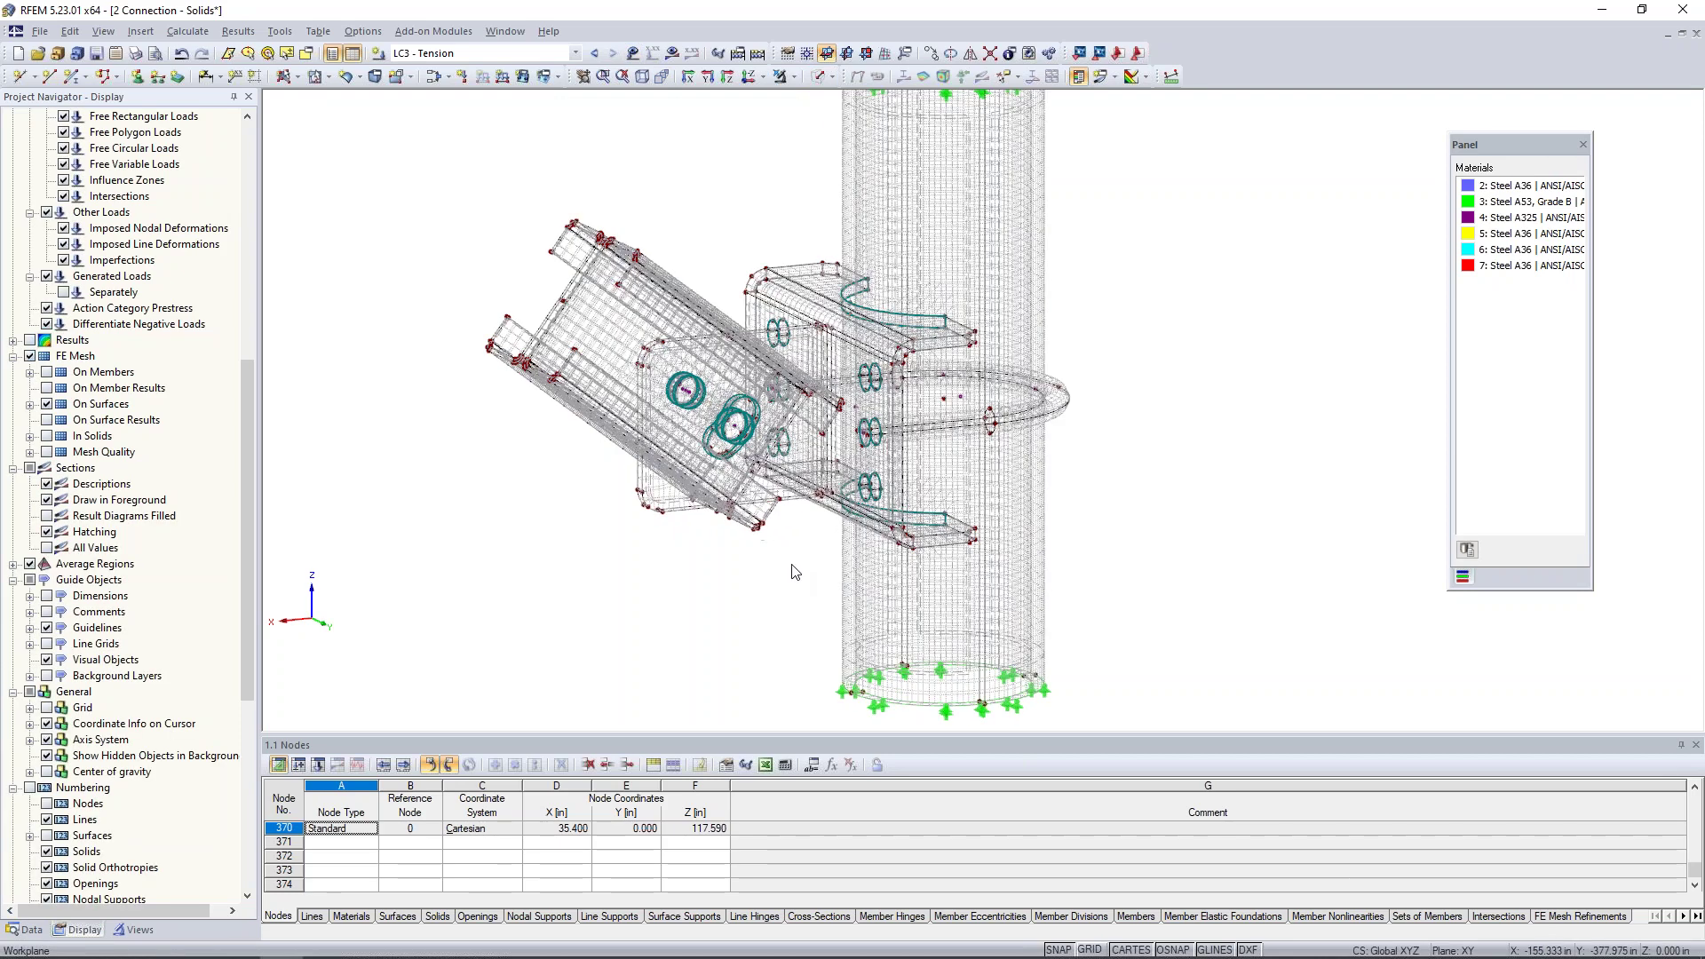
pyautogui.scroll(-1, 795, 572)
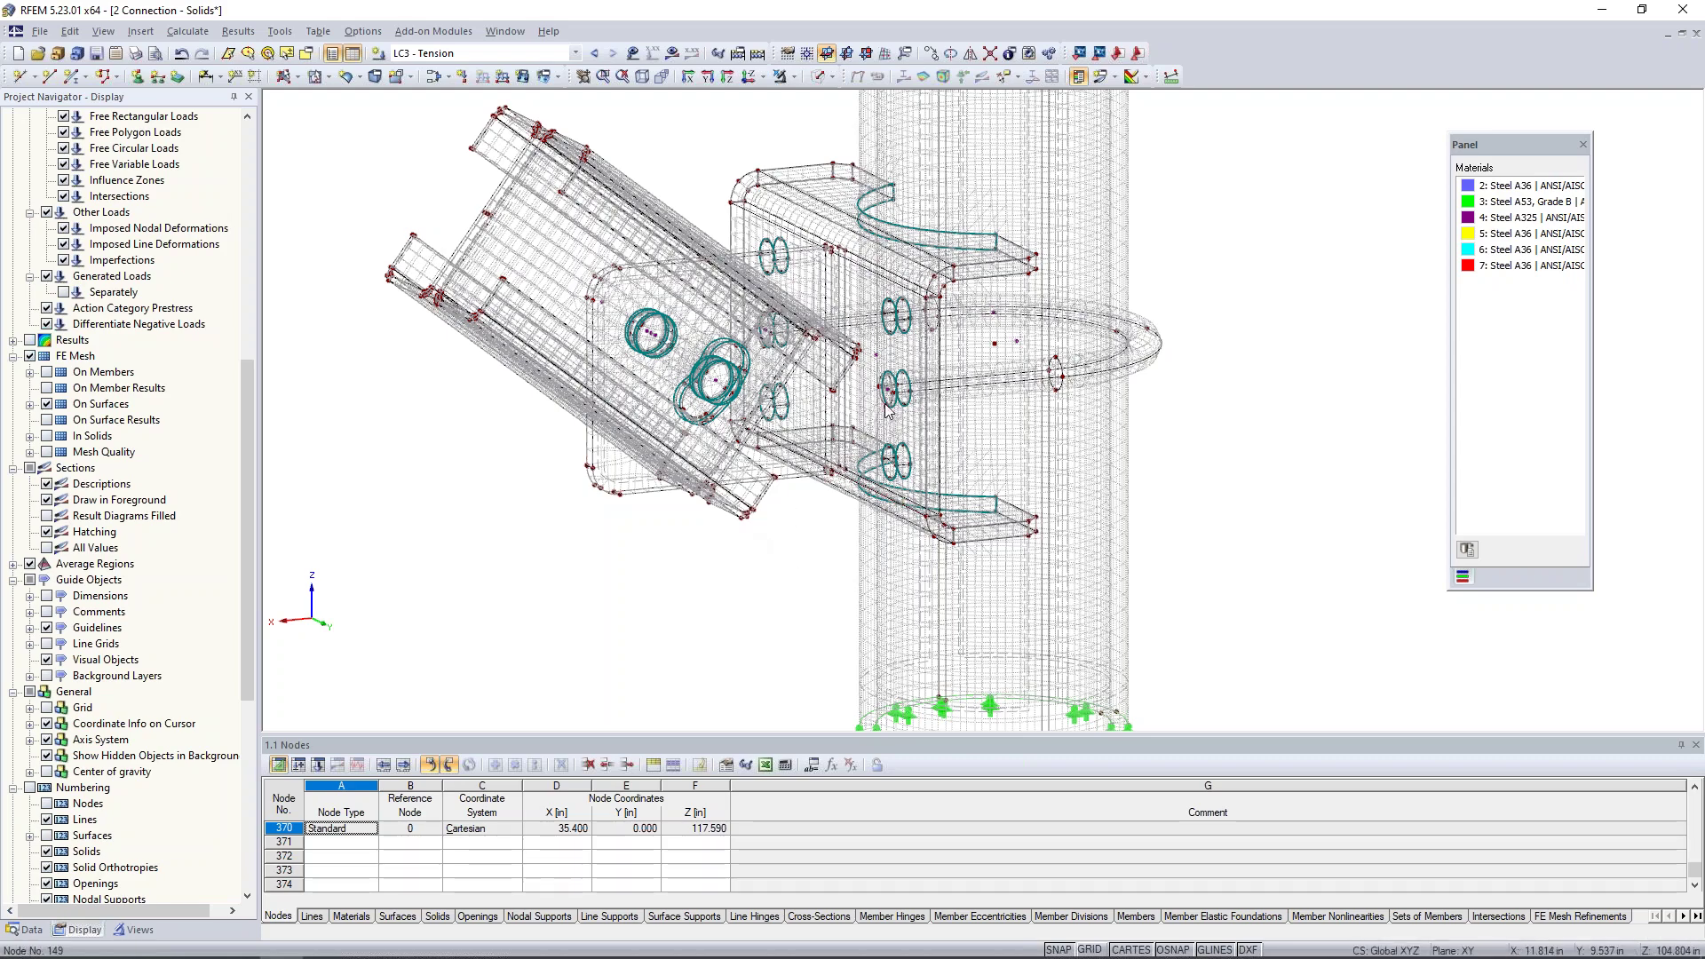
pyautogui.scroll(3, 888, 404)
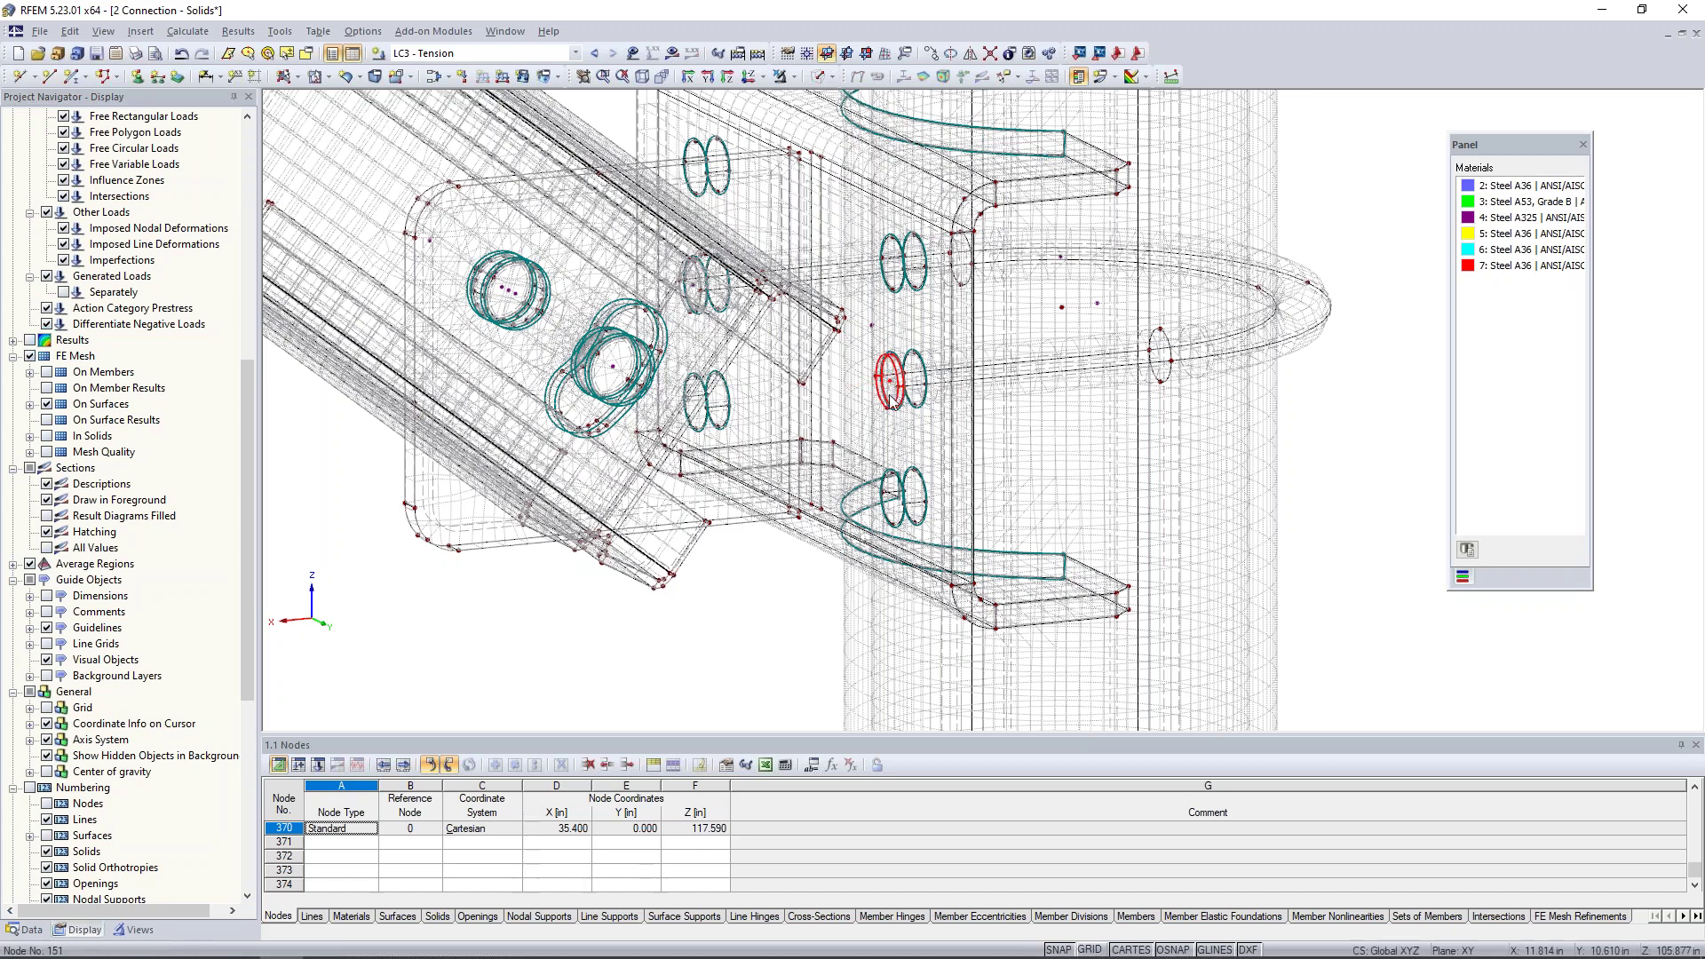
pyautogui.click(793, 77)
pyautogui.click(802, 98)
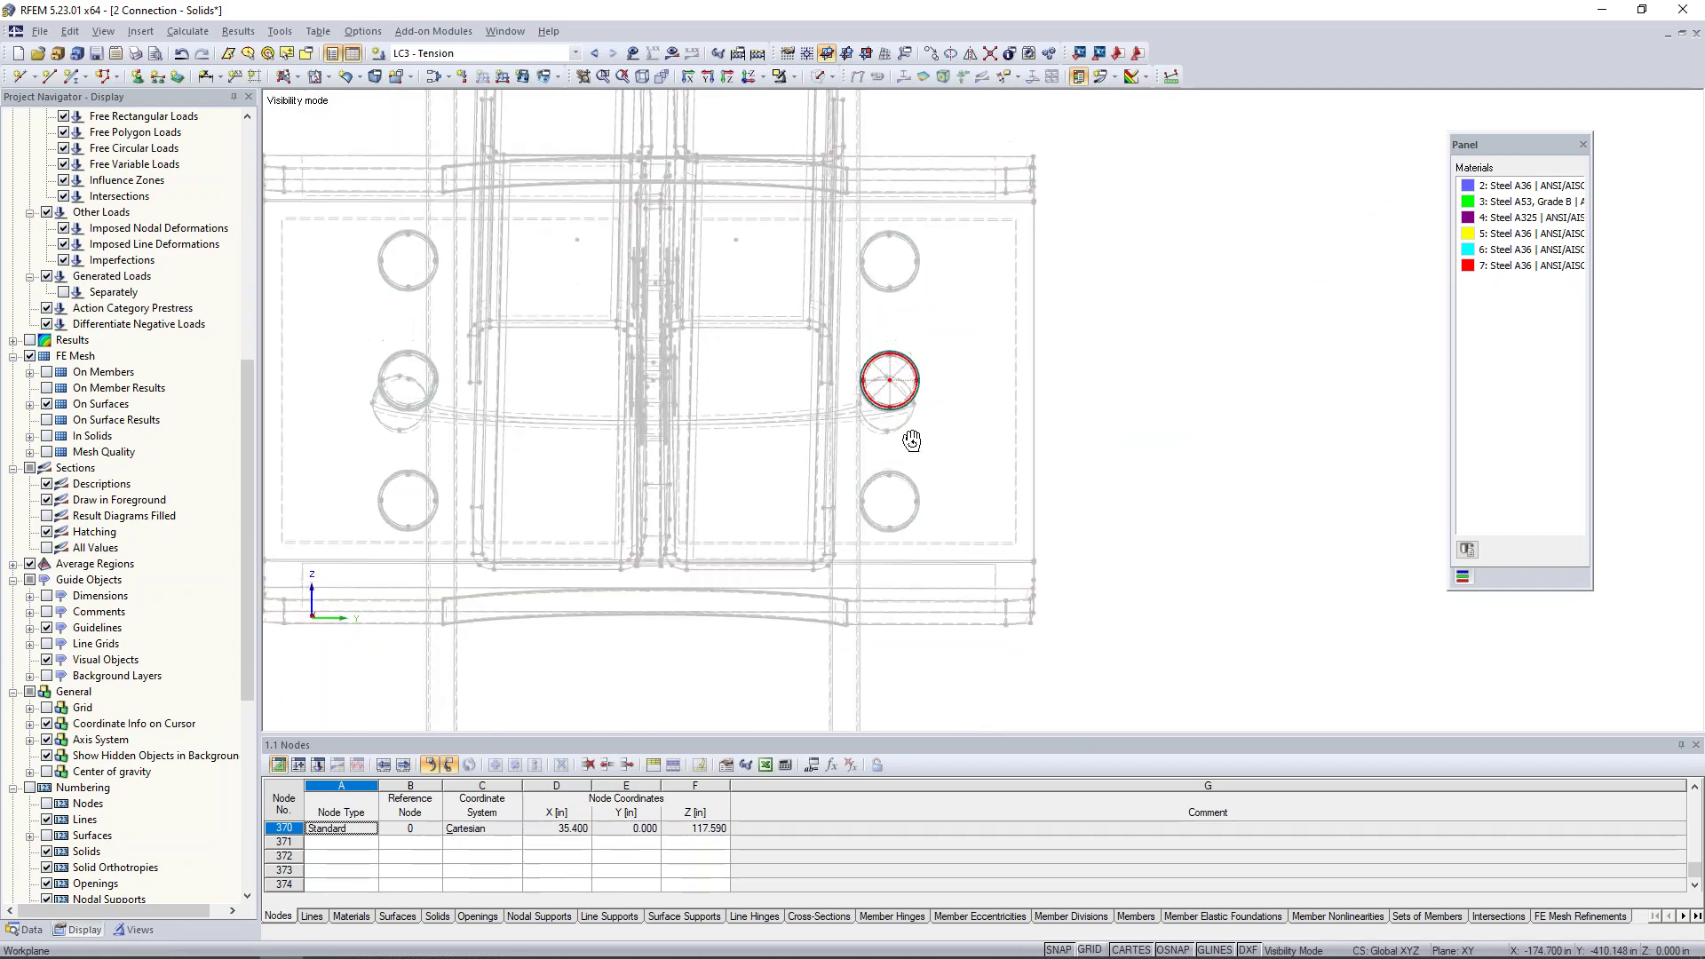
pyautogui.scroll(5, 888, 382)
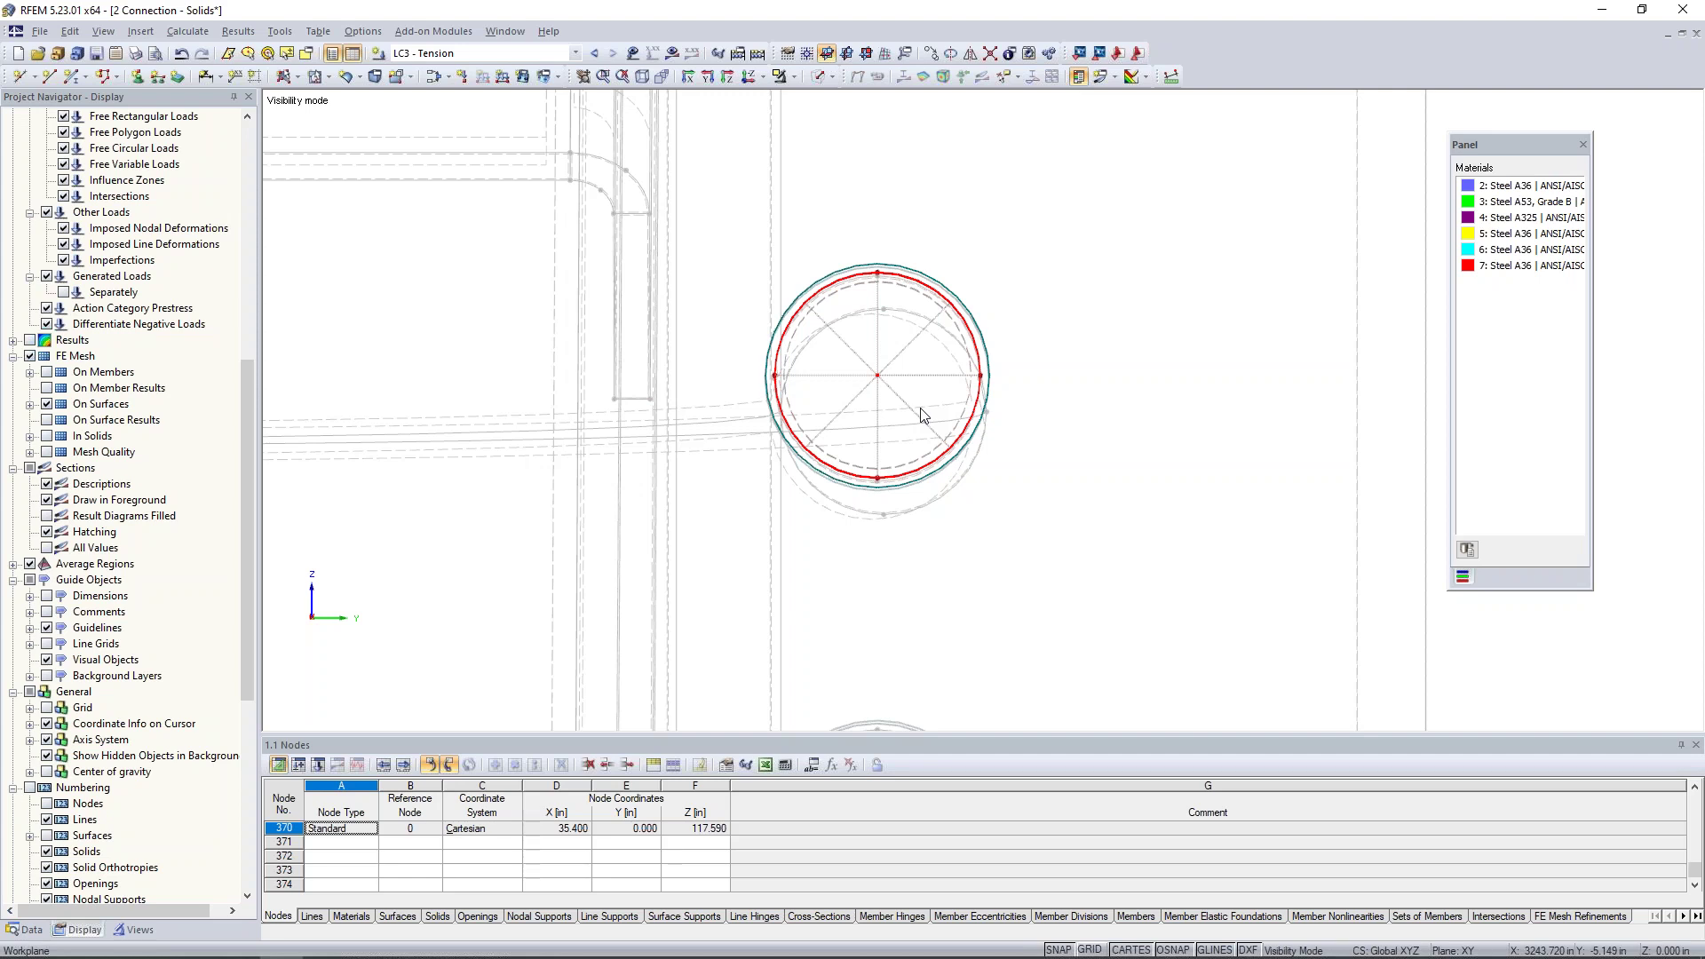
pyautogui.scroll(-3, 946, 373)
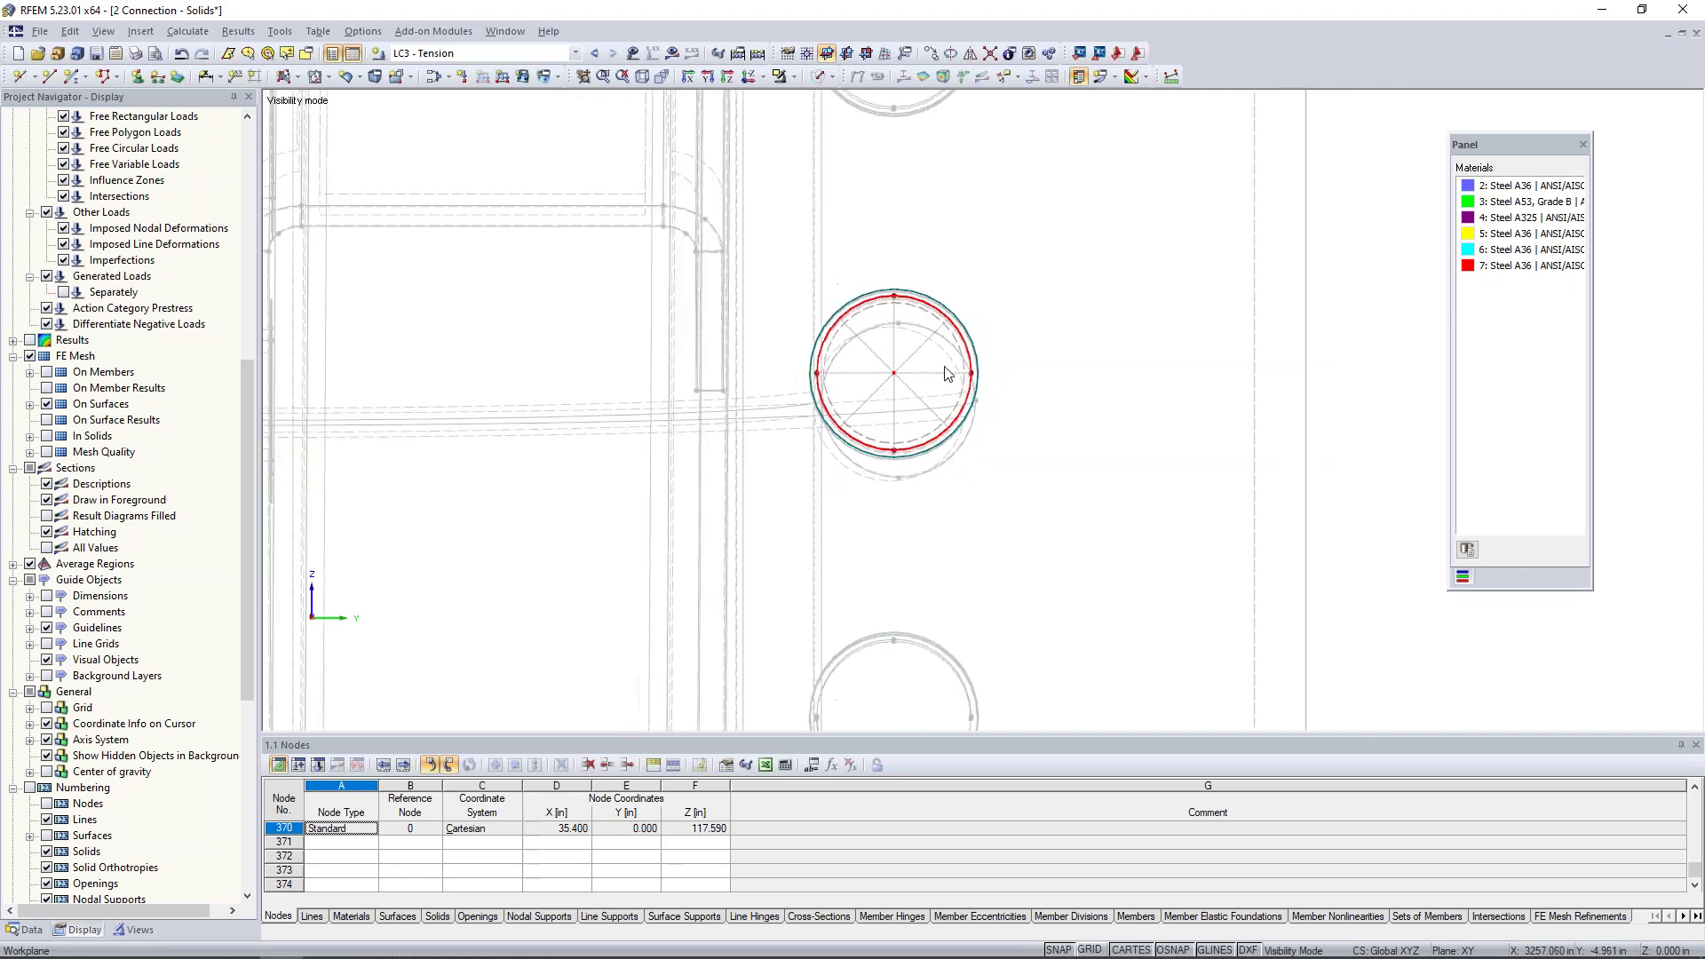
pyautogui.click(795, 79)
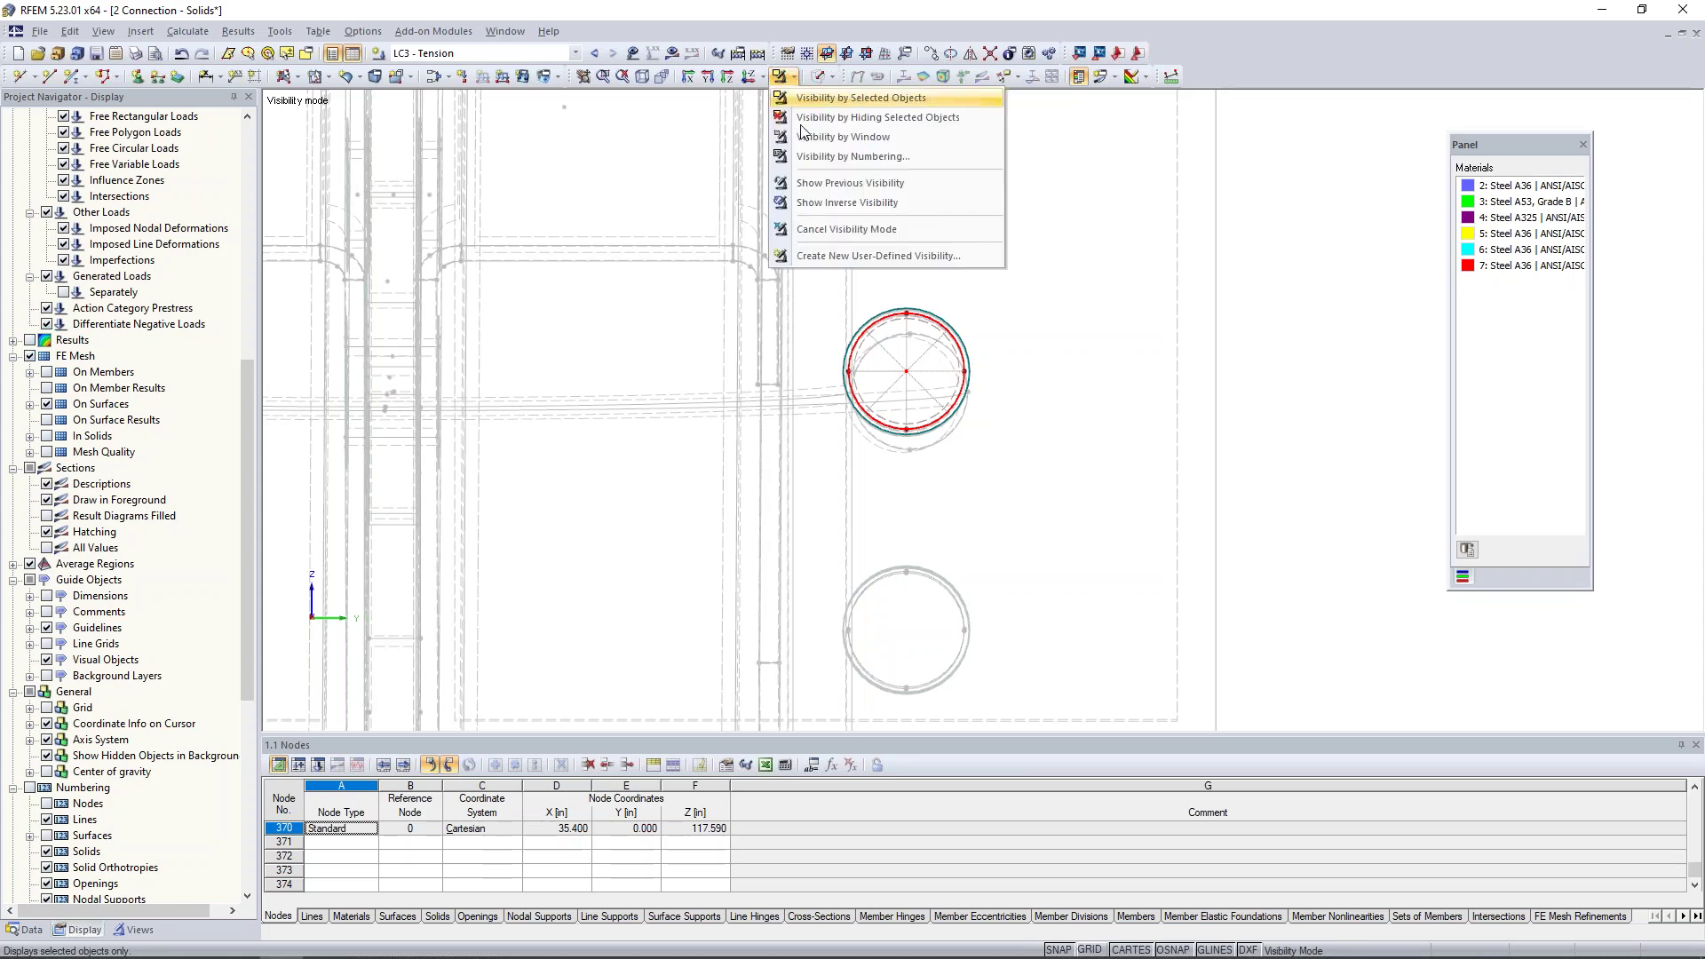
pyautogui.click(849, 230)
# Add the bolt solids at the beam's two bolt holes to the selection and show only the selected objects
pyautogui.scroll(-5, 843, 374)
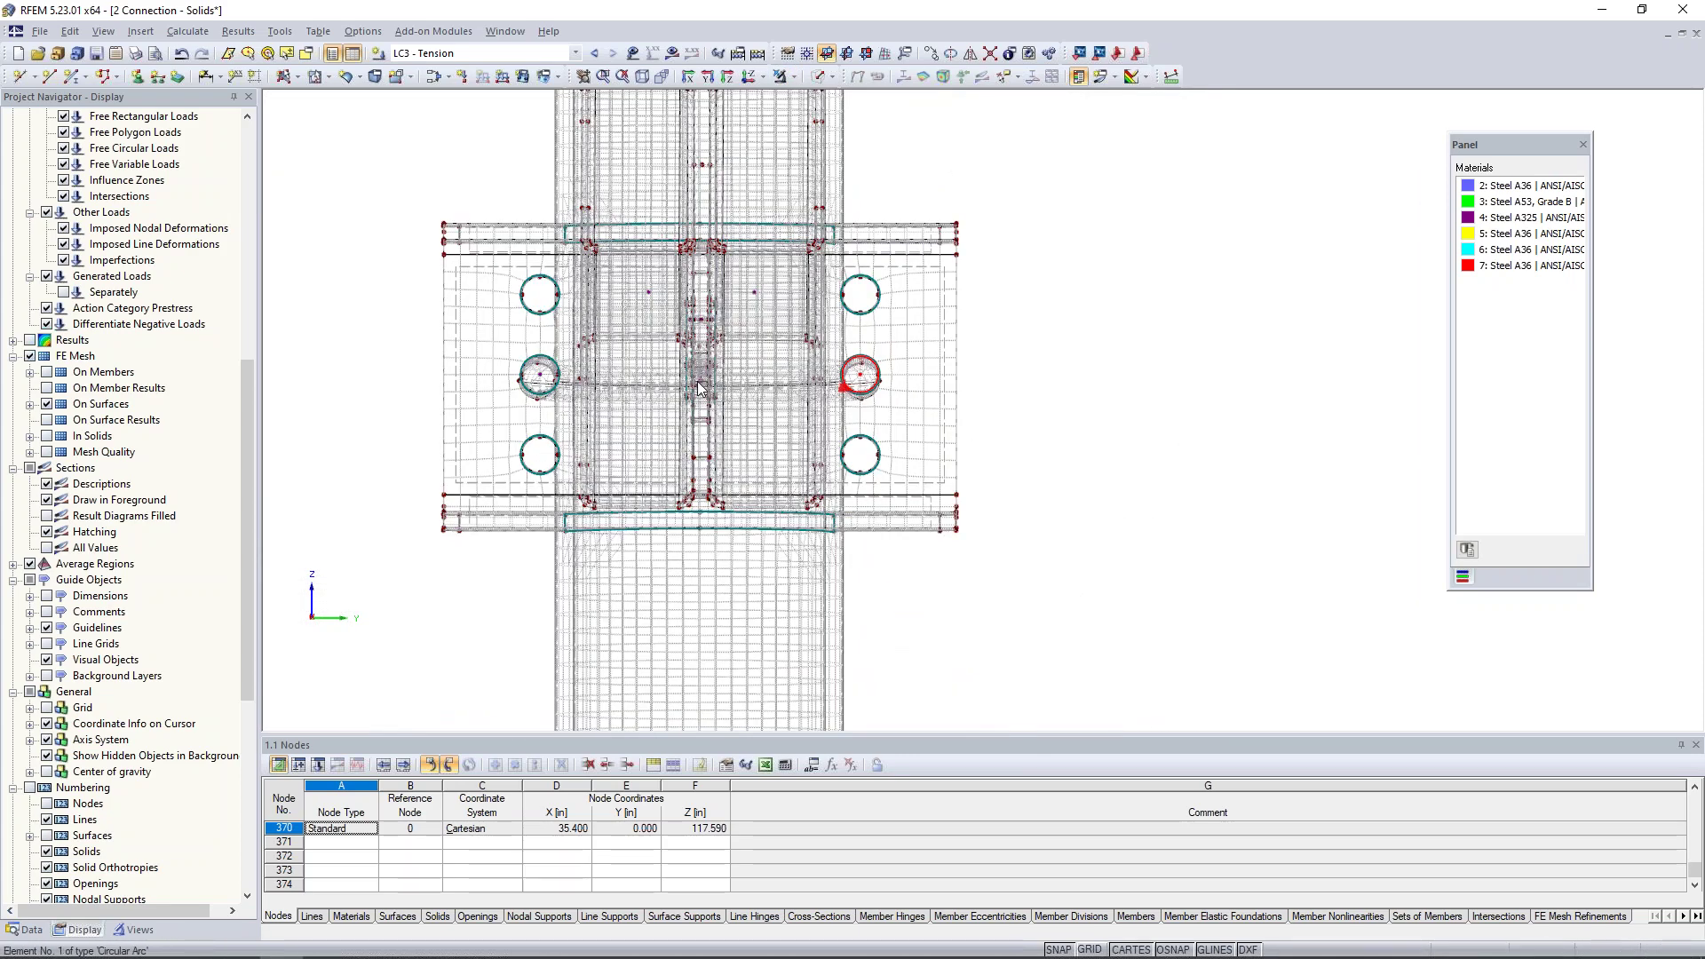
pyautogui.keyDown('ctrl'); pyautogui.moveTo(891, 411); pyautogui.dragTo(462, 443, button='middle'); pyautogui.keyUp('ctrl')
pyautogui.scroll(-1, 363, 409)
pyautogui.scroll(9, 685, 381)
pyautogui.scroll(1, 684, 375)
pyautogui.keyDown('ctrl'); pyautogui.moveTo(689, 351); pyautogui.dragTo(725, 388); pyautogui.keyUp('ctrl')
pyautogui.keyDown('ctrl'); pyautogui.moveTo(928, 536); pyautogui.dragTo(955, 575); pyautogui.keyUp('ctrl')
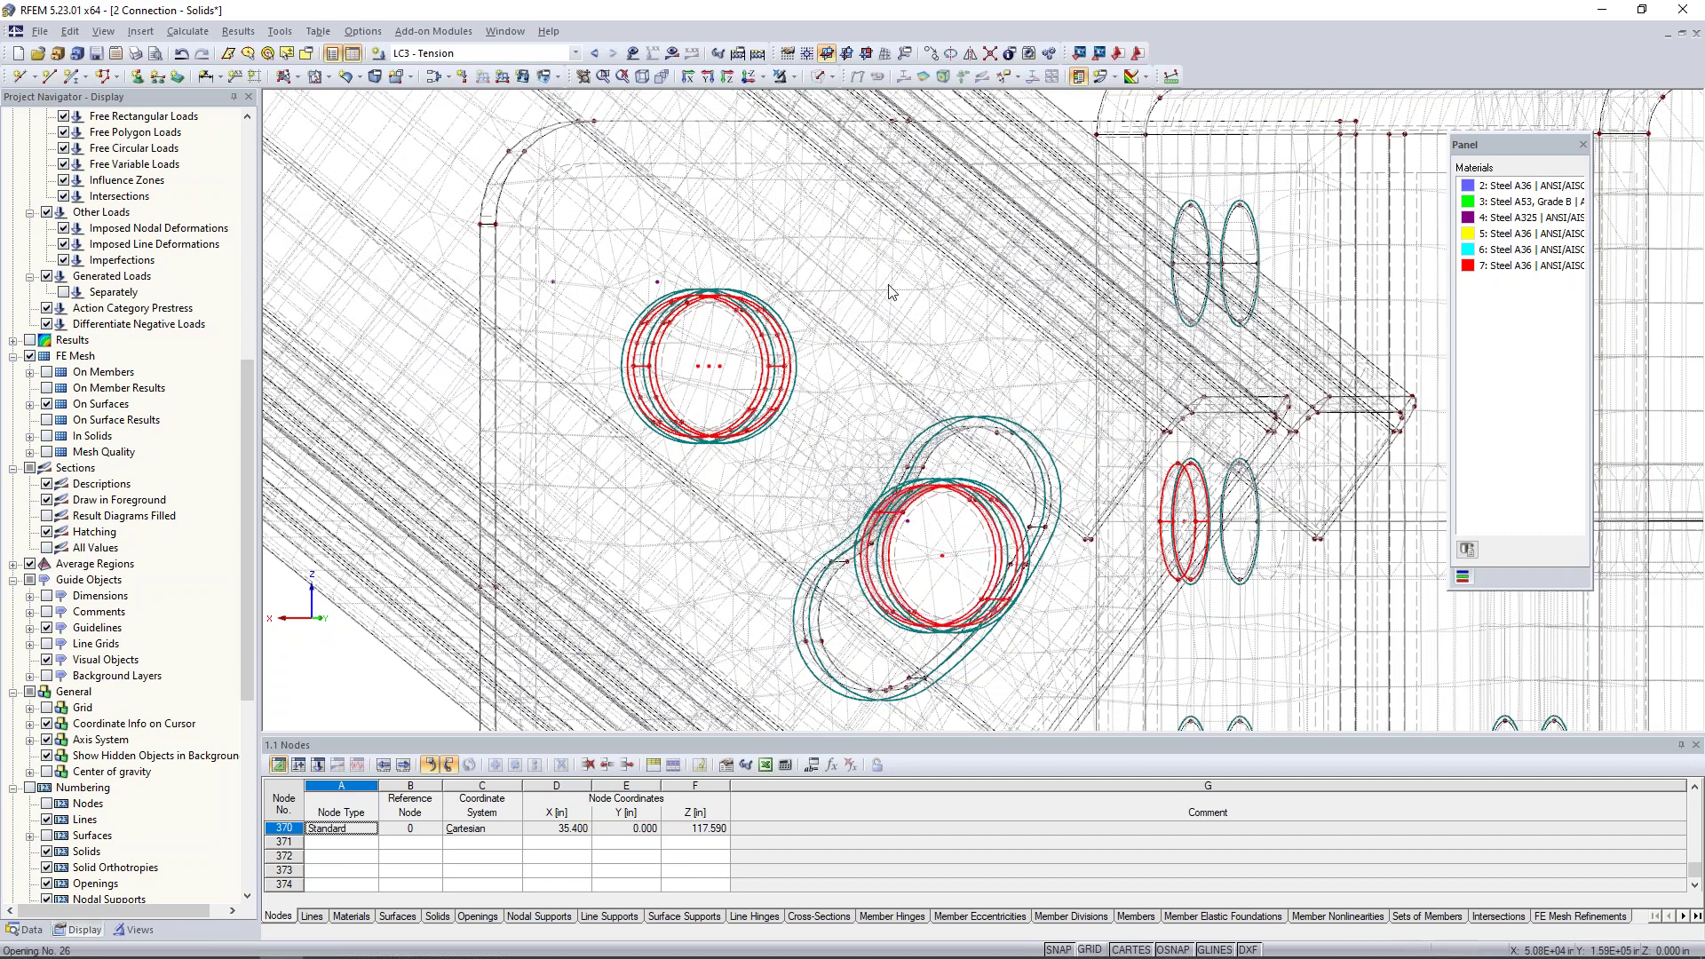
pyautogui.click(797, 81)
pyautogui.click(805, 103)
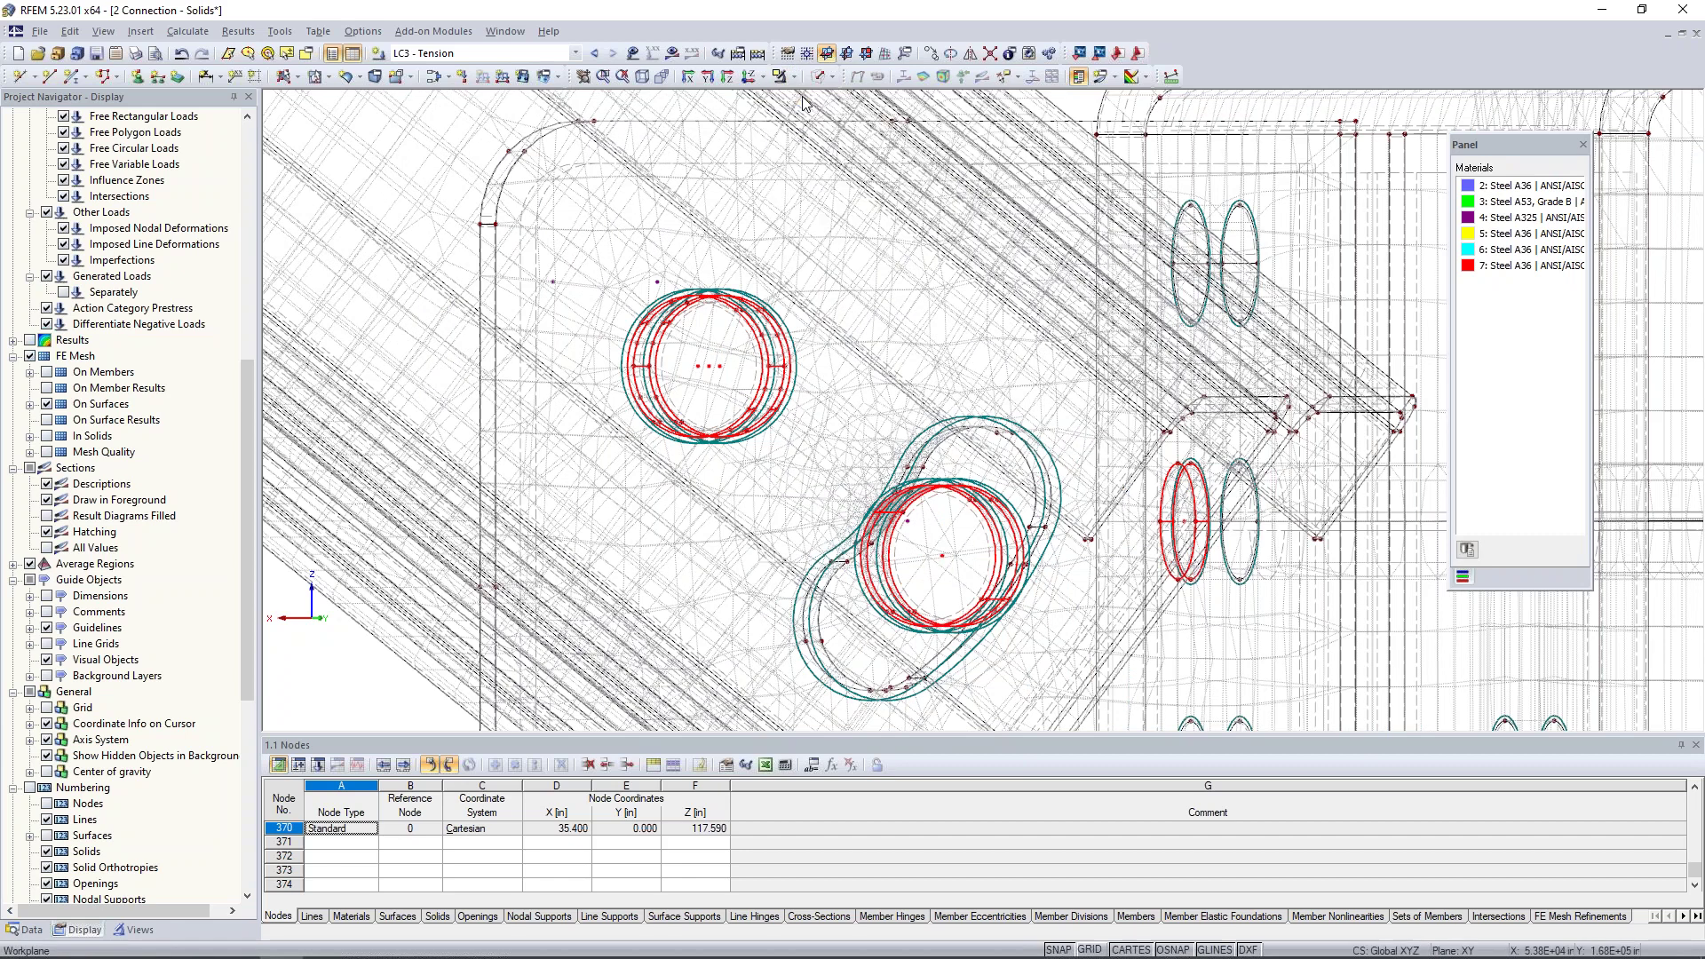
# Assign the selected bolt solids a new FE mesh refinement with a target FE length of 0.3 in
pyautogui.rightClick(710, 367)
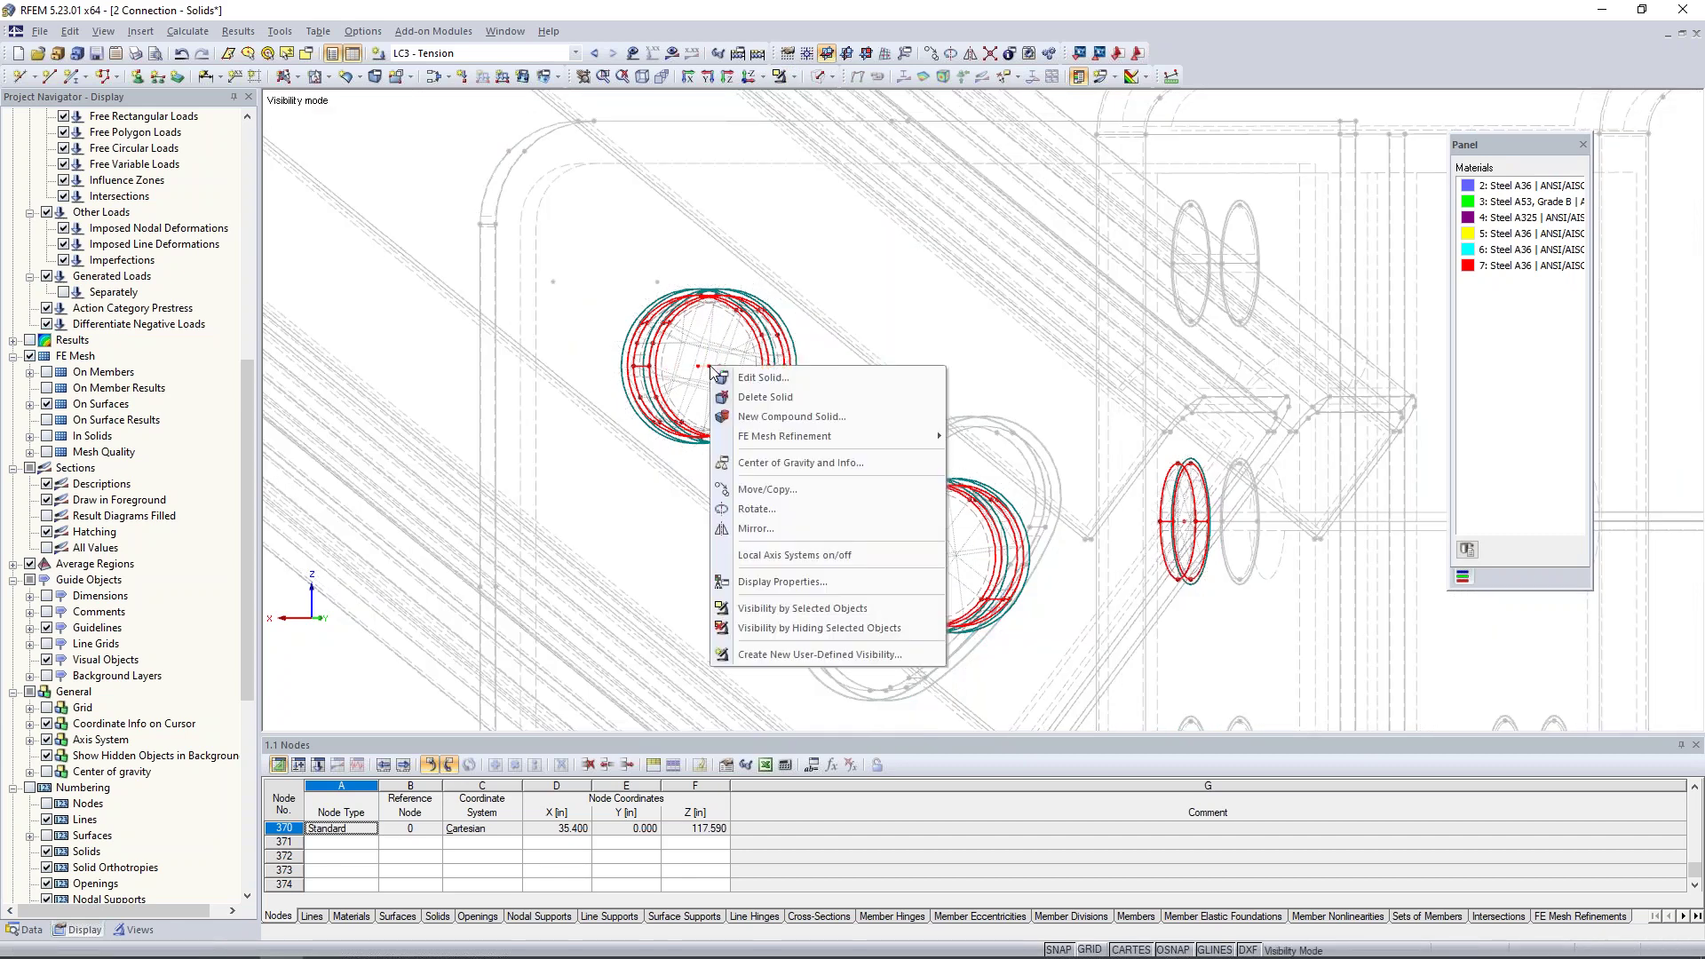
pyautogui.click(735, 378)
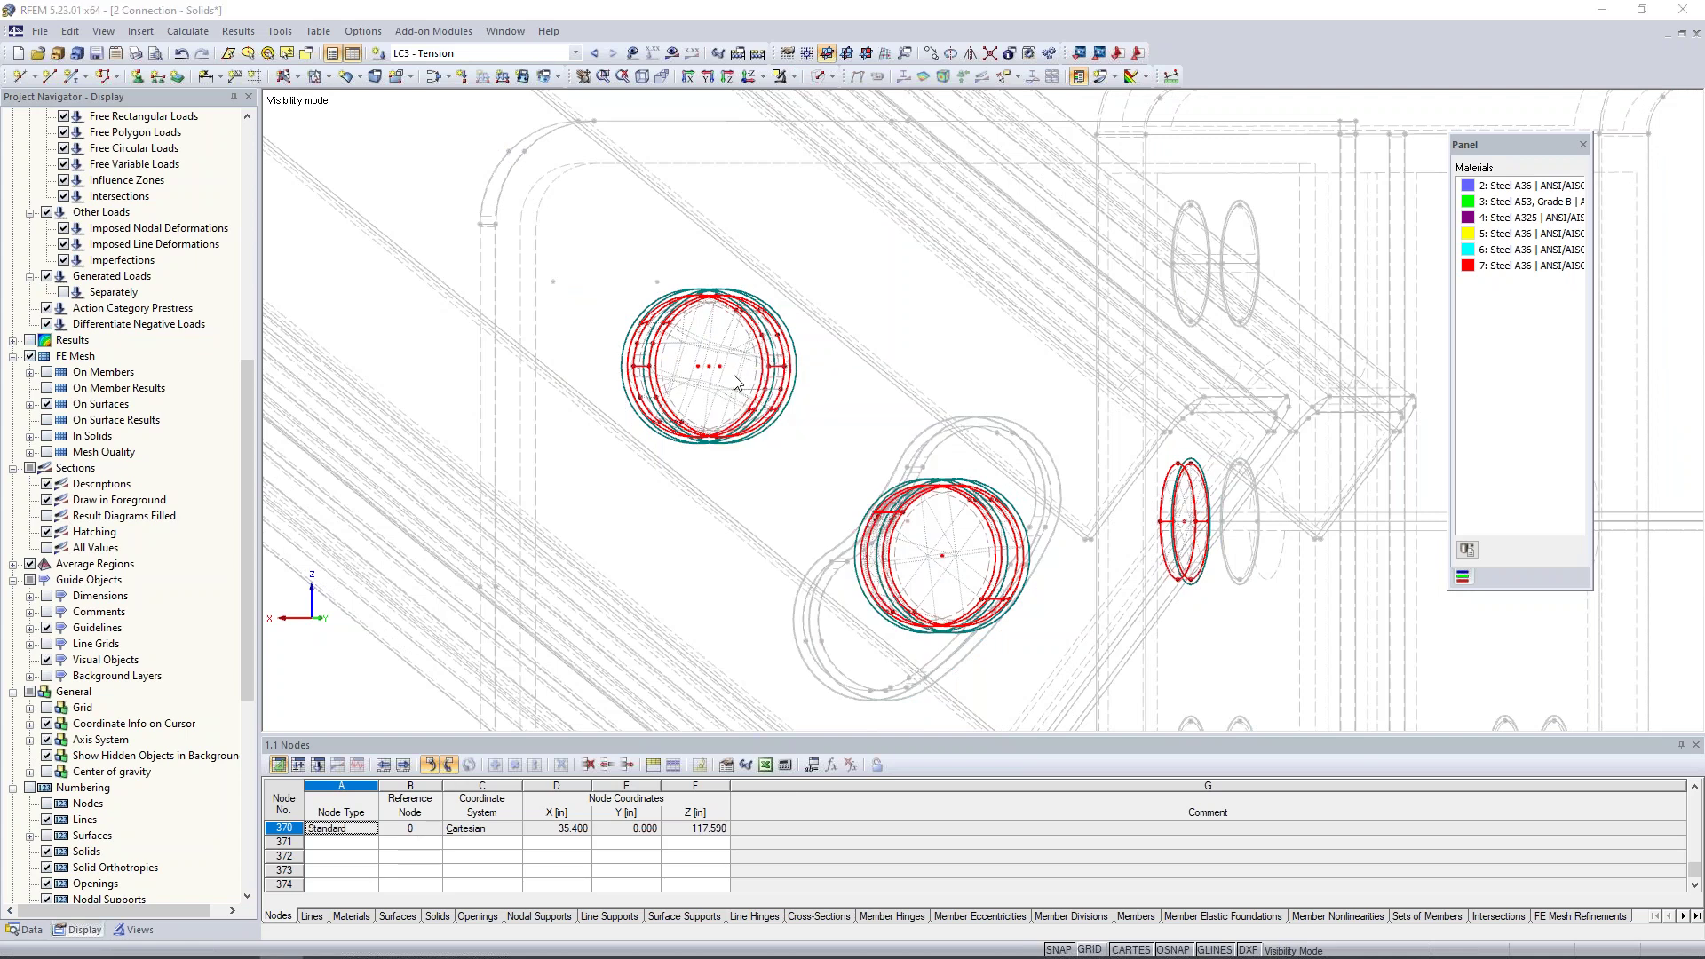
pyautogui.click(641, 287)
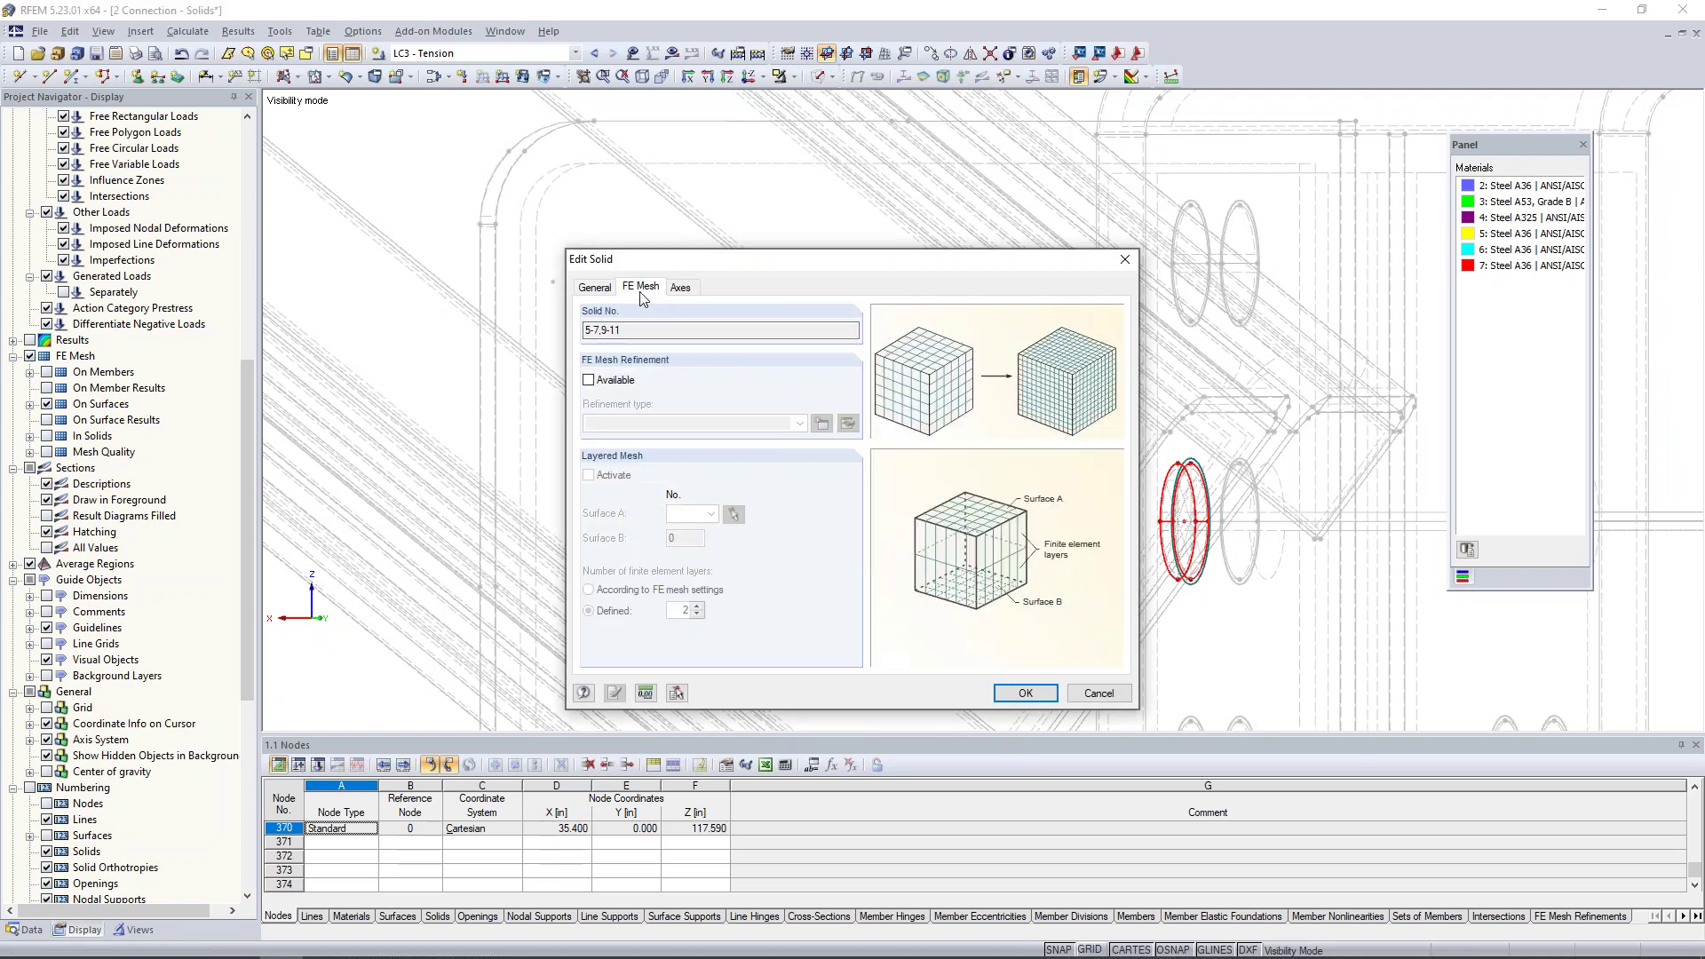
pyautogui.click(640, 380)
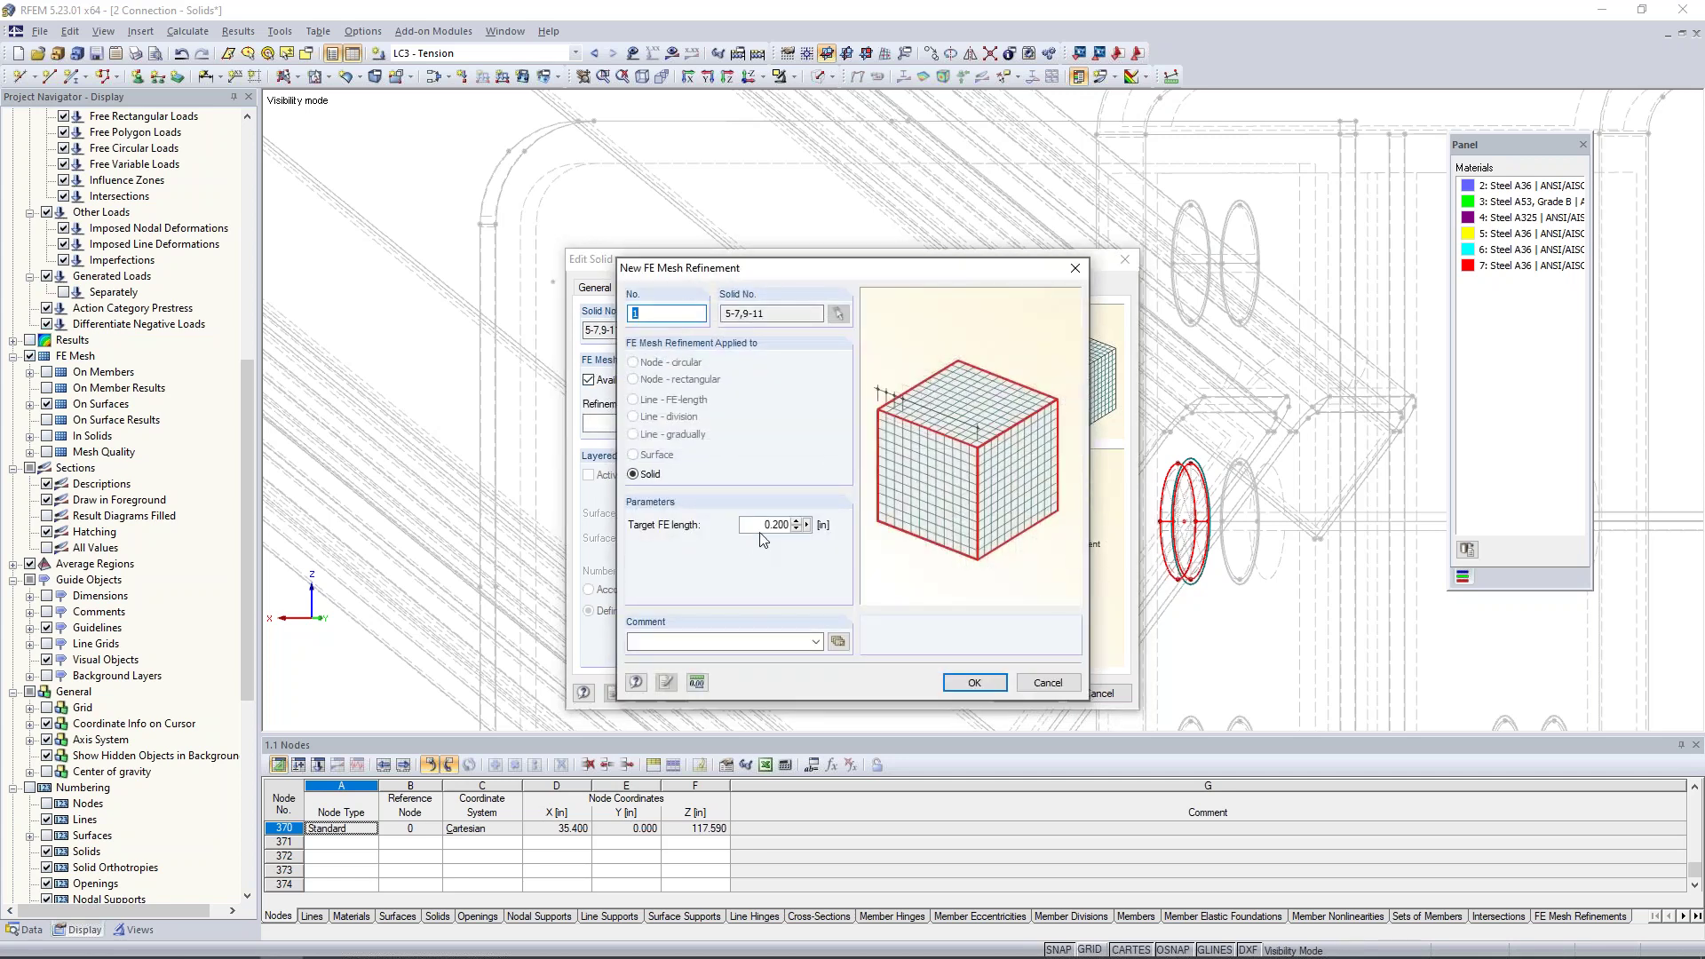
pyautogui.write('0.3')
pyautogui.click(975, 682)
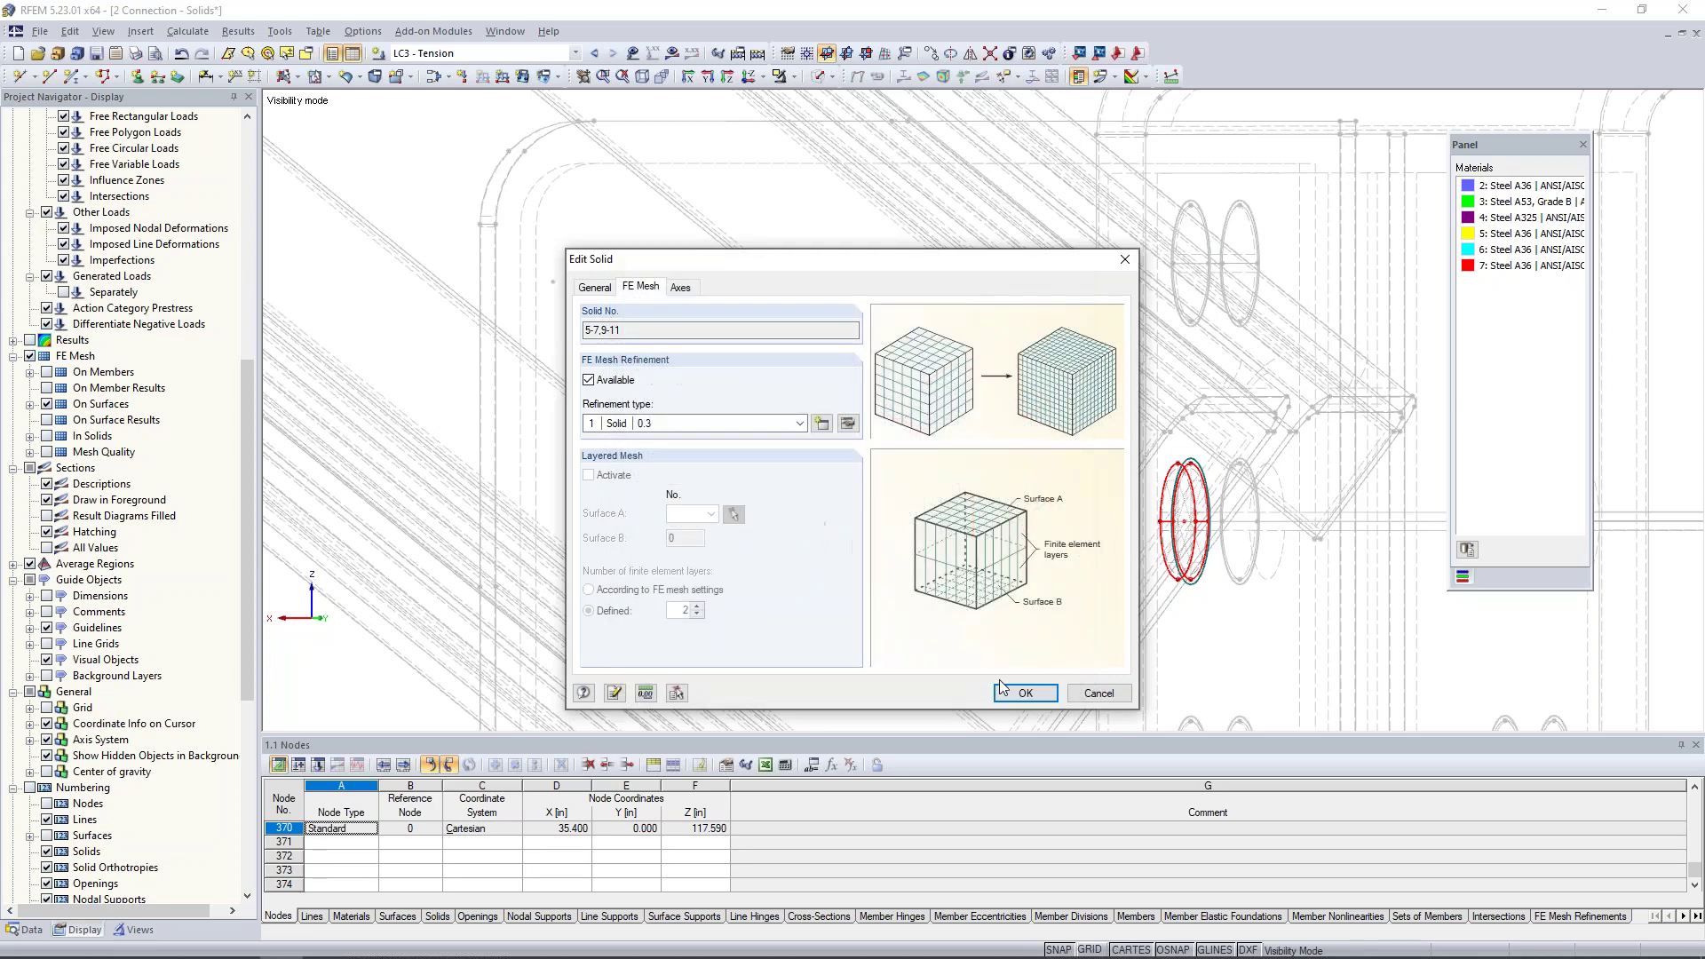
pyautogui.click(1023, 694)
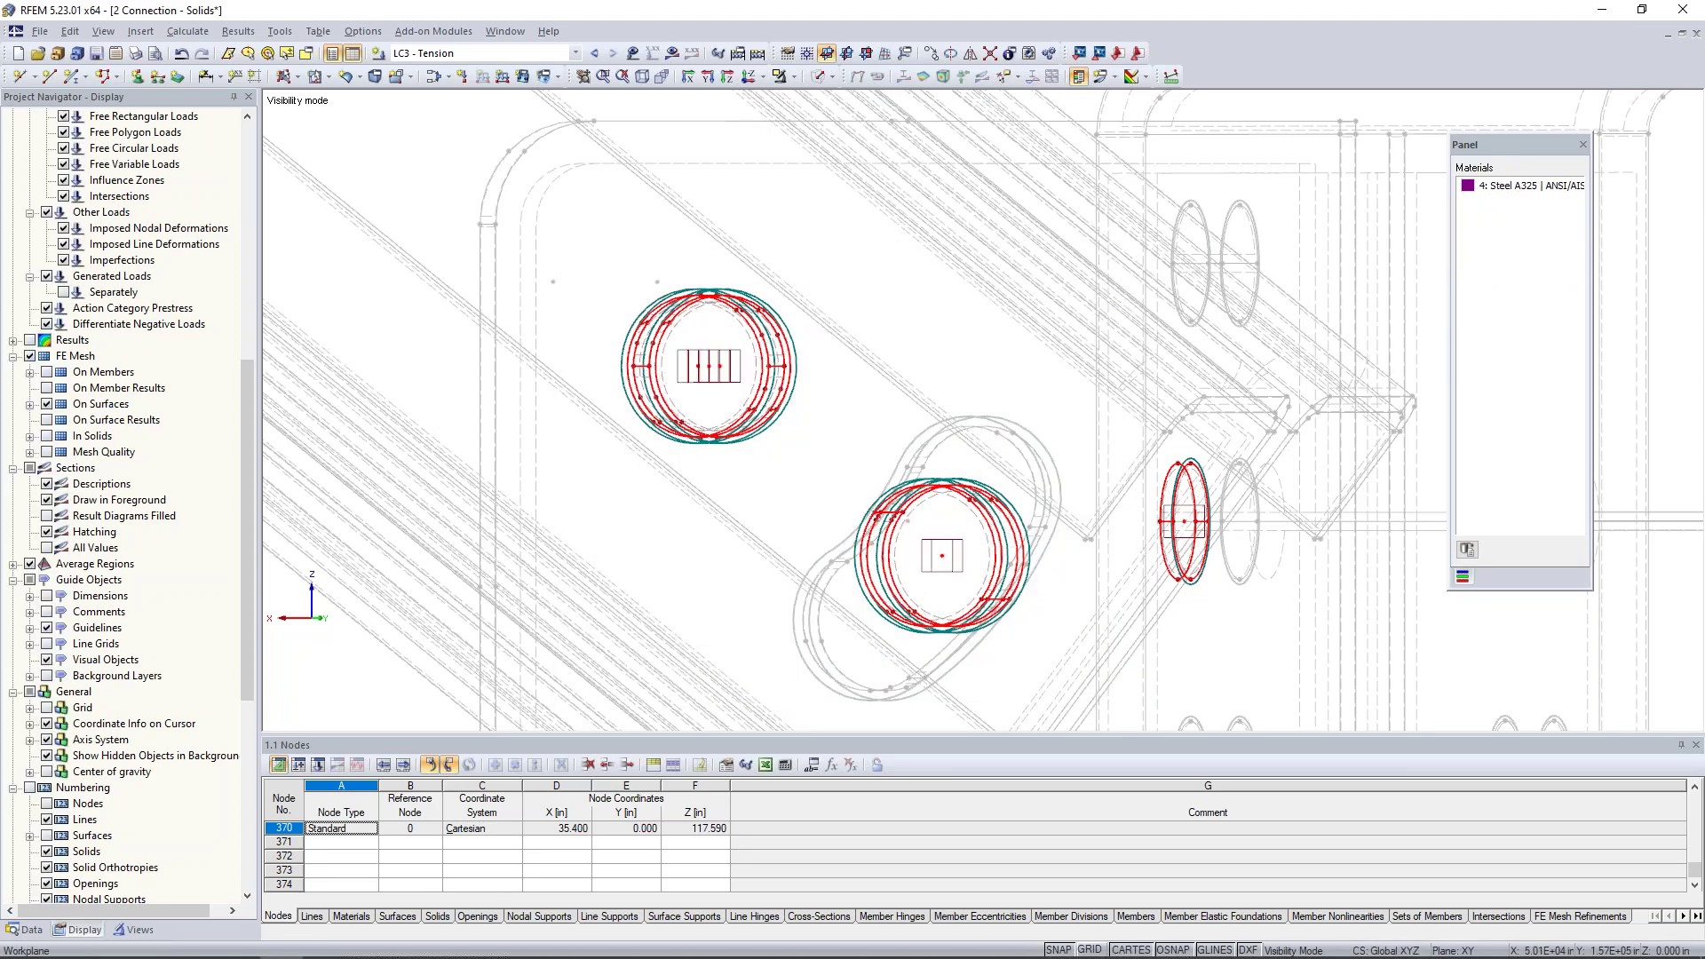
# View the bolt solids at an angle in the solid display model, then return to the wireframe display
pyautogui.scroll(3, 1008, 552)
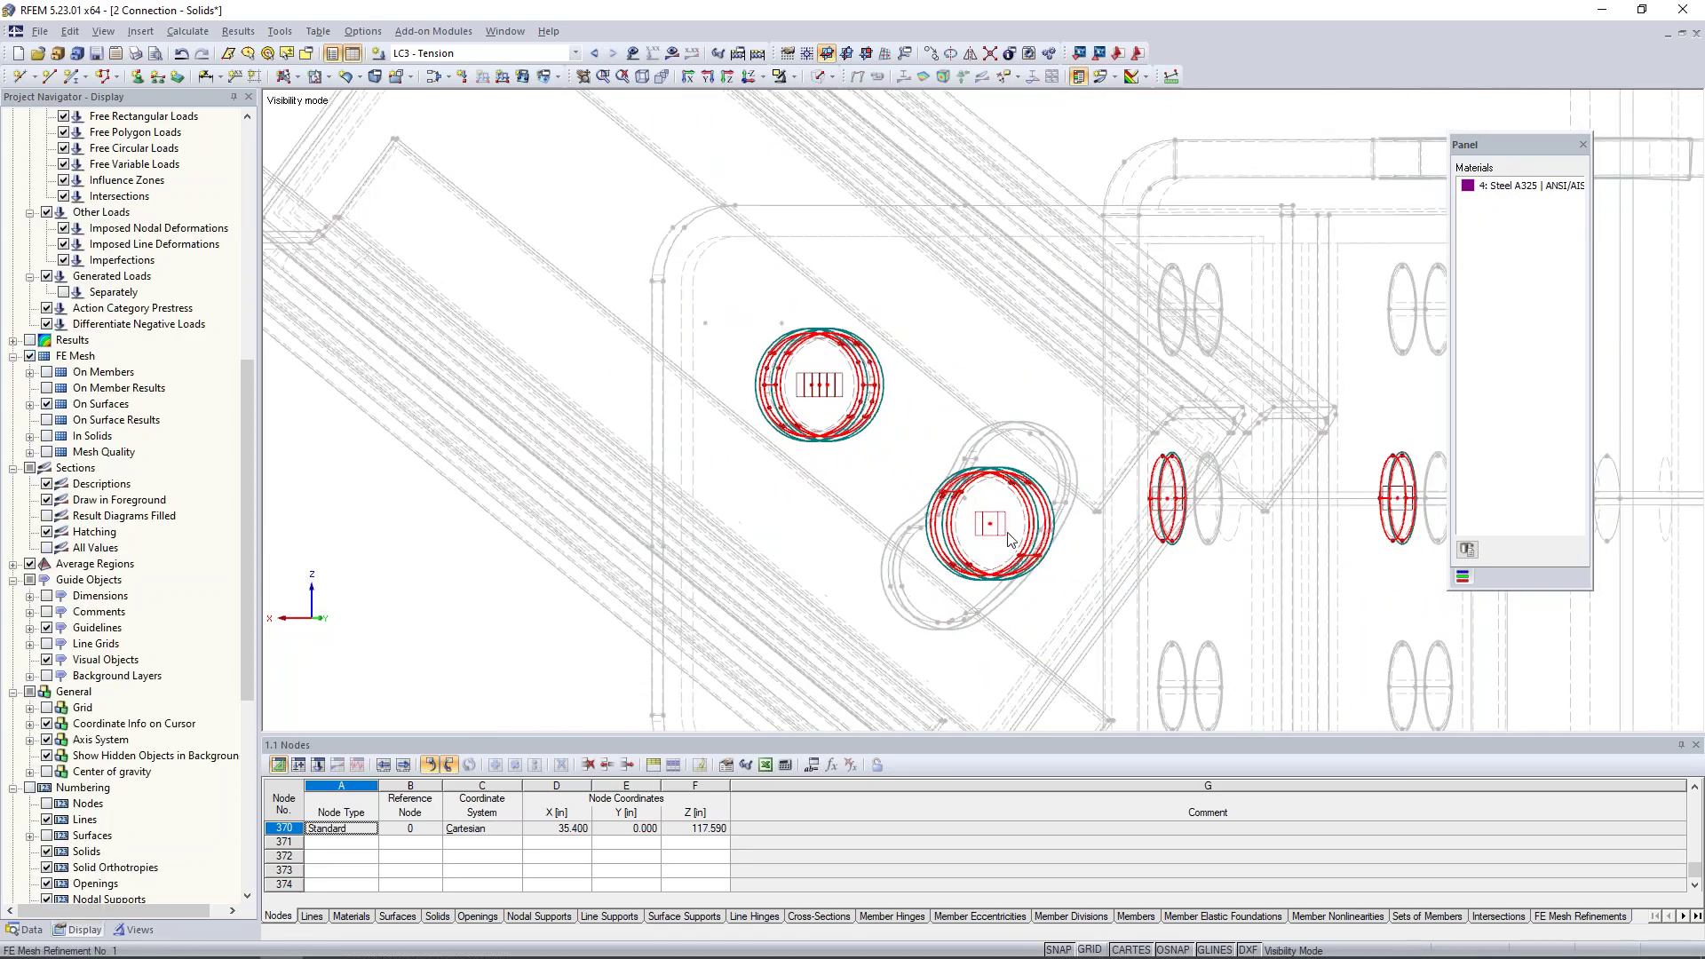
pyautogui.keyDown('ctrl'); pyautogui.moveTo(1008, 538); pyautogui.dragTo(792, 503, button='middle'); pyautogui.keyUp('ctrl')
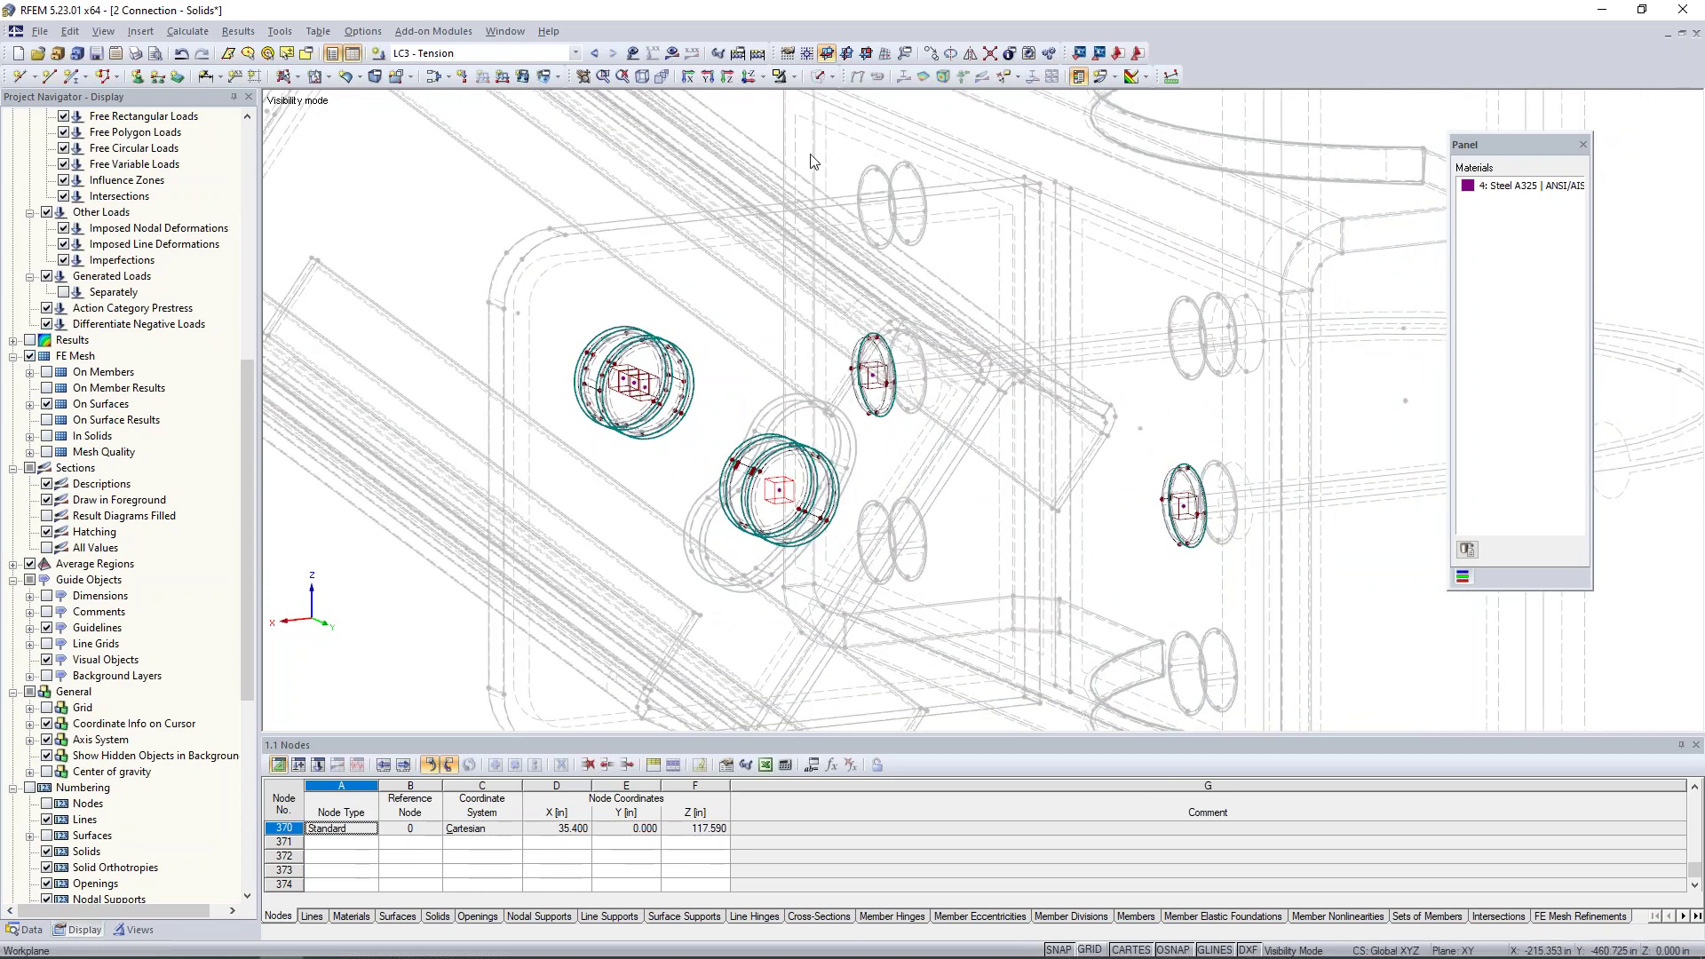
pyautogui.click(824, 77)
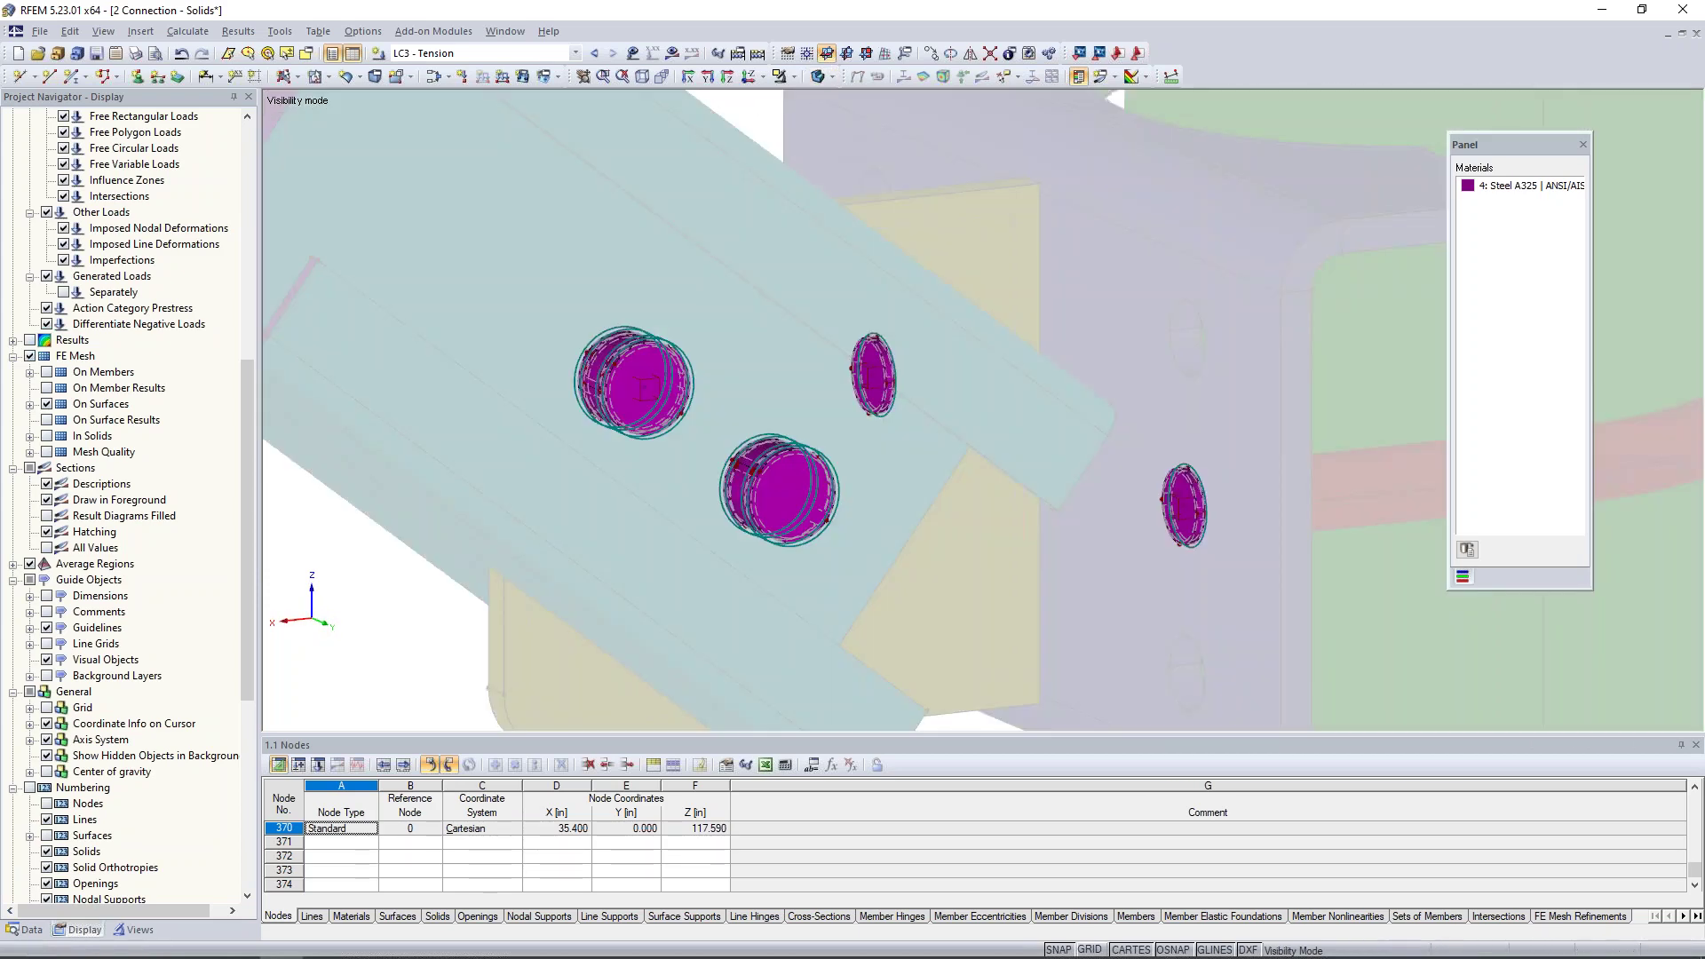
pyautogui.click(829, 77)
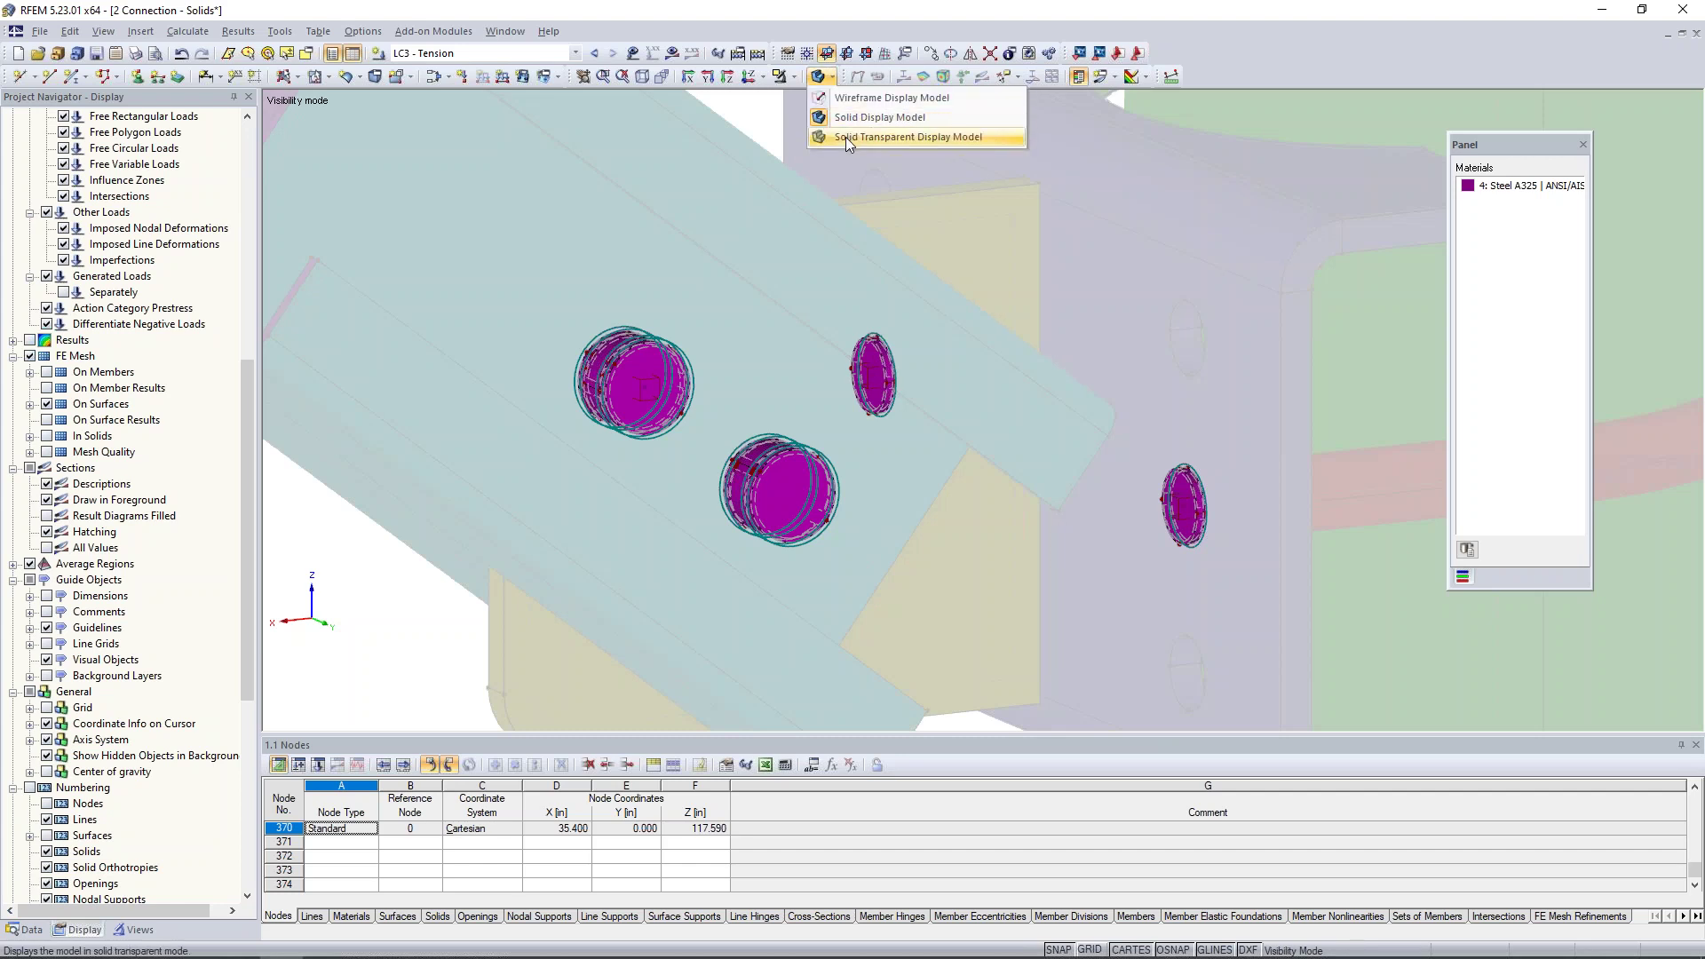
pyautogui.click(846, 100)
# Cancel visibility mode and assign the vertical pipe solid a new FE mesh refinement with a target FE length of 1.6 in
pyautogui.click(793, 78)
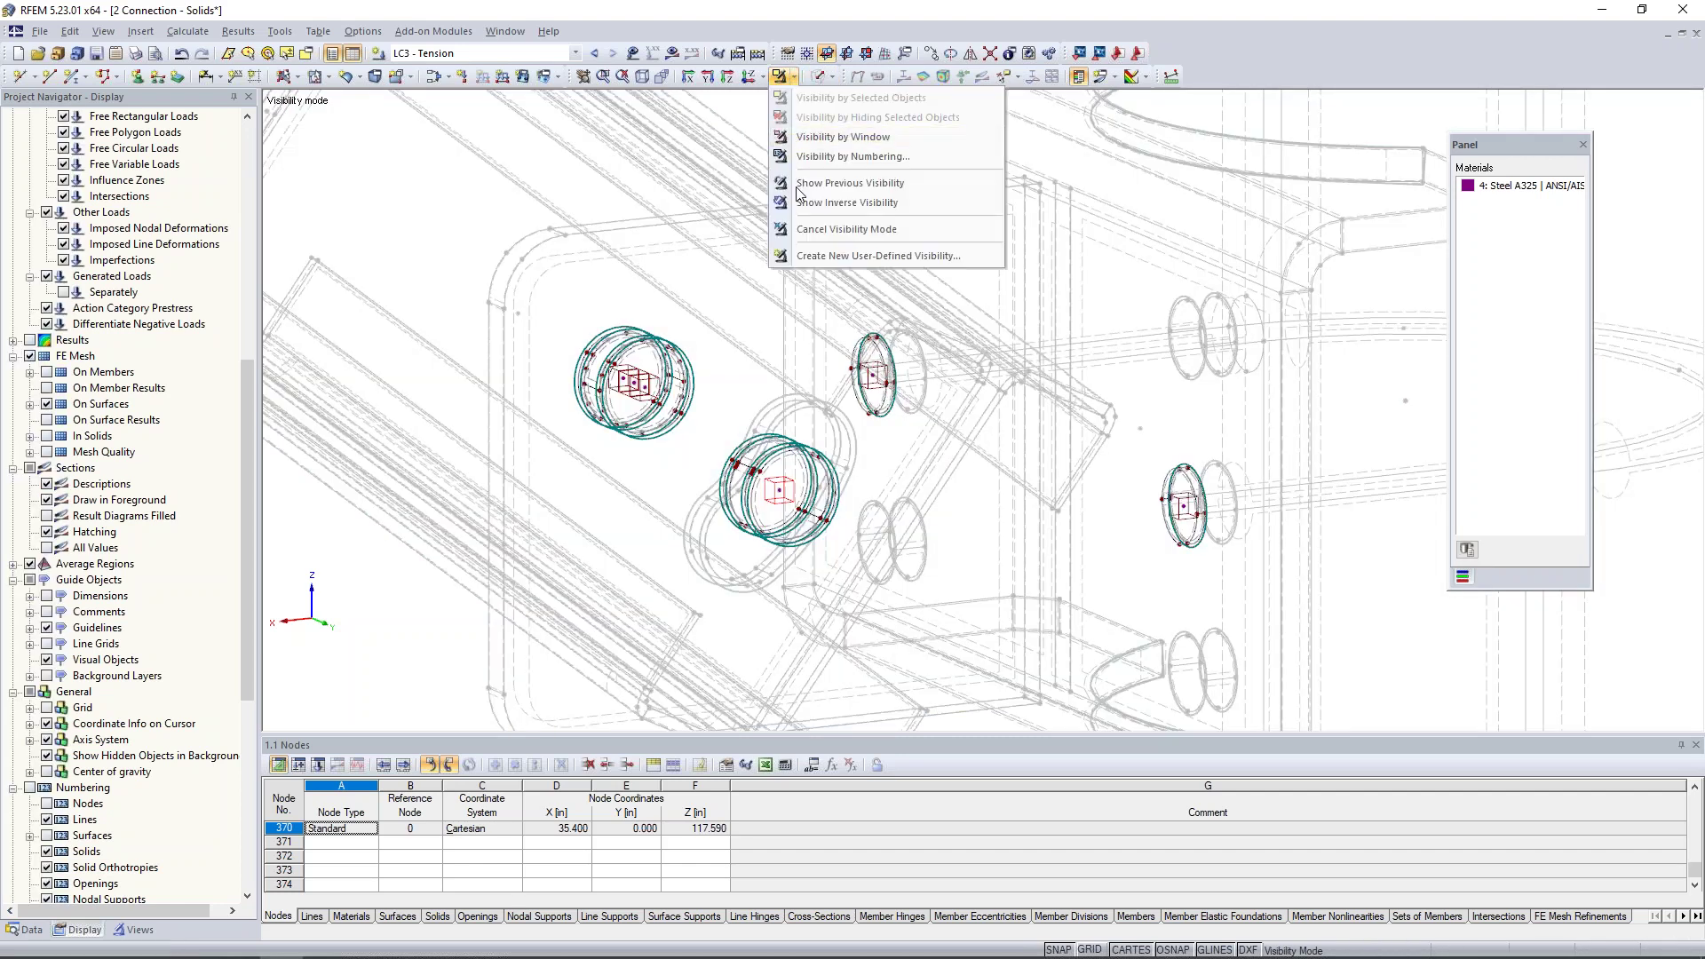
pyautogui.click(853, 229)
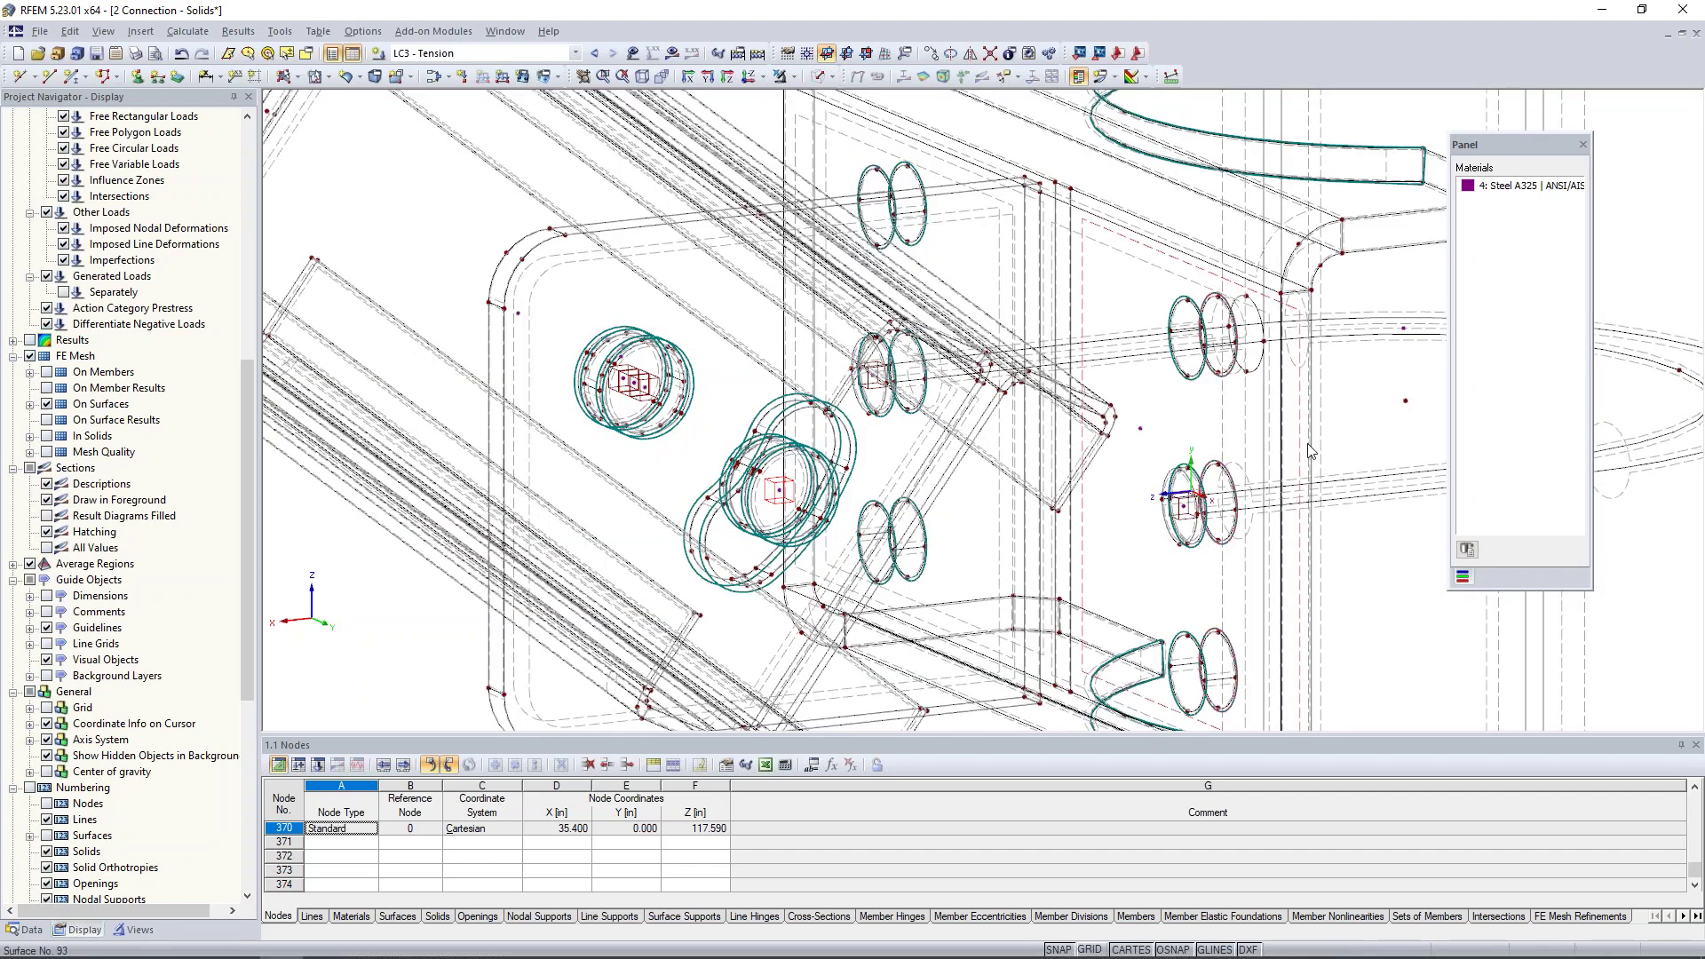
pyautogui.moveTo(1297, 441); pyautogui.dragTo(1016, 395, button='middle')
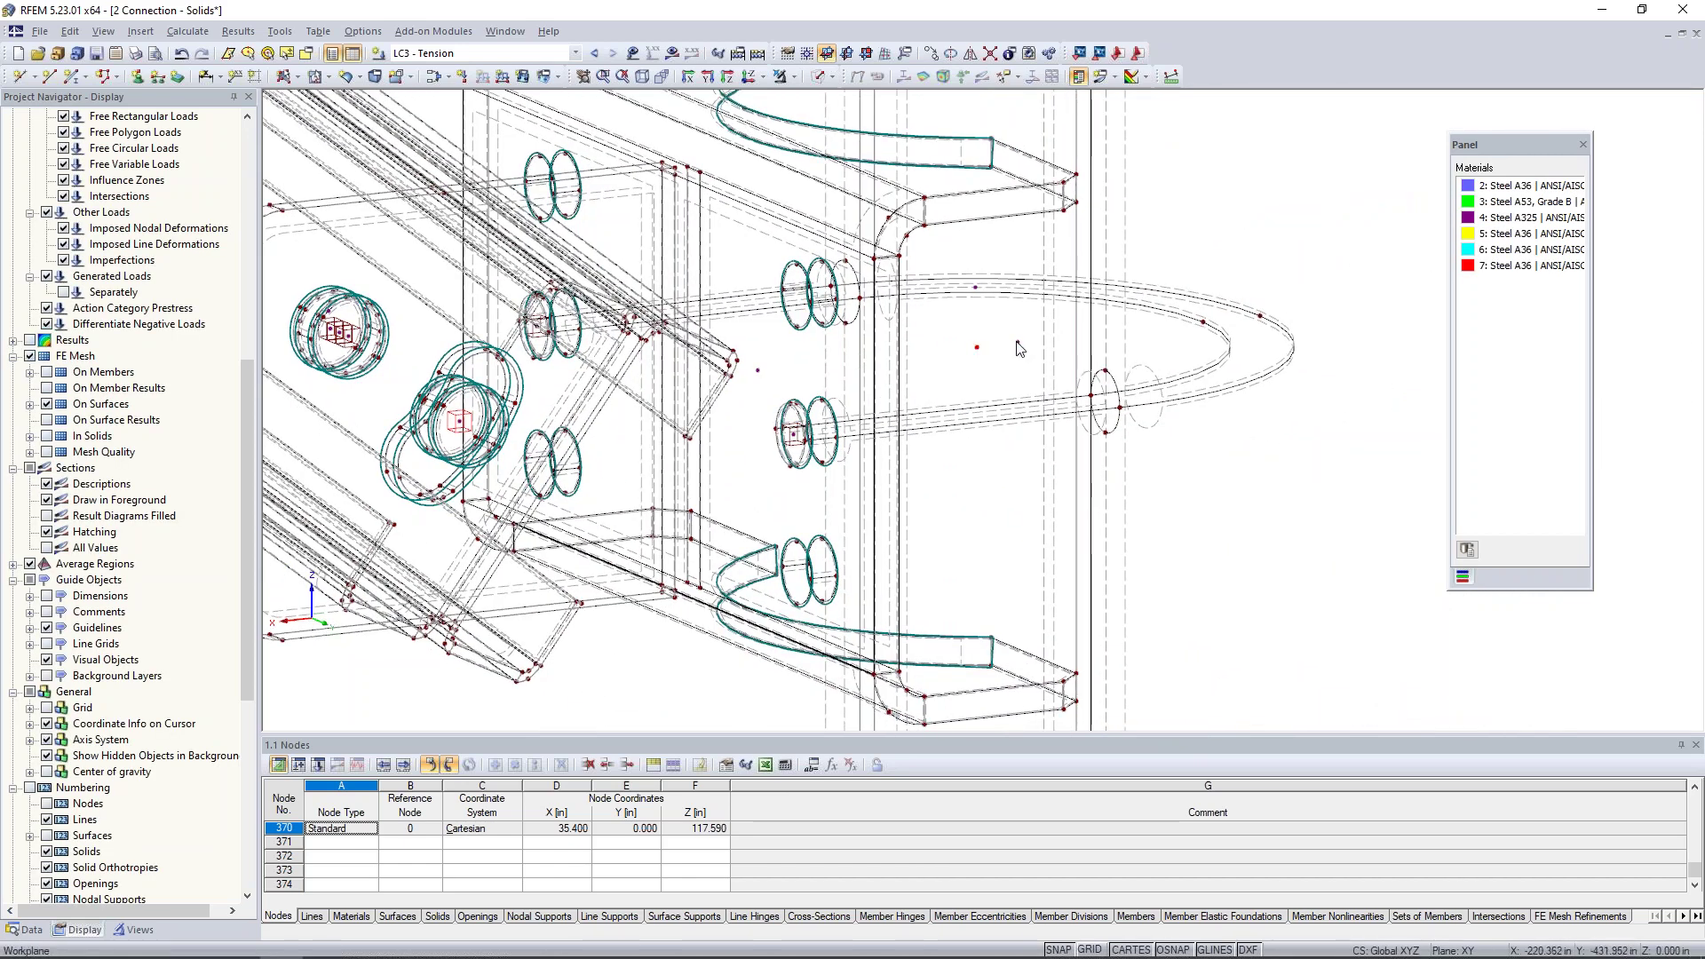
pyautogui.doubleClick(977, 291)
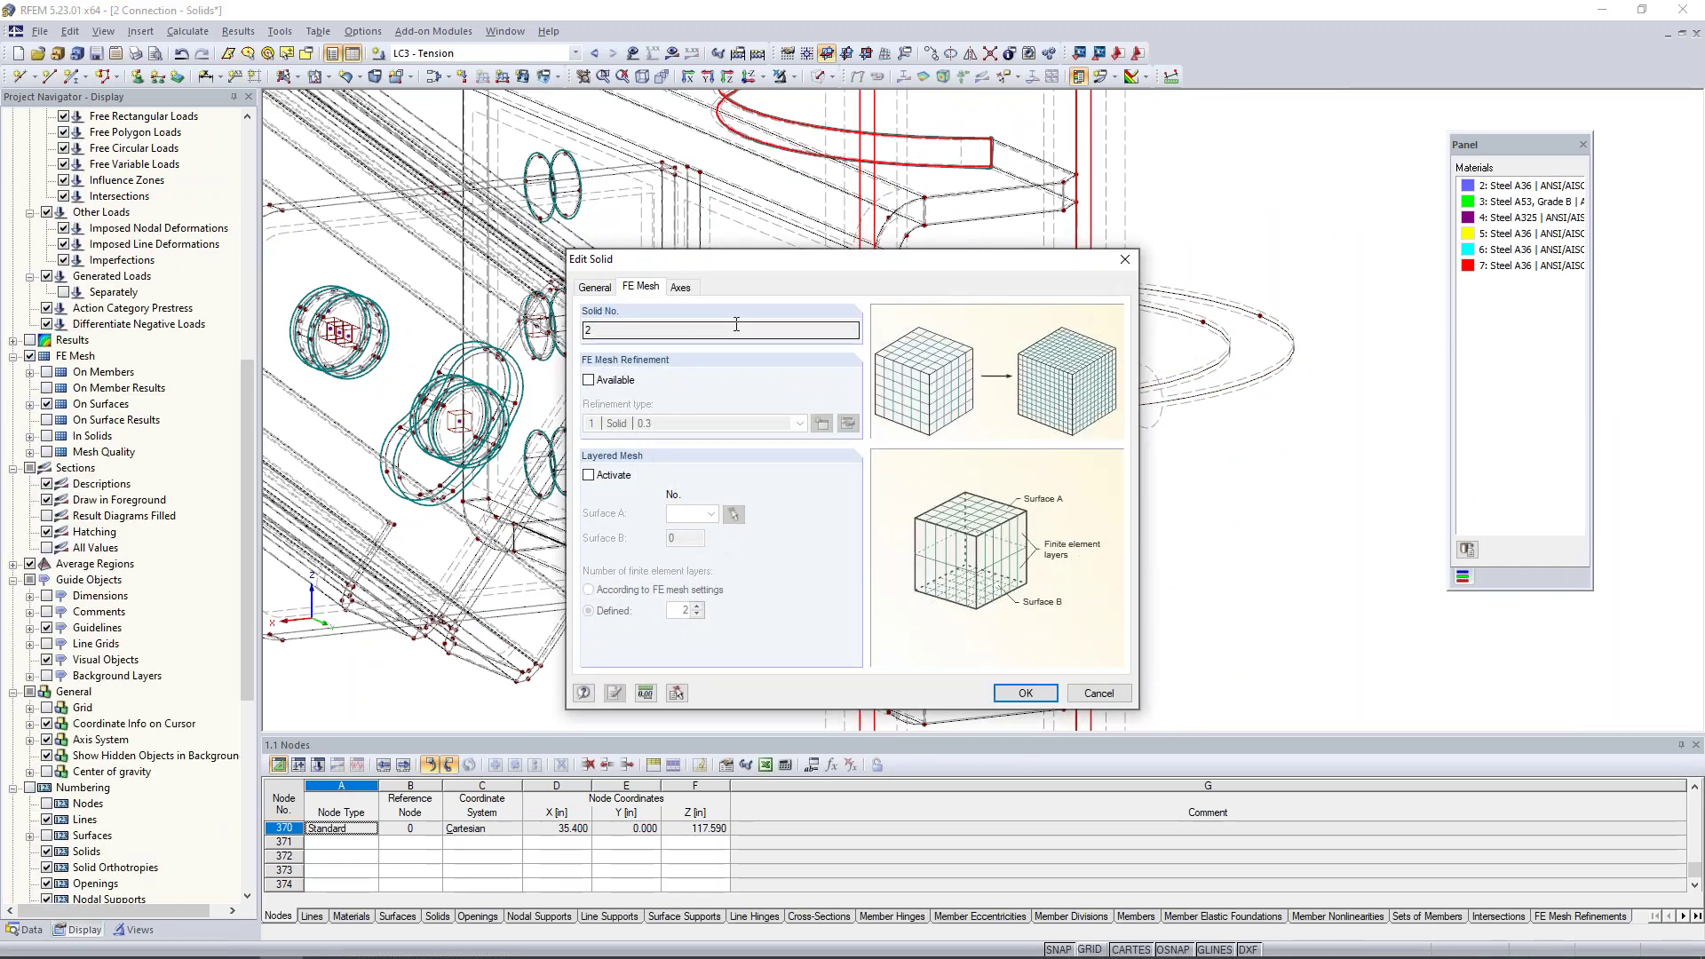
pyautogui.click(589, 382)
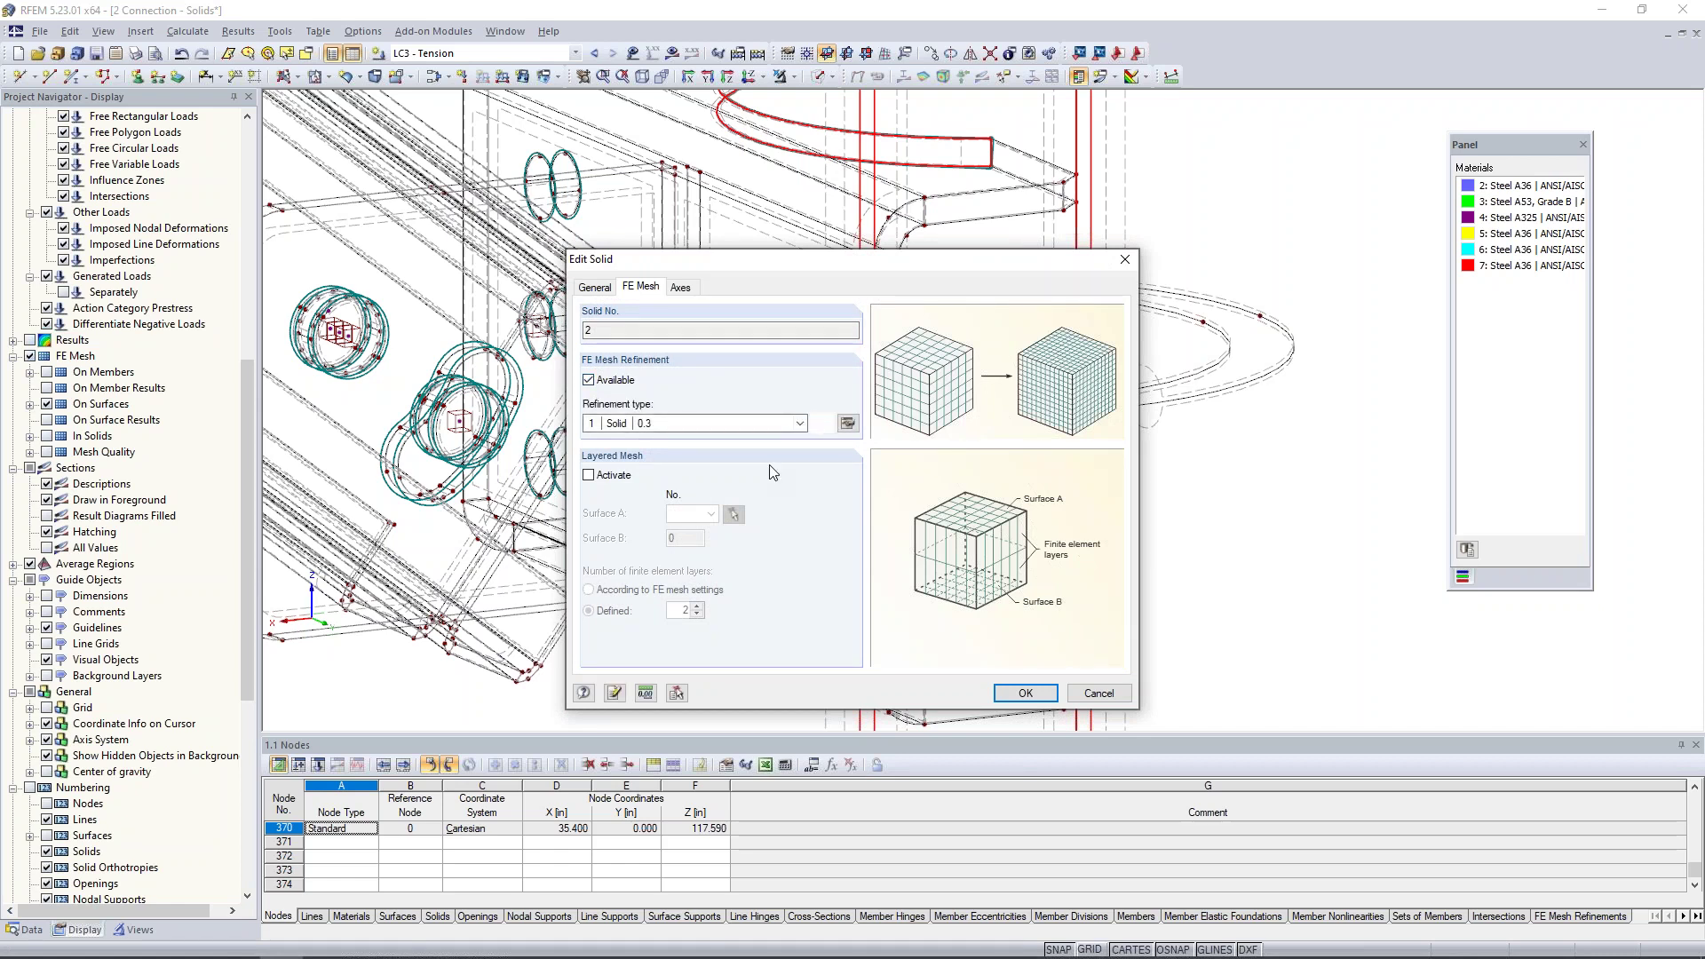
pyautogui.click(848, 424)
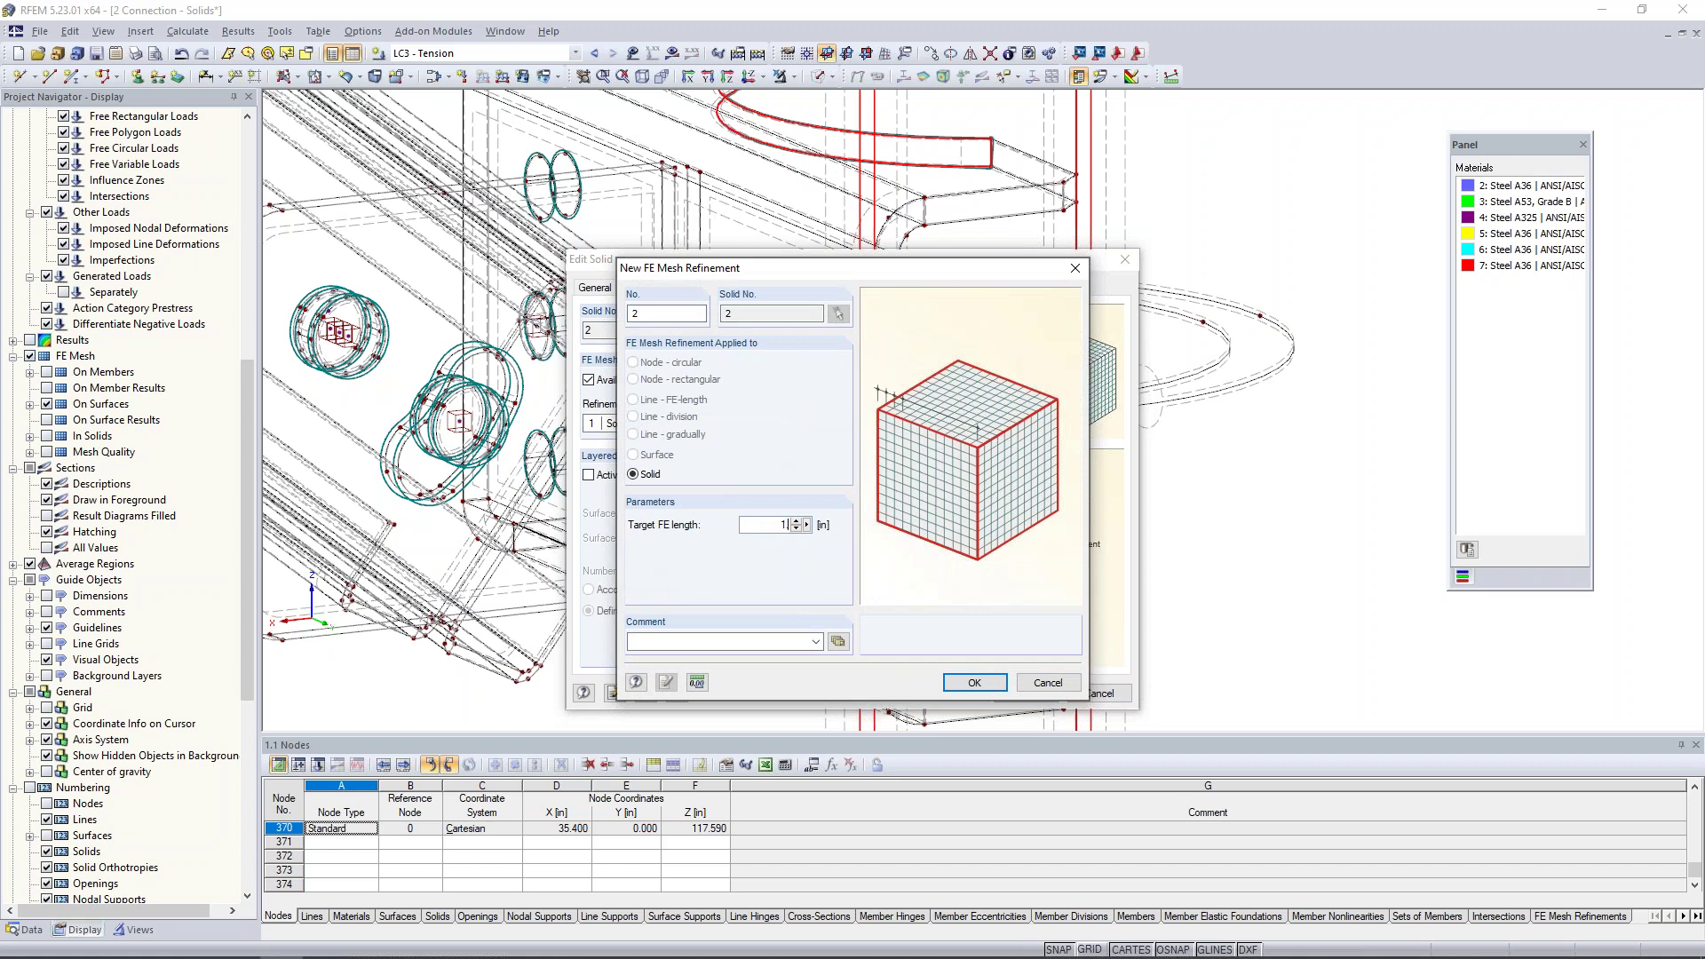
pyautogui.click(964, 682)
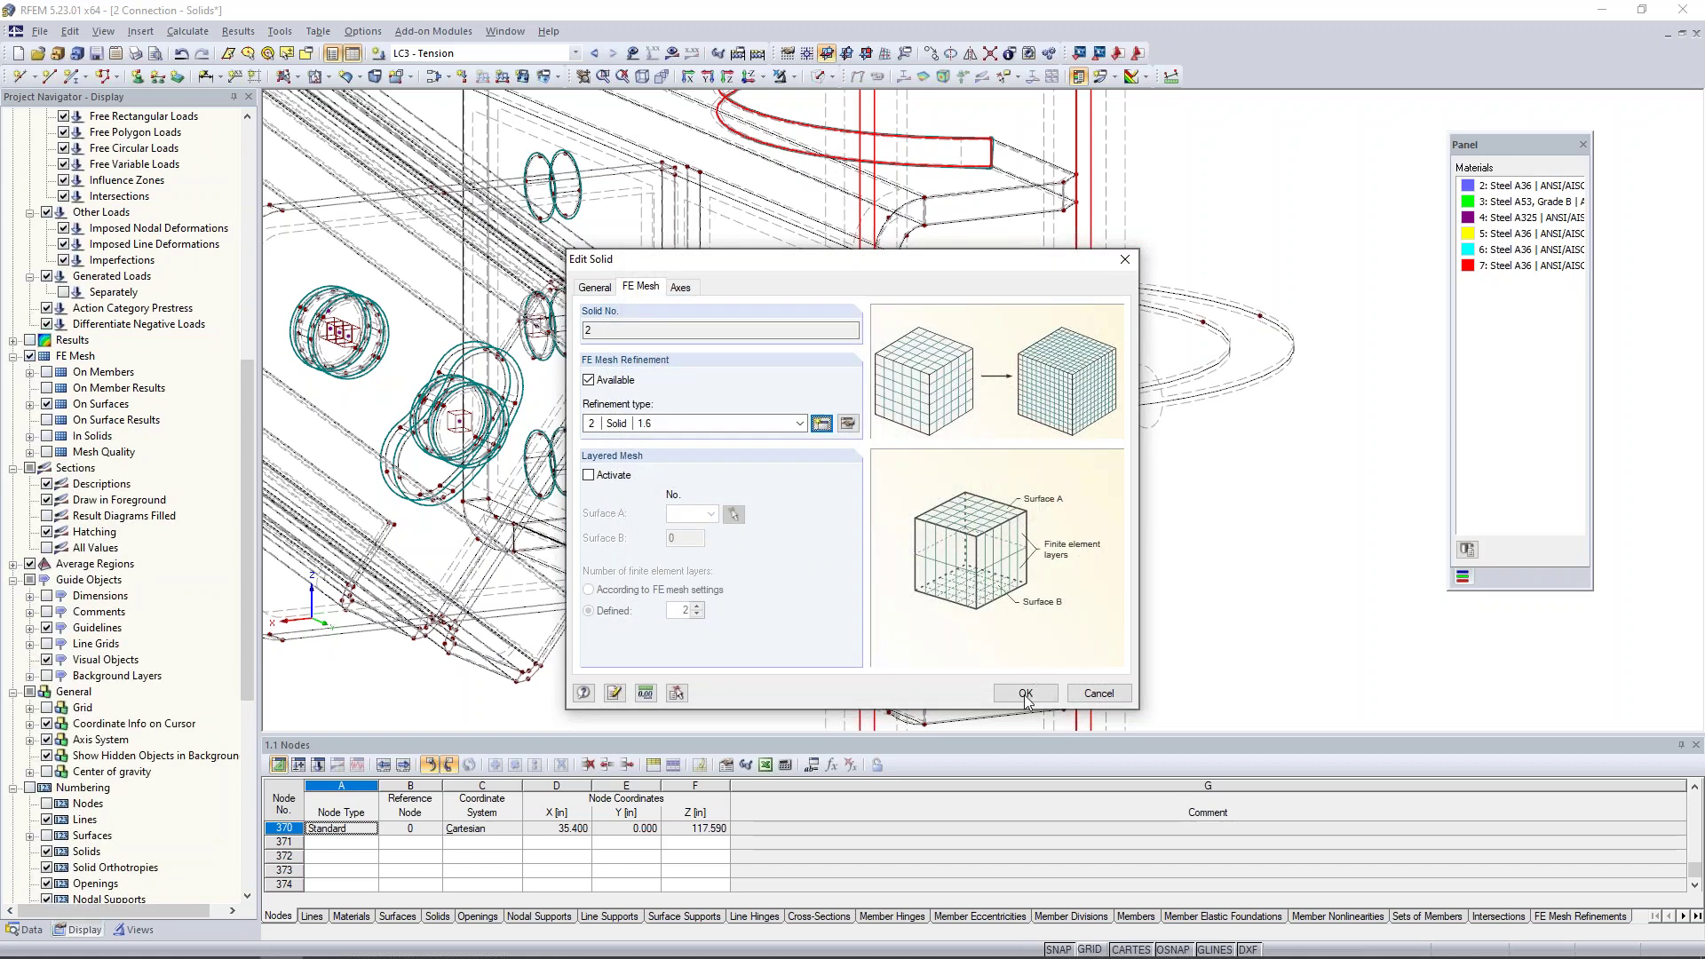
pyautogui.click(1026, 693)
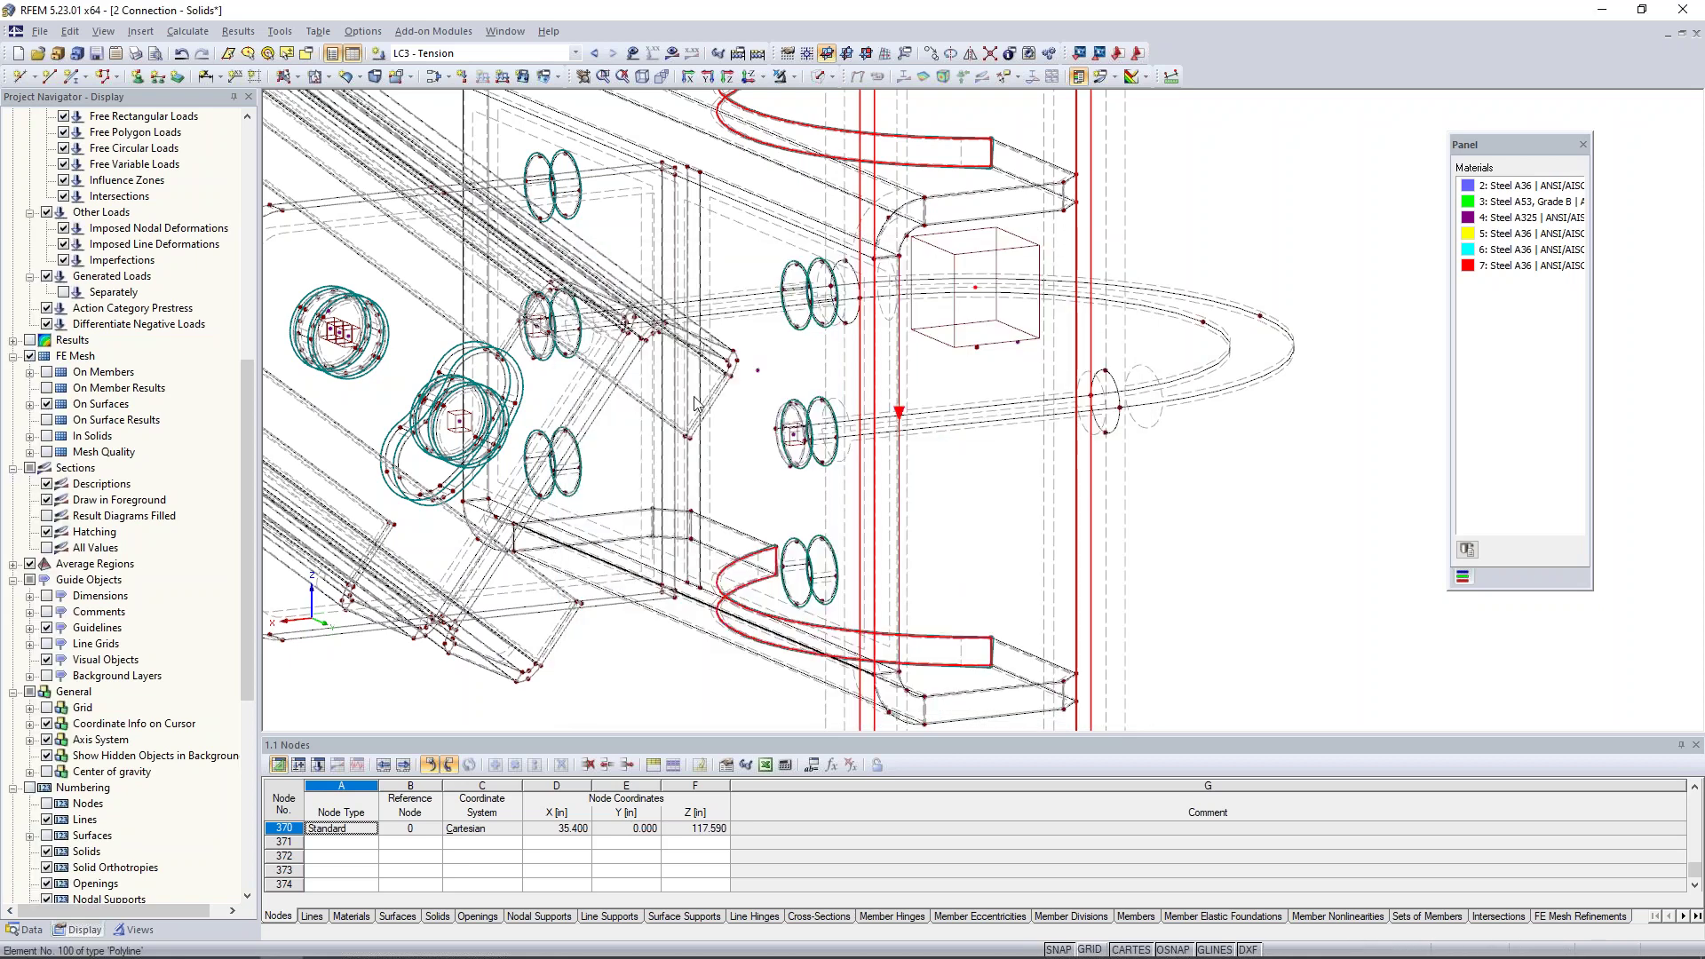
# Generate the FE mesh for the whole connection with the new solid refinements
pyautogui.scroll(-2, 960, 444)
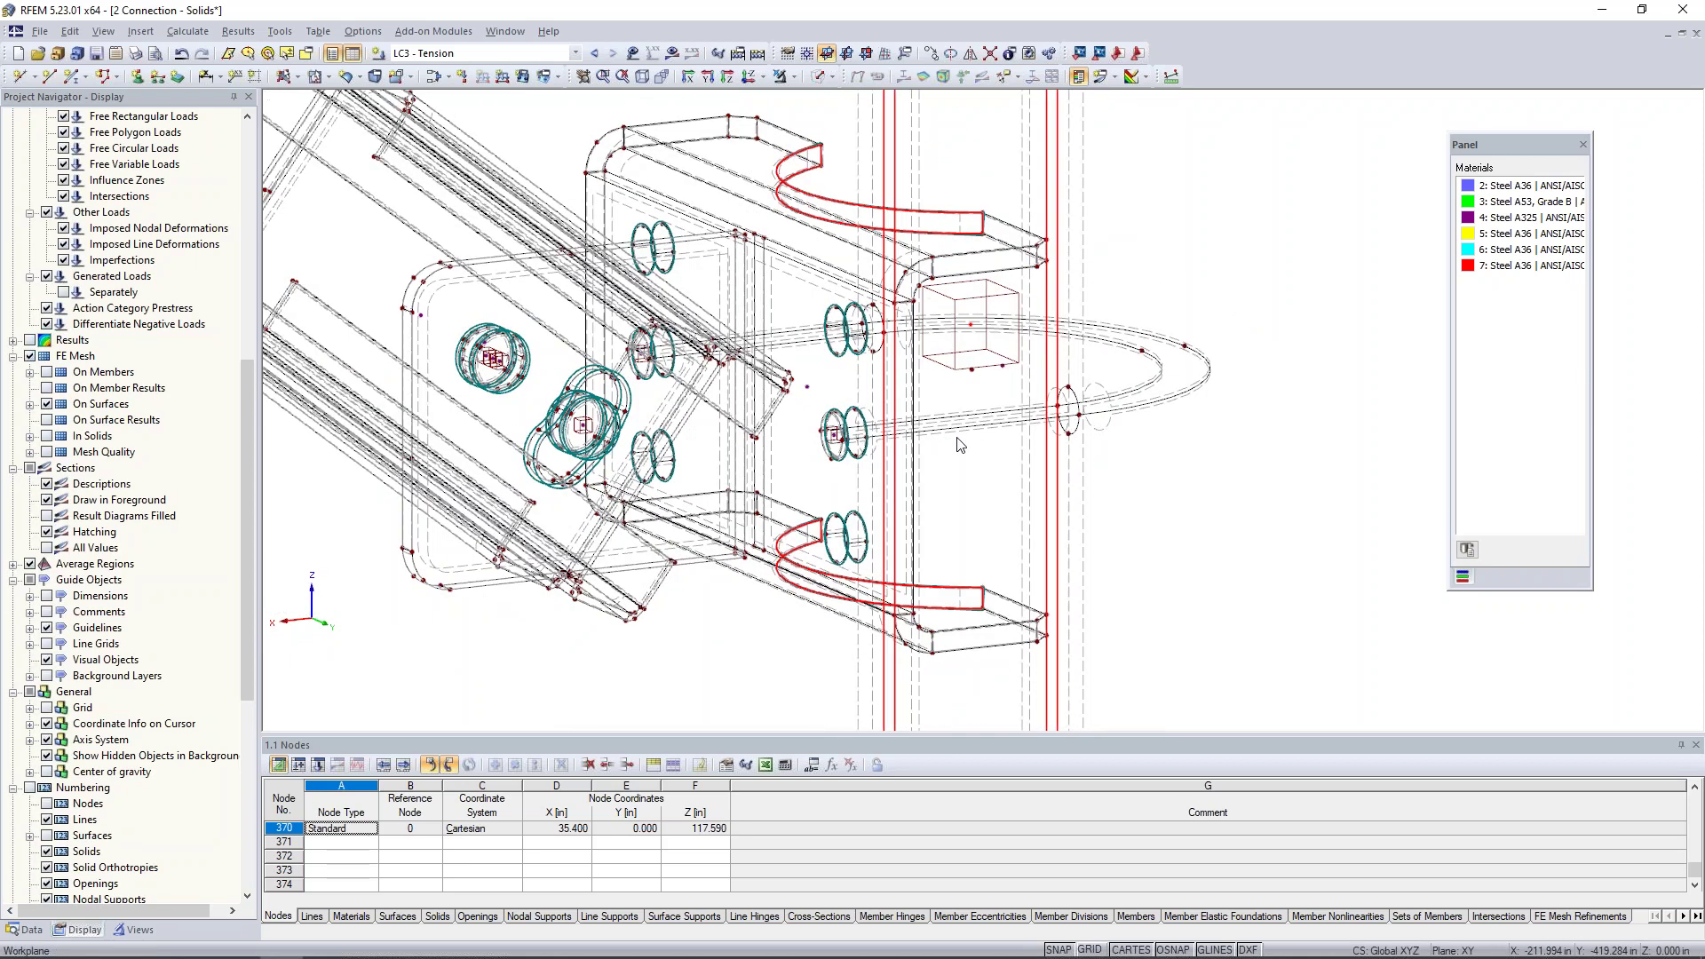
pyautogui.scroll(-3, 960, 444)
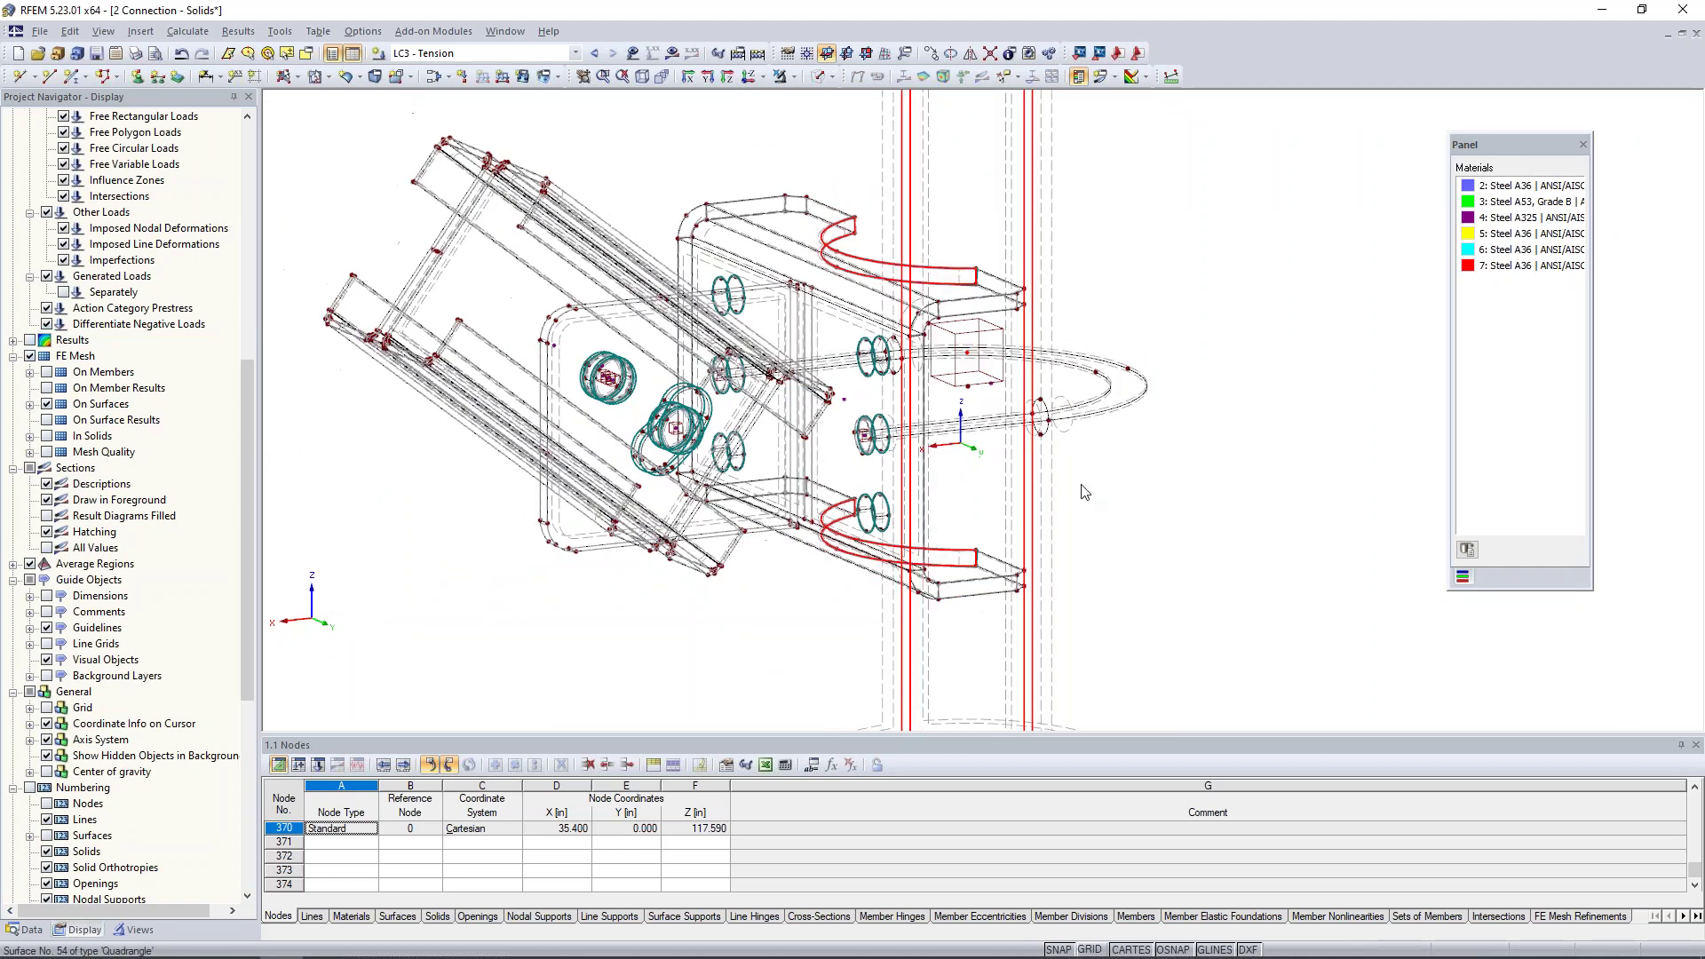
pyautogui.click(187, 31)
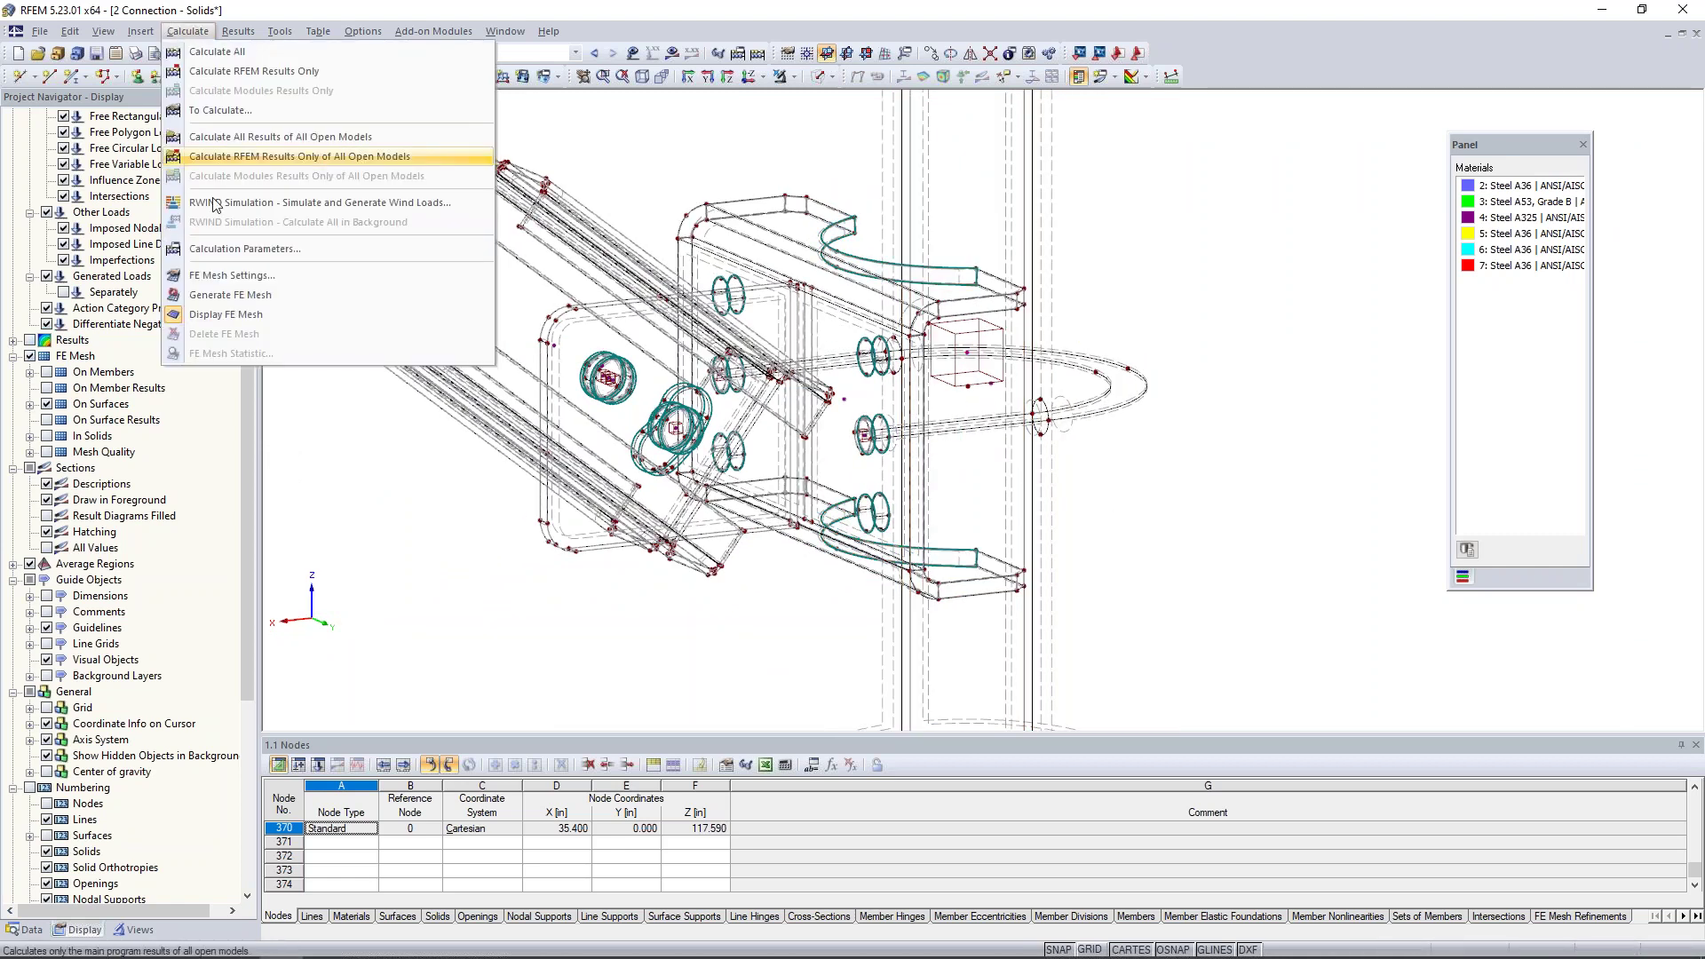
pyautogui.click(371, 306)
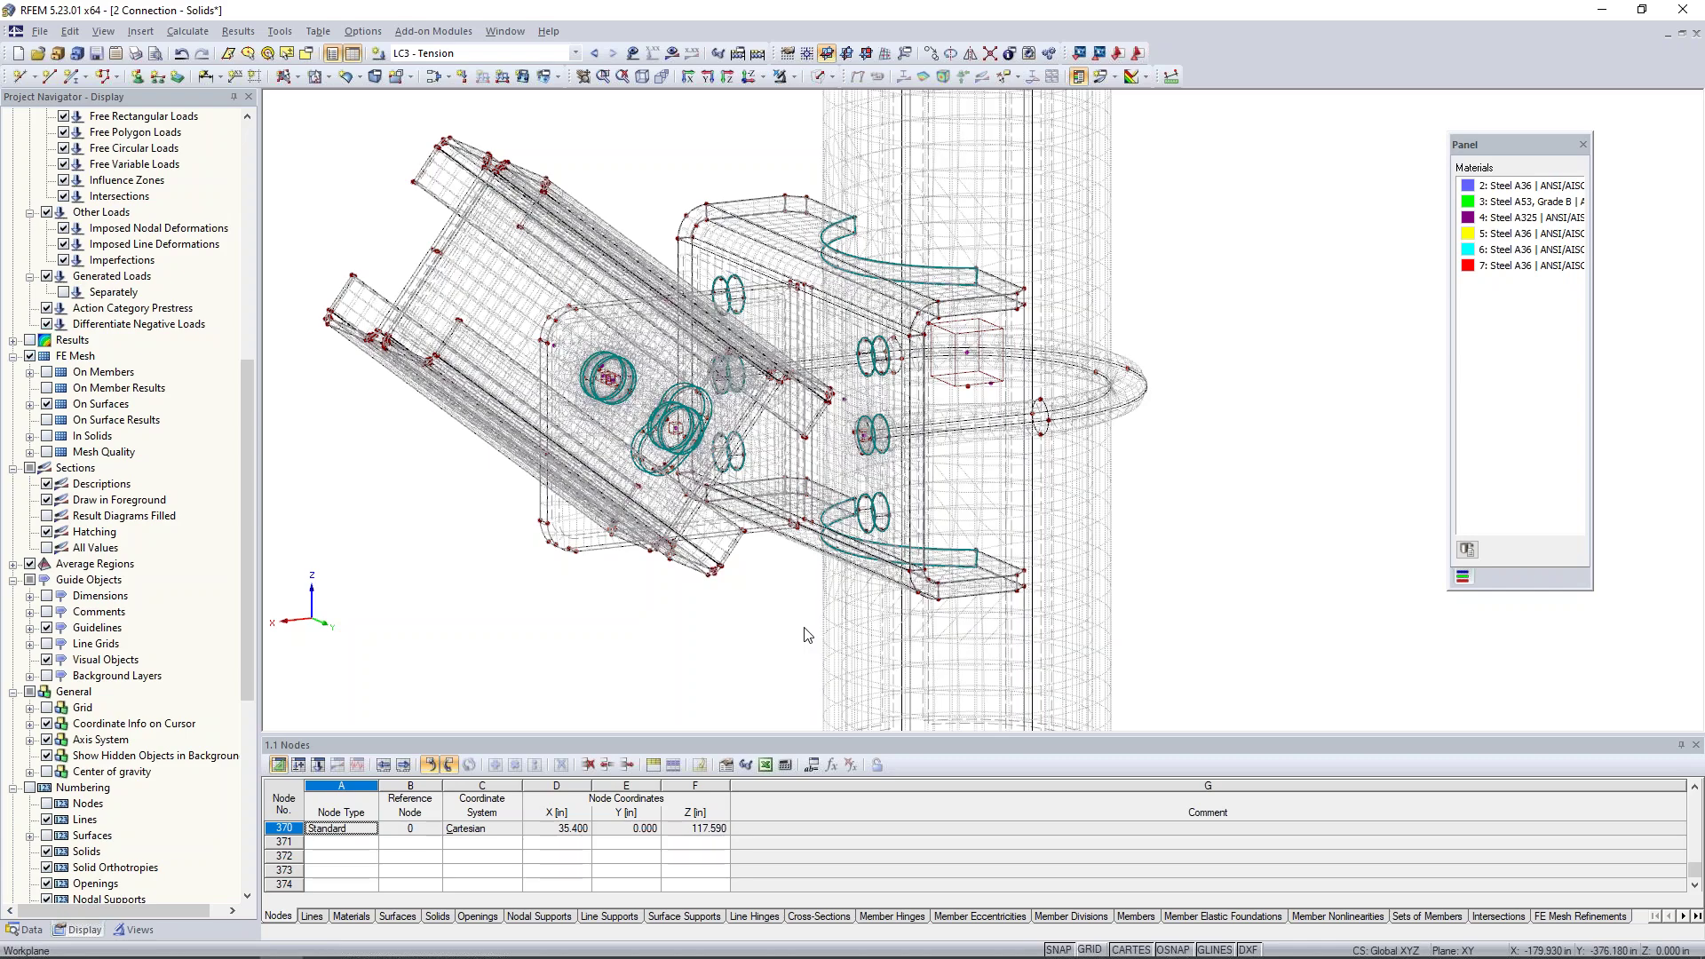
# Examine the generated FE mesh on the whole connection and up close around the beam's bolts
pyautogui.scroll(-3, 888, 458)
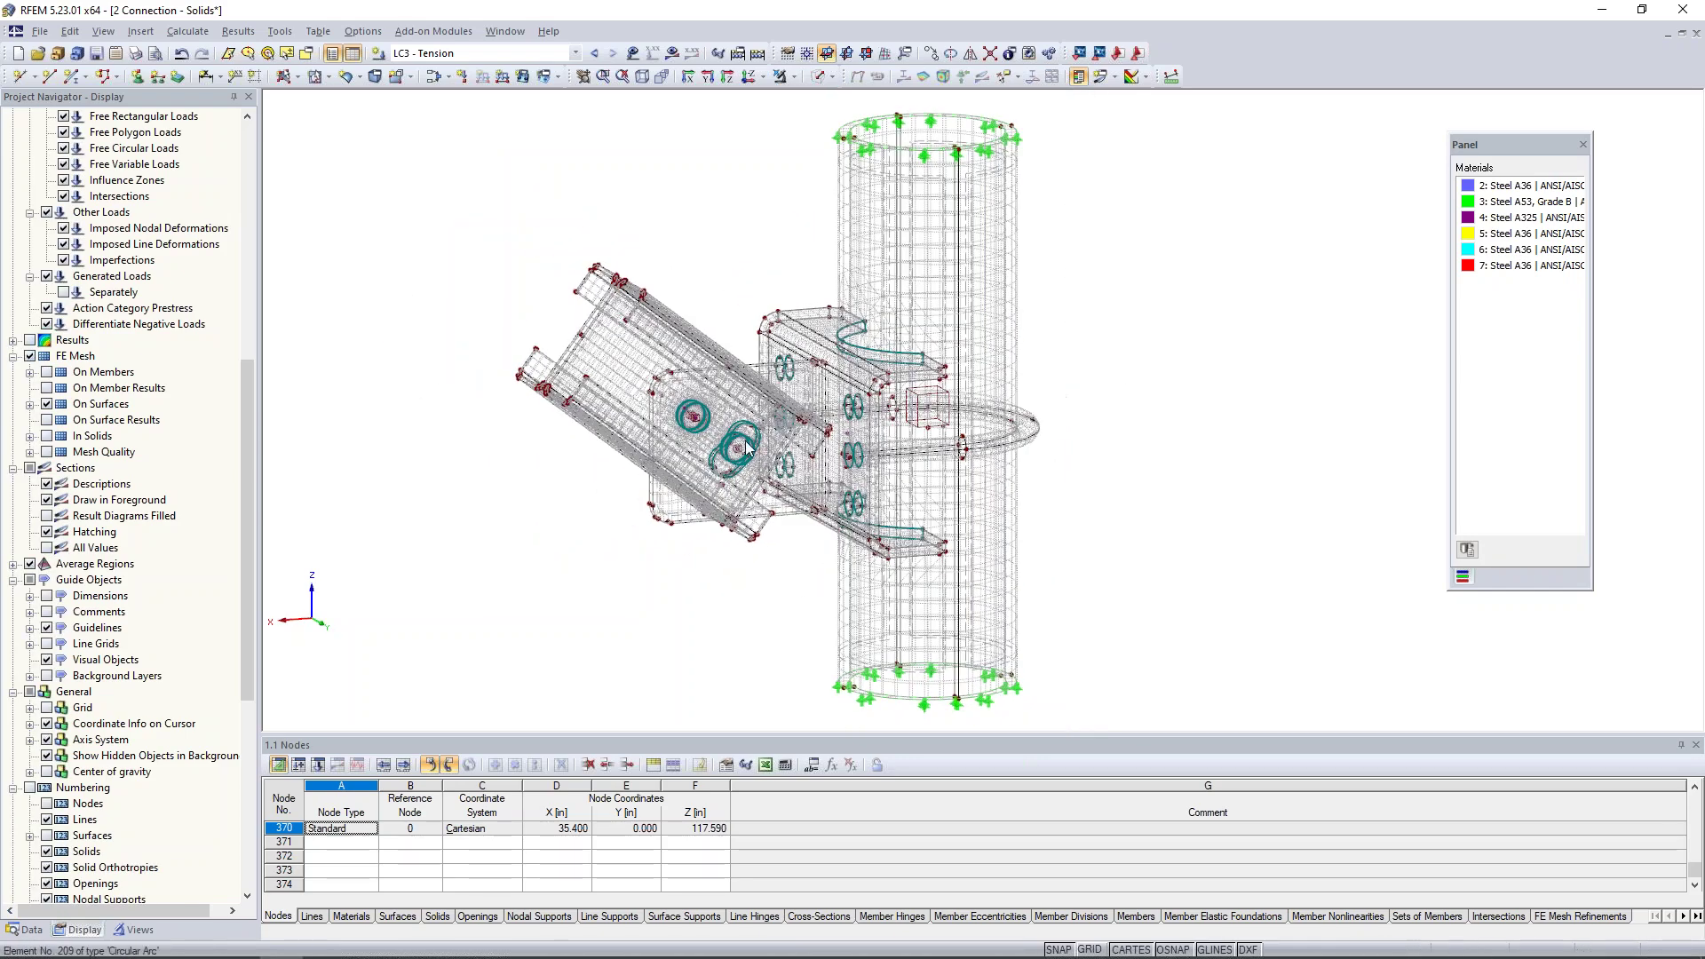
pyautogui.scroll(3, 738, 459)
pyautogui.scroll(5, 738, 459)
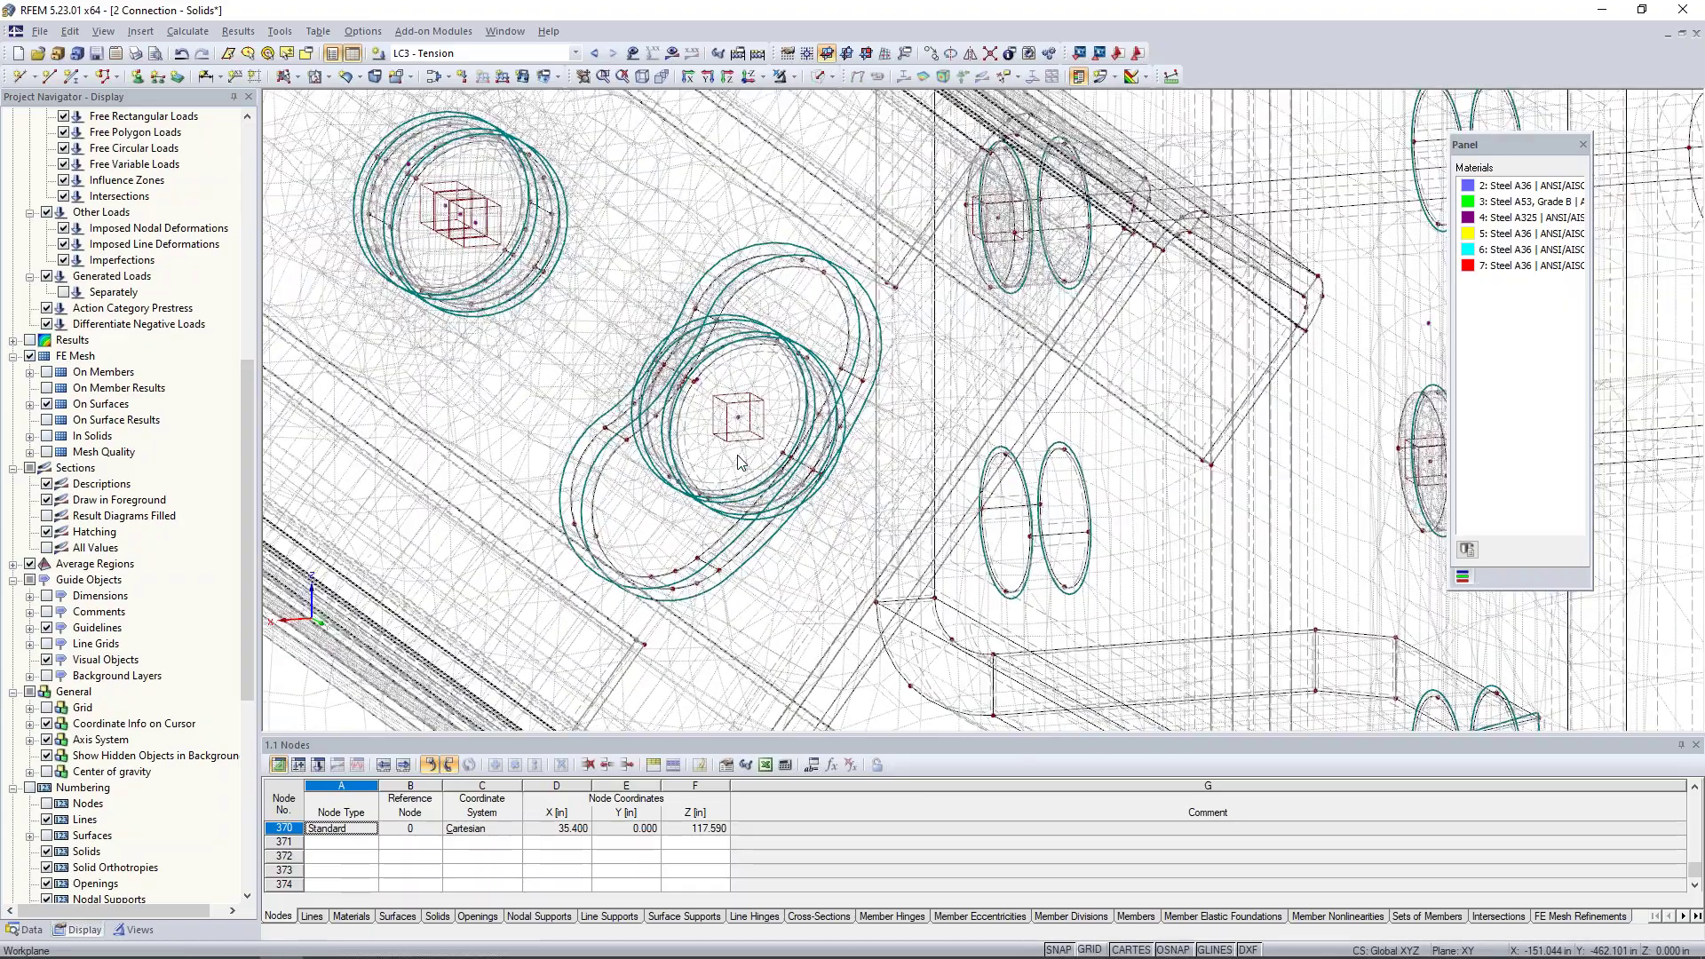
pyautogui.scroll(-4, 729, 427)
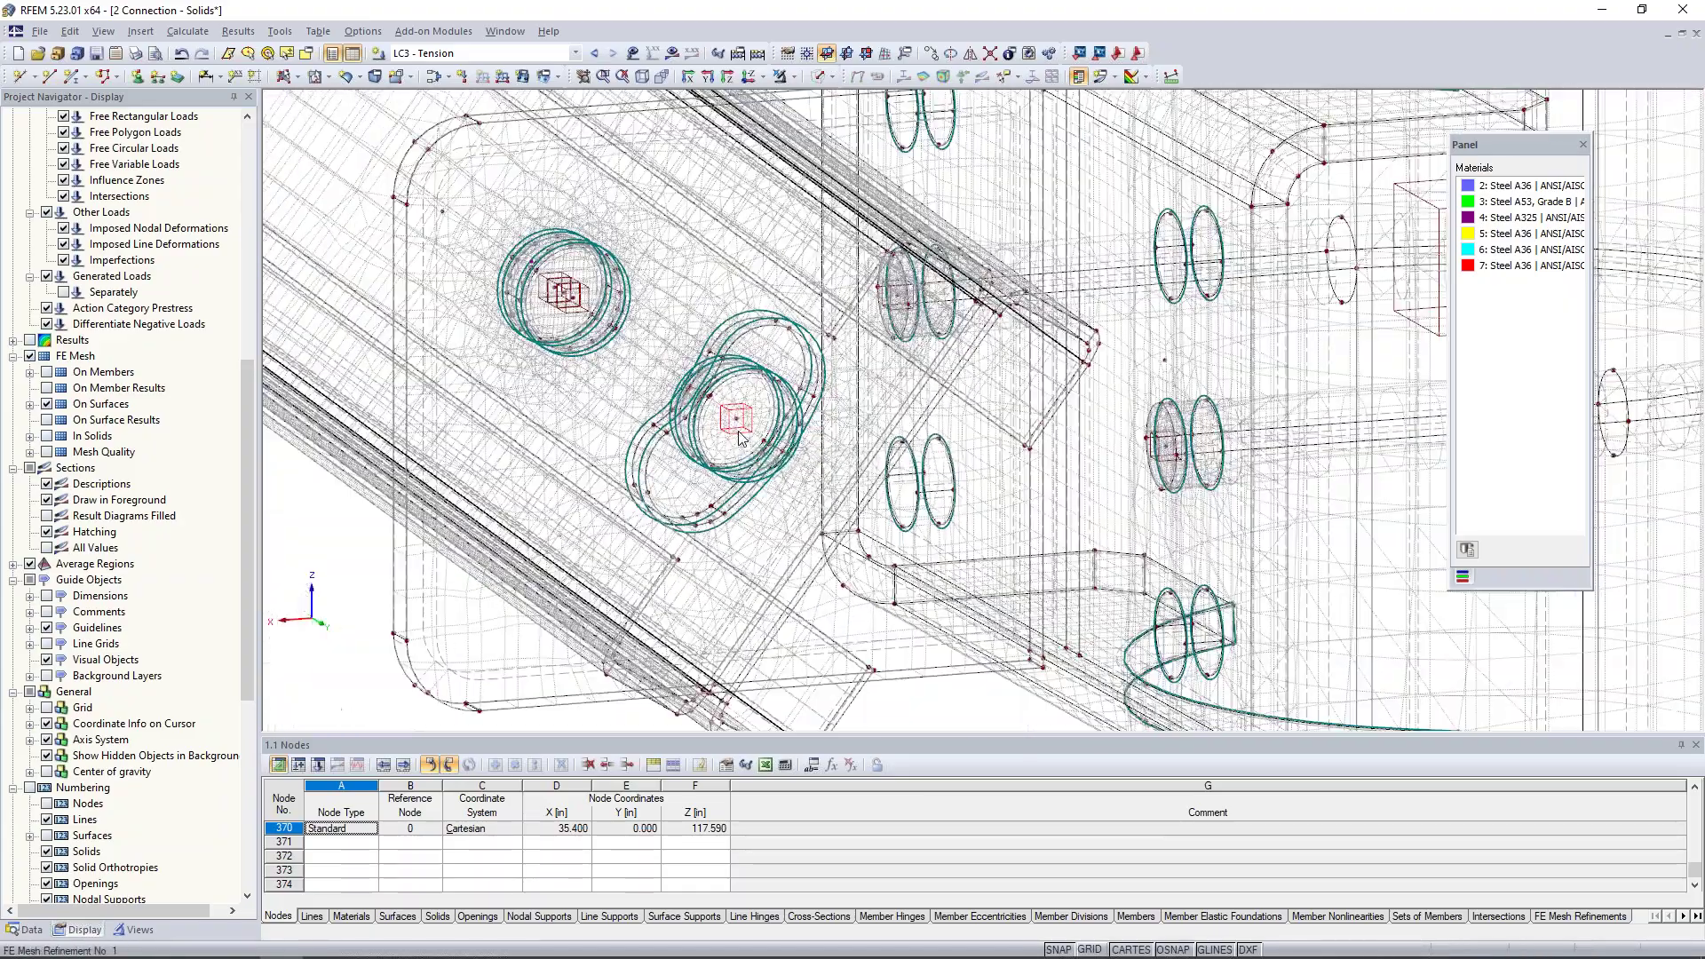
pyautogui.scroll(-2, 740, 435)
pyautogui.scroll(-4, 741, 438)
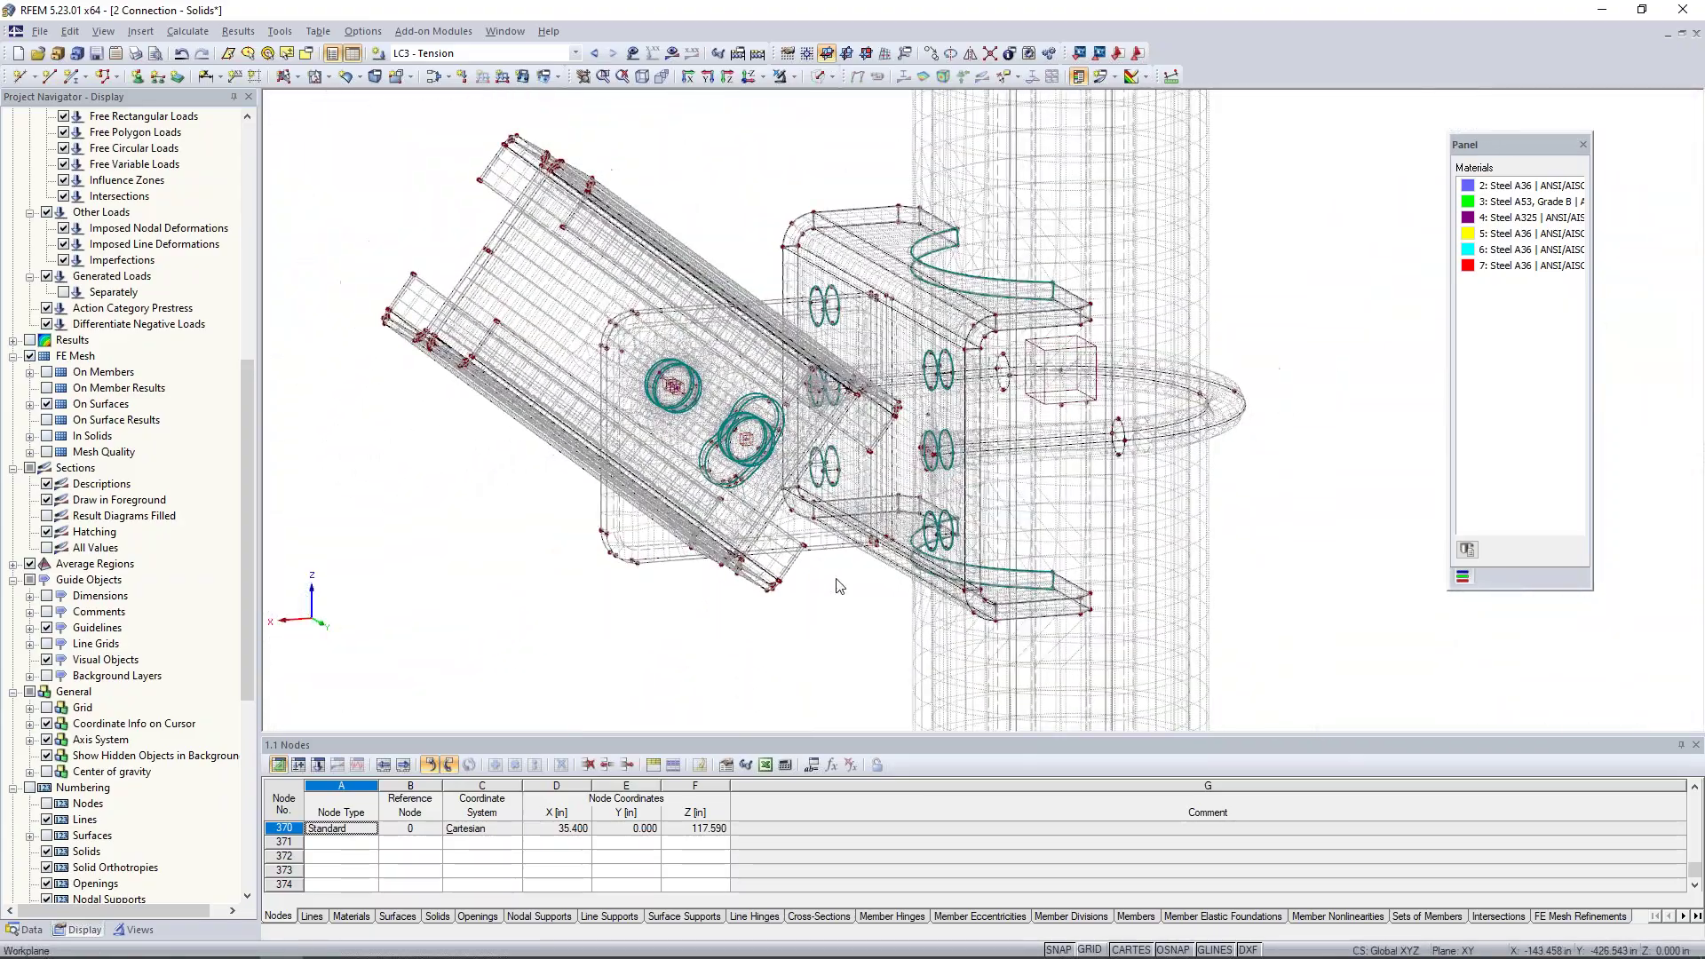
pyautogui.scroll(-1, 1151, 260)
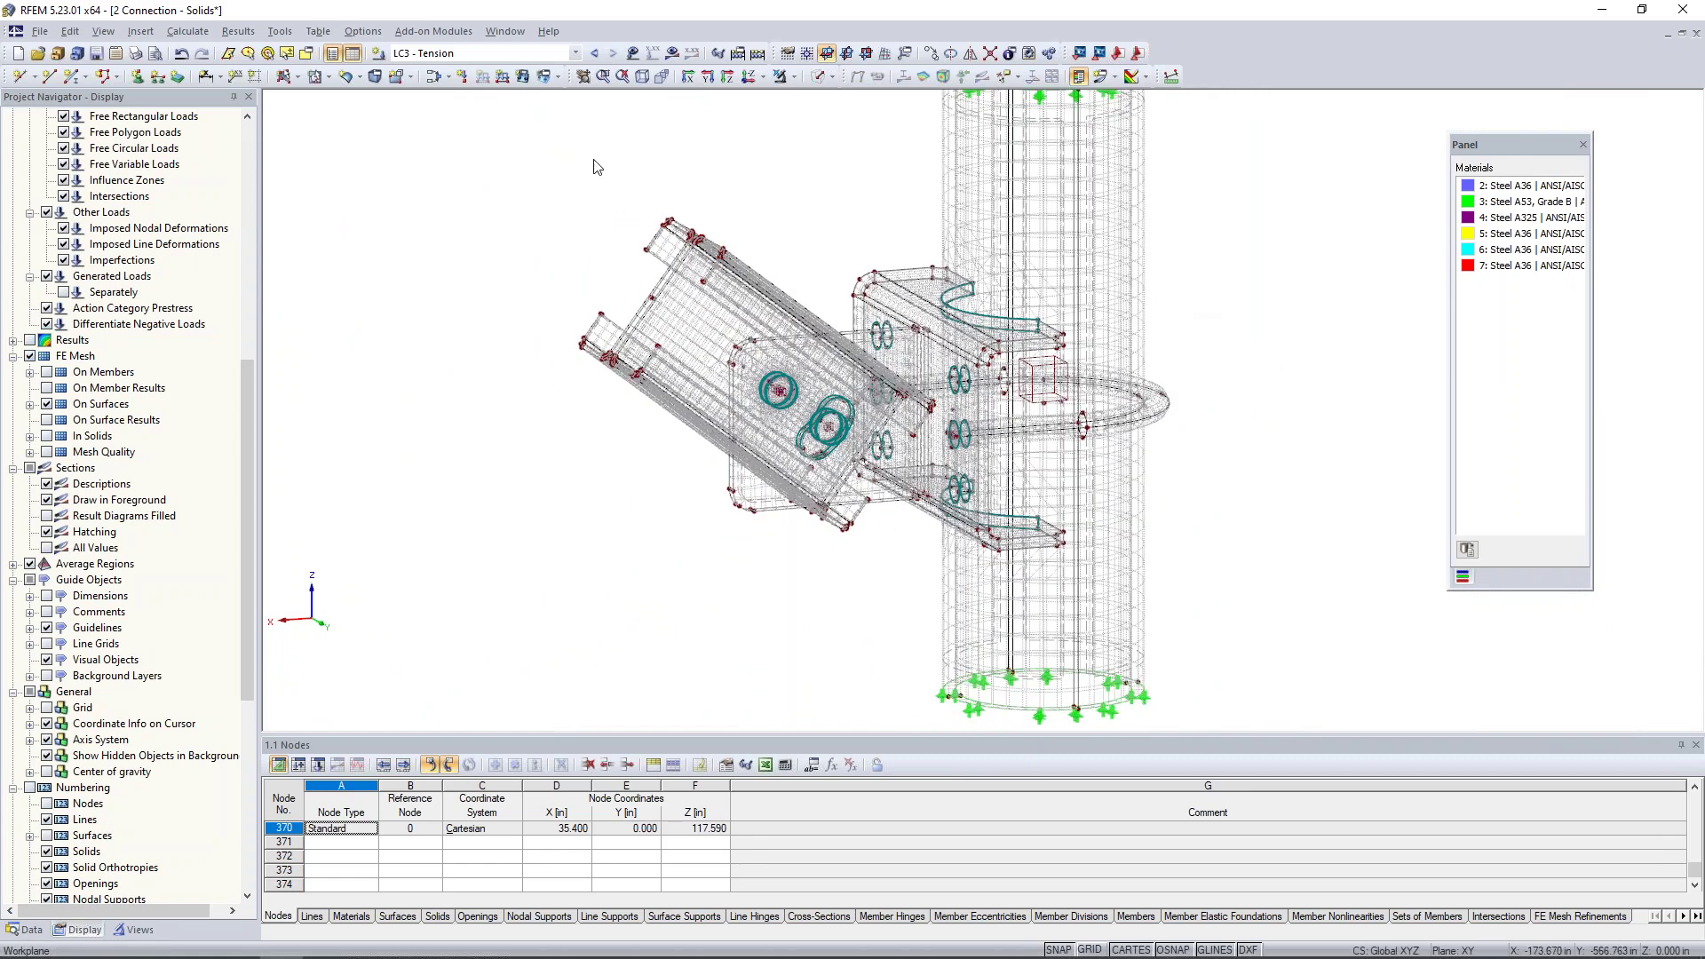
# Switch to load case LC1 - Up, calculate its results and show result values on the global deformations
pyautogui.click(562, 55)
pyautogui.click(561, 69)
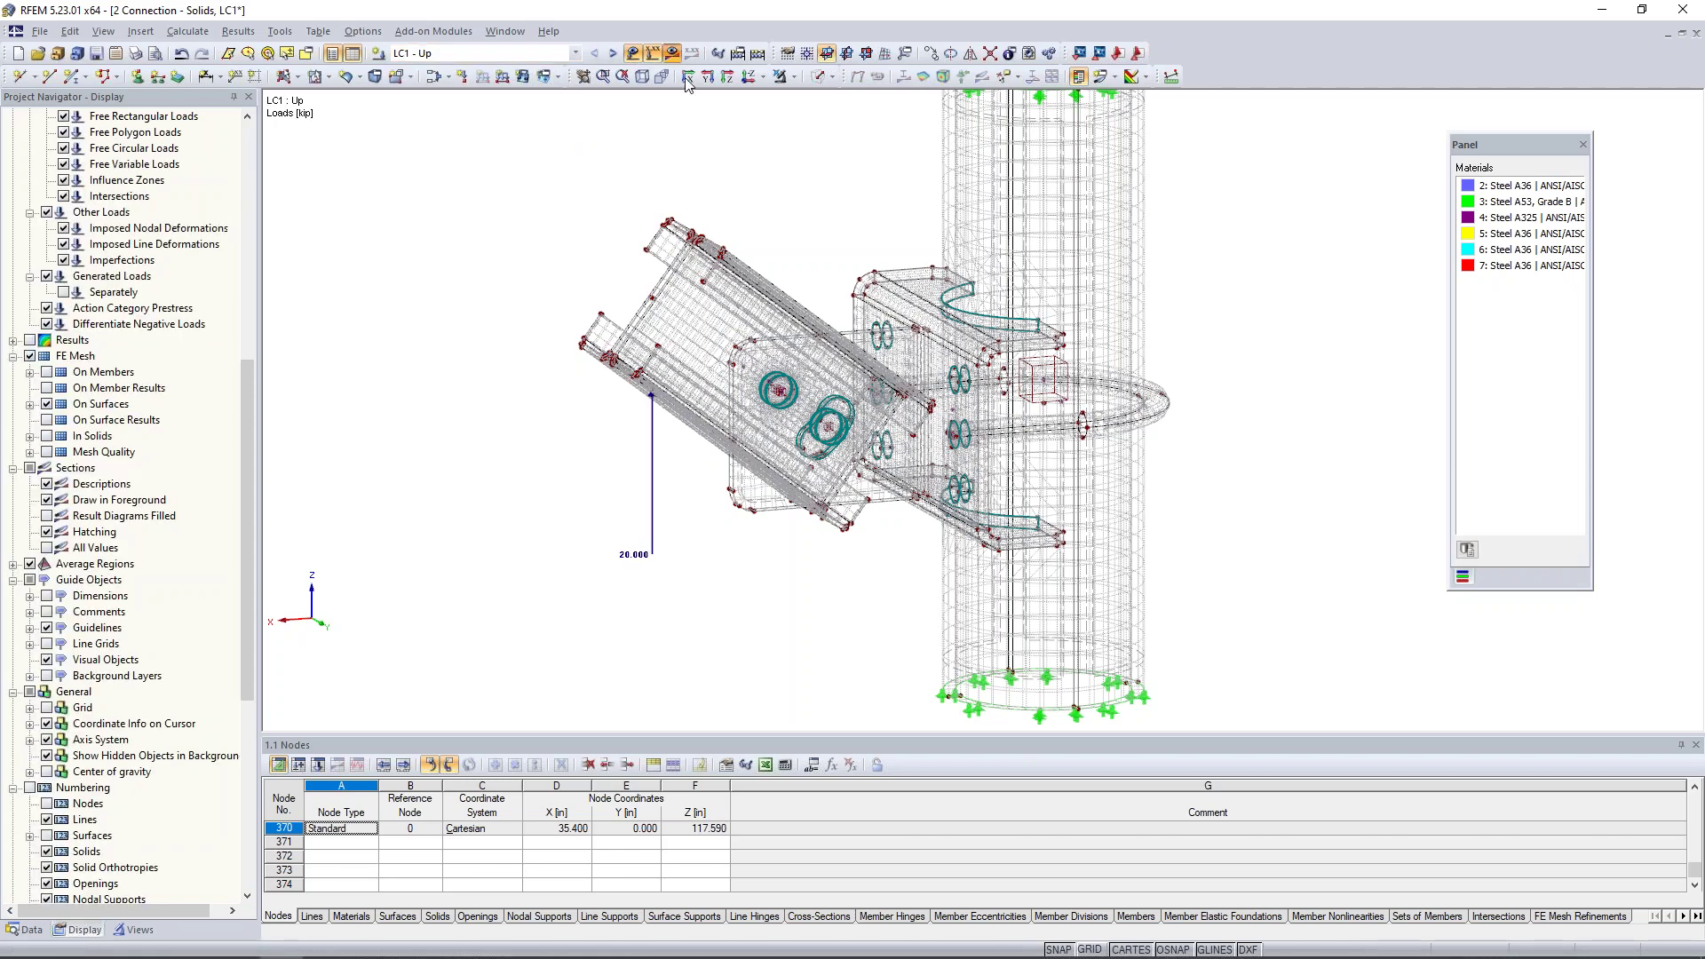
pyautogui.click(672, 52)
pyautogui.click(825, 513)
pyautogui.click(718, 538)
pyautogui.click(844, 568)
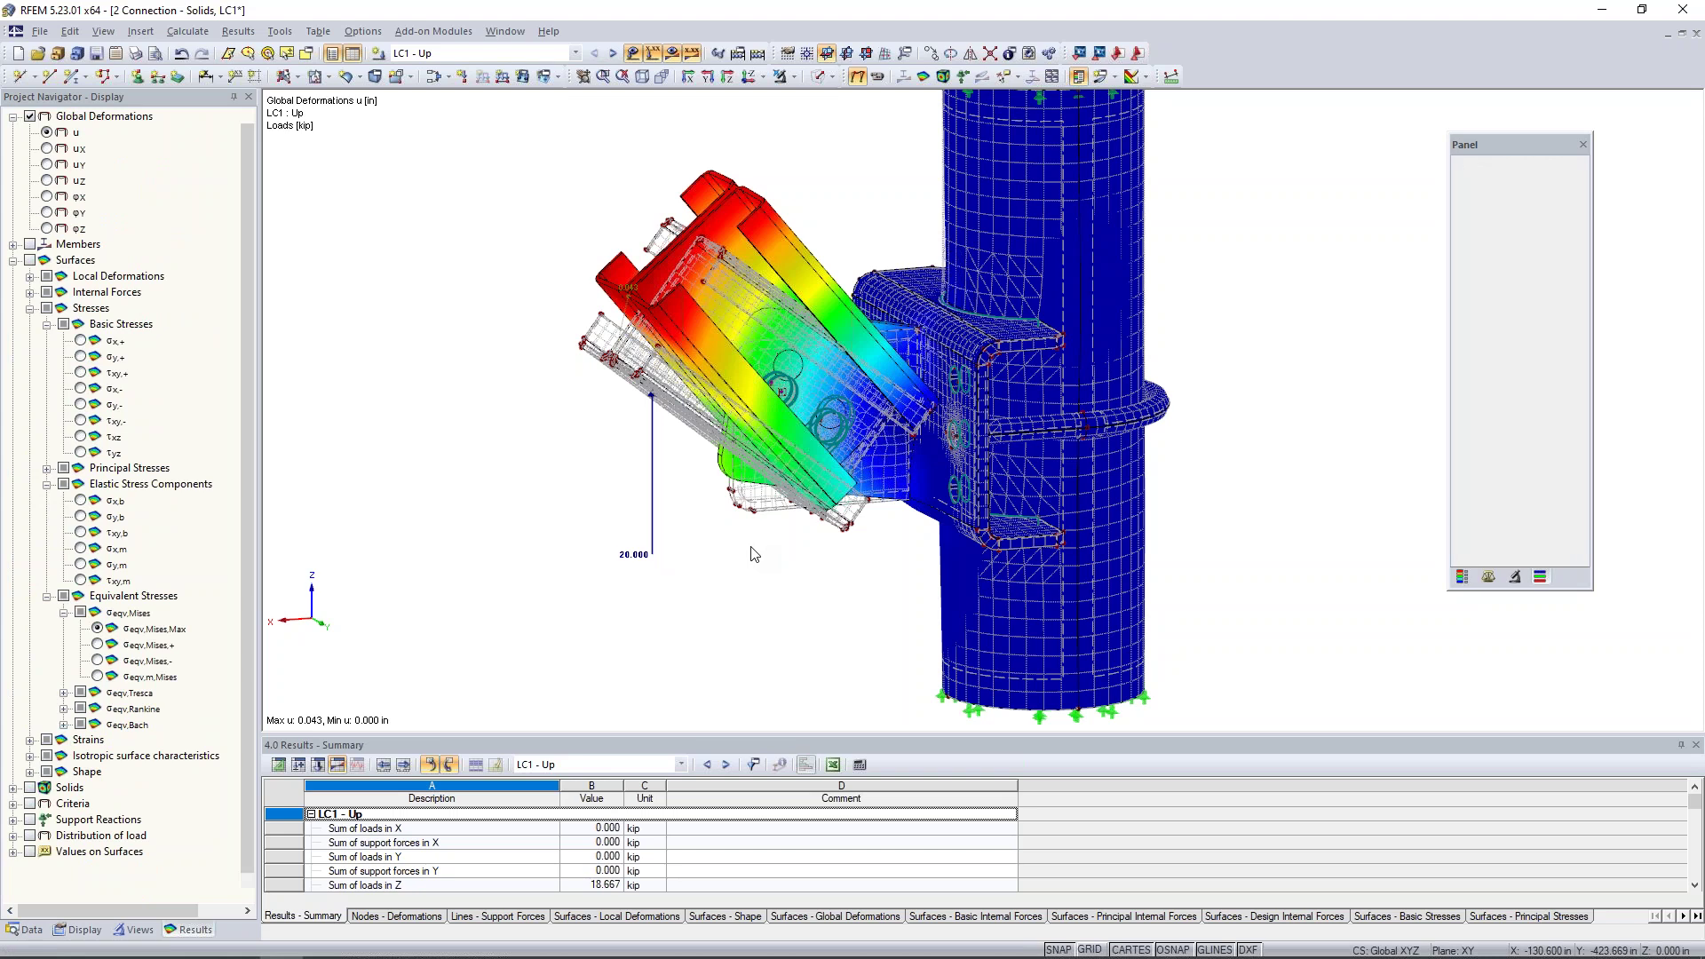
pyautogui.scroll(-2, 754, 555)
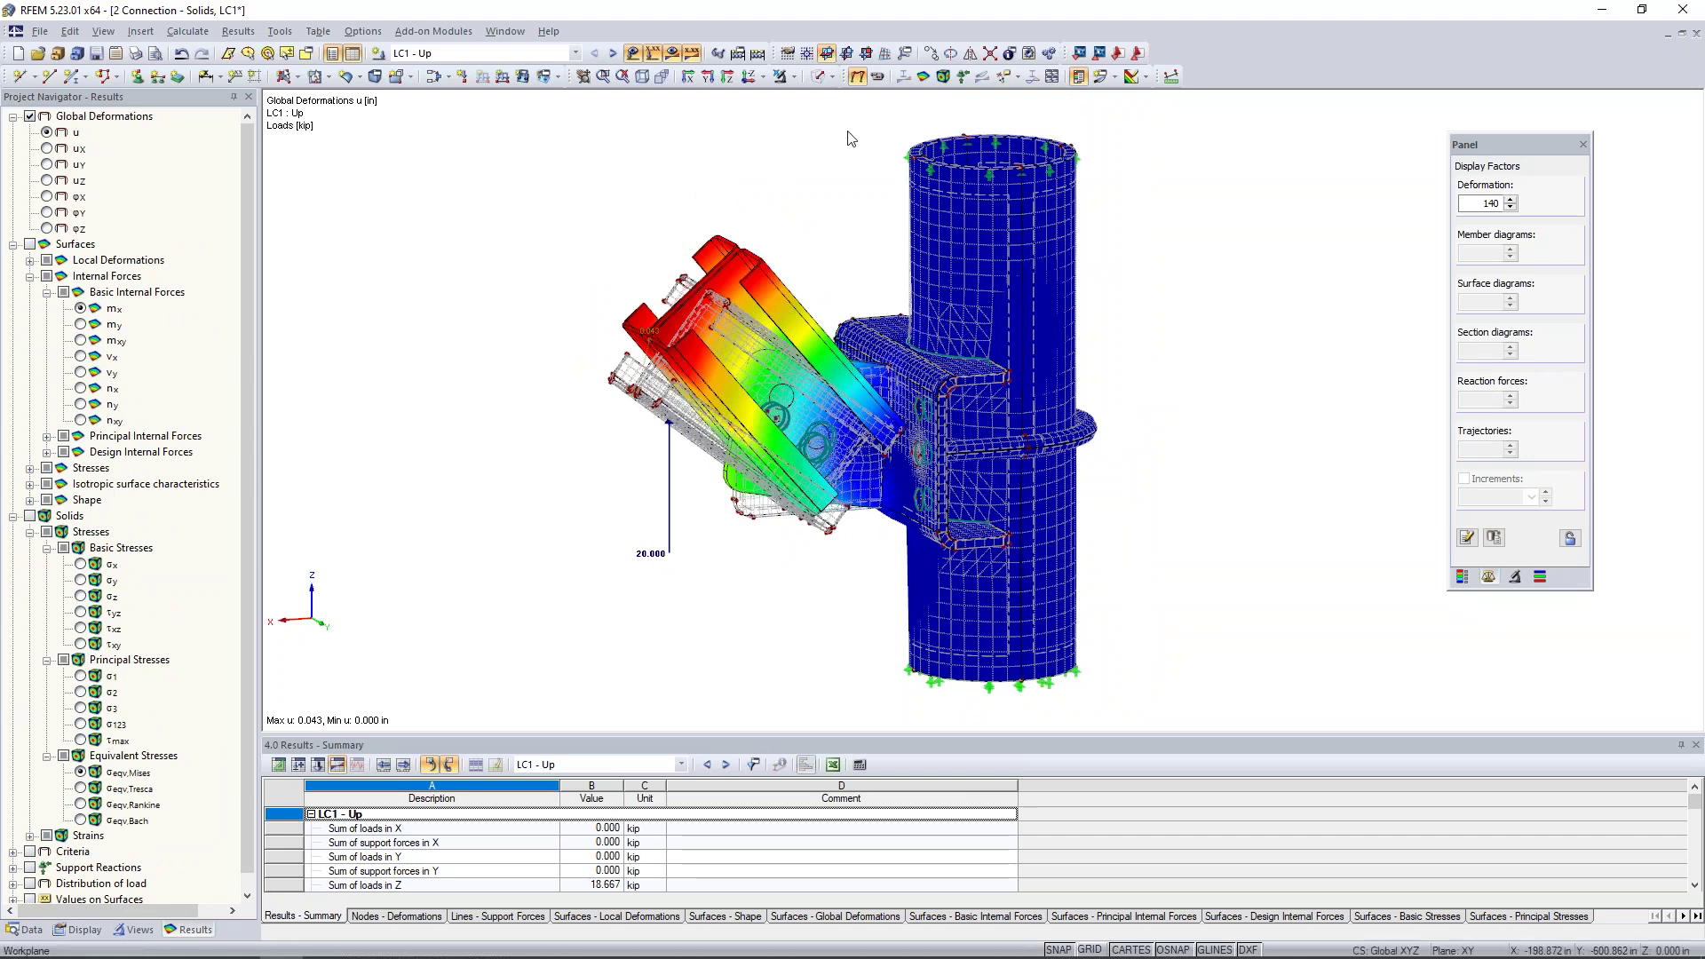
pyautogui.click(878, 78)
# Show only the vertical pipe, bracket and U-bolt in a side view, and turn off hidden objects in the background
pyautogui.keyDown('ctrl'); pyautogui.moveTo(1085, 385); pyautogui.dragTo(1012, 311, button='middle'); pyautogui.keyUp('ctrl')
pyautogui.moveTo(880, 321); pyautogui.dragTo(1148, 540)
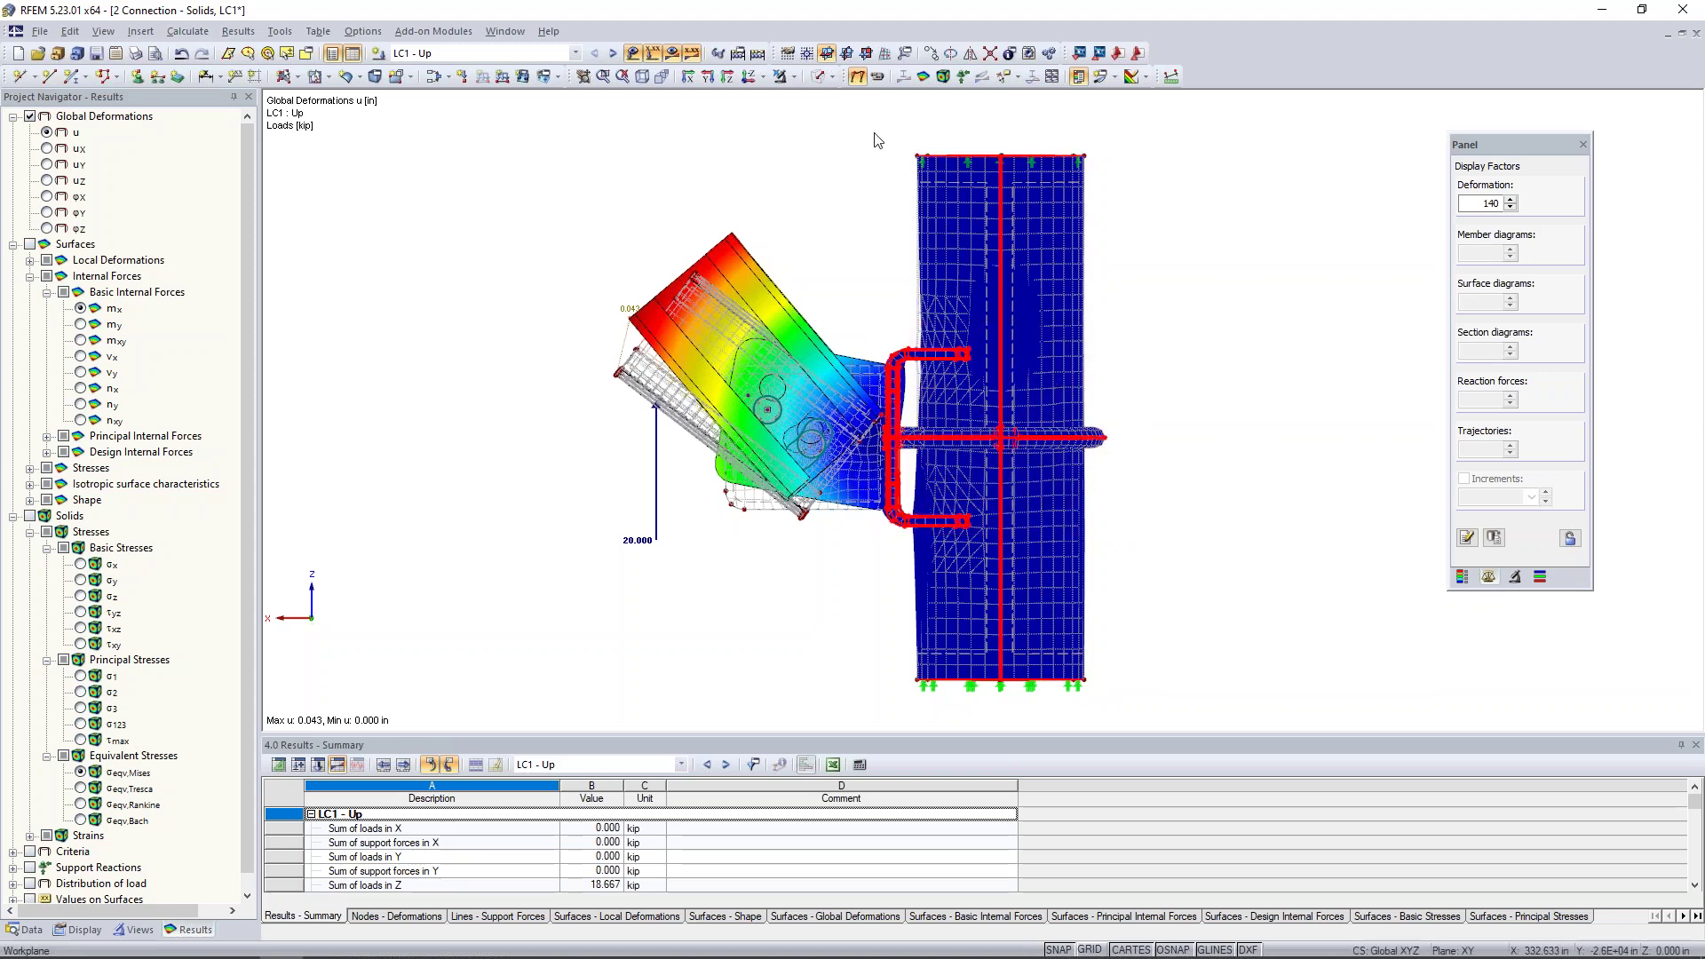
pyautogui.click(786, 76)
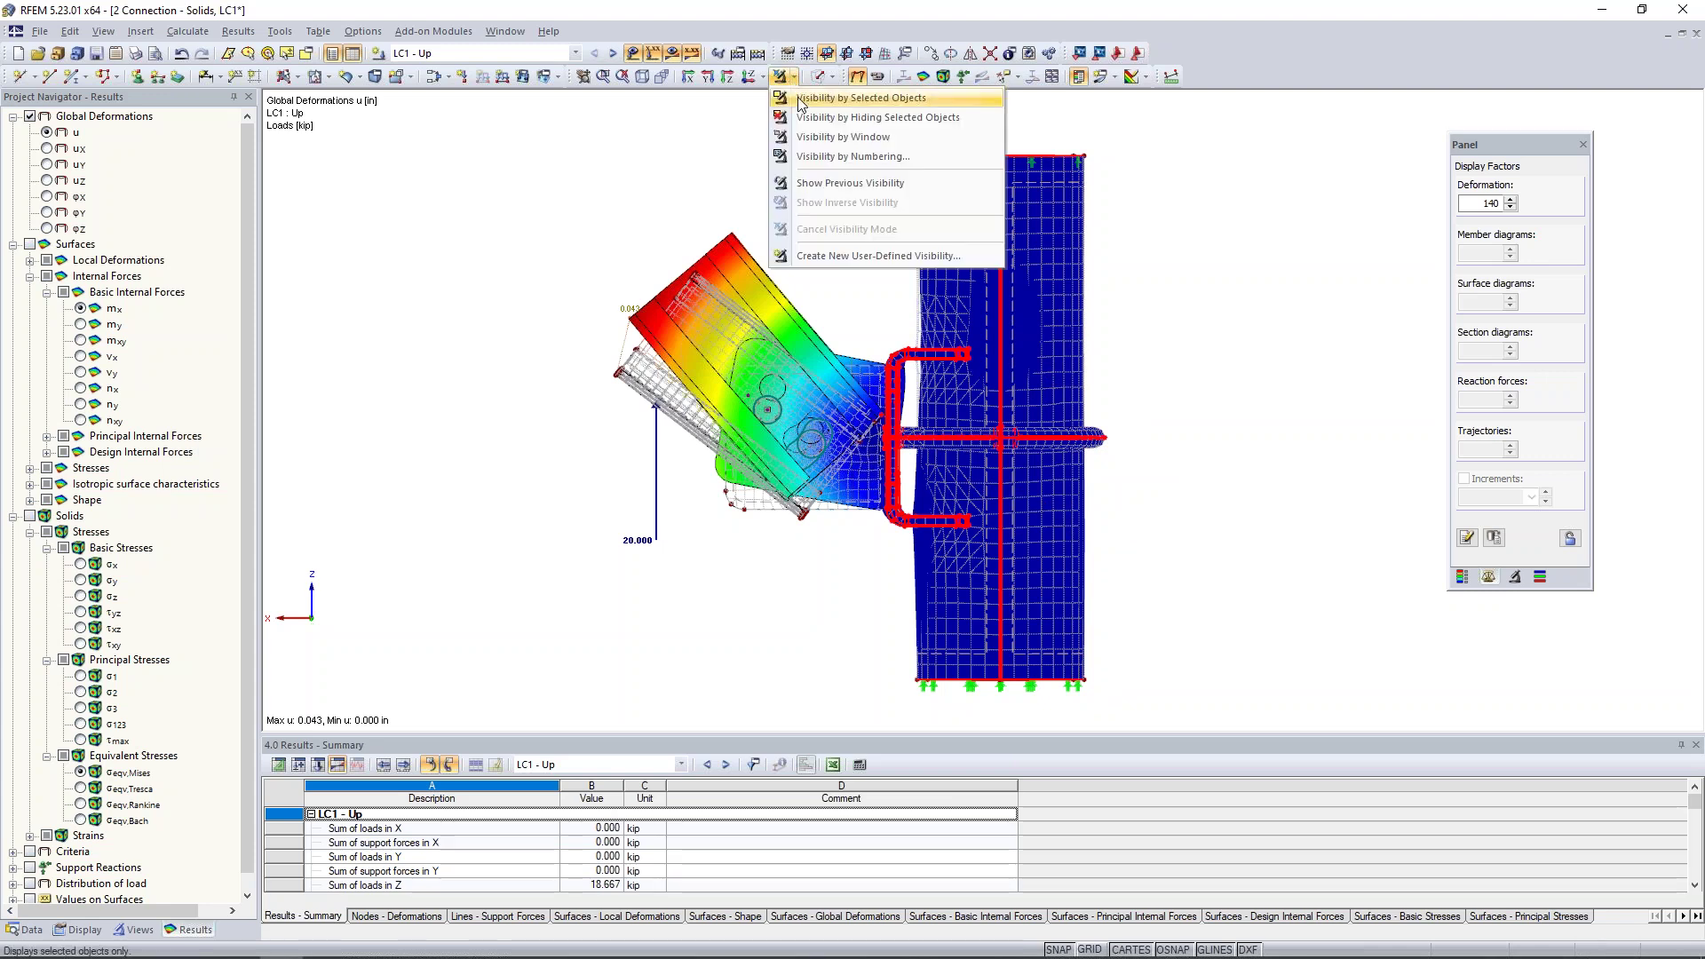
pyautogui.click(799, 98)
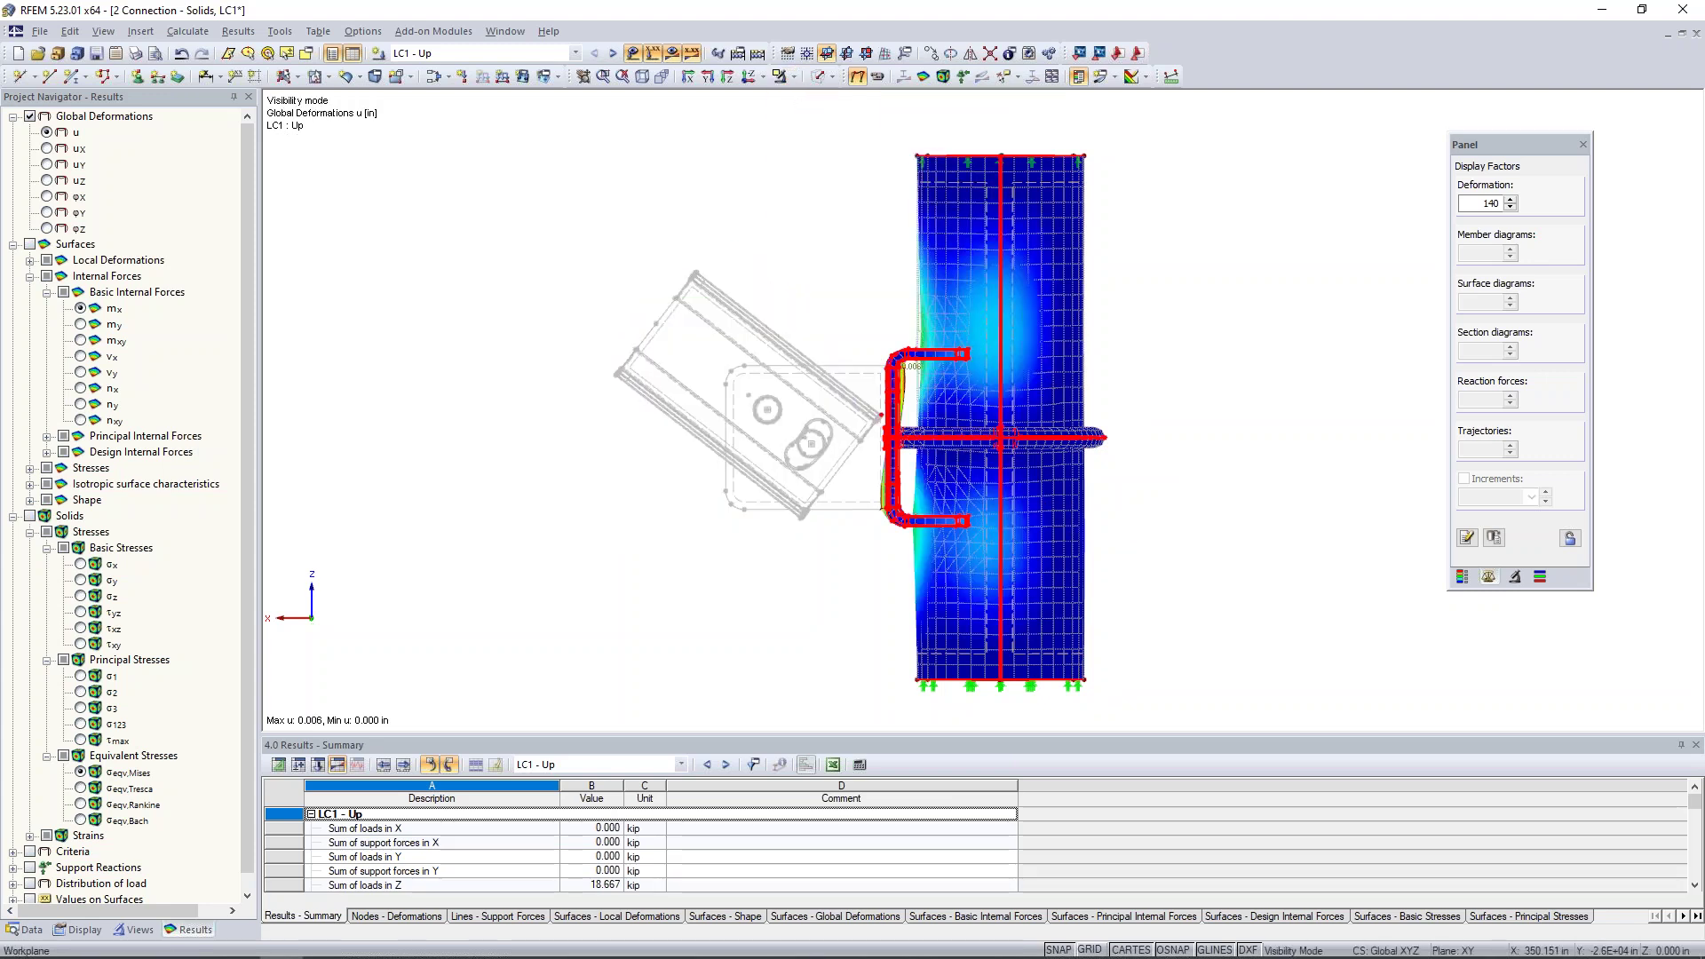
pyautogui.rightClick(769, 238)
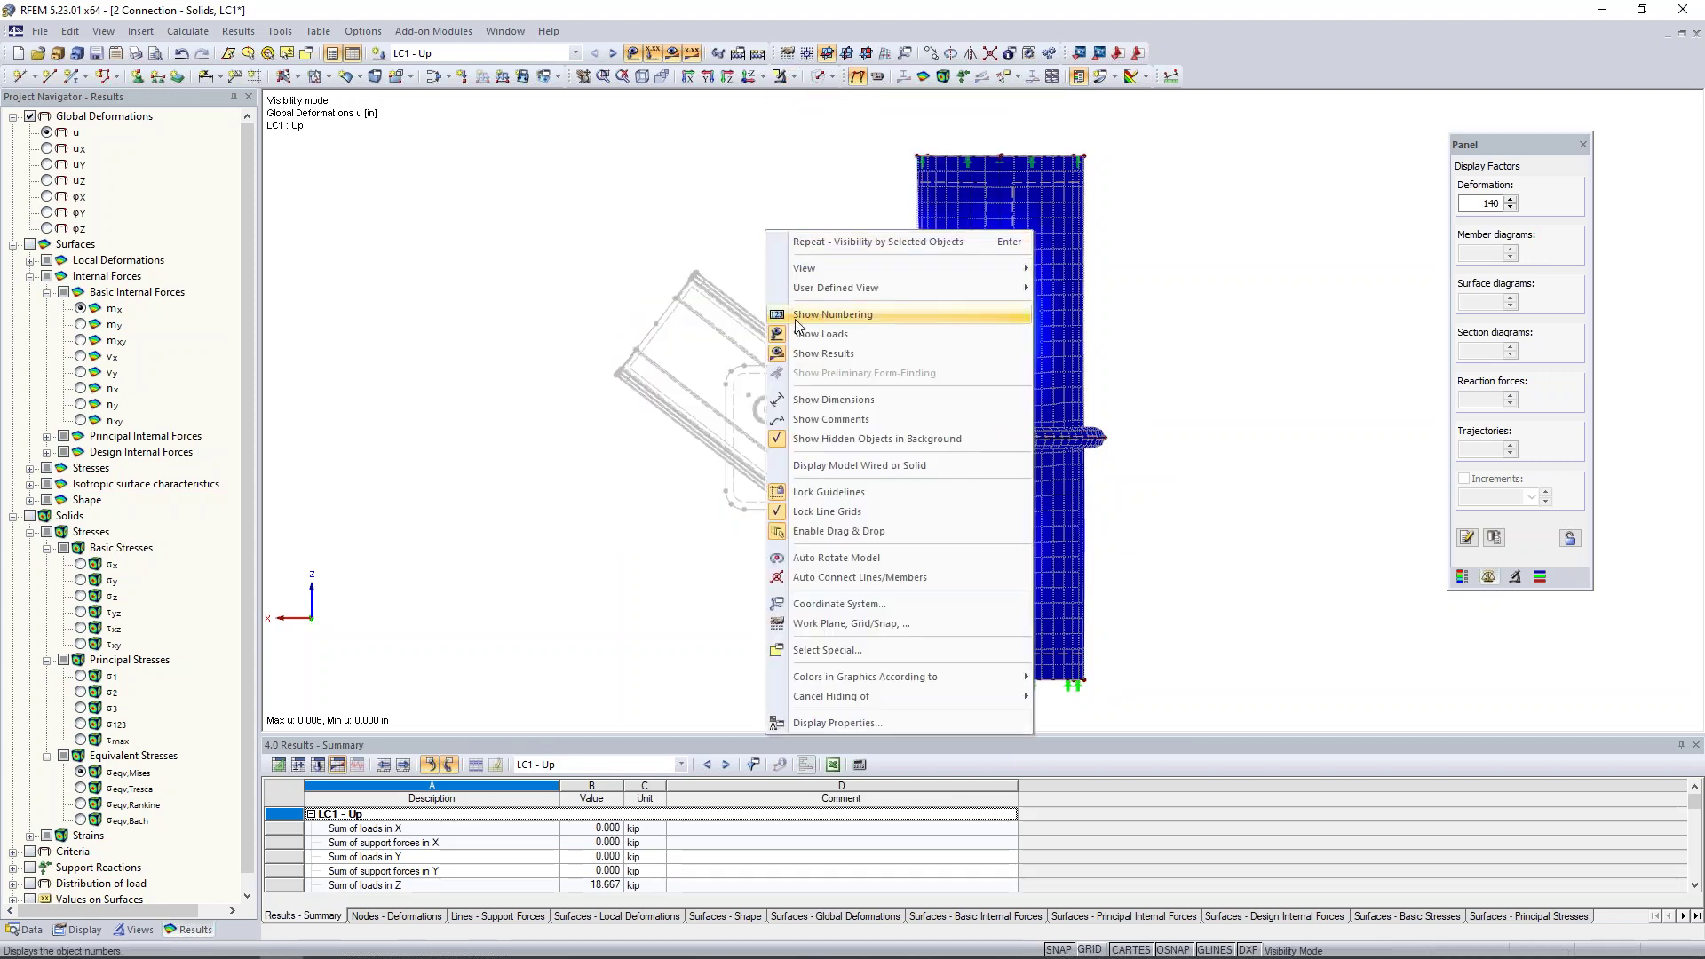
pyautogui.click(814, 439)
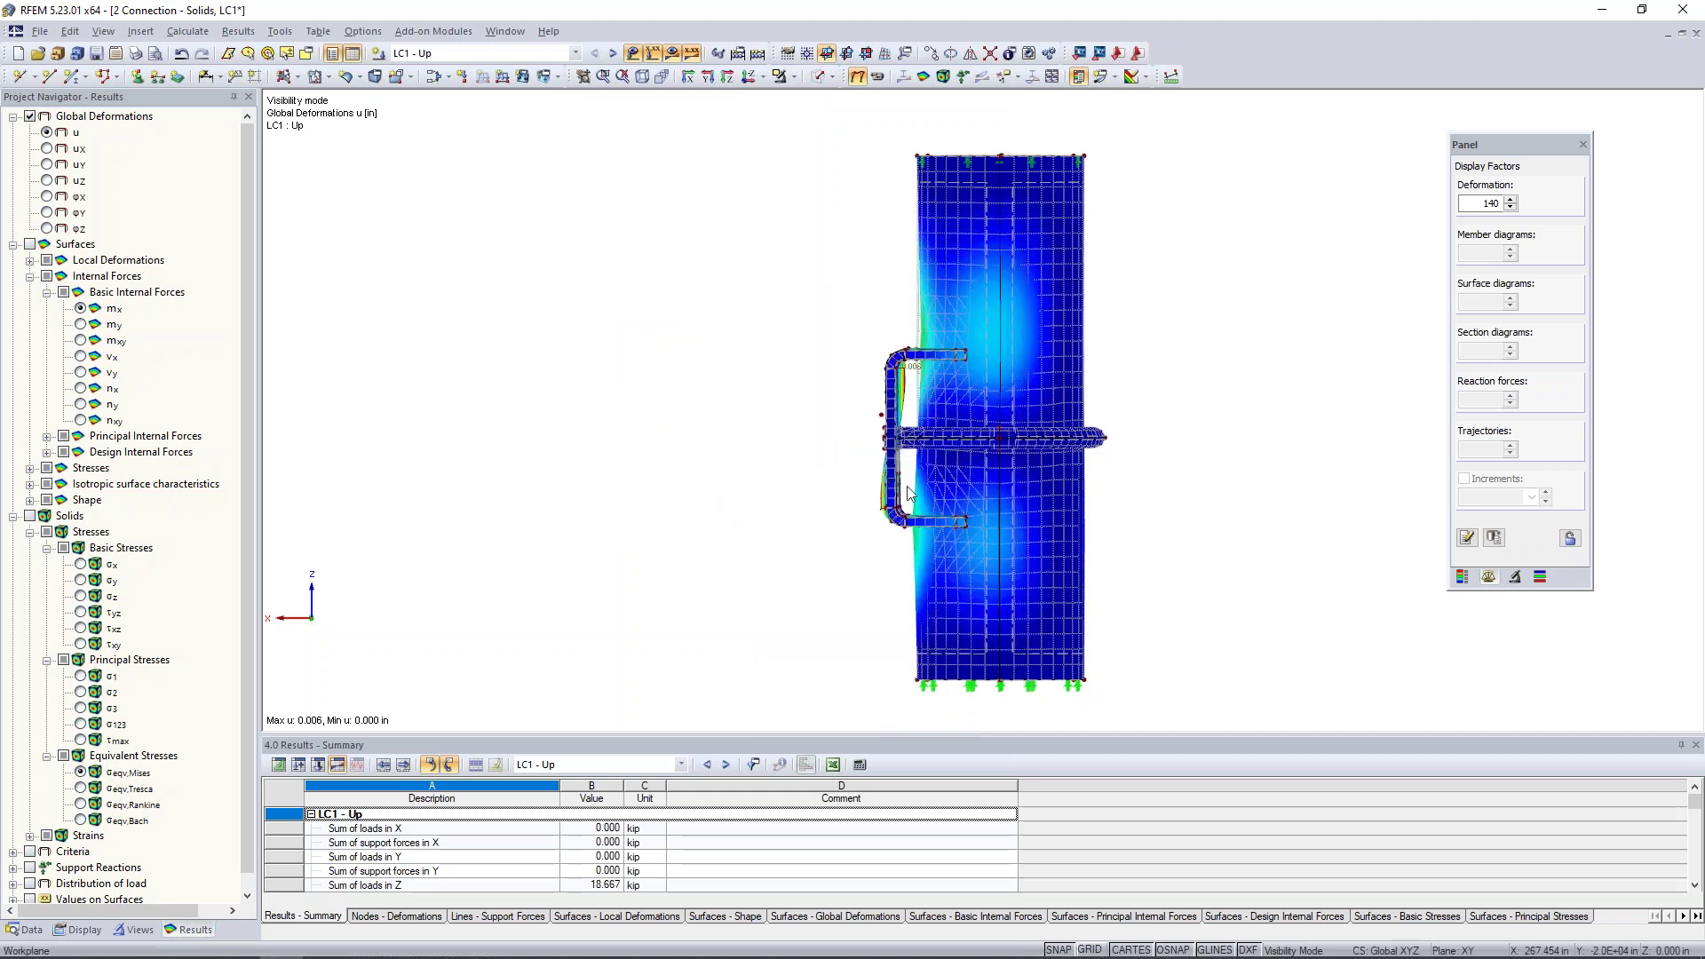
# Raise the deformation display factor to 1120 and examine how the bracket's lower flange deforms against the pipe wall
pyautogui.keyDown('ctrl'); pyautogui.moveTo(951, 515); pyautogui.dragTo(972, 520, button='middle'); pyautogui.keyUp('ctrl')
pyautogui.moveTo(1079, 504); pyautogui.dragTo(1003, 508, button='middle')
pyautogui.scroll(3, 888, 525)
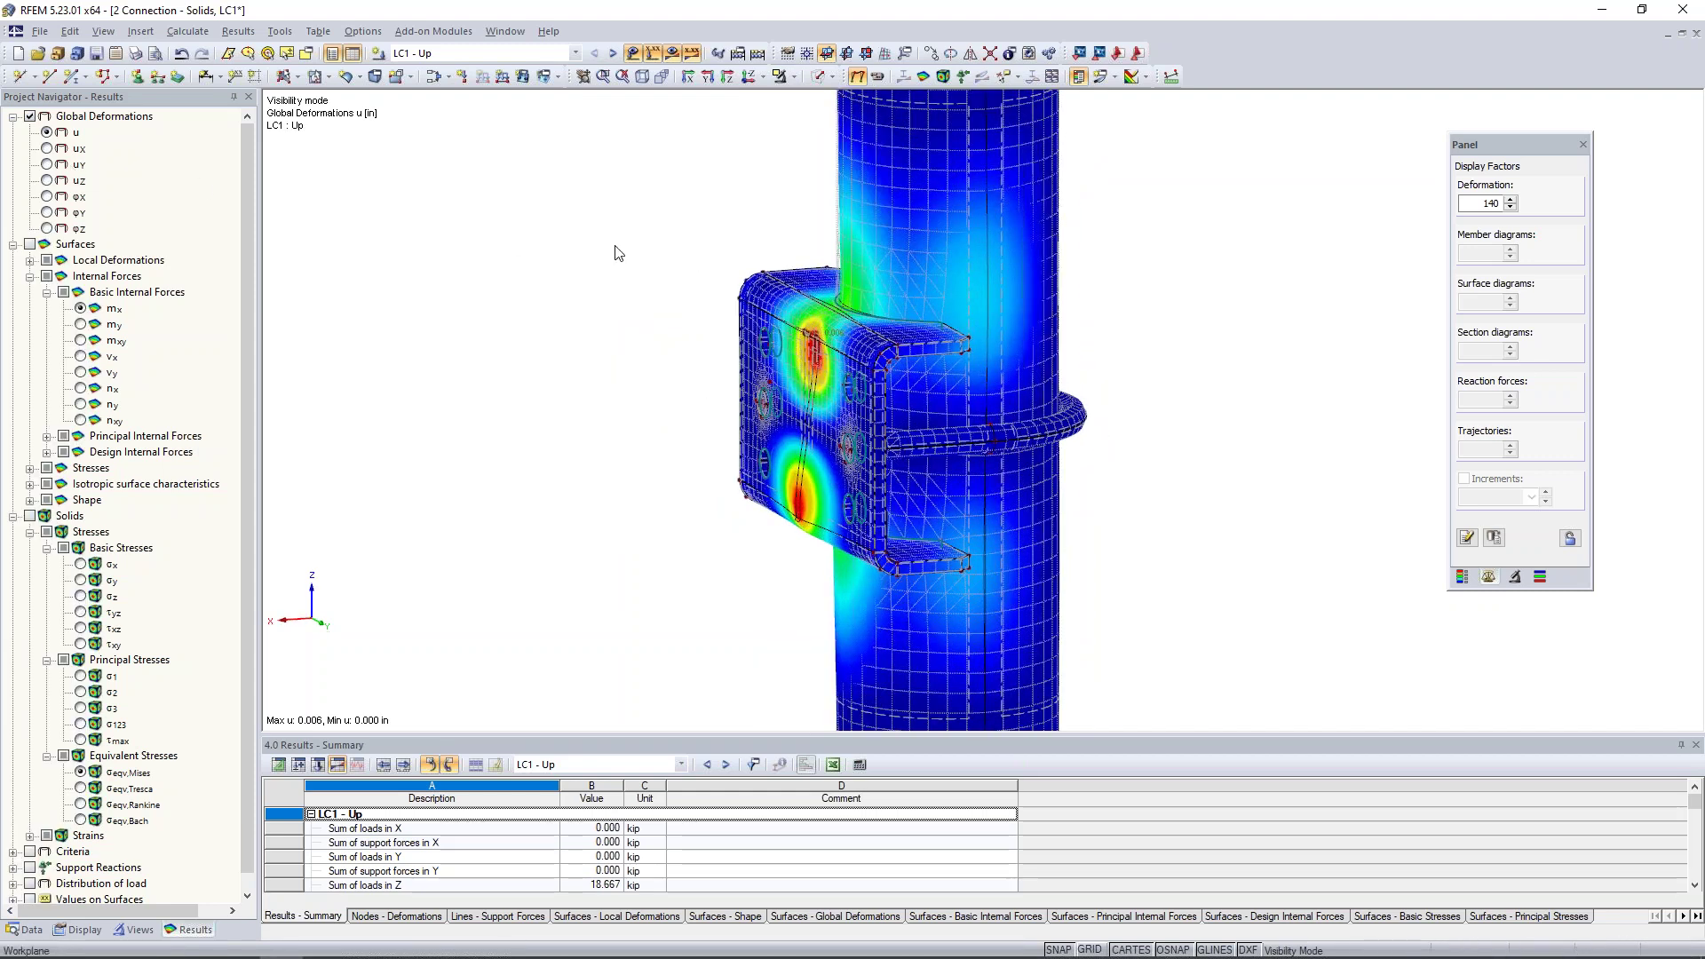
pyautogui.click(1510, 201)
pyautogui.click(1510, 201)
pyautogui.click(1510, 201)
pyautogui.keyDown('ctrl'); pyautogui.moveTo(1158, 513); pyautogui.dragTo(1086, 422, button='middle'); pyautogui.keyUp('ctrl')
pyautogui.scroll(-1, 1075, 427)
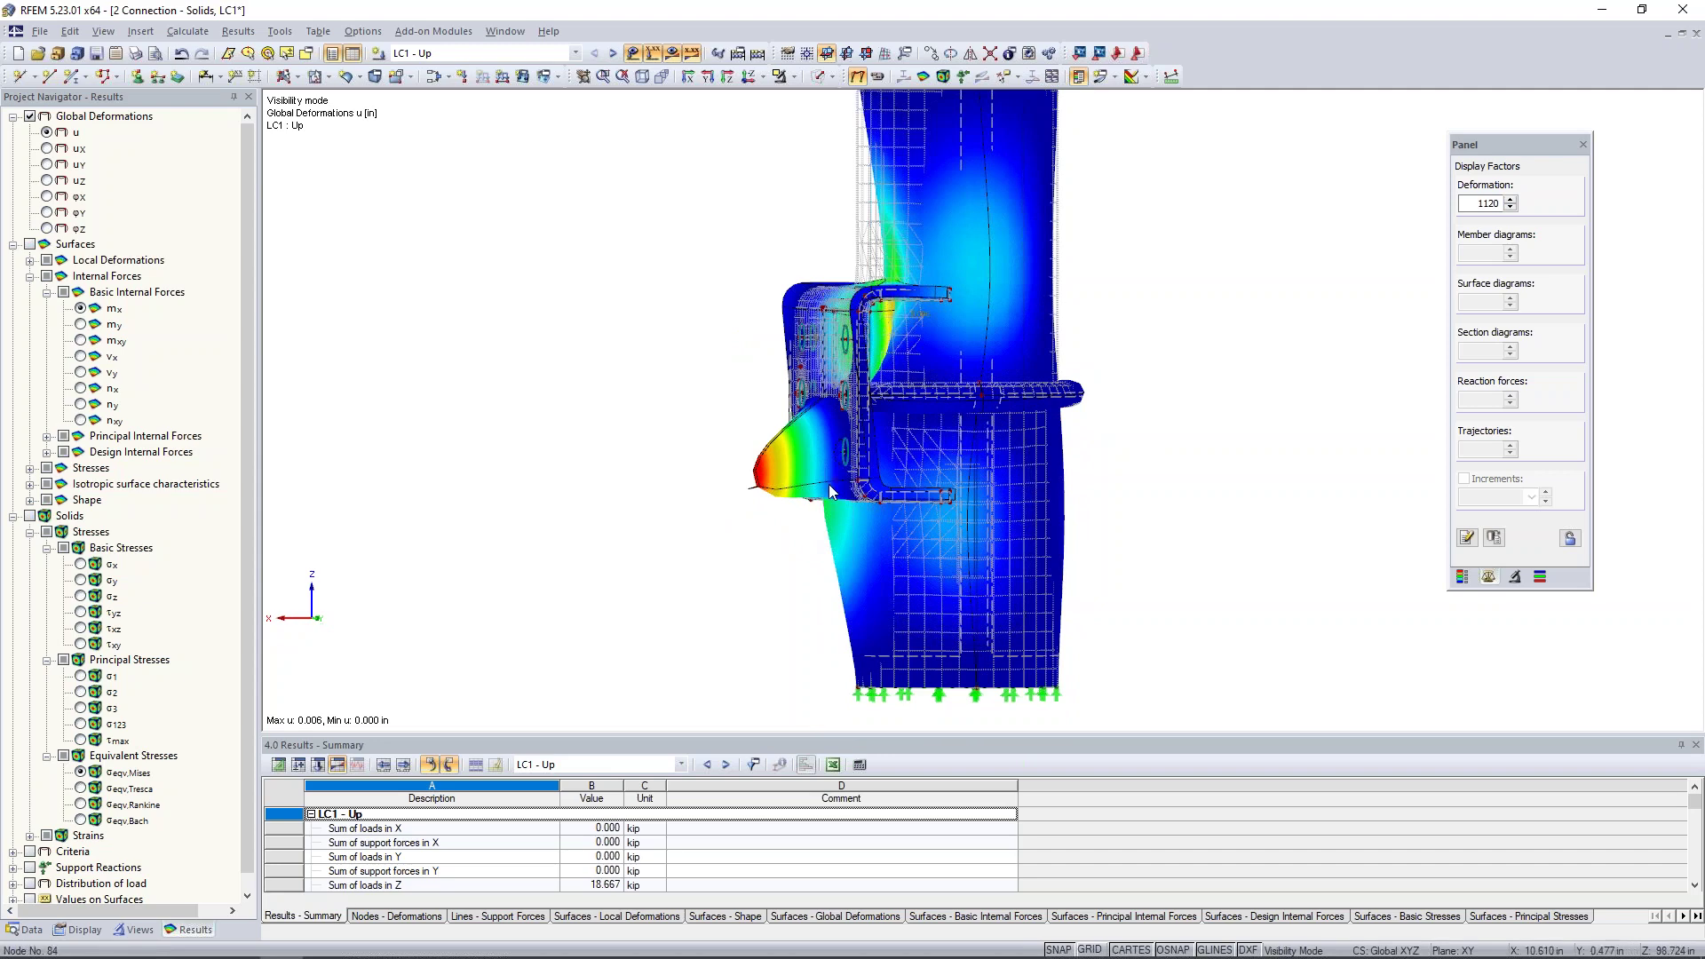
pyautogui.scroll(2, 807, 520)
pyautogui.keyDown('ctrl'); pyautogui.moveTo(802, 548); pyautogui.dragTo(924, 602, button='middle'); pyautogui.keyUp('ctrl')
pyautogui.scroll(3, 835, 558)
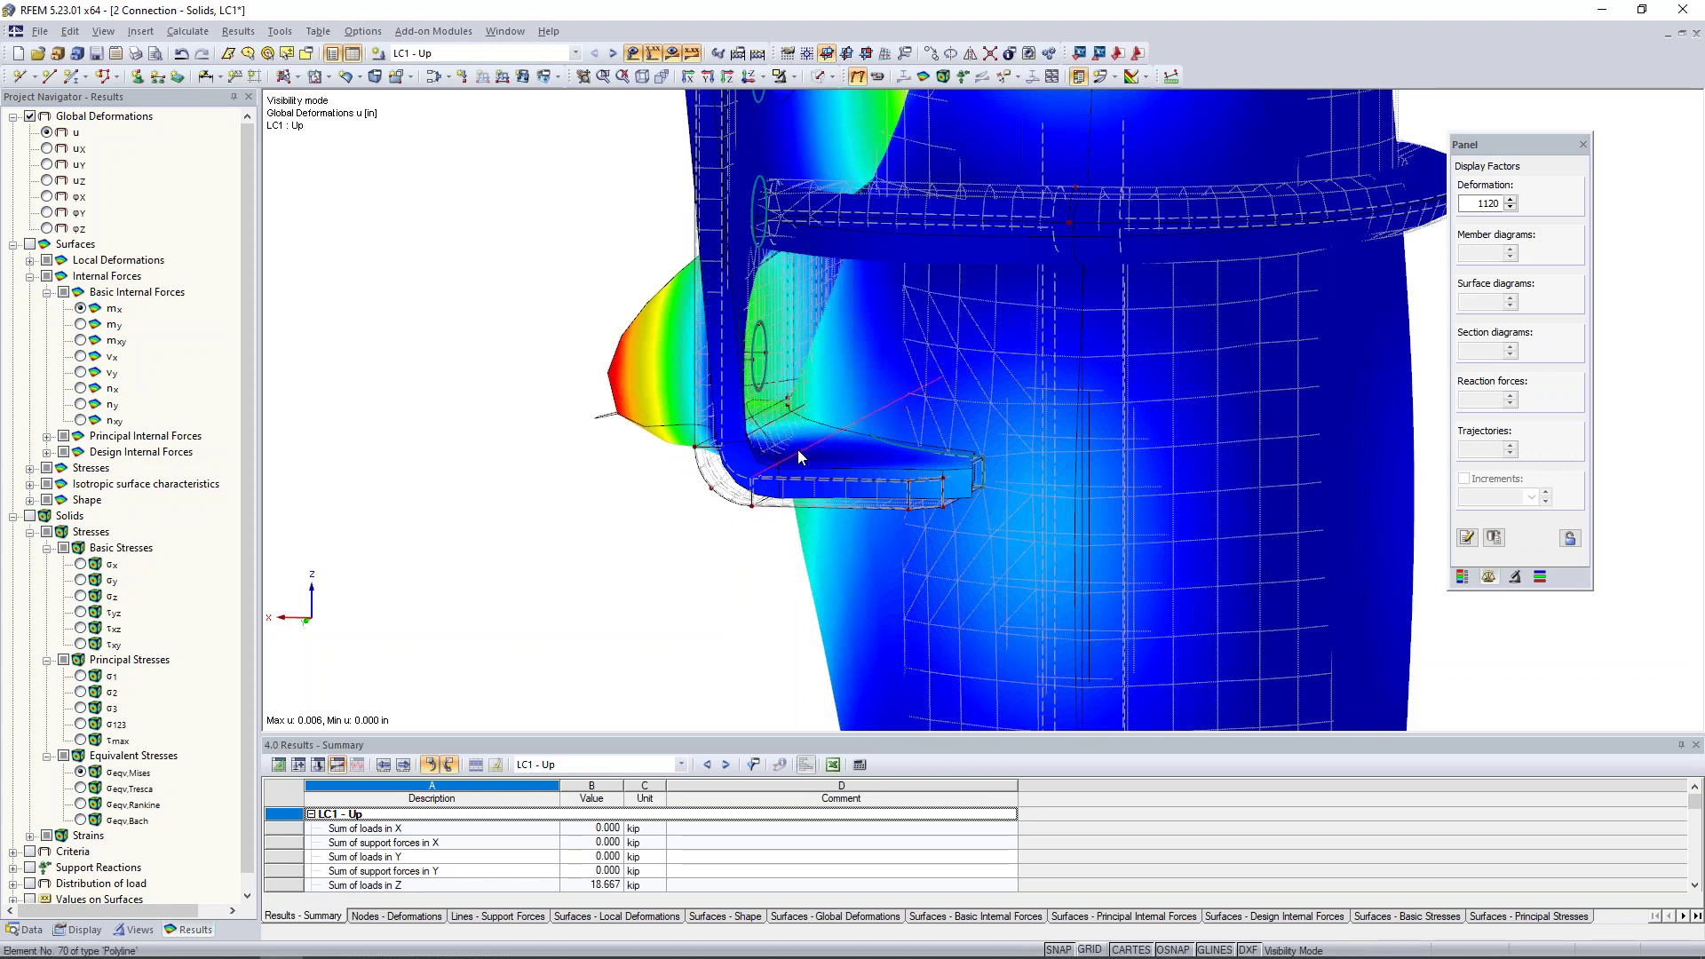
pyautogui.moveTo(974, 476)
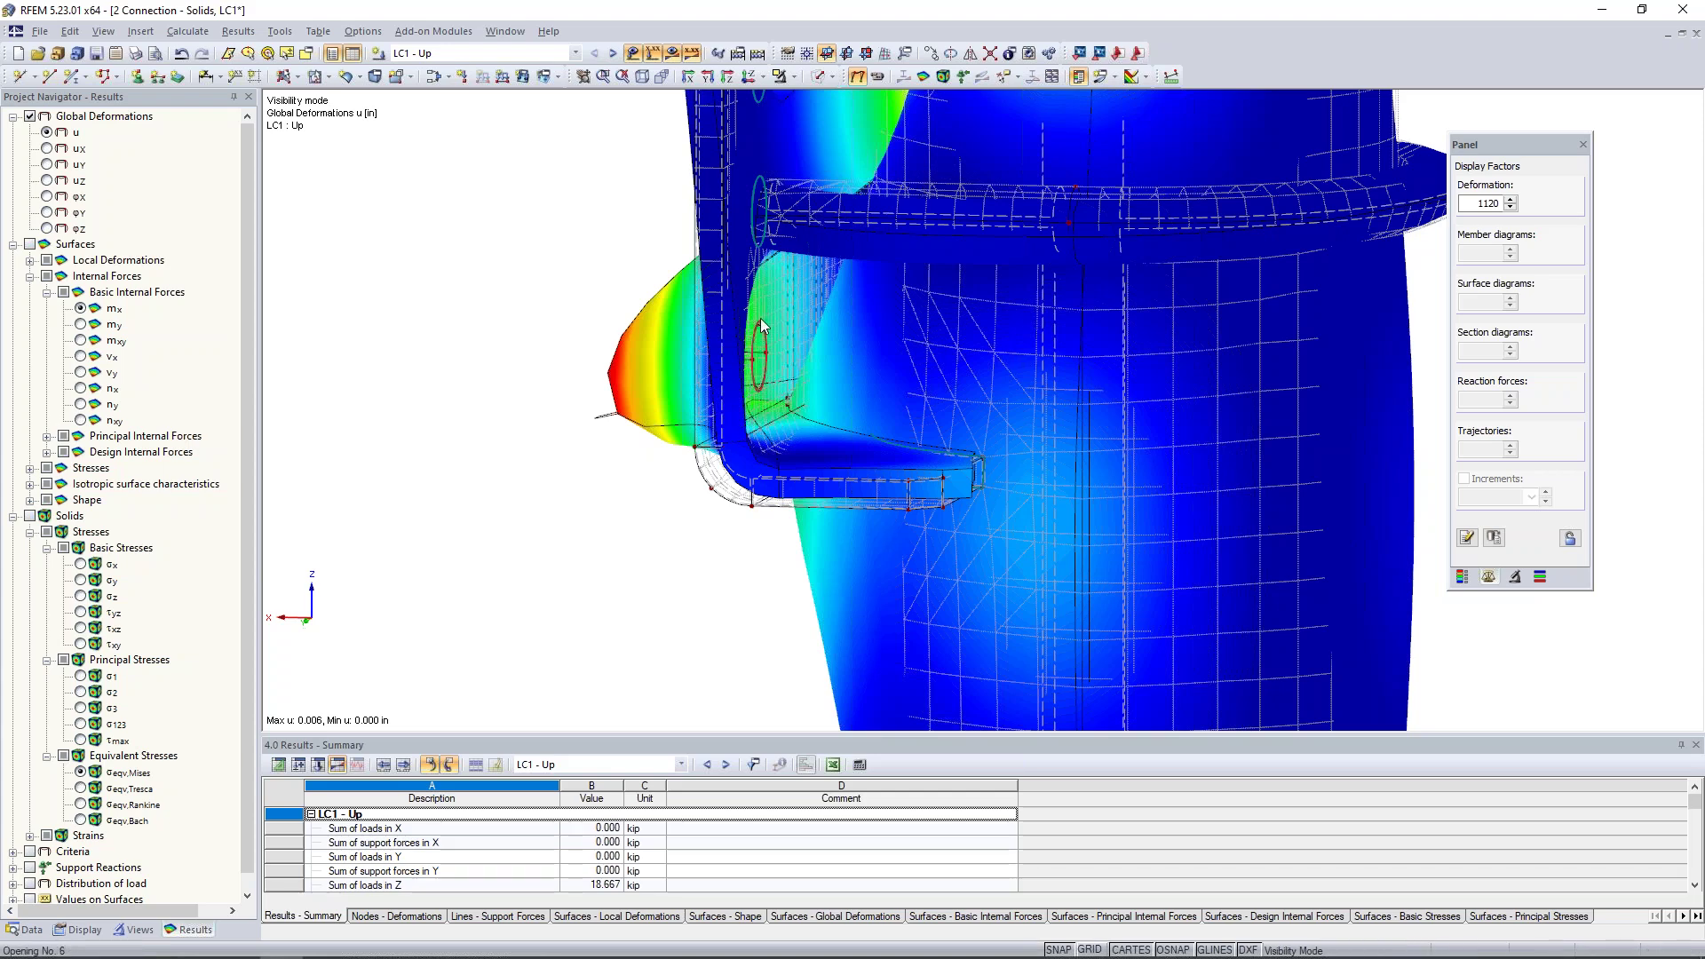
# Reduce the deformation display factor to 280 for an angled view of the bracket's front face
pyautogui.keyDown('ctrl'); pyautogui.moveTo(772, 322); pyautogui.dragTo(1038, 484, button='middle'); pyautogui.keyUp('ctrl')
pyautogui.scroll(-1, 1050, 356)
pyautogui.click(1510, 207)
pyautogui.click(1511, 207)
pyautogui.click(1511, 208)
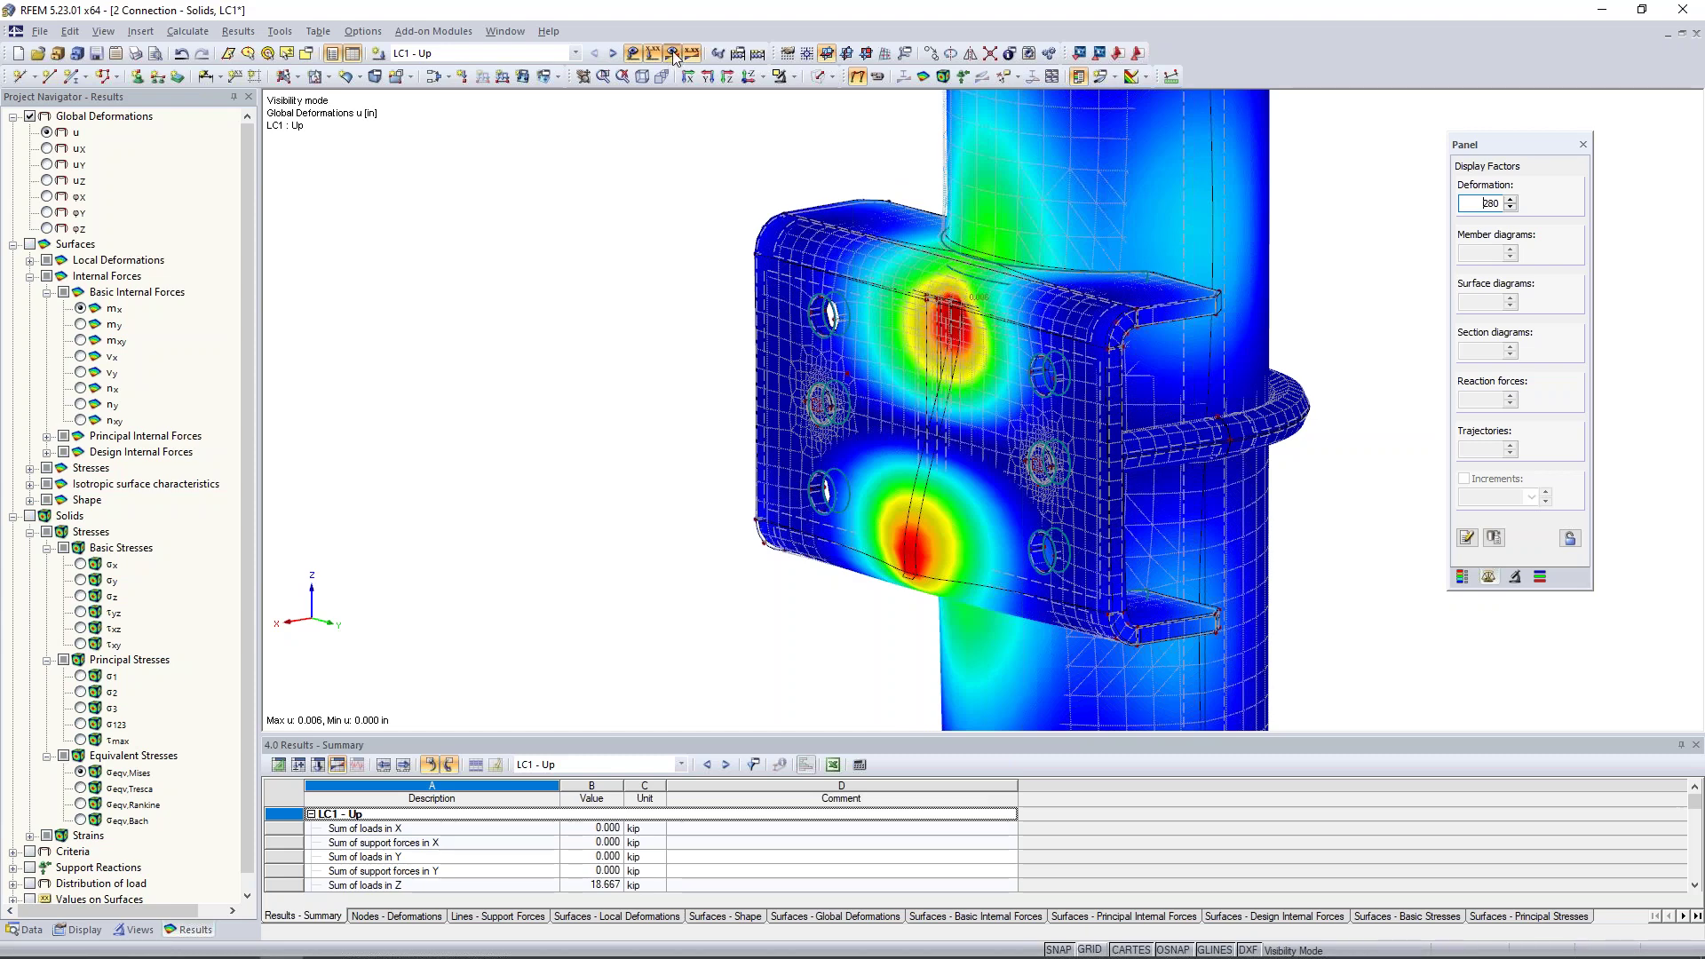
# Hide the results, collapse the list of solids, and begin a new surface release with graphical selection of its surface
pyautogui.click(632, 53)
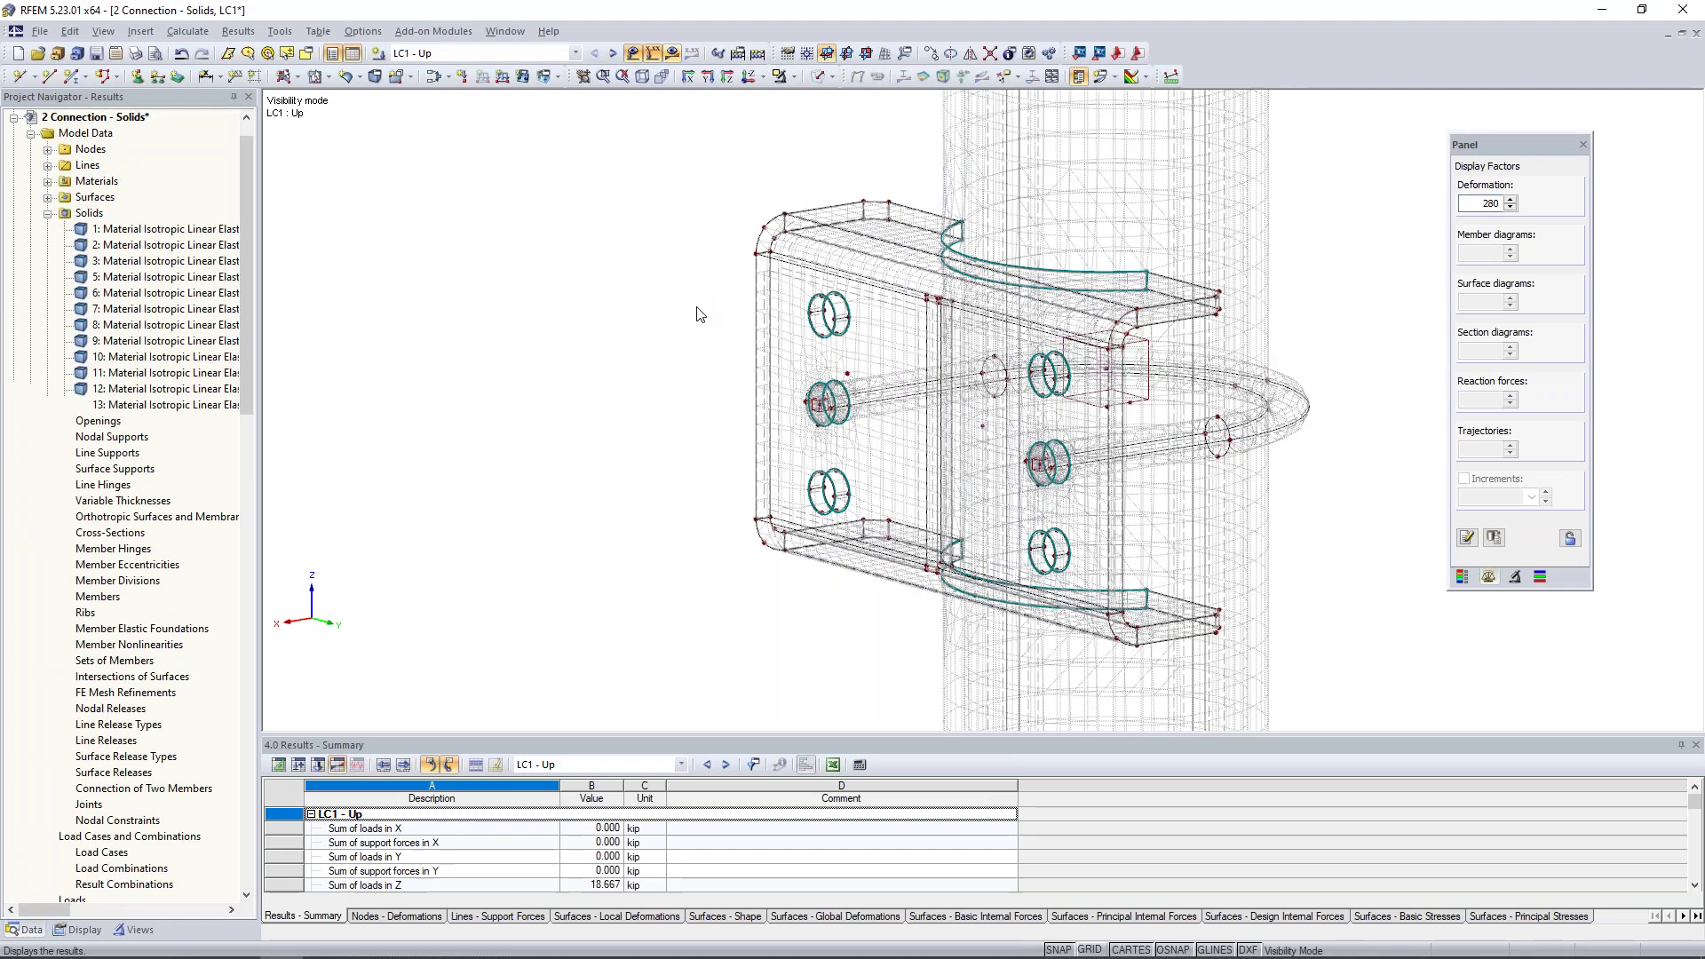
pyautogui.keyDown('ctrl'); pyautogui.moveTo(605, 301); pyautogui.dragTo(402, 451, button='middle'); pyautogui.keyUp('ctrl')
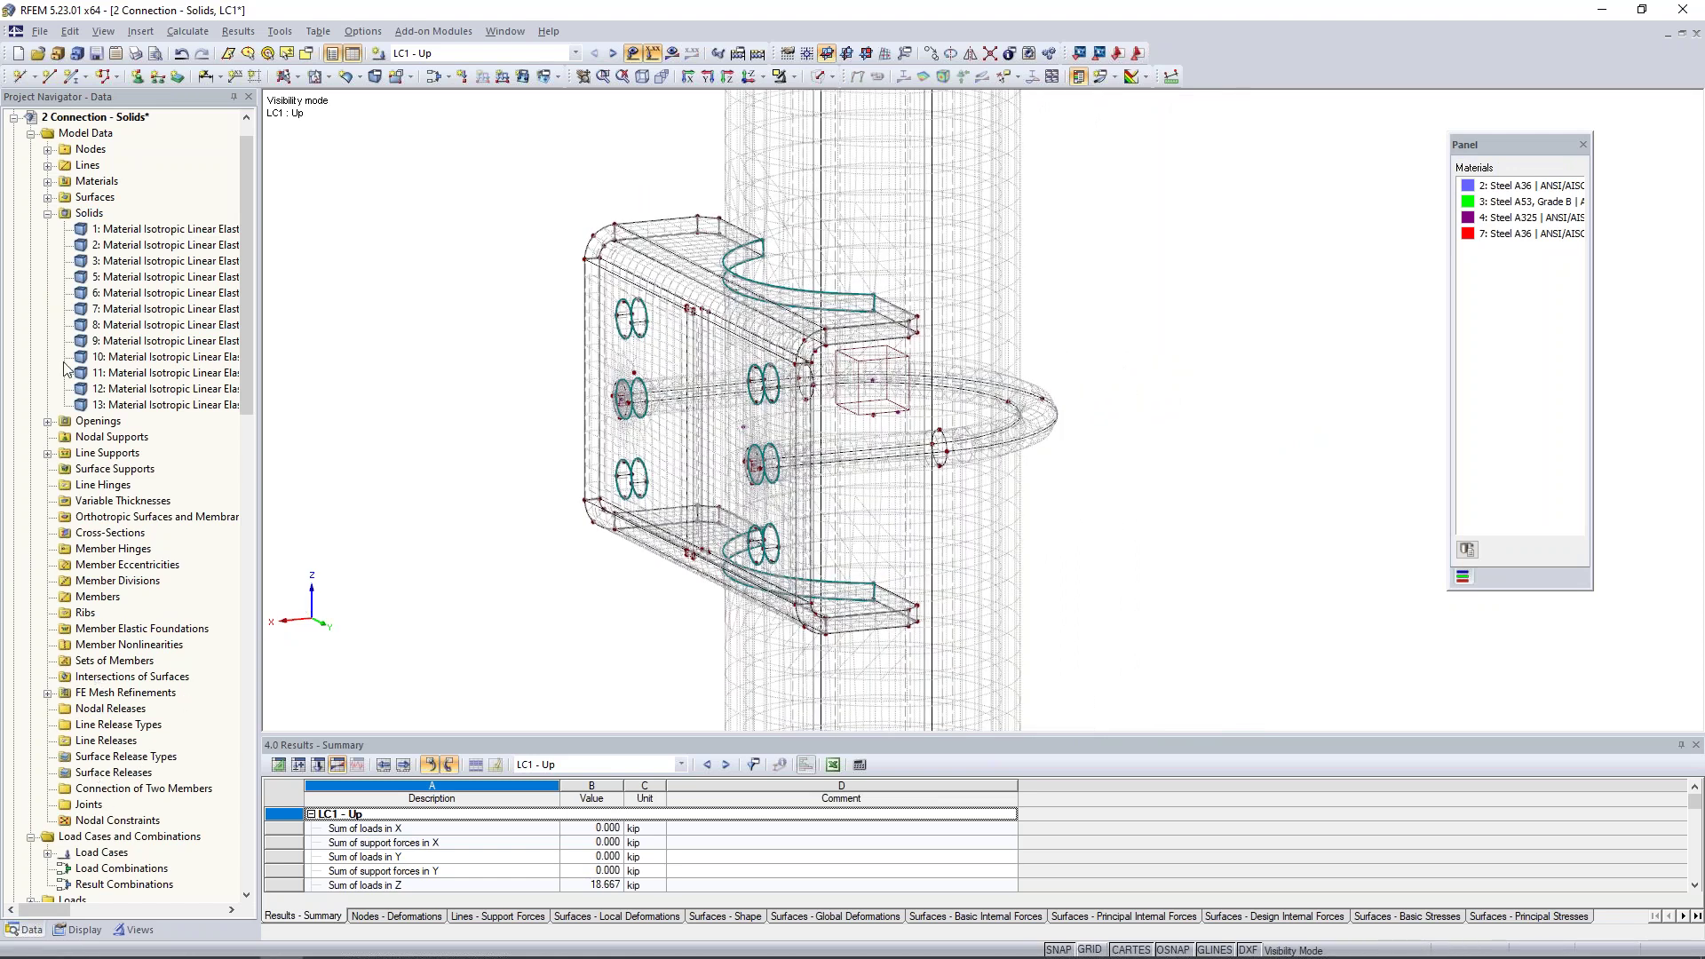
pyautogui.click(49, 214)
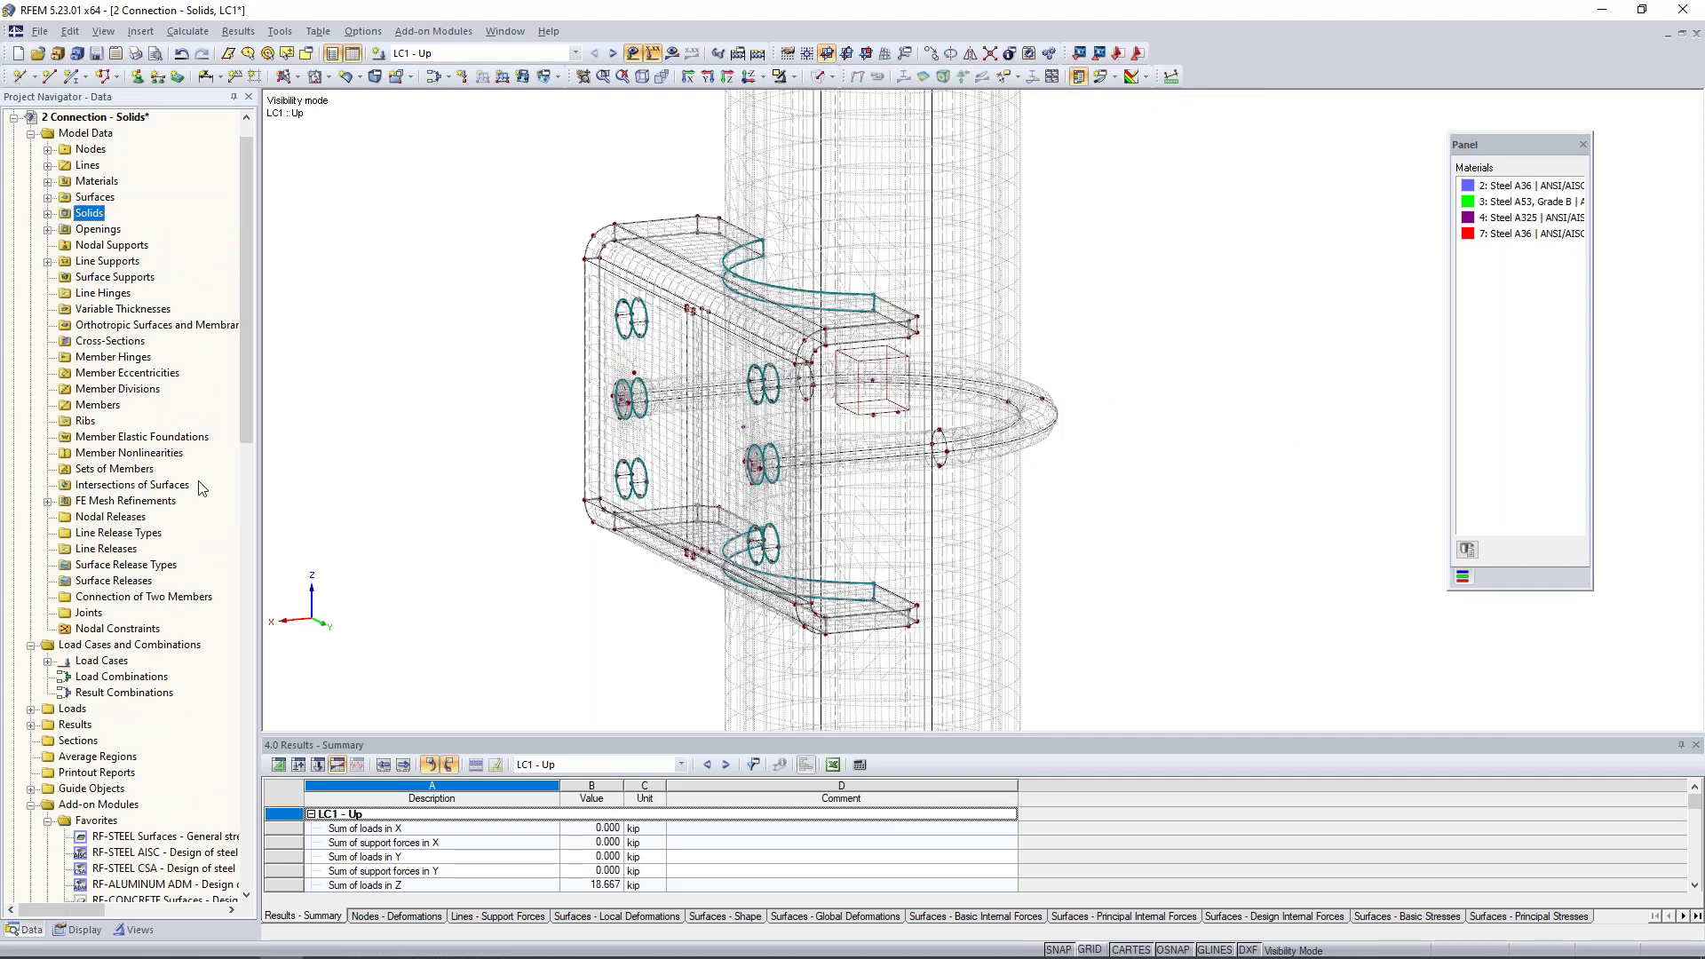
pyautogui.rightClick(118, 583)
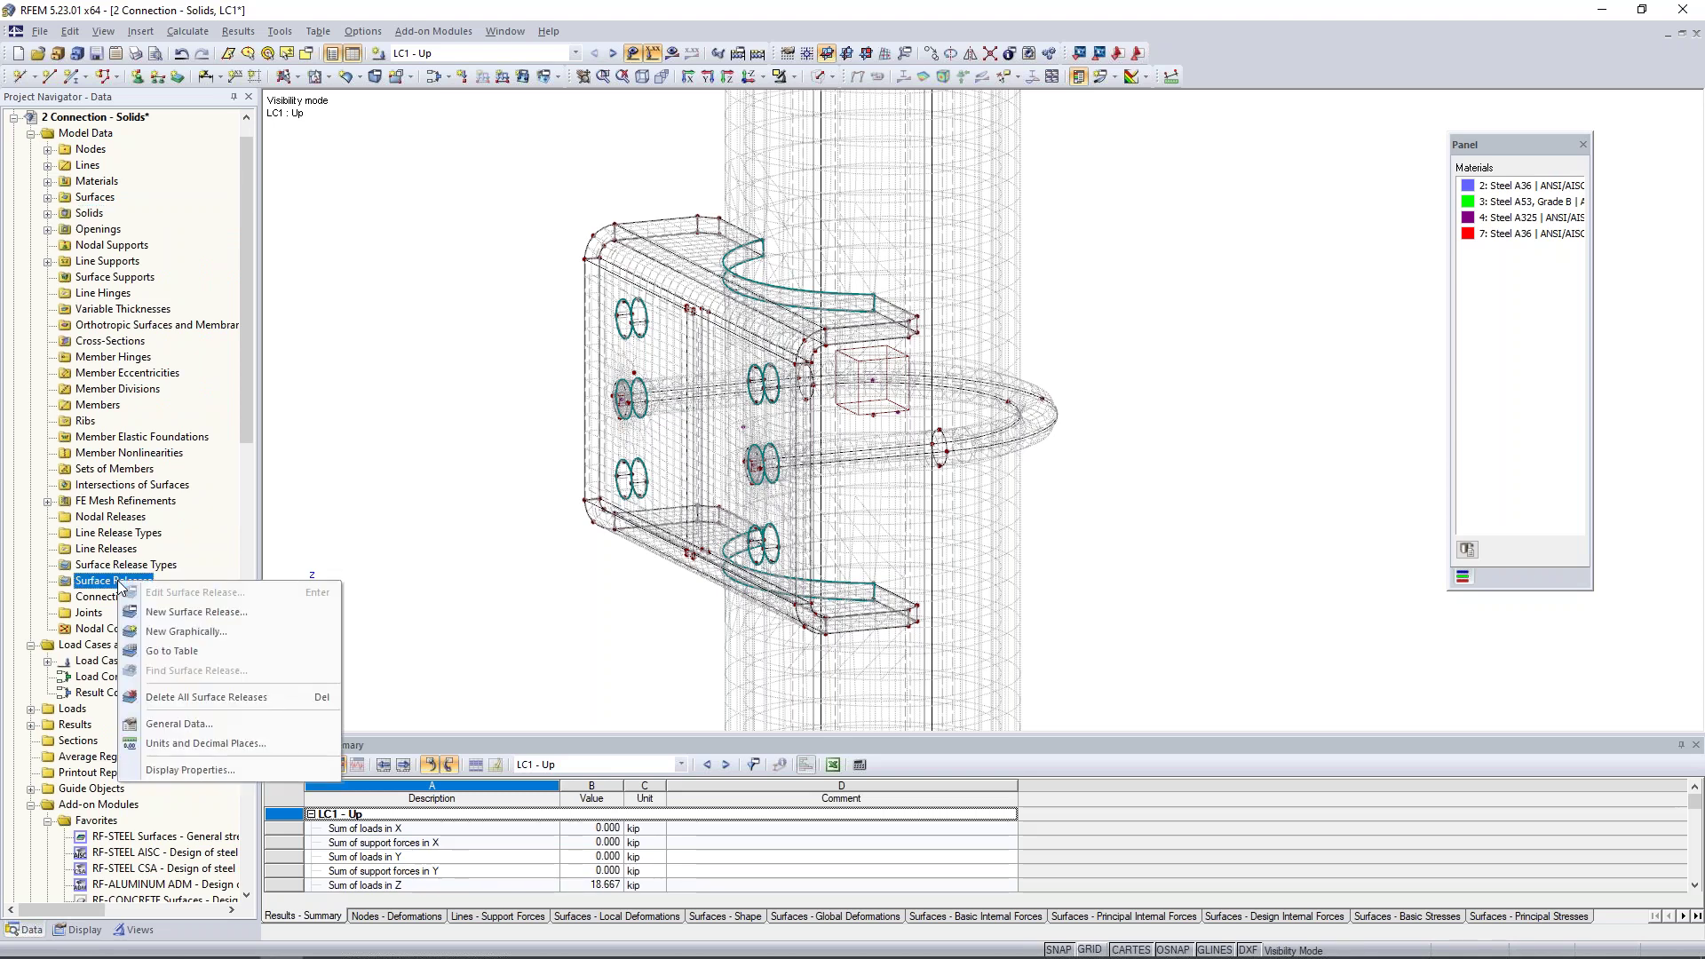
pyautogui.click(160, 614)
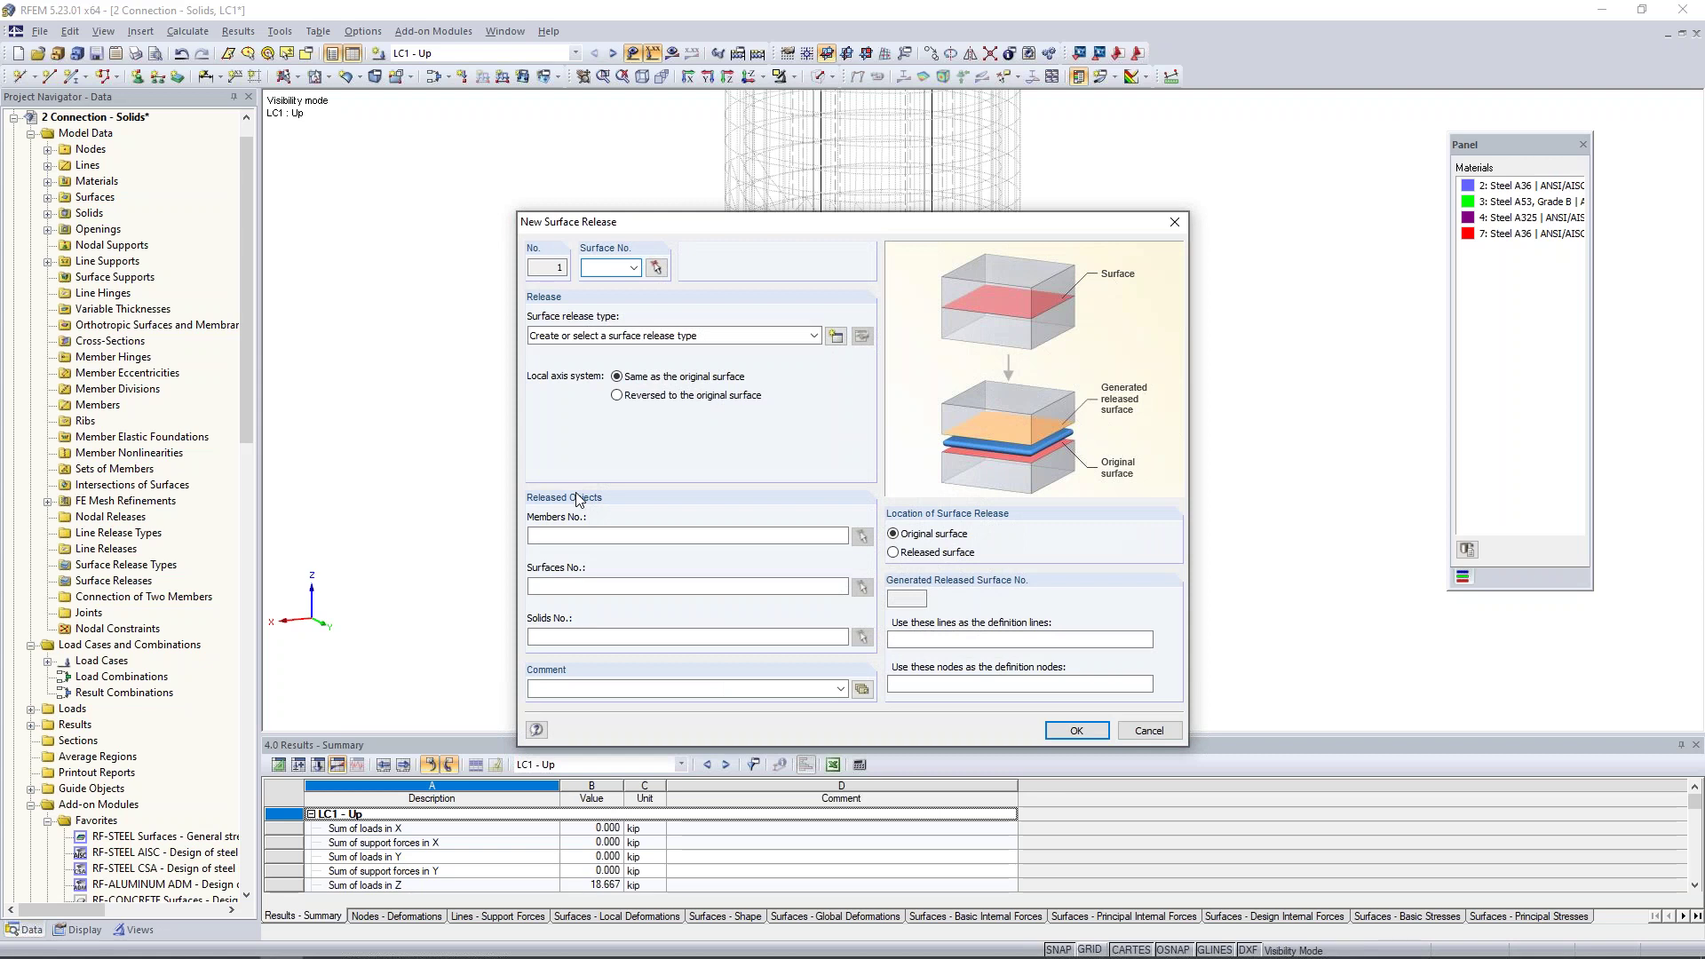
pyautogui.click(656, 269)
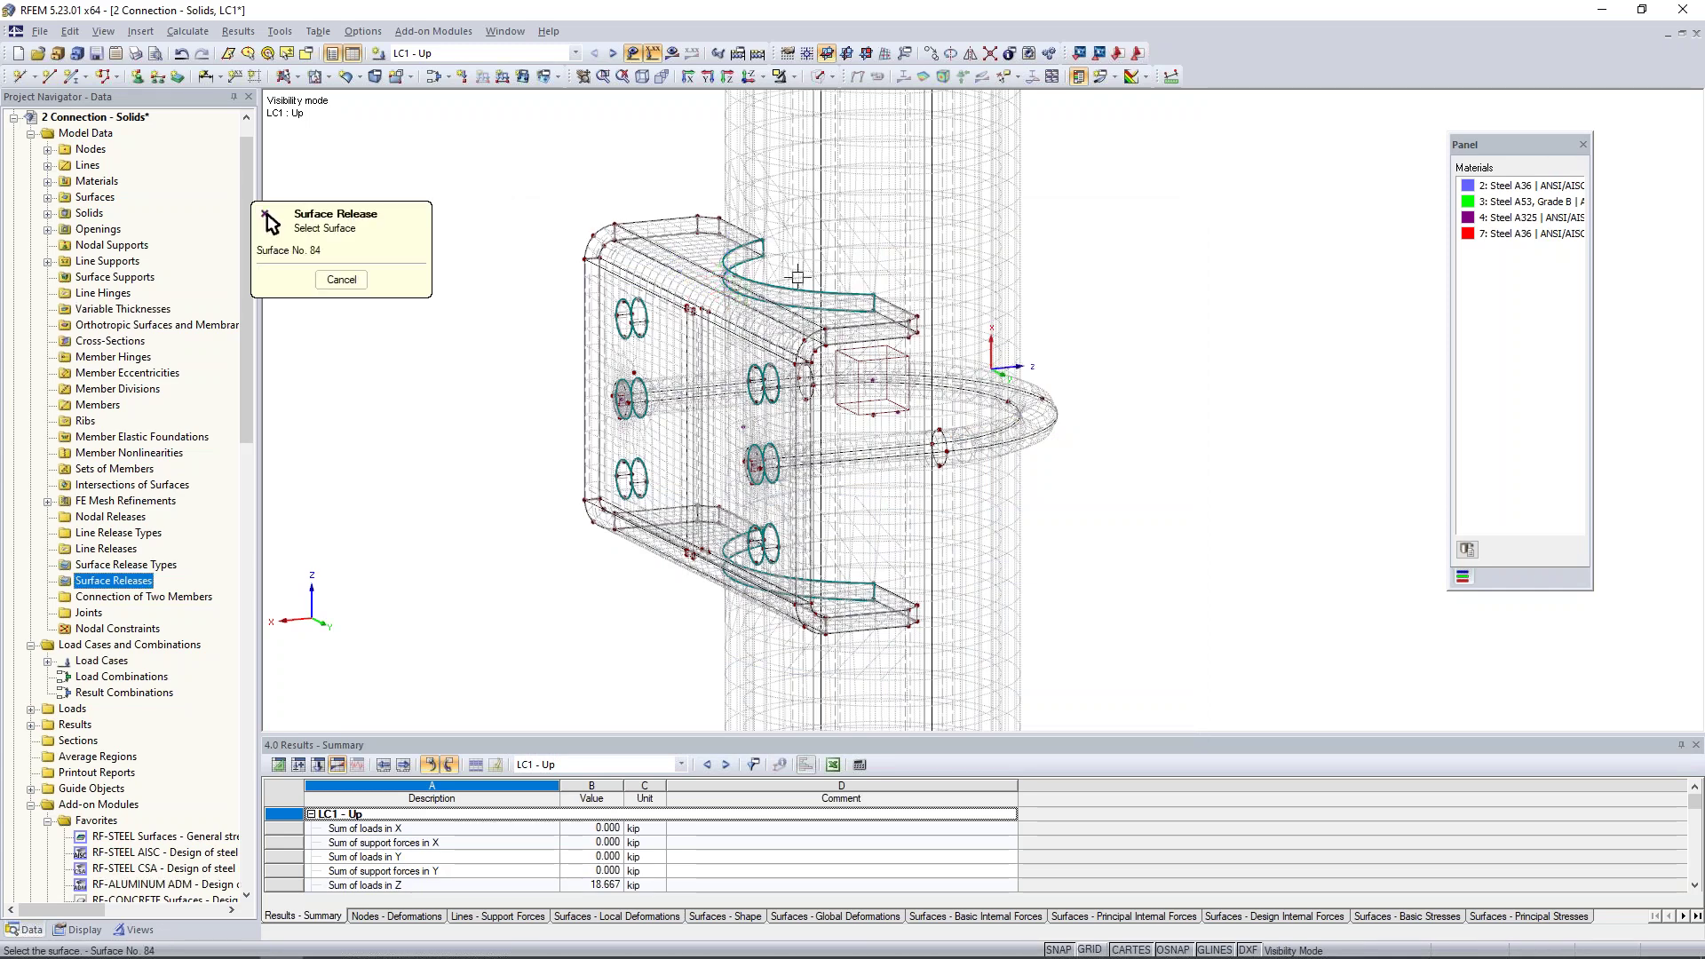
# Pick surface 15, the upper clamp plate's curved edge, for a surface release and create a release type with uz released, nonlinearity Fixed if positive pz
pyautogui.scroll(4, 798, 276)
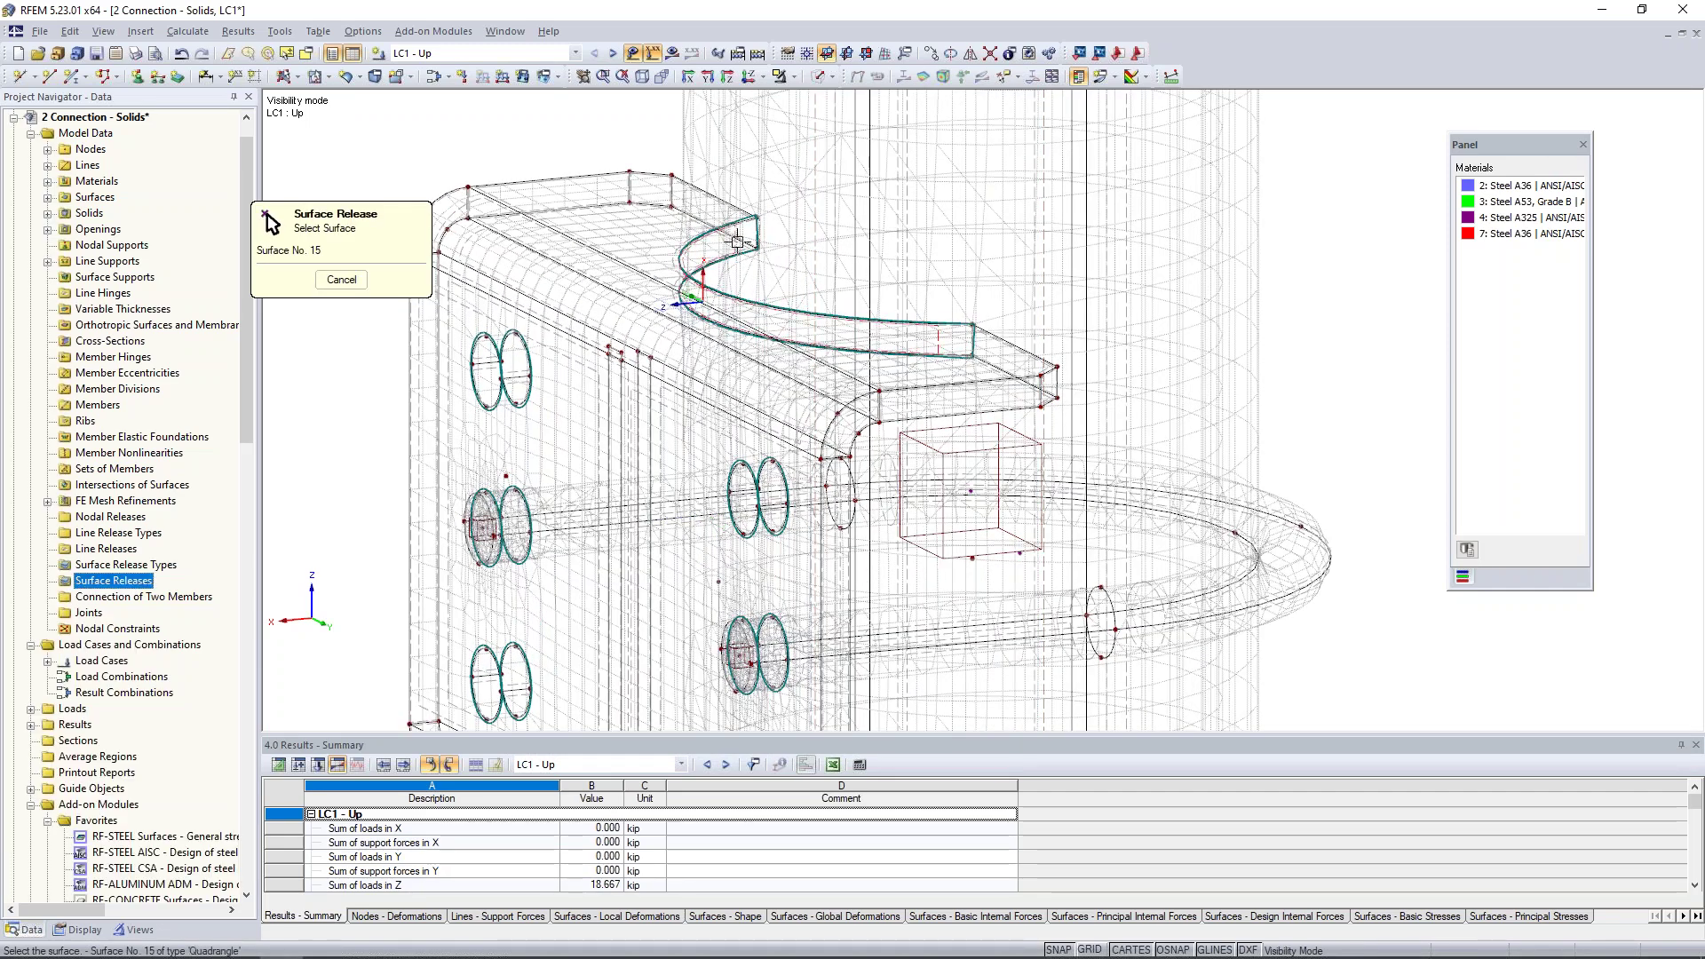
pyautogui.click(737, 241)
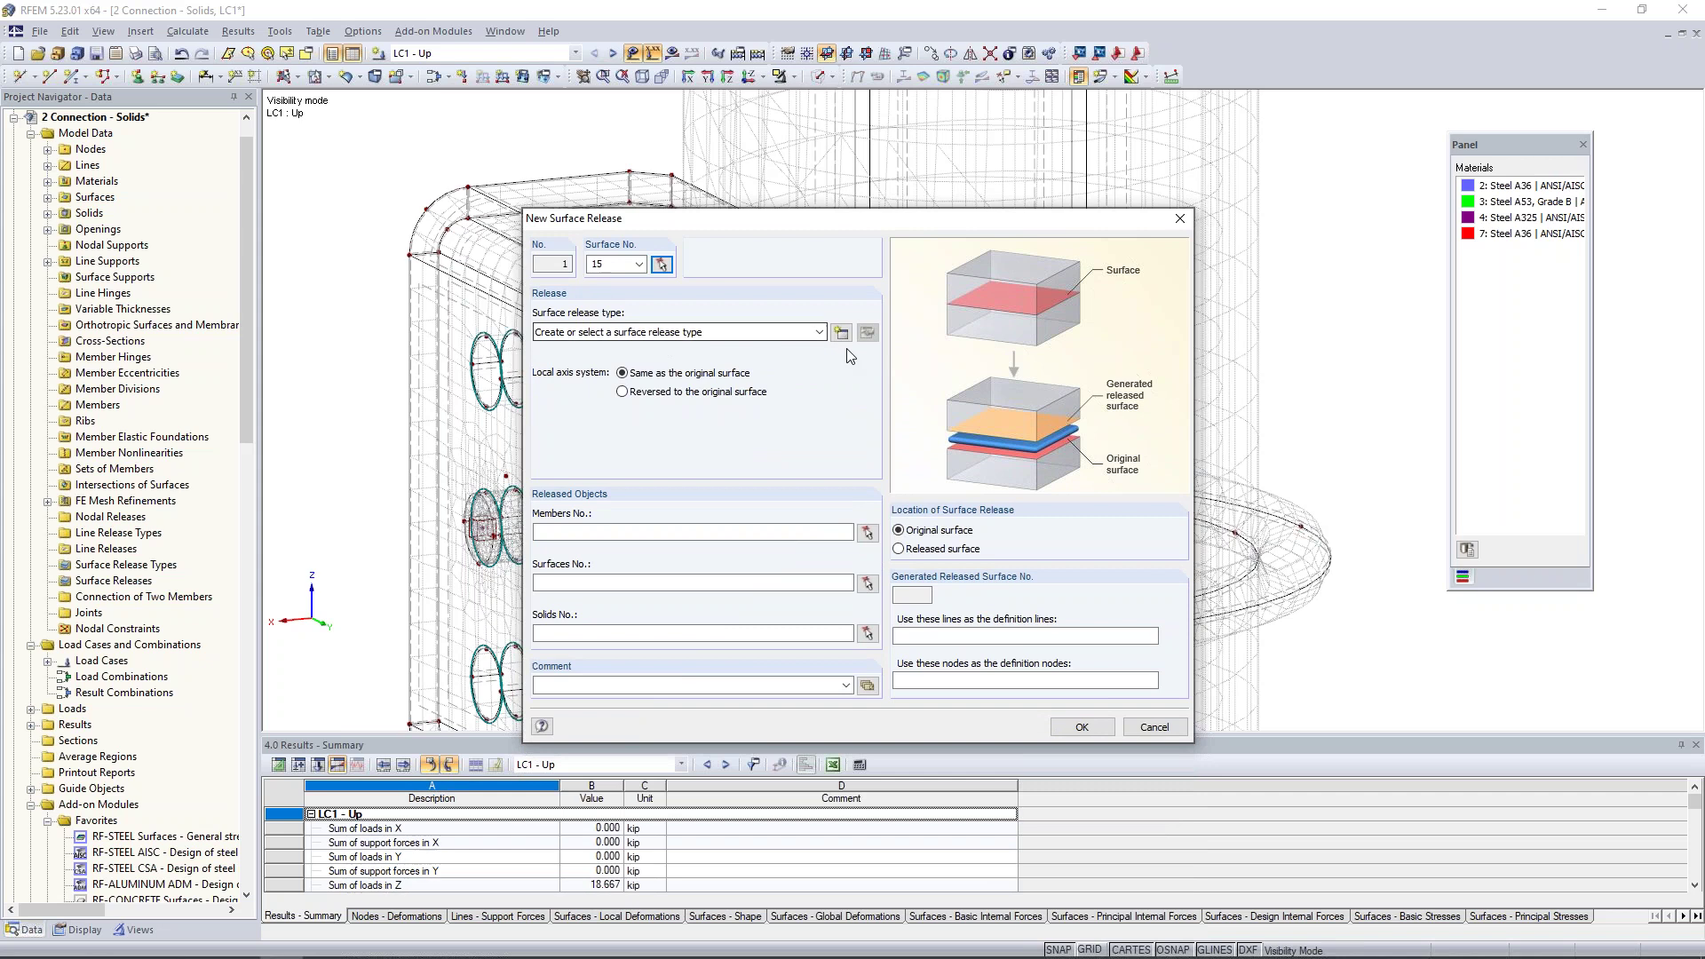
pyautogui.click(841, 333)
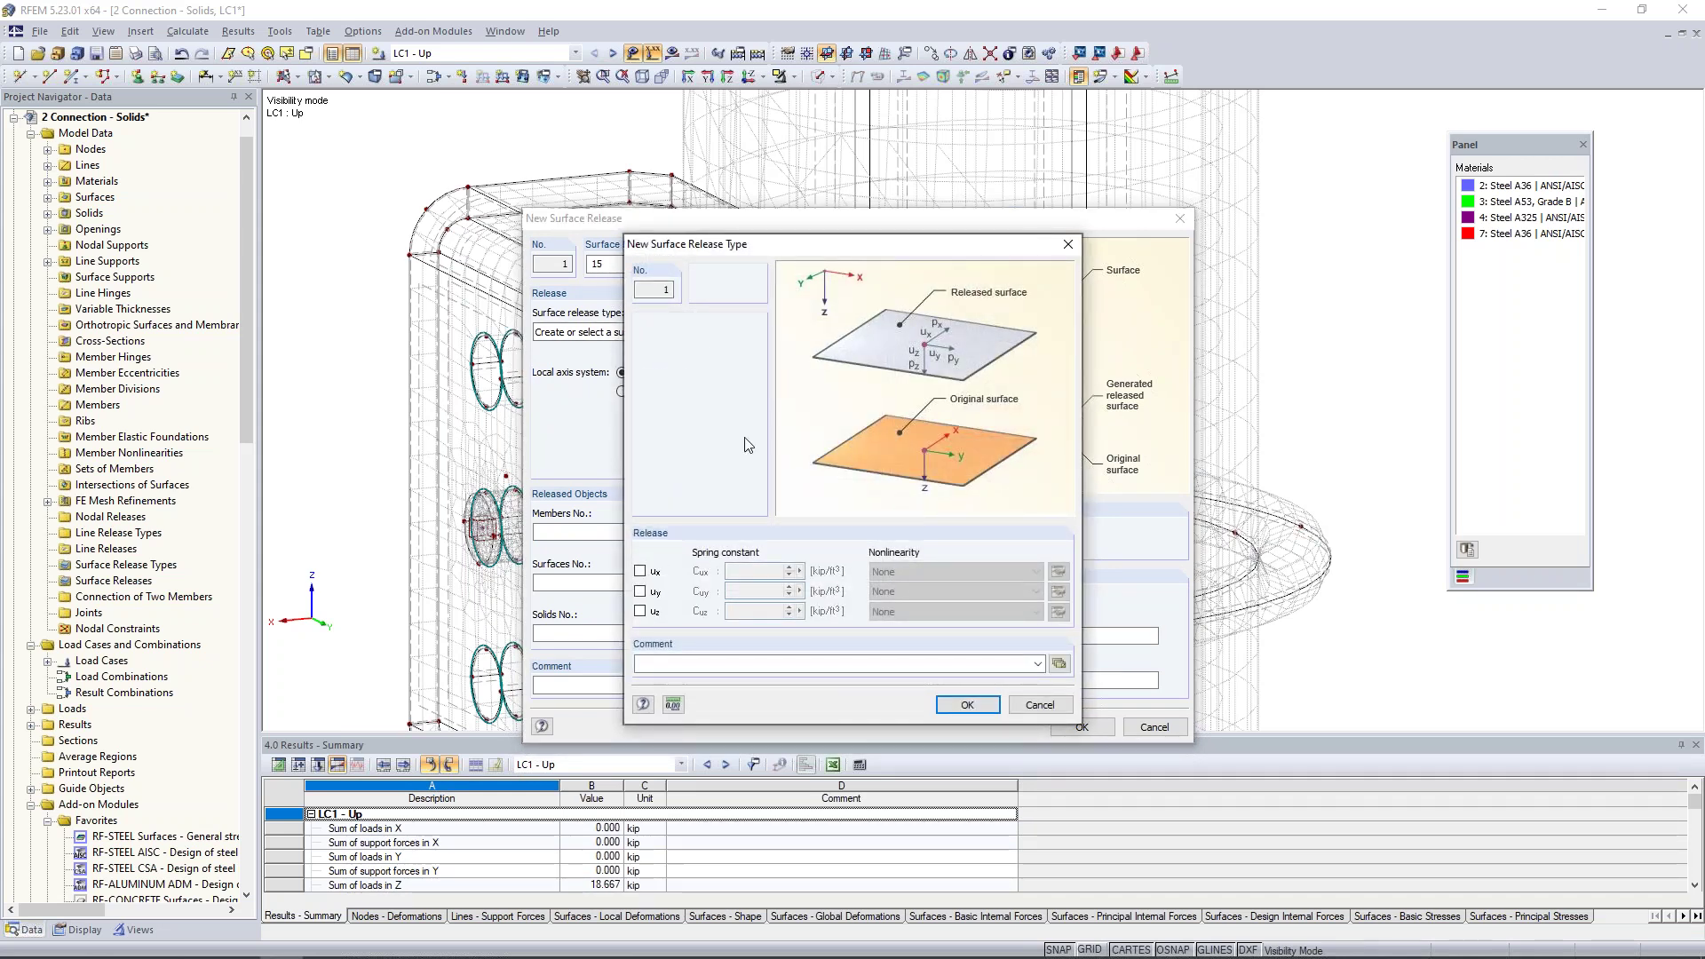
pyautogui.click(641, 612)
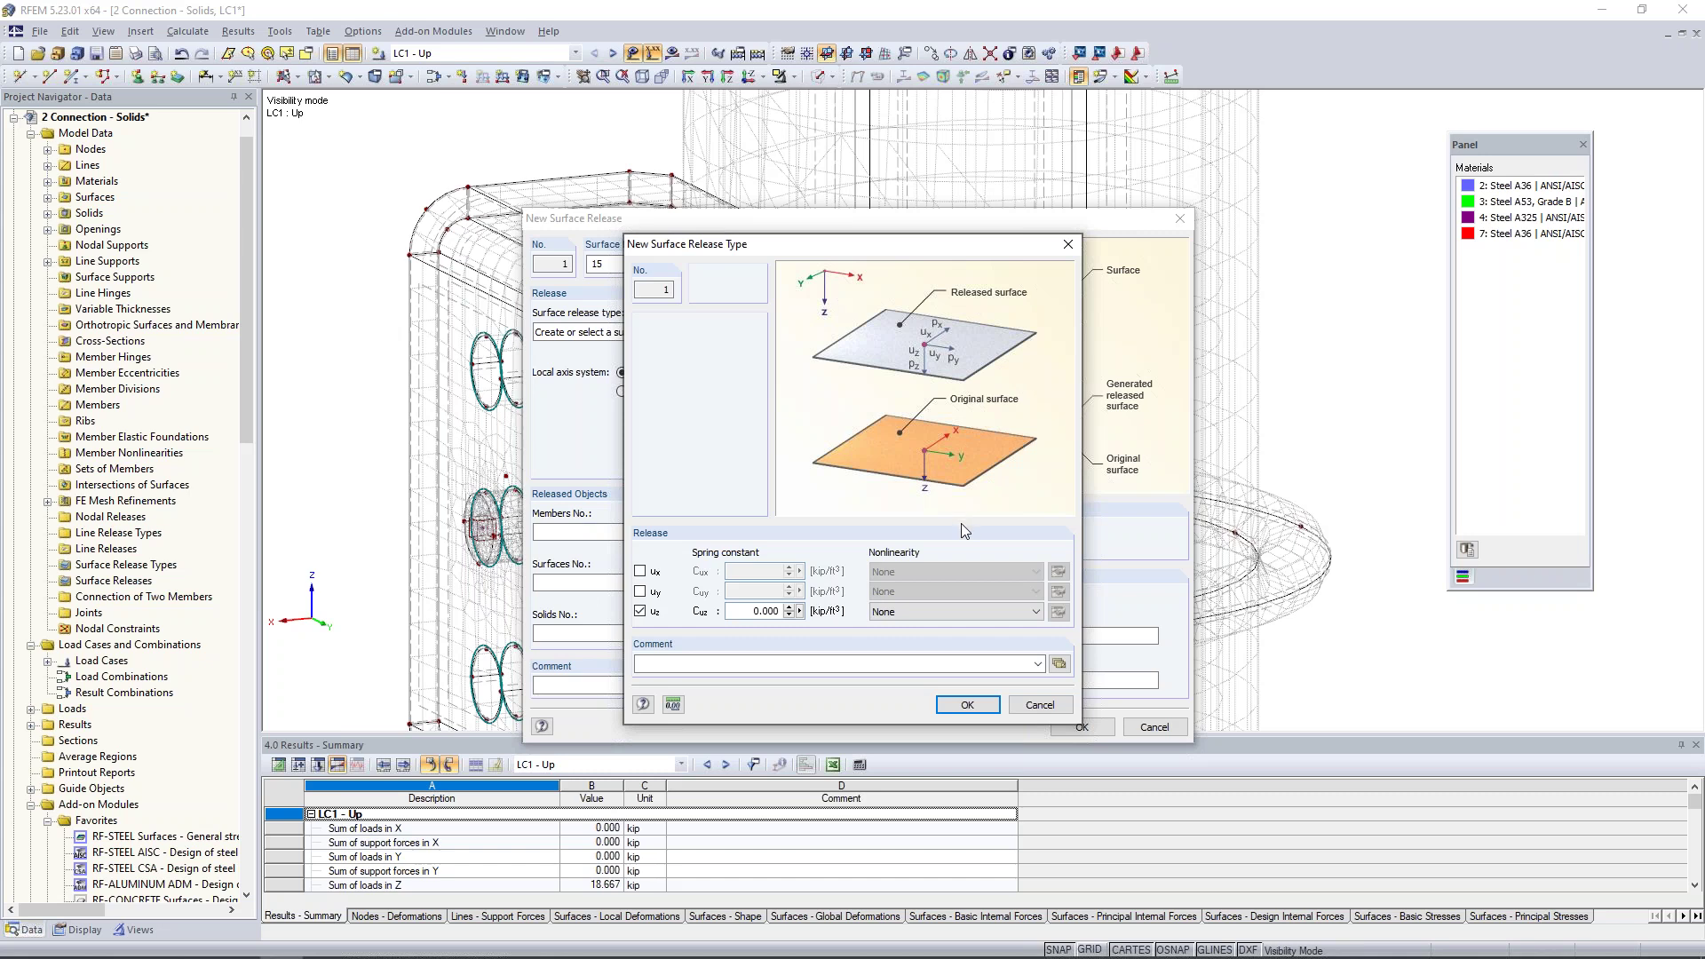
pyautogui.click(940, 613)
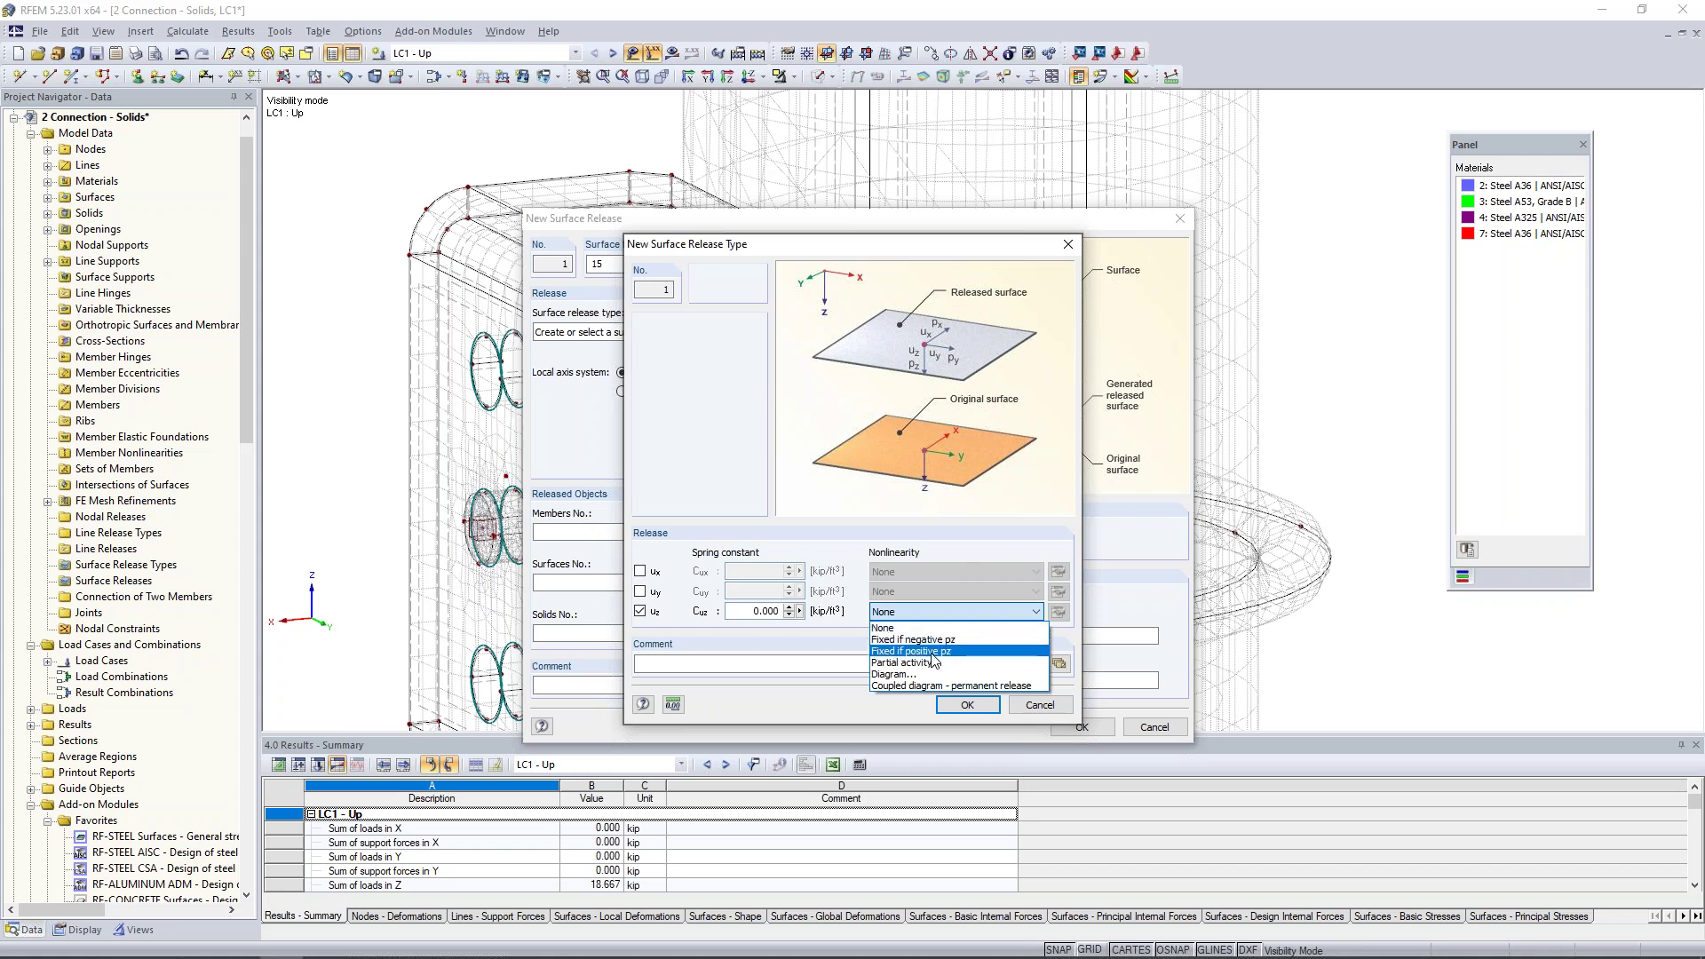
pyautogui.click(932, 653)
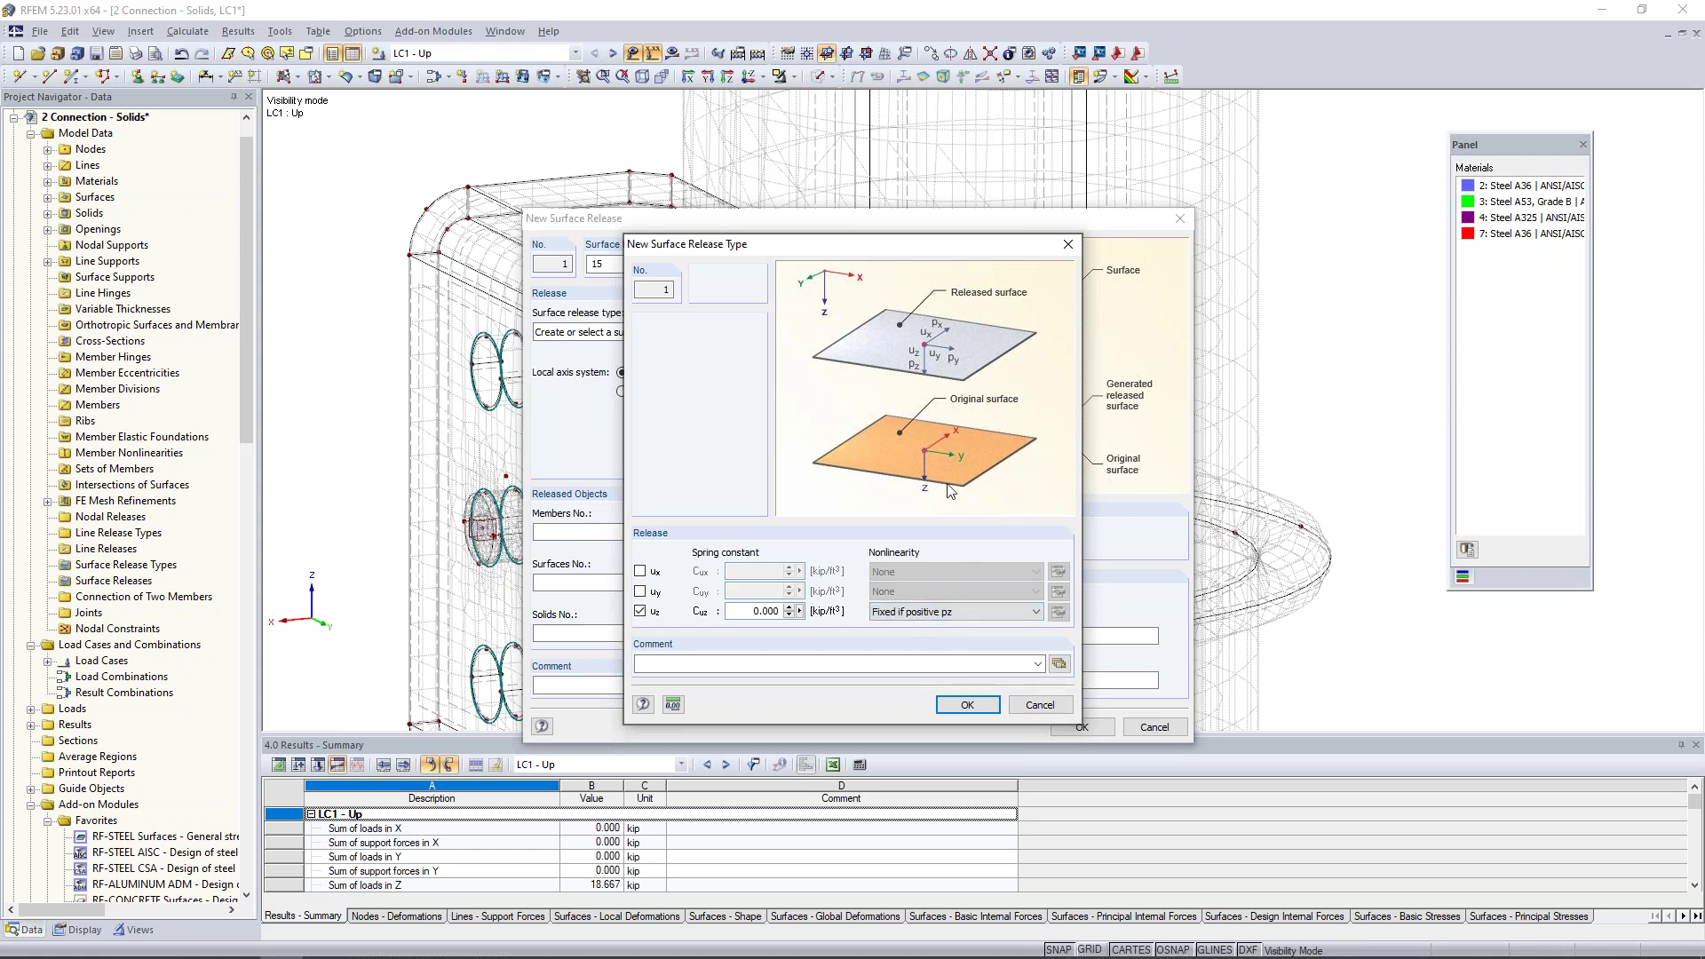
pyautogui.click(975, 704)
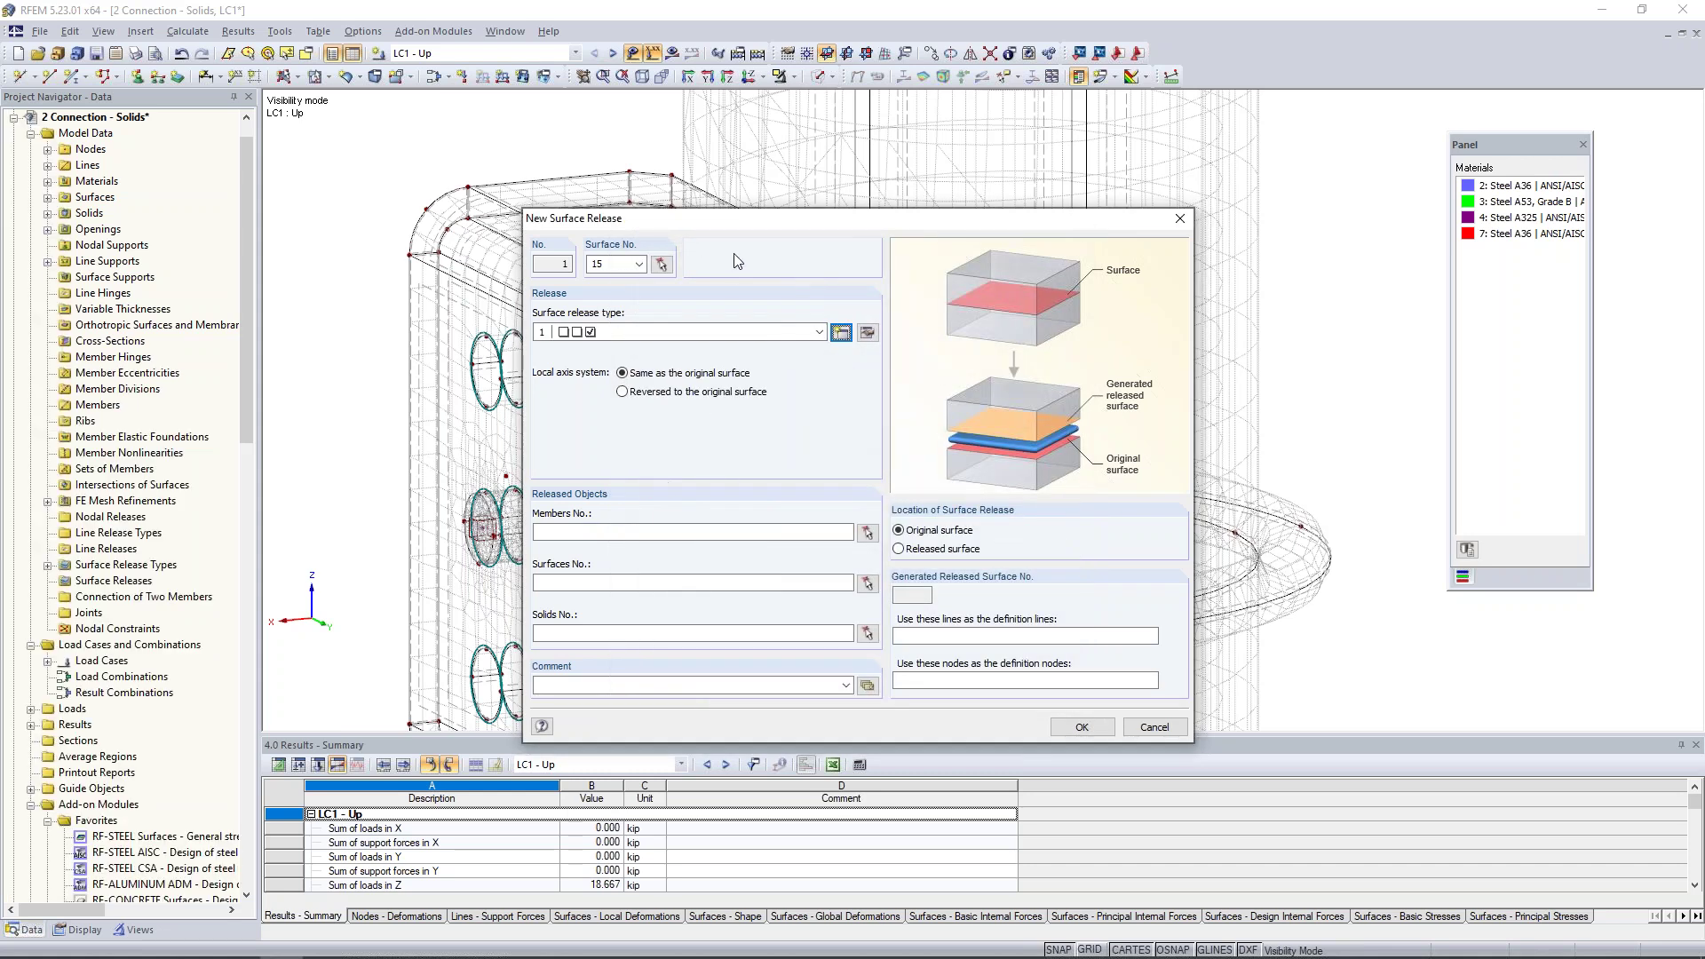
# Assign solid 2 as the released solid and confirm the surface release on surface 15
pyautogui.click(600, 632)
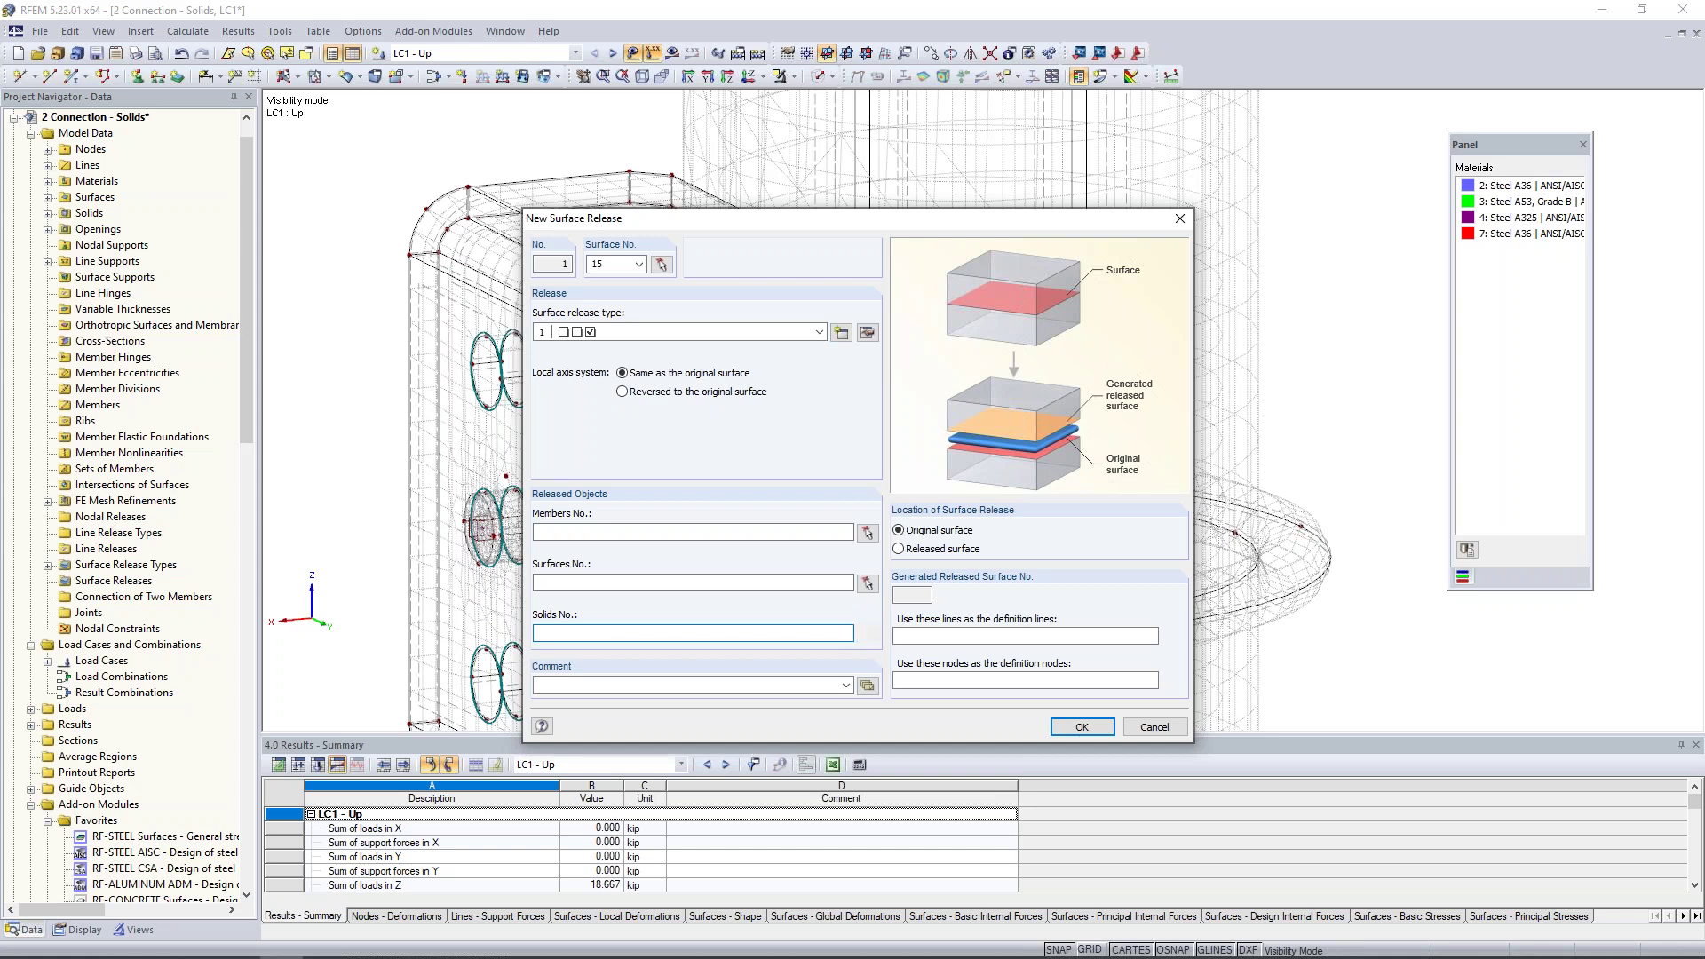
pyautogui.click(867, 634)
pyautogui.click(973, 488)
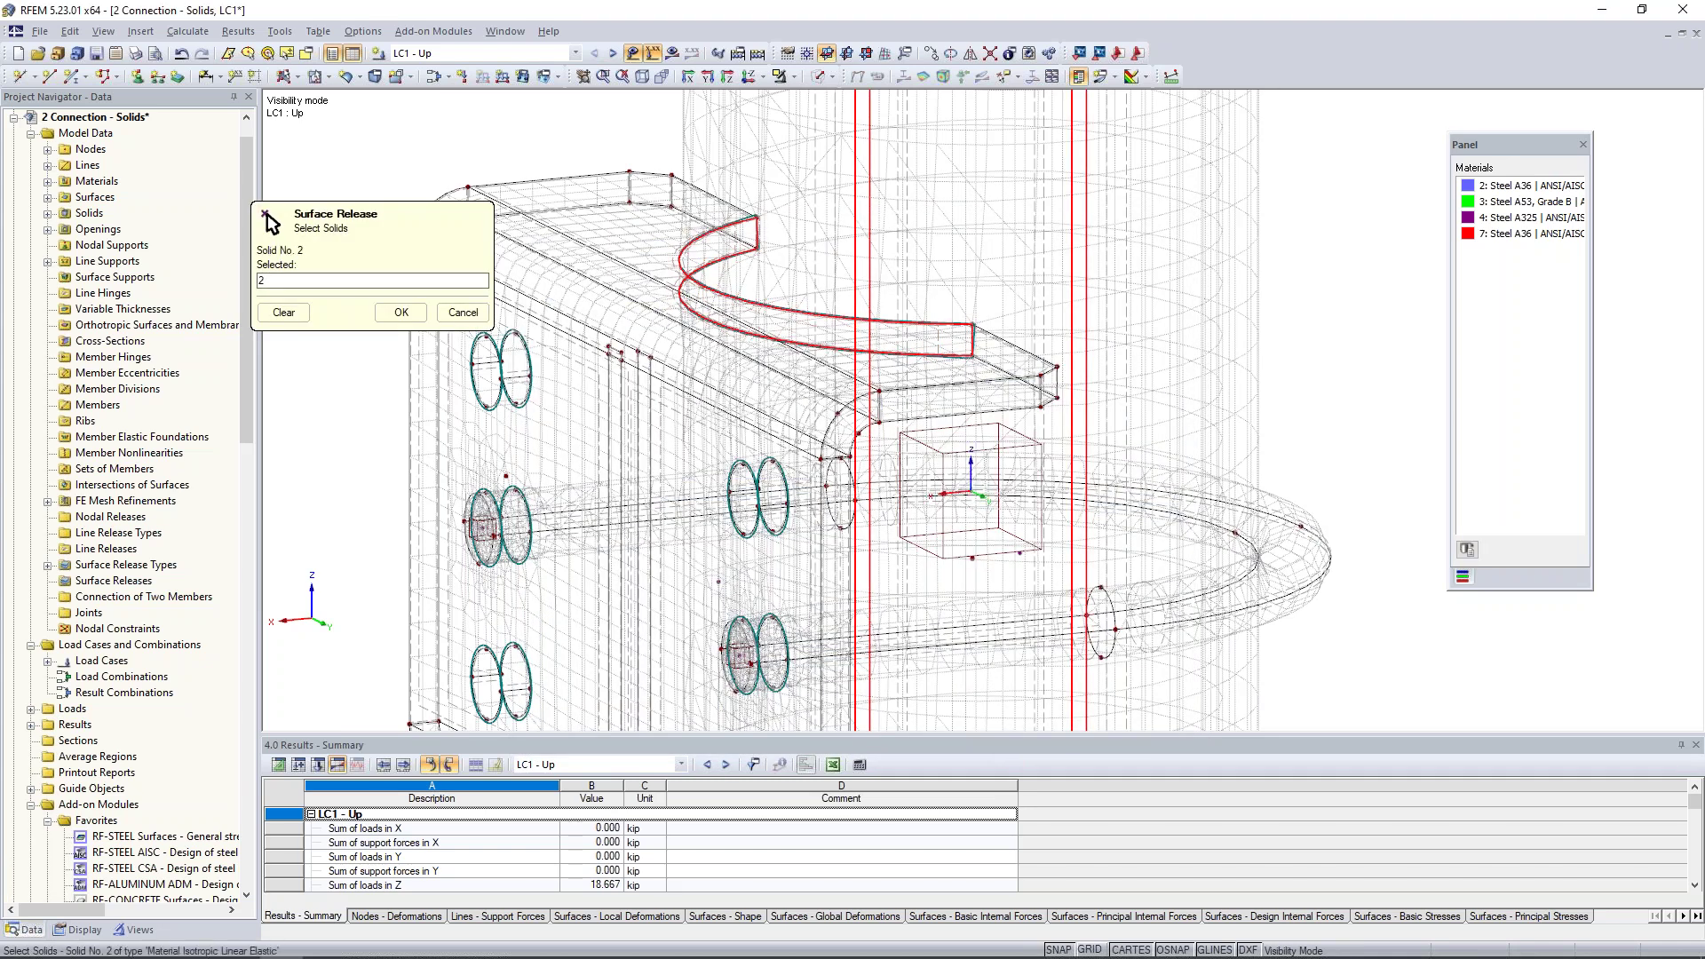
pyautogui.click(401, 312)
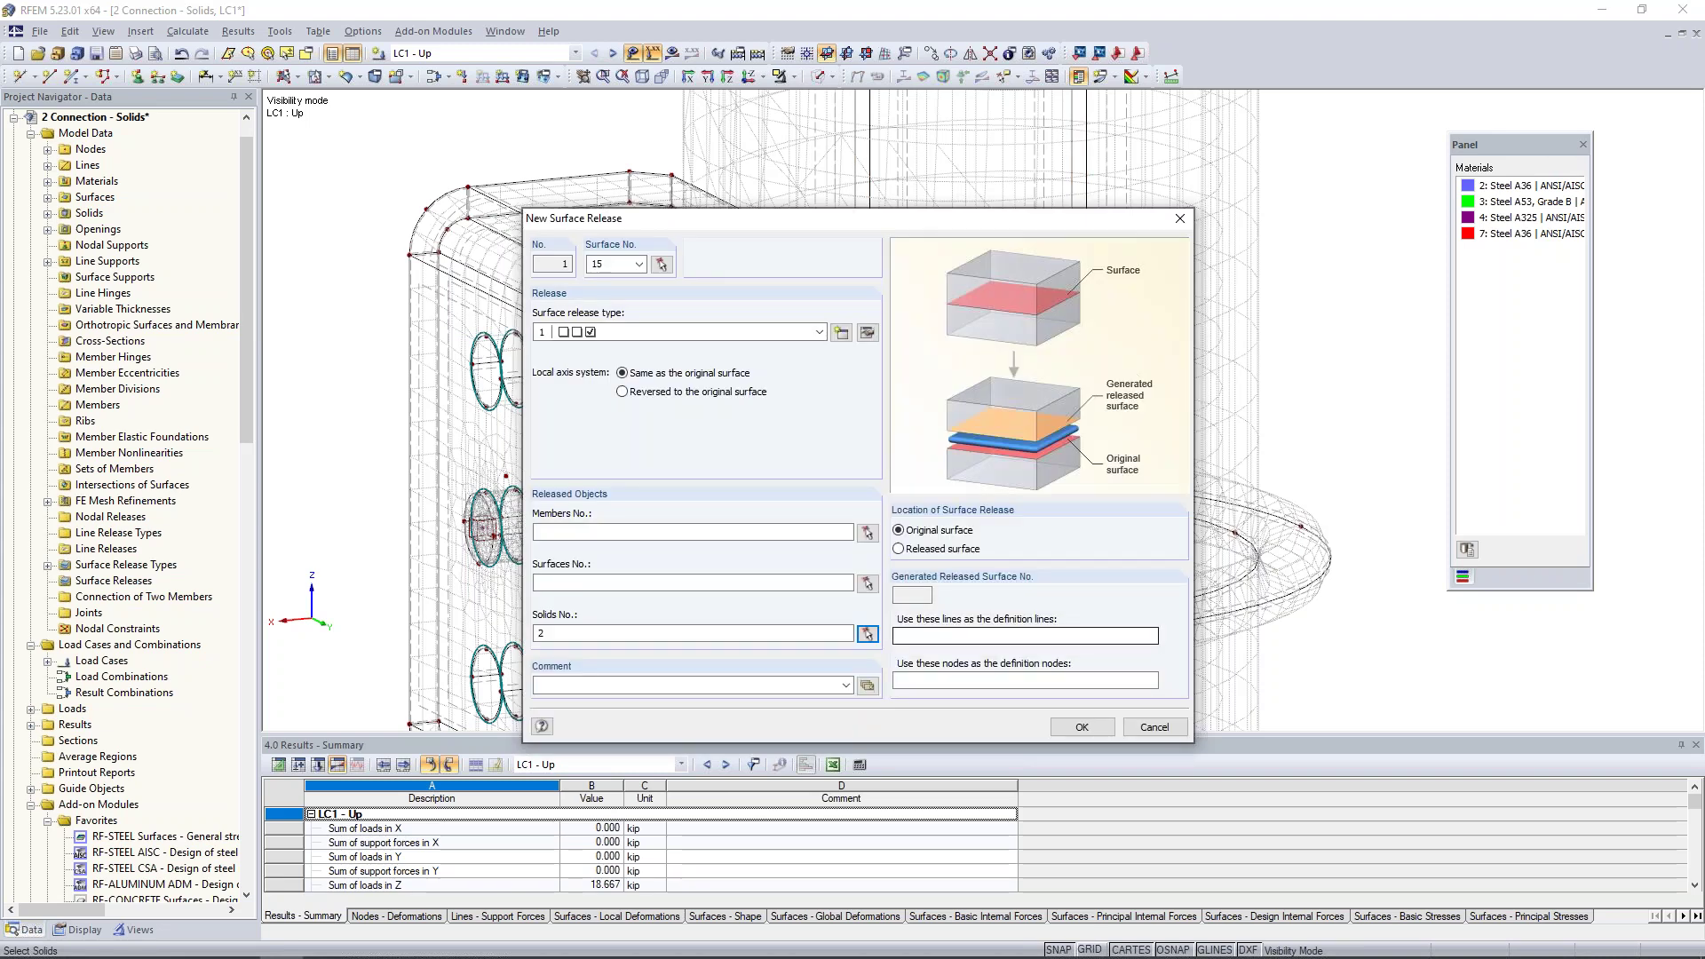
pyautogui.click(1082, 727)
pyautogui.click(828, 518)
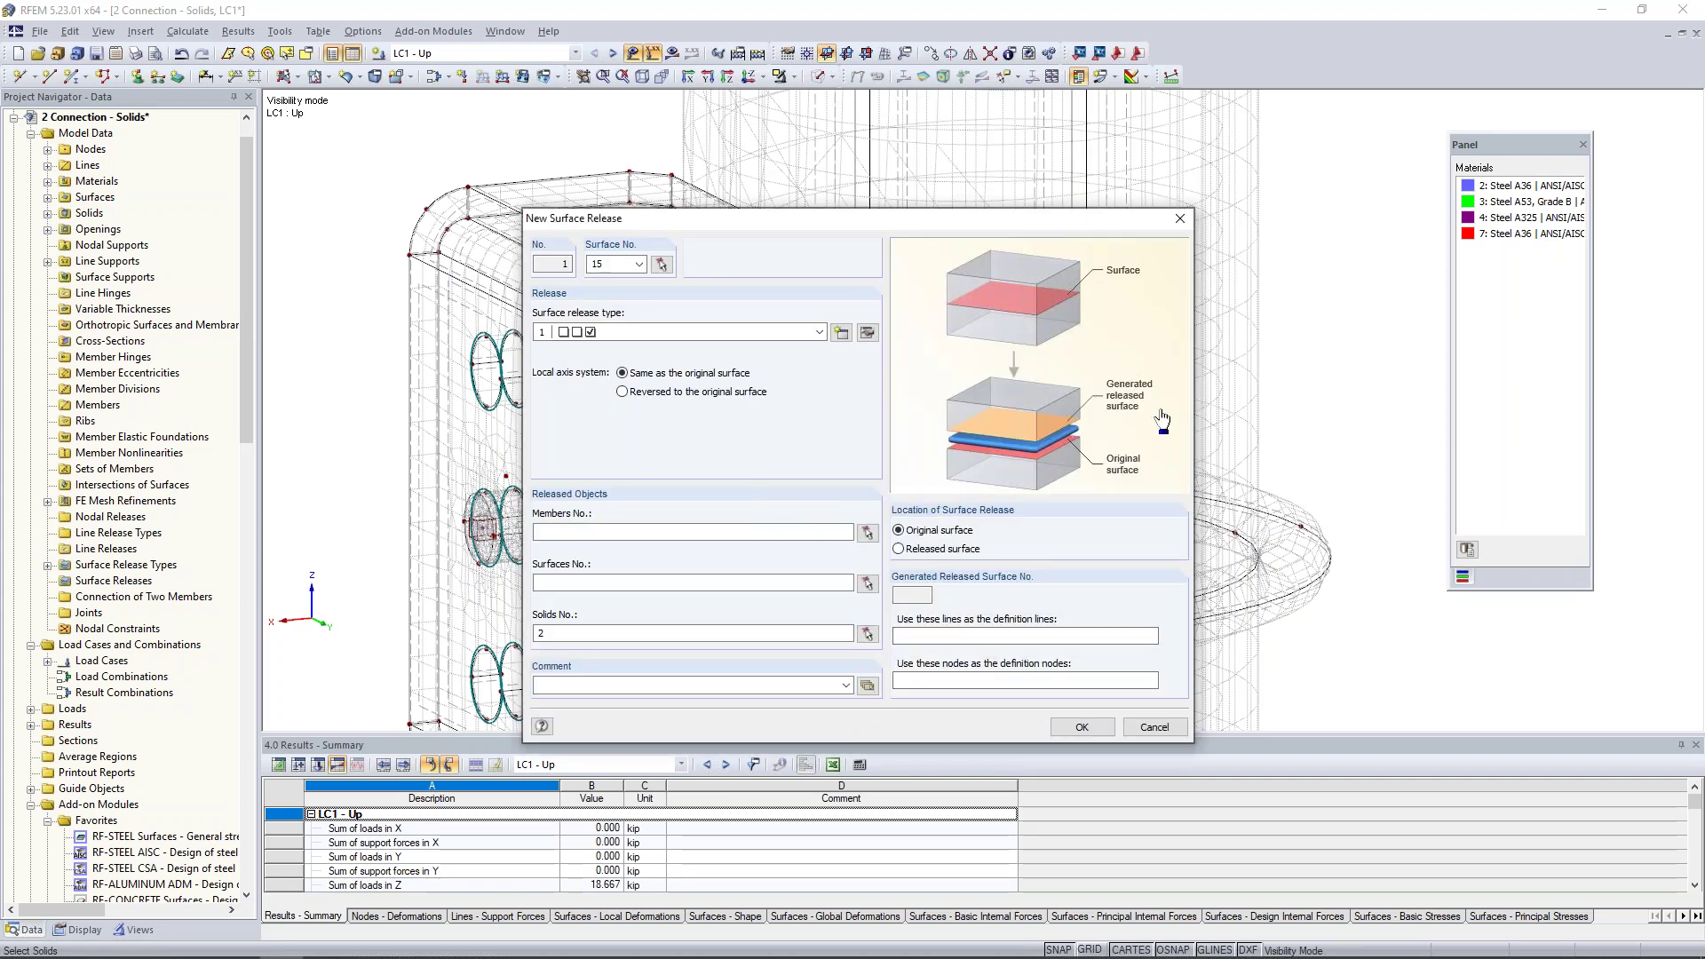
# Start a new surface release on surface 32, the curved edge of the lower clamp plate
pyautogui.moveTo(1306, 364); pyautogui.dragTo(1161, 434, button='middle')
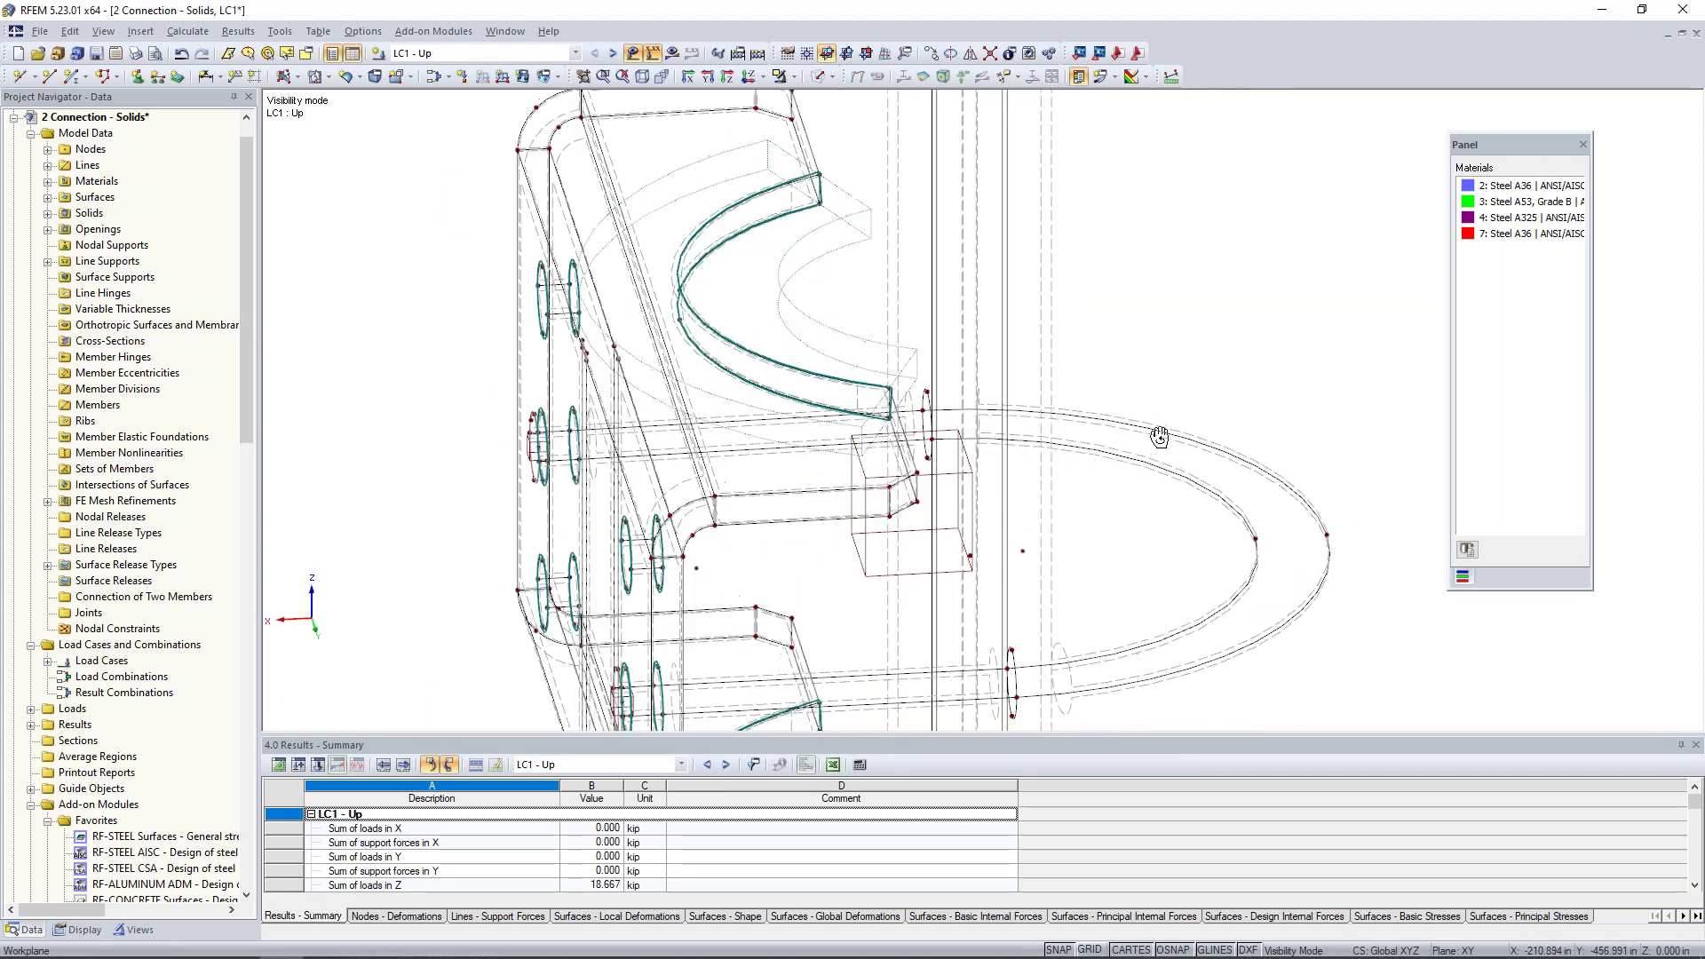
pyautogui.scroll(-3, 1161, 434)
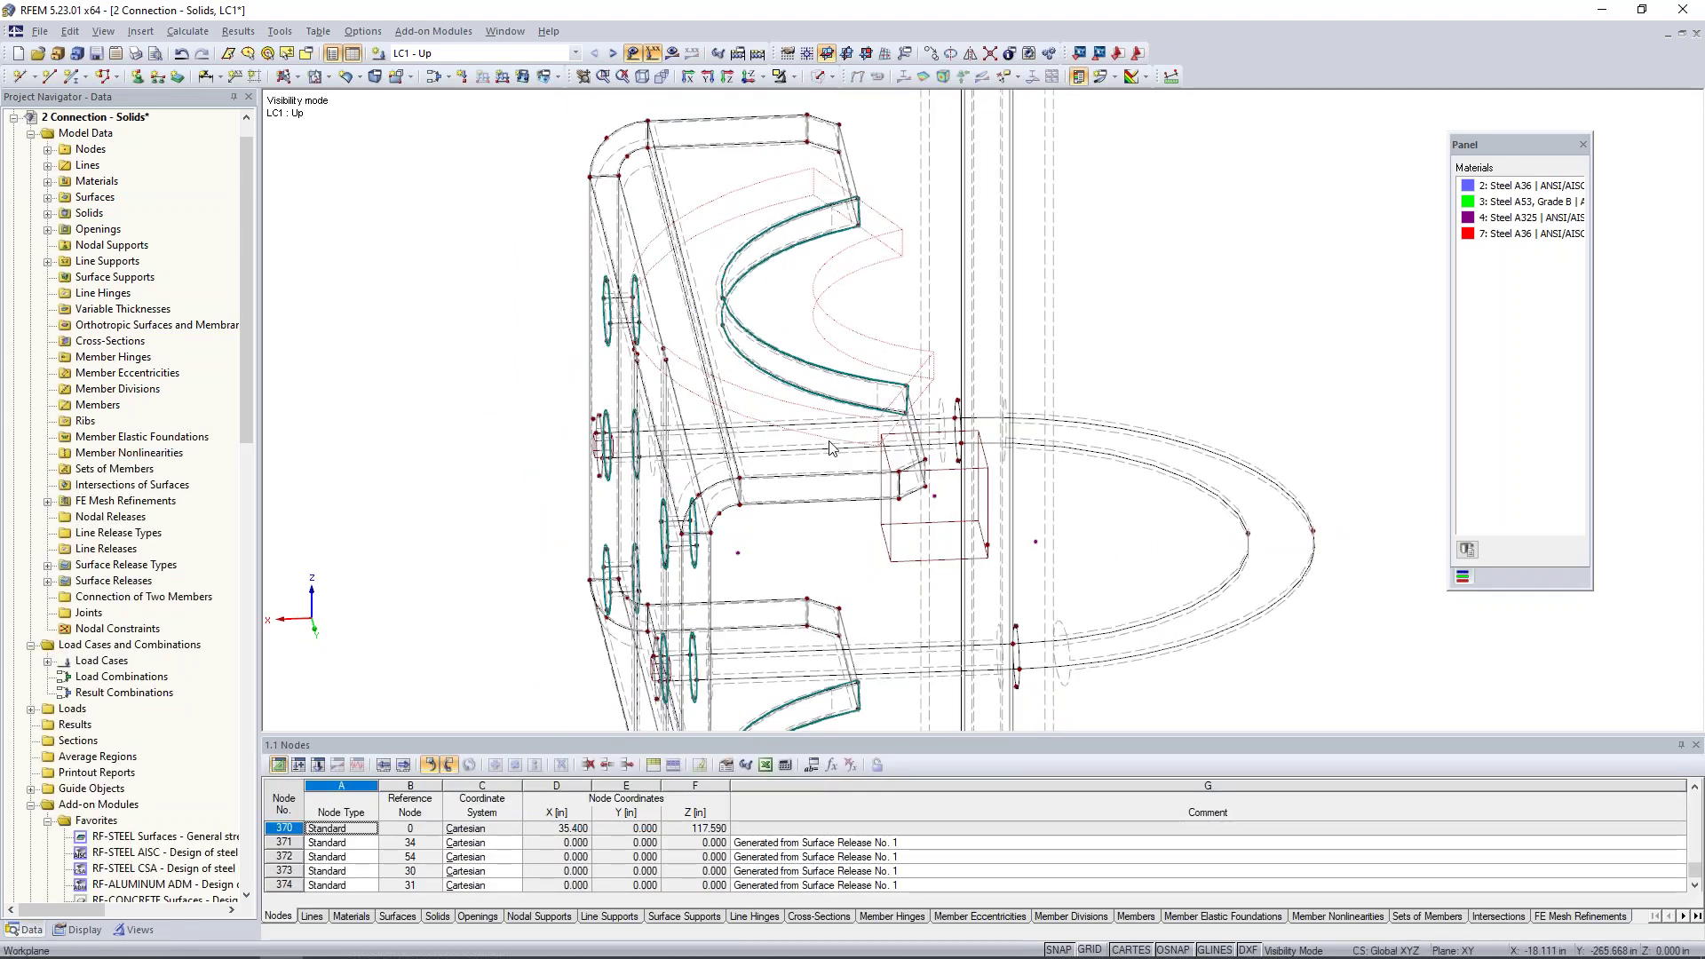
pyautogui.scroll(-2, 910, 427)
pyautogui.moveTo(905, 662); pyautogui.dragTo(892, 425, button='middle')
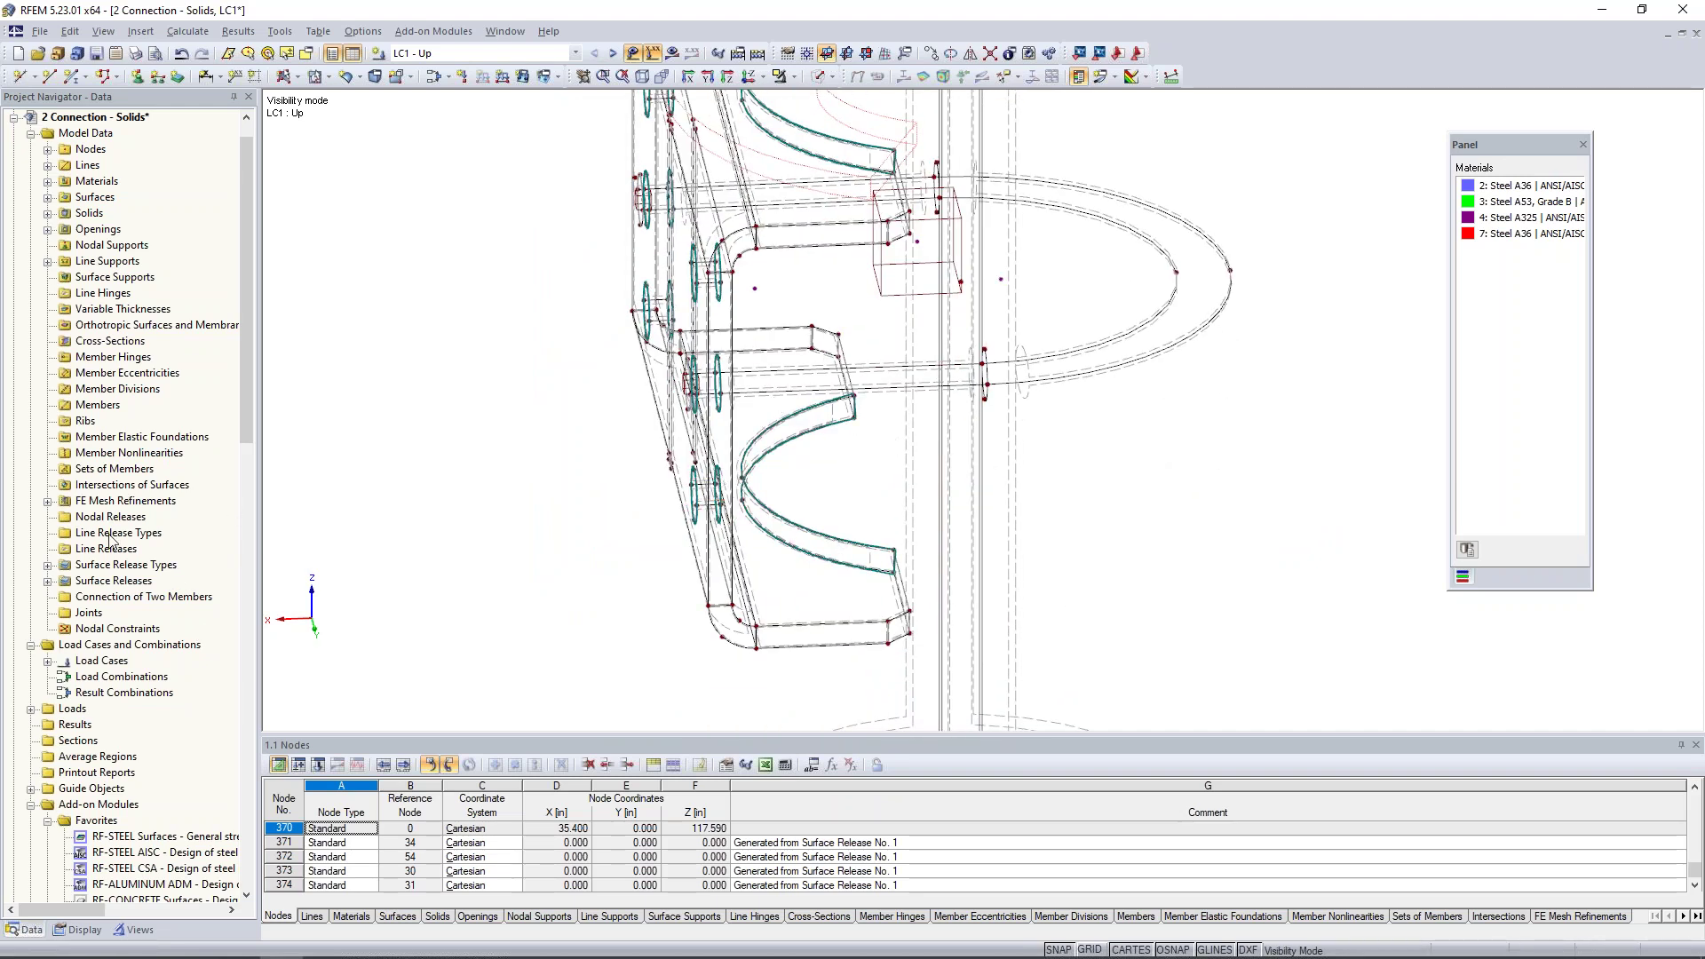
pyautogui.rightClick(112, 581)
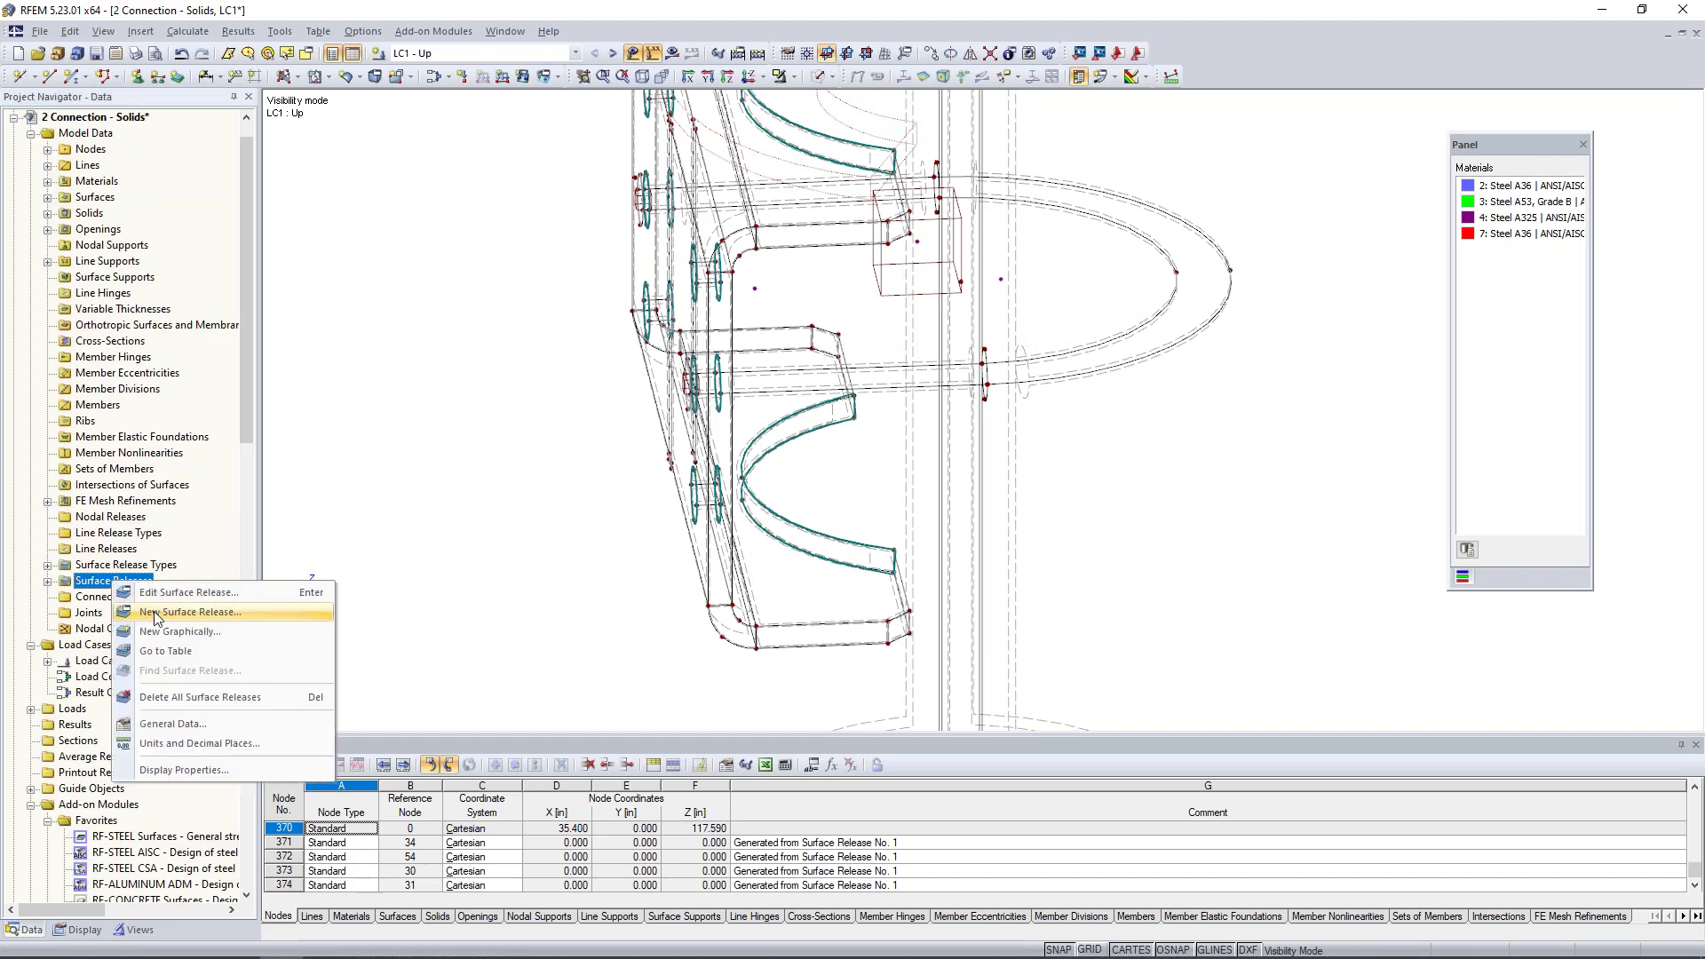
pyautogui.click(156, 613)
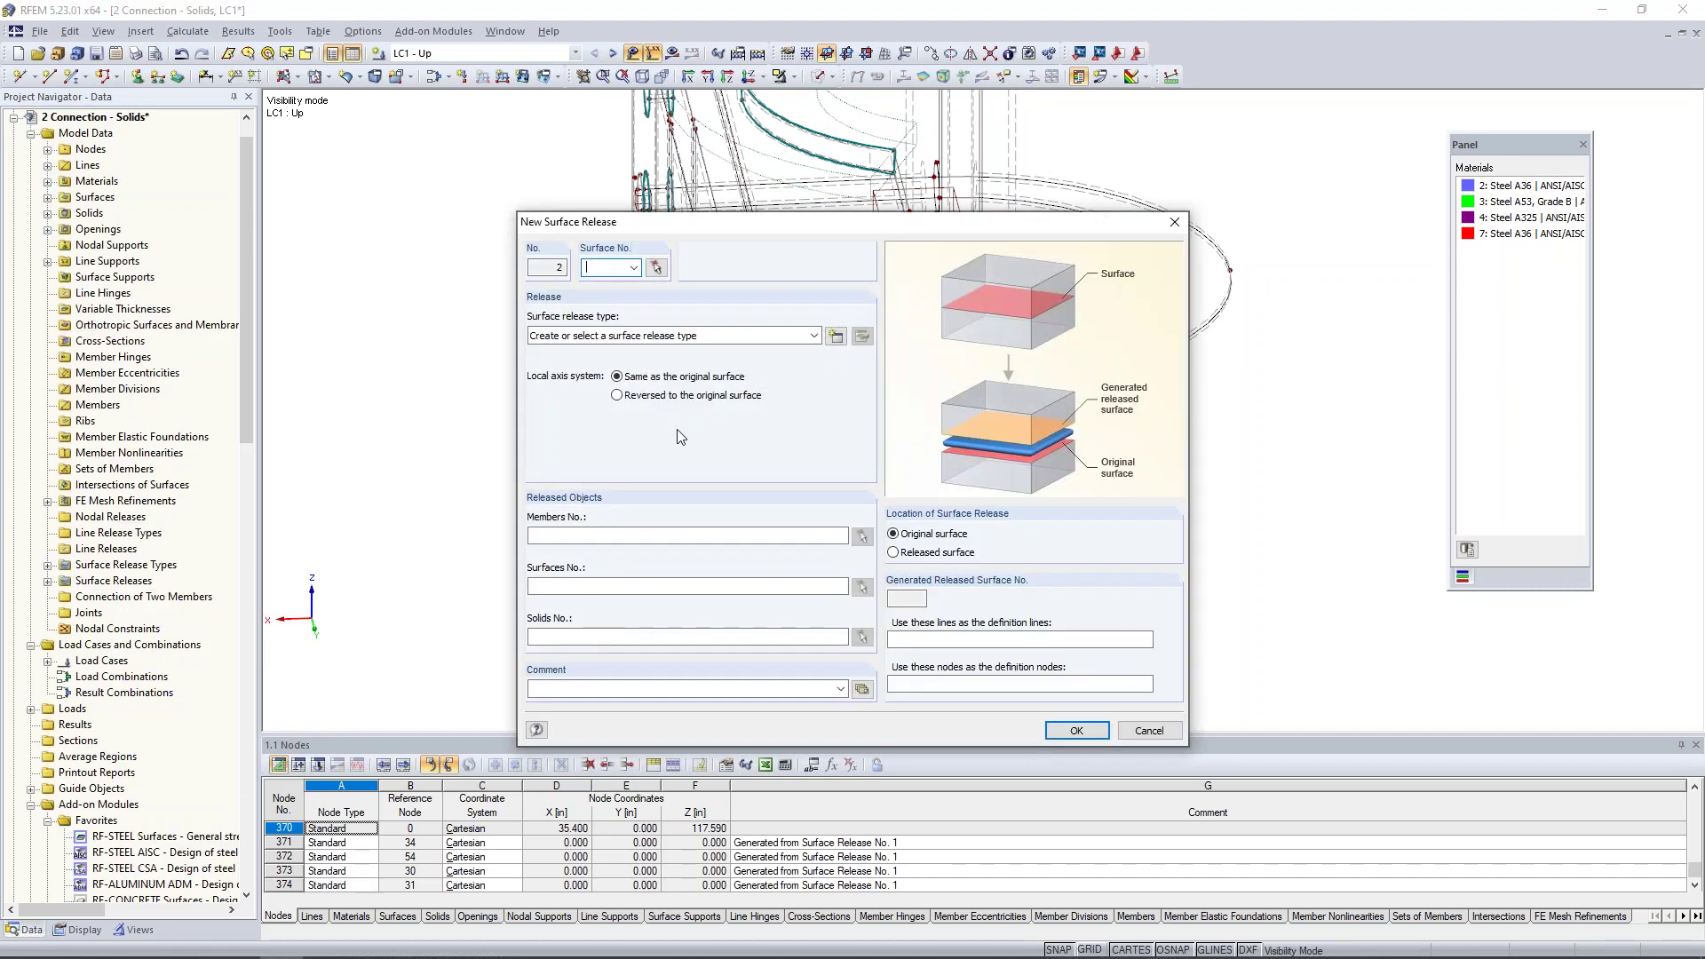
pyautogui.click(657, 268)
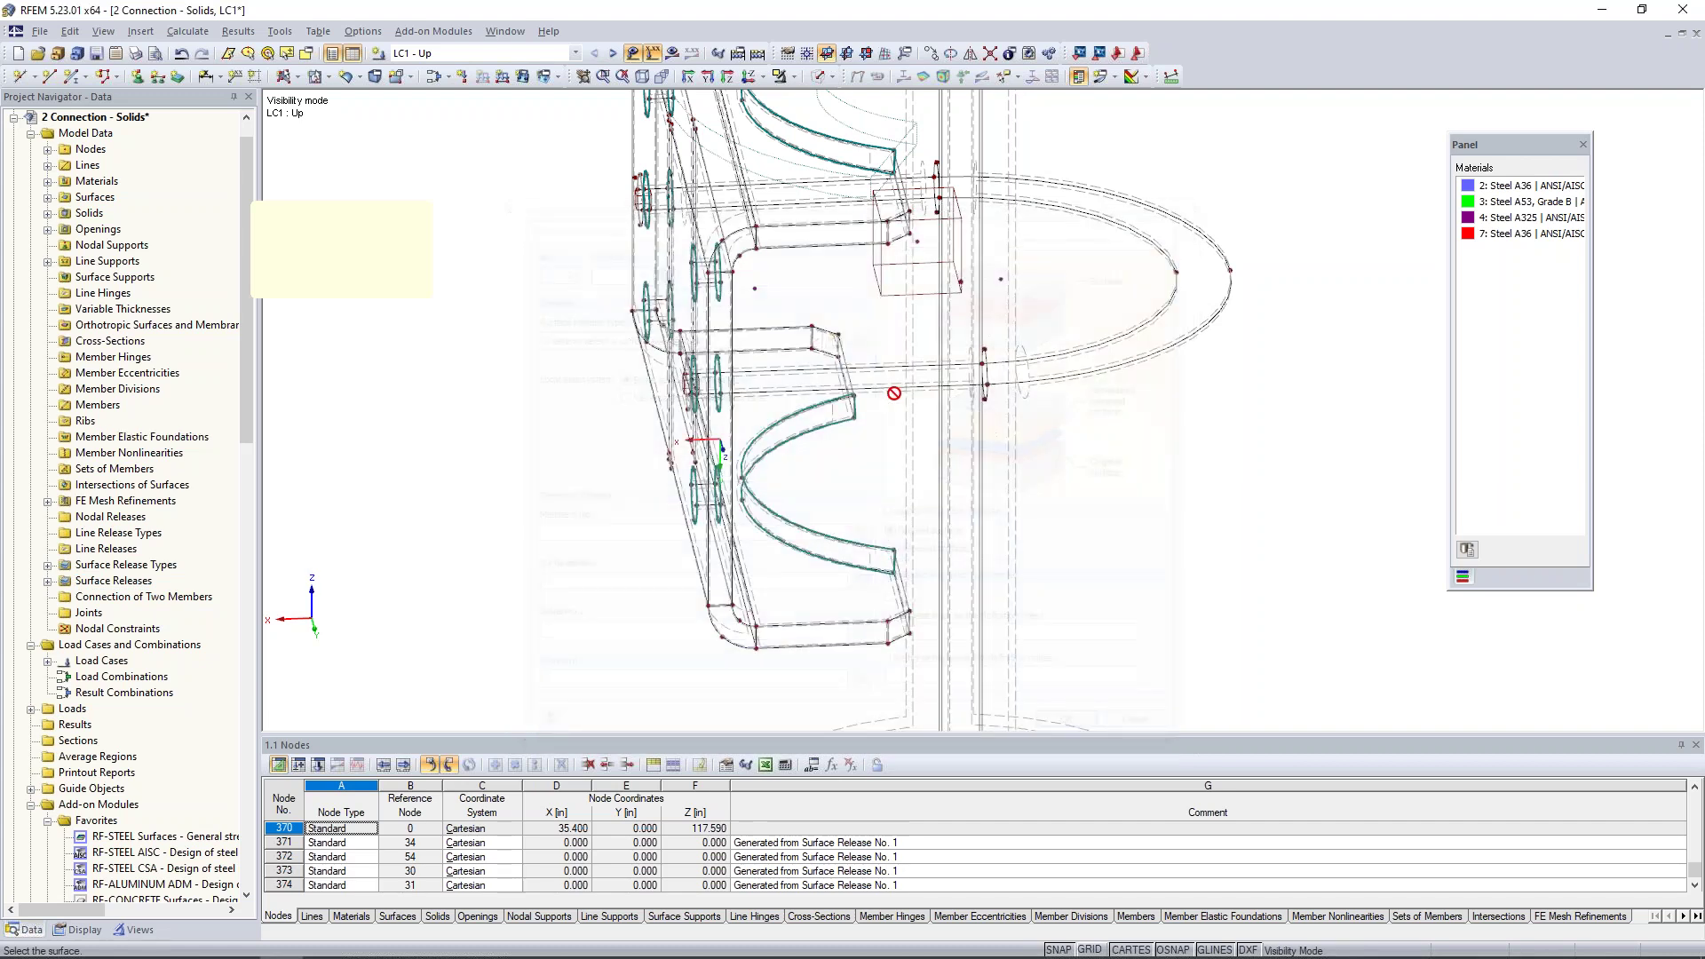
pyautogui.click(833, 413)
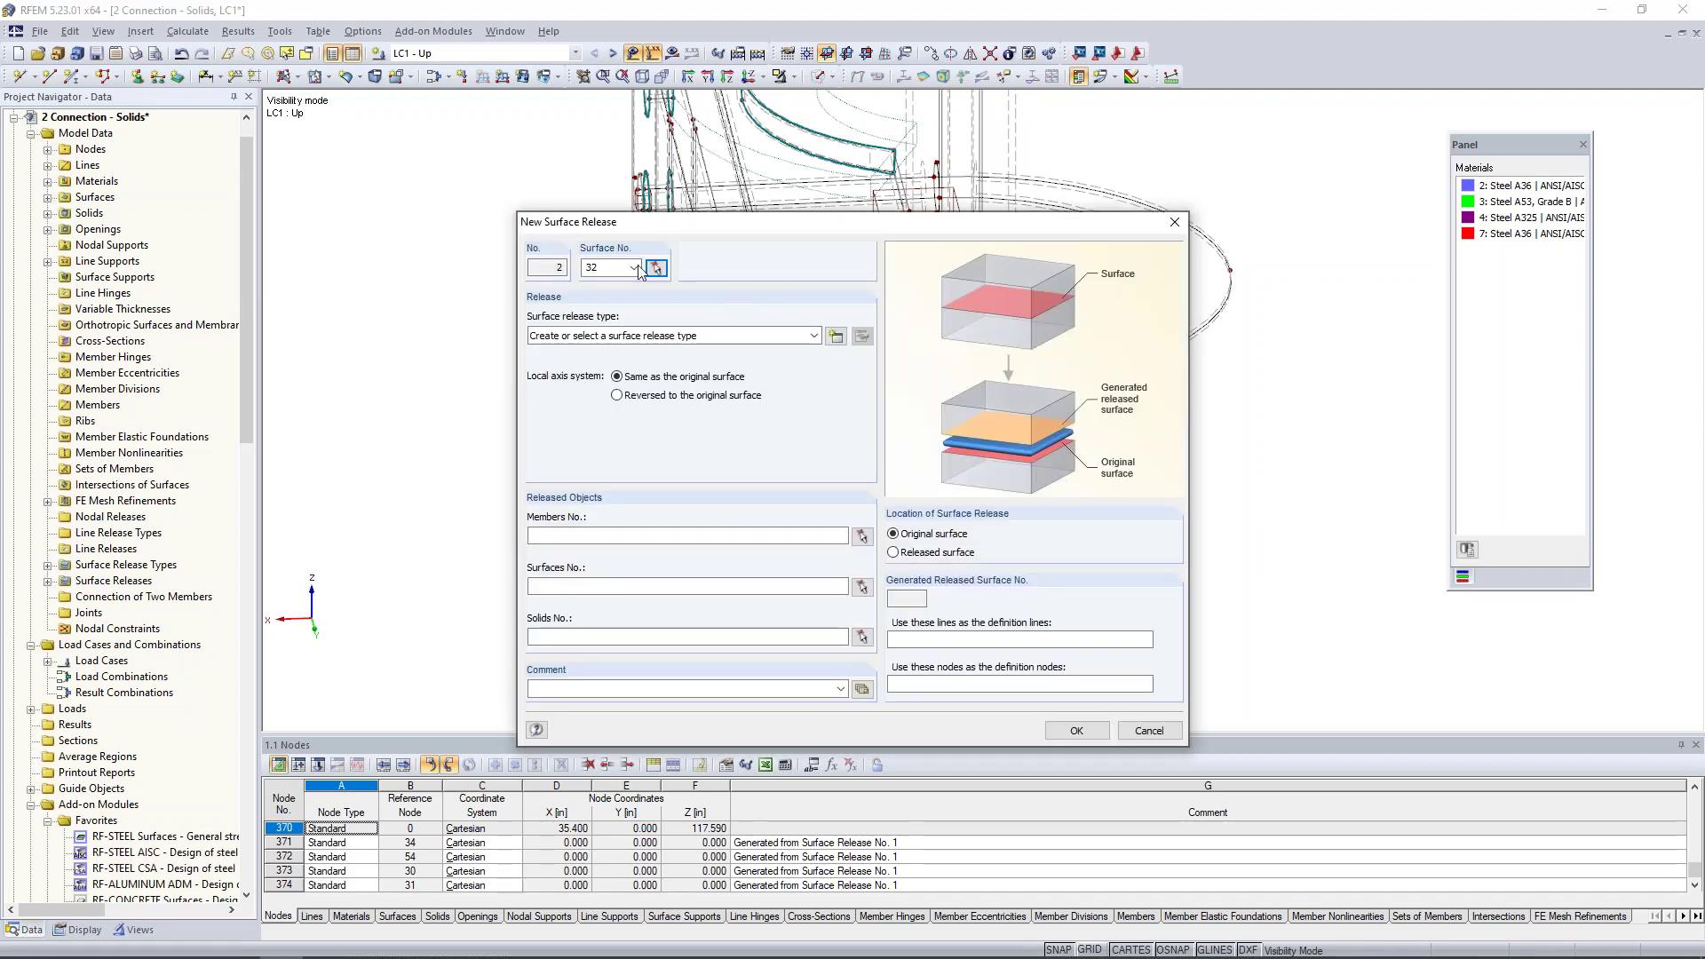
# Apply surface release type 1 to surface 32, set solid 2 as the released solid, and confirm the release
pyautogui.click(763, 336)
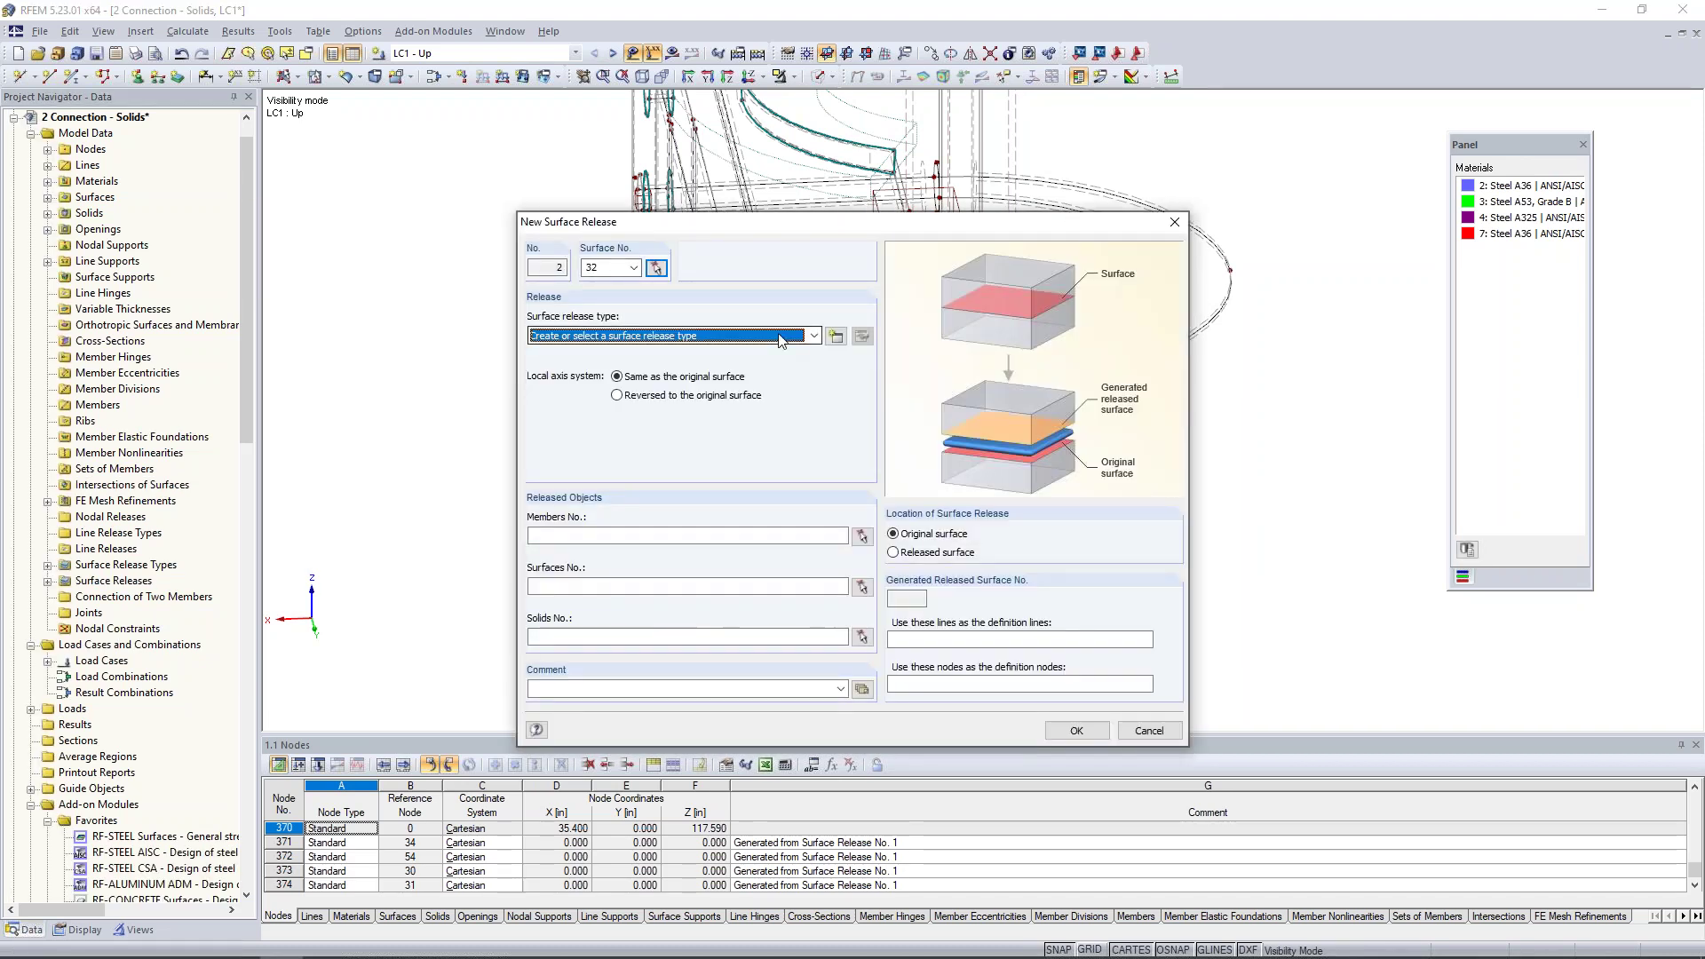
pyautogui.click(762, 367)
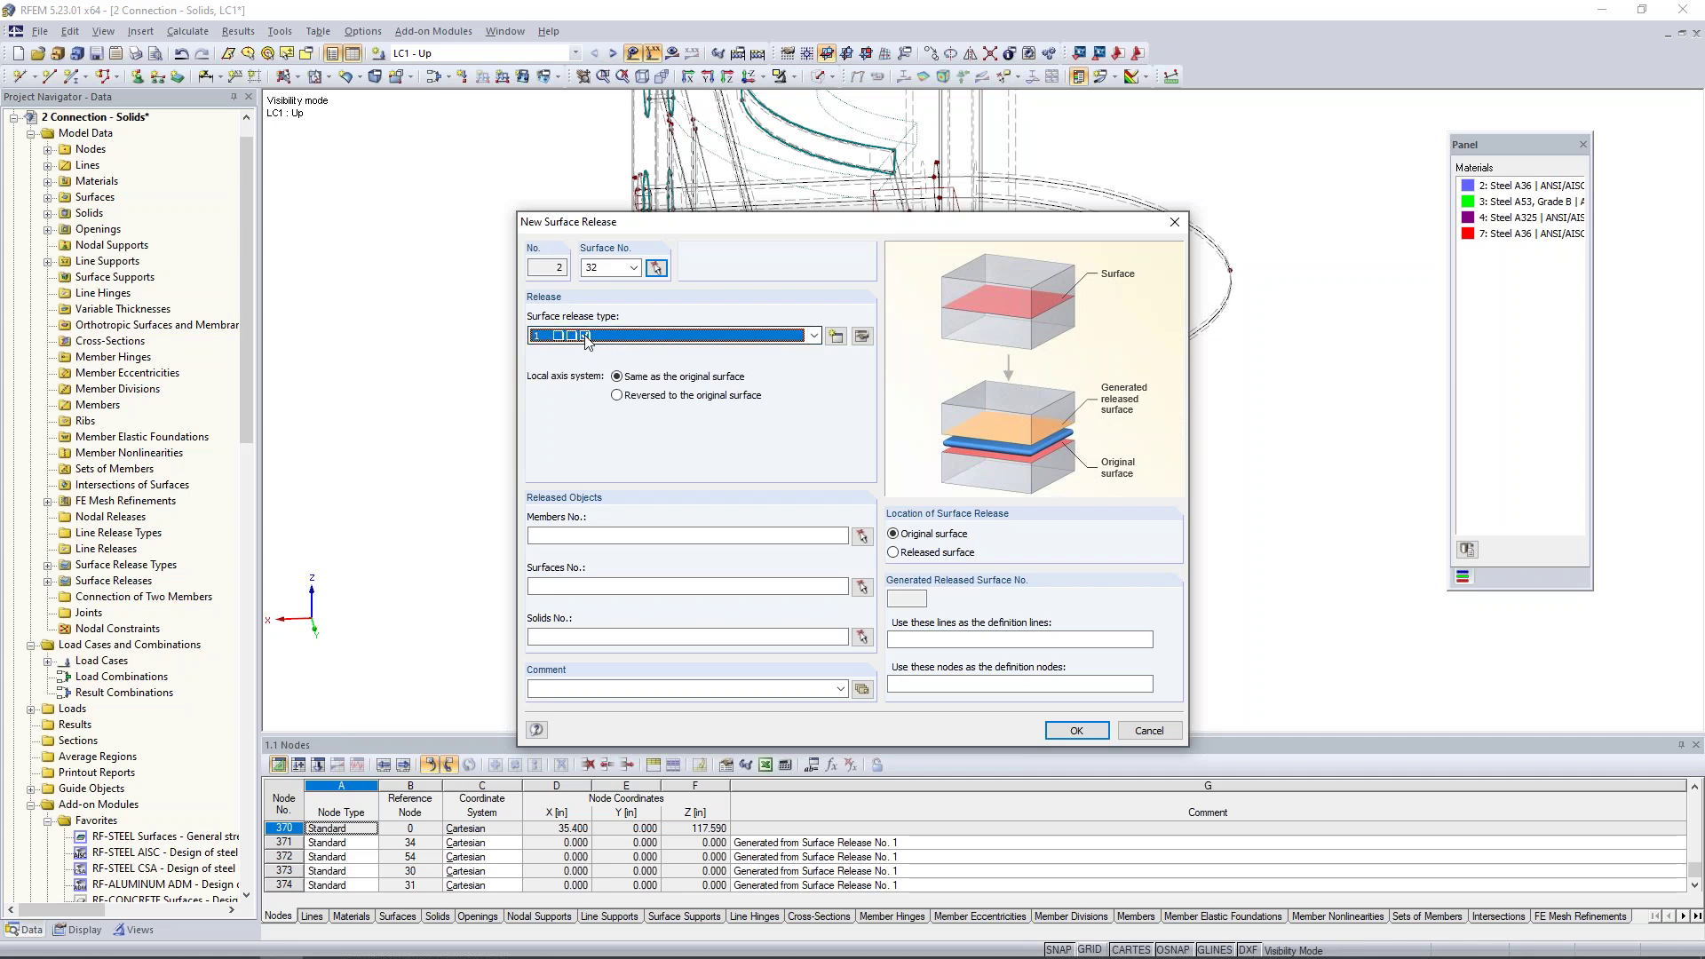
pyautogui.click(542, 637)
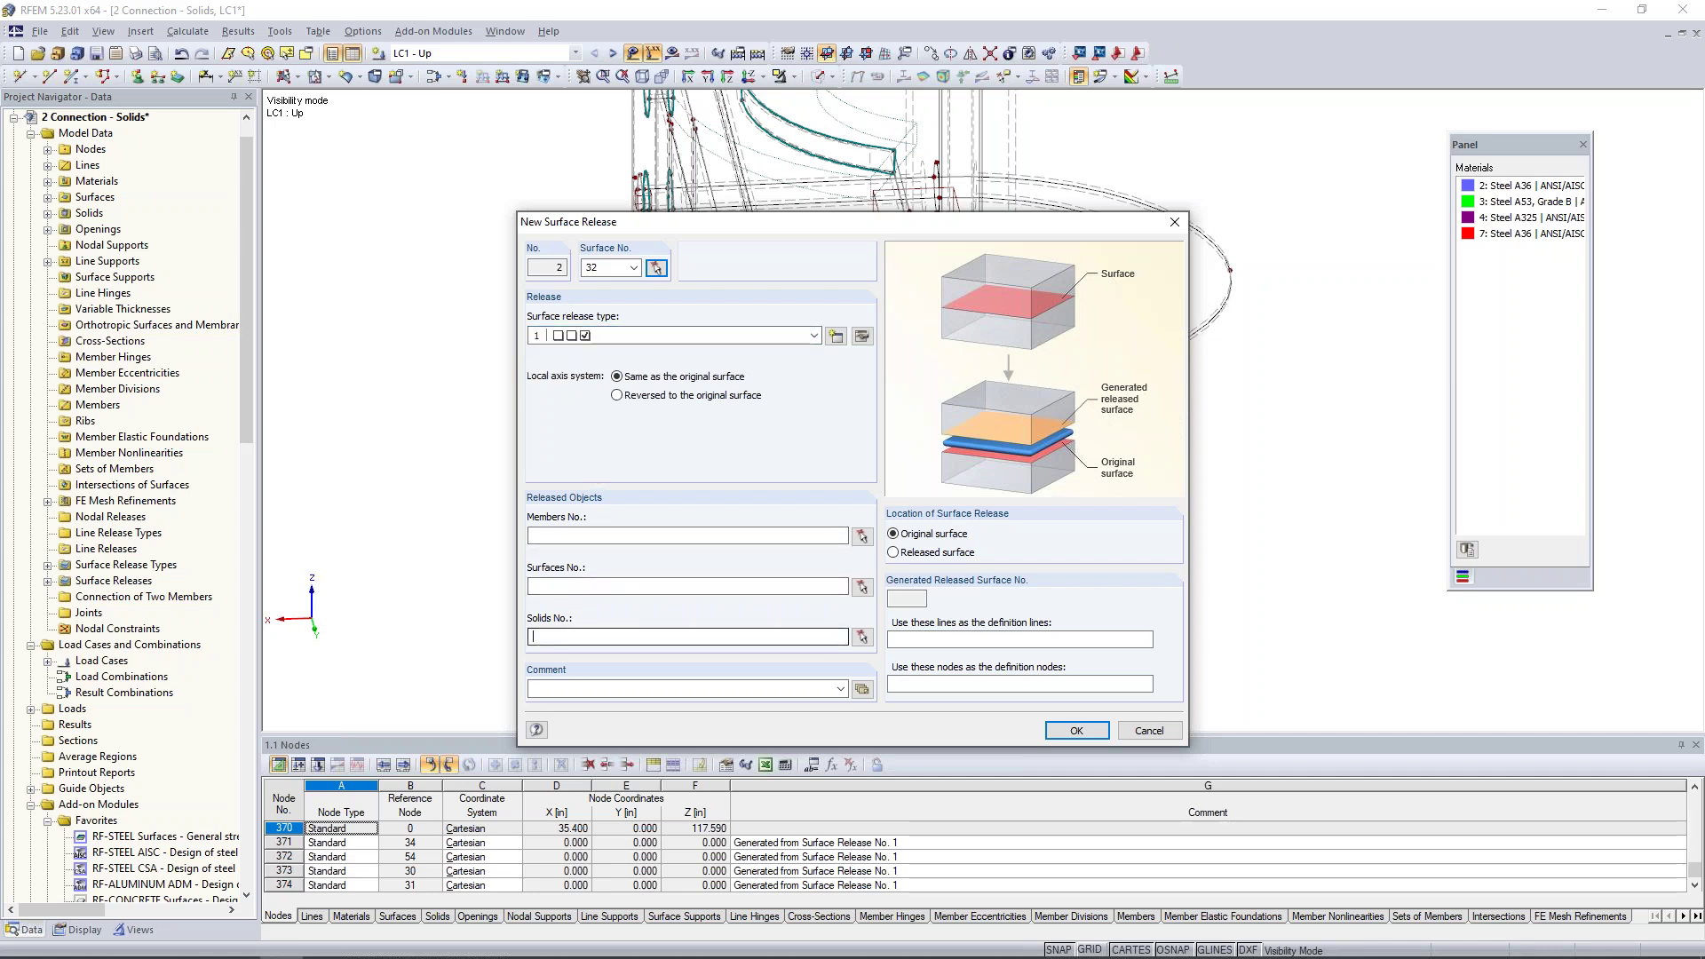
pyautogui.write('2')
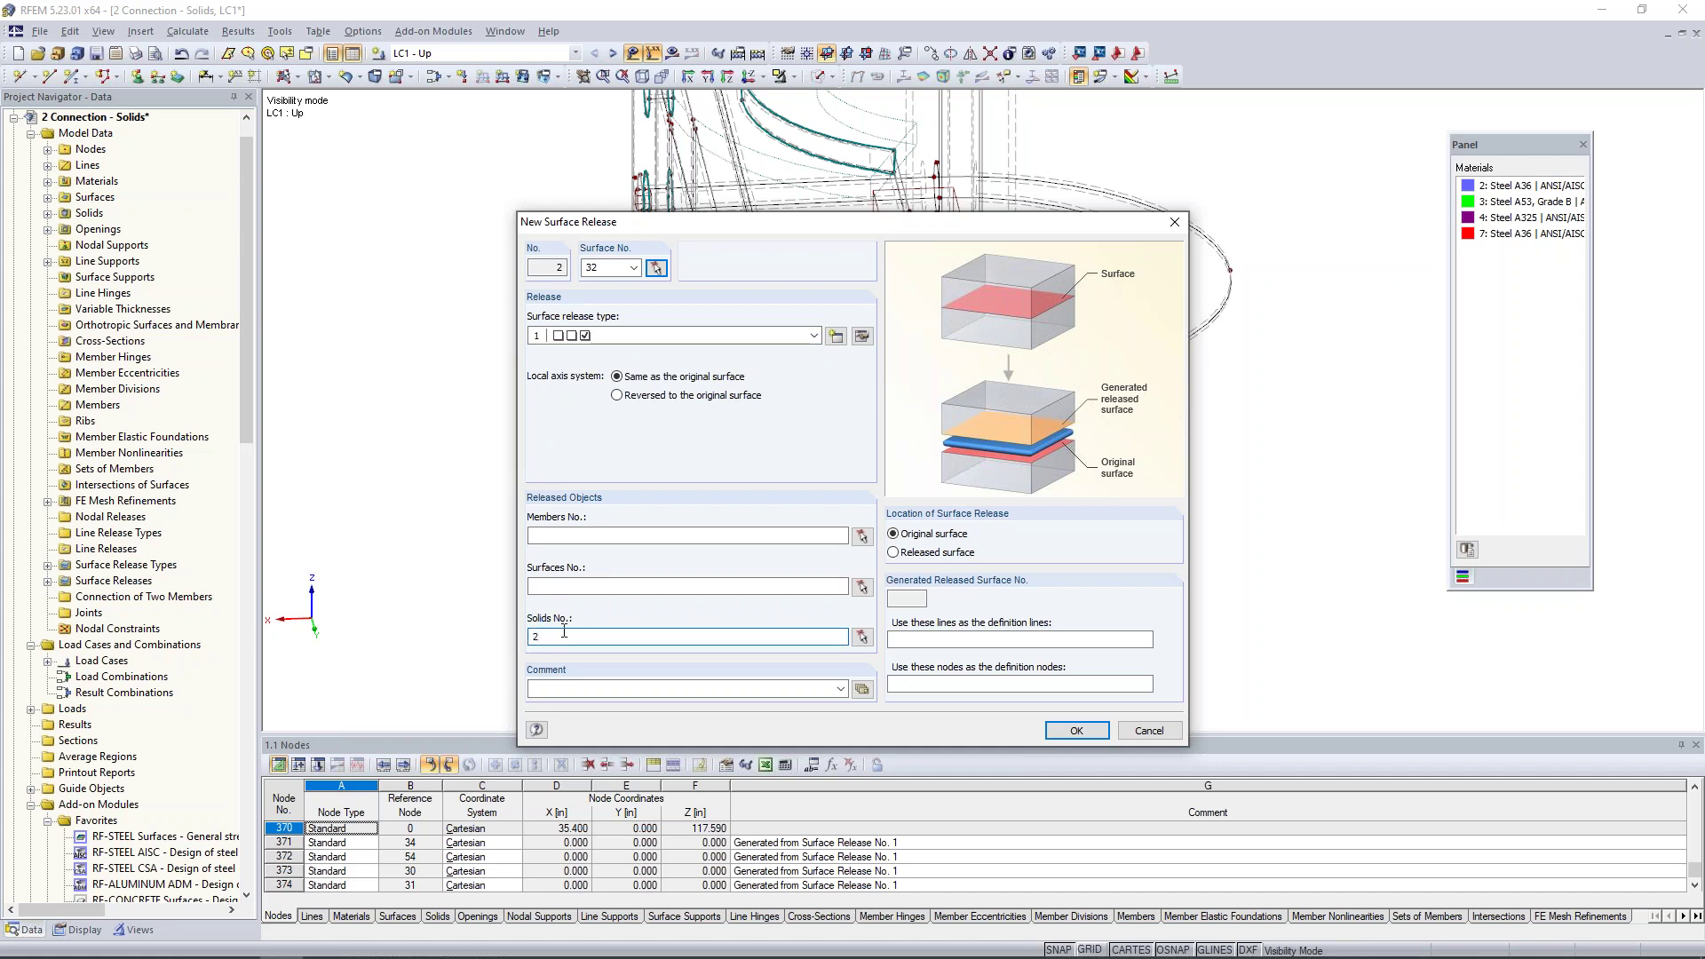
pyautogui.click(1069, 732)
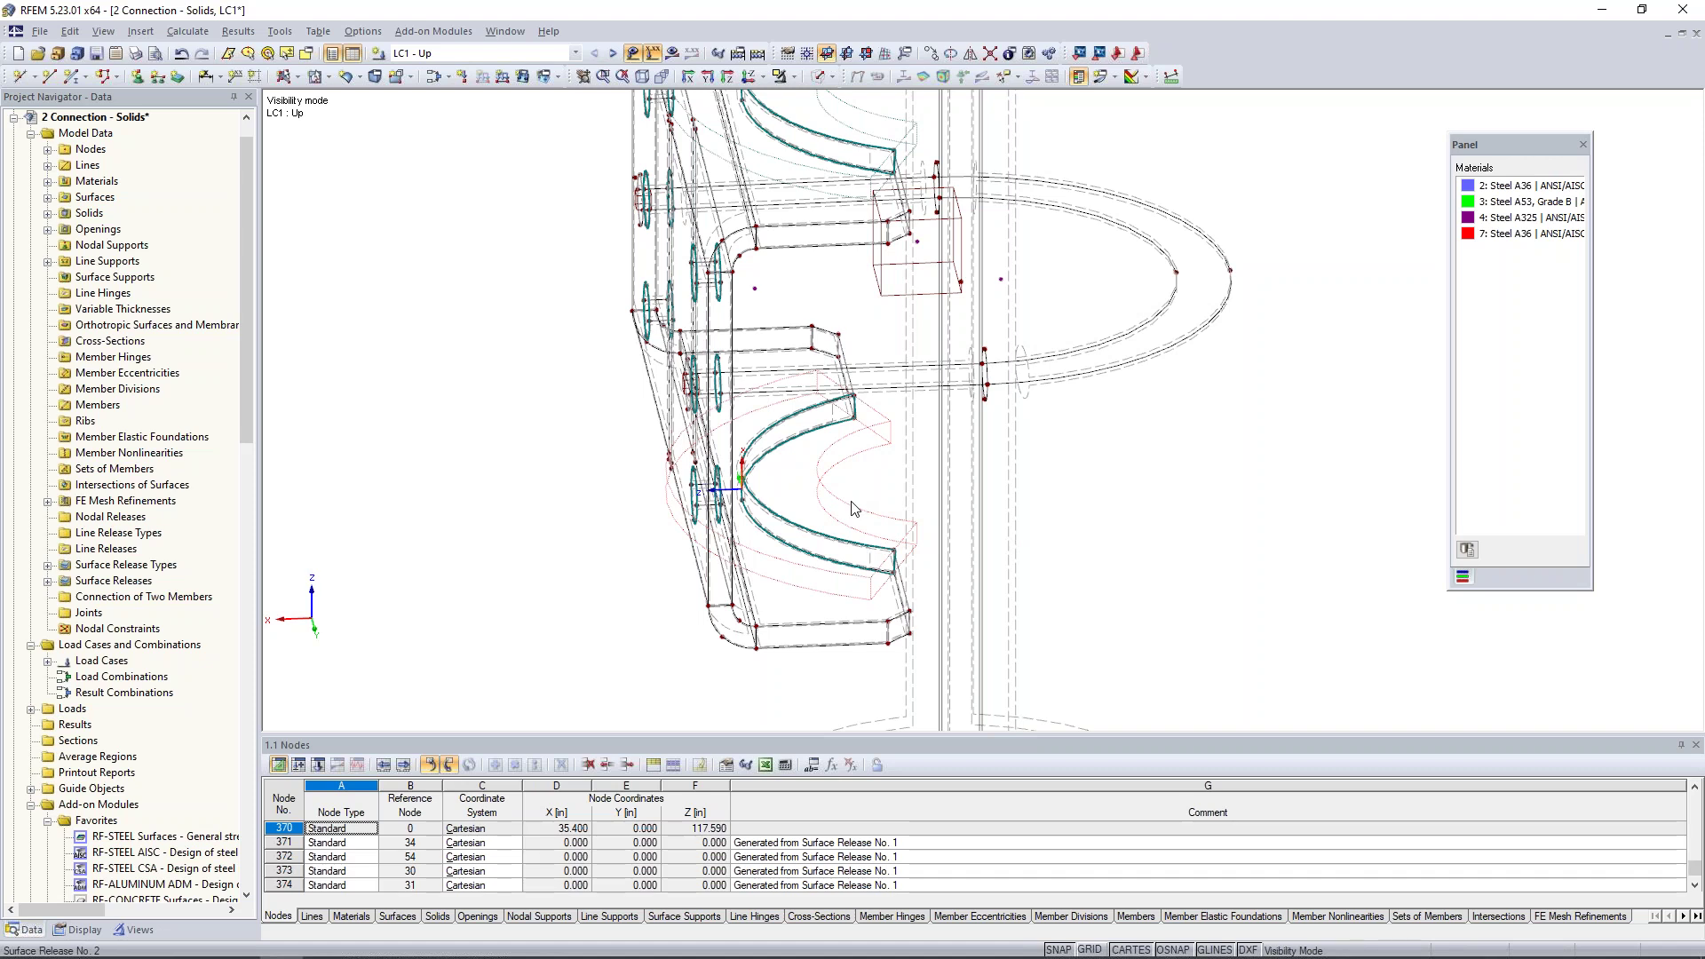
# Switch the model display from wireframe to transparent solid rendering
pyautogui.keyDown('ctrl'); pyautogui.moveTo(1210, 516); pyautogui.dragTo(1154, 502, button='middle'); pyautogui.keyUp('ctrl')
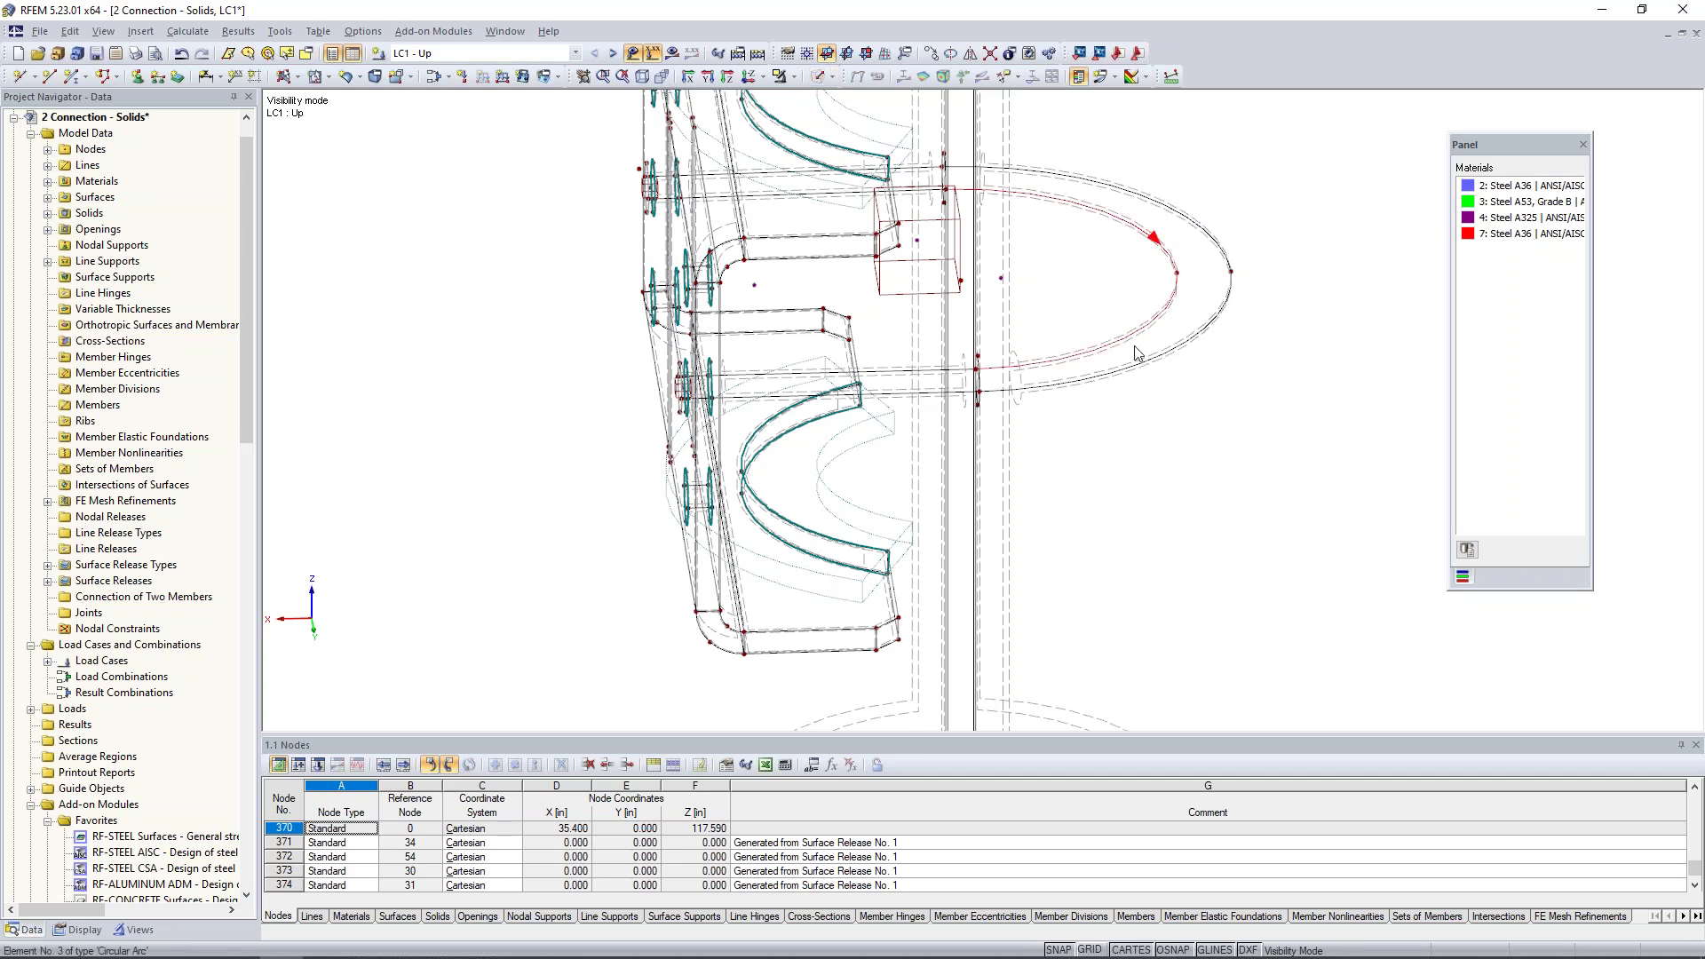
pyautogui.click(828, 77)
pyautogui.click(851, 135)
pyautogui.keyDown('ctrl'); pyautogui.moveTo(1227, 471); pyautogui.dragTo(1227, 420, button='middle'); pyautogui.keyUp('ctrl')
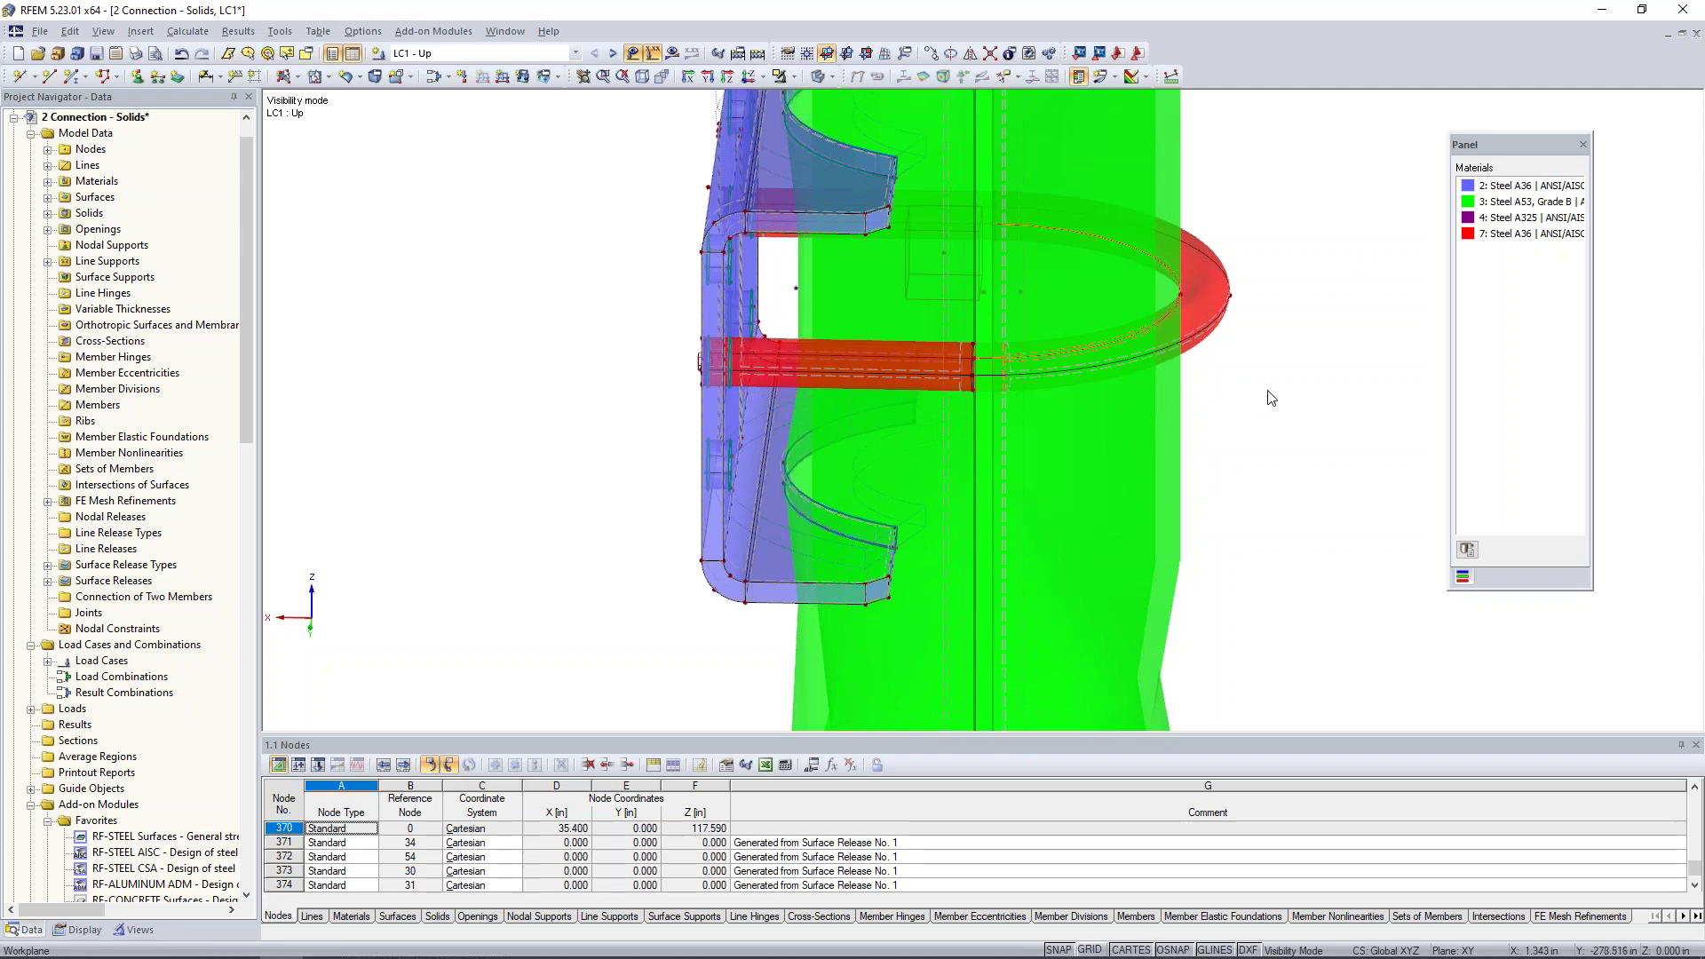
# Isolate the selected arc lines around the pipe with Visibility by Selected Objects and show the hidden objects in the background
pyautogui.click(794, 76)
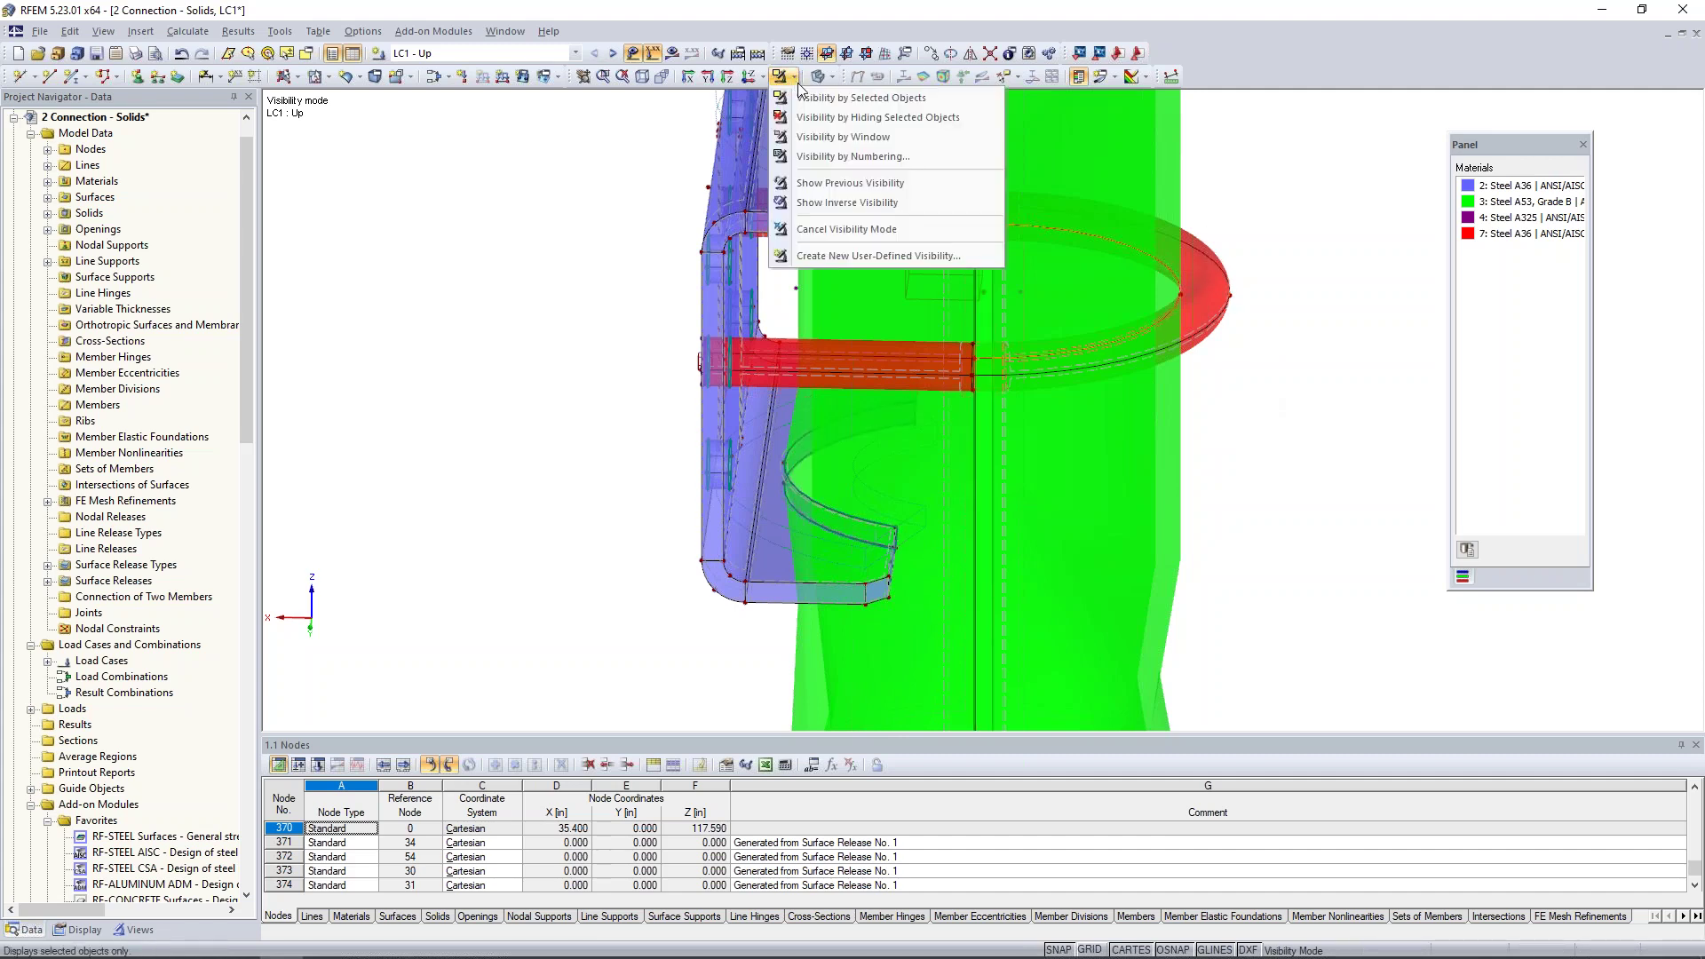
pyautogui.click(805, 101)
pyautogui.rightClick(935, 280)
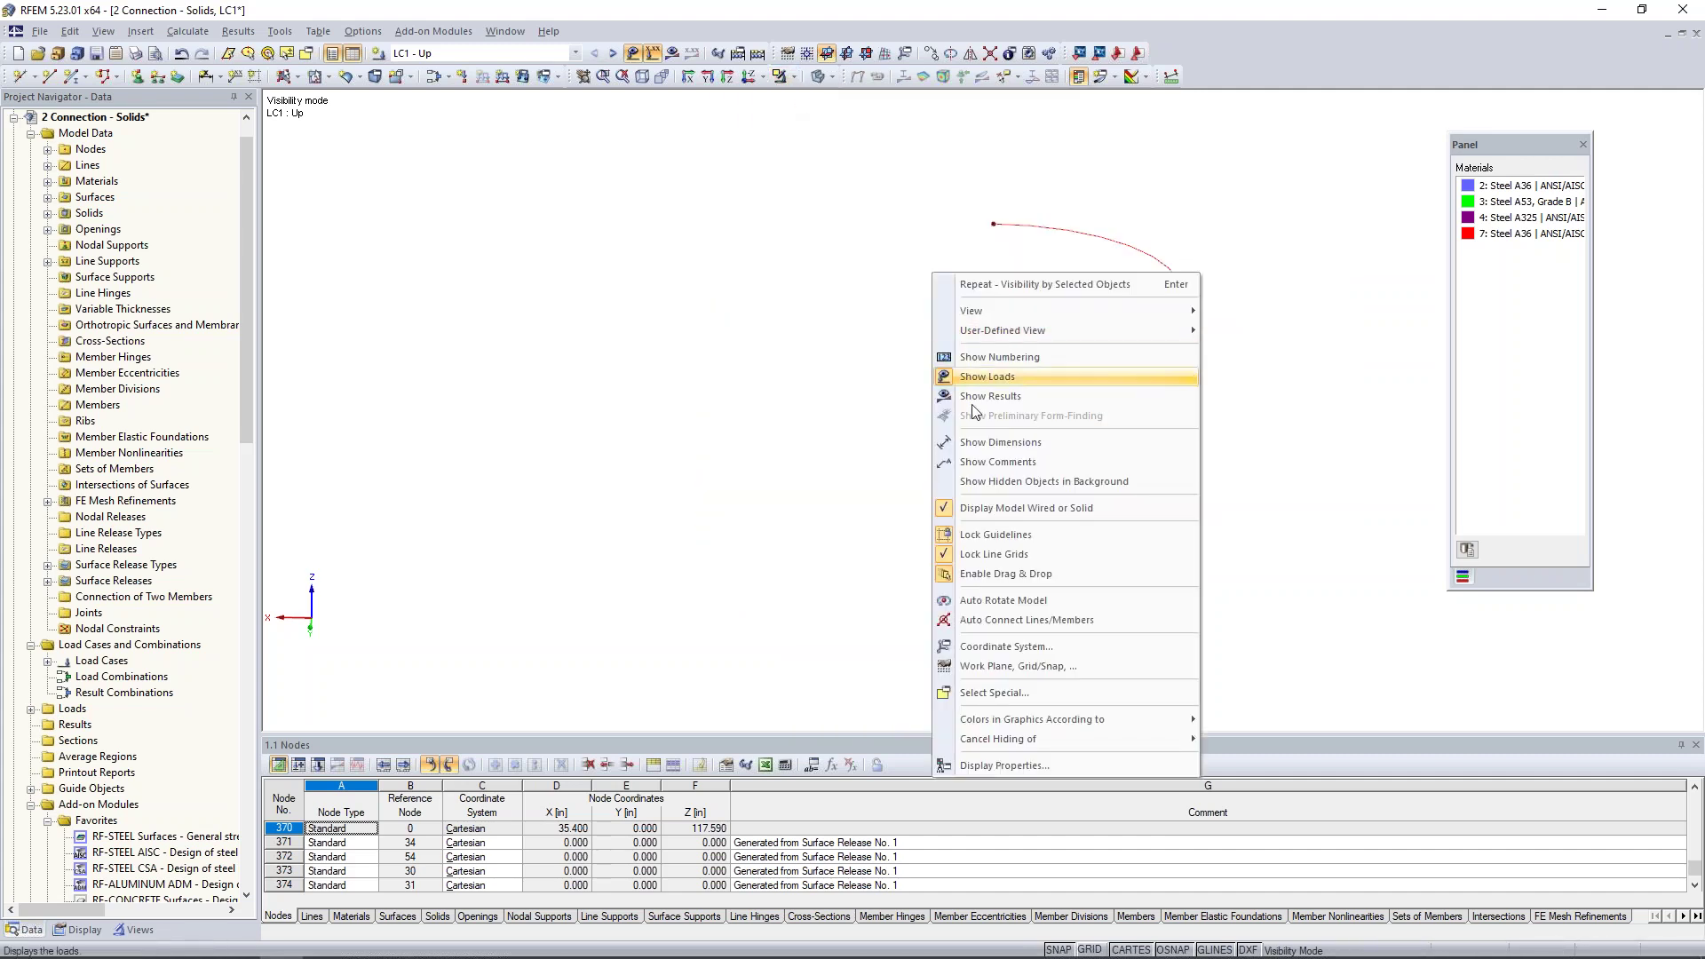
pyautogui.click(1048, 366)
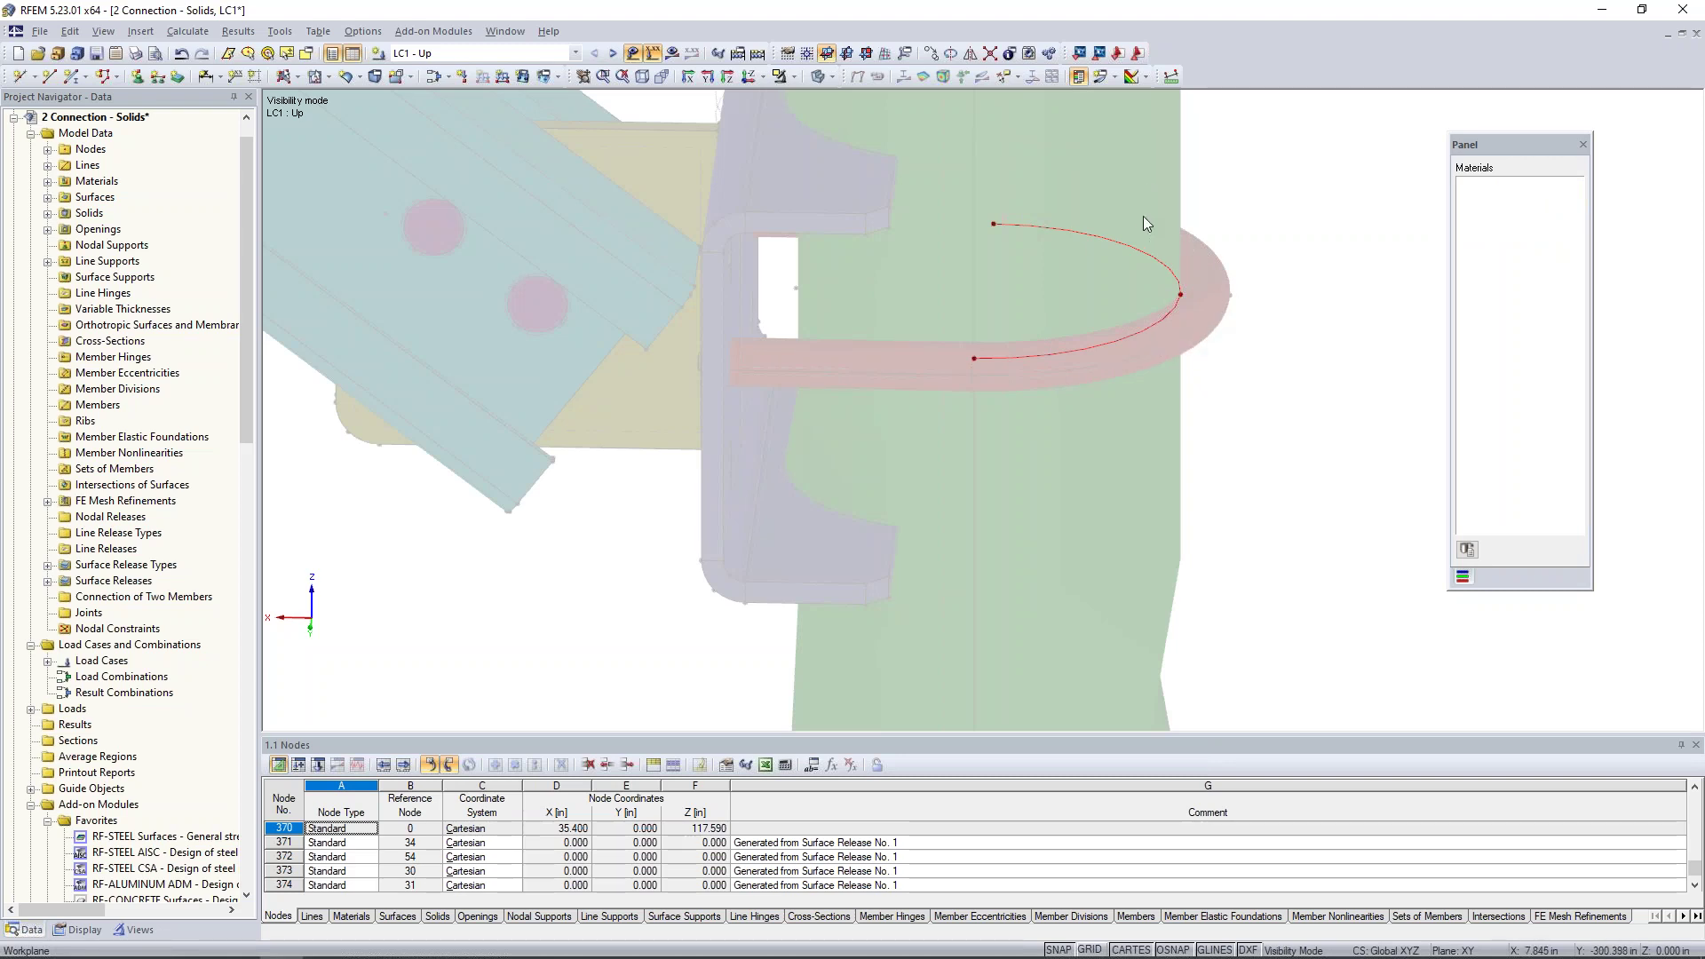
# Turn on the local axis systems of the isolated arc lines
pyautogui.rightClick(1116, 241)
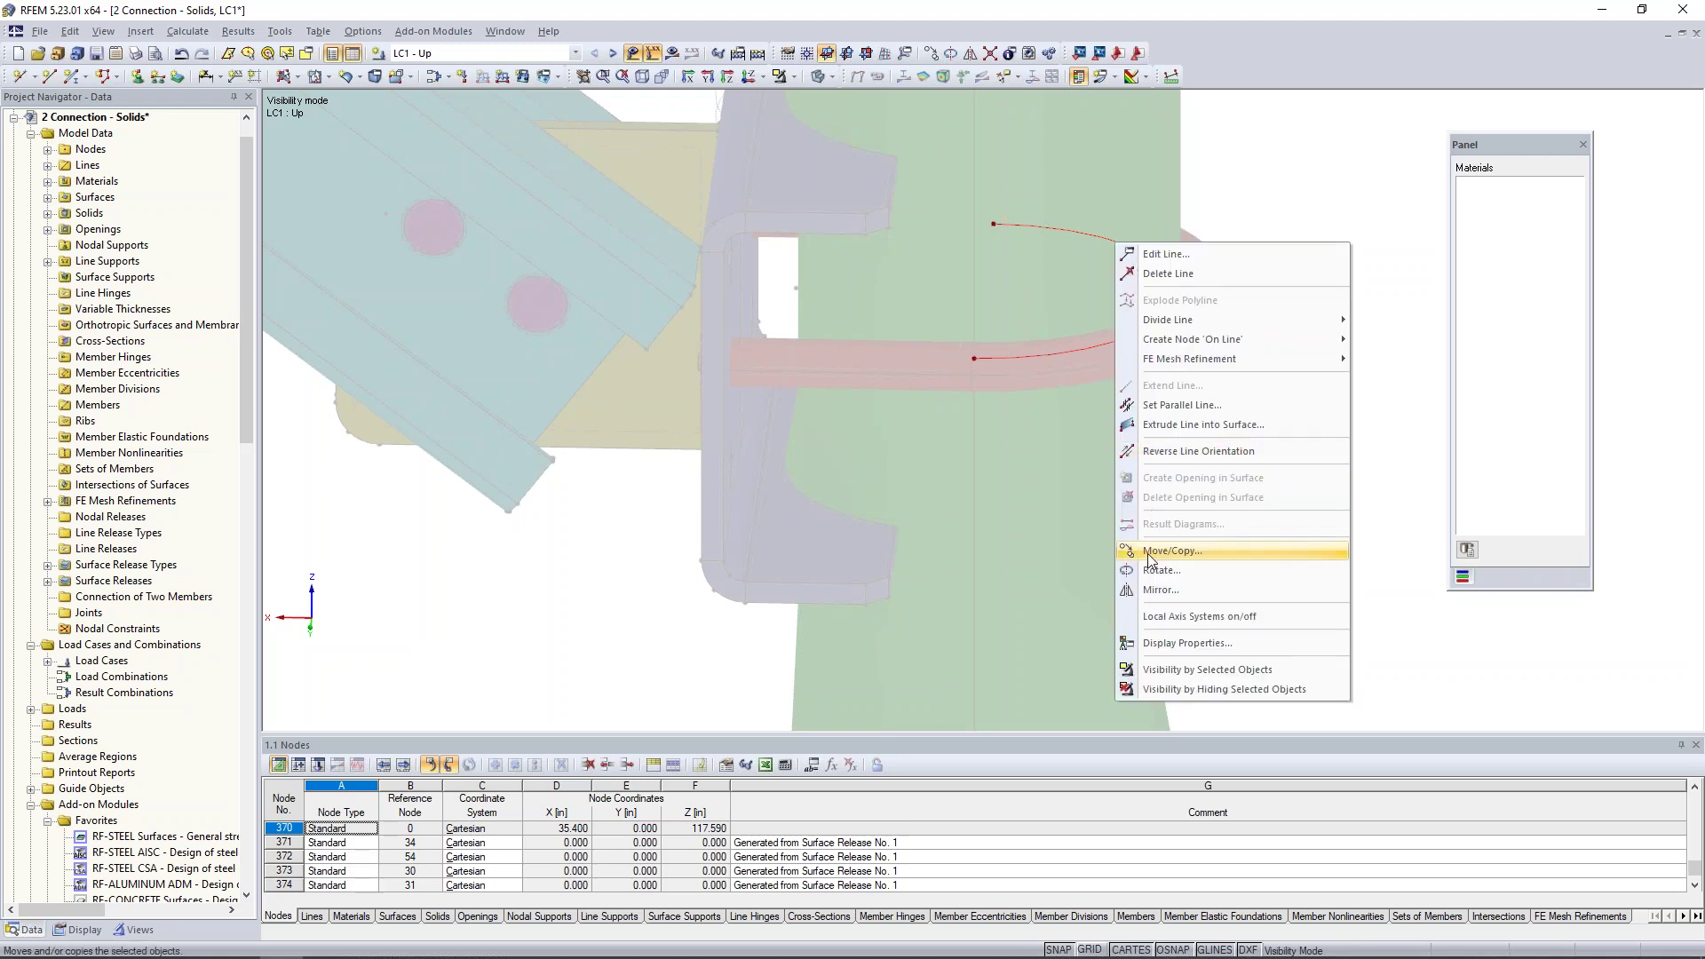
pyautogui.click(1167, 617)
pyautogui.moveTo(1210, 368); pyautogui.dragTo(1350, 330, button='middle')
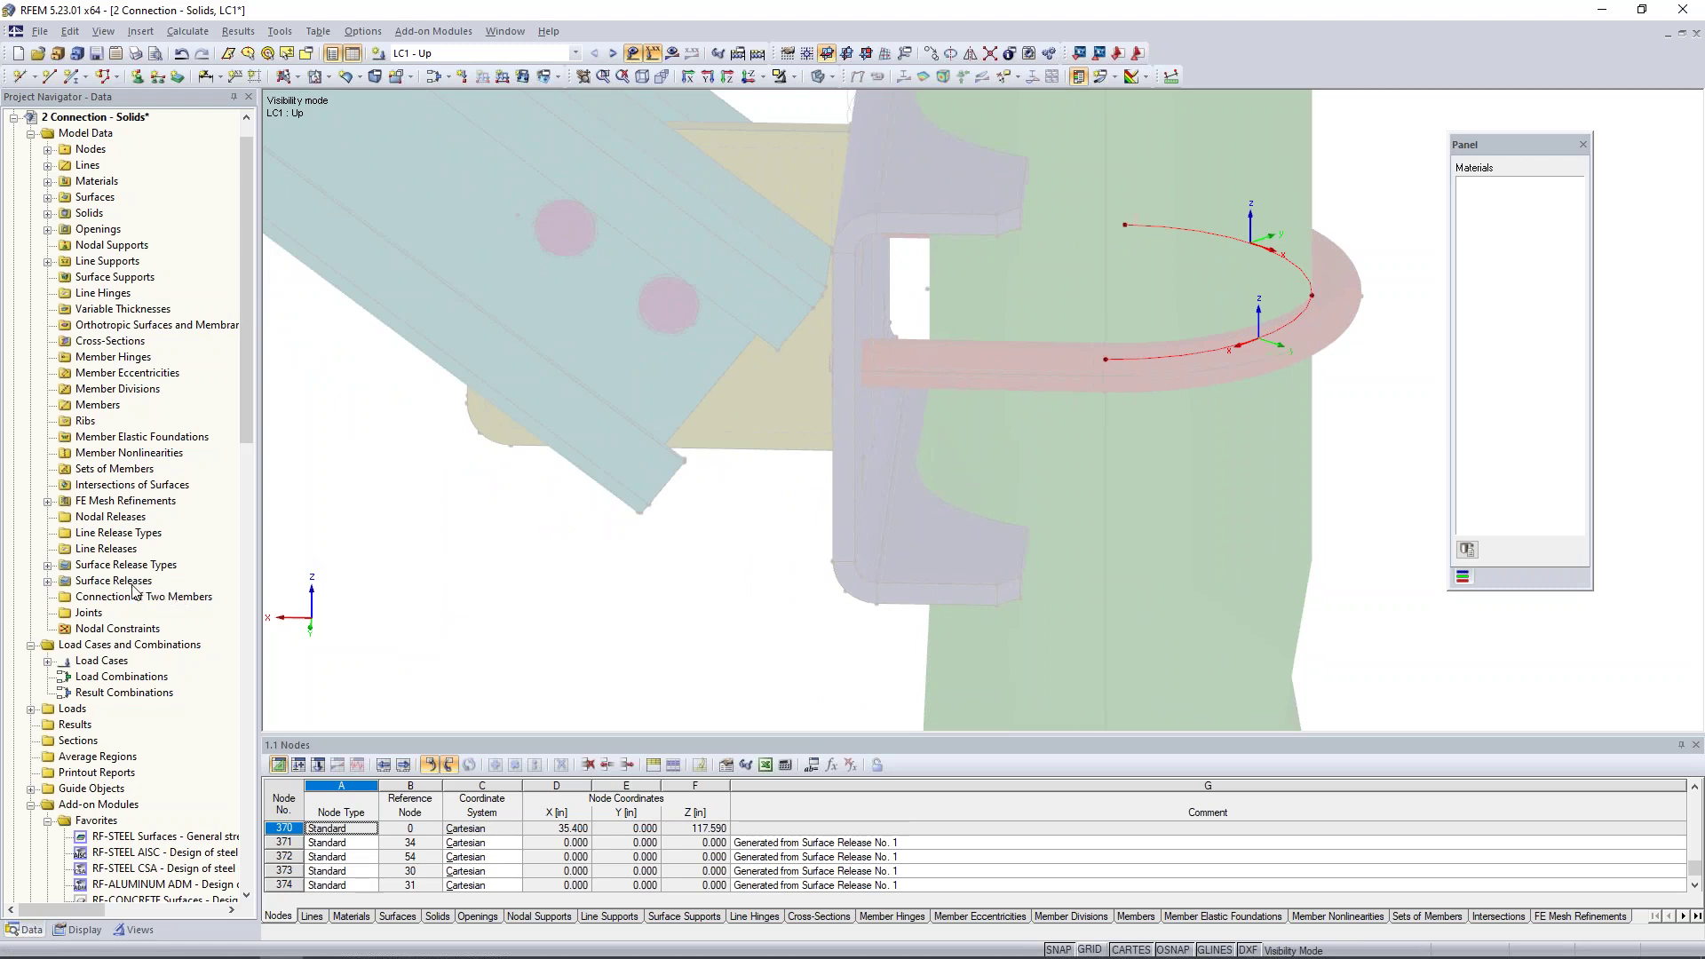
# Start a new line release and assign it to arc line 3 of the U-bolt around the pipe
pyautogui.rightClick(126, 551)
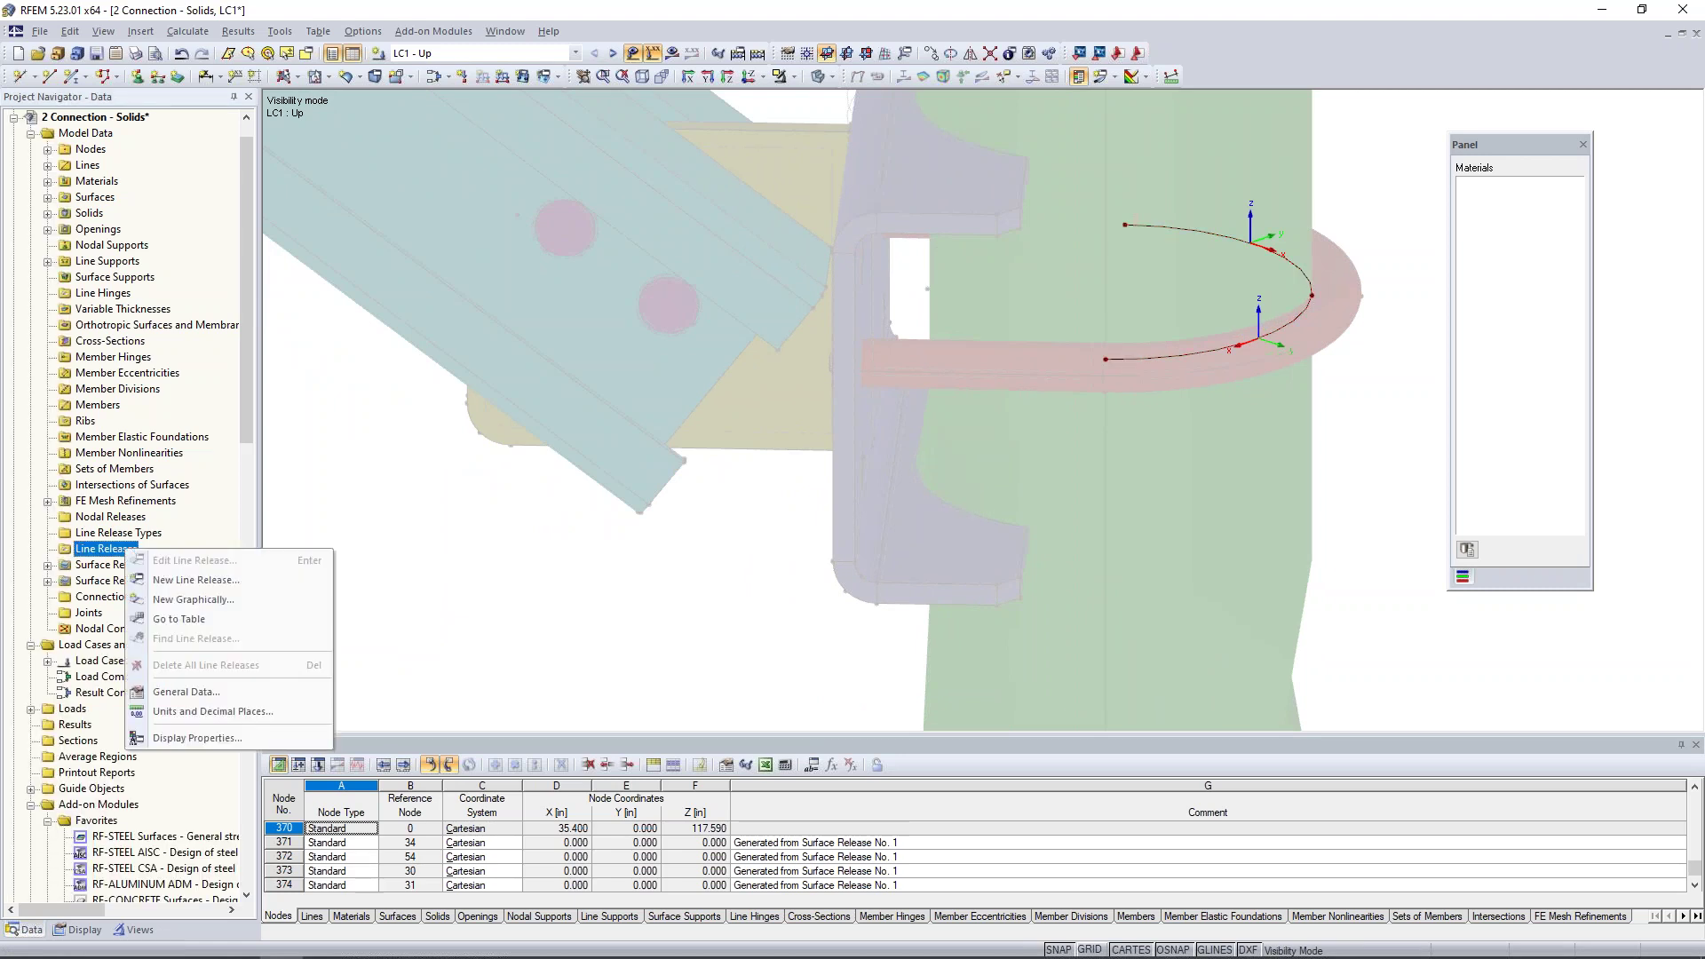
pyautogui.click(184, 583)
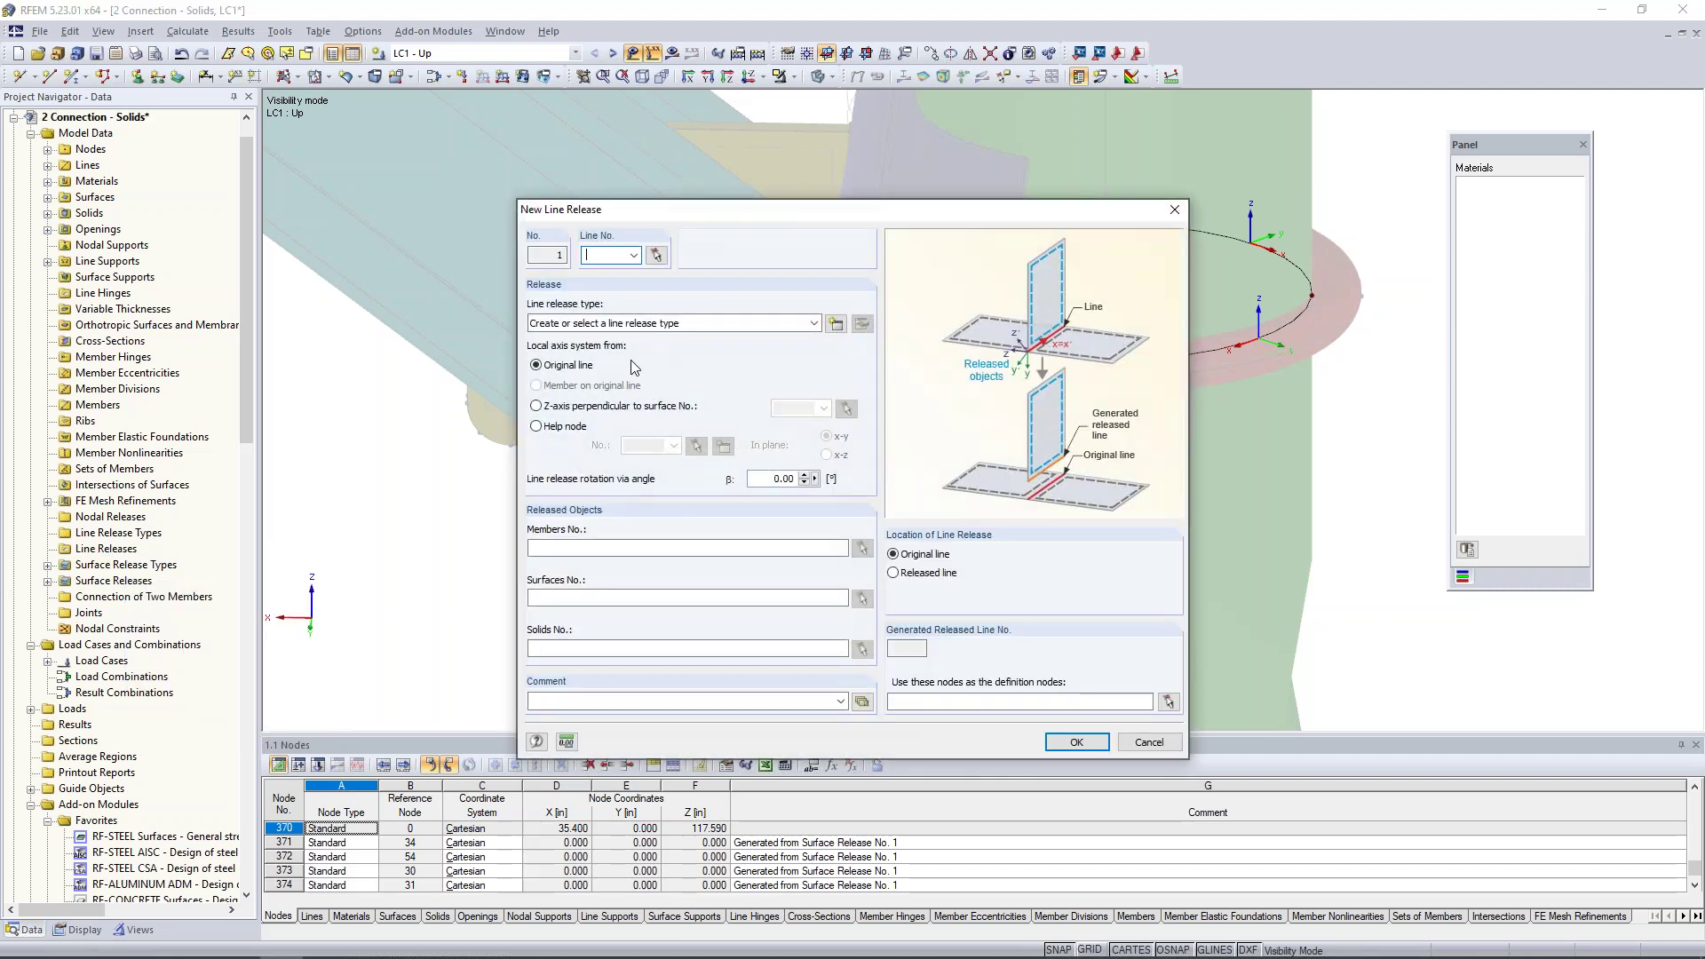
pyautogui.click(658, 255)
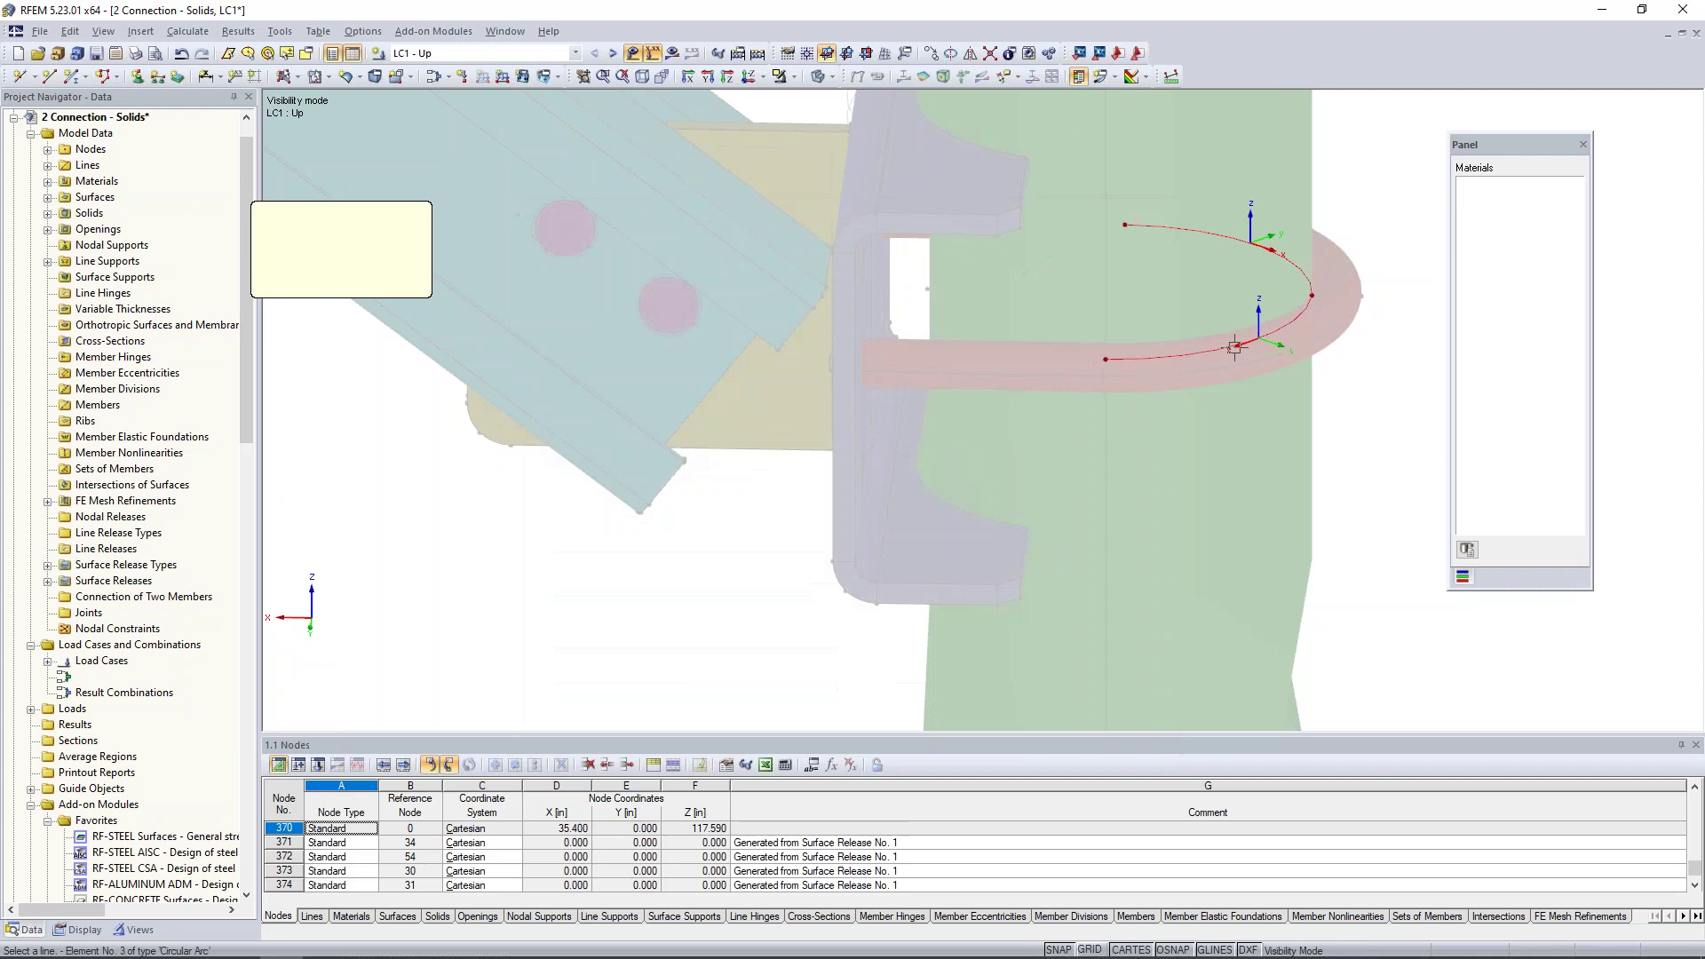
pyautogui.click(468, 340)
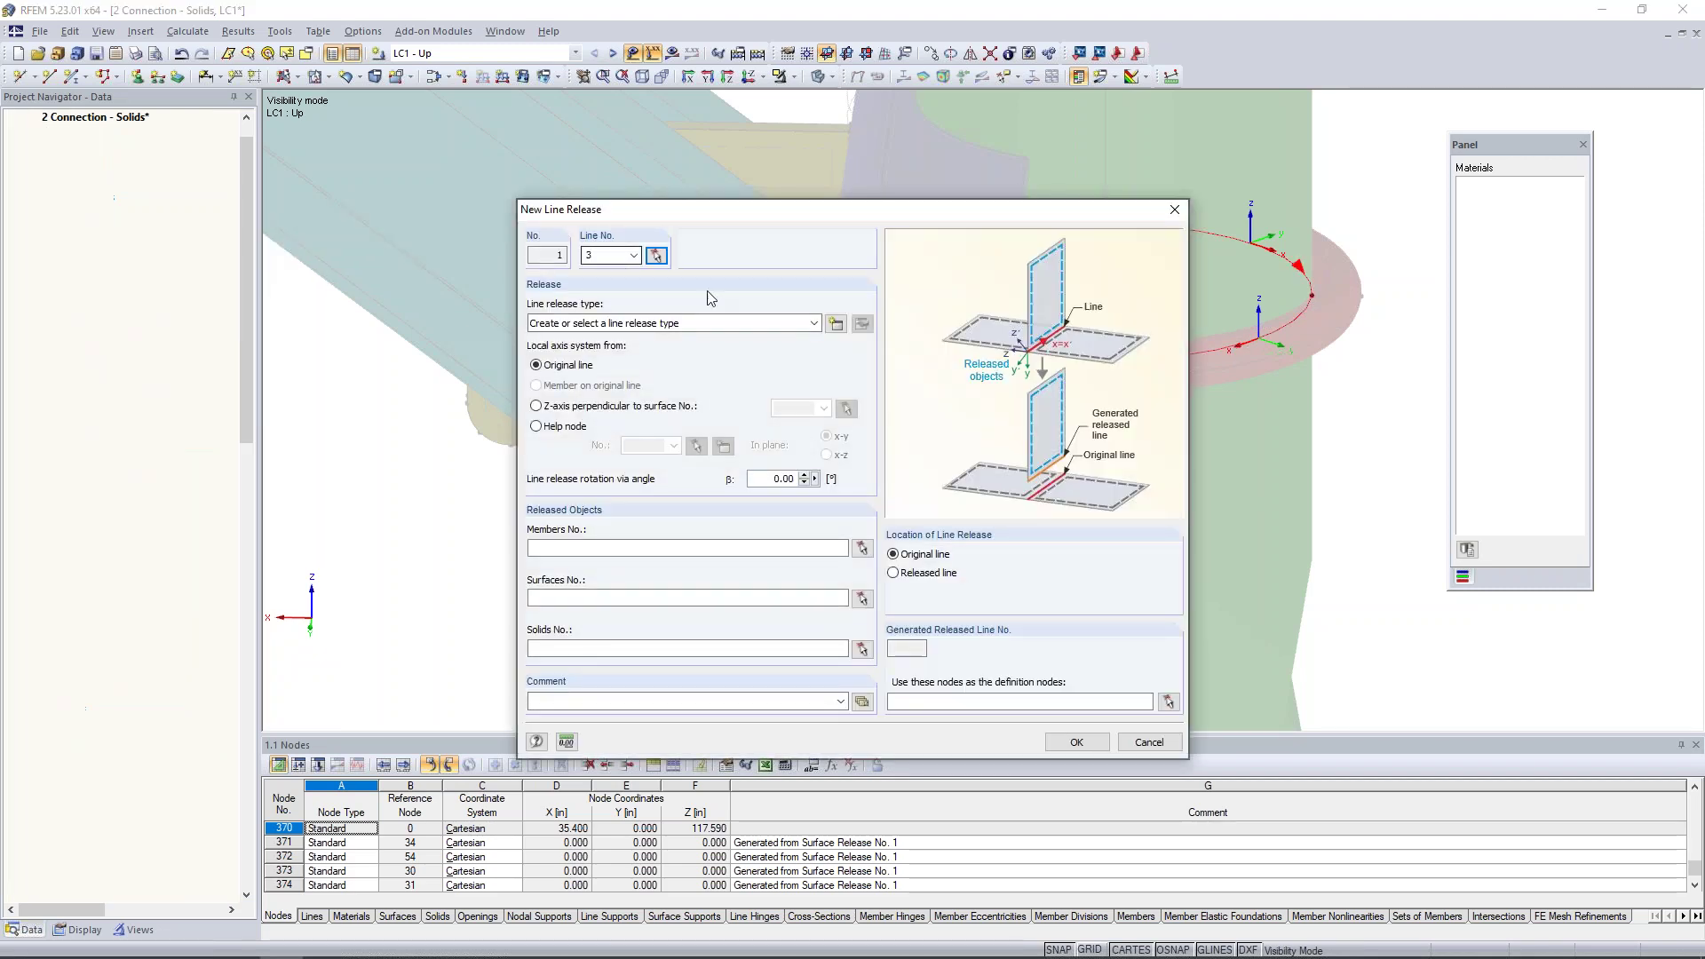
# Create a new line release type with the ux, uy, uz and φx degrees of freedom all released
pyautogui.click(835, 325)
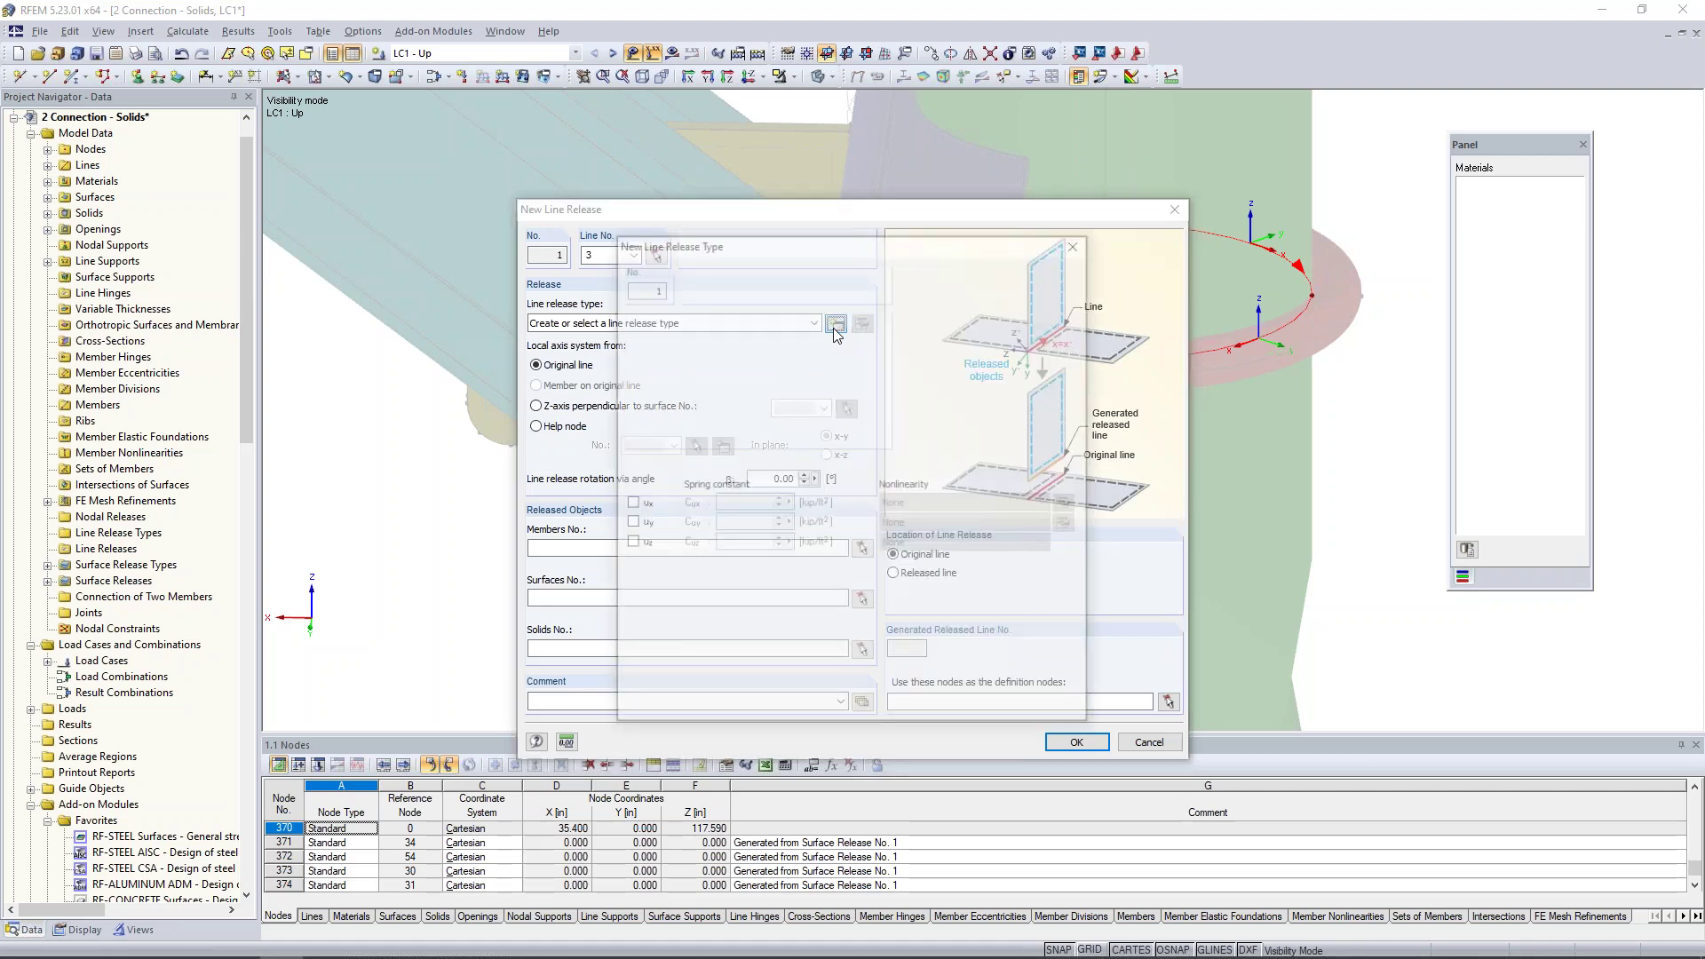
pyautogui.moveTo(854, 245); pyautogui.dragTo(646, 244)
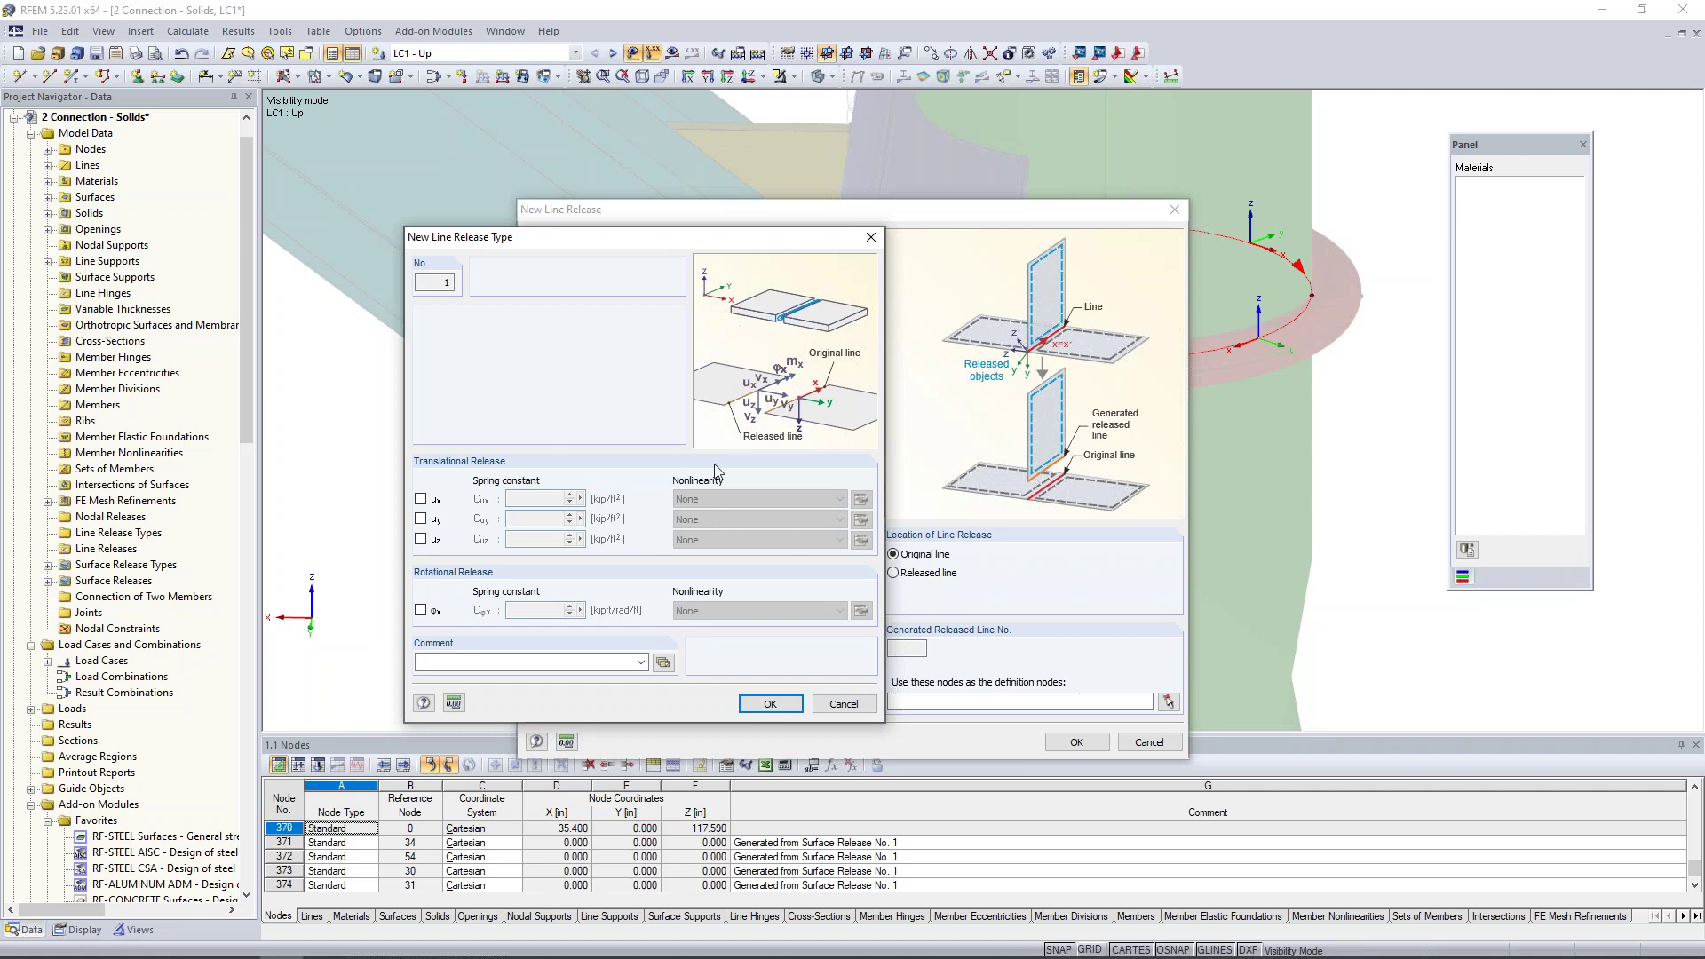
pyautogui.click(421, 499)
pyautogui.click(421, 518)
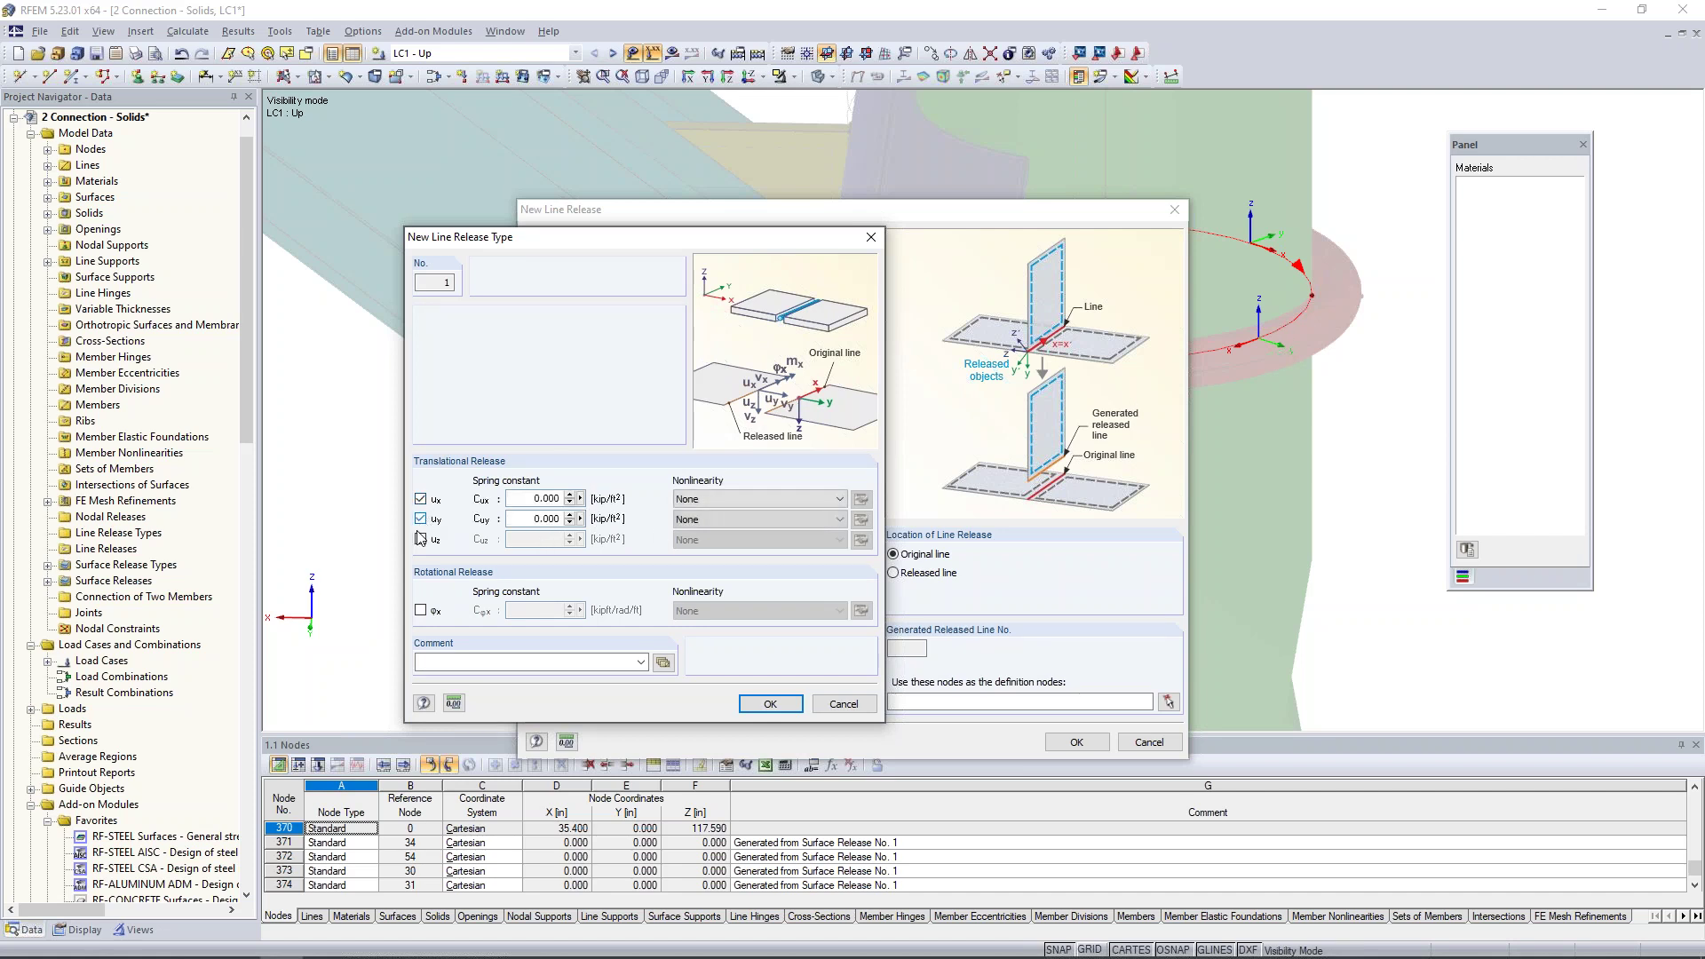
pyautogui.click(421, 539)
pyautogui.click(421, 610)
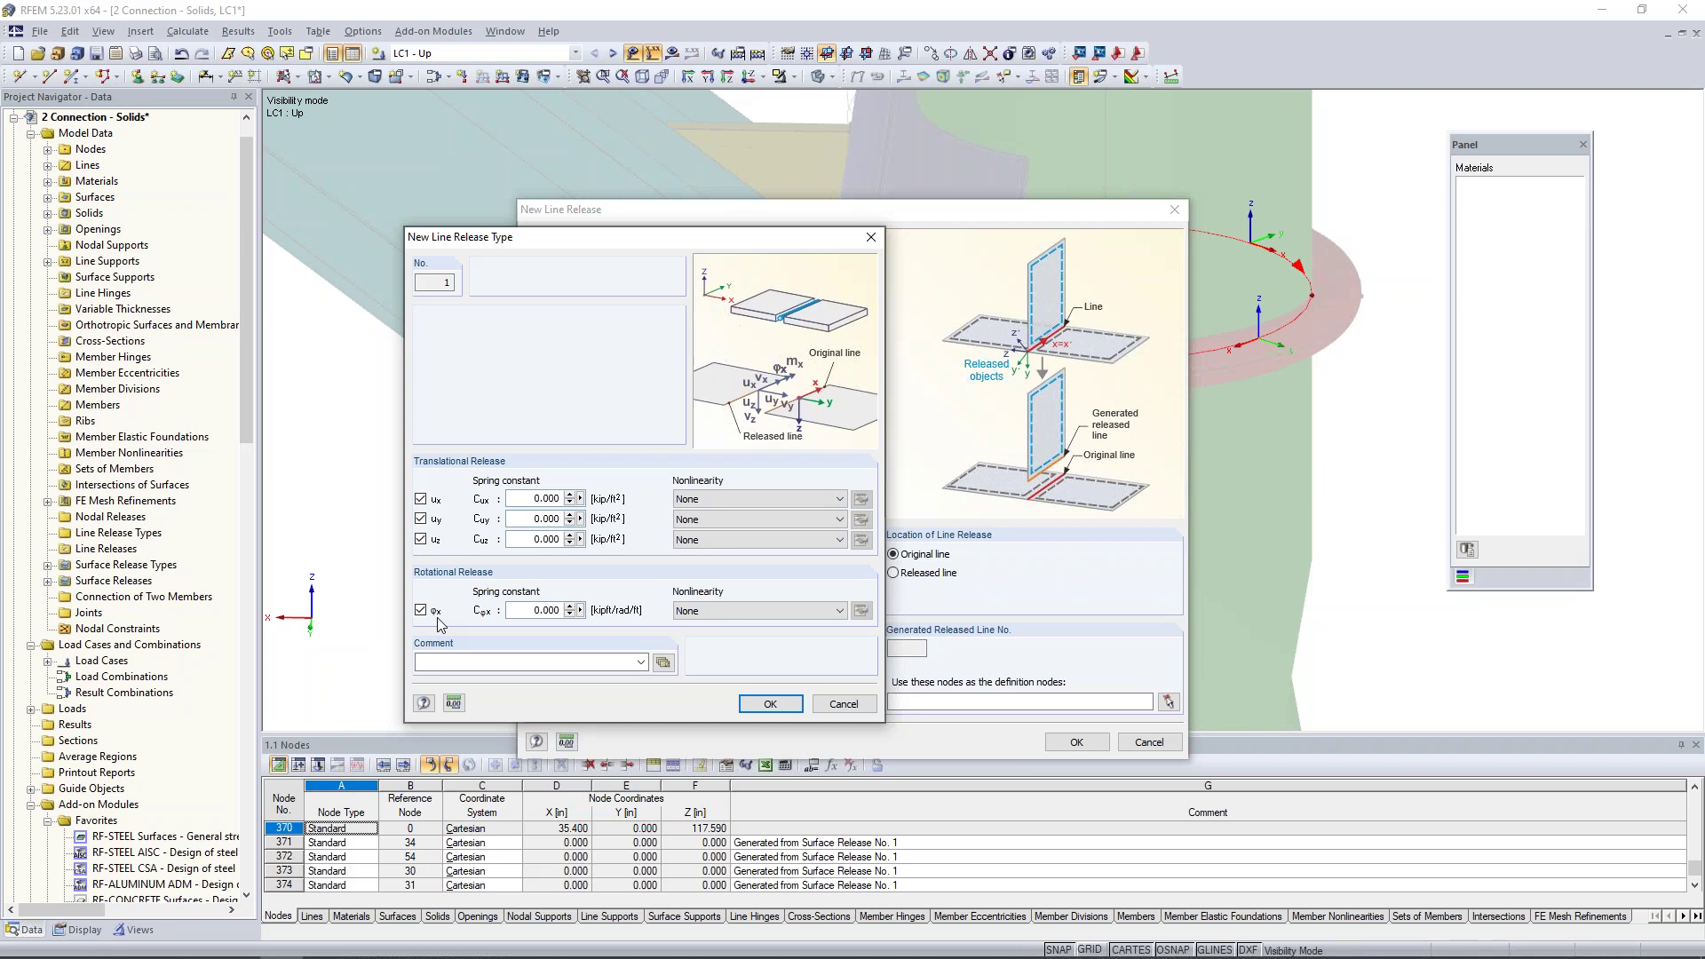
# Give uz the nonlinearity Friction vy with a spring constant of 10e6 kip/ft² and a friction coefficient of 0.8, and confirm the release type
pyautogui.click(691, 544)
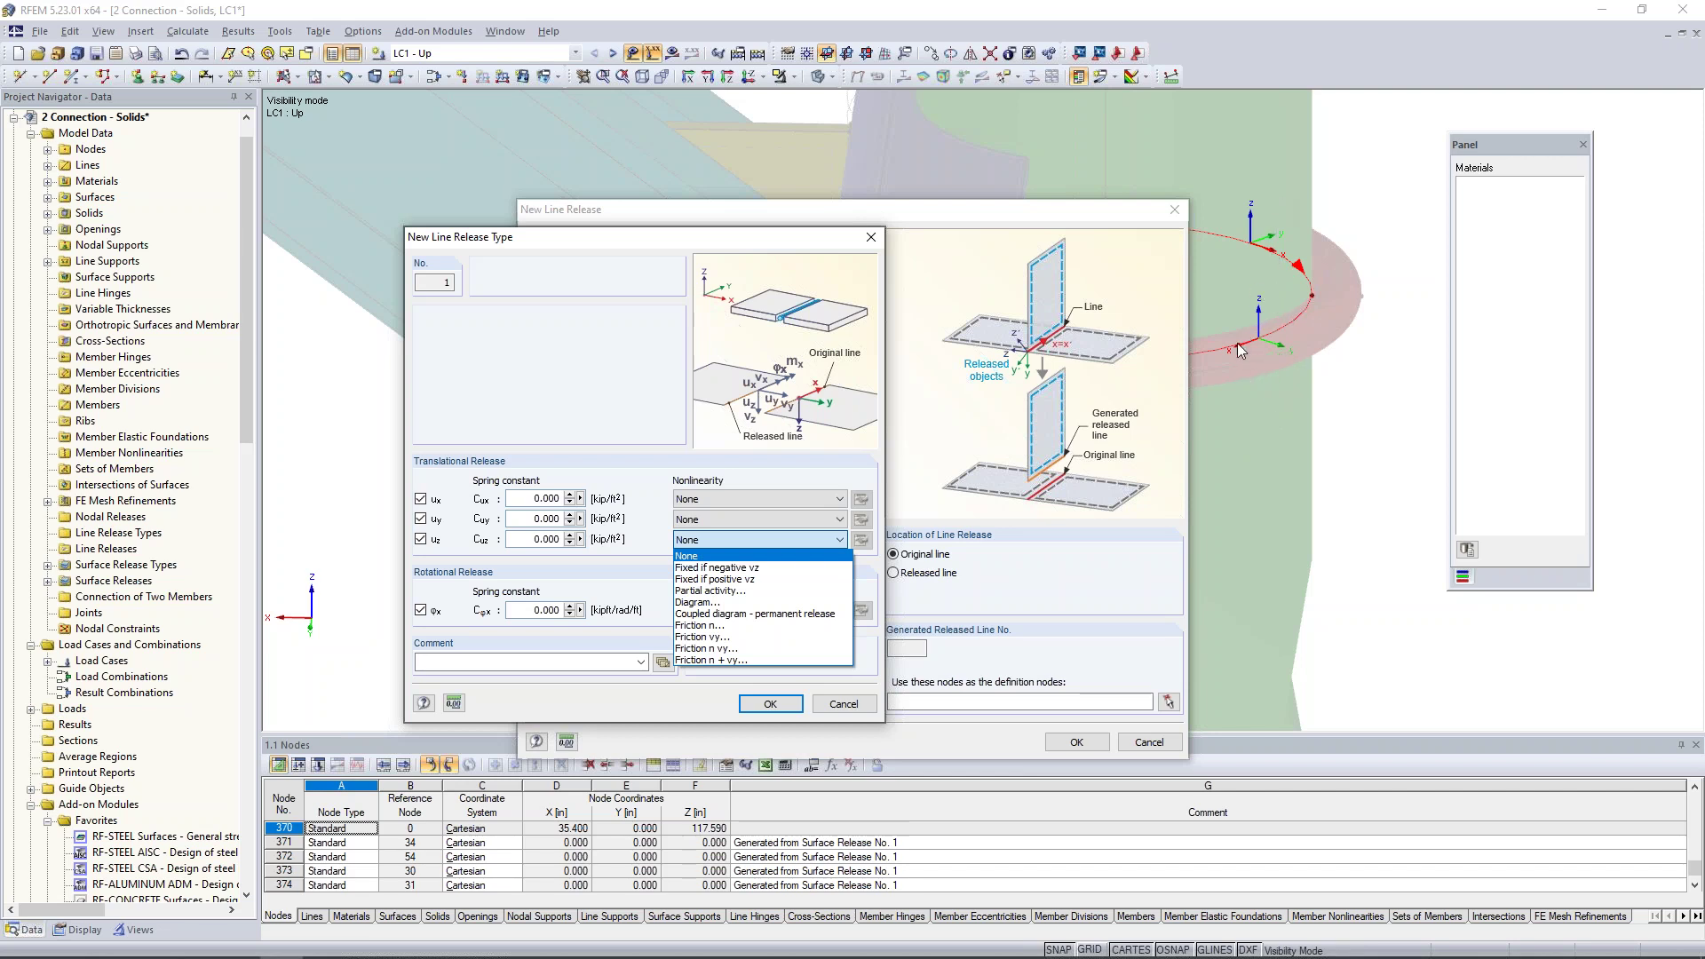
pyautogui.click(701, 638)
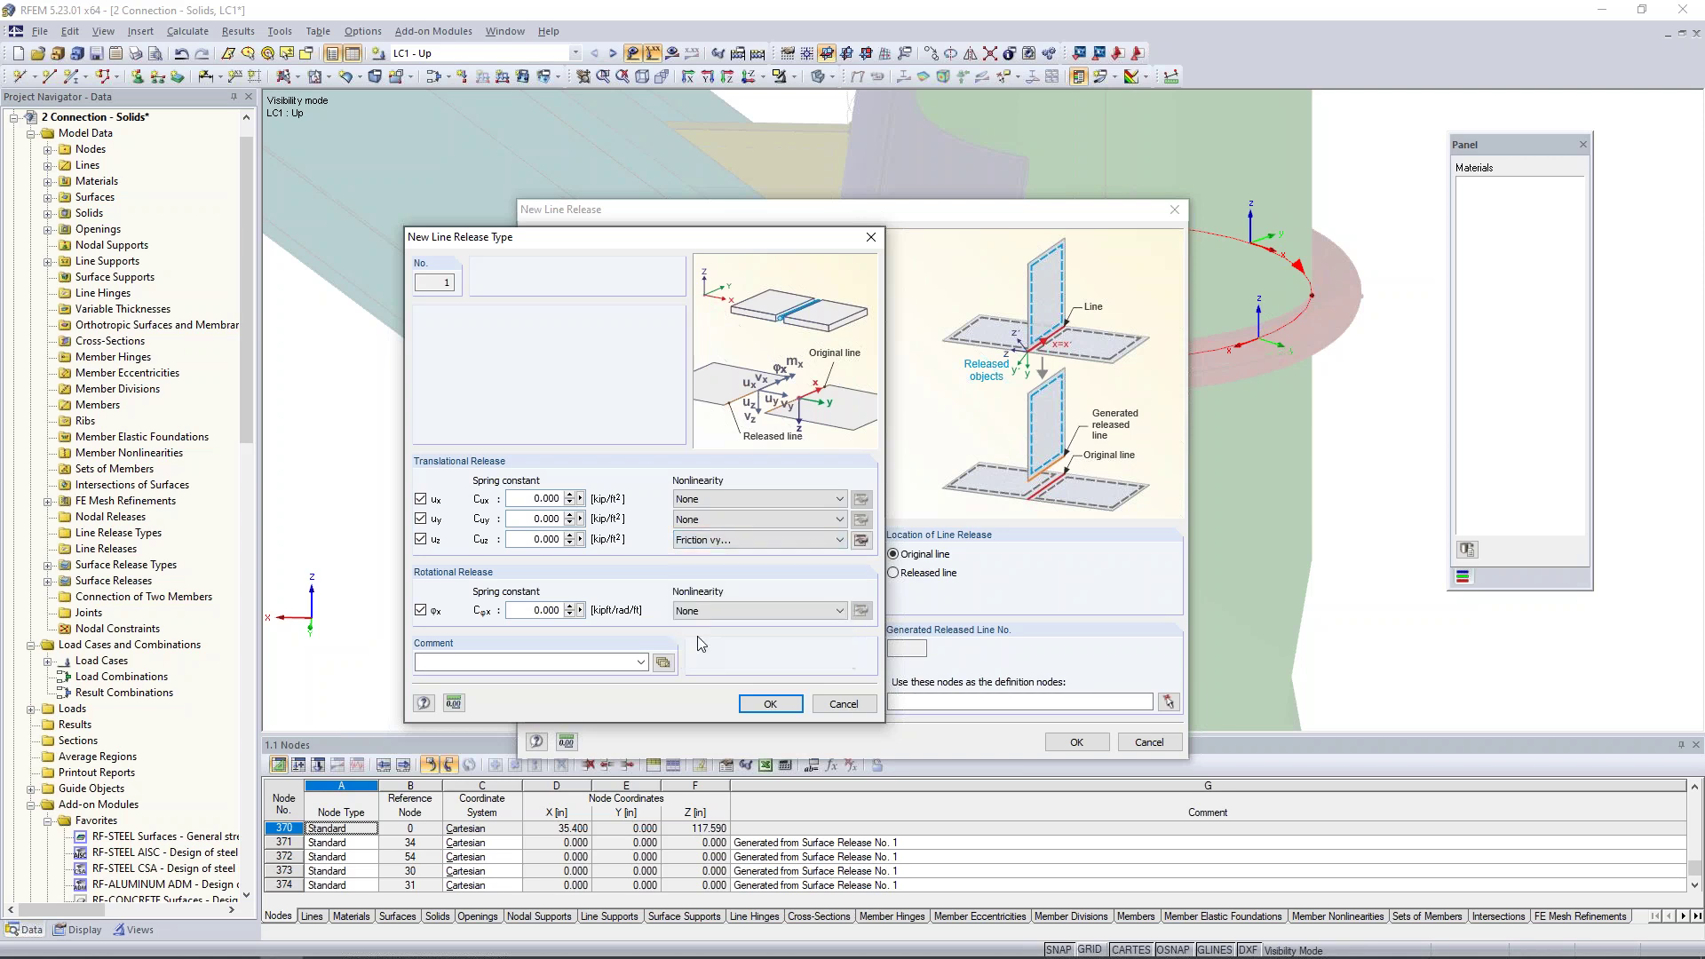
pyautogui.click(860, 541)
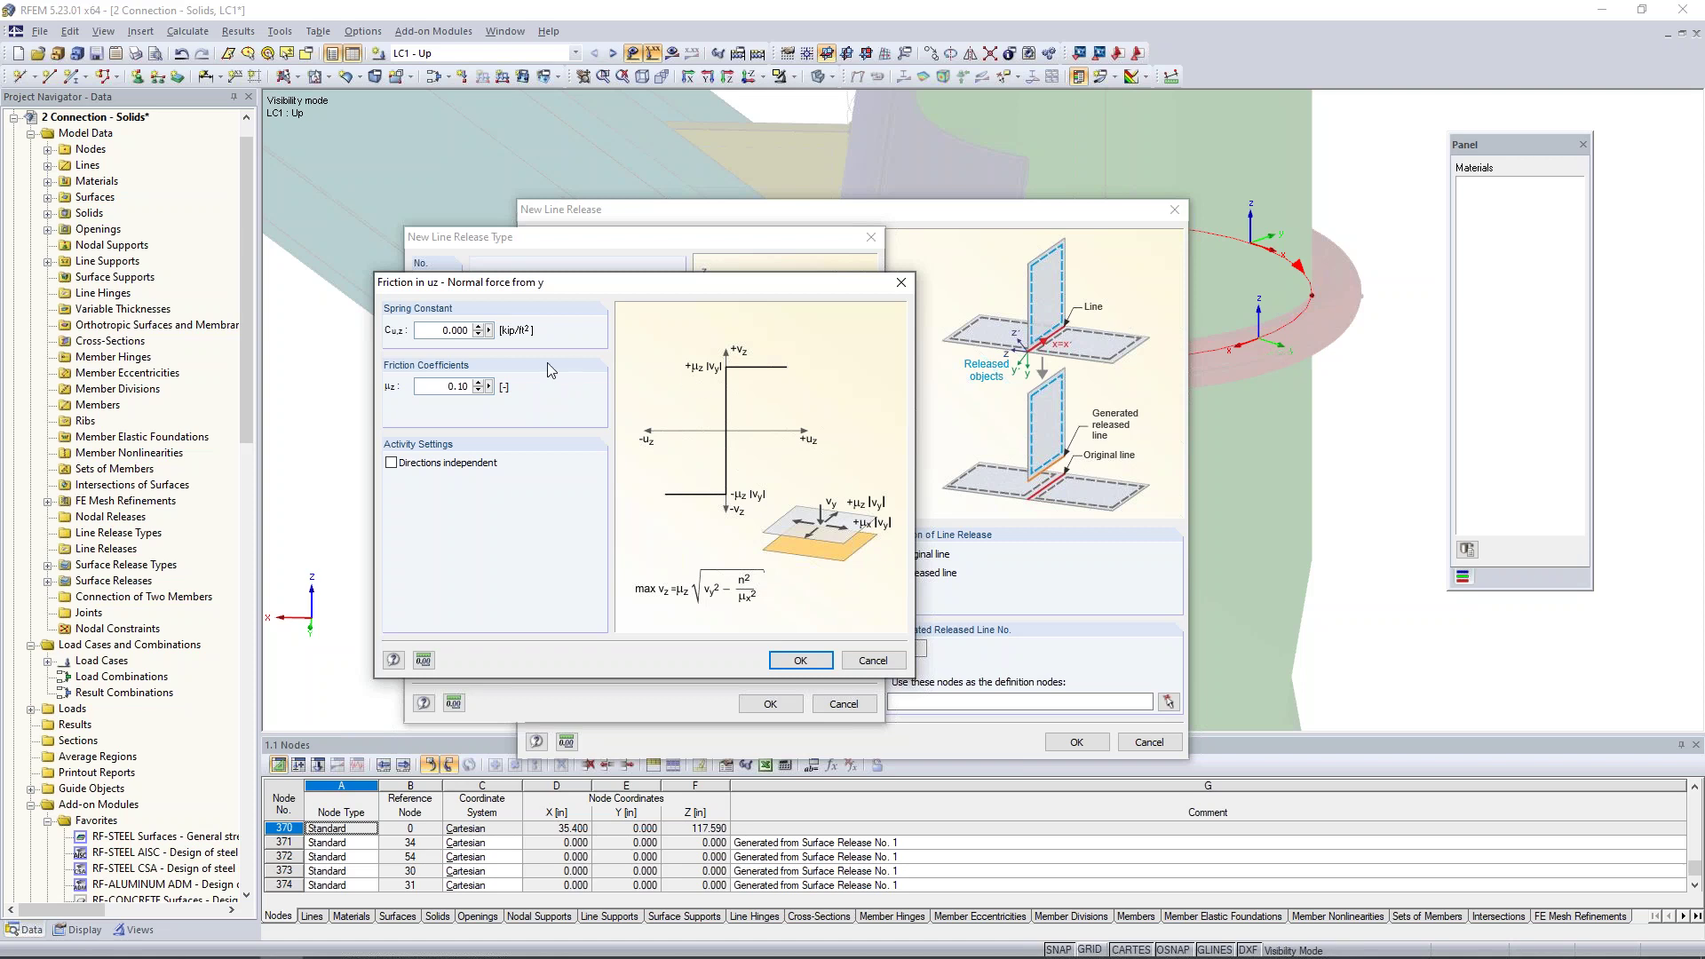
pyautogui.doubleClick(433, 333)
pyautogui.write('10e6')
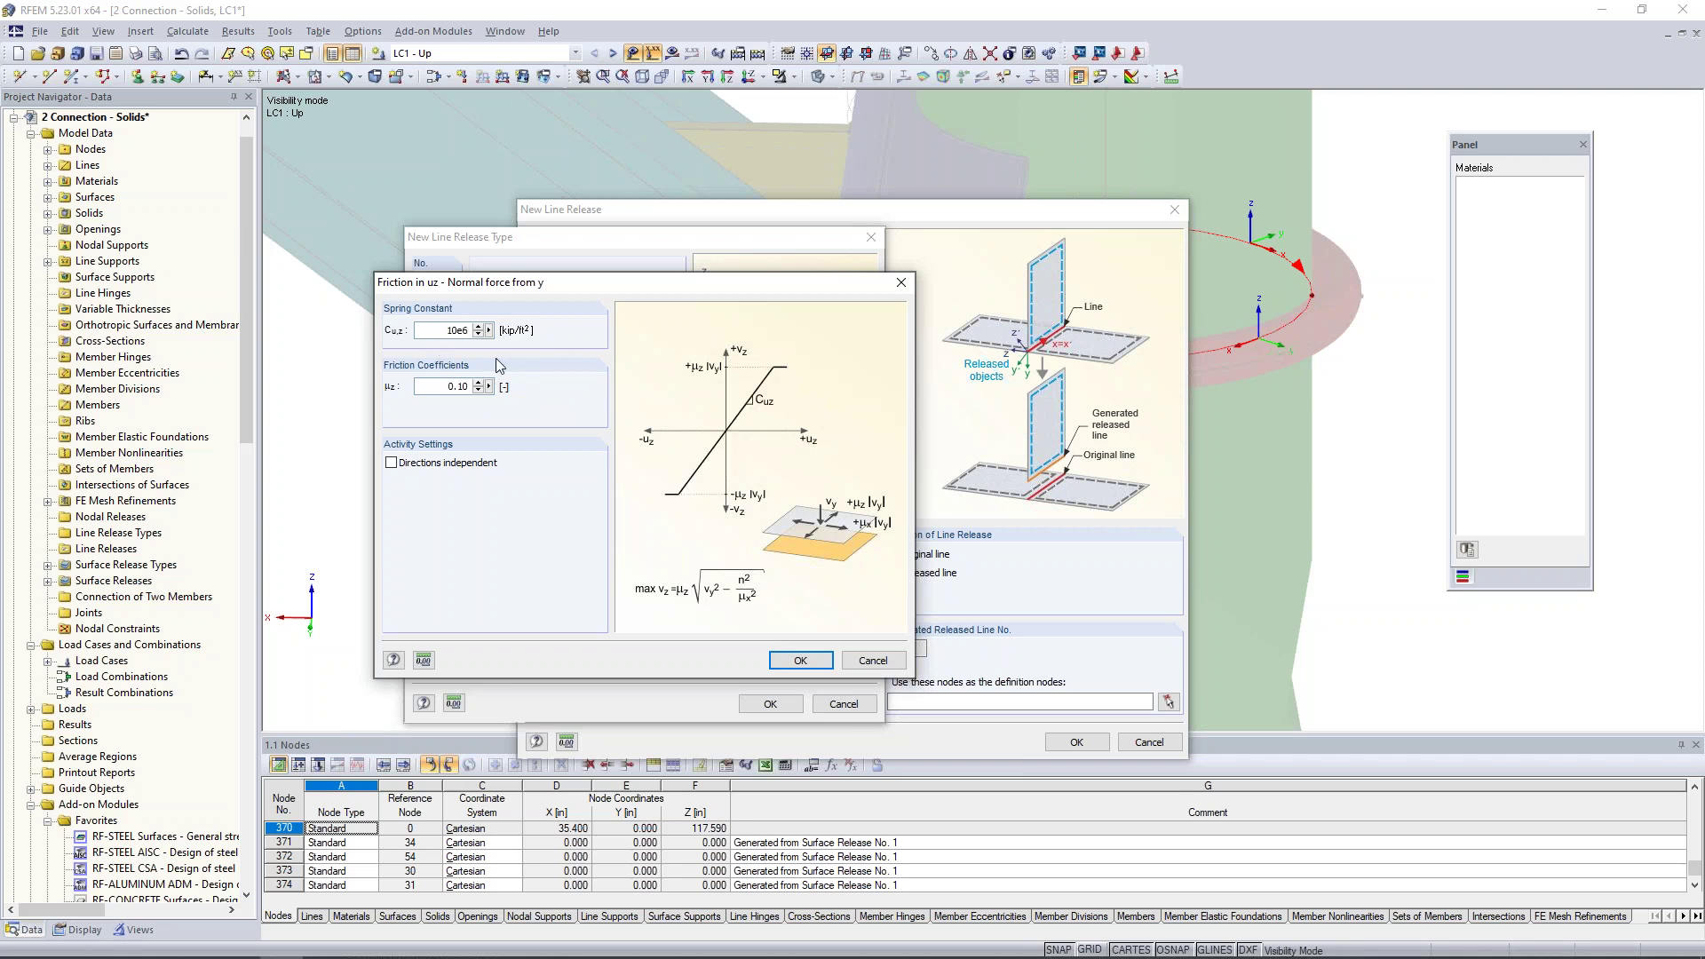
pyautogui.click(445, 386)
pyautogui.write('.8')
pyautogui.click(820, 661)
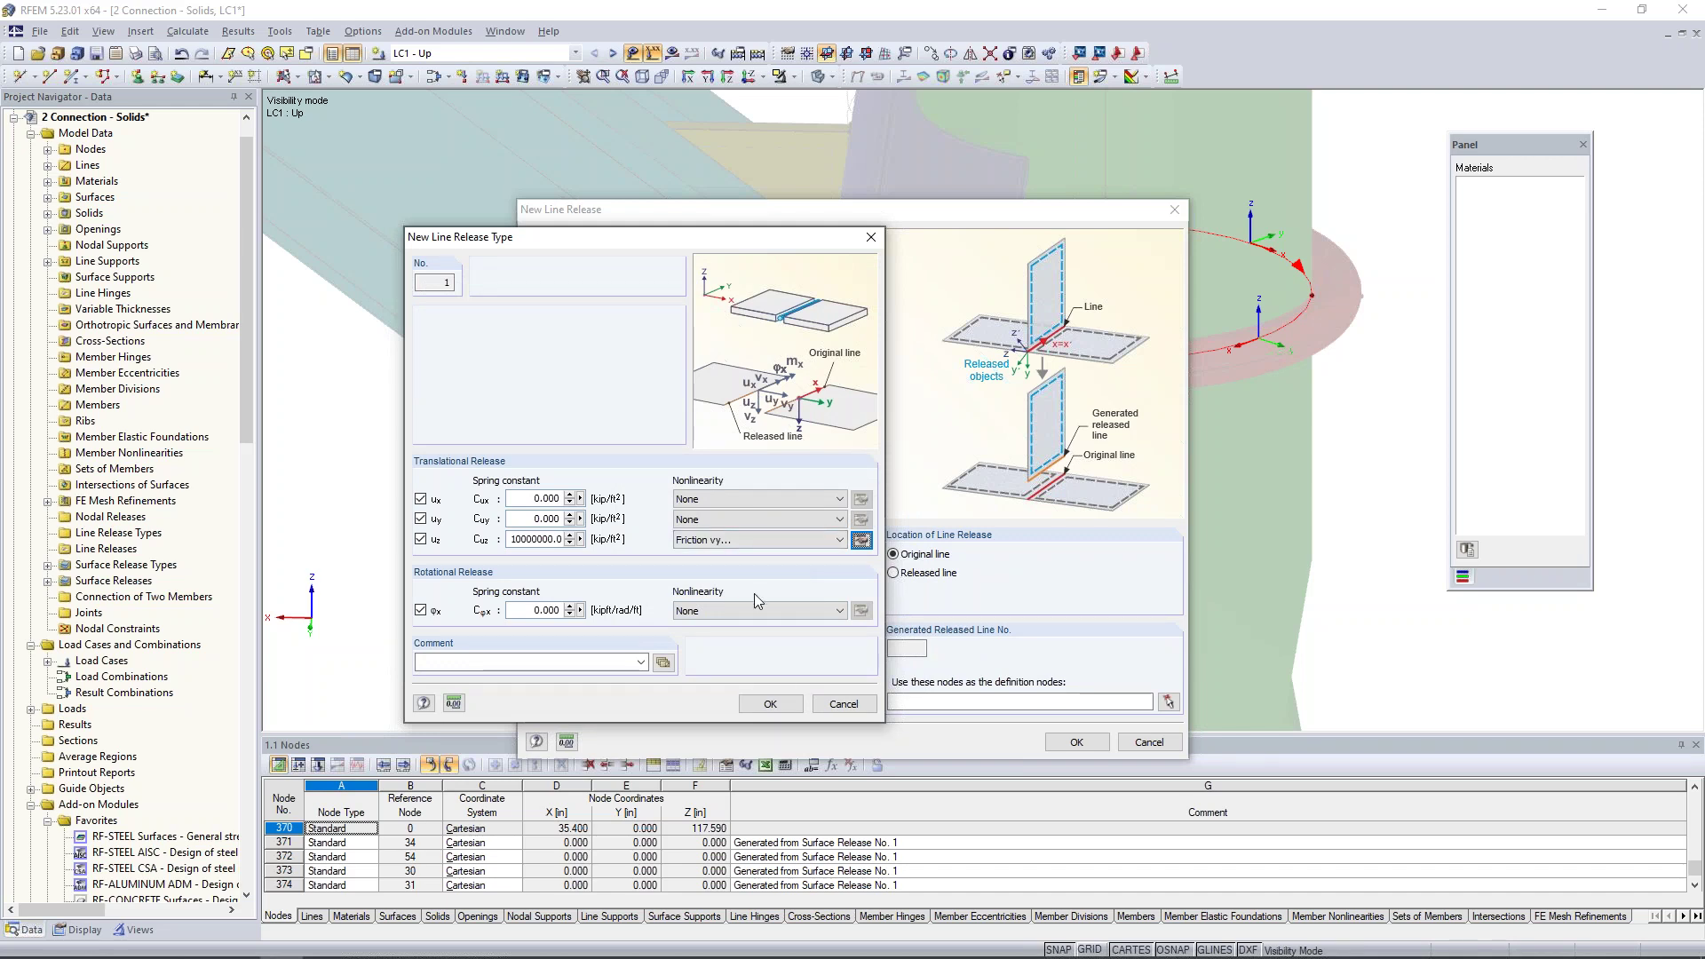
pyautogui.click(770, 703)
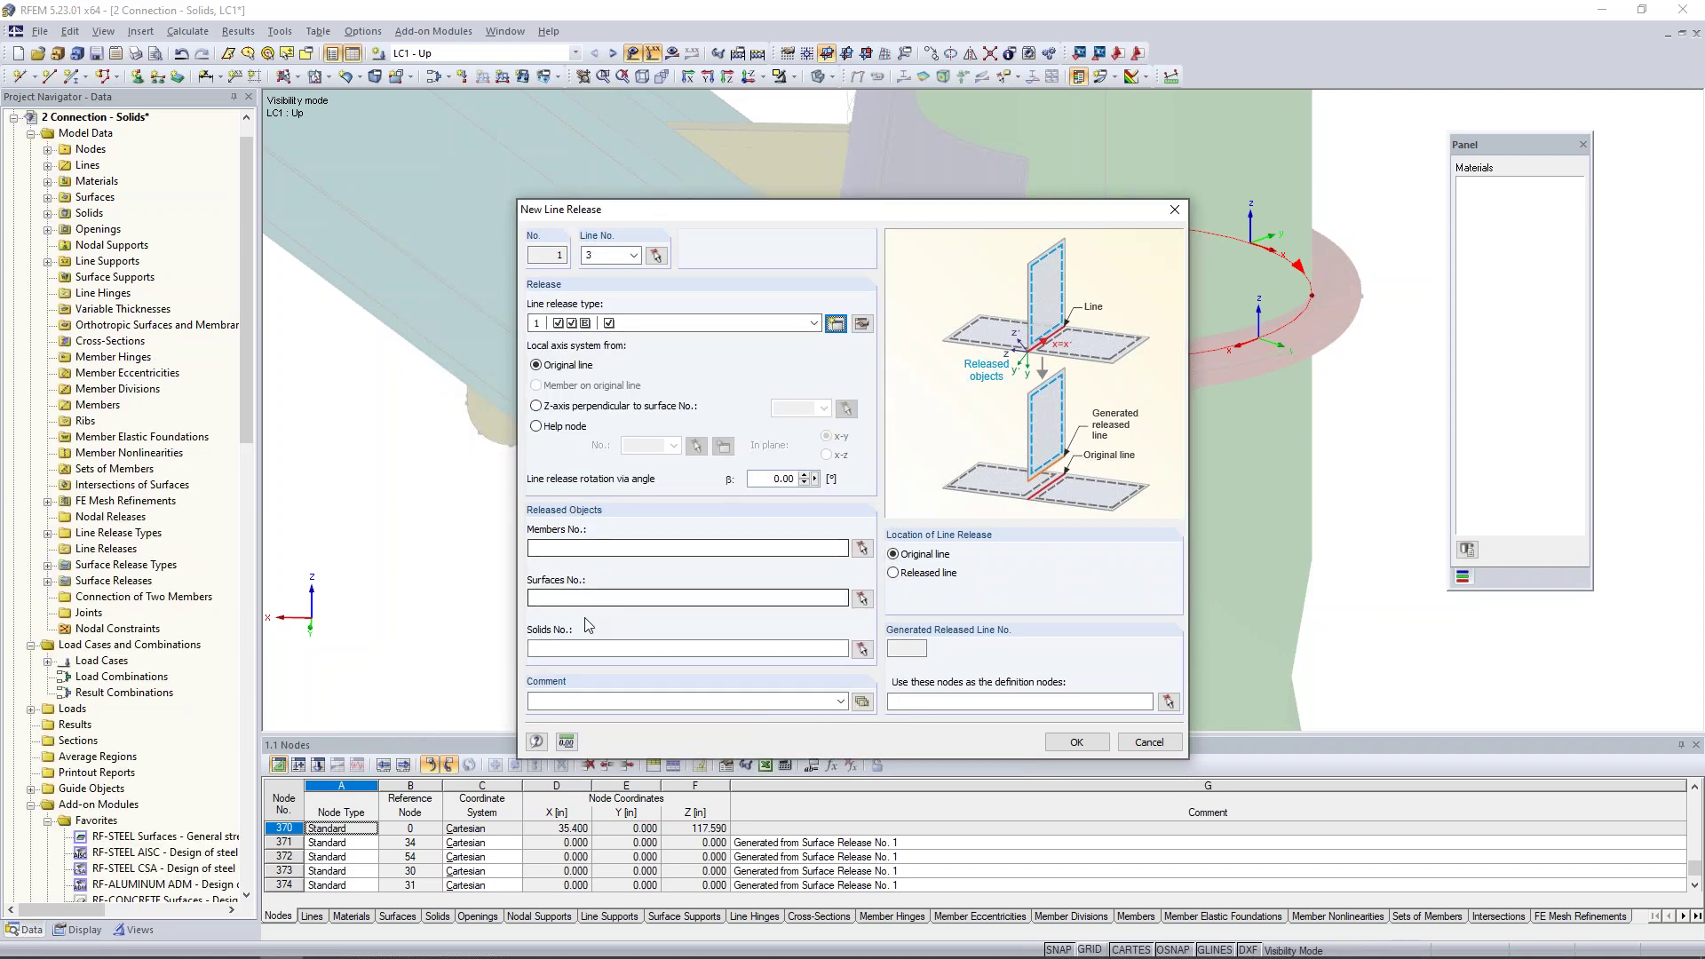
# Set solid 2 as the released solid and confirm the new line release
pyautogui.click(578, 648)
pyautogui.write('2')
pyautogui.click(1096, 743)
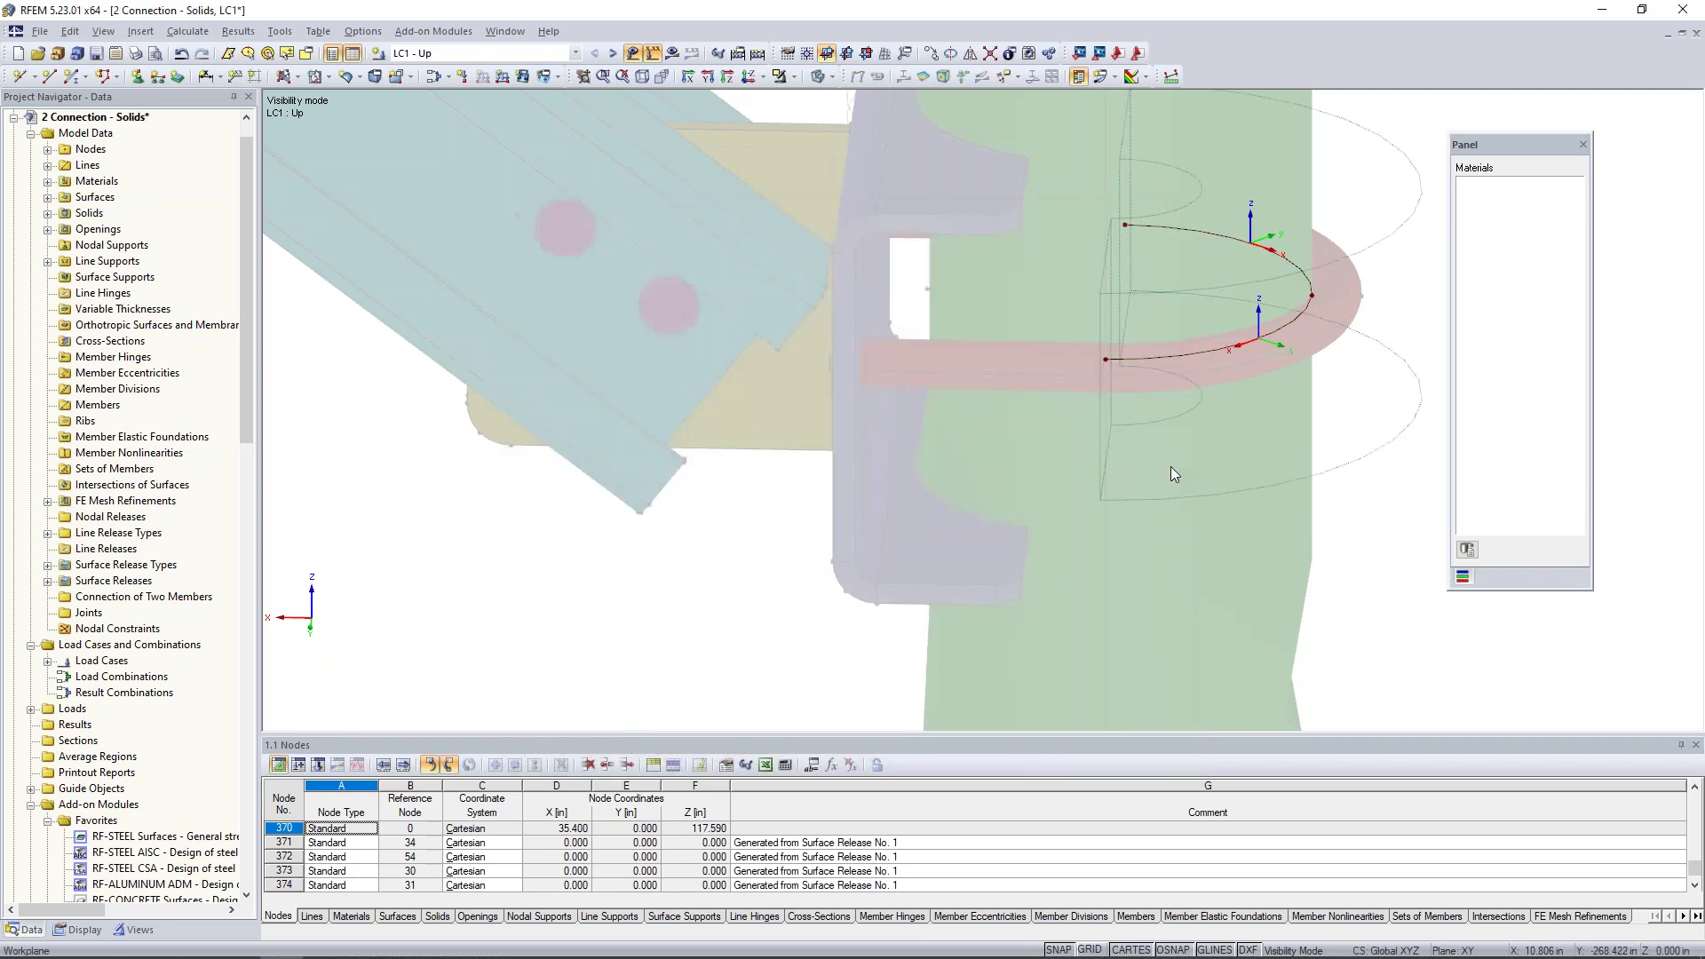
# Turn off the local axis systems of the arc lines around the pipe
pyautogui.keyDown('ctrl'); pyautogui.moveTo(1263, 538); pyautogui.dragTo(1024, 428, button='middle'); pyautogui.keyUp('ctrl')
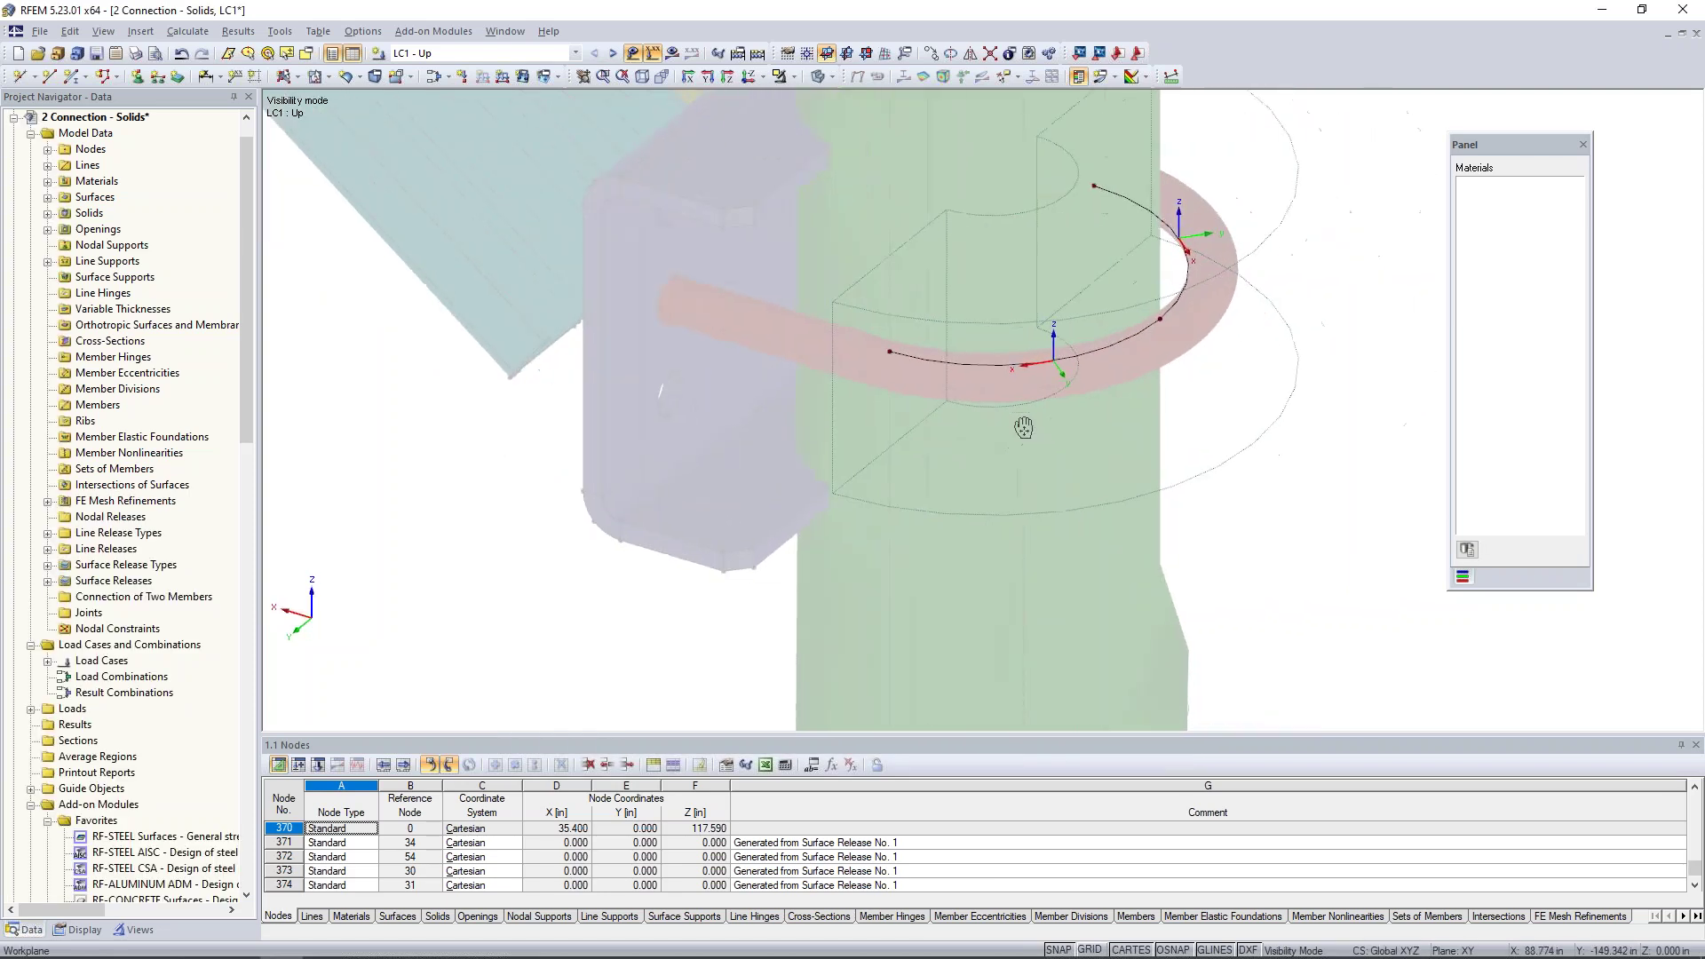
pyautogui.moveTo(1021, 503); pyautogui.dragTo(1040, 532, button='middle')
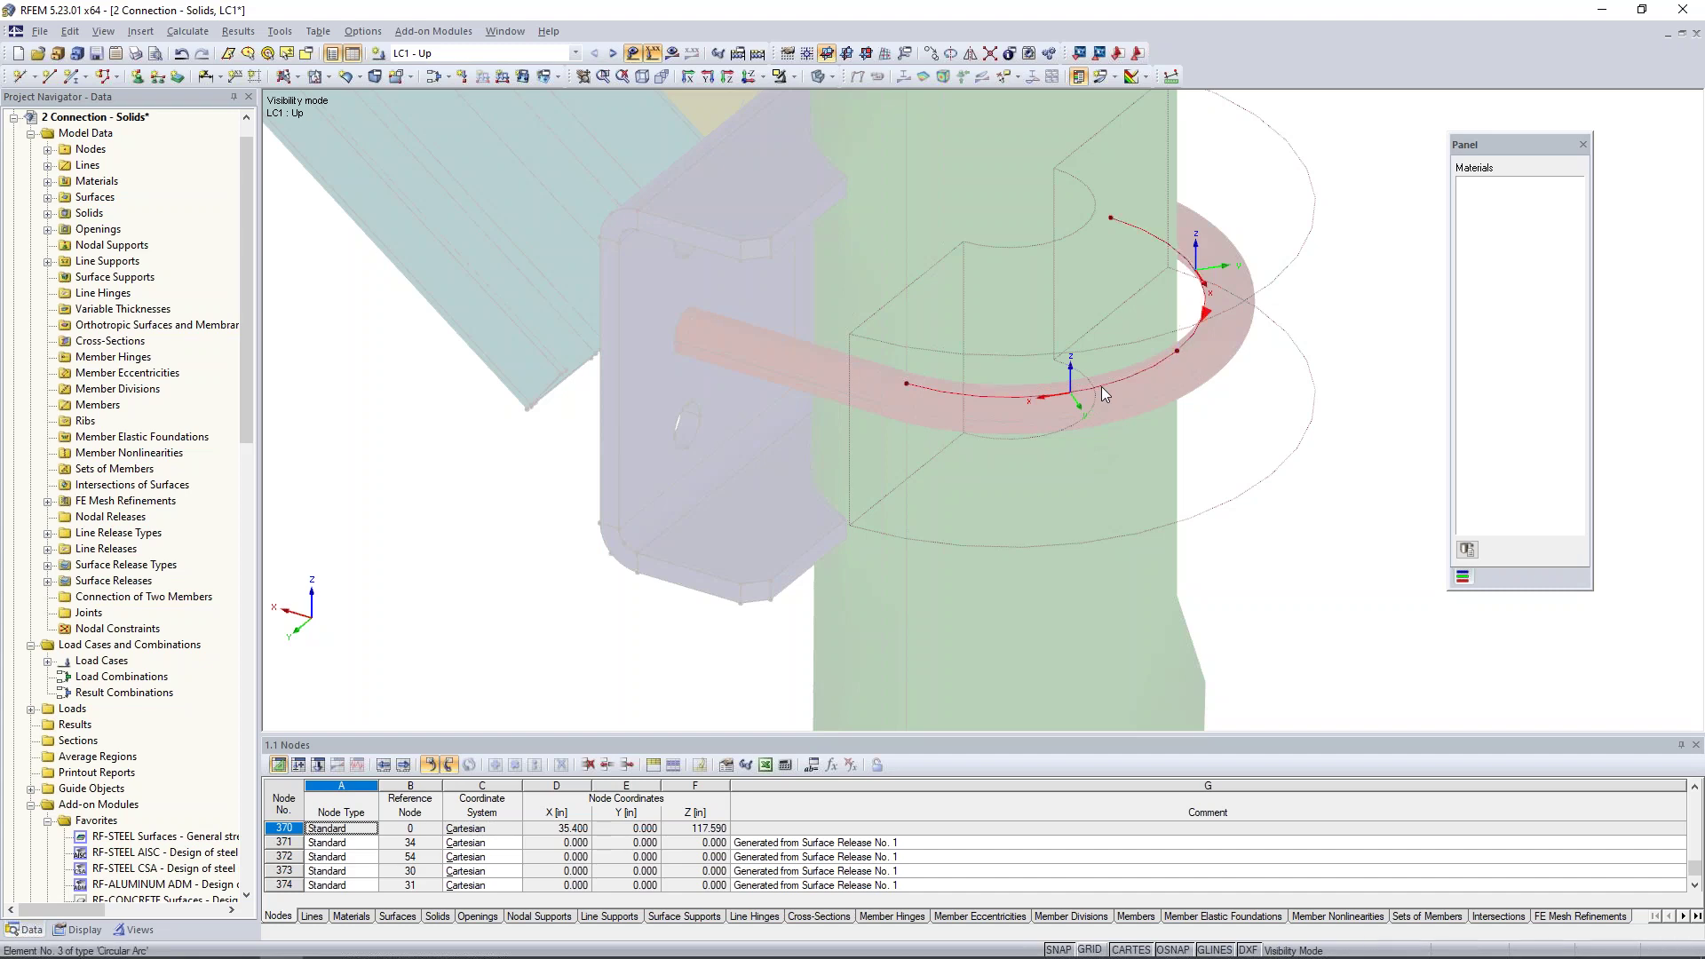
pyautogui.rightClick(1101, 387)
pyautogui.click(1186, 762)
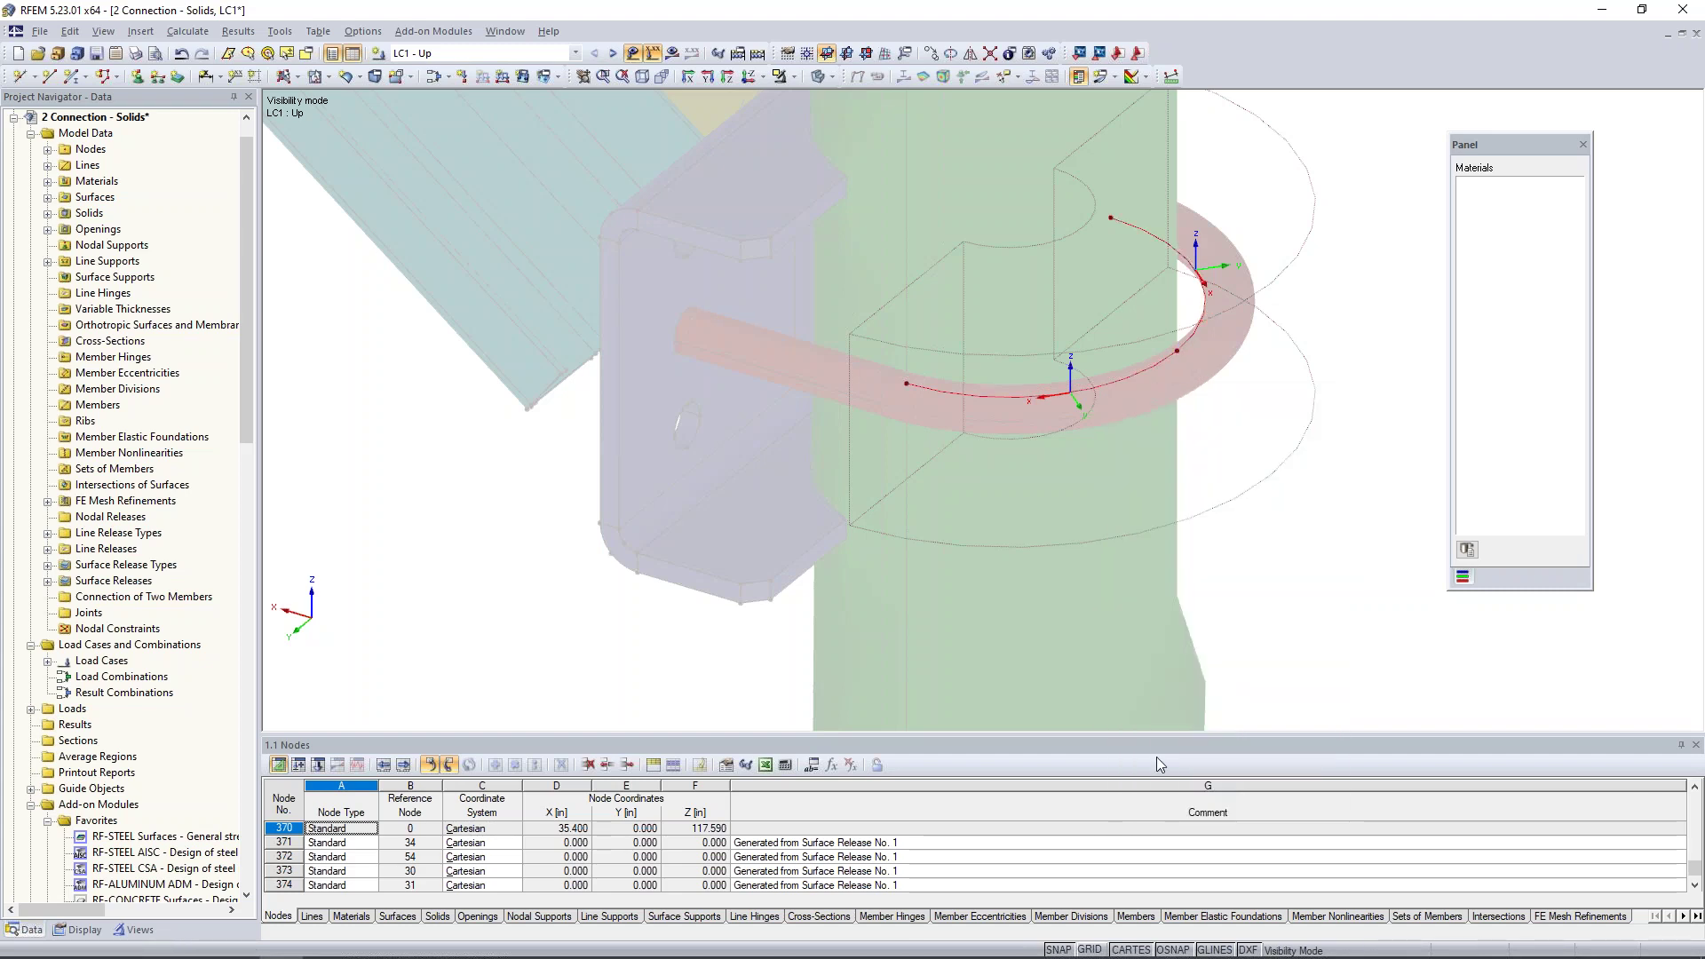
# Cancel the visibility mode to show the whole connection again
pyautogui.click(792, 76)
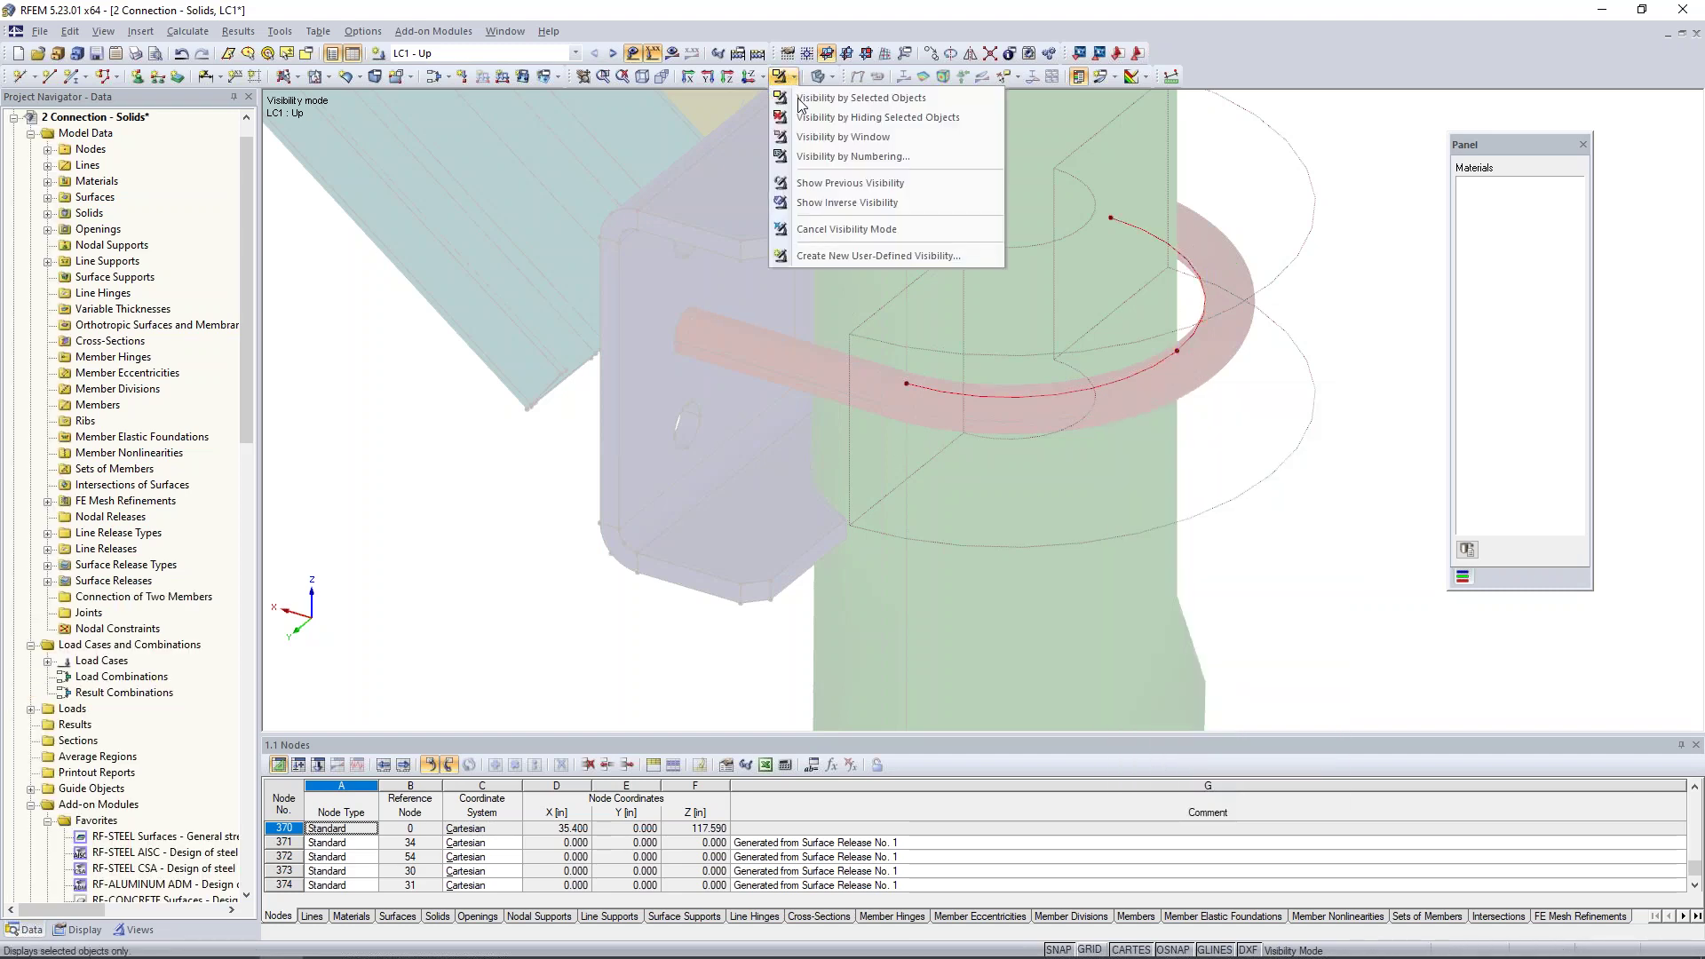
pyautogui.click(824, 228)
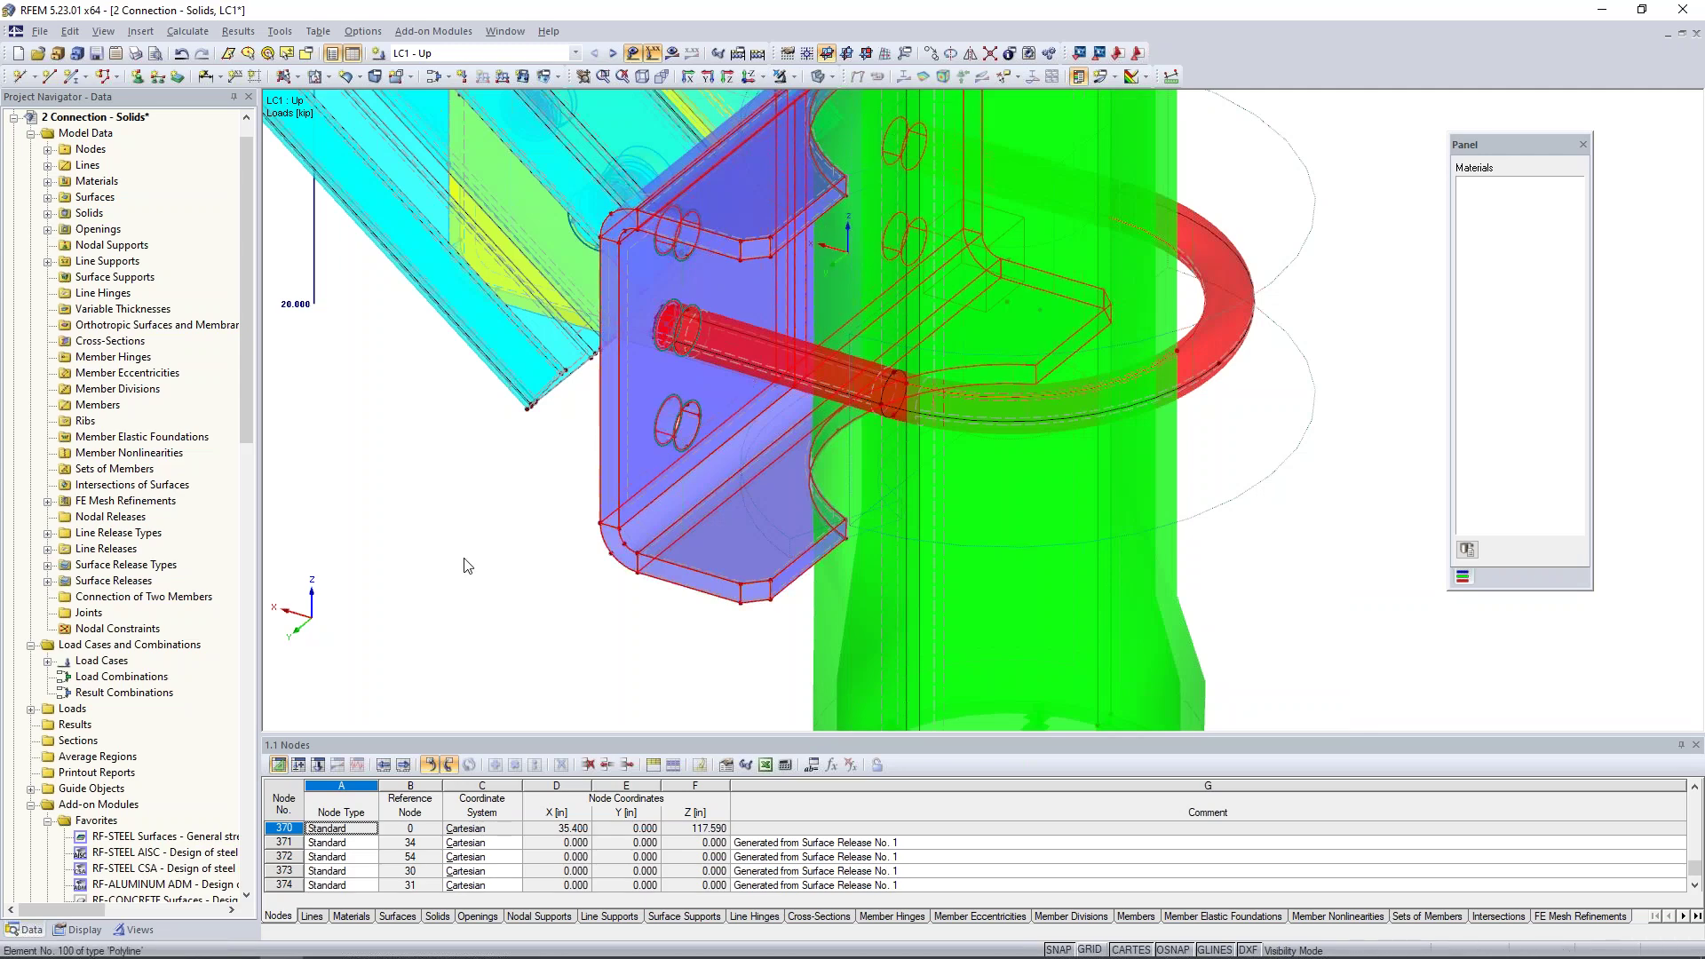
pyautogui.keyDown('ctrl'); pyautogui.moveTo(499, 532); pyautogui.dragTo(834, 546, button='middle'); pyautogui.keyUp('ctrl')
pyautogui.scroll(1, 674, 566)
pyautogui.scroll(-3, 777, 503)
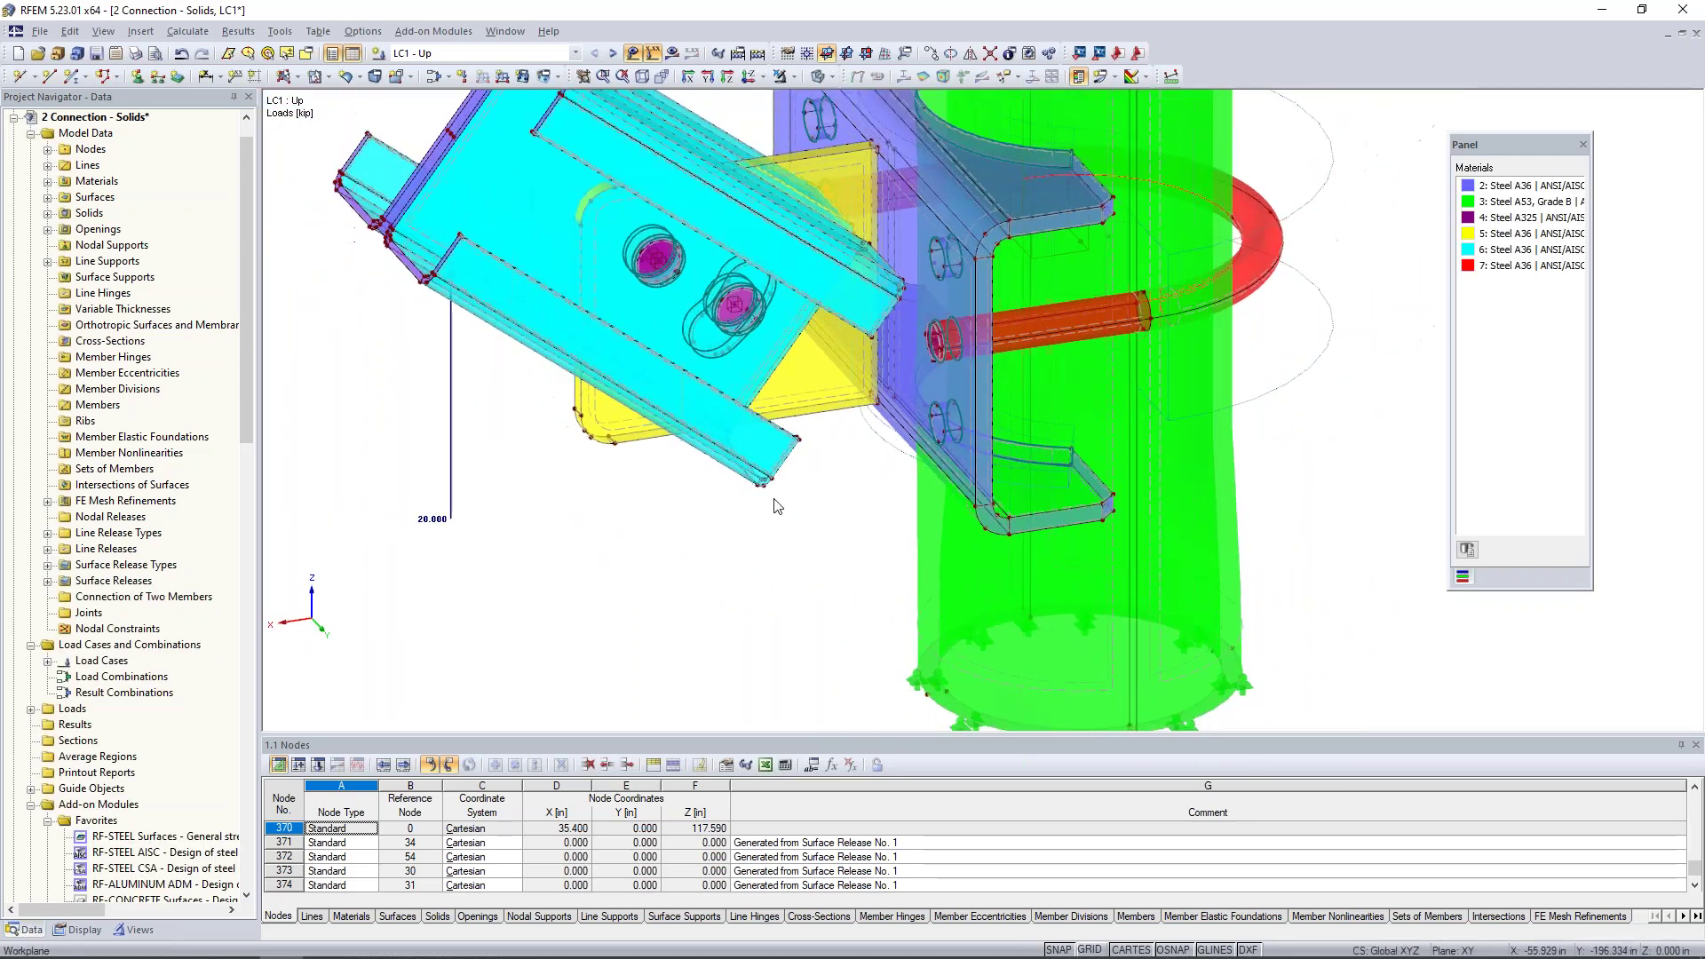
pyautogui.scroll(-3, 826, 544)
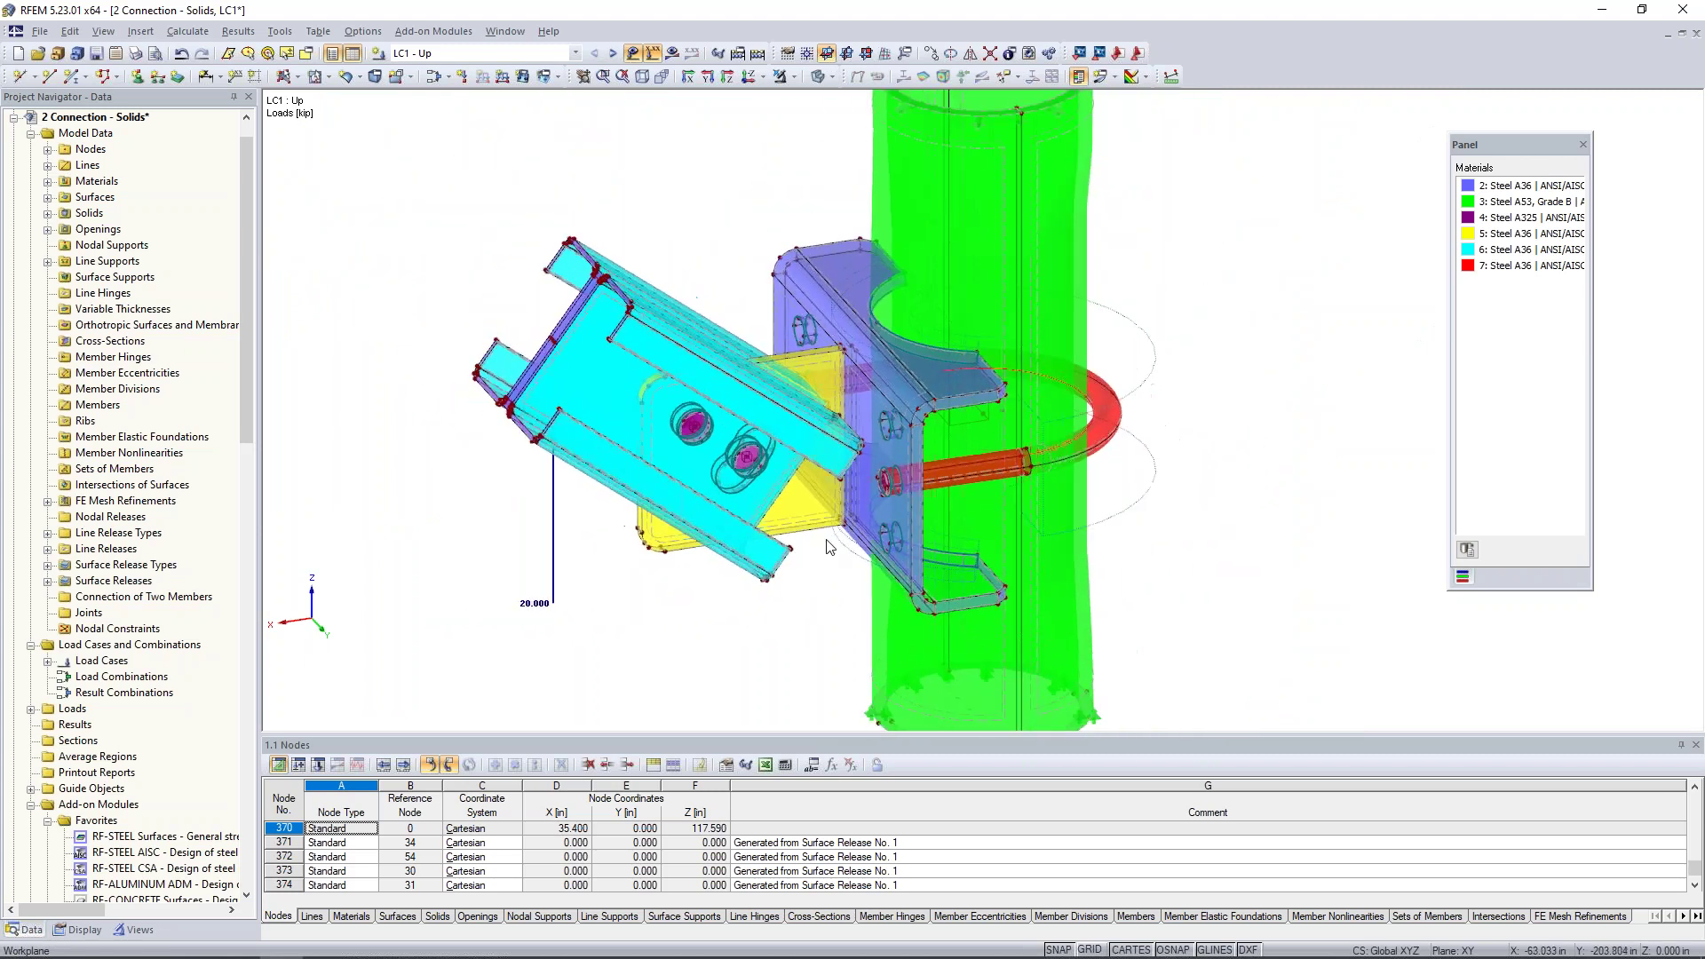
# Switch to the 3 Connection - Results model and display the LC1 global deformations without result values
pyautogui.click(505, 31)
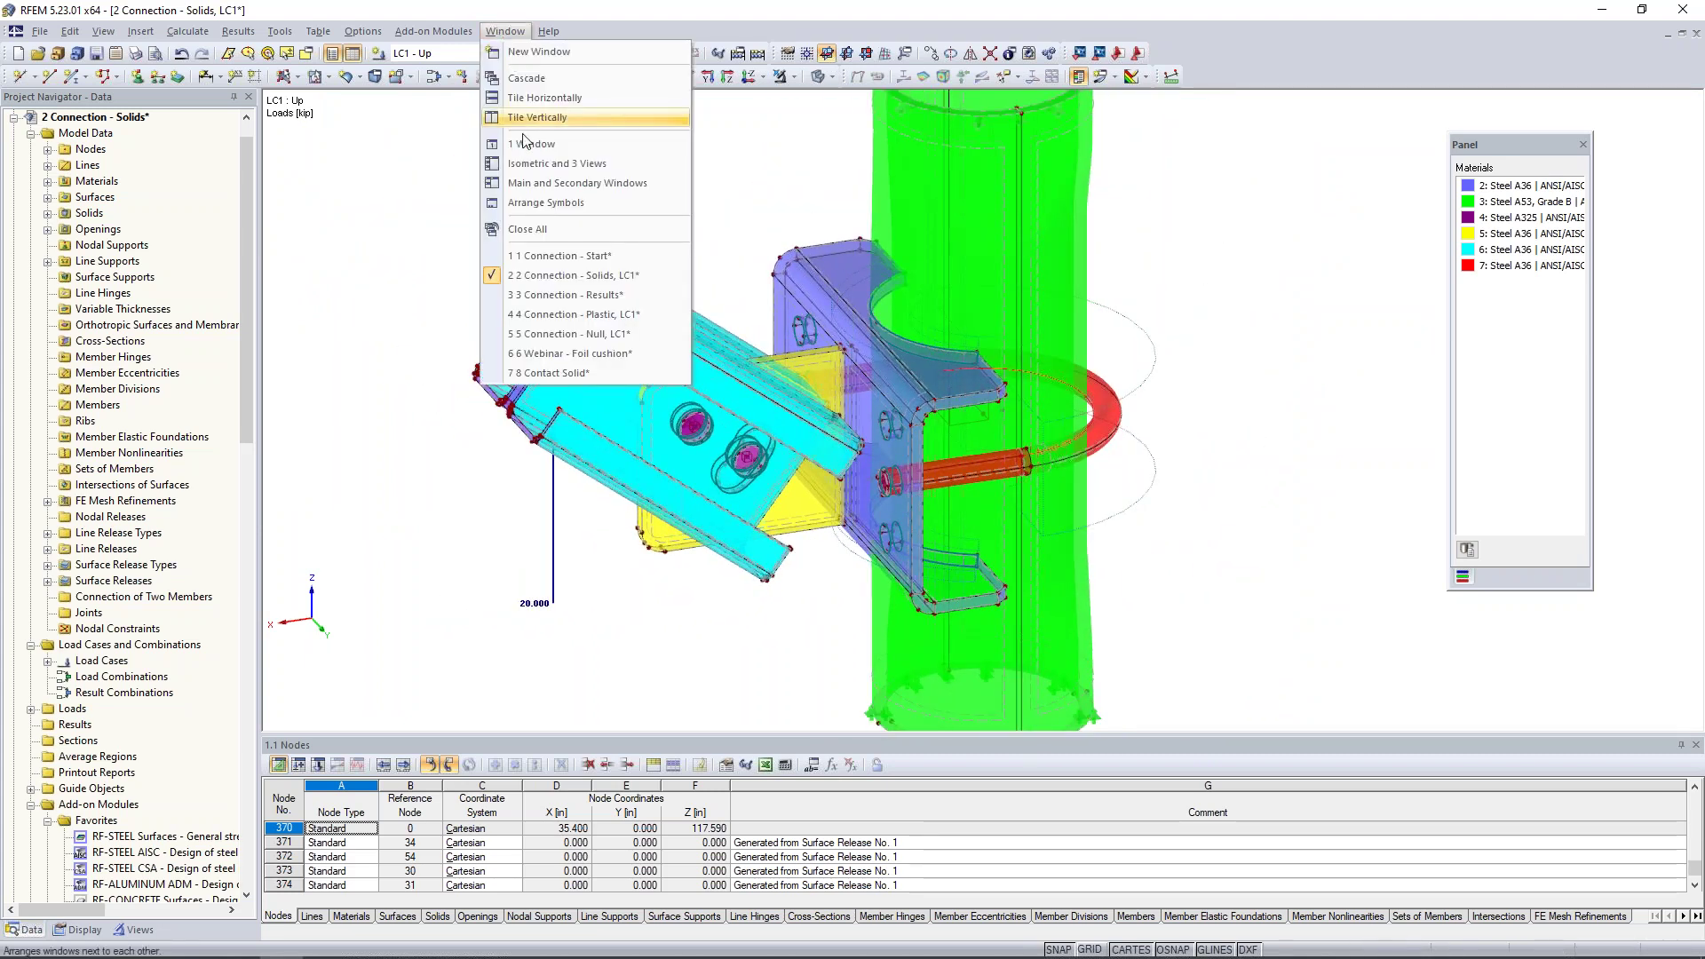
pyautogui.click(542, 294)
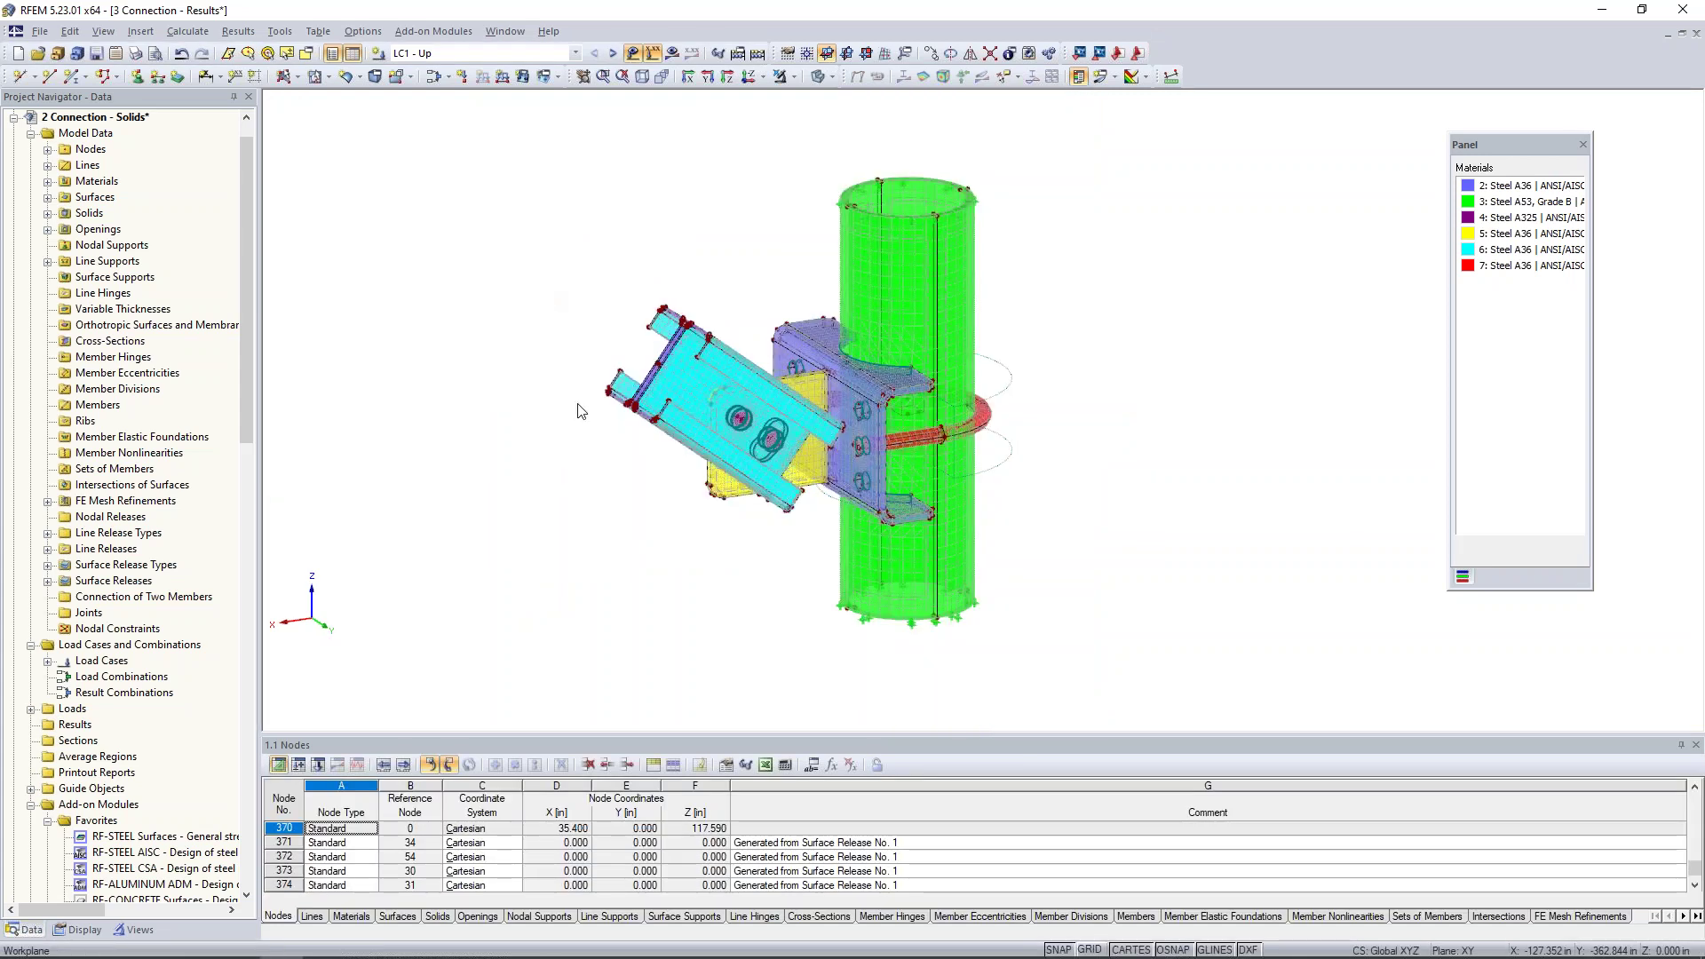
pyautogui.click(672, 52)
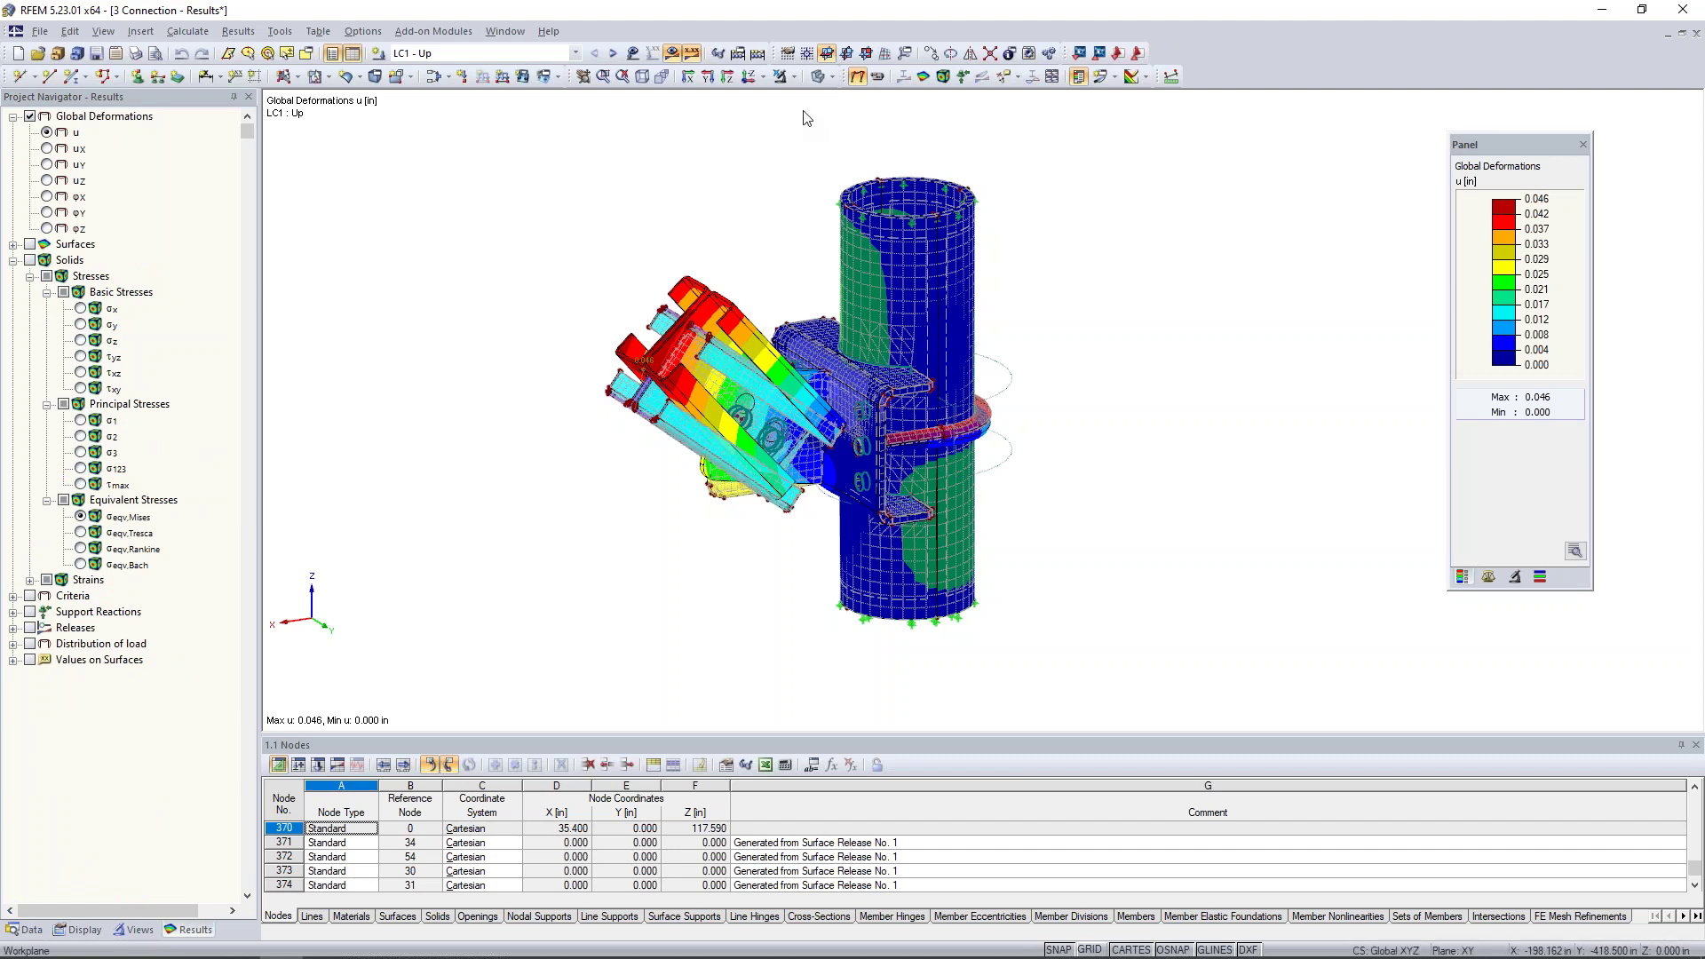
pyautogui.click(632, 55)
pyautogui.click(880, 78)
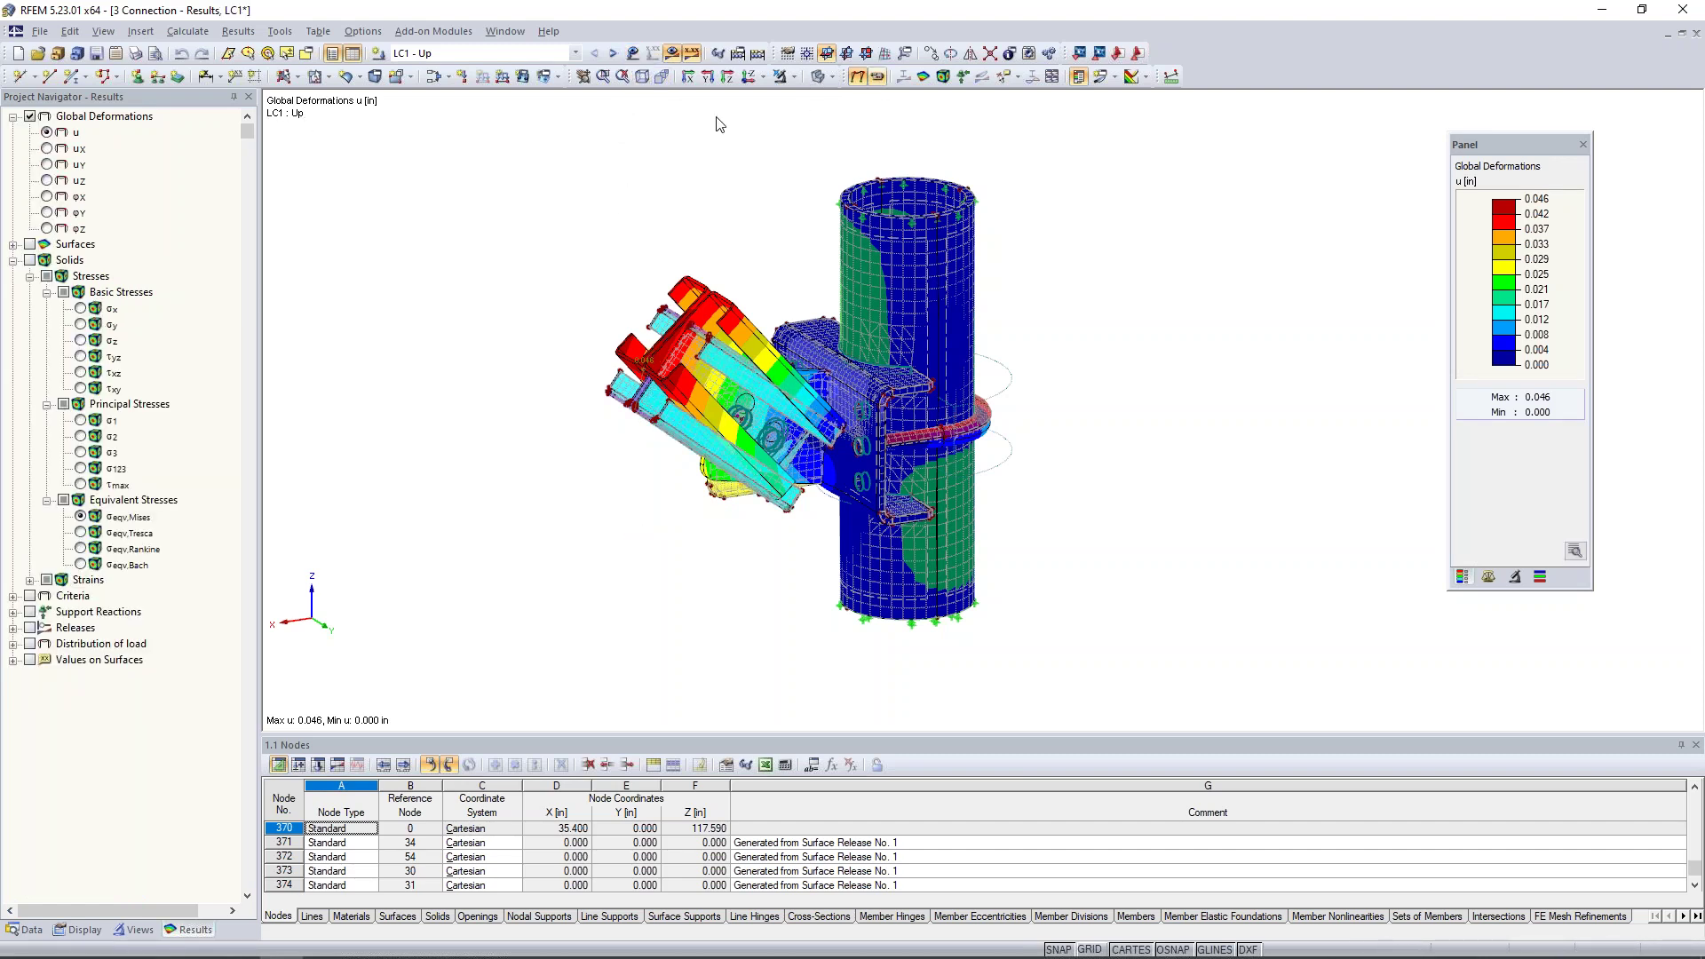
pyautogui.keyDown('ctrl'); pyautogui.moveTo(636, 484); pyautogui.dragTo(558, 447, button='middle'); pyautogui.keyUp('ctrl')
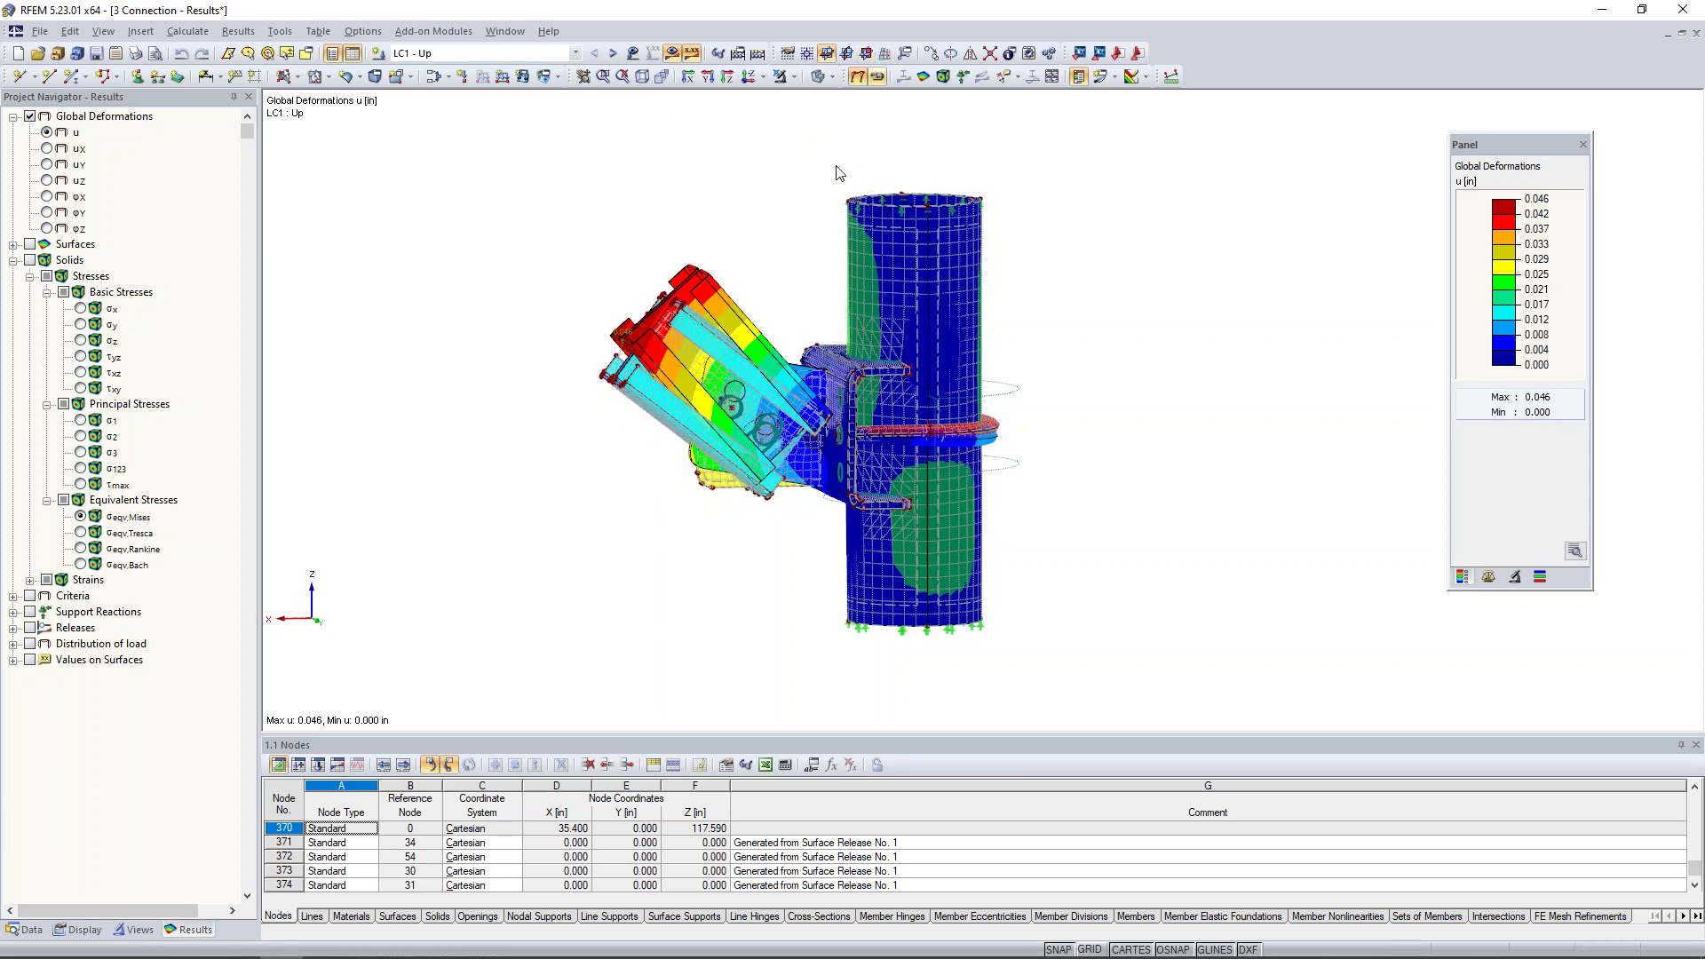
pyautogui.click(878, 76)
# Select the pipe, clamp plate and U-bolt with a window and isolate them with Visibility by Selected Objects
pyautogui.keyDown('ctrl'); pyautogui.moveTo(844, 343); pyautogui.dragTo(811, 329, button='middle'); pyautogui.keyUp('ctrl')
pyautogui.moveTo(812, 334); pyautogui.dragTo(1079, 533)
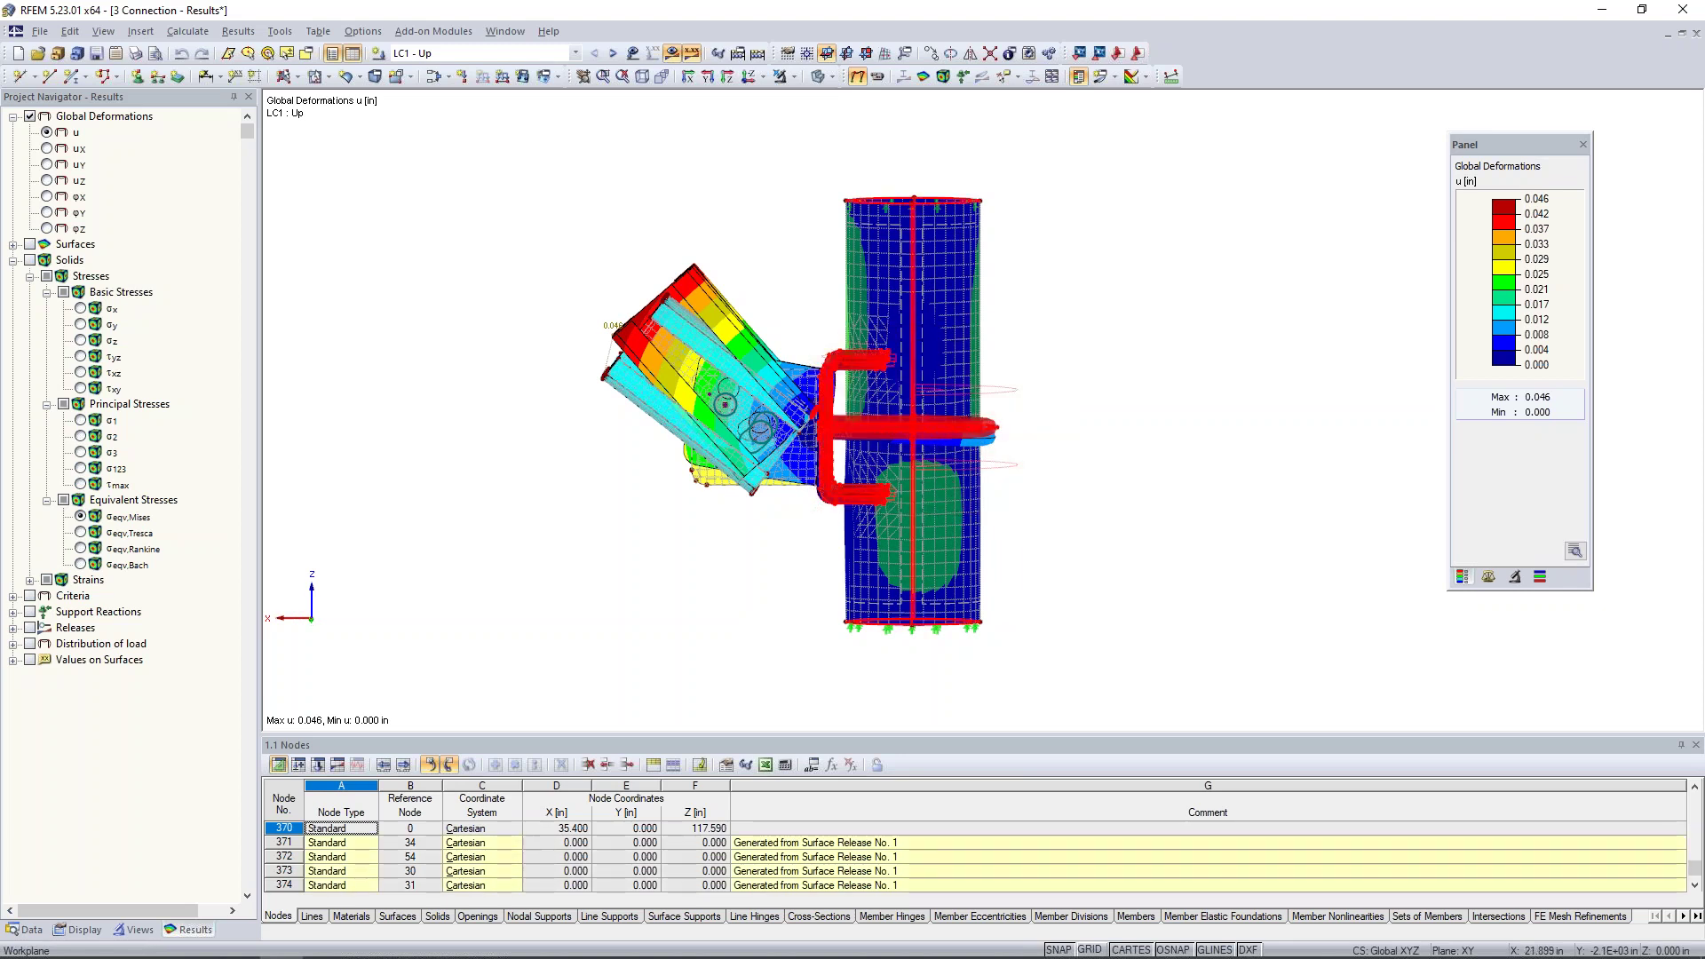
pyautogui.scroll(3, 1070, 435)
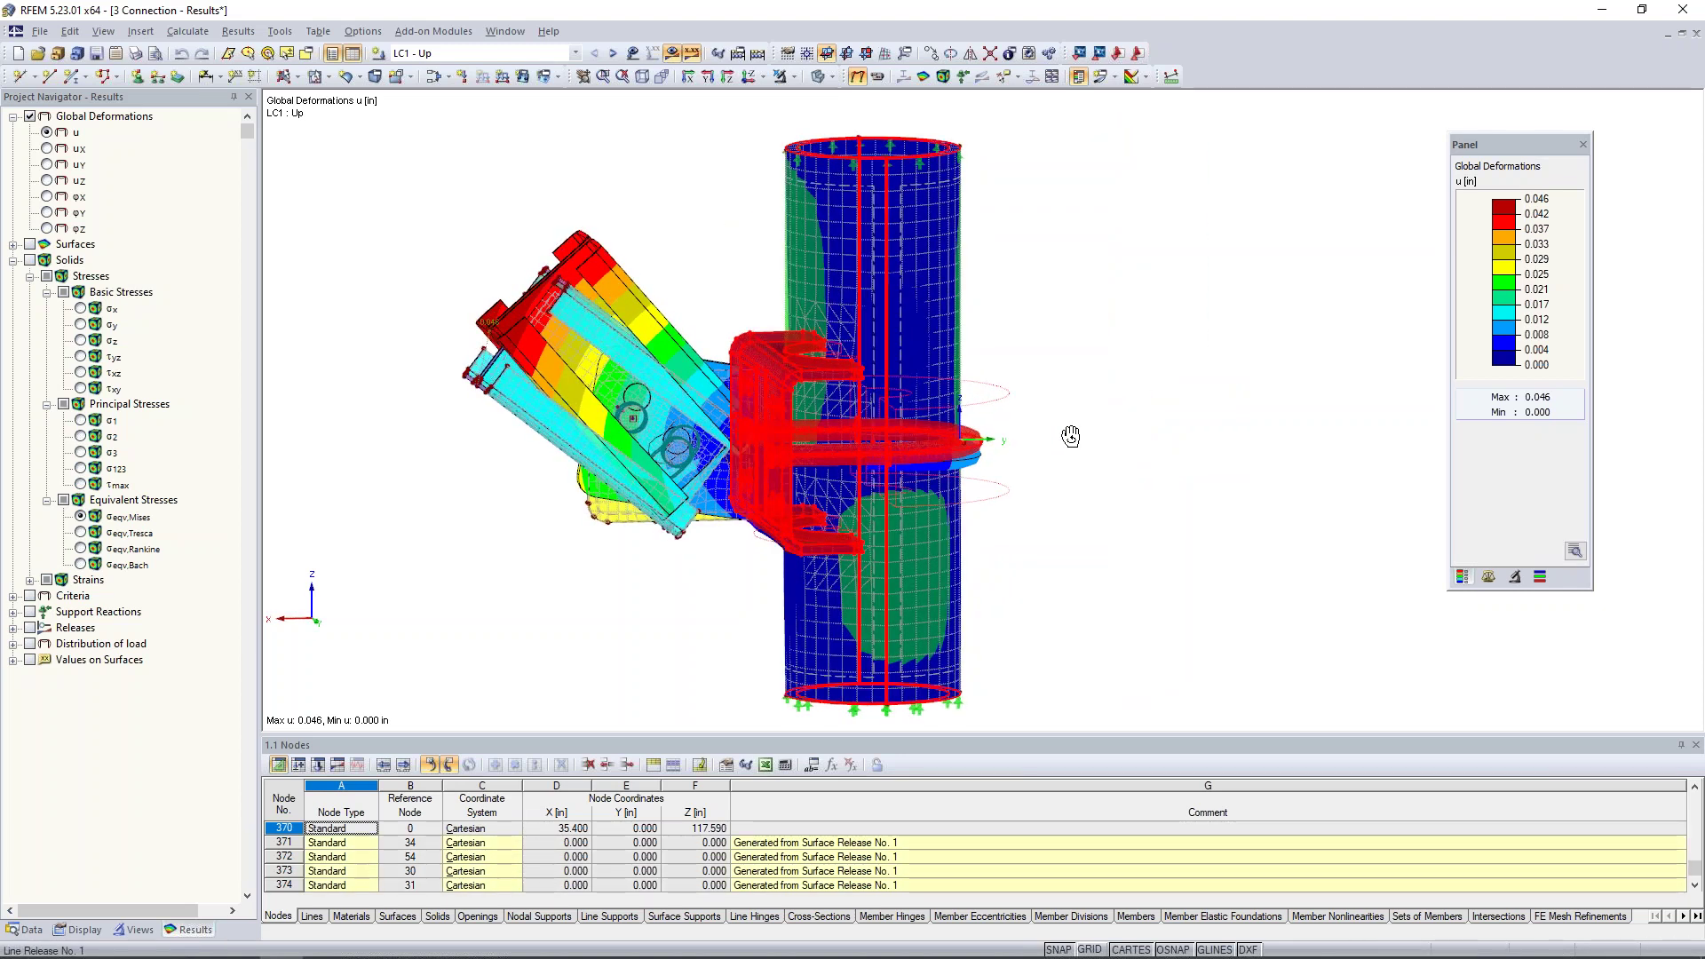
pyautogui.click(793, 77)
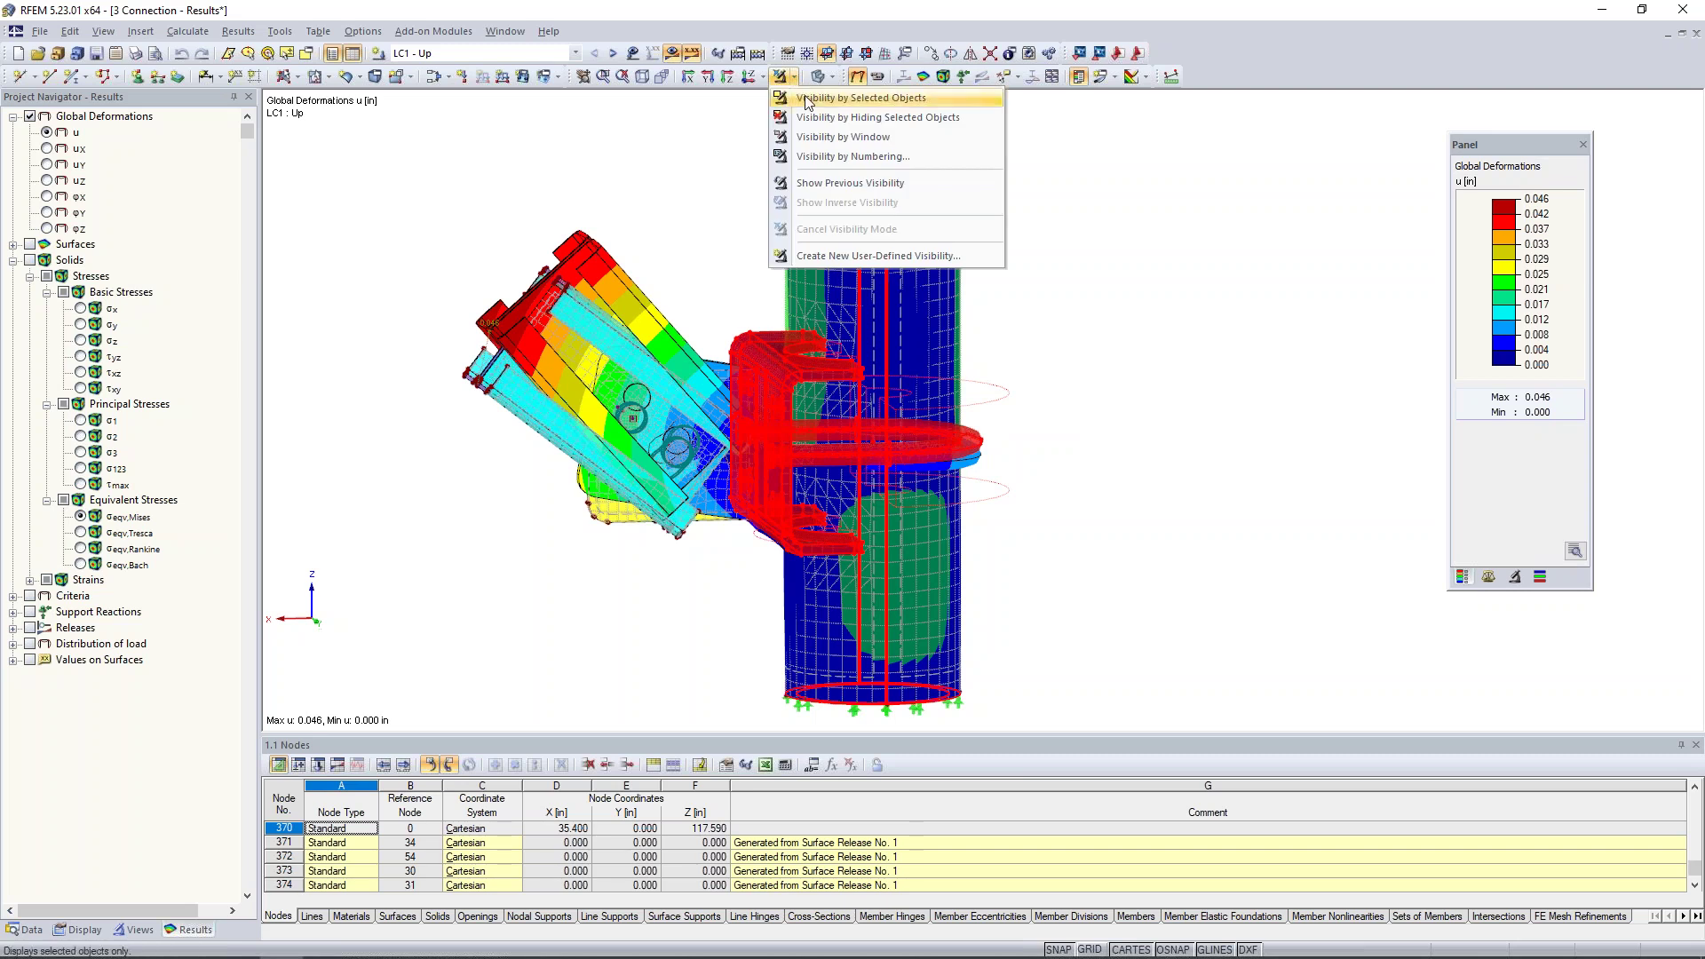
pyautogui.click(807, 98)
pyautogui.click(582, 520)
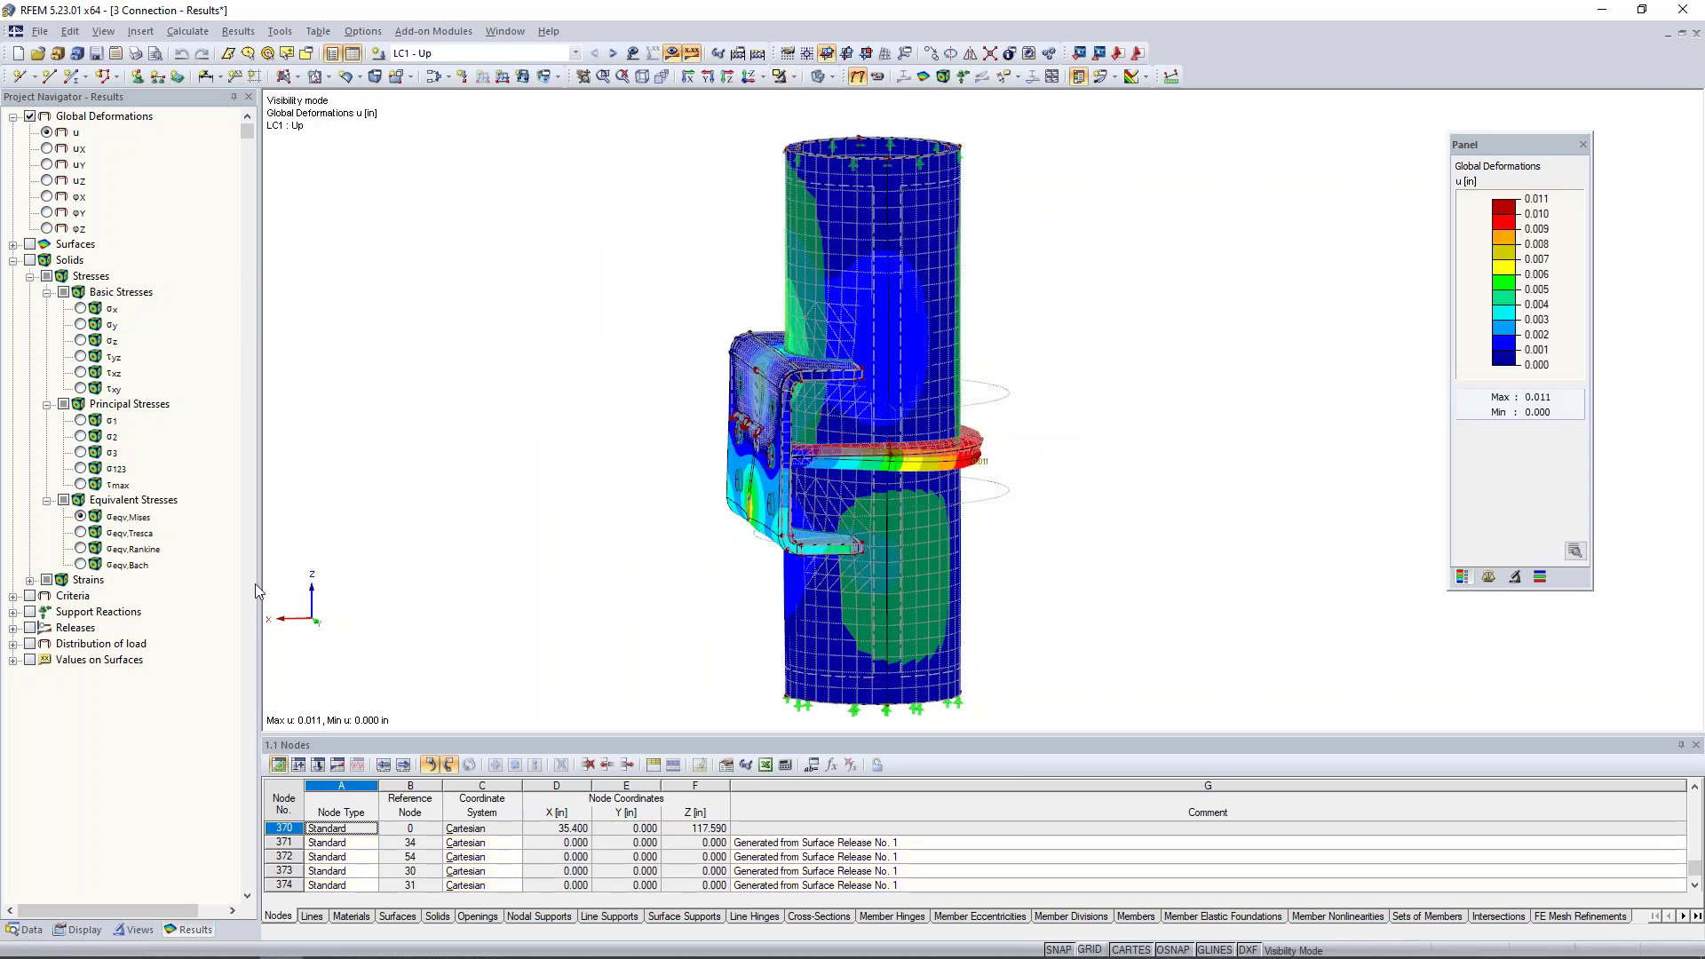
# Turn off the display of the FE mesh and the model objects in the deformation results
pyautogui.click(79, 930)
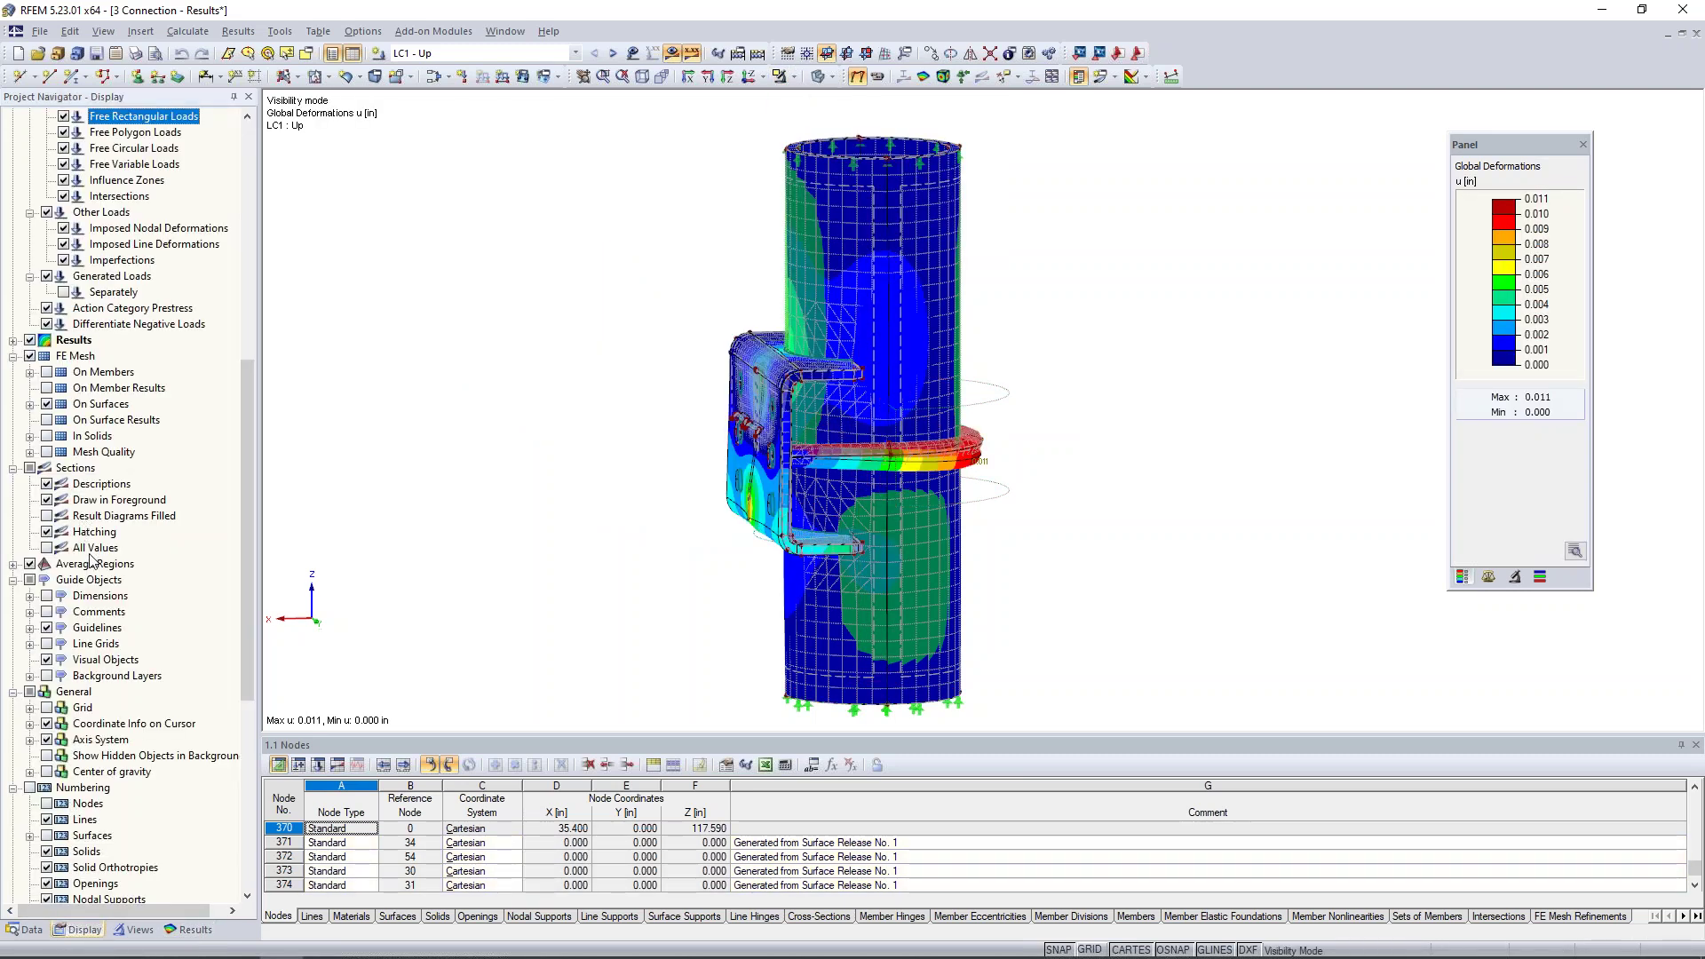
pyautogui.click(29, 356)
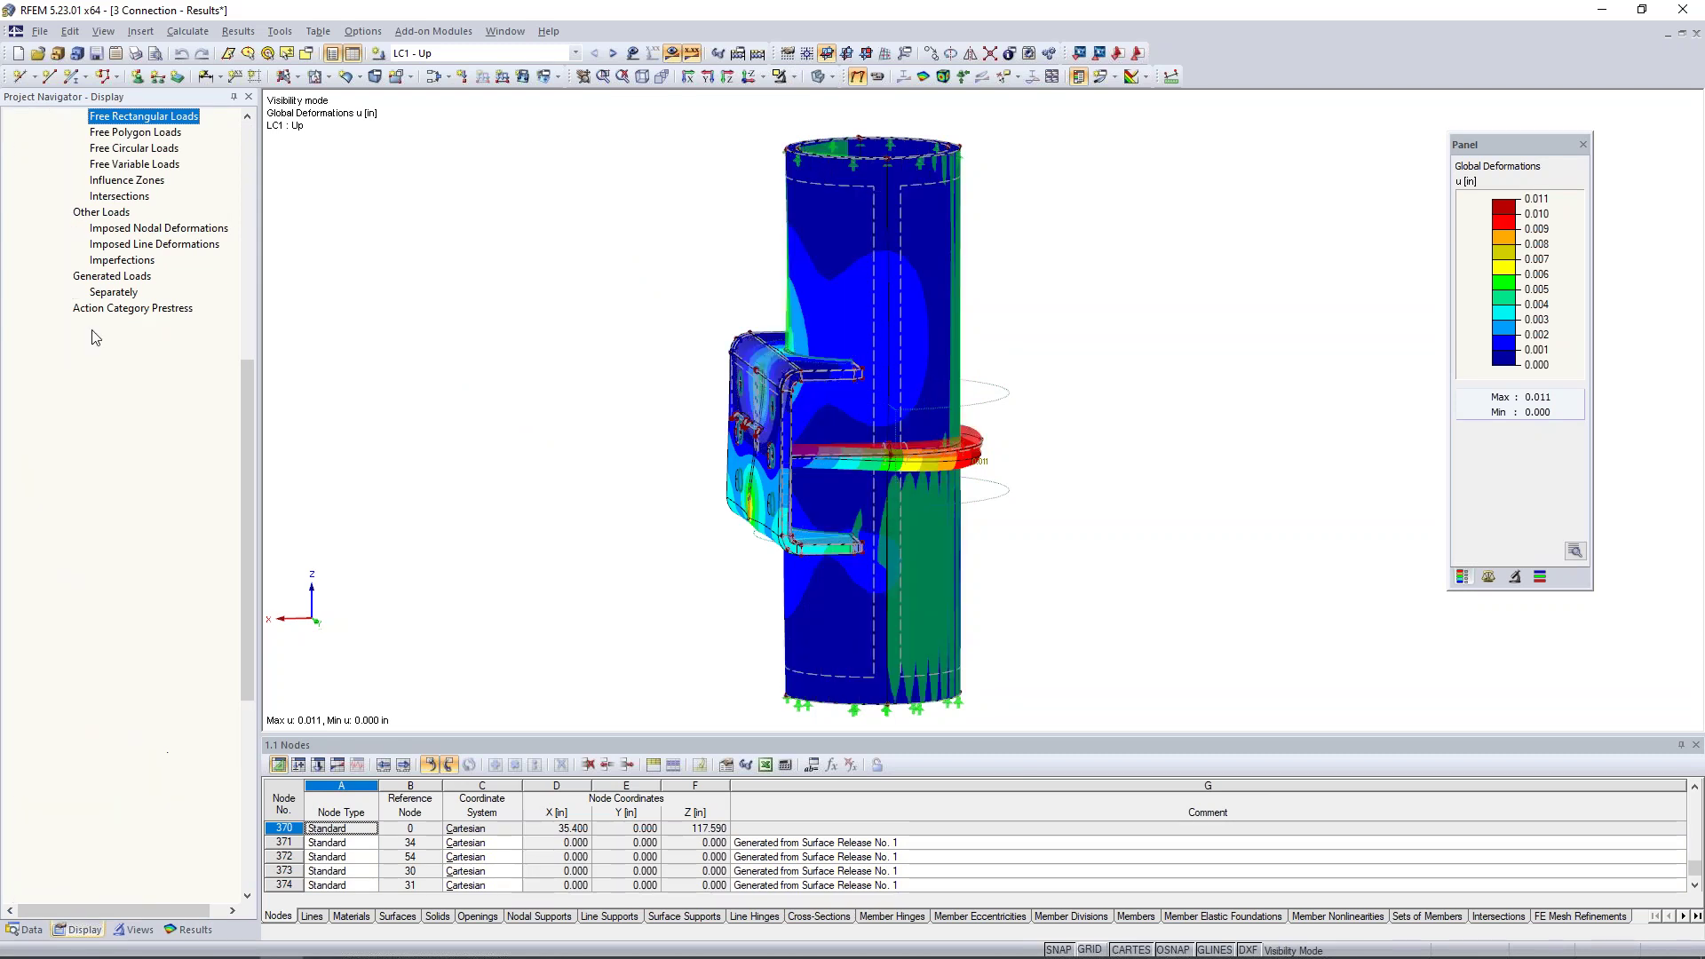
pyautogui.scroll(11, 40, 148)
pyautogui.click(29, 116)
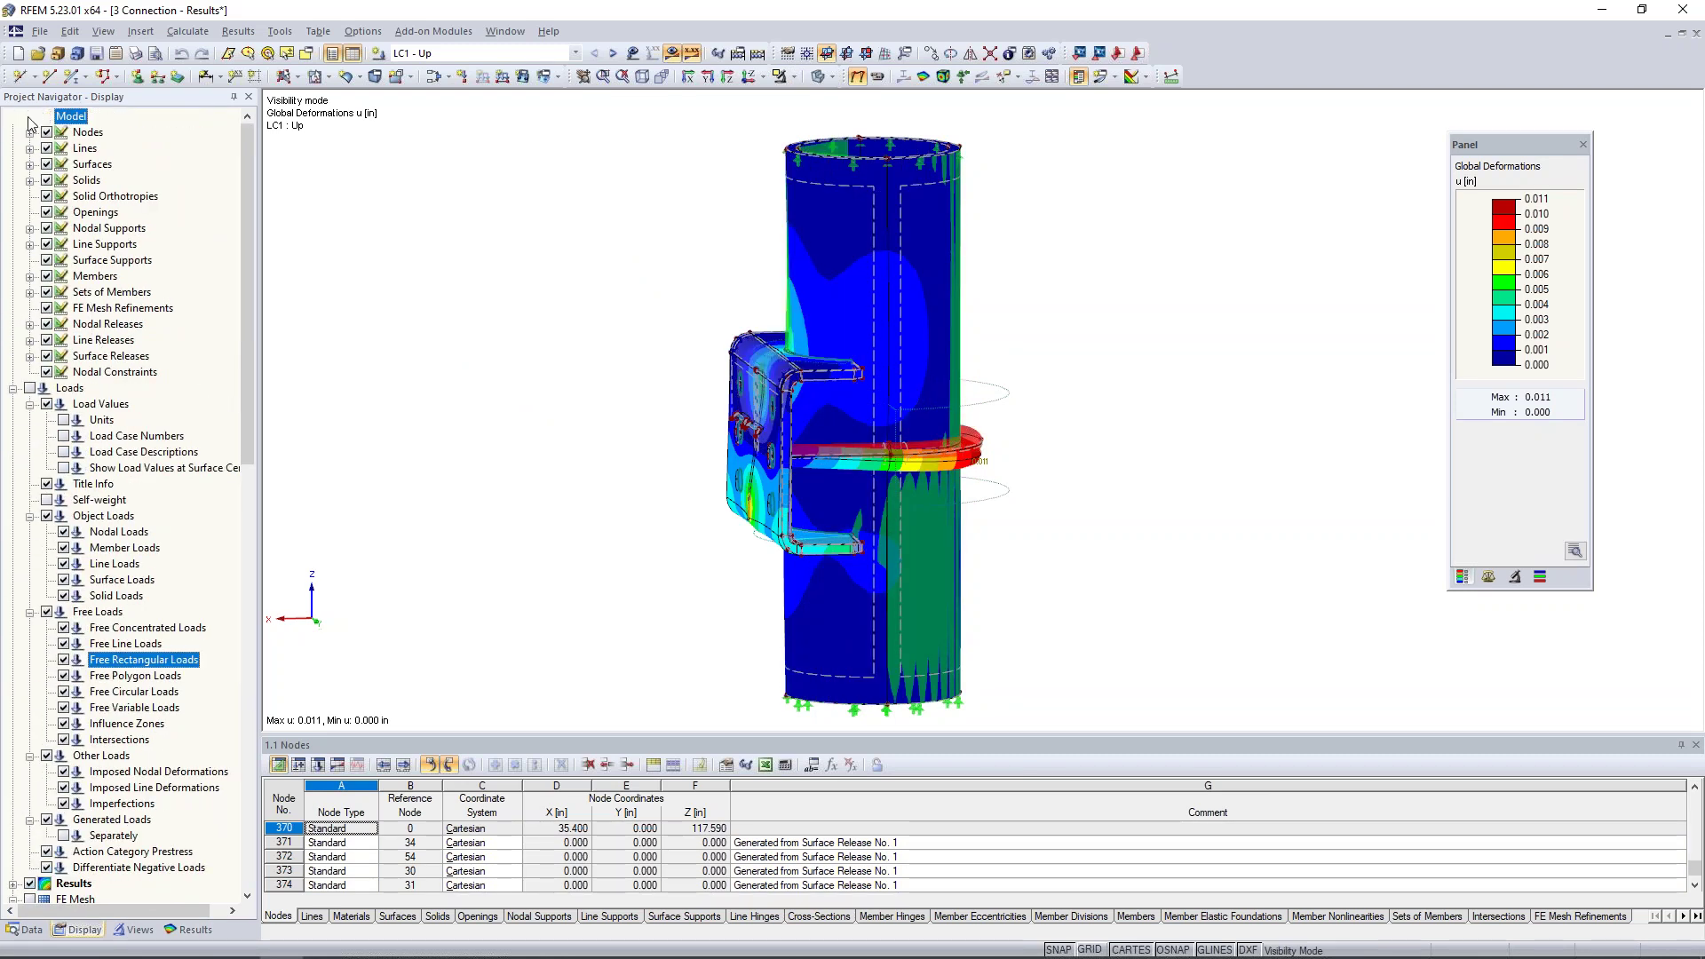
pyautogui.keyDown('ctrl'); pyautogui.moveTo(1074, 382); pyautogui.dragTo(1038, 413, button='middle'); pyautogui.keyUp('ctrl')
pyautogui.scroll(2, 1021, 484)
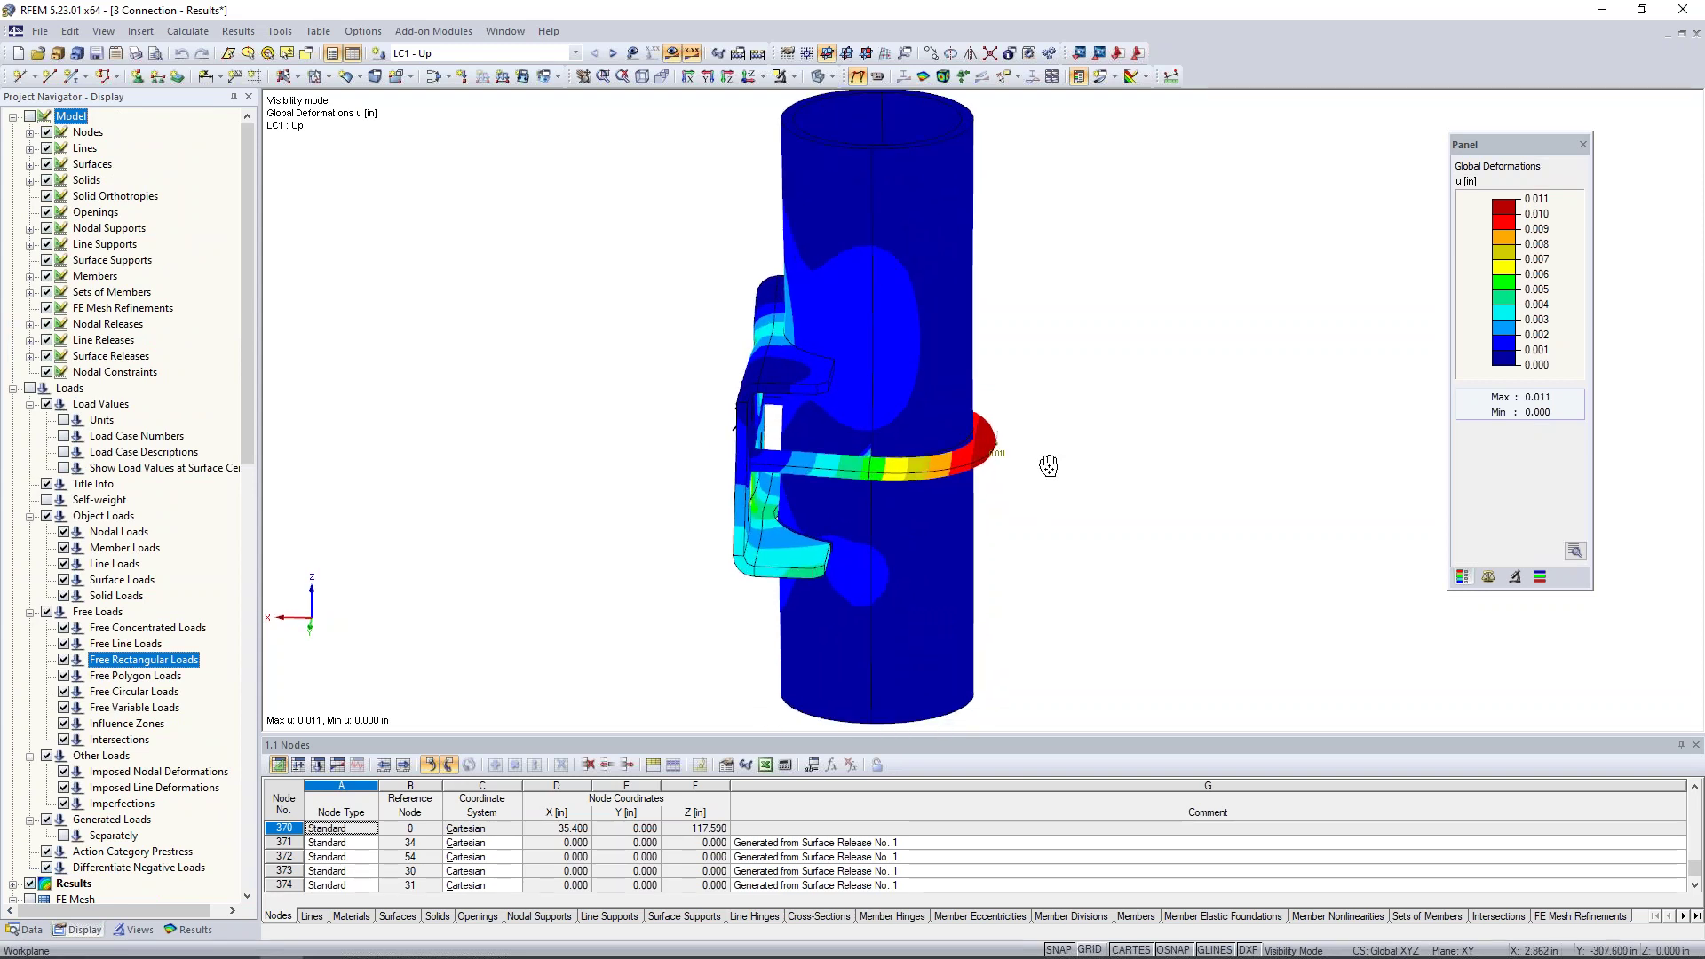
# Set the deformation display factor of the isolated pipe, clamp plate and U-bolt to 960
pyautogui.scroll(2, 691, 599)
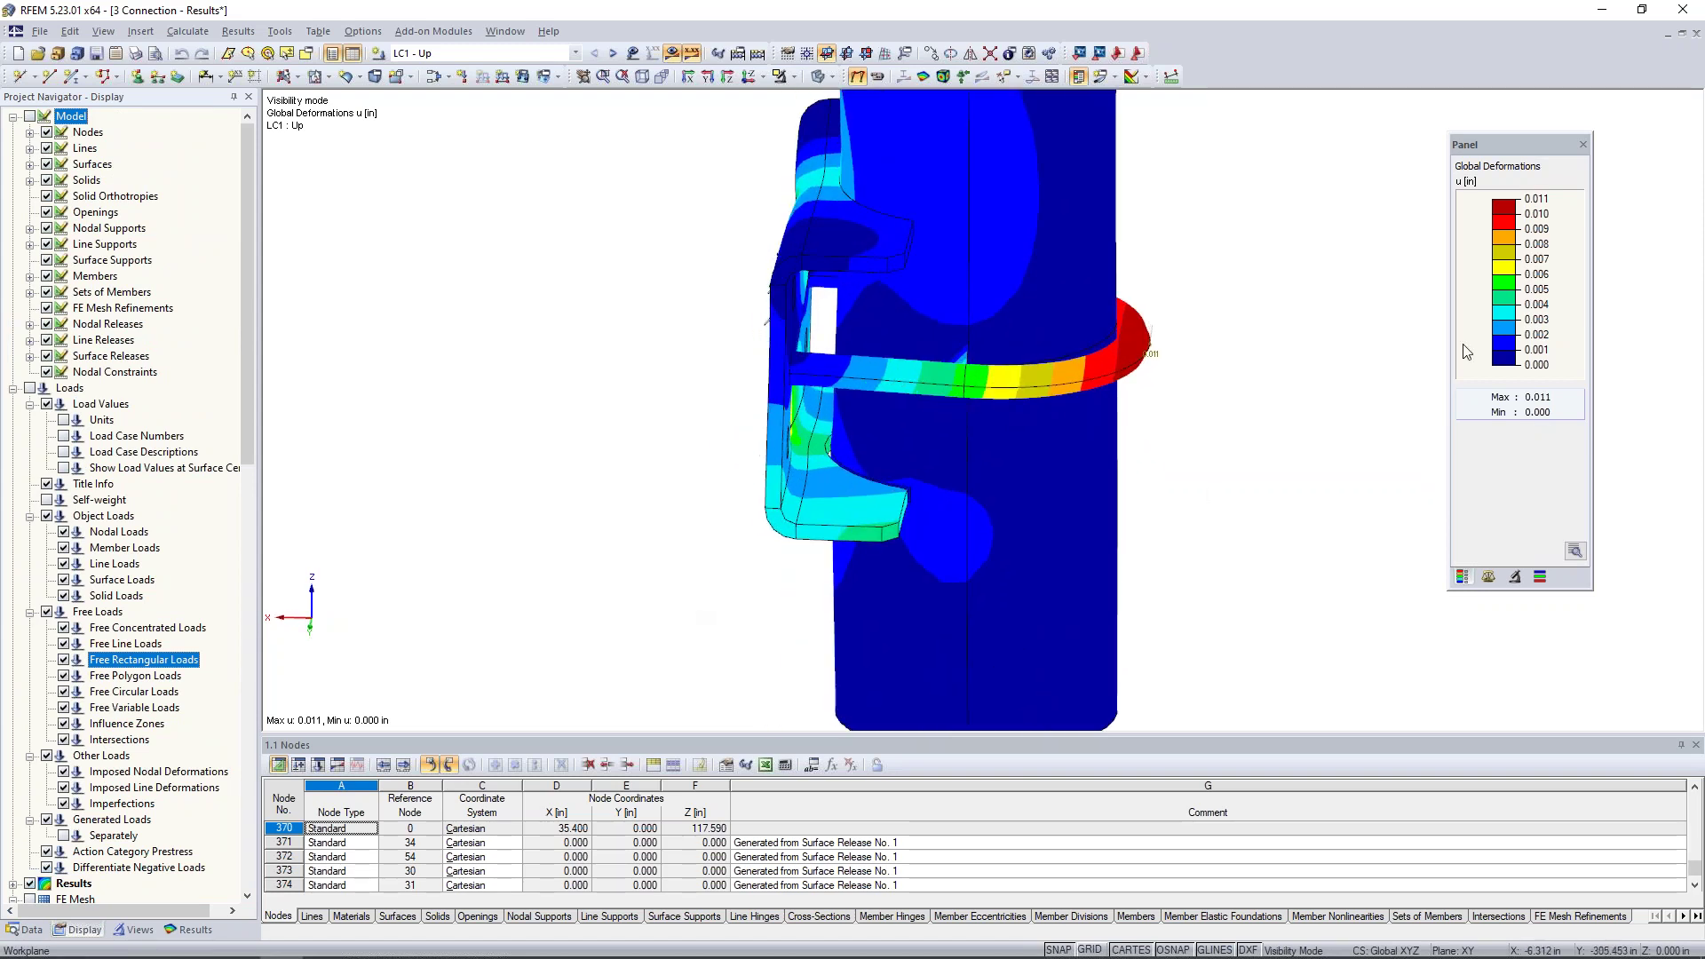
pyautogui.click(1489, 576)
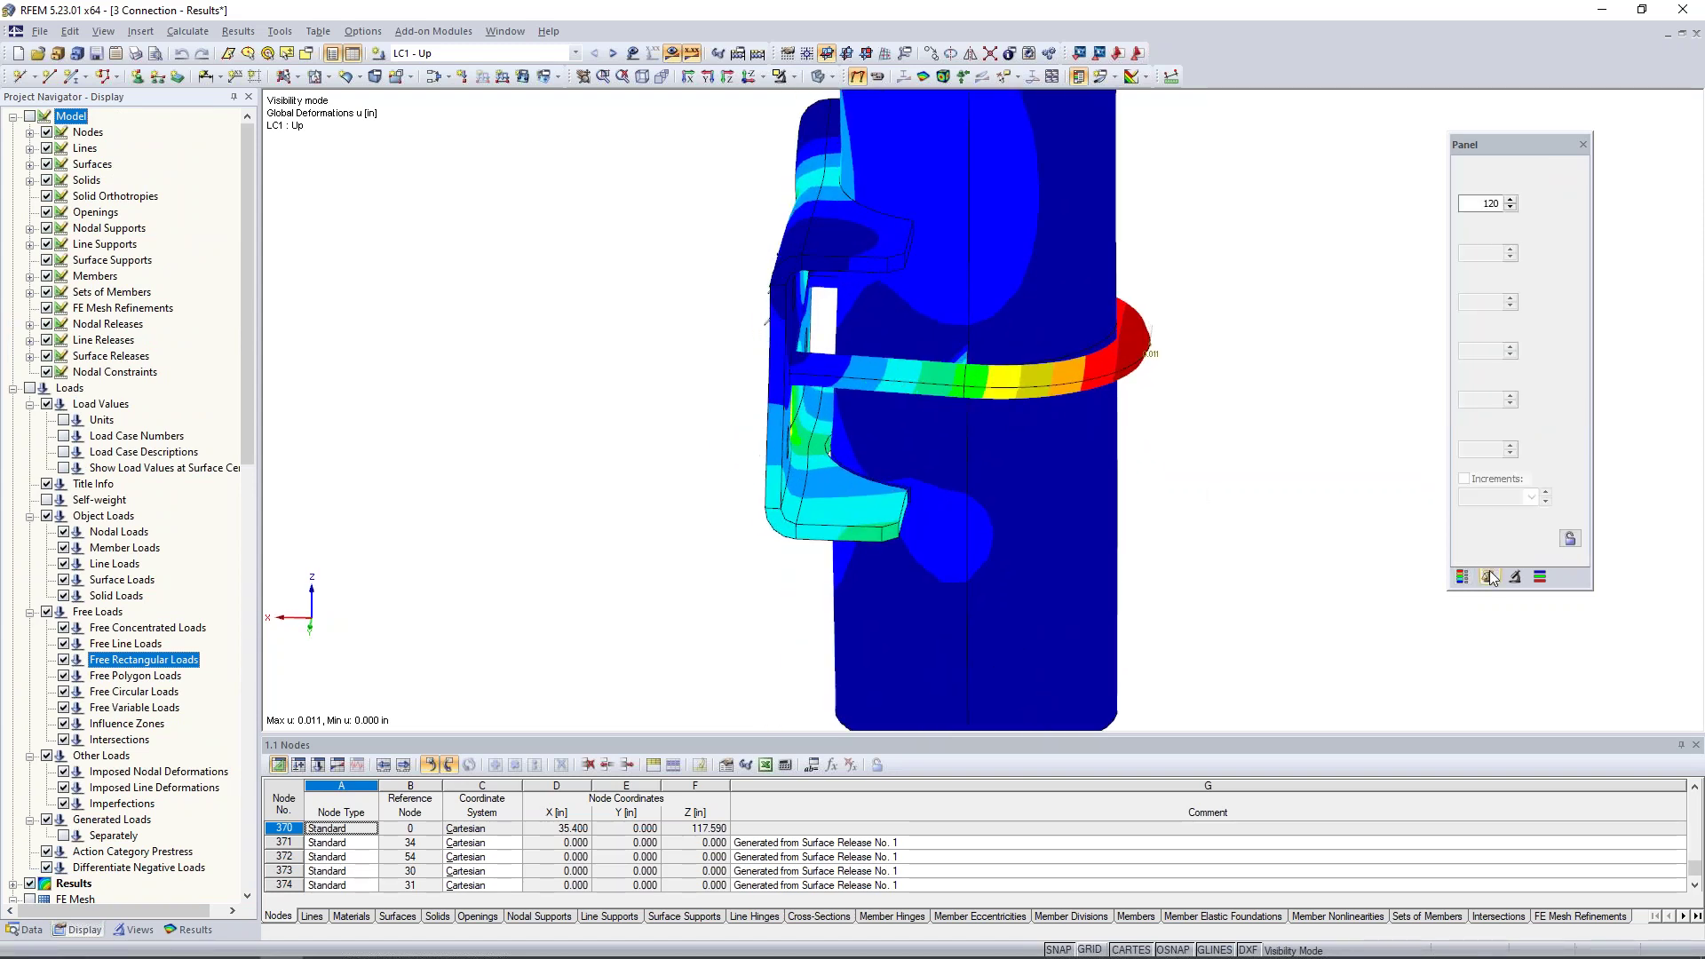
pyautogui.click(1511, 200)
pyautogui.click(1511, 201)
pyautogui.click(1511, 200)
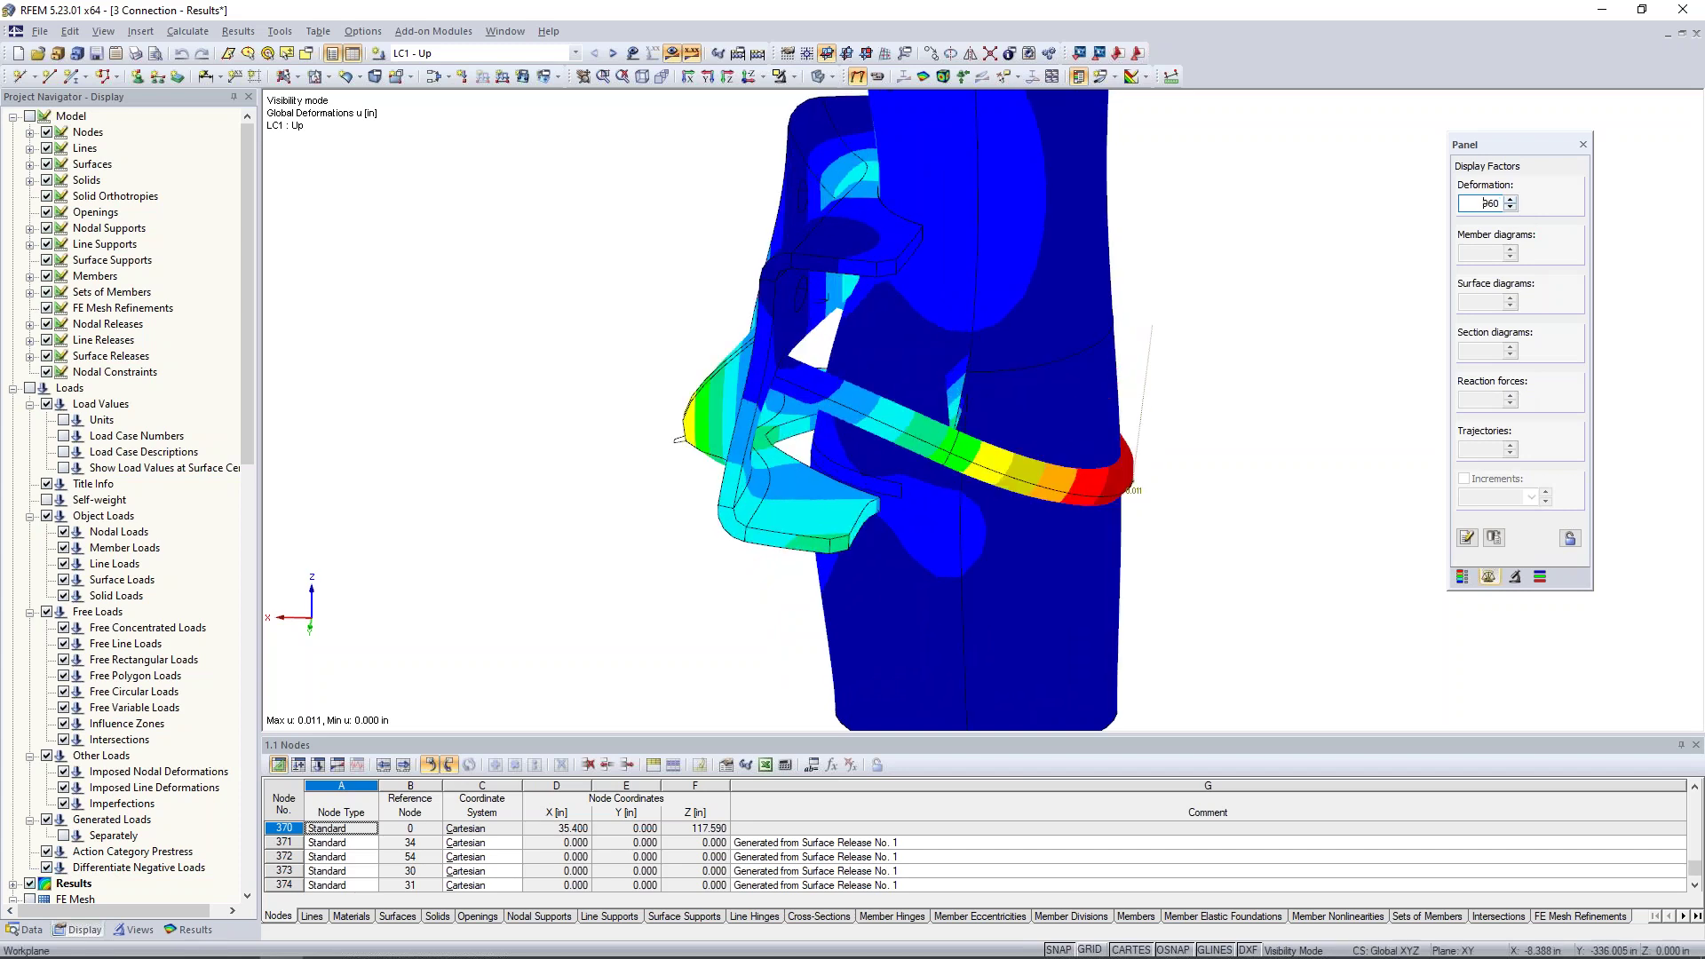
# Examine the exaggerated LC1 deformations of the clamp plate and U-bolt against the pipe from several sides
pyautogui.keyDown('ctrl'); pyautogui.moveTo(798, 515); pyautogui.dragTo(792, 502, button='middle'); pyautogui.keyUp('ctrl')
pyautogui.scroll(3, 787, 498)
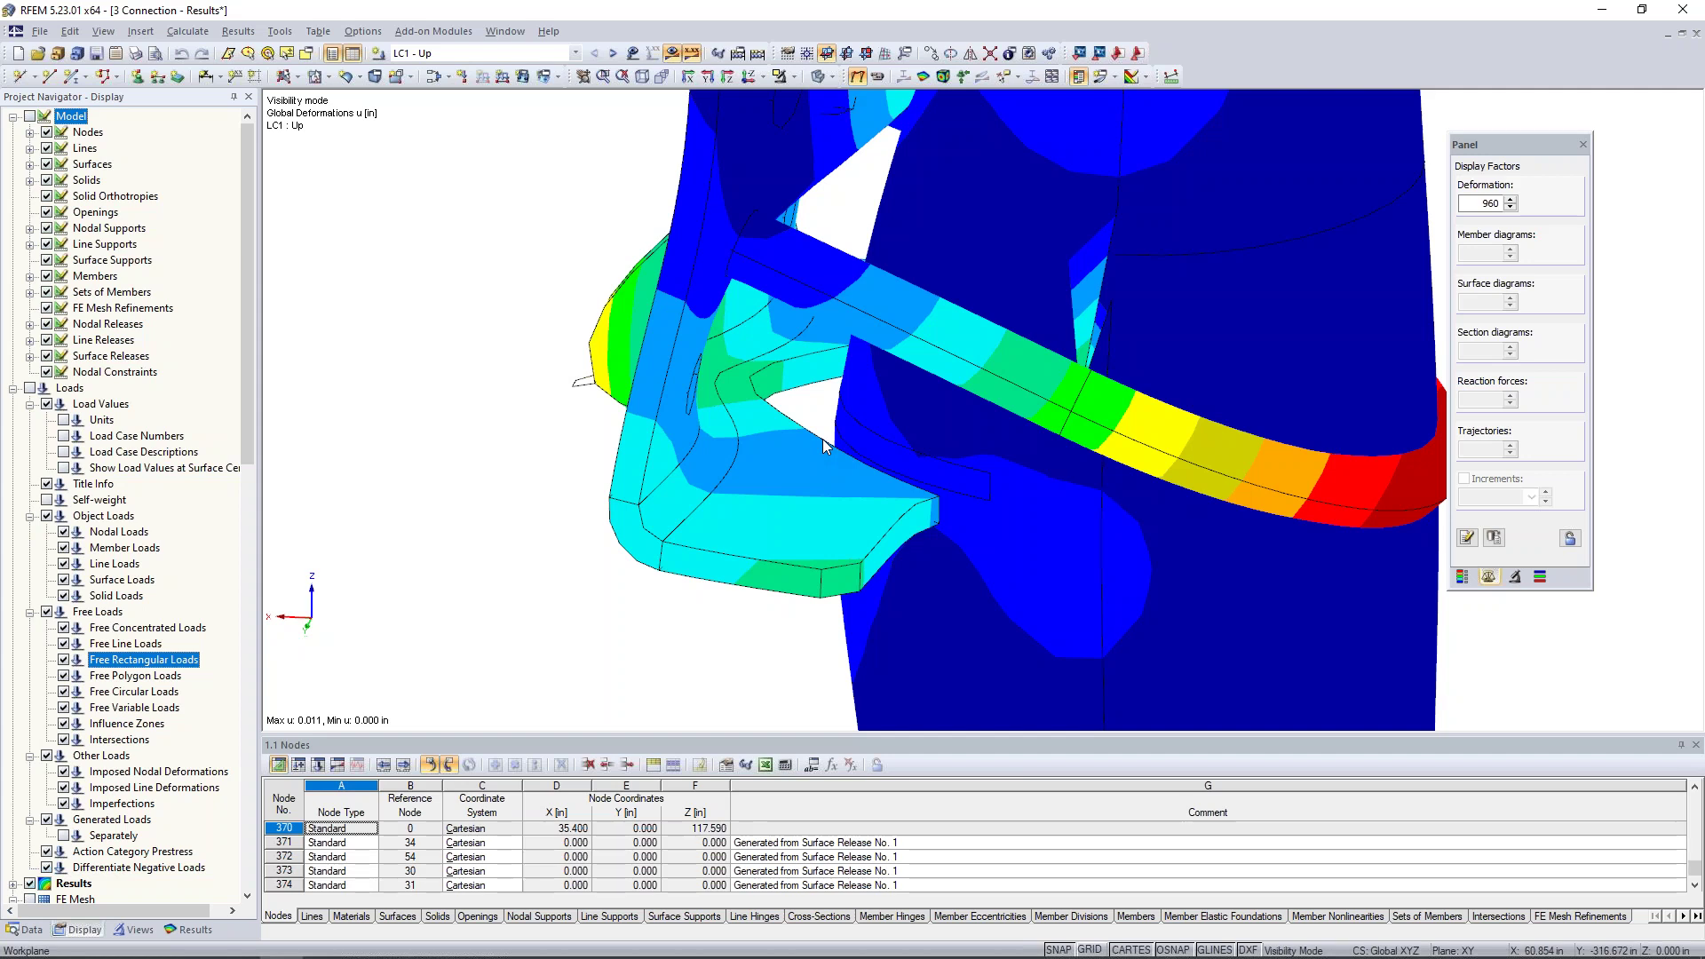
pyautogui.keyDown('ctrl'); pyautogui.moveTo(776, 317); pyautogui.dragTo(1051, 423, button='middle'); pyautogui.keyUp('ctrl')
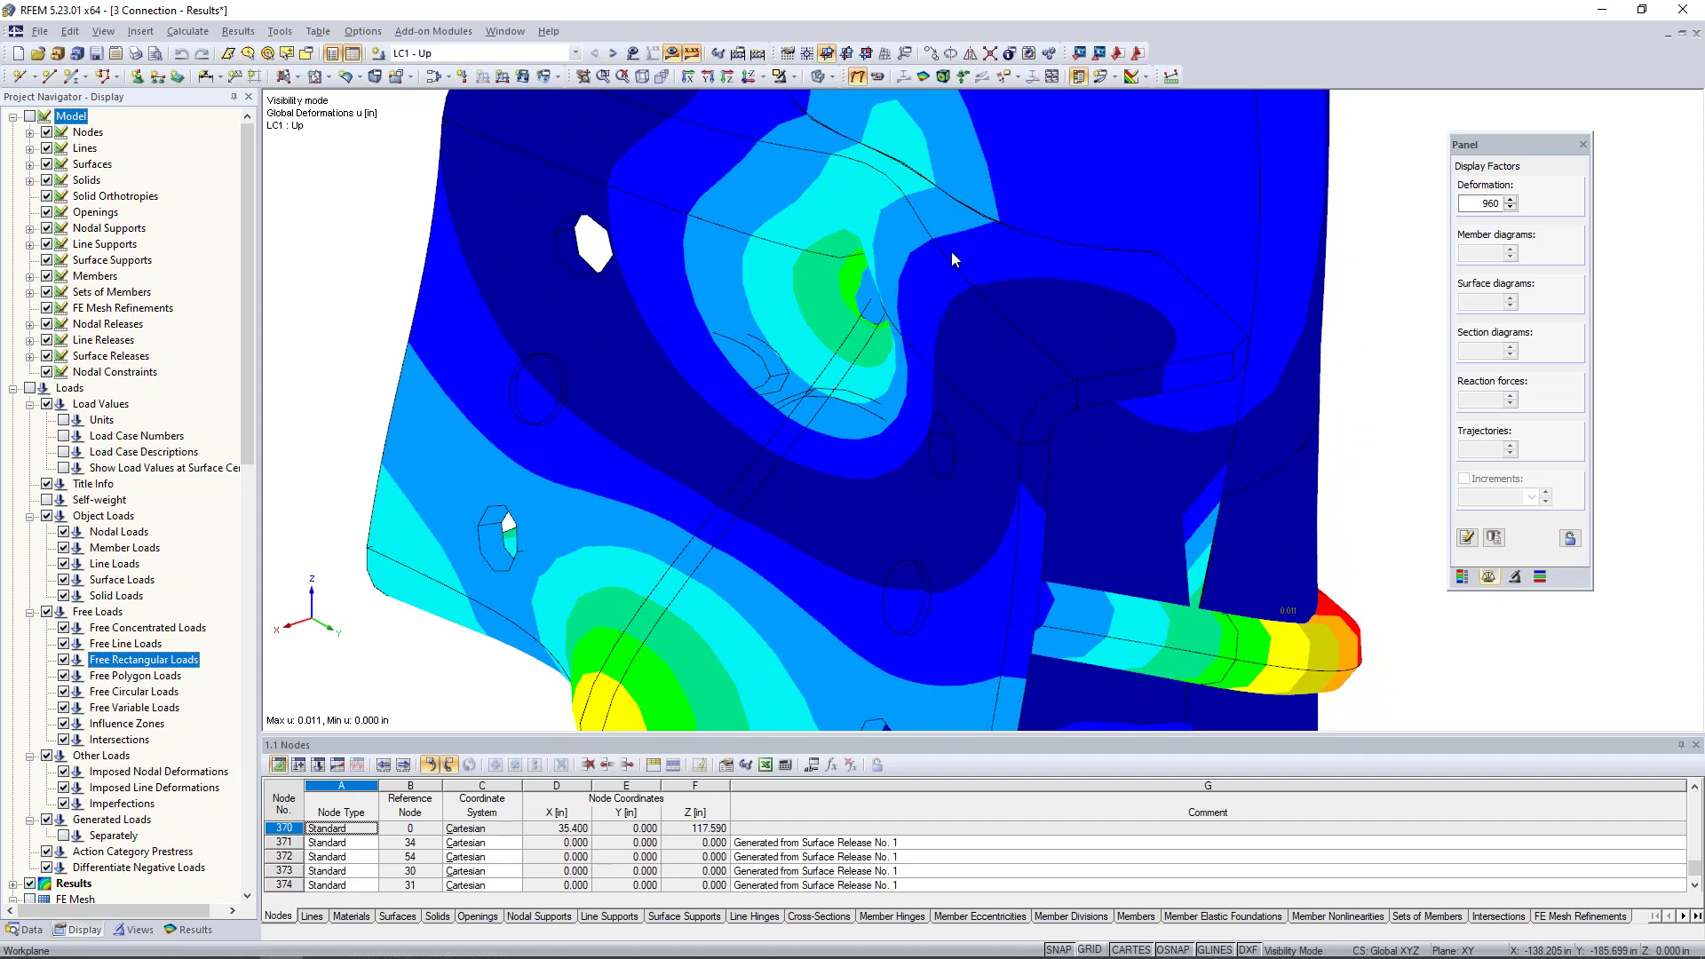
pyautogui.scroll(-2, 951, 252)
pyautogui.scroll(-2, 952, 252)
pyautogui.keyDown('ctrl'); pyautogui.moveTo(986, 343); pyautogui.dragTo(868, 285, button='middle'); pyautogui.keyUp('ctrl')
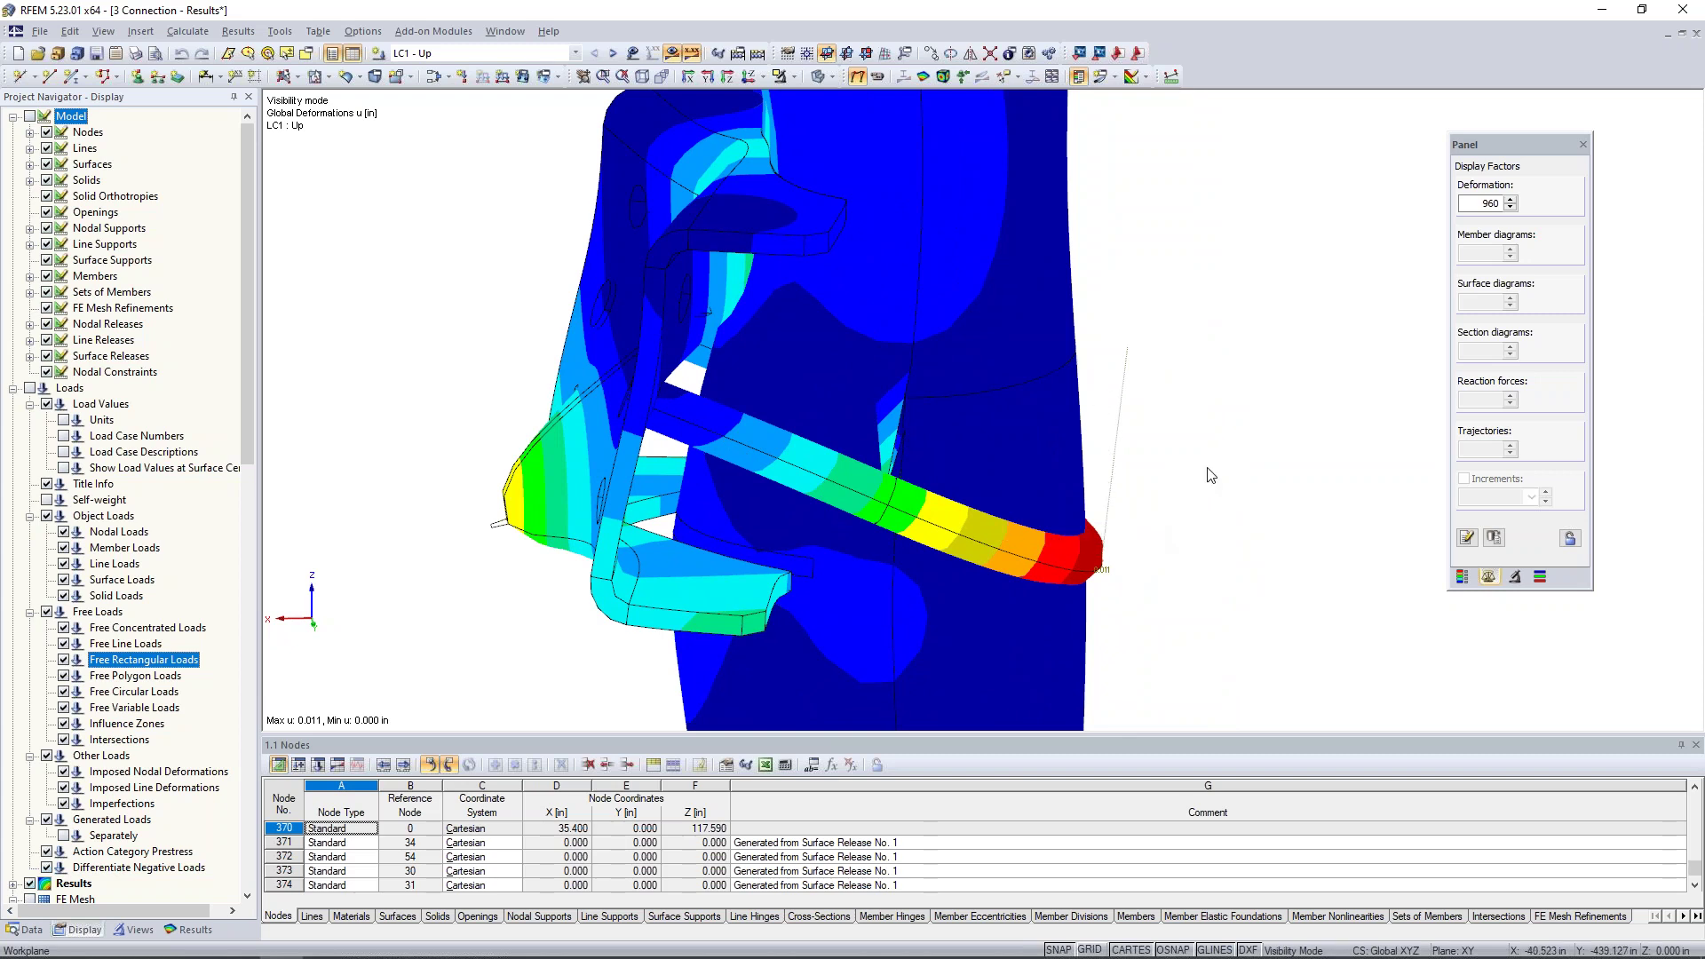
pyautogui.keyDown('ctrl'); pyautogui.moveTo(1209, 498); pyautogui.dragTo(1124, 420, button='middle'); pyautogui.keyUp('ctrl')
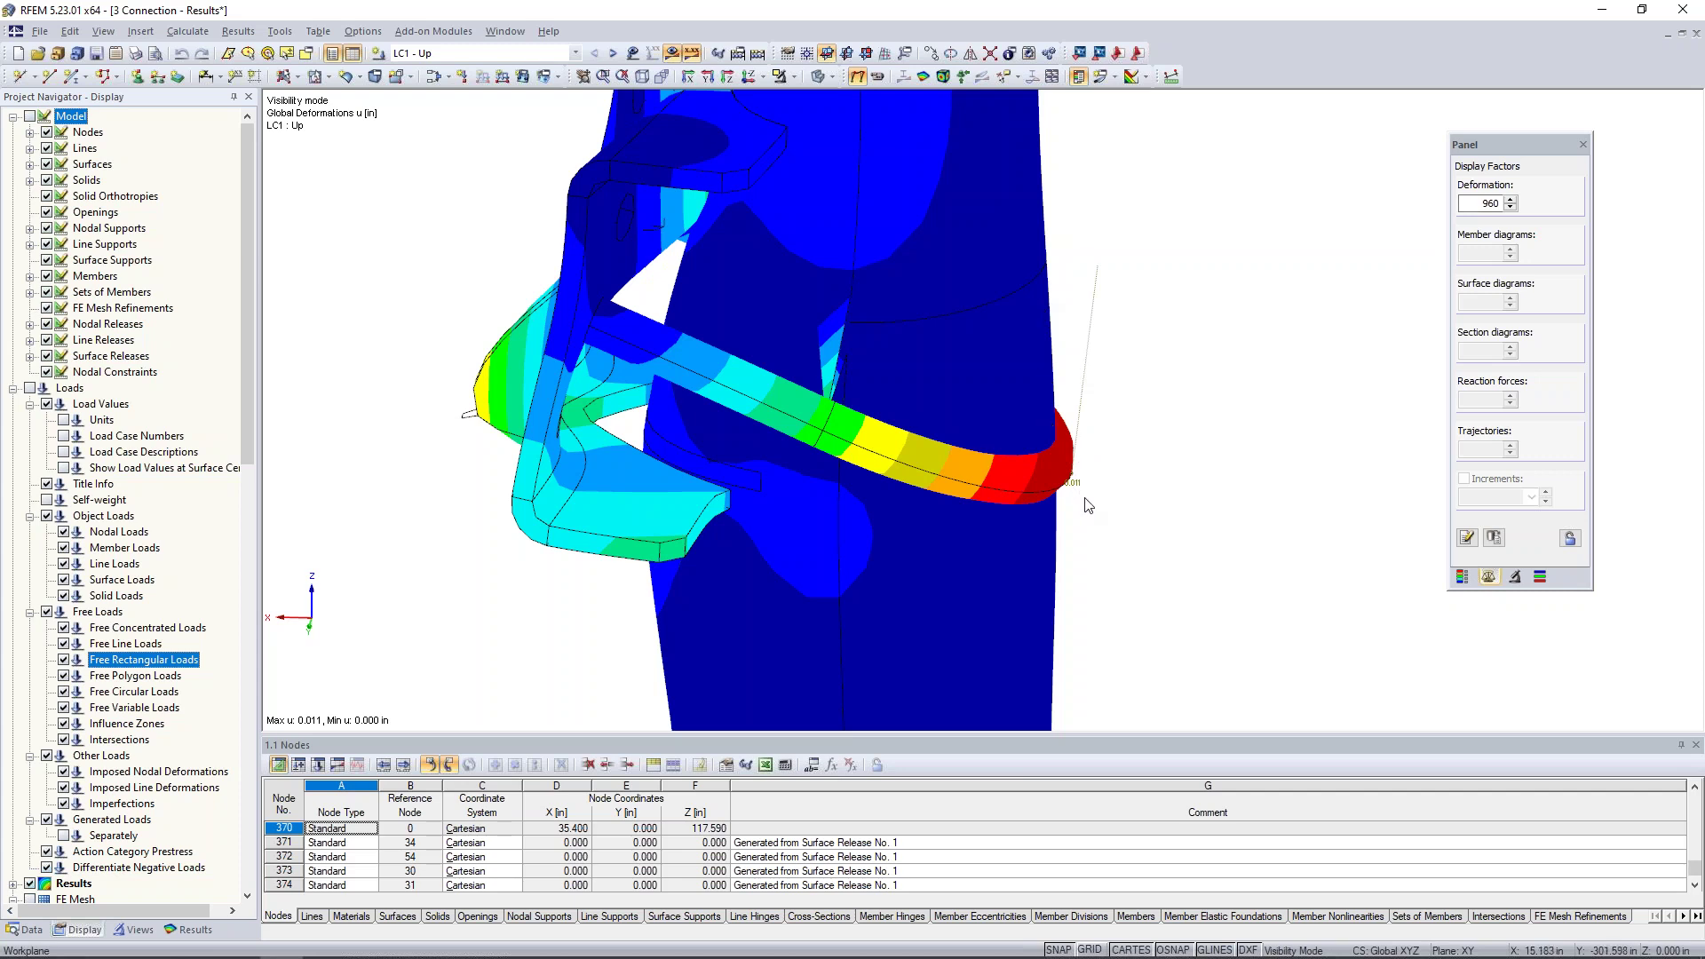
# Switch the results to LC2 - Down and reduce the deformation display factor to 120
pyautogui.click(1511, 210)
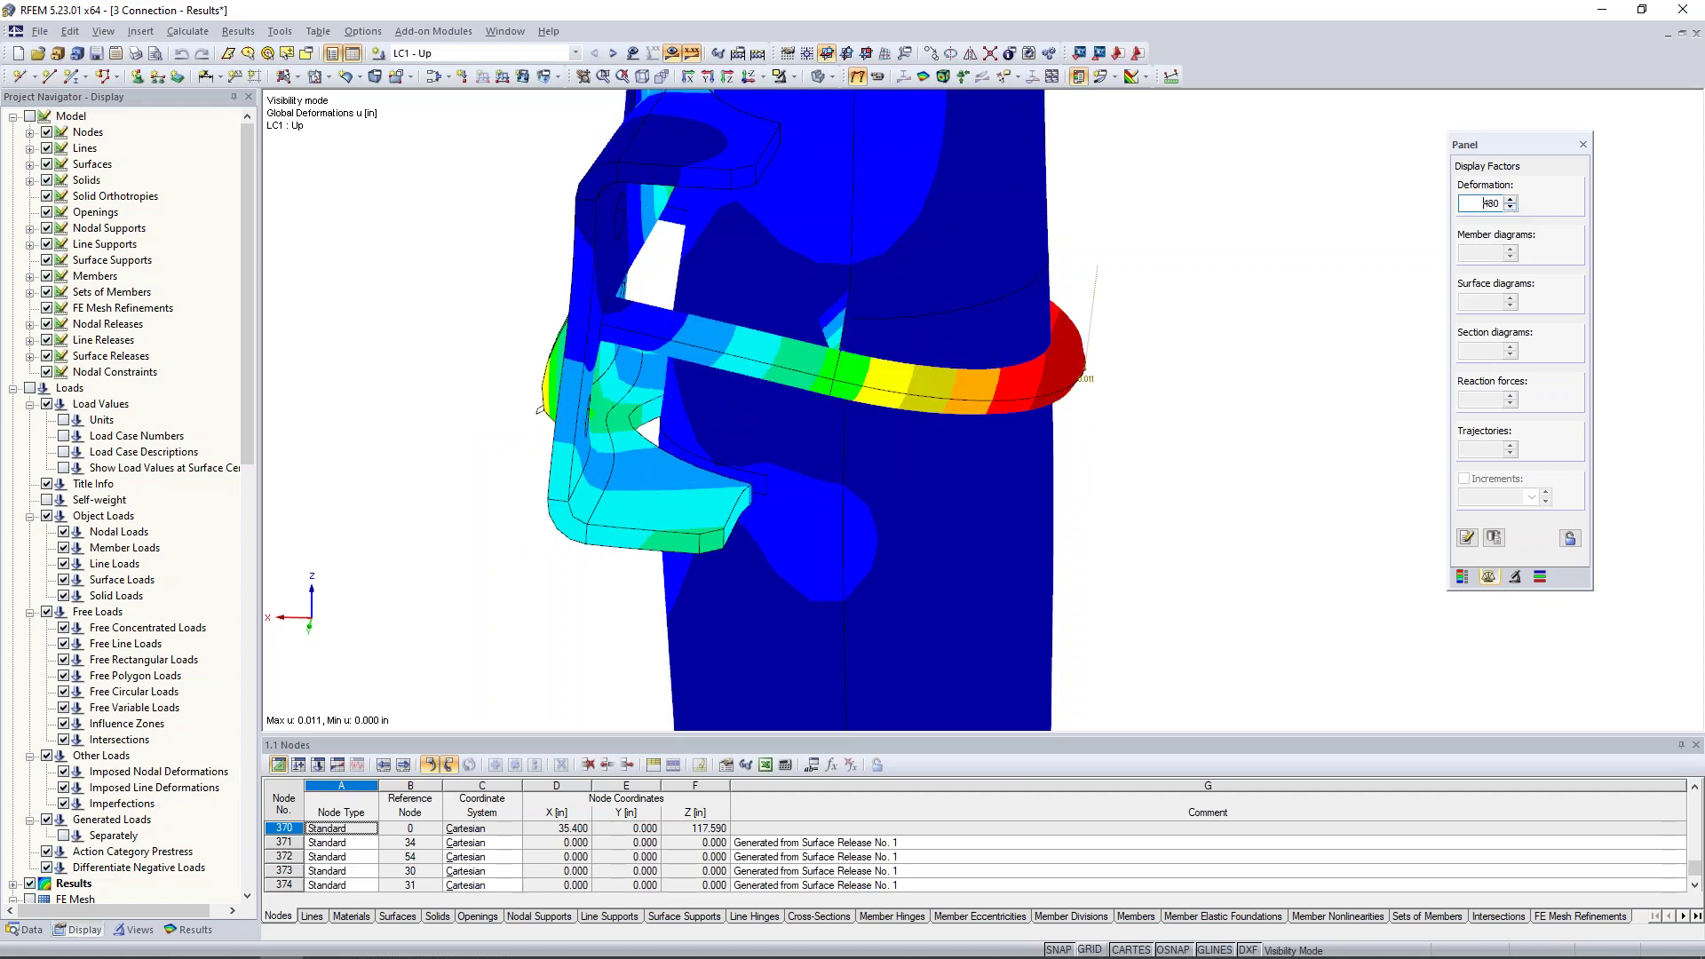
pyautogui.click(613, 54)
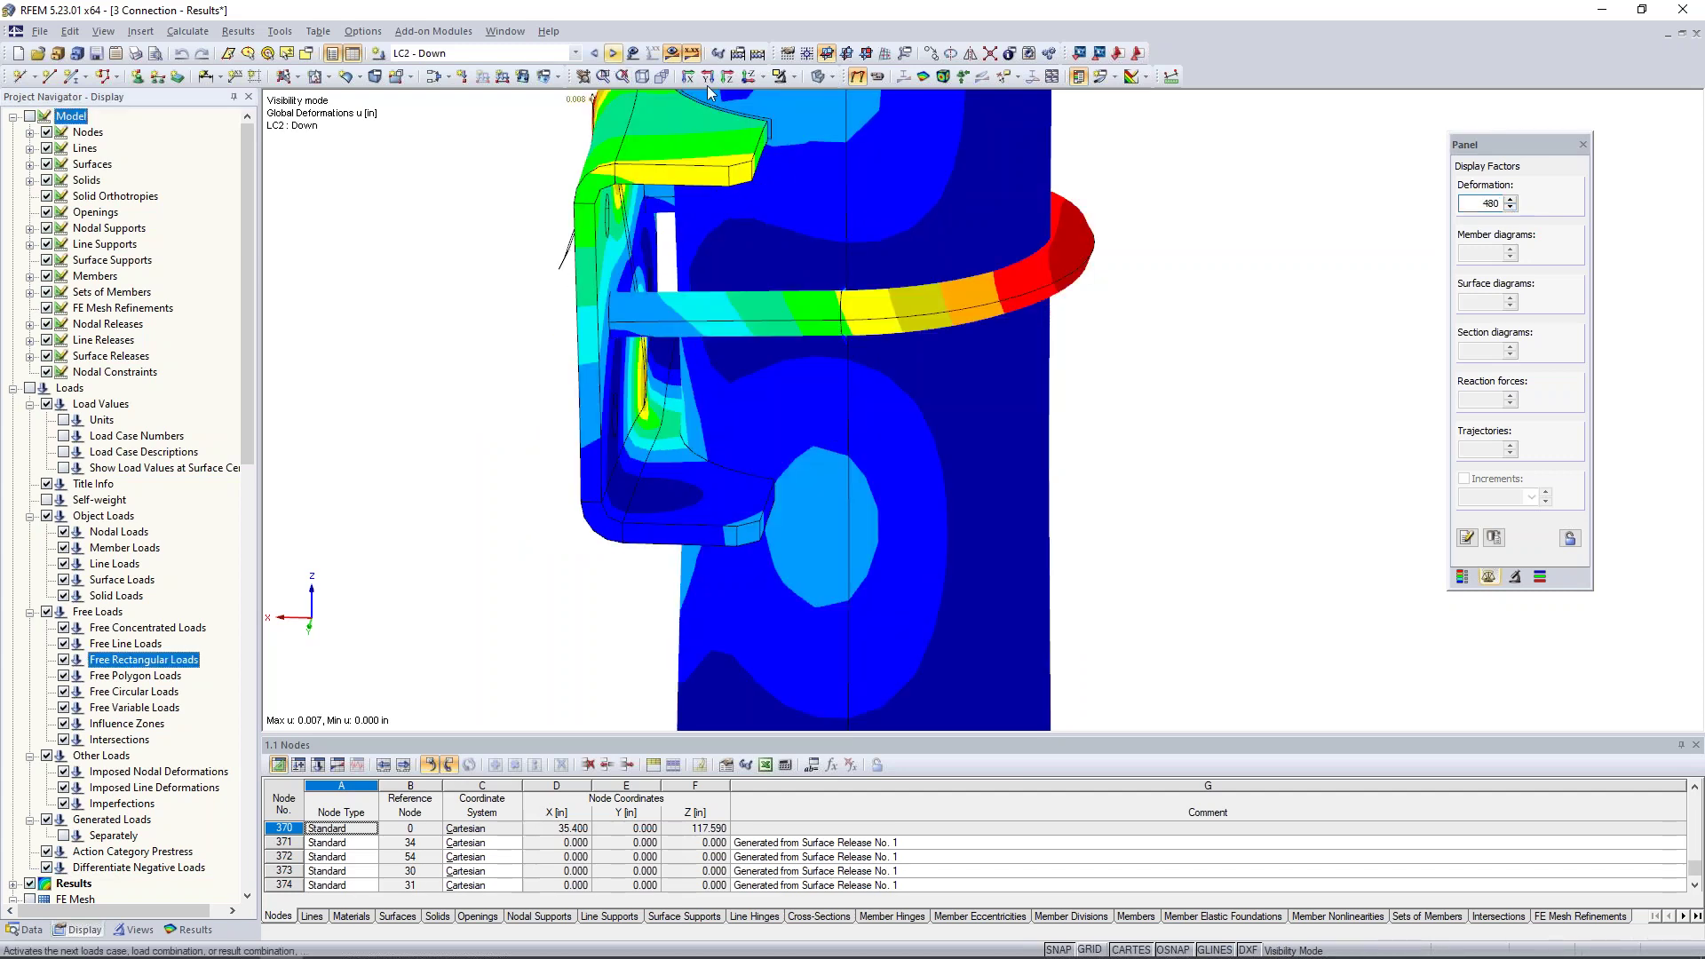
pyautogui.scroll(-2, 527, 269)
pyautogui.moveTo(537, 277); pyautogui.dragTo(695, 389, button='middle')
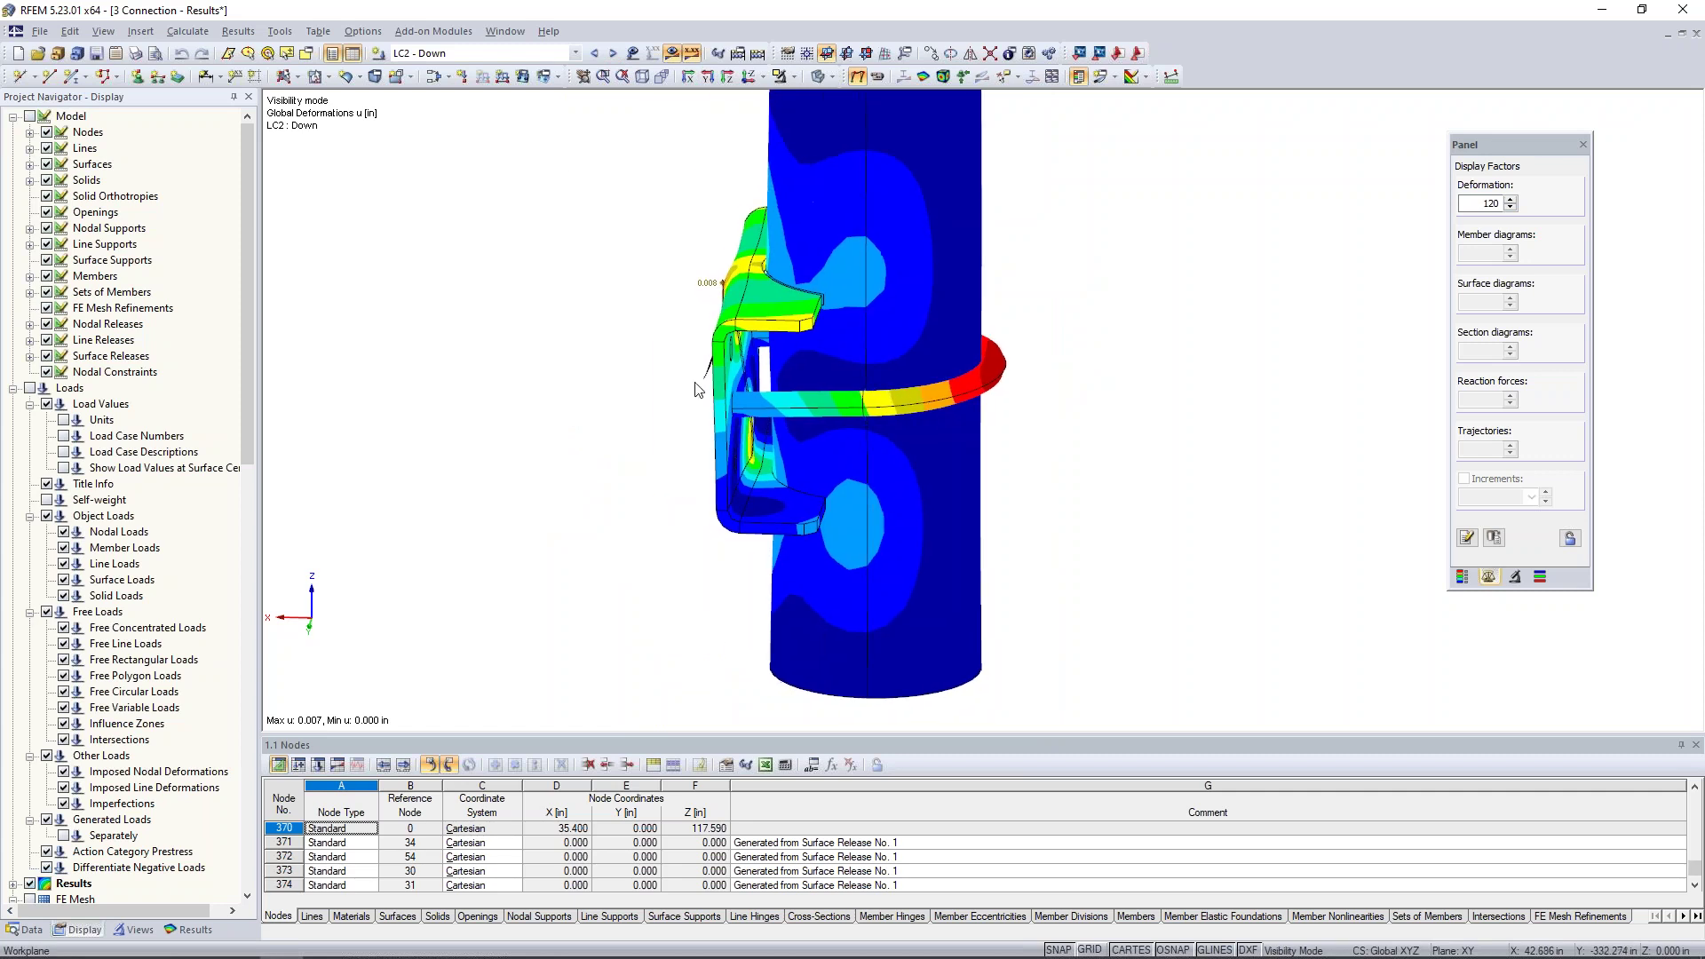
pyautogui.scroll(-1, 699, 397)
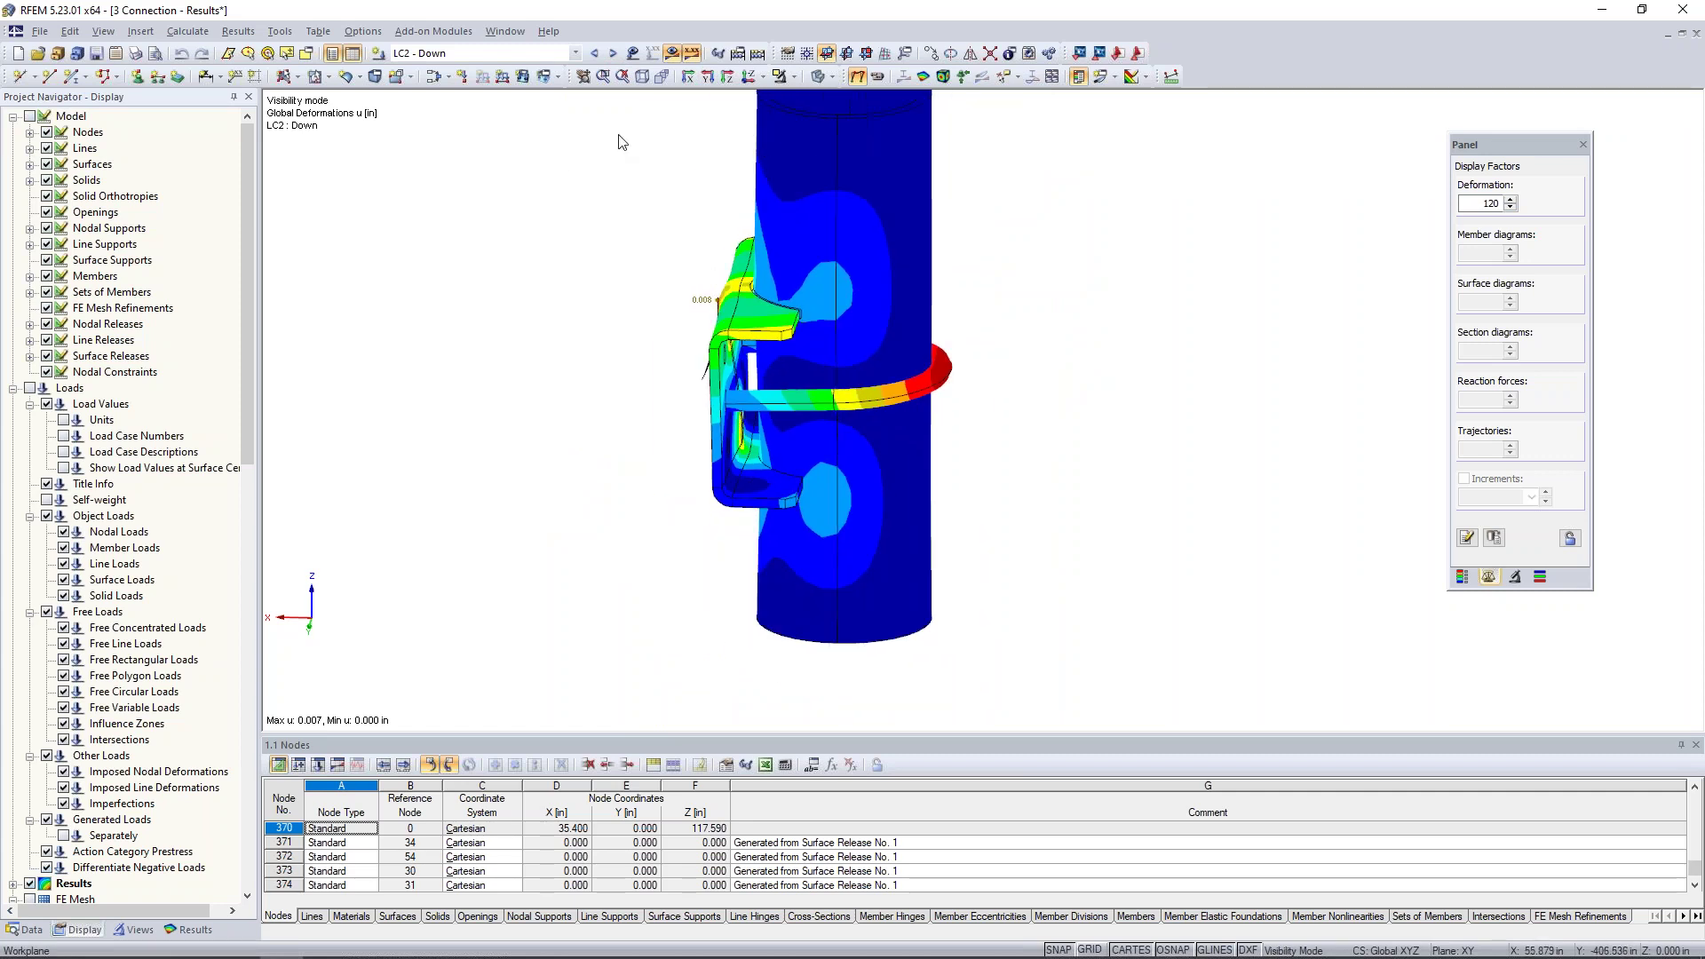
# Cancel the visibility mode and briefly animate the LC2 deformations of the whole connection
pyautogui.click(793, 79)
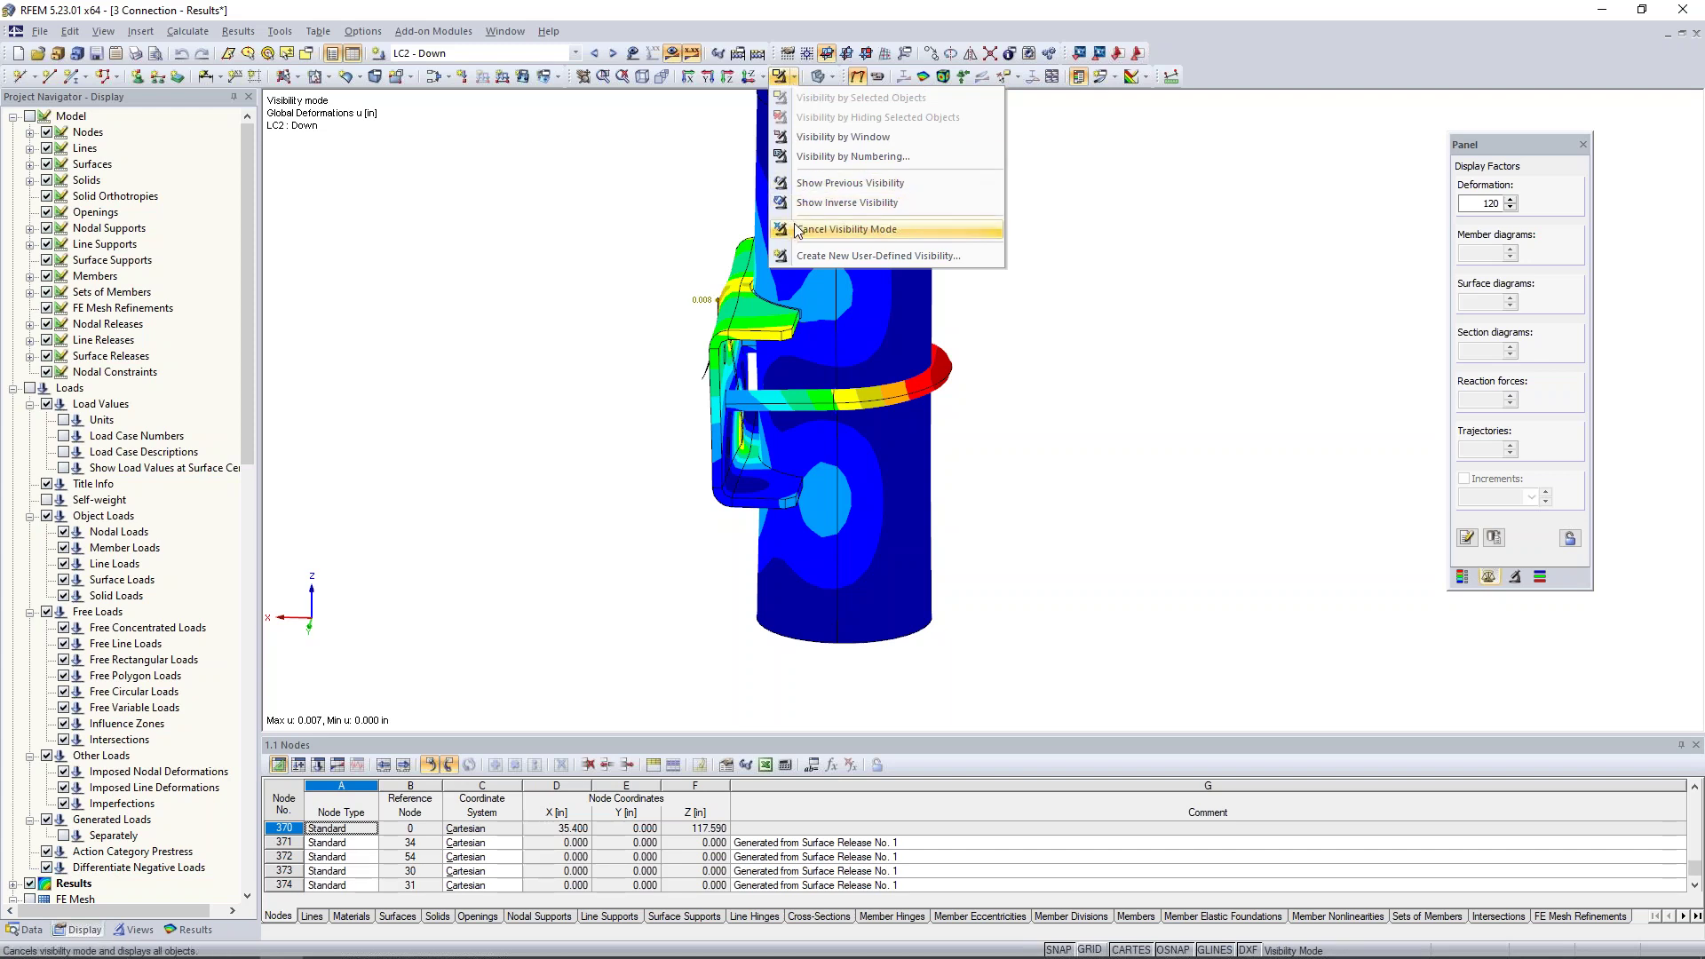
pyautogui.click(835, 229)
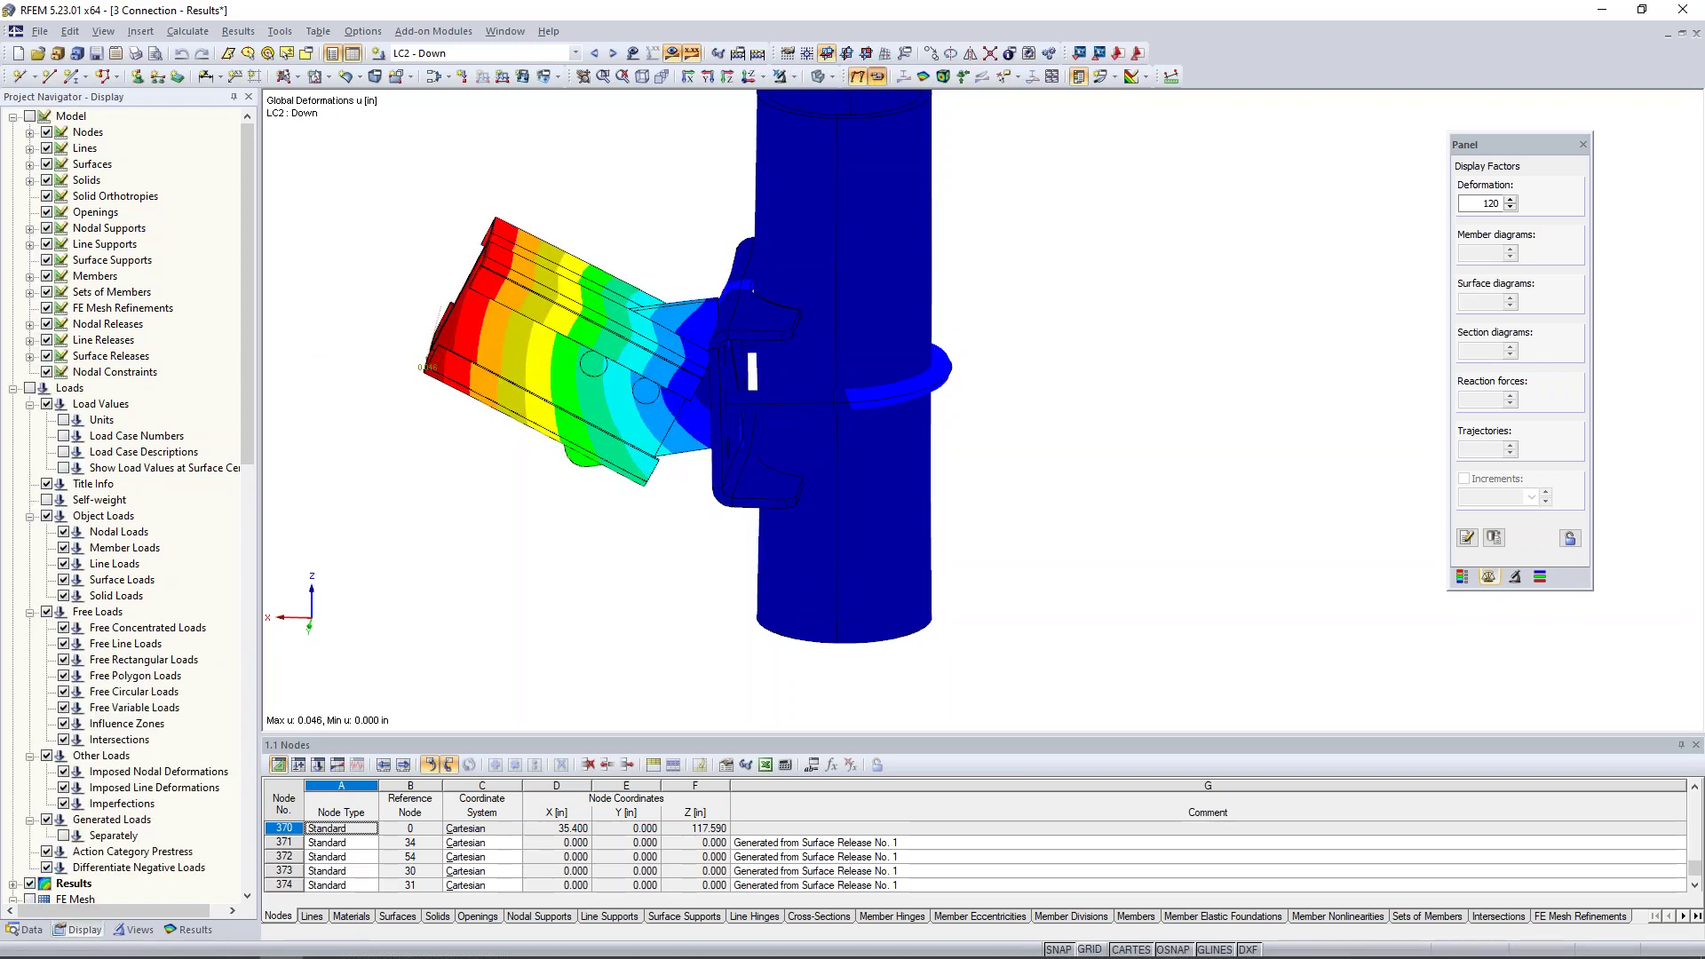
pyautogui.click(877, 78)
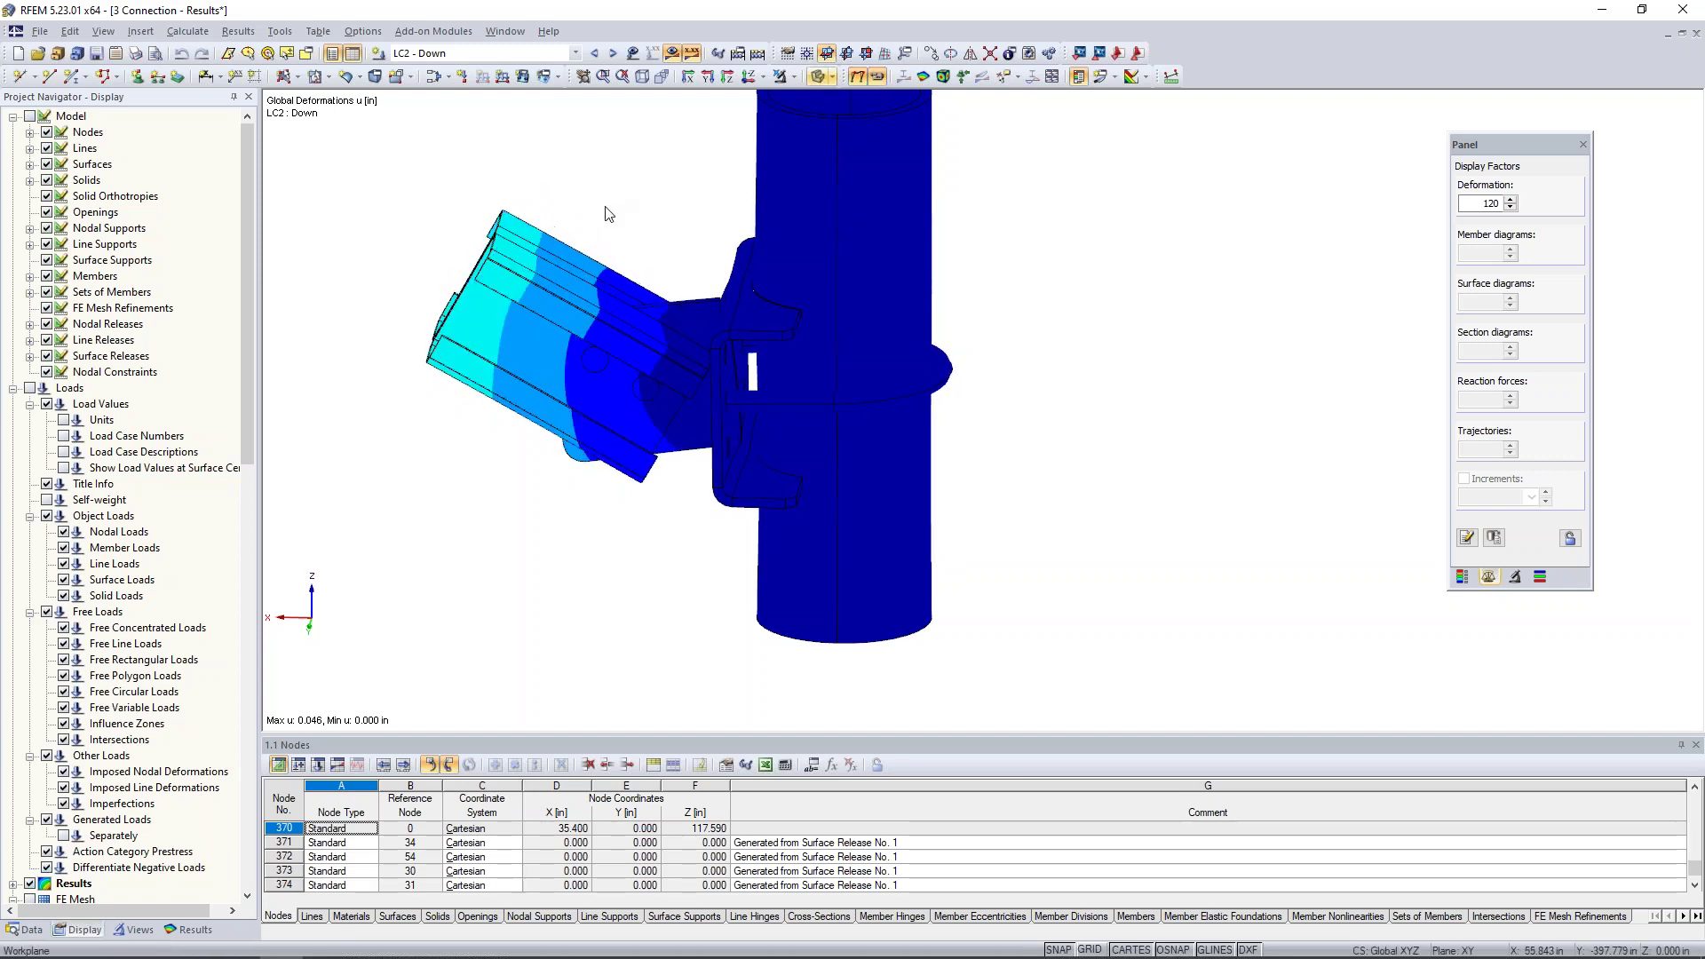
pyautogui.click(878, 78)
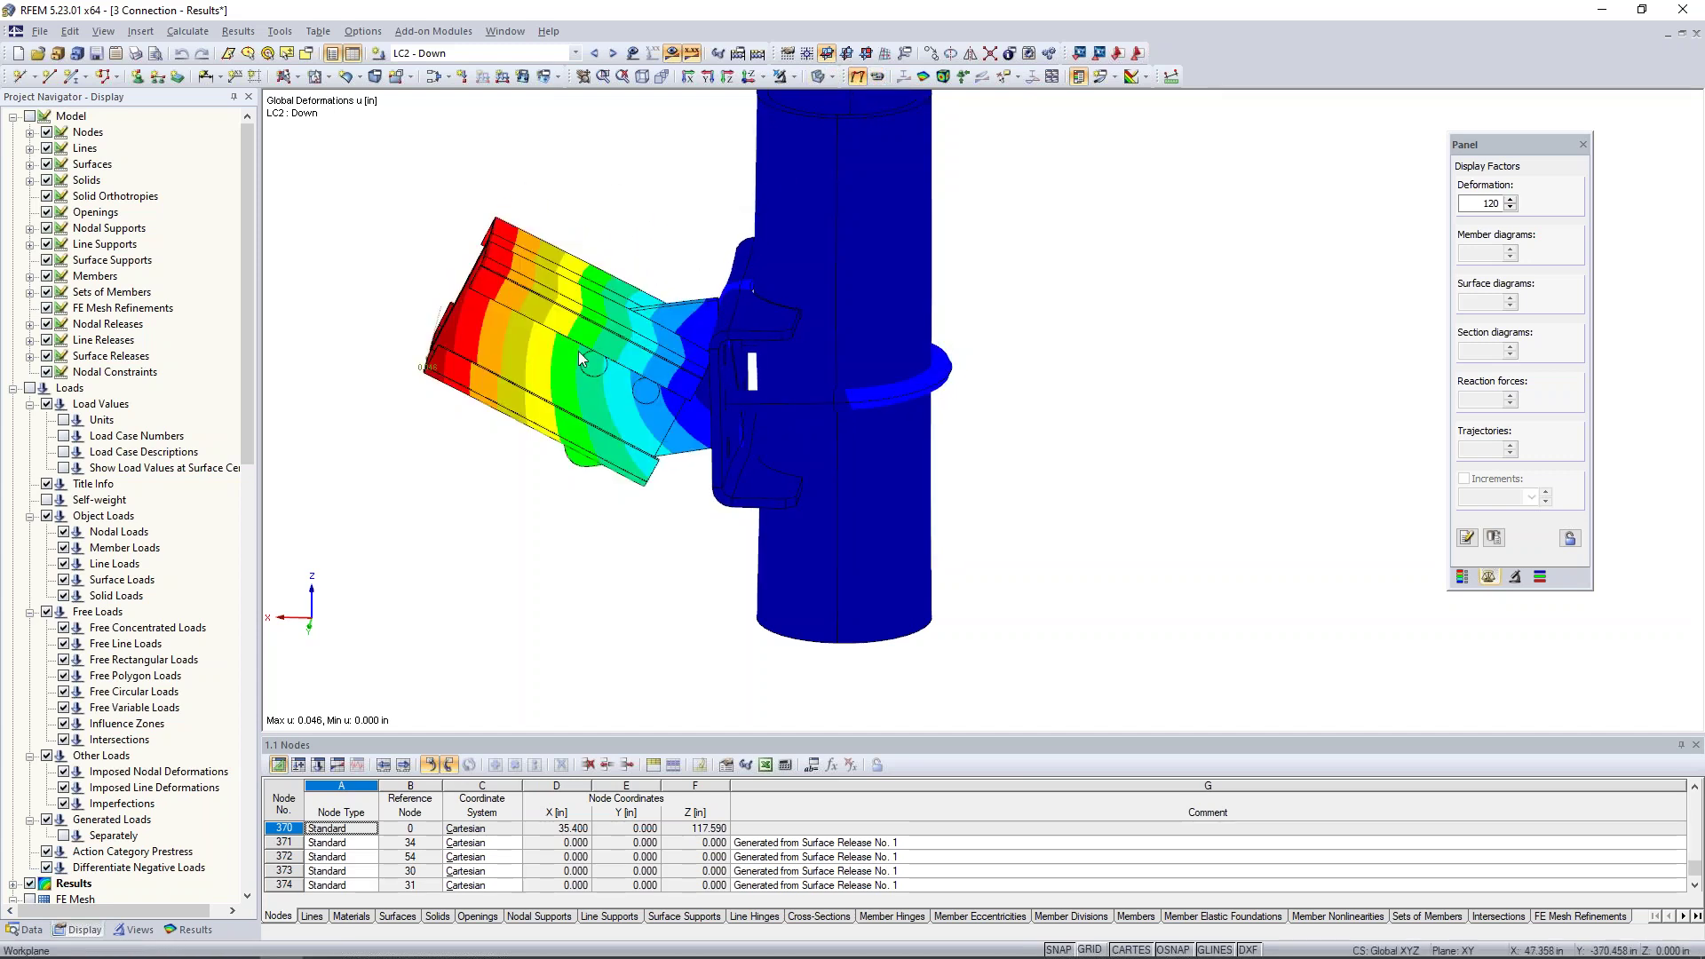
# Set the deformation display factor to 480 and examine the LC2 contact area between the clamp plate and the pipe
pyautogui.click(1511, 200)
pyautogui.click(1511, 199)
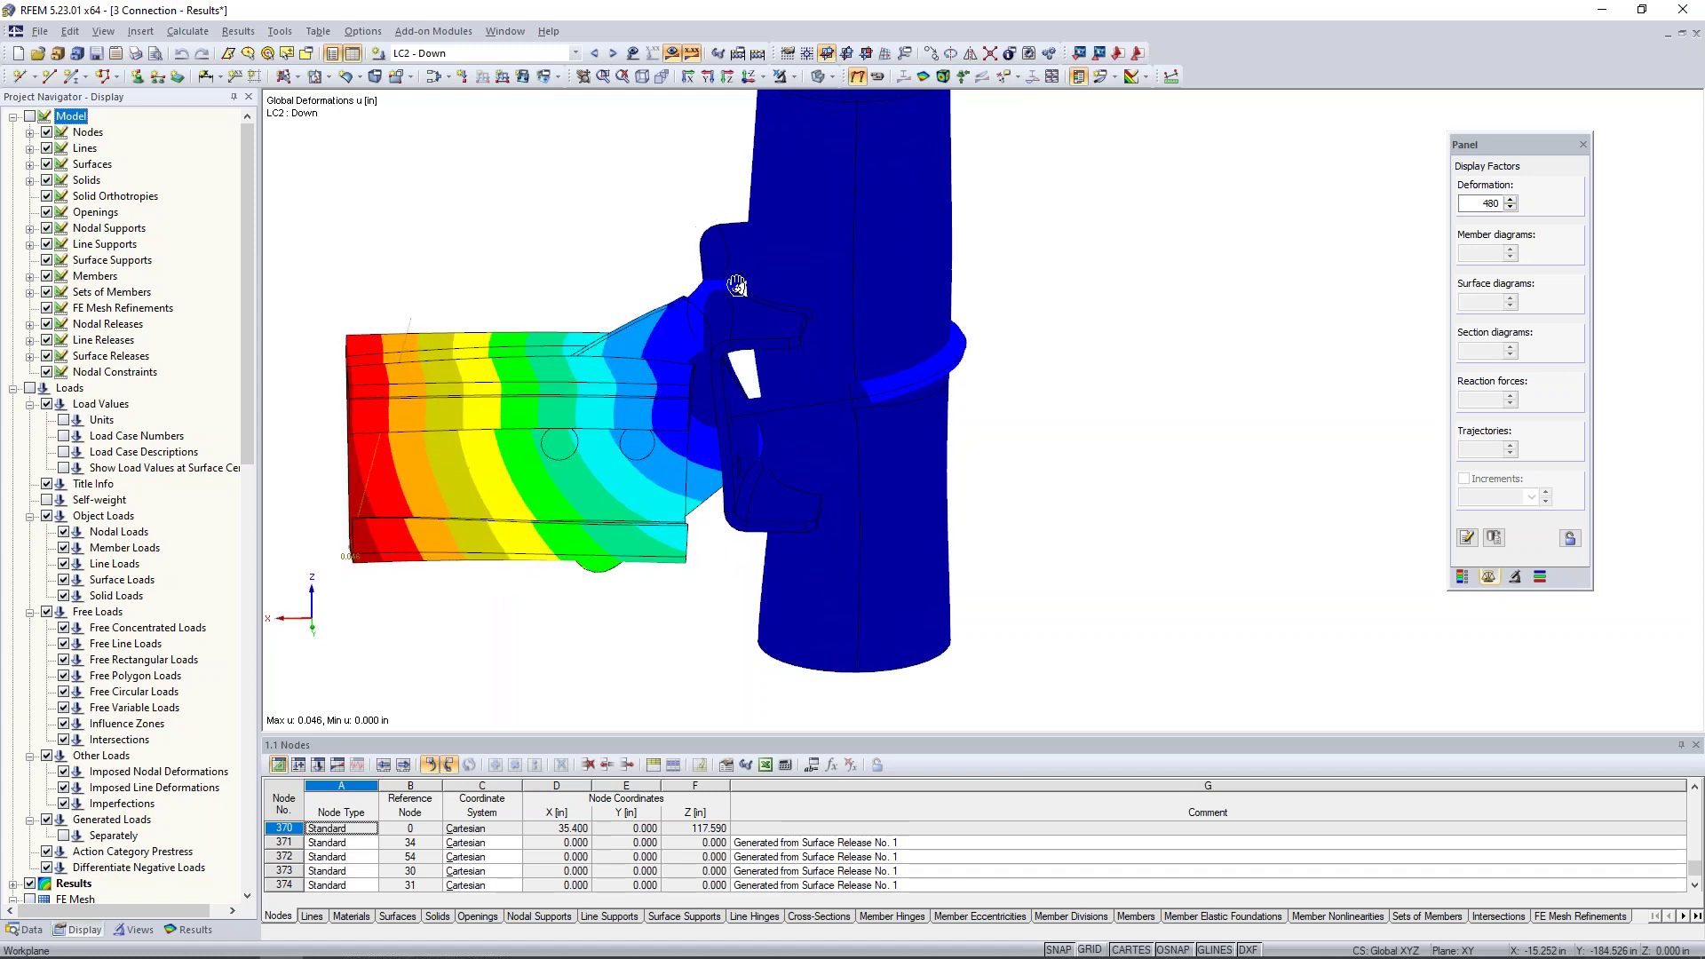
pyautogui.scroll(5, 740, 290)
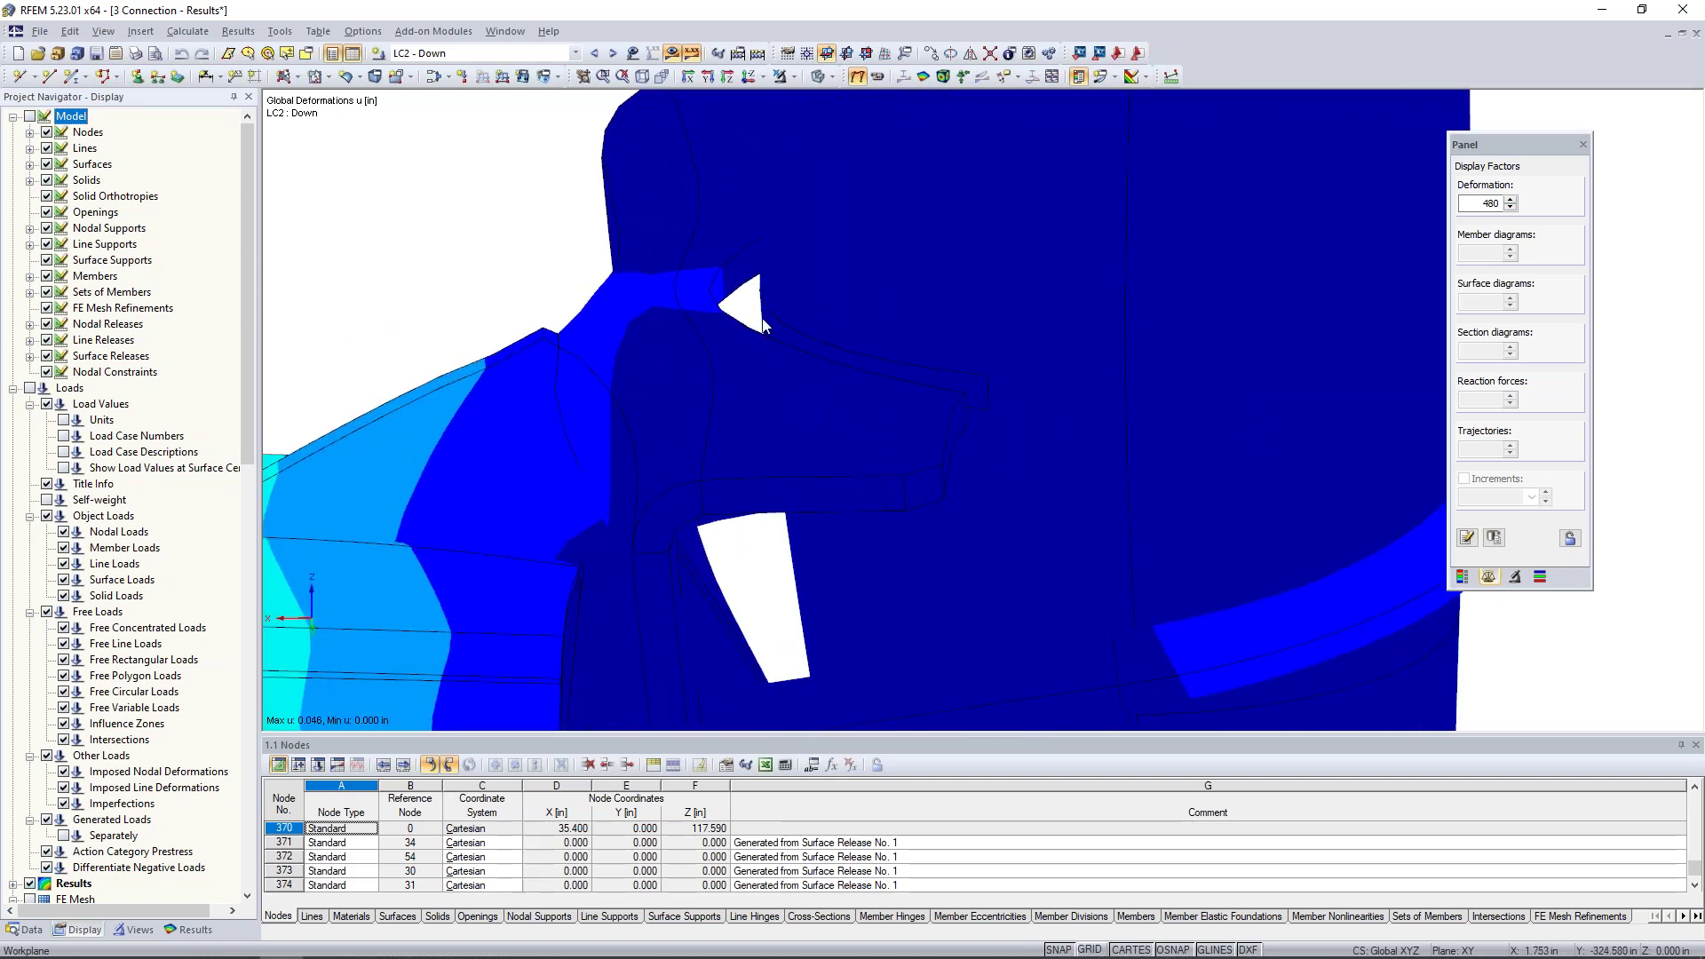
pyautogui.scroll(-5, 749, 316)
pyautogui.keyDown('ctrl'); pyautogui.moveTo(1110, 442); pyautogui.dragTo(1131, 388, button='middle'); pyautogui.keyUp('ctrl')
pyautogui.scroll(-1, 1089, 404)
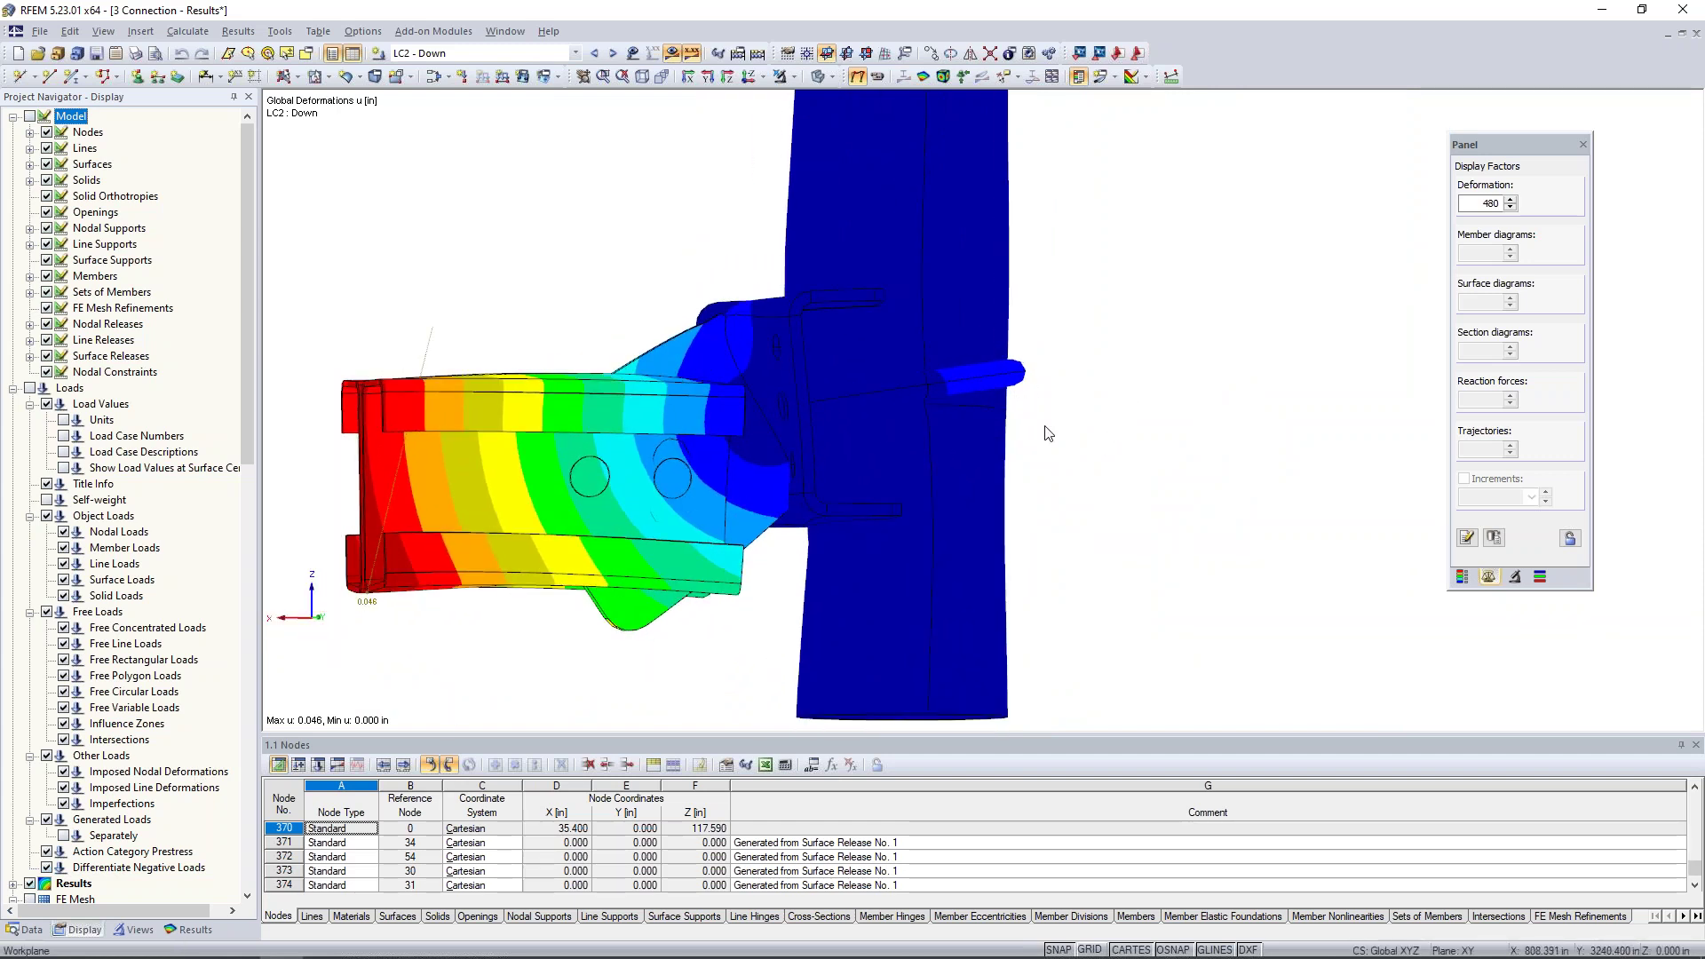
pyautogui.keyDown('ctrl'); pyautogui.moveTo(1050, 434); pyautogui.dragTo(1031, 444, button='middle'); pyautogui.keyUp('ctrl')
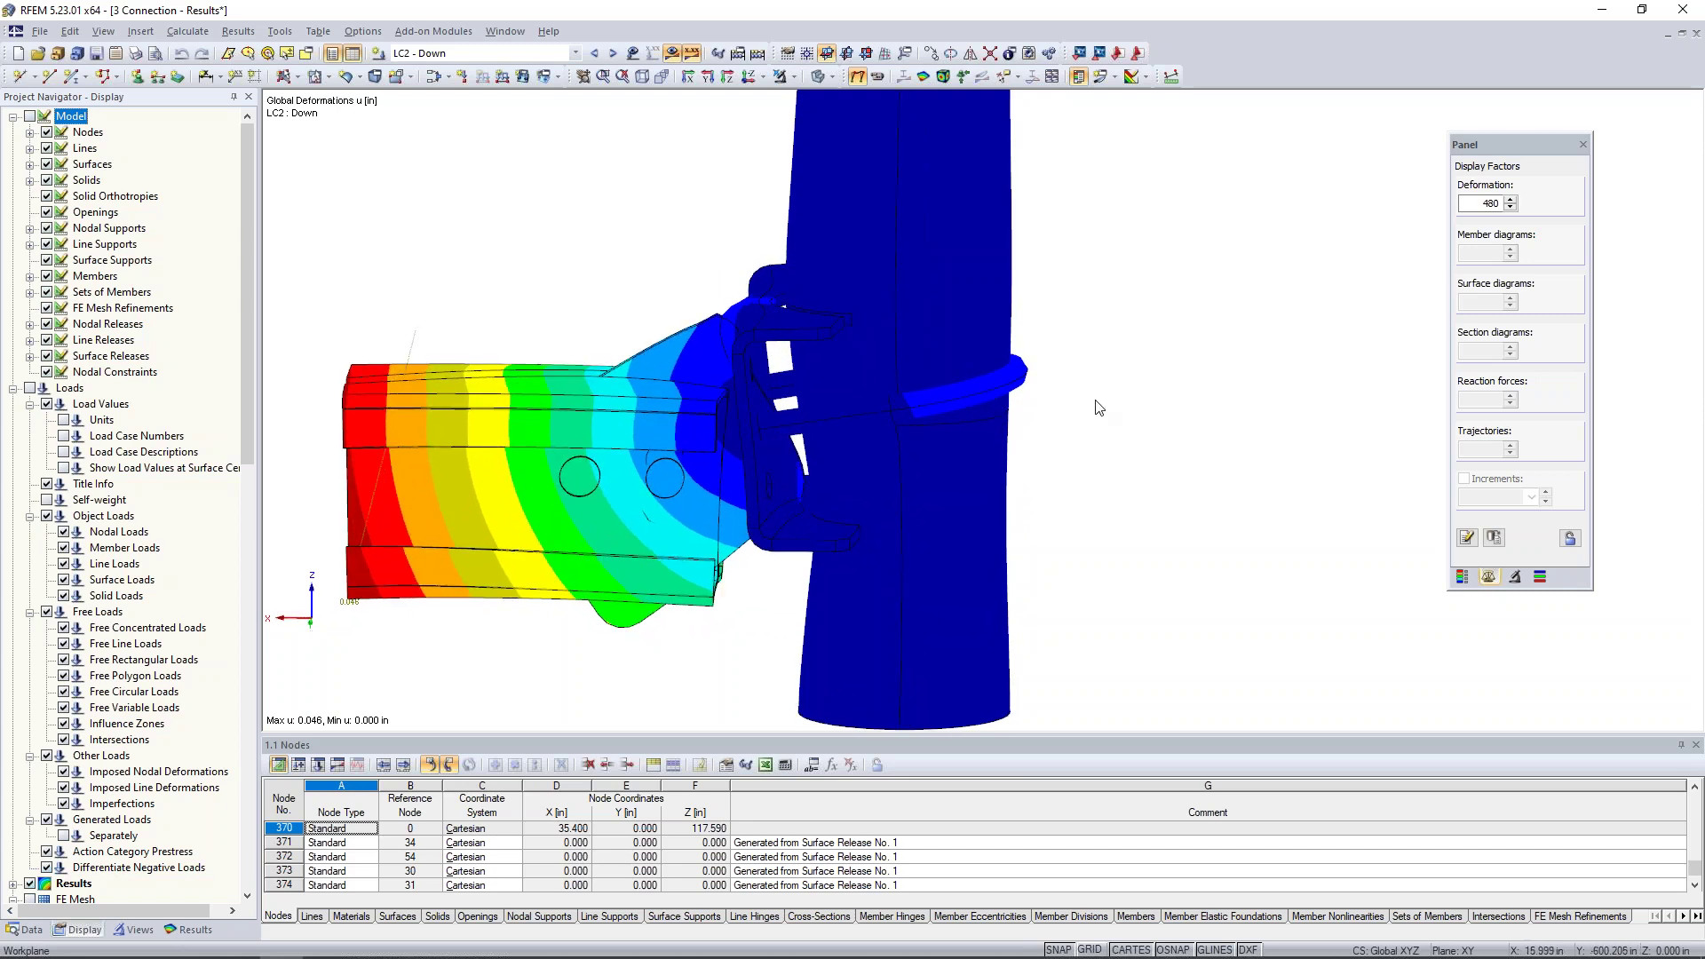
# Display the global deformations of LC3 - Tension
pyautogui.click(613, 54)
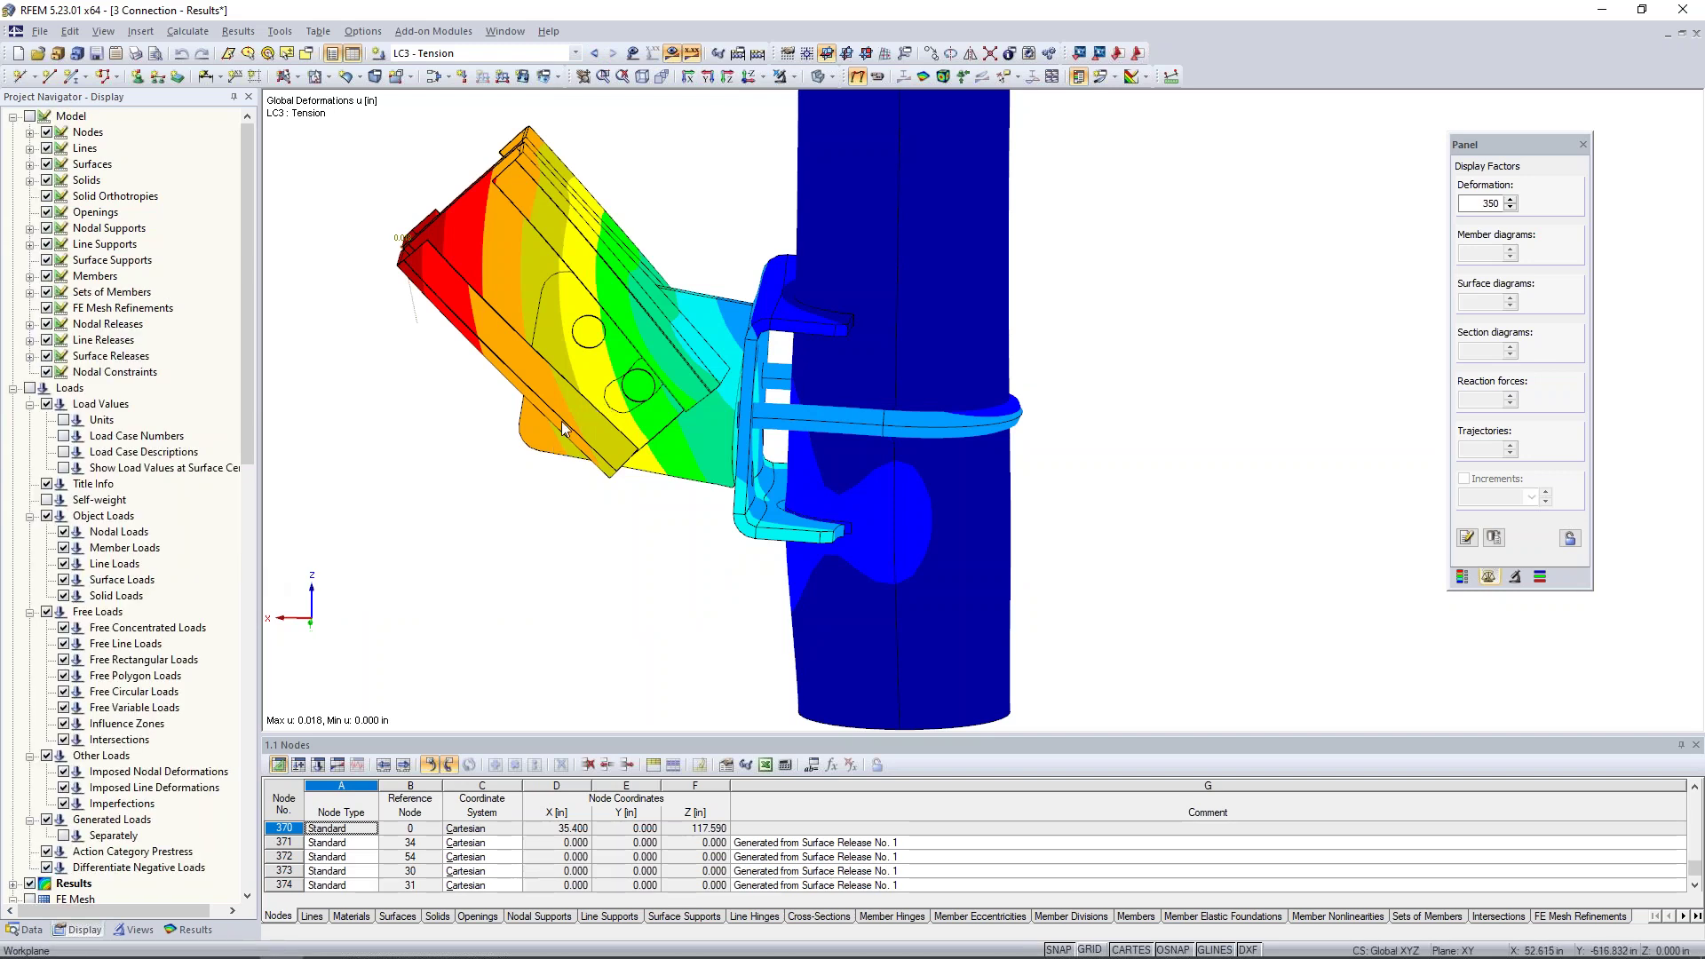
pyautogui.click(793, 76)
pyautogui.click(725, 171)
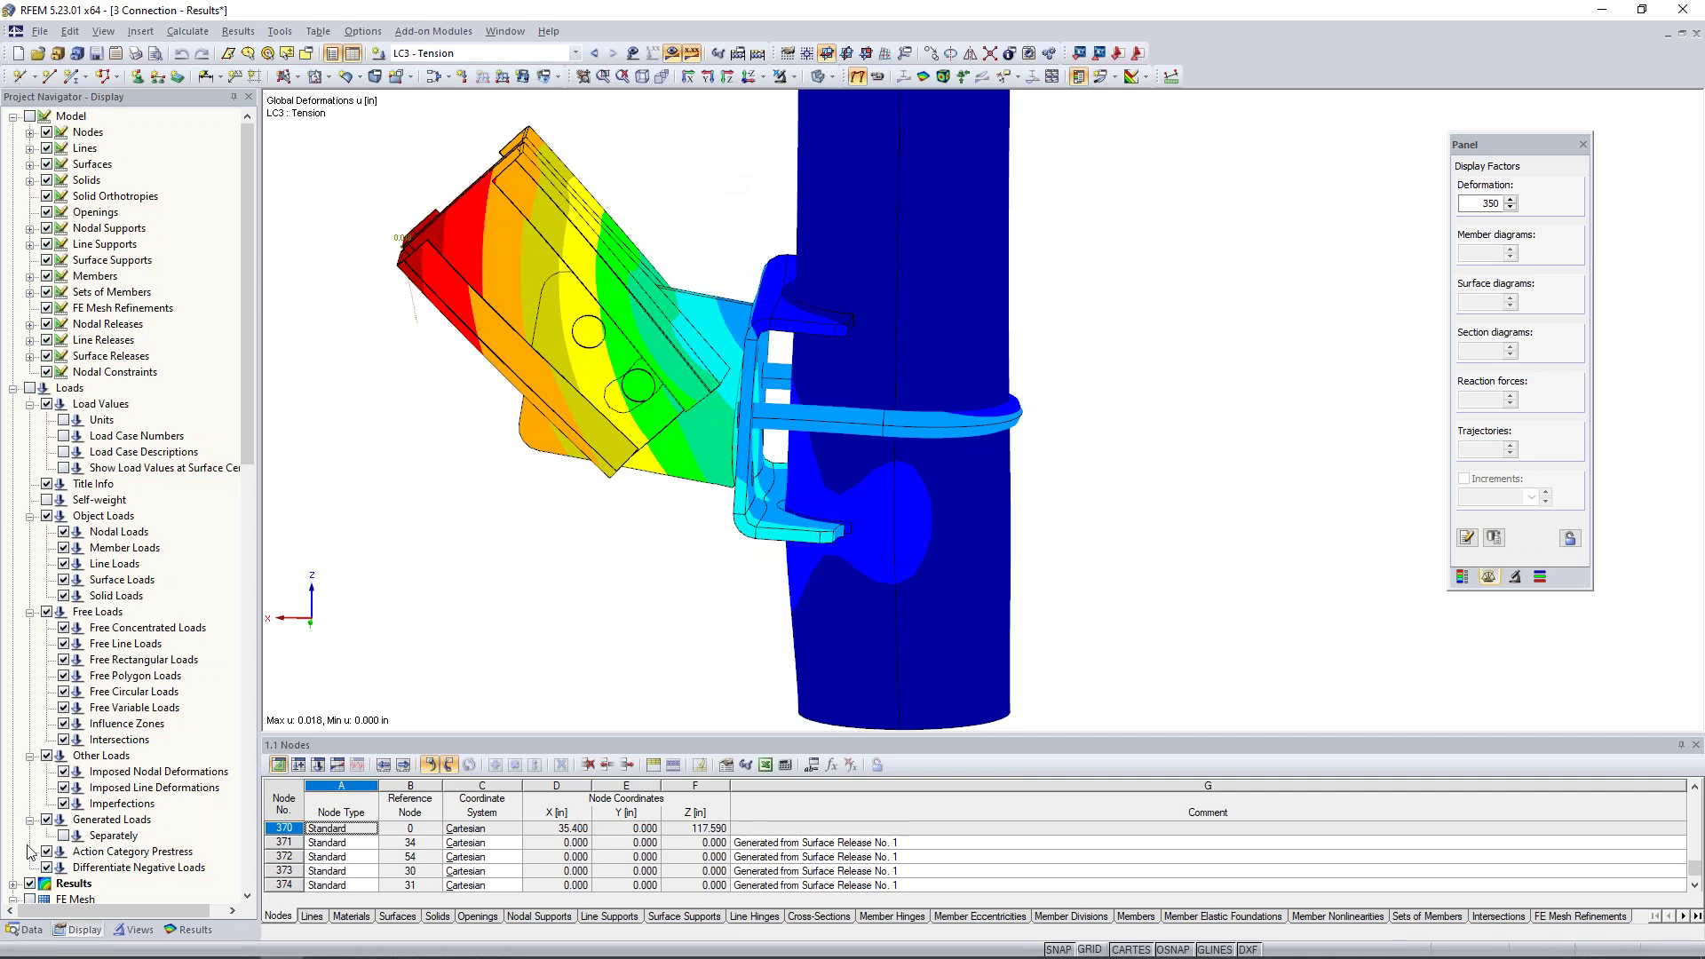
# Display the model objects and the LC3 loads together with the deformation results
pyautogui.click(30, 117)
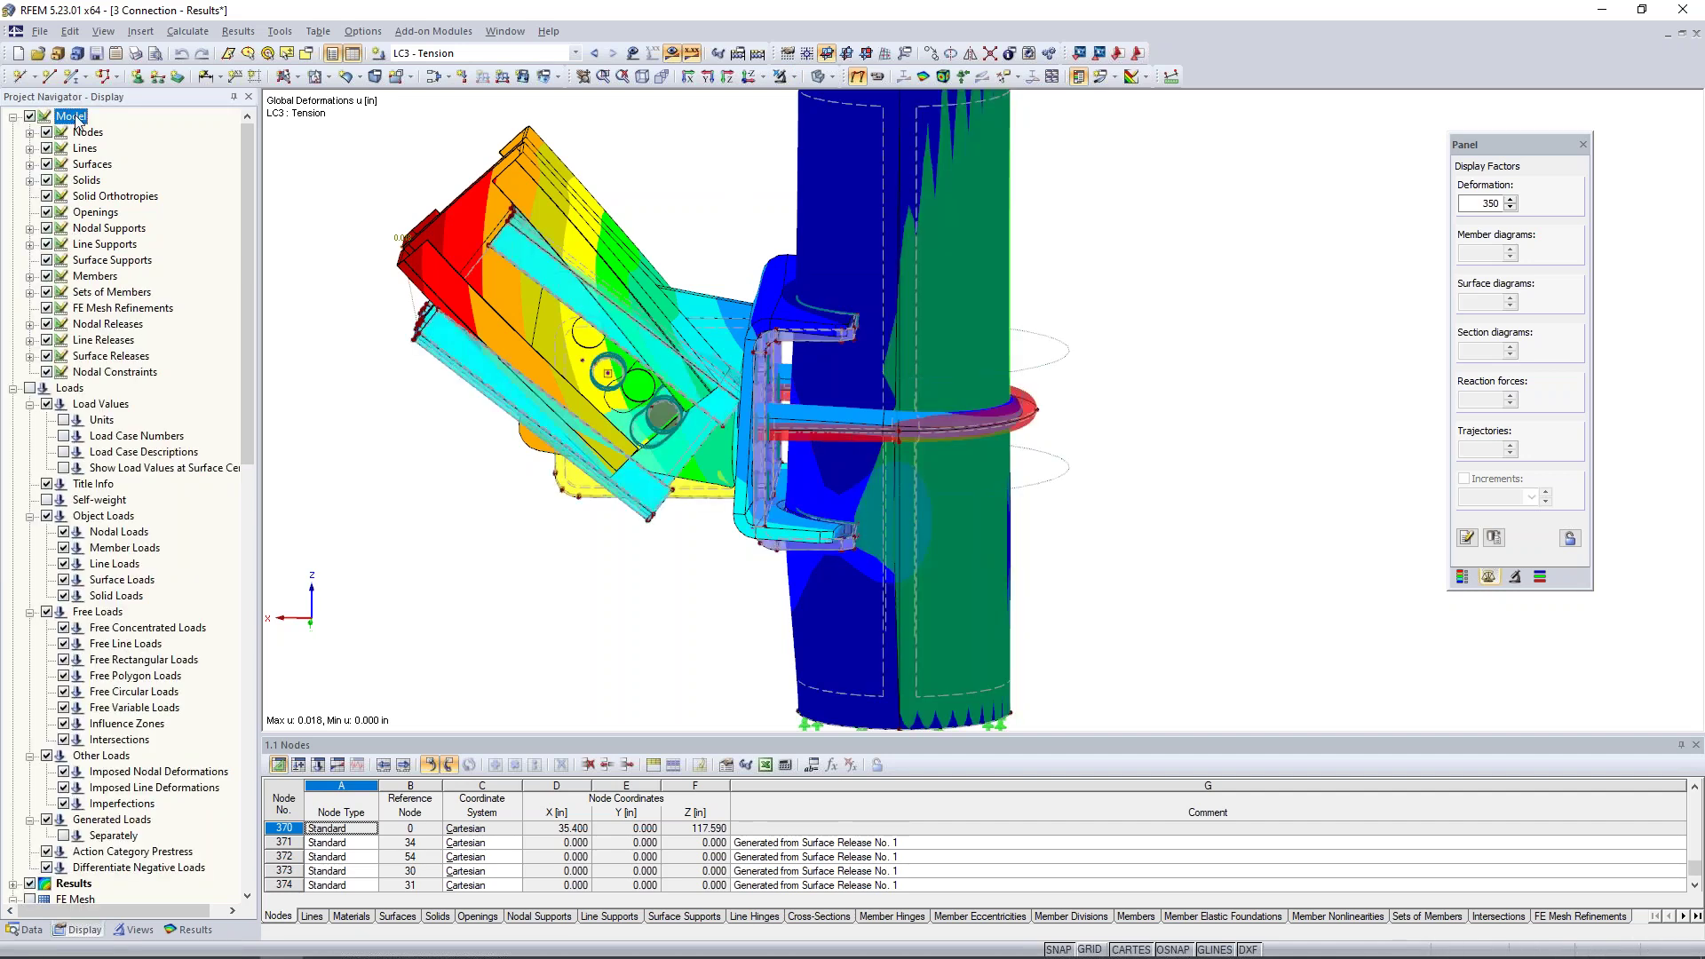
pyautogui.click(675, 55)
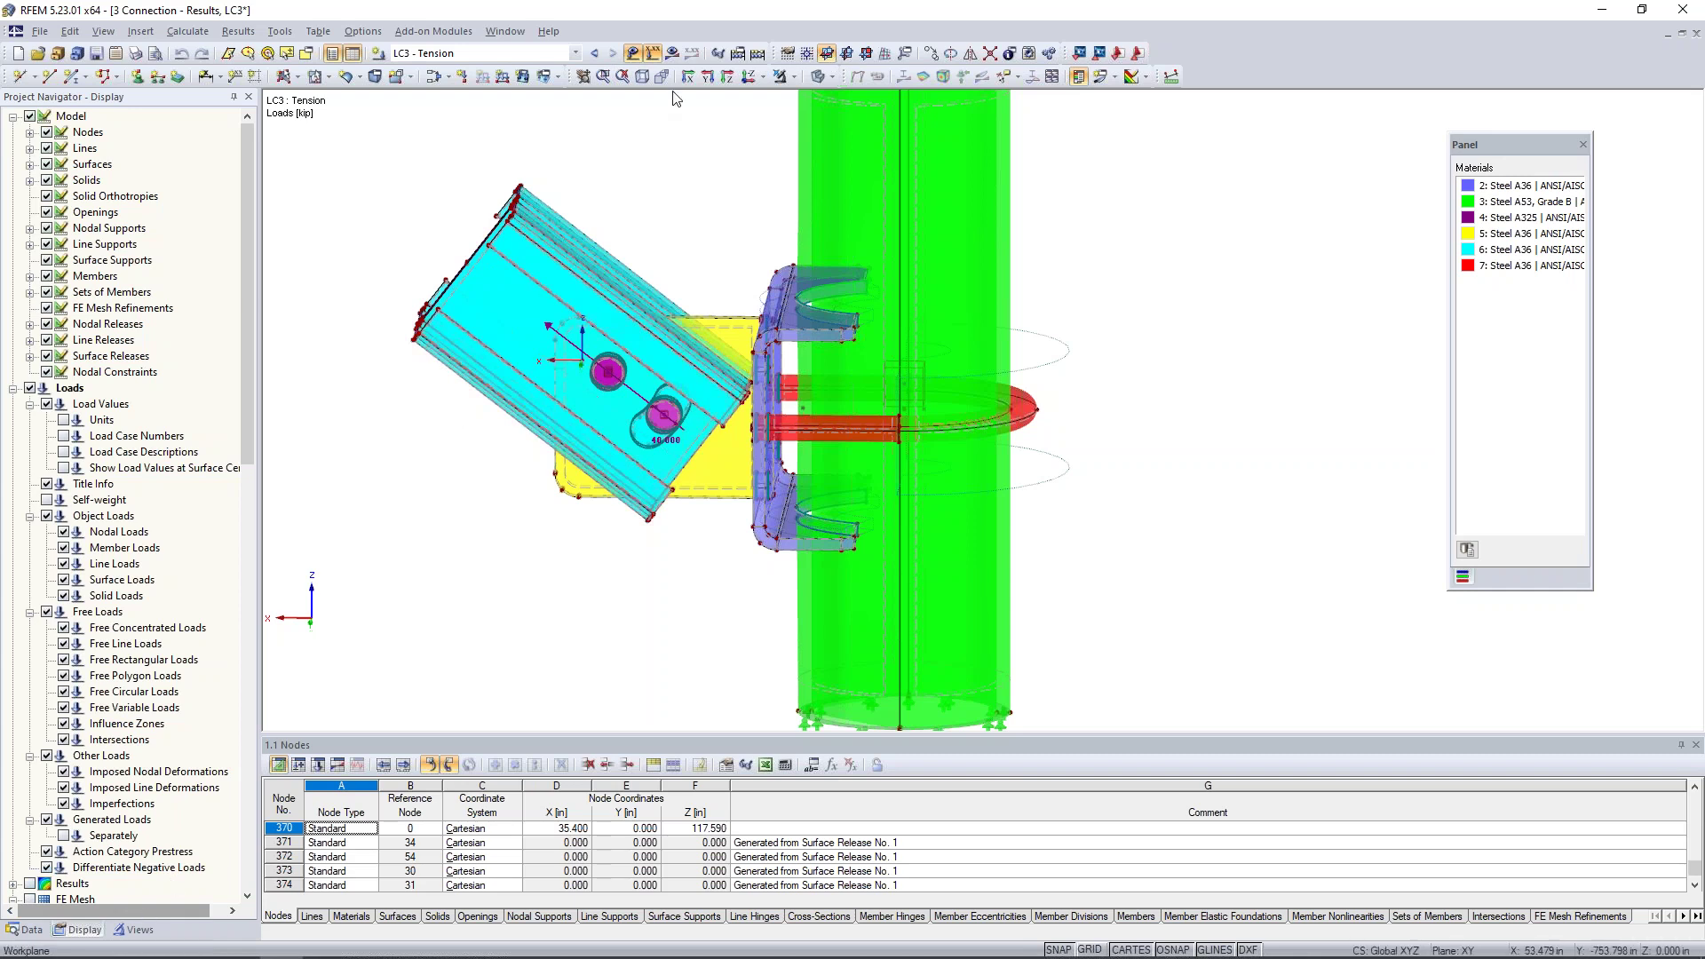
pyautogui.click(673, 54)
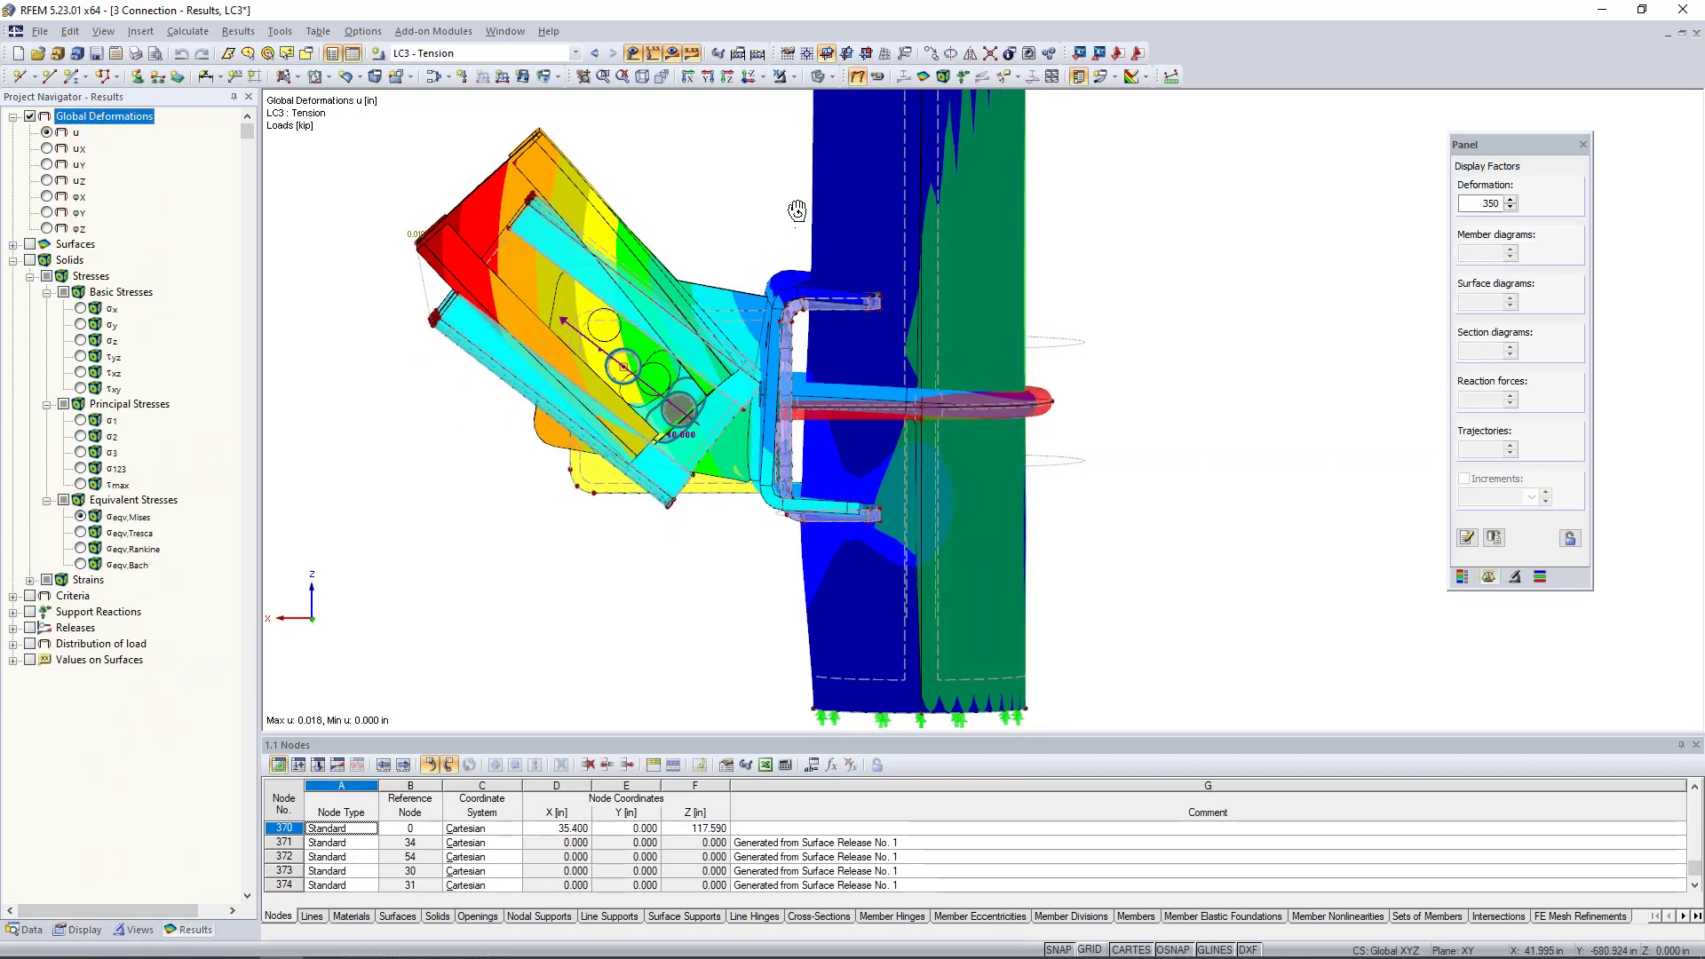
# Select the pipe, clamp plate and U-bolt with a window and show only them with Visibility by Selected Objects
pyautogui.moveTo(758, 236); pyautogui.dragTo(1119, 559)
pyautogui.click(793, 76)
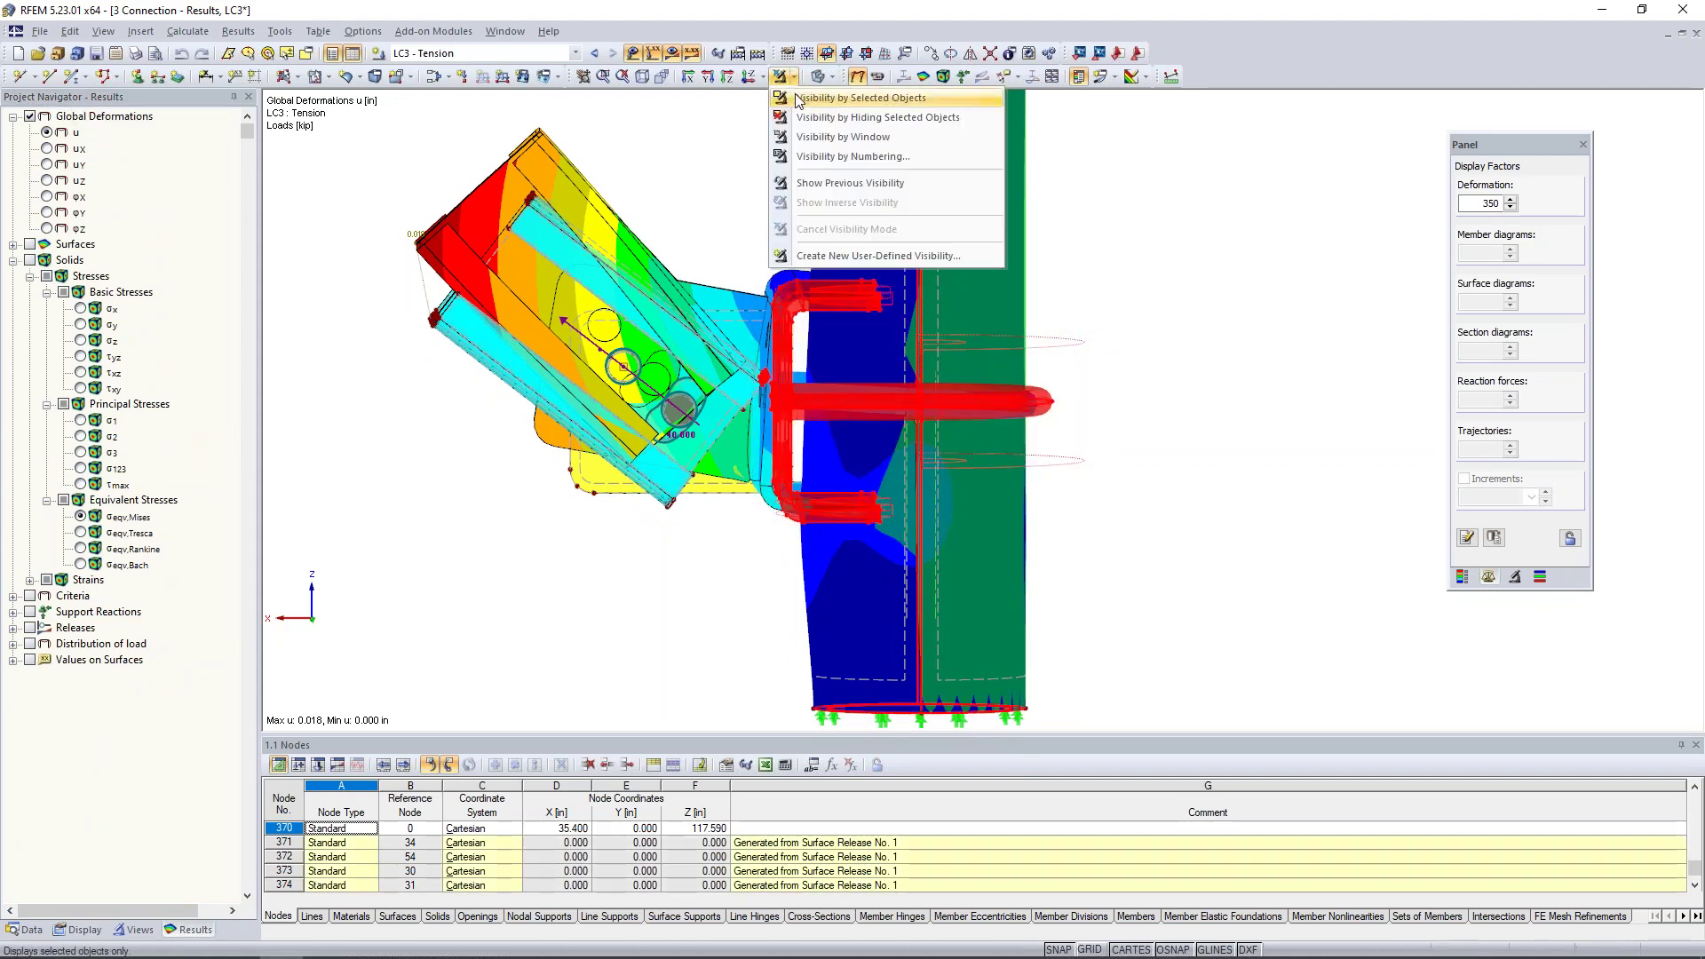
pyautogui.click(797, 101)
# Clear the selection and show the isolated parts in the Wireframe Display Model
pyautogui.keyDown('ctrl'); pyautogui.moveTo(704, 362); pyautogui.dragTo(668, 342, button='middle'); pyautogui.keyUp('ctrl')
pyautogui.click(672, 342)
pyautogui.click(831, 77)
pyautogui.click(844, 99)
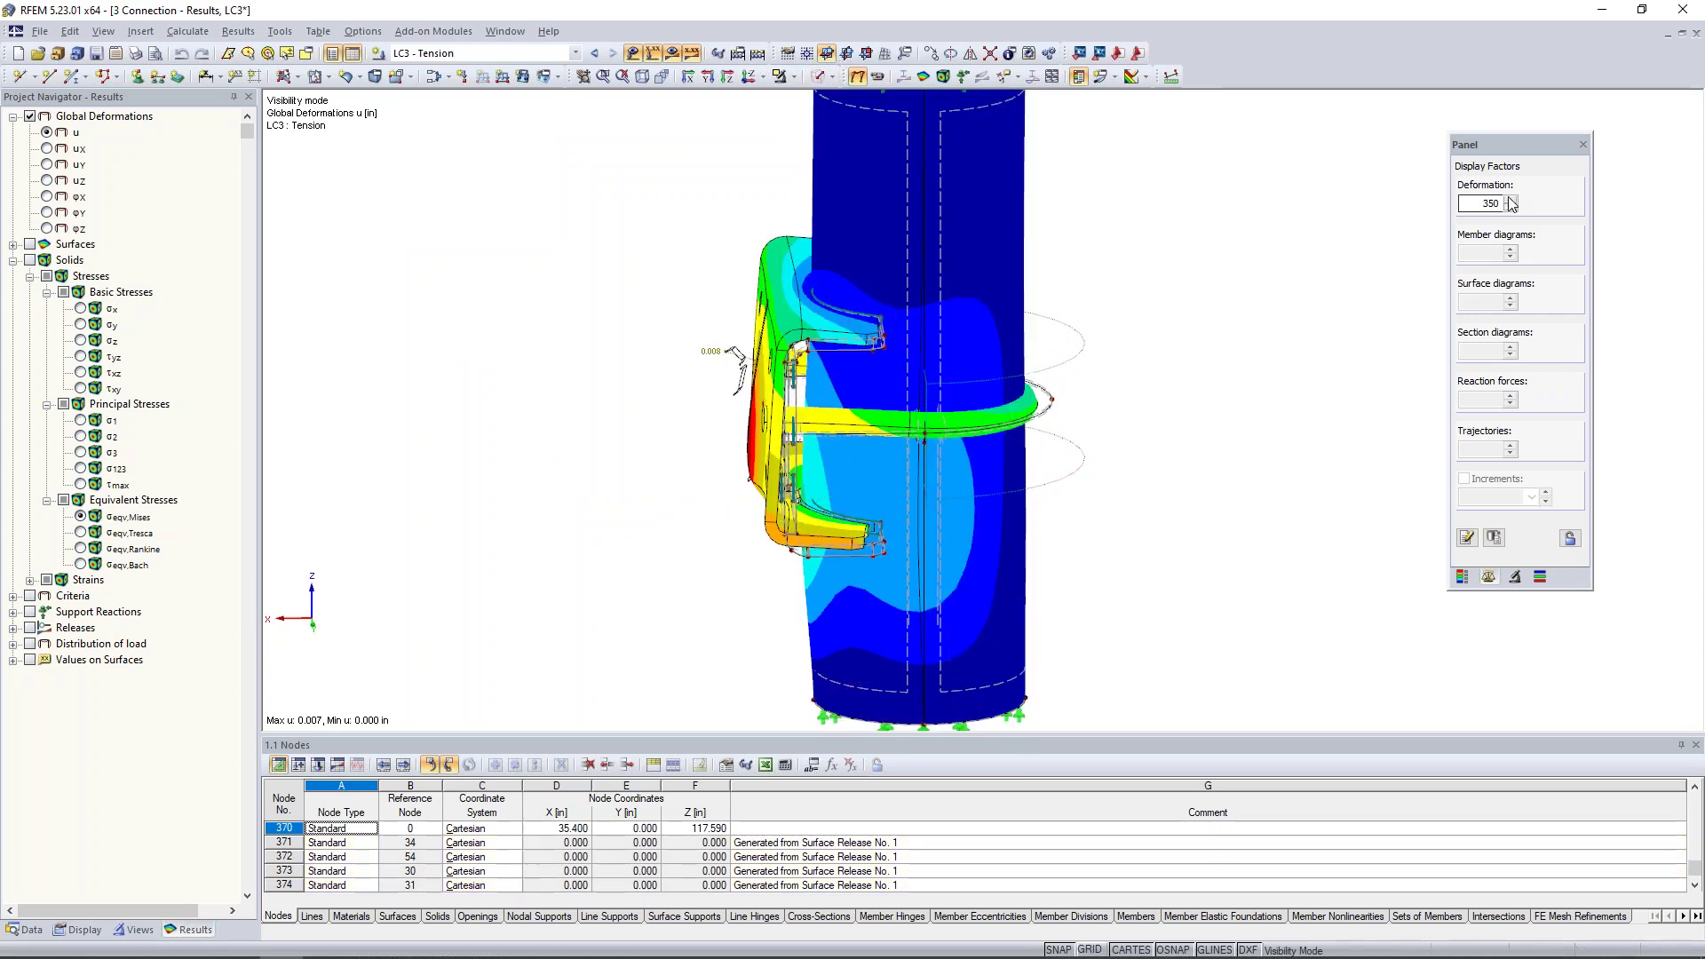
# Set the deformation display factor to 1400 and examine how the clamp plate and U-bolt move relative to the pipe in LC3
pyautogui.click(1511, 200)
pyautogui.click(1510, 200)
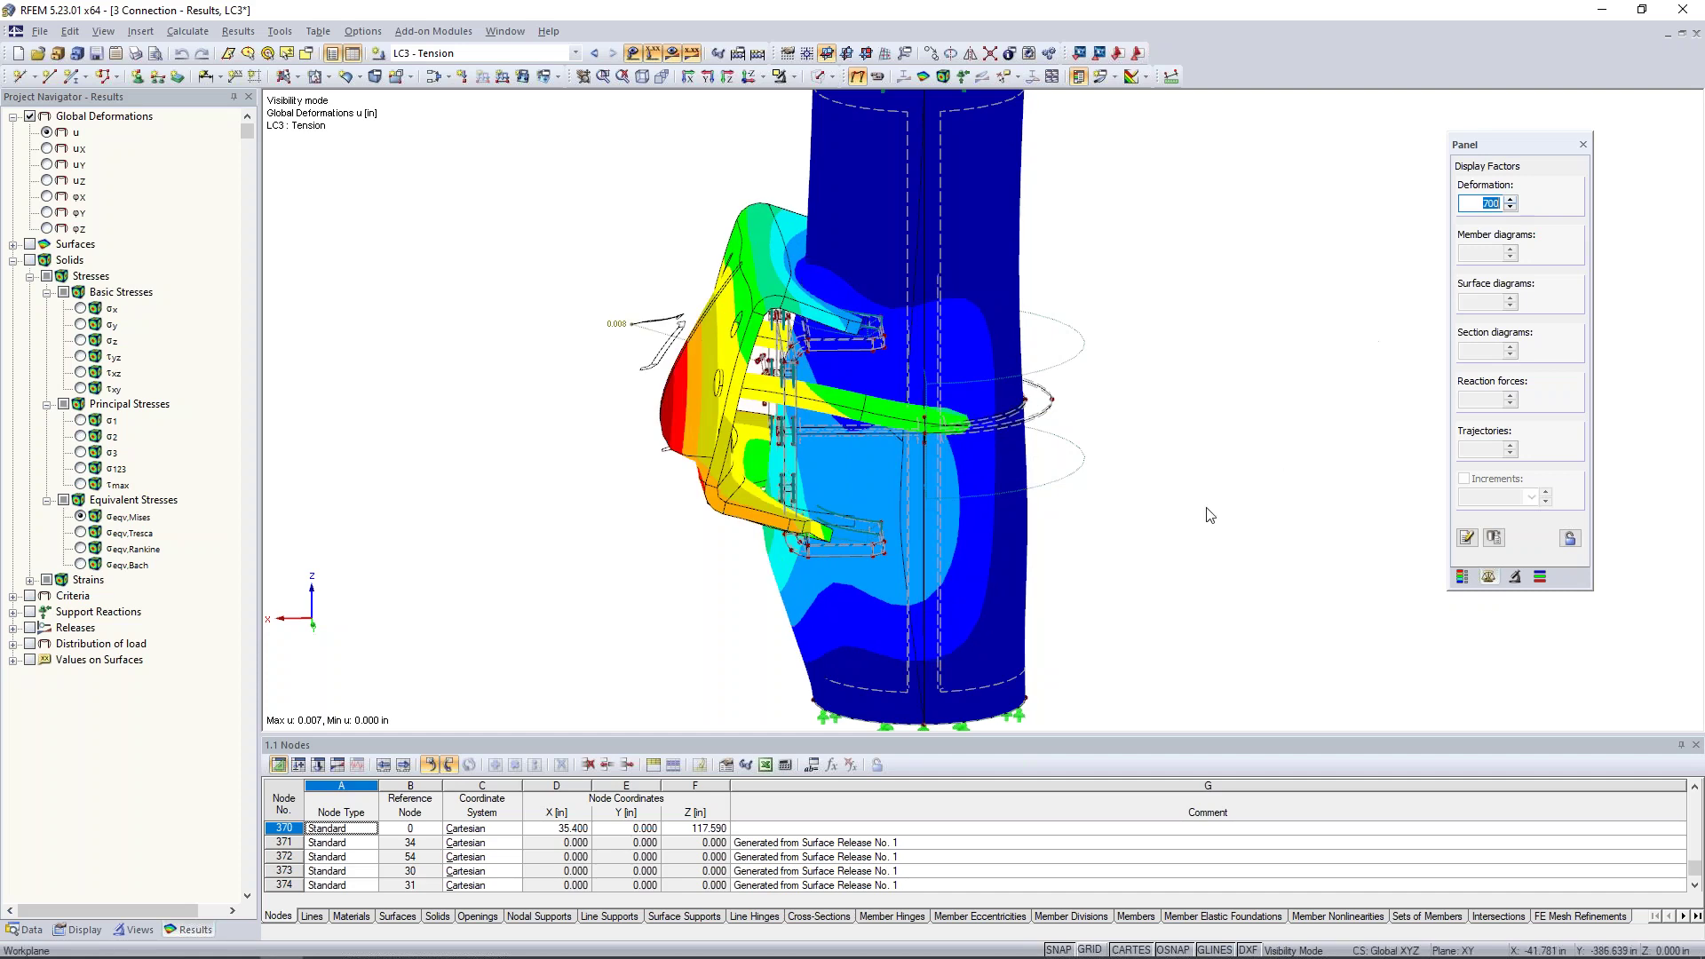
pyautogui.moveTo(1149, 411); pyautogui.dragTo(788, 473, button='middle')
pyautogui.scroll(5, 786, 478)
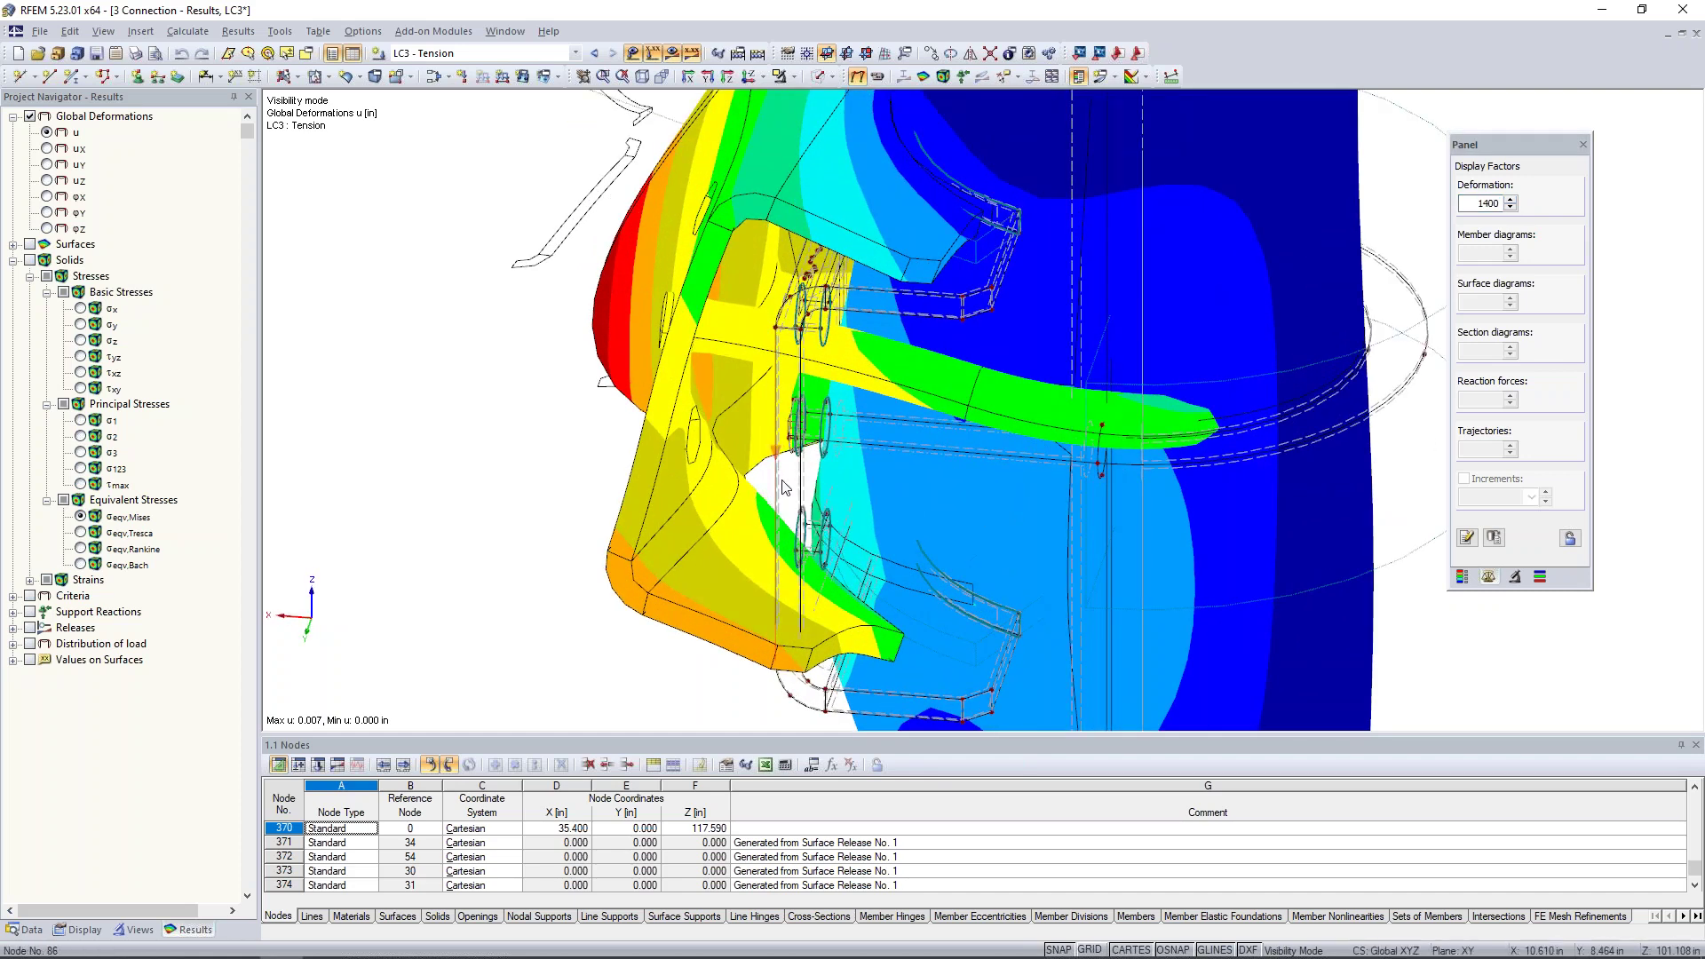
pyautogui.scroll(-4, 807, 487)
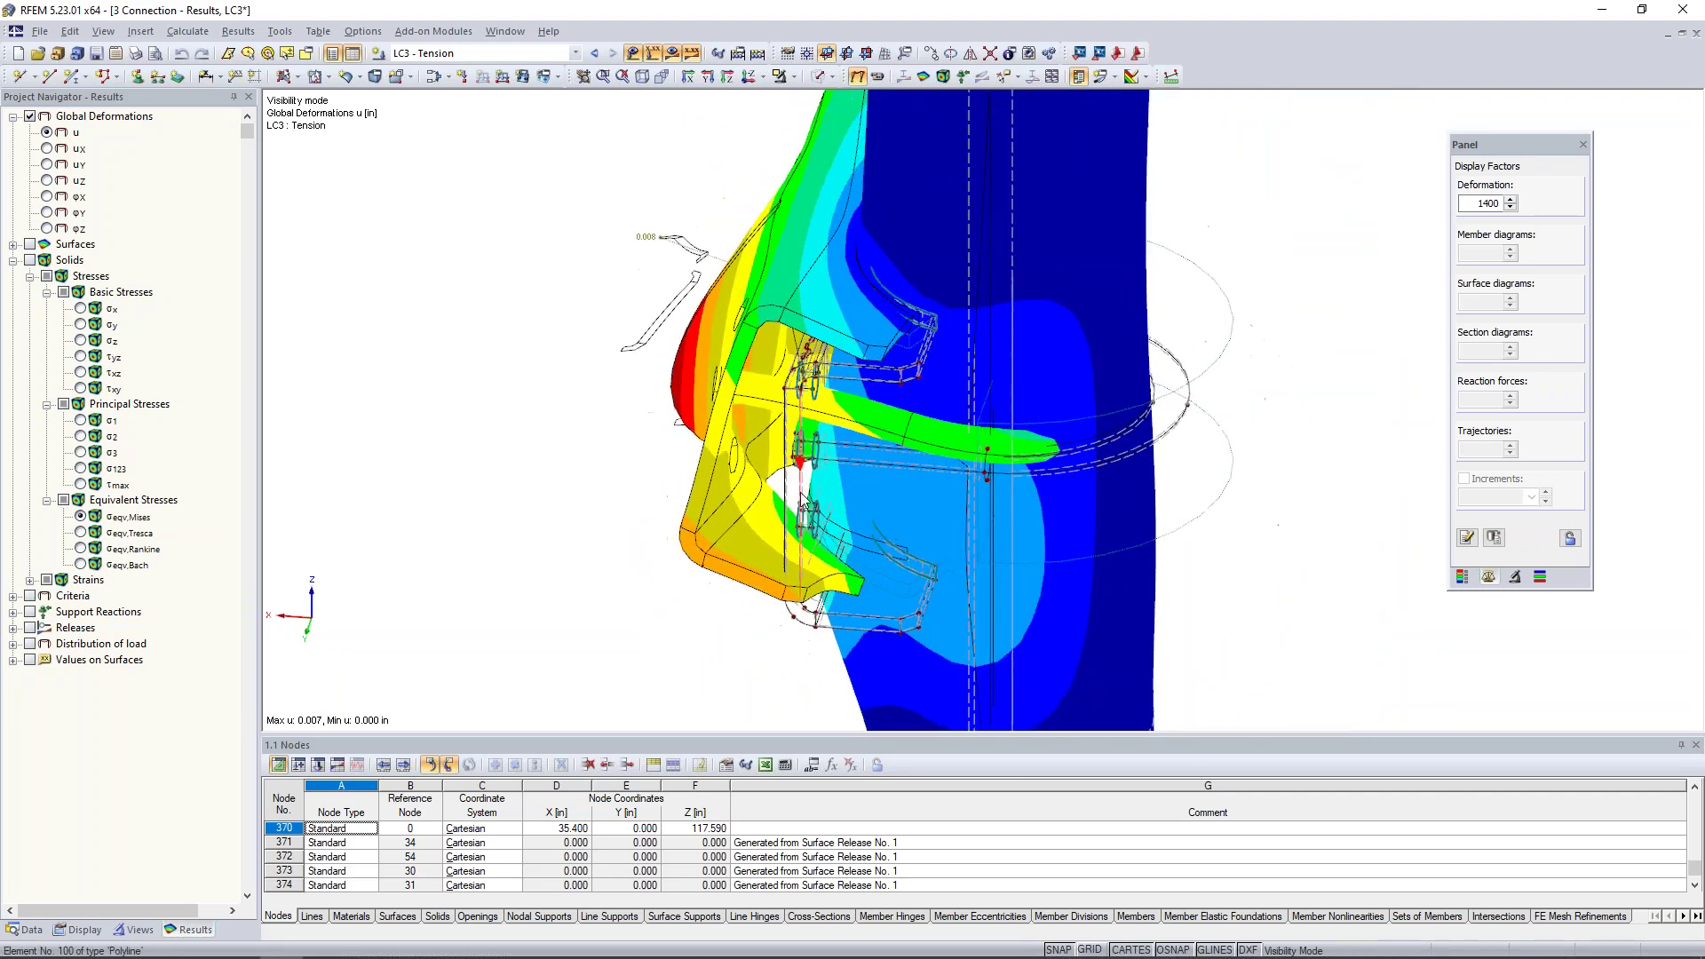
pyautogui.moveTo(576, 492); pyautogui.dragTo(675, 480, button='middle')
pyautogui.scroll(-1, 897, 407)
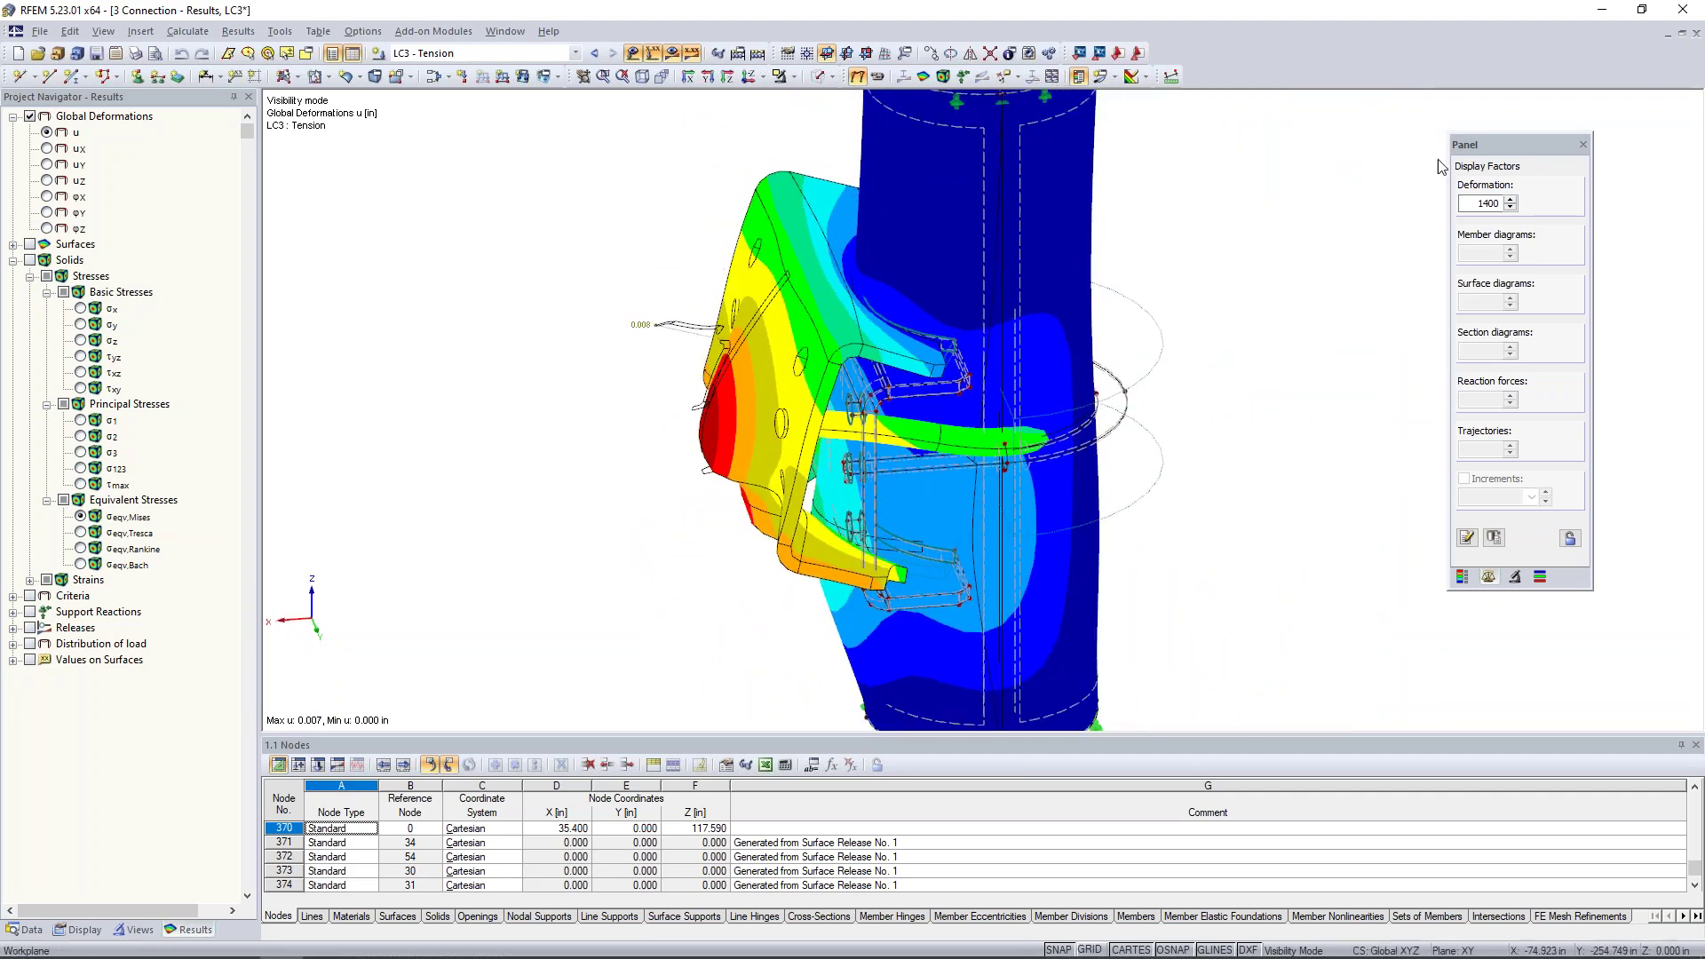
# Reduce the deformation display factor of the LC3 results to 175
pyautogui.click(1511, 207)
pyautogui.click(1511, 207)
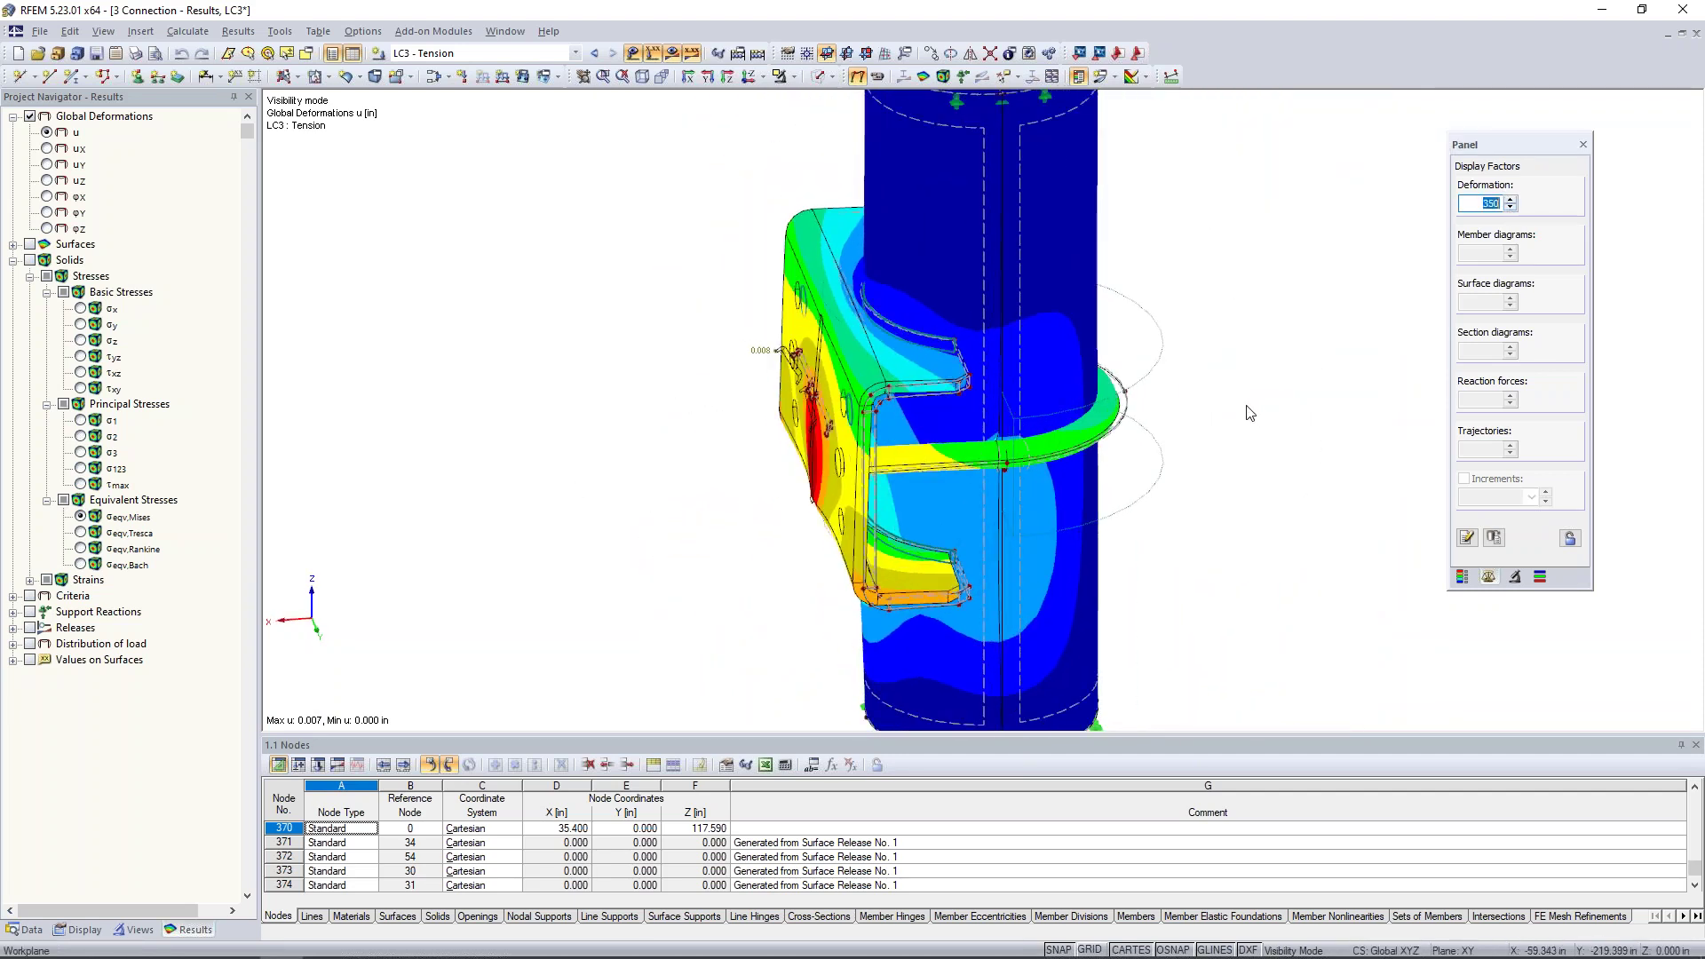
pyautogui.scroll(-3, 959, 349)
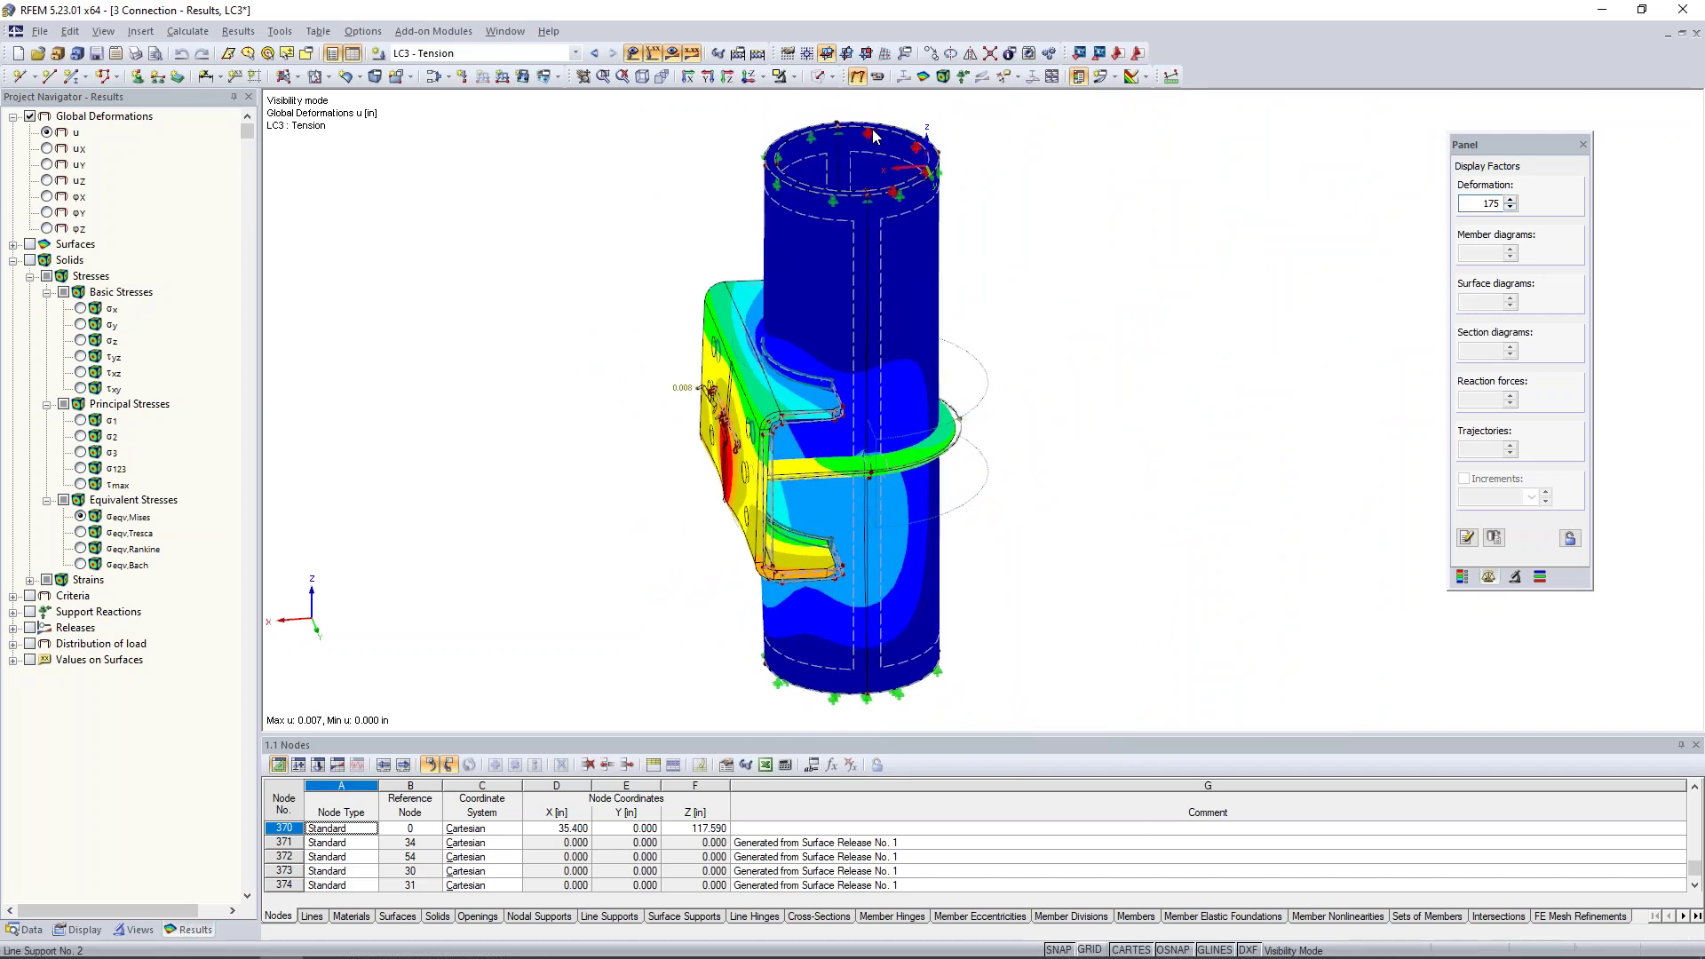
# Restore the Solid Transparent Display Model and cancel the visibility mode to show the whole connection
pyautogui.click(829, 78)
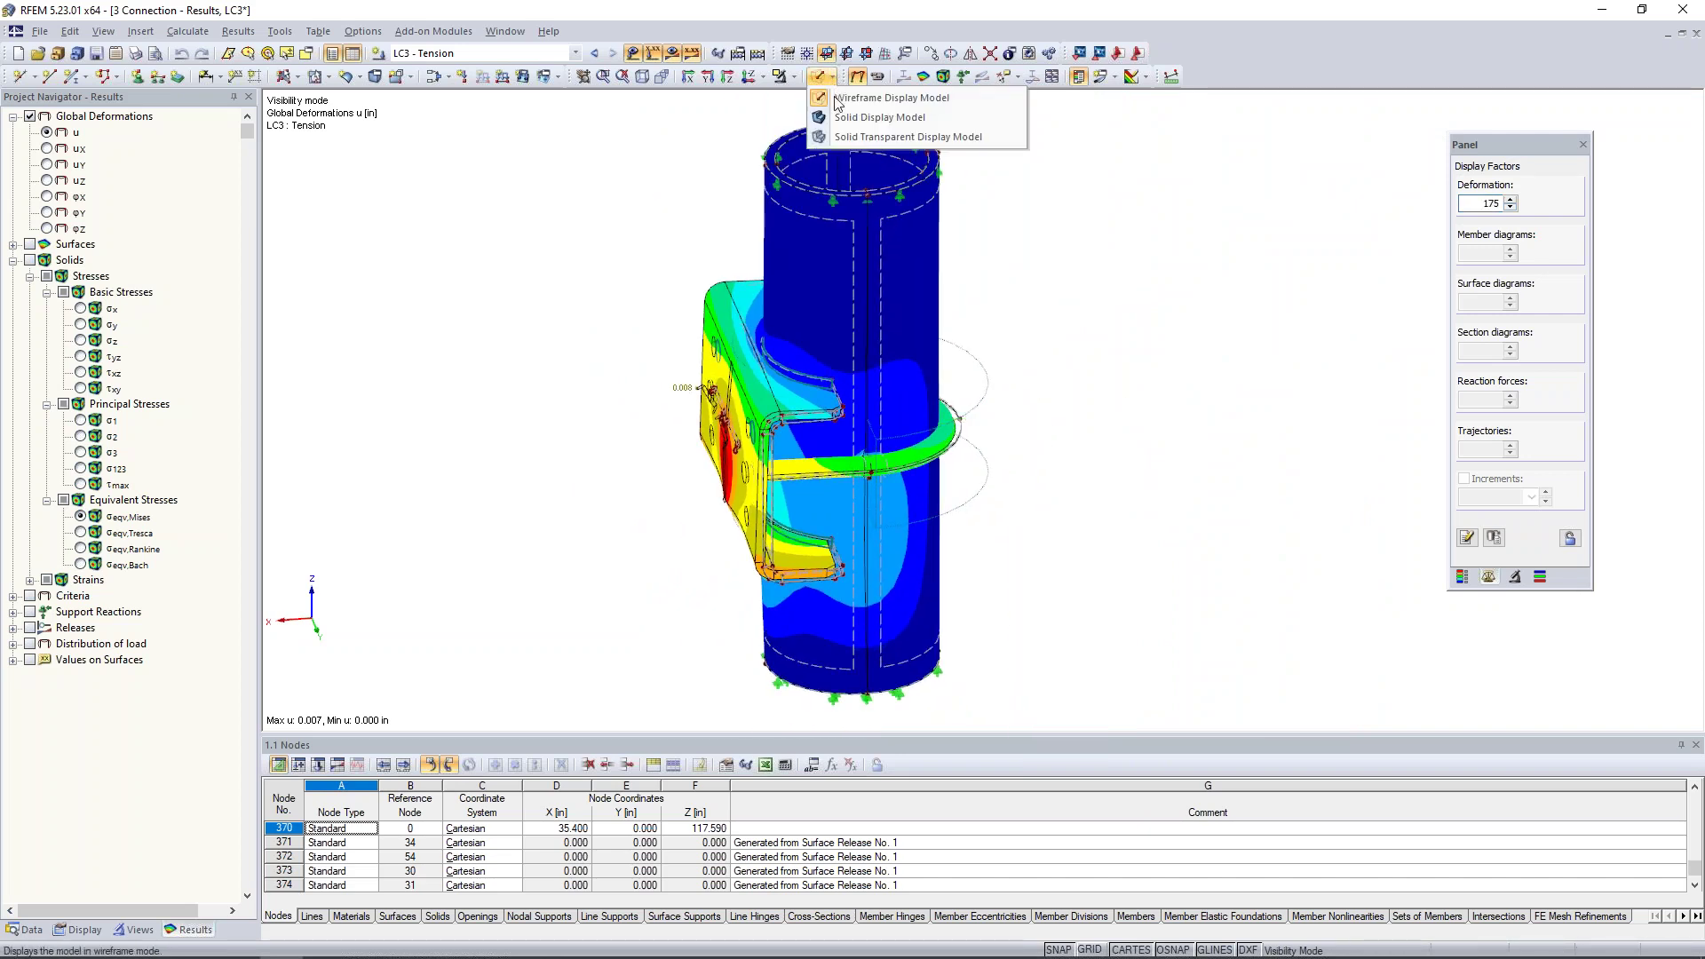
pyautogui.click(853, 137)
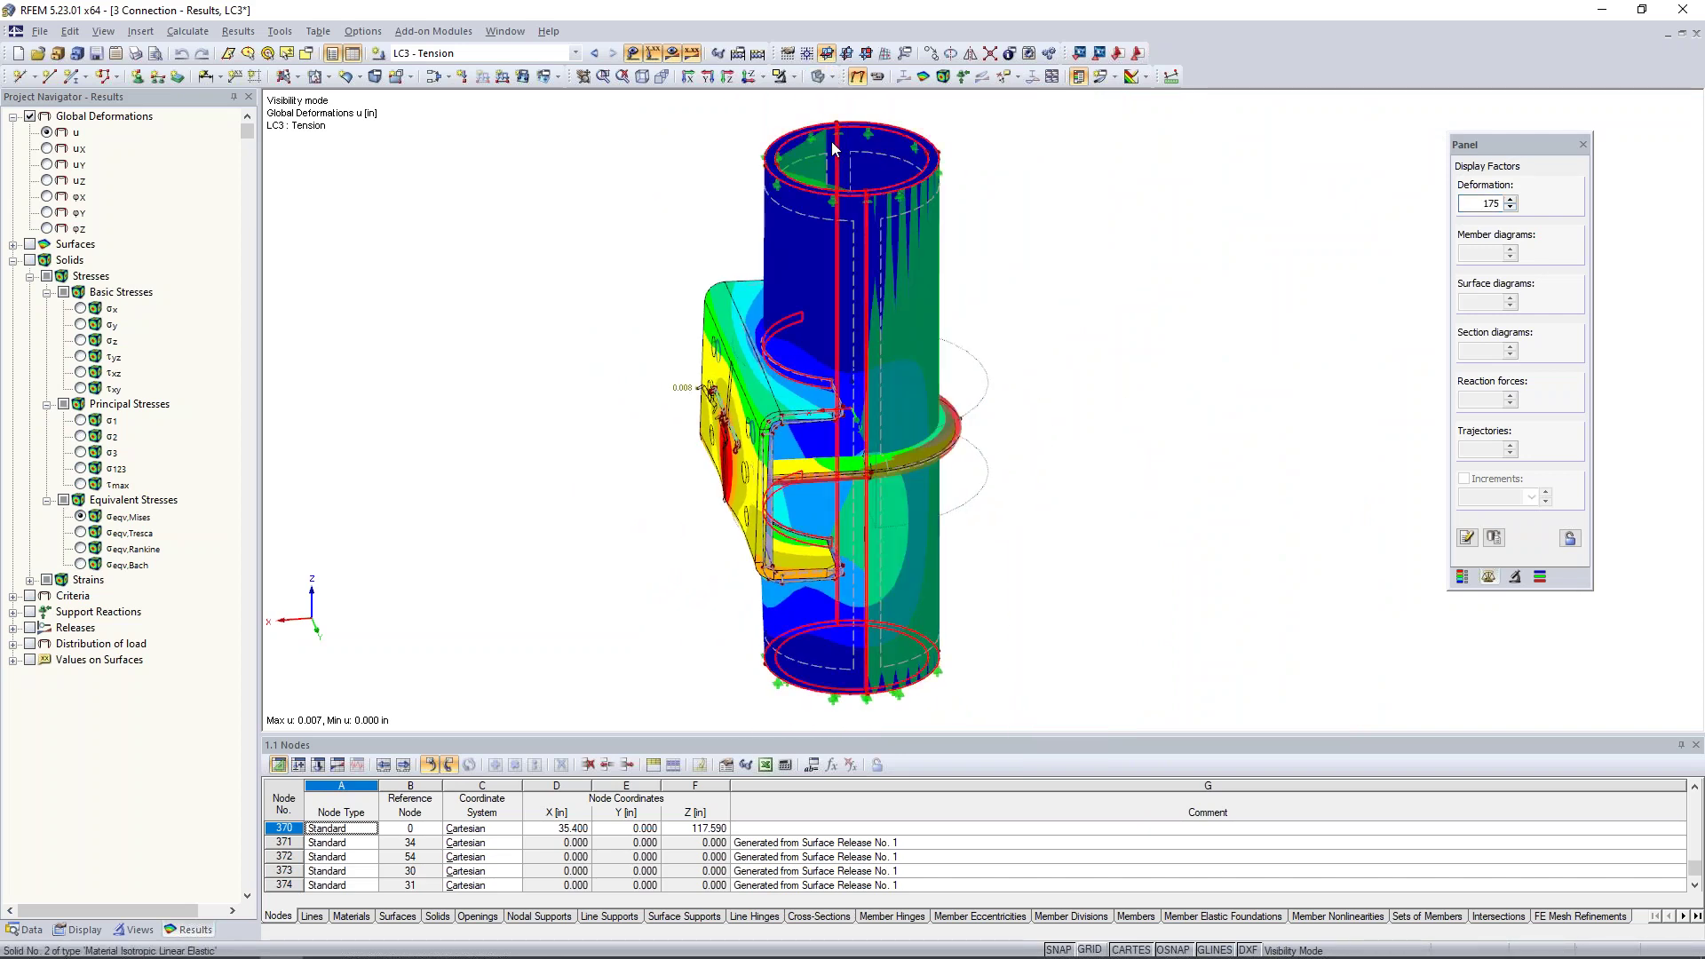
pyautogui.click(792, 78)
pyautogui.click(814, 231)
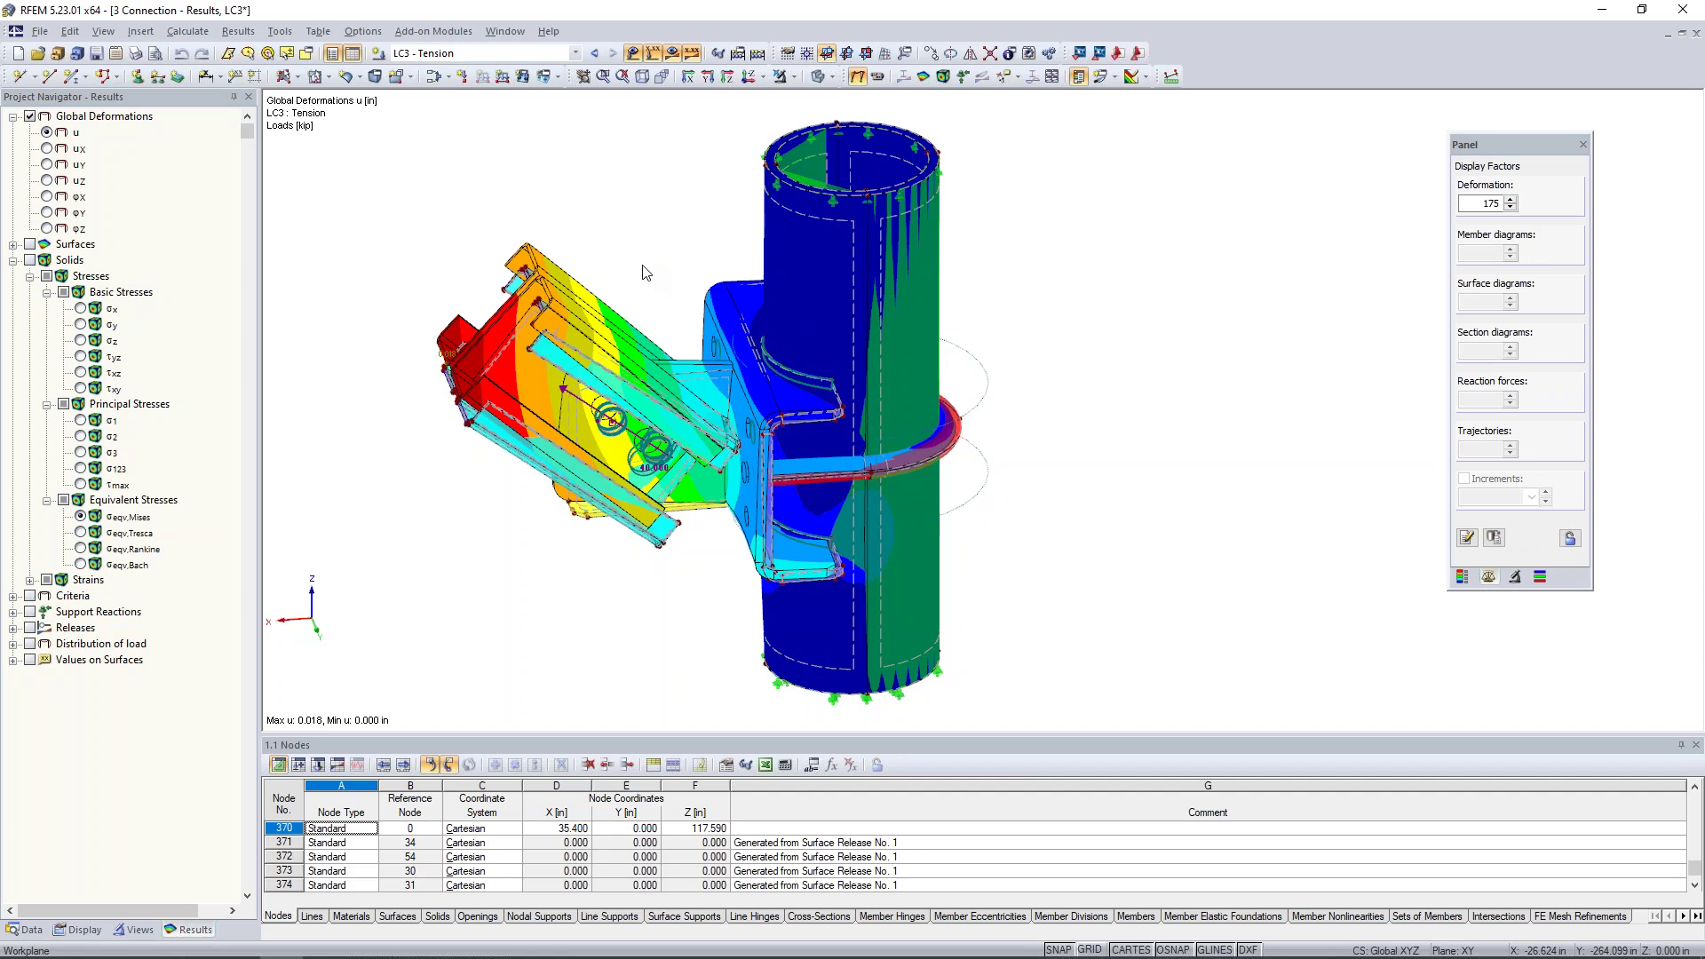
# Show the deformed connection in the Wireframe Display Model for LC3
pyautogui.click(832, 77)
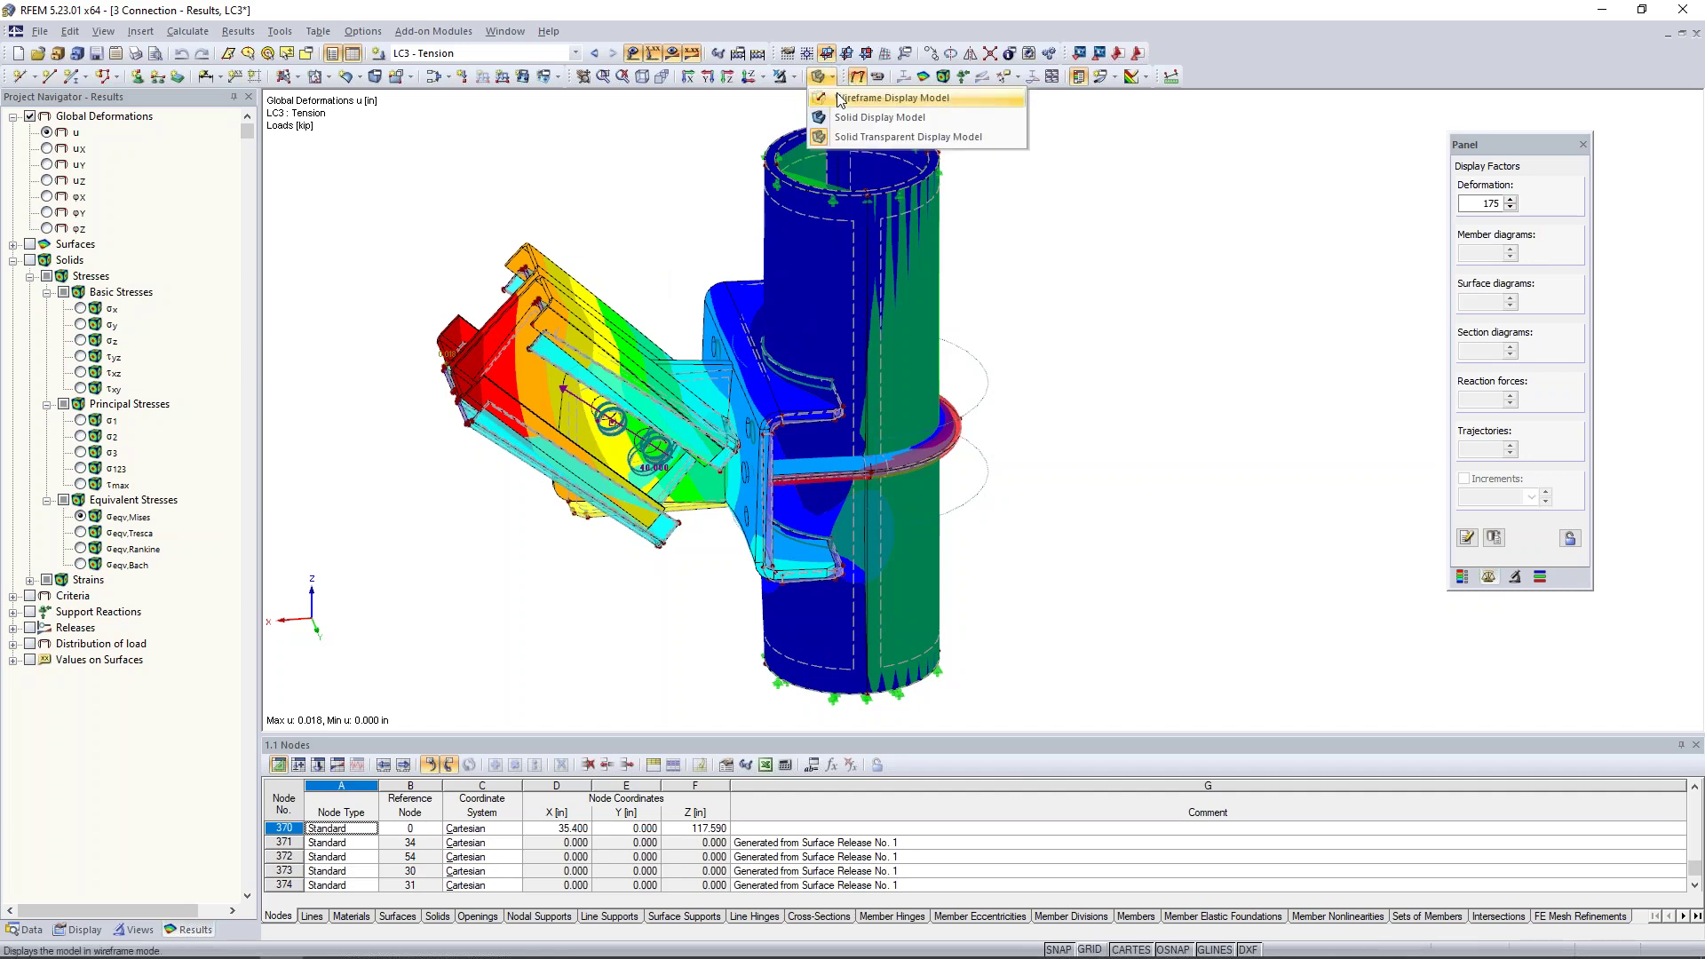
pyautogui.click(841, 99)
pyautogui.keyDown('ctrl'); pyautogui.moveTo(609, 547); pyautogui.dragTo(655, 554, button='middle'); pyautogui.keyUp('ctrl')
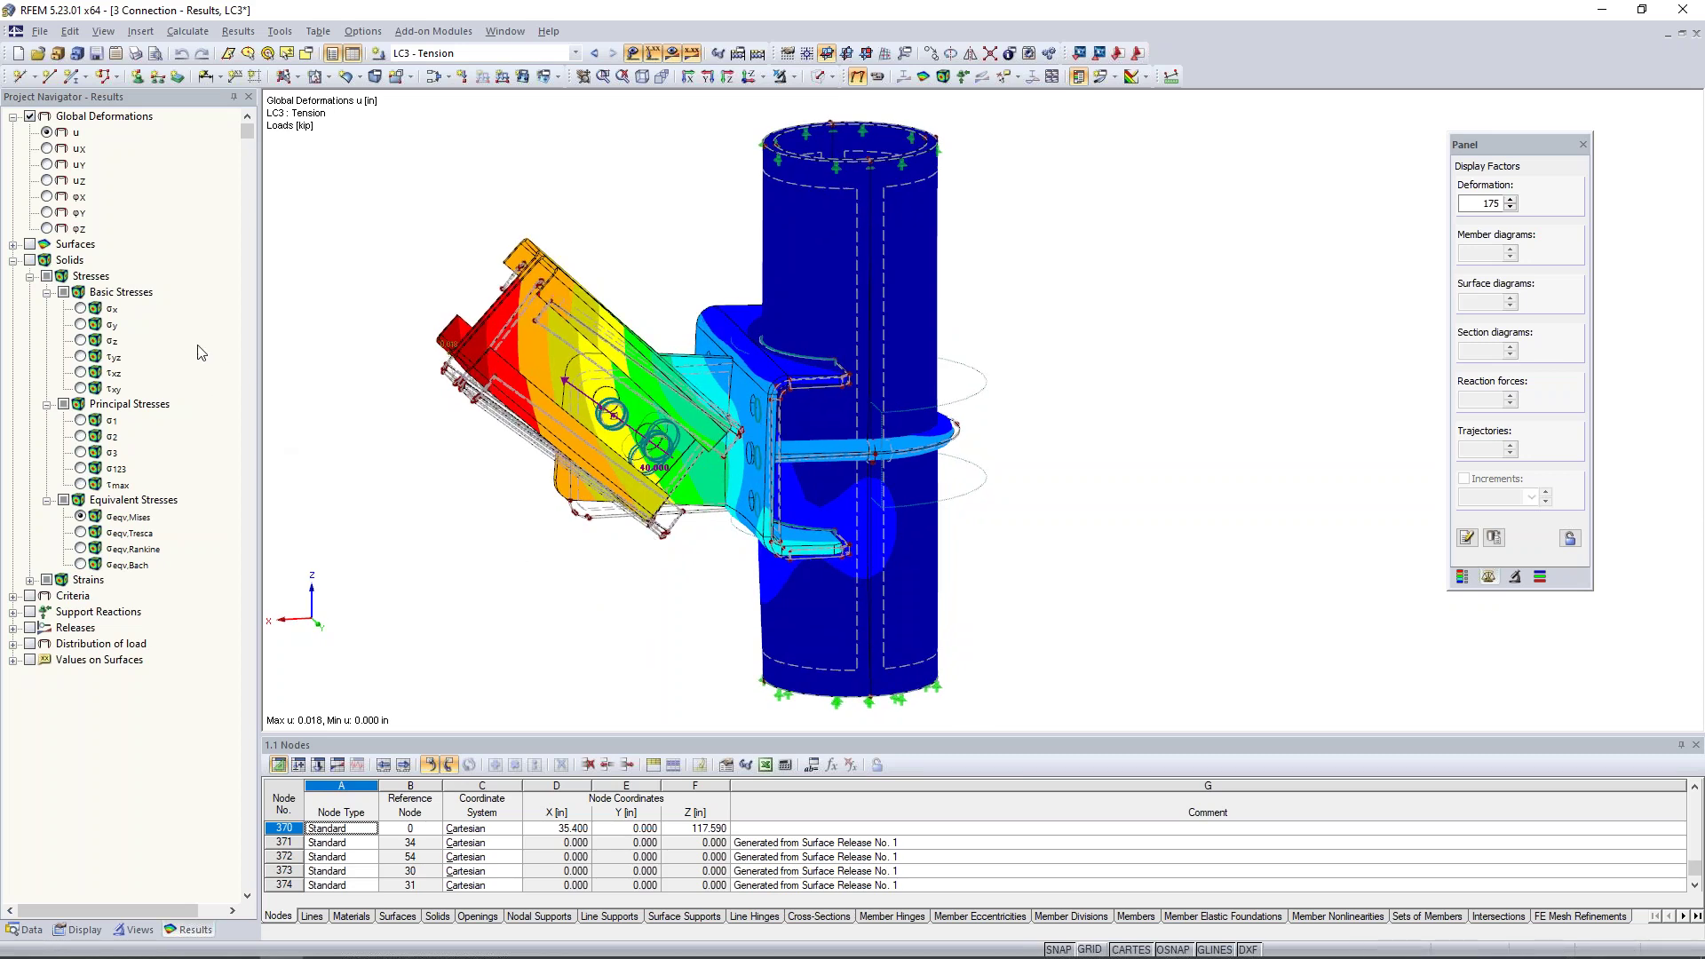
# Replace the global deformations with the solid stresses for LC3 and browse the basic stress components, including σx and τyz
pyautogui.click(30, 260)
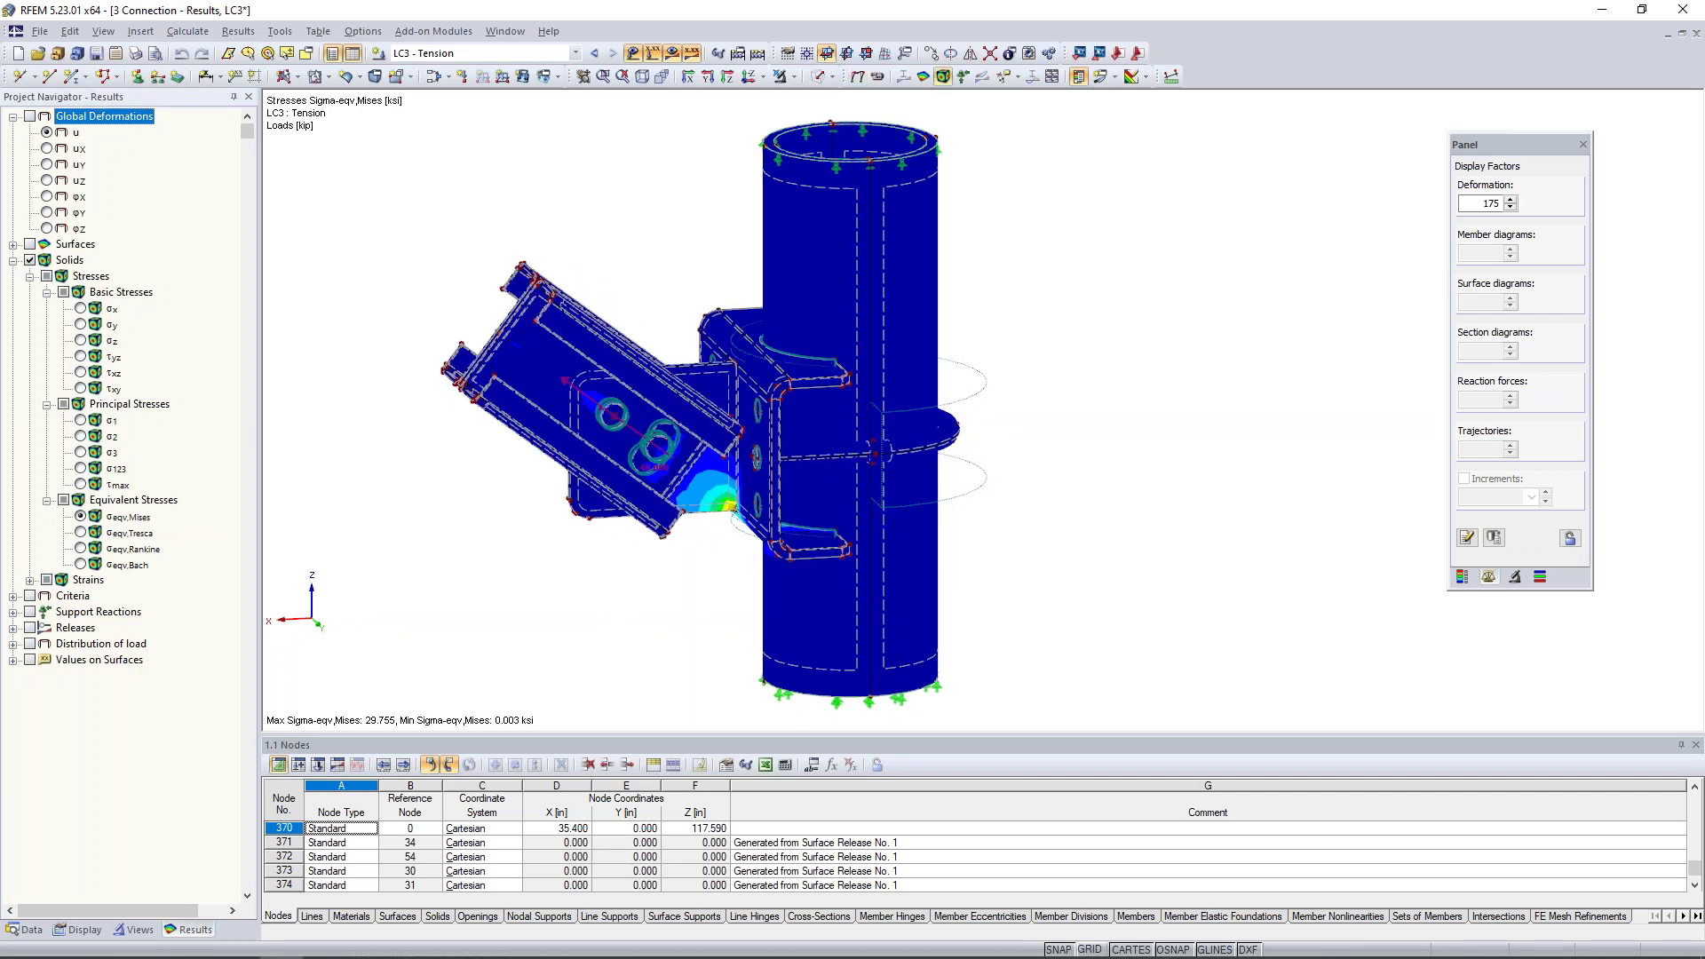
pyautogui.click(89, 304)
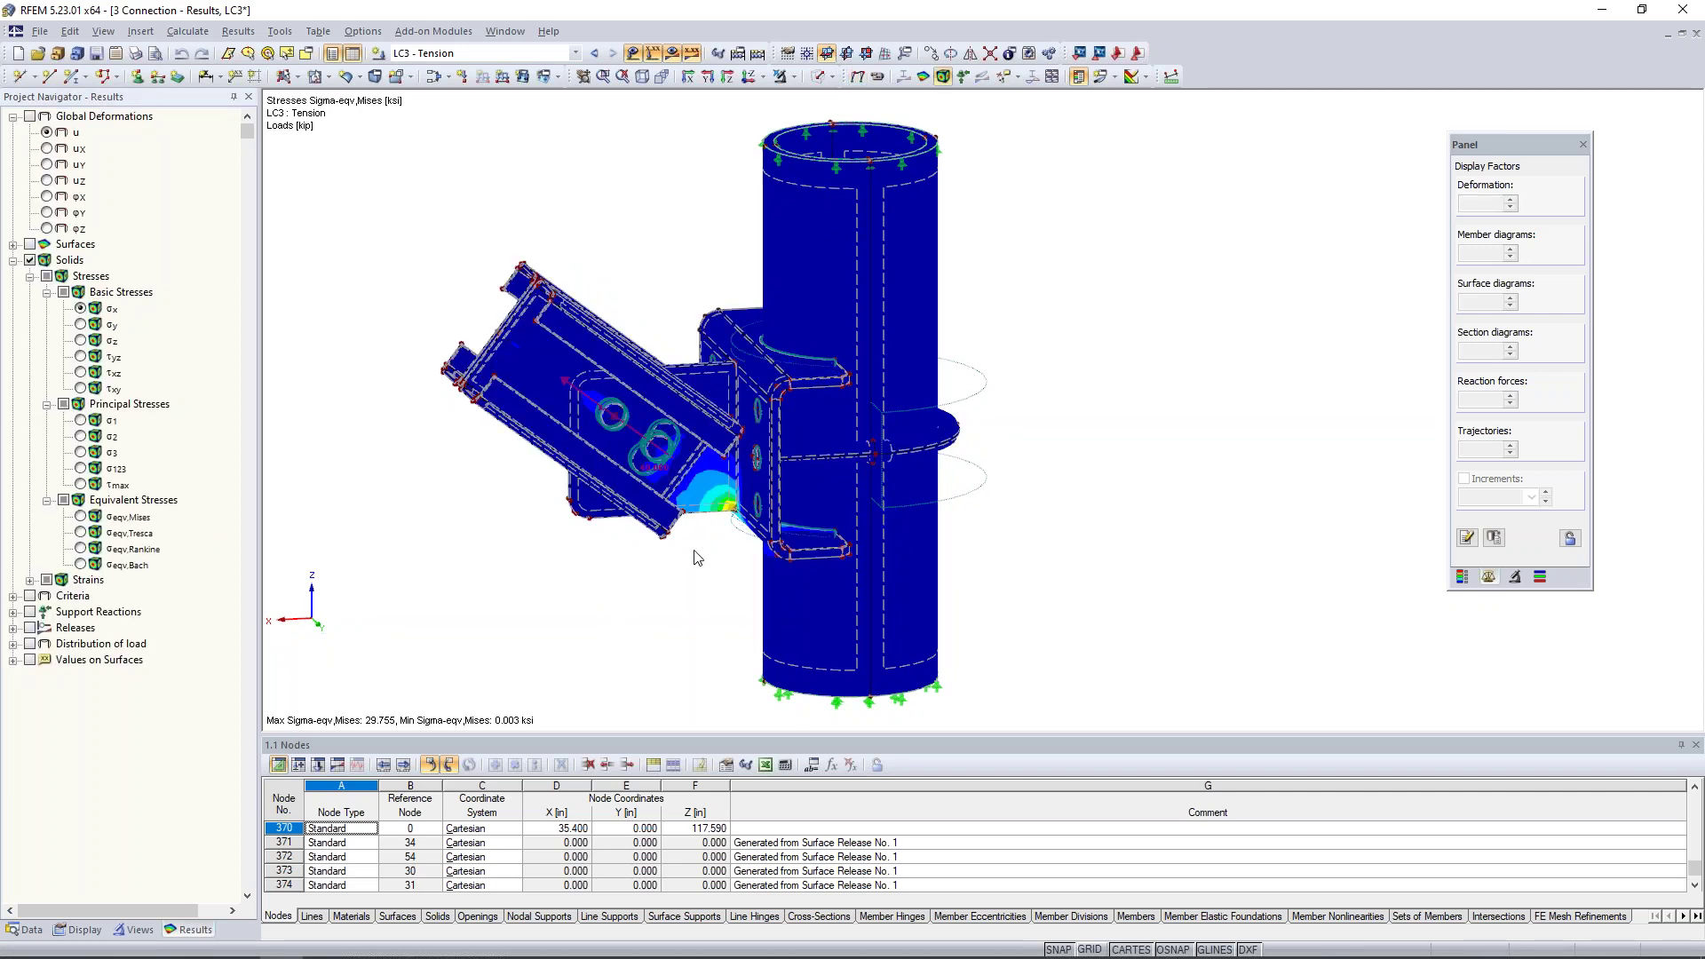
pyautogui.keyDown('ctrl'); pyautogui.moveTo(711, 555); pyautogui.dragTo(751, 566, button='middle'); pyautogui.keyUp('ctrl')
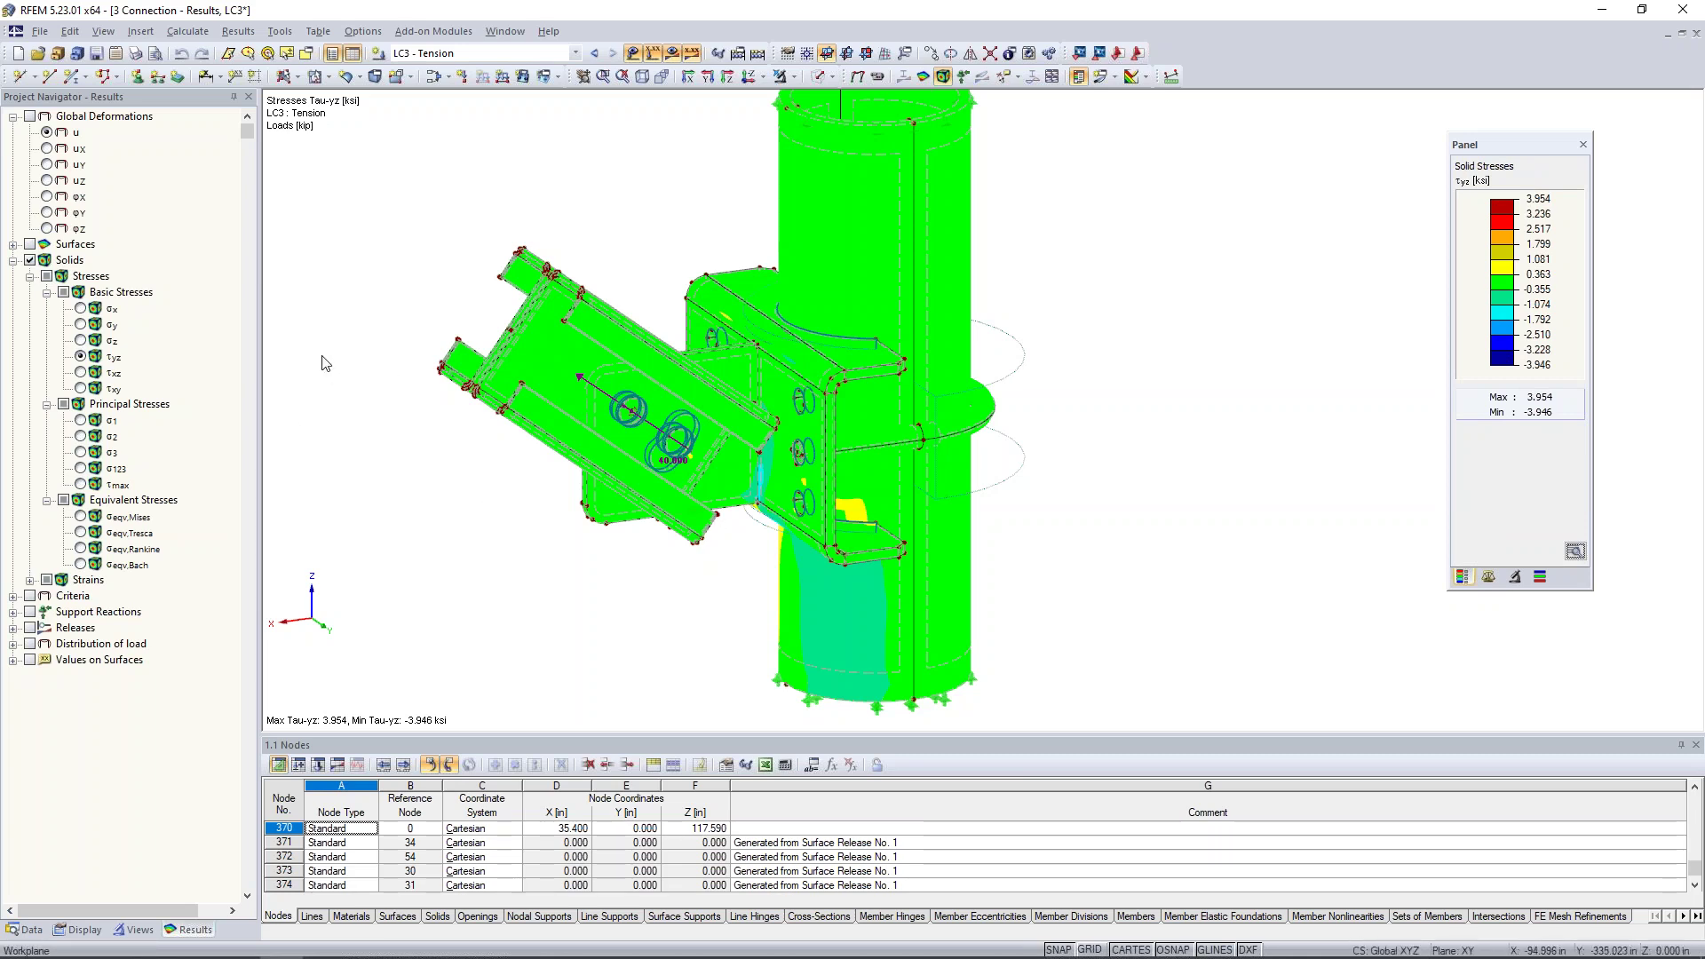
# Display the von Mises equivalent stresses on the solids for LC3
pyautogui.click(84, 516)
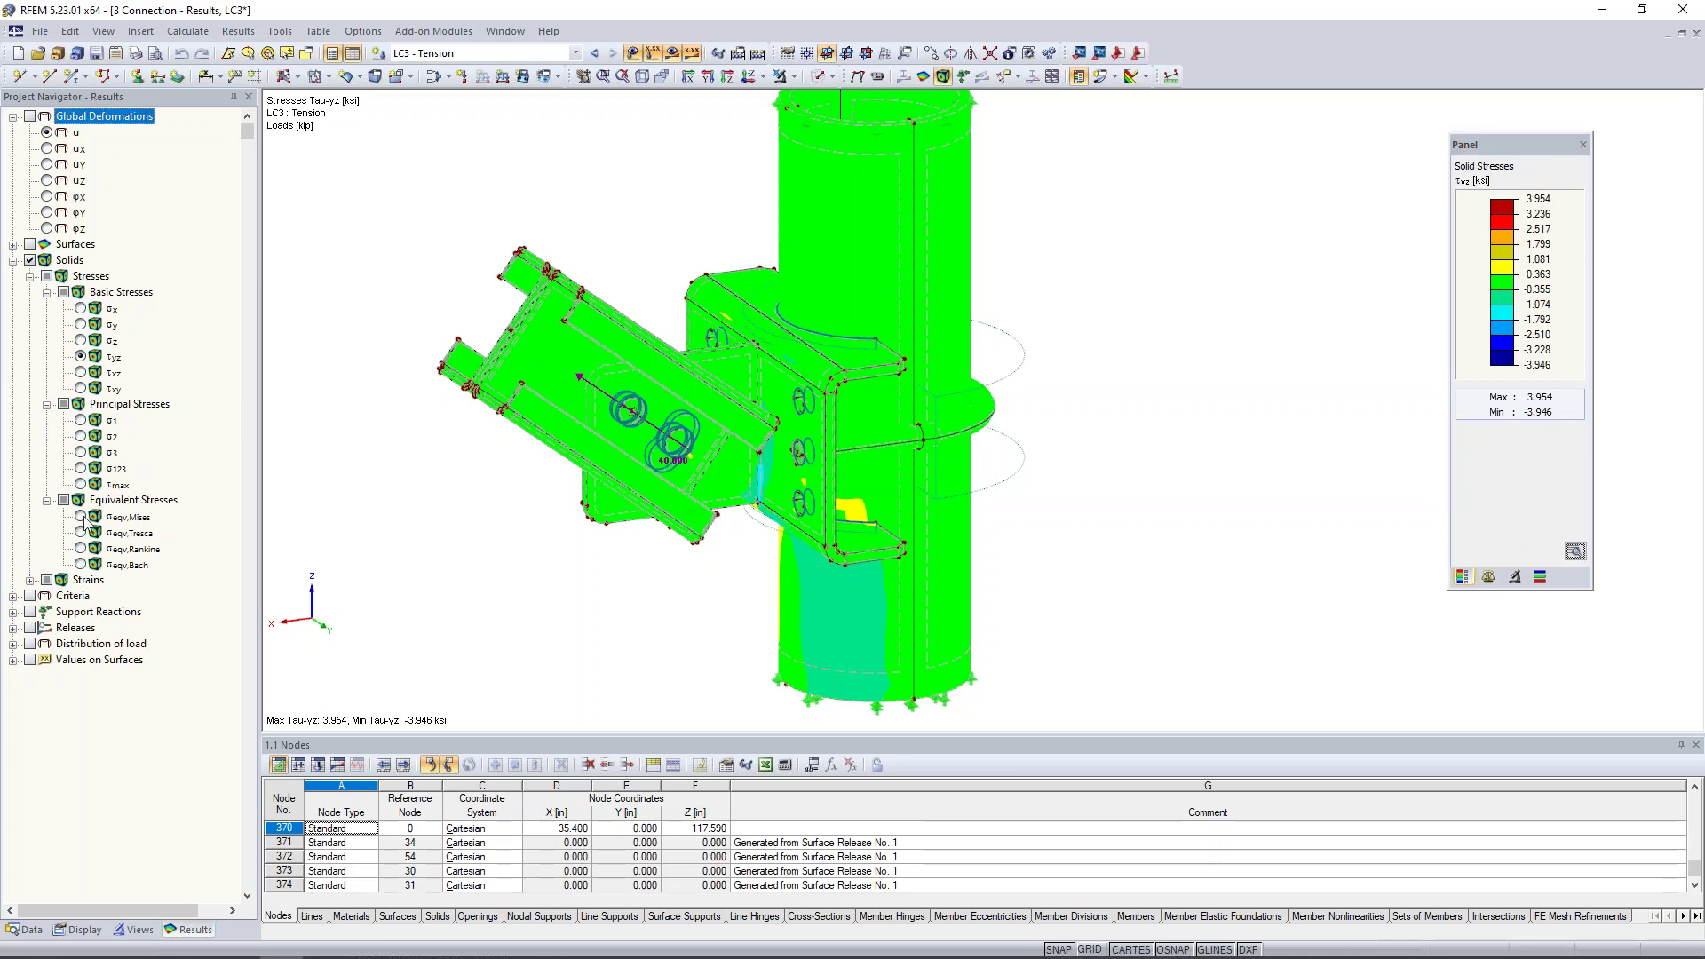
pyautogui.click(80, 517)
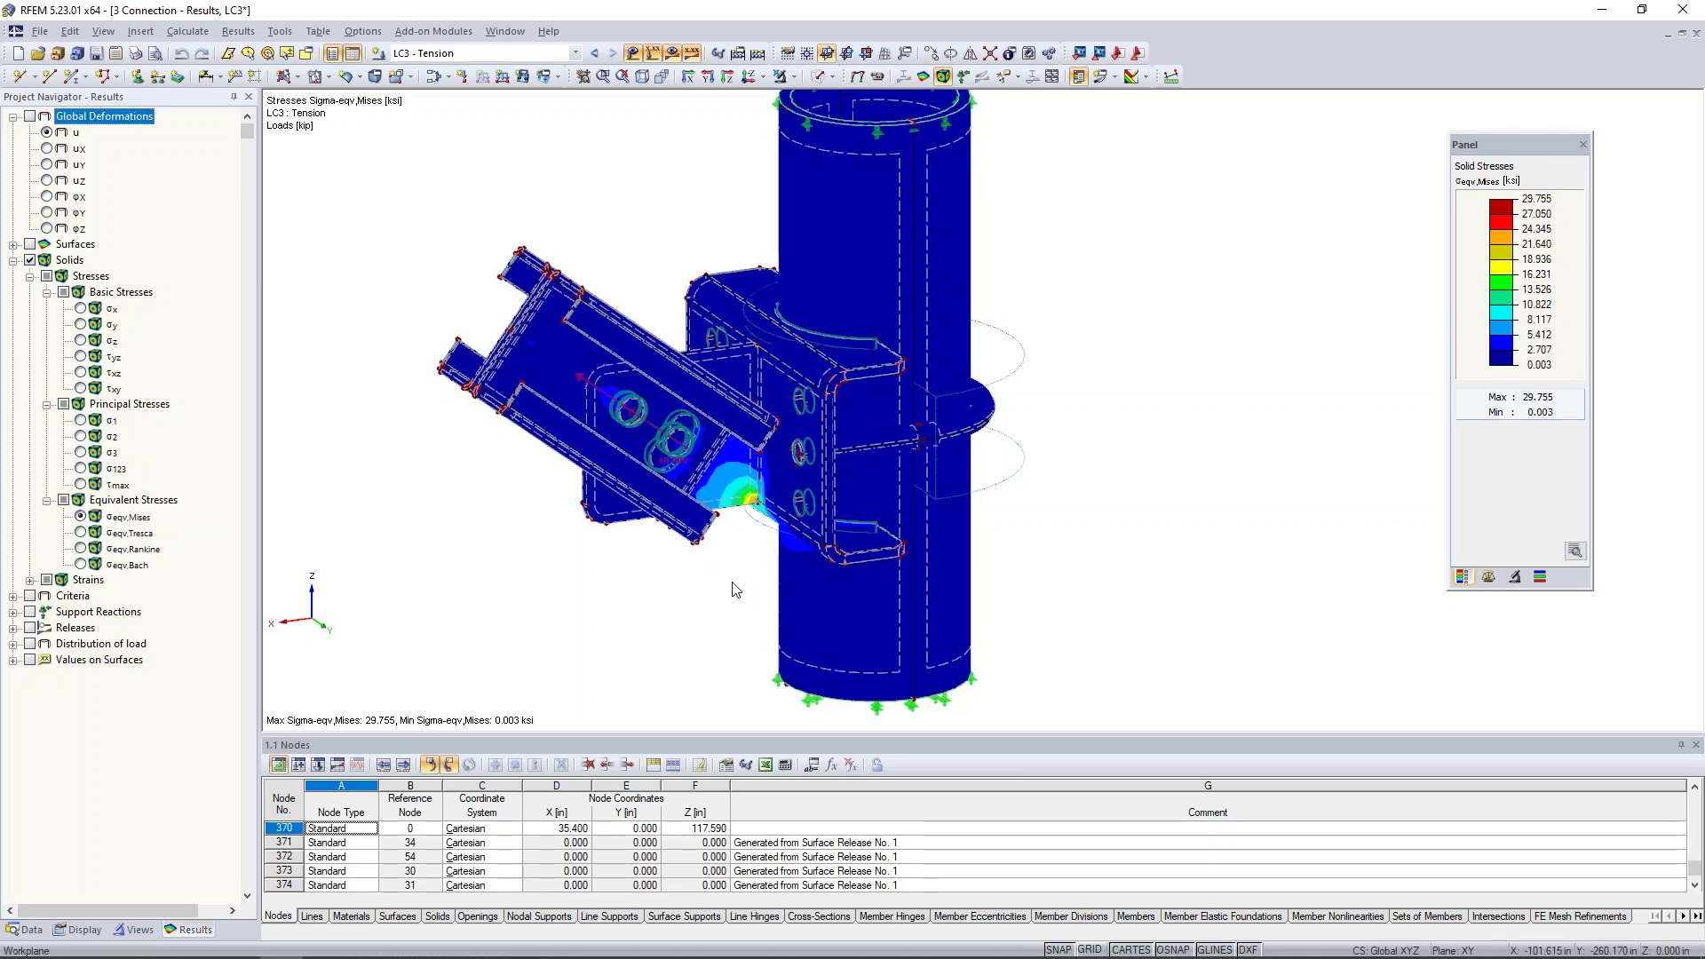
pyautogui.moveTo(658, 608); pyautogui.dragTo(792, 611, button='middle')
# Step back through LC2 to LC1 and examine the von Mises stresses where the gusset plate meets the clamp plate
pyautogui.click(595, 54)
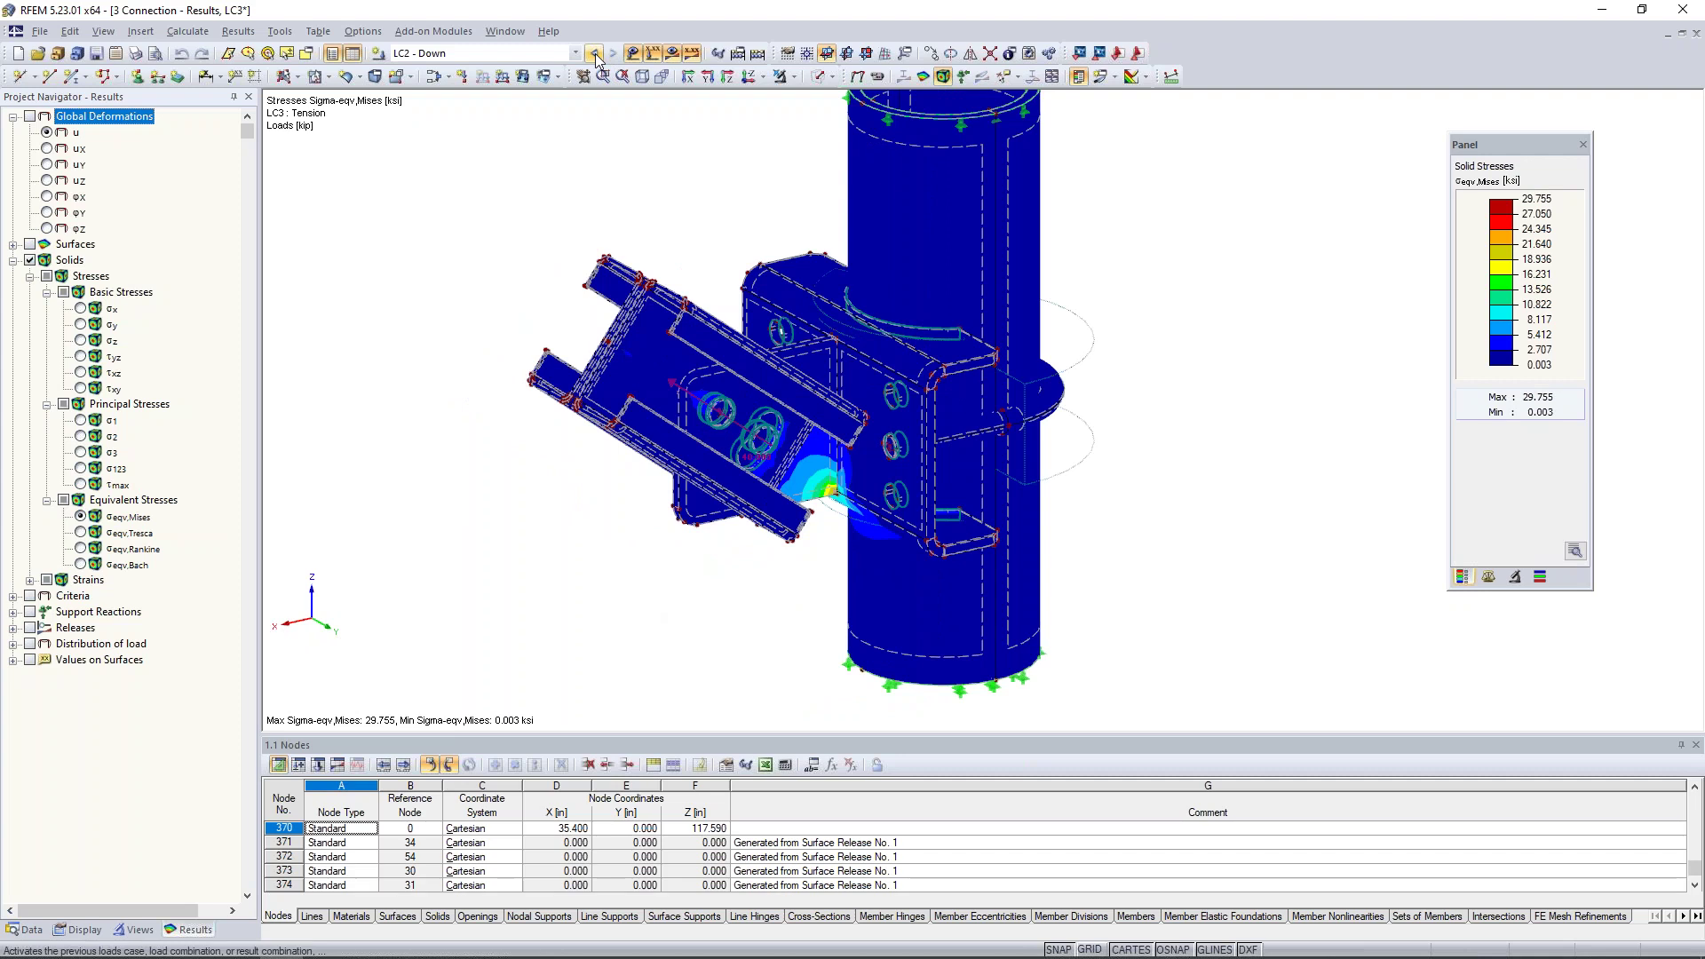
pyautogui.click(595, 54)
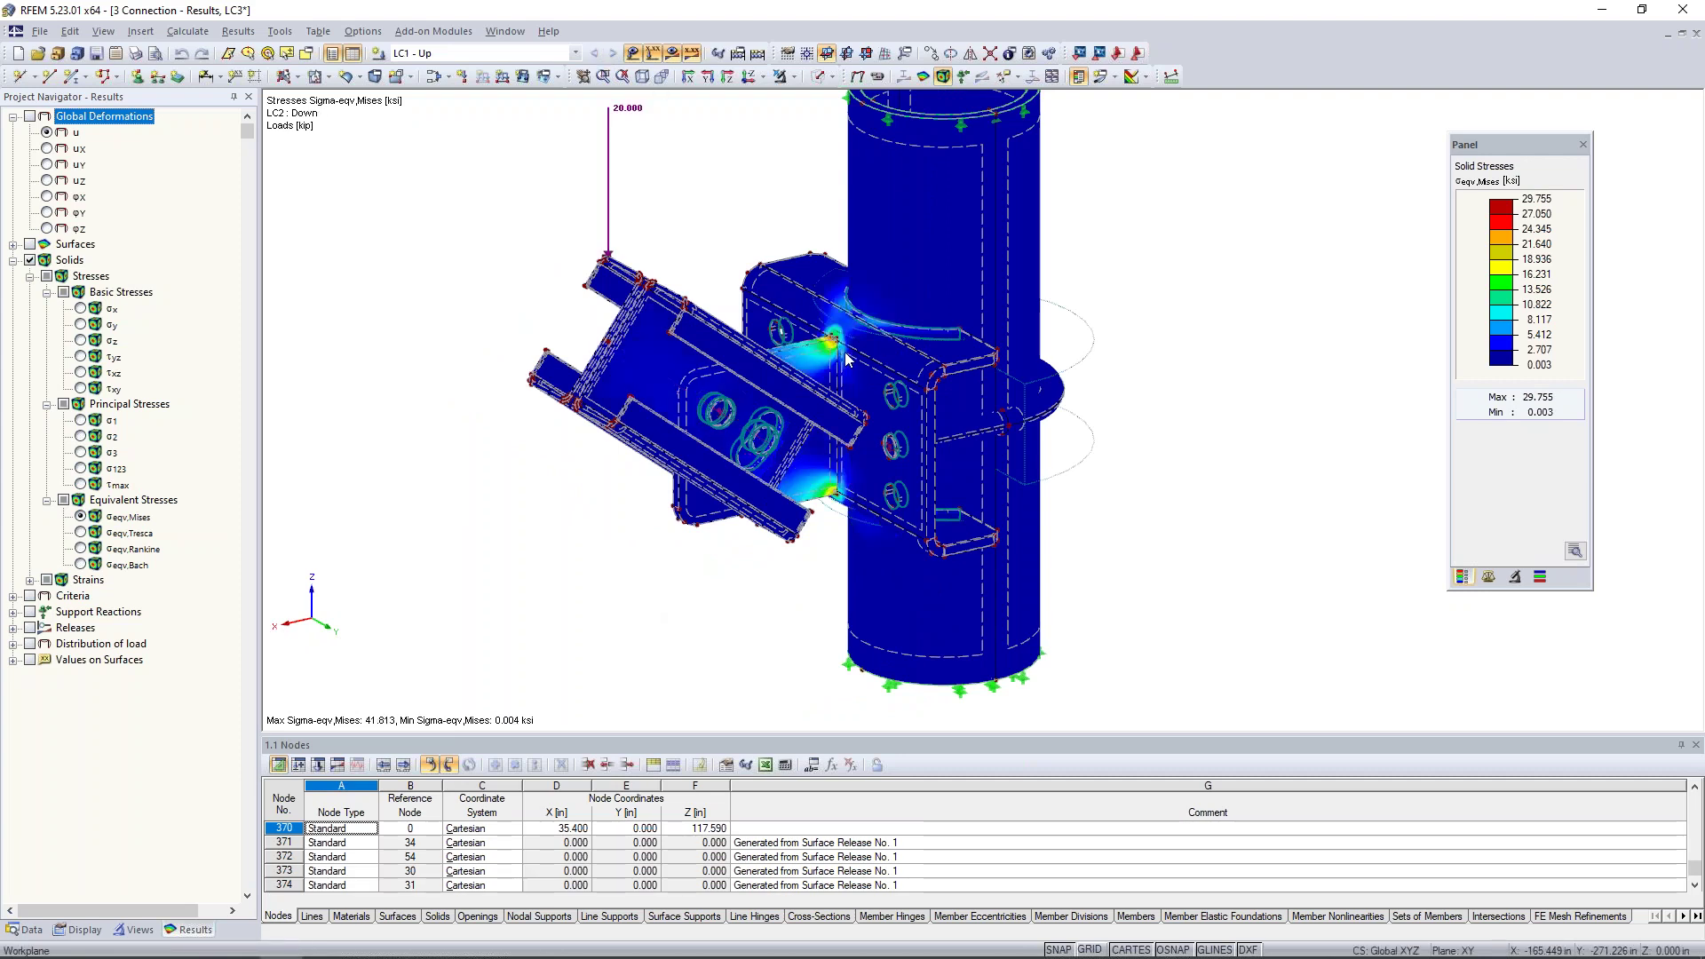
pyautogui.scroll(3, 846, 359)
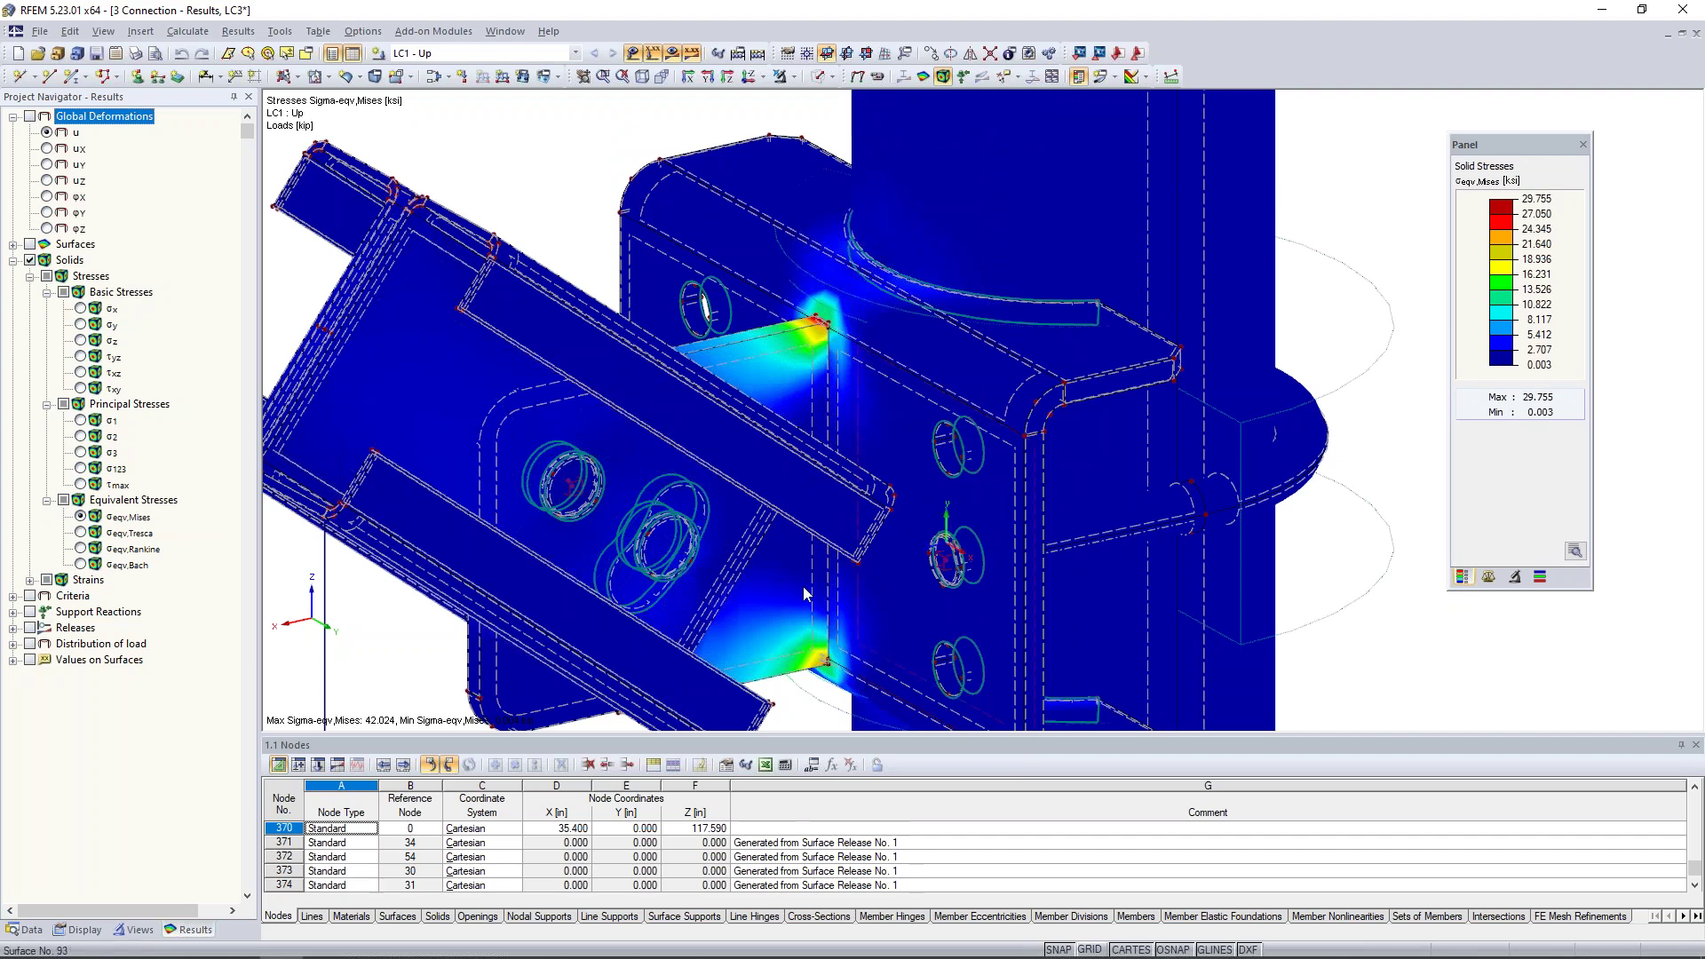
pyautogui.scroll(-2, 940, 503)
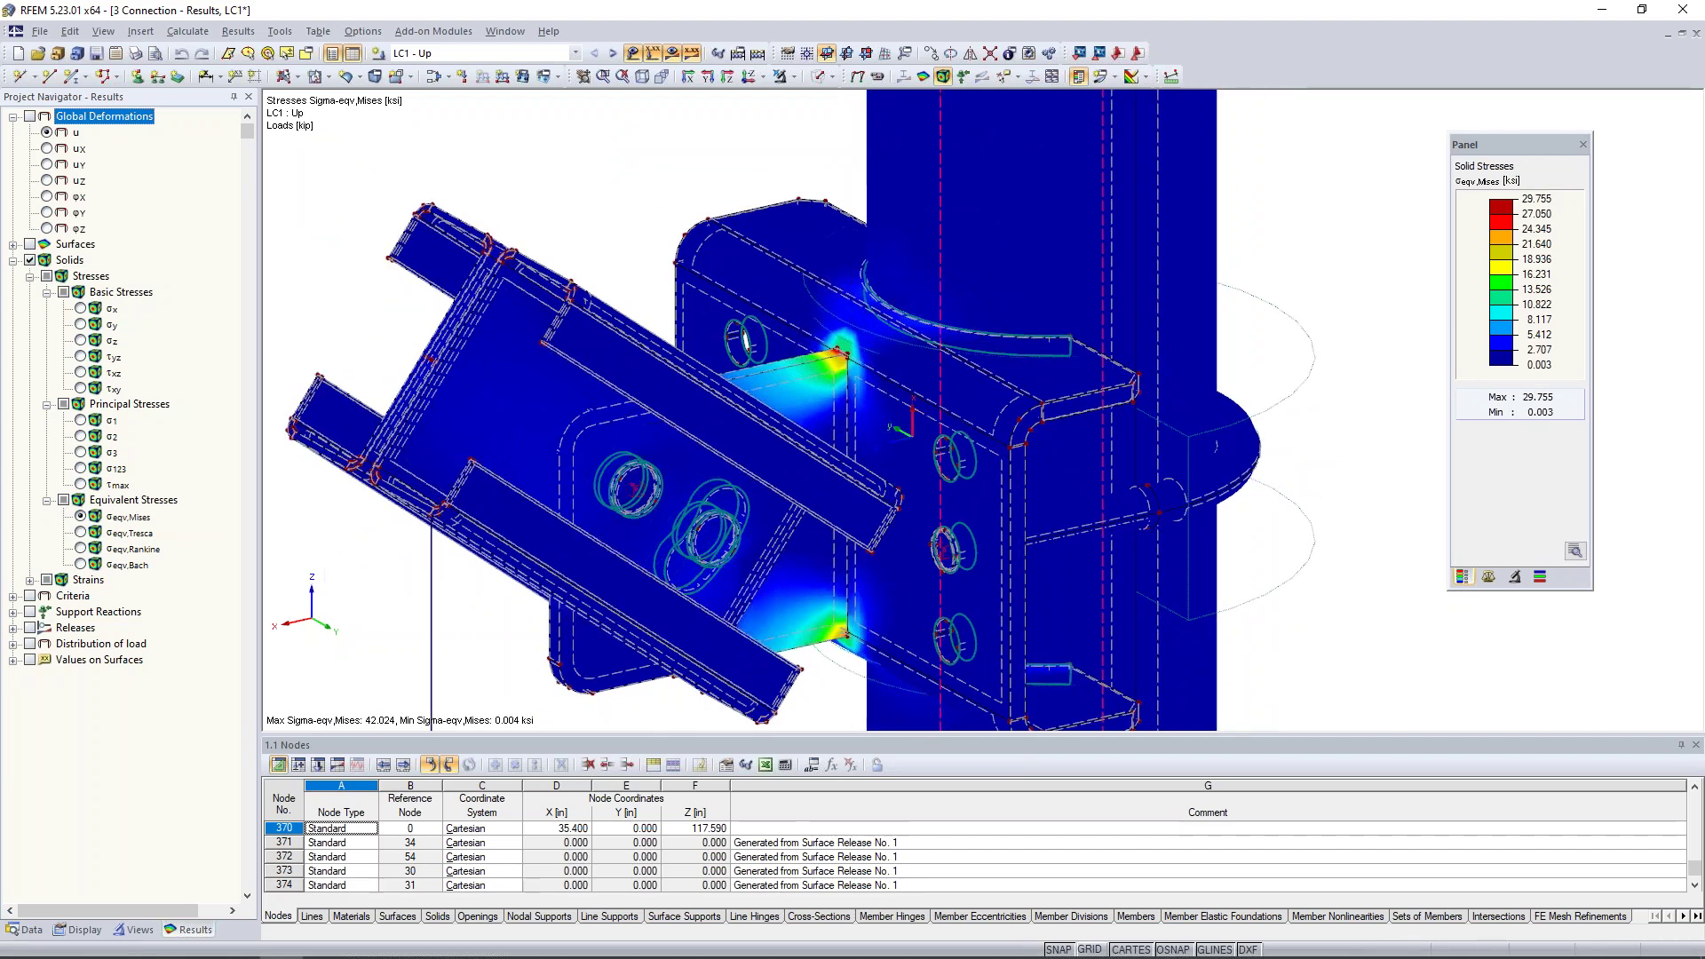
pyautogui.scroll(-4, 944, 503)
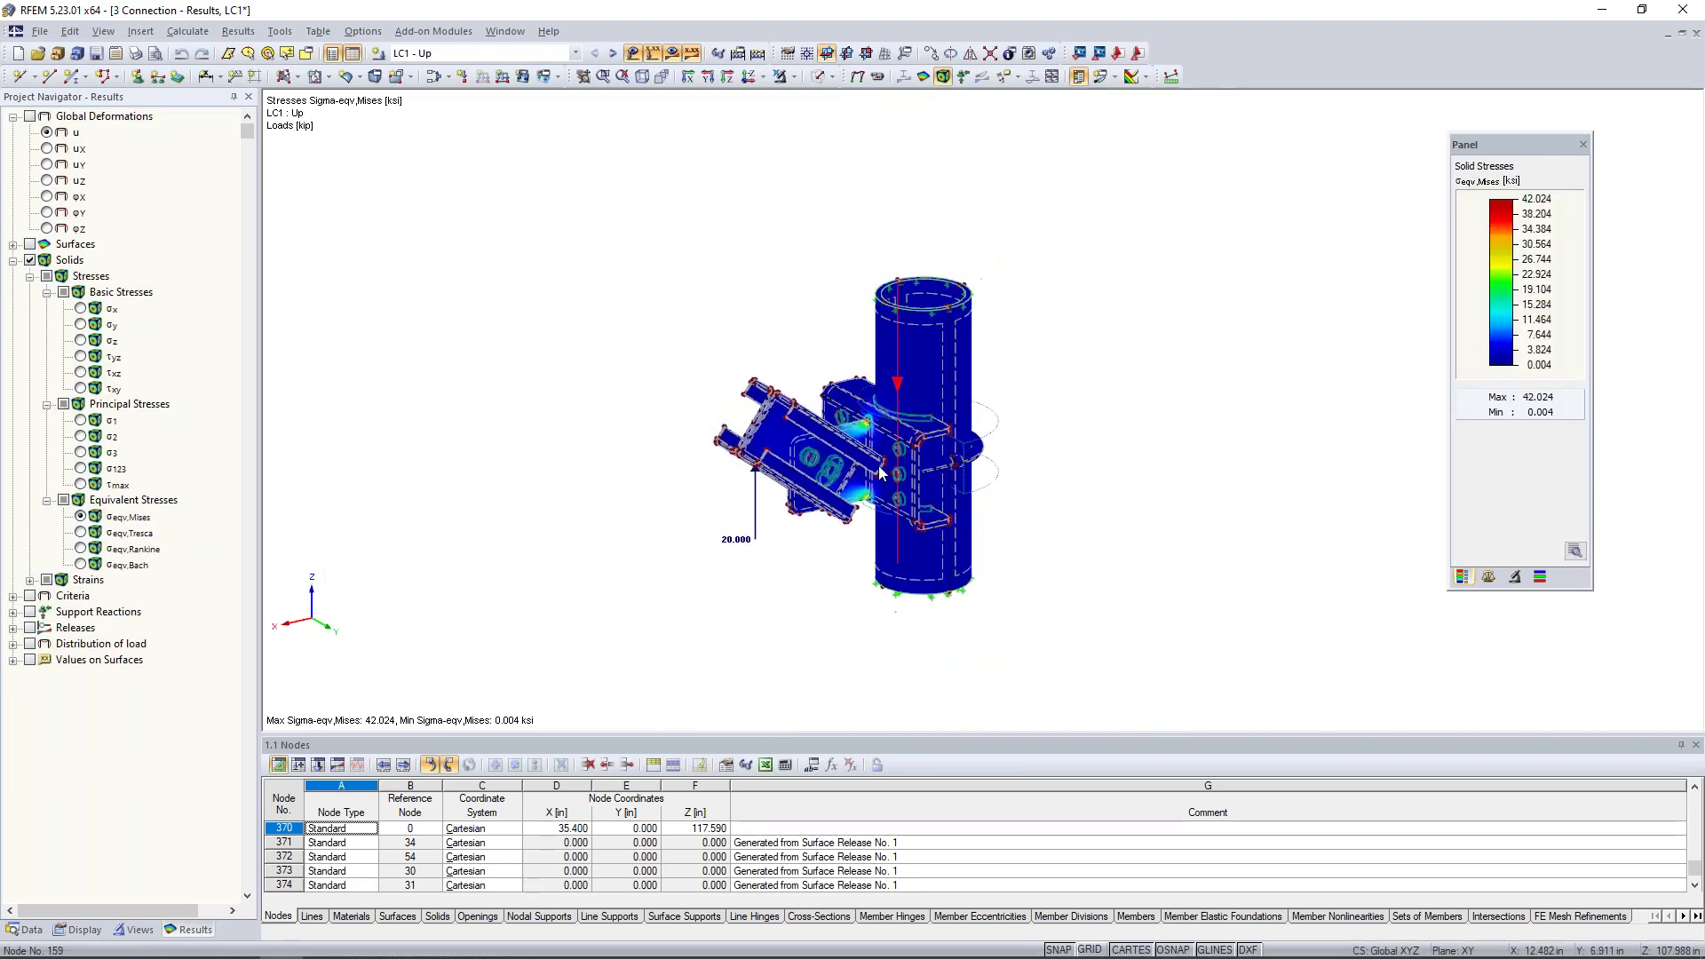
pyautogui.scroll(2, 880, 472)
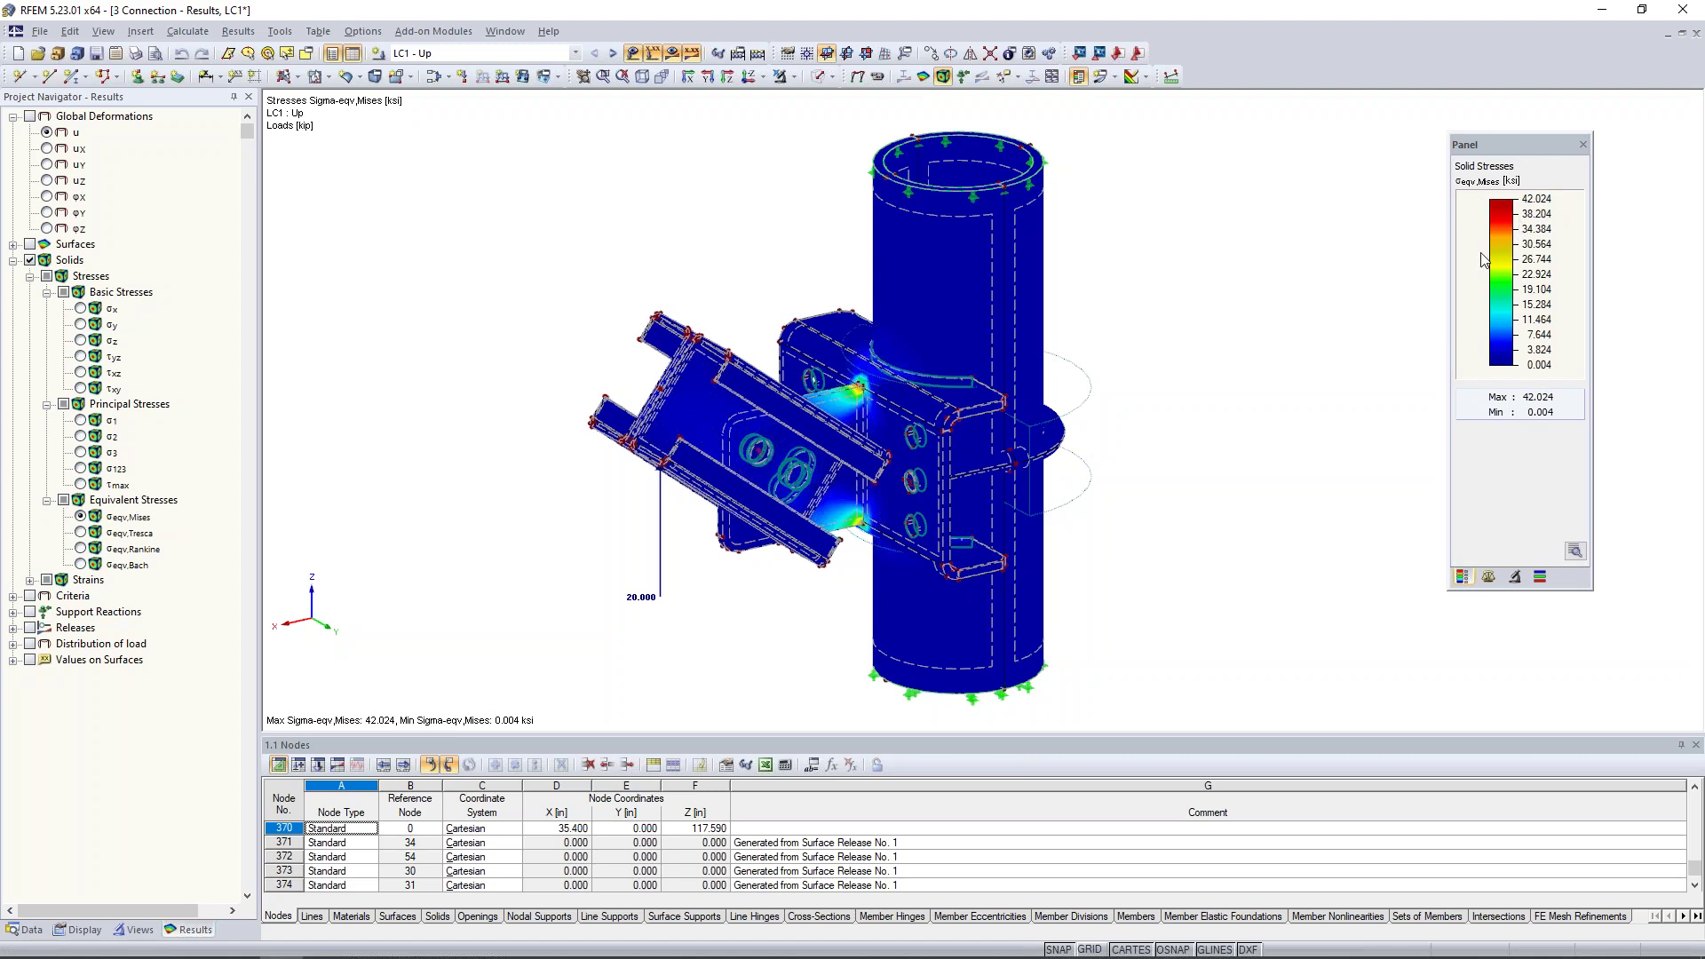
# Turn on the FE mesh display over the stress results
pyautogui.click(80, 930)
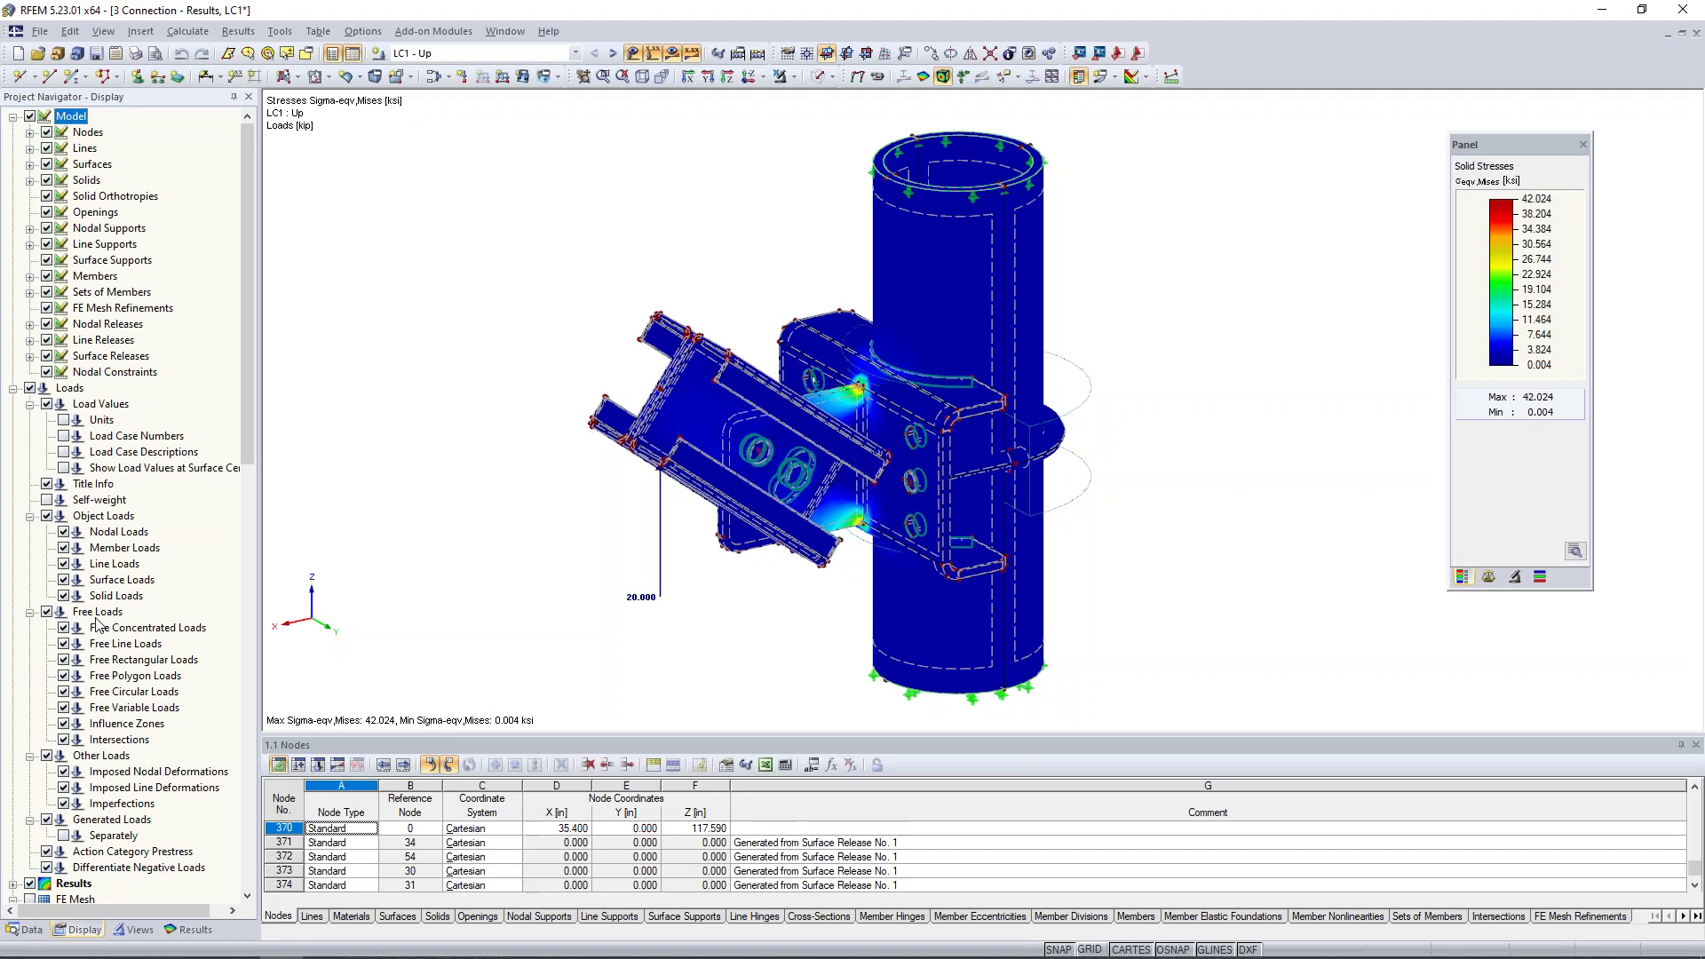
pyautogui.scroll(-5, 96, 624)
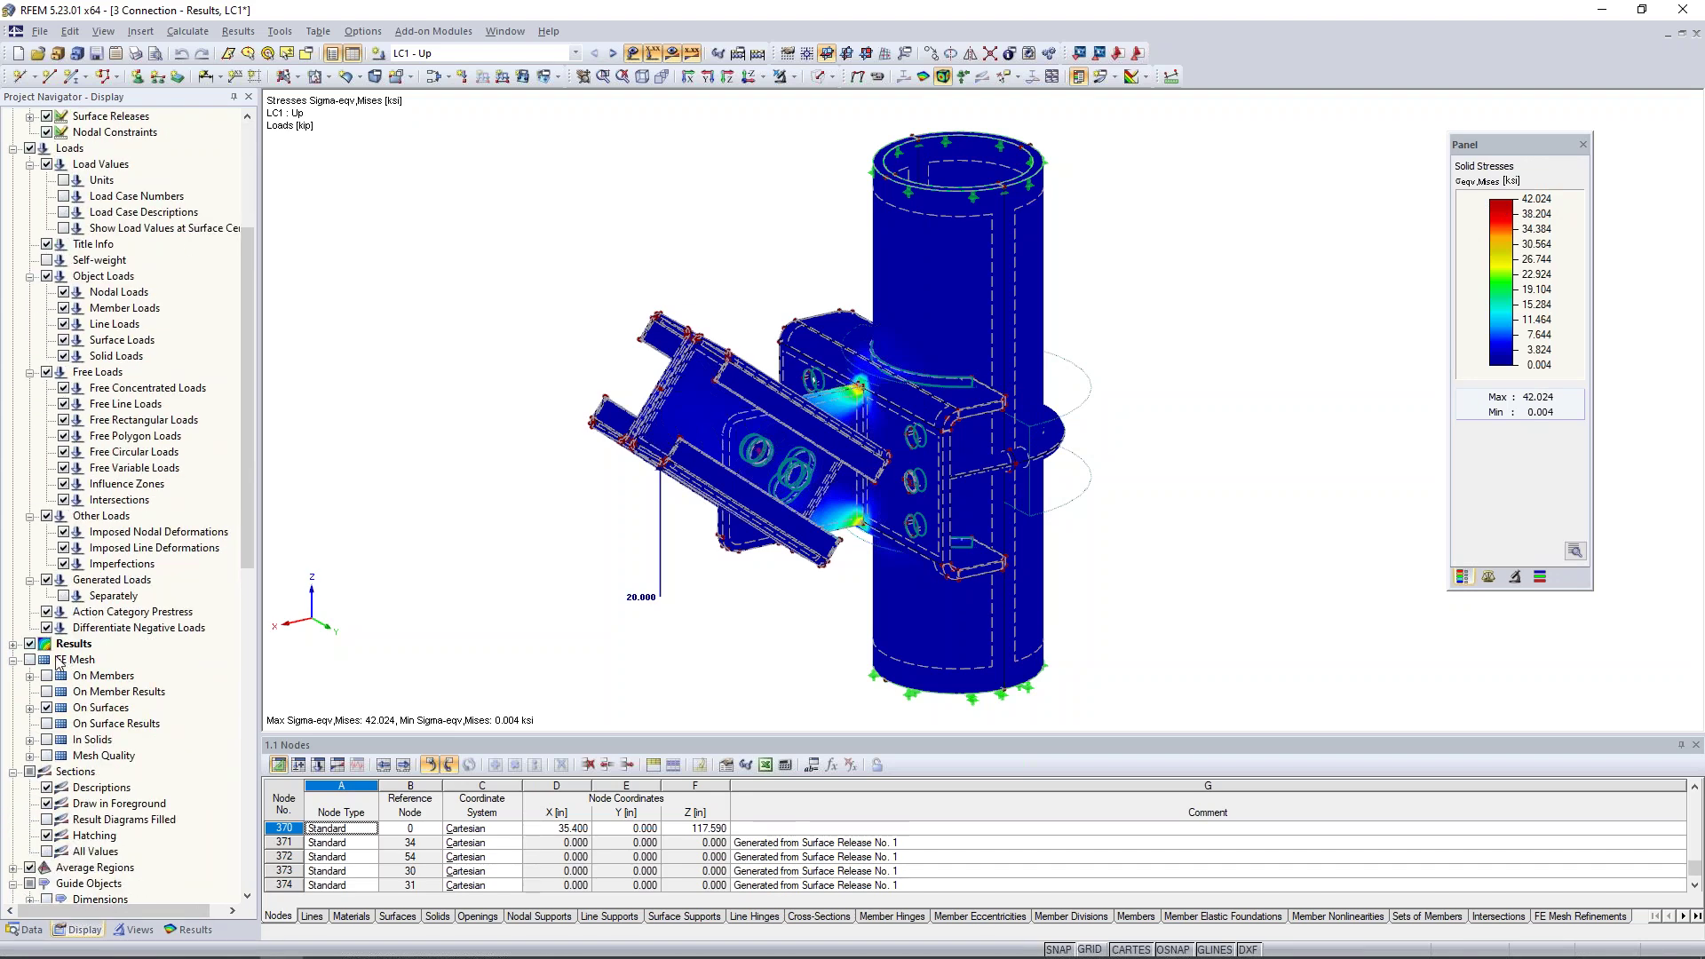
pyautogui.click(30, 660)
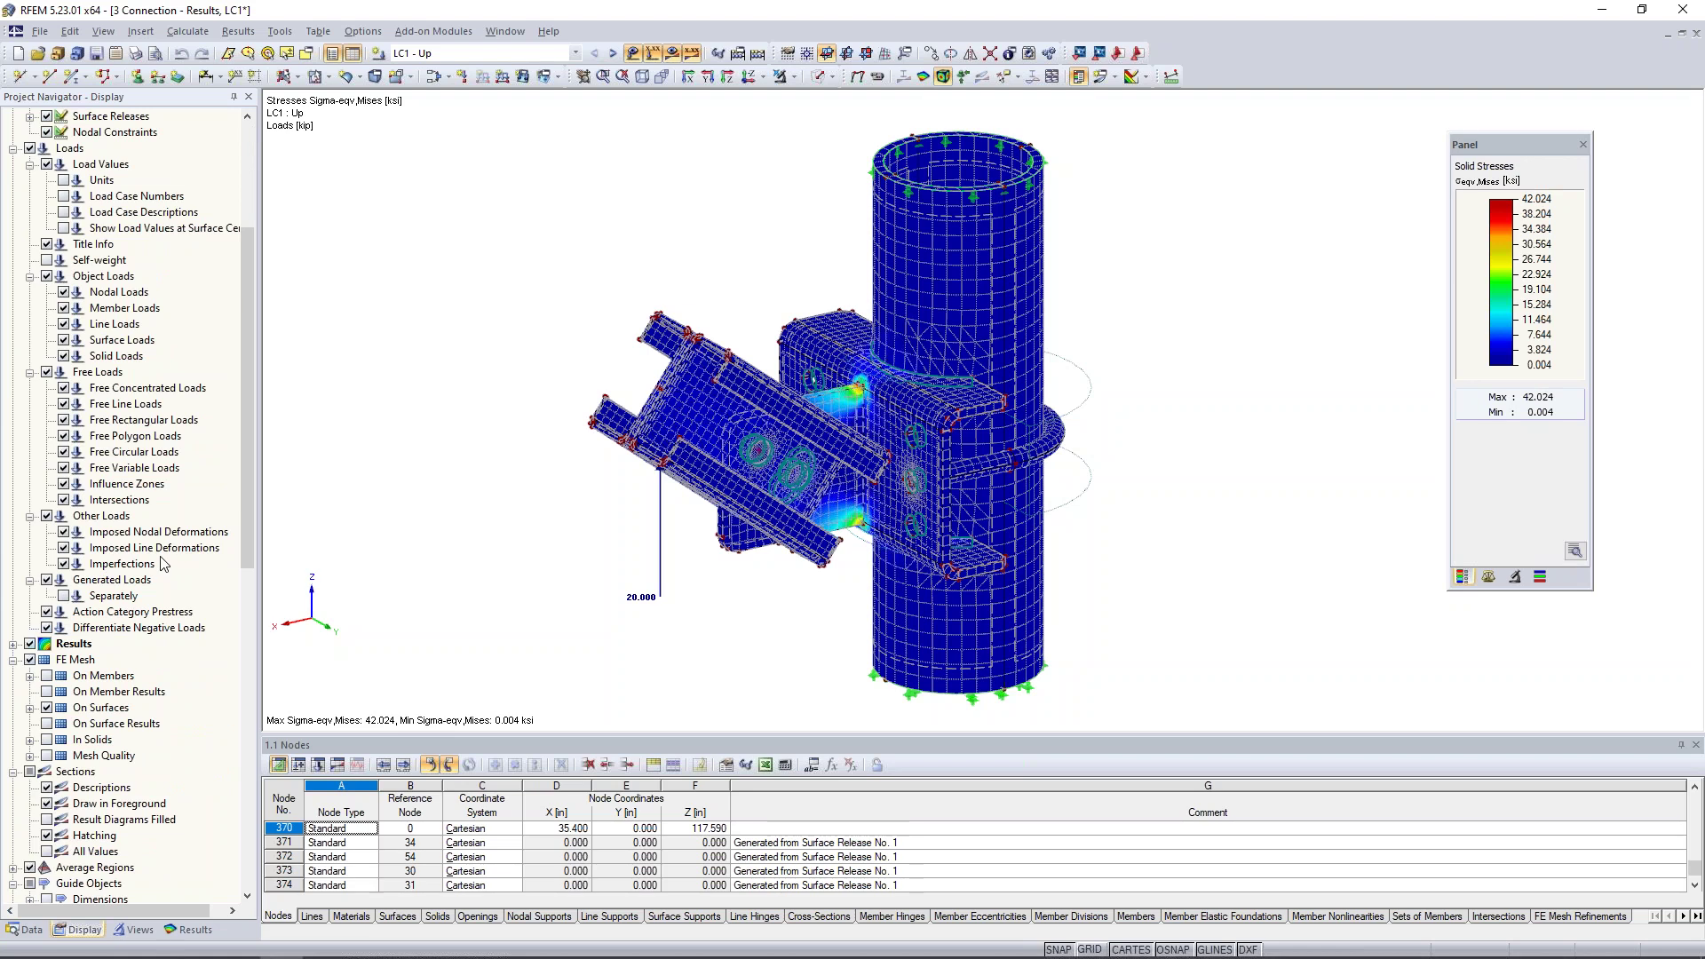
# Set the stress distribution display of the solids to Constant on Elements
pyautogui.scroll(-7, 163, 564)
pyautogui.scroll(-4, 163, 563)
pyautogui.scroll(10, 106, 586)
pyautogui.click(14, 596)
pyautogui.scroll(-2, 20, 627)
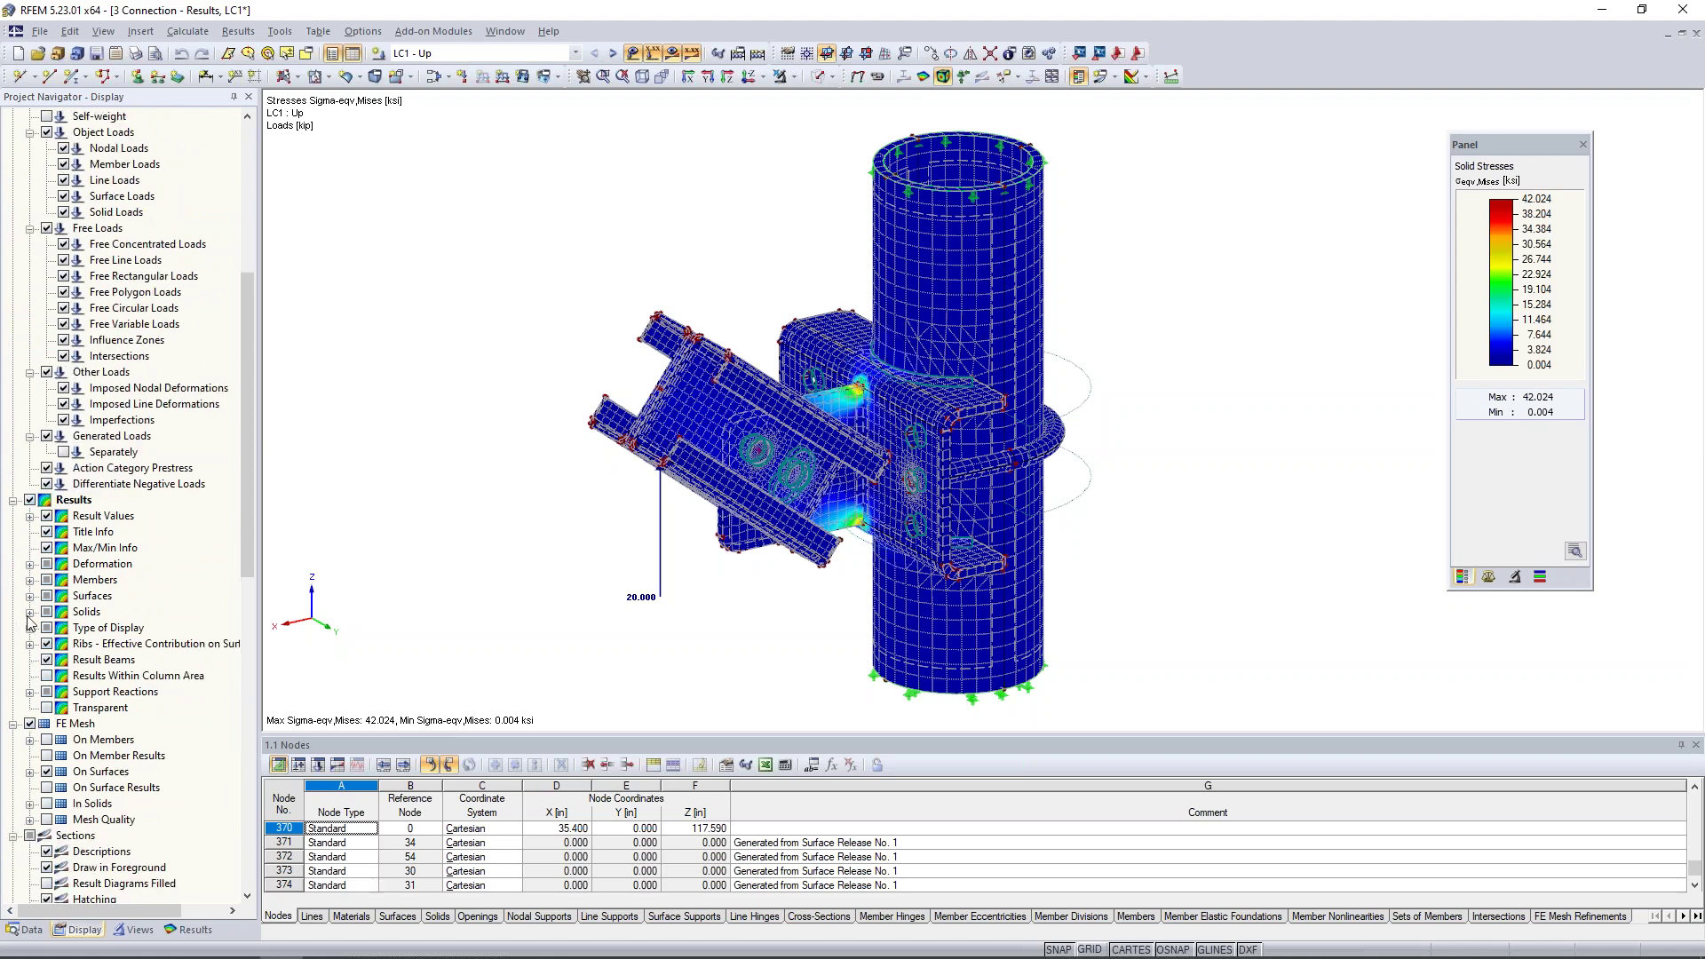
pyautogui.click(30, 612)
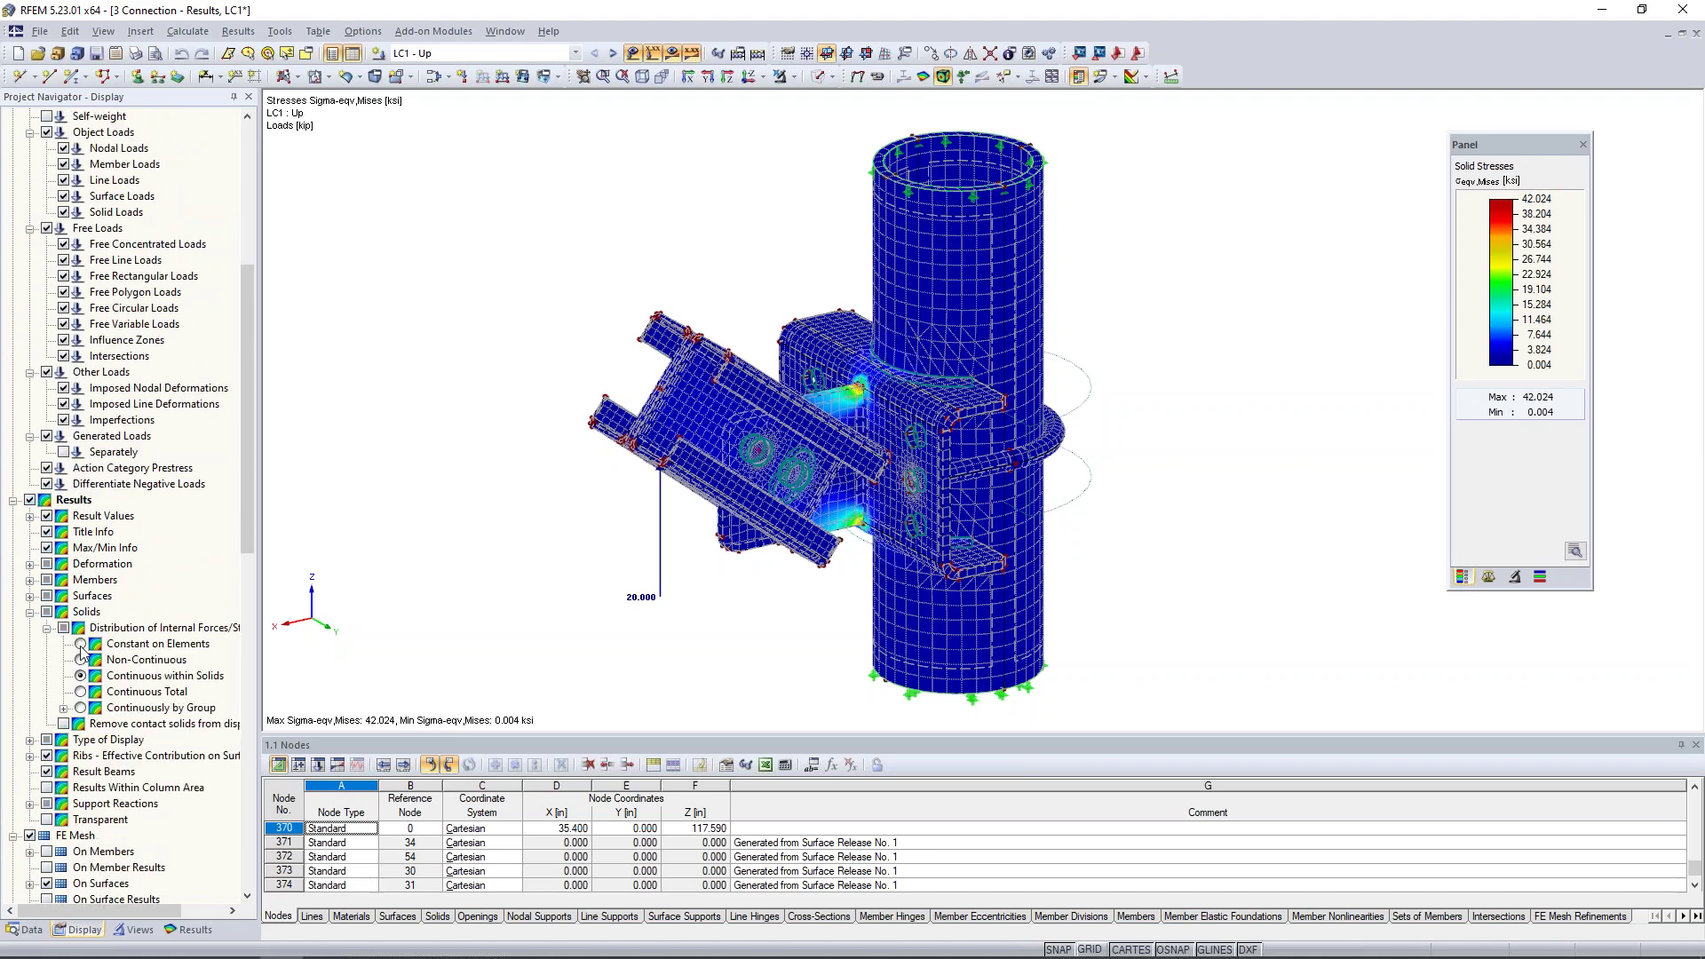
pyautogui.scroll(3, 867, 414)
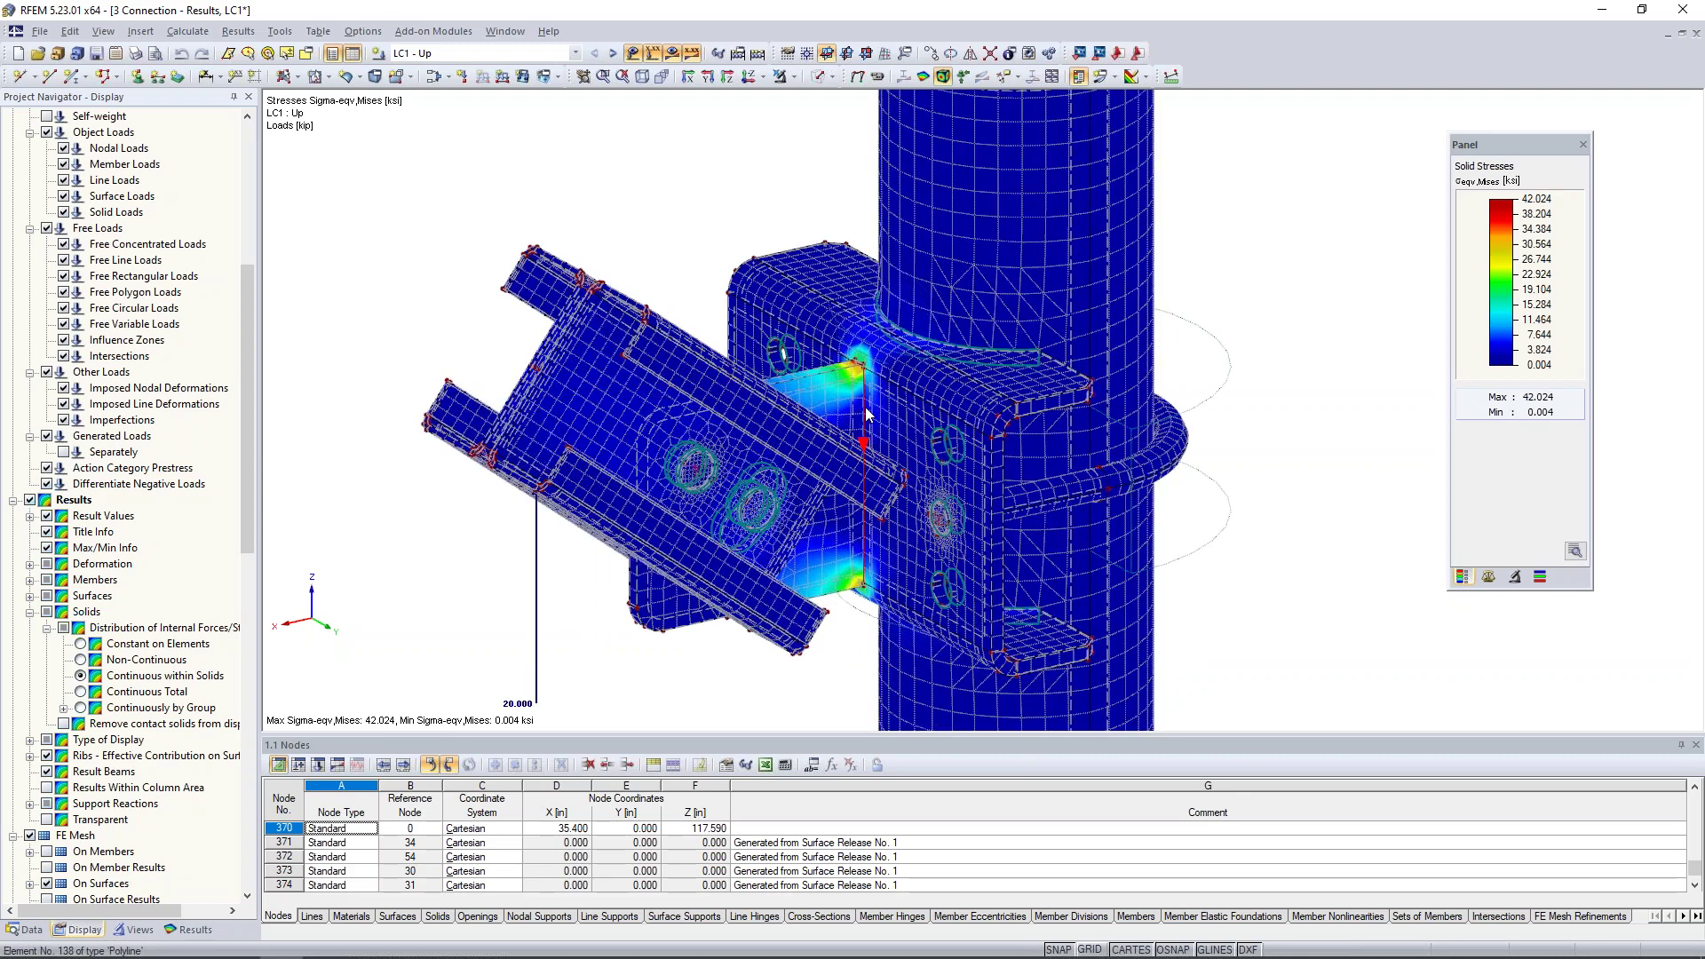
pyautogui.scroll(2, 868, 414)
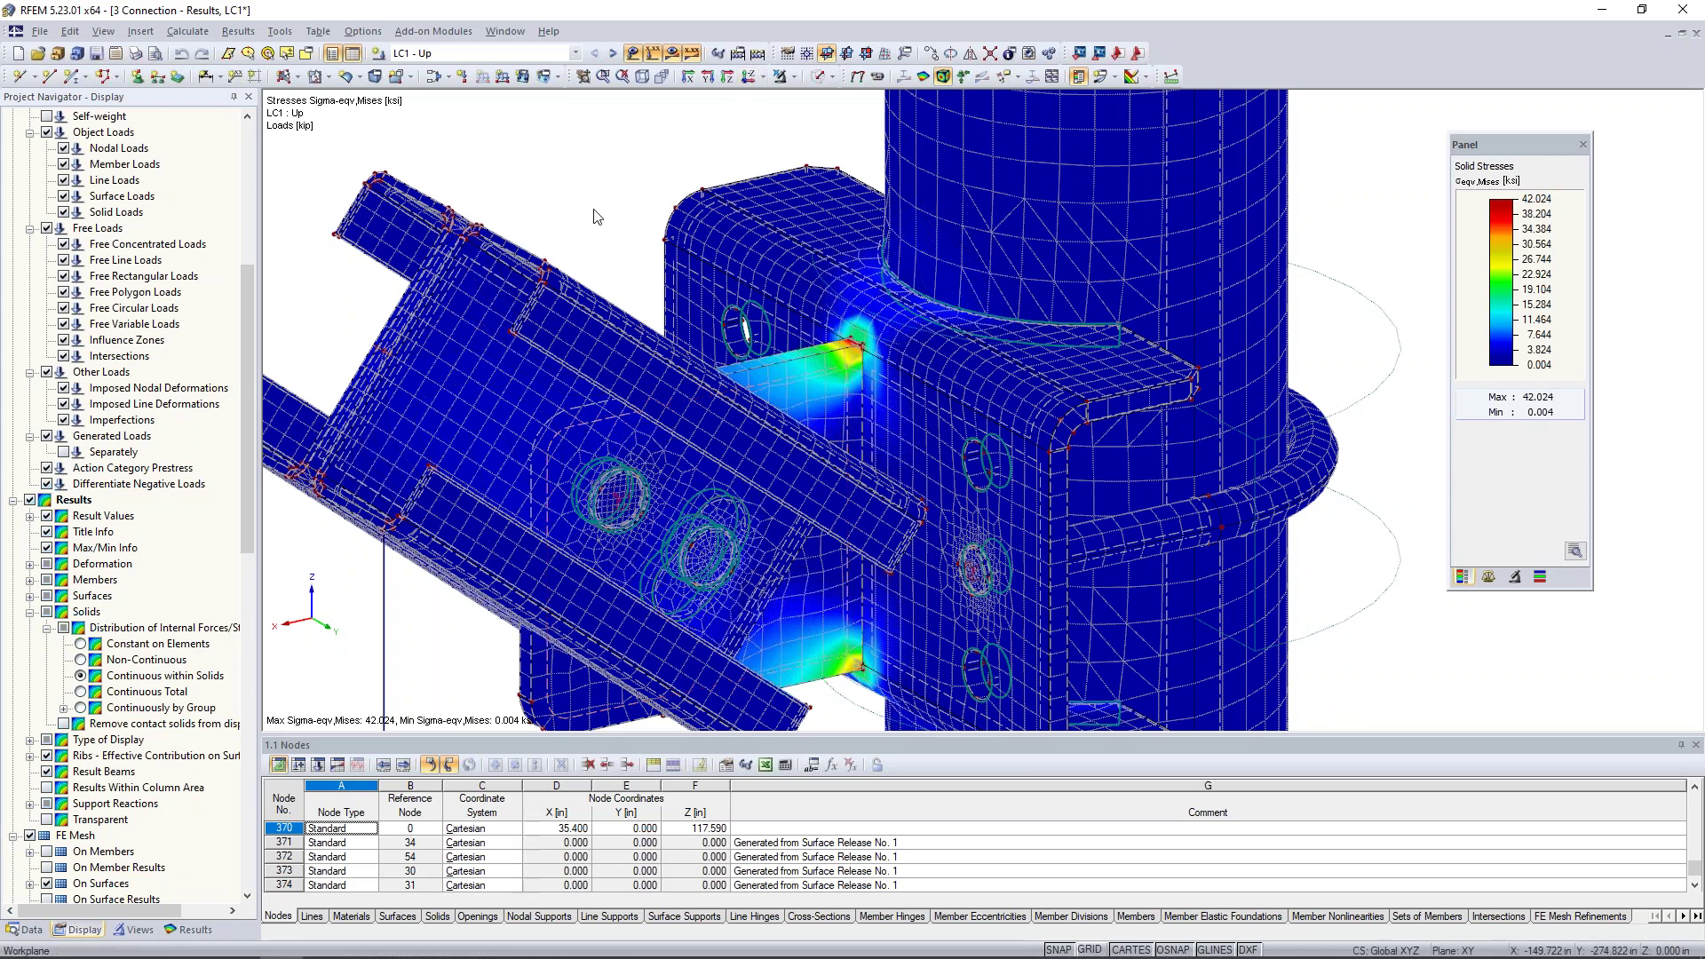
pyautogui.click(80, 644)
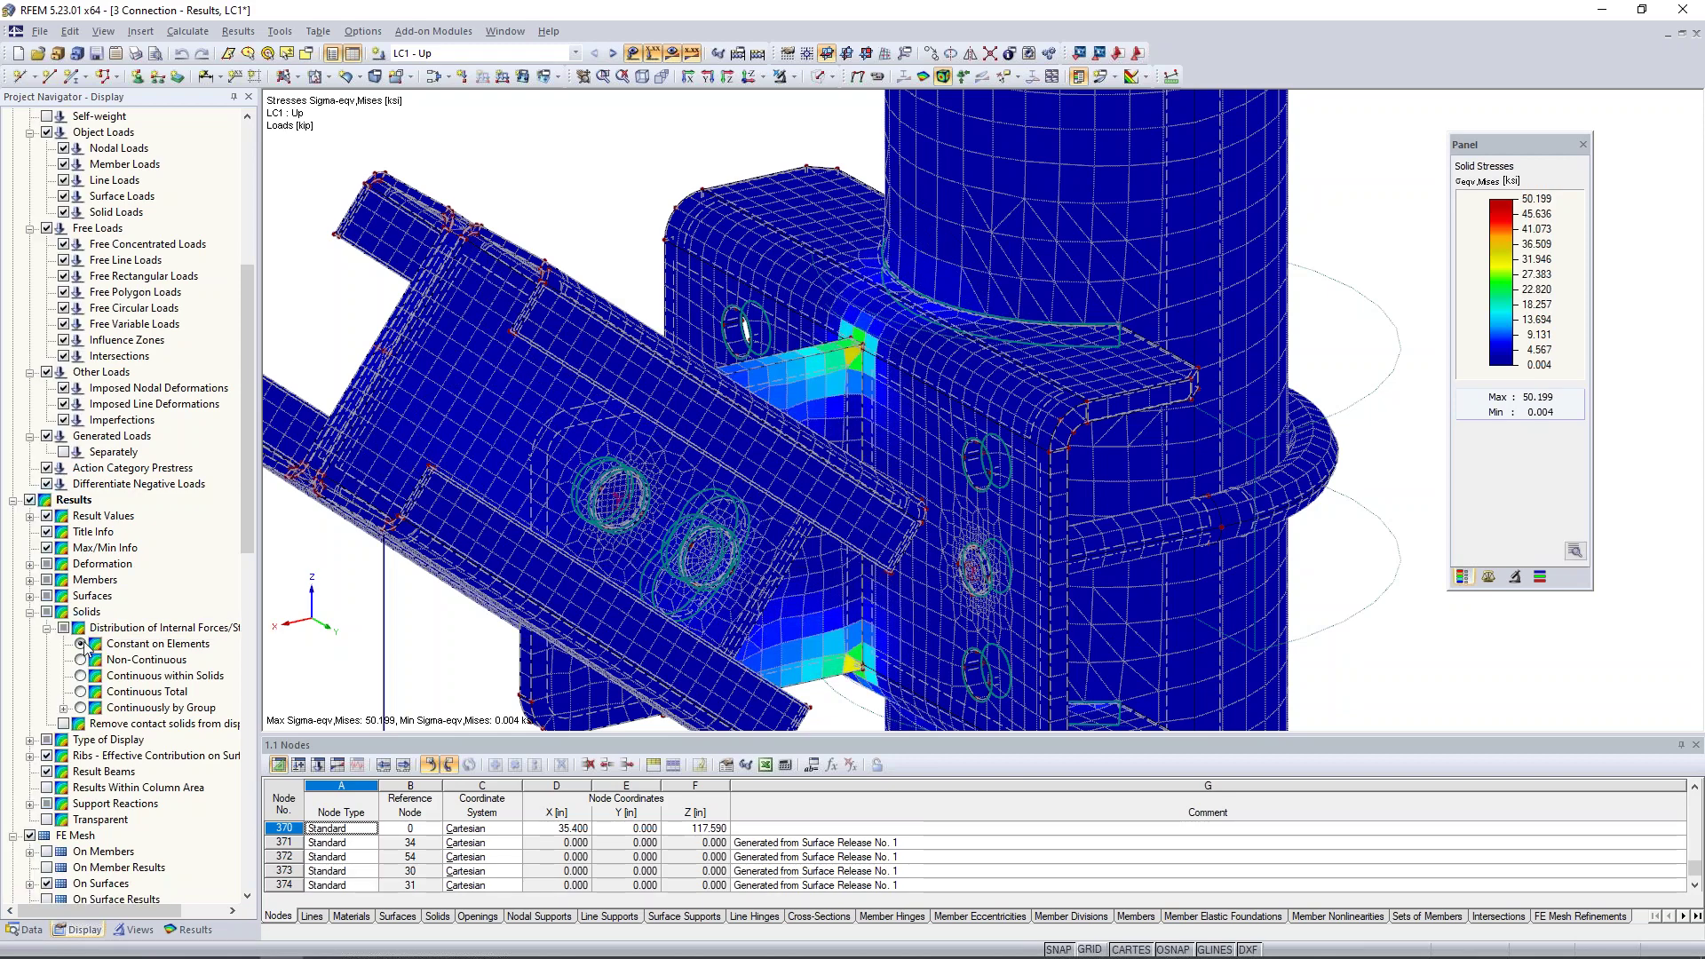
# Examine the element-wise von Mises stresses at the gusset-to-clamp-plate corners and compare them with the stress colour scale for LC1
pyautogui.scroll(2, 852, 364)
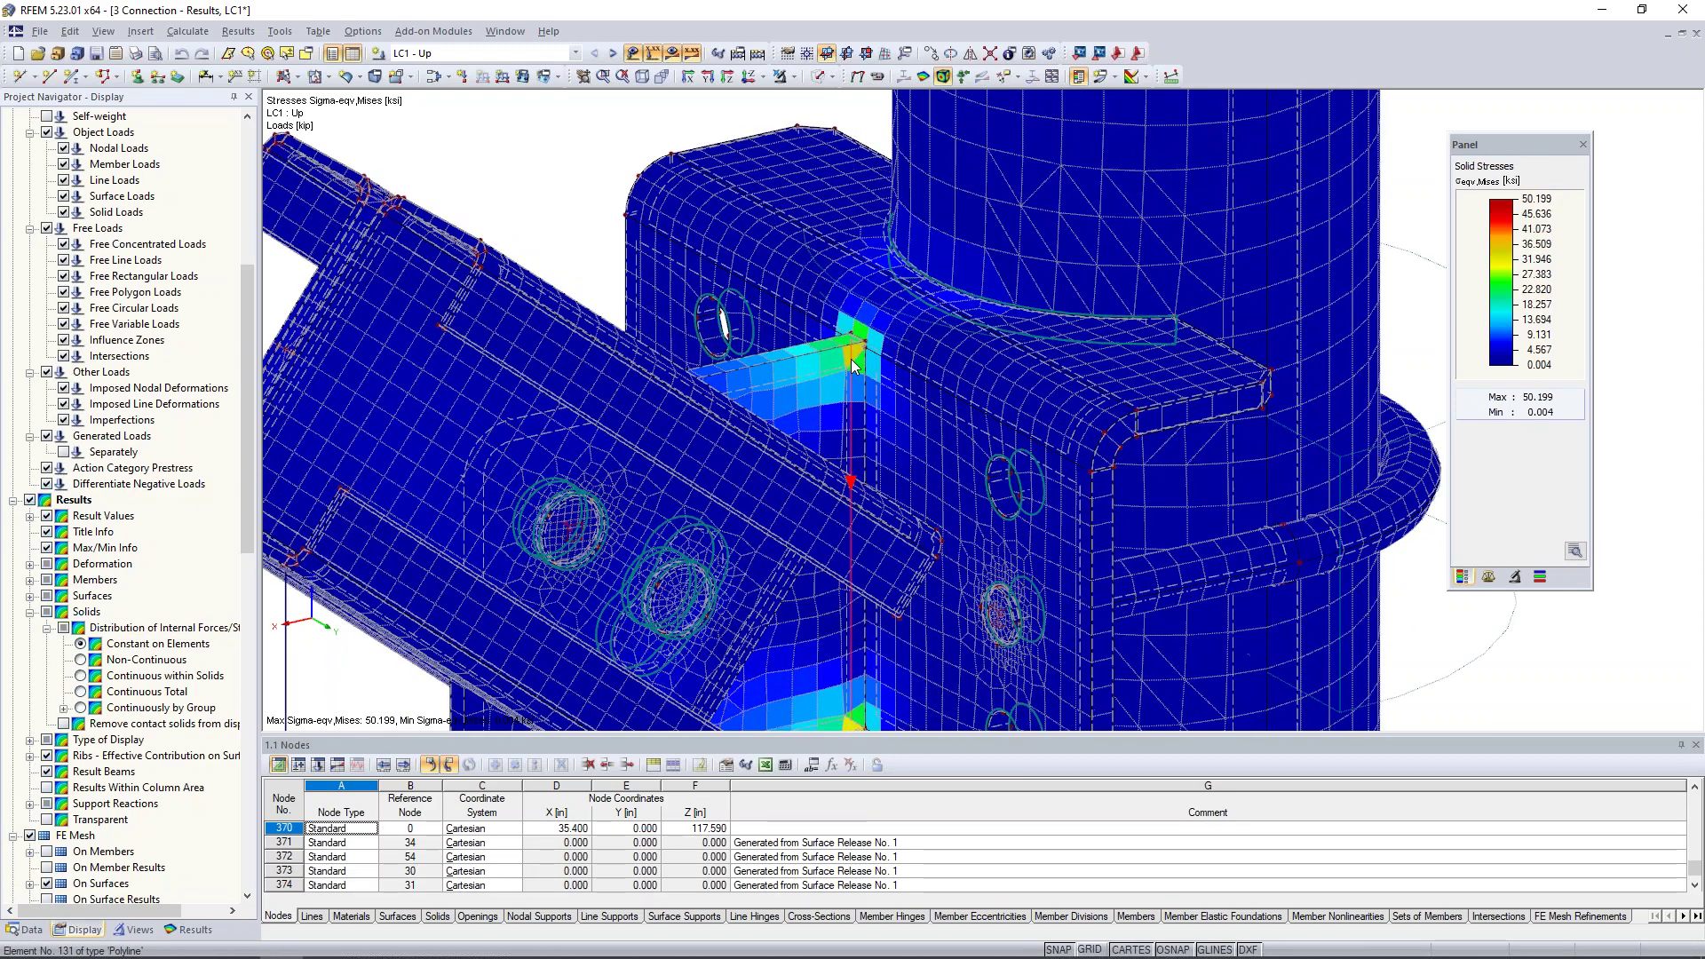
pyautogui.scroll(2, 852, 364)
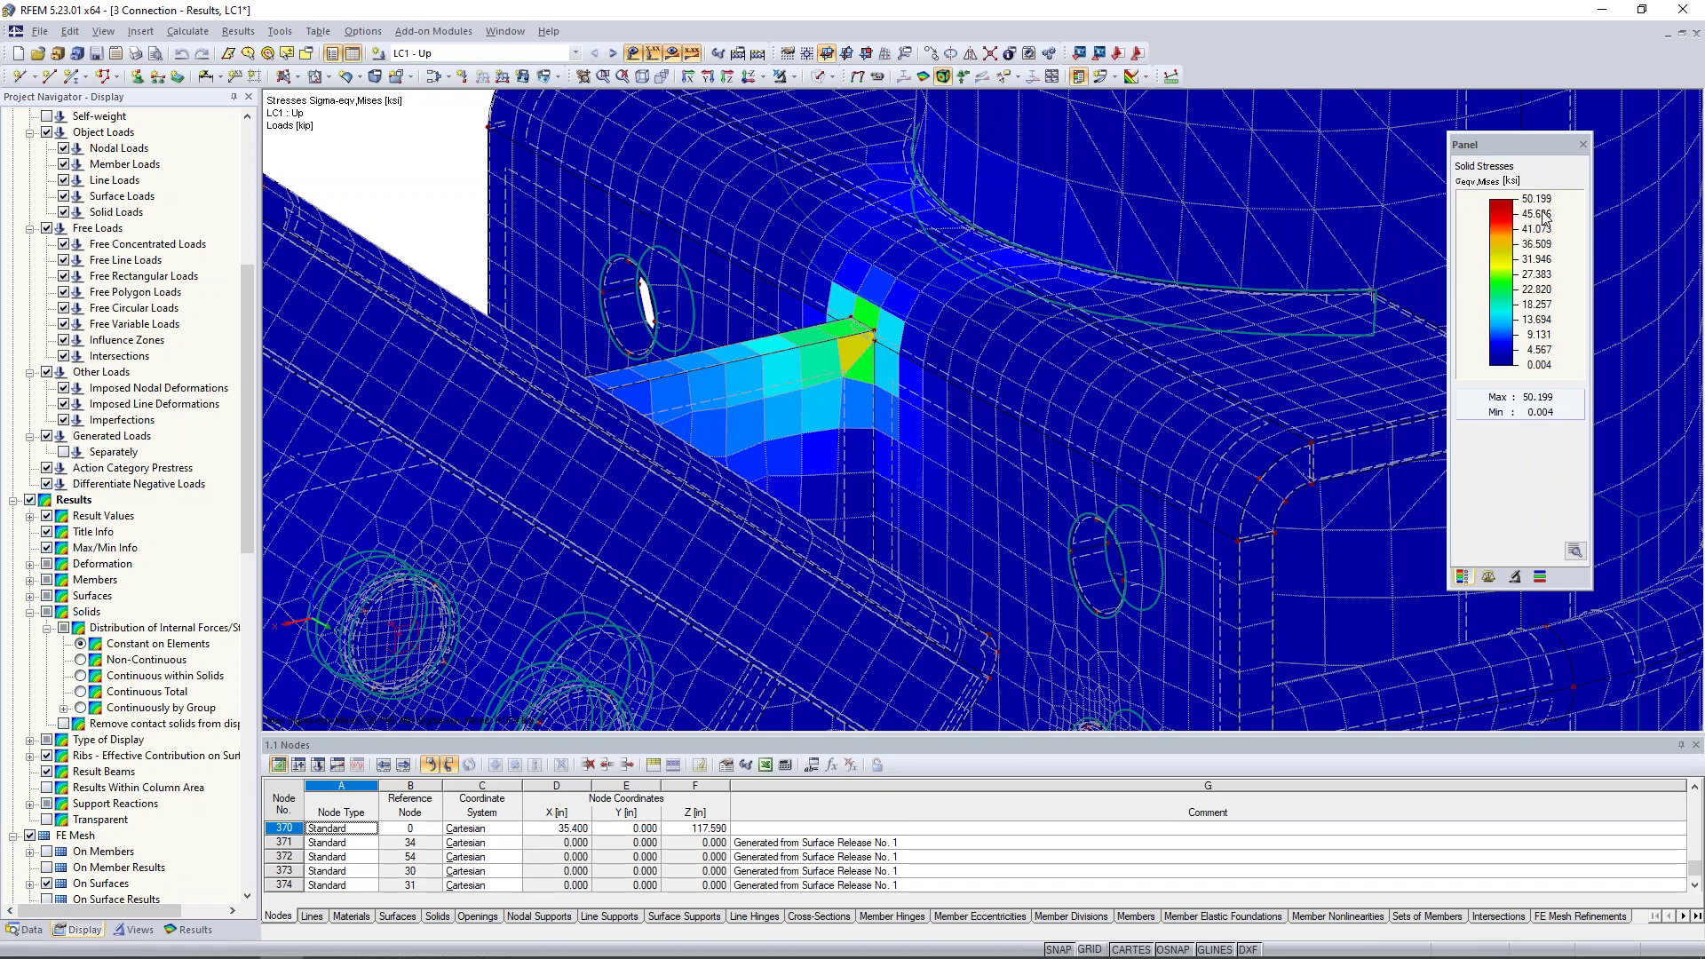
pyautogui.scroll(-4, 1157, 306)
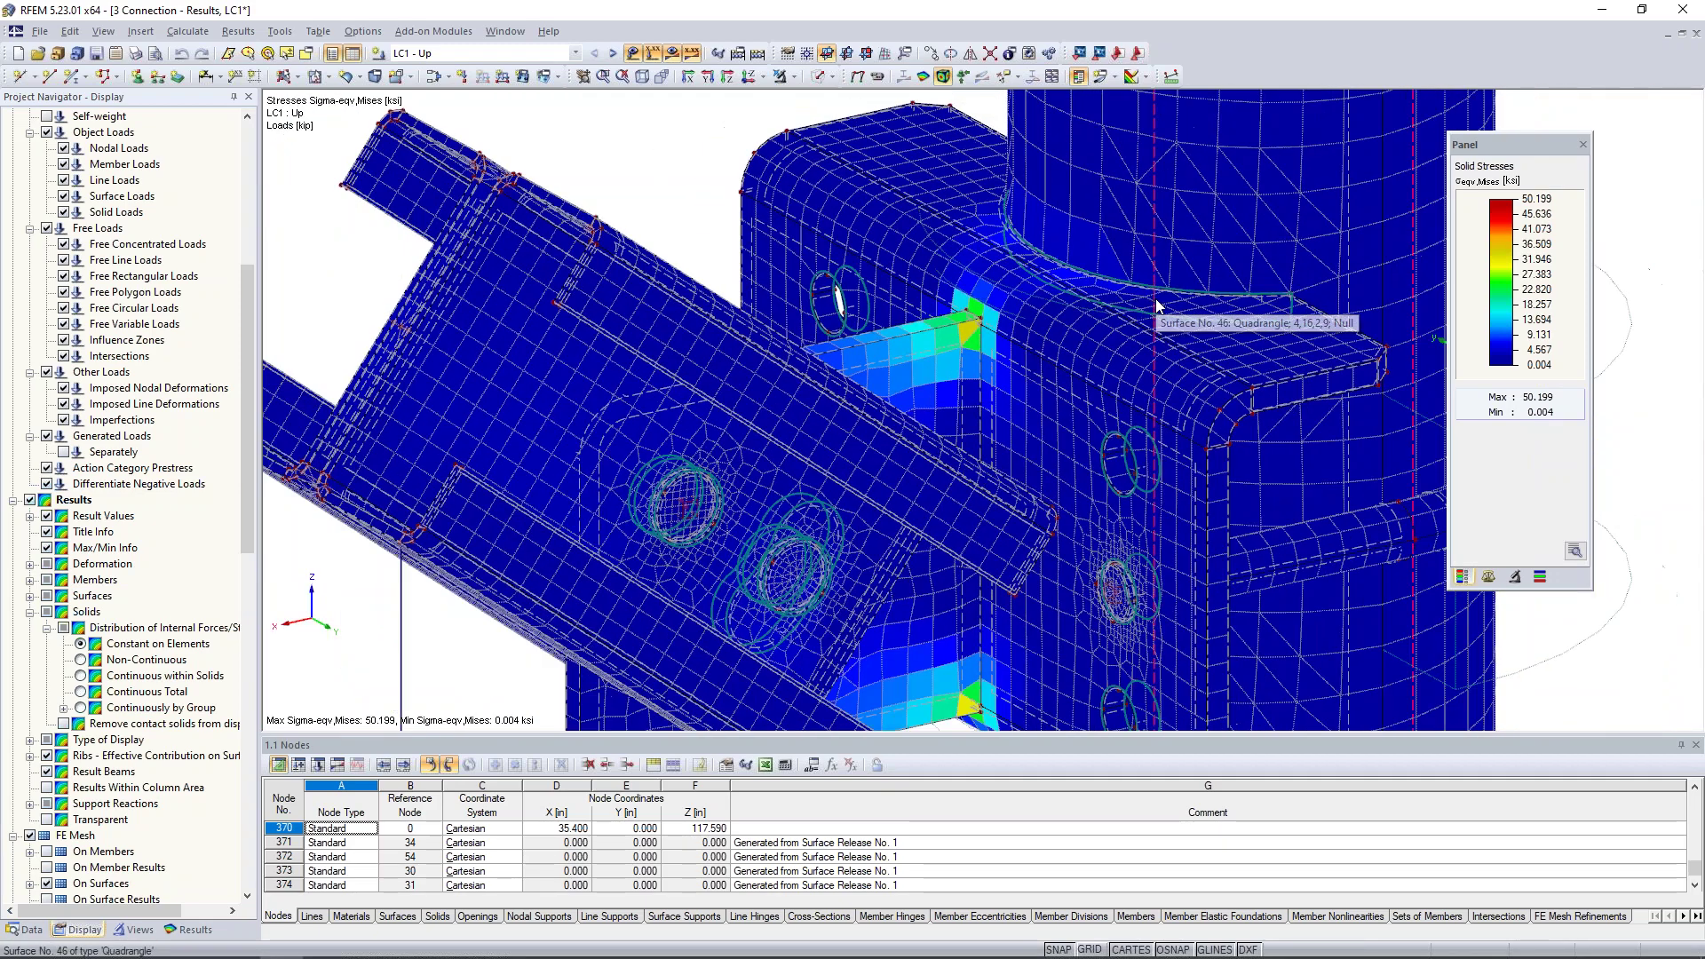
pyautogui.scroll(-2, 1156, 304)
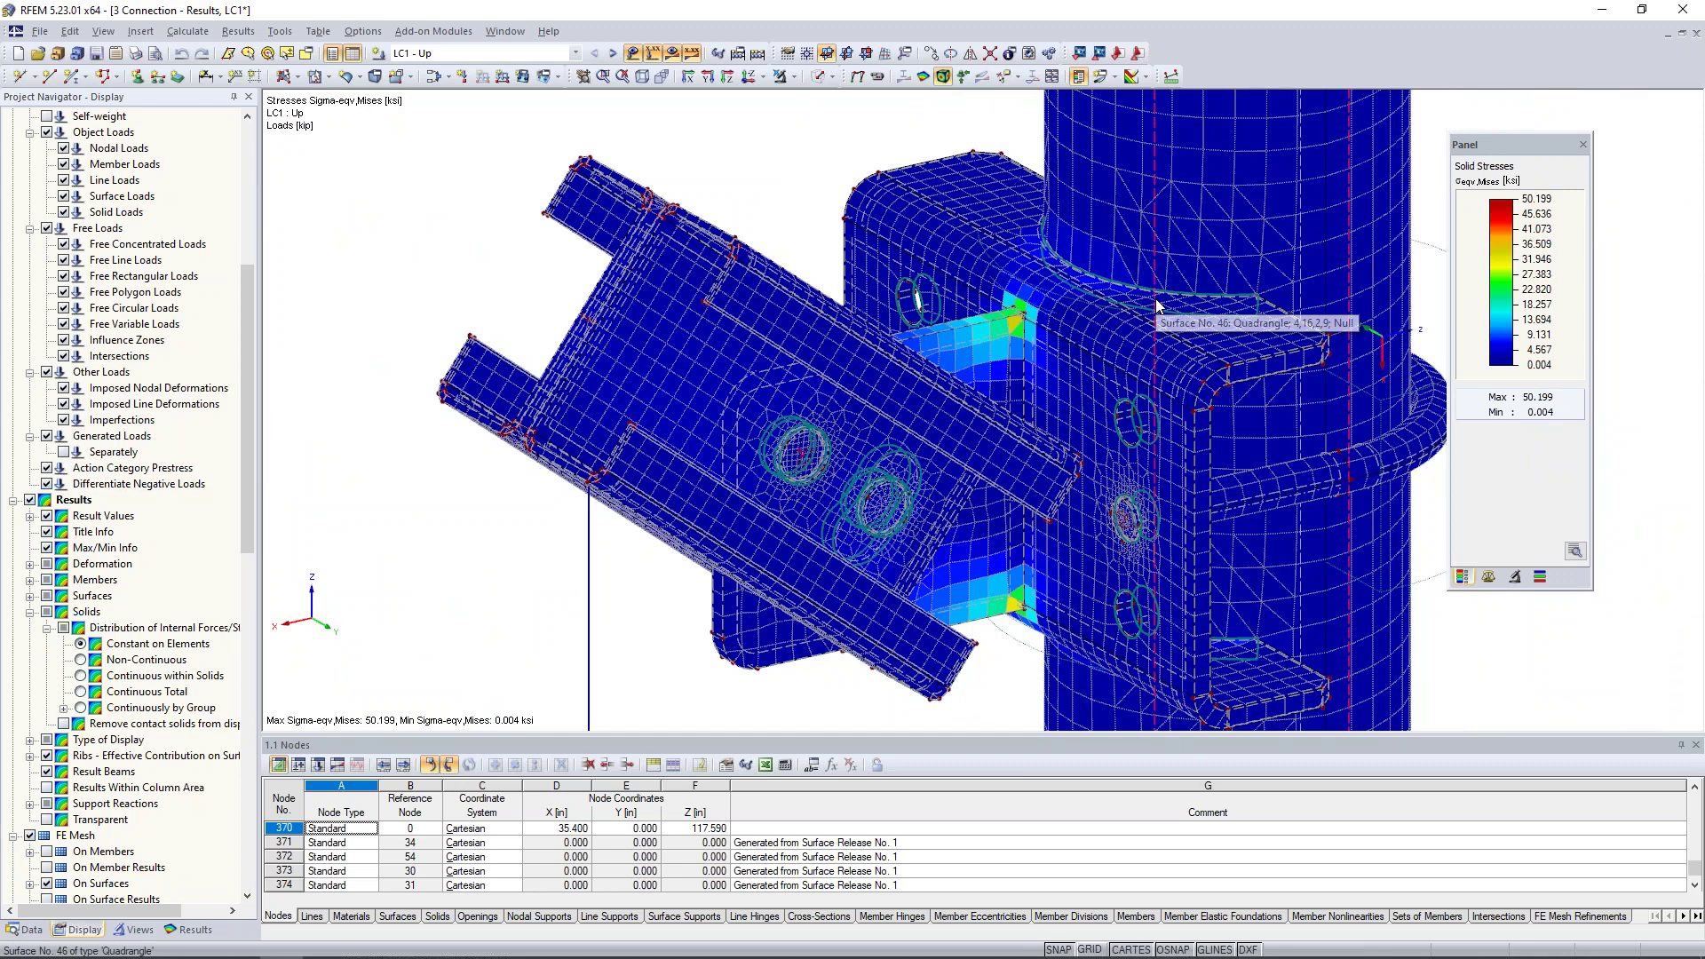
pyautogui.scroll(-1, 833, 176)
pyautogui.moveTo(834, 177); pyautogui.dragTo(775, 169, button='middle')
pyautogui.click(190, 930)
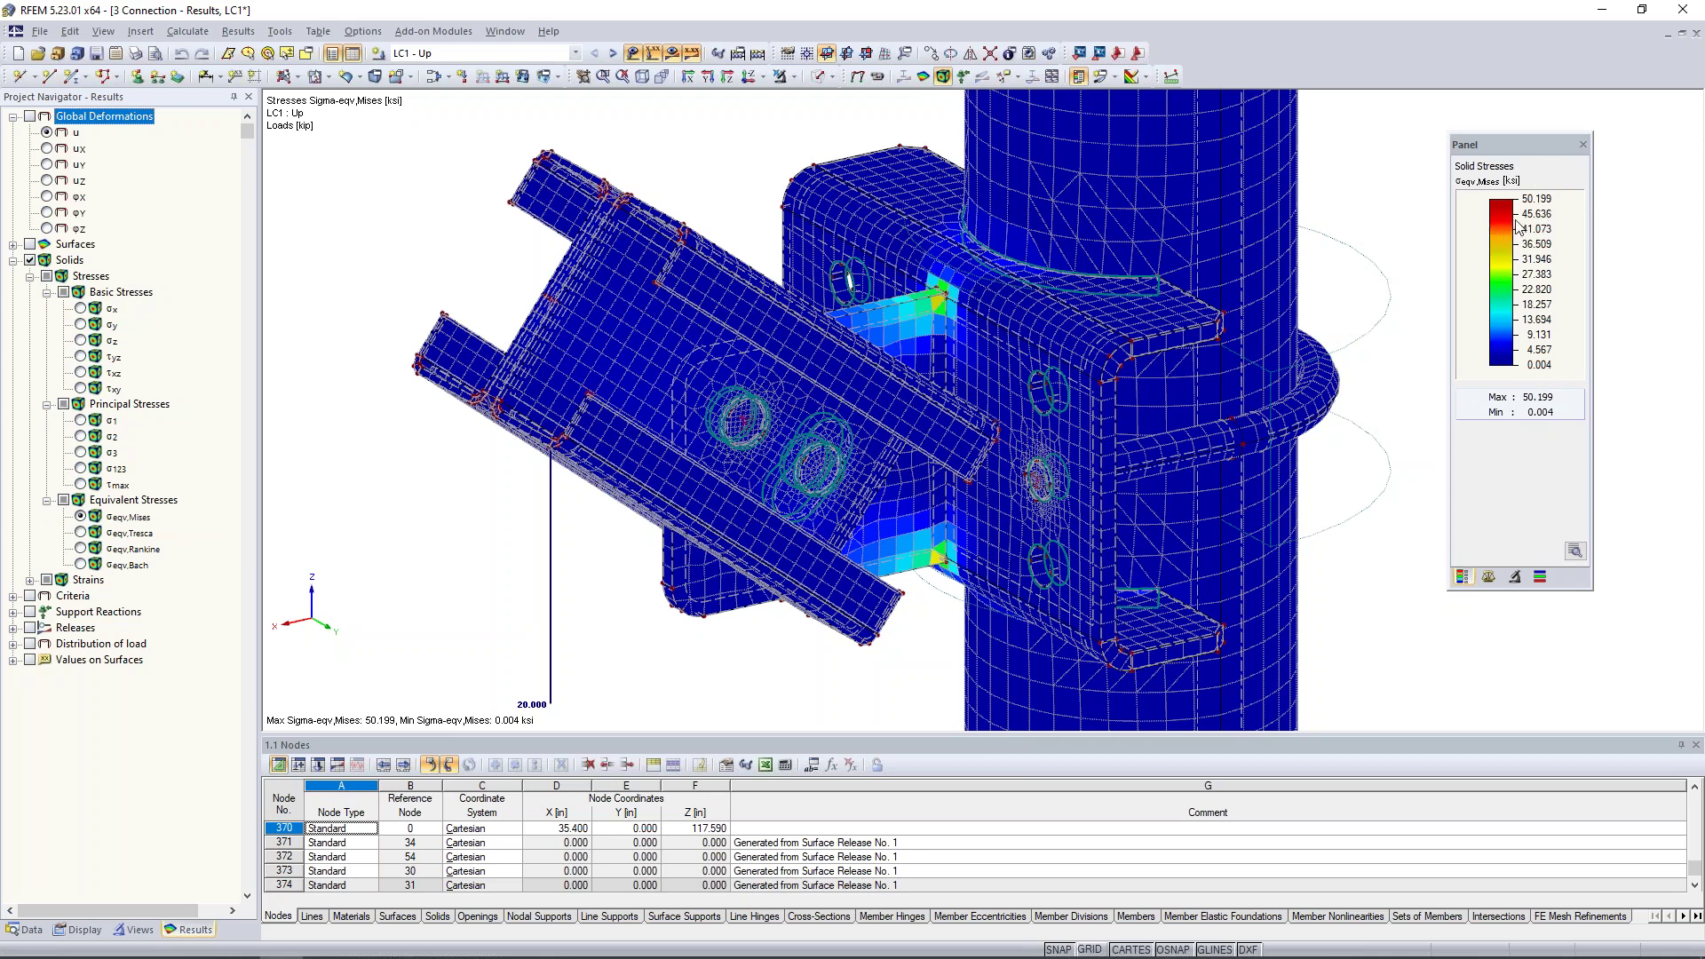
pyautogui.scroll(-5, 1412, 243)
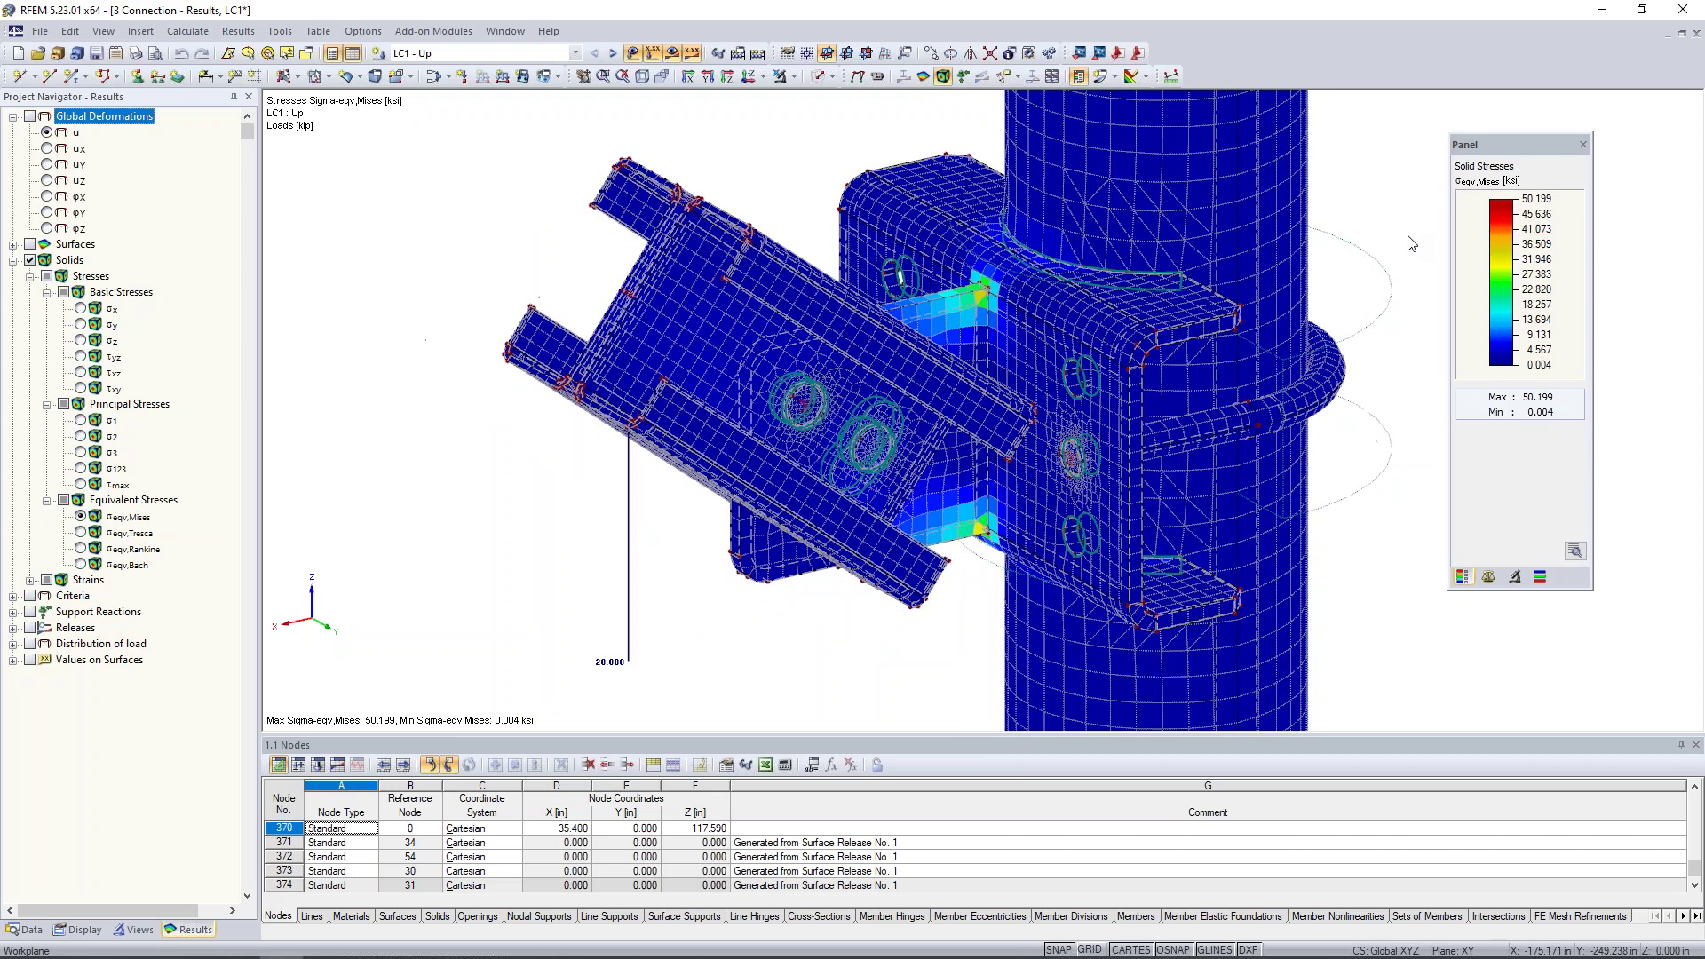
pyautogui.moveTo(1263, 277); pyautogui.dragTo(1024, 325, button='middle')
pyautogui.scroll(-1, 1025, 326)
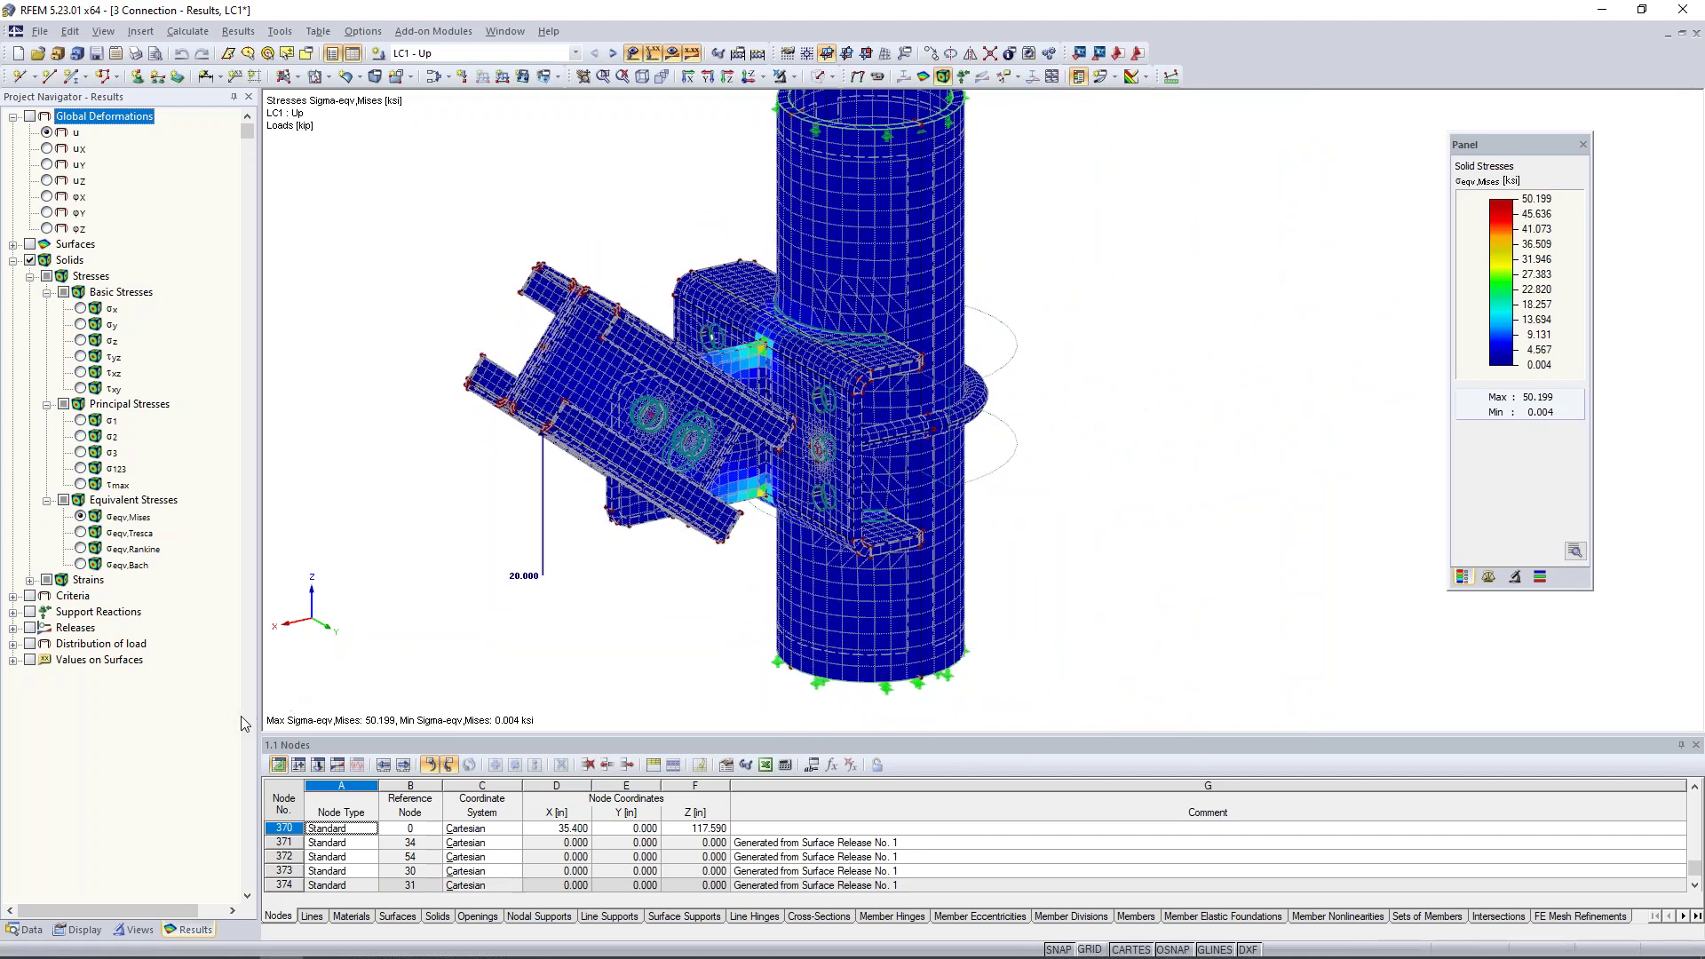
# Set the material model of Steel A36 material 2 to Isotropic Plastic 2D/3D with 36 ksi yield strength, accepting deletion of the results
pyautogui.click(25, 931)
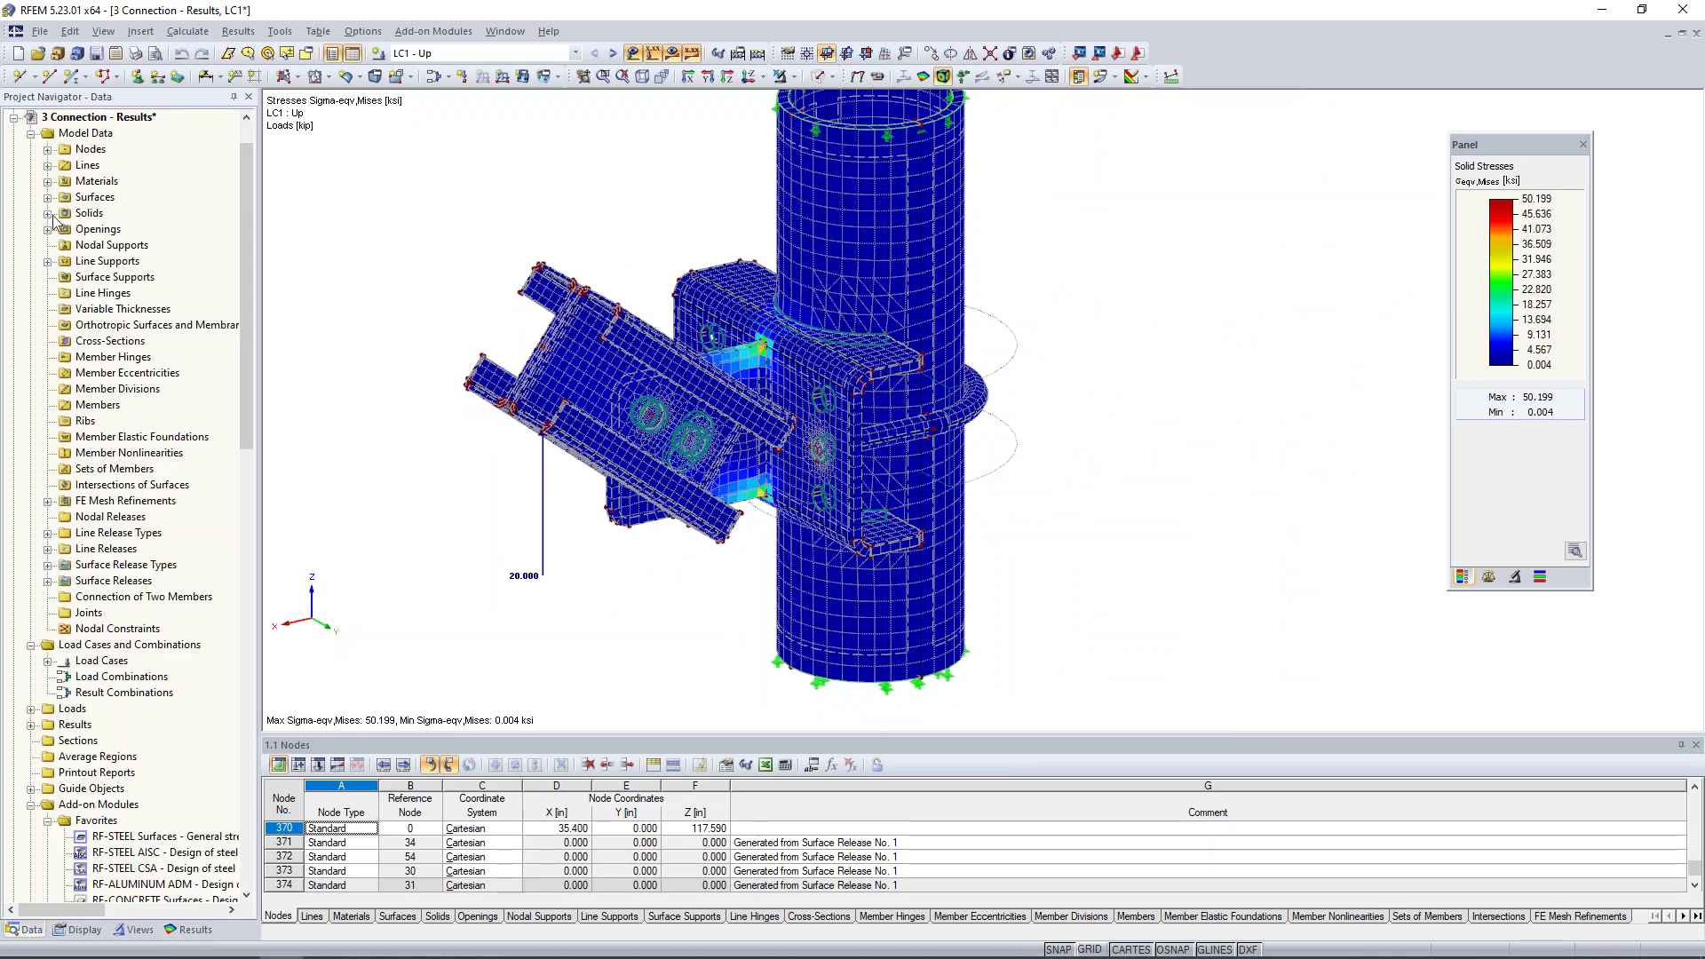
pyautogui.click(48, 182)
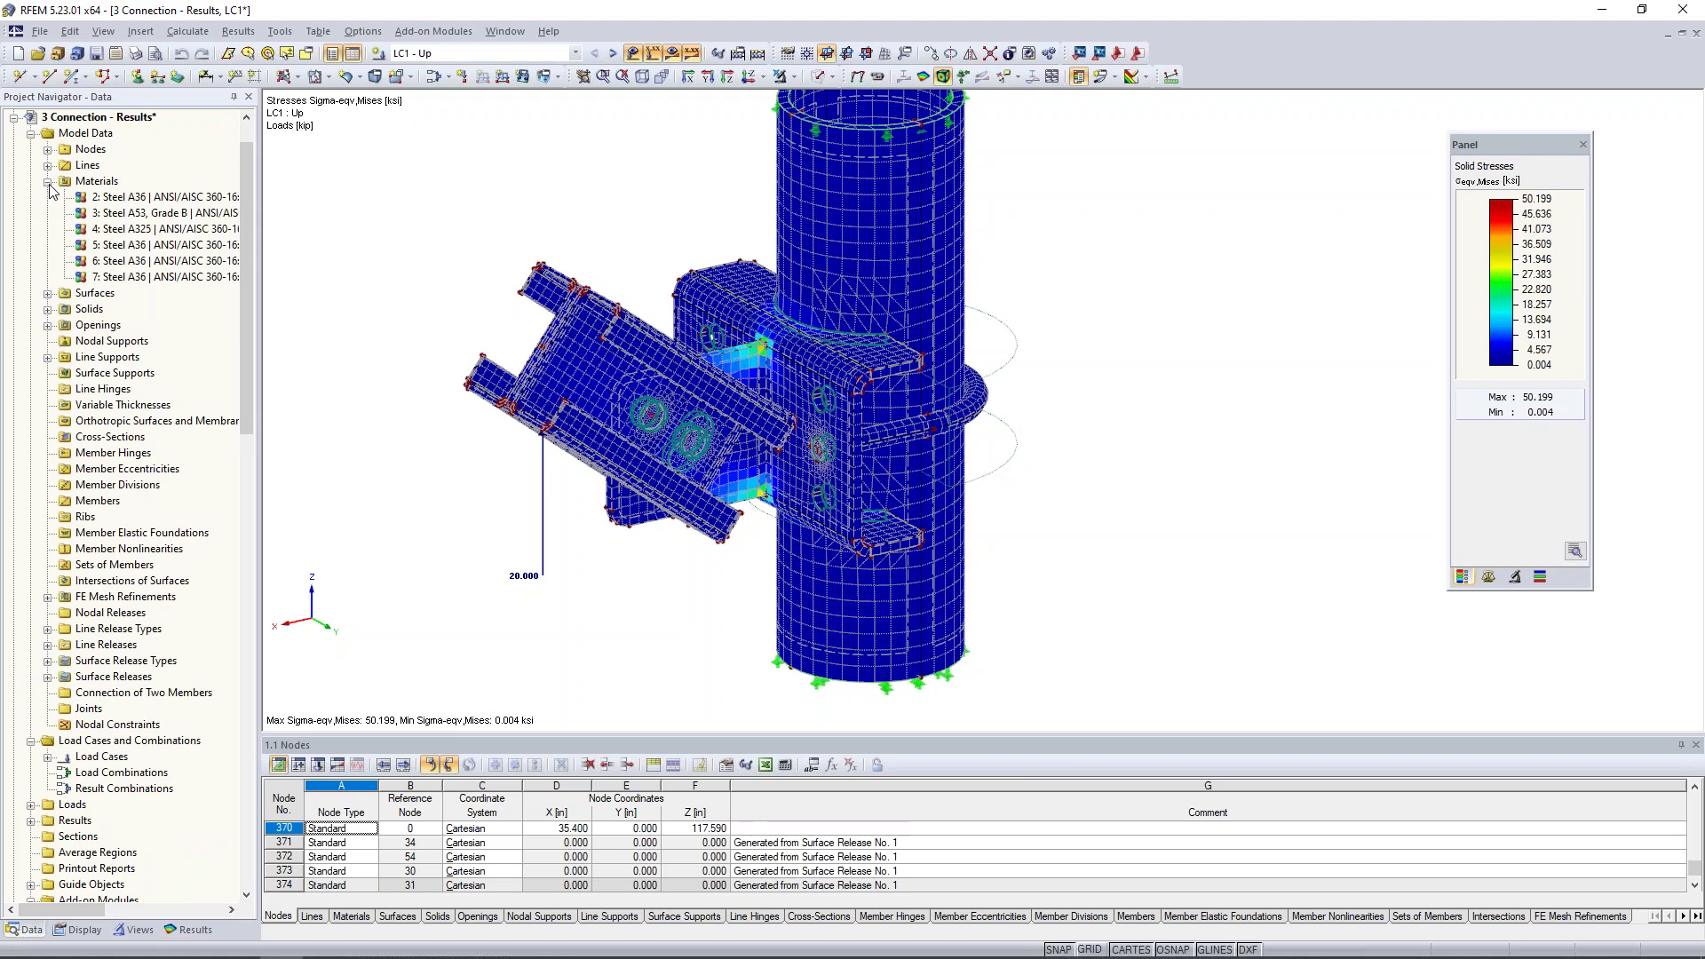
pyautogui.click(111, 203)
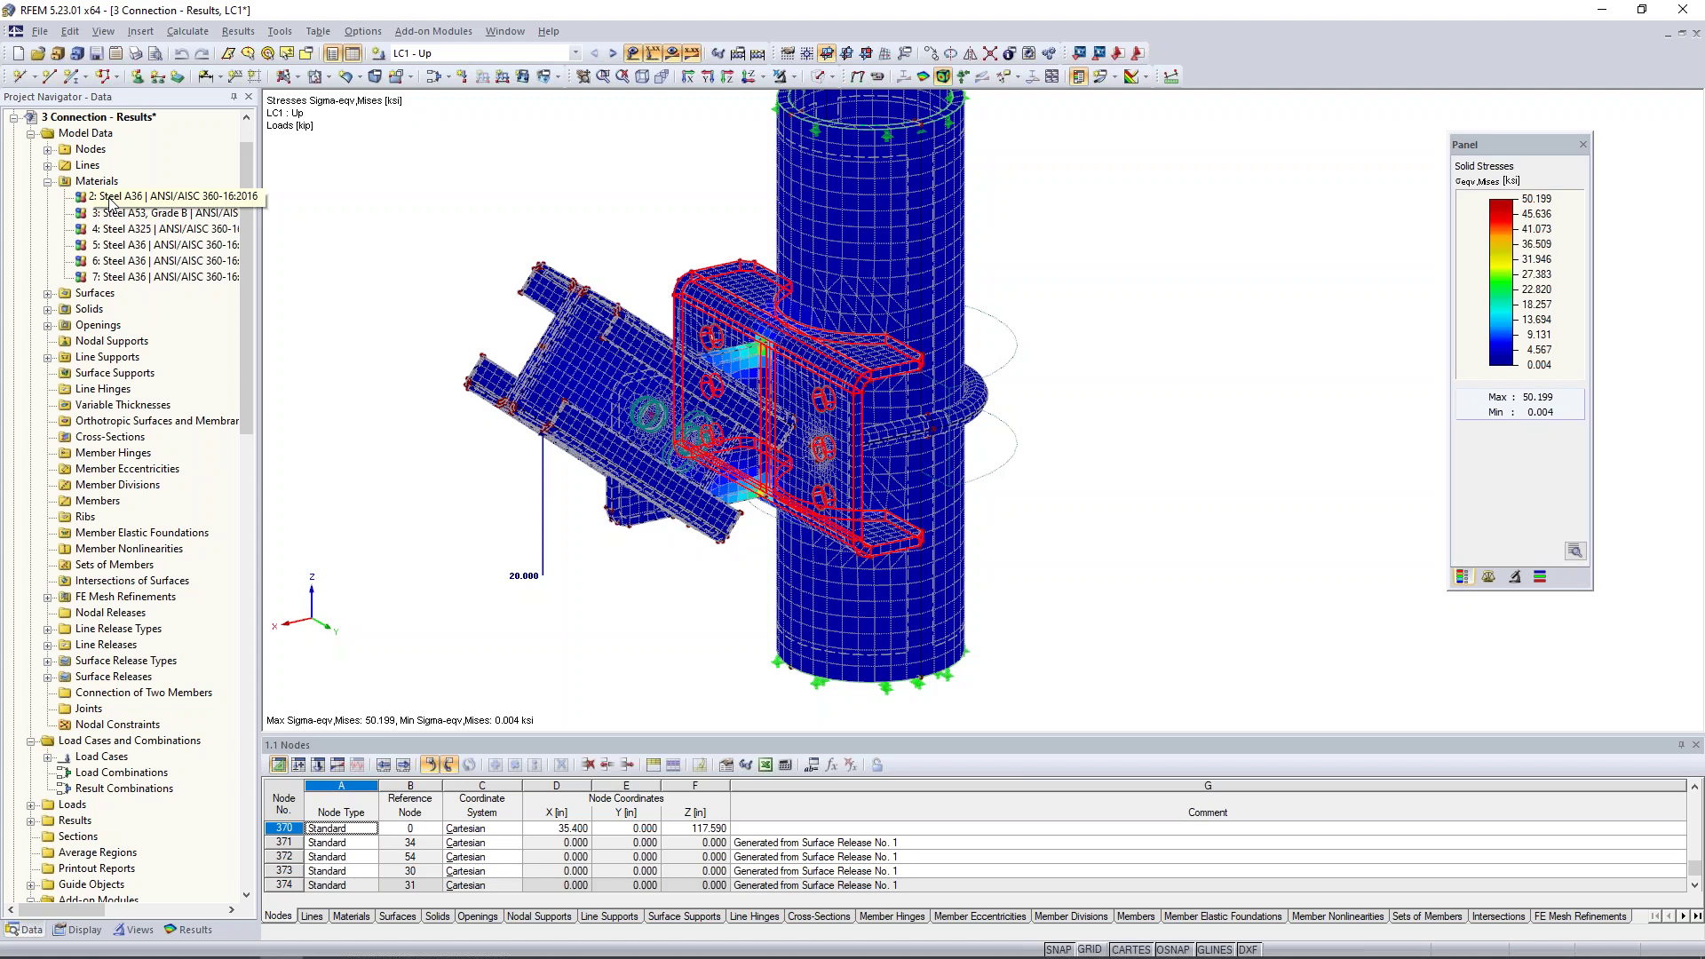
pyautogui.doubleClick(111, 202)
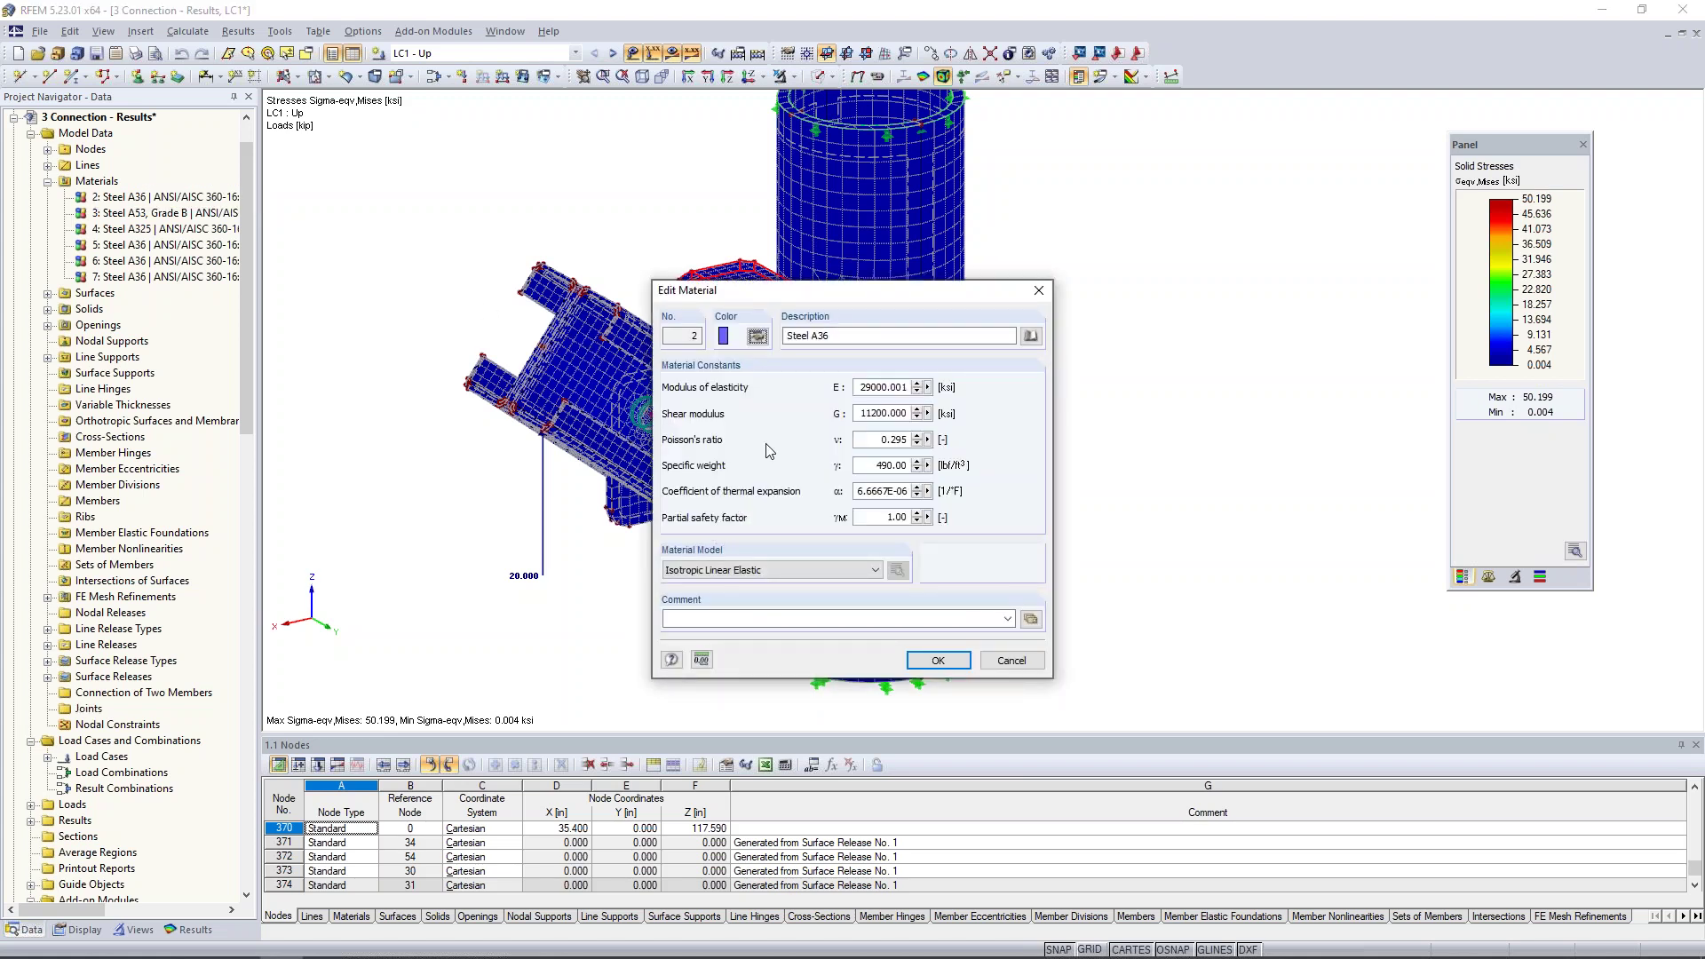
pyautogui.click(724, 575)
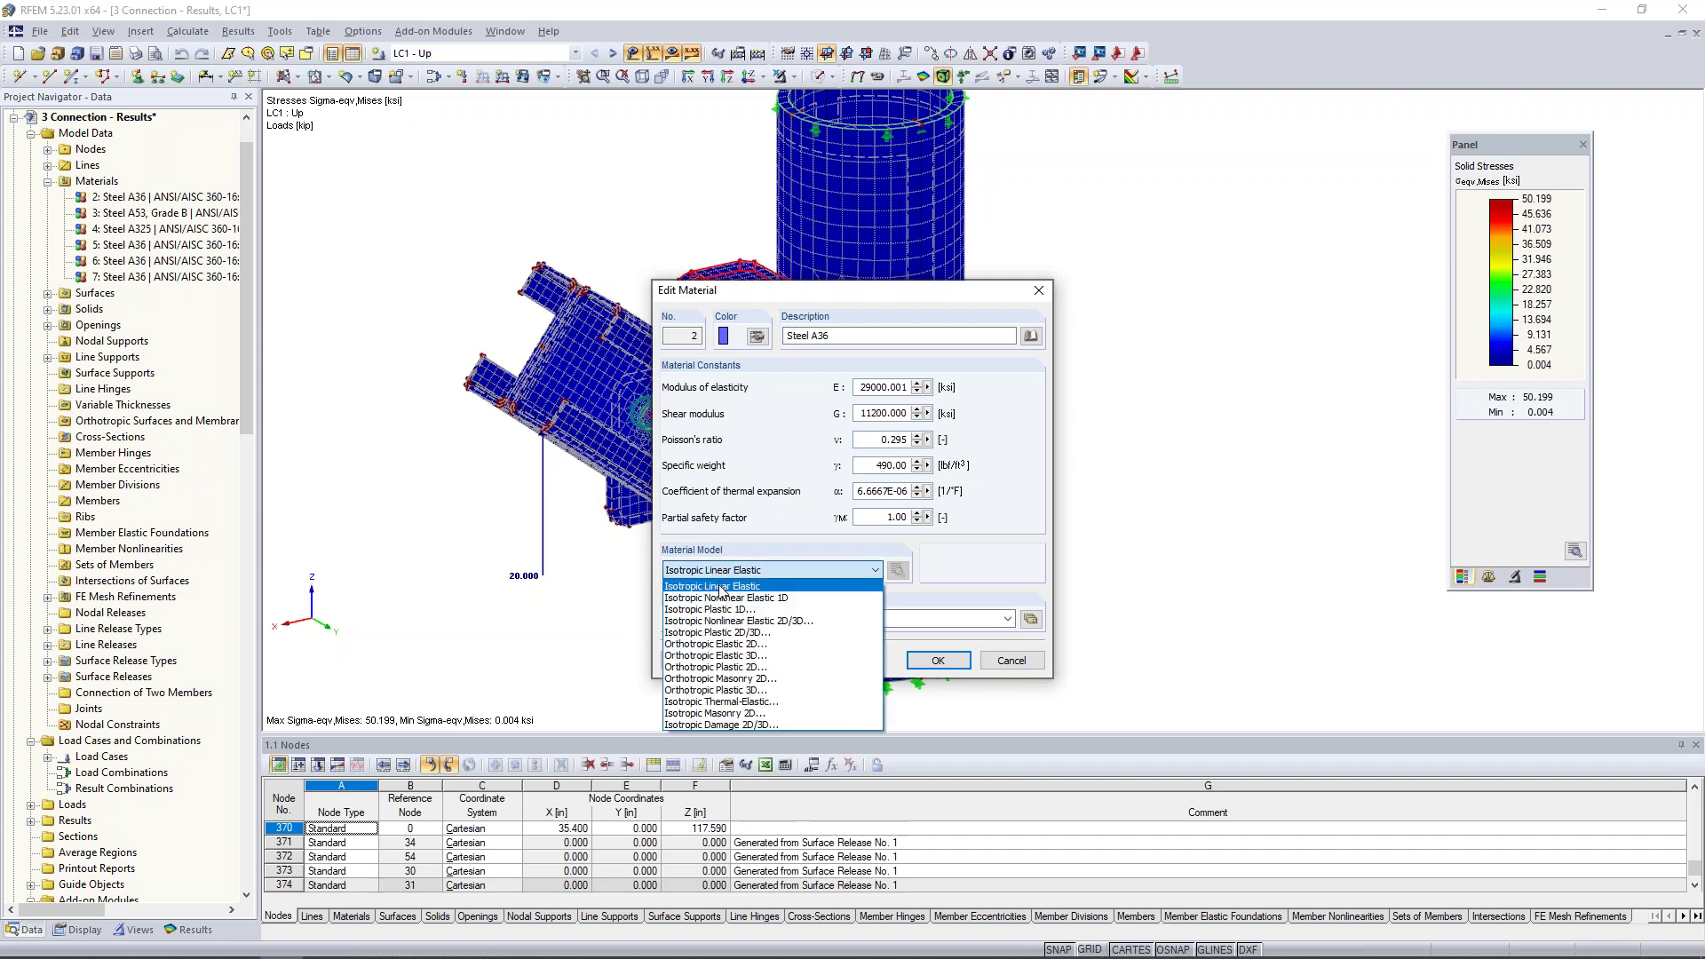
pyautogui.click(750, 632)
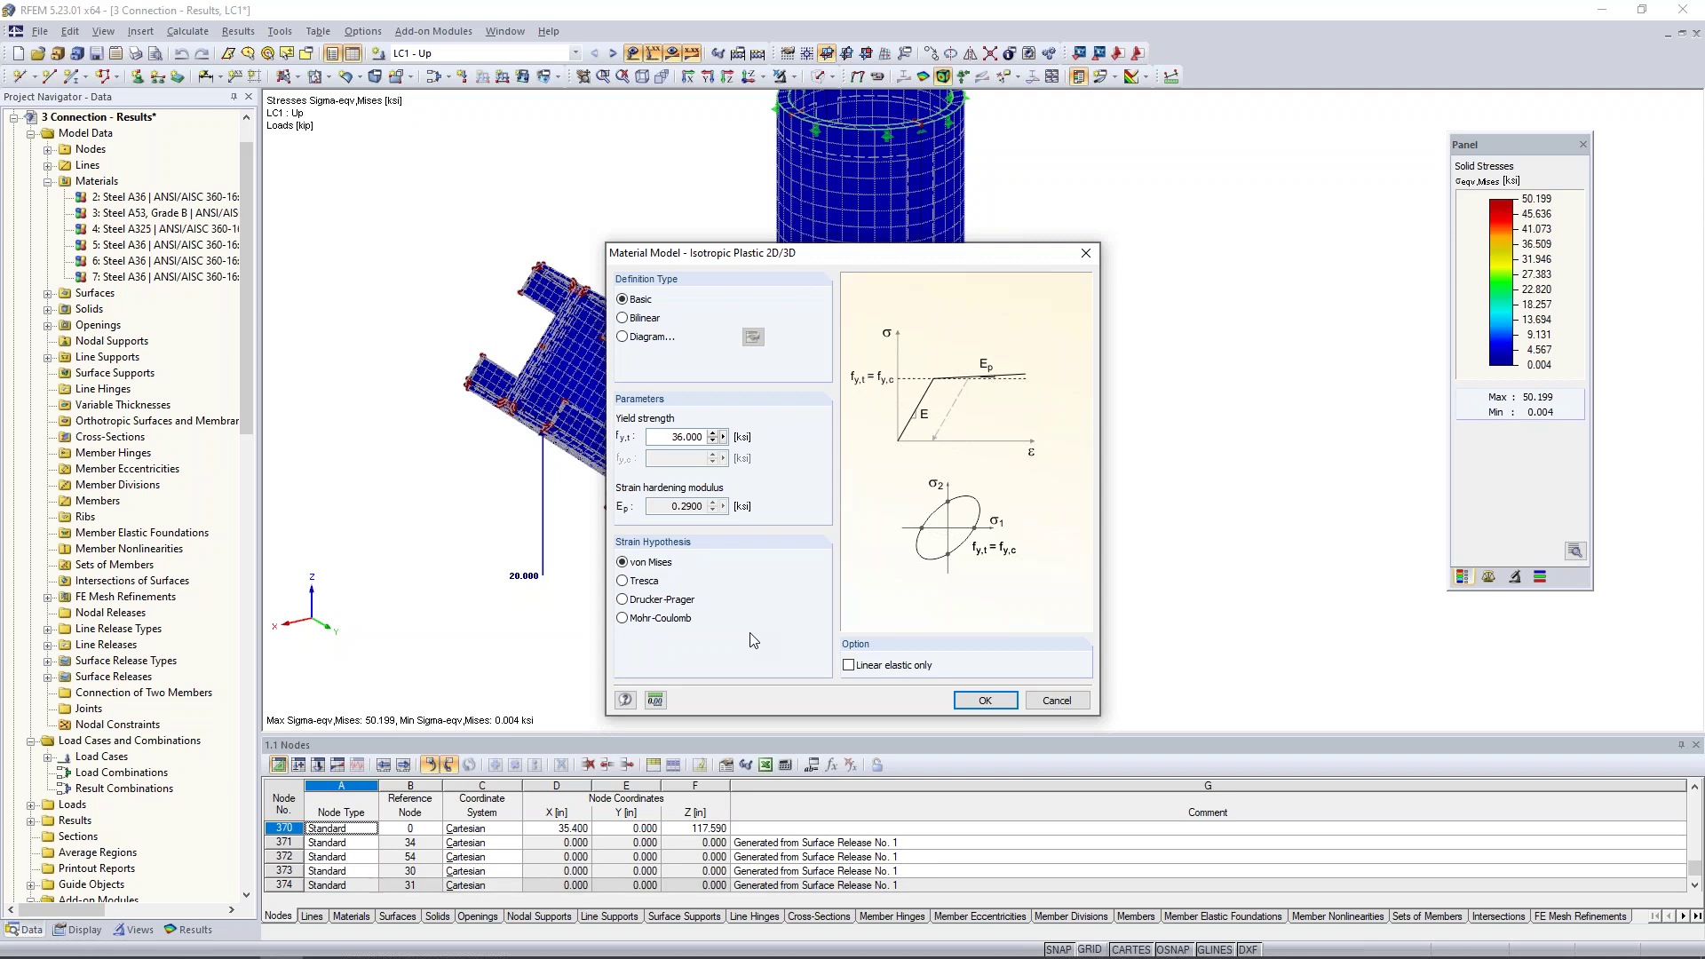
pyautogui.moveTo(667, 440); pyautogui.dragTo(728, 452)
pyautogui.click(667, 438)
pyautogui.click(1001, 702)
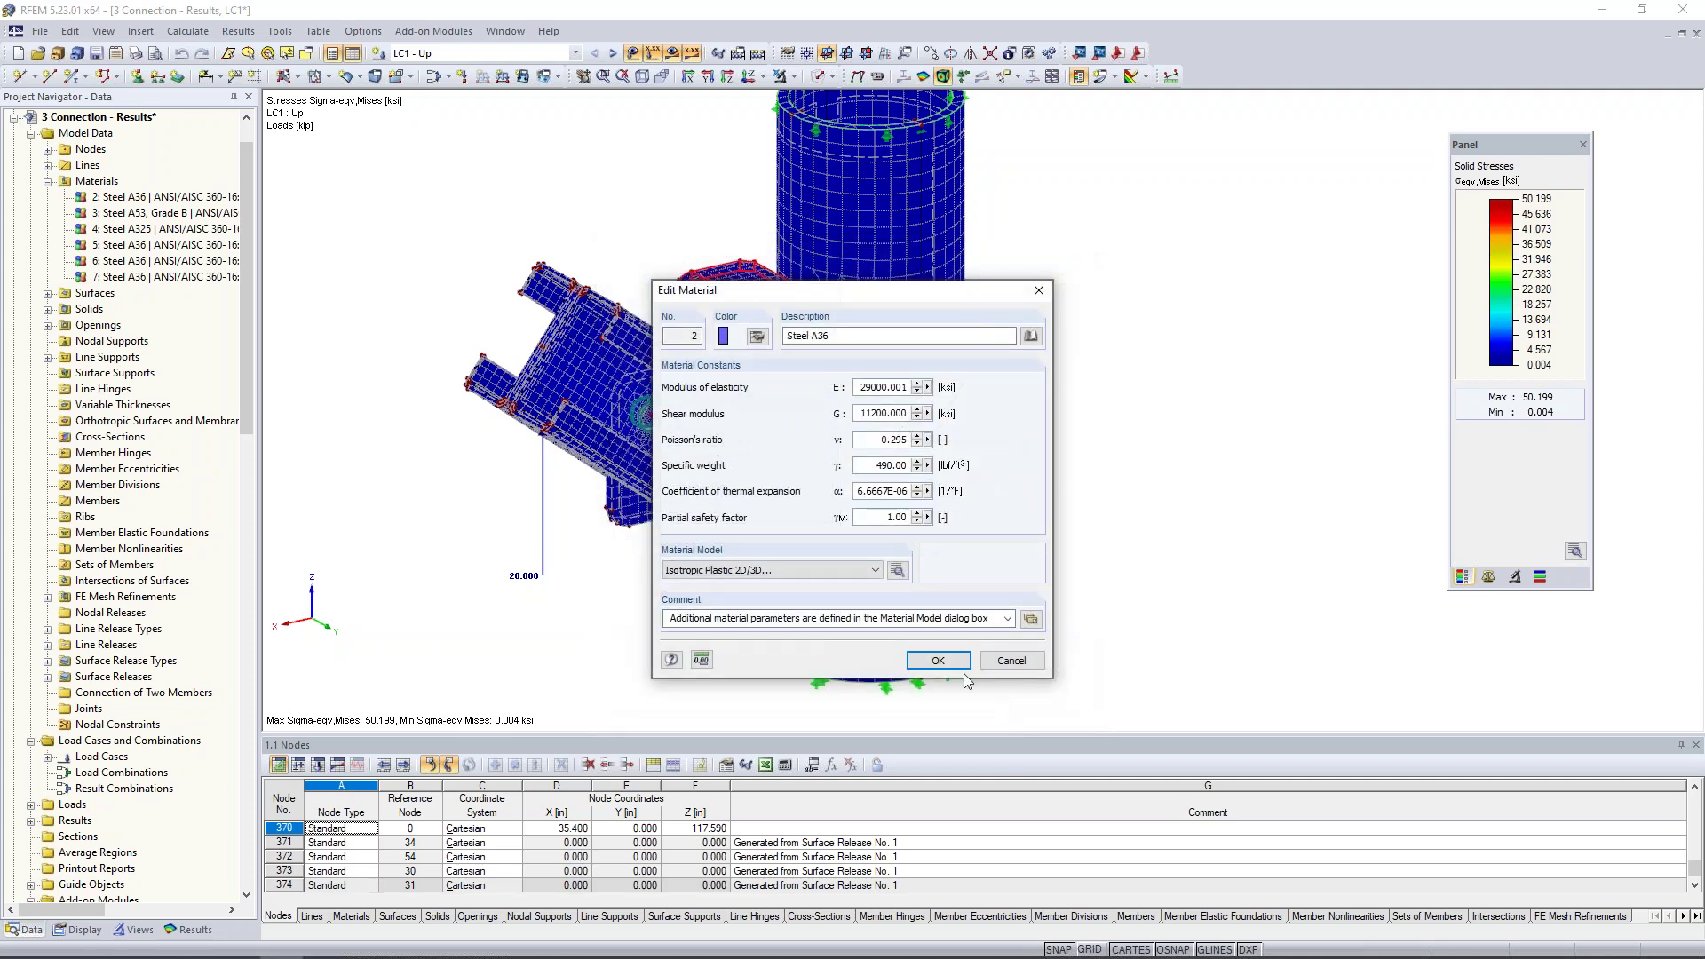
pyautogui.click(947, 661)
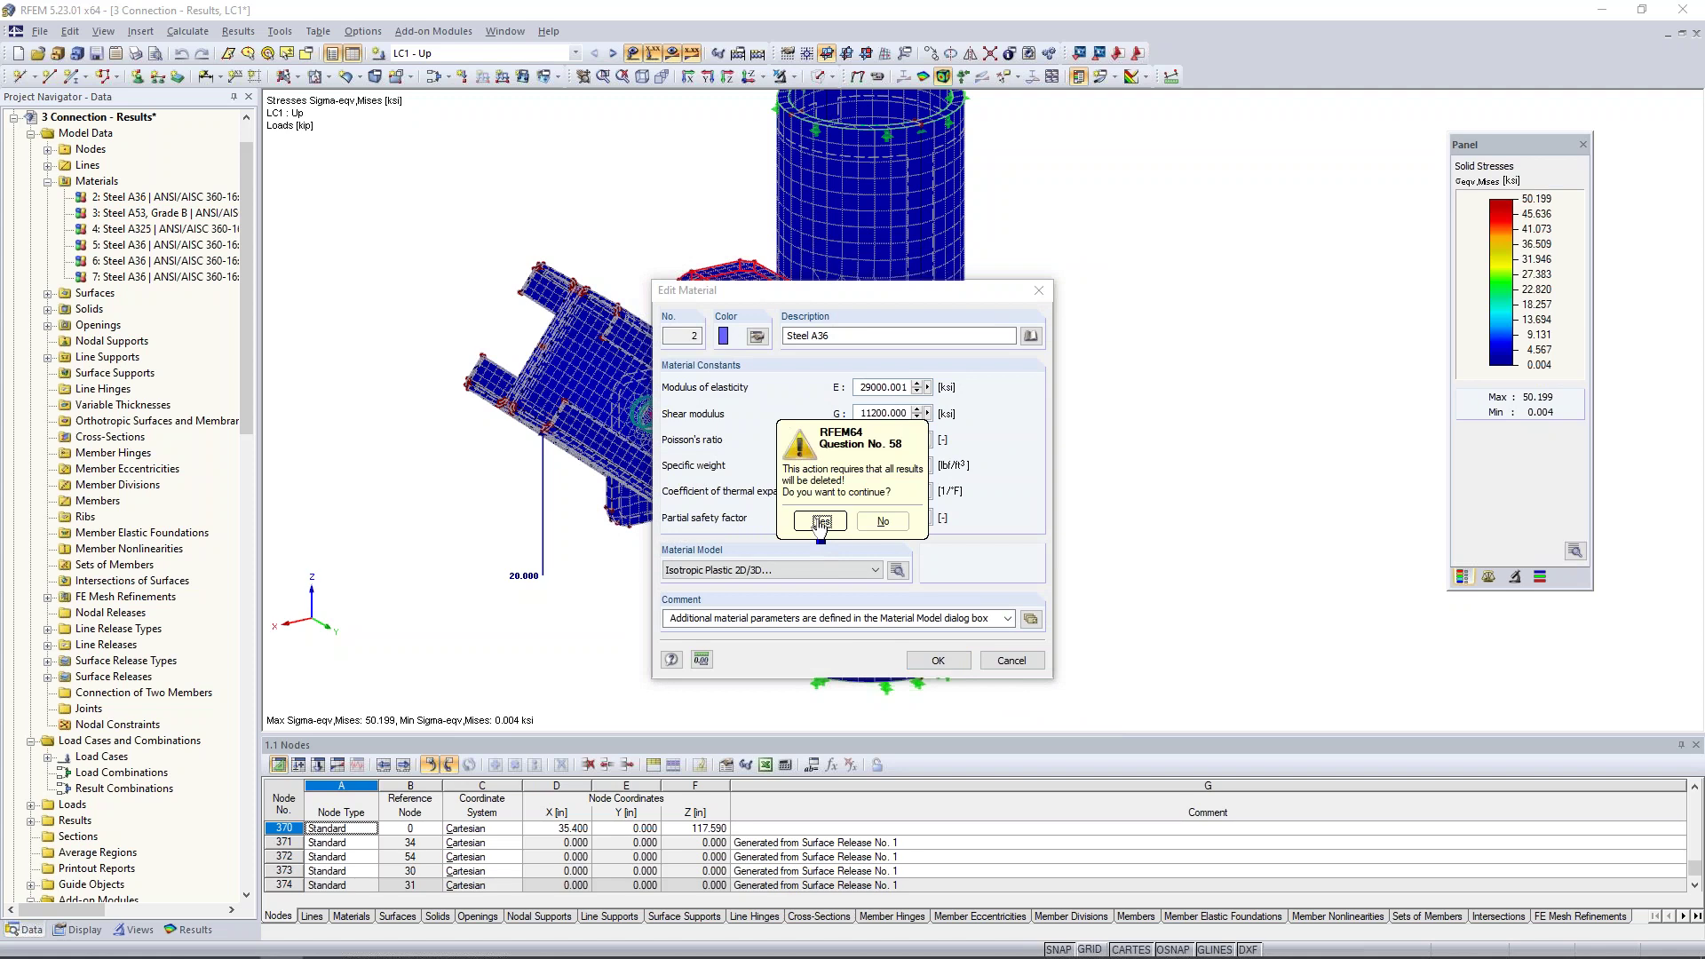
pyautogui.click(817, 524)
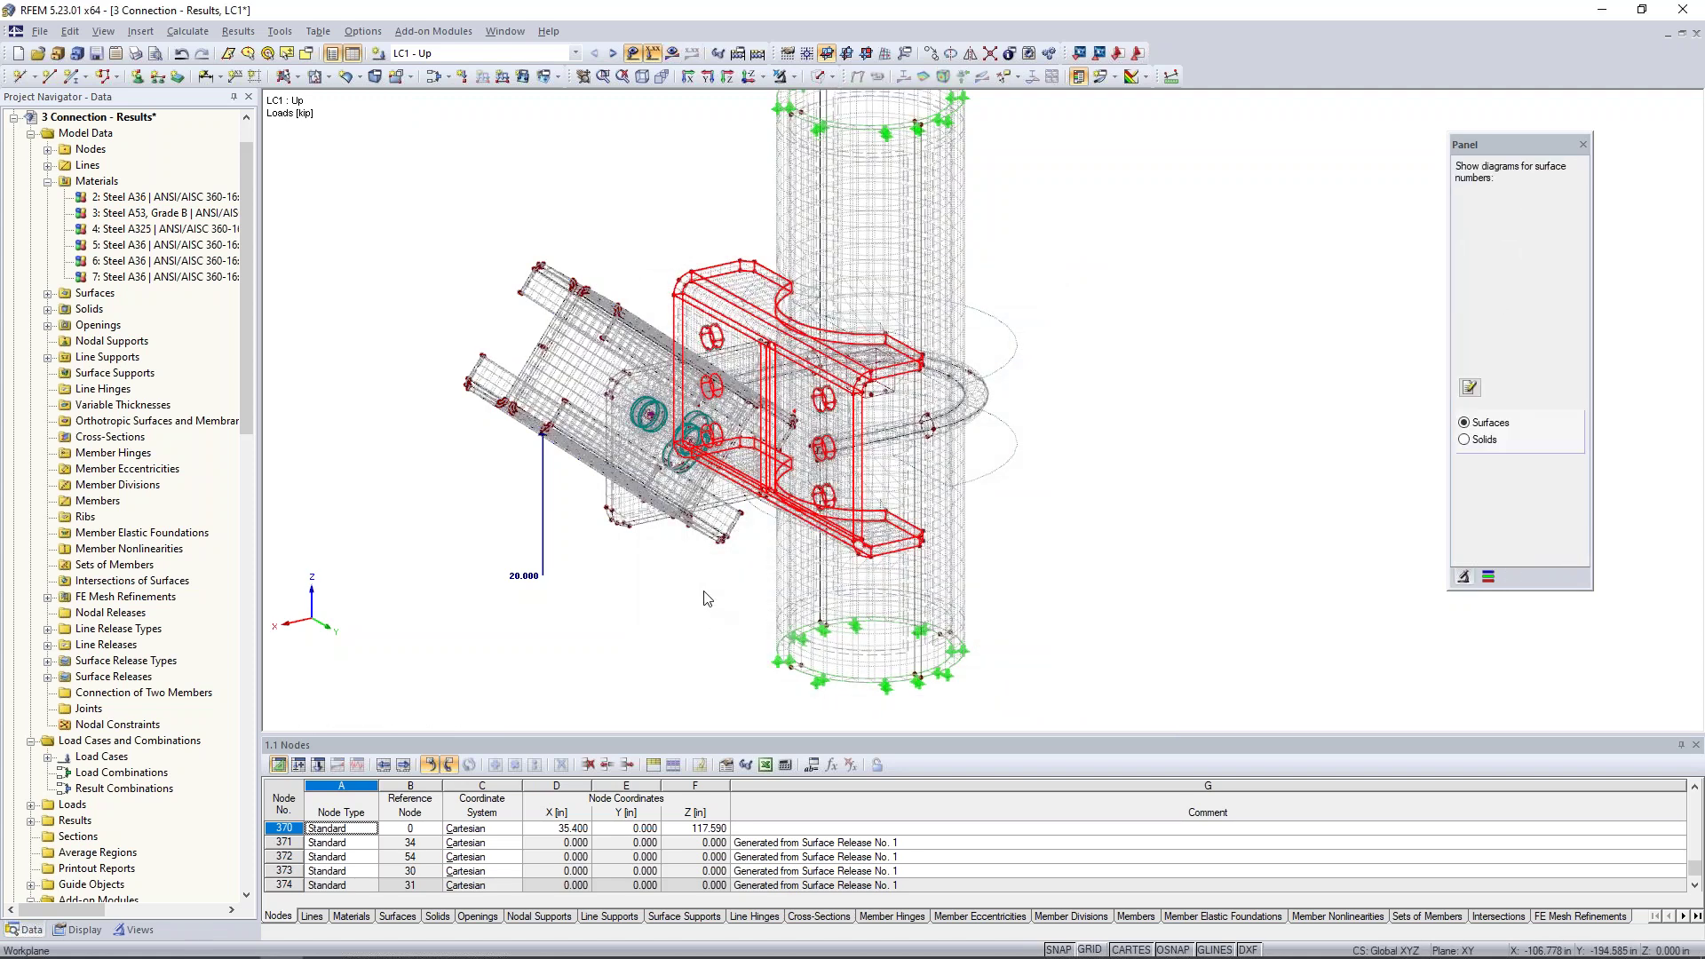
# Display the model as solid transparent and set the gusset plate's Steel A36 material 5 to Isotropic Plastic 2D/3D
pyautogui.click(831, 76)
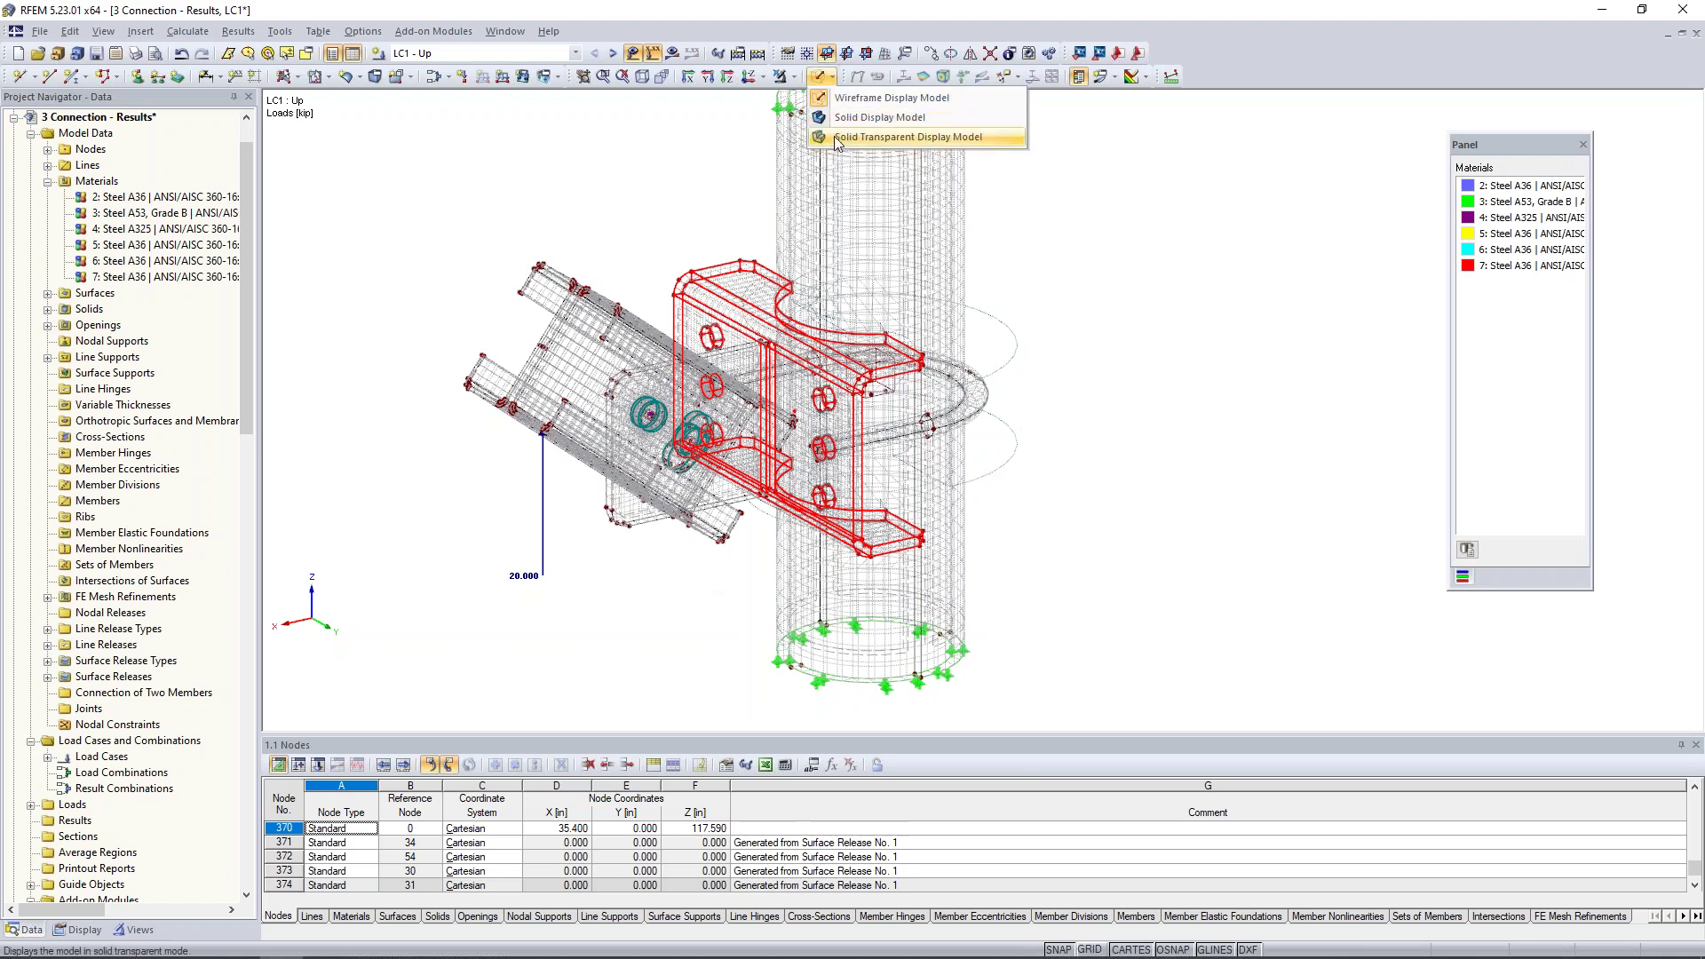
pyautogui.click(835, 138)
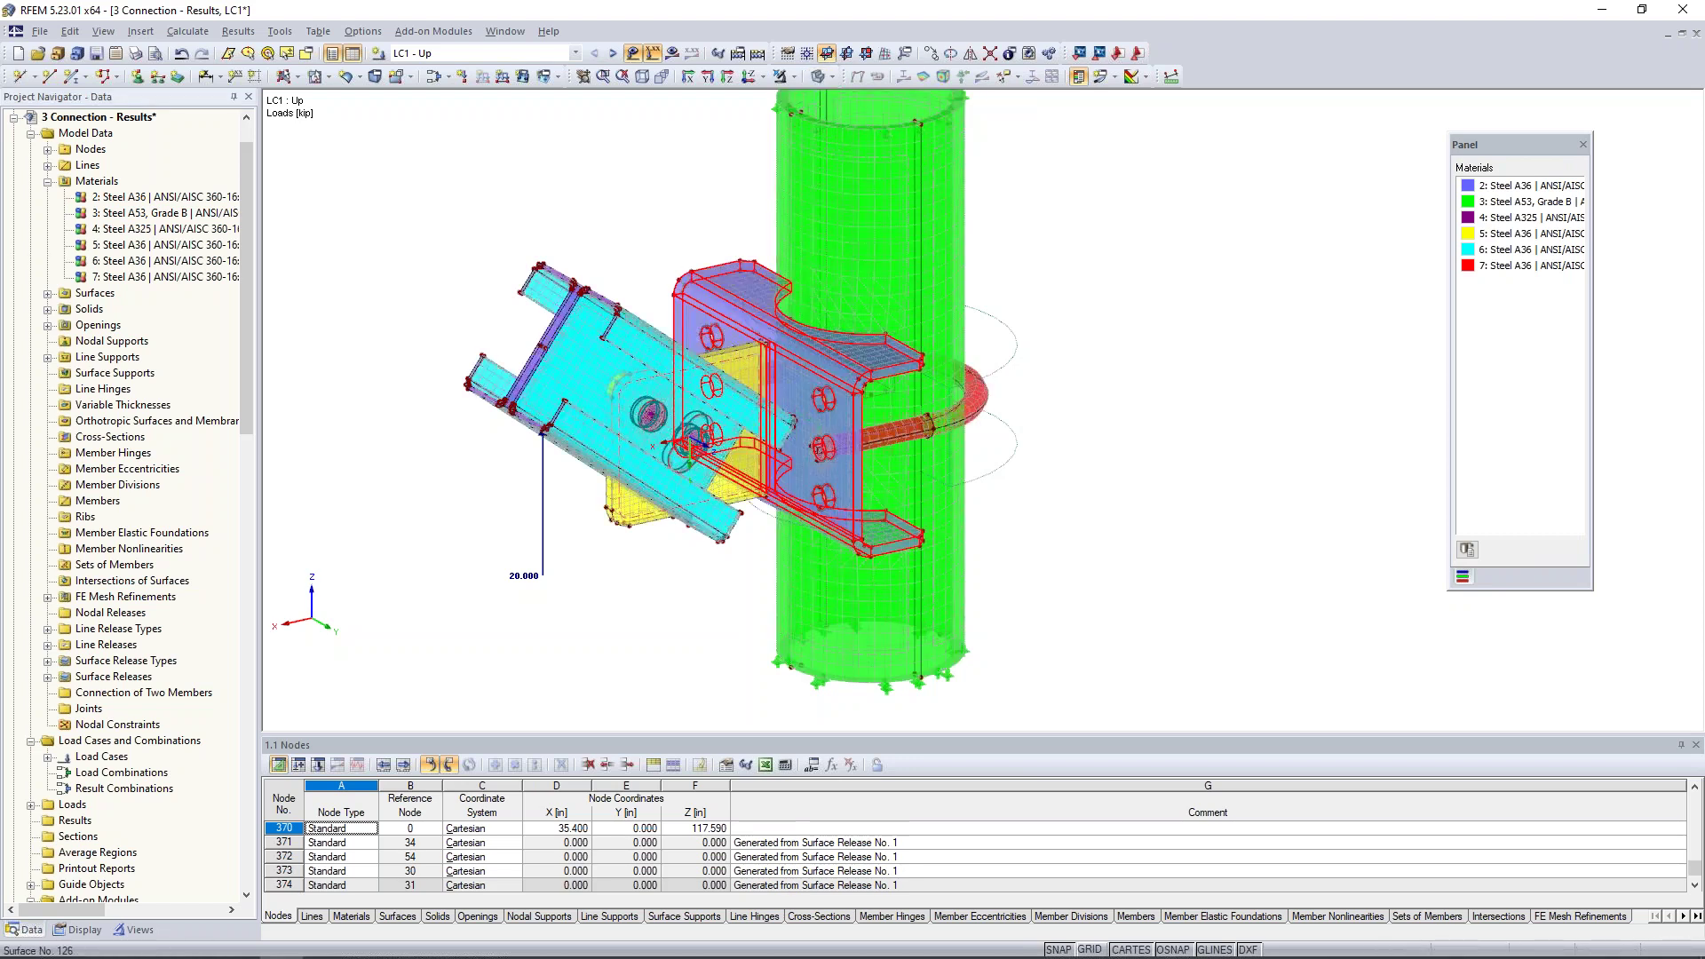
pyautogui.click(159, 249)
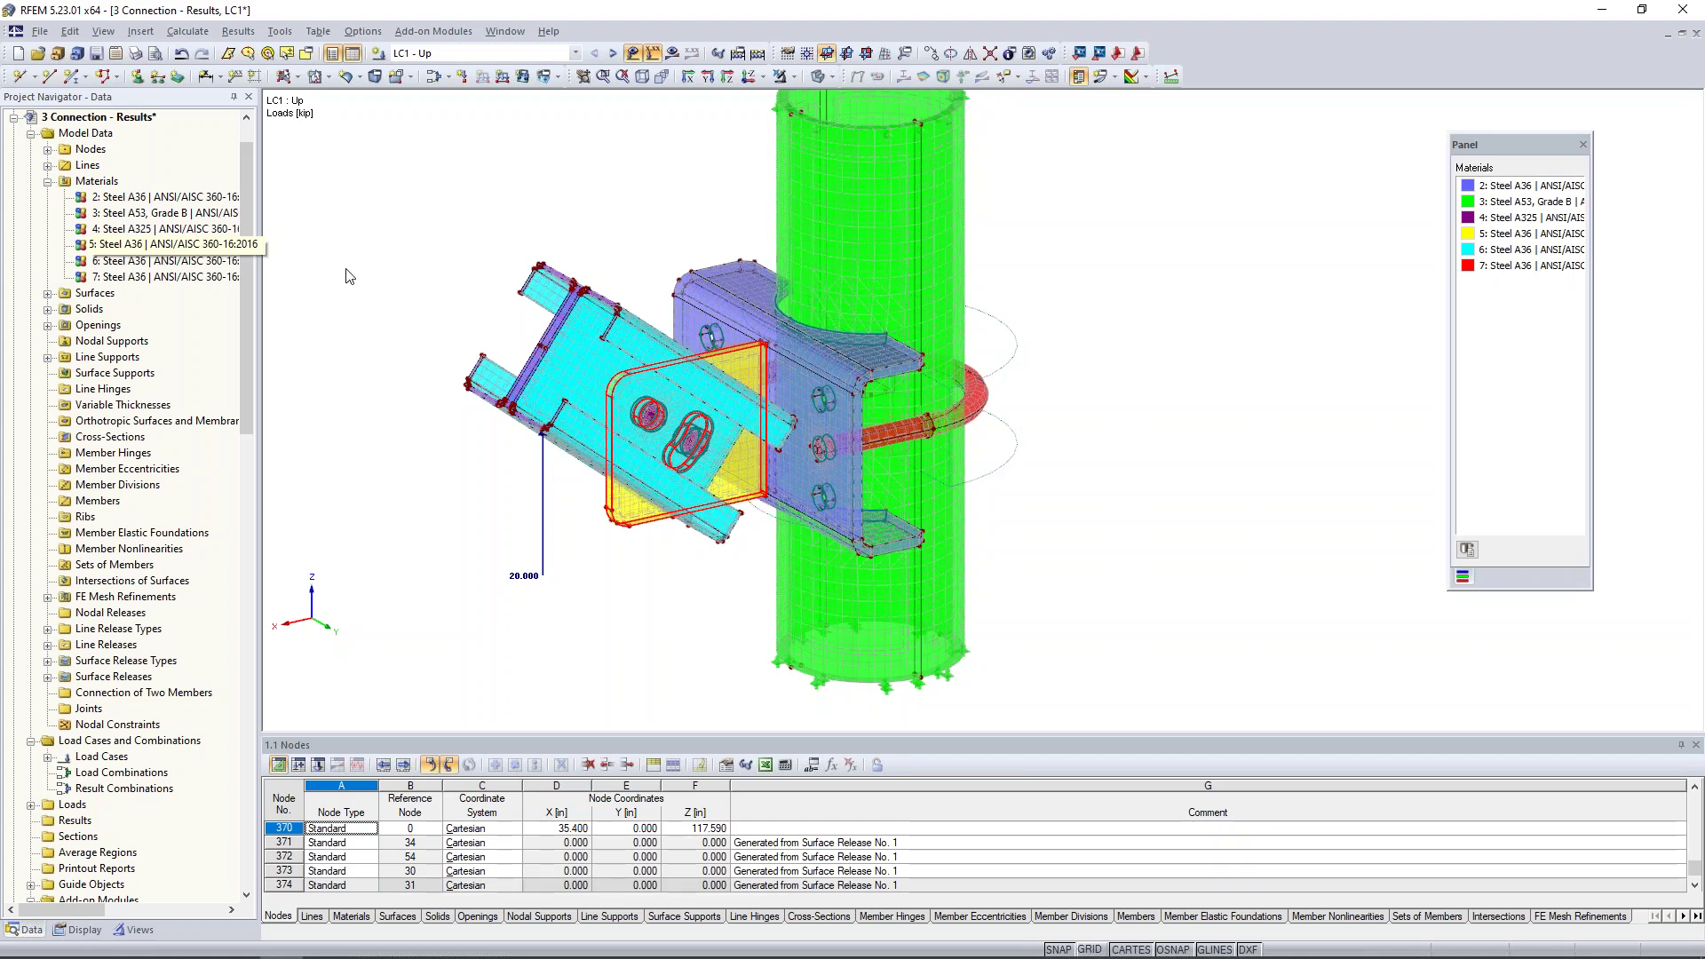
pyautogui.doubleClick(159, 252)
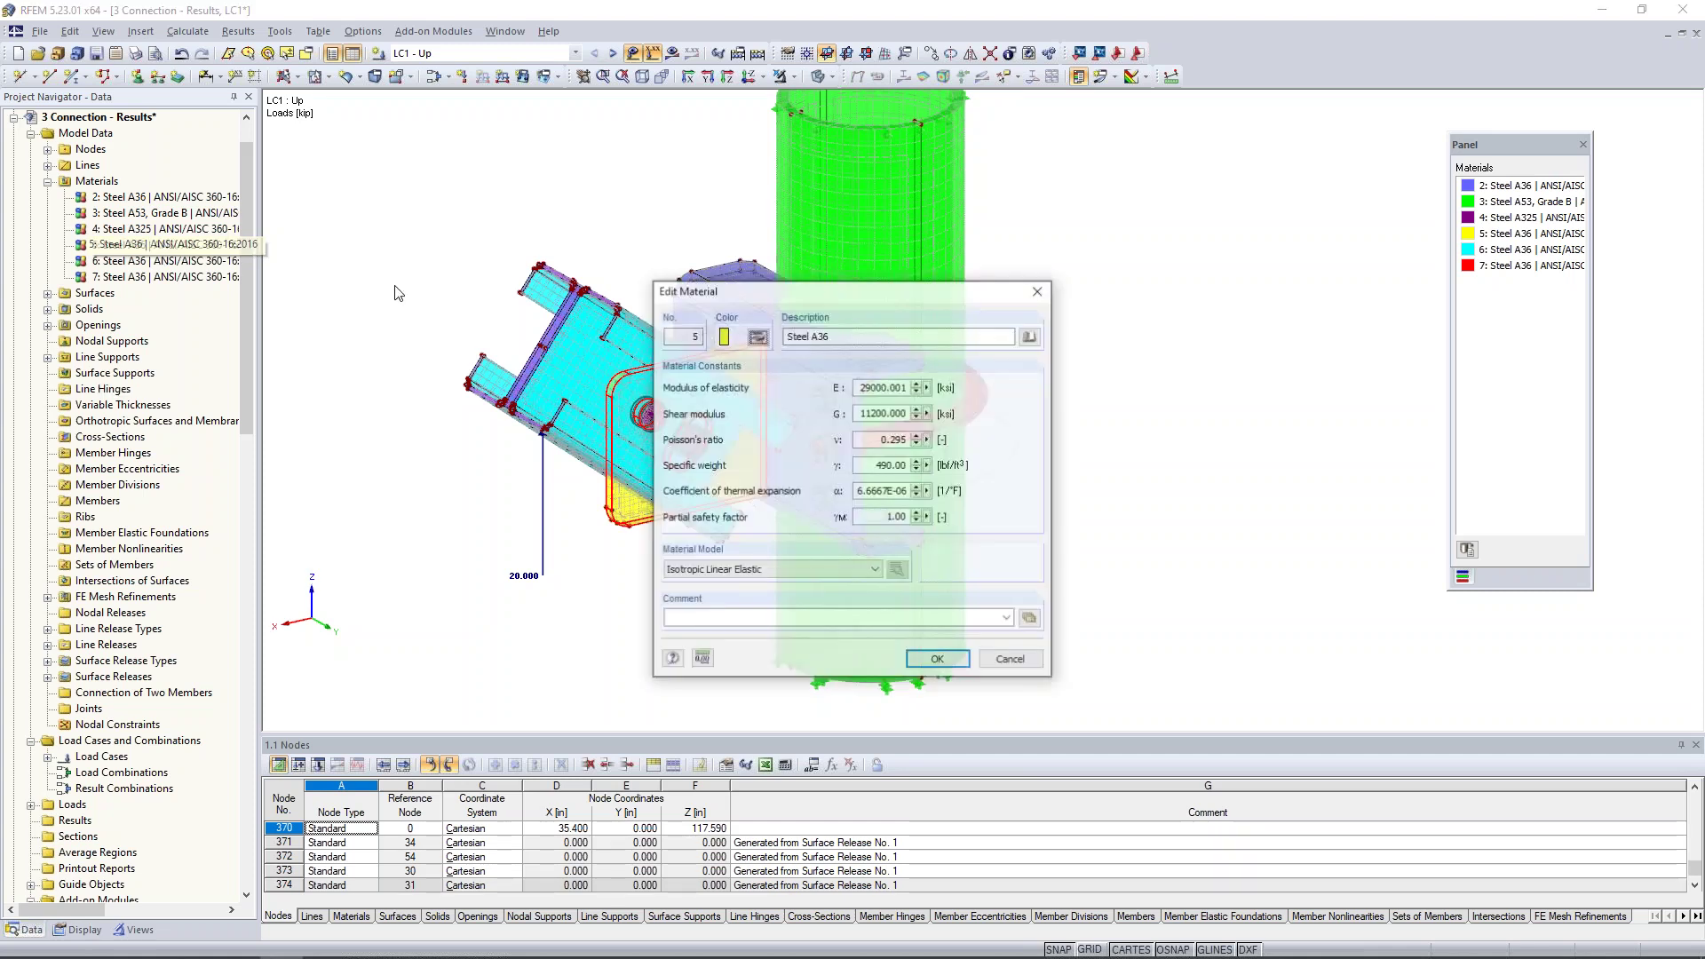
pyautogui.click(816, 570)
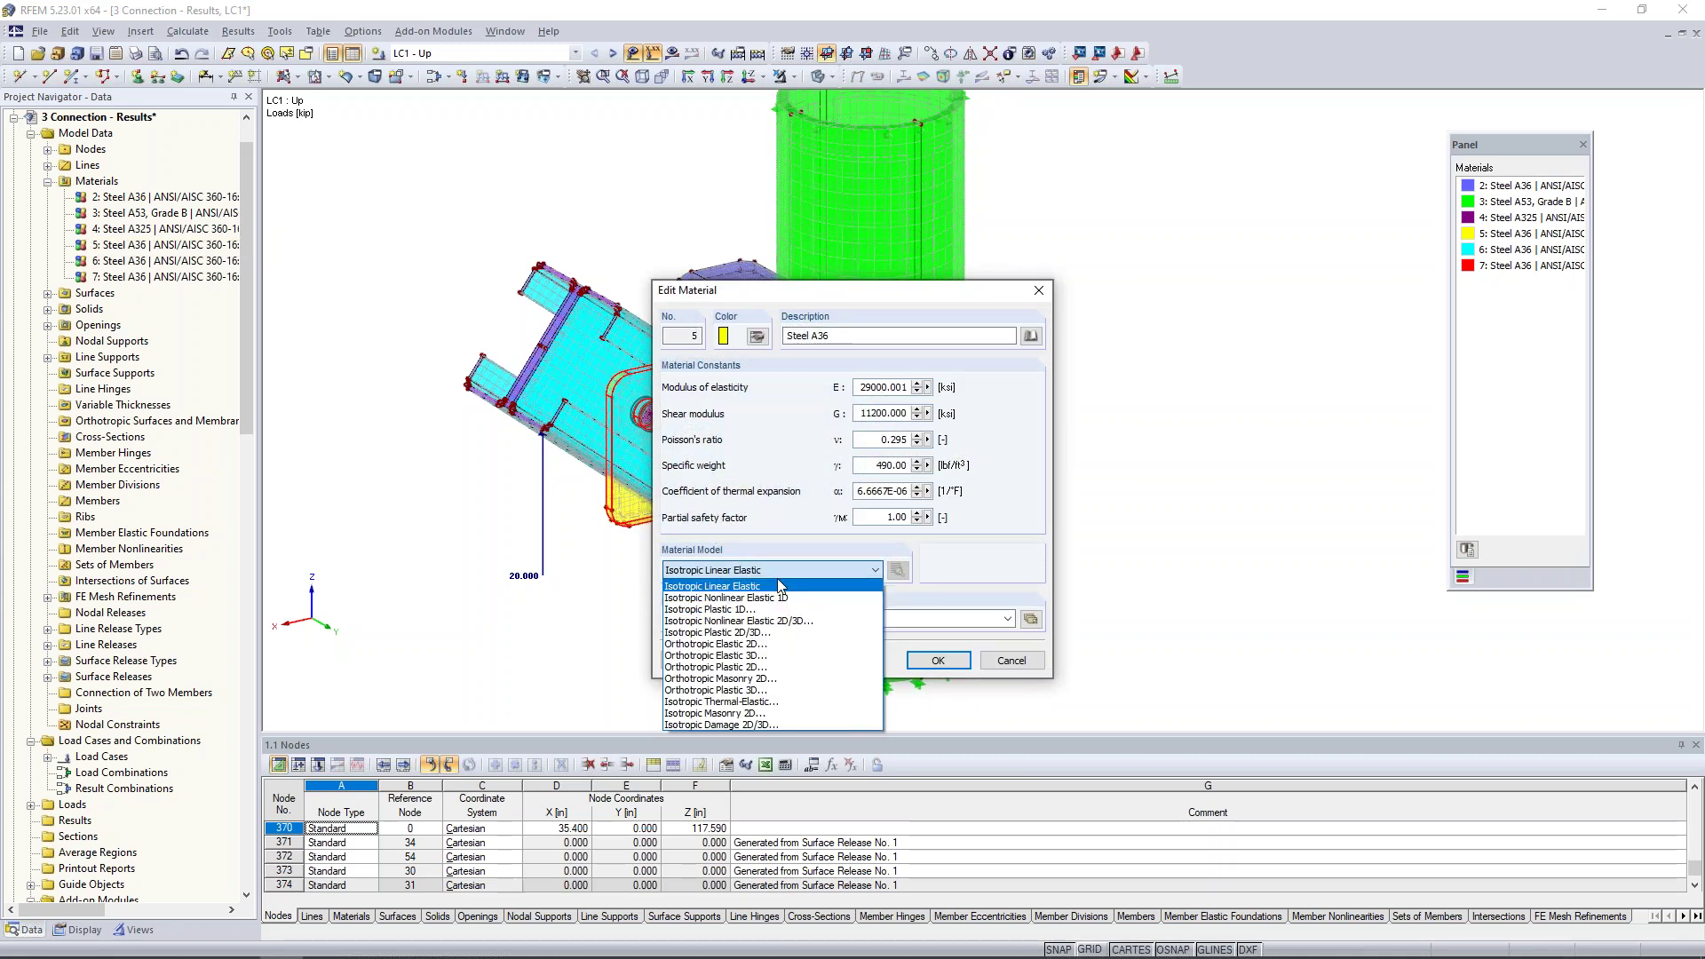
pyautogui.click(727, 634)
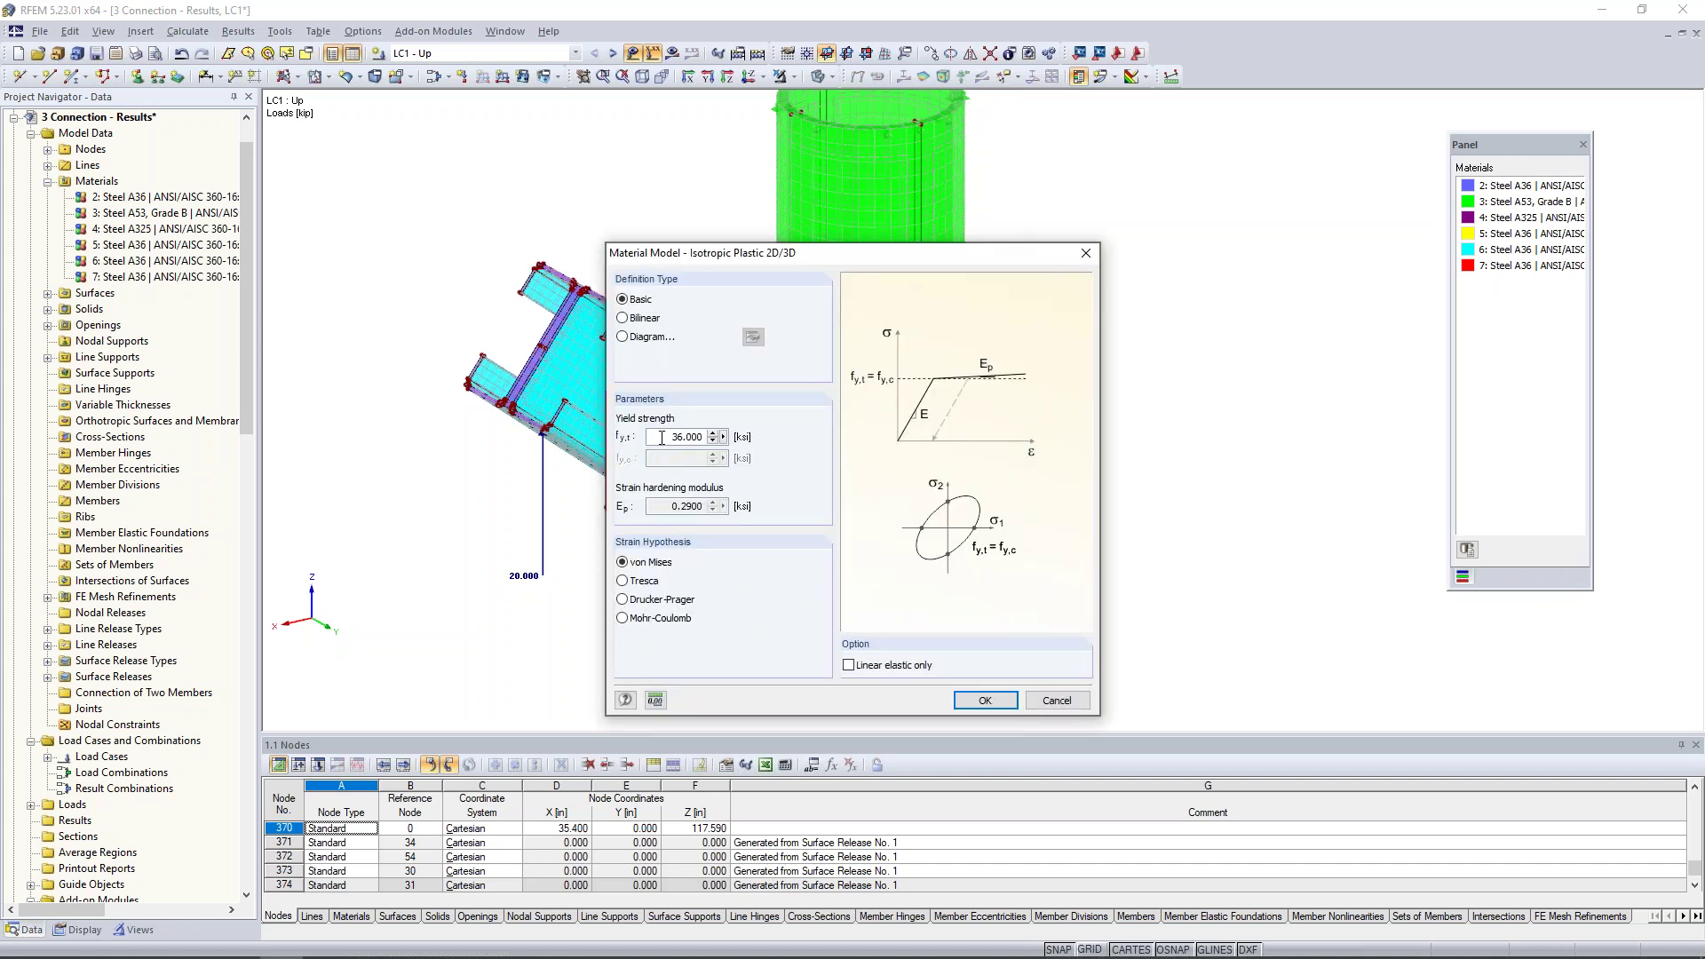
pyautogui.click(984, 701)
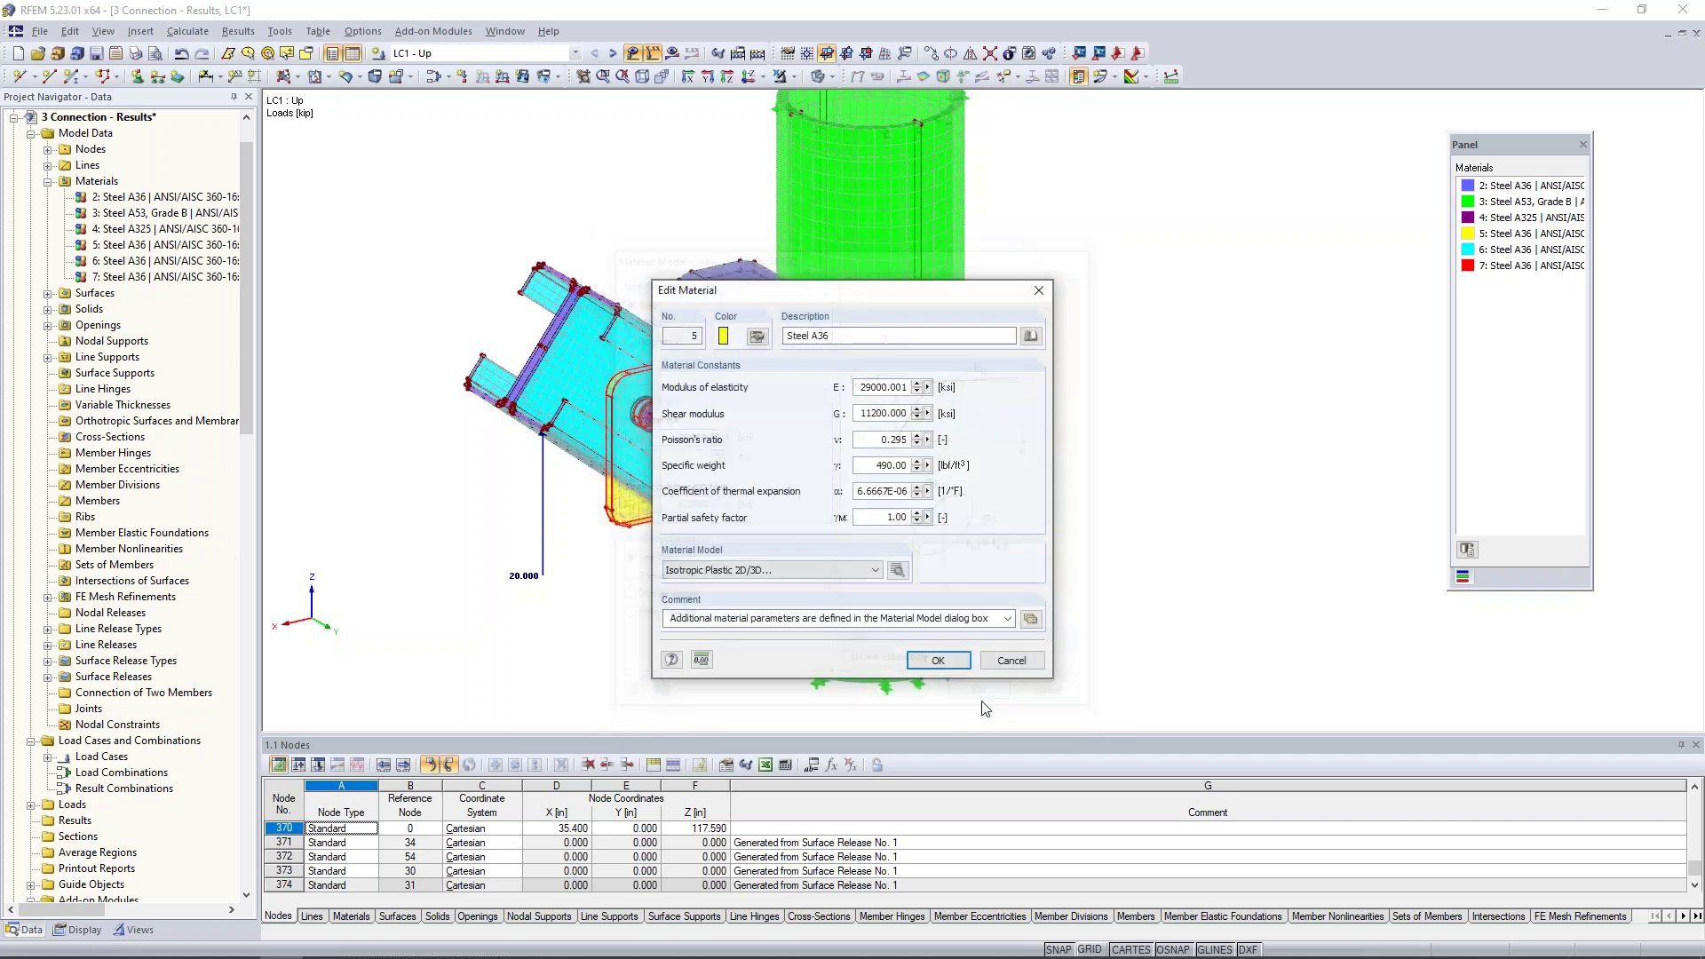
pyautogui.click(951, 668)
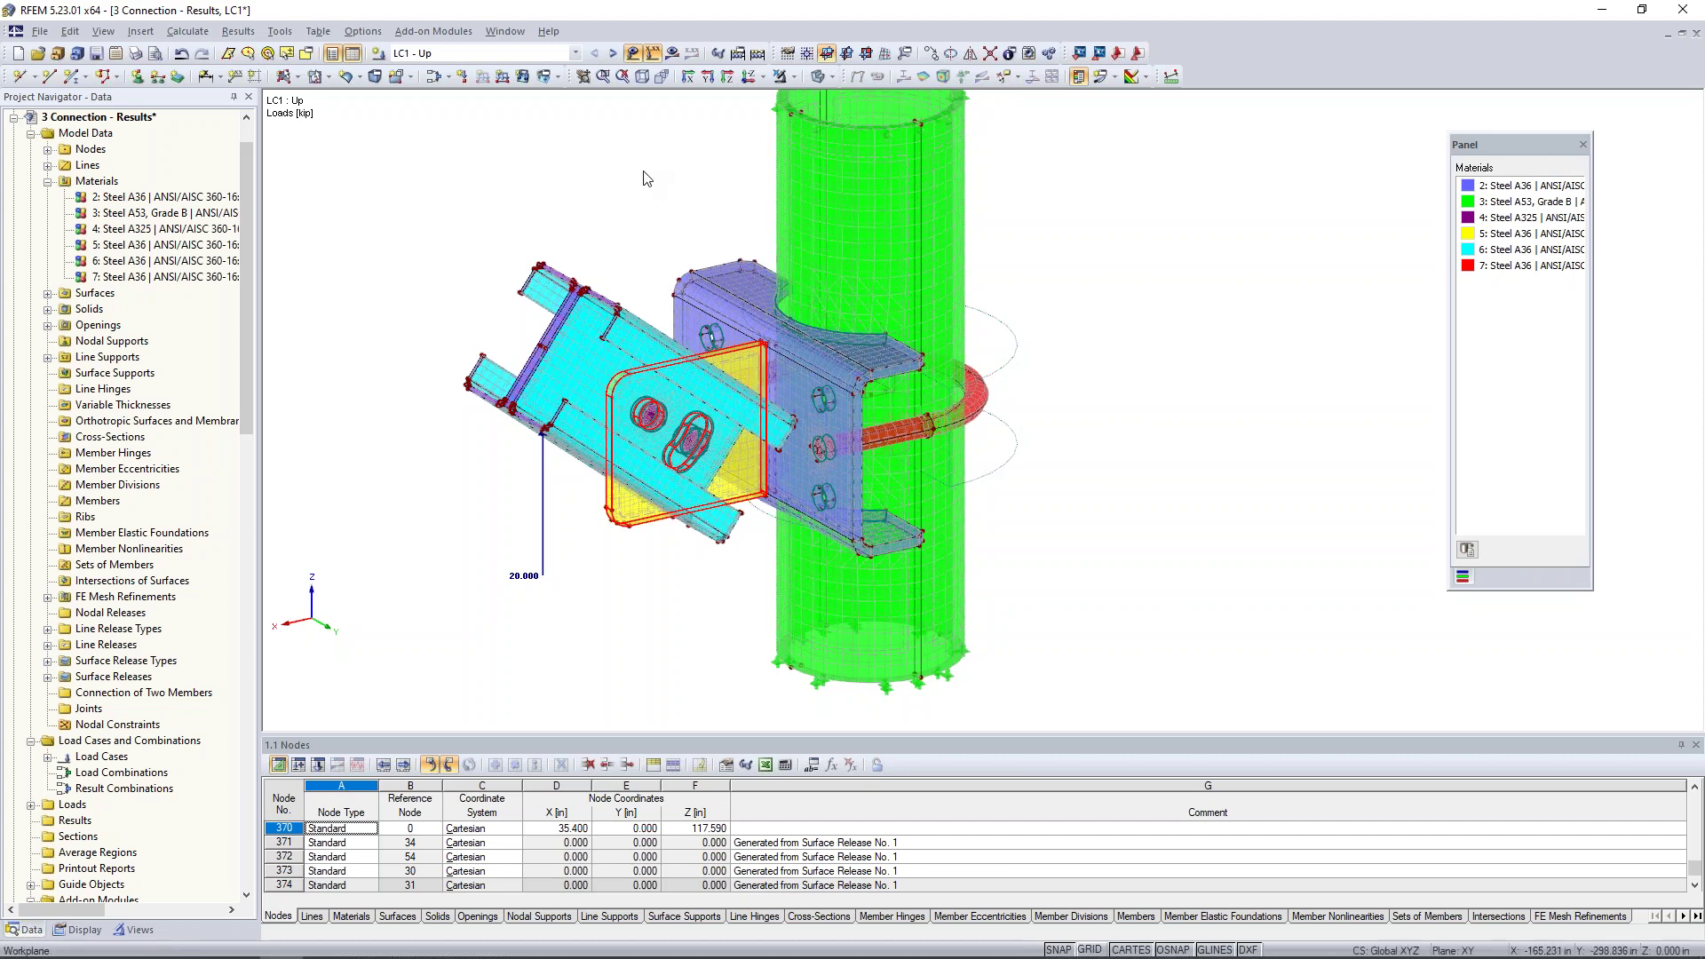
# Switch to the open model 4 Connection - Plastic and display its LC1 results
pyautogui.click(505, 31)
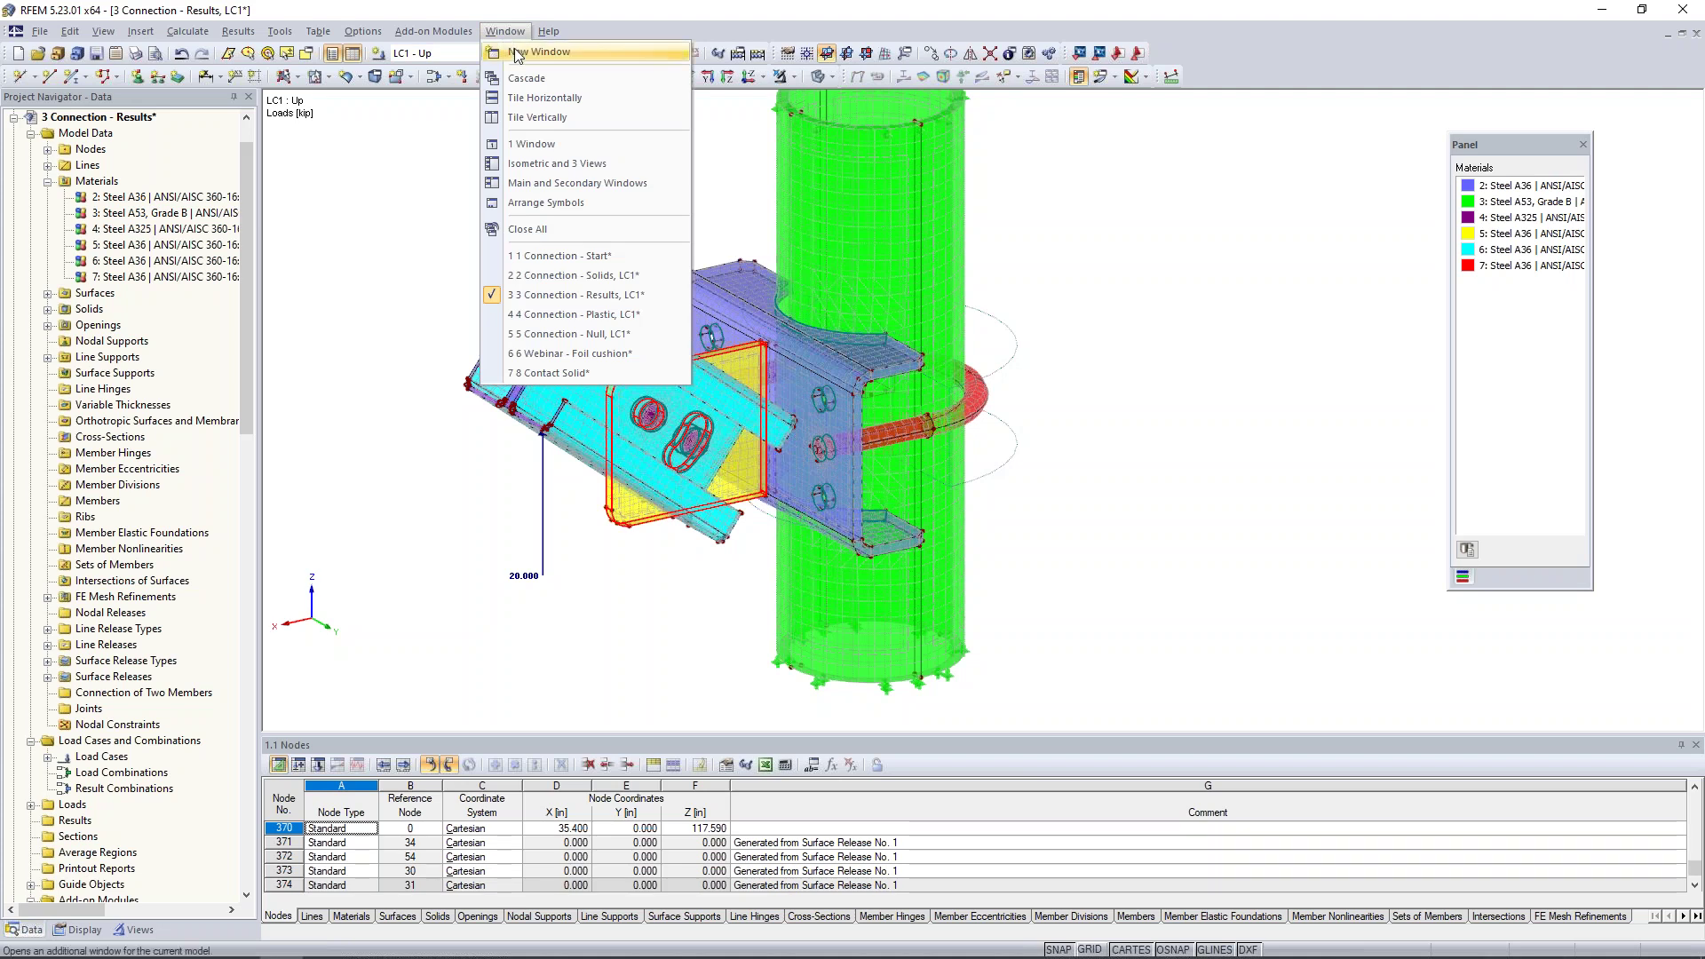
pyautogui.click(544, 317)
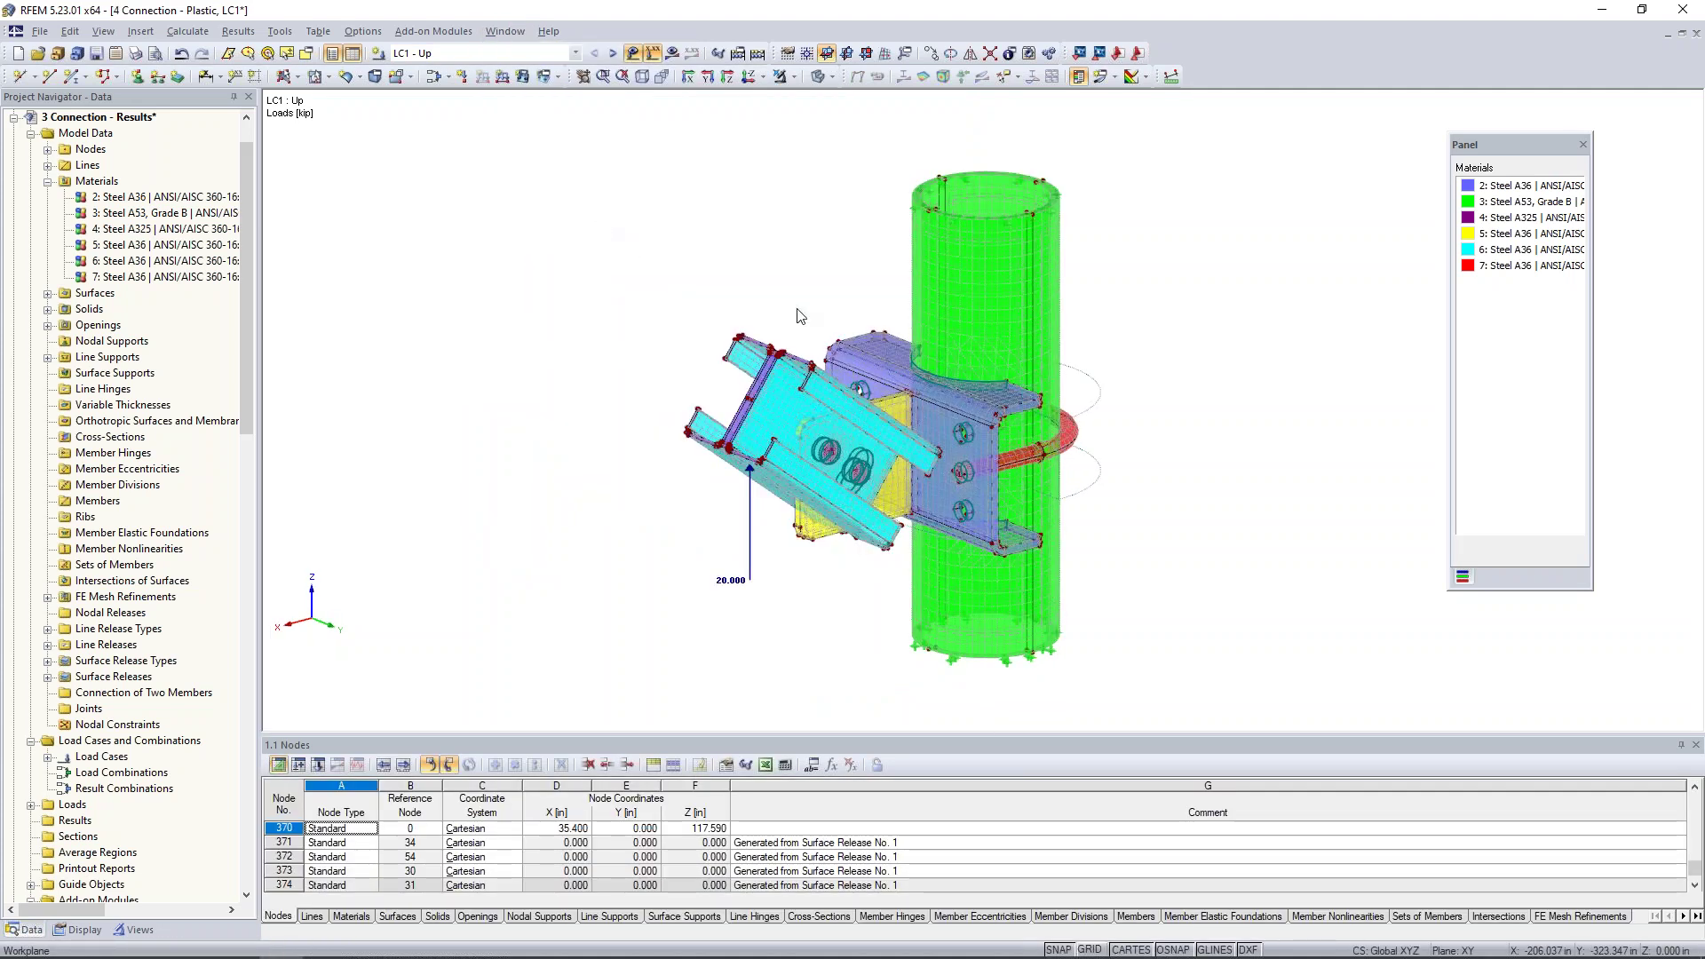
pyautogui.moveTo(701, 245); pyautogui.dragTo(700, 250, button='middle')
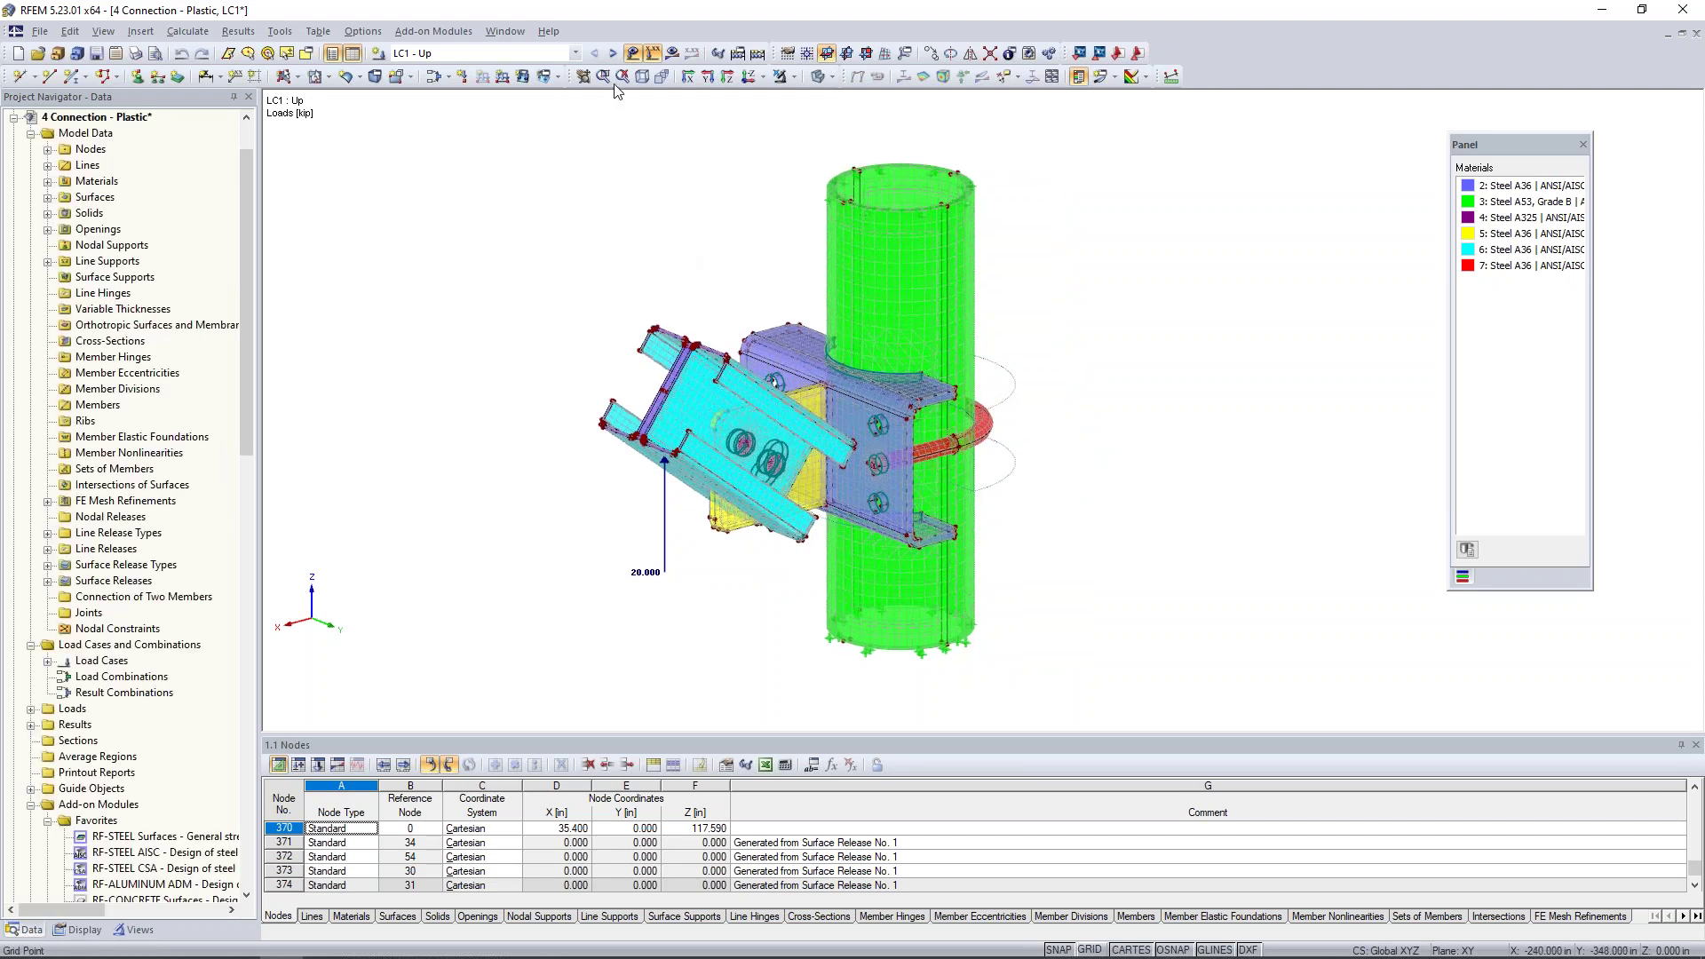
pyautogui.click(673, 56)
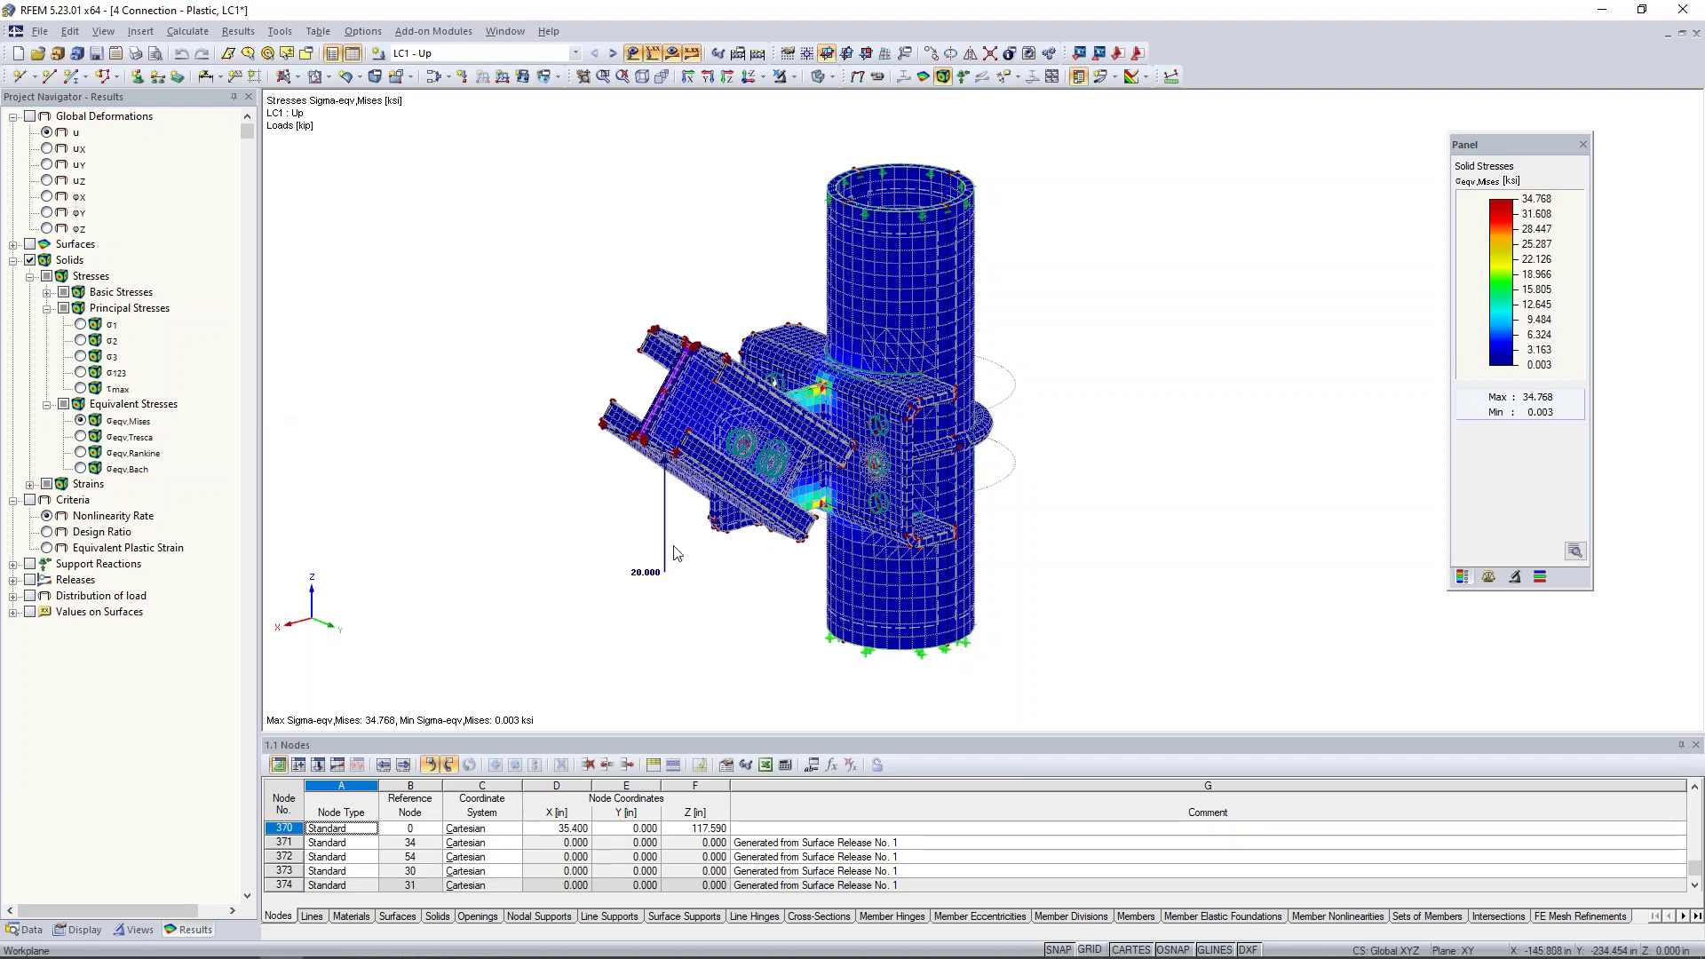
# Examine the plastic model's von Mises stresses at the corners where the gusset plate meets the clamp plate
pyautogui.keyDown('ctrl'); pyautogui.moveTo(768, 600); pyautogui.dragTo(721, 617, button='middle'); pyautogui.keyUp('ctrl')
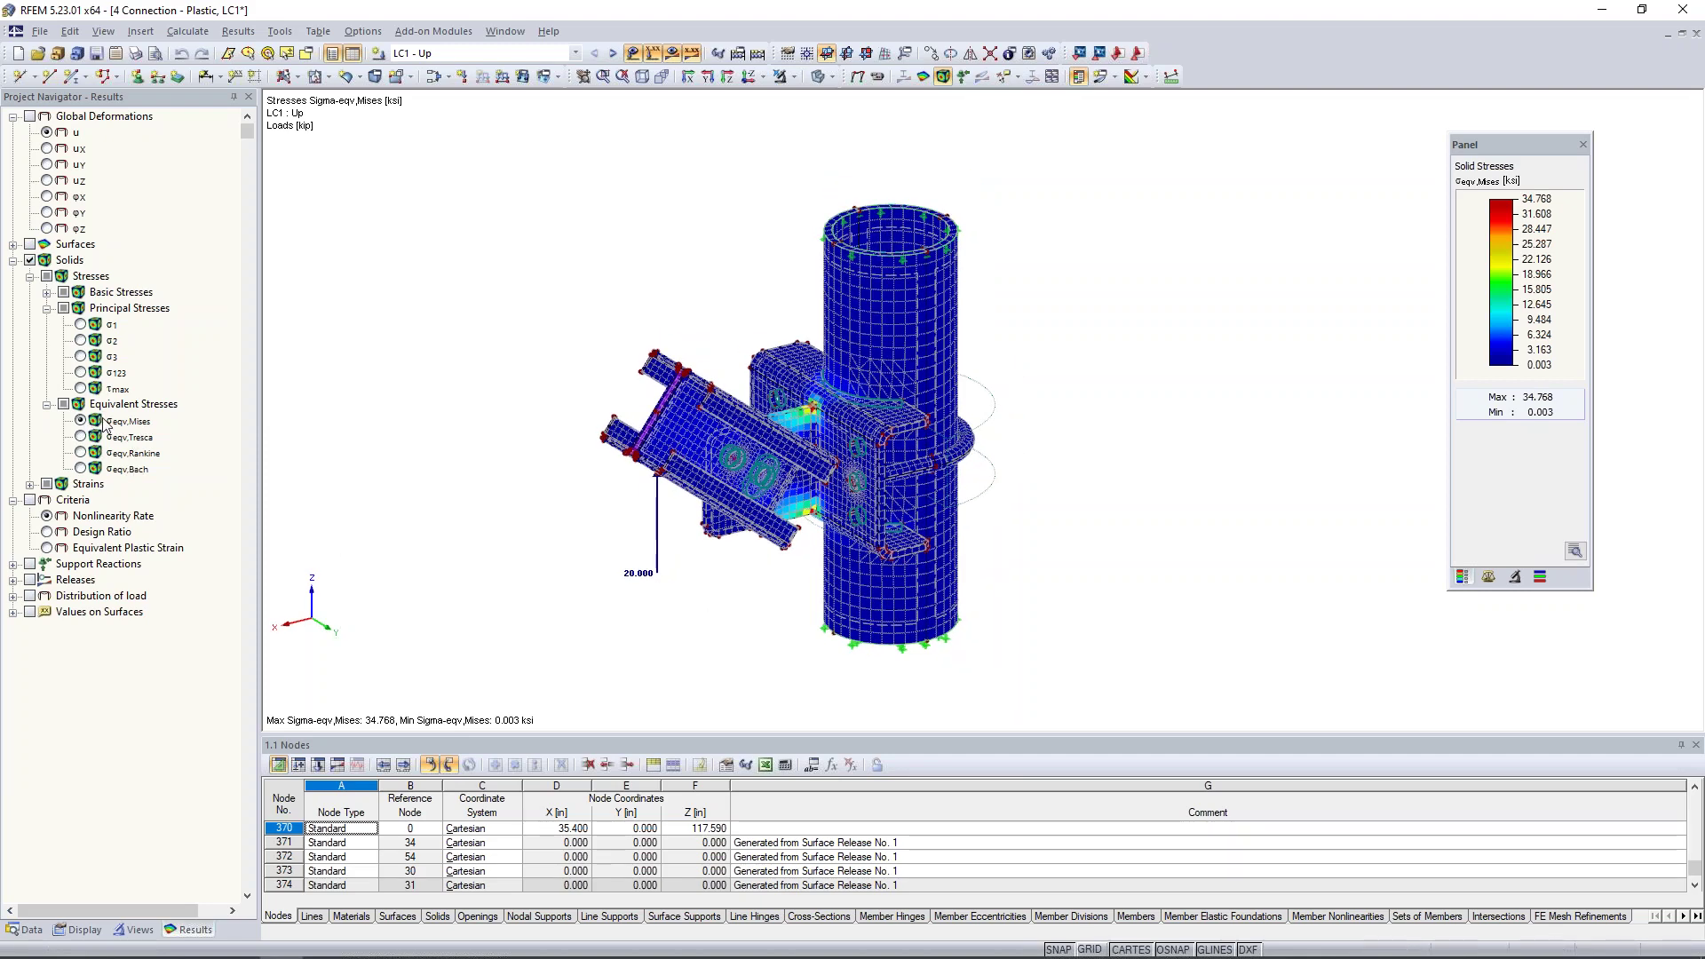
pyautogui.scroll(3, 804, 413)
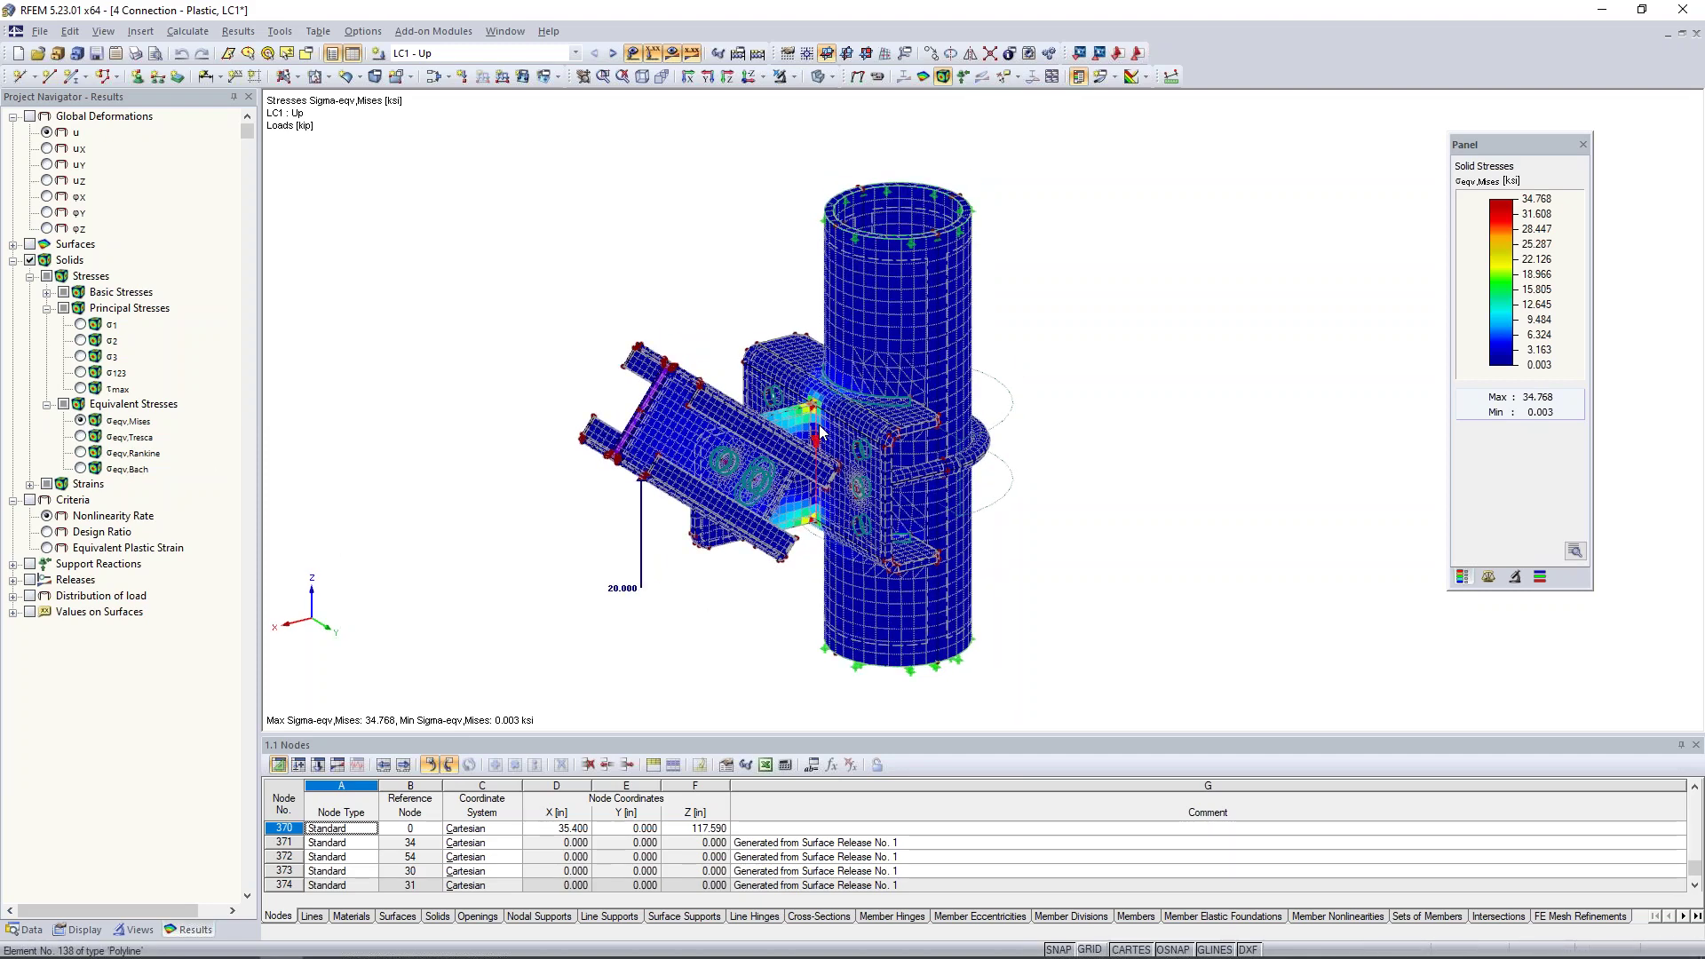
pyautogui.scroll(4, 804, 413)
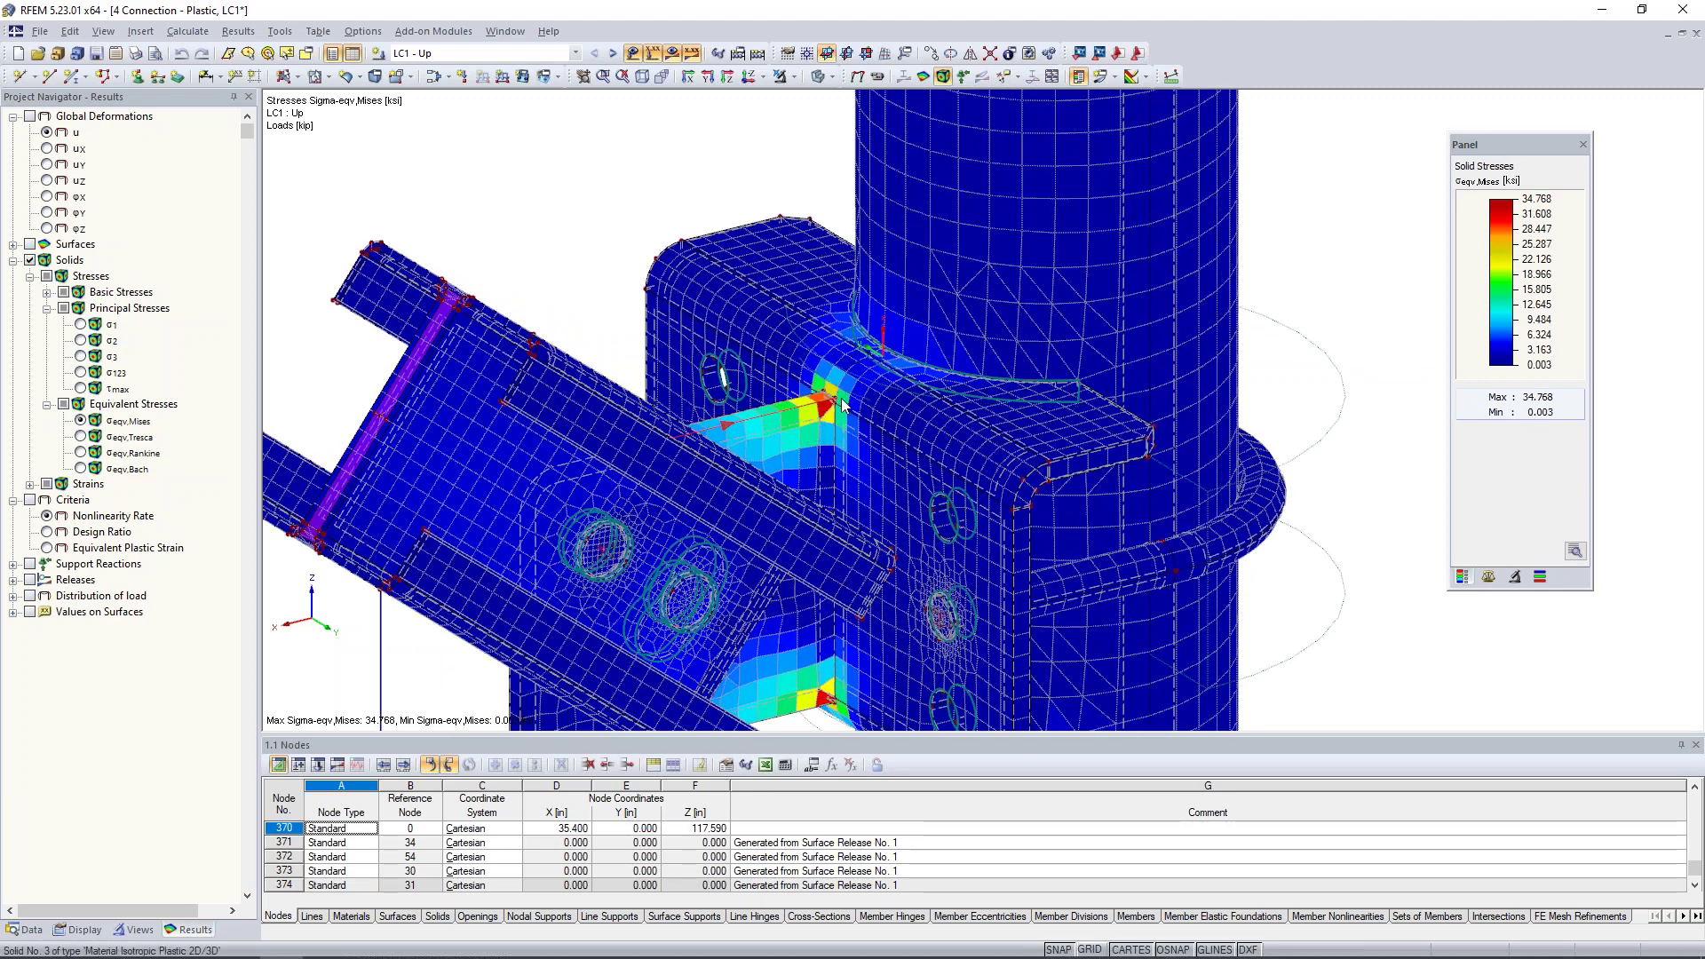
pyautogui.moveTo(835, 360); pyautogui.dragTo(832, 298, button='middle')
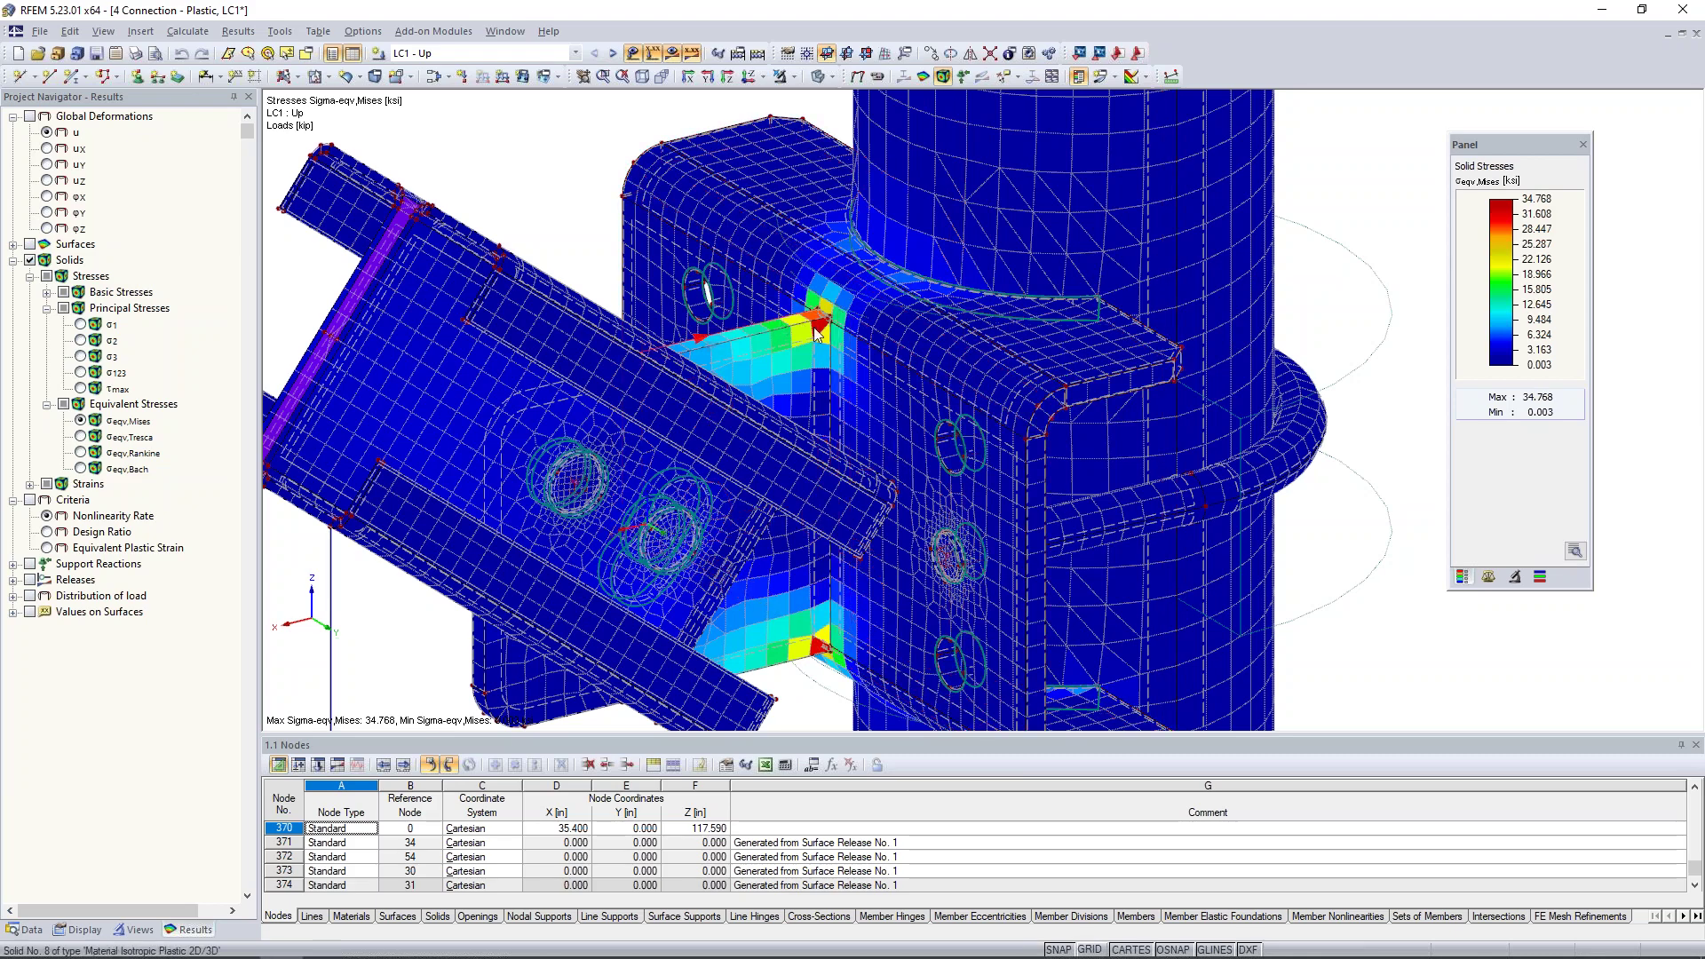
pyautogui.keyDown('ctrl'); pyautogui.moveTo(597, 181); pyautogui.dragTo(533, 145, button='middle'); pyautogui.keyUp('ctrl')
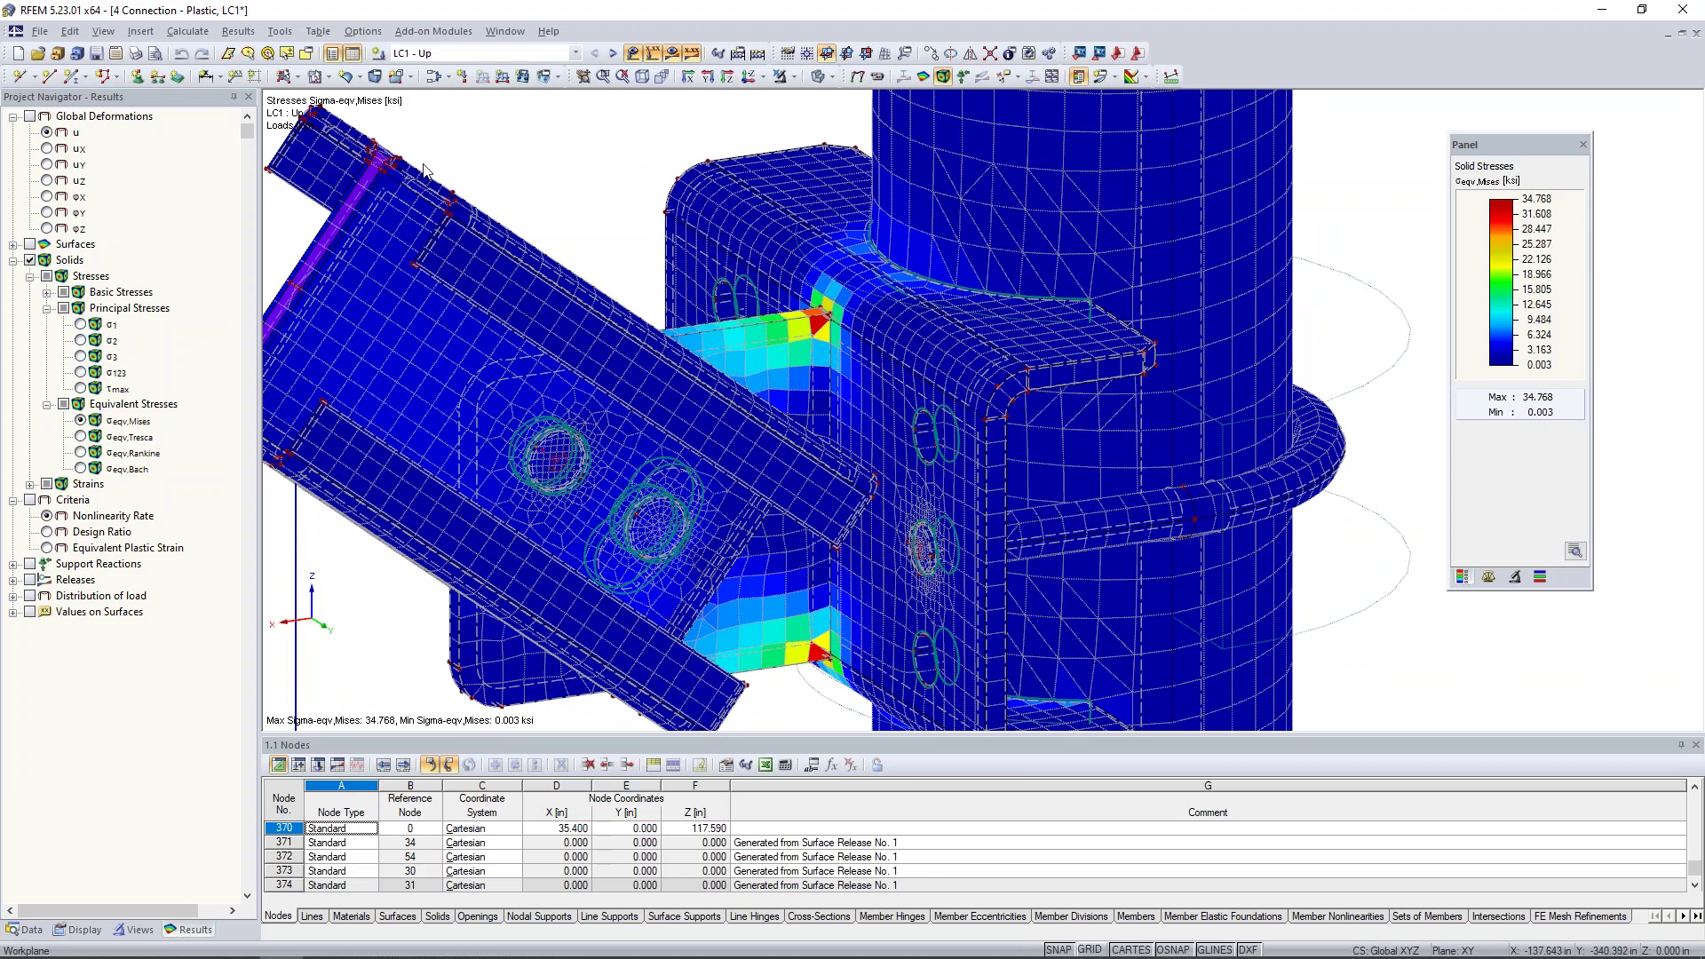
# Display the Nonlinearity Rate criterion on the wireframe model and examine the yielded elements at the gusset-to-clamp-plate corners
pyautogui.click(29, 500)
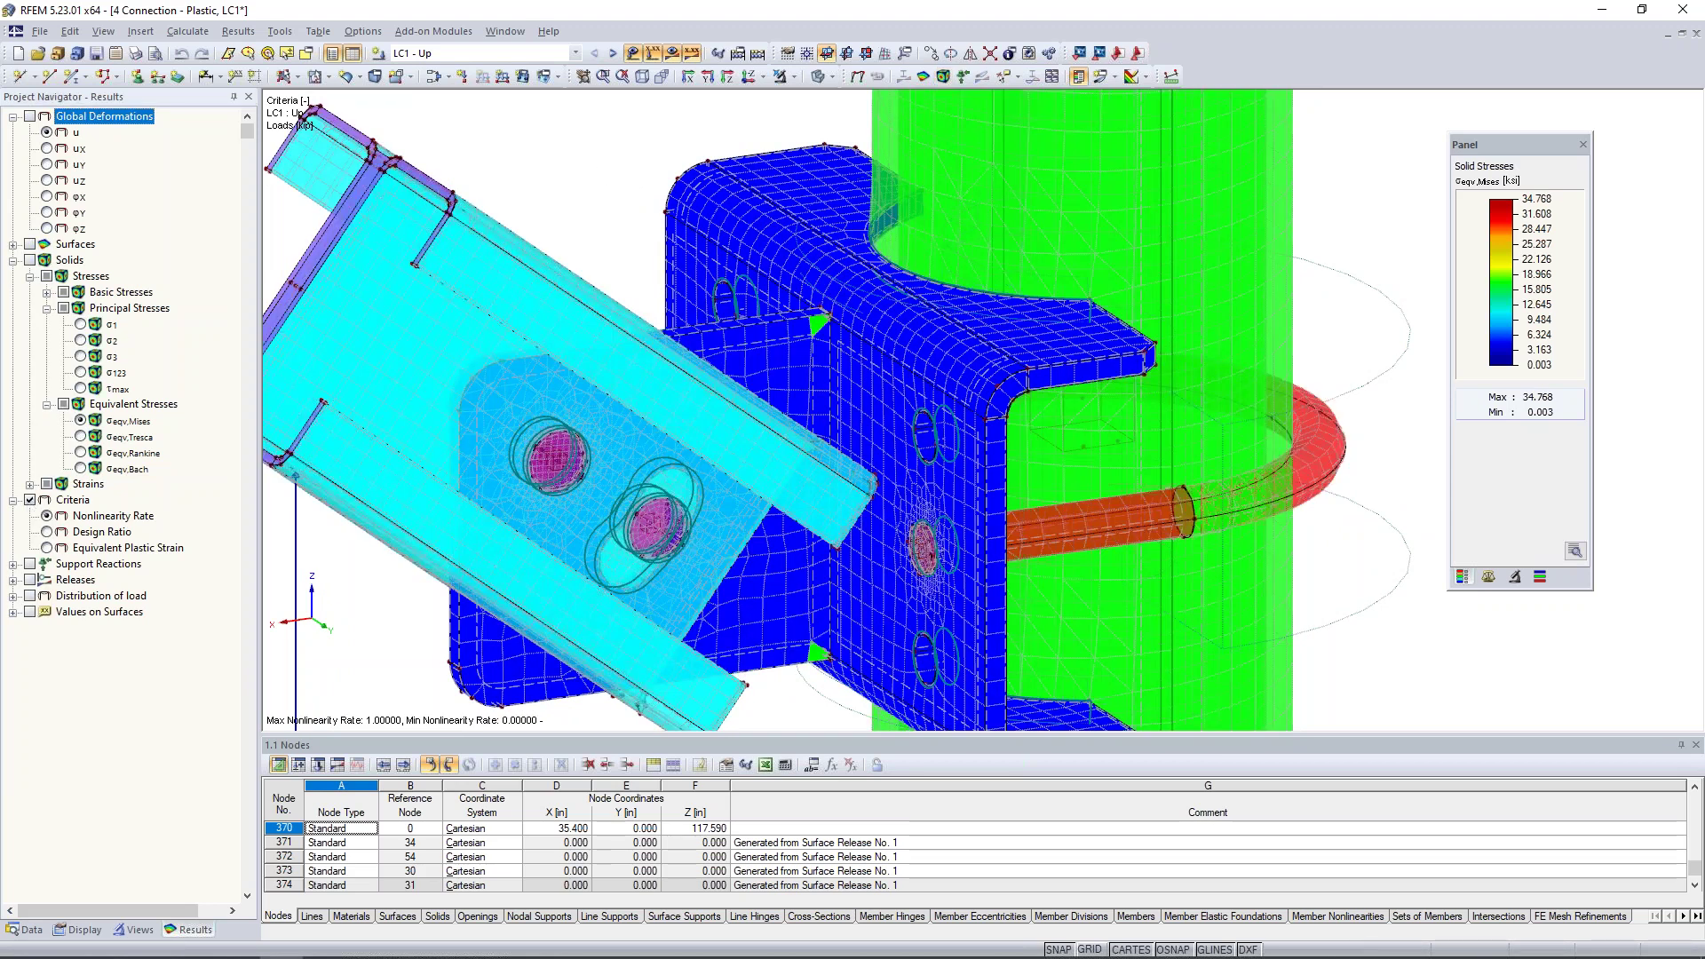
pyautogui.click(823, 77)
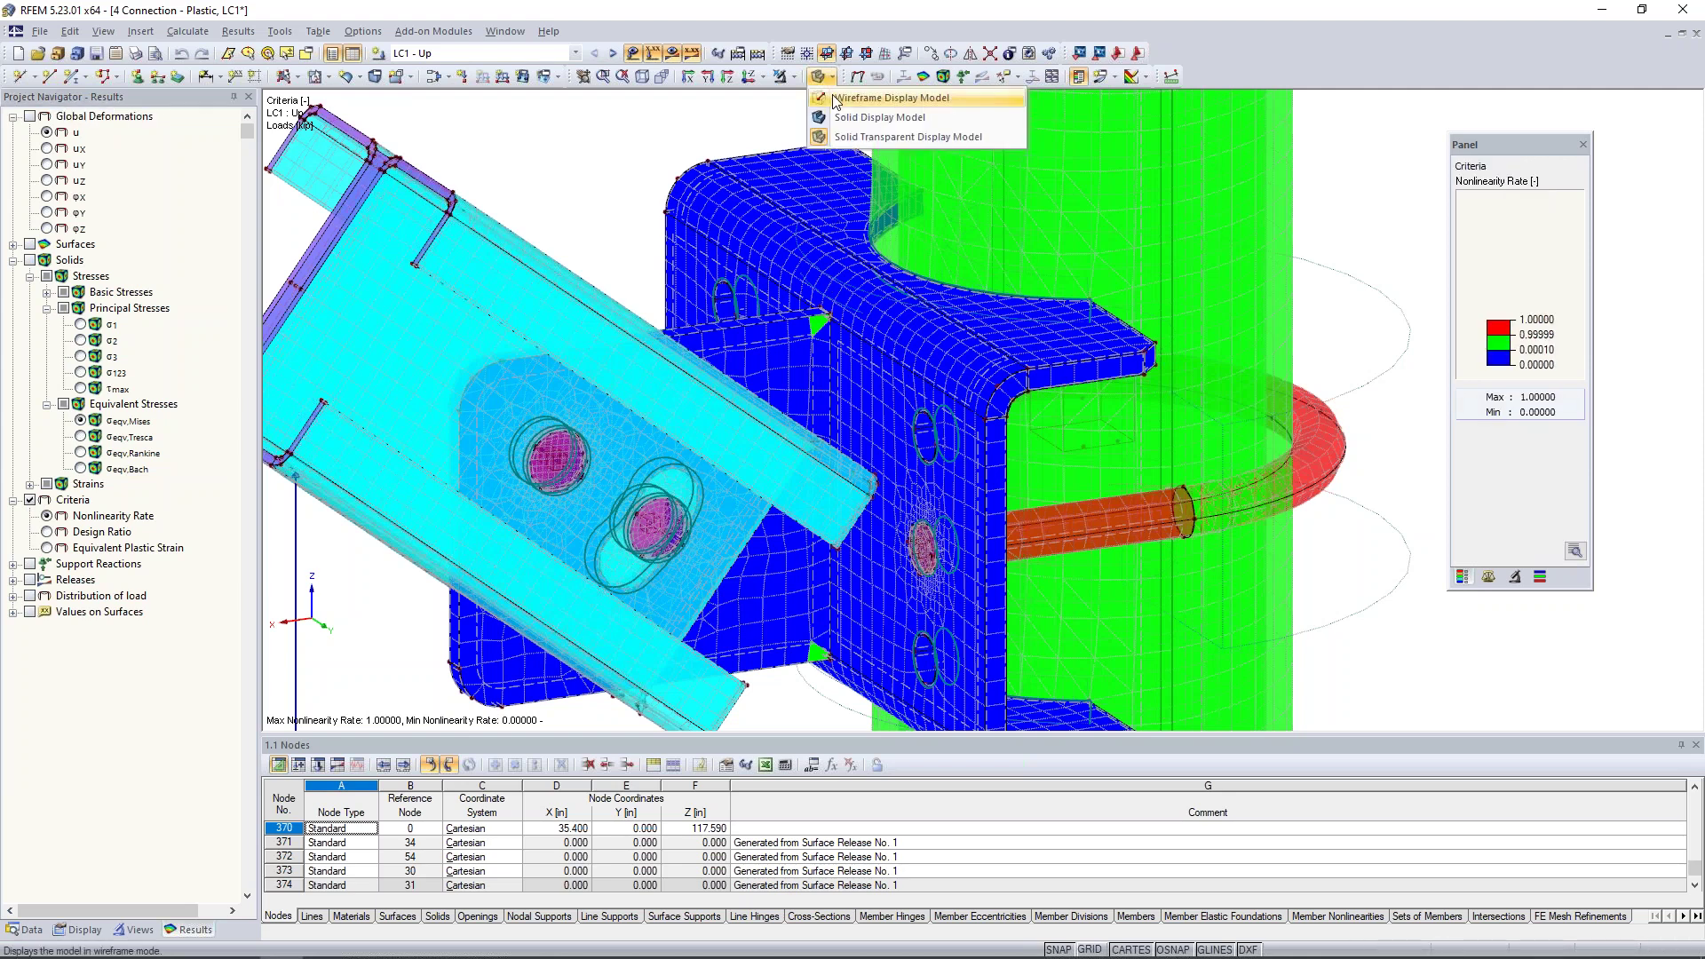
pyautogui.click(835, 99)
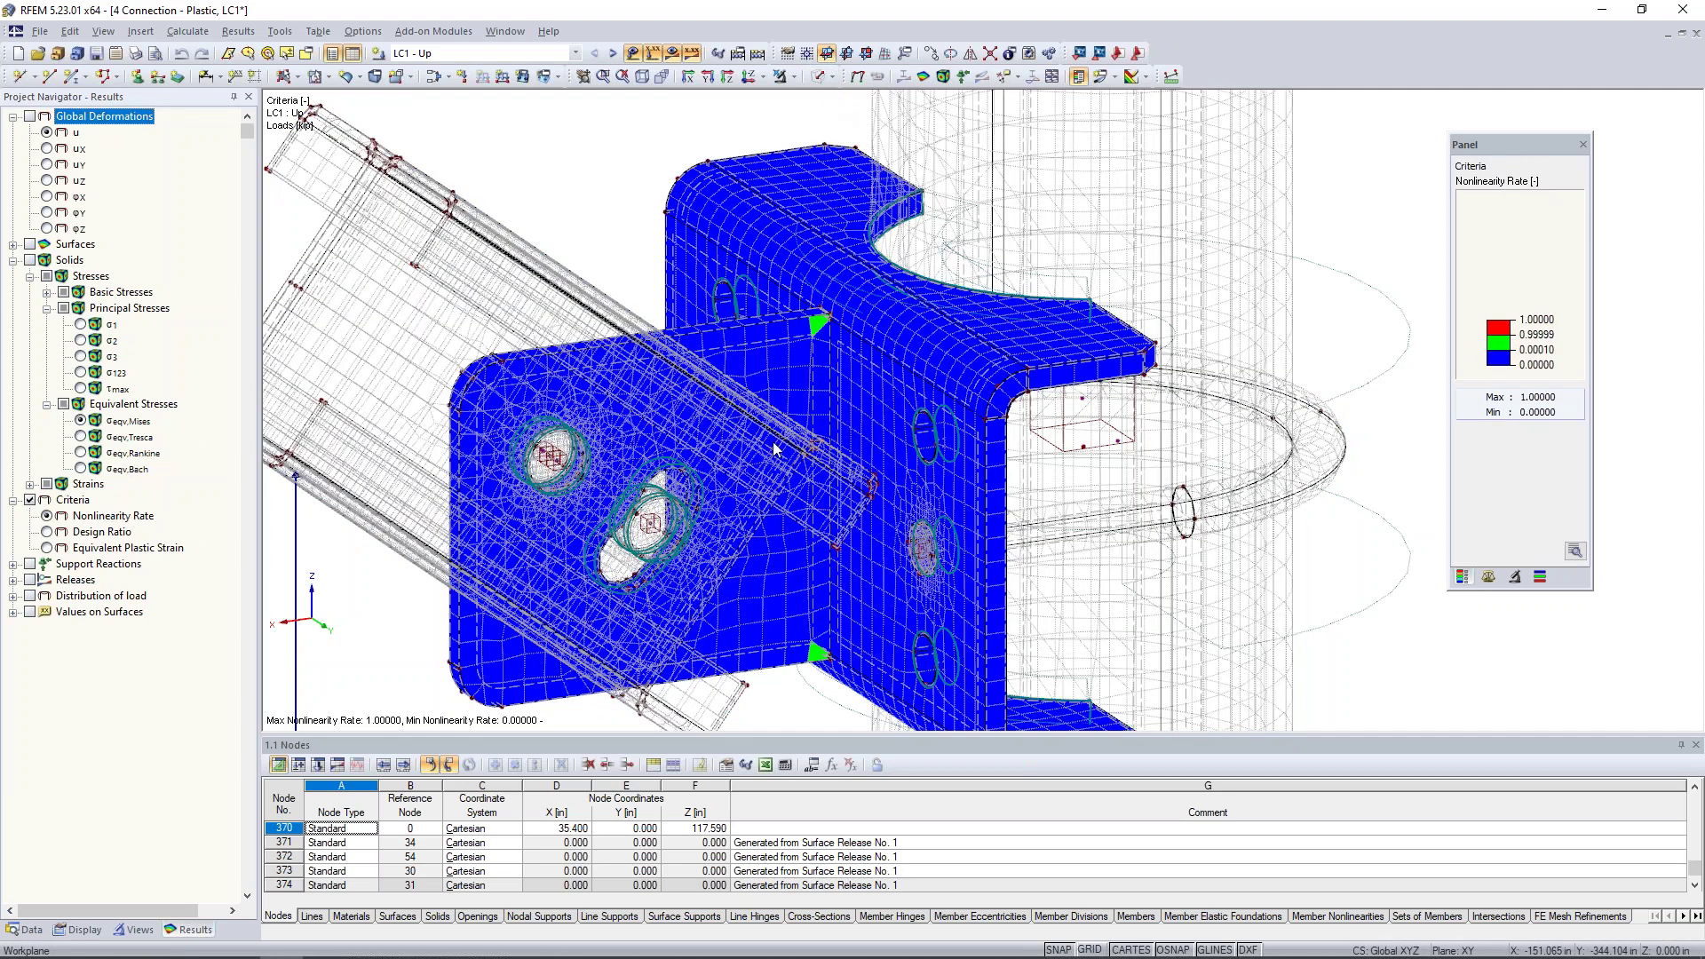
pyautogui.scroll(3, 815, 343)
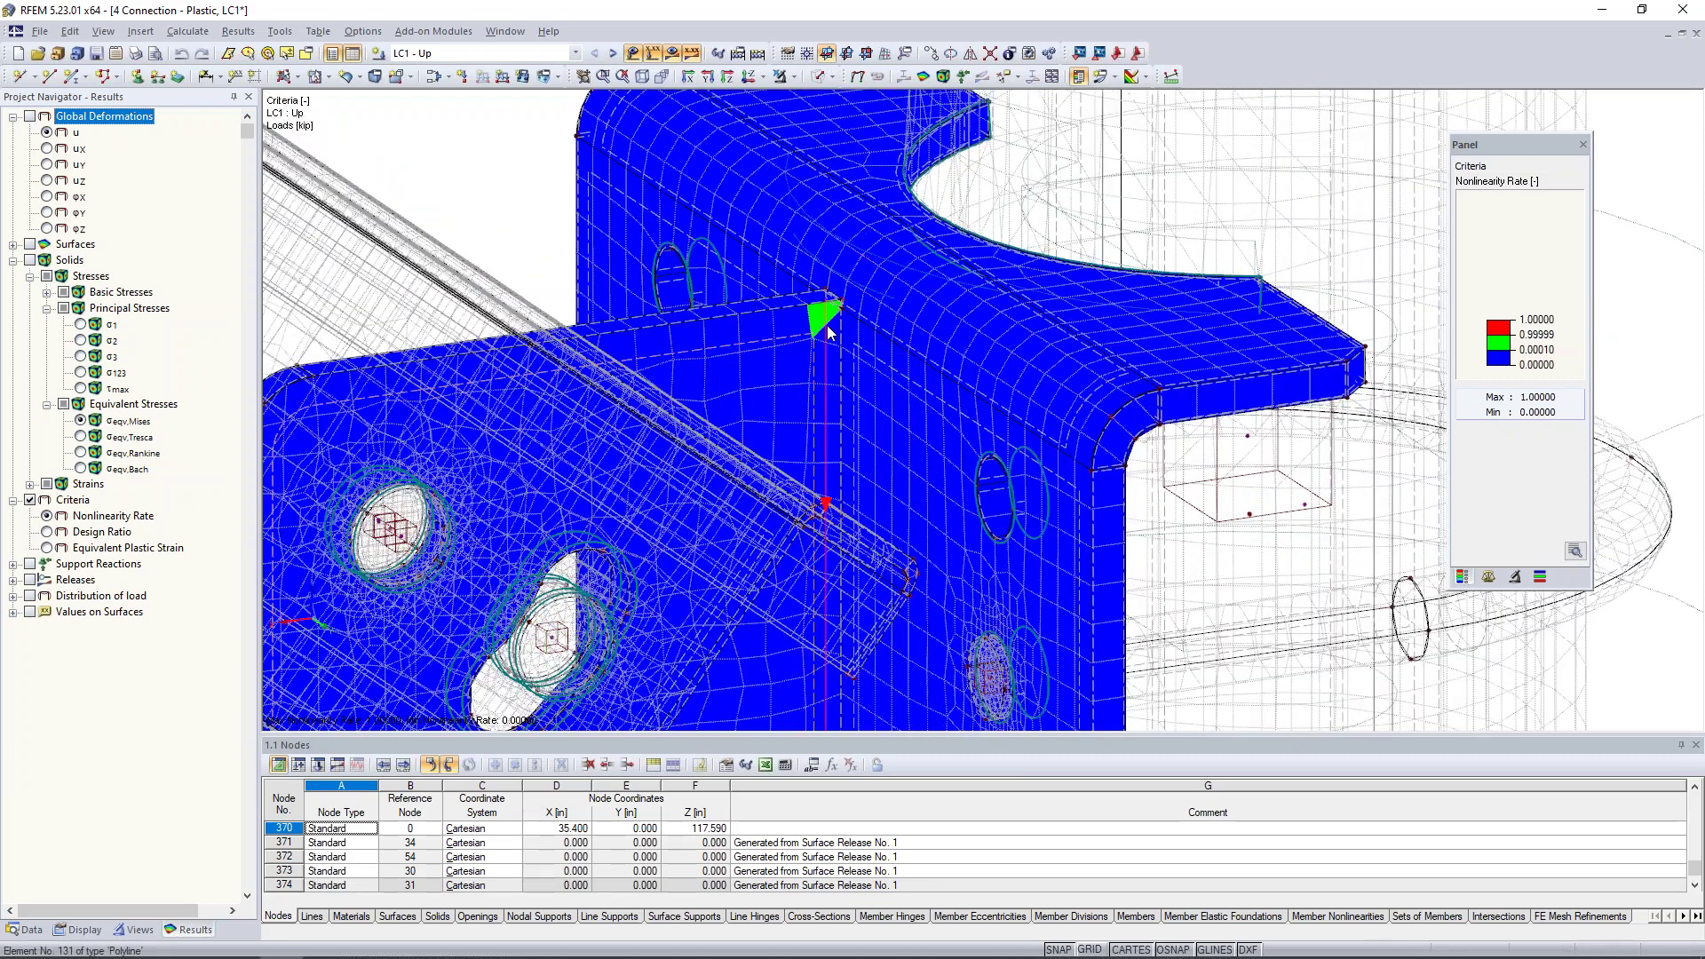
pyautogui.scroll(-4, 828, 329)
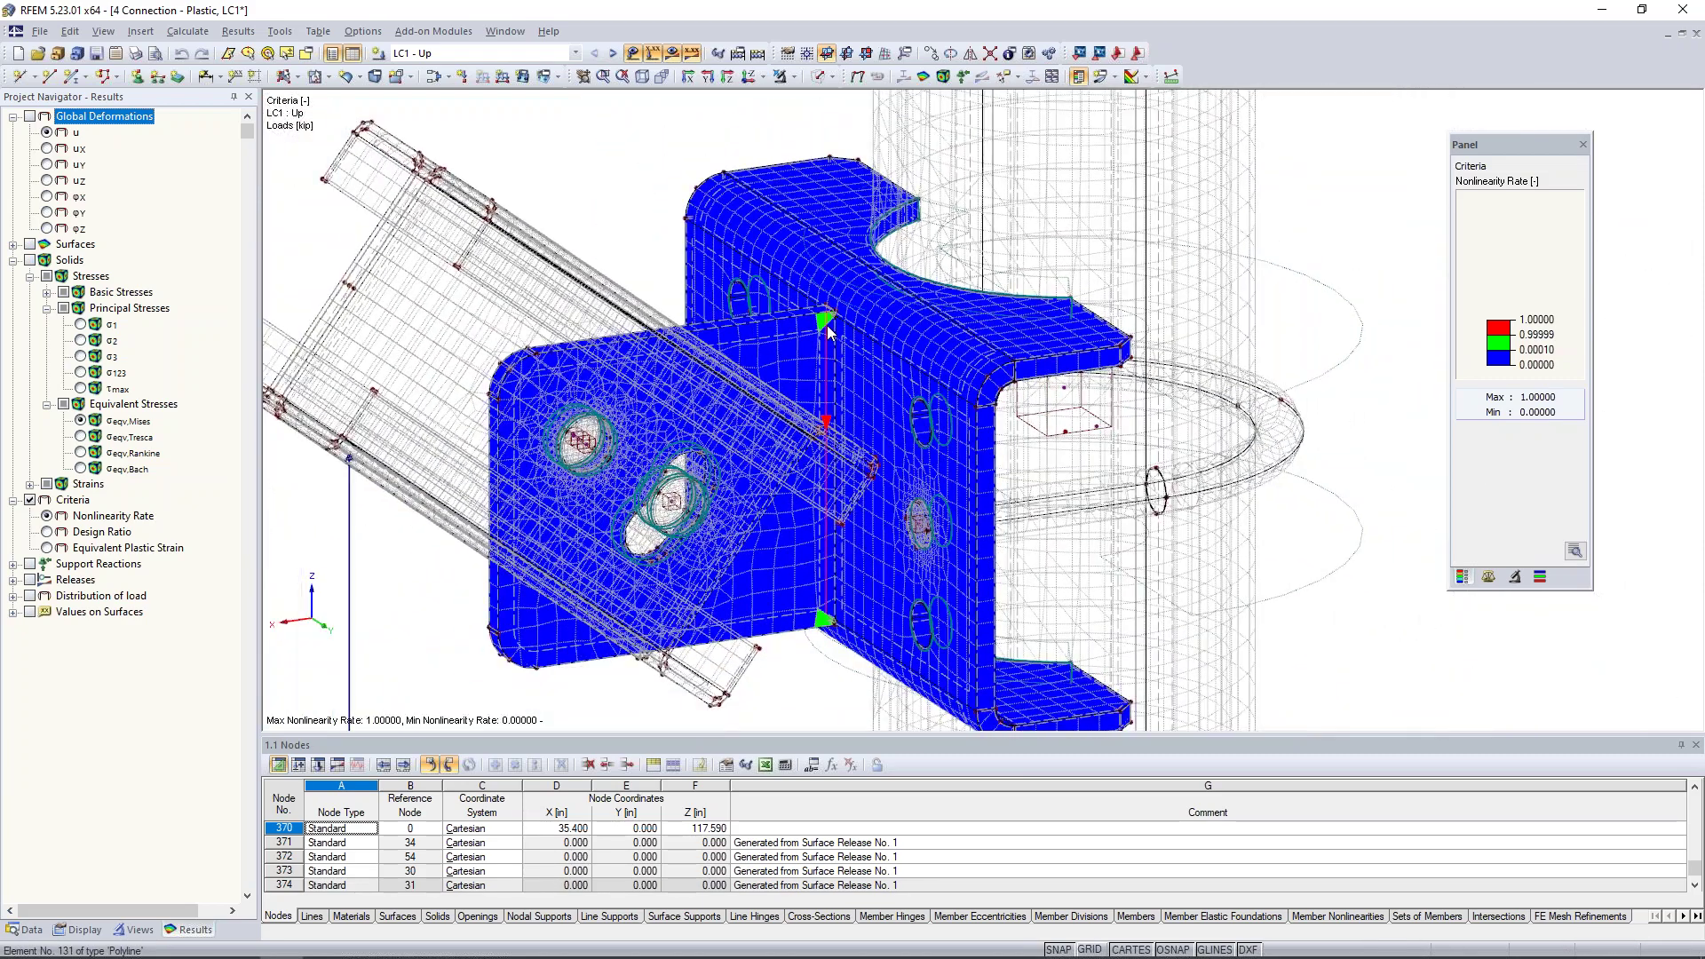
pyautogui.moveTo(786, 424); pyautogui.dragTo(845, 424, button='middle')
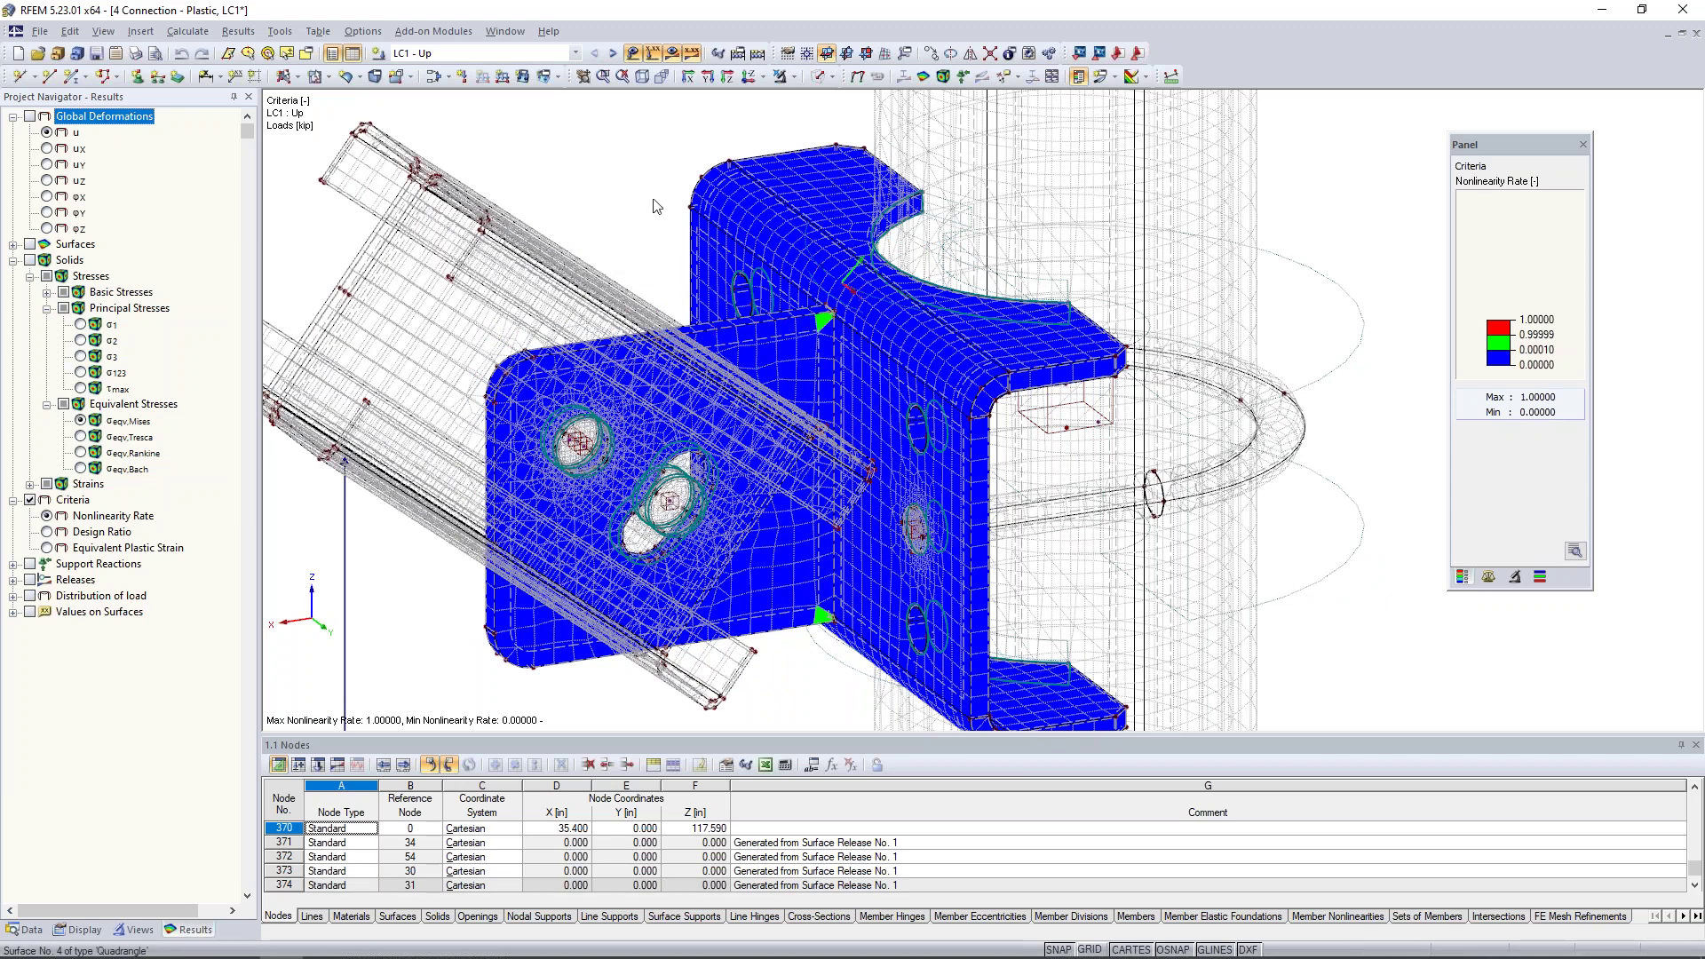
# Display the solids' von Mises equivalent stresses and cut the connection with an X-Z clipping plane
pyautogui.click(81, 421)
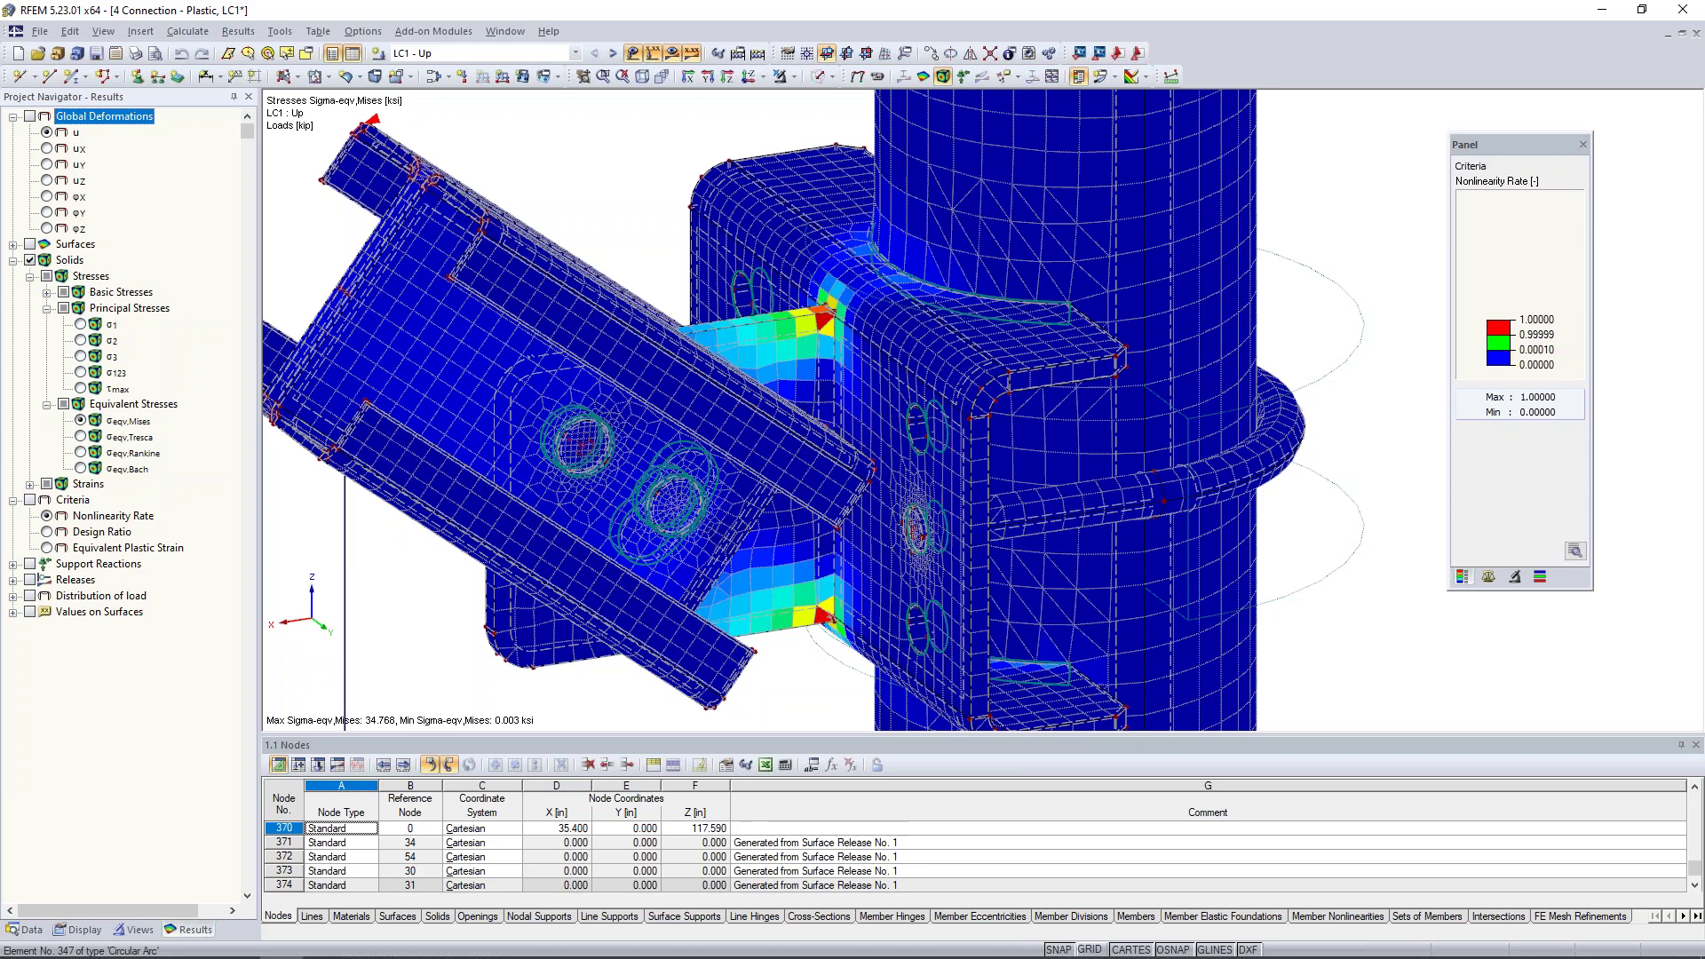
pyautogui.click(149, 35)
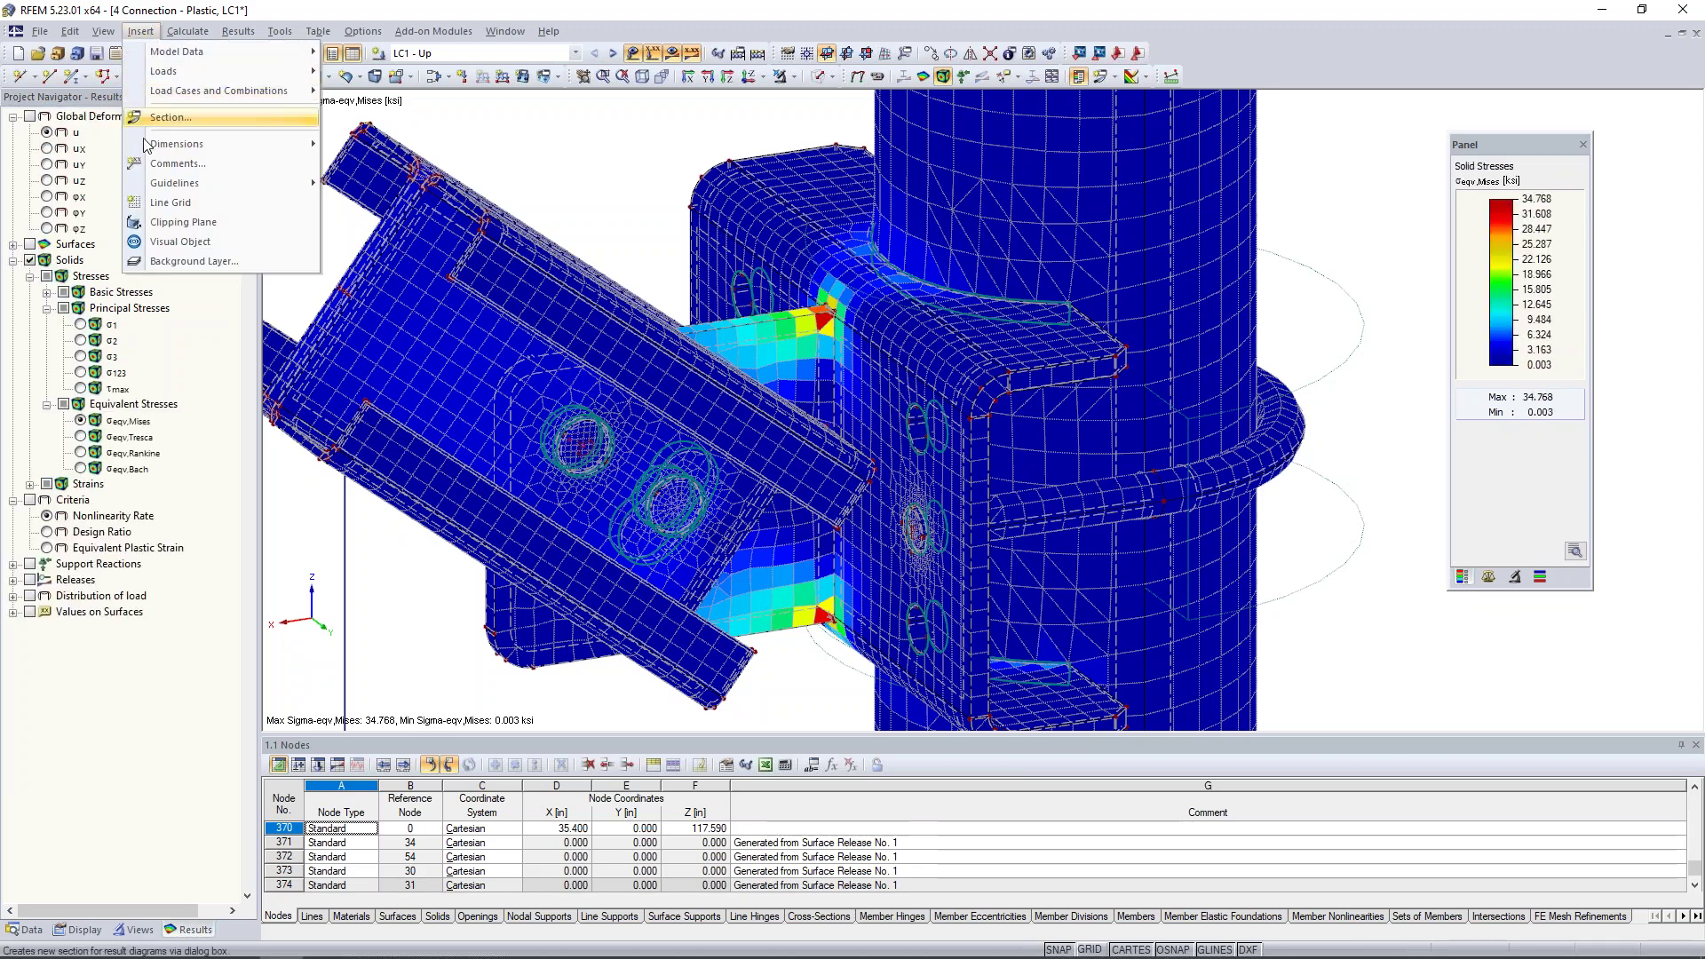
pyautogui.click(164, 223)
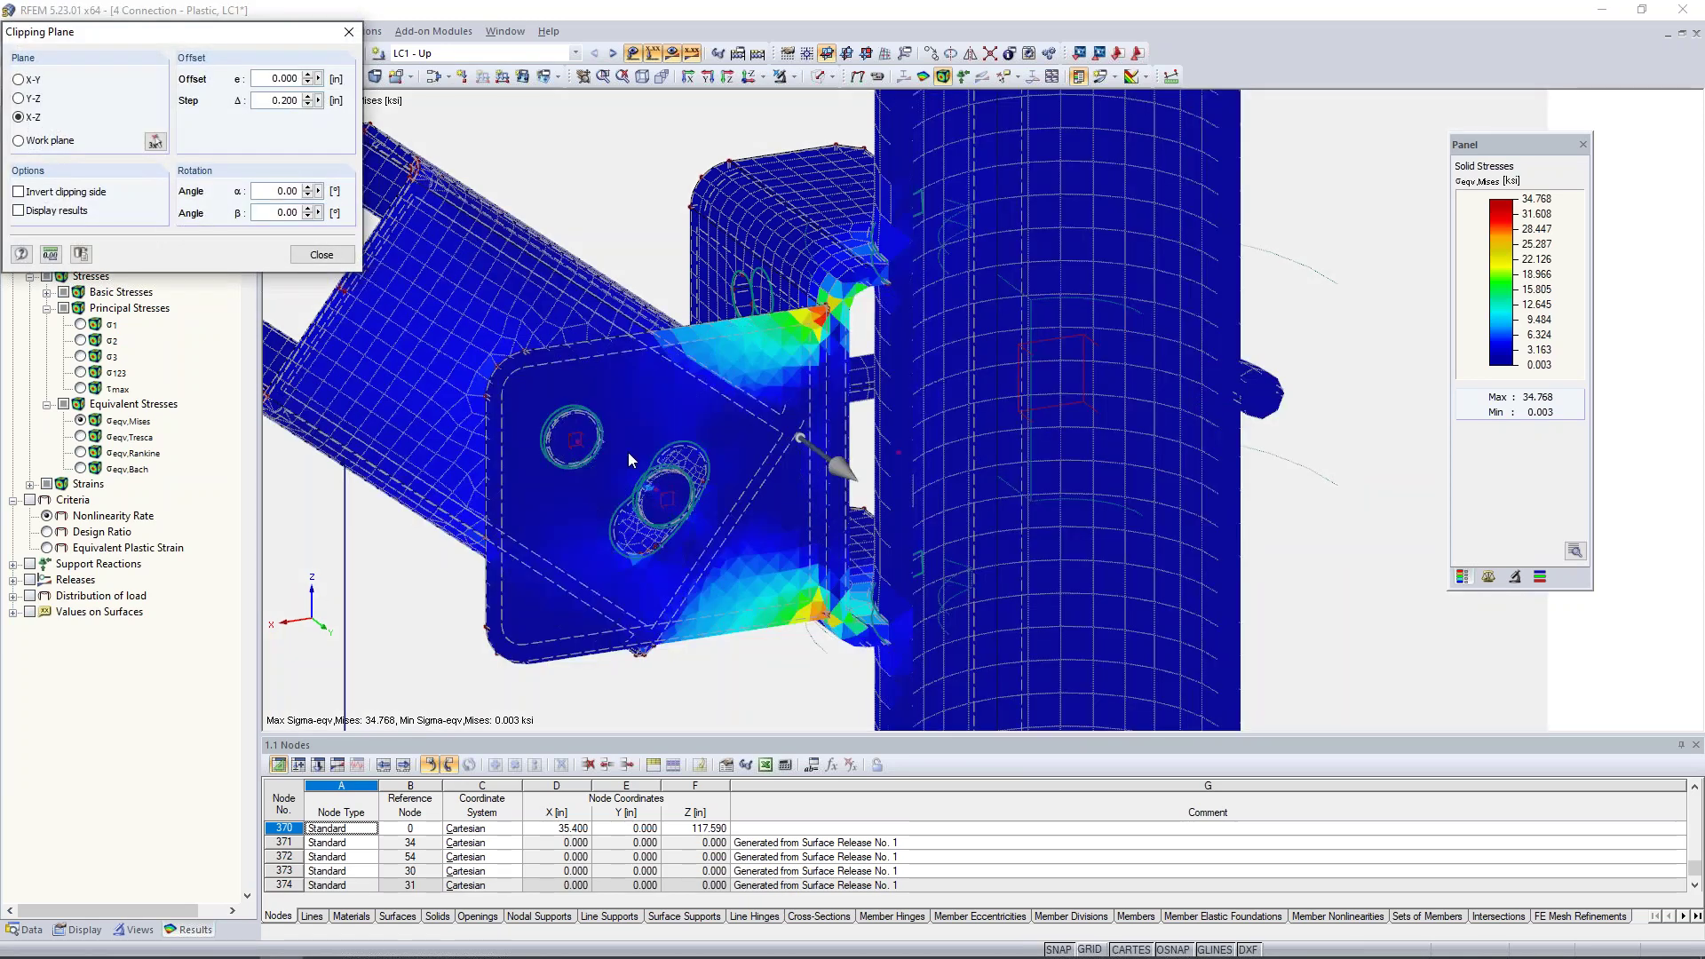
pyautogui.click(834, 443)
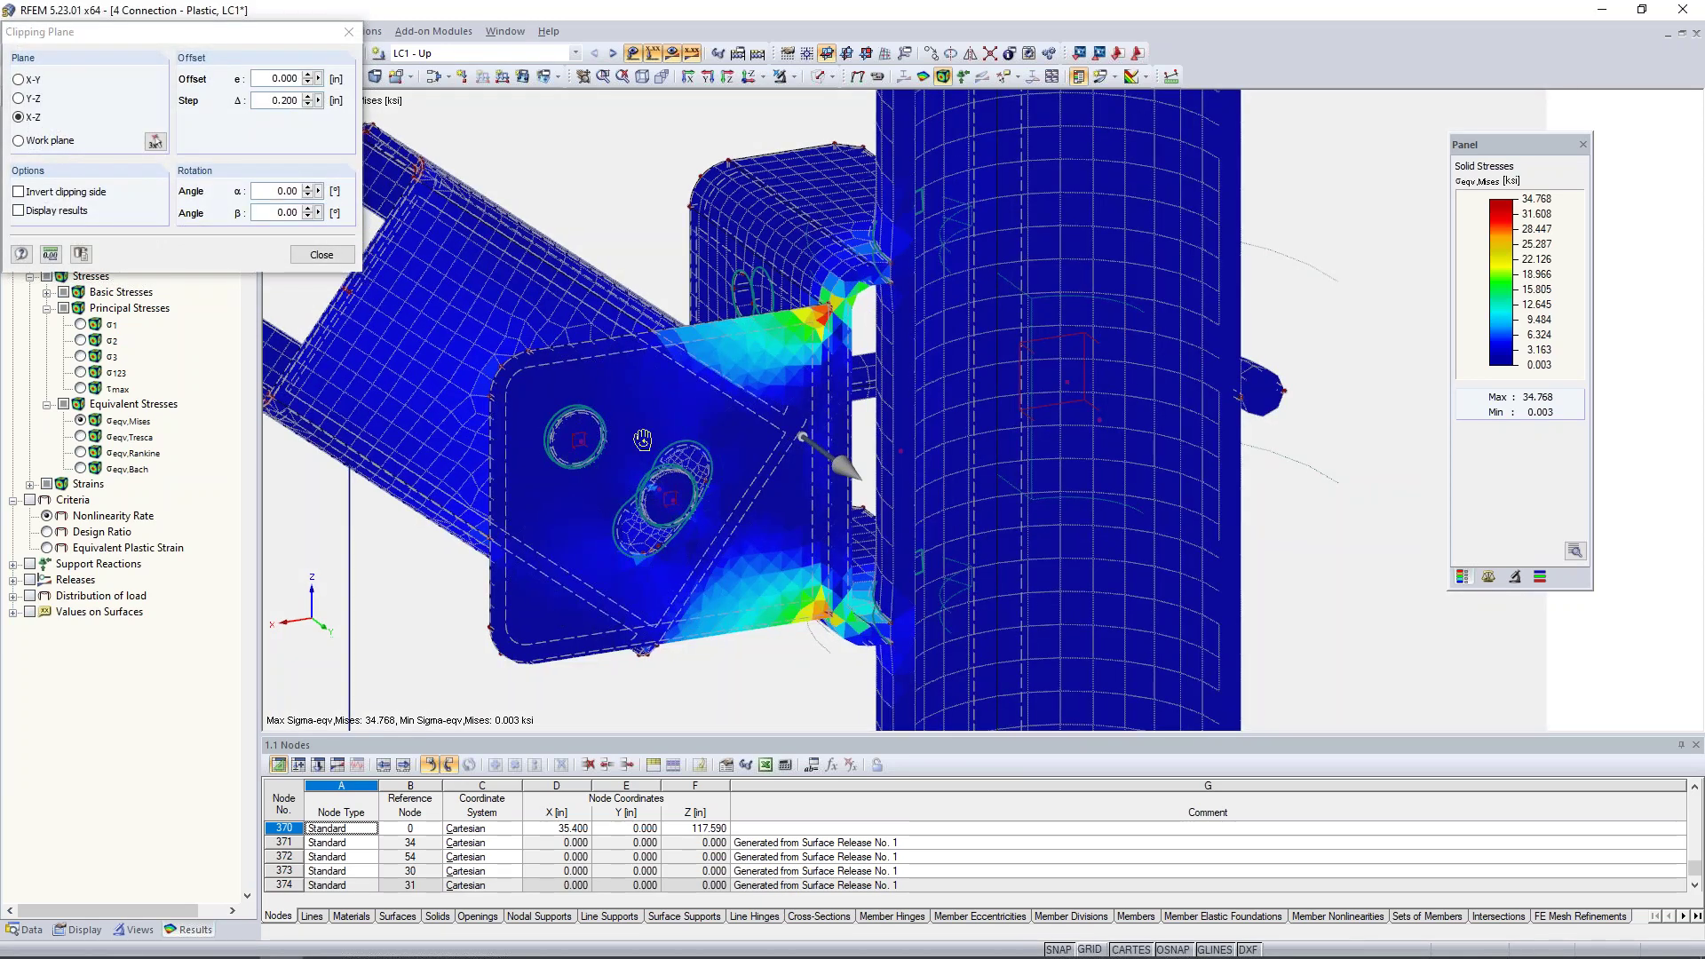
pyautogui.keyDown('ctrl'); pyautogui.moveTo(833, 443); pyautogui.dragTo(423, 355, button='middle'); pyautogui.keyUp('ctrl')
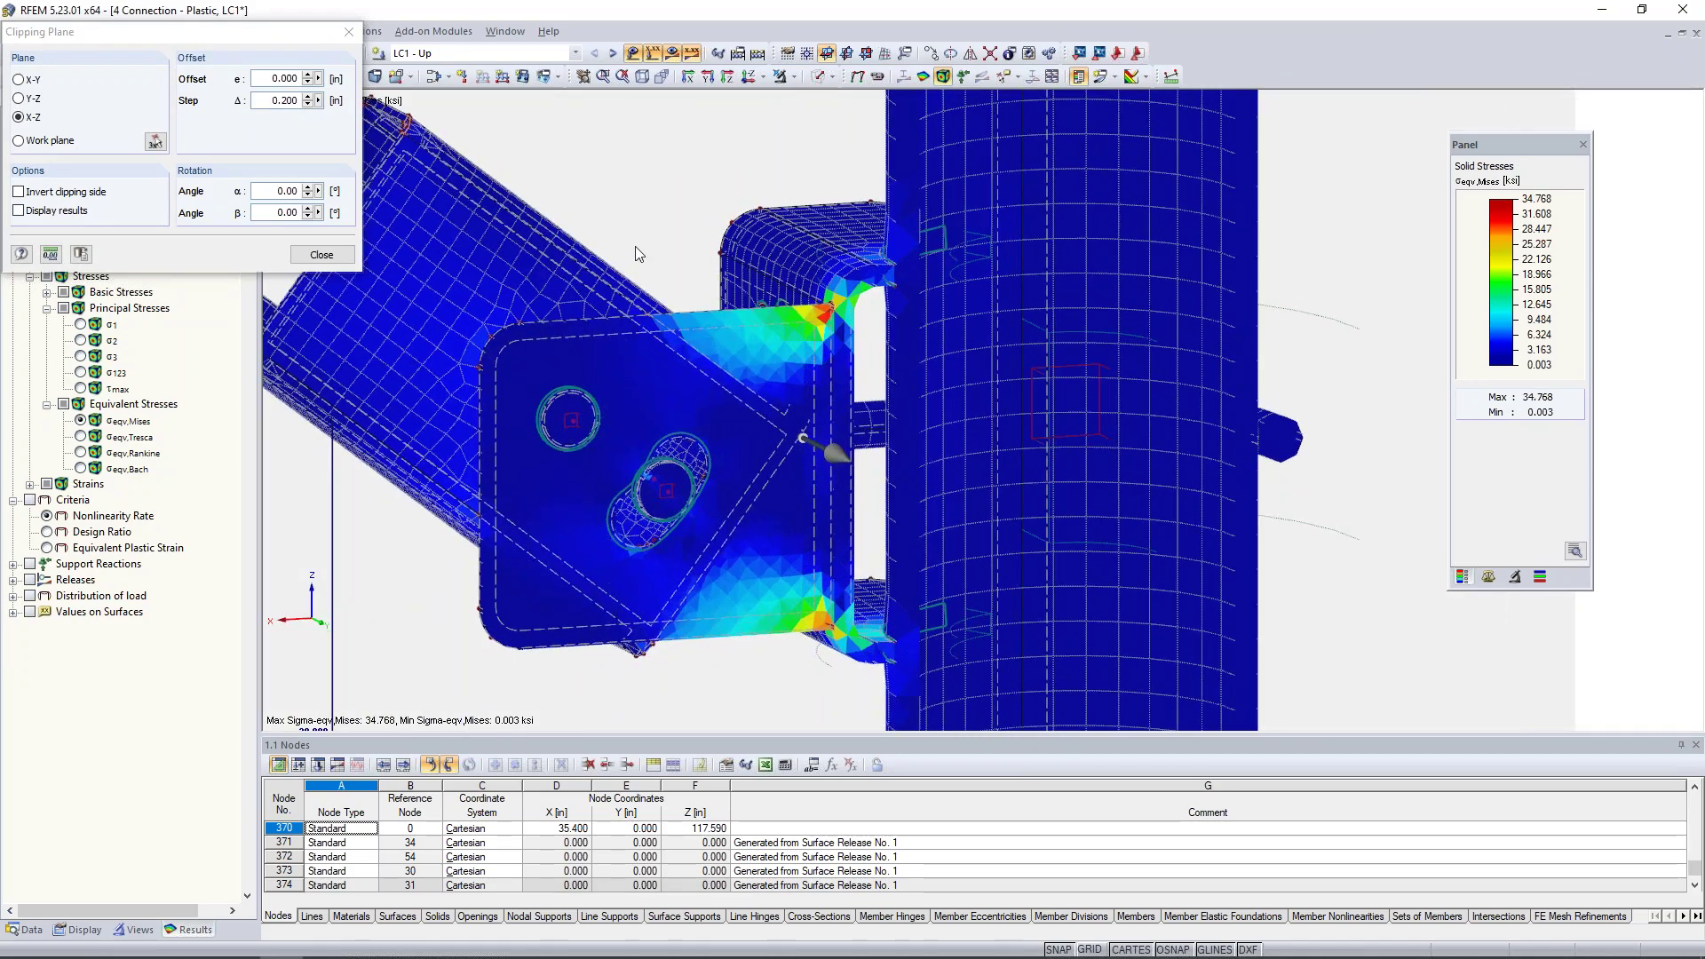
# Examine the von Mises stresses at the sectioned gusset plate corners while raising the X-Z clipping plane's offset to 0.600 in
pyautogui.moveTo(636, 247); pyautogui.dragTo(729, 231, button='middle')
pyautogui.scroll(1, 729, 232)
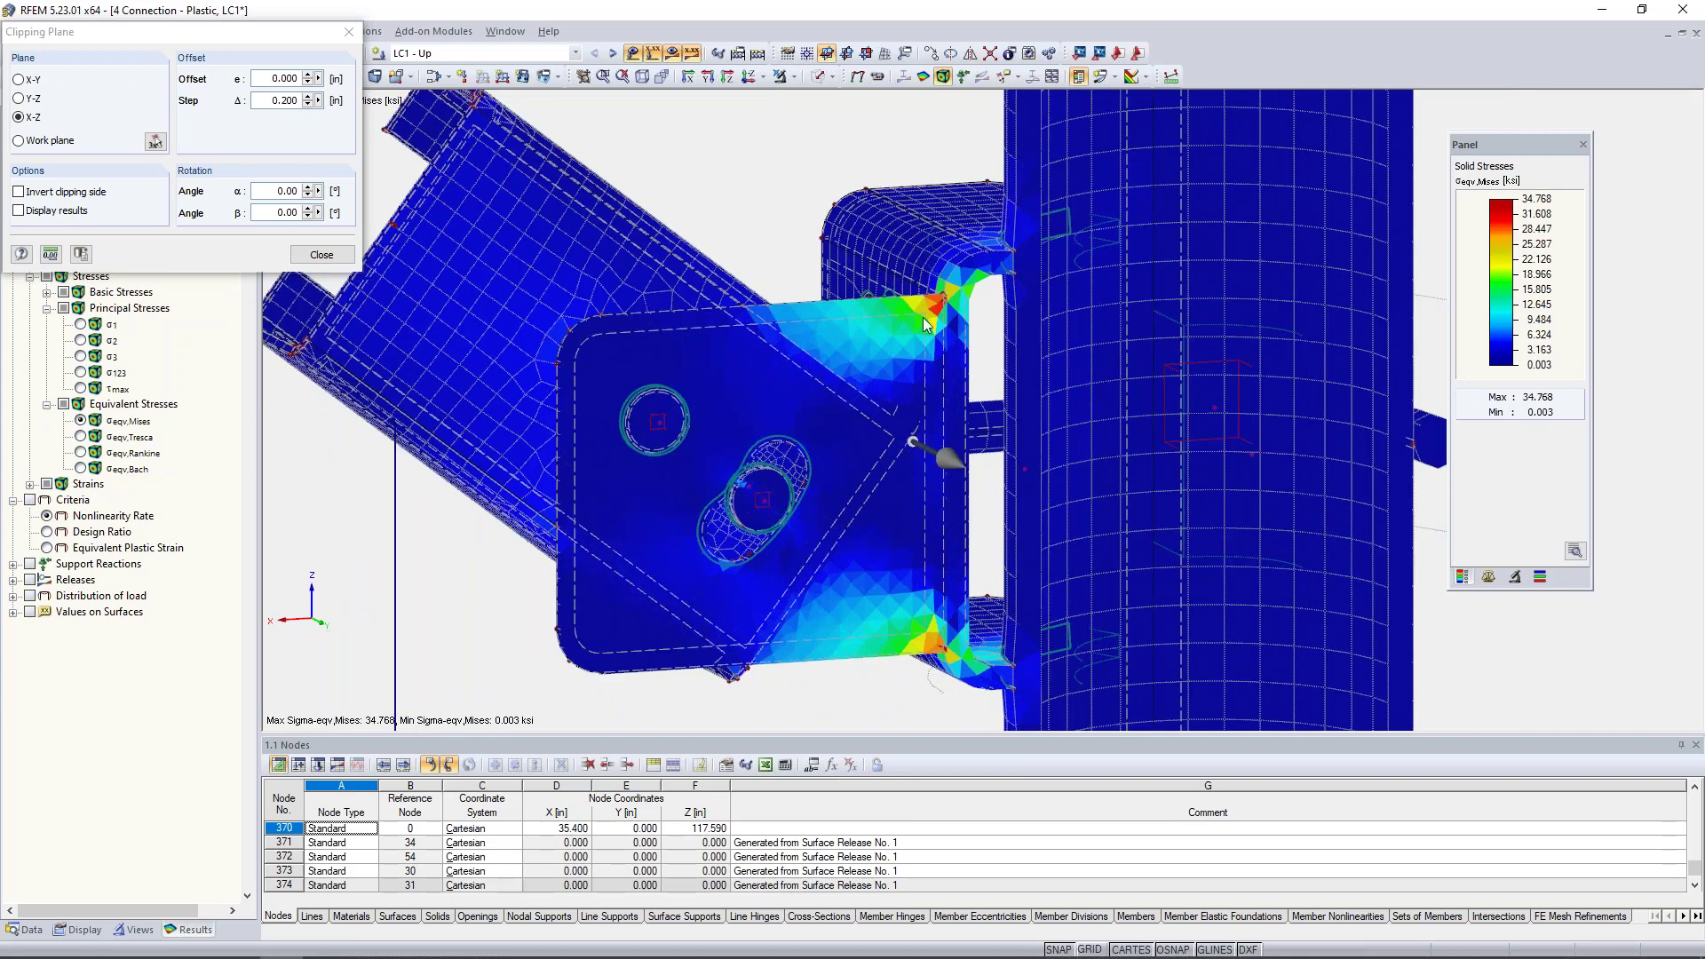
pyautogui.scroll(5, 924, 317)
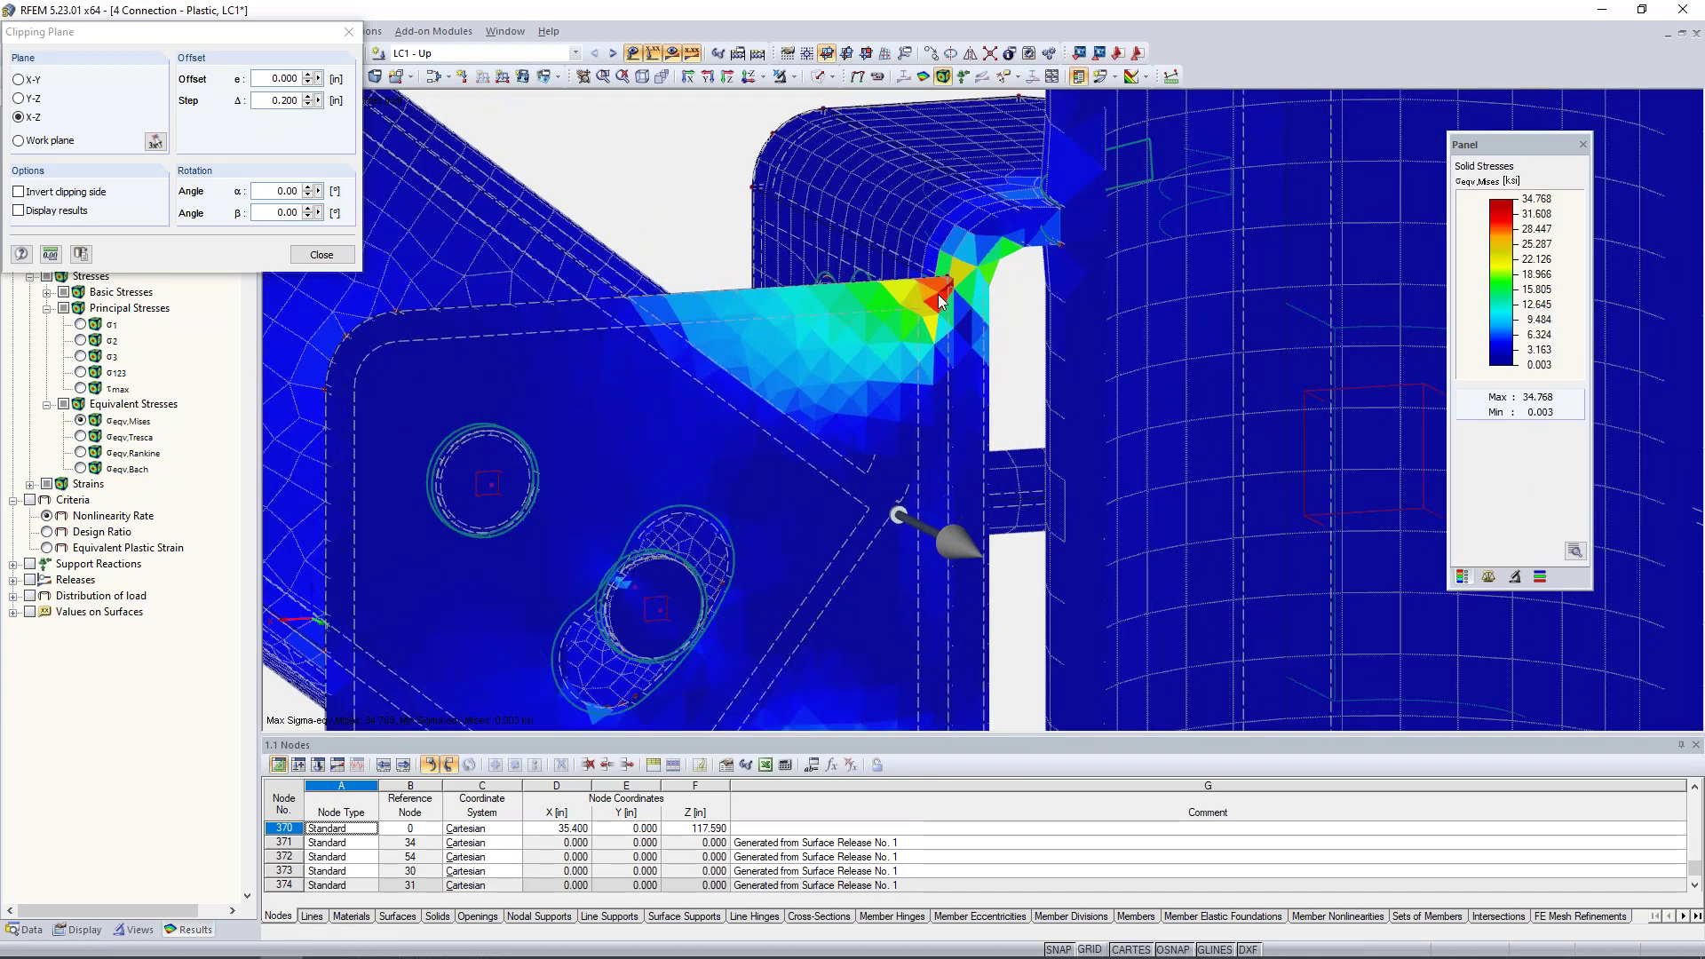
pyautogui.scroll(-4, 940, 302)
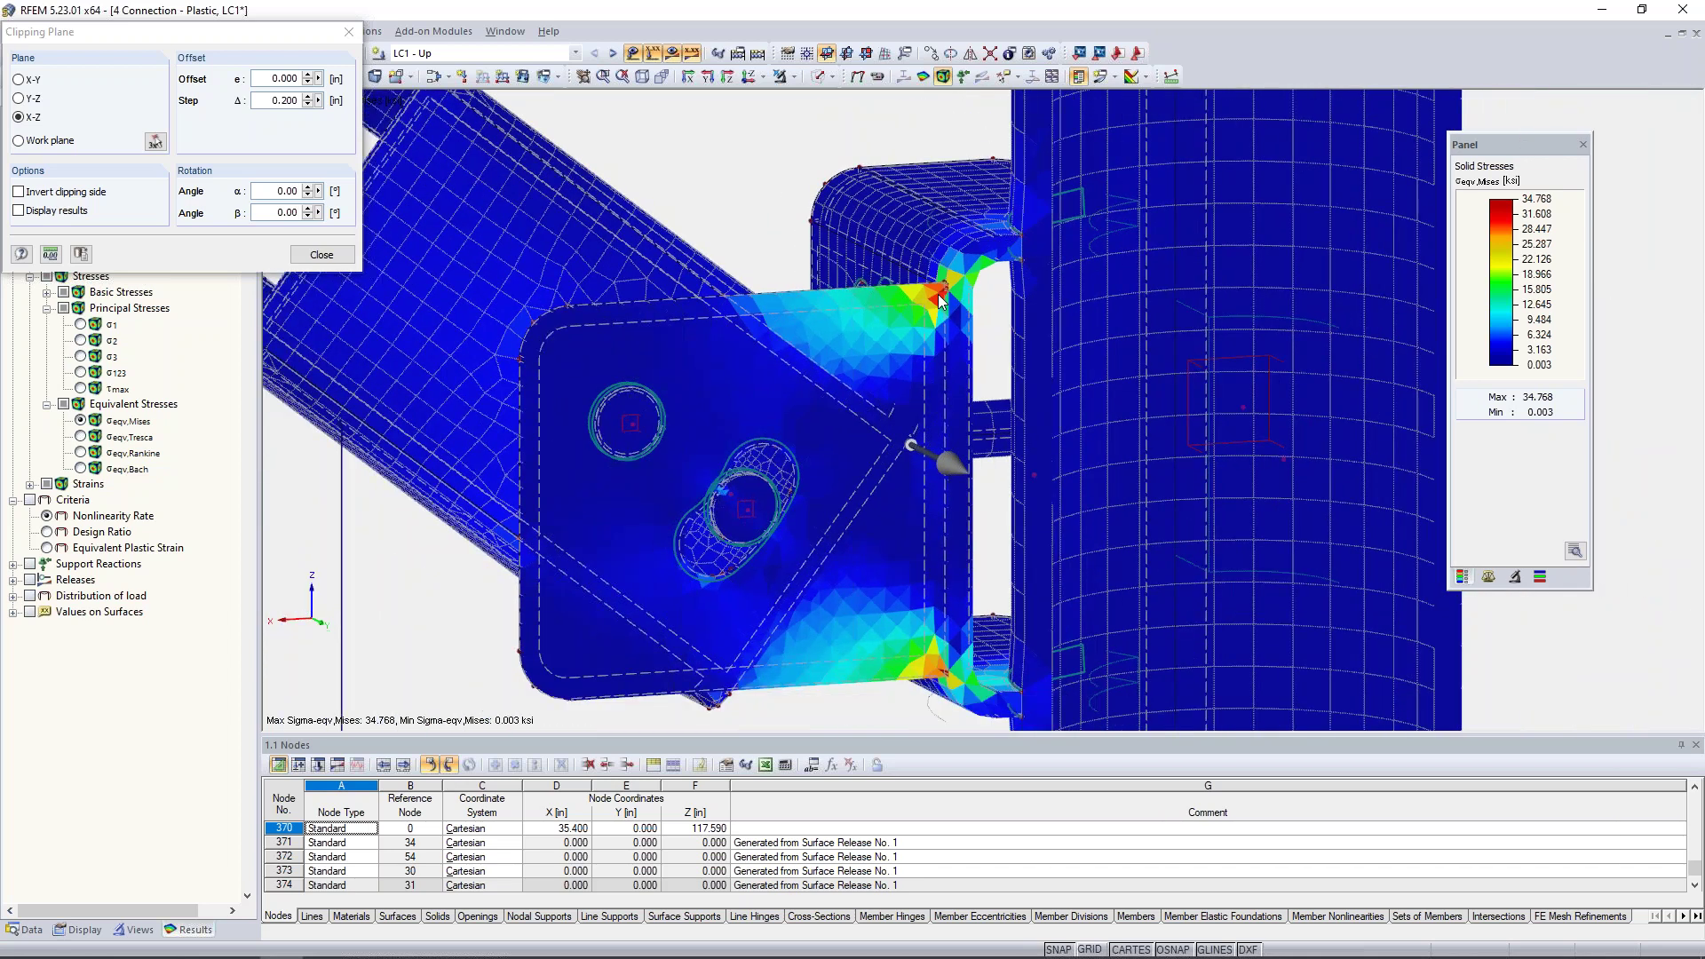
pyautogui.click(266, 99)
pyautogui.write('0')
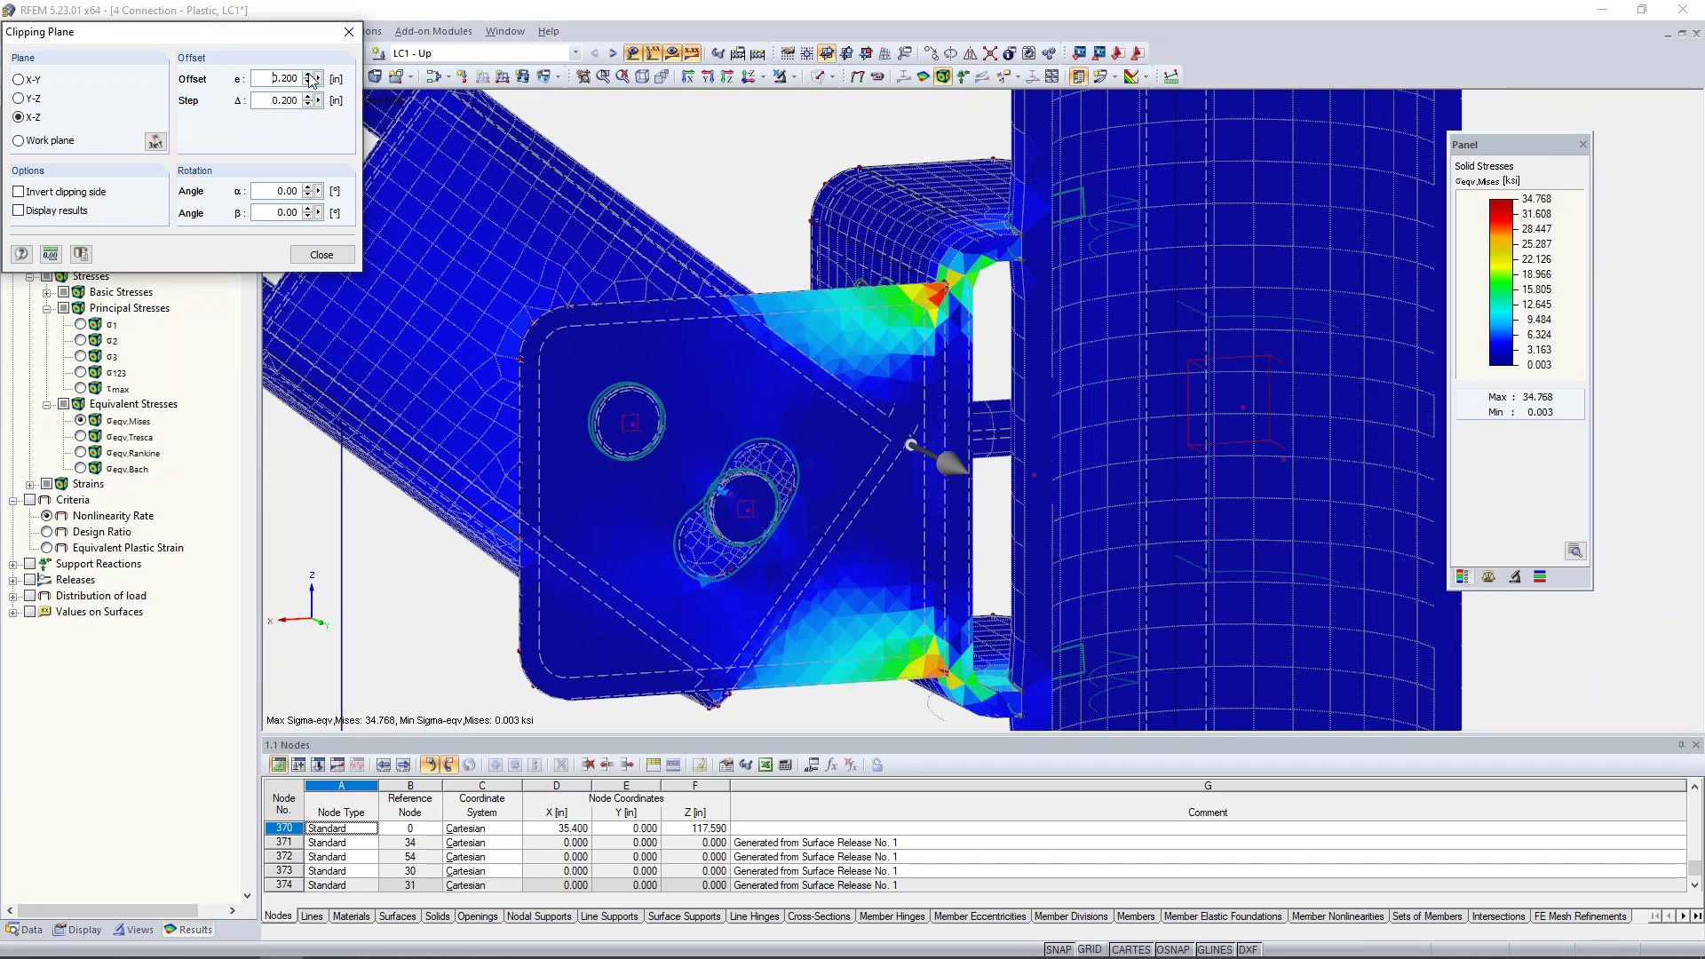
pyautogui.click(308, 75)
pyautogui.click(308, 75)
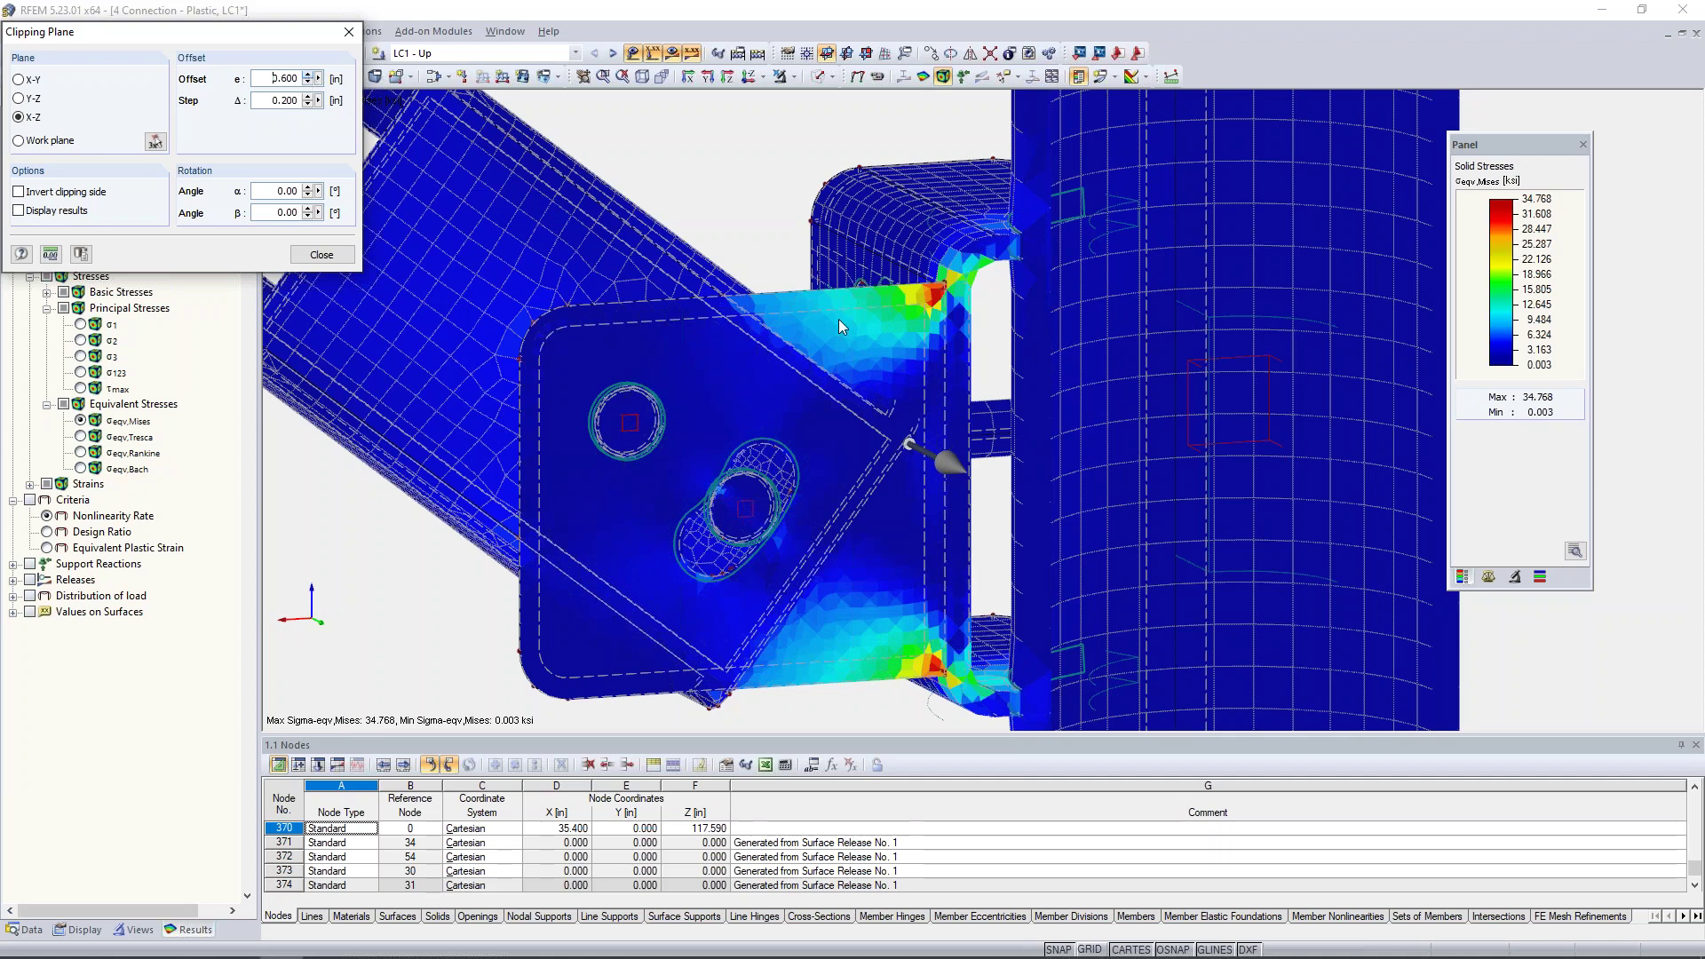
pyautogui.click(309, 76)
# Switch the clipping plane to Y-Z with a 0.600 in offset and examine the stresses at the gusset-to-clamp-plate joint
pyautogui.click(19, 99)
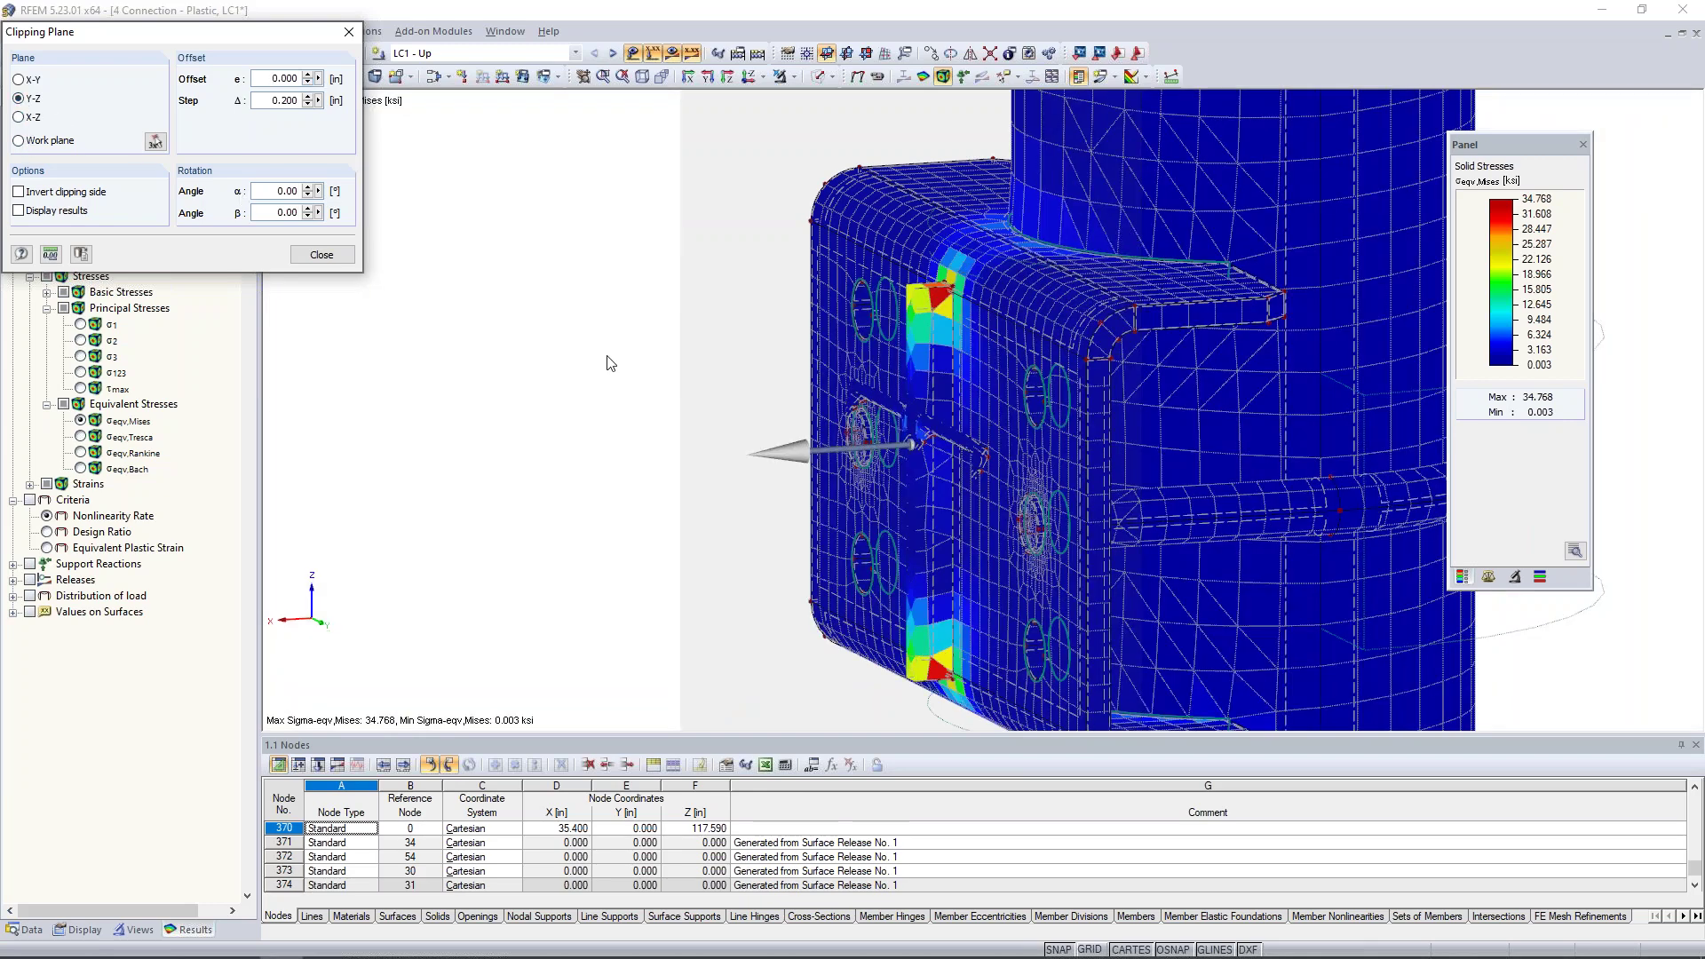
pyautogui.scroll(-2, 608, 363)
pyautogui.keyDown('ctrl'); pyautogui.moveTo(892, 405); pyautogui.dragTo(1252, 411, button='middle'); pyautogui.keyUp('ctrl')
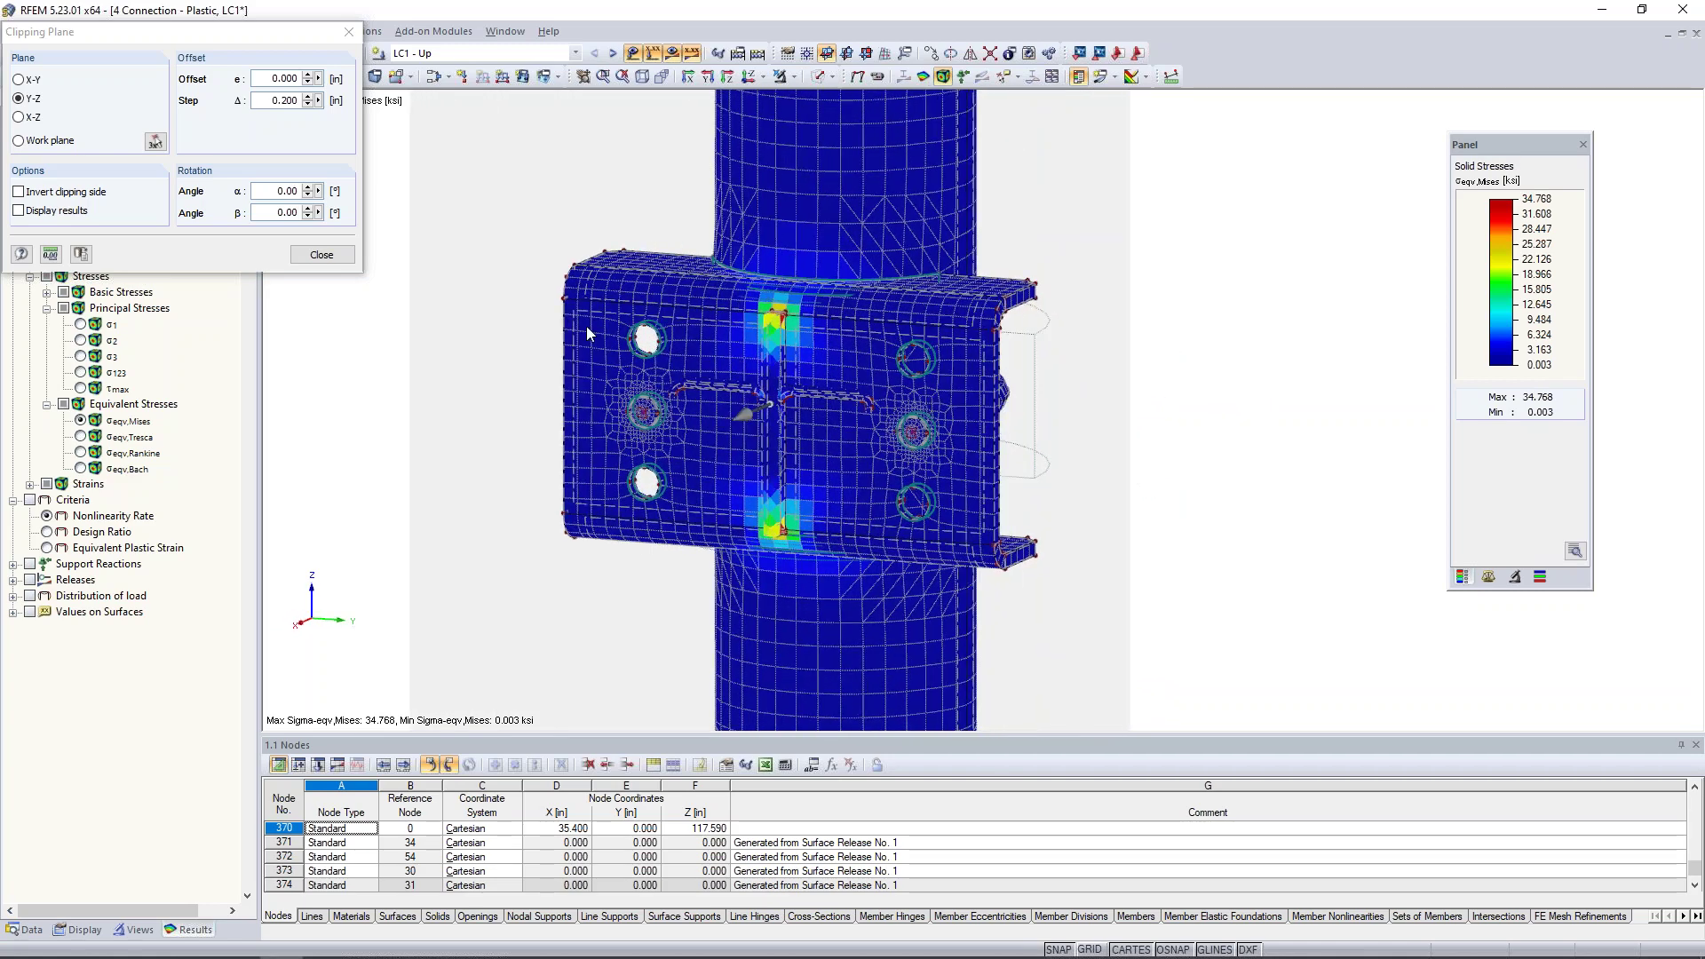
pyautogui.click(309, 76)
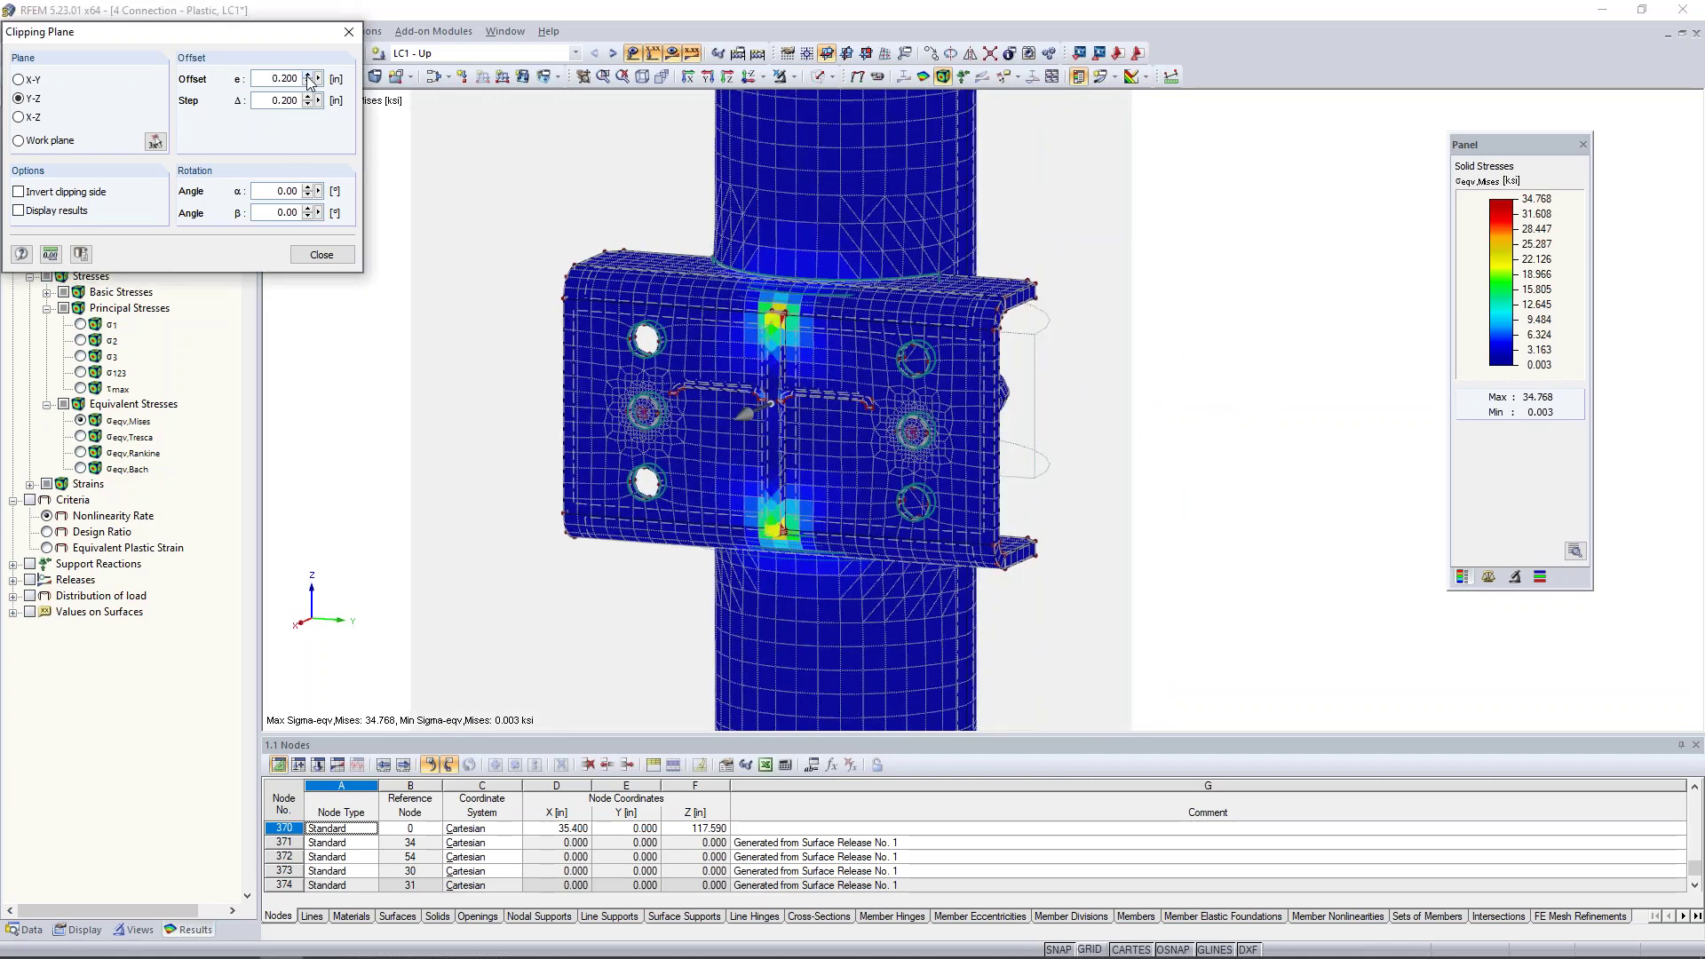
pyautogui.click(308, 76)
pyautogui.scroll(2, 781, 333)
pyautogui.scroll(2, 781, 333)
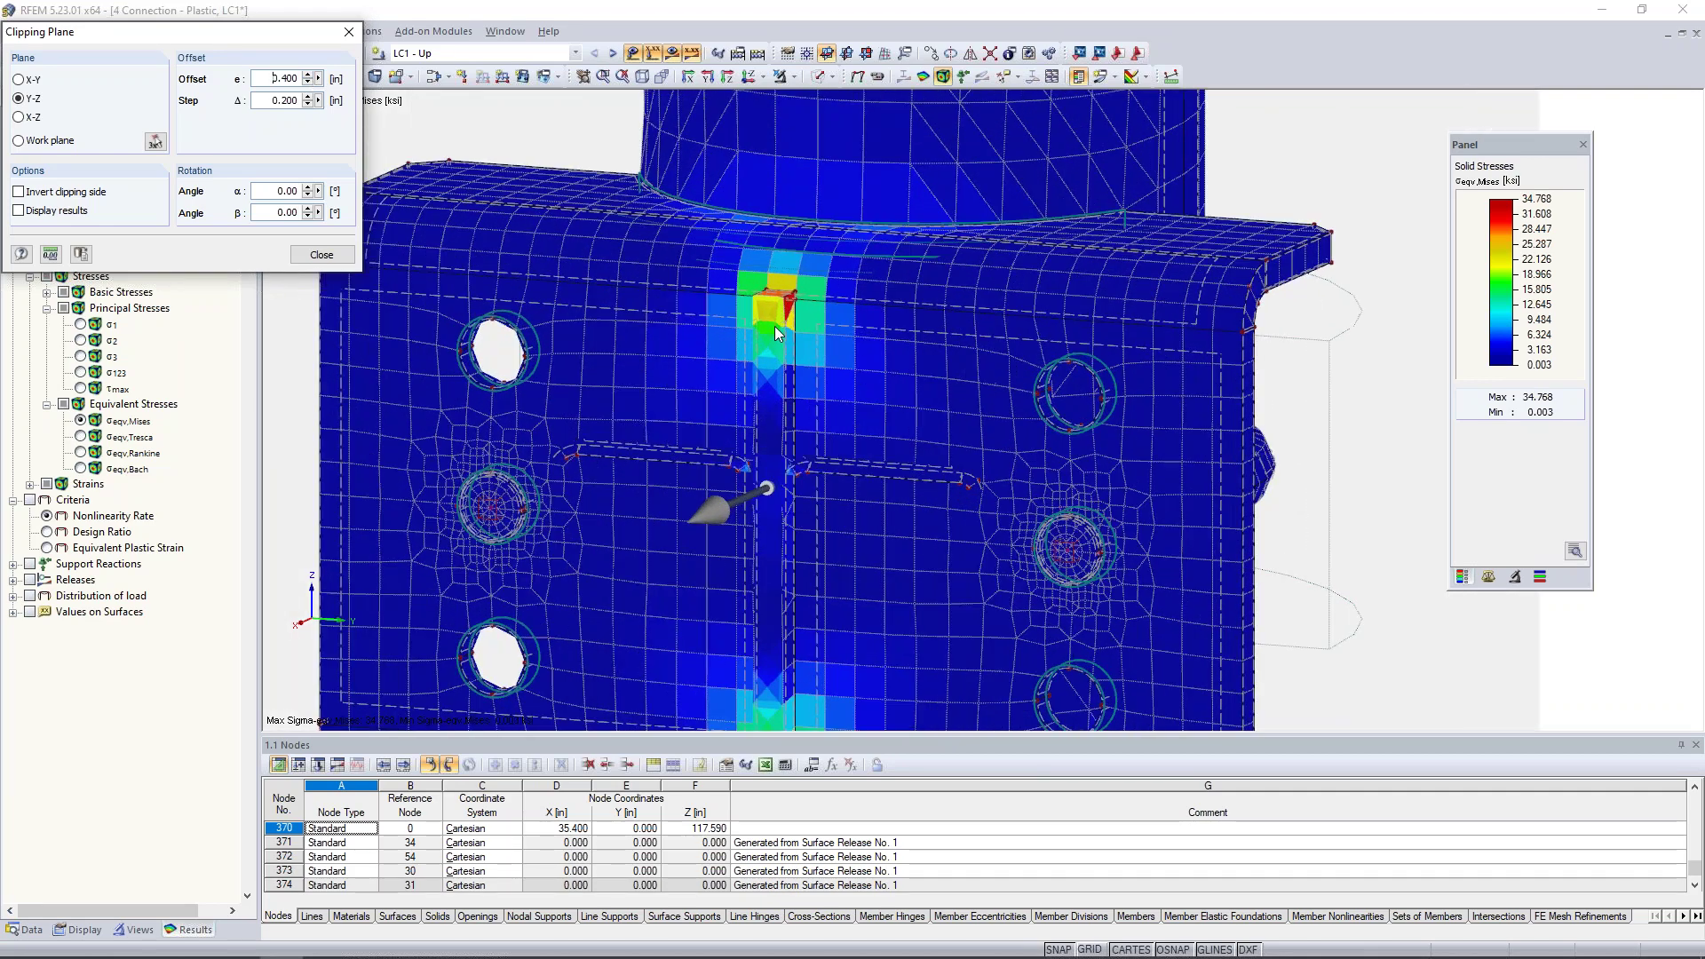
pyautogui.click(308, 77)
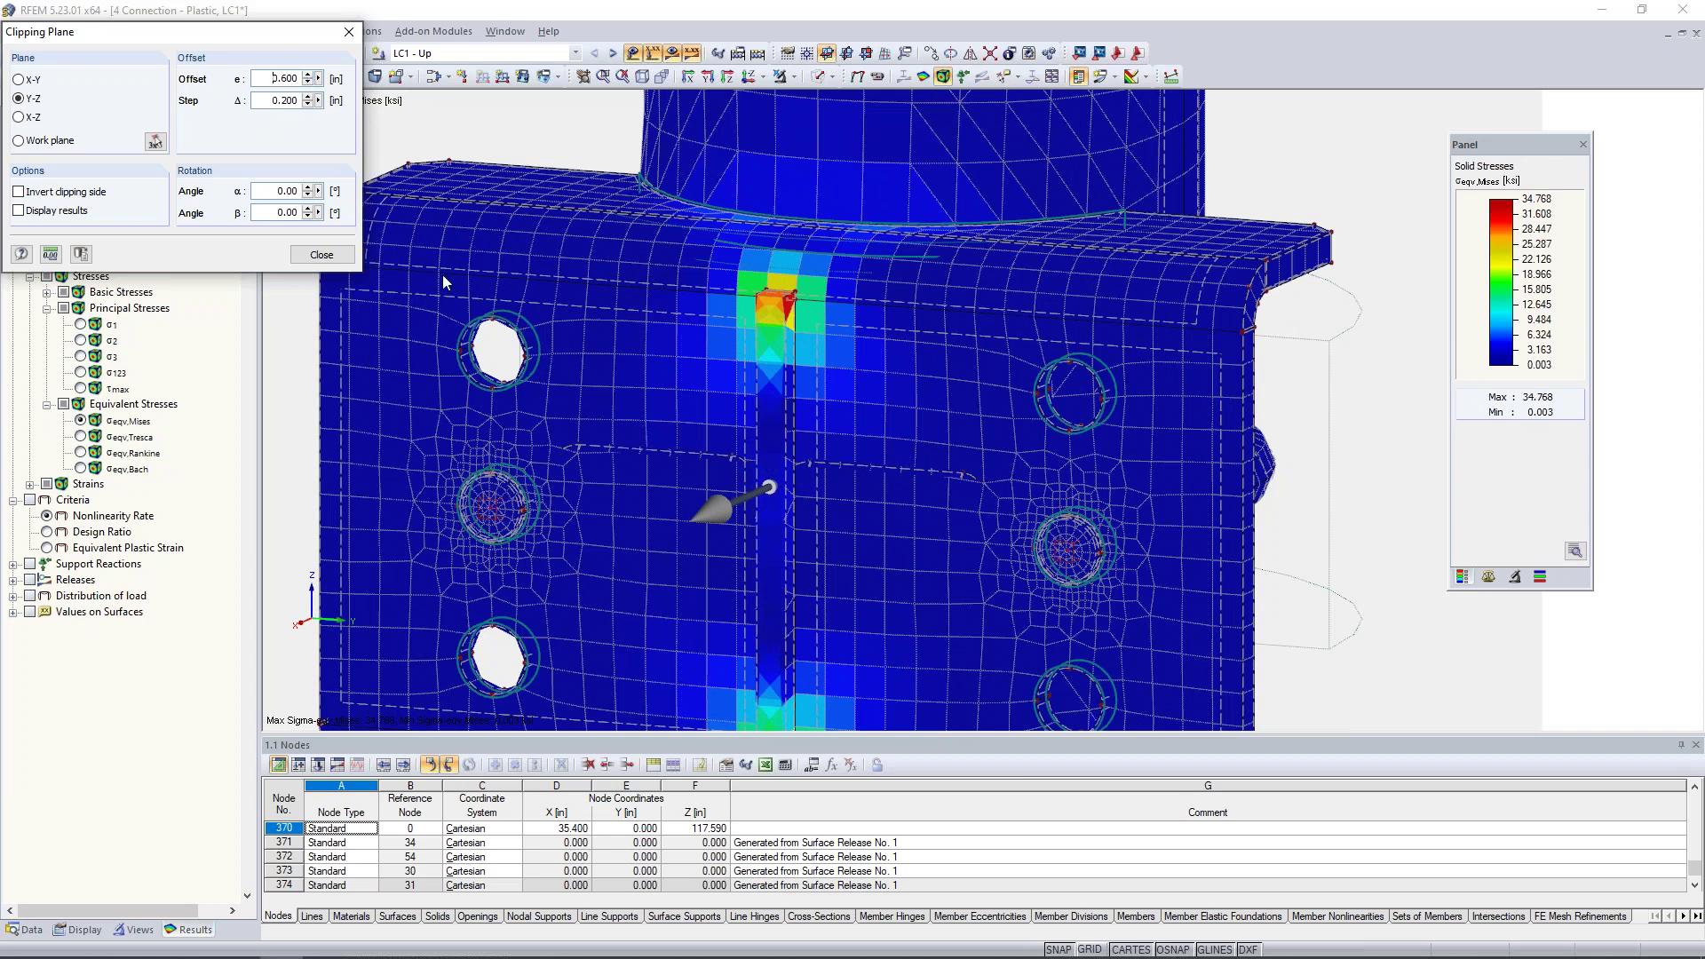
# Display the Nonlinearity Rate criterion on the section and move the Y-Z clipping plane to a 1.400 in offset
pyautogui.click(31, 501)
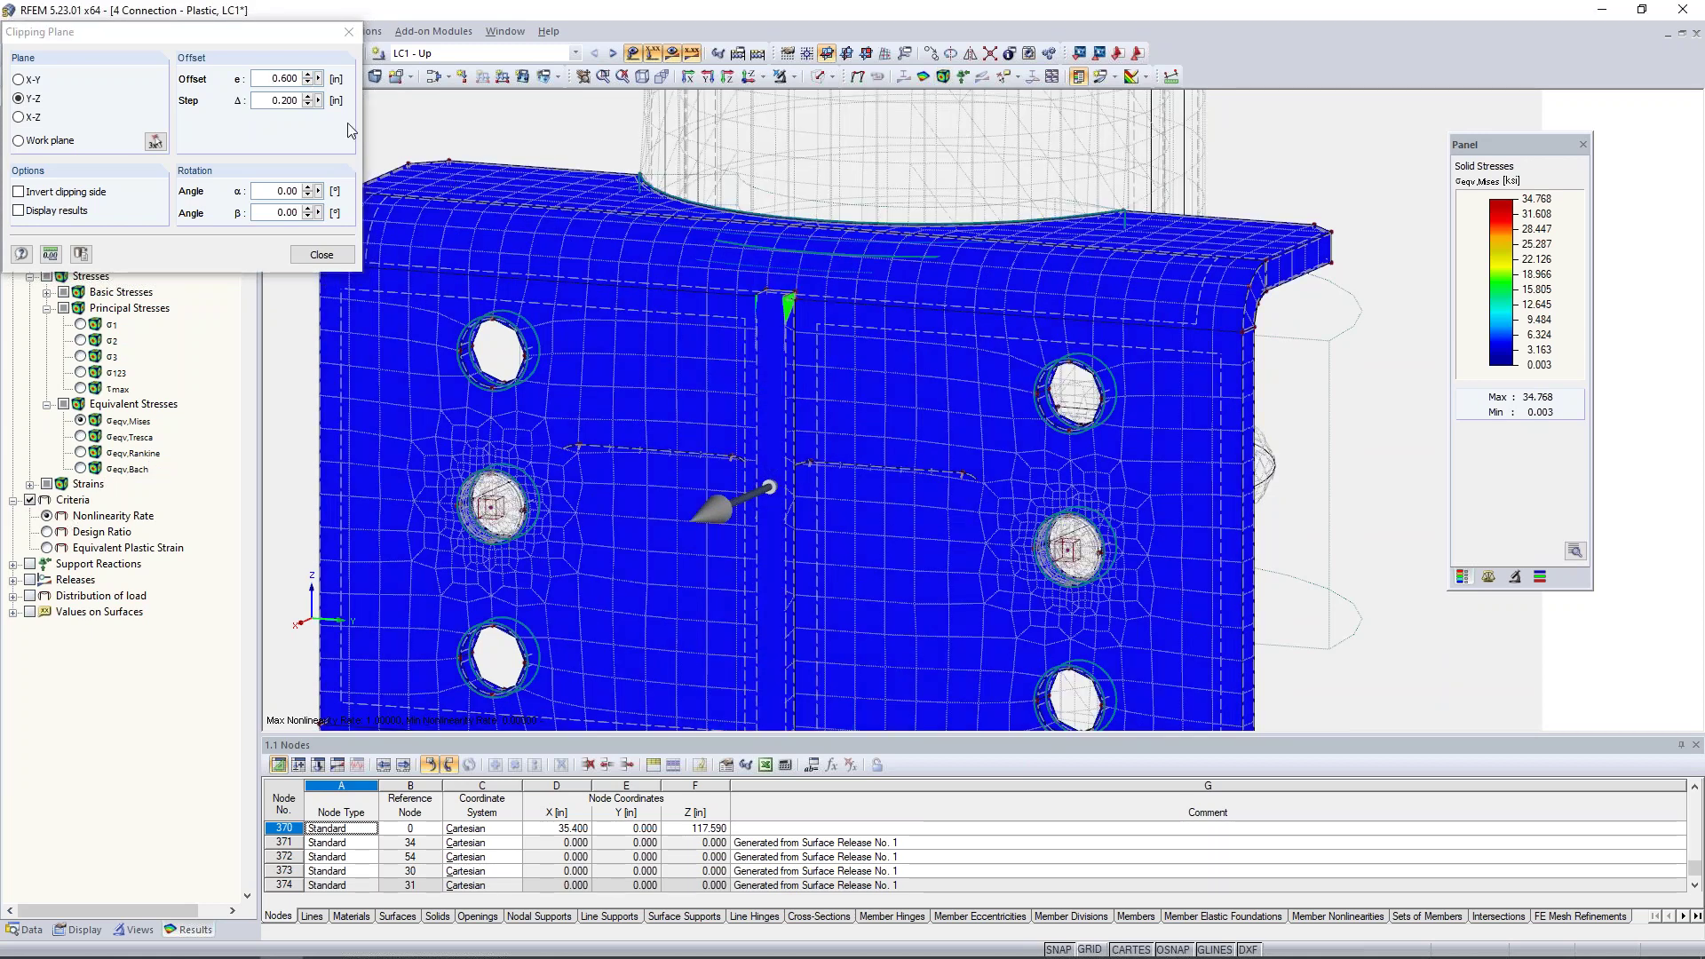
pyautogui.click(309, 77)
pyautogui.click(308, 76)
pyautogui.click(308, 76)
pyautogui.scroll(4, 786, 301)
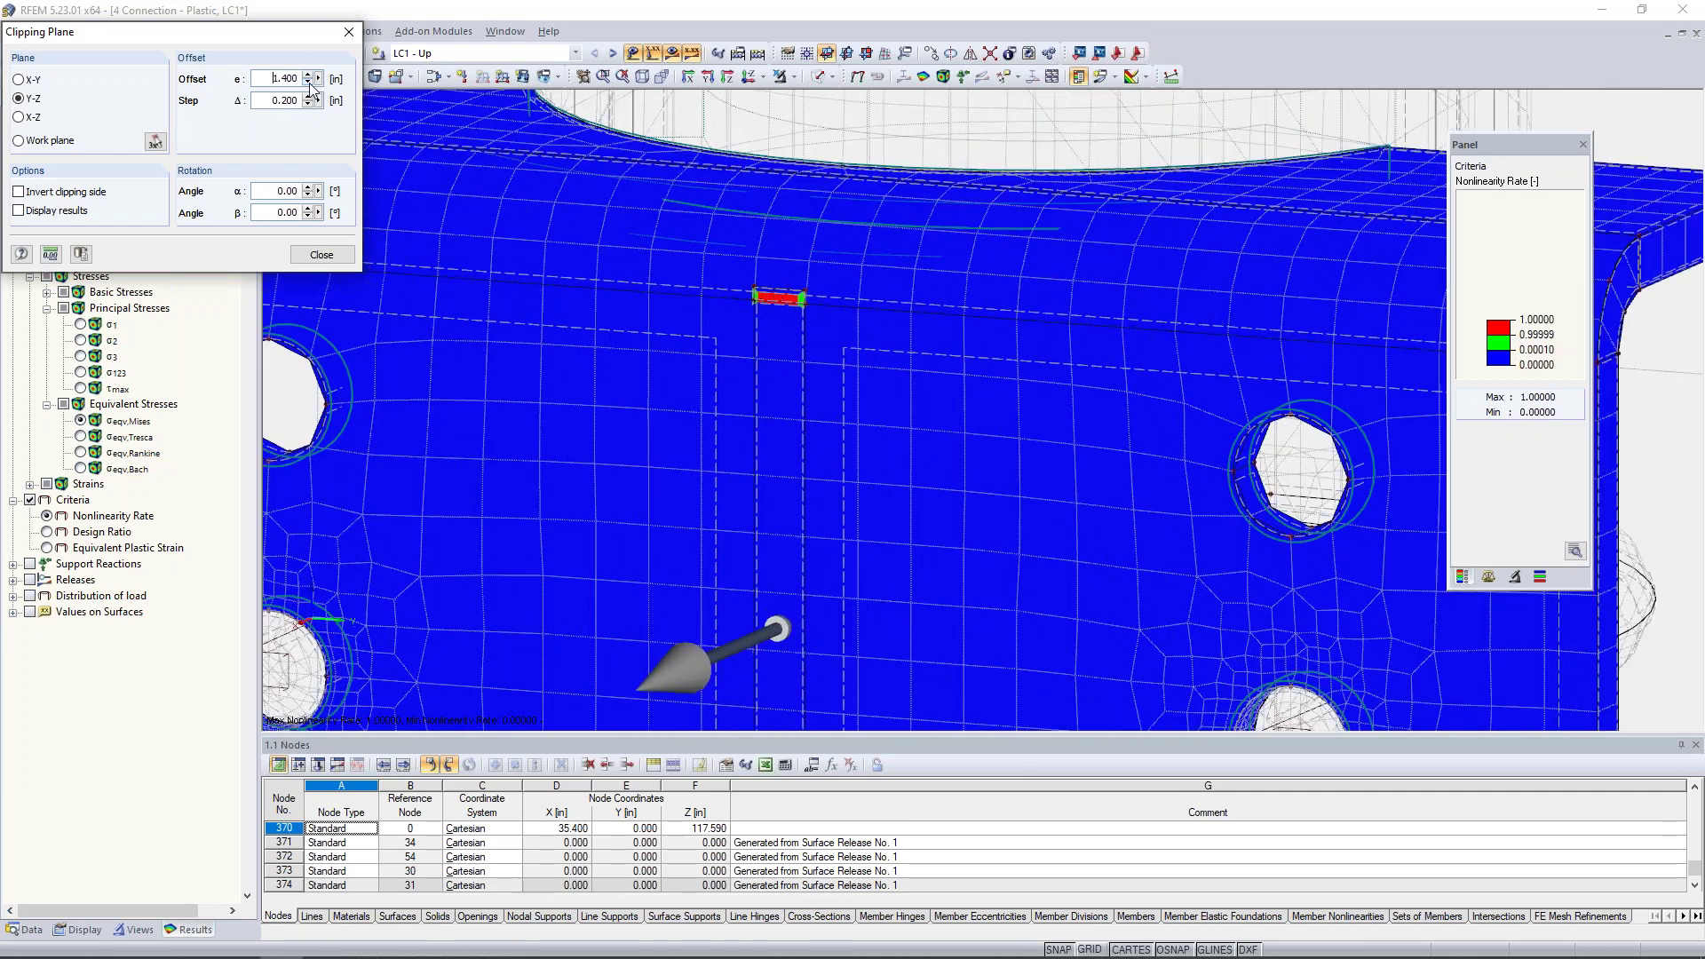
# Inspect the section's von Mises stresses from the inverted clipping side, and close the clipping plane
pyautogui.click(81, 421)
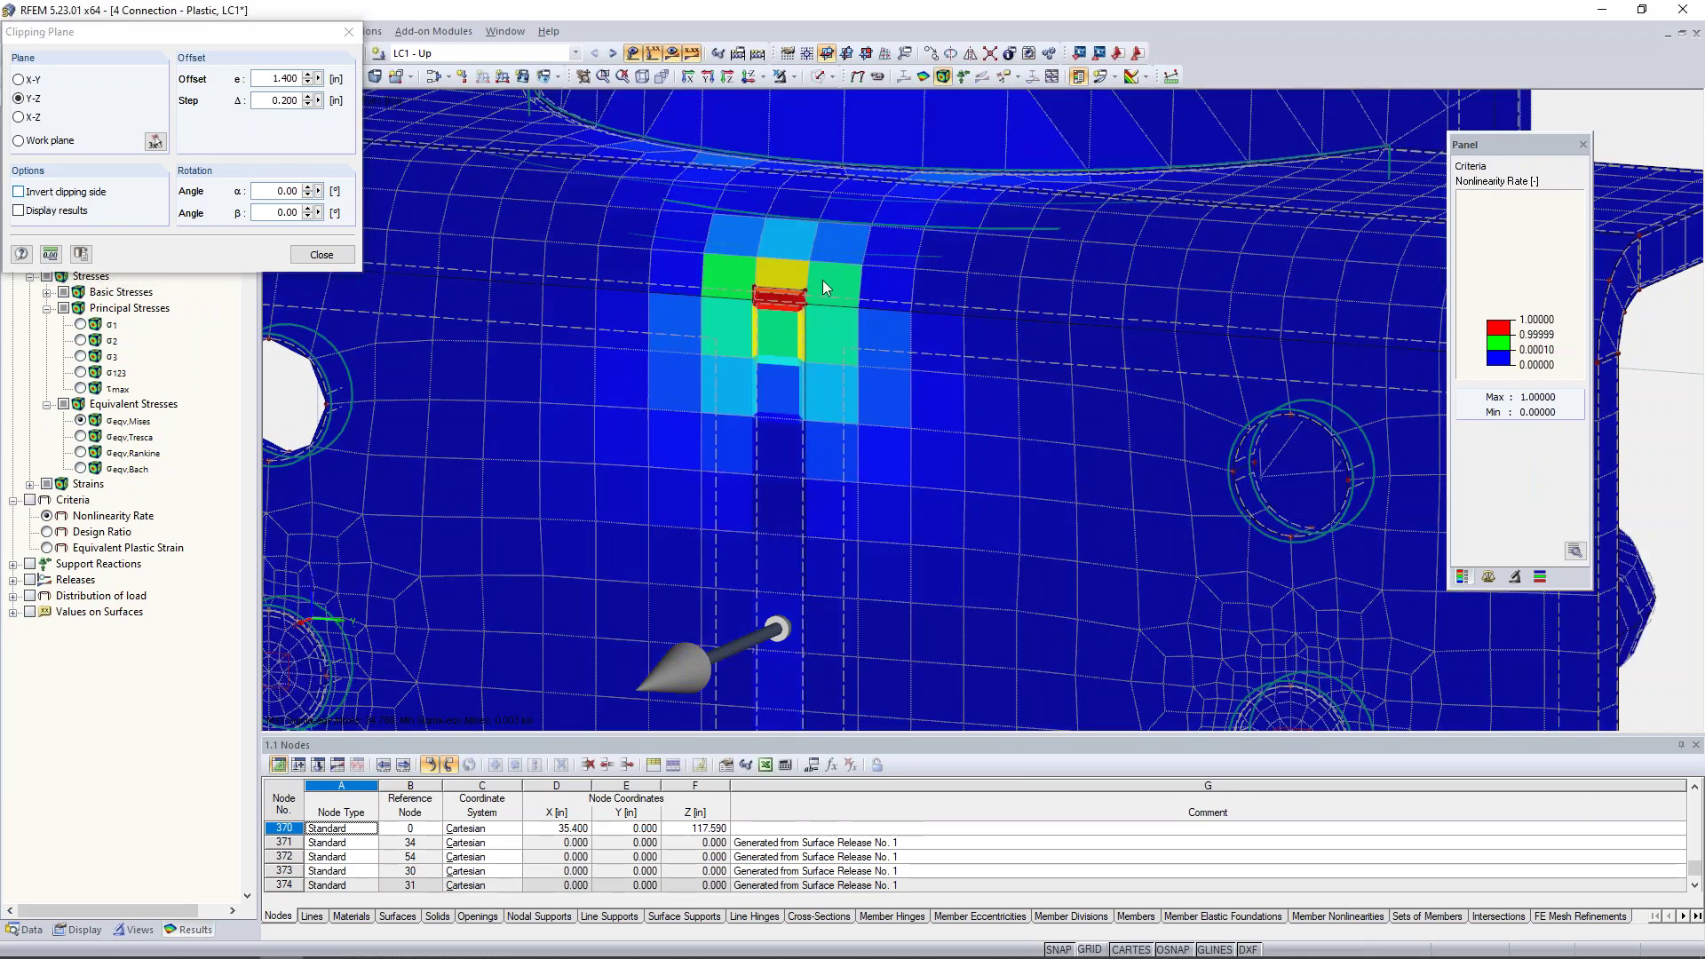
pyautogui.scroll(-7, 878, 312)
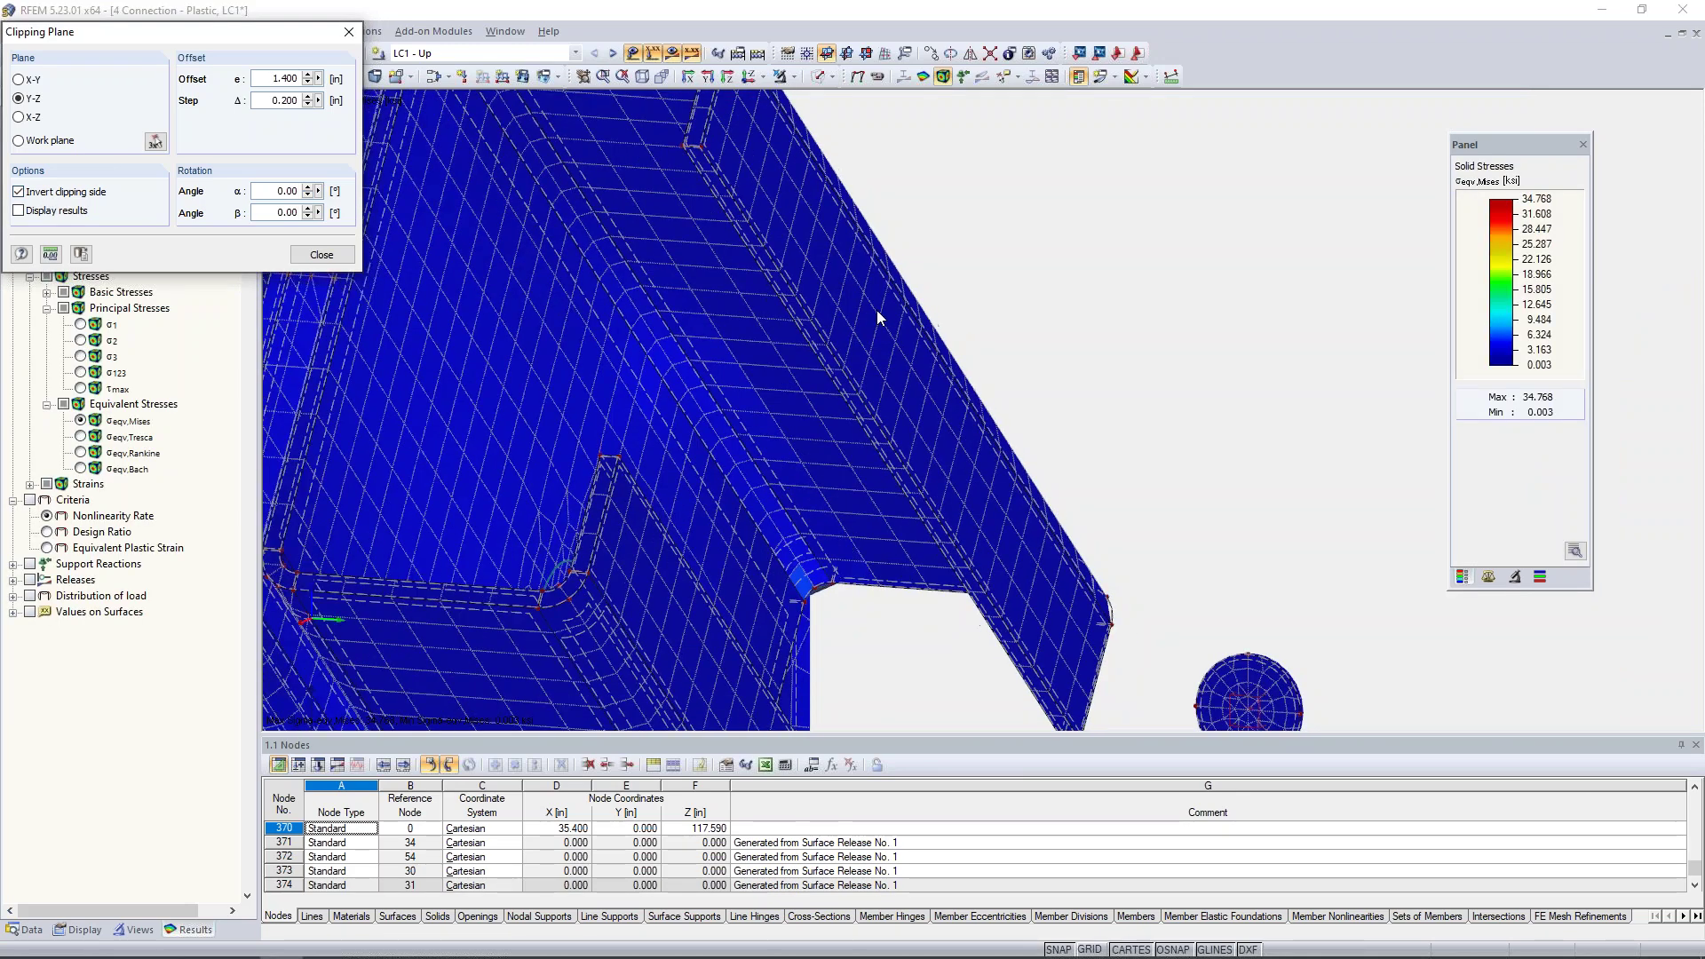
pyautogui.keyDown('ctrl'); pyautogui.moveTo(984, 384); pyautogui.dragTo(833, 504, button='middle'); pyautogui.keyUp('ctrl')
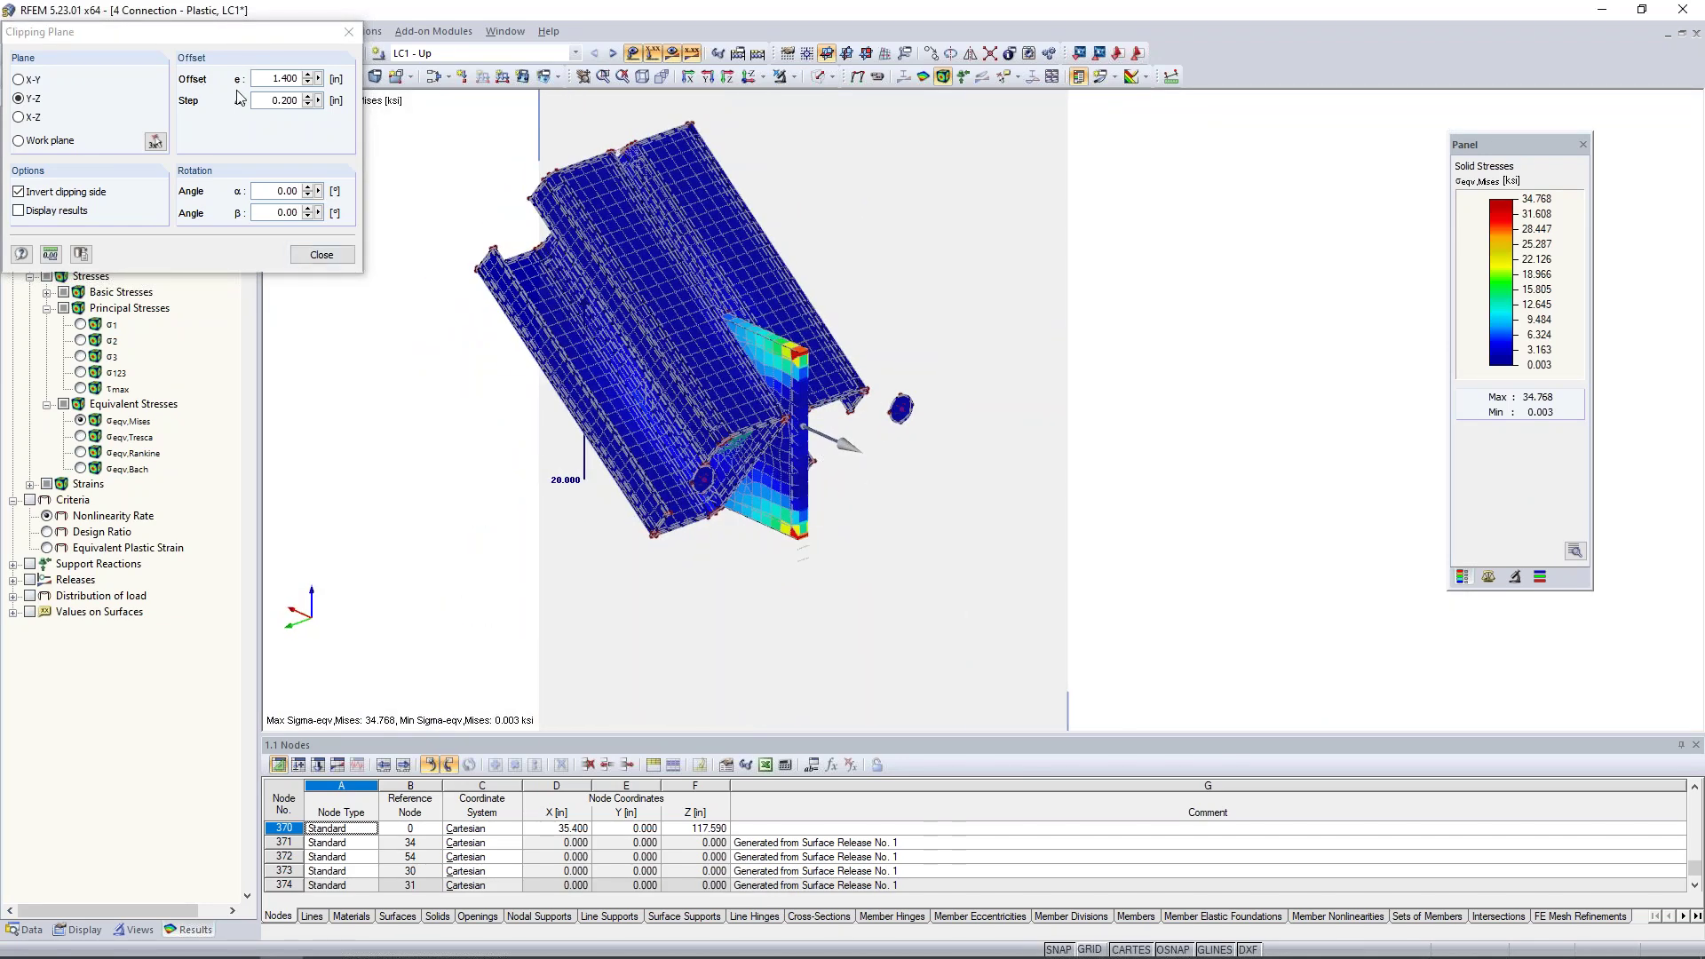
pyautogui.click(321, 255)
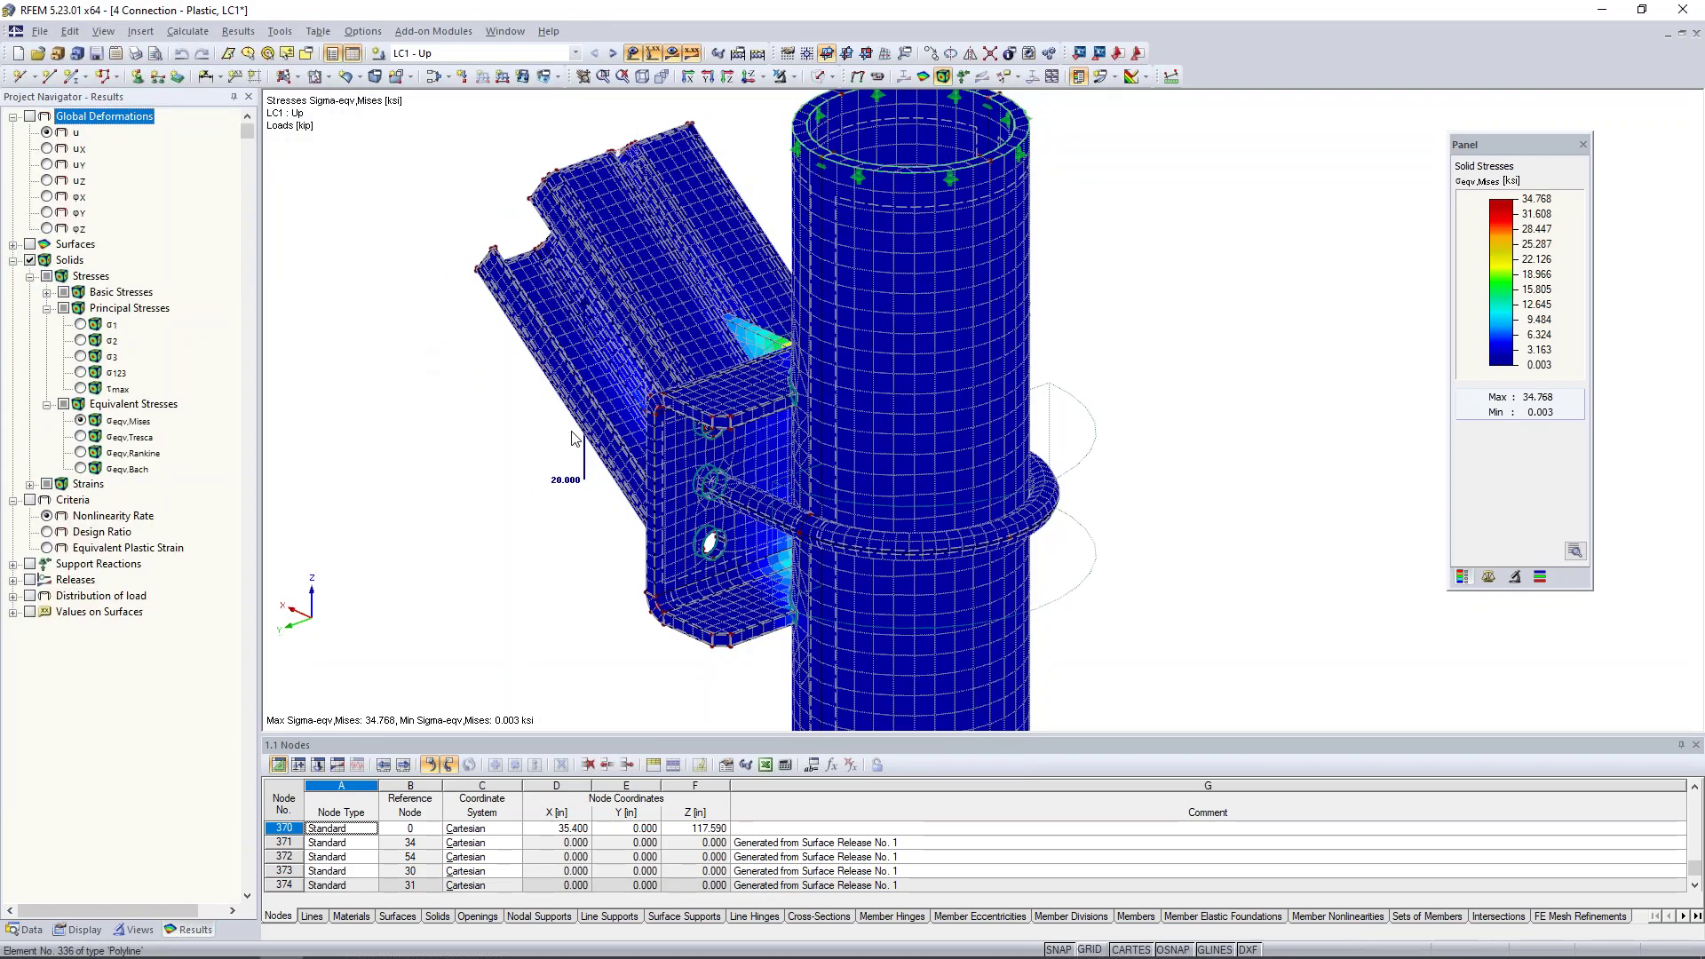
# Hide the results of the whole connection and display the model as solid transparent
pyautogui.keyDown('ctrl'); pyautogui.moveTo(573, 438); pyautogui.dragTo(1097, 400, button='middle'); pyautogui.keyUp('ctrl')
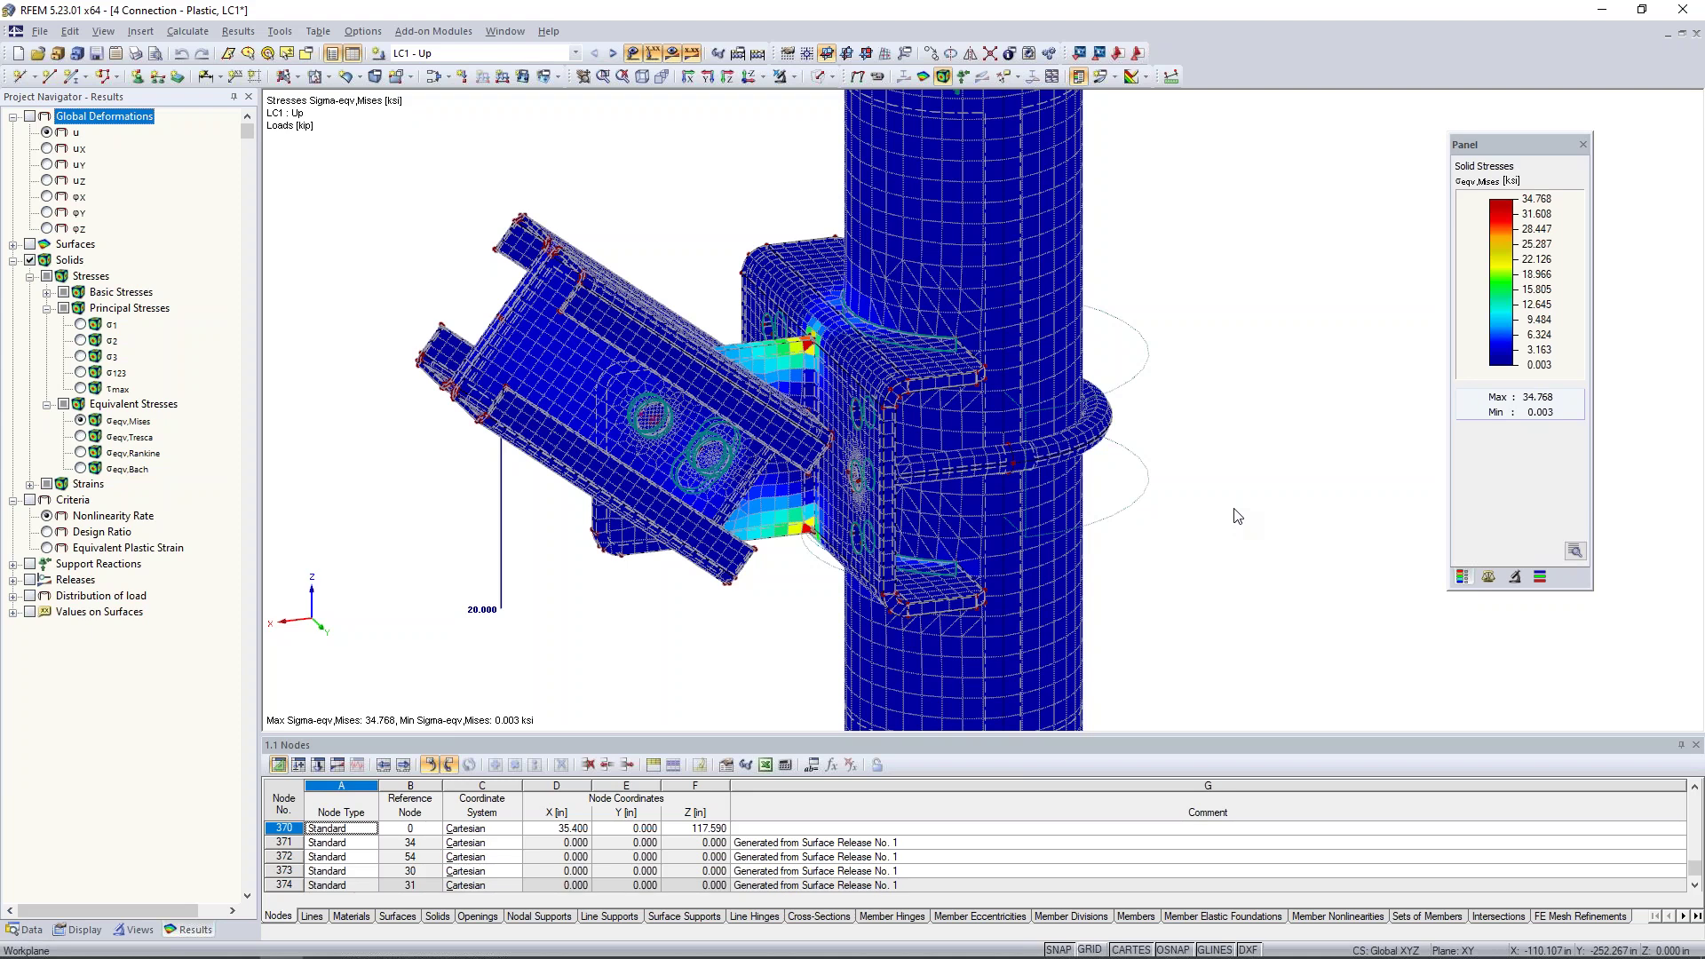
pyautogui.scroll(-2, 1237, 516)
pyautogui.moveTo(1234, 513); pyautogui.dragTo(1113, 498, button='middle')
pyautogui.scroll(-1, 1113, 499)
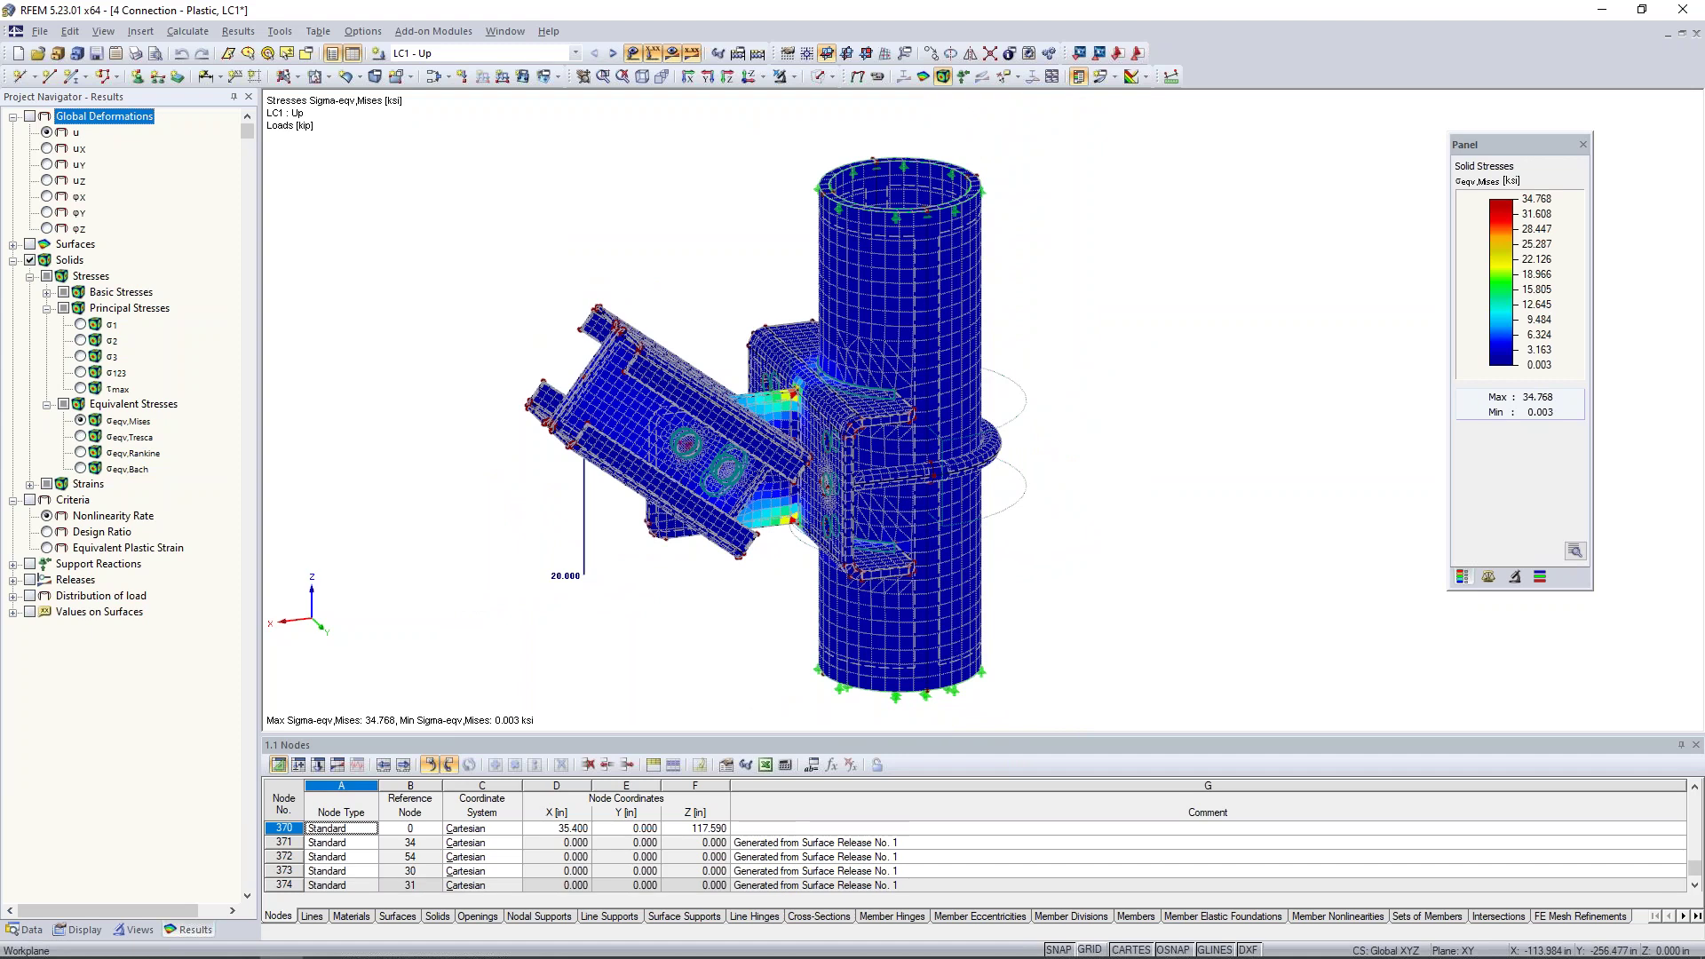
pyautogui.moveTo(1082, 468)
pyautogui.keyDown('ctrl'); pyautogui.mouseDown(button='middle')
pyautogui.moveTo(1143, 473)
pyautogui.moveTo(1098, 460)
pyautogui.mouseUp(button='middle'); pyautogui.keyUp('ctrl')
pyautogui.scroll(-1, 1143, 471)
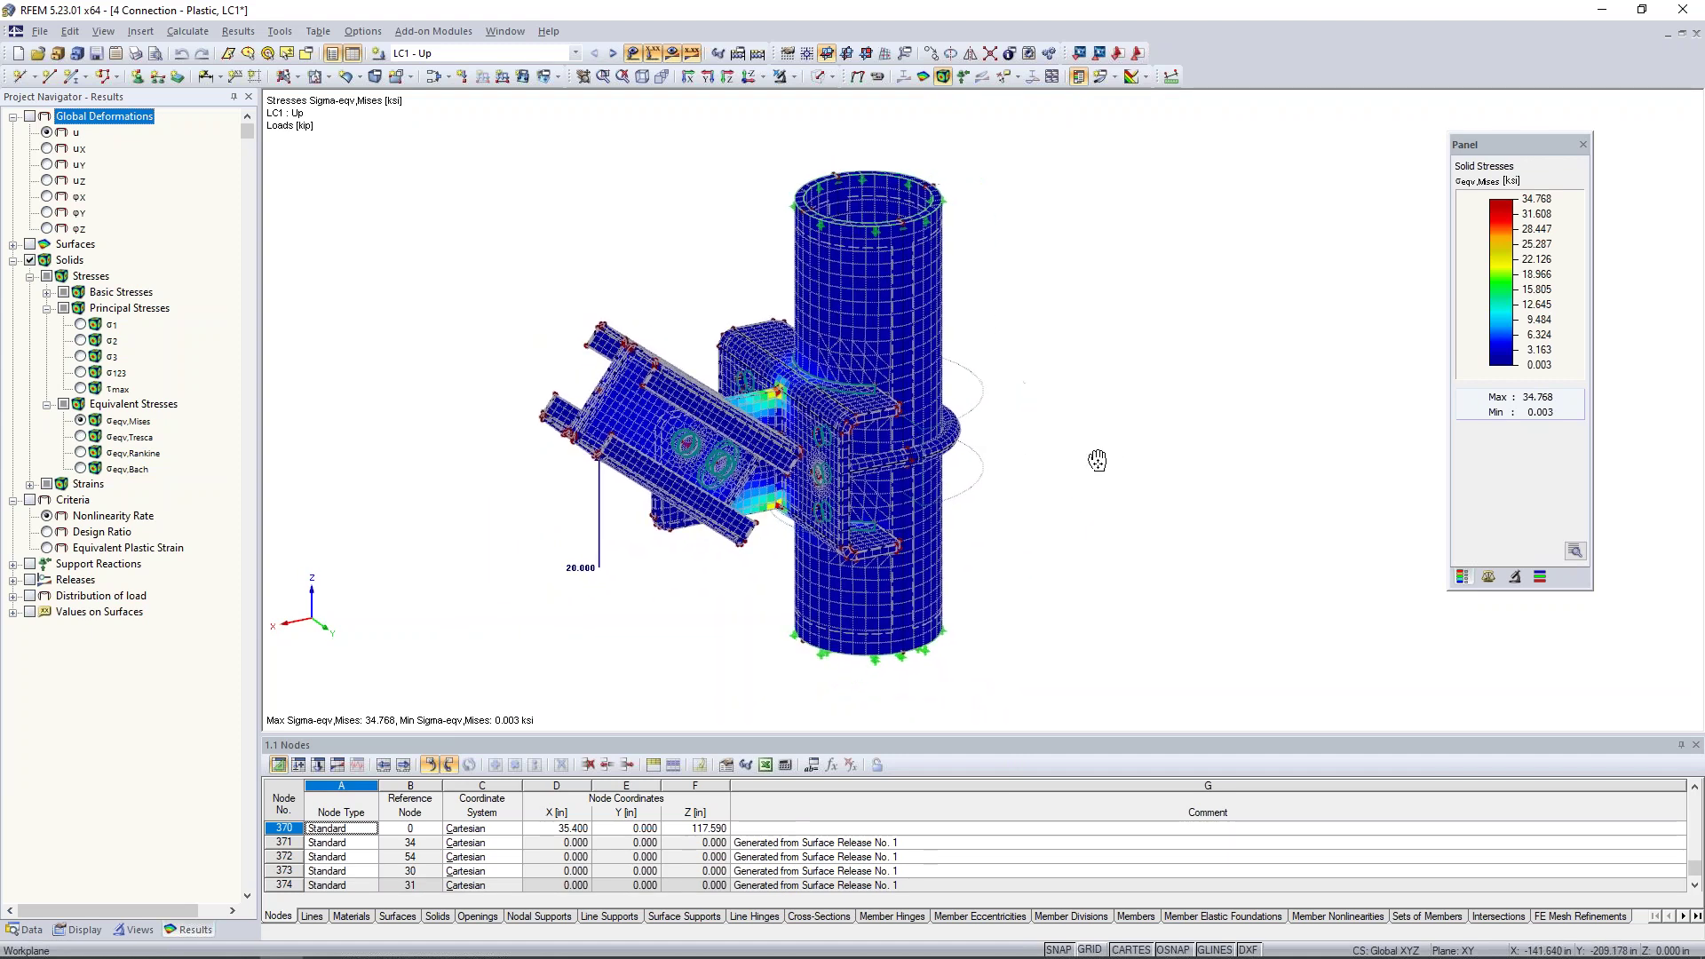
pyautogui.click(670, 59)
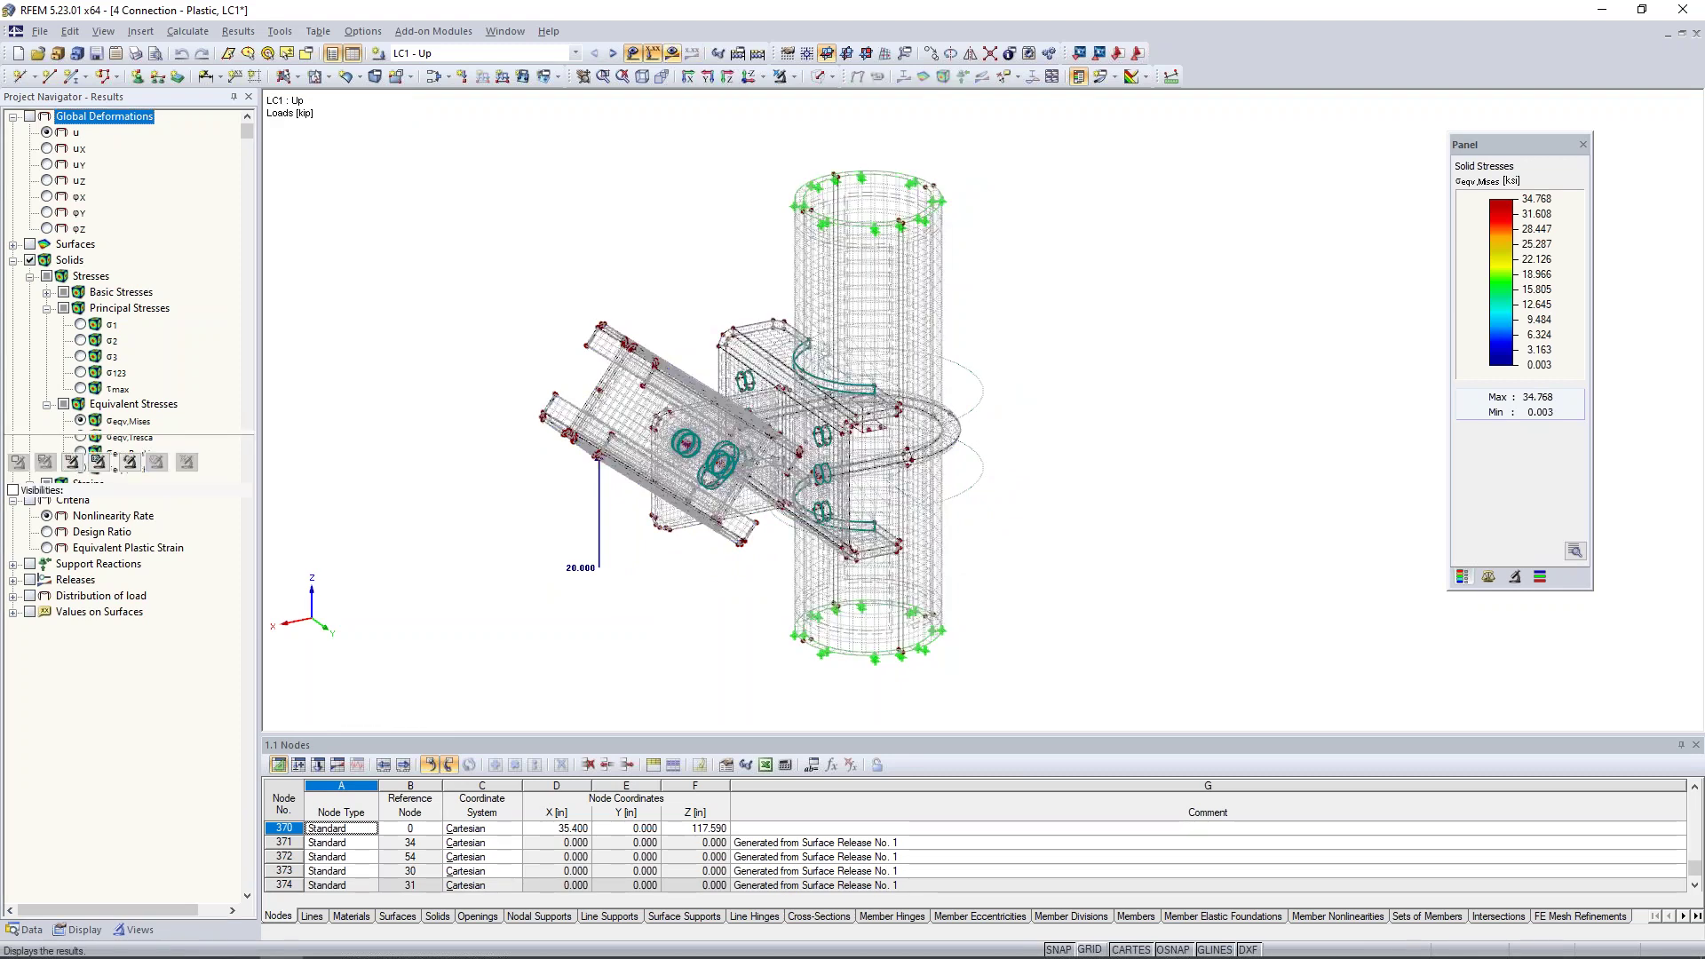
pyautogui.click(831, 76)
pyautogui.click(847, 142)
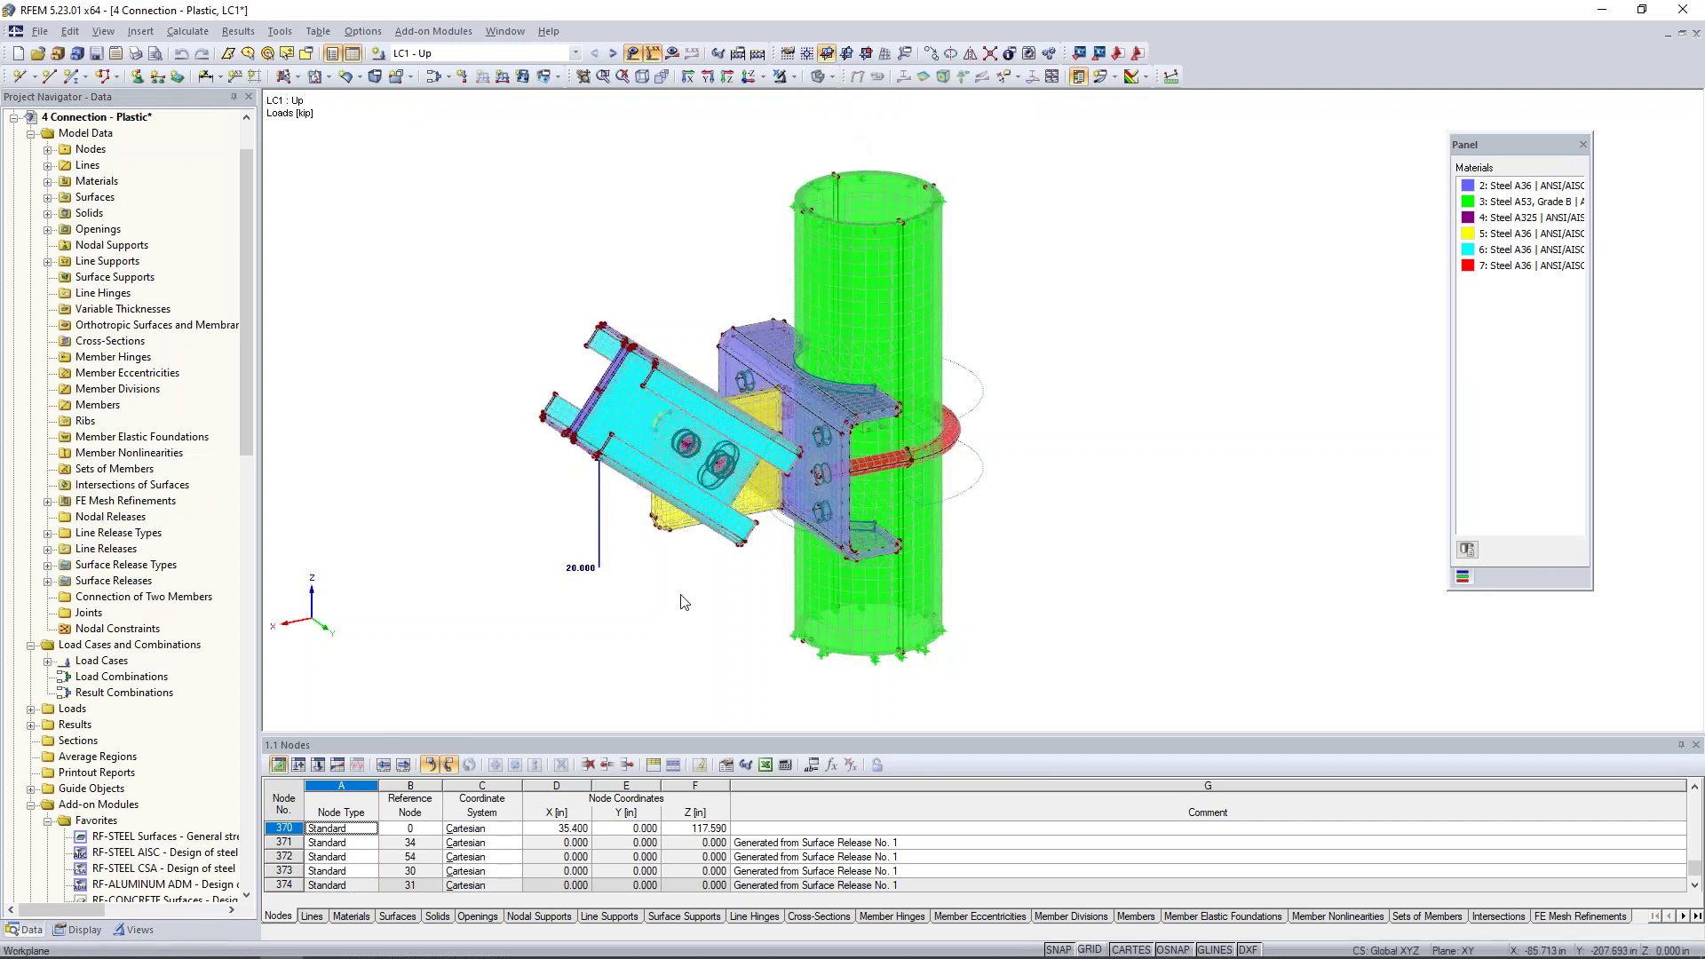
# Change the solid type of channel solid No. 13 beside the gusset plate to Null
pyautogui.scroll(3, 669, 602)
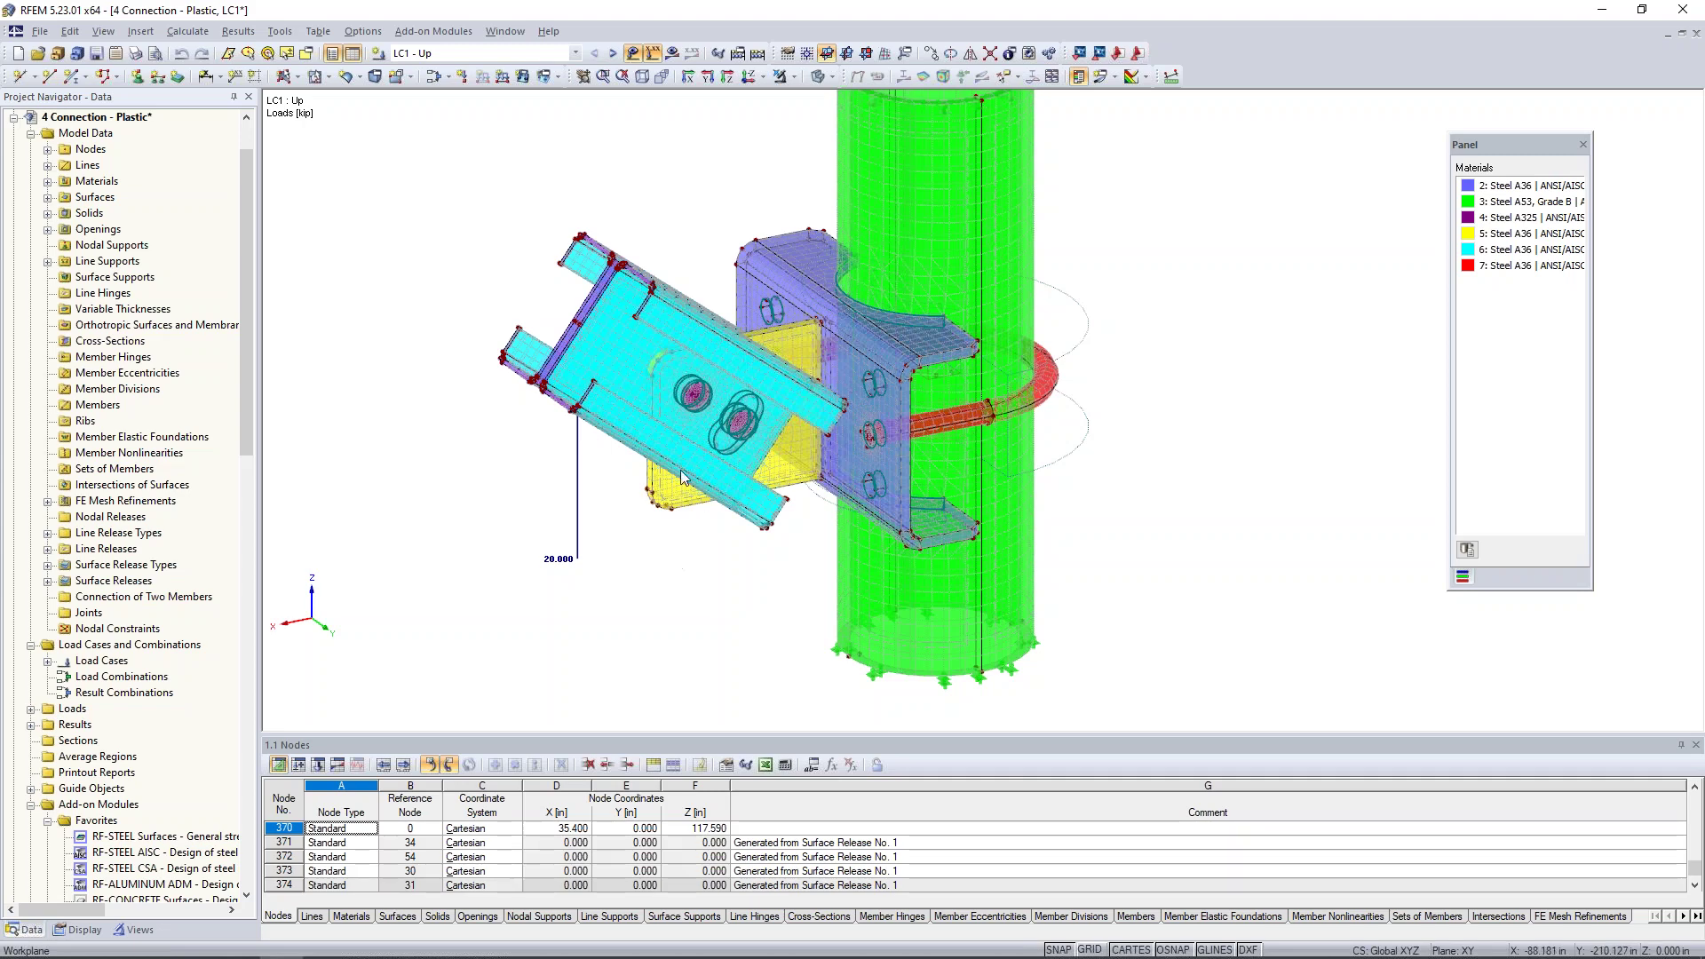
pyautogui.keyDown('ctrl'); pyautogui.moveTo(663, 619); pyautogui.dragTo(693, 603, button='middle'); pyautogui.keyUp('ctrl')
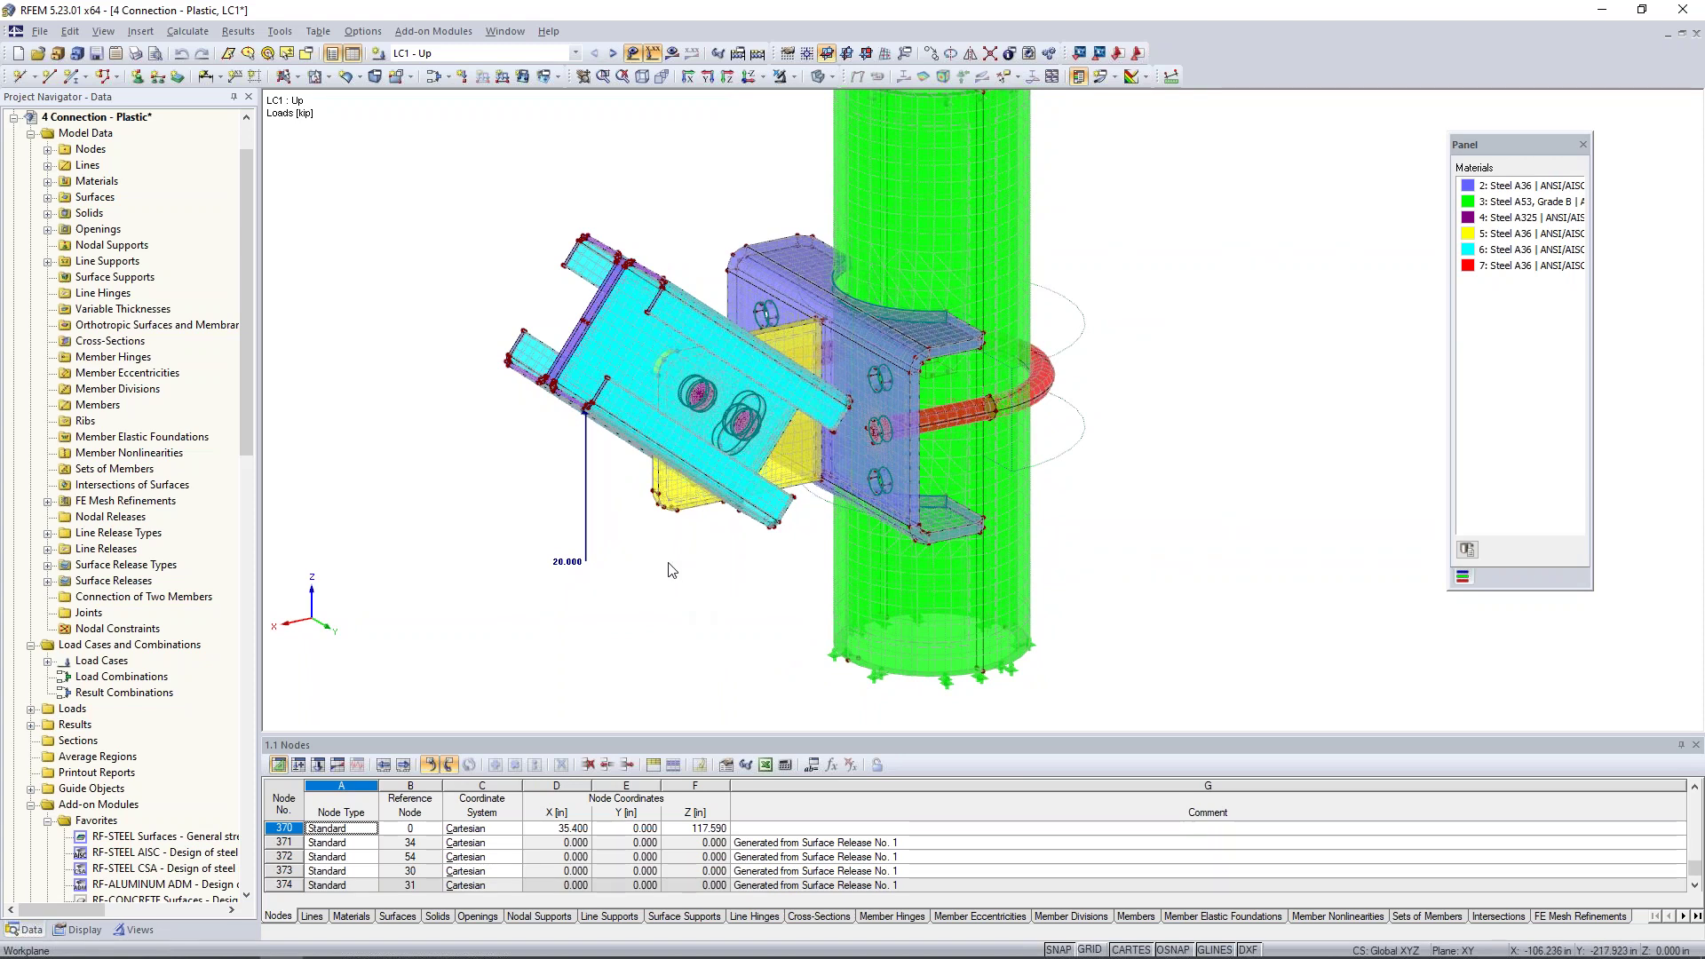
pyautogui.keyDown('ctrl'); pyautogui.moveTo(671, 570); pyautogui.dragTo(1114, 611, button='middle'); pyautogui.keyUp('ctrl')
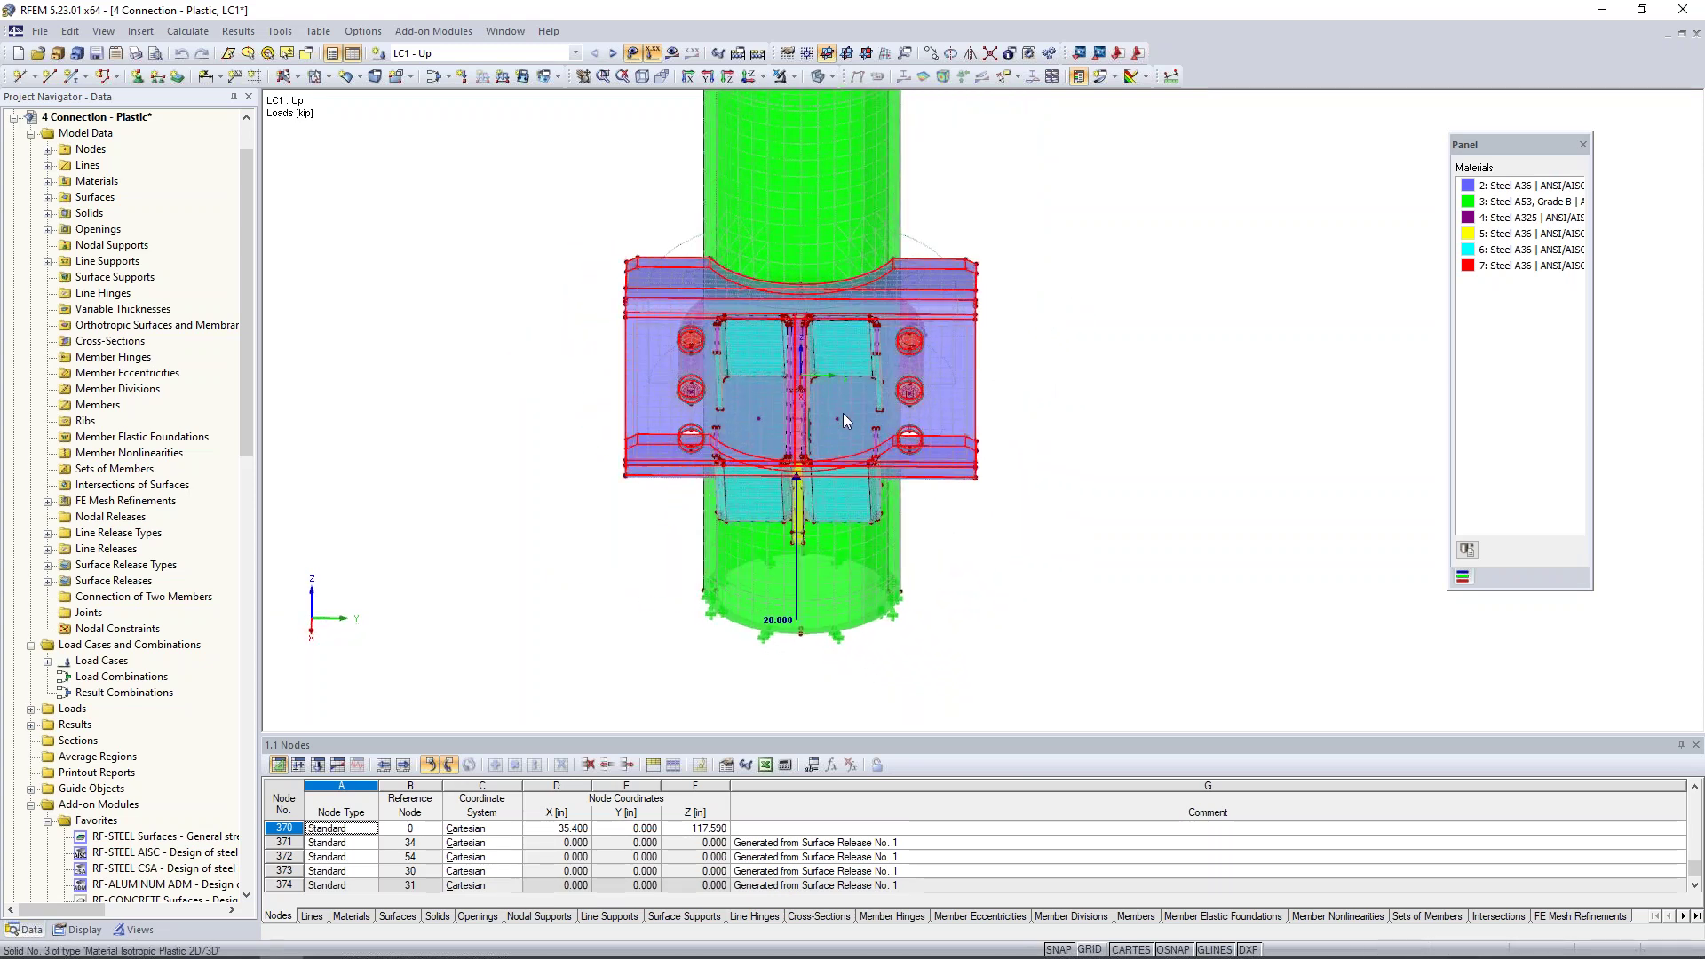
pyautogui.moveTo(839, 417)
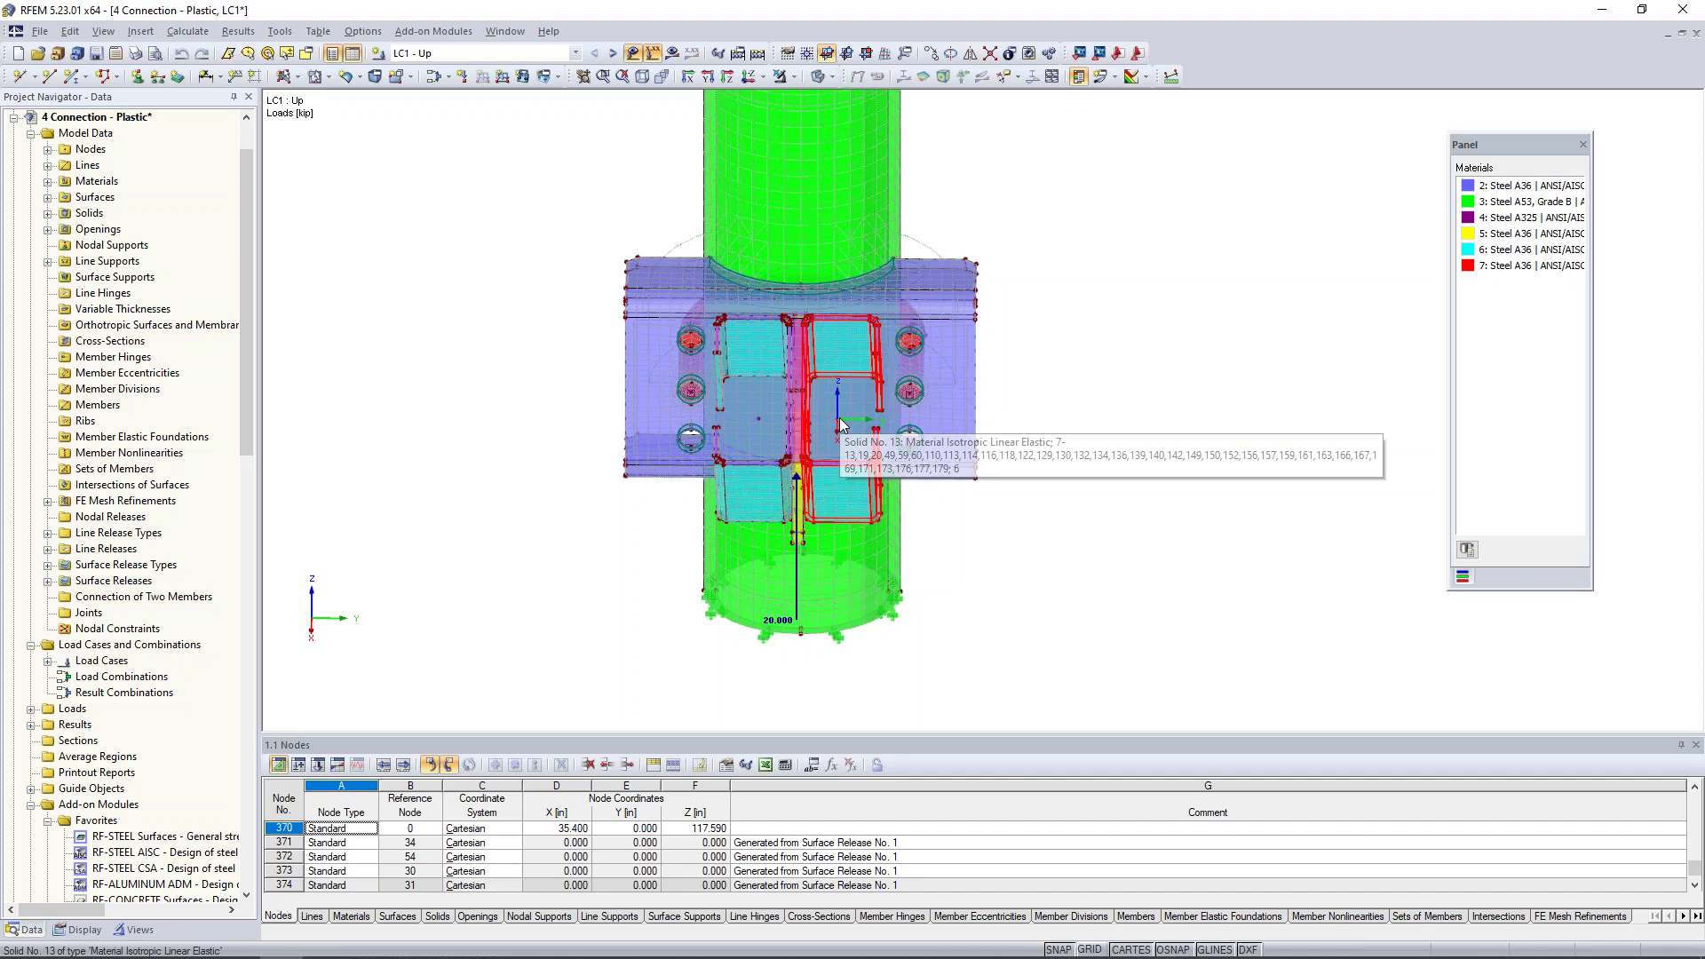
pyautogui.doubleClick(839, 417)
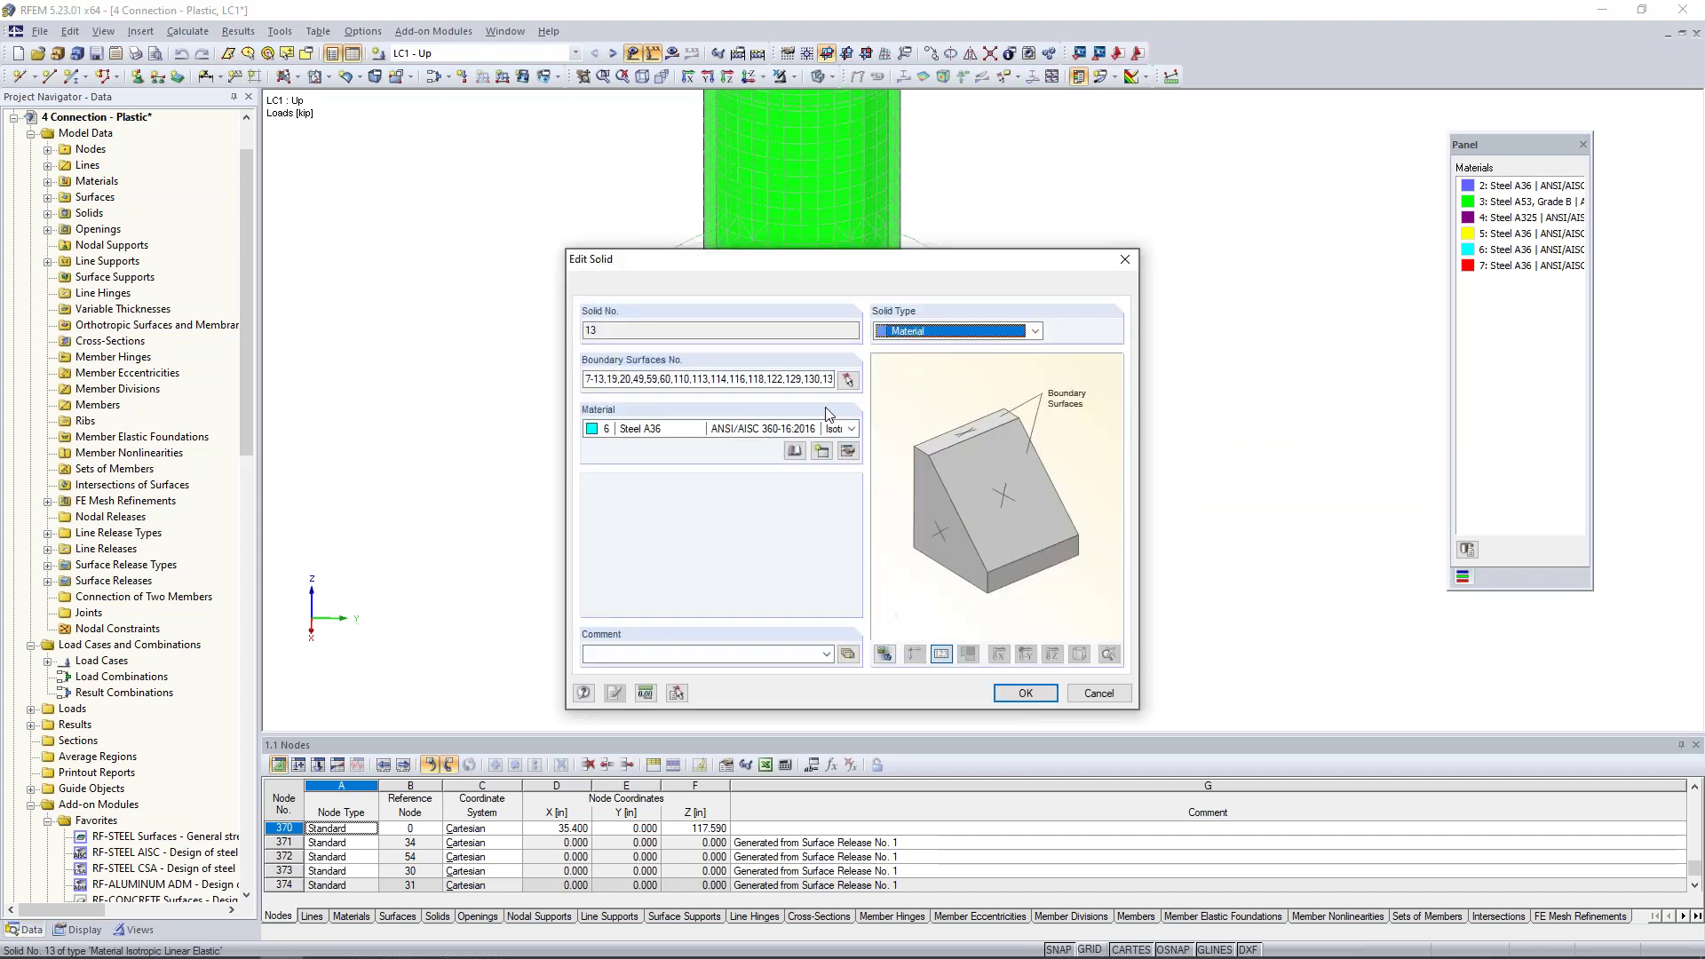
pyautogui.click(937, 331)
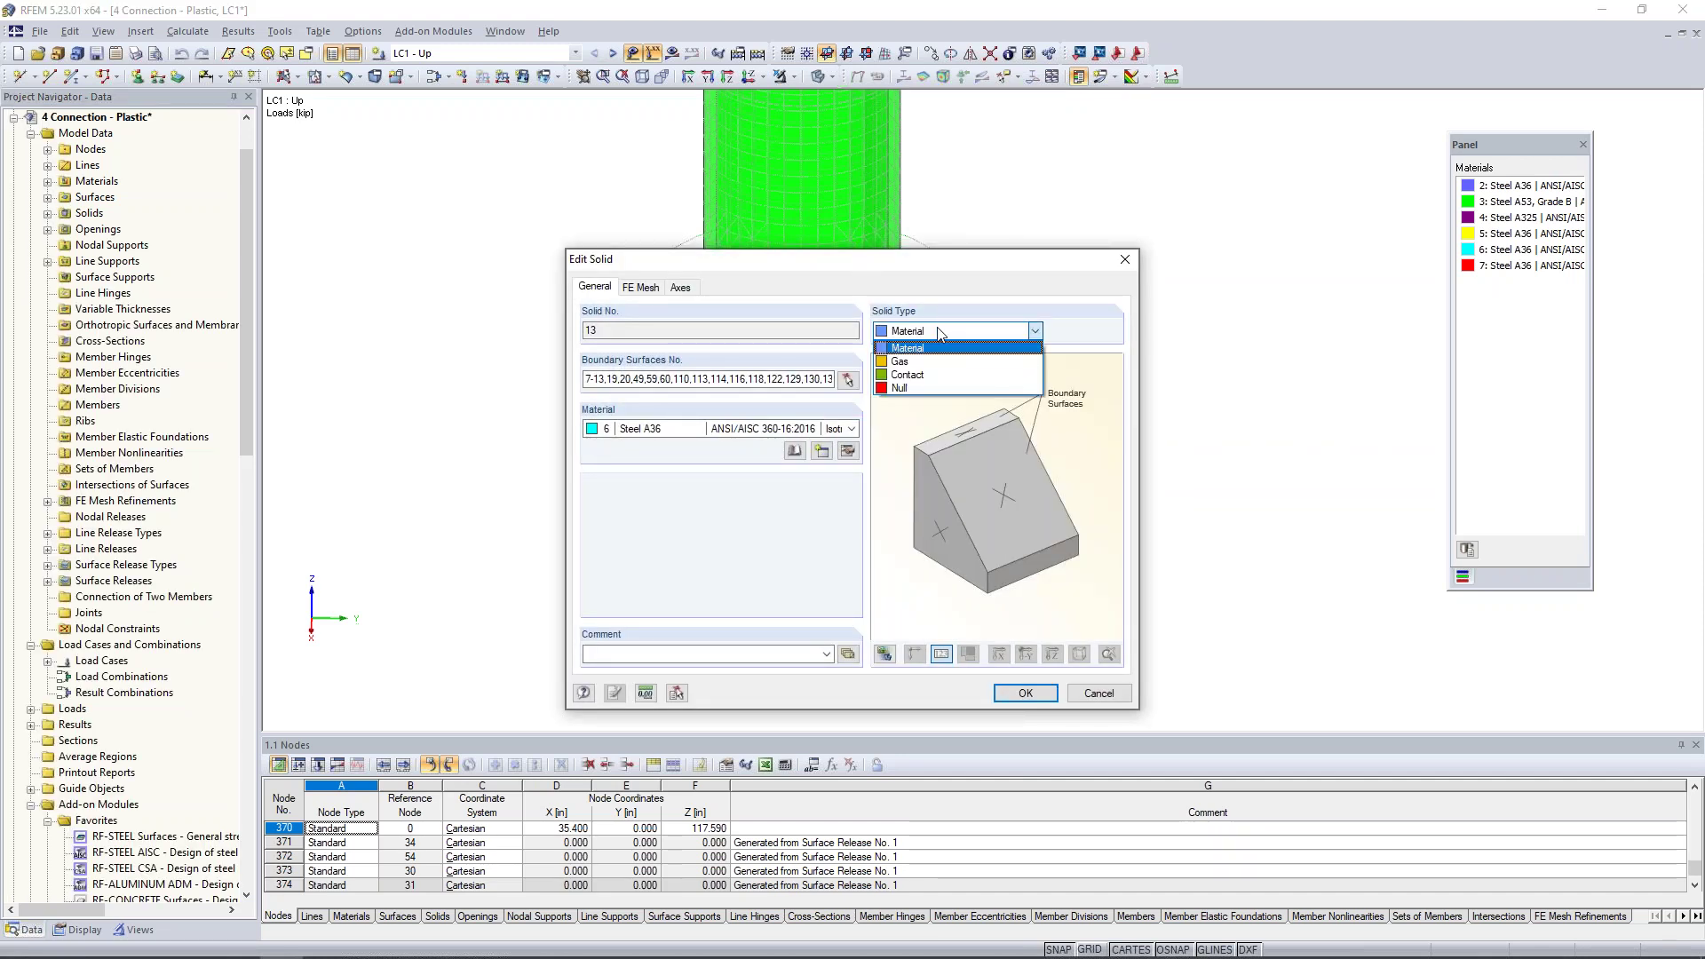
pyautogui.click(918, 389)
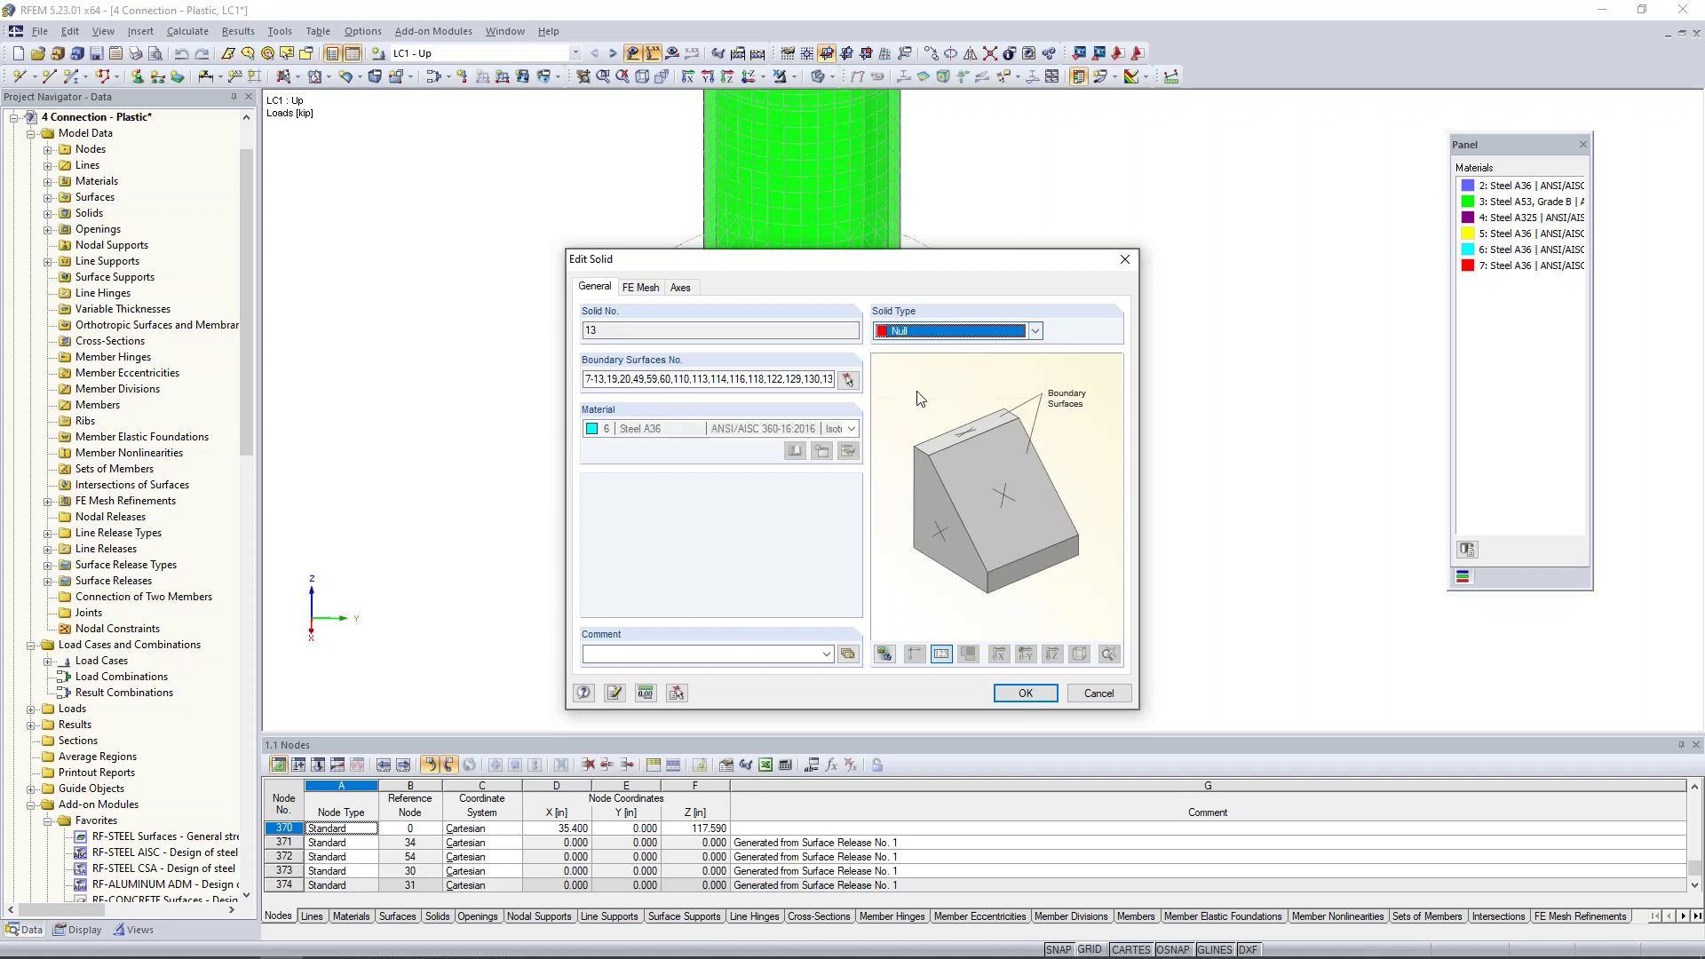
pyautogui.click(1023, 698)
pyautogui.click(812, 526)
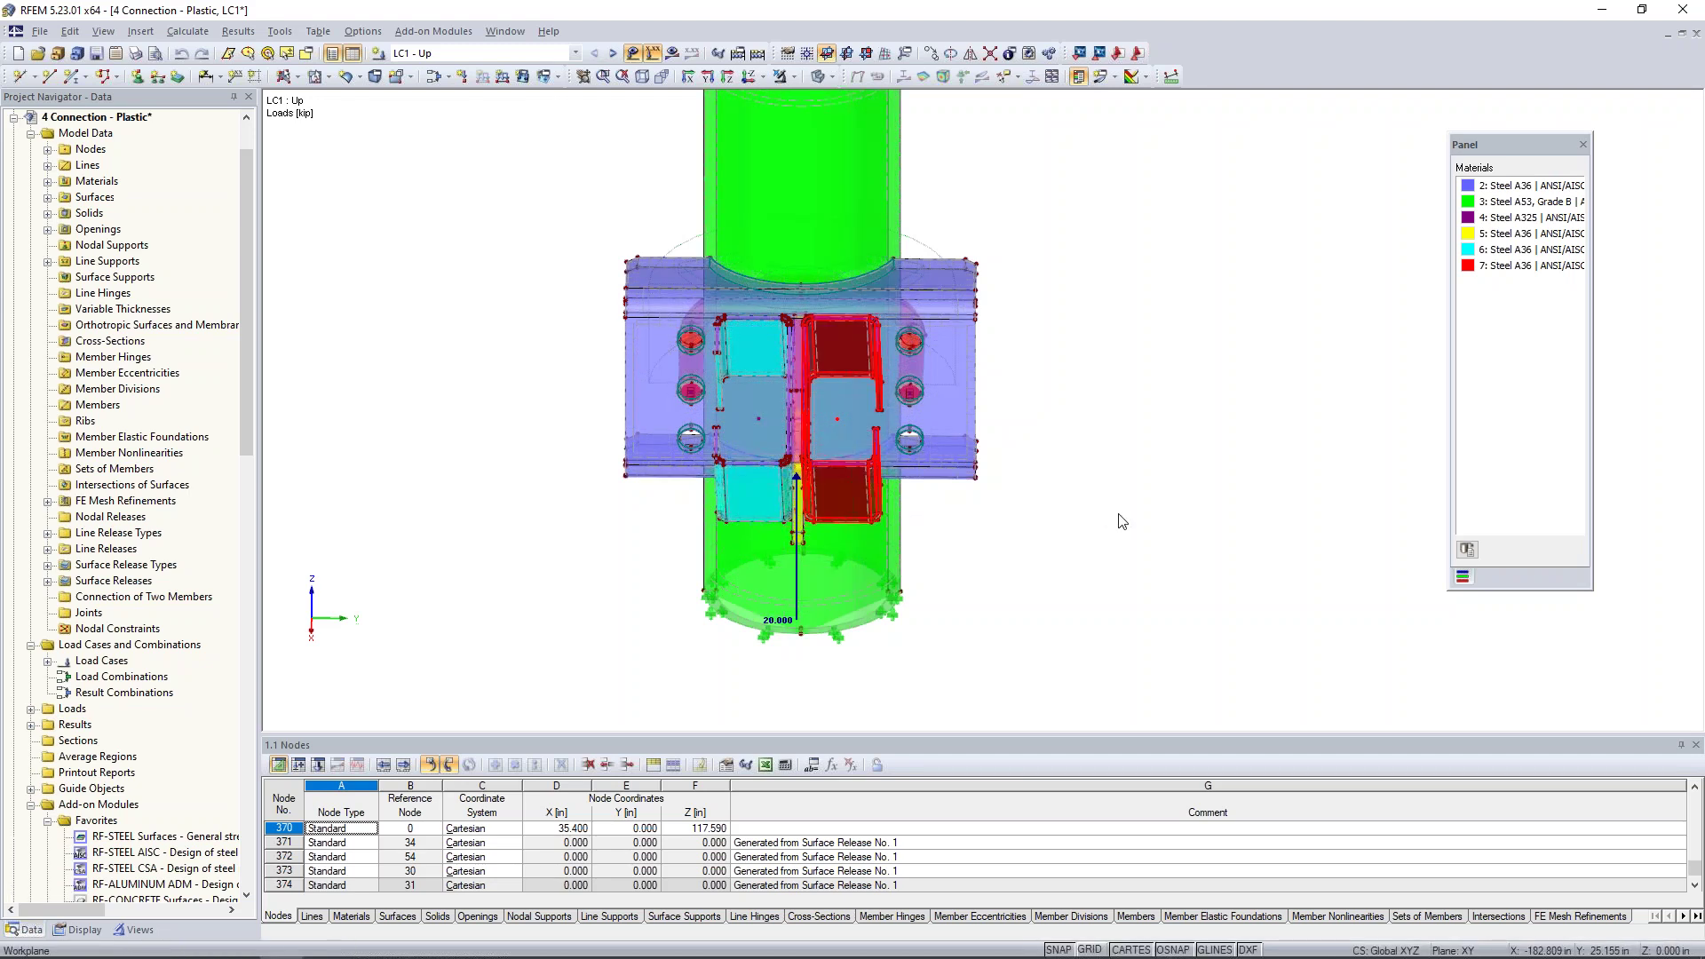
pyautogui.keyDown('ctrl'); pyautogui.moveTo(913, 522); pyautogui.dragTo(620, 419, button='middle'); pyautogui.keyUp('ctrl')
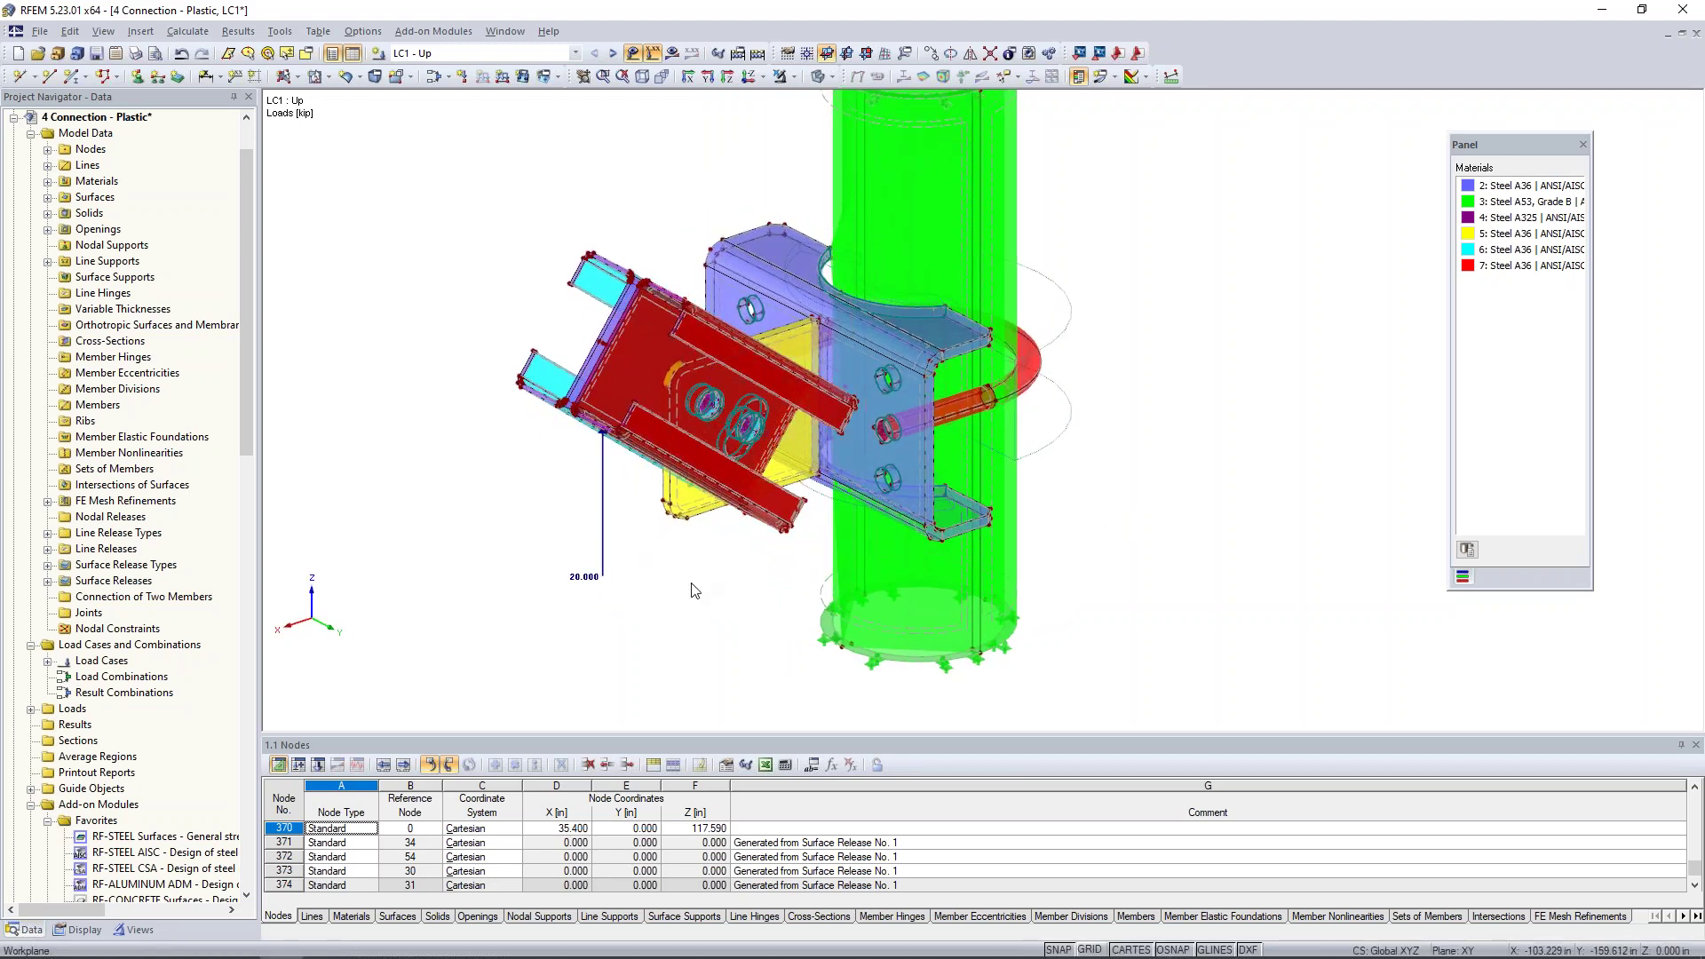
# Isolate the end surfaces at the free ends of both channels by visibility, and hide the loads
pyautogui.moveTo(704, 590); pyautogui.dragTo(811, 628, button='middle')
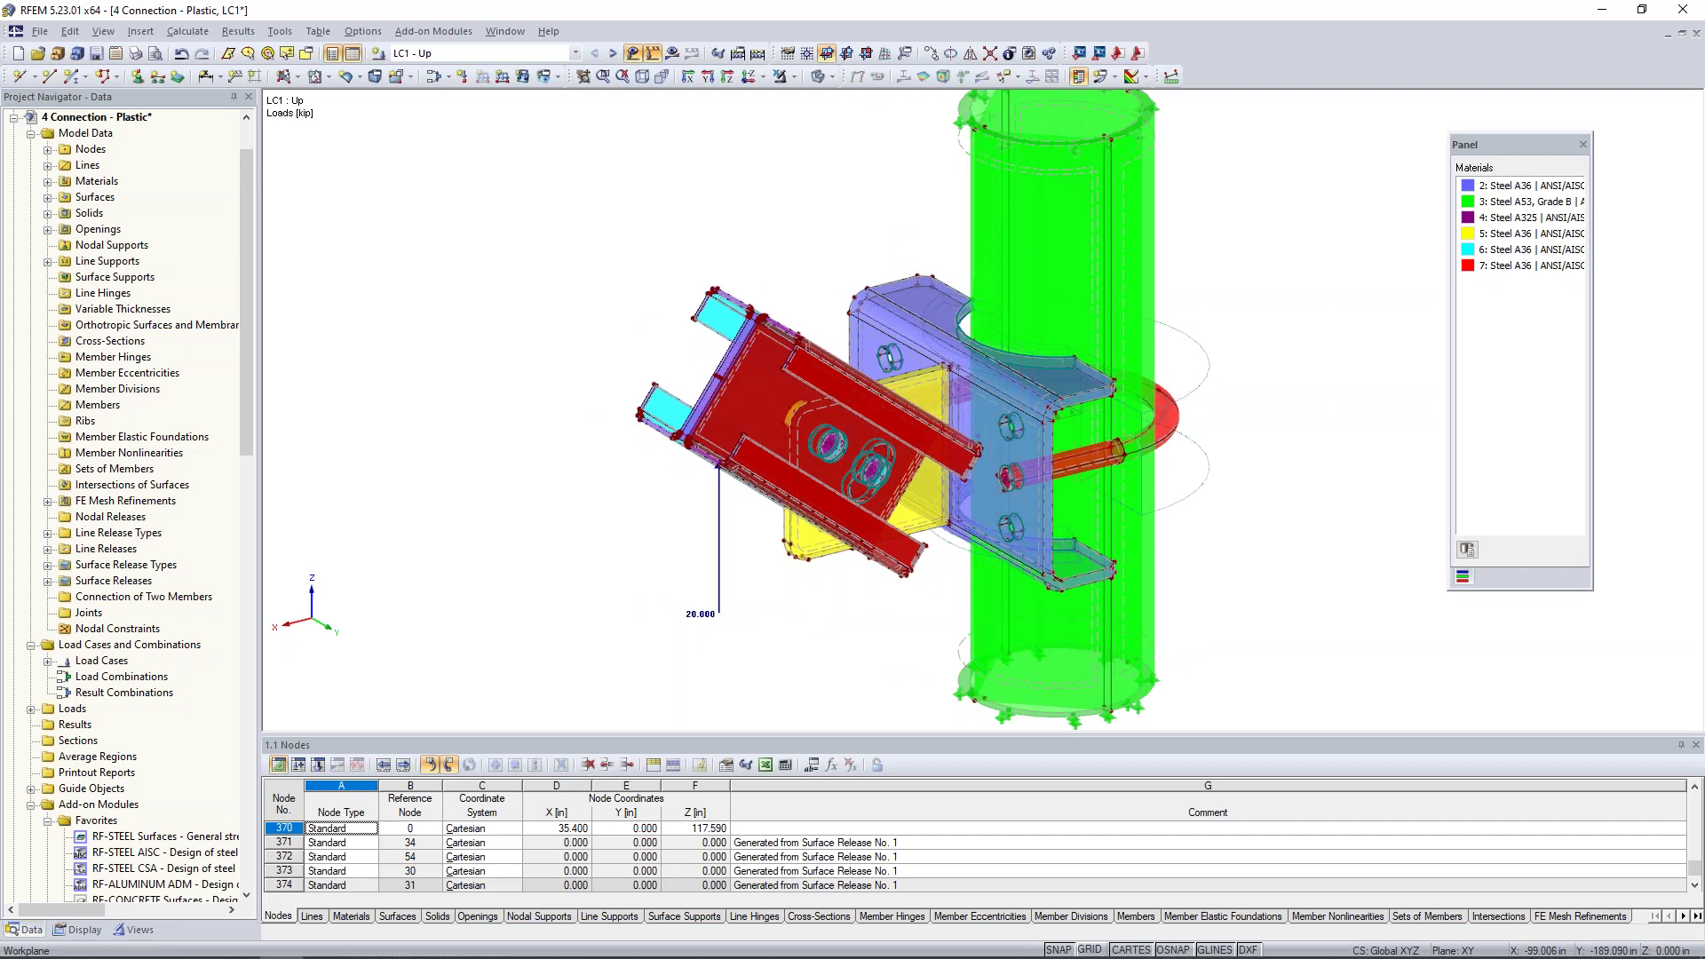
pyautogui.keyDown('ctrl'); pyautogui.moveTo(831, 622); pyautogui.dragTo(765, 550, button='middle'); pyautogui.keyUp('ctrl')
pyautogui.keyDown('ctrl'); pyautogui.moveTo(781, 404); pyautogui.dragTo(590, 285, button='middle'); pyautogui.keyUp('ctrl')
pyautogui.moveTo(547, 187); pyautogui.dragTo(738, 376)
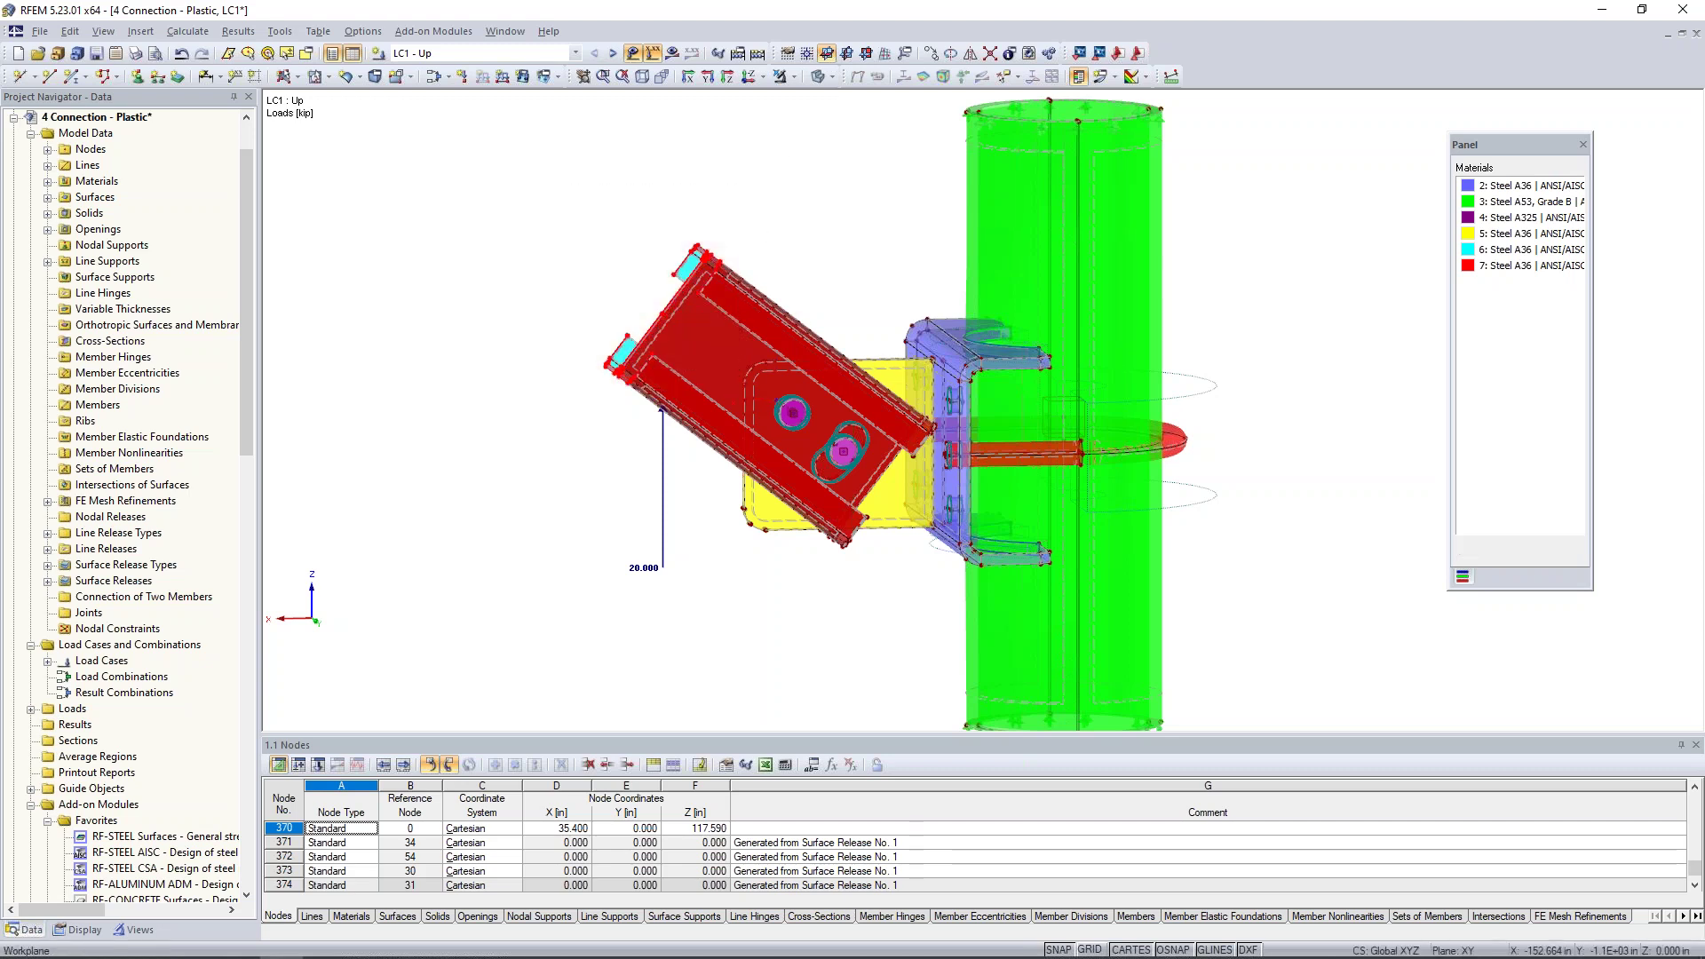
pyautogui.click(793, 77)
pyautogui.click(802, 100)
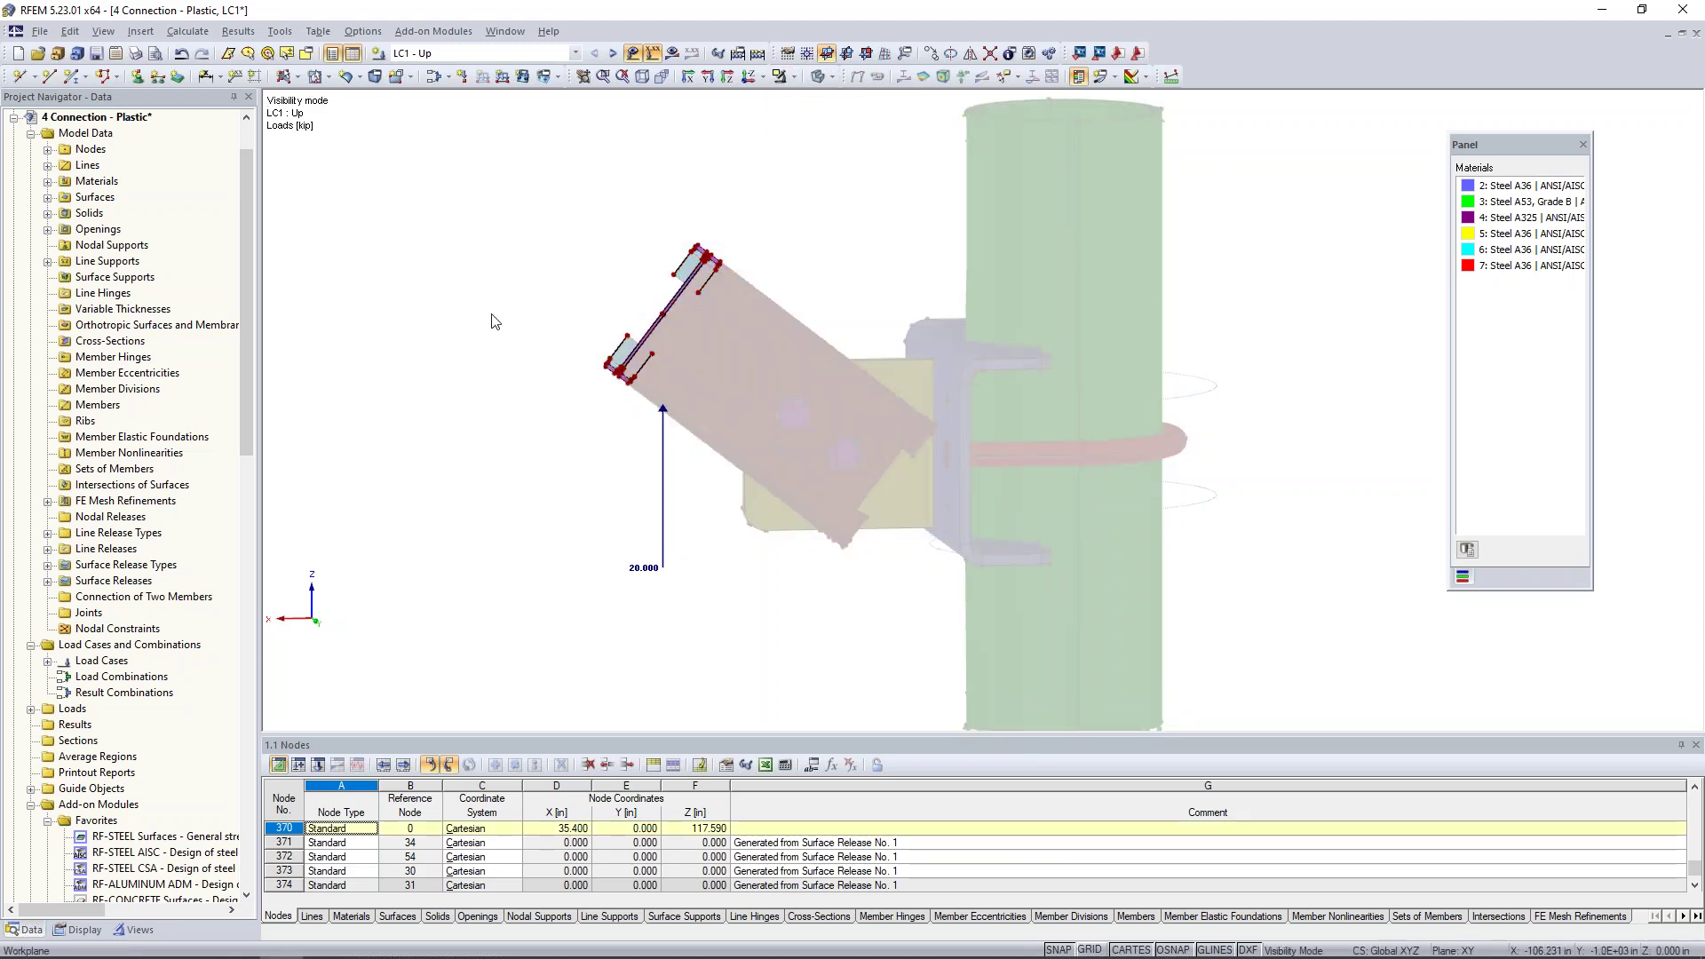
pyautogui.keyDown('ctrl'); pyautogui.moveTo(538, 344); pyautogui.dragTo(802, 424, button='middle'); pyautogui.keyUp('ctrl')
pyautogui.click(633, 54)
pyautogui.moveTo(669, 344); pyautogui.dragTo(739, 427, button='middle')
pyautogui.scroll(4, 780, 495)
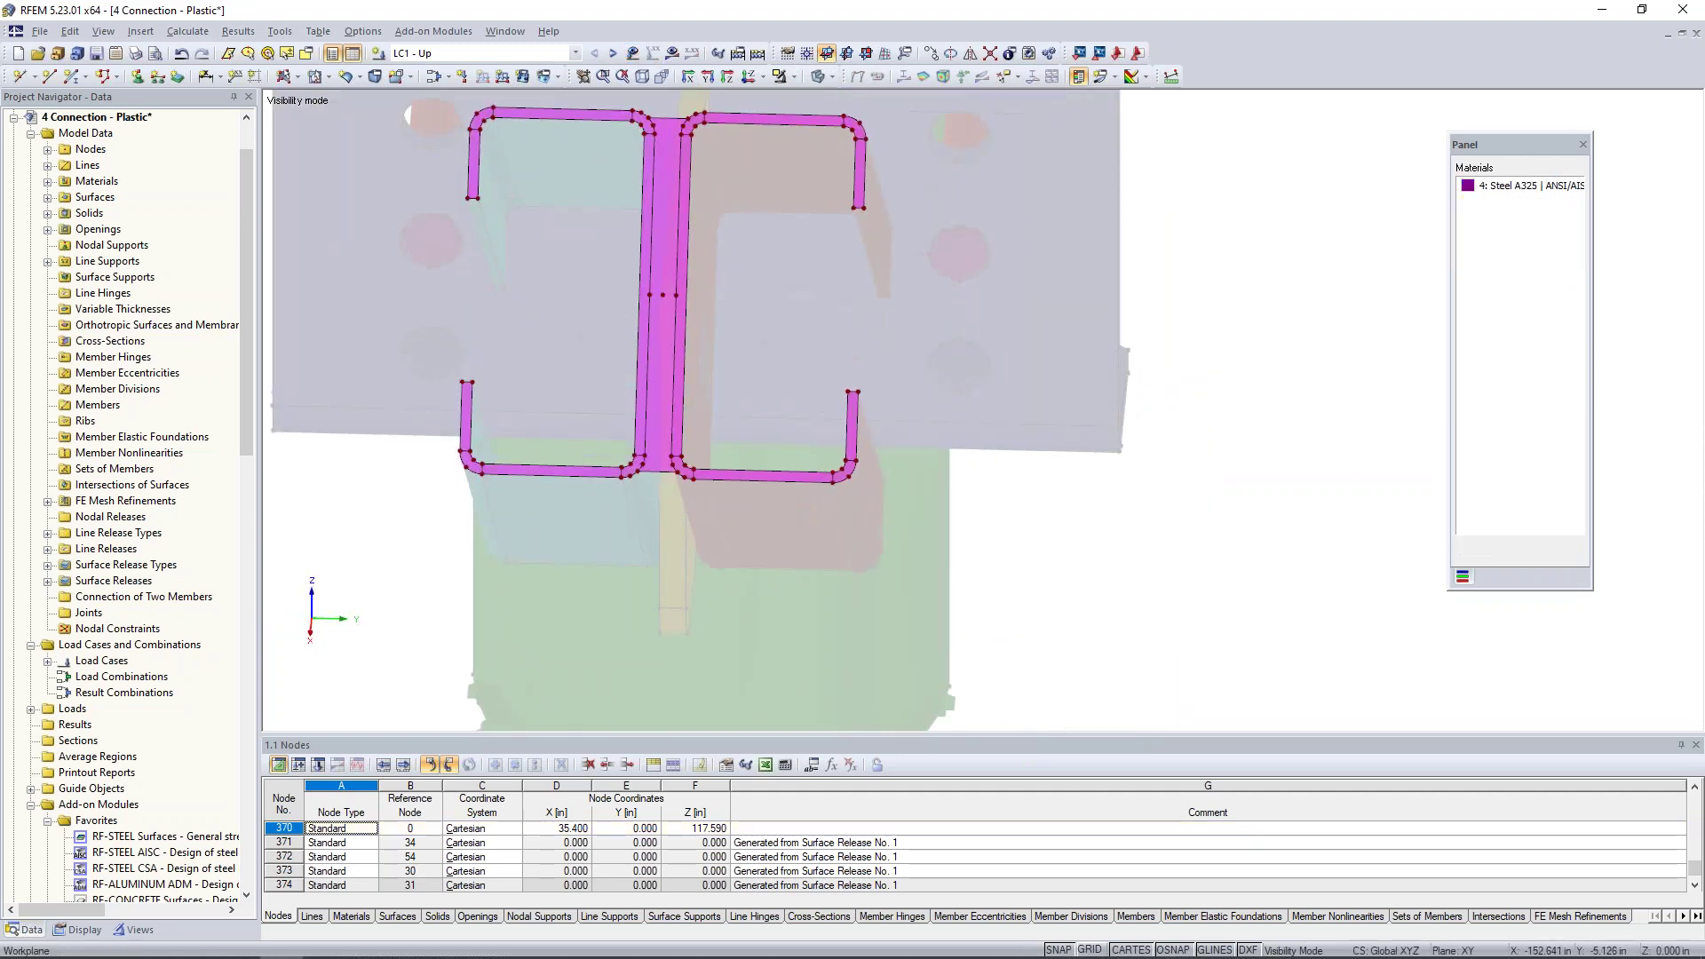
pyautogui.scroll(-1, 813, 505)
# Set the stiffness of the deactivated channel's end surfaces and the surface between the two channels to Null
pyautogui.moveTo(952, 544); pyautogui.dragTo(677, 111)
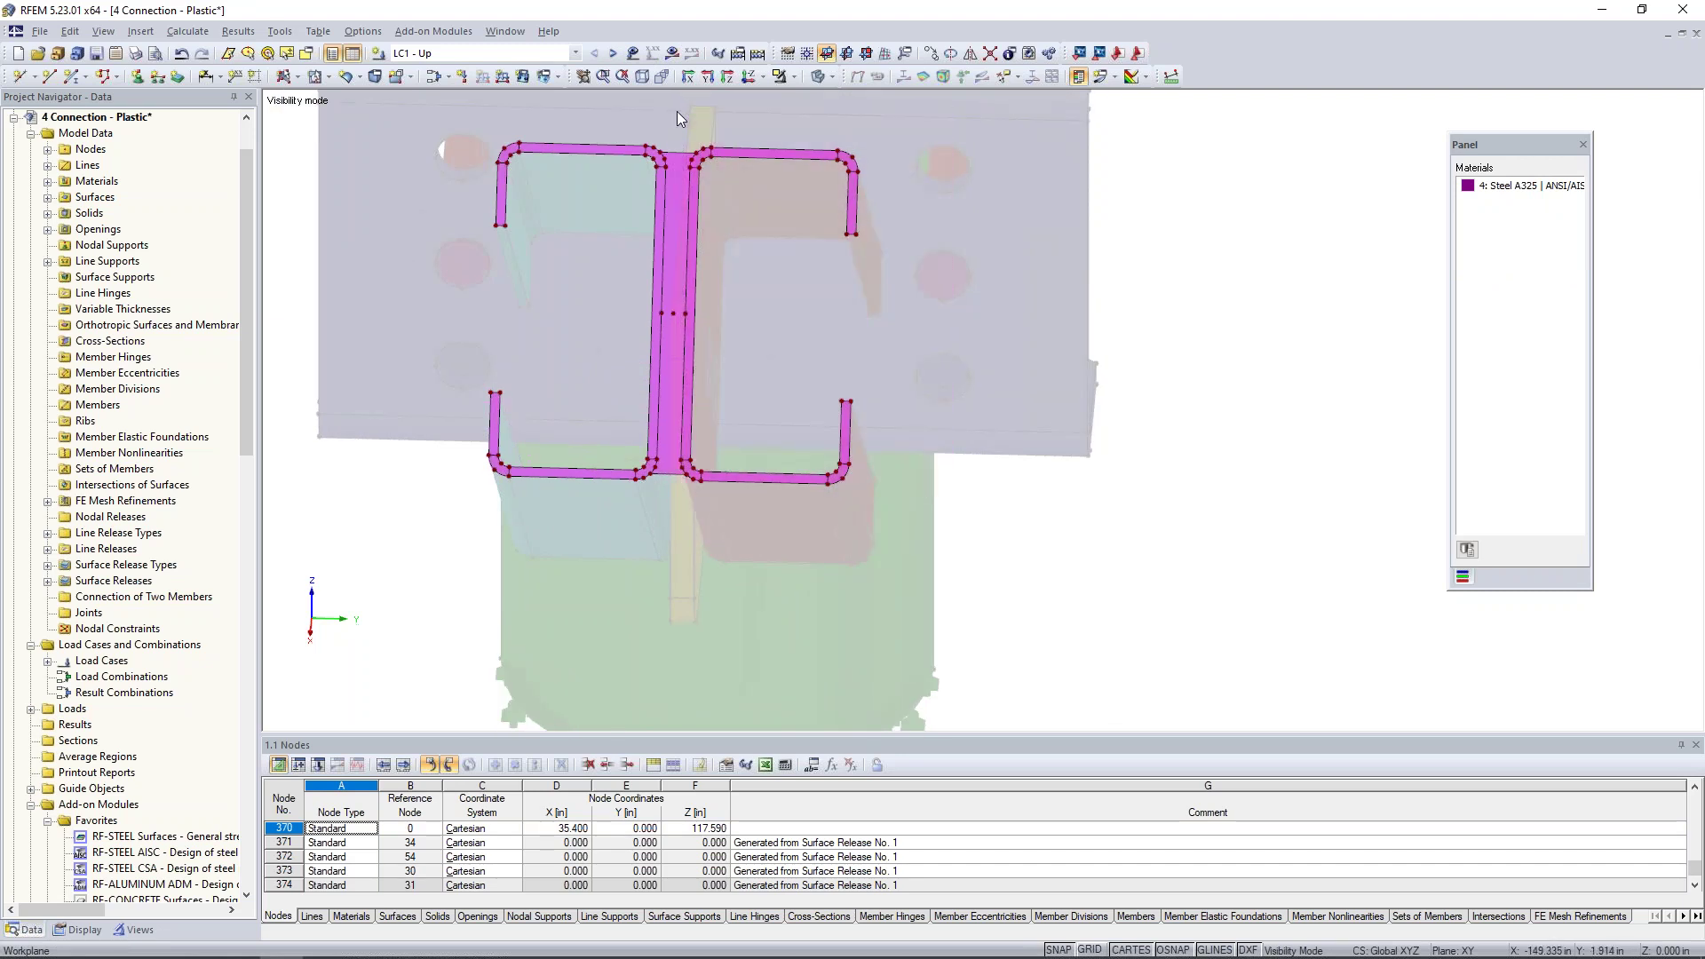
pyautogui.doubleClick(681, 158)
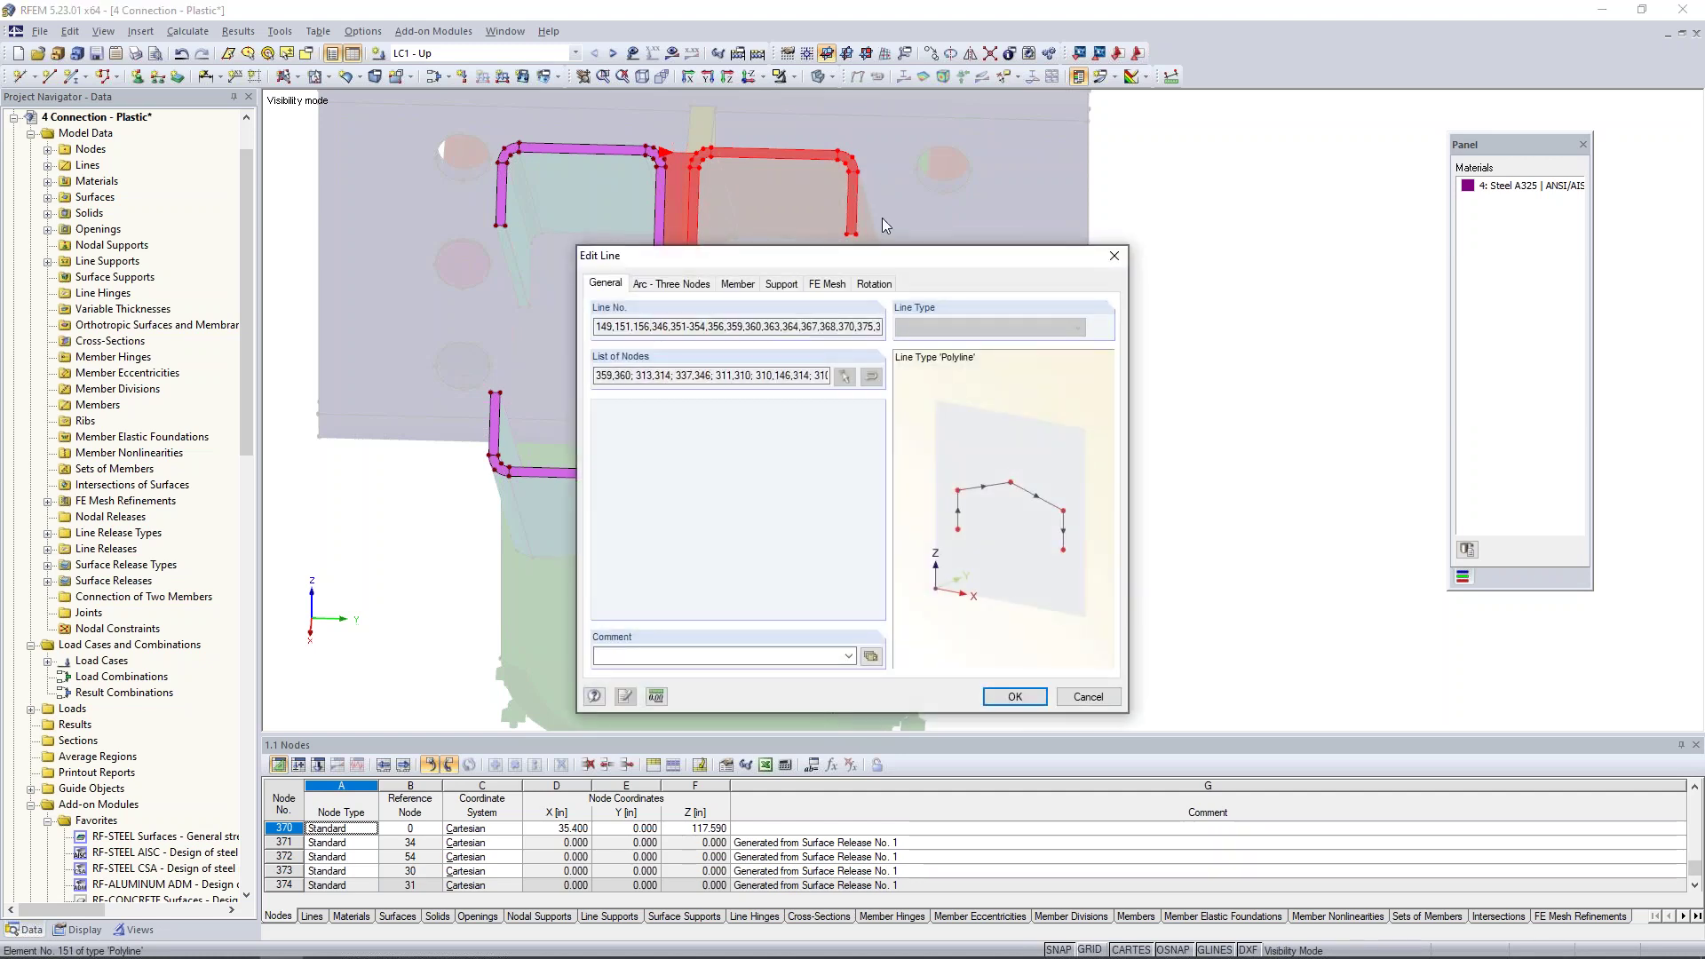
pyautogui.click(1114, 255)
pyautogui.rightClick(680, 164)
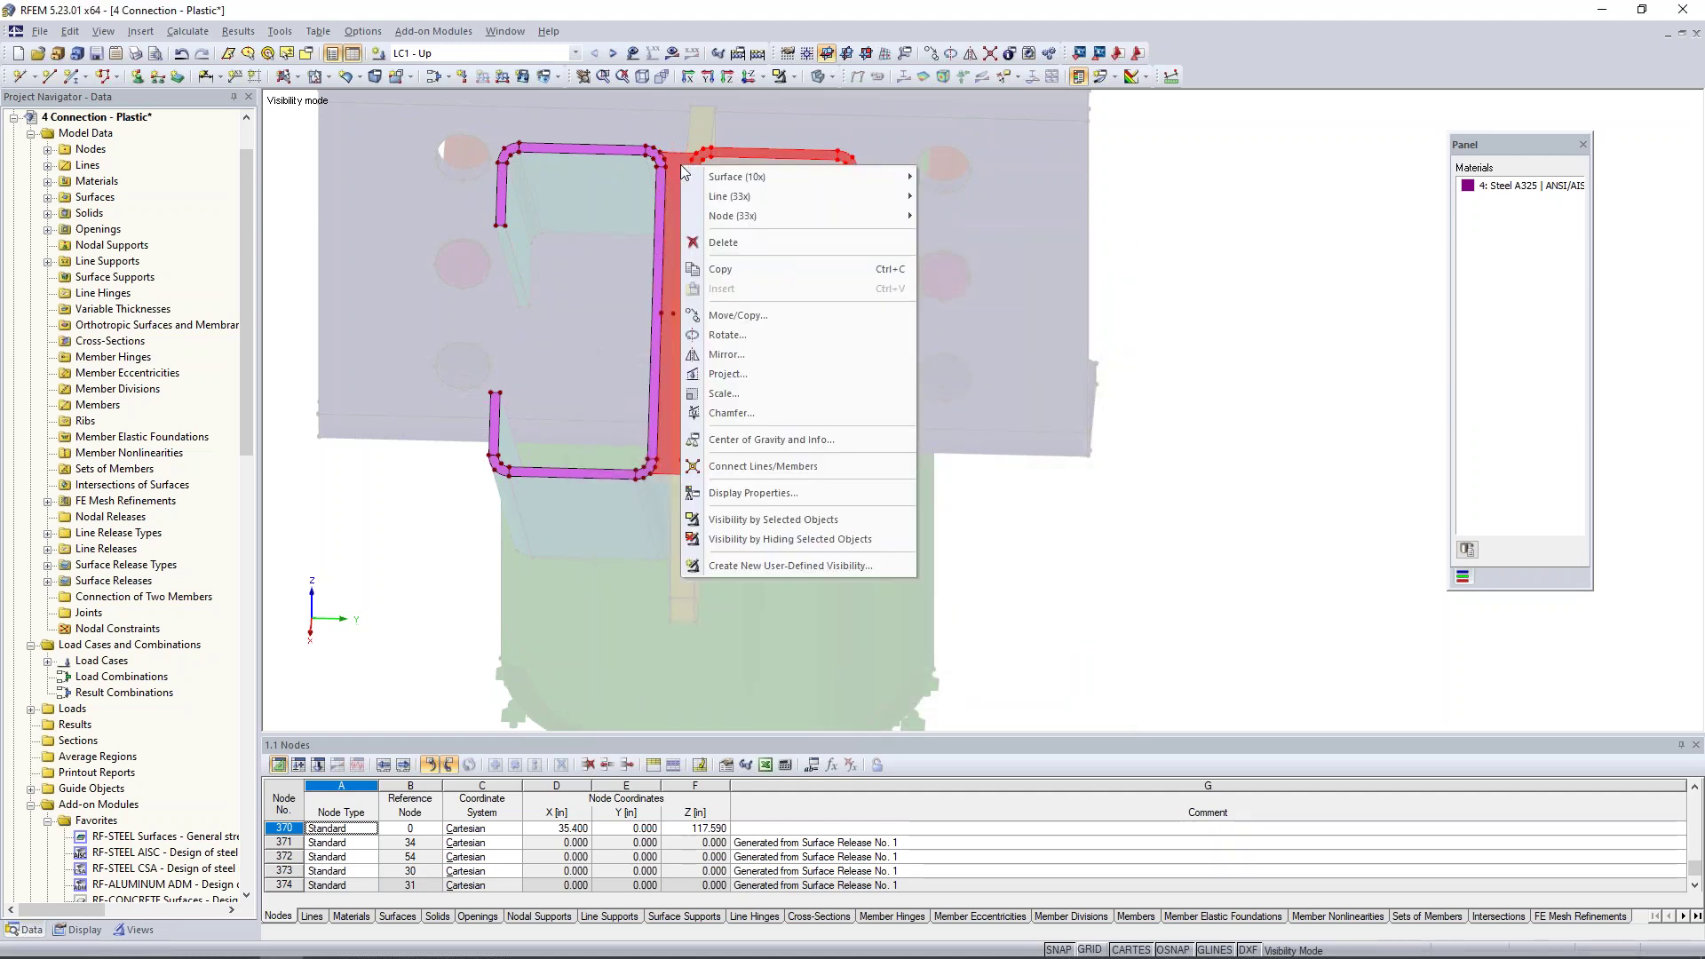
pyautogui.moveTo(713, 180)
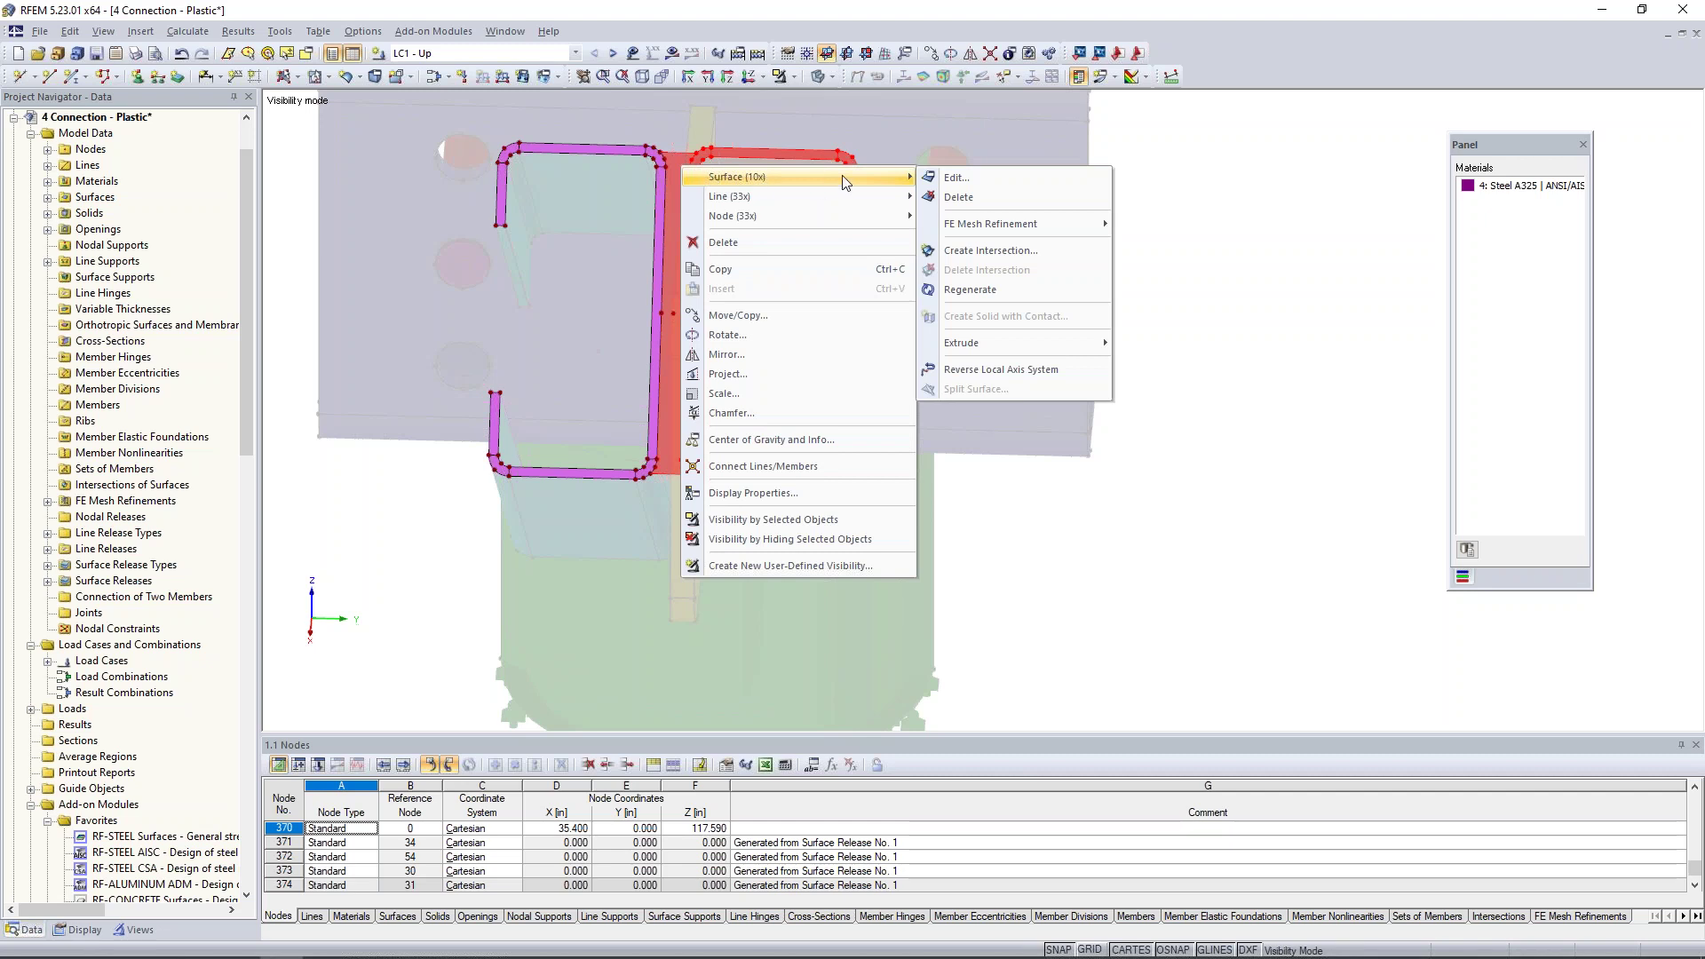
pyautogui.click(947, 178)
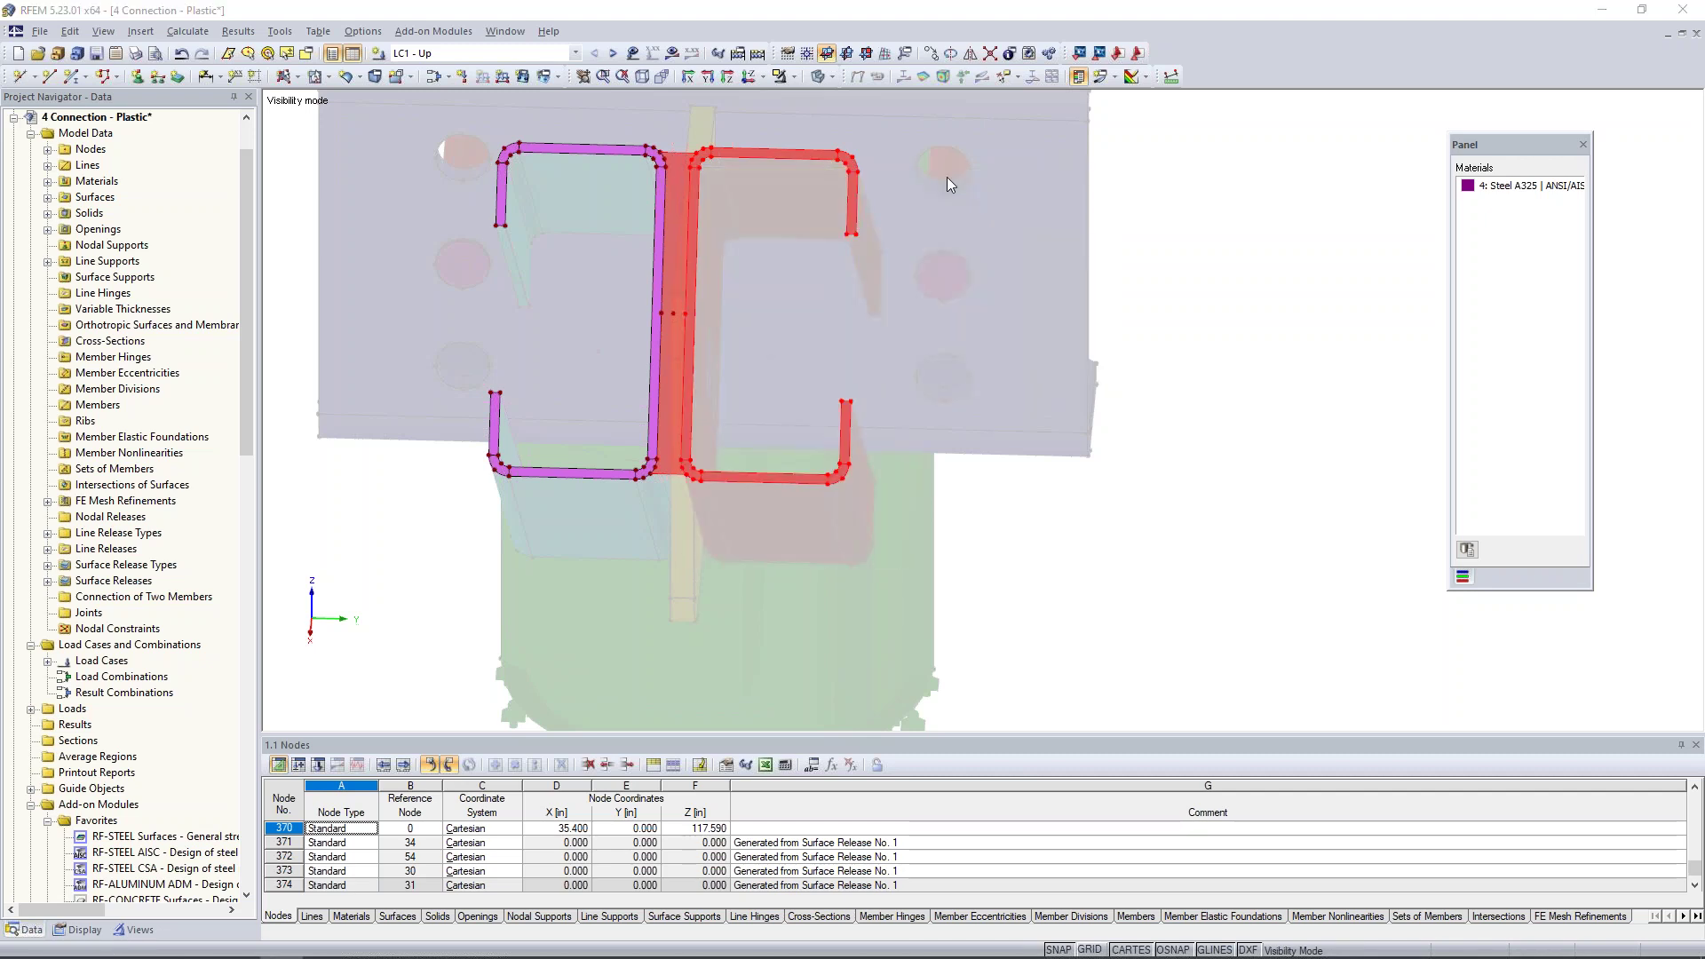
pyautogui.click(993, 356)
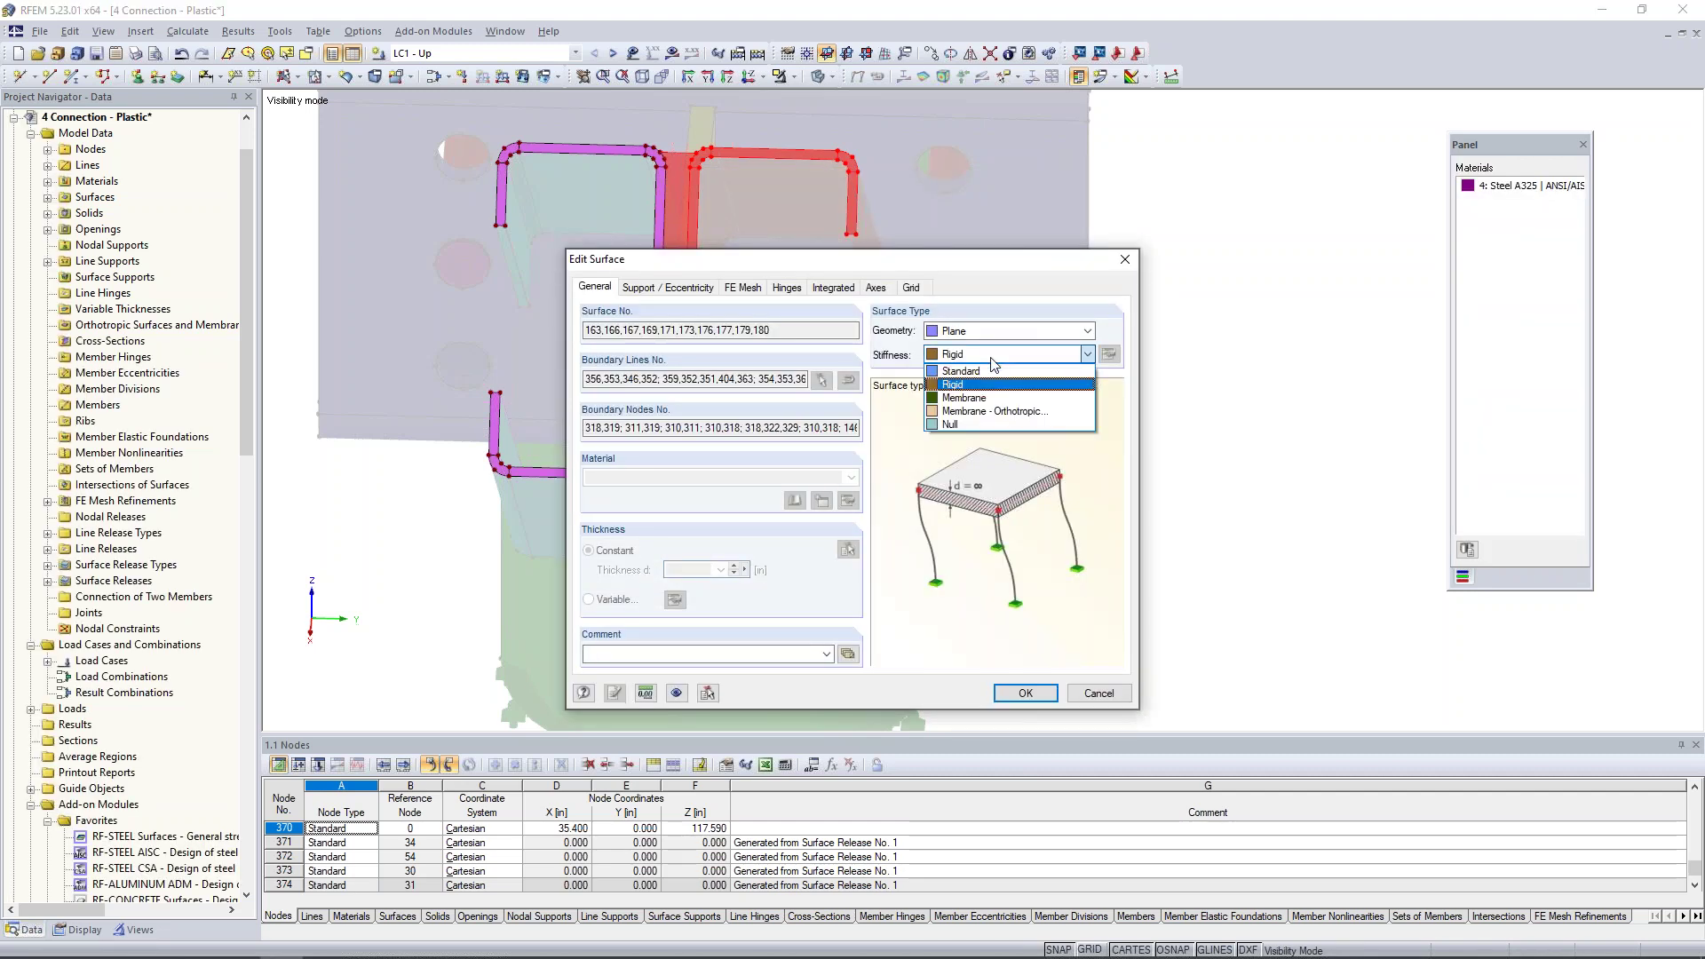
pyautogui.click(977, 424)
pyautogui.click(1012, 697)
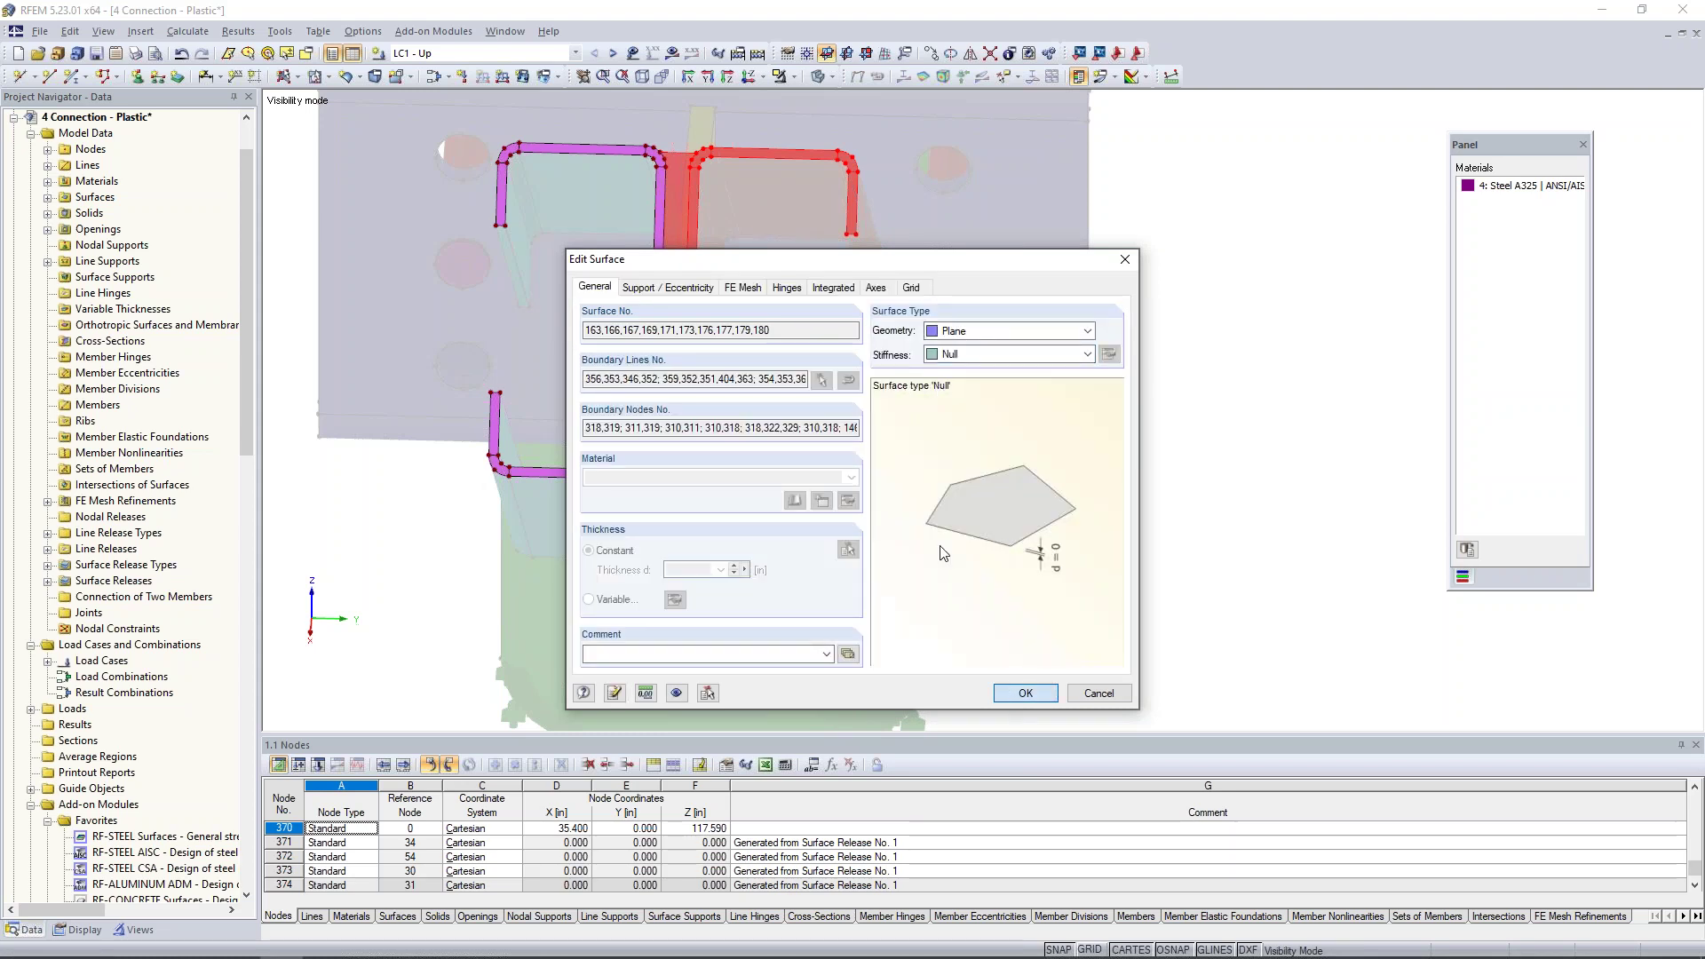
# Display the LC1 loads and move the 20 kip nodal load from central node 370 to the mid-web node of the remaining active channel
pyautogui.keyDown('ctrl'); pyautogui.moveTo(945, 497); pyautogui.dragTo(885, 462, button='middle'); pyautogui.keyUp('ctrl')
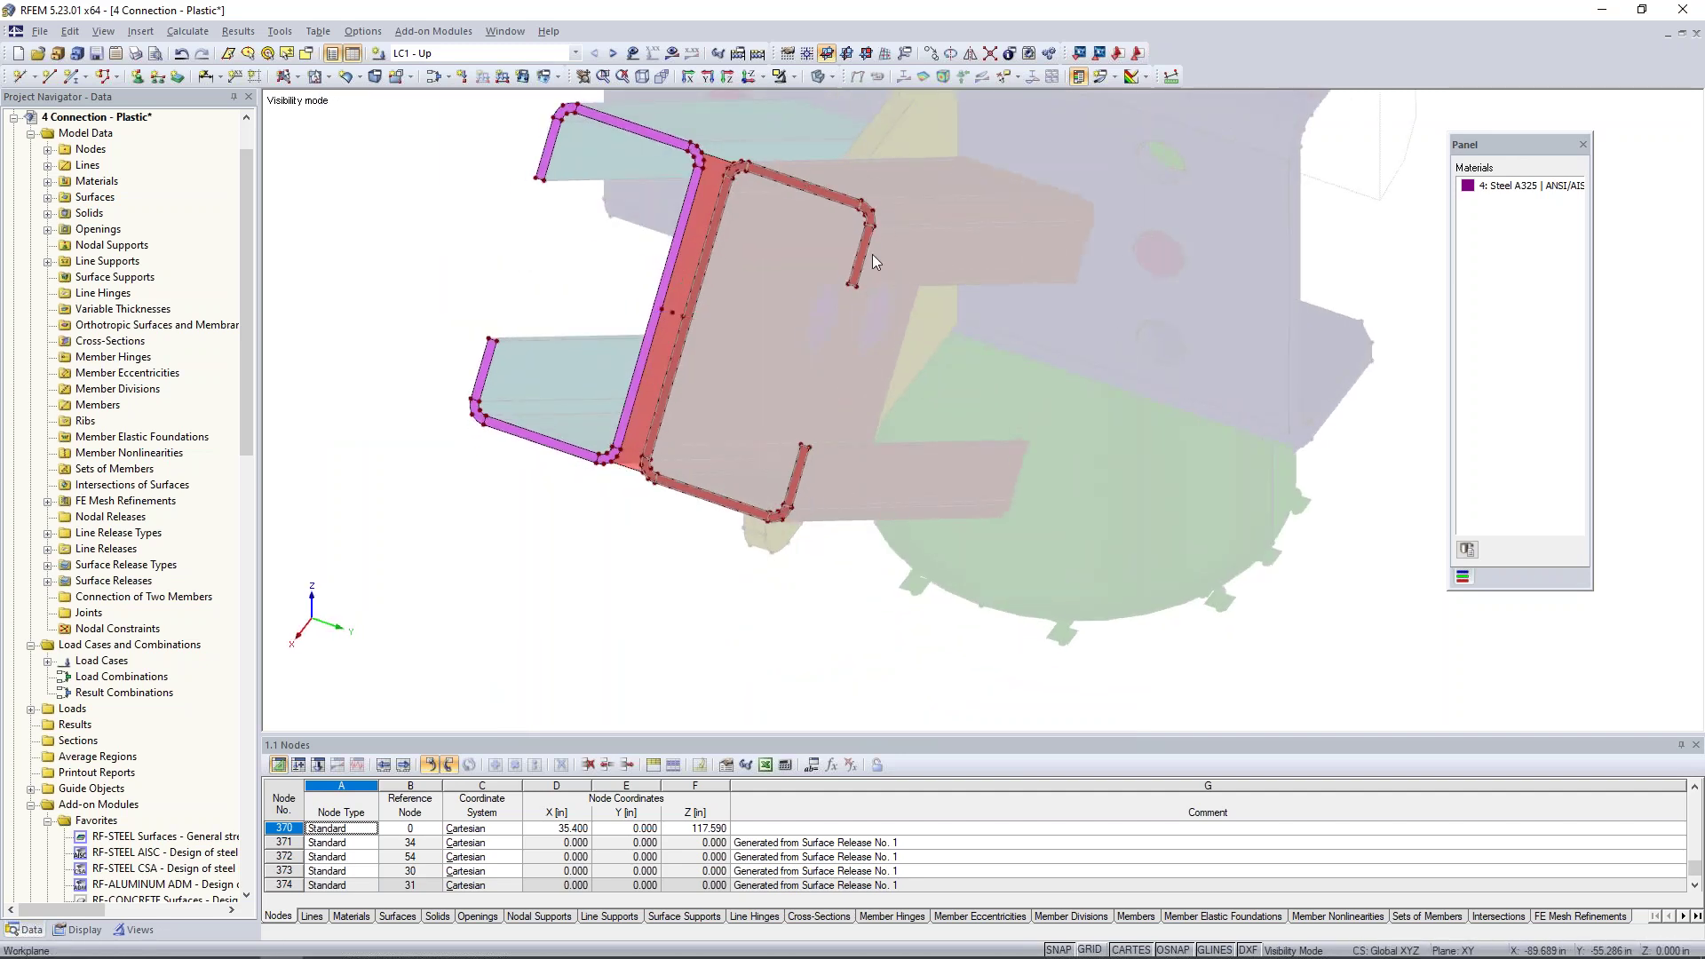
pyautogui.click(633, 53)
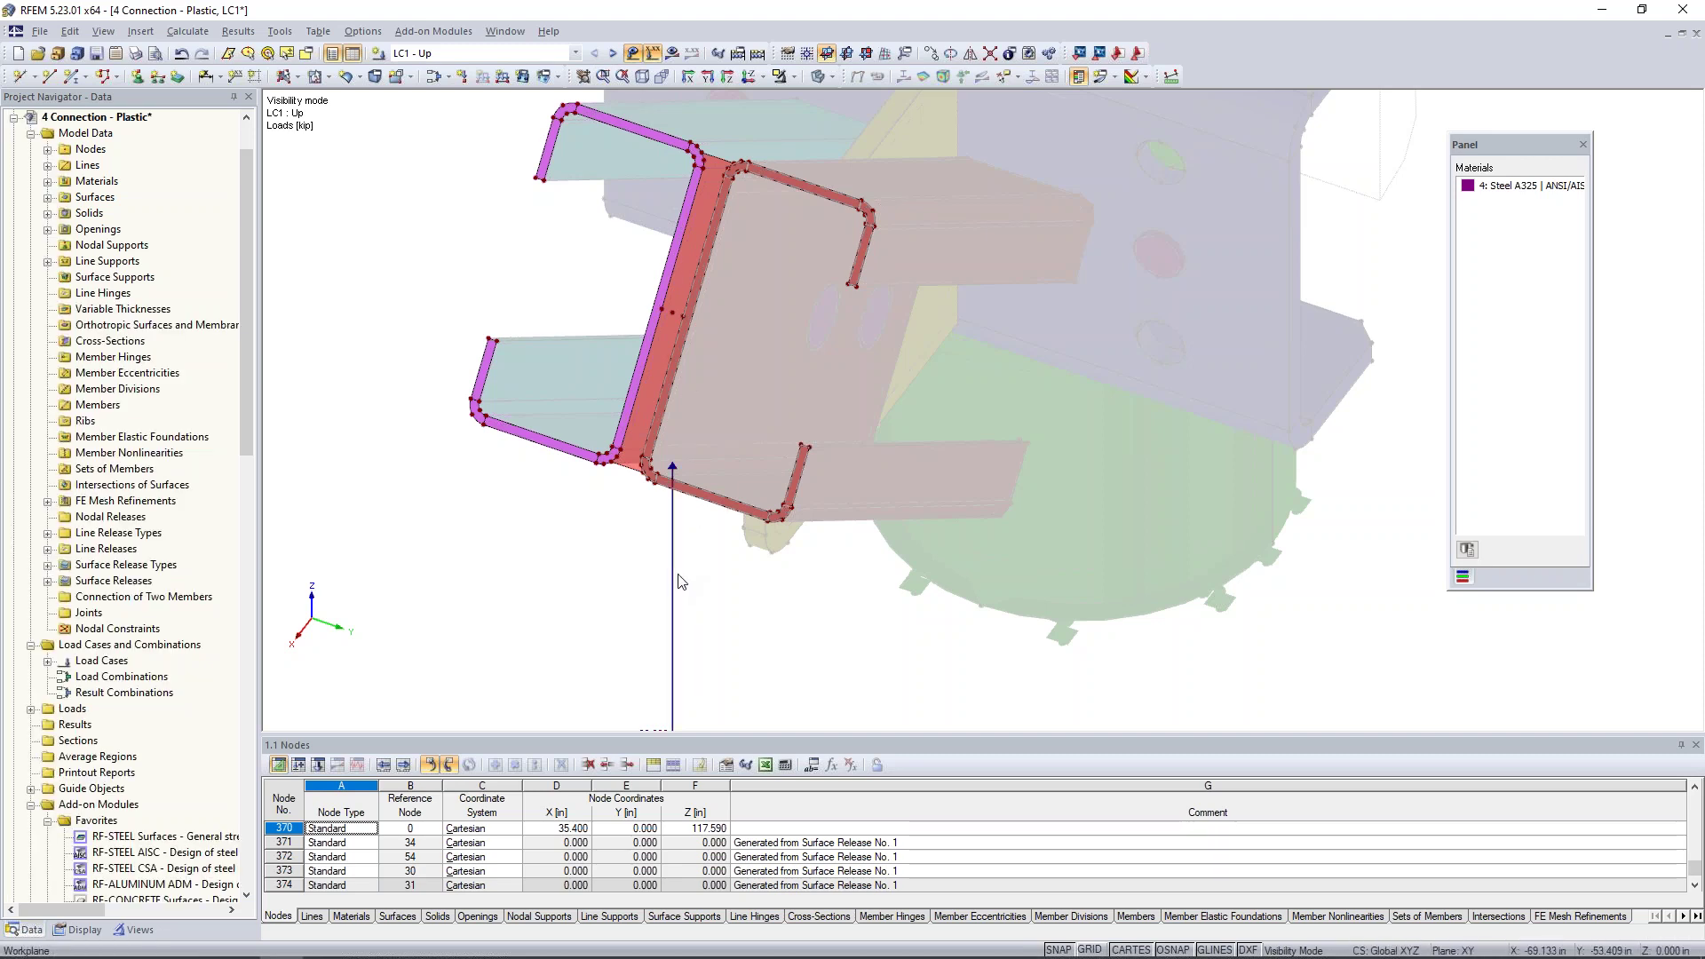
pyautogui.scroll(-1, 682, 579)
pyautogui.keyDown('ctrl'); pyautogui.moveTo(698, 590); pyautogui.dragTo(677, 587, button='middle'); pyautogui.keyUp('ctrl')
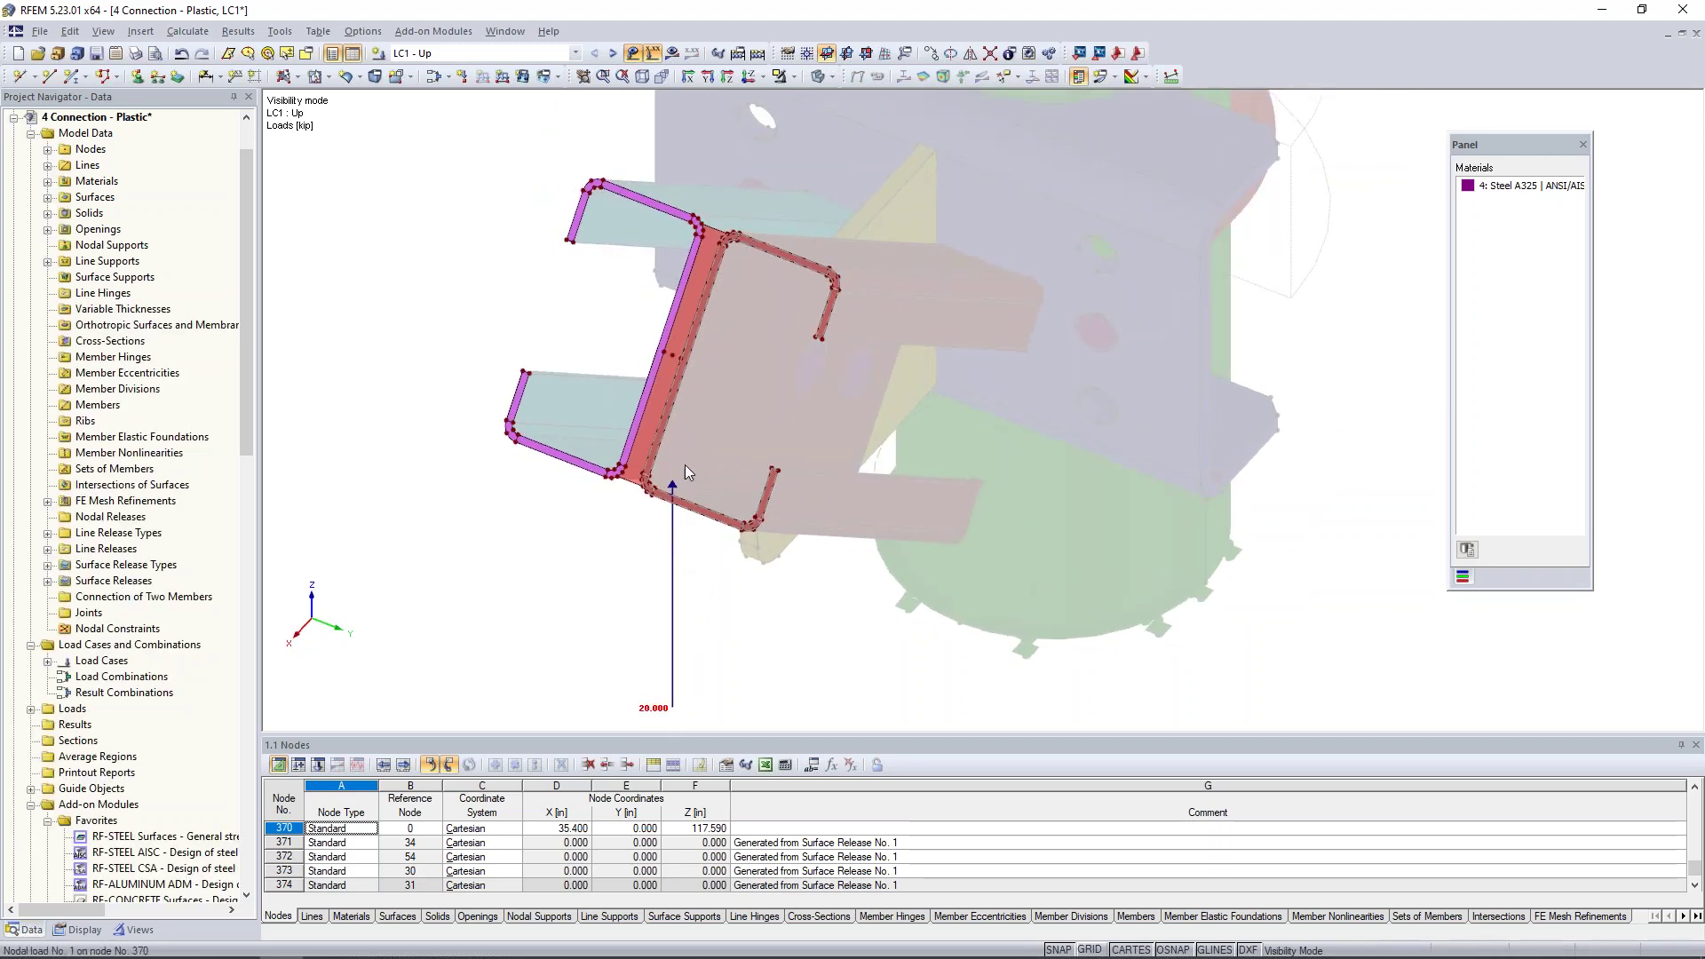
pyautogui.moveTo(671, 359)
pyautogui.moveTo(672, 550)
pyautogui.moveTo(672, 550); pyautogui.dragTo(689, 262)
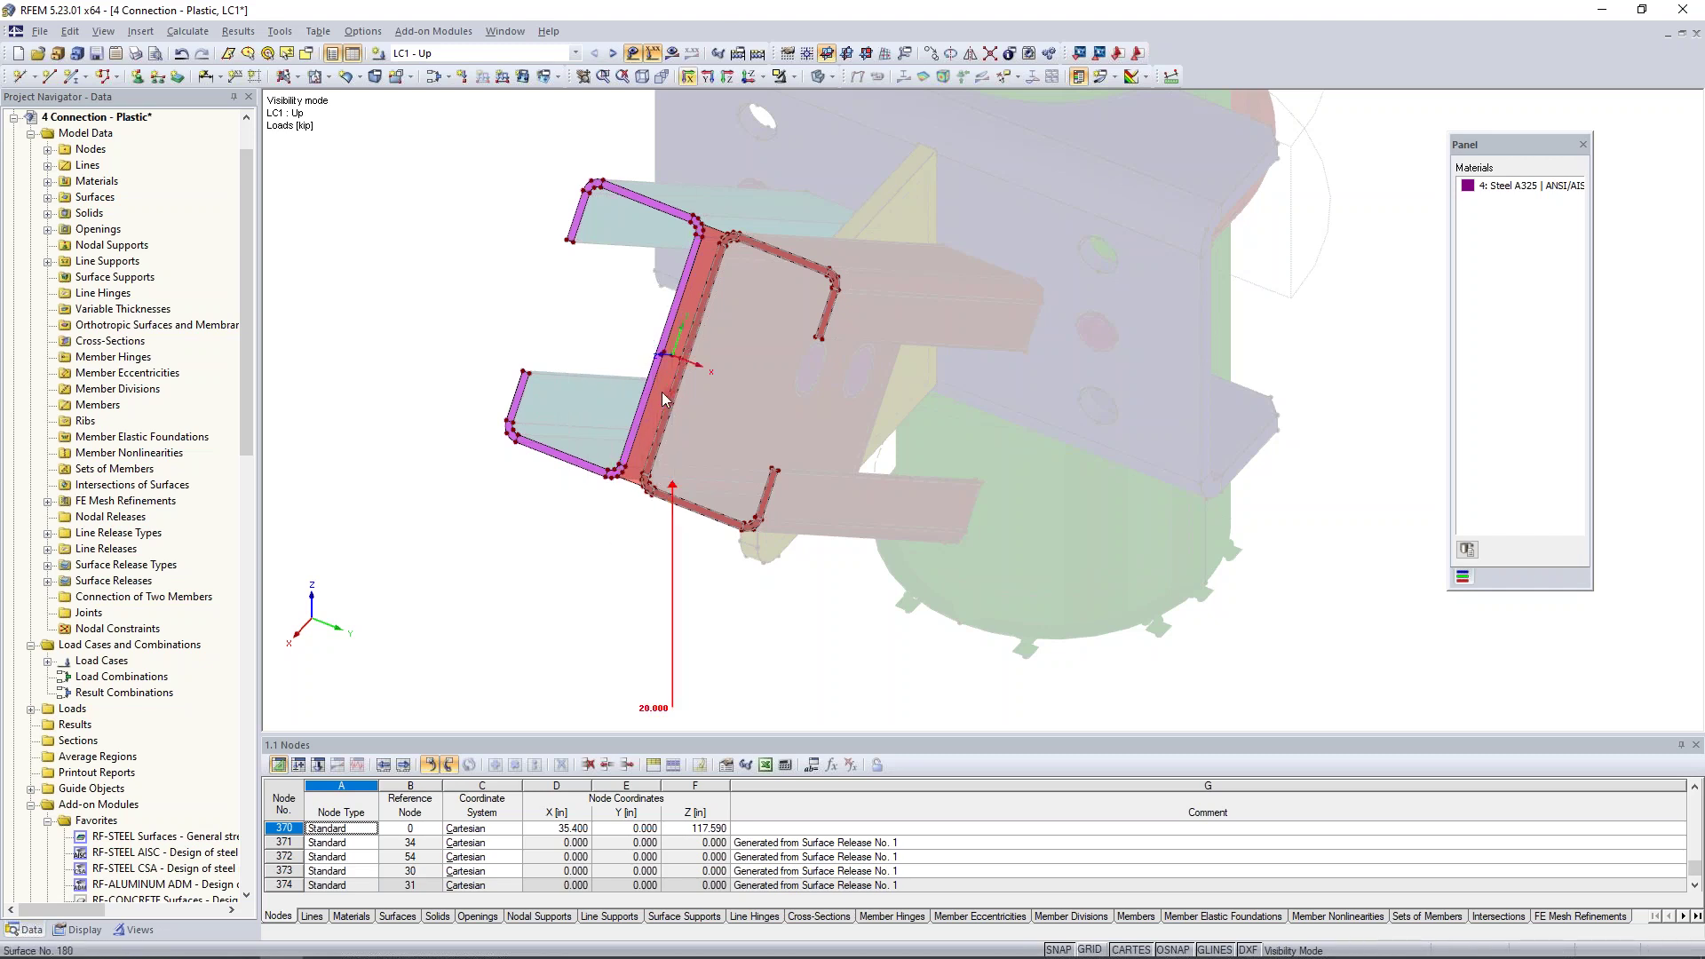
pyautogui.scroll(5, 689, 262)
pyautogui.scroll(-1, 684, 373)
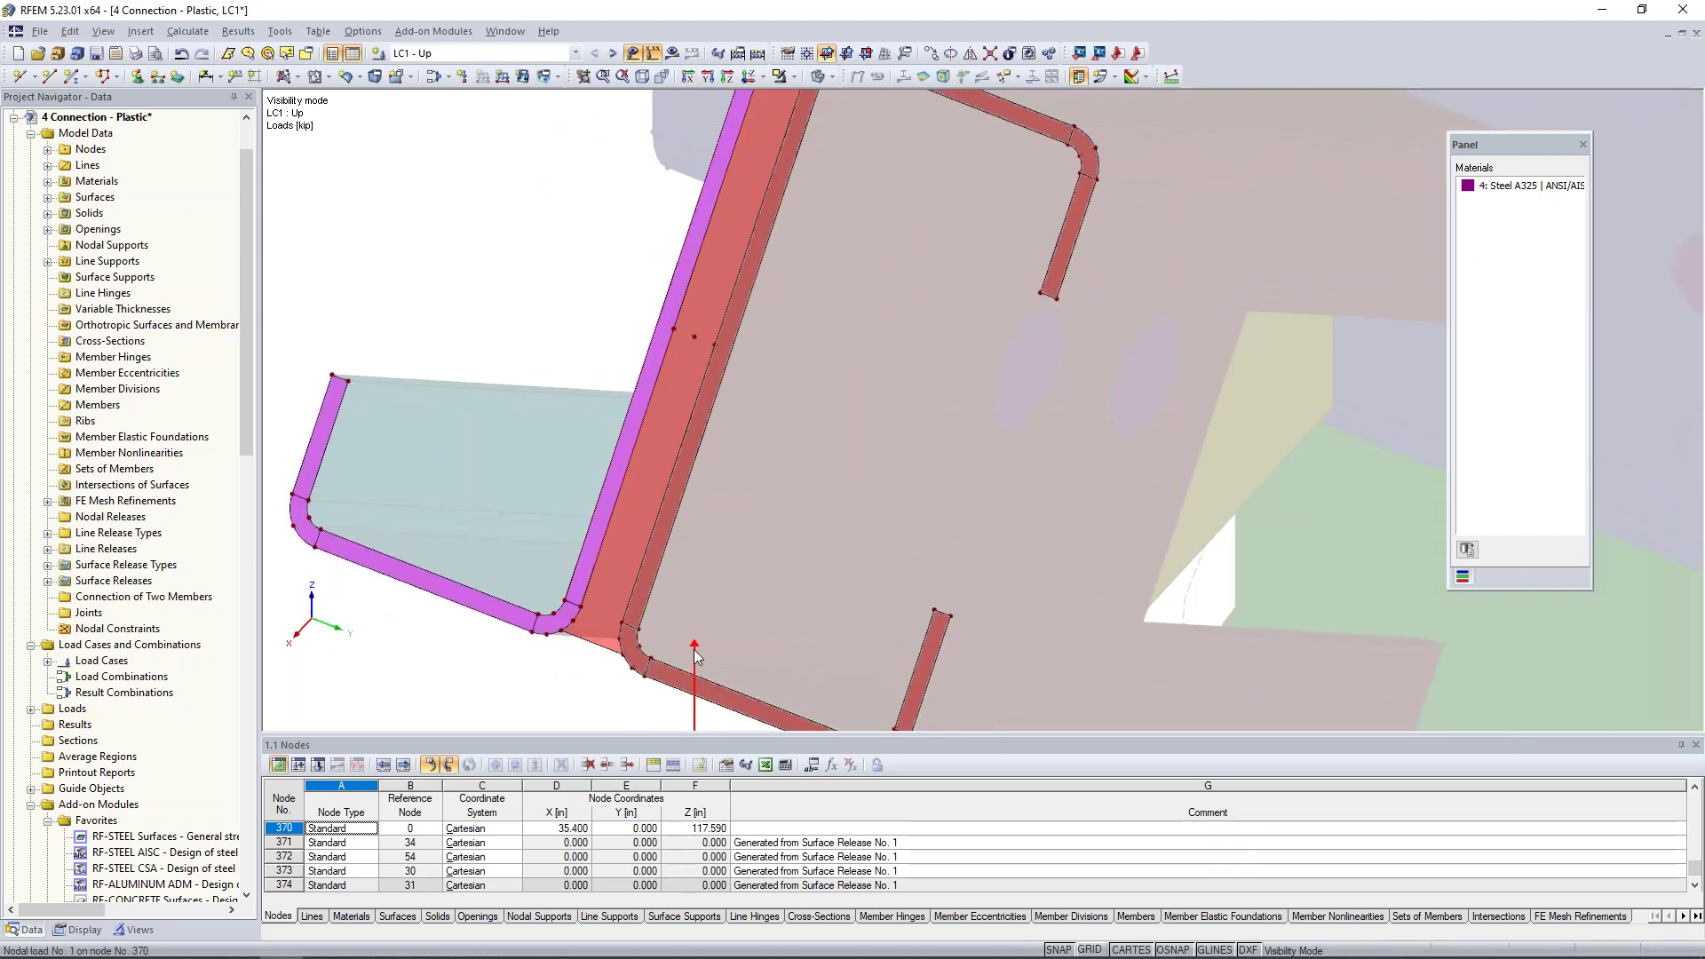
pyautogui.moveTo(696, 347); pyautogui.dragTo(673, 329)
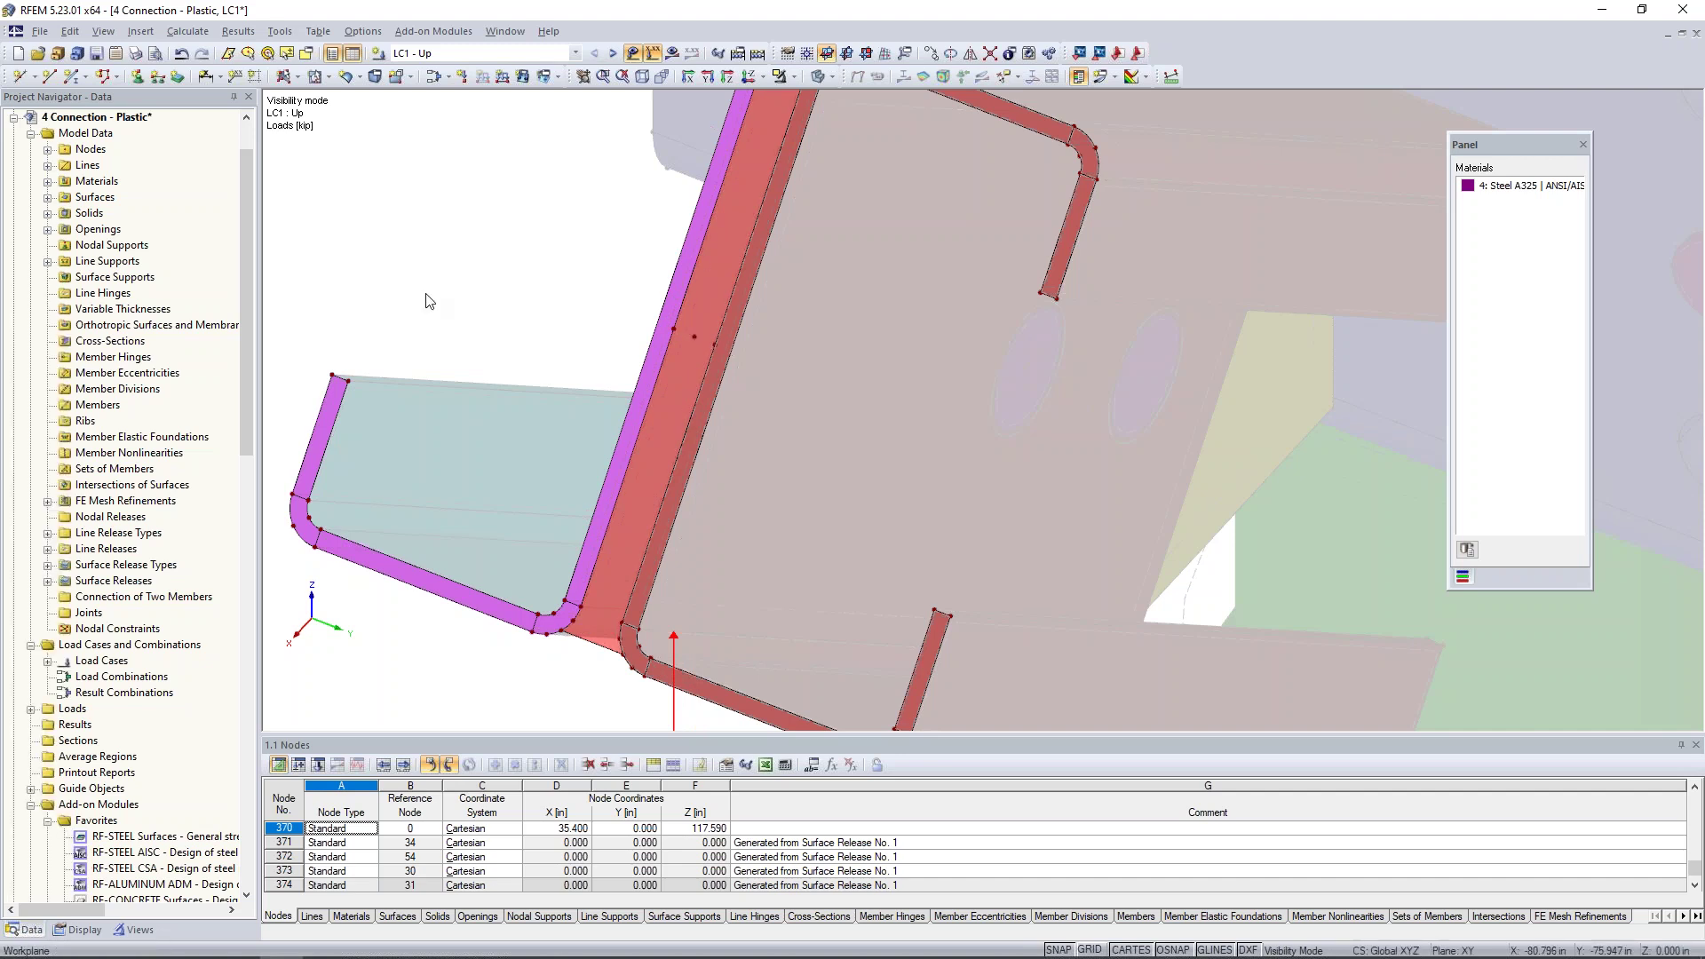
# Move the downward nodal load of LC2 to the mid-web node of the remaining active channel
pyautogui.click(613, 53)
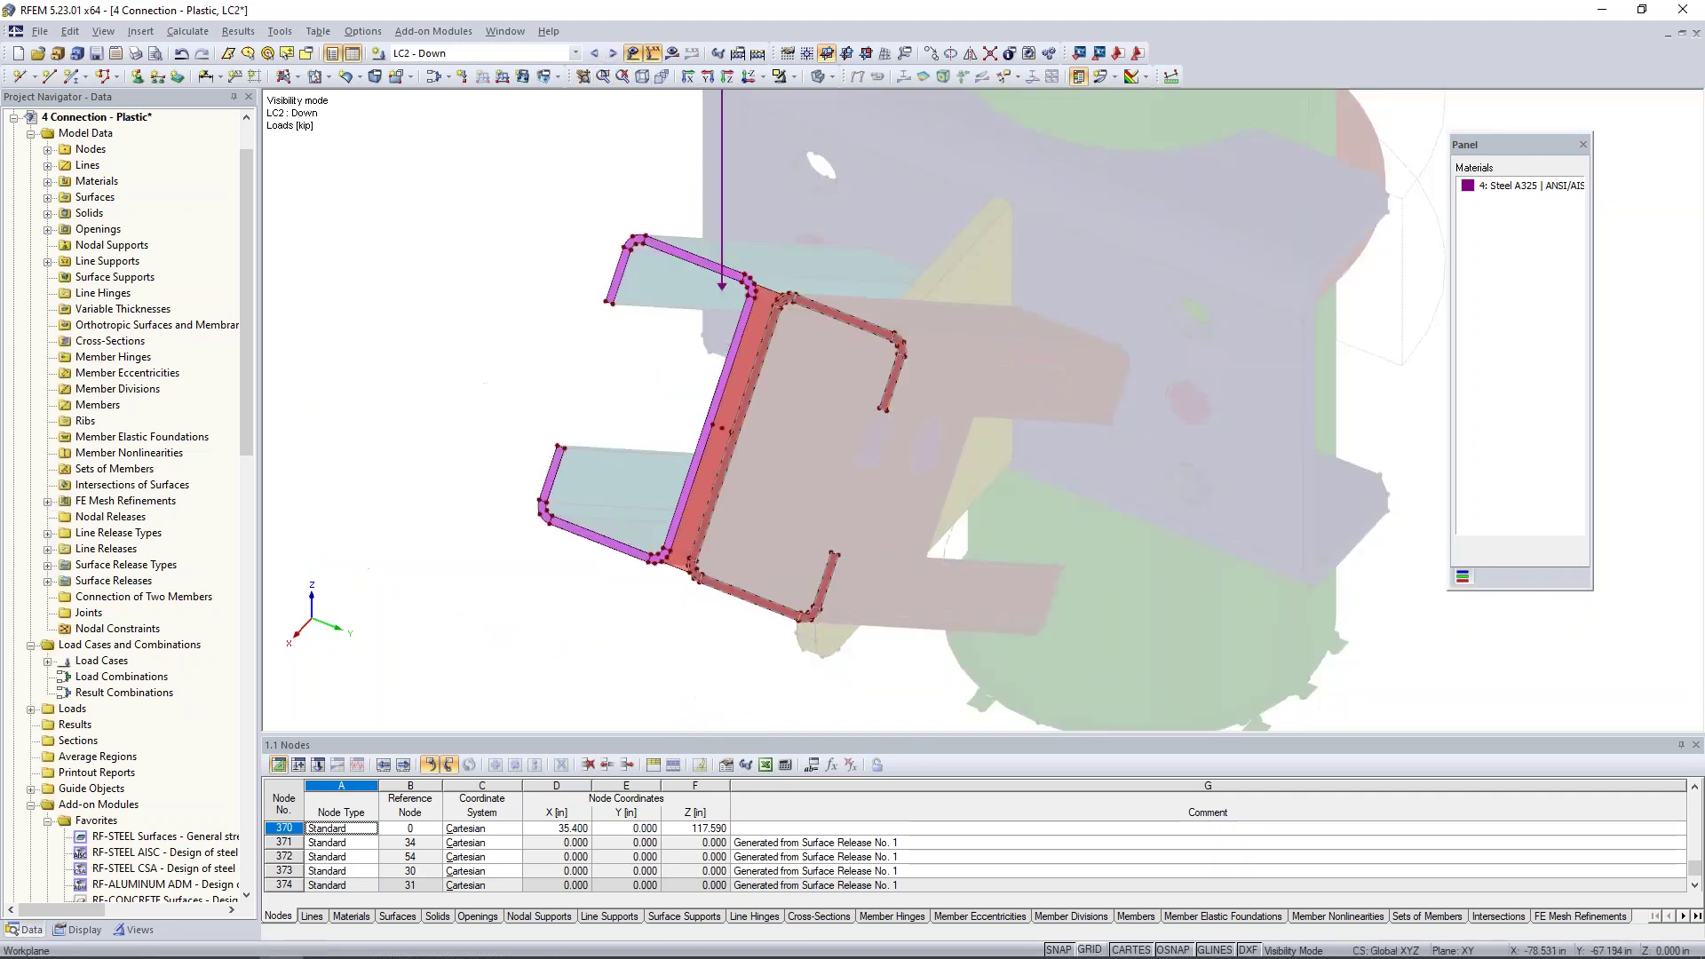
pyautogui.scroll(1, 692, 400)
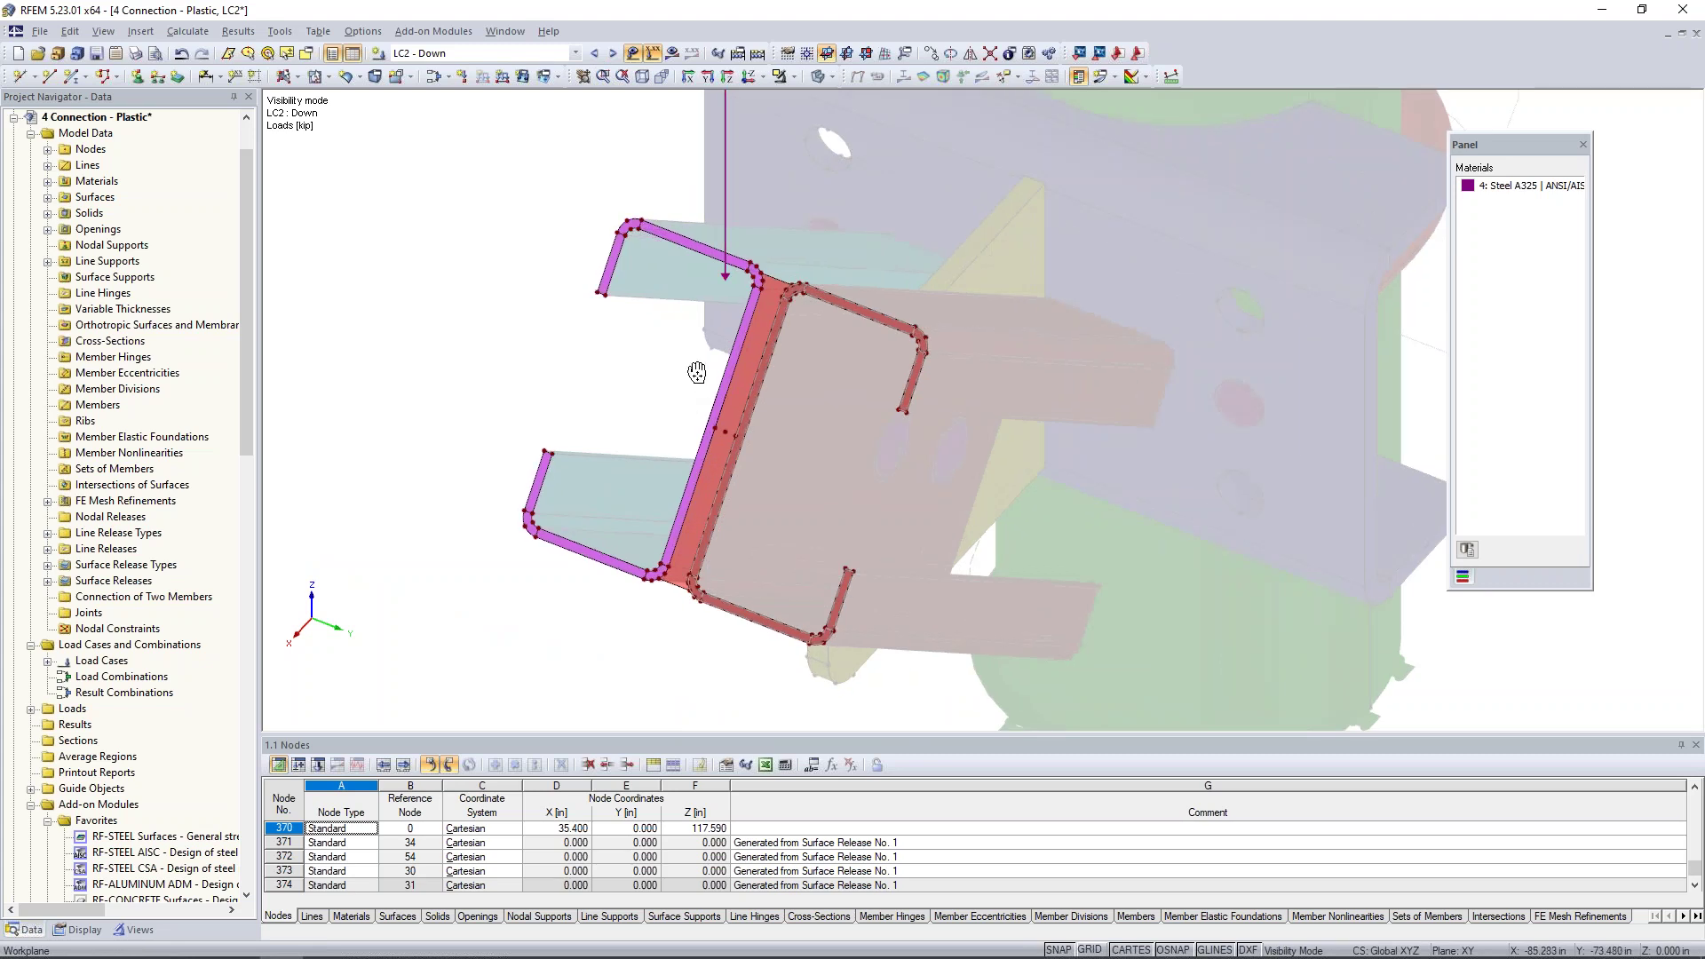
pyautogui.scroll(3, 661, 435)
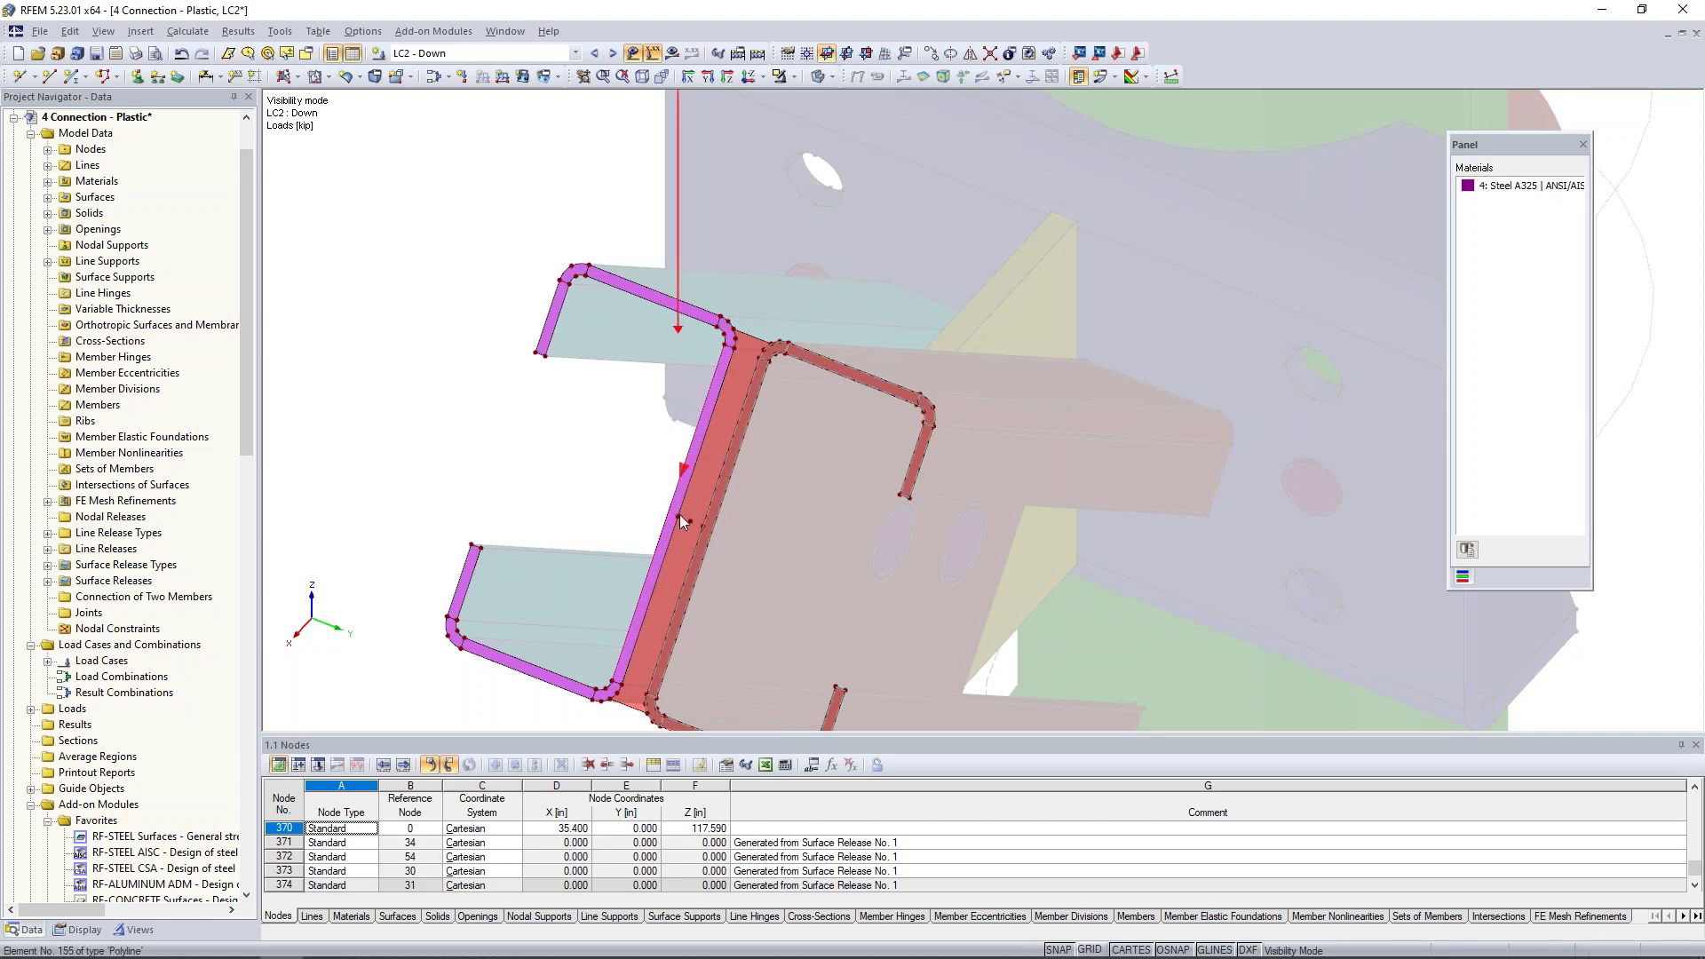
pyautogui.scroll(-4, 679, 515)
# Move the 40 kip tension load of LC3 to the mid-web node of the remaining active channel
pyautogui.click(612, 54)
pyautogui.scroll(4, 721, 536)
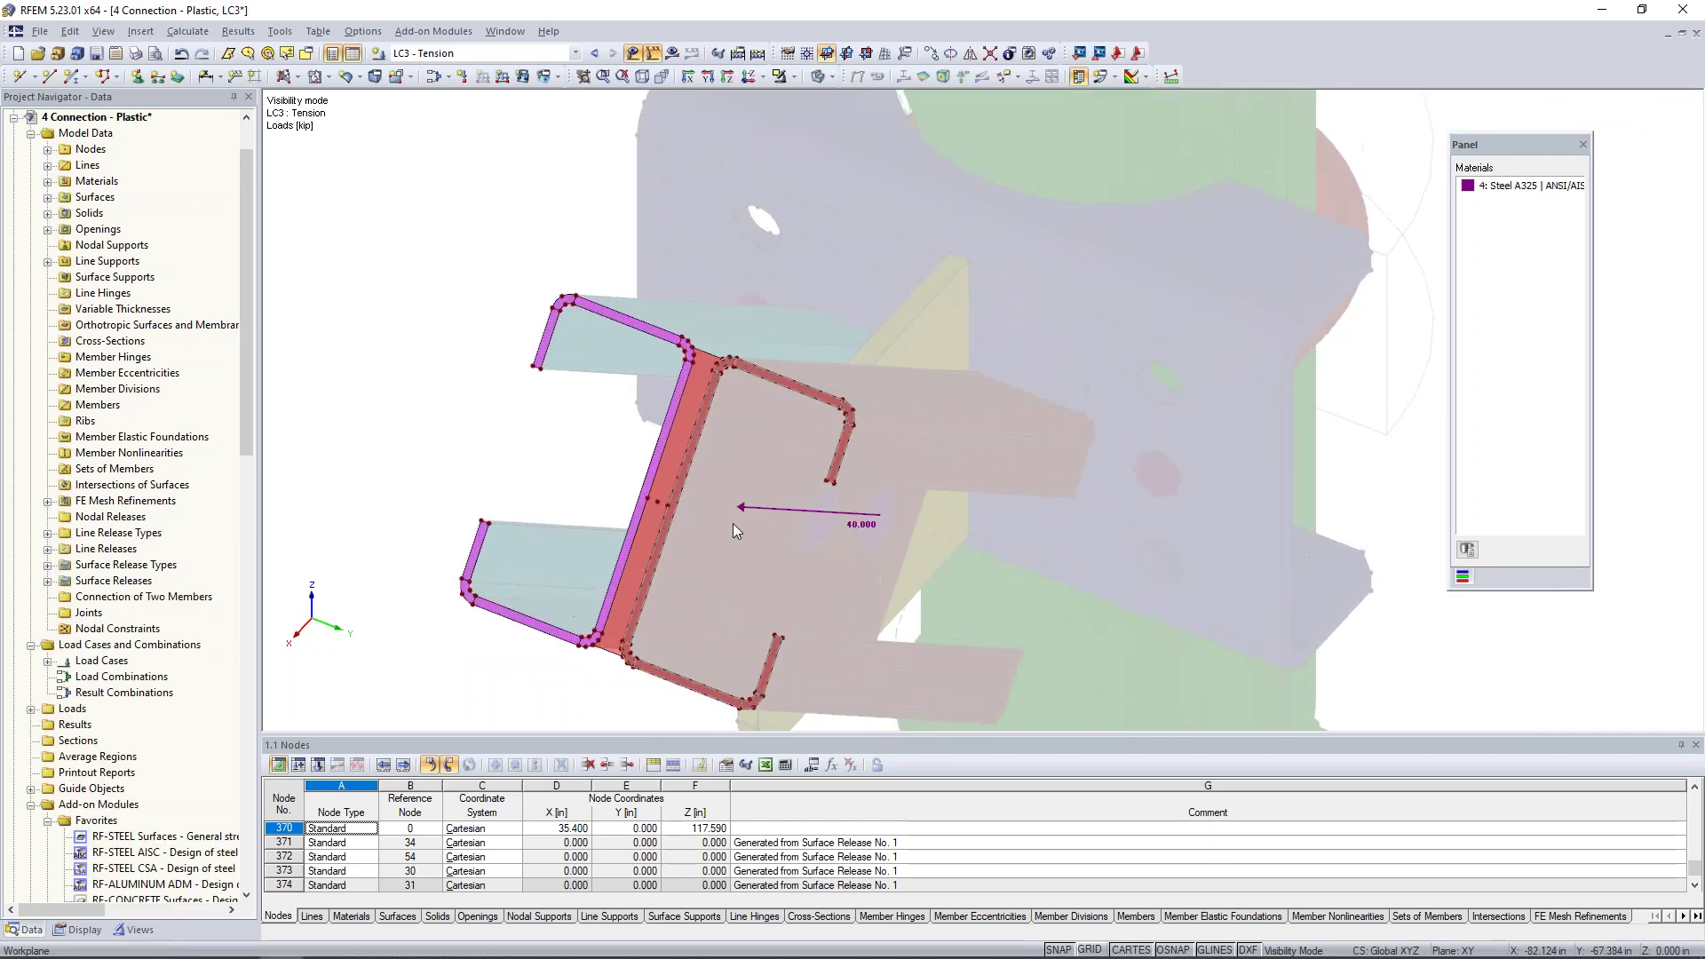
pyautogui.click(649, 496)
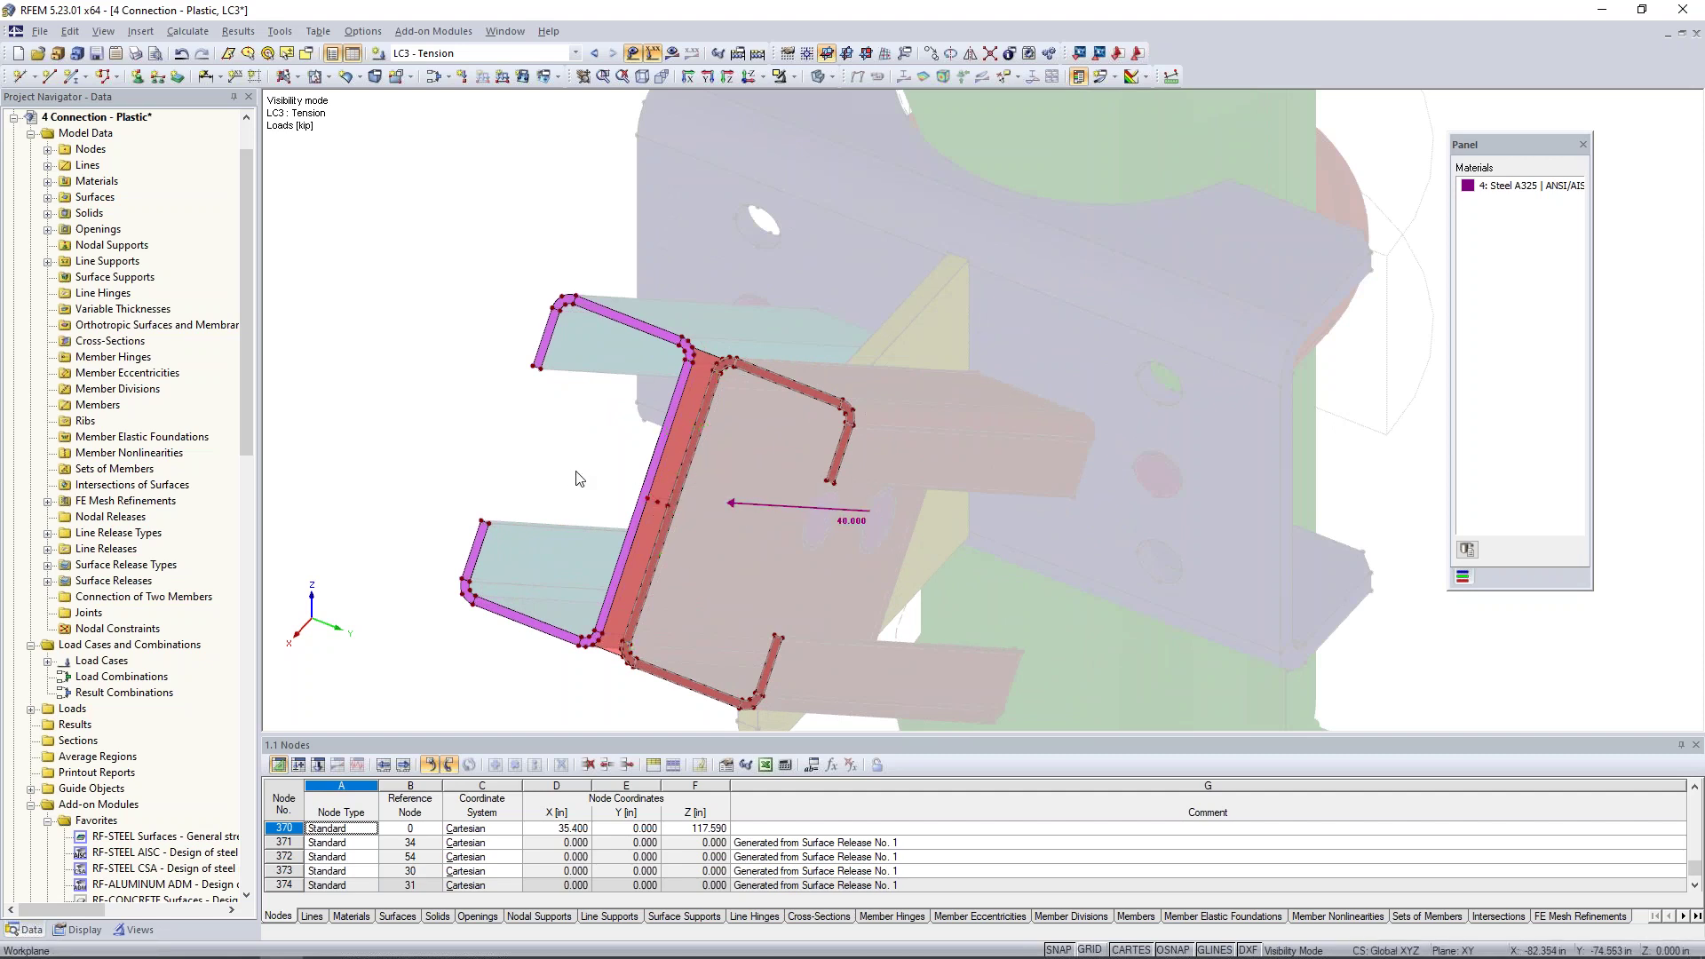
pyautogui.scroll(-4, 580, 480)
pyautogui.keyDown('ctrl'); pyautogui.moveTo(589, 513); pyautogui.dragTo(777, 533, button='middle'); pyautogui.keyUp('ctrl')
pyautogui.scroll(4, 673, 477)
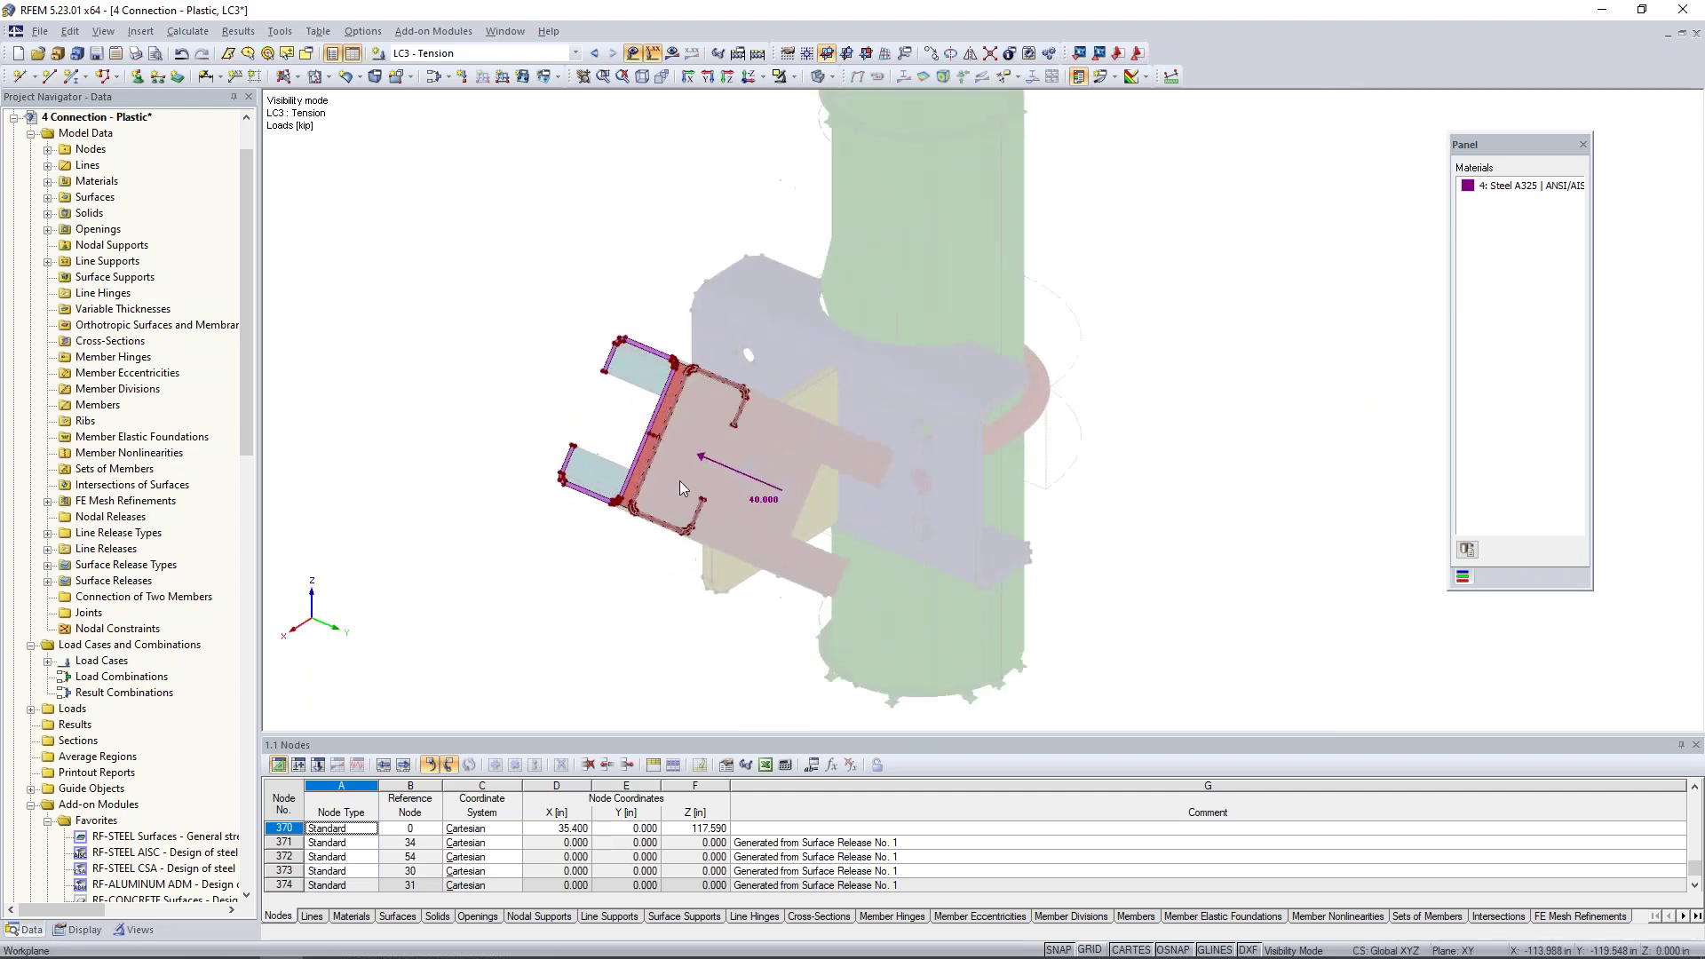
pyautogui.scroll(-1, 840, 479)
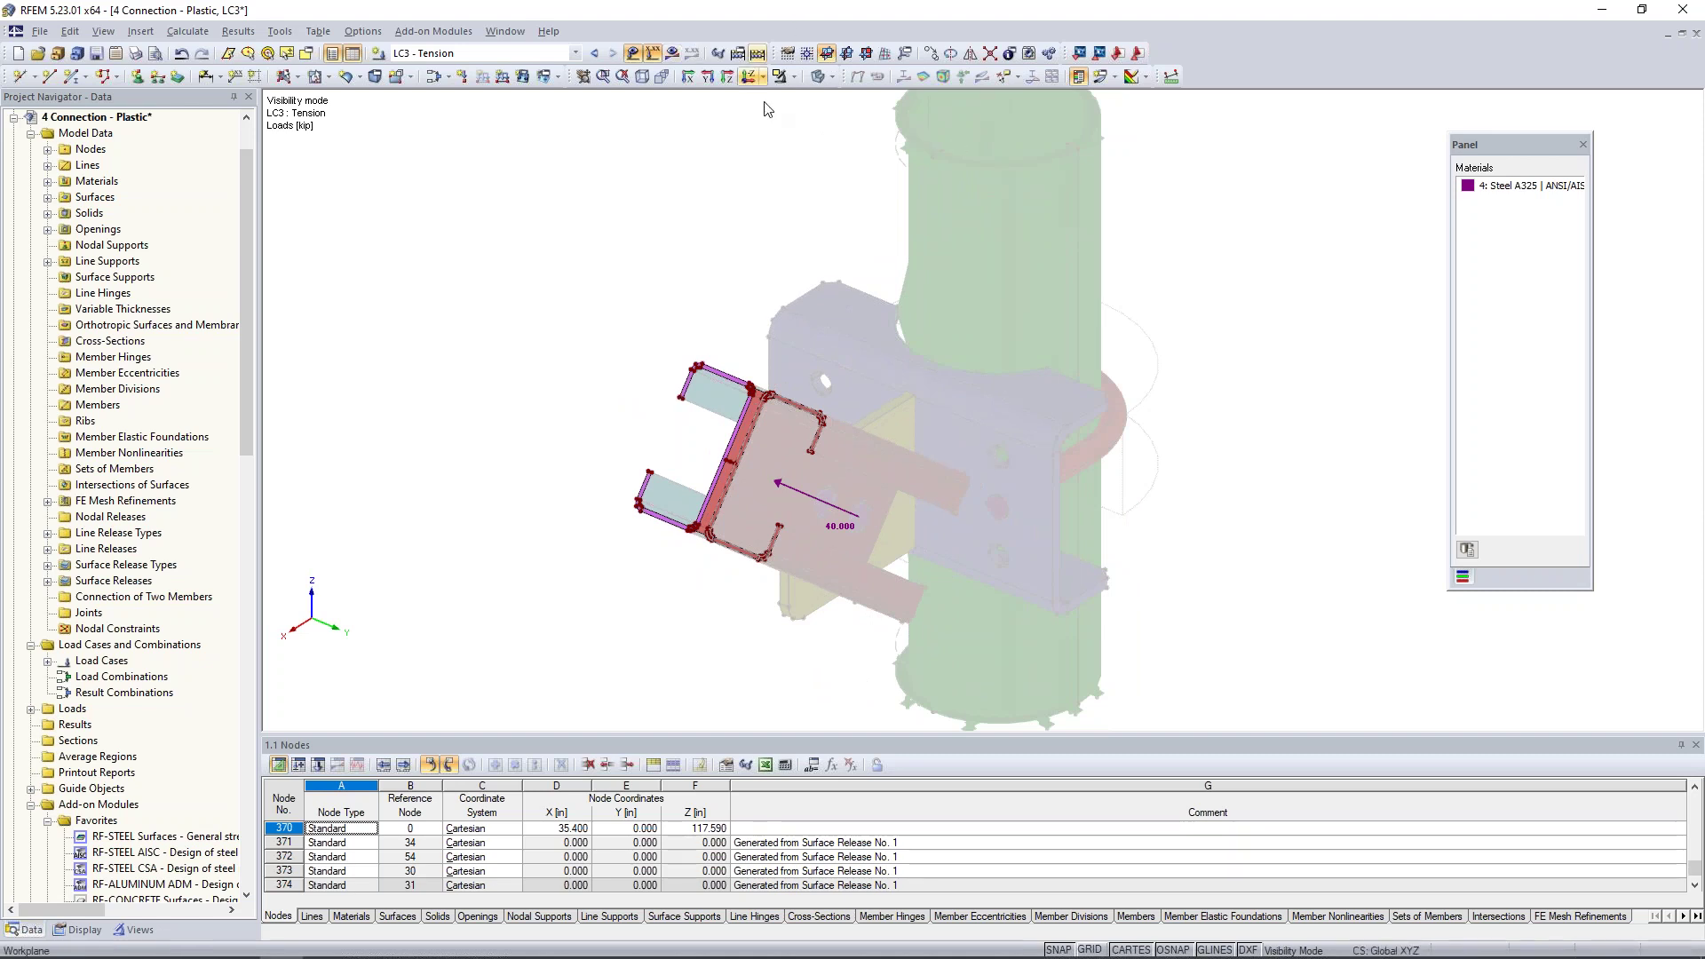
# Switch to the model 5 Connection - Null and display the global deformations u for LC1 - Up
pyautogui.click(505, 31)
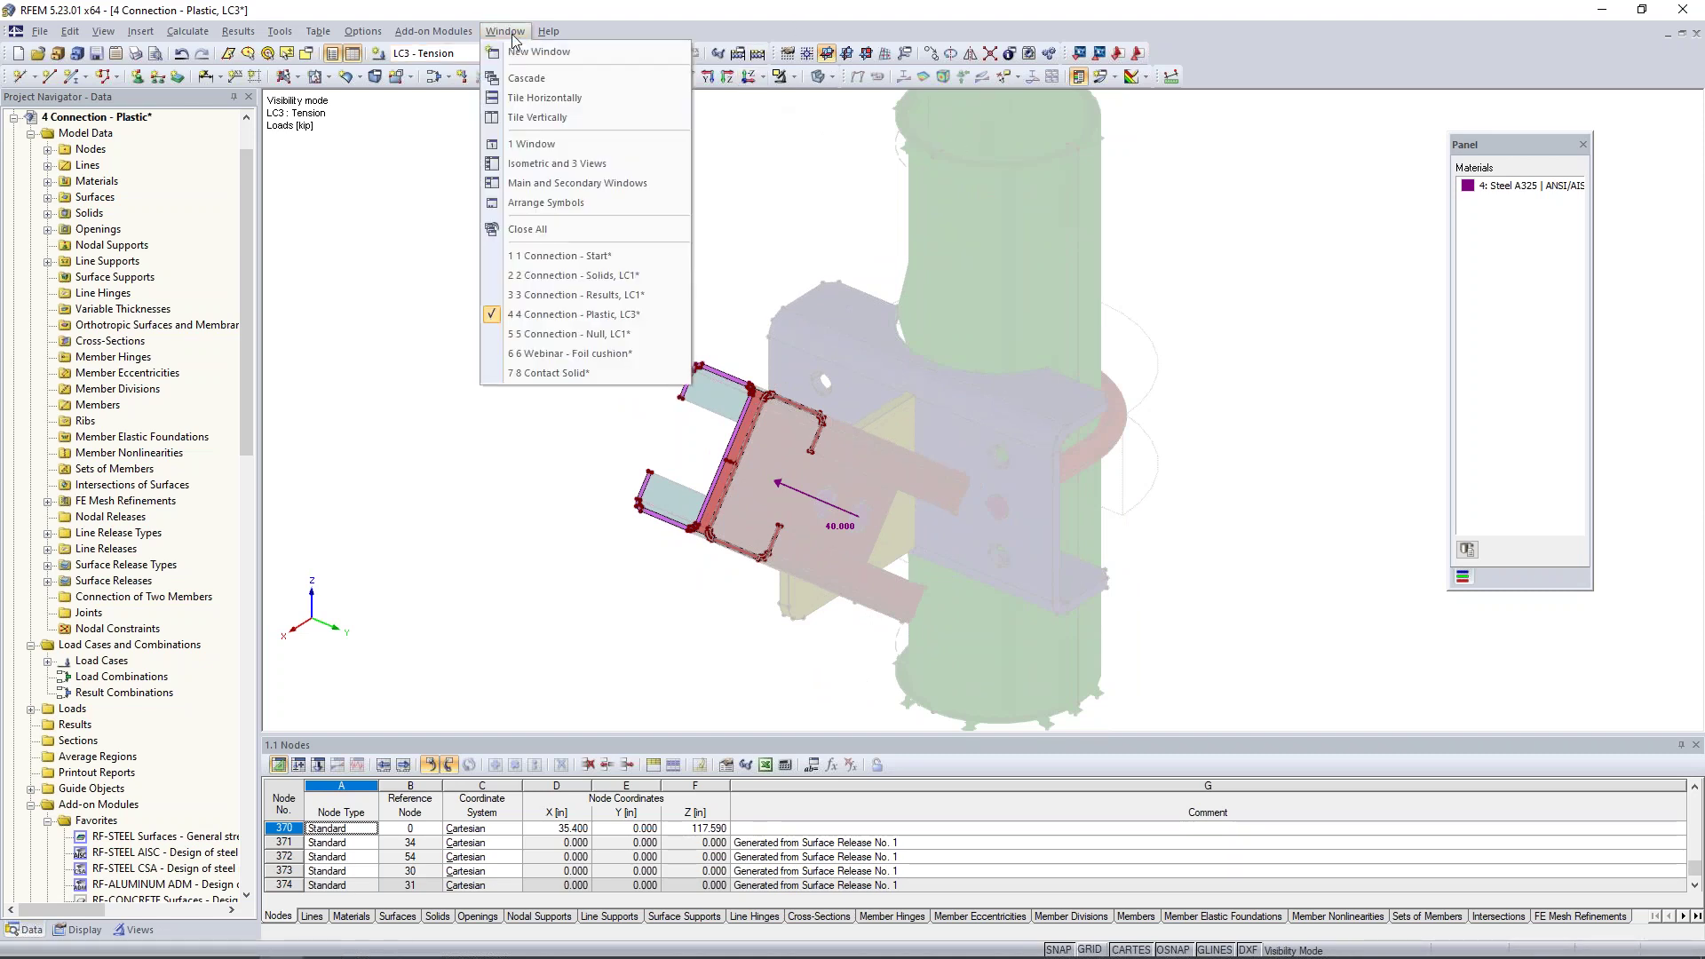
pyautogui.click(546, 336)
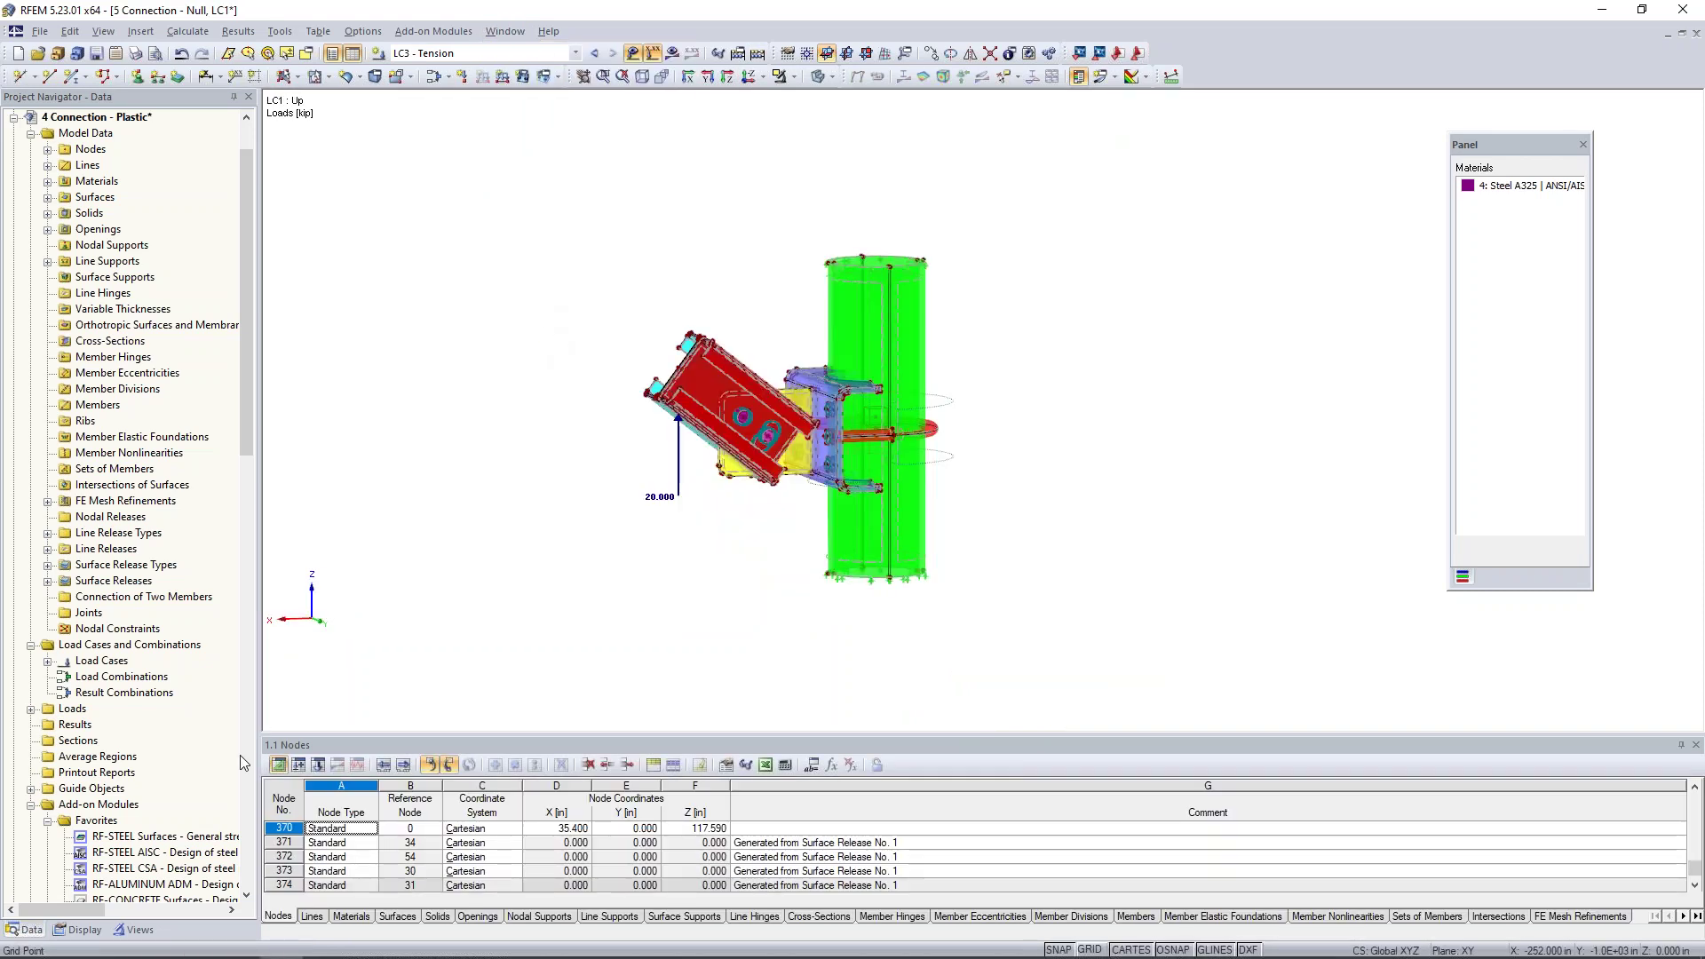
pyautogui.click(575, 53)
pyautogui.click(562, 69)
pyautogui.click(672, 54)
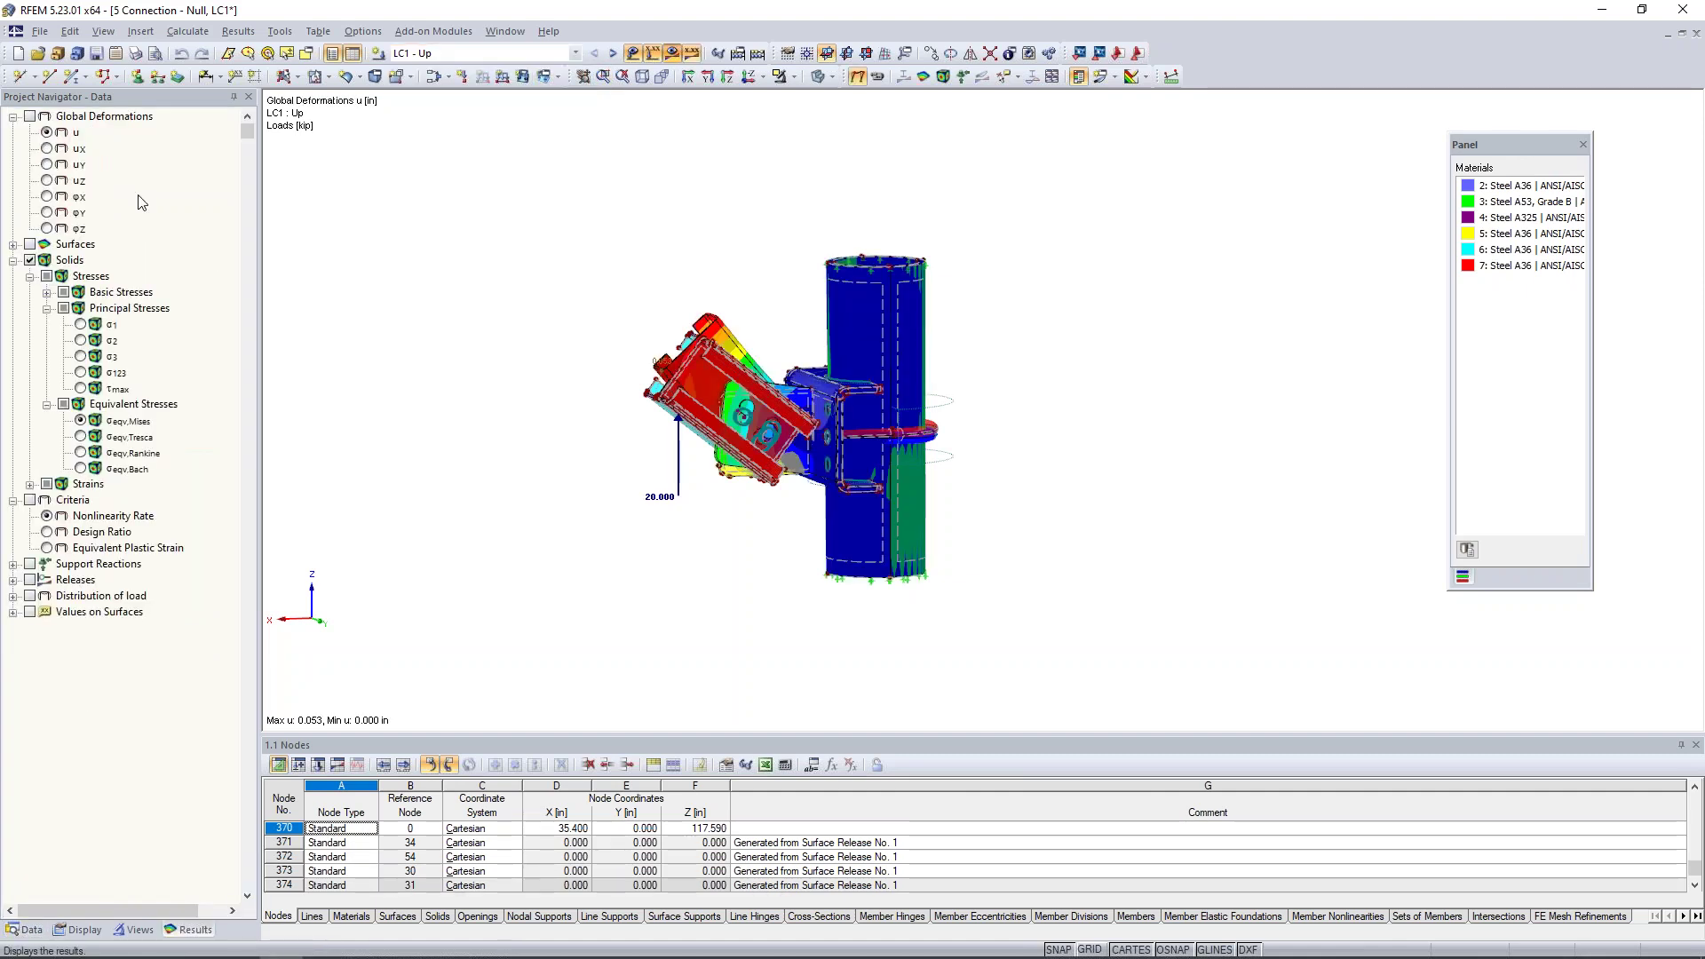
pyautogui.click(30, 117)
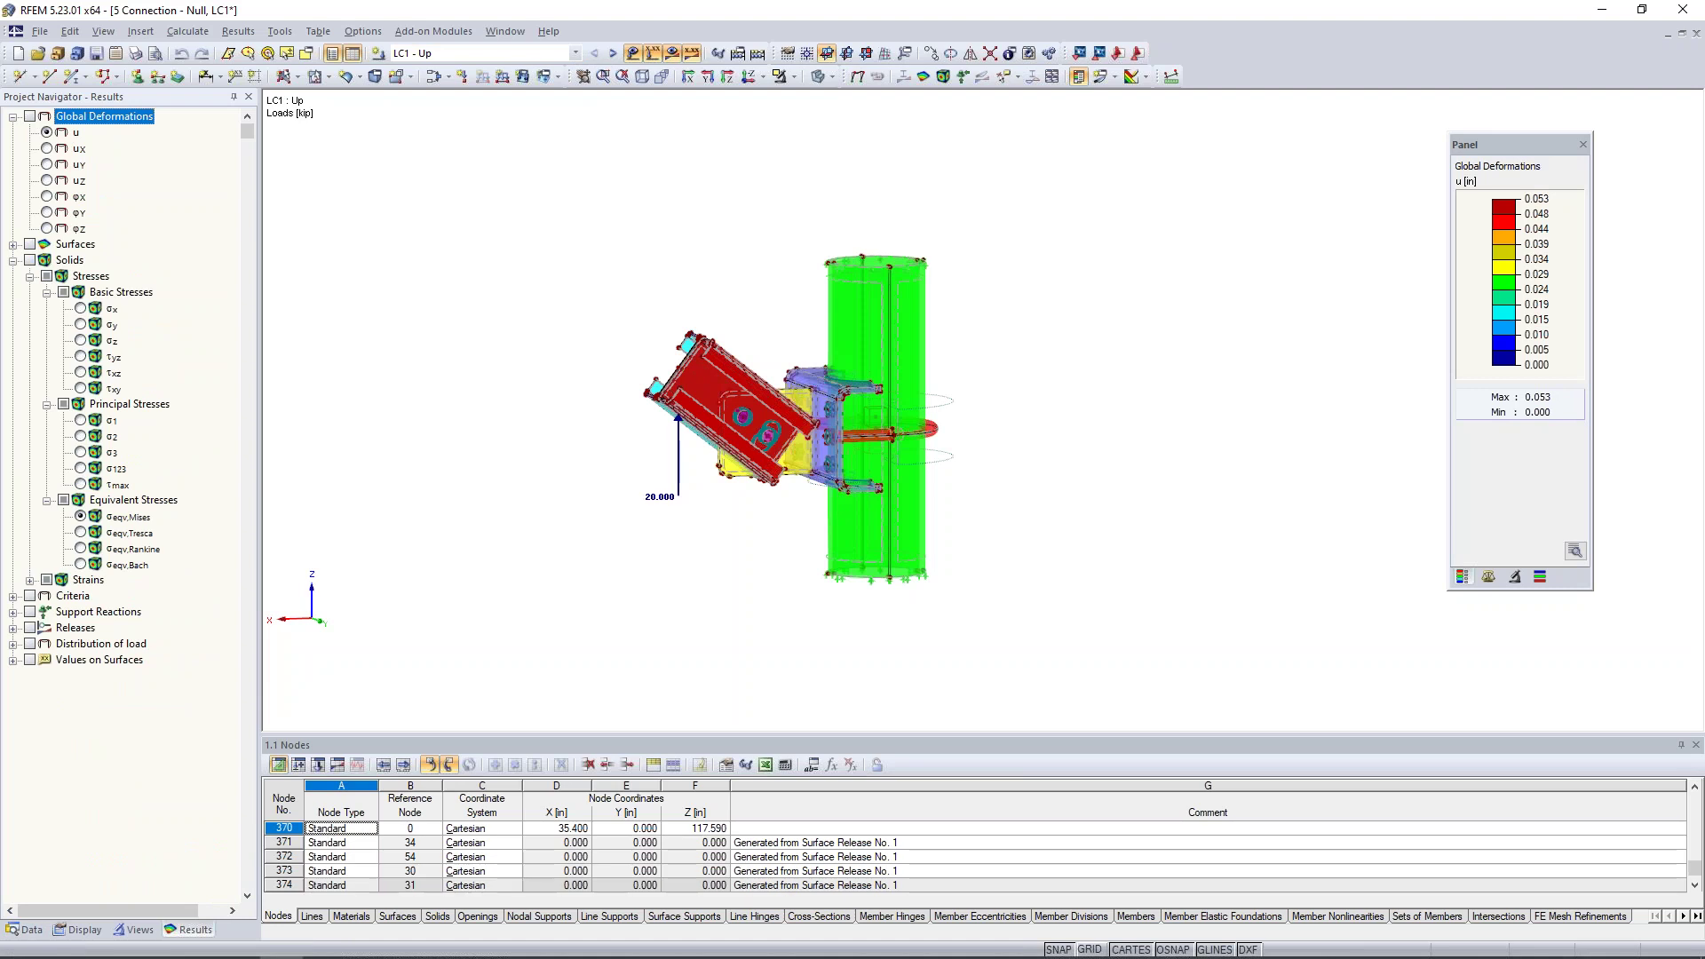
pyautogui.click(31, 116)
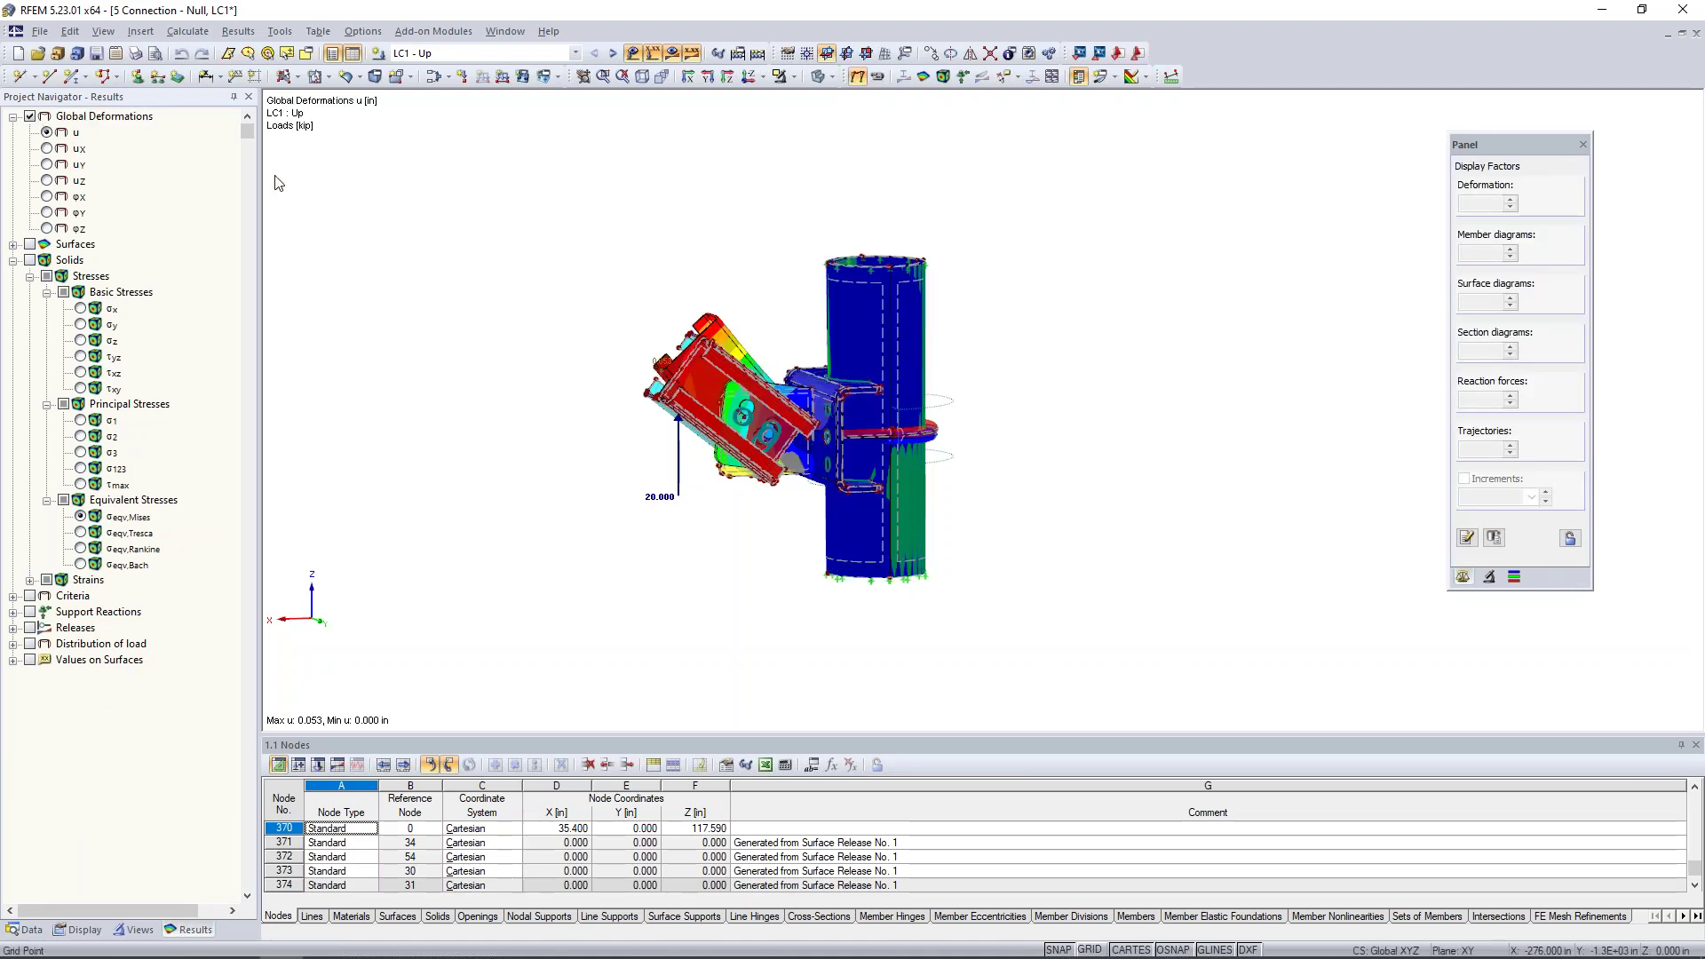
# Hide the model objects so only the deformation results show, and animate the LC1 deformation
pyautogui.click(80, 930)
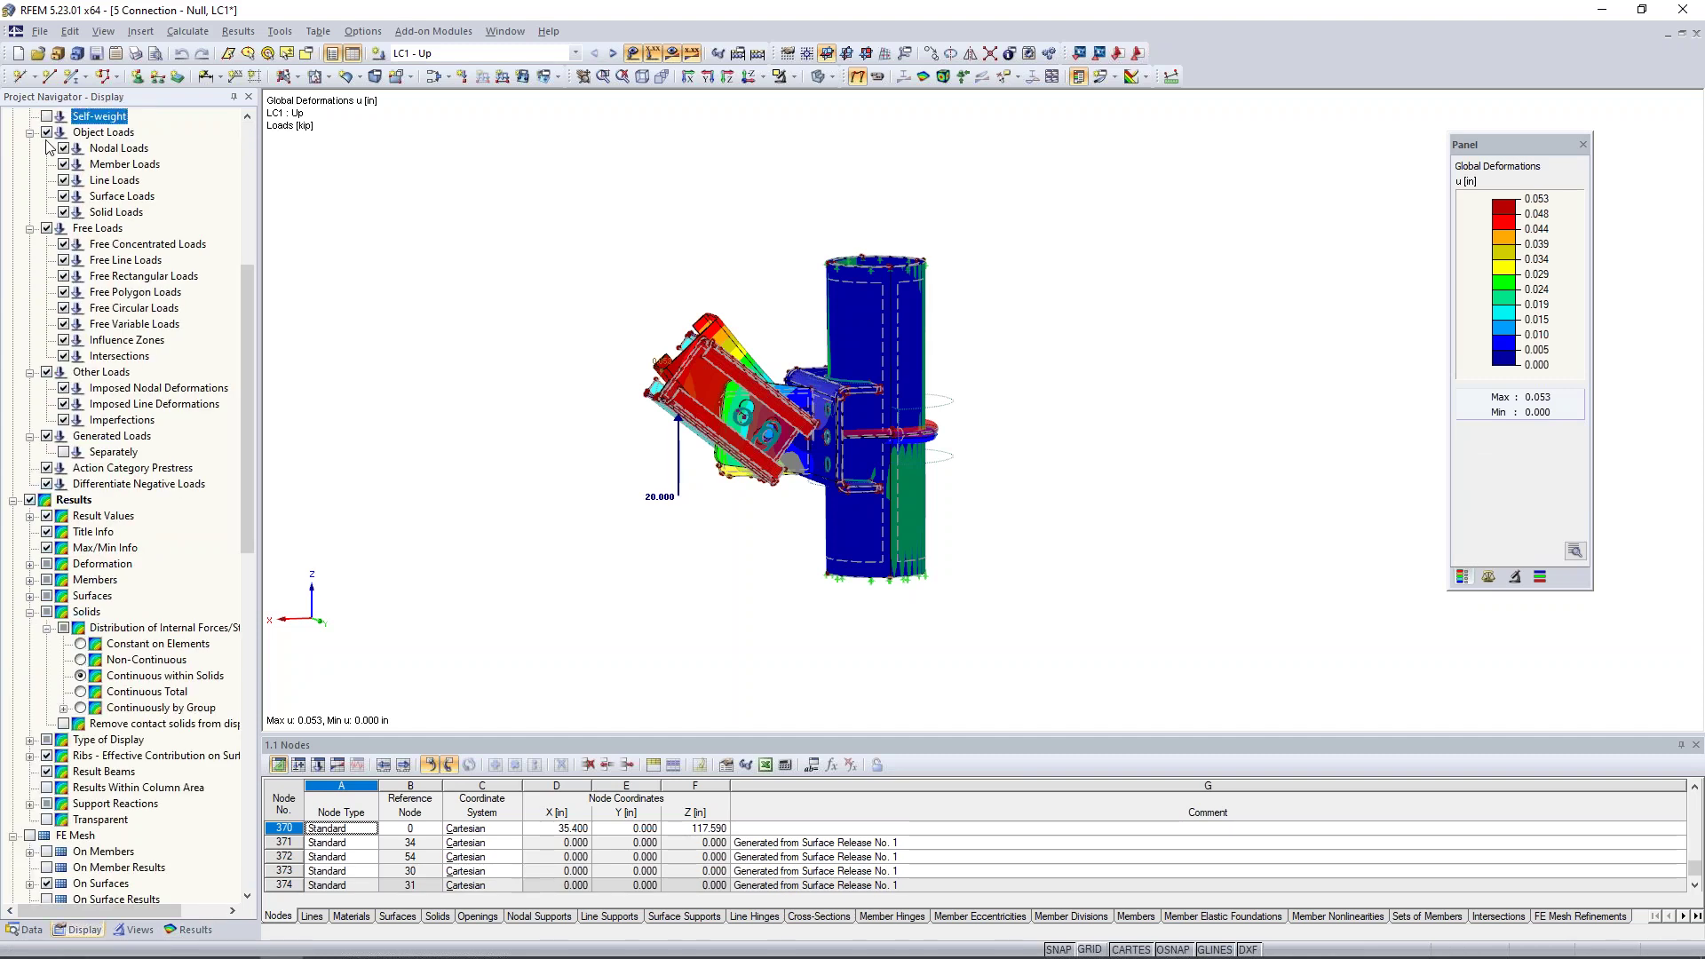
pyautogui.scroll(8, 48, 146)
pyautogui.click(31, 117)
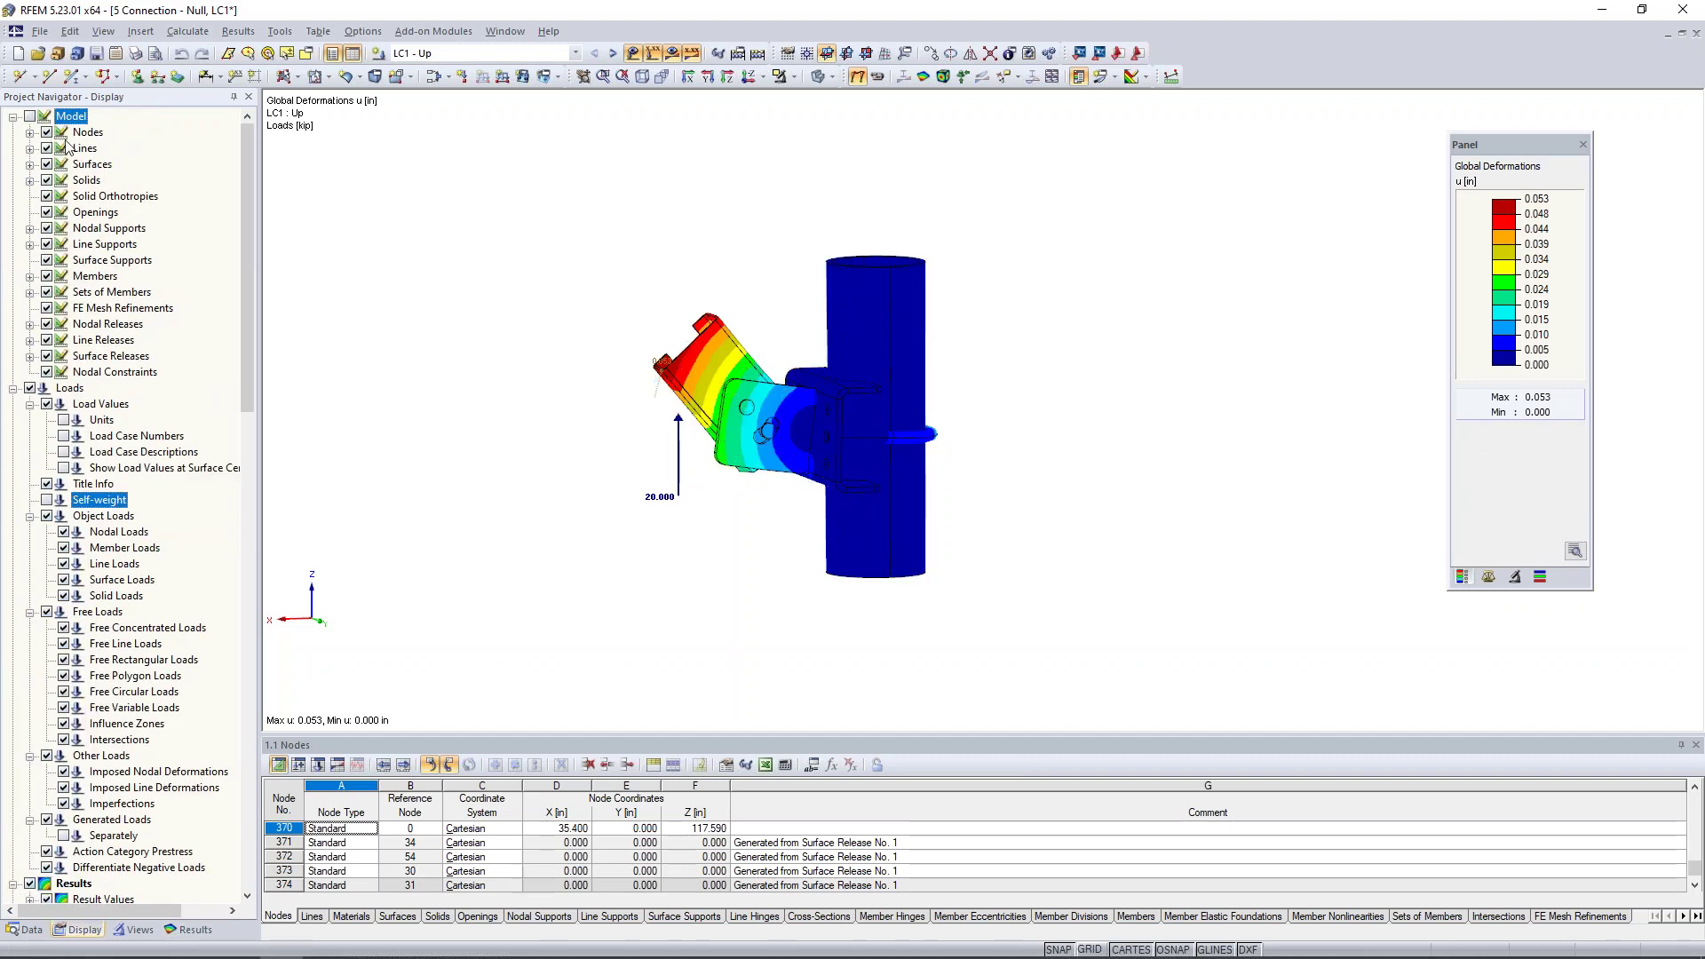
pyautogui.keyDown('ctrl'); pyautogui.moveTo(697, 438); pyautogui.dragTo(679, 472, button='middle'); pyautogui.keyUp('ctrl')
pyautogui.scroll(3, 680, 473)
pyautogui.scroll(1, 675, 466)
pyautogui.click(878, 78)
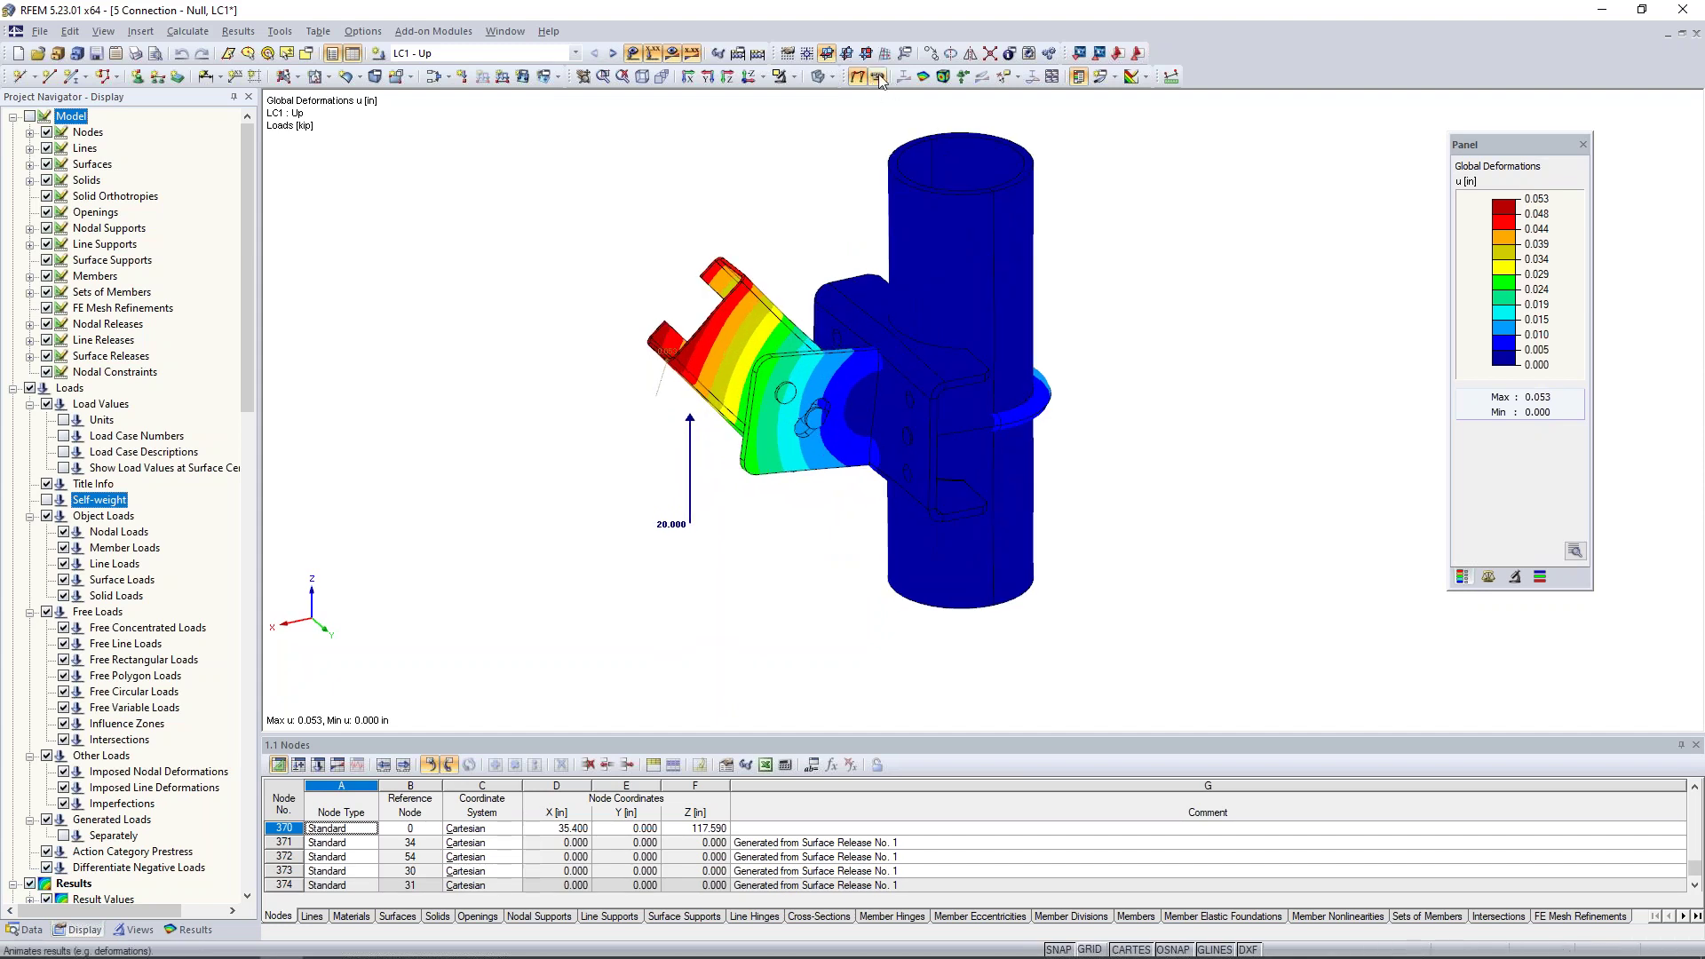
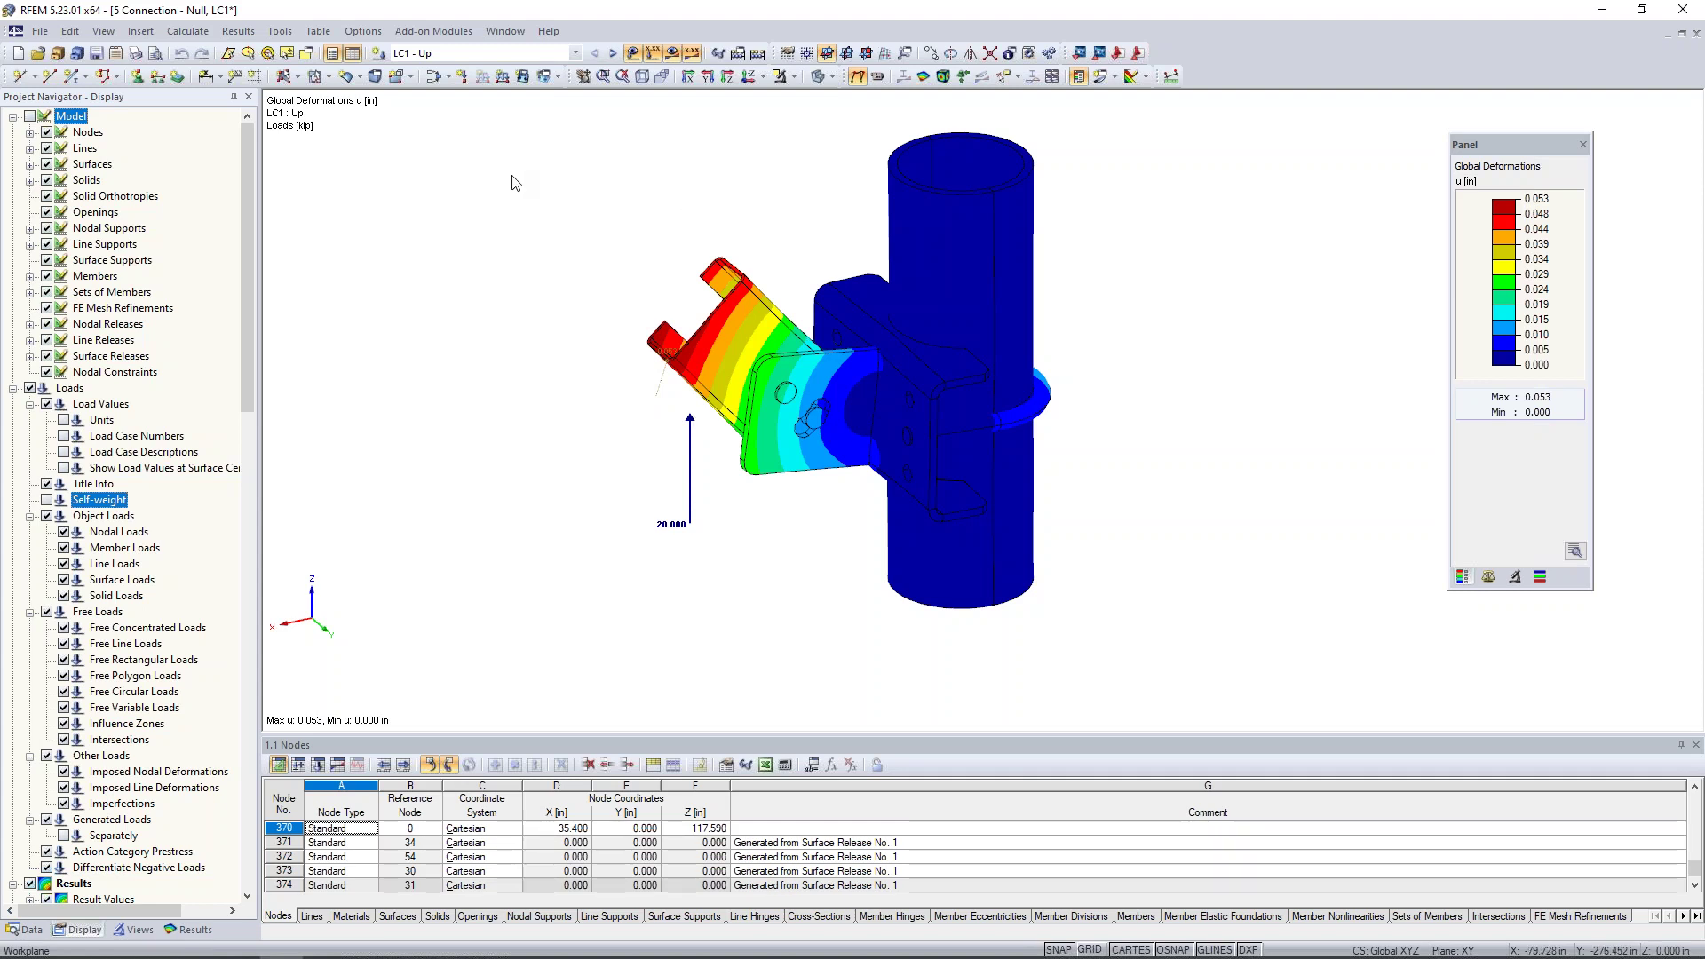
# Switch to the model 6 Webinar - Foil cushion
pyautogui.click(505, 31)
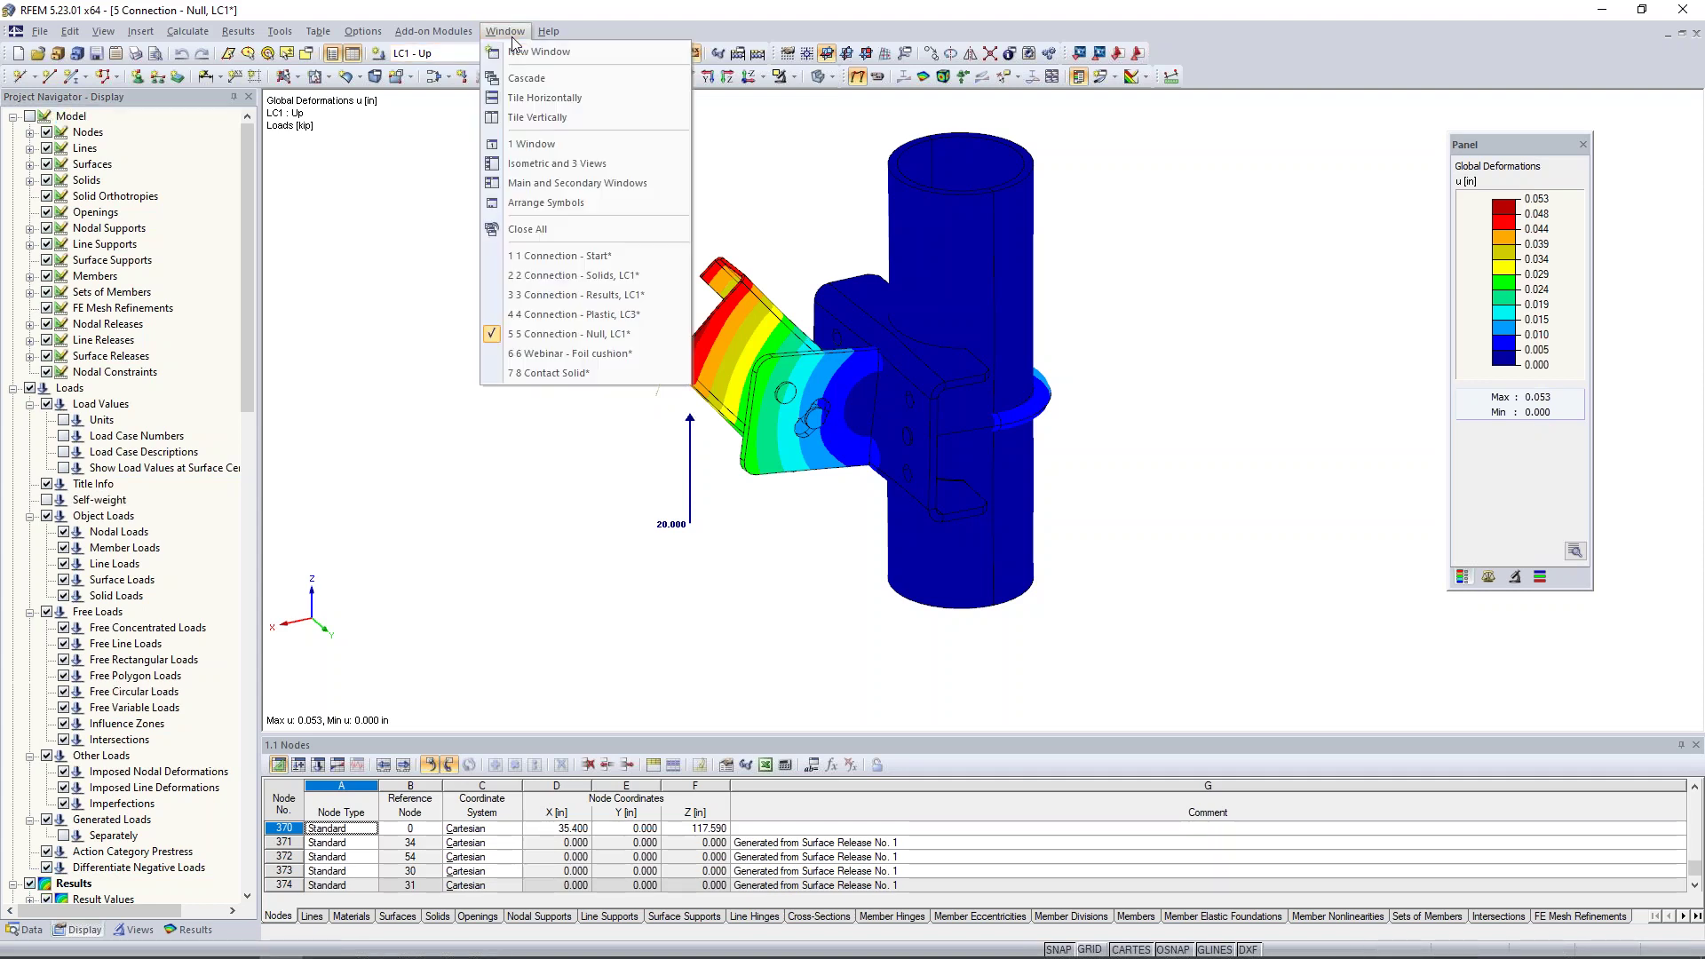
pyautogui.click(540, 355)
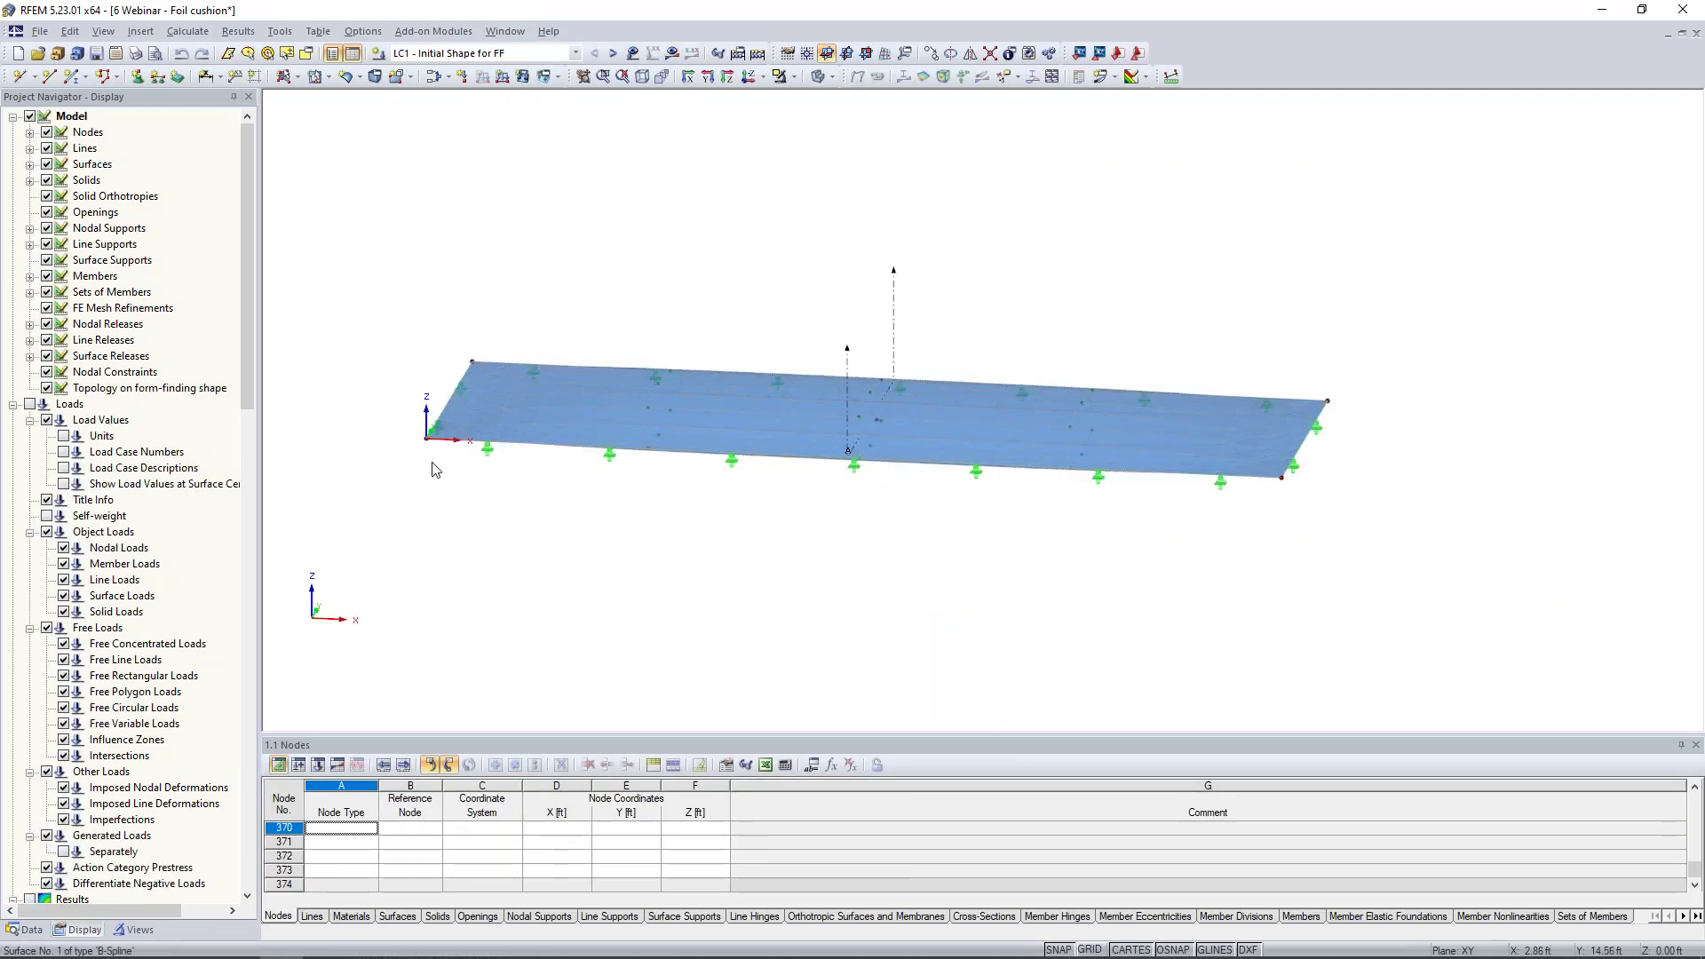
# Return to the model data tree and inspect the foil cushion's surfaces and line supports from several angles
pyautogui.click(32, 932)
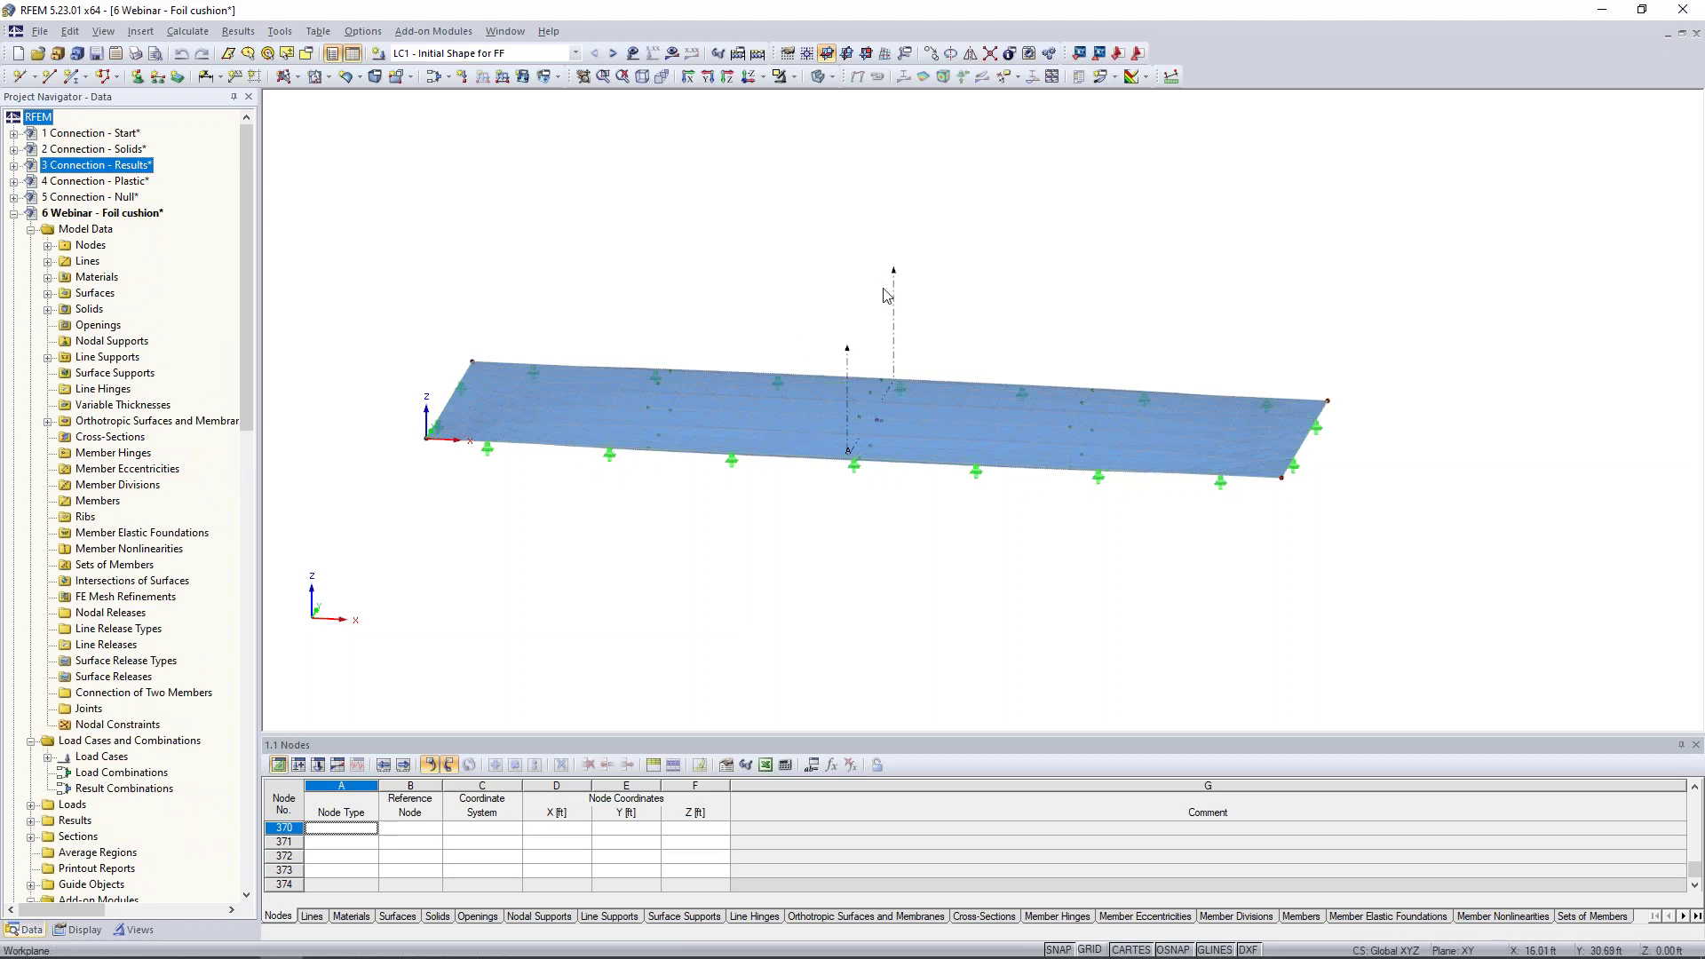
pyautogui.keyDown('ctrl'); pyautogui.moveTo(746, 345); pyautogui.dragTo(717, 258, button='middle'); pyautogui.keyUp('ctrl')
pyautogui.scroll(-1, 717, 257)
pyautogui.scroll(4, 760, 357)
pyautogui.keyDown('ctrl'); pyautogui.moveTo(785, 329); pyautogui.dragTo(743, 332, button='middle'); pyautogui.keyUp('ctrl')
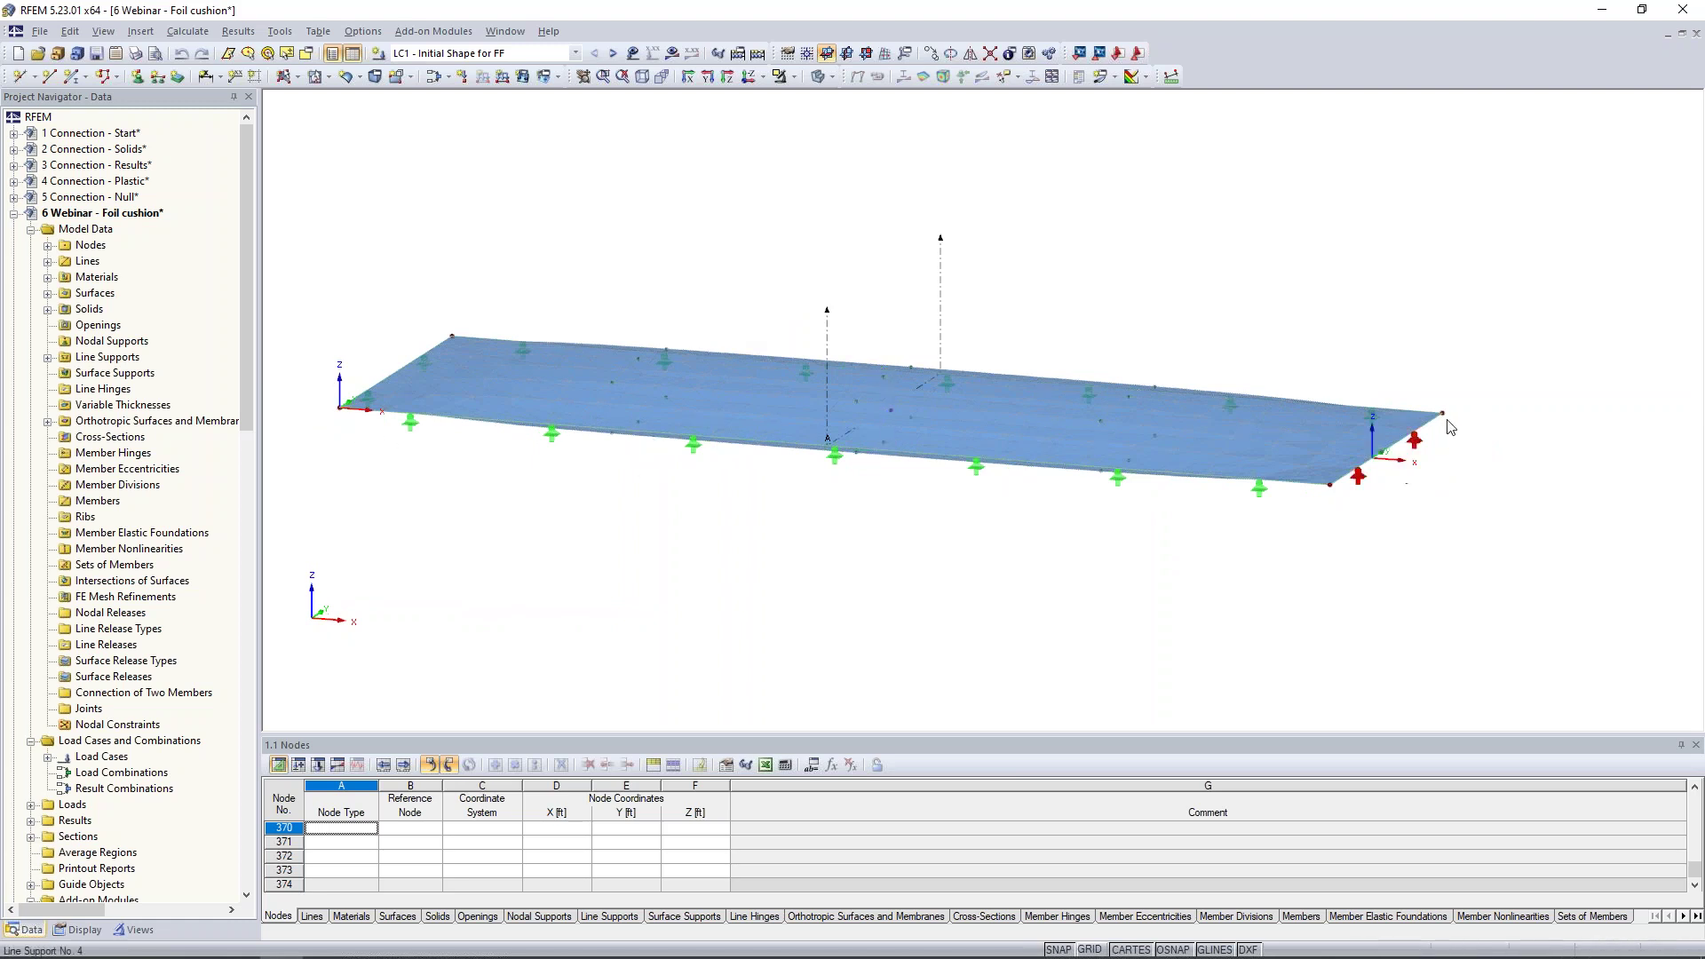
pyautogui.keyDown('ctrl'); pyautogui.moveTo(713, 563); pyautogui.dragTo(886, 536, button='middle'); pyautogui.keyUp('ctrl')
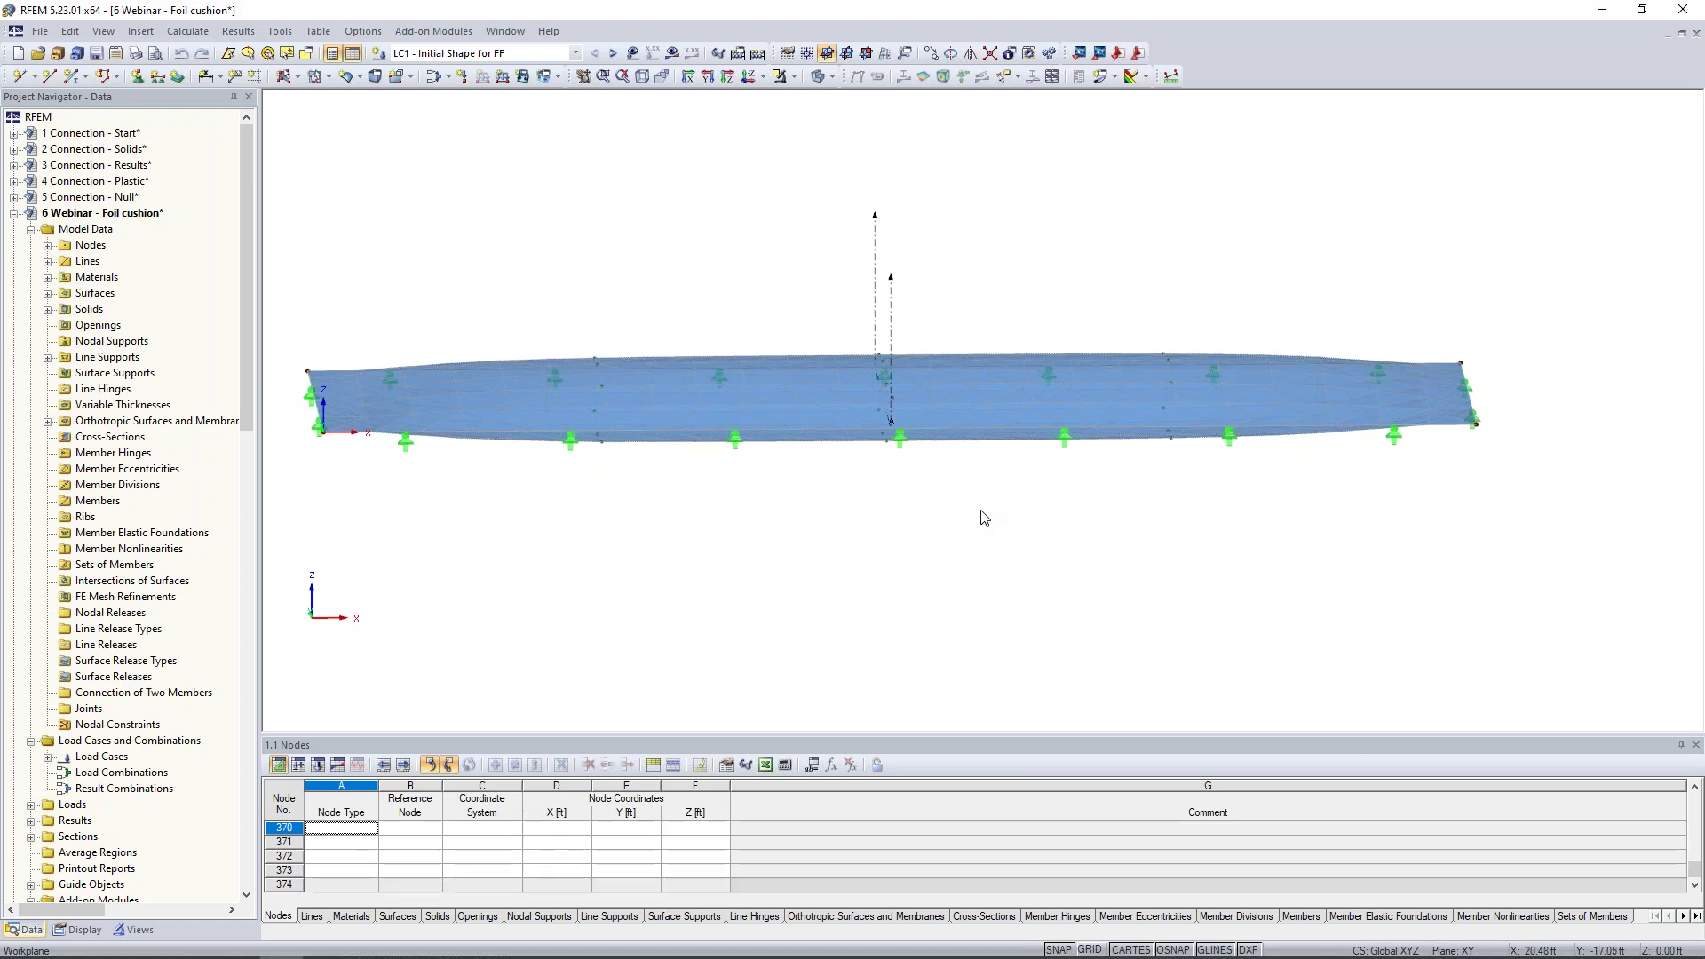
pyautogui.keyDown('ctrl'); pyautogui.moveTo(1299, 531); pyautogui.dragTo(1182, 569, button='middle'); pyautogui.keyUp('ctrl')
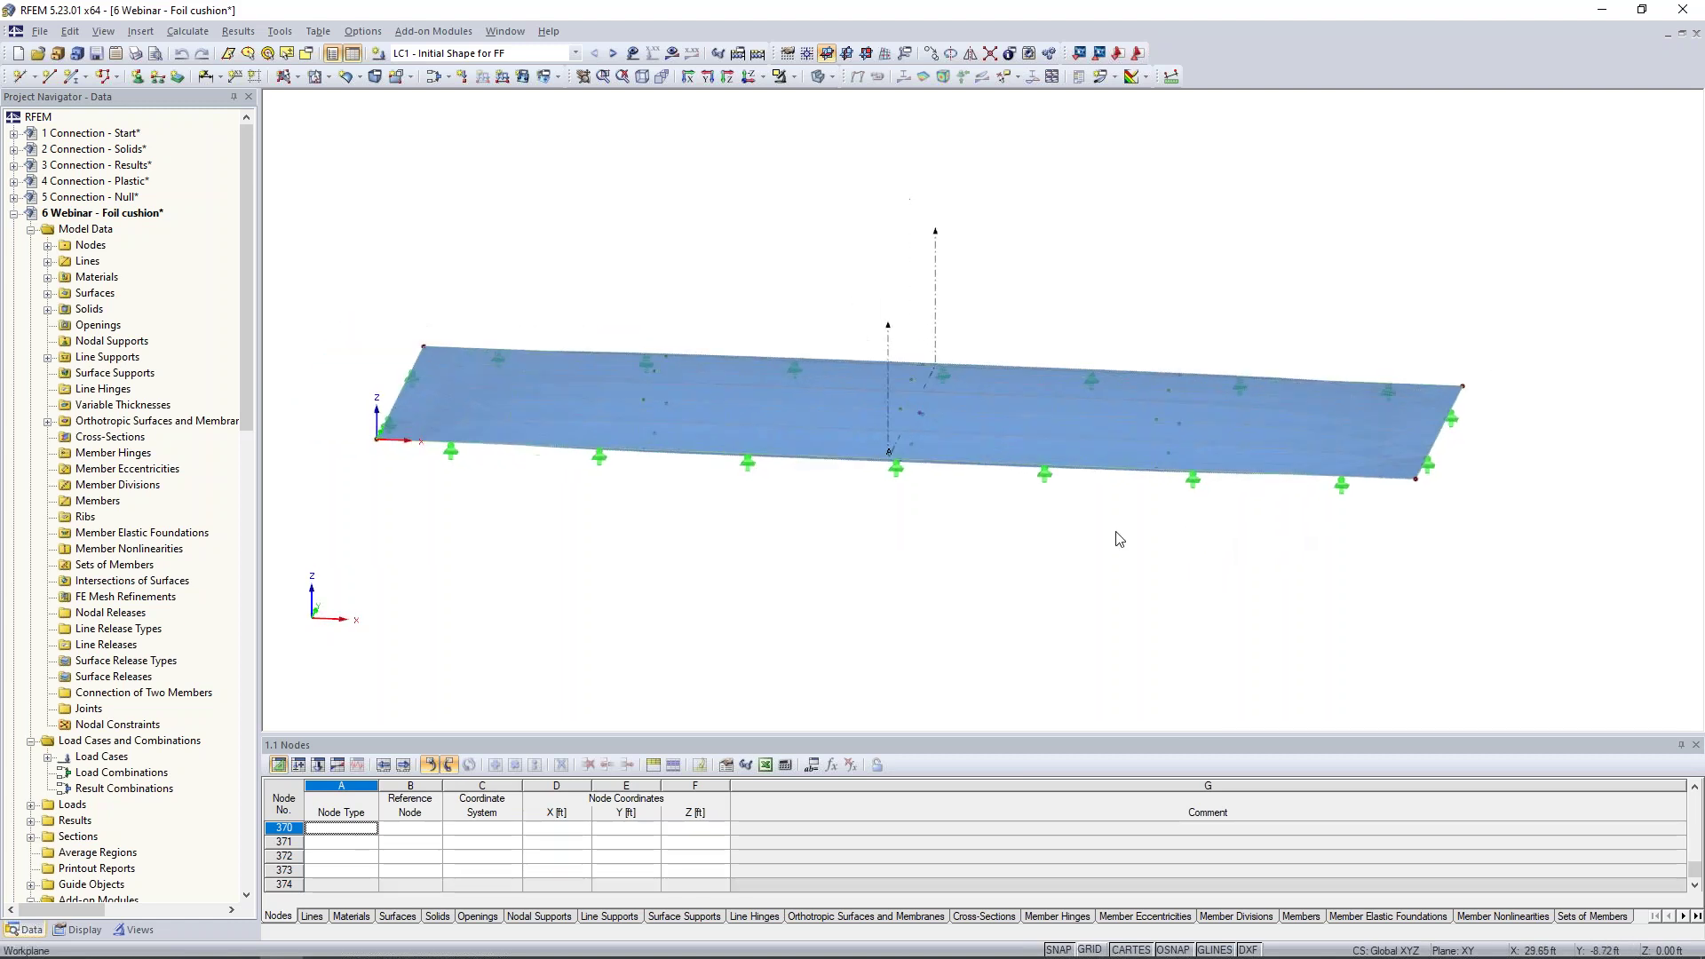
# Review the form-finding and prestress settings in surface 1's orthotropic membrane stiffness, and leave them without applying changes
pyautogui.click(688, 432)
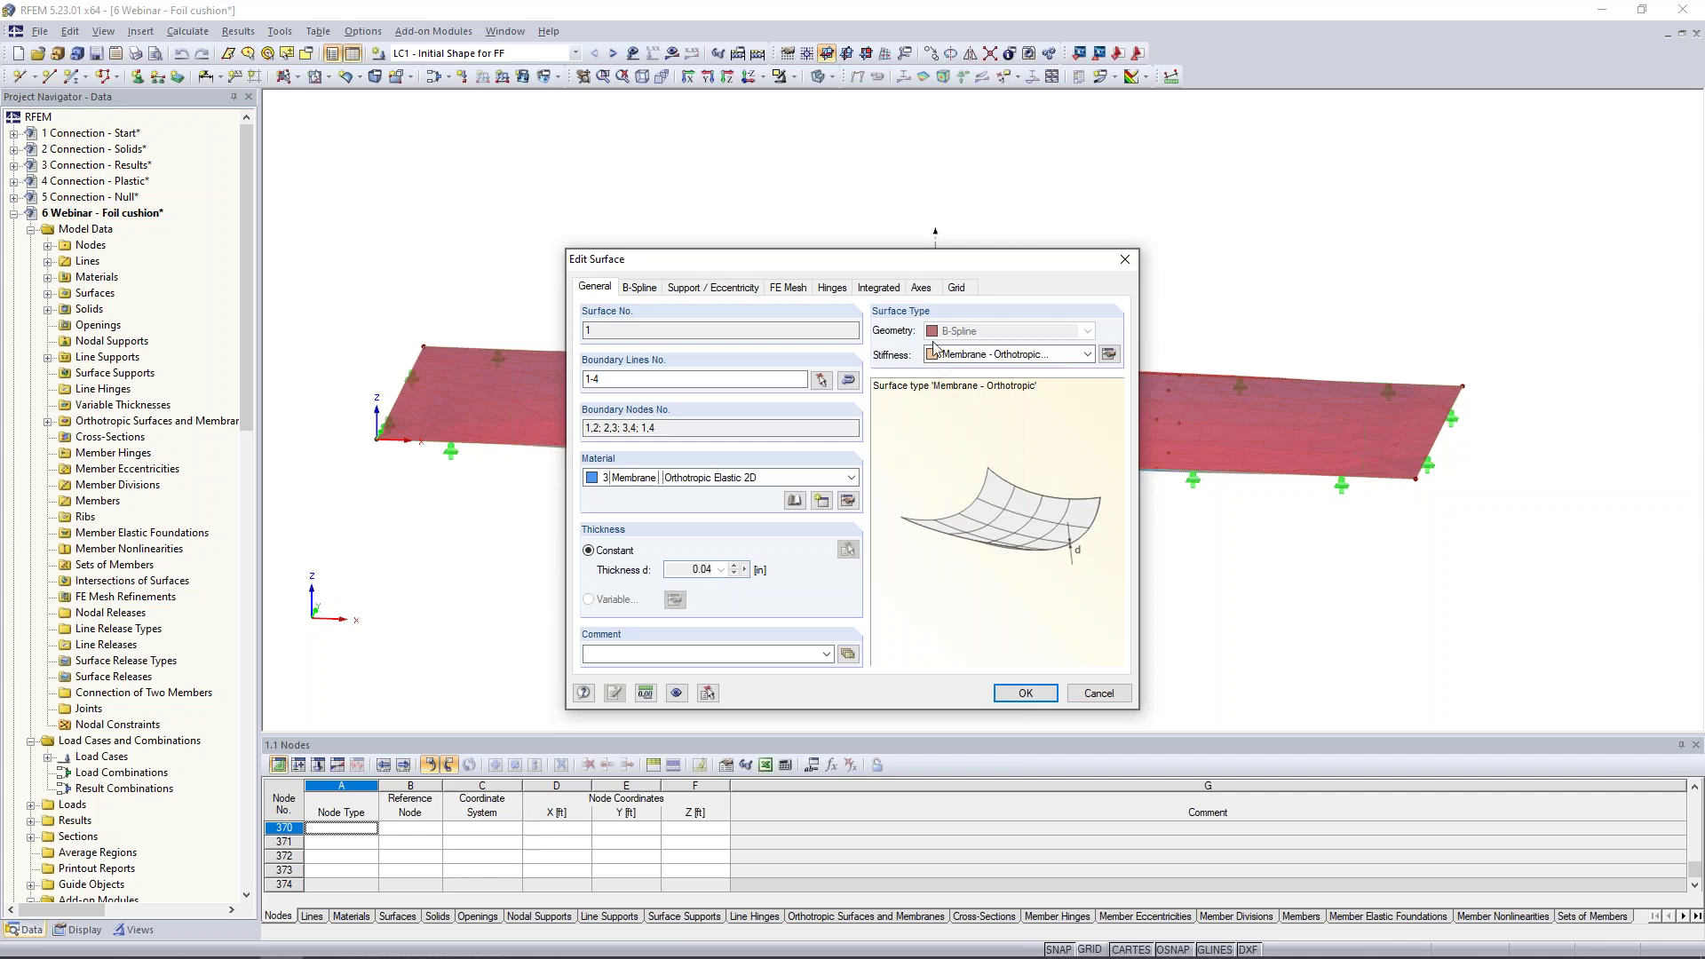
pyautogui.click(1109, 355)
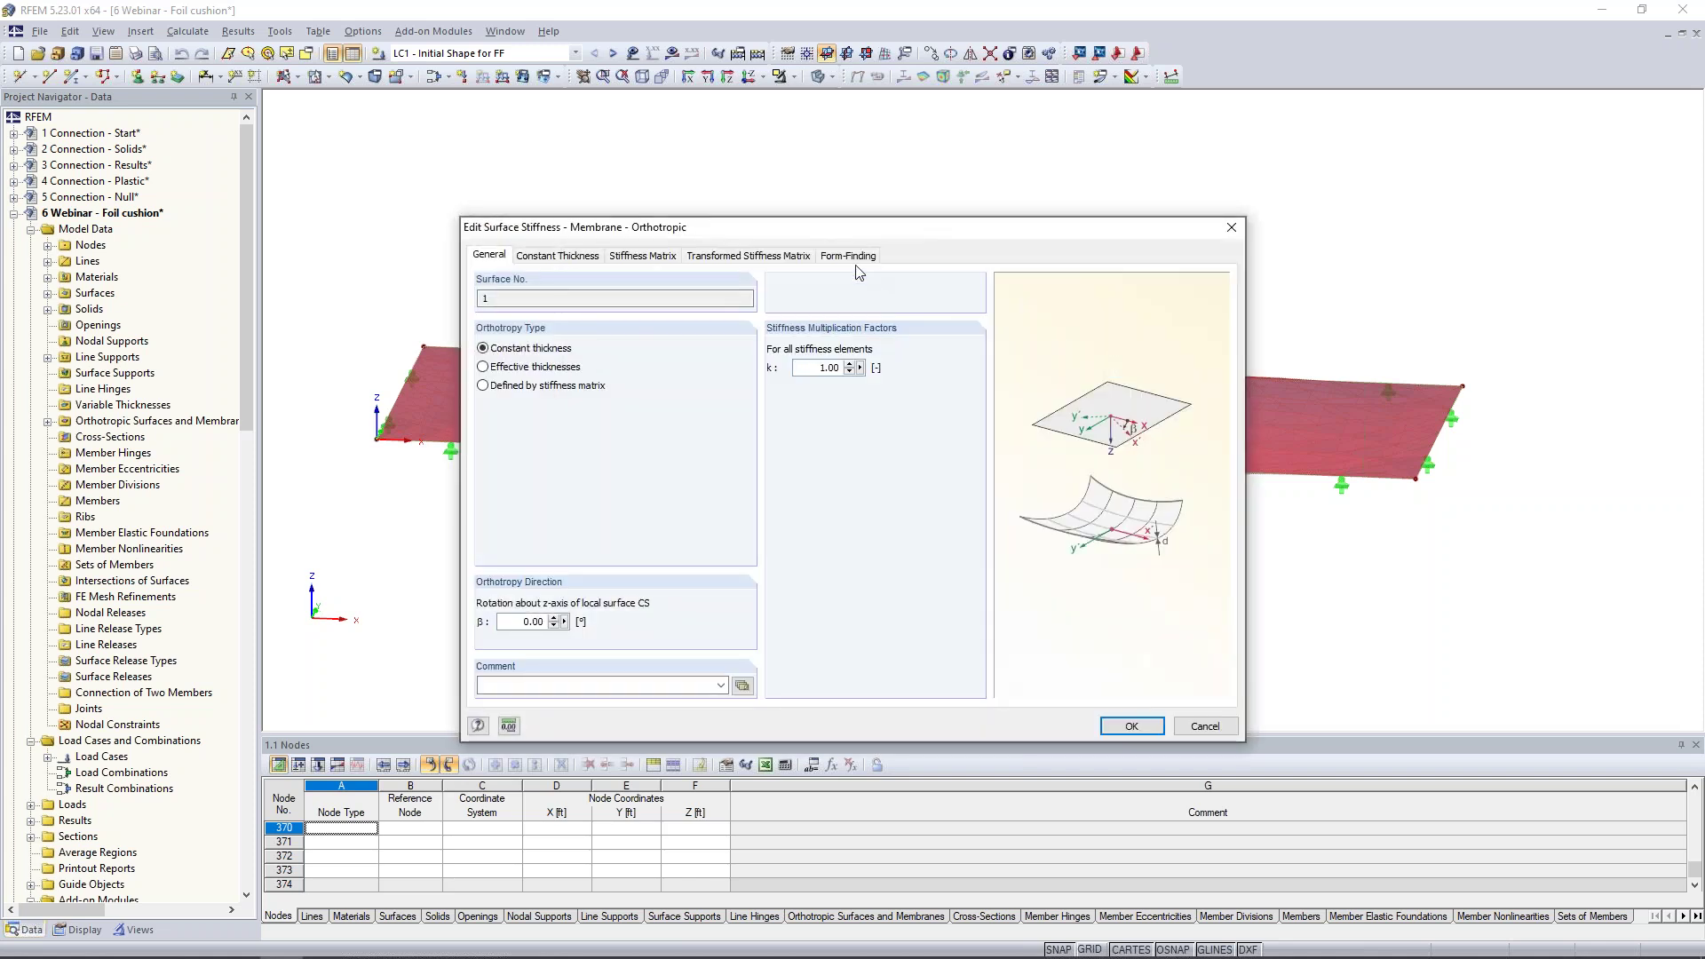
pyautogui.click(853, 259)
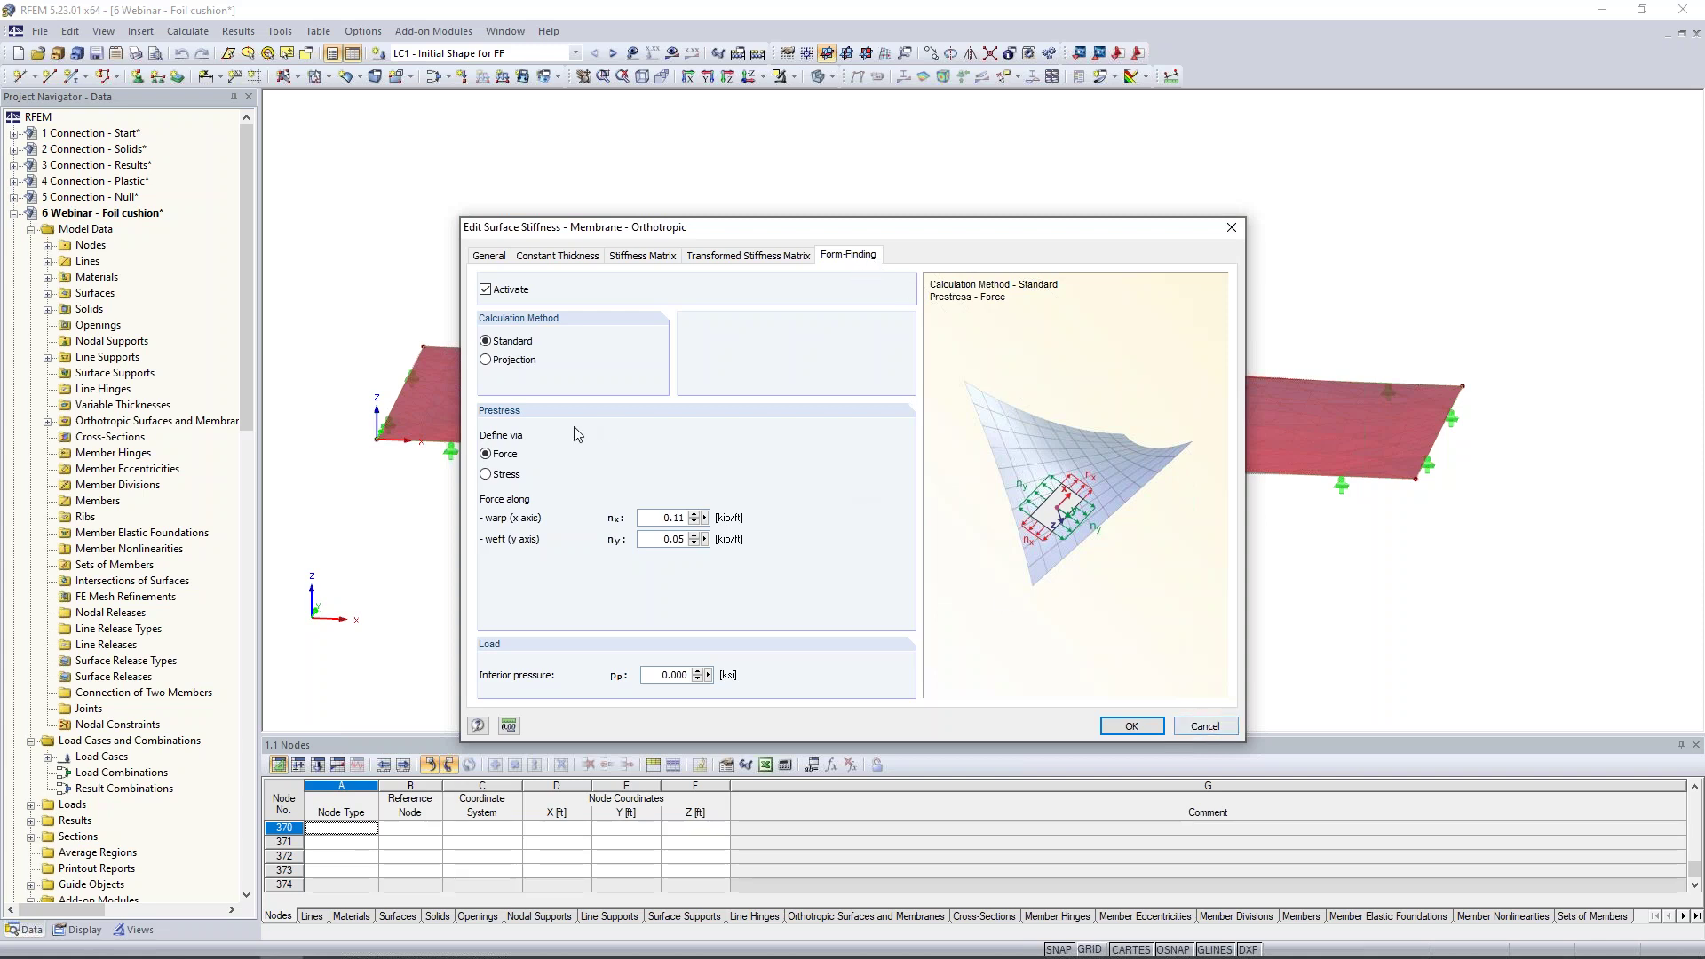
pyautogui.click(1206, 726)
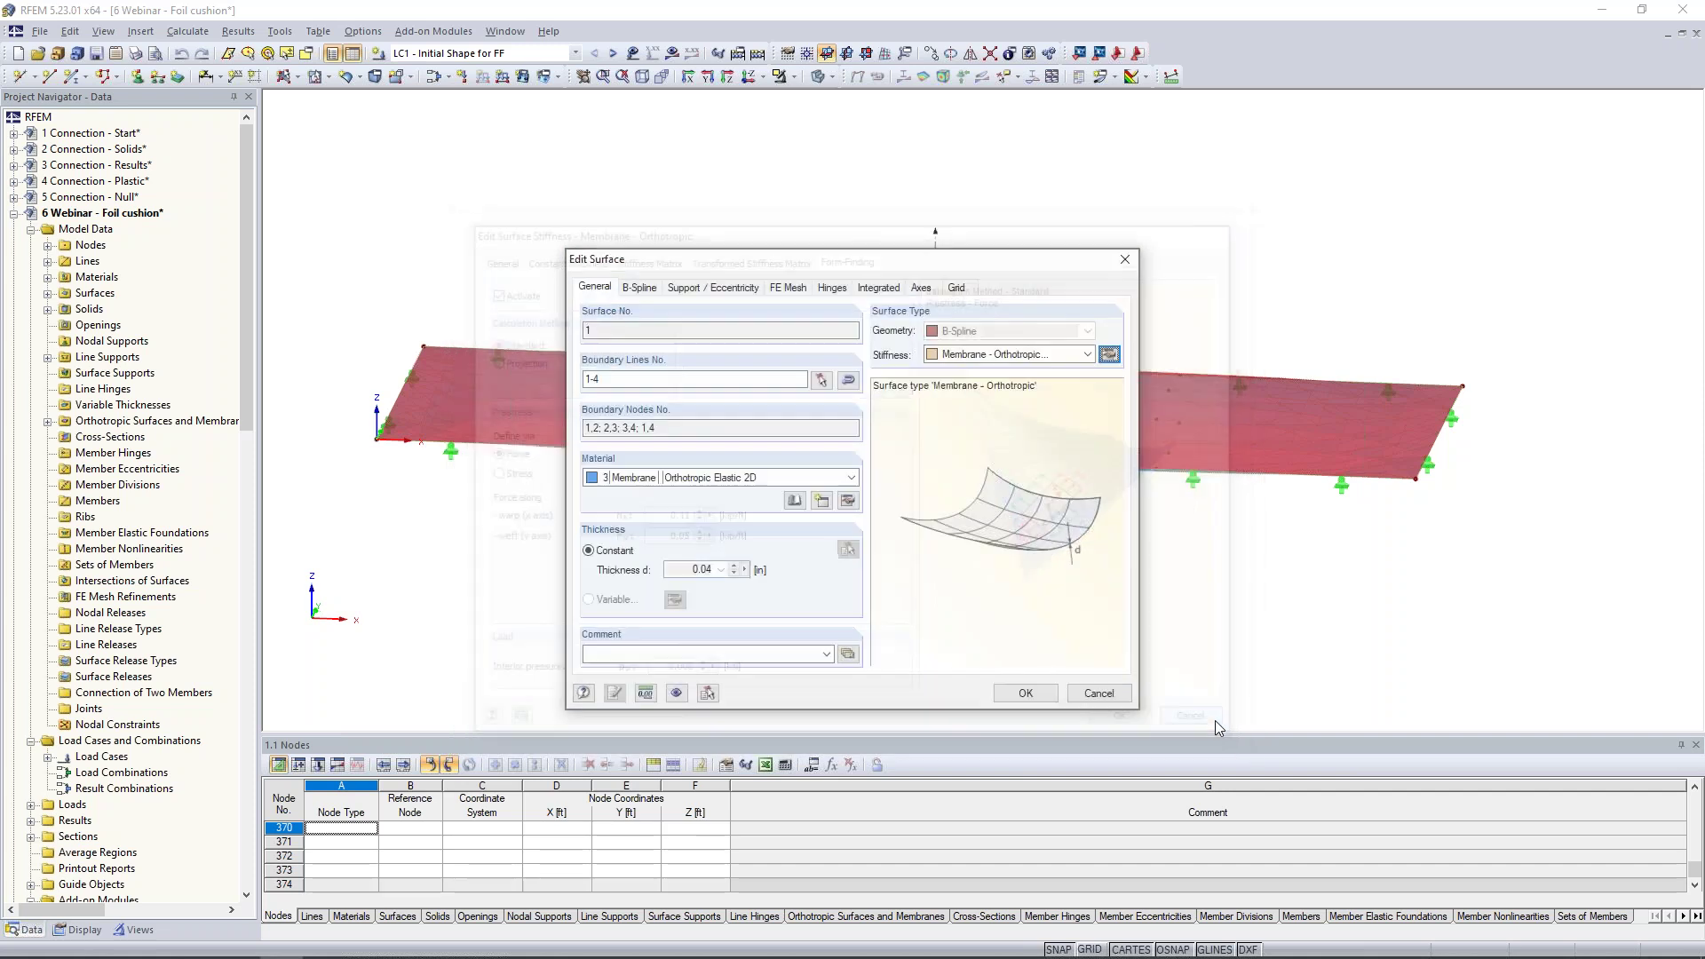
pyautogui.click(1102, 694)
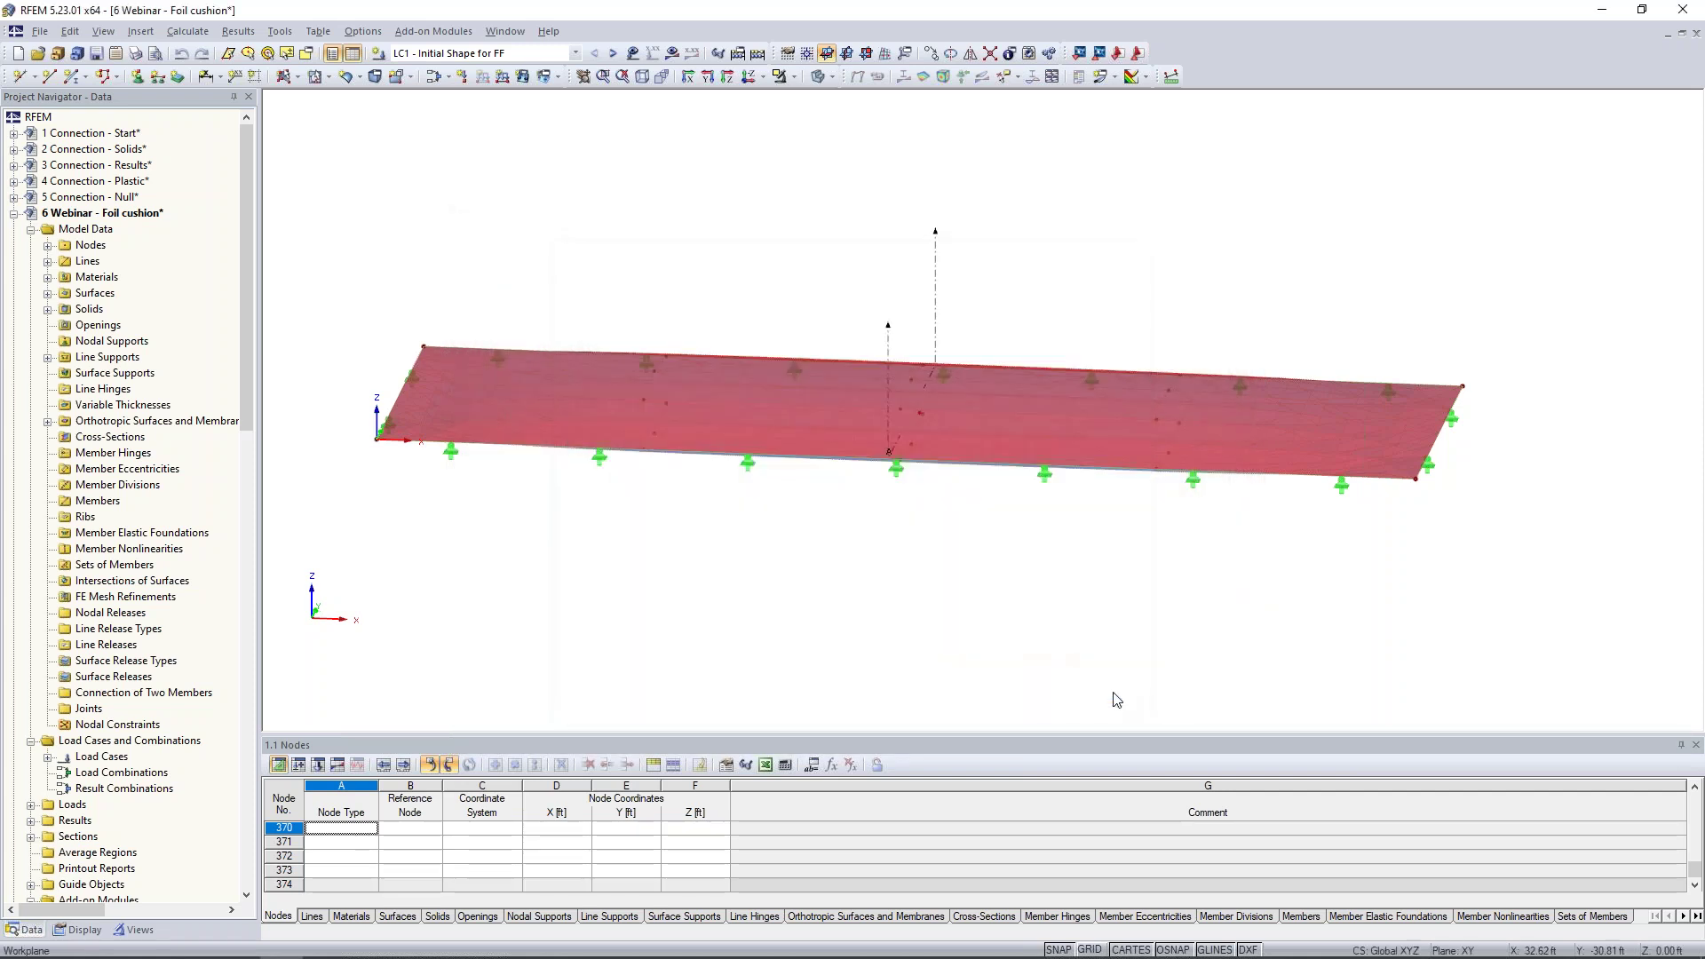
# Review the general properties of the second cushion membrane, surface 2, and close them without changes
pyautogui.moveTo(1066, 391); pyautogui.dragTo(1094, 366, button='middle')
pyautogui.doubleClick(1049, 390)
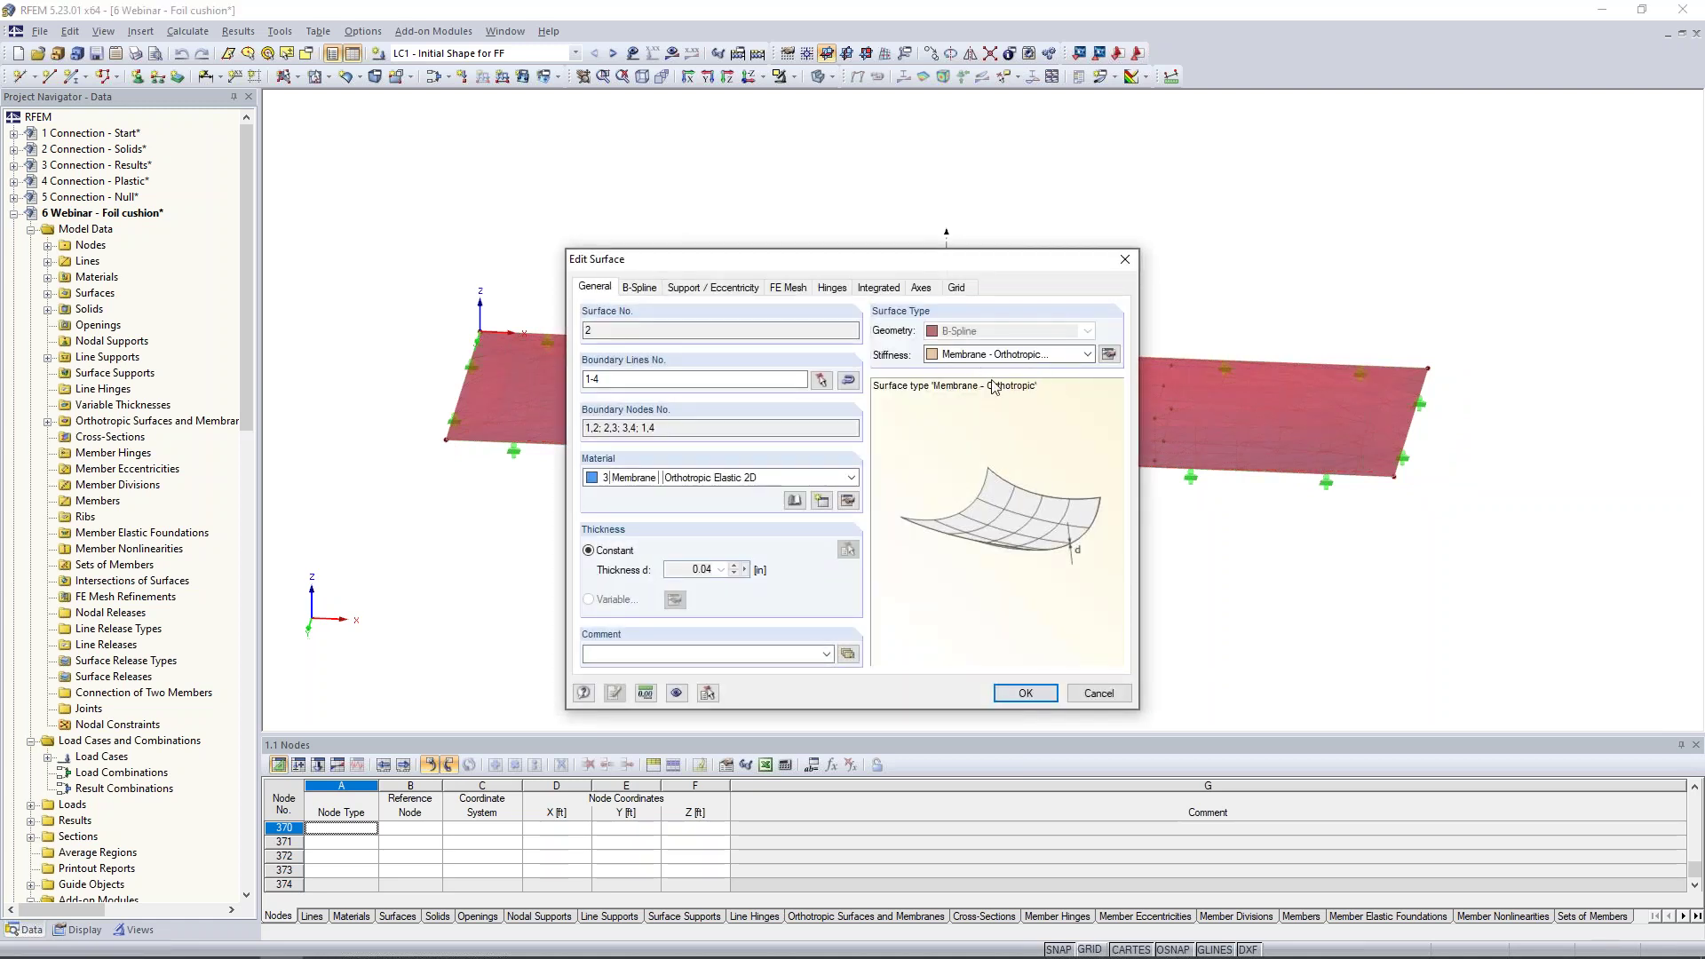
pyautogui.click(1100, 694)
# Open the properties of the gas solid inside the cushion and browse the library's gas materials, including Helium, without applying a new one
pyautogui.keyDown('ctrl'); pyautogui.moveTo(1108, 516); pyautogui.dragTo(1015, 655, button='middle'); pyautogui.keyUp('ctrl')
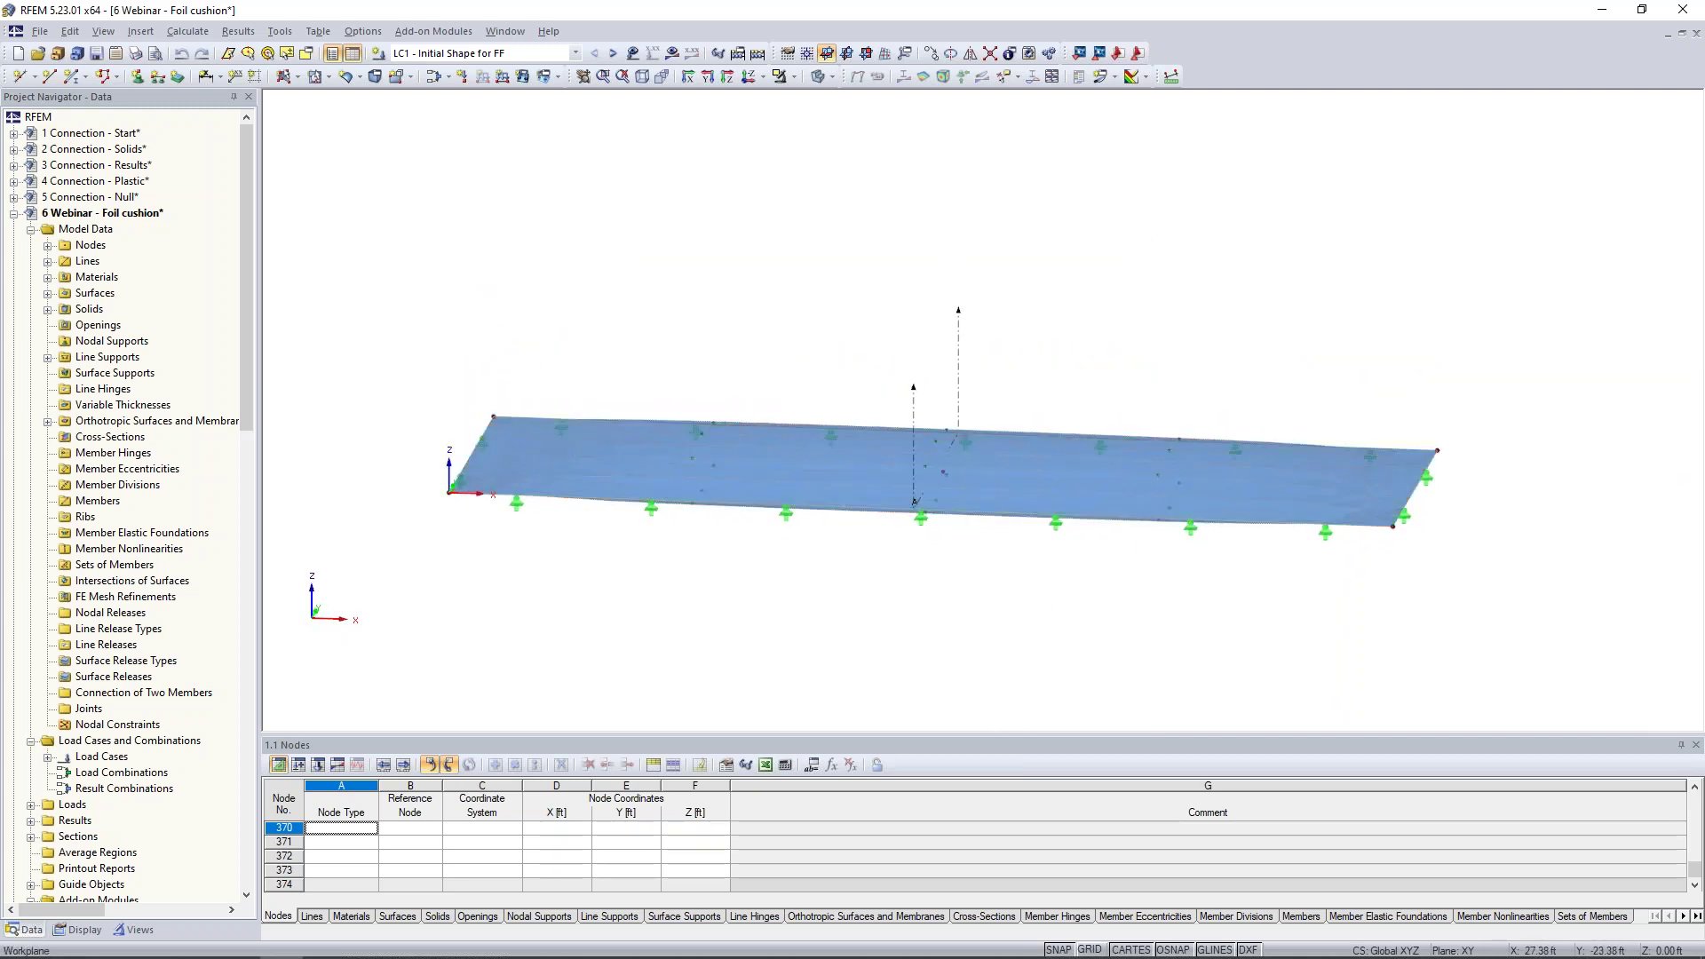
pyautogui.scroll(1, 933, 542)
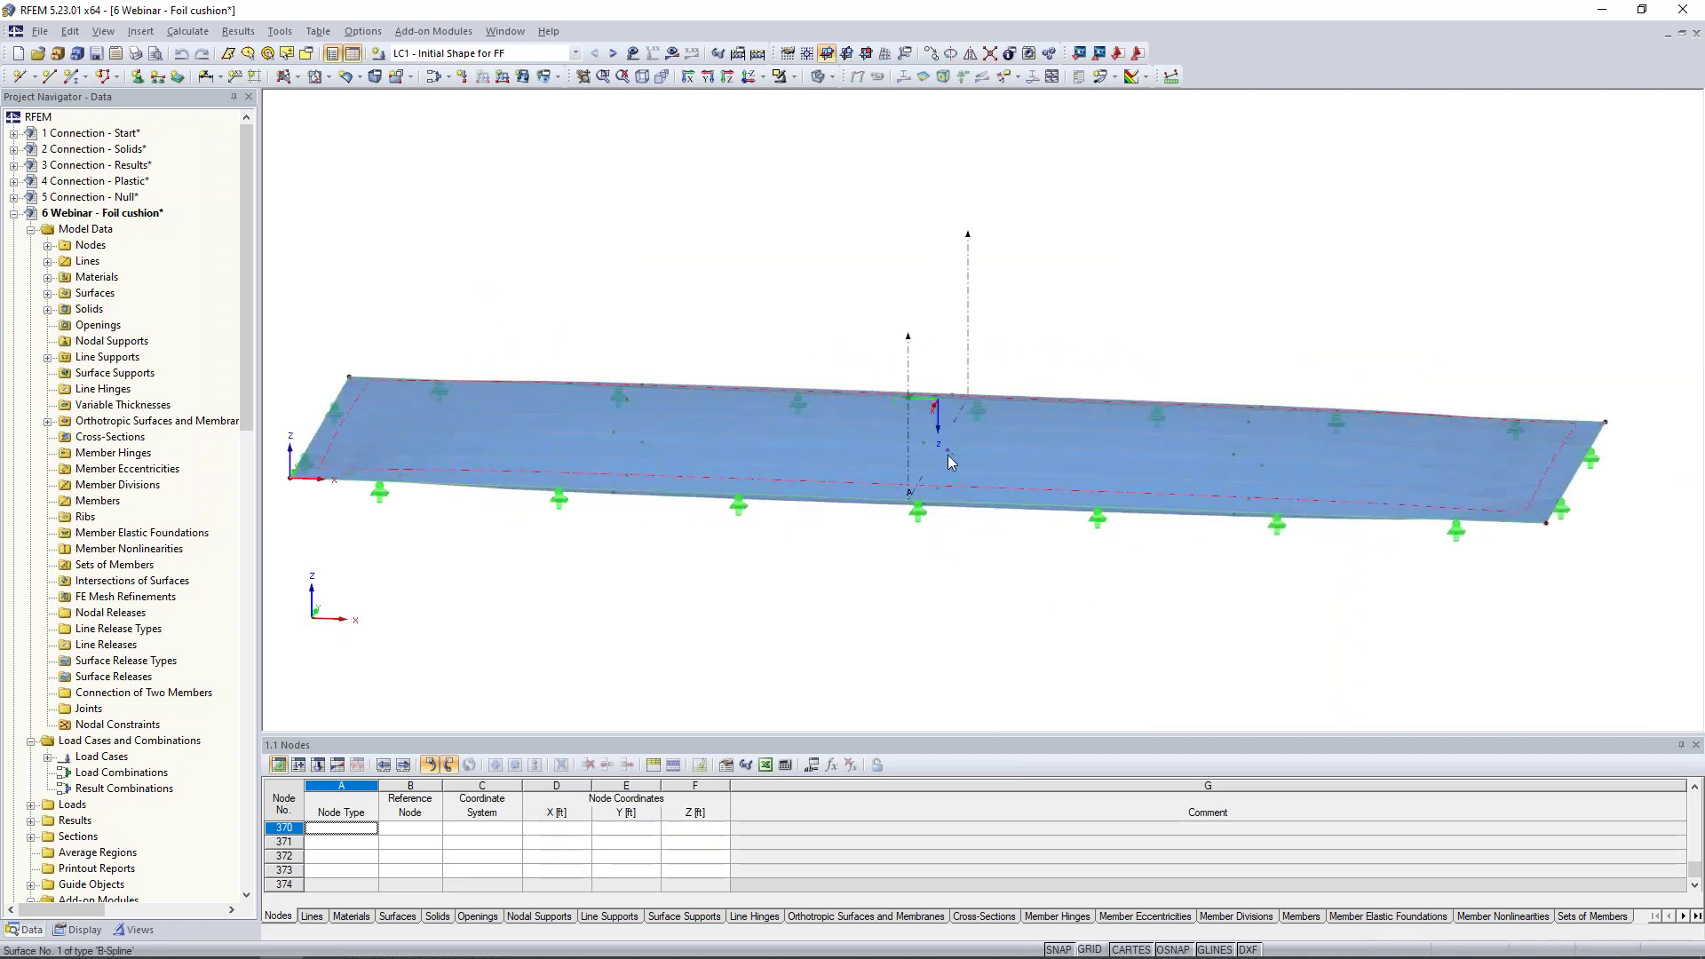
pyautogui.doubleClick(948, 455)
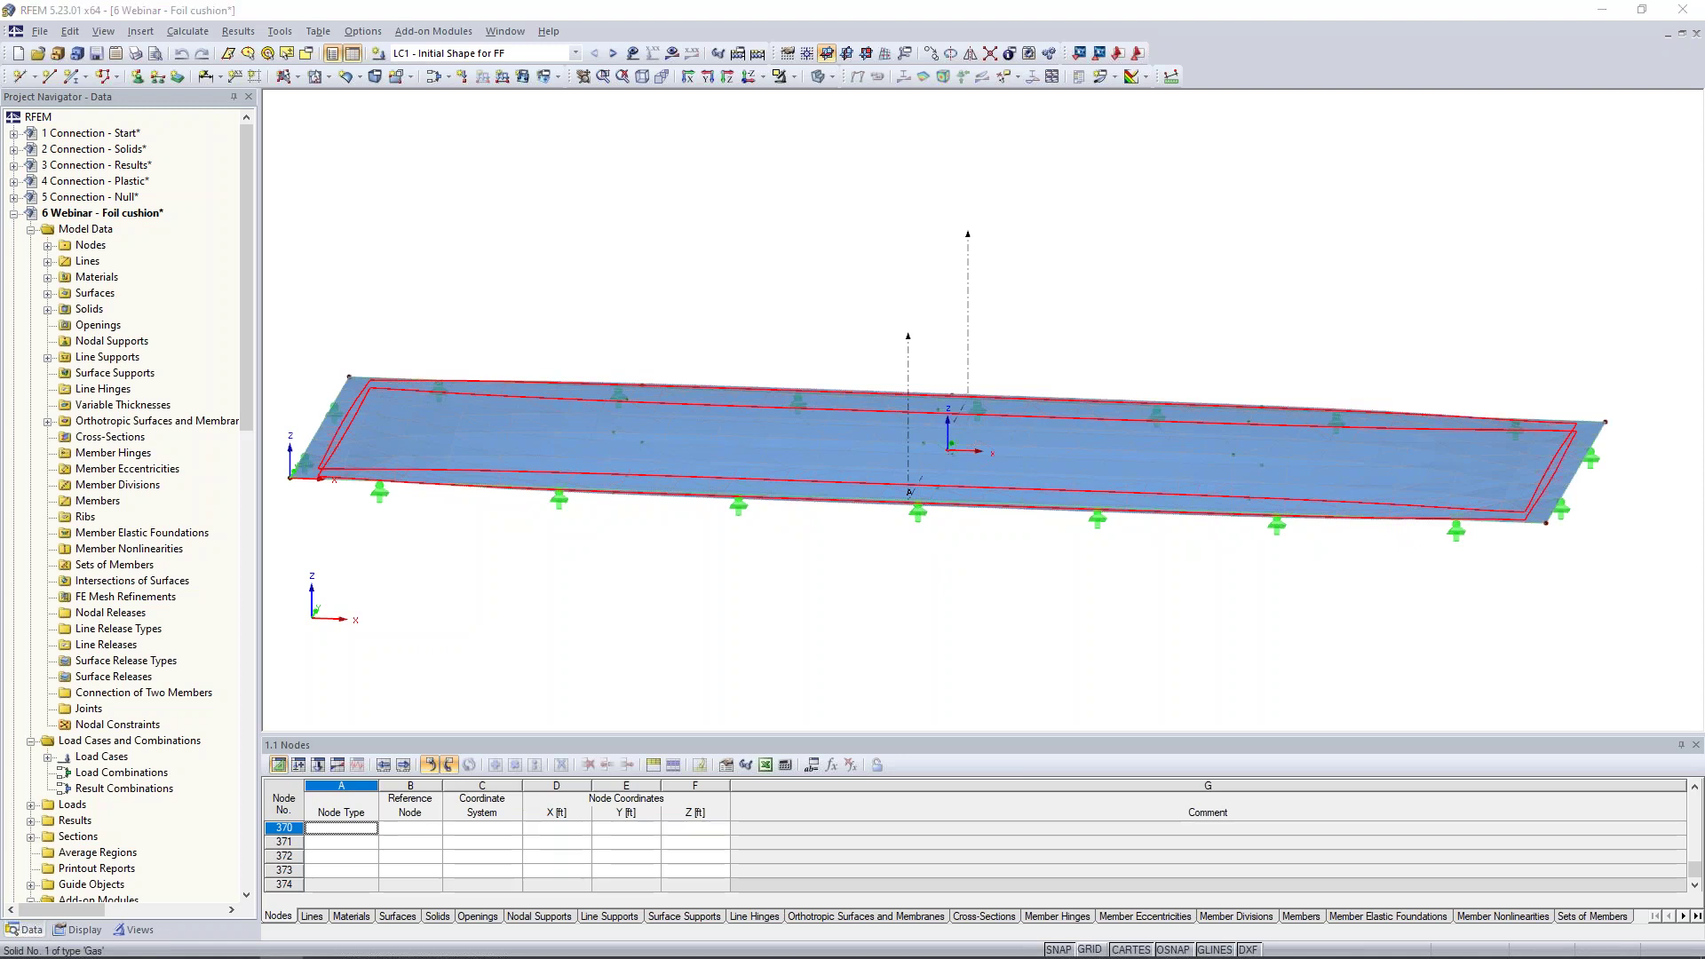
pyautogui.click(937, 337)
pyautogui.click(921, 363)
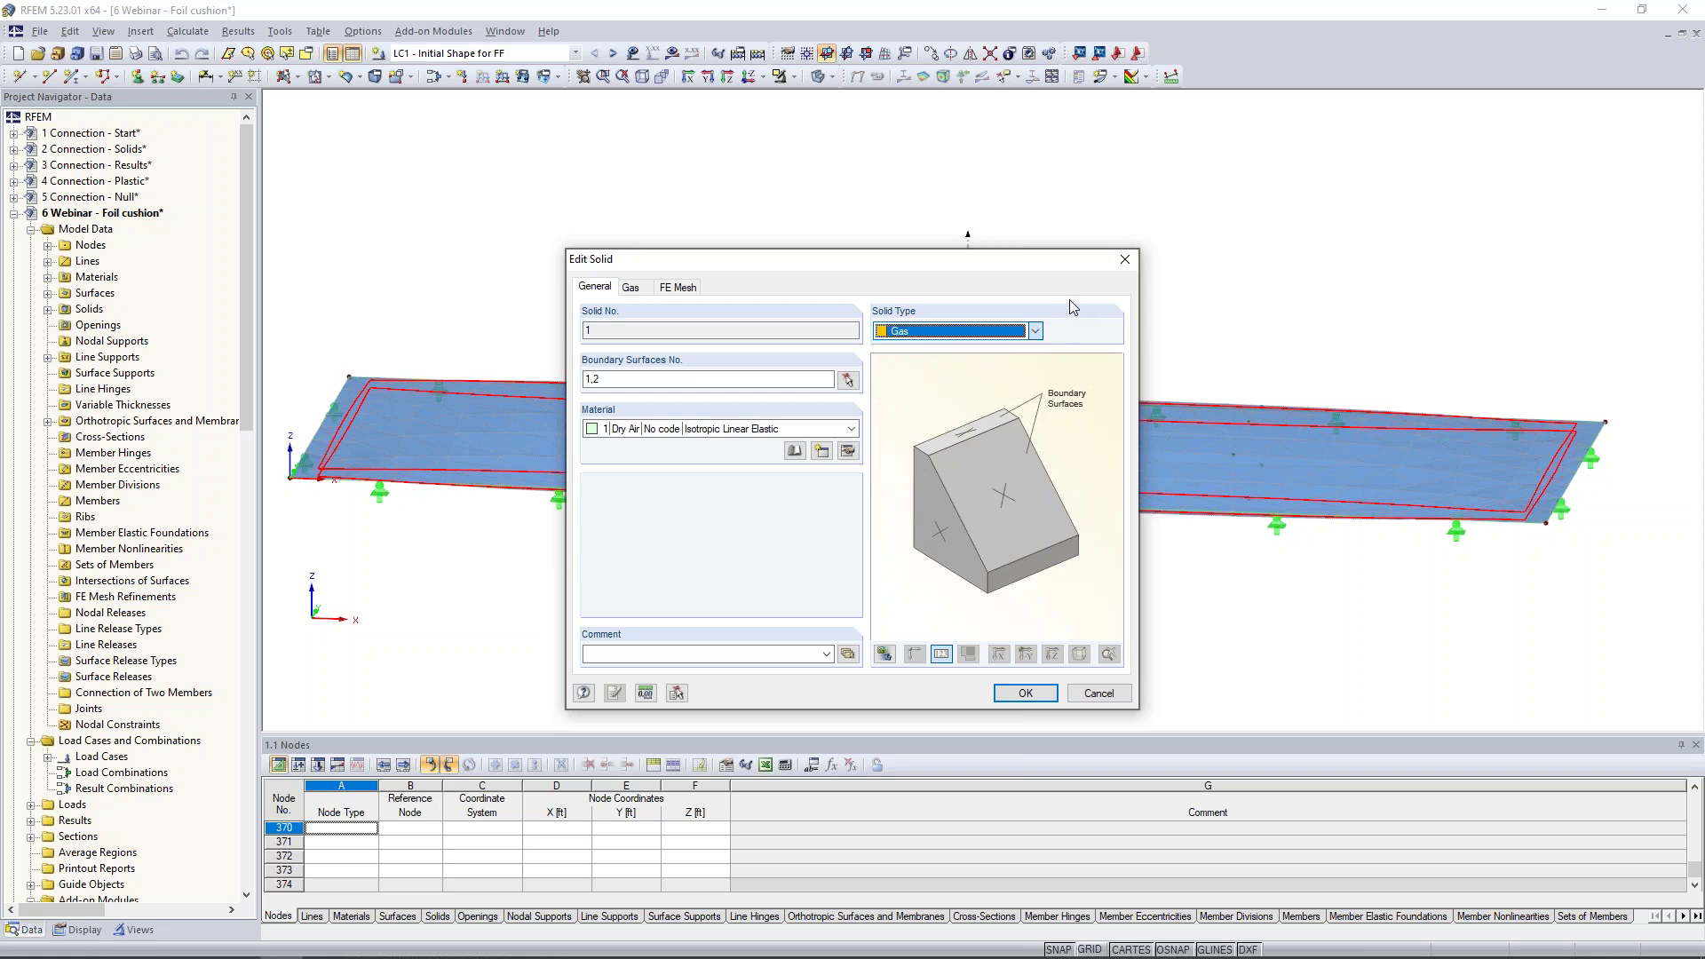
pyautogui.click(796, 456)
pyautogui.click(796, 452)
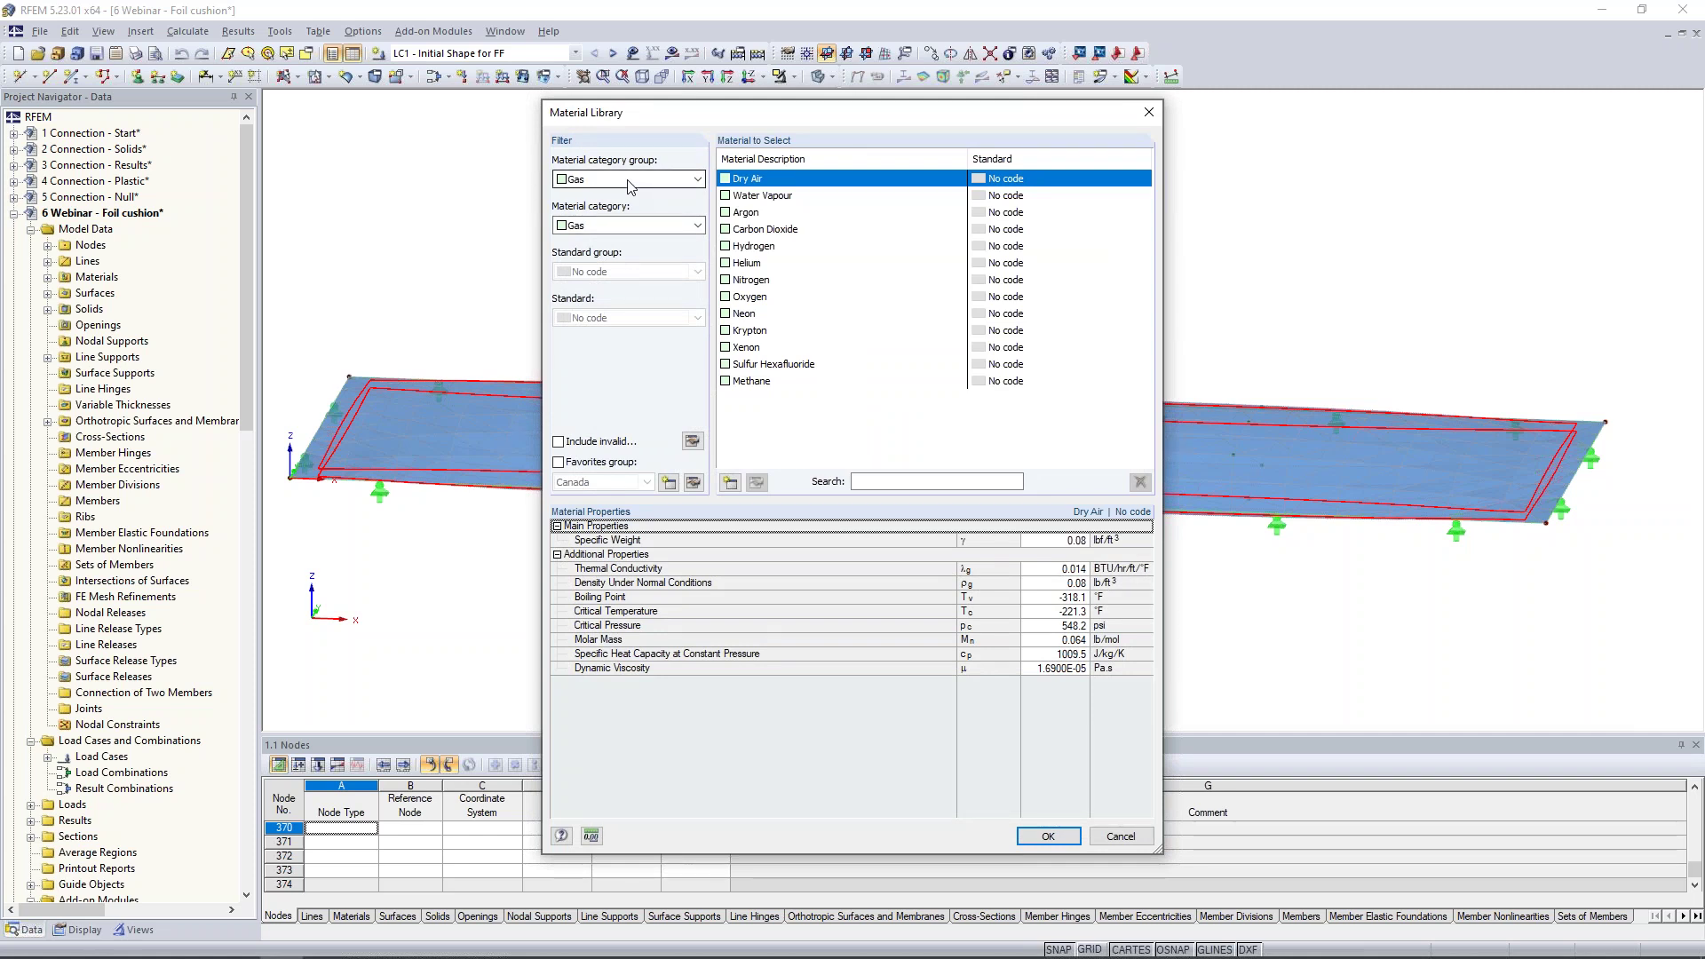
pyautogui.click(755, 263)
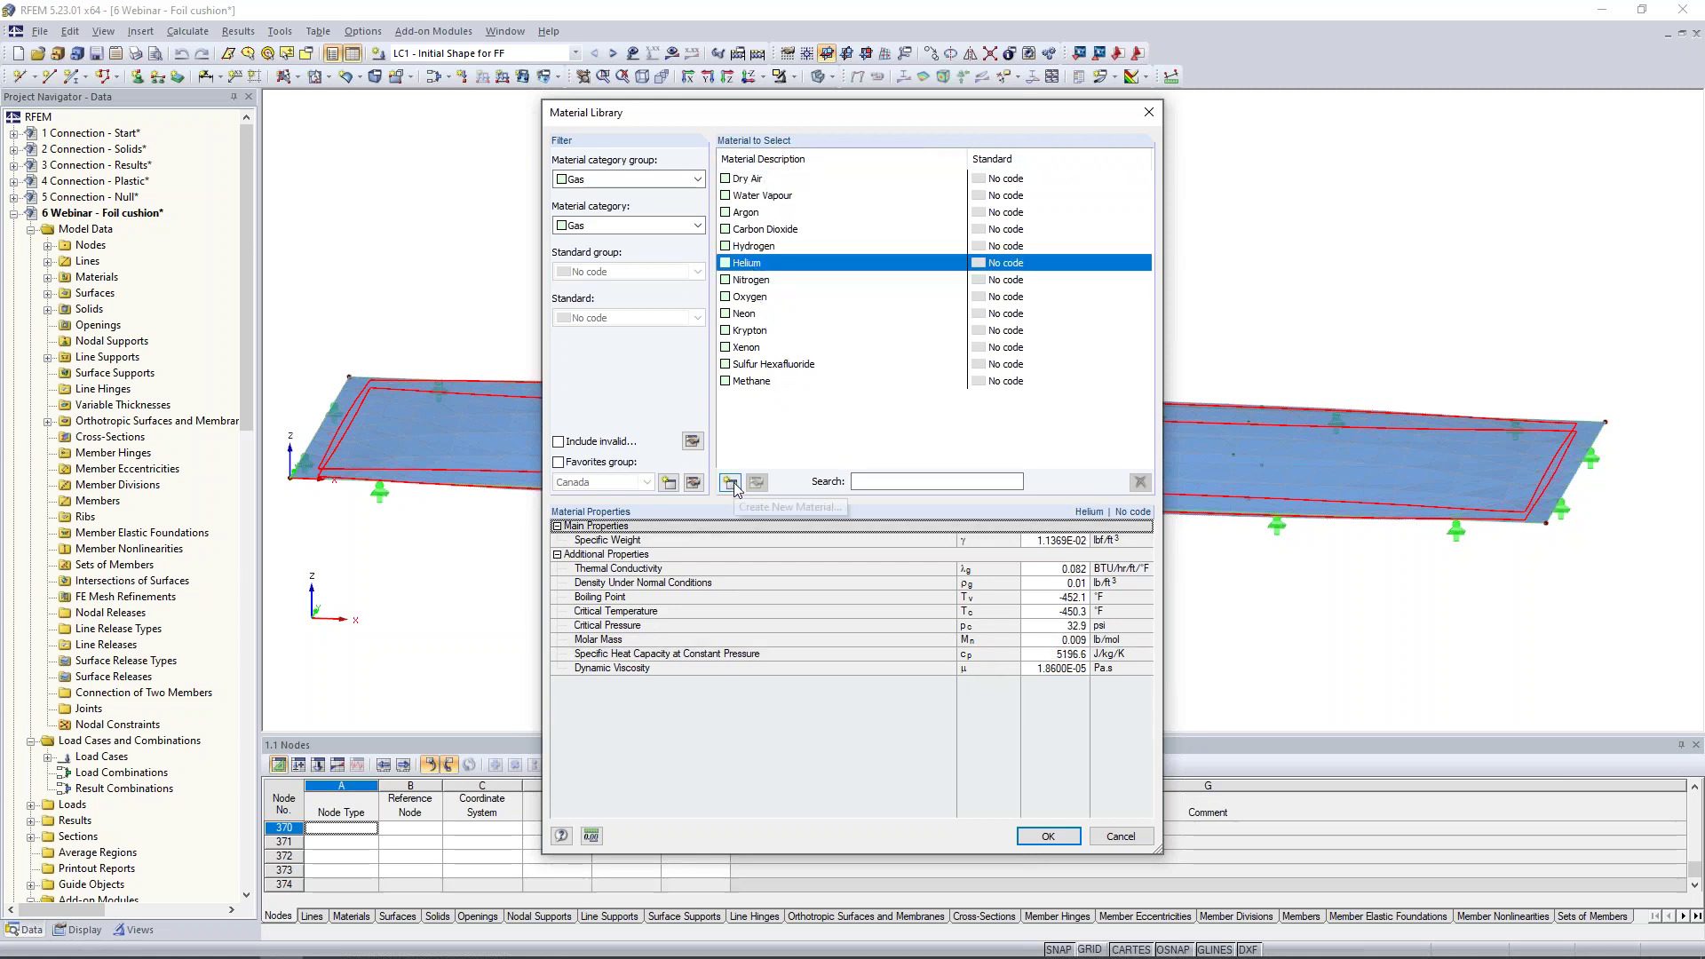
pyautogui.click(1121, 835)
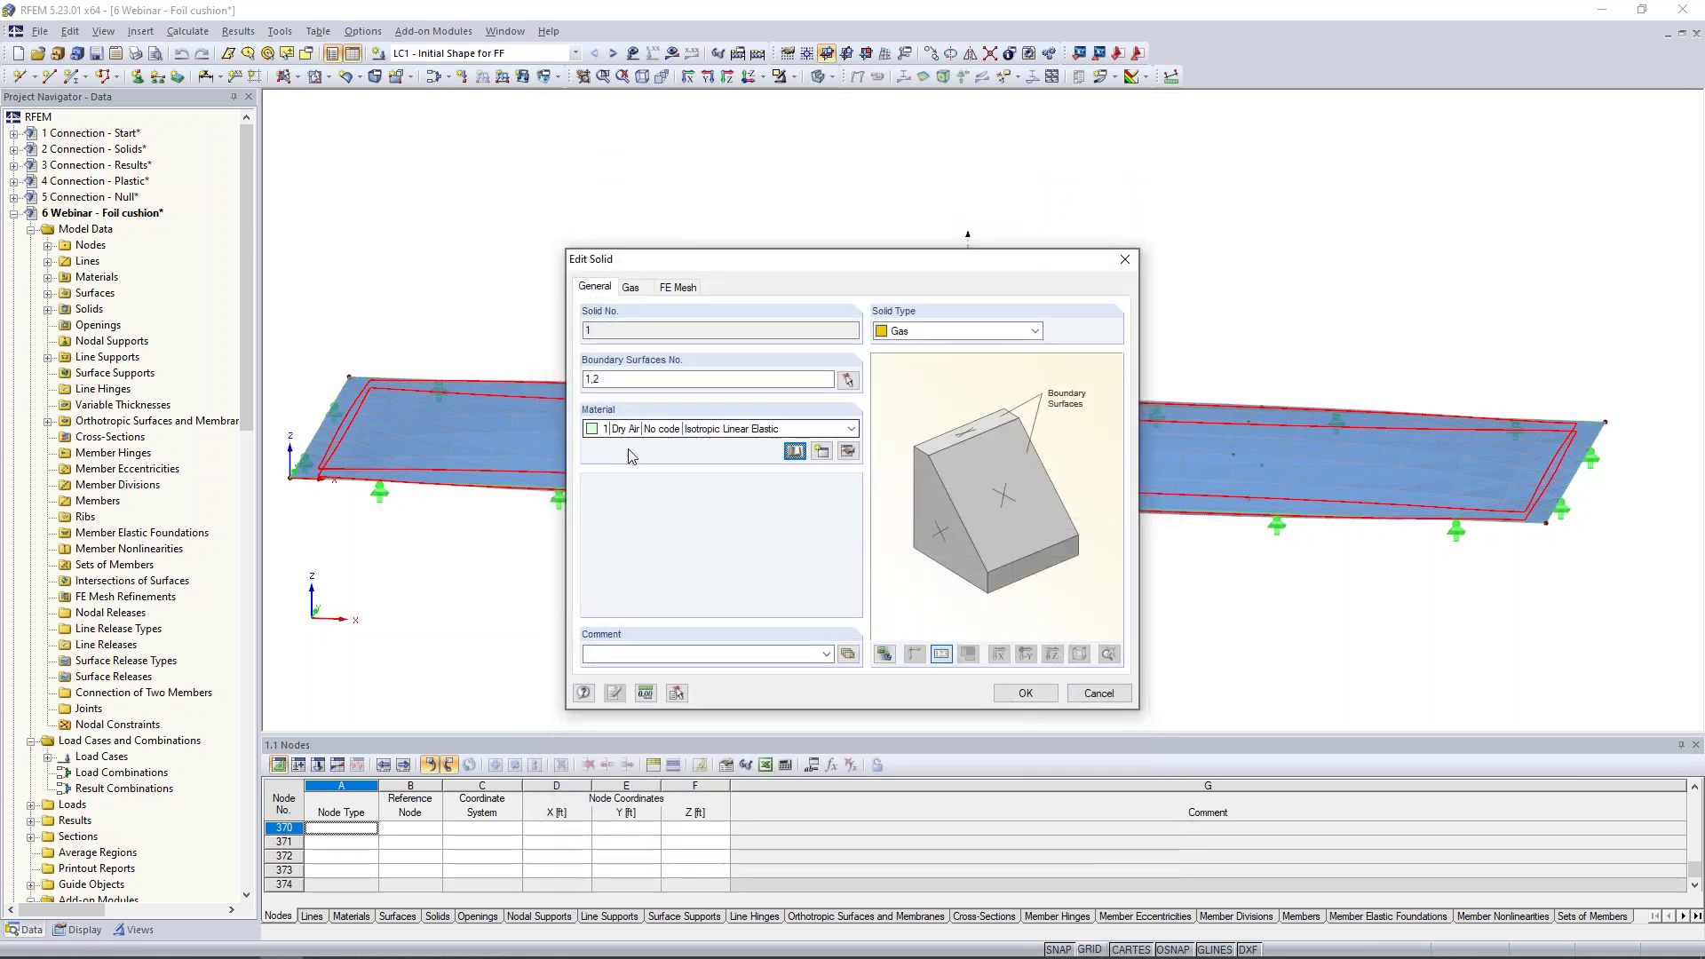
# Review the gas solid's initial atmospheric pressure and initial temperature parameters, and close its properties without changes
pyautogui.click(631, 287)
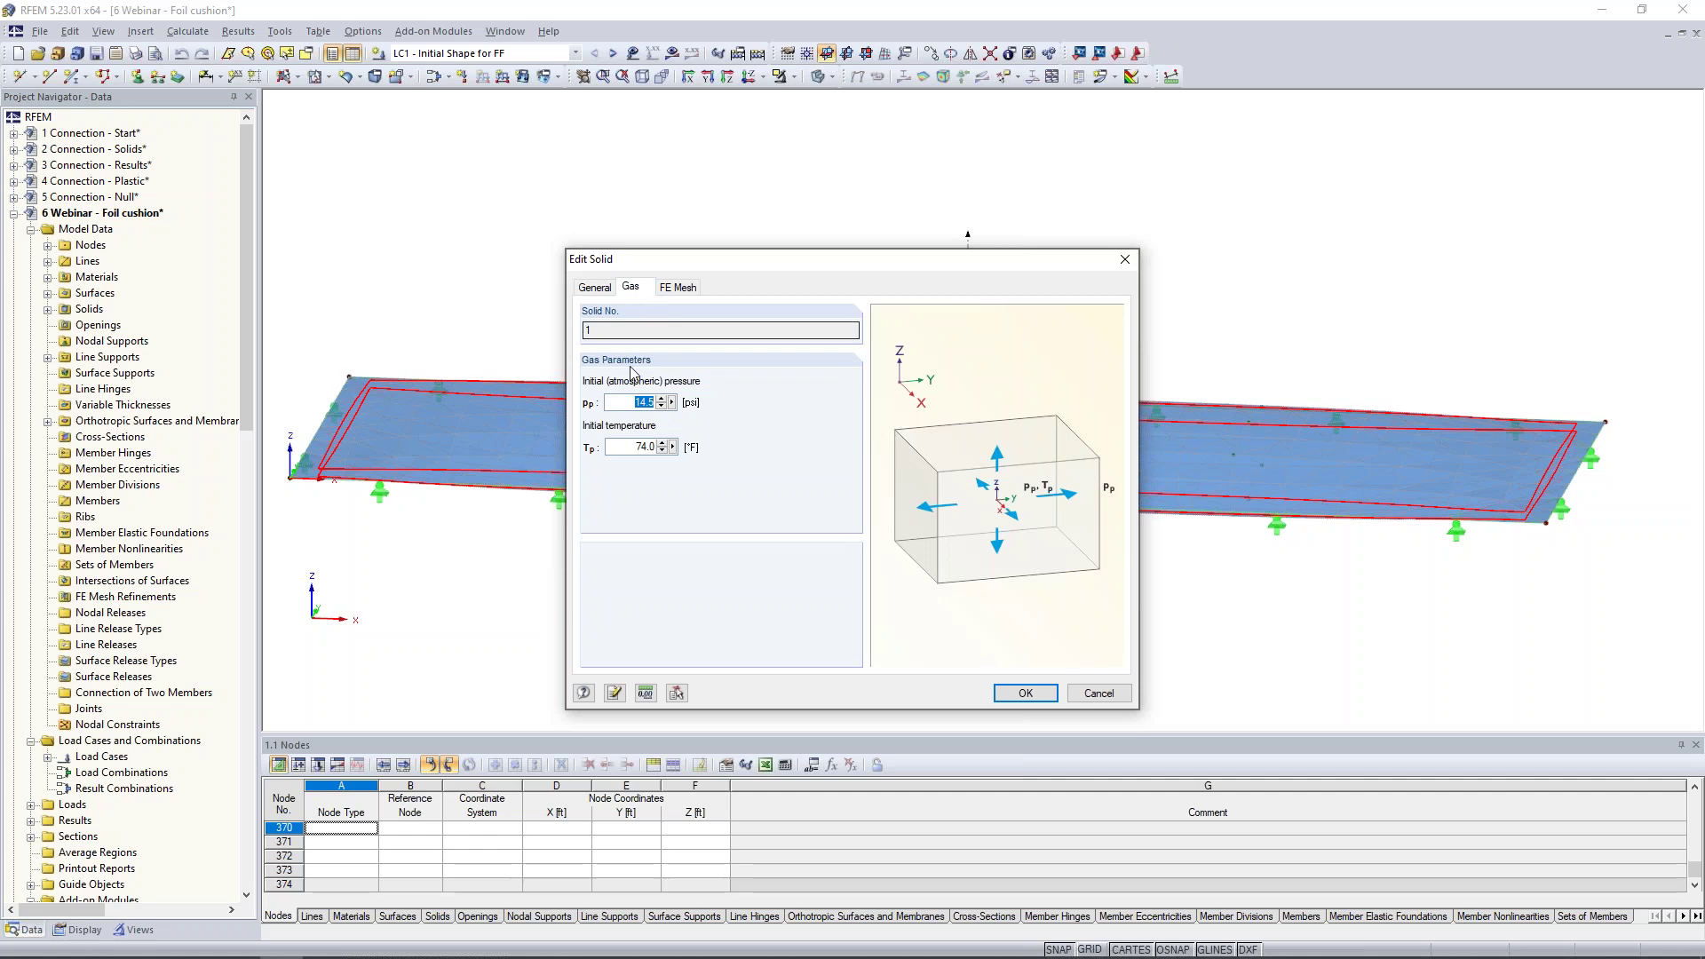
pyautogui.click(625, 403)
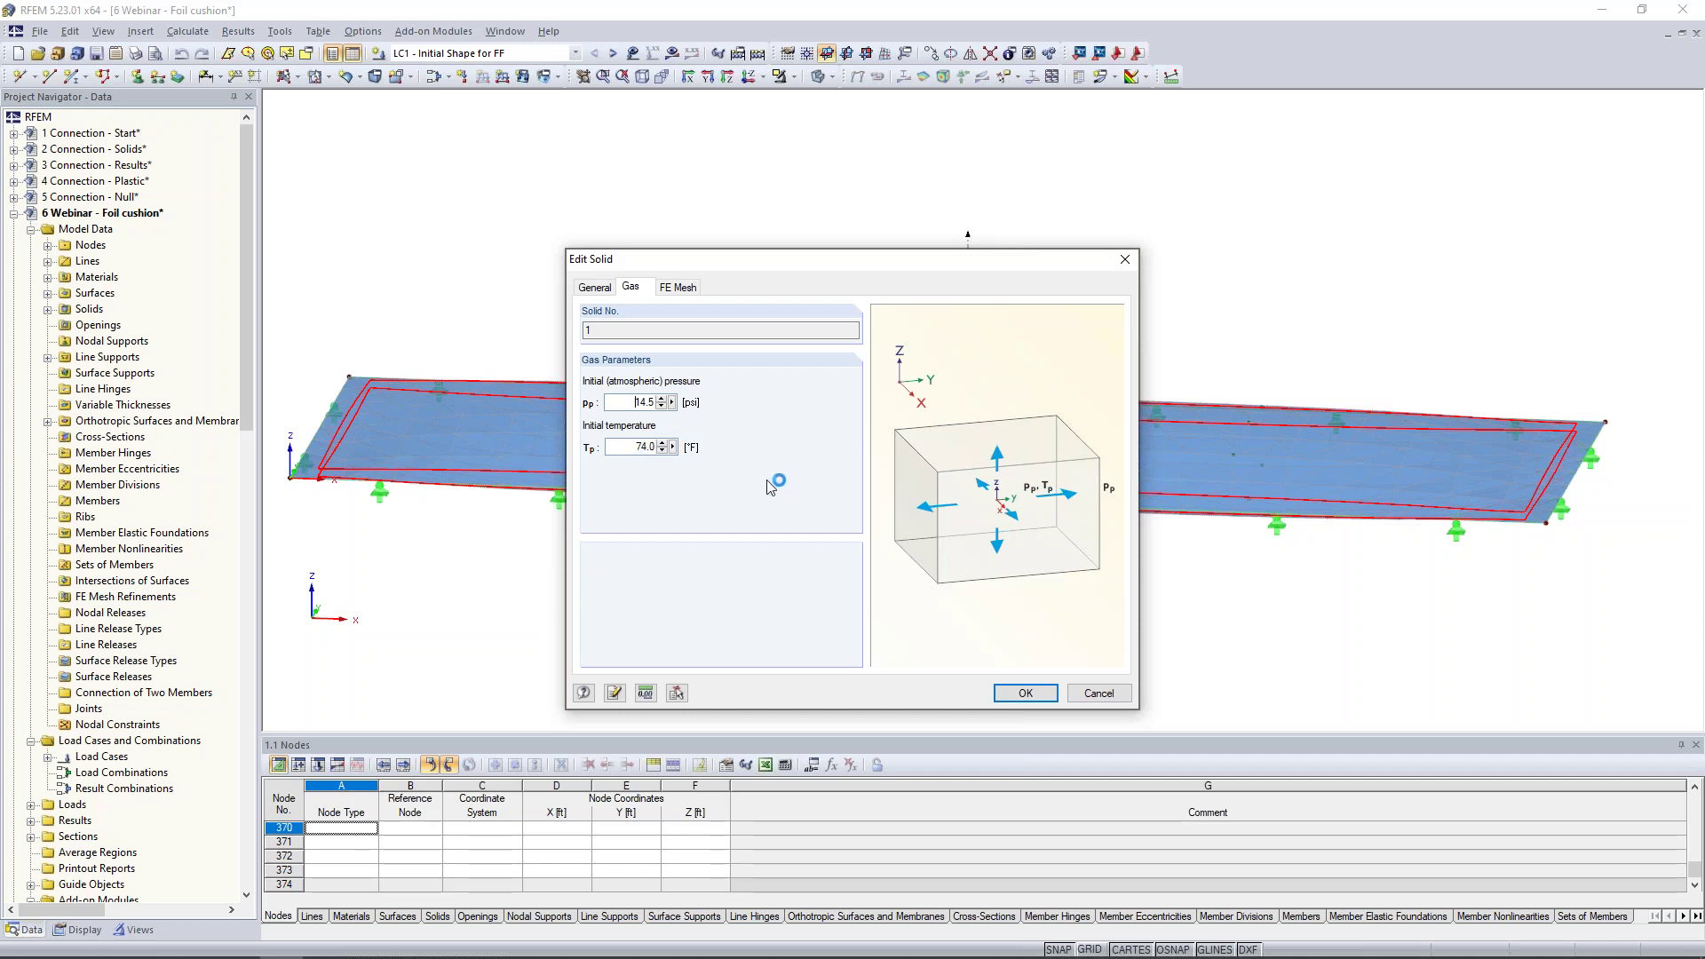
pyautogui.click(1099, 693)
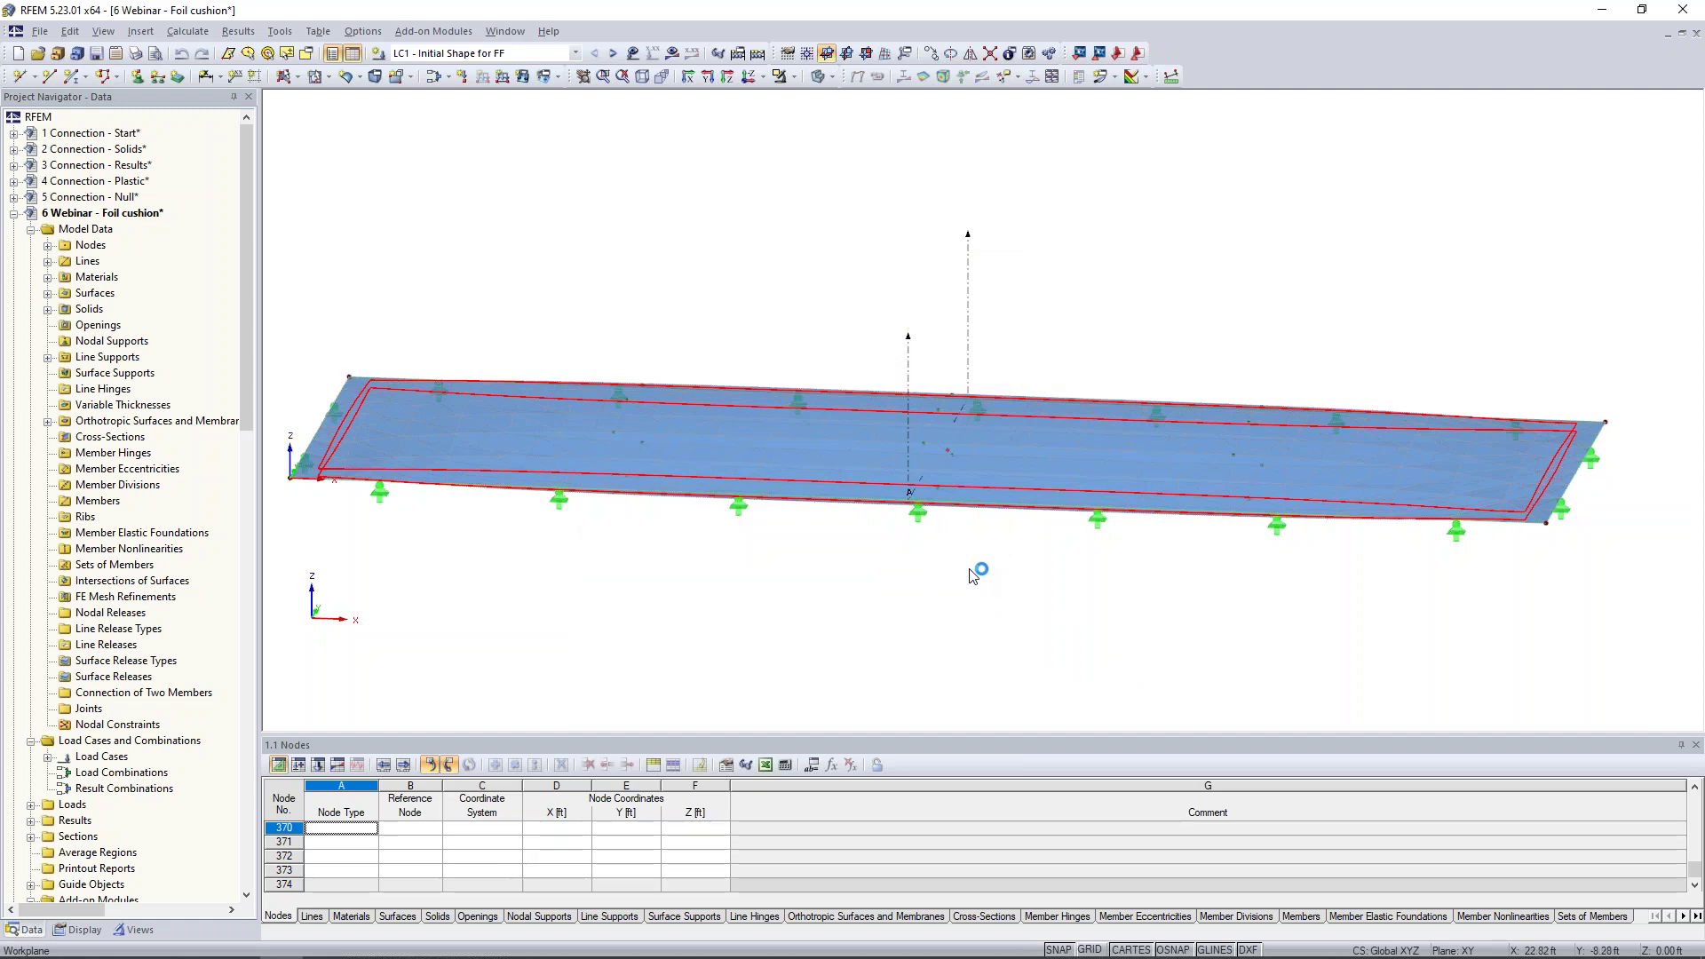
# Display the LC1 loads and review the existing gas-type solid load and its resulting overpressure setting without changing it
pyautogui.keyDown('ctrl'); pyautogui.moveTo(984, 590); pyautogui.dragTo(902, 577, button='middle'); pyautogui.keyUp('ctrl')
pyautogui.scroll(-1, 972, 609)
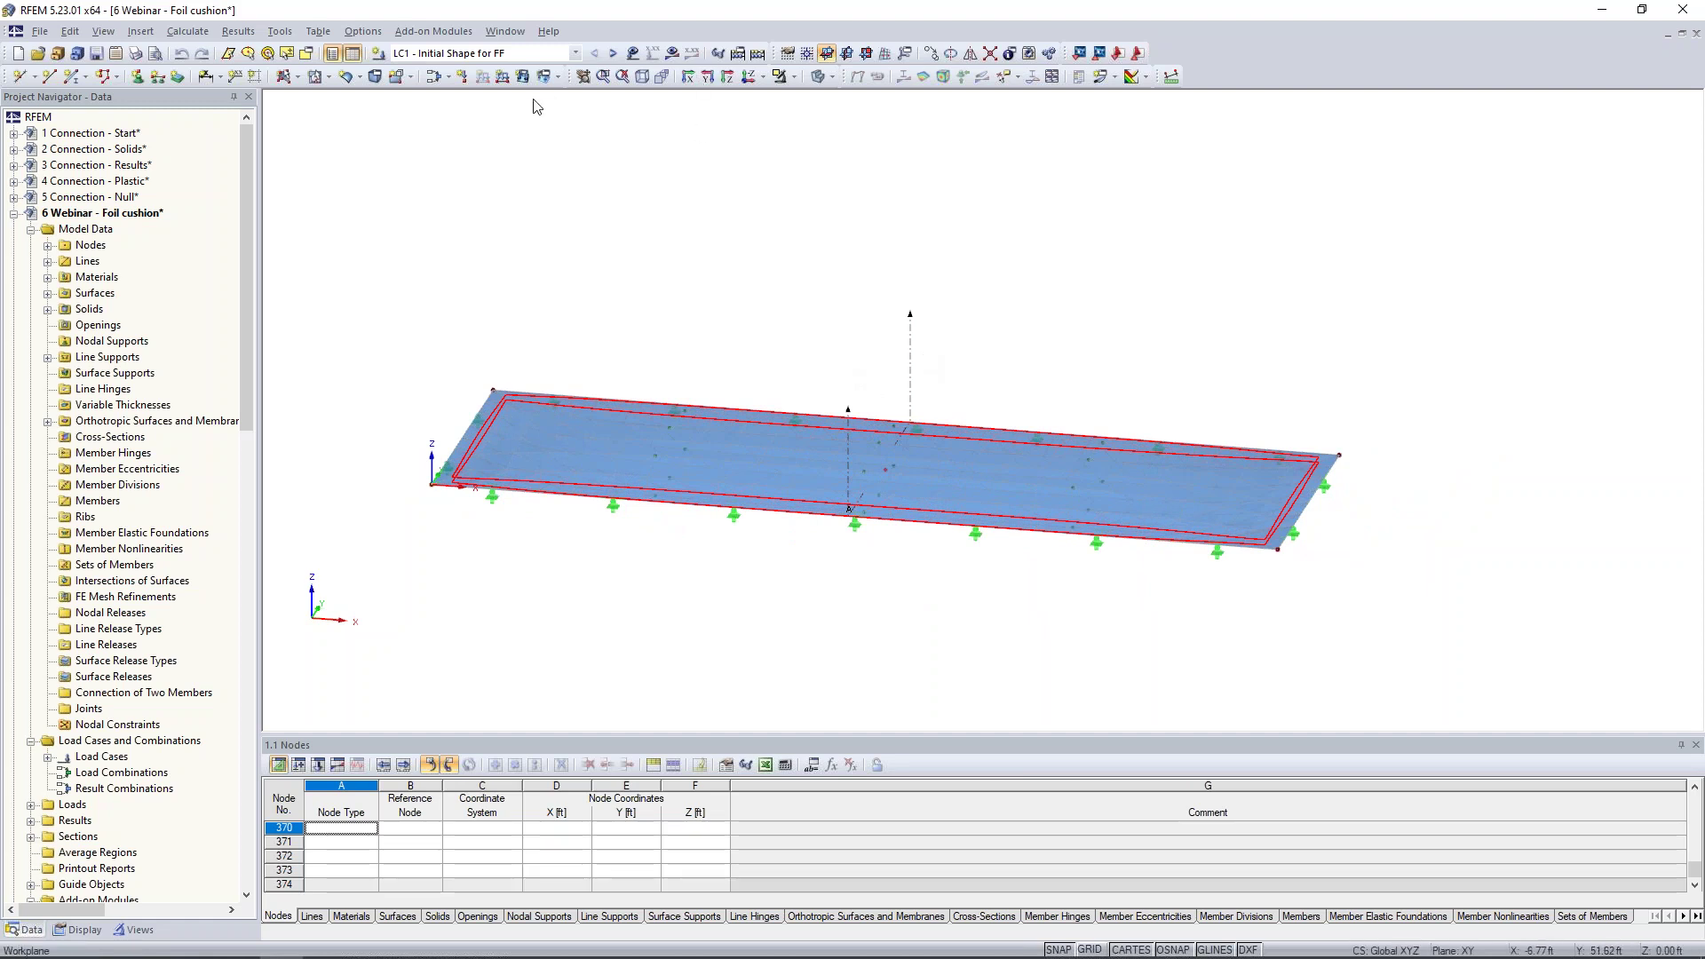
pyautogui.click(633, 52)
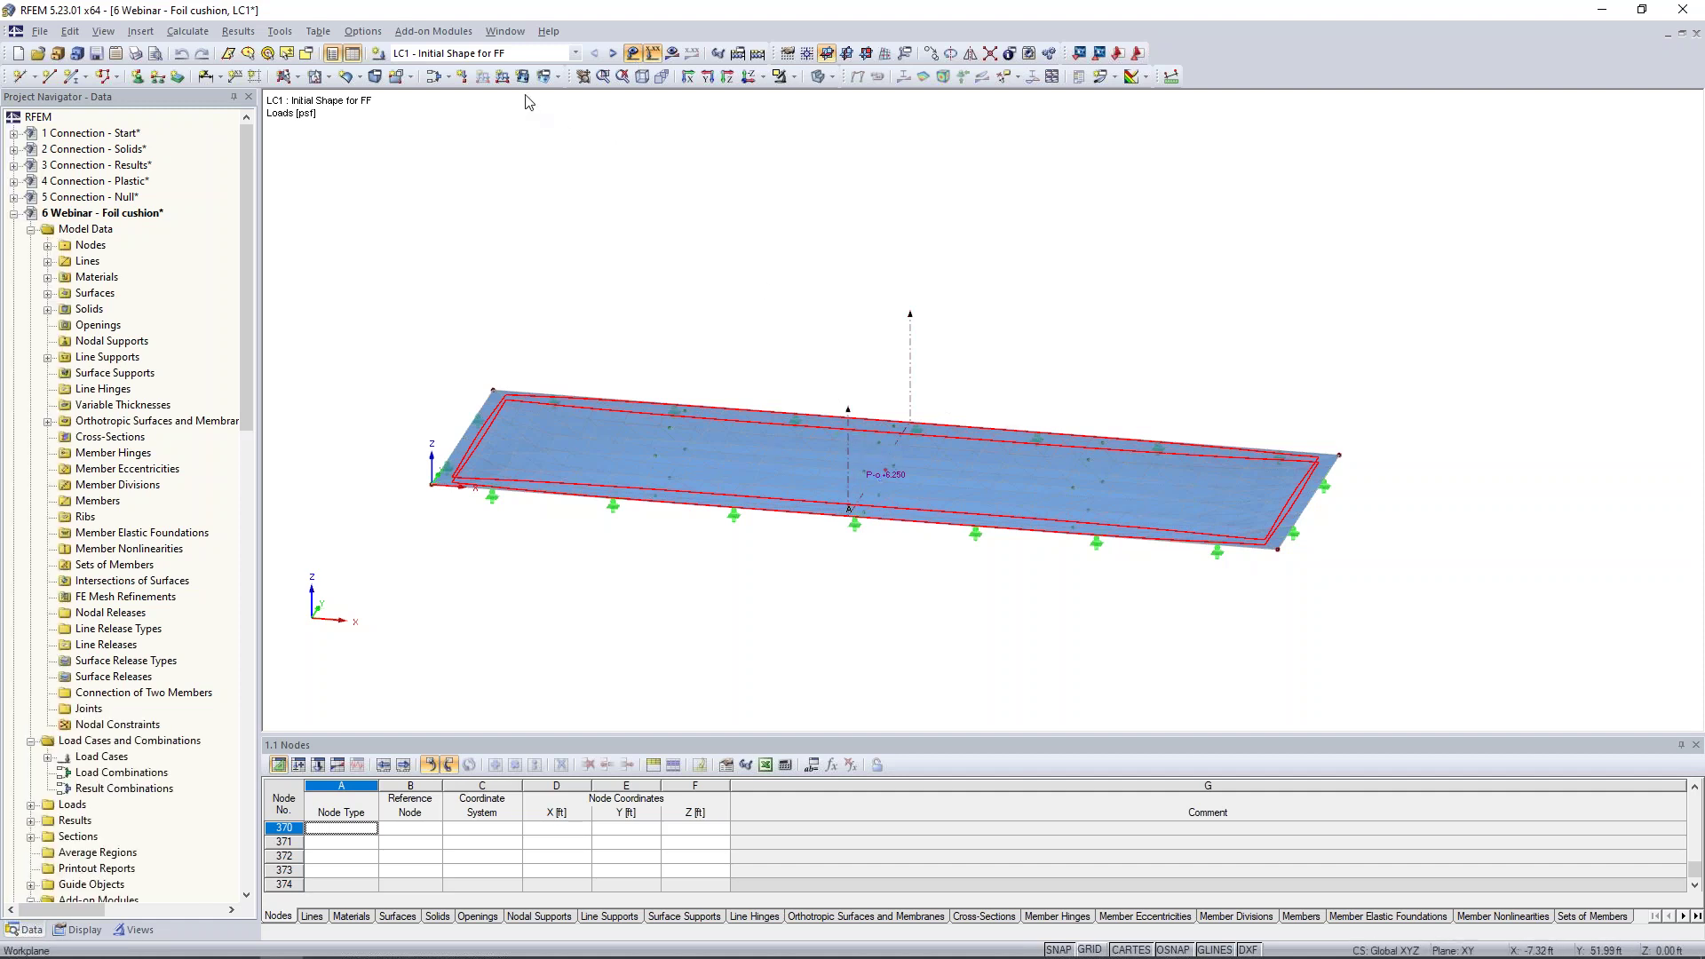
pyautogui.click(558, 78)
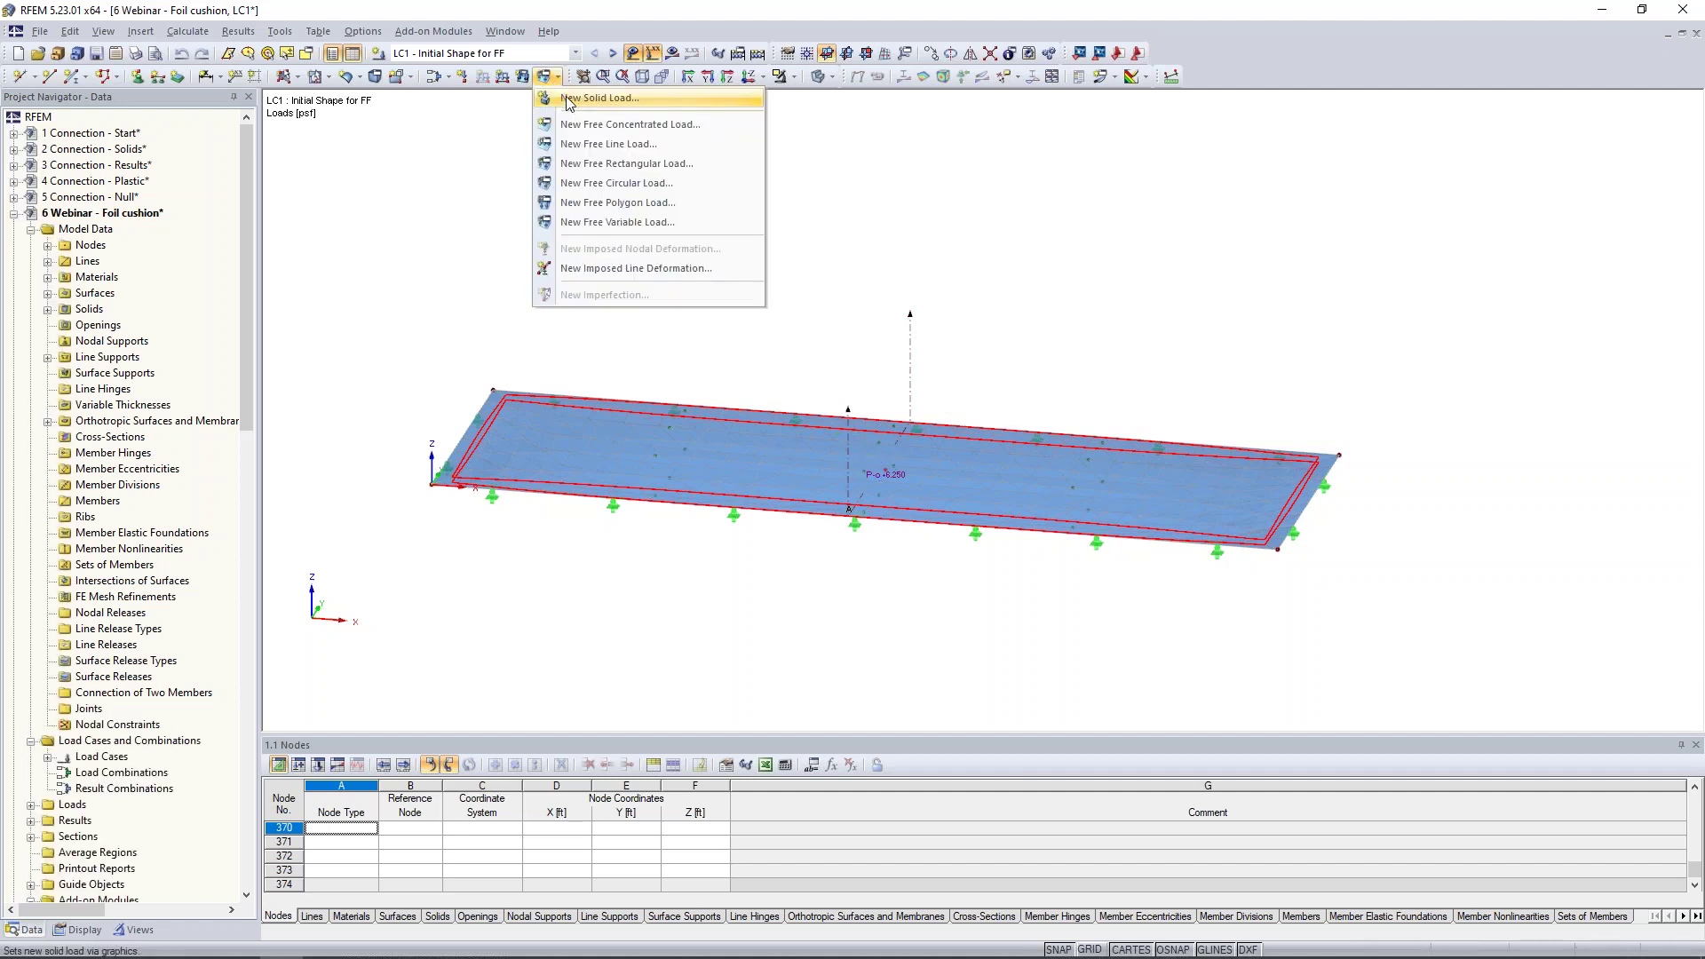
pyautogui.click(587, 99)
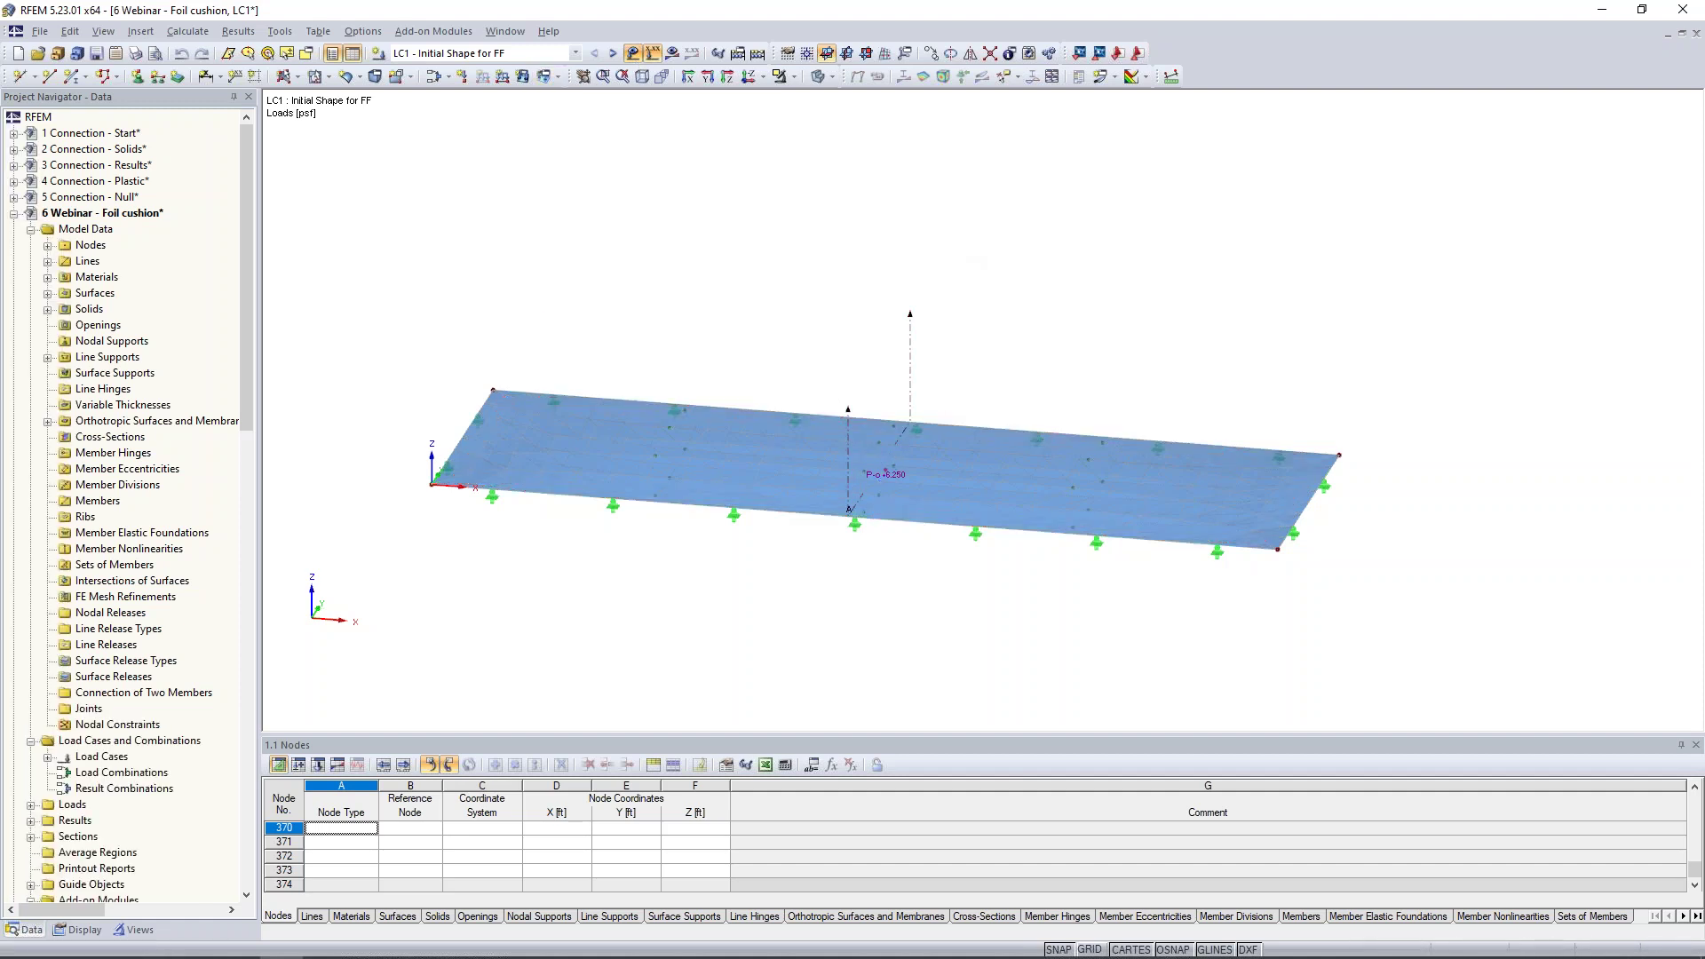
pyautogui.doubleClick(889, 474)
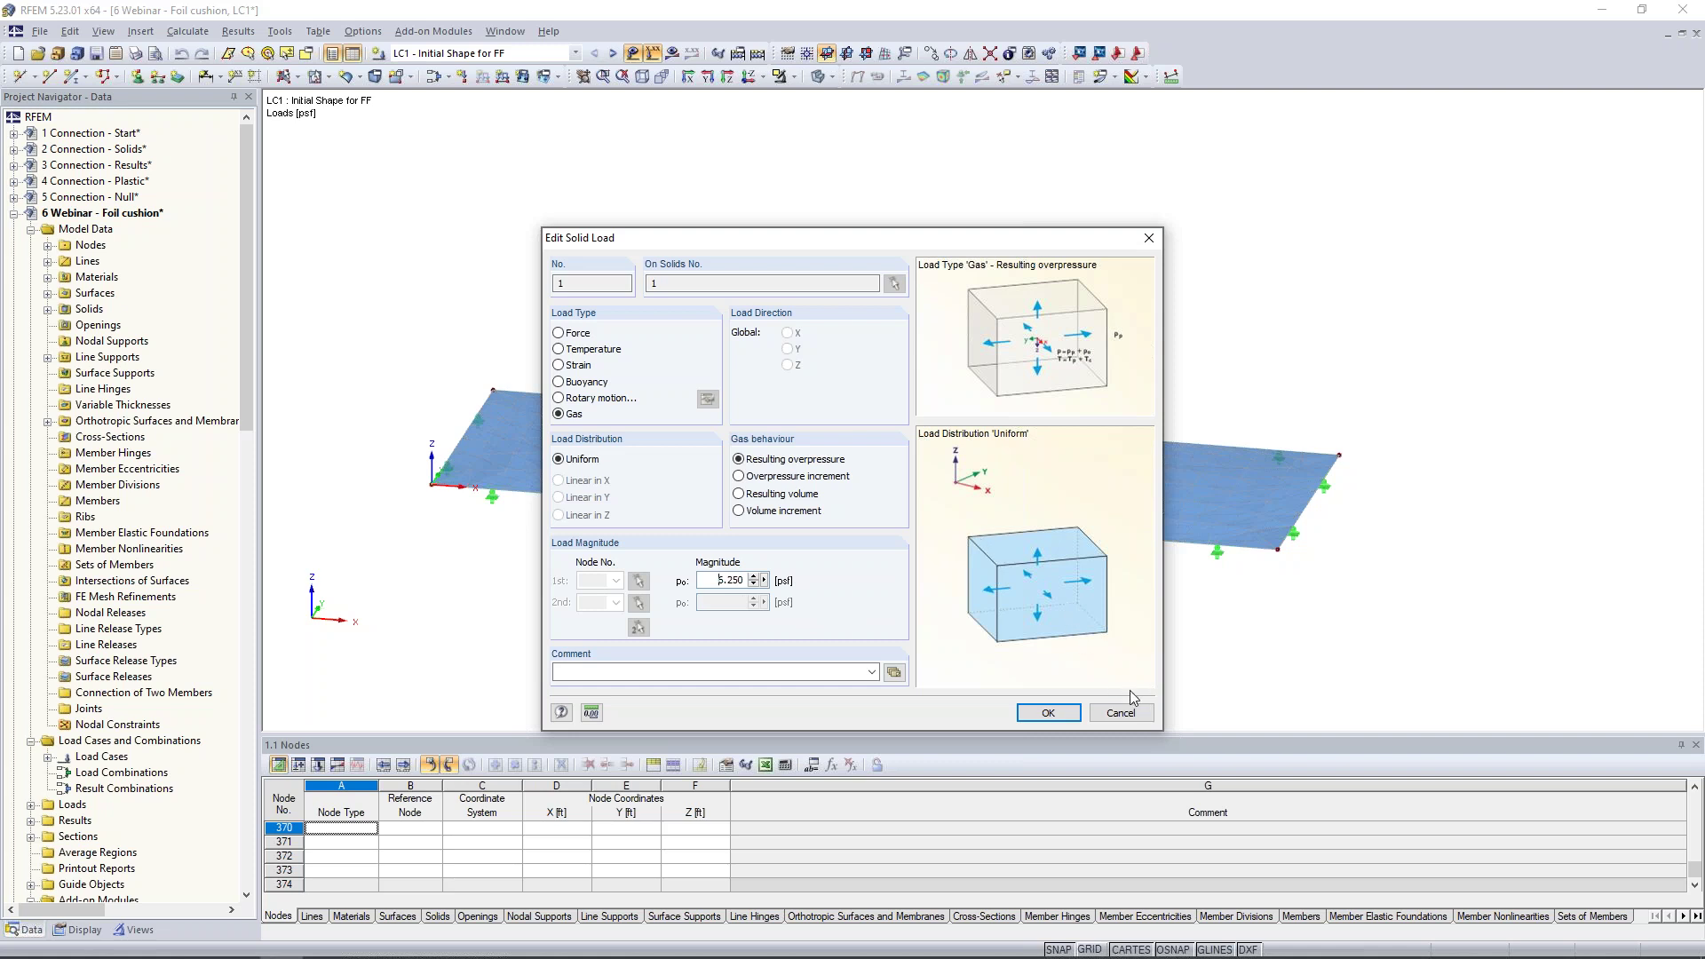
pyautogui.click(1121, 712)
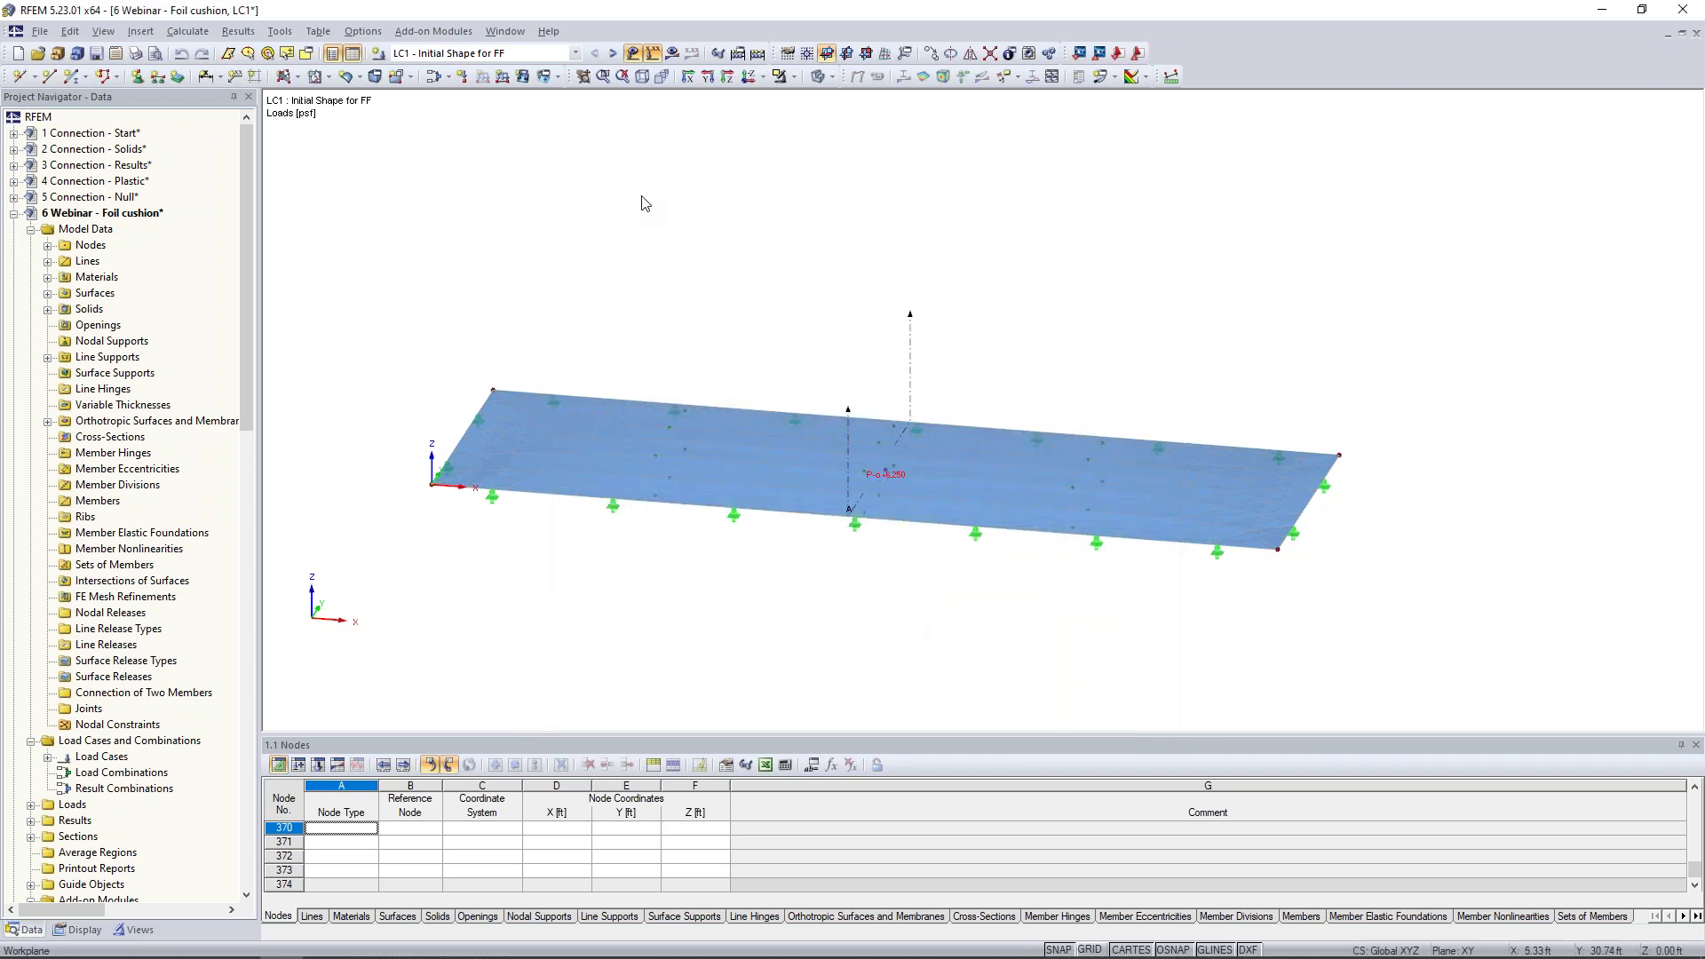
# Display the LC1 results and show the surface shape as contour lines on the form-found cushion
pyautogui.click(673, 55)
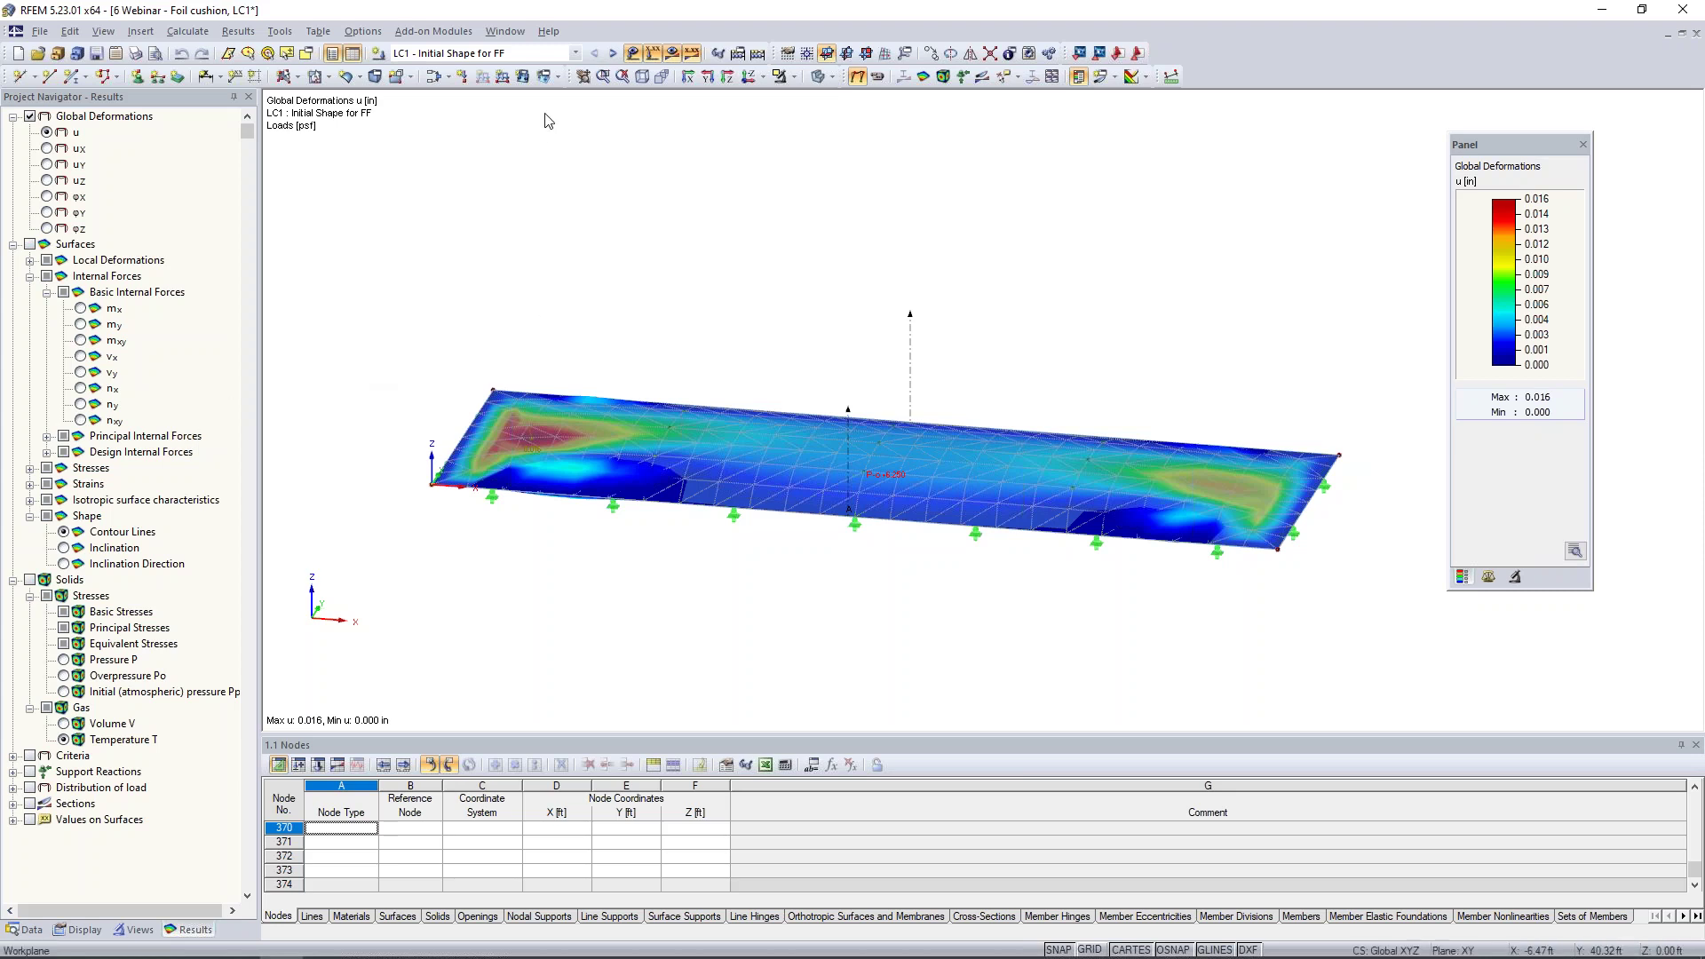
pyautogui.click(64, 532)
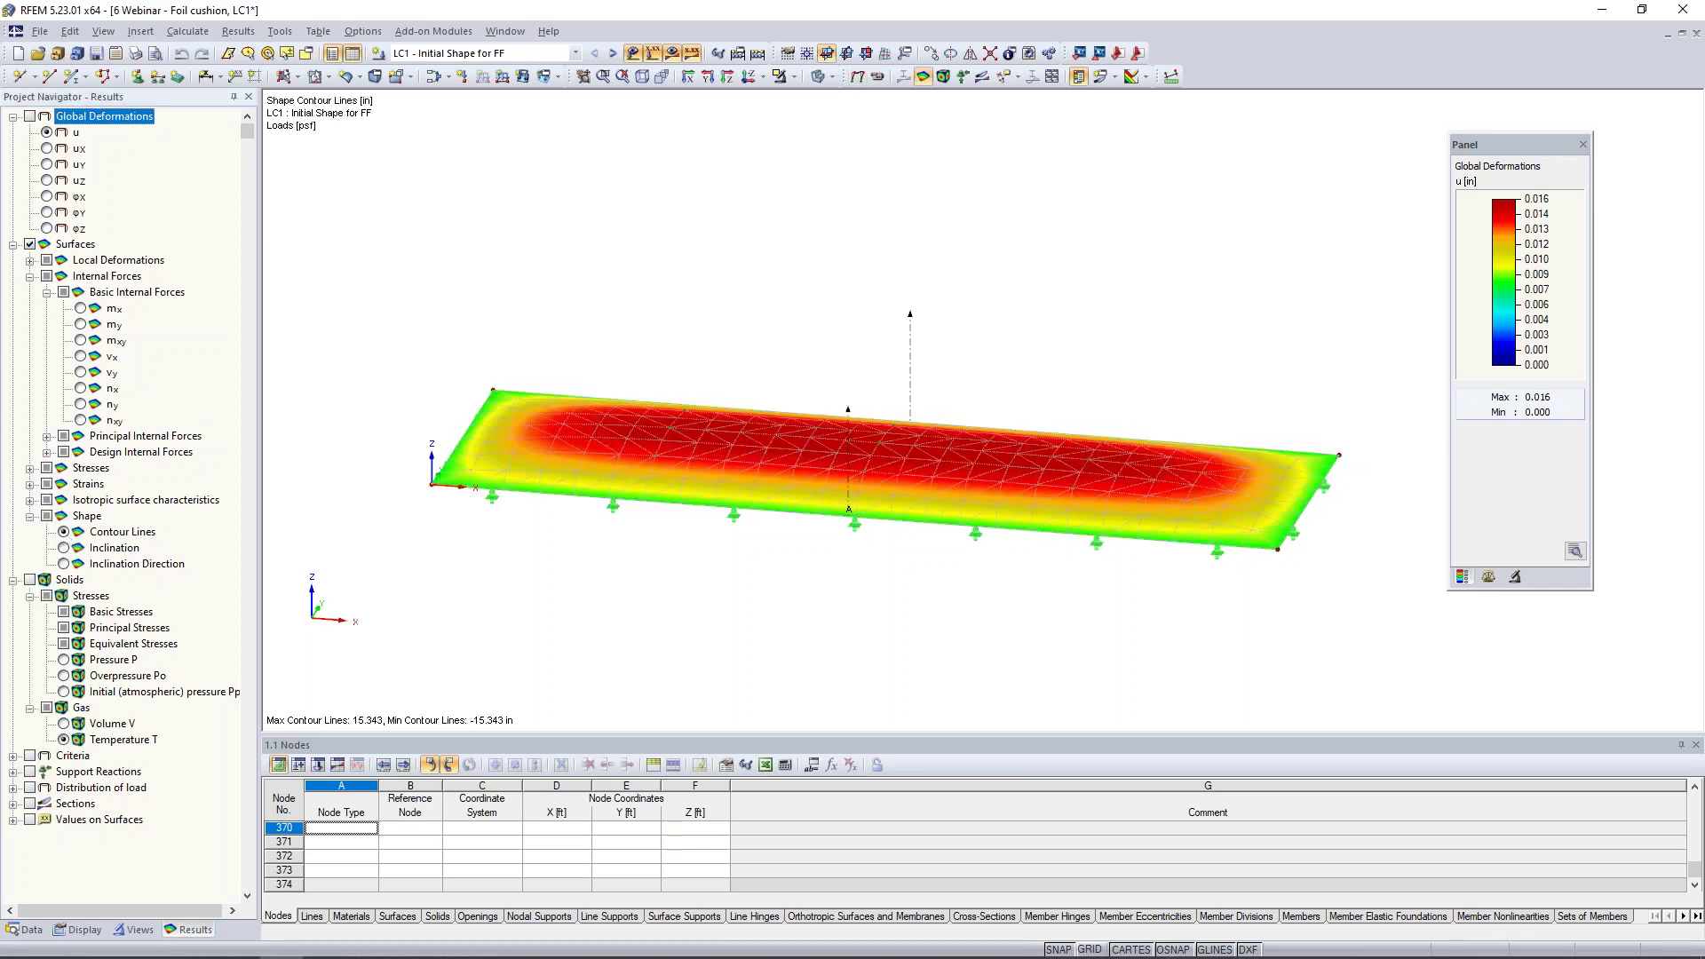
pyautogui.keyDown('ctrl'); pyautogui.moveTo(790, 610); pyautogui.dragTo(811, 537, button='middle'); pyautogui.keyUp('ctrl')
pyautogui.scroll(-1, 808, 535)
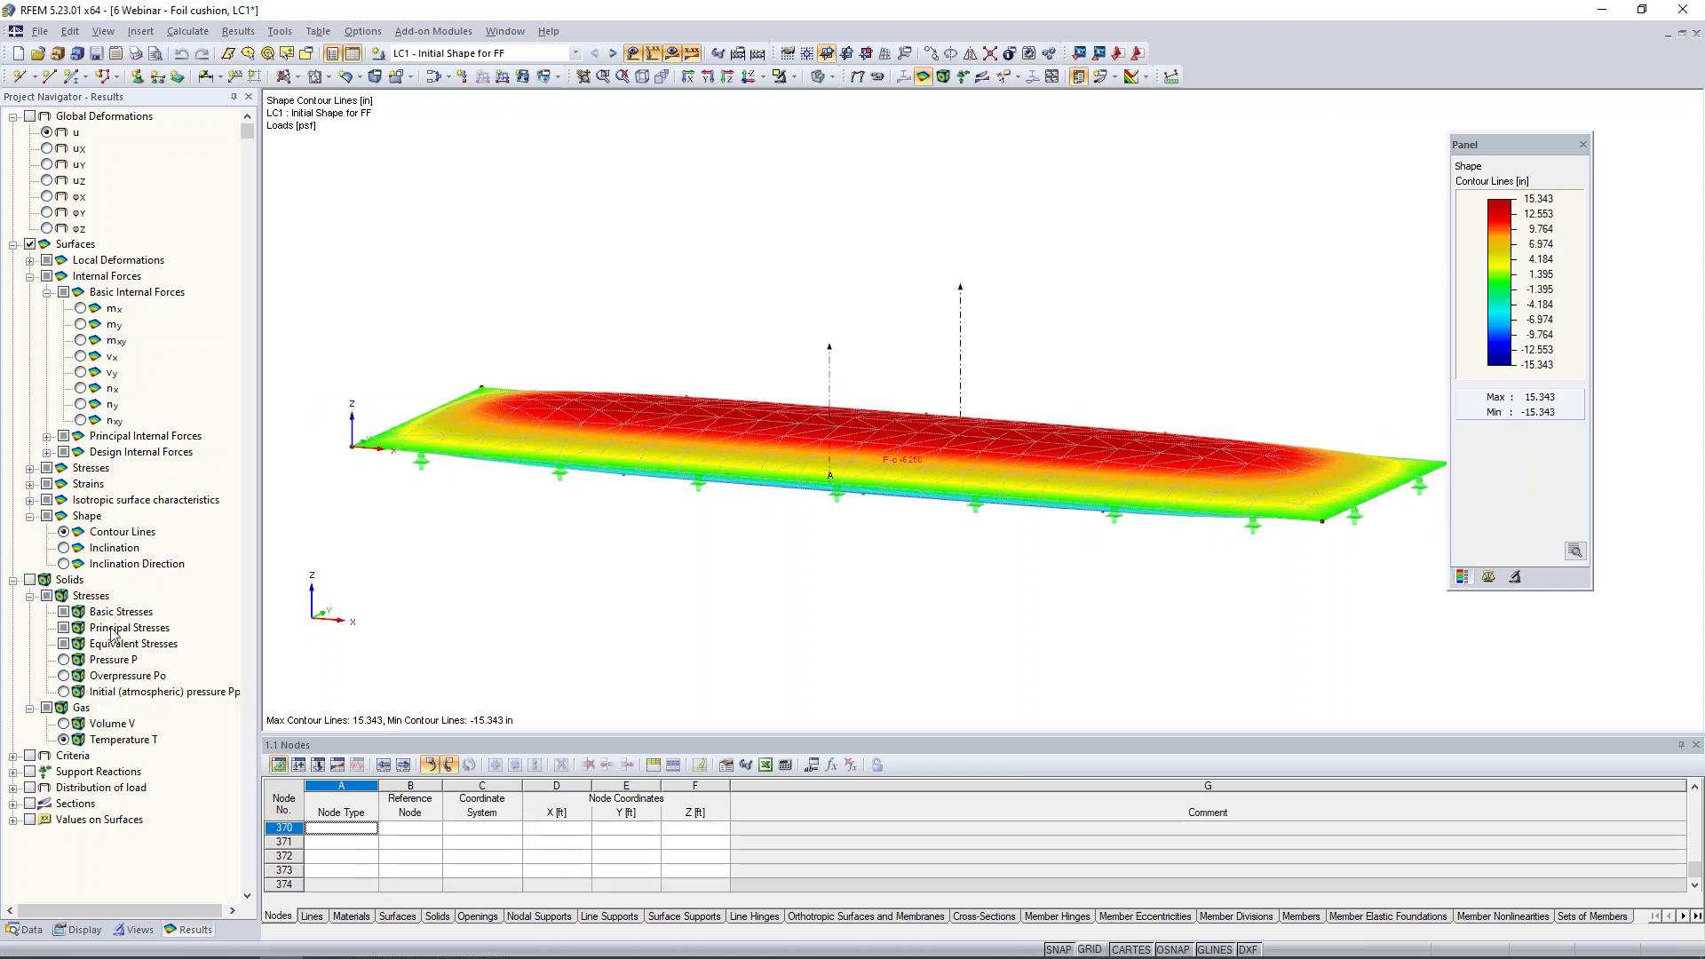
# Display the gas solid's pressure P, overpressure Po and volume V results for LC1
pyautogui.click(64, 660)
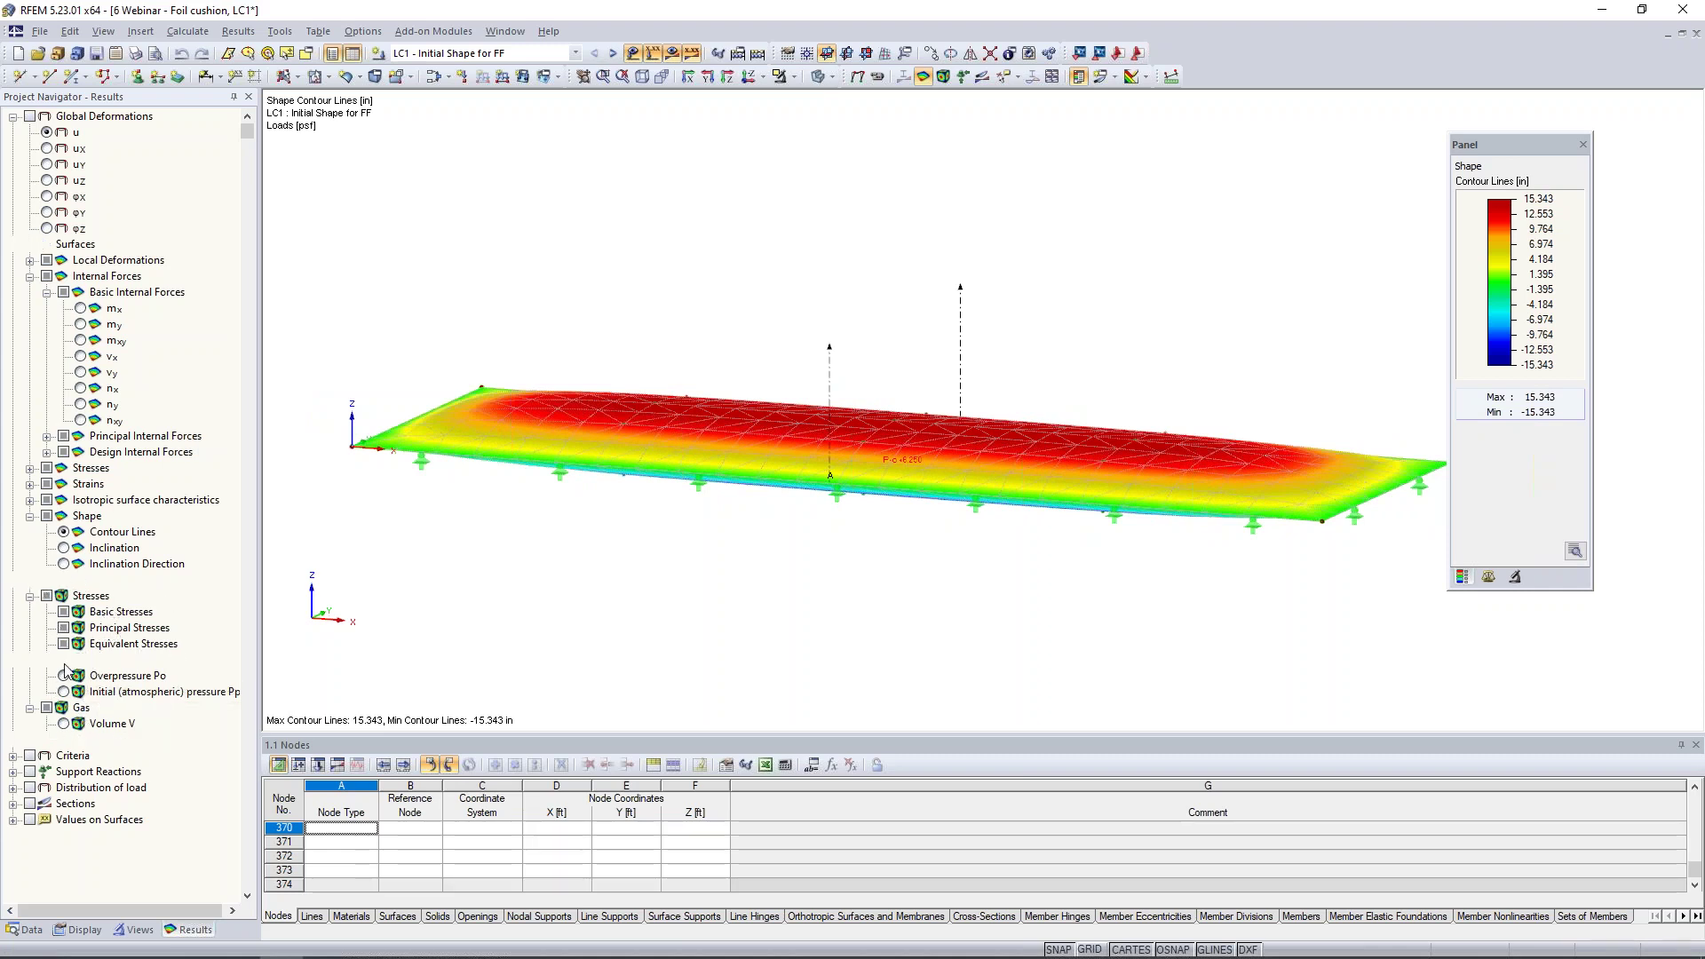
pyautogui.click(64, 677)
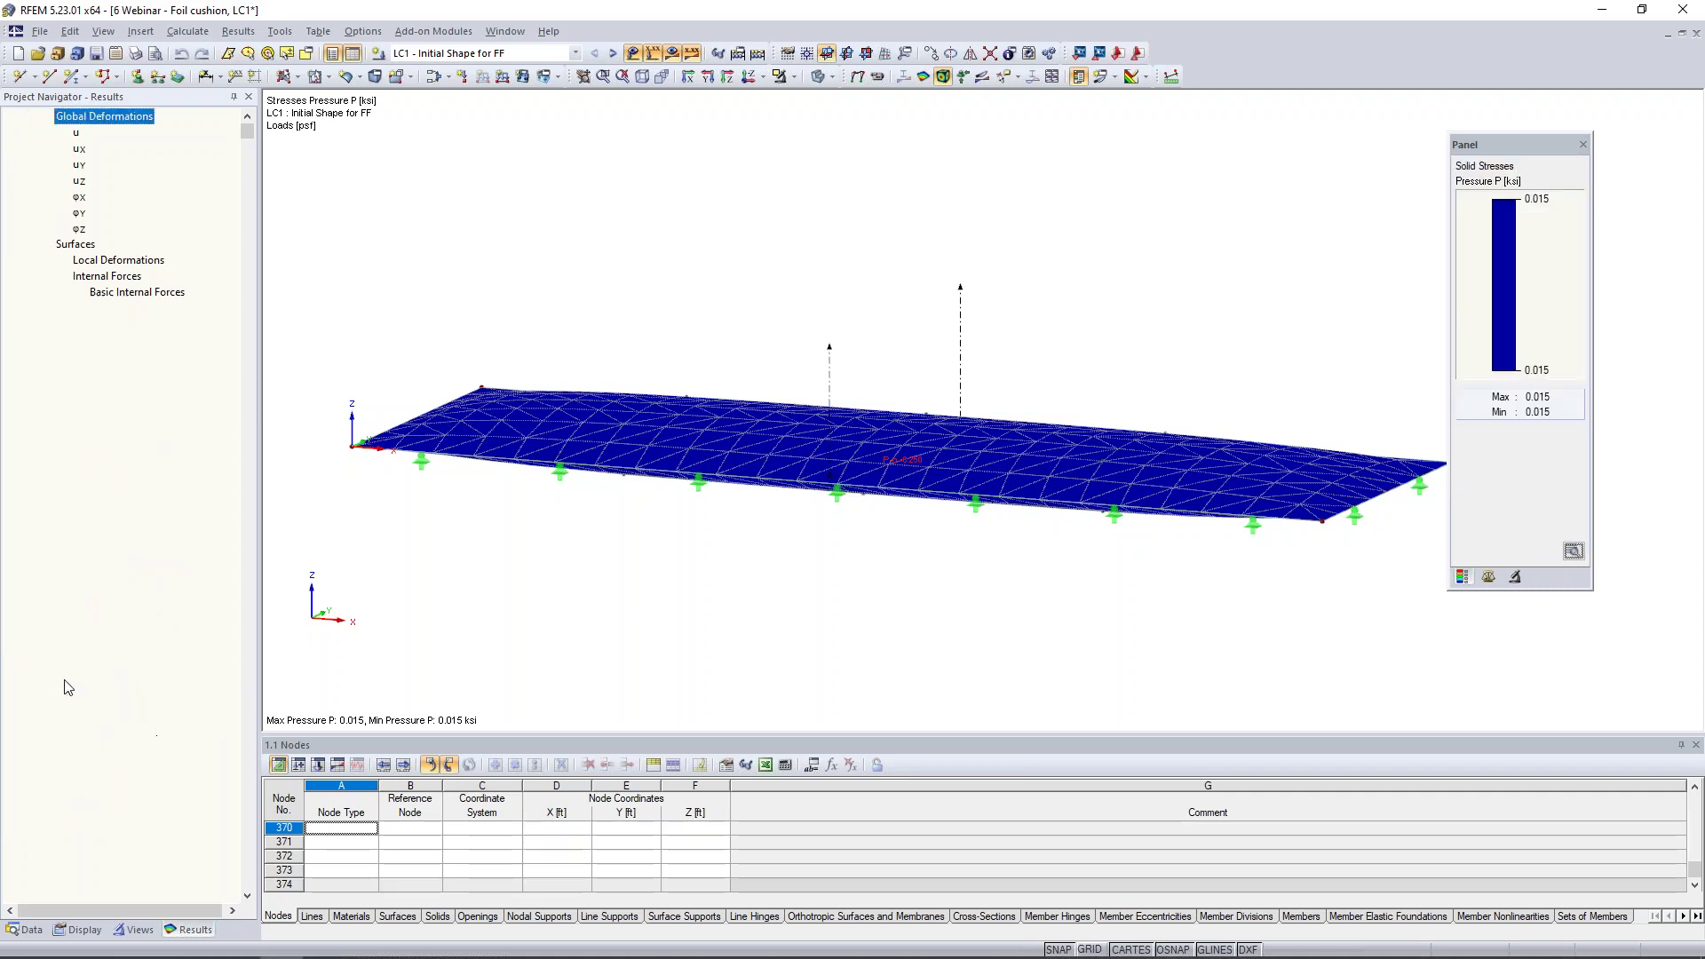
pyautogui.click(64, 724)
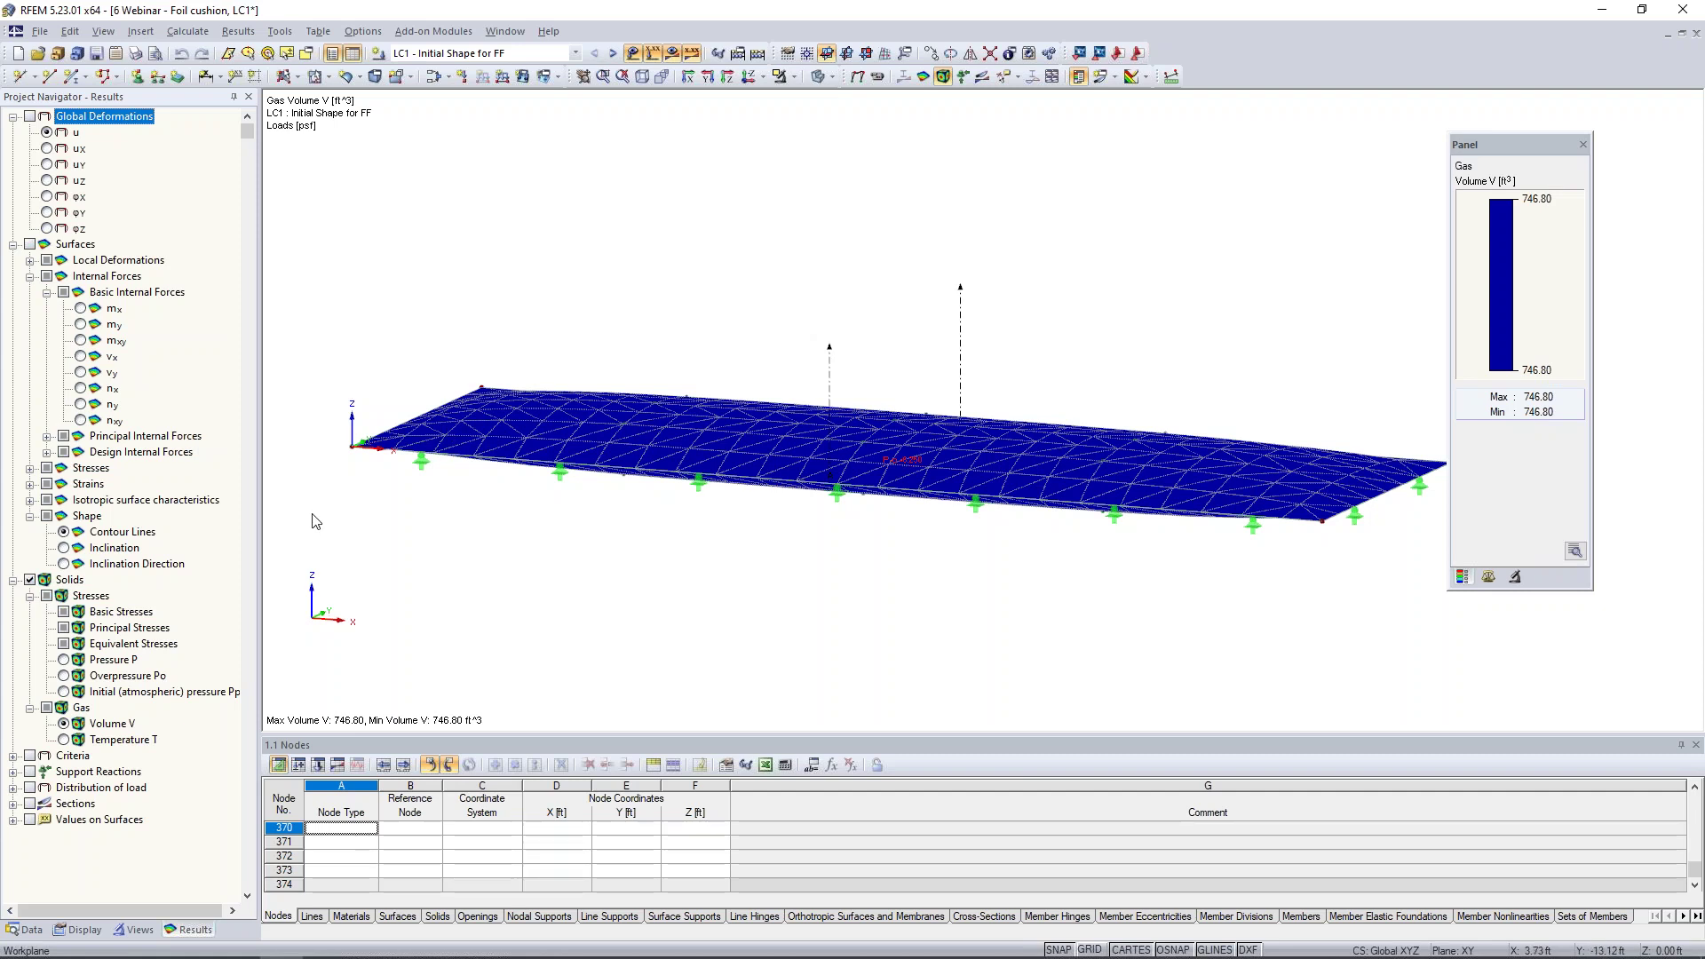
pyautogui.keyDown('ctrl'); pyautogui.moveTo(611, 526); pyautogui.dragTo(879, 592, button='middle'); pyautogui.keyUp('ctrl')
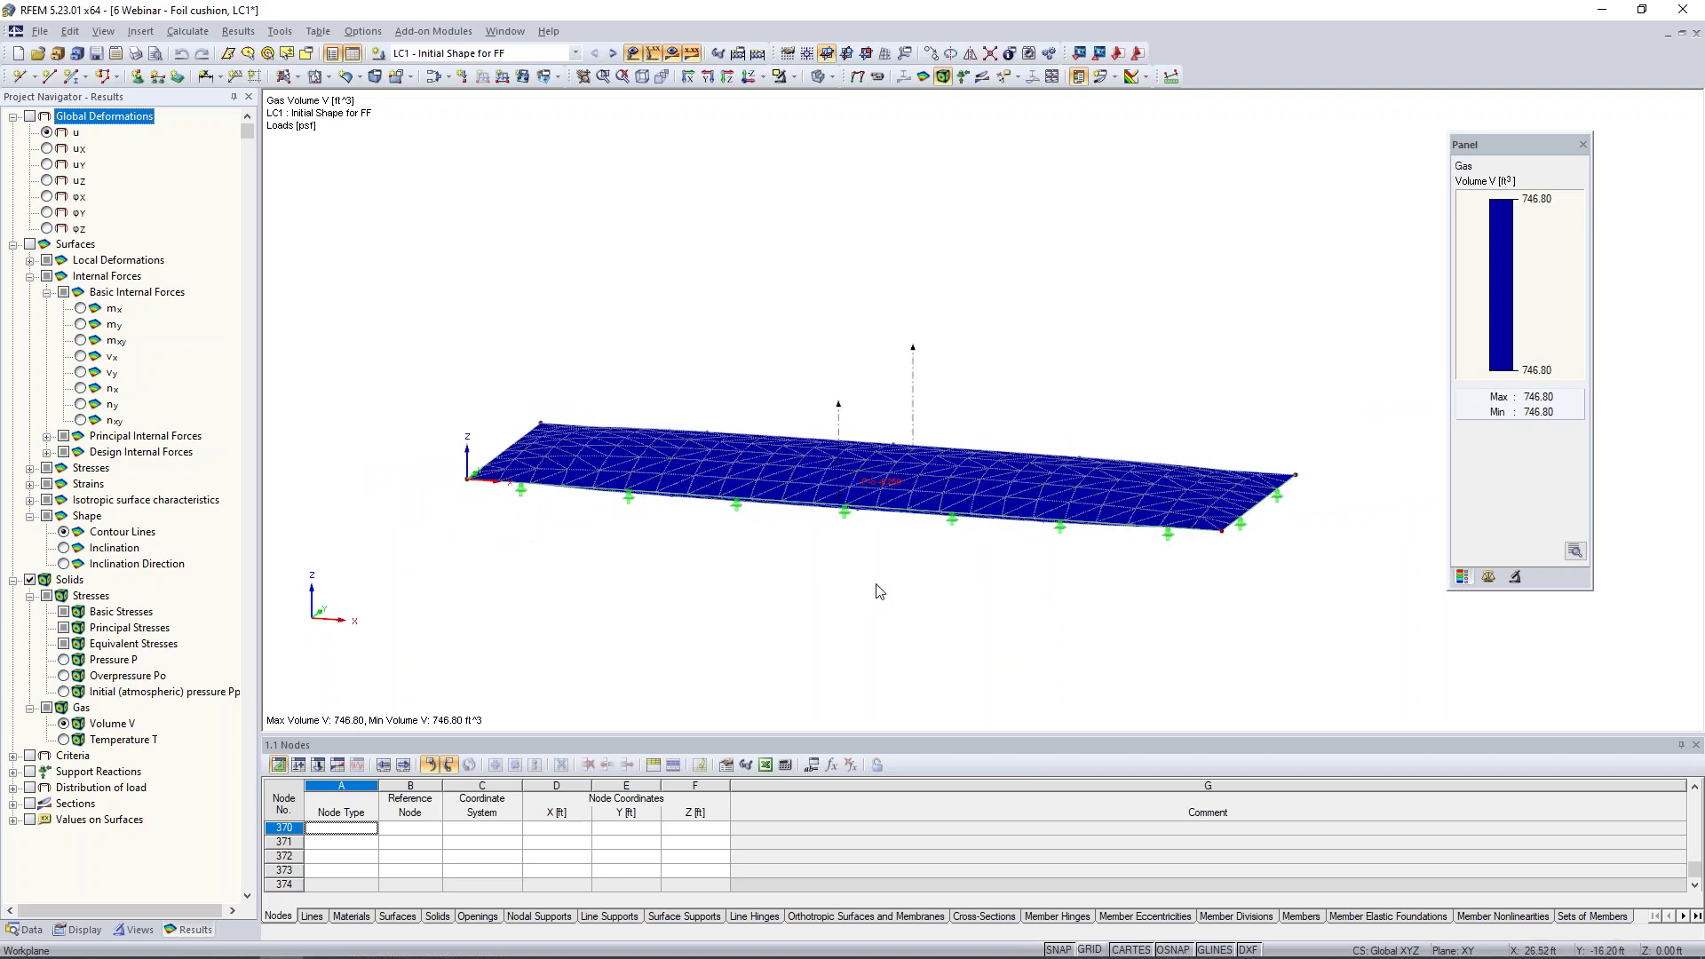
# Switch to load case LC2 - Open Cushion - Pressure + Snow and turn off the results display
pyautogui.click(612, 54)
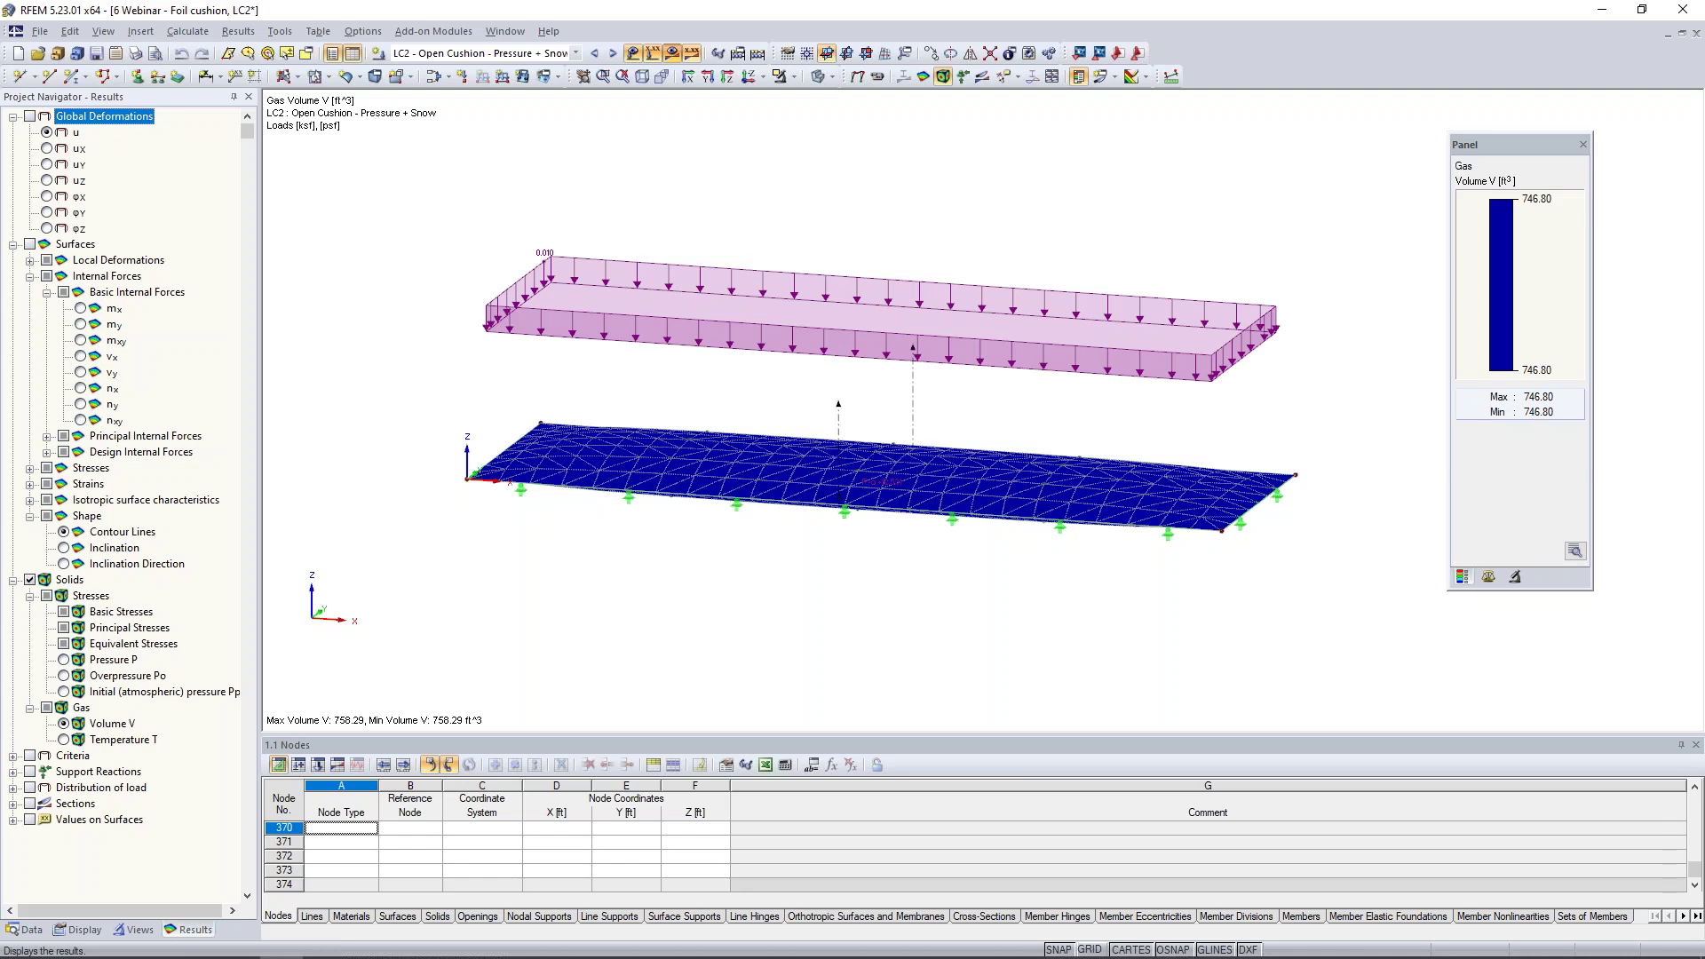
pyautogui.click(673, 54)
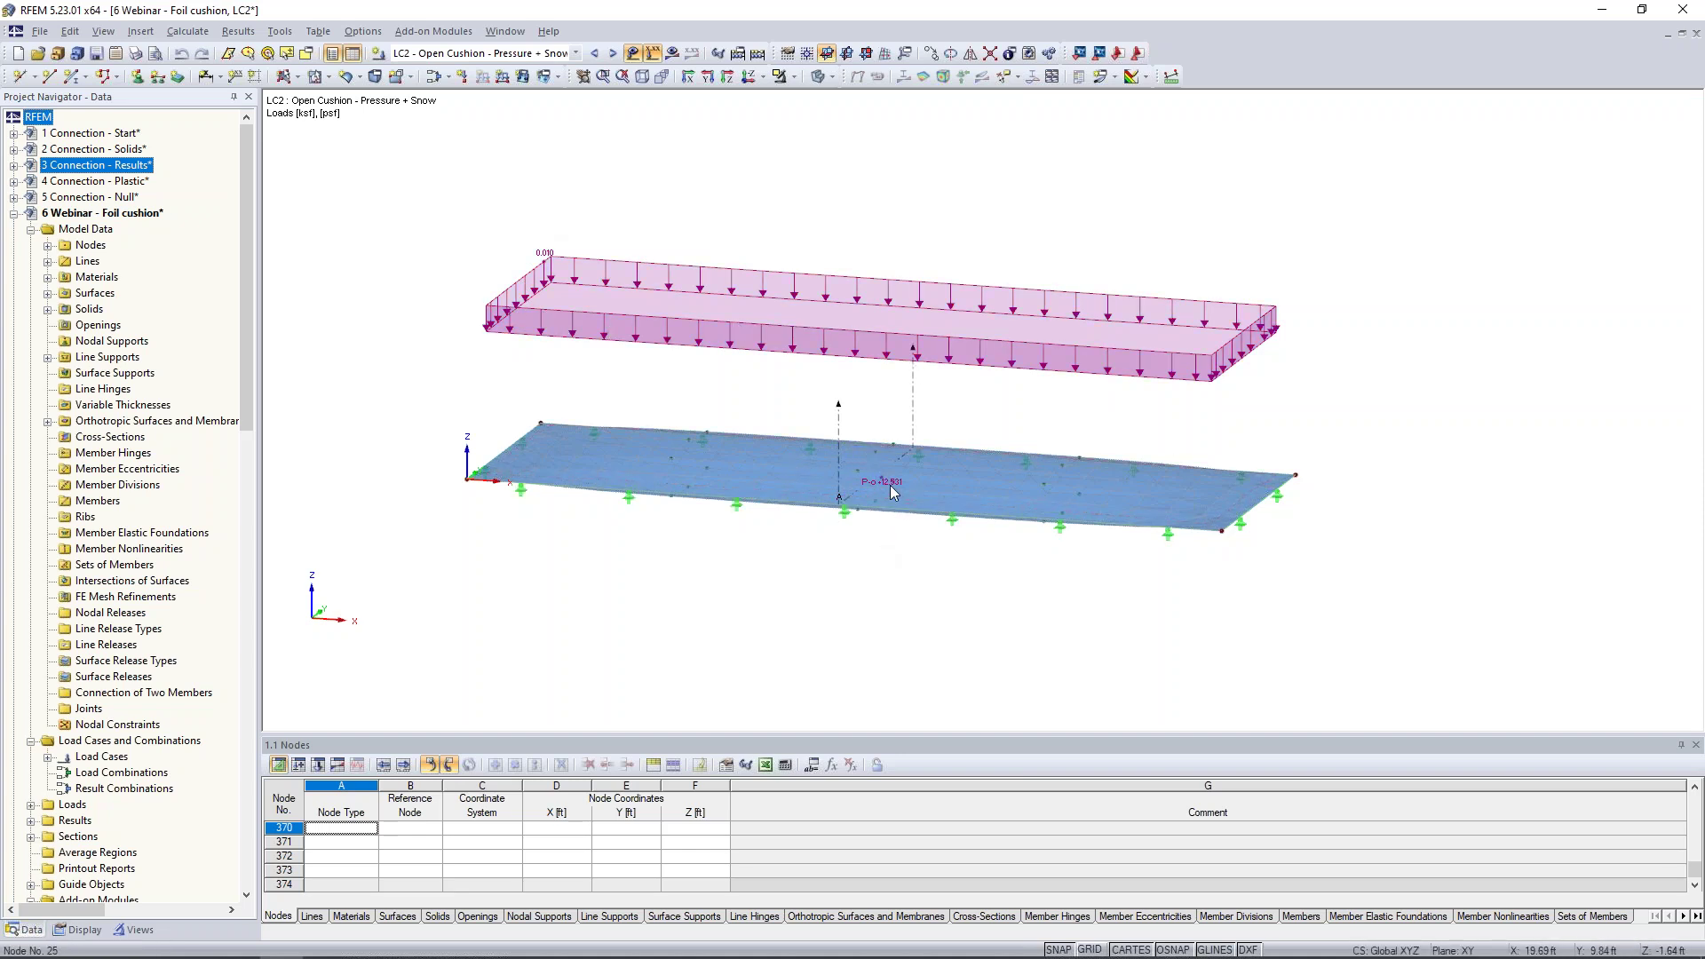
# Display and animate the LC2 global deformations u of the open cushion, finishing with the results display off
pyautogui.moveTo(882, 485)
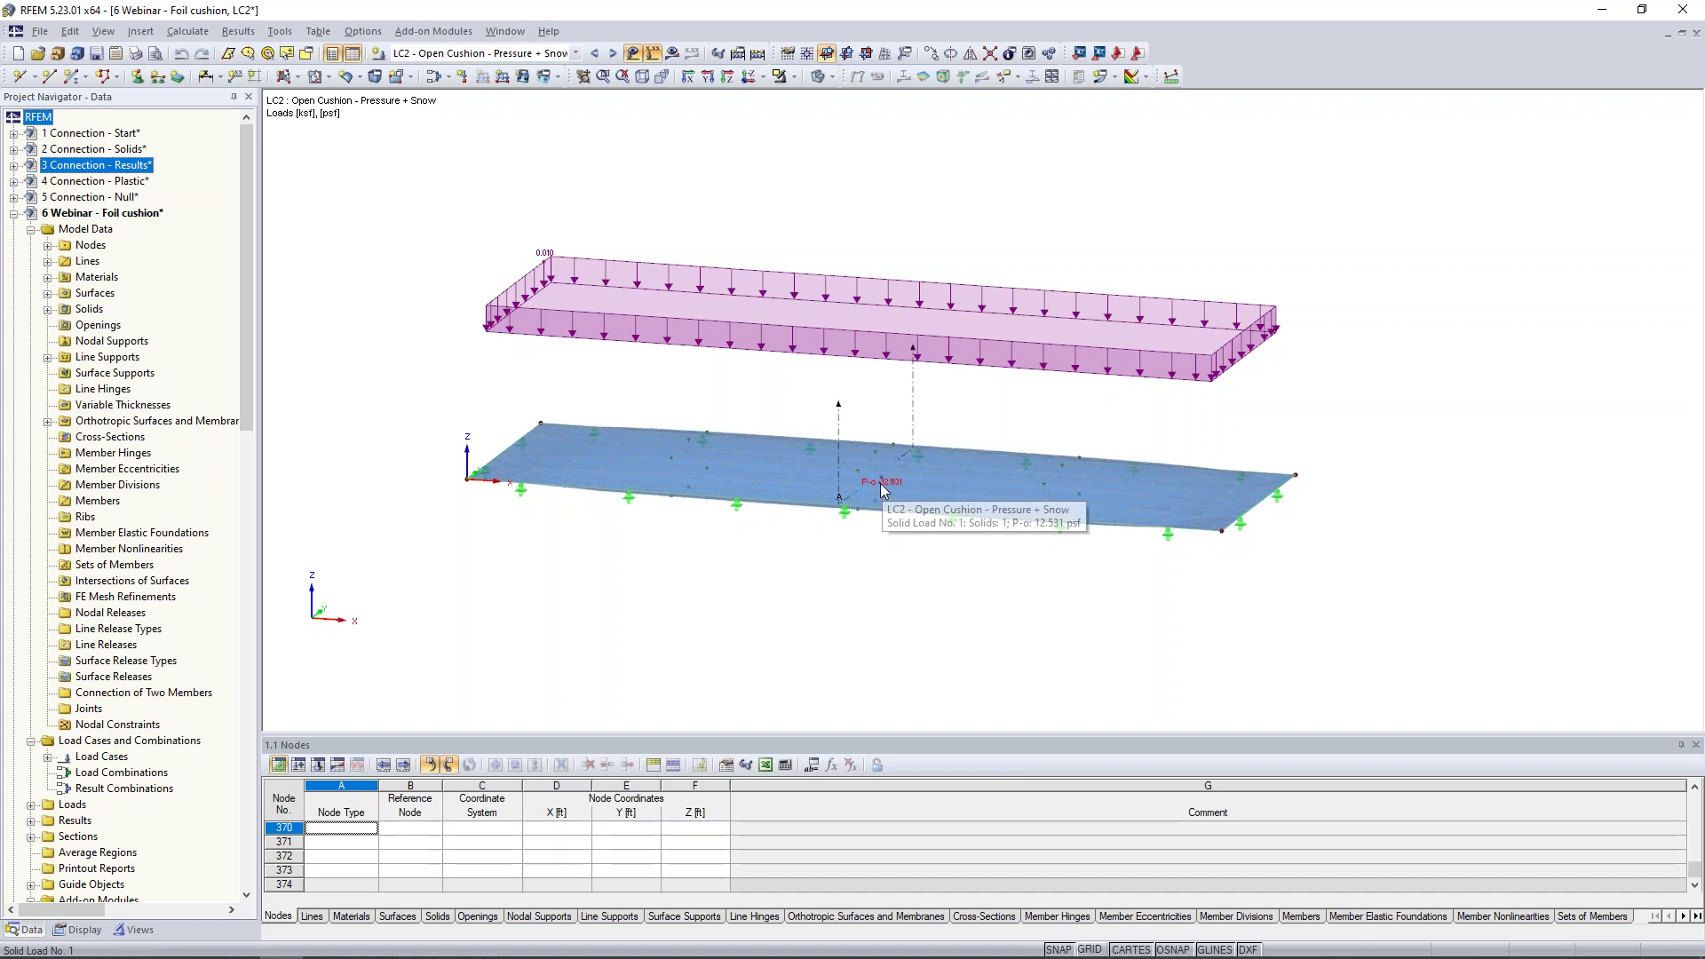
pyautogui.click(672, 53)
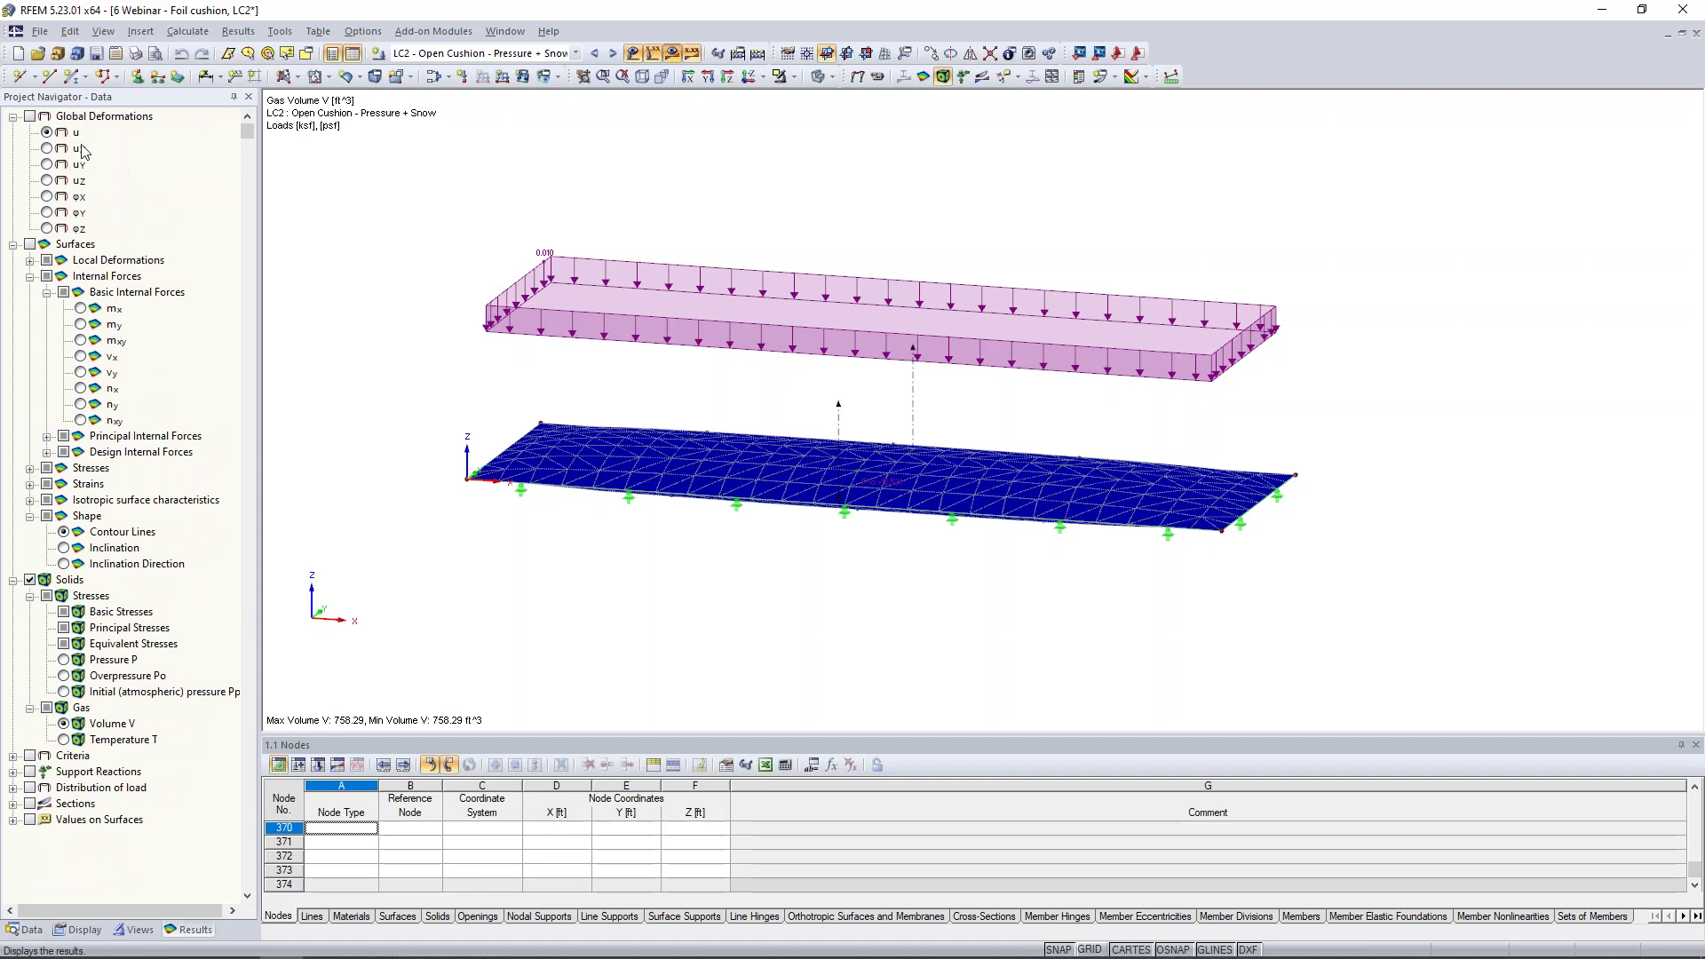
pyautogui.click(31, 117)
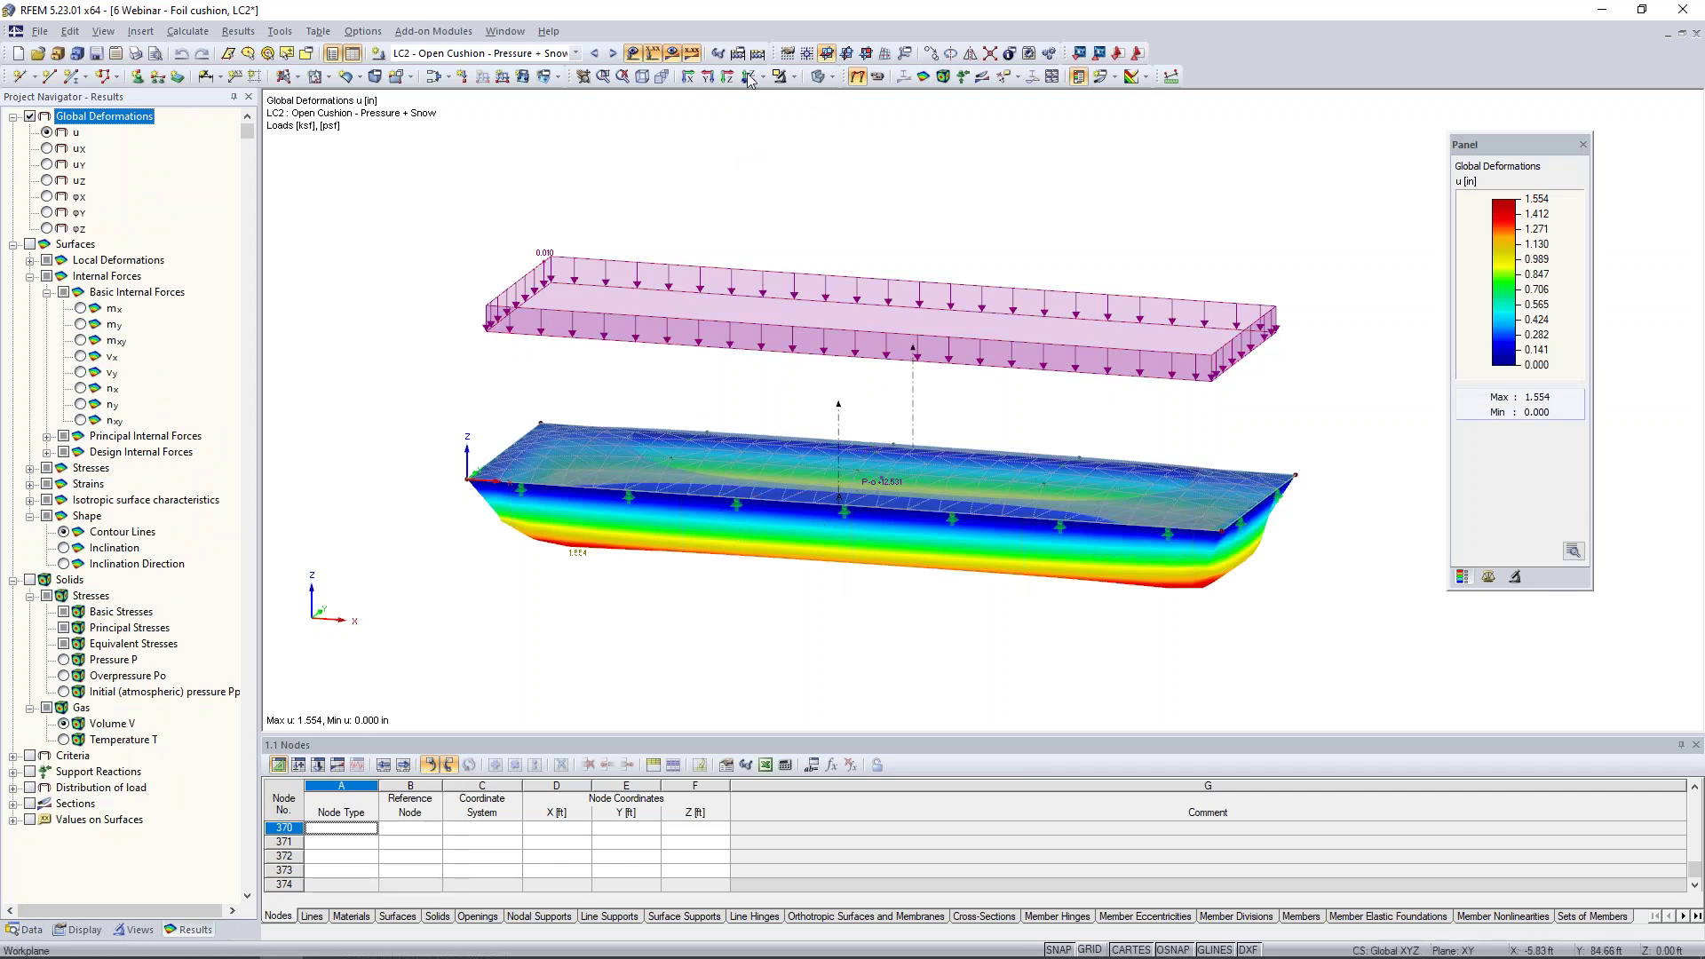
pyautogui.click(877, 77)
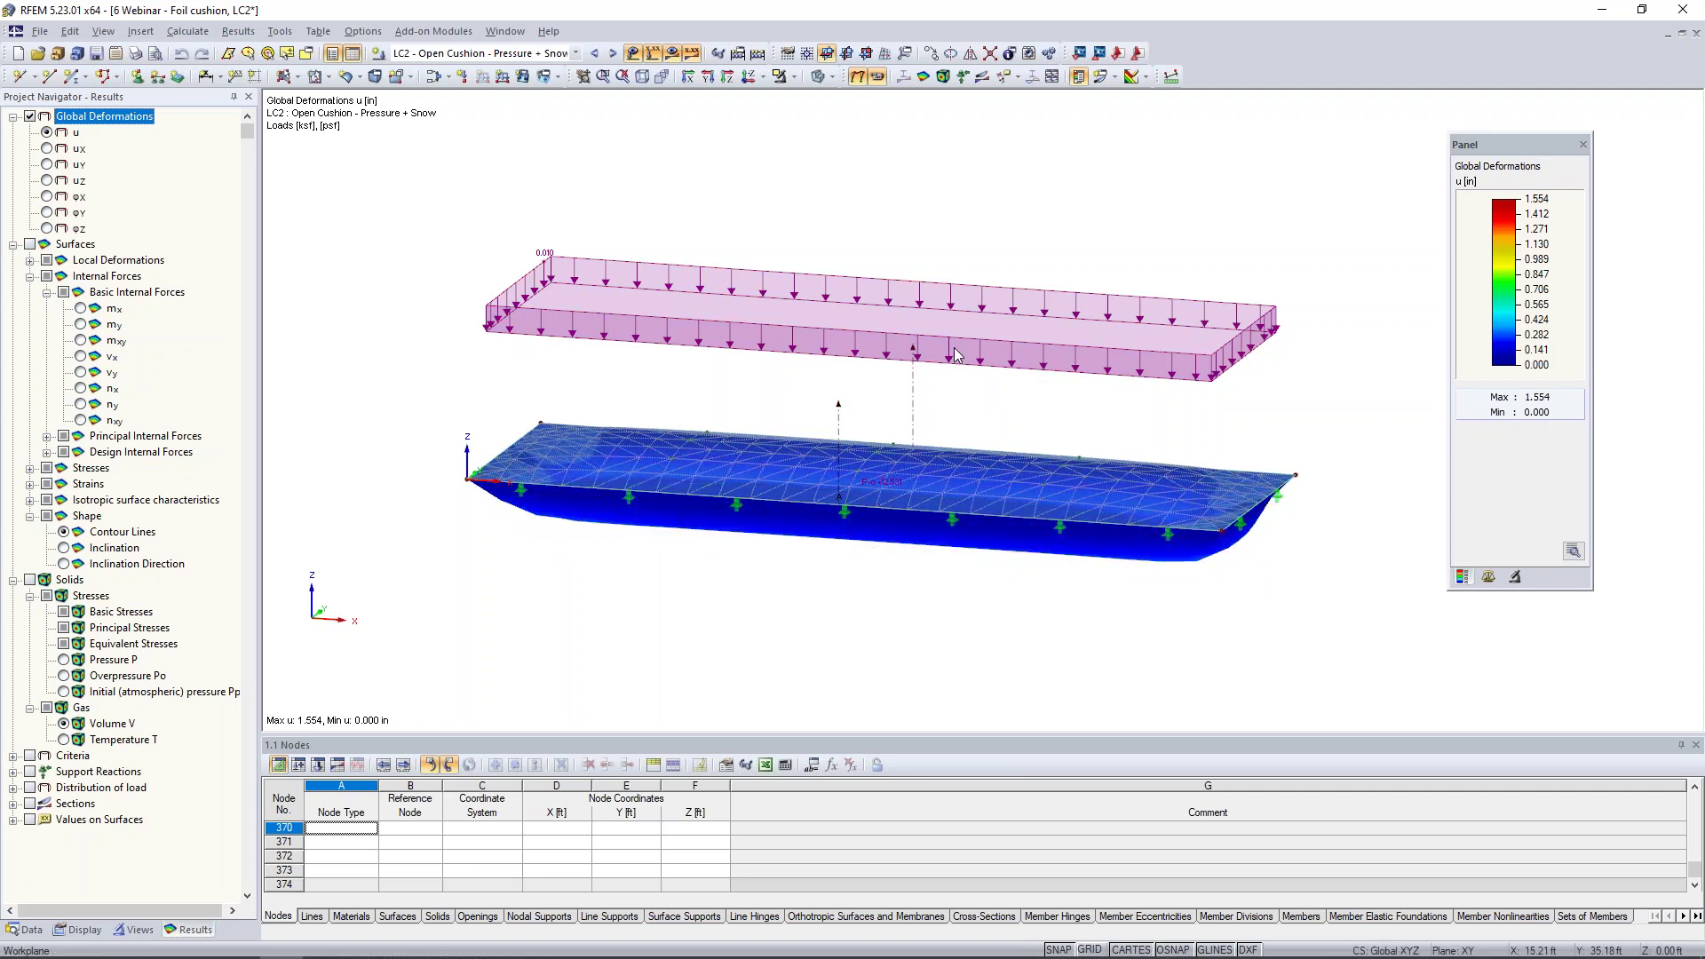
pyautogui.keyDown('ctrl'); pyautogui.moveTo(915, 511); pyautogui.dragTo(1009, 608, button='middle'); pyautogui.keyUp('ctrl')
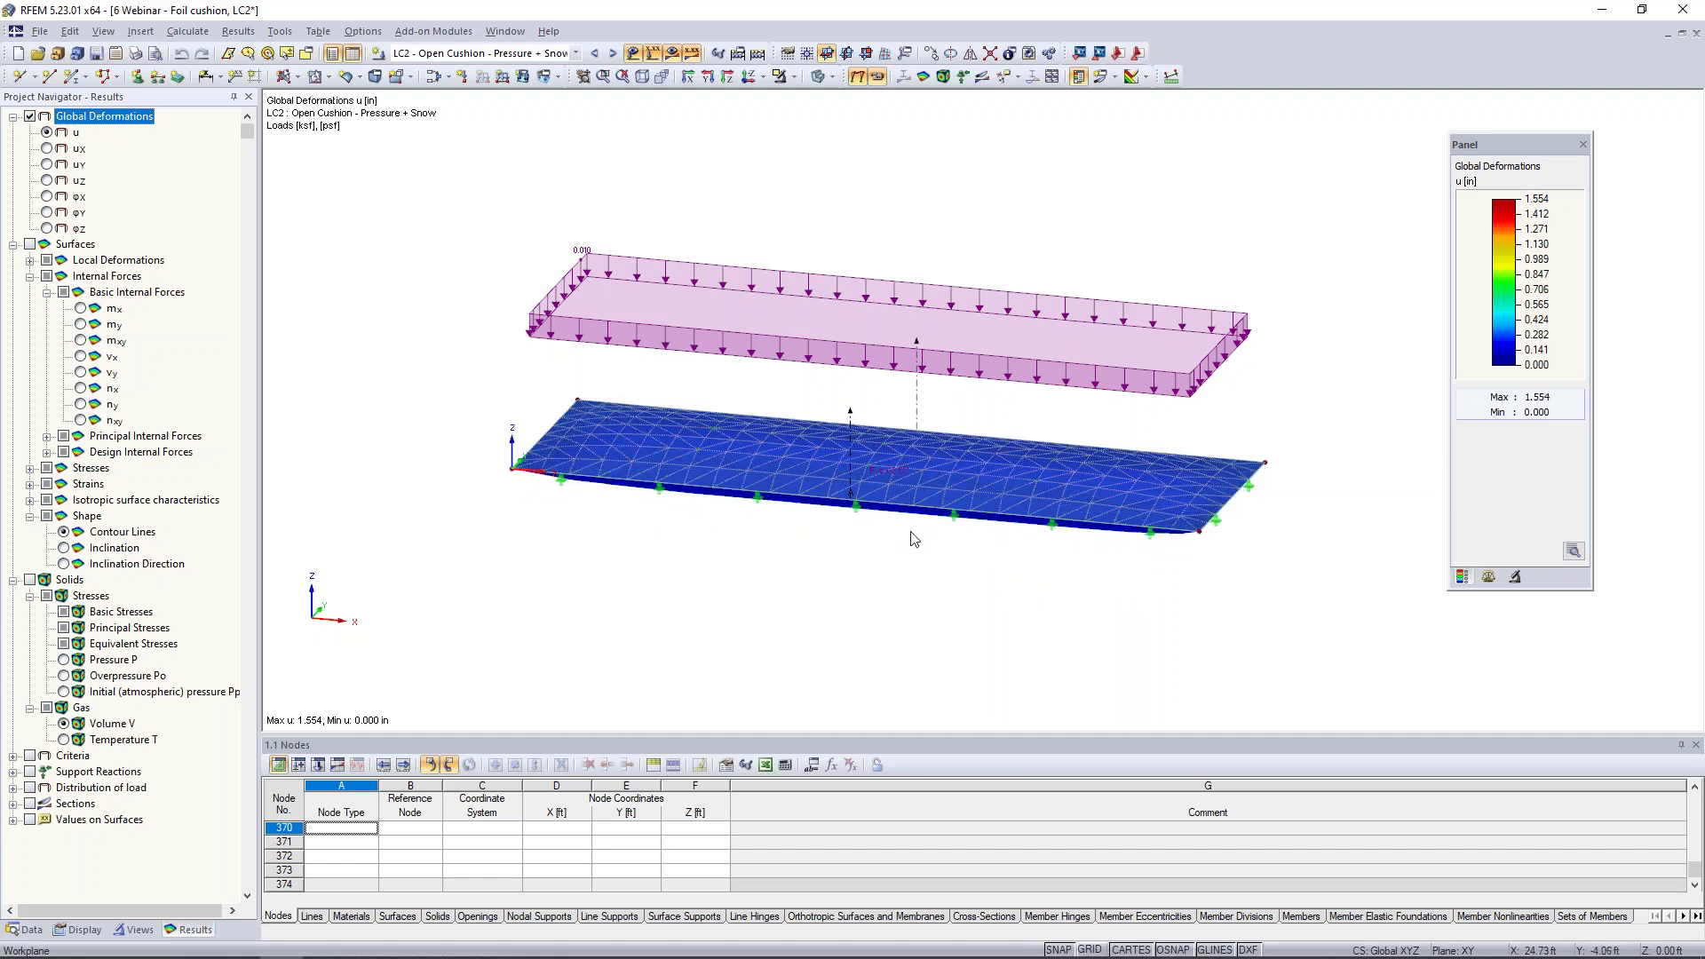
pyautogui.scroll(3, 914, 537)
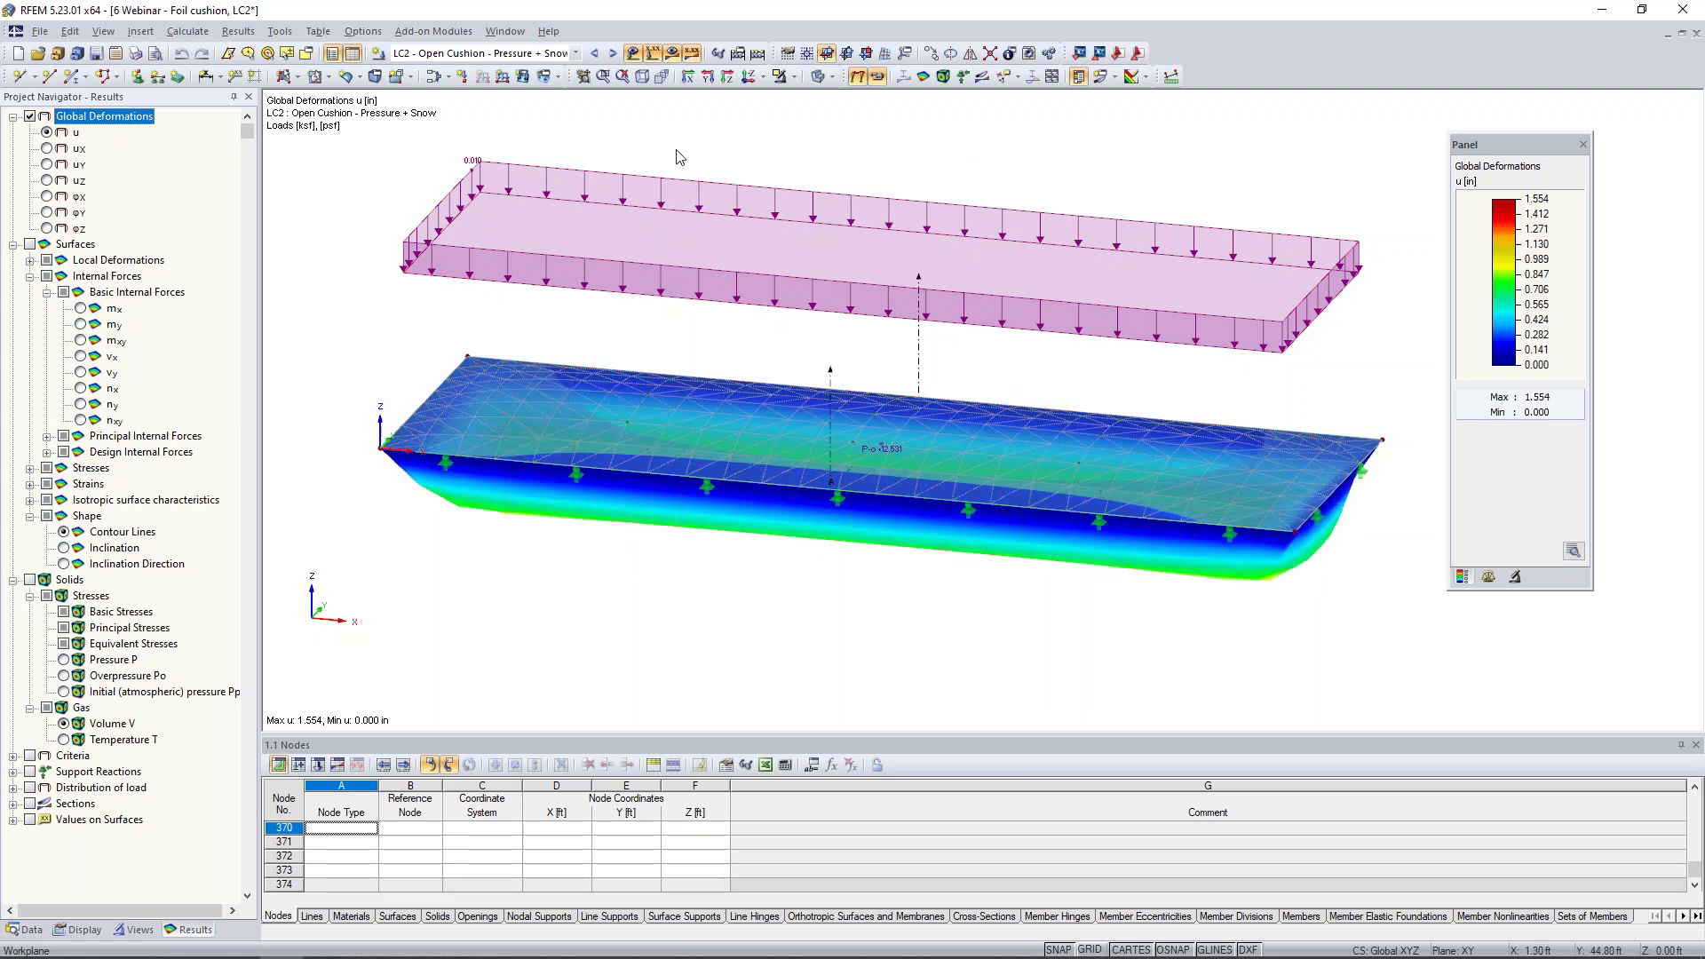
pyautogui.click(672, 54)
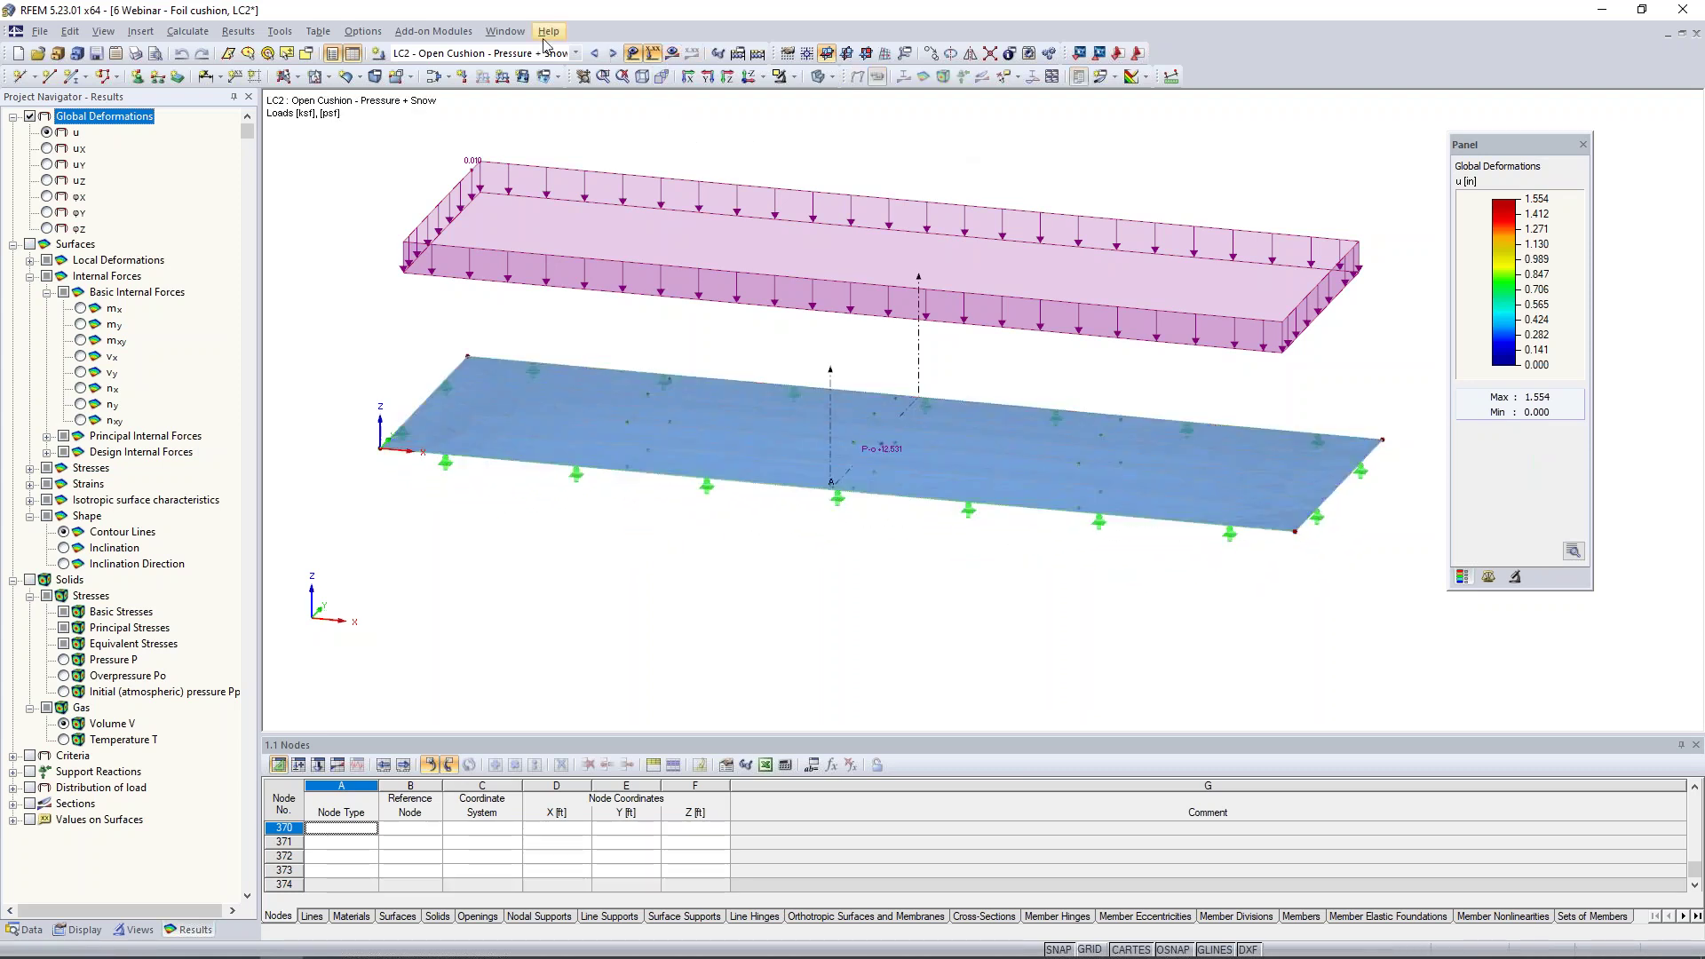
# Switch to the 8 Contact Solid model and view its bolted tube connection
pyautogui.click(510, 32)
pyautogui.click(567, 373)
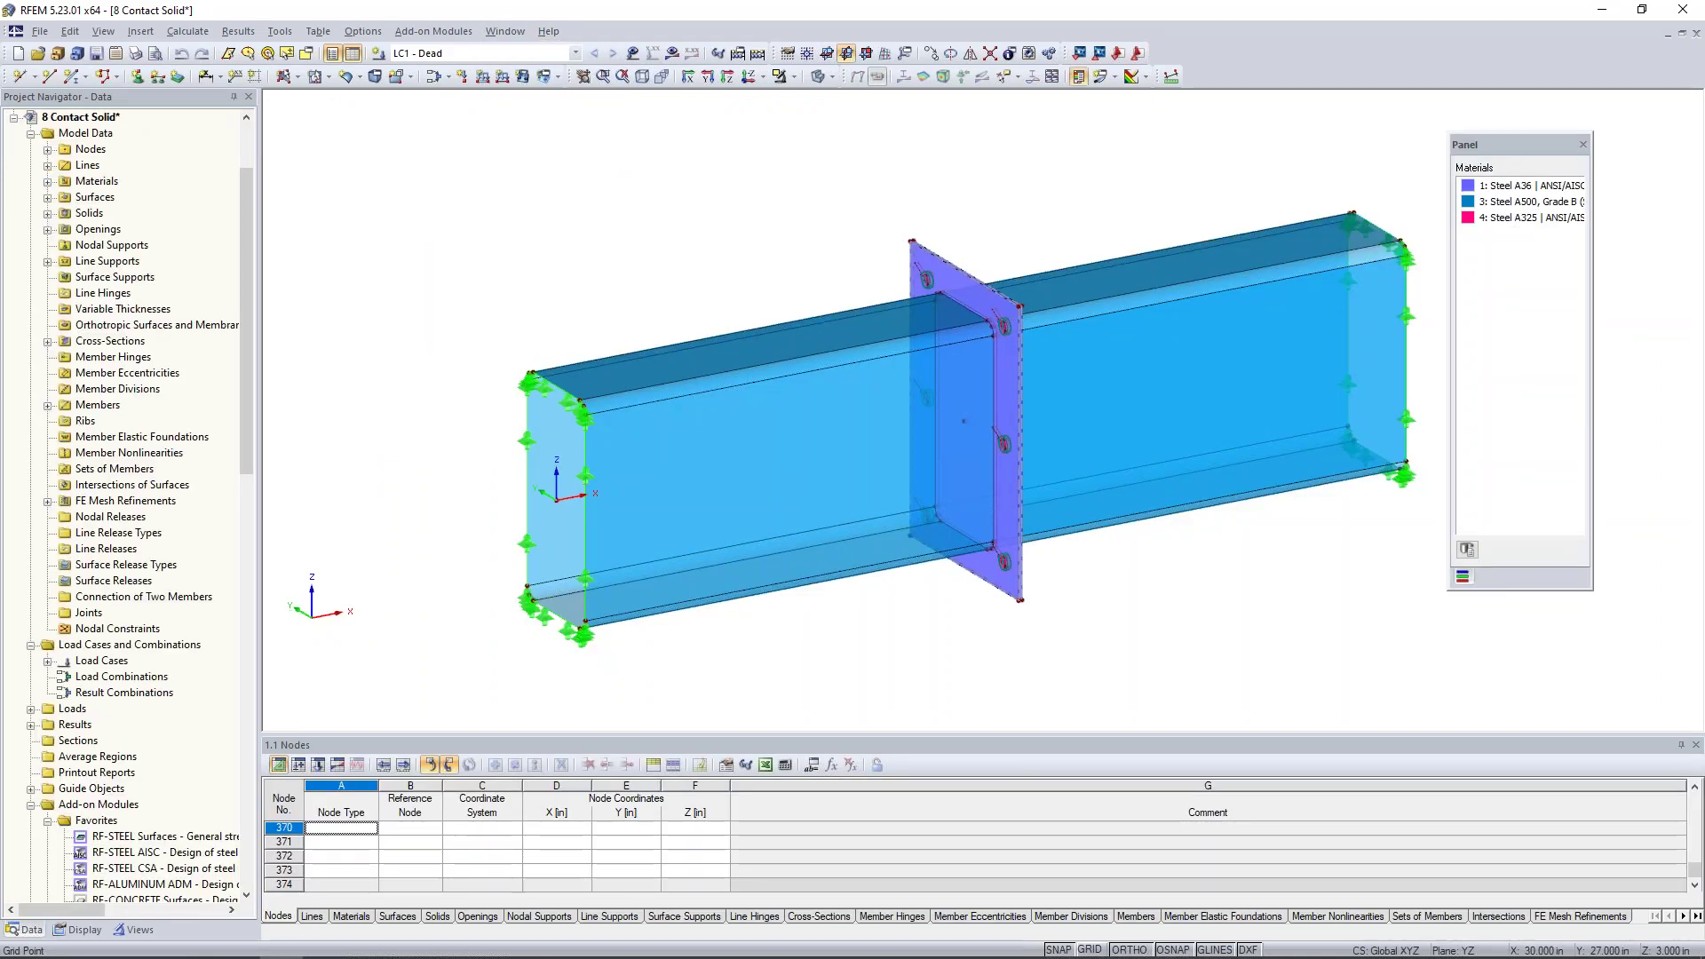
pyautogui.moveTo(758, 258); pyautogui.dragTo(680, 276, button='middle')
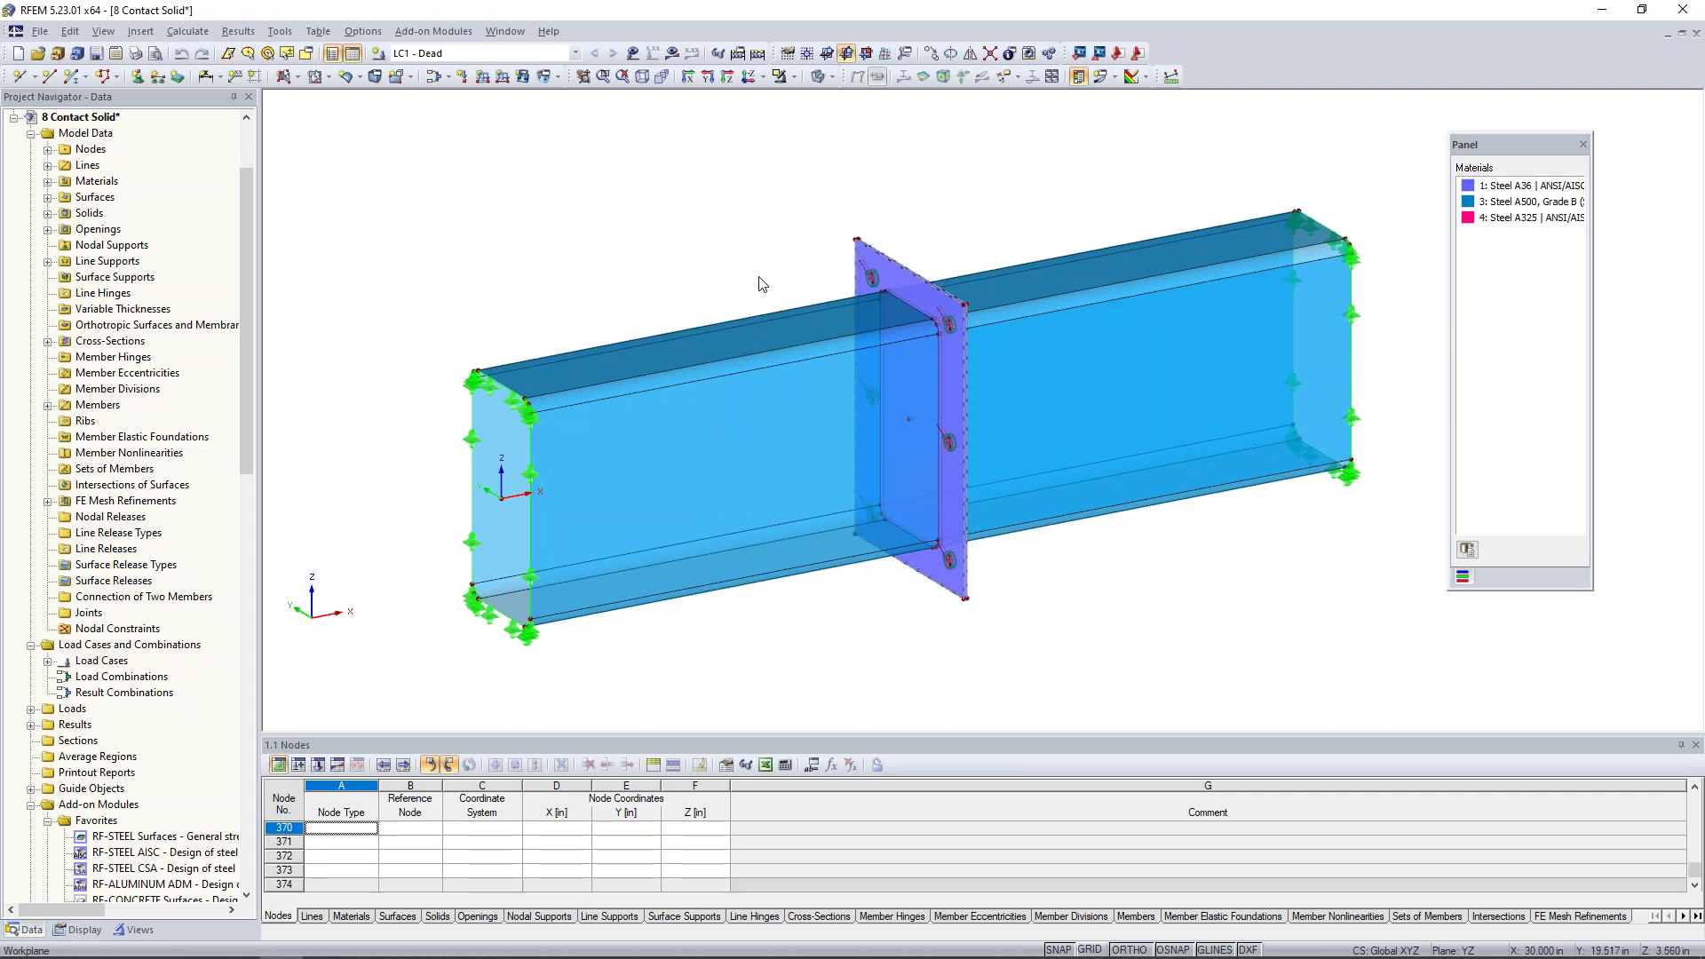
pyautogui.keyDown('ctrl'); pyautogui.moveTo(759, 284); pyautogui.dragTo(681, 254, button='middle'); pyautogui.keyUp('ctrl')
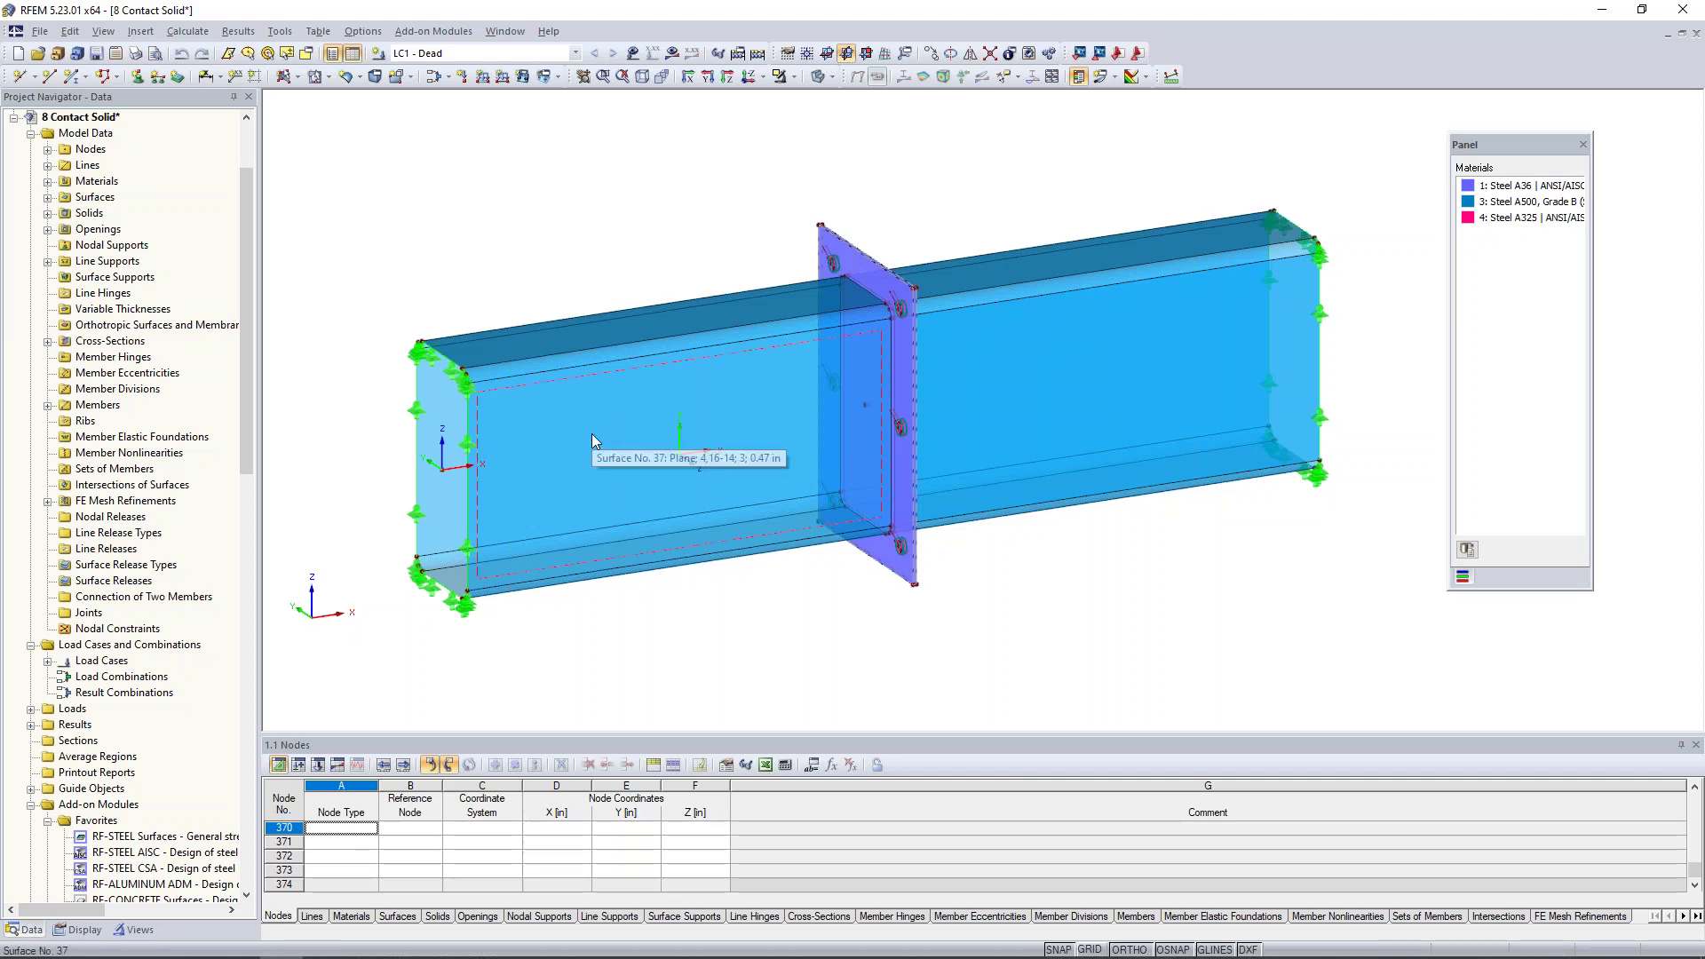
# Review the material and thickness settings of the tube's side wall and both end plates without changing them
pyautogui.doubleClick(658, 381)
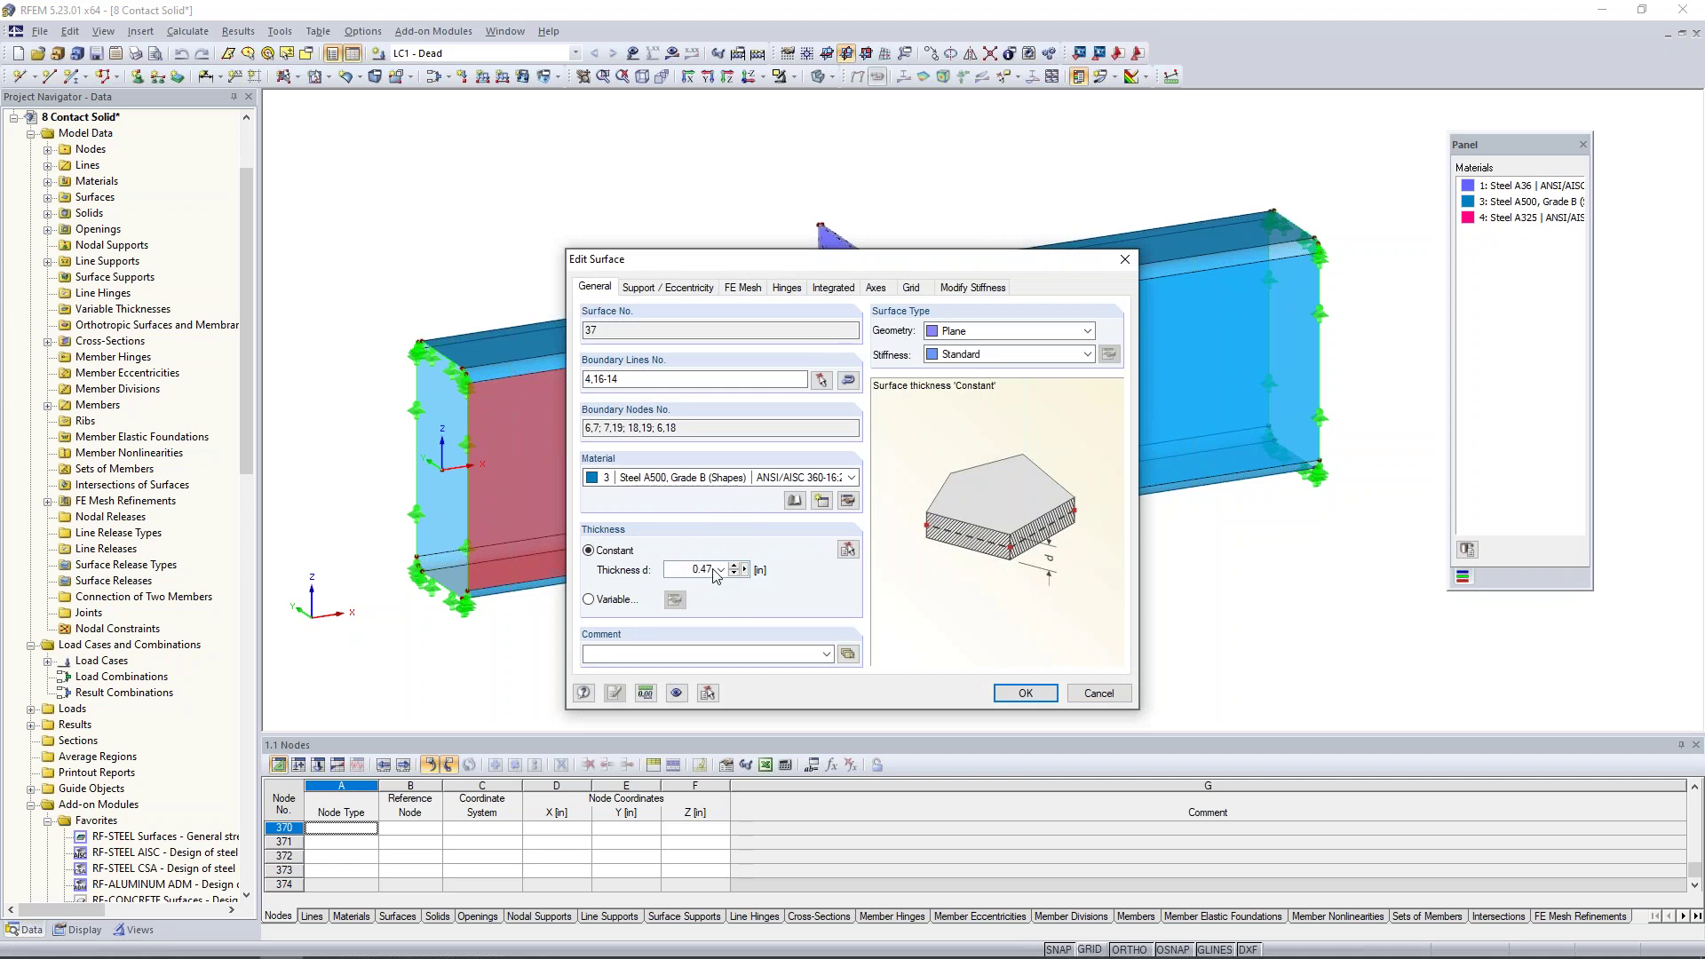
pyautogui.click(1097, 694)
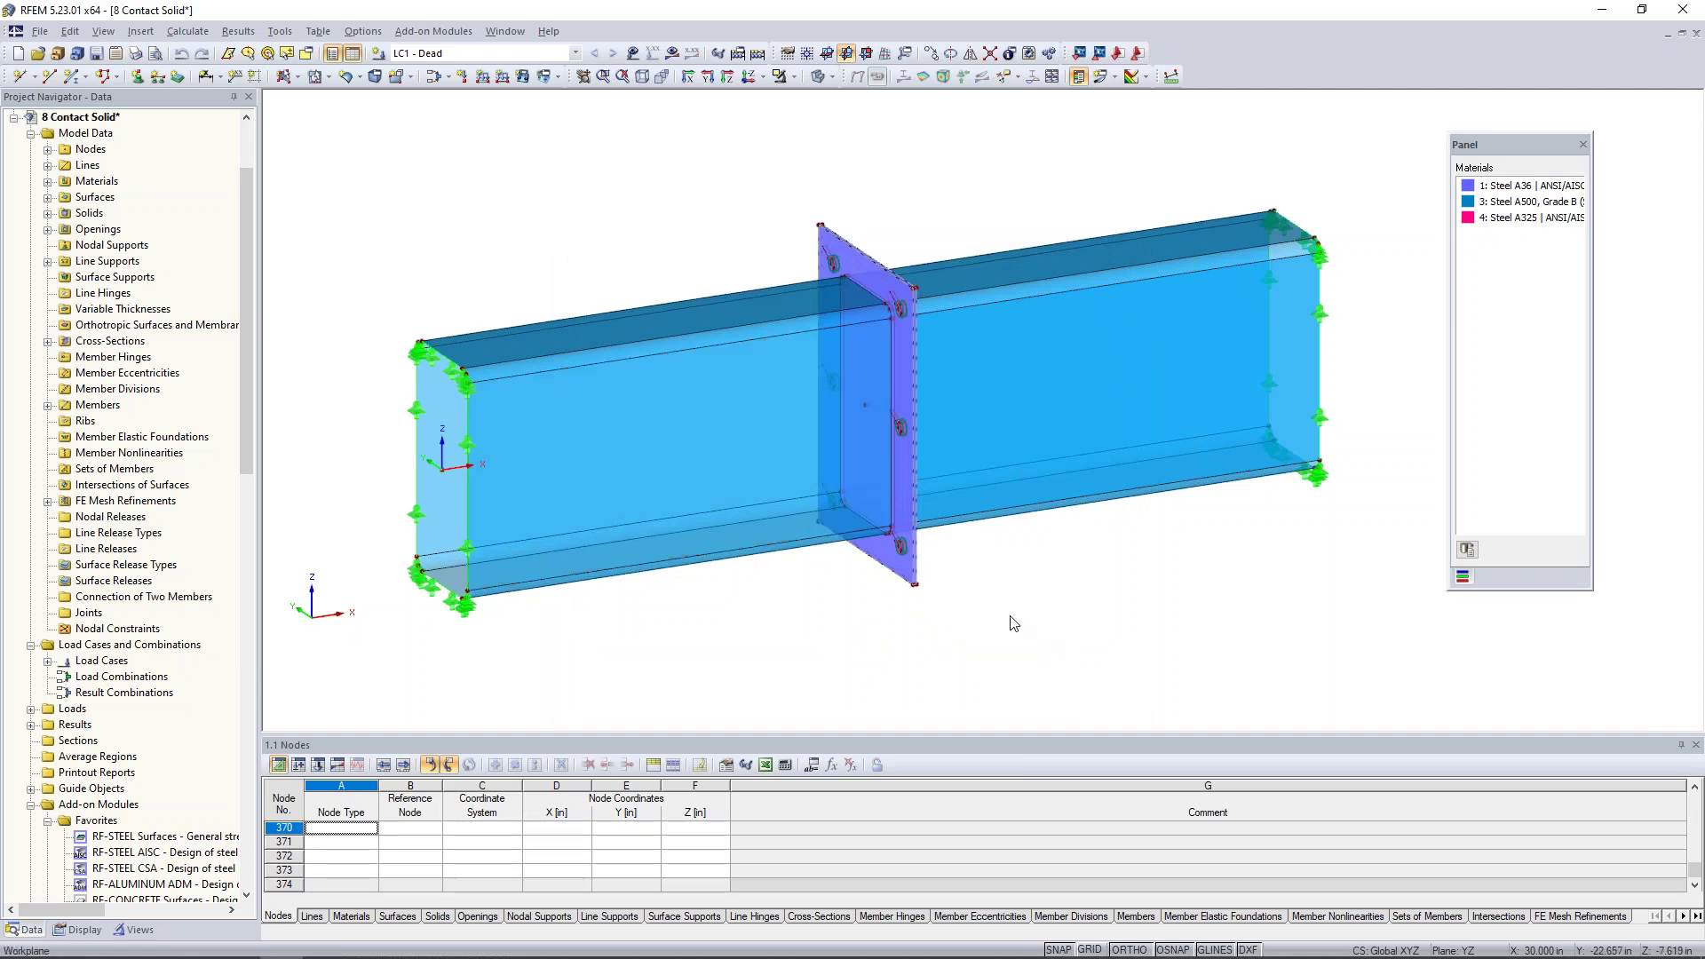
pyautogui.scroll(3, 960, 613)
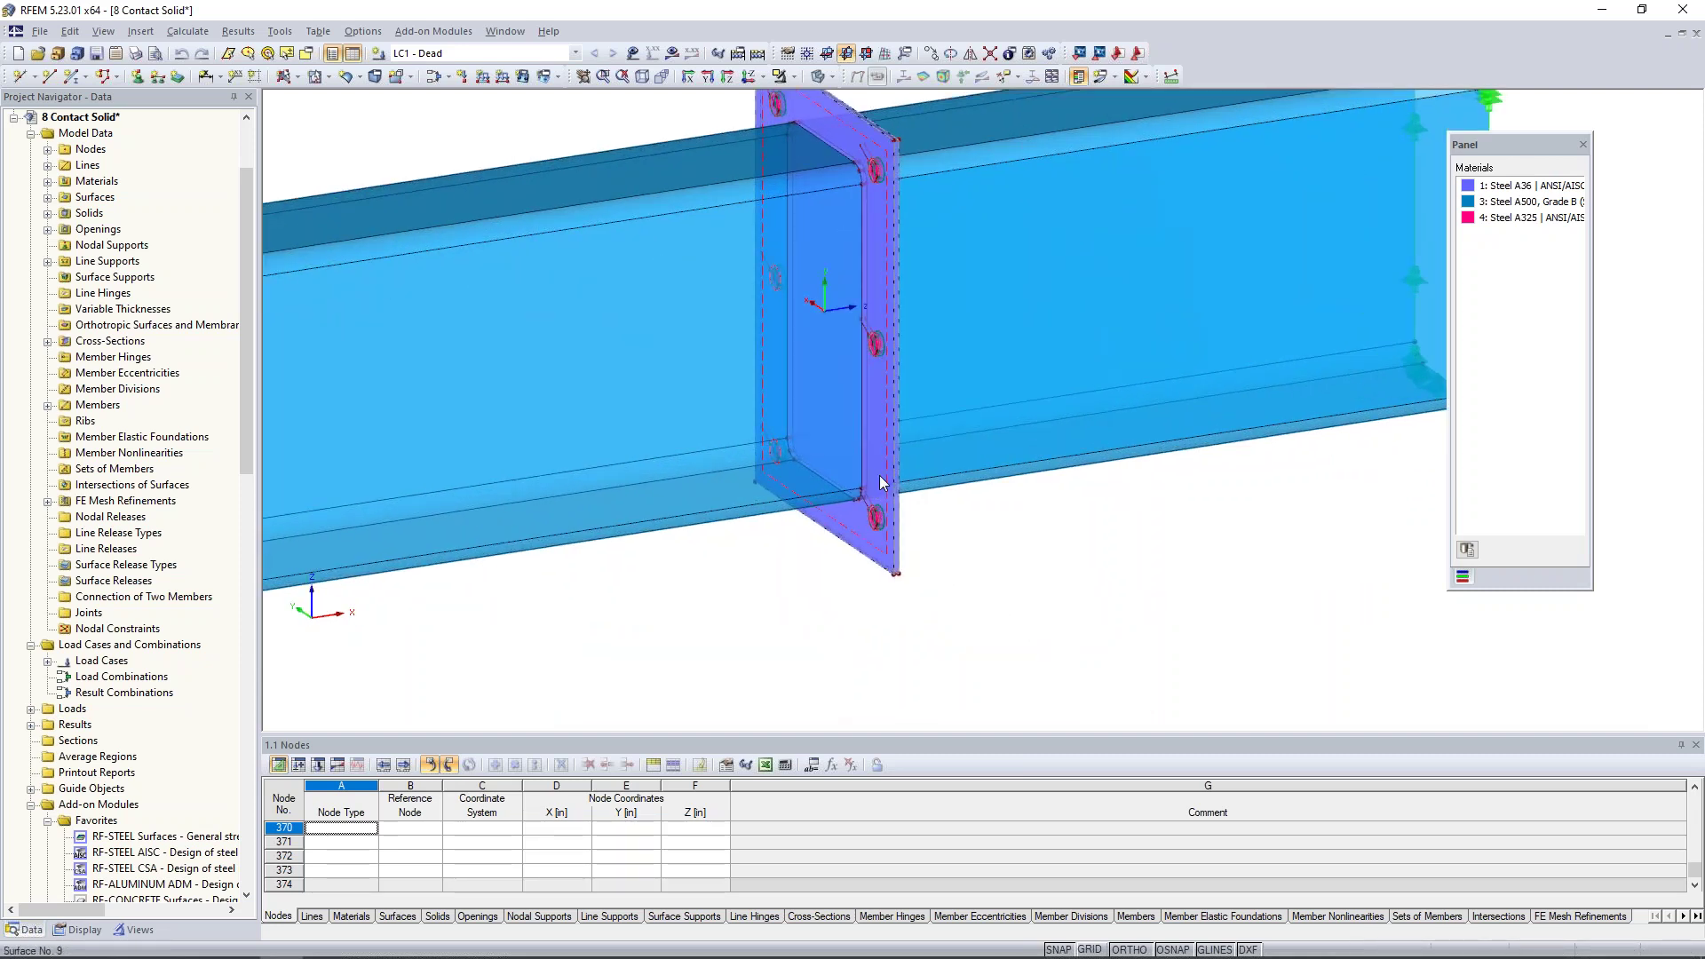
pyautogui.click(879, 477)
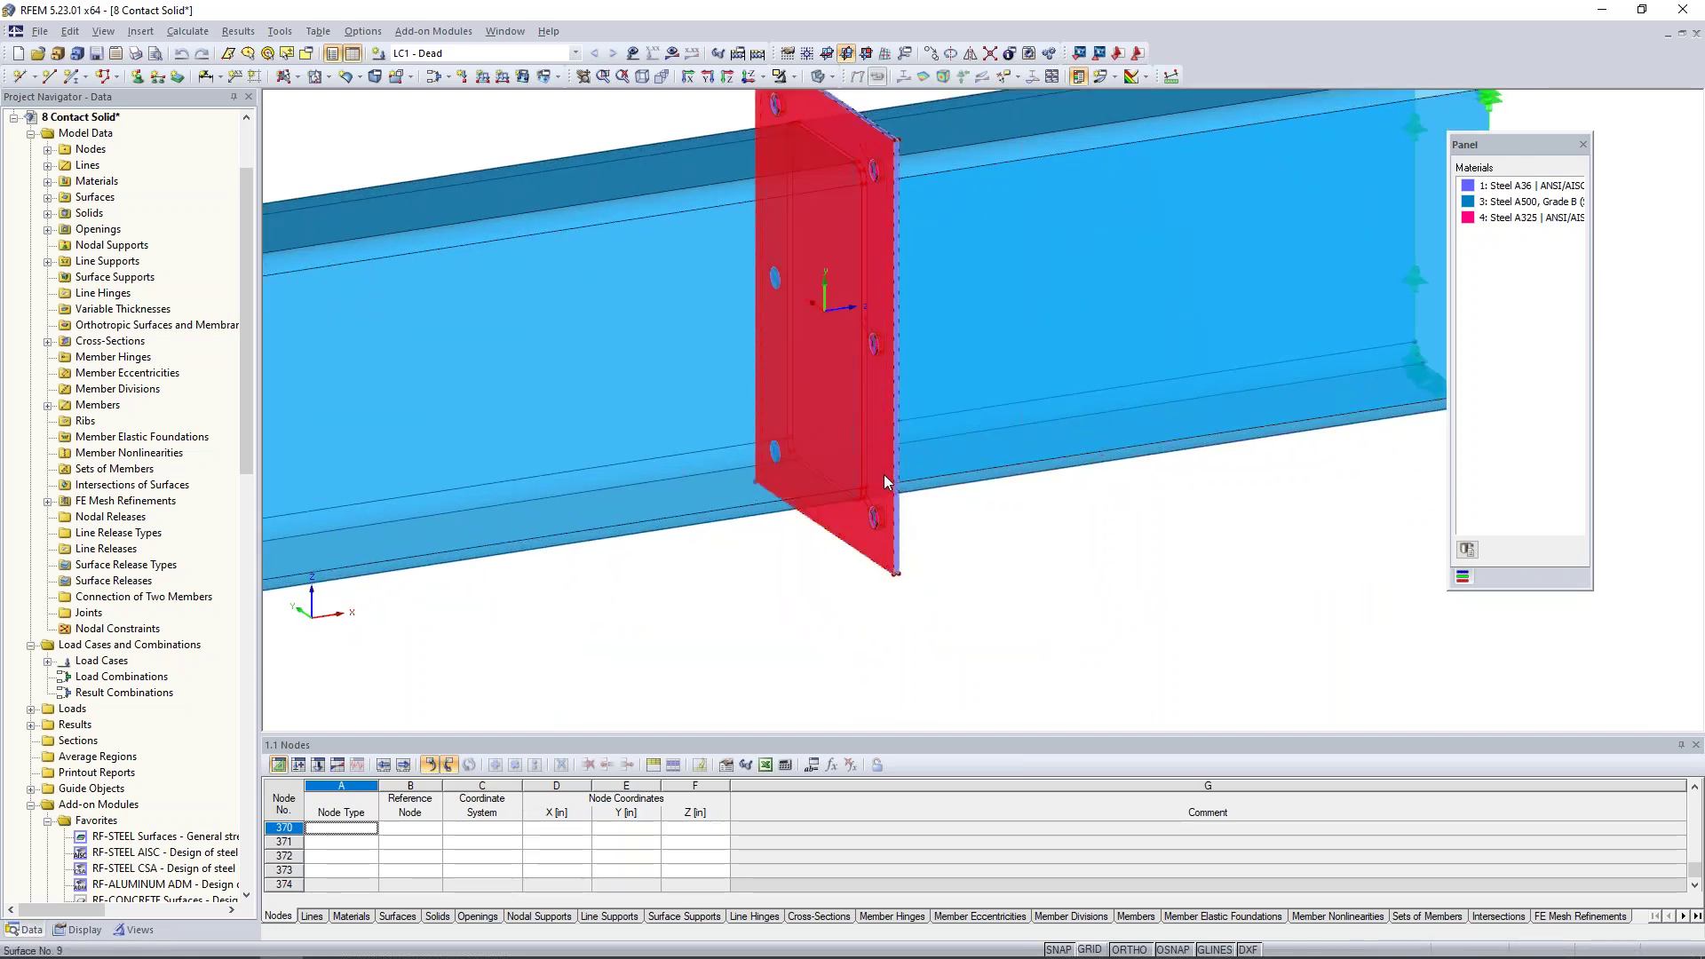
pyautogui.doubleClick(884, 479)
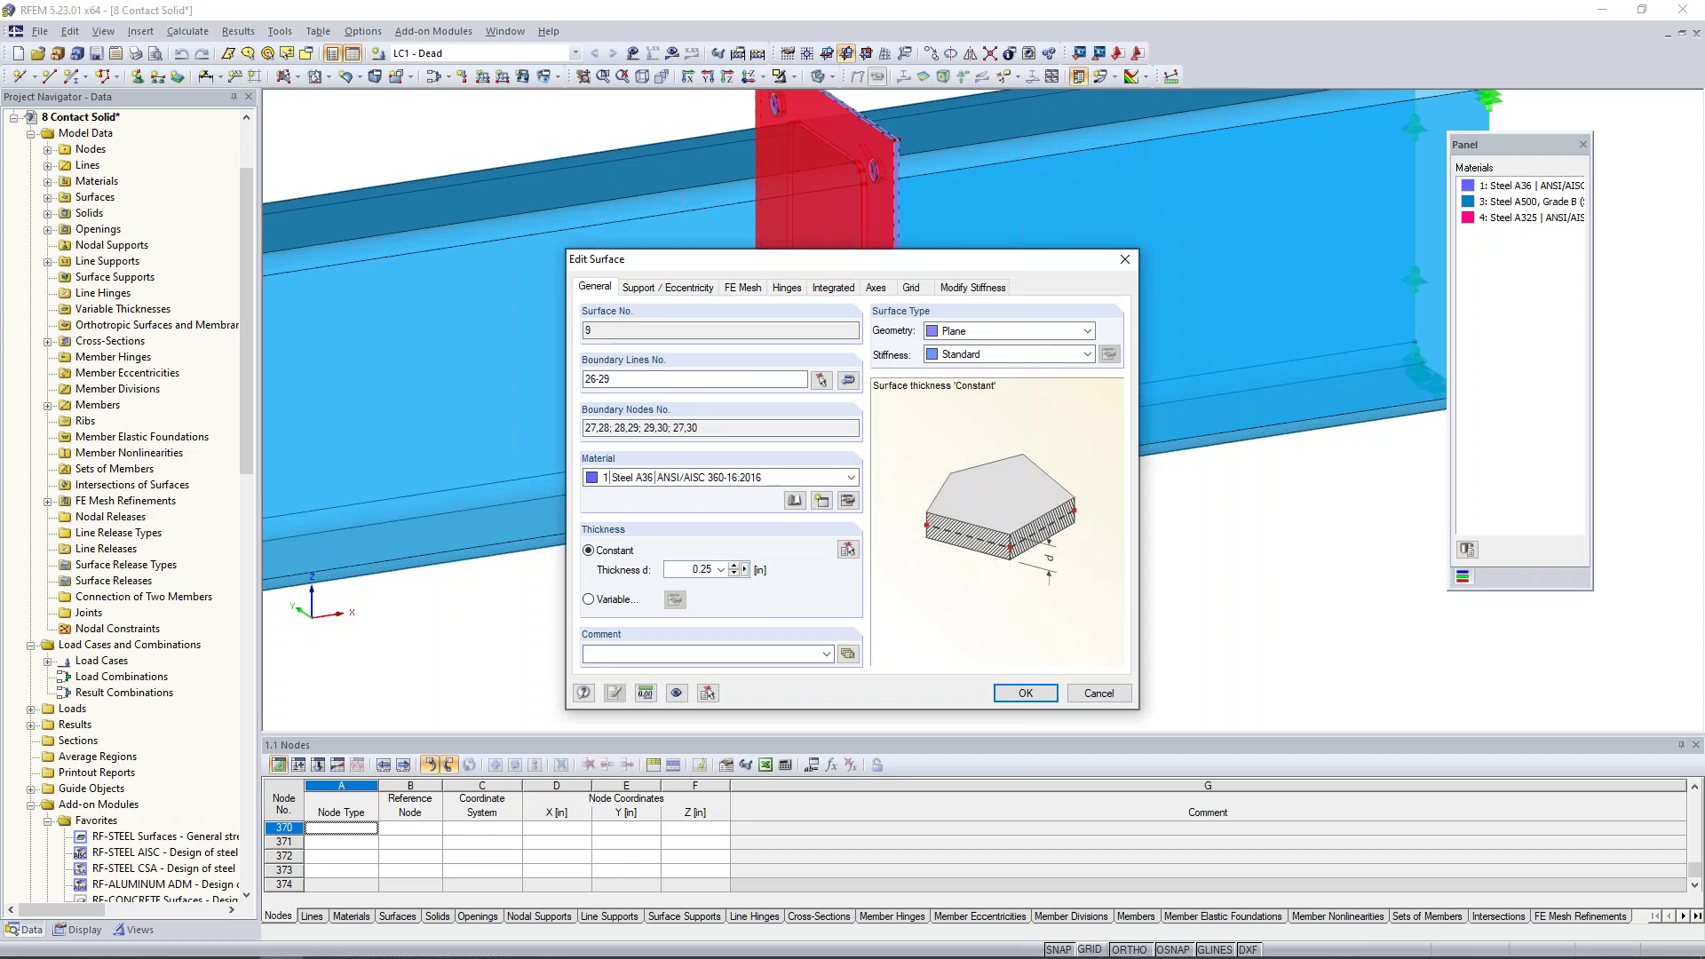
pyautogui.click(1091, 699)
pyautogui.moveTo(1090, 699); pyautogui.dragTo(1075, 365, button='middle')
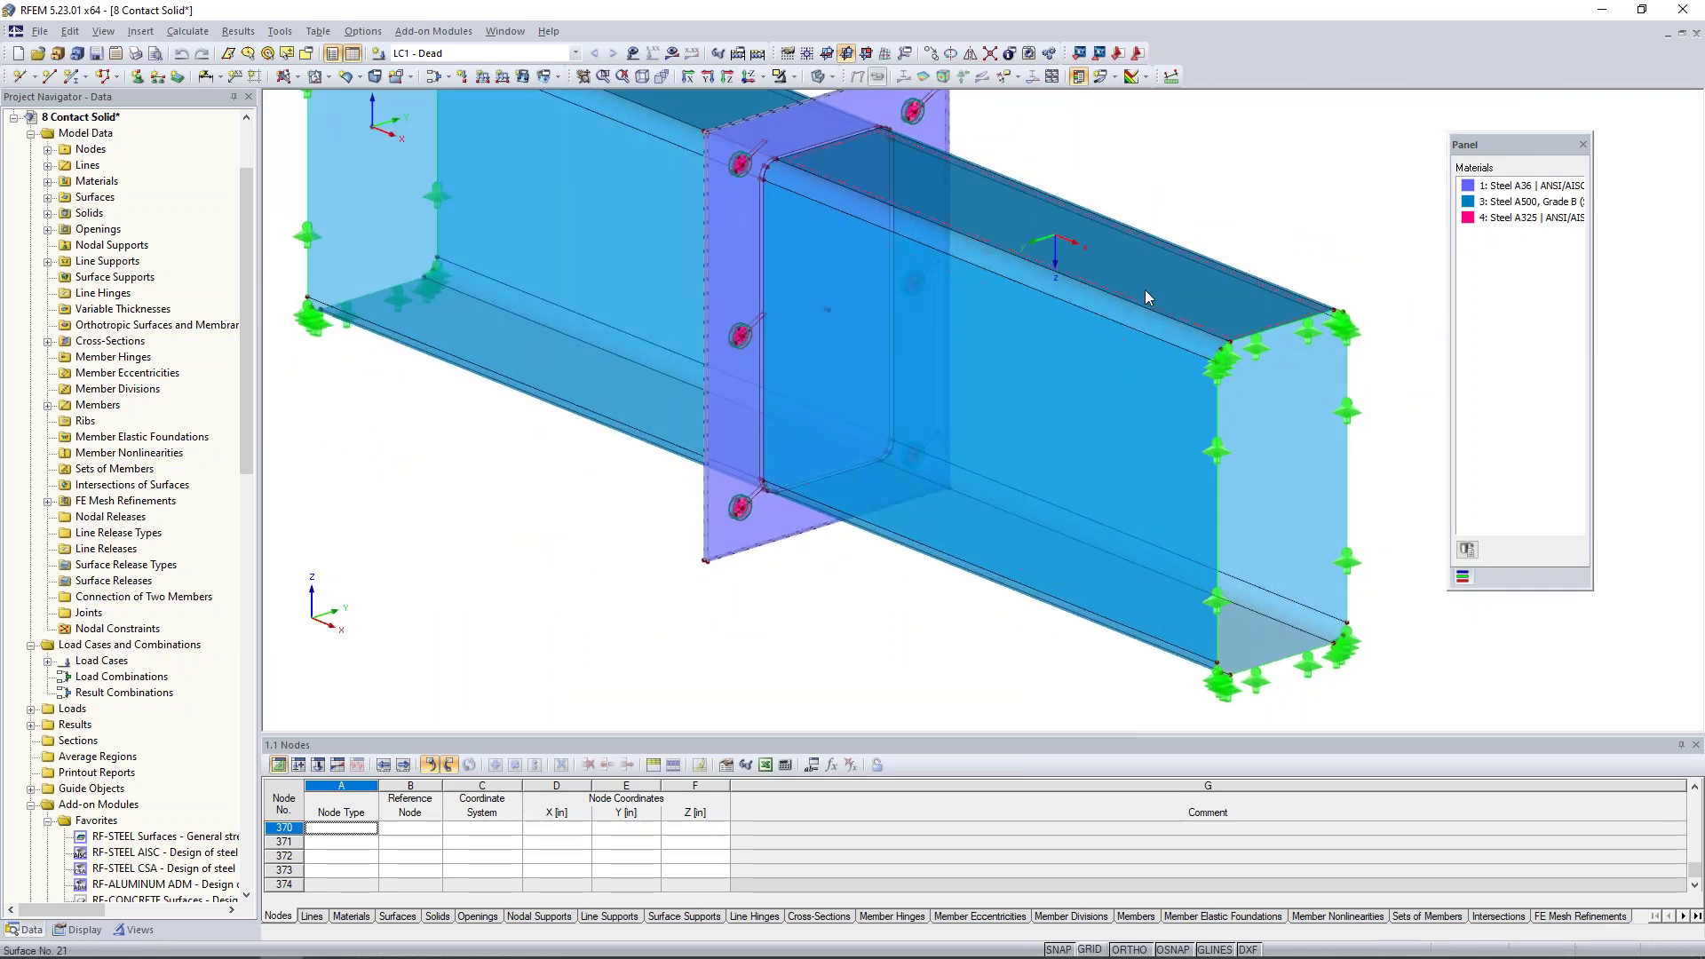
pyautogui.click(722, 546)
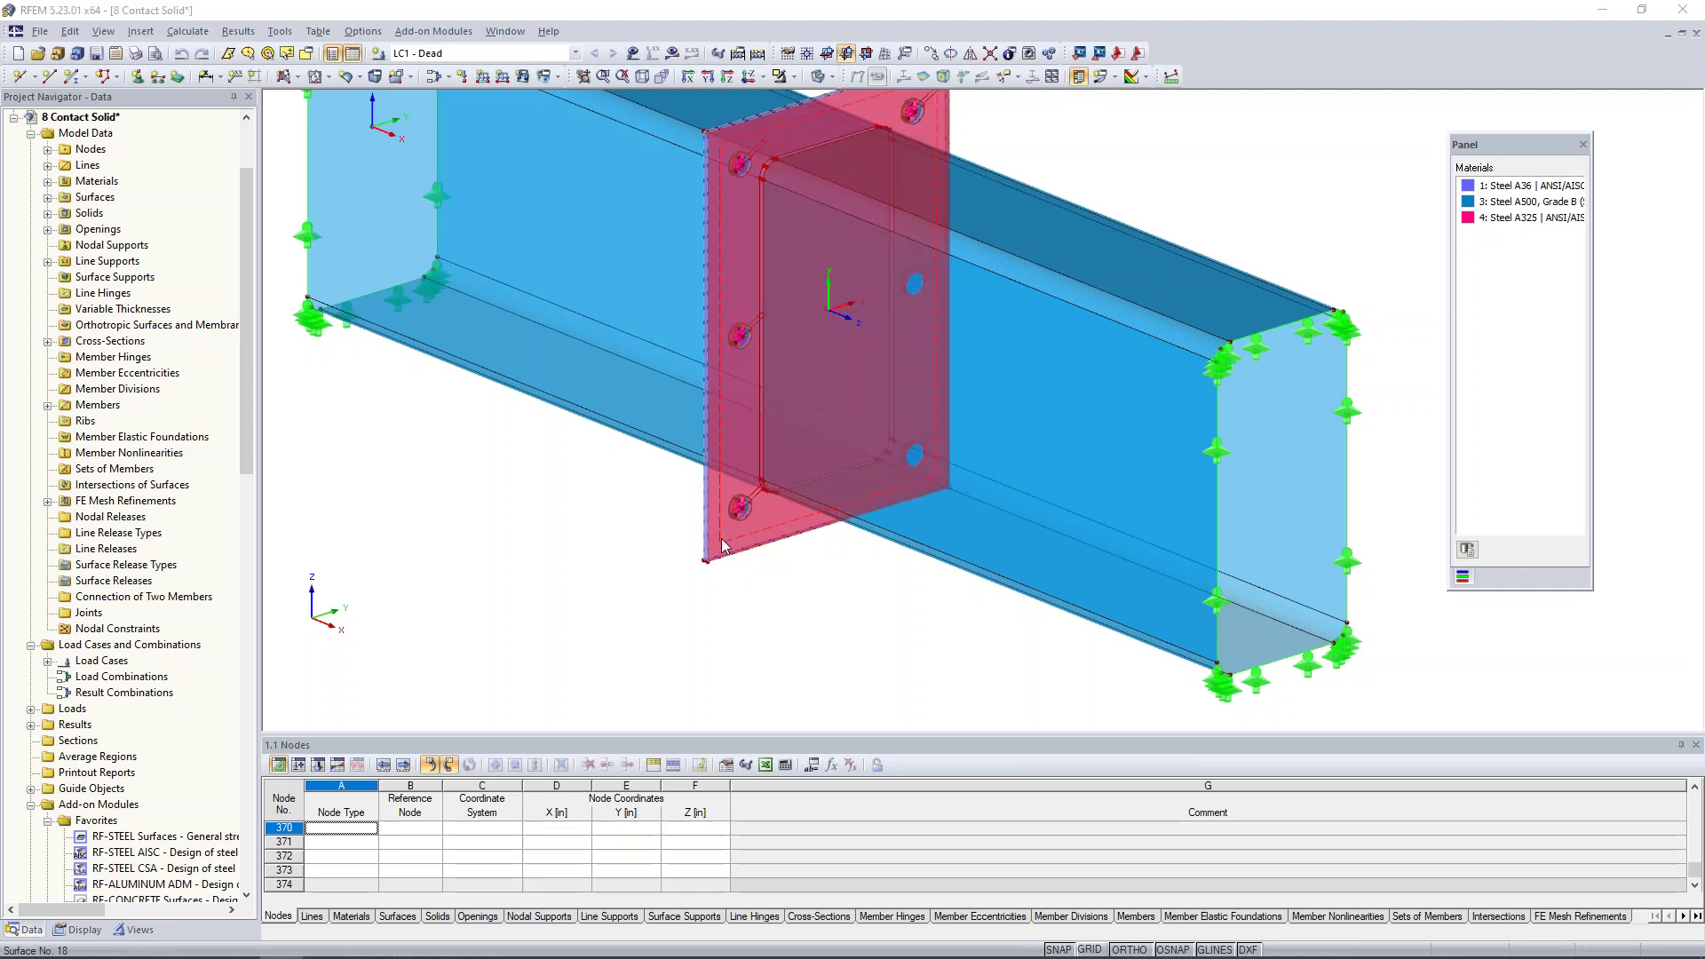
pyautogui.doubleClick(722, 546)
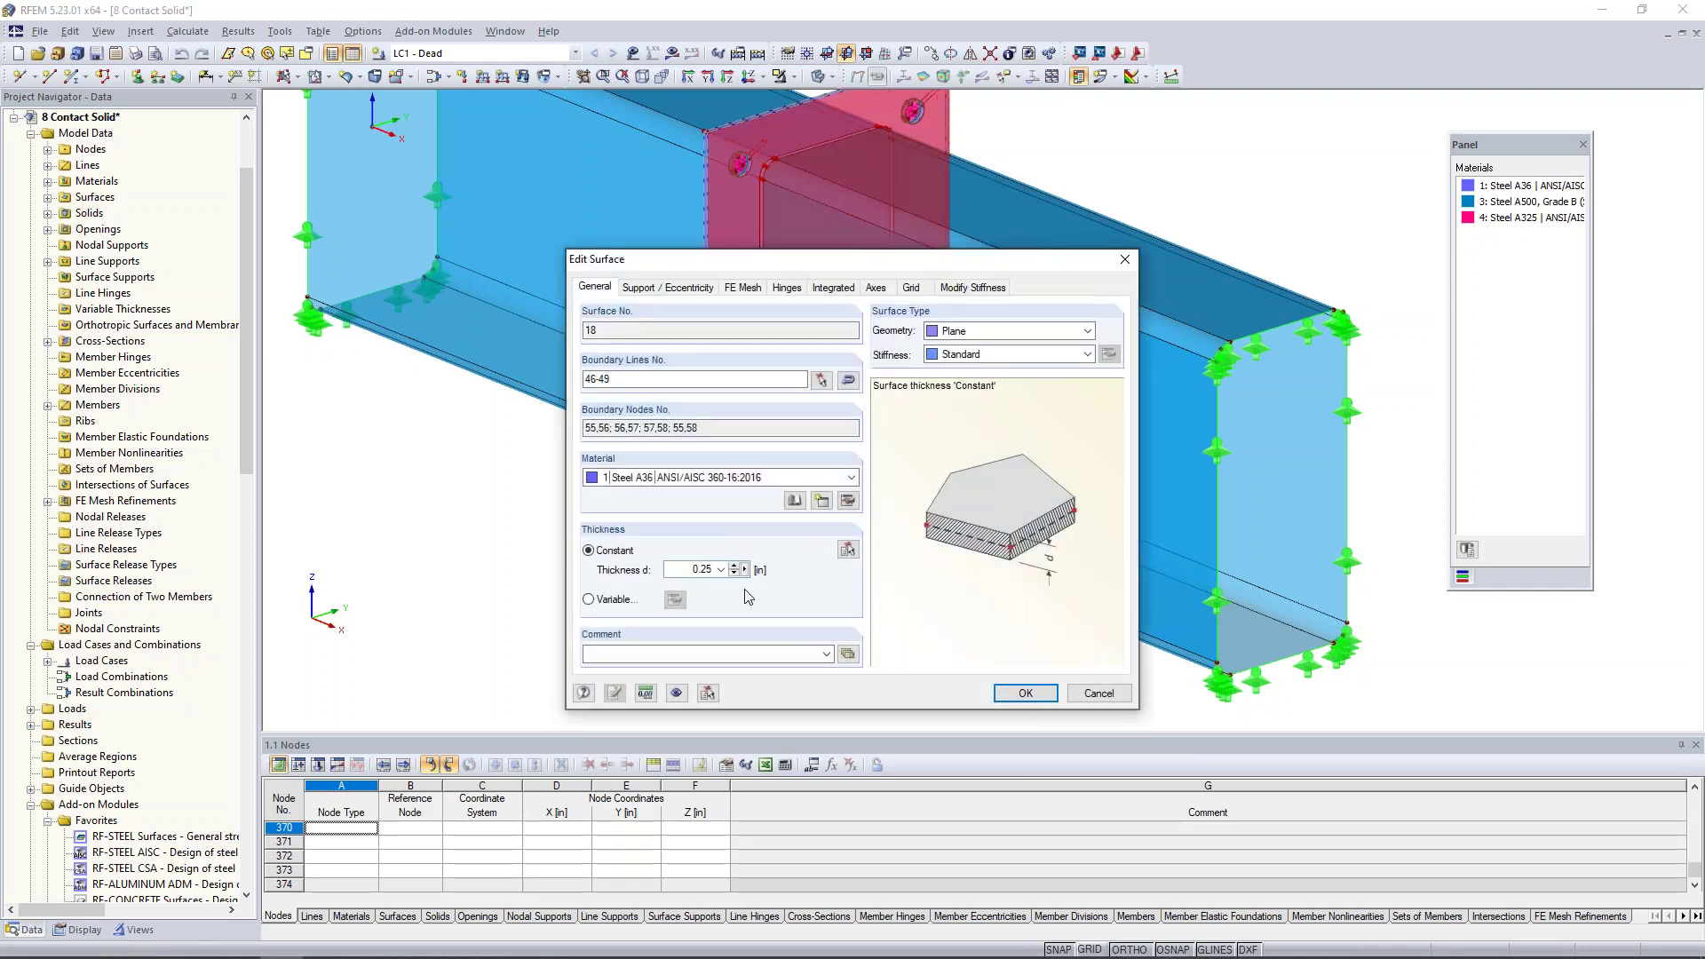
pyautogui.click(1095, 696)
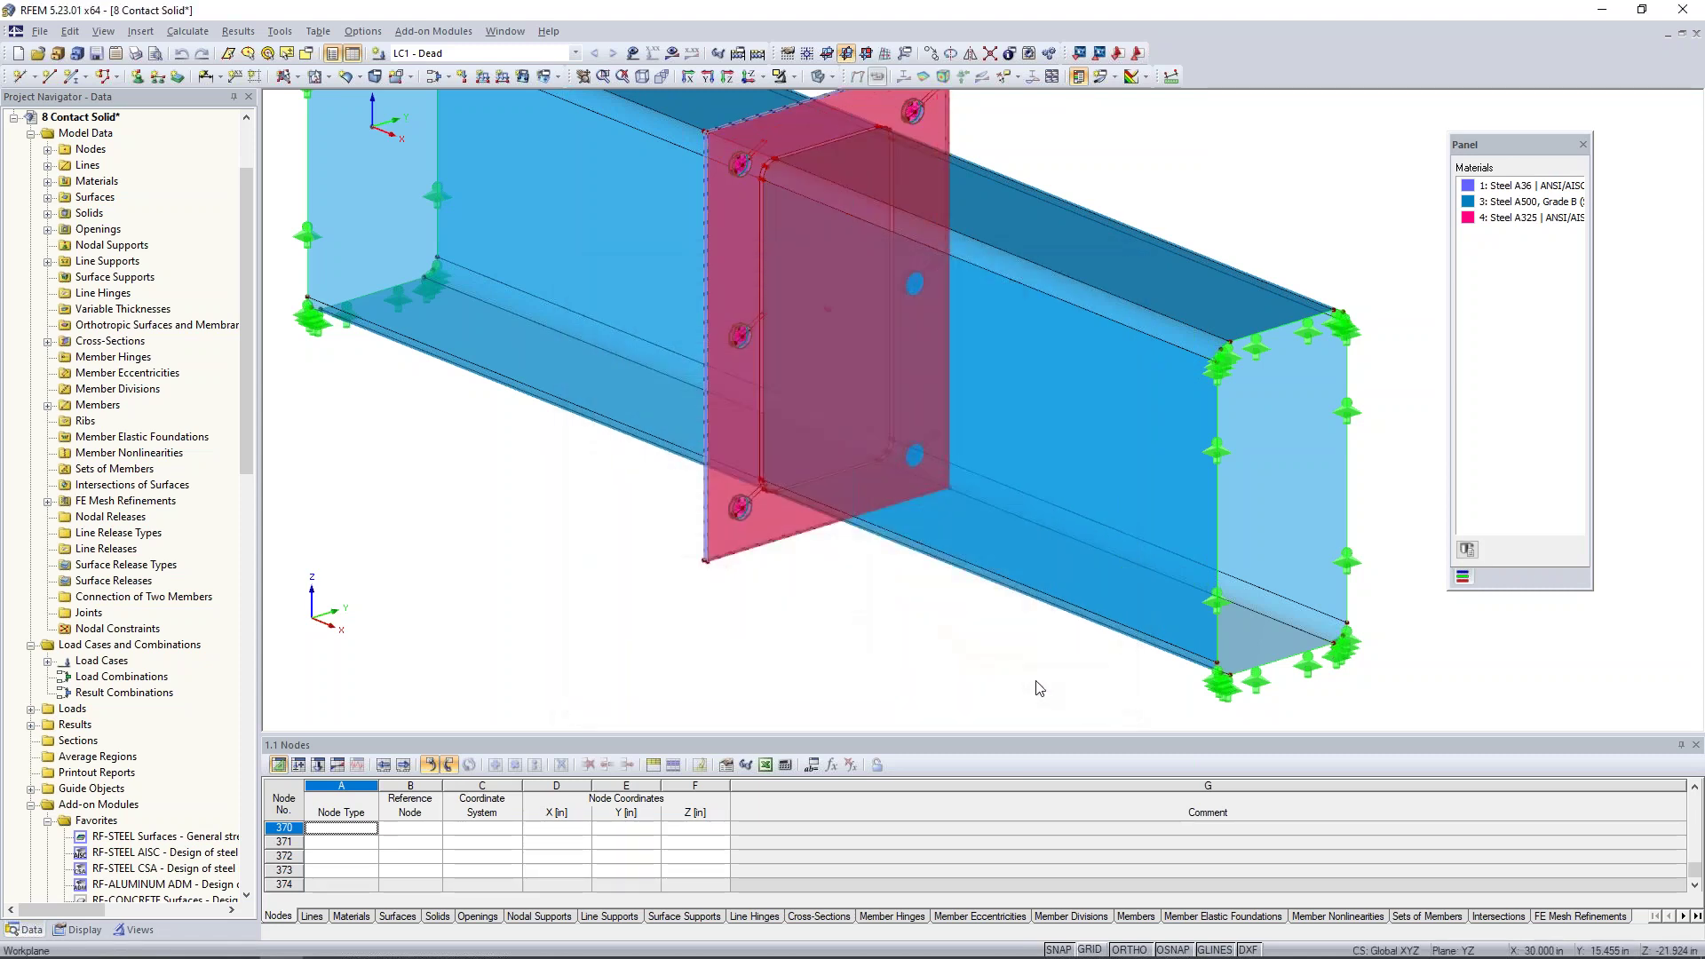
pyautogui.click(635, 598)
# Show the end plate connection as a wireframe model
pyautogui.keyDown('ctrl'); pyautogui.moveTo(627, 574); pyautogui.dragTo(872, 456, button='middle'); pyautogui.keyUp('ctrl')
pyautogui.scroll(5, 839, 412)
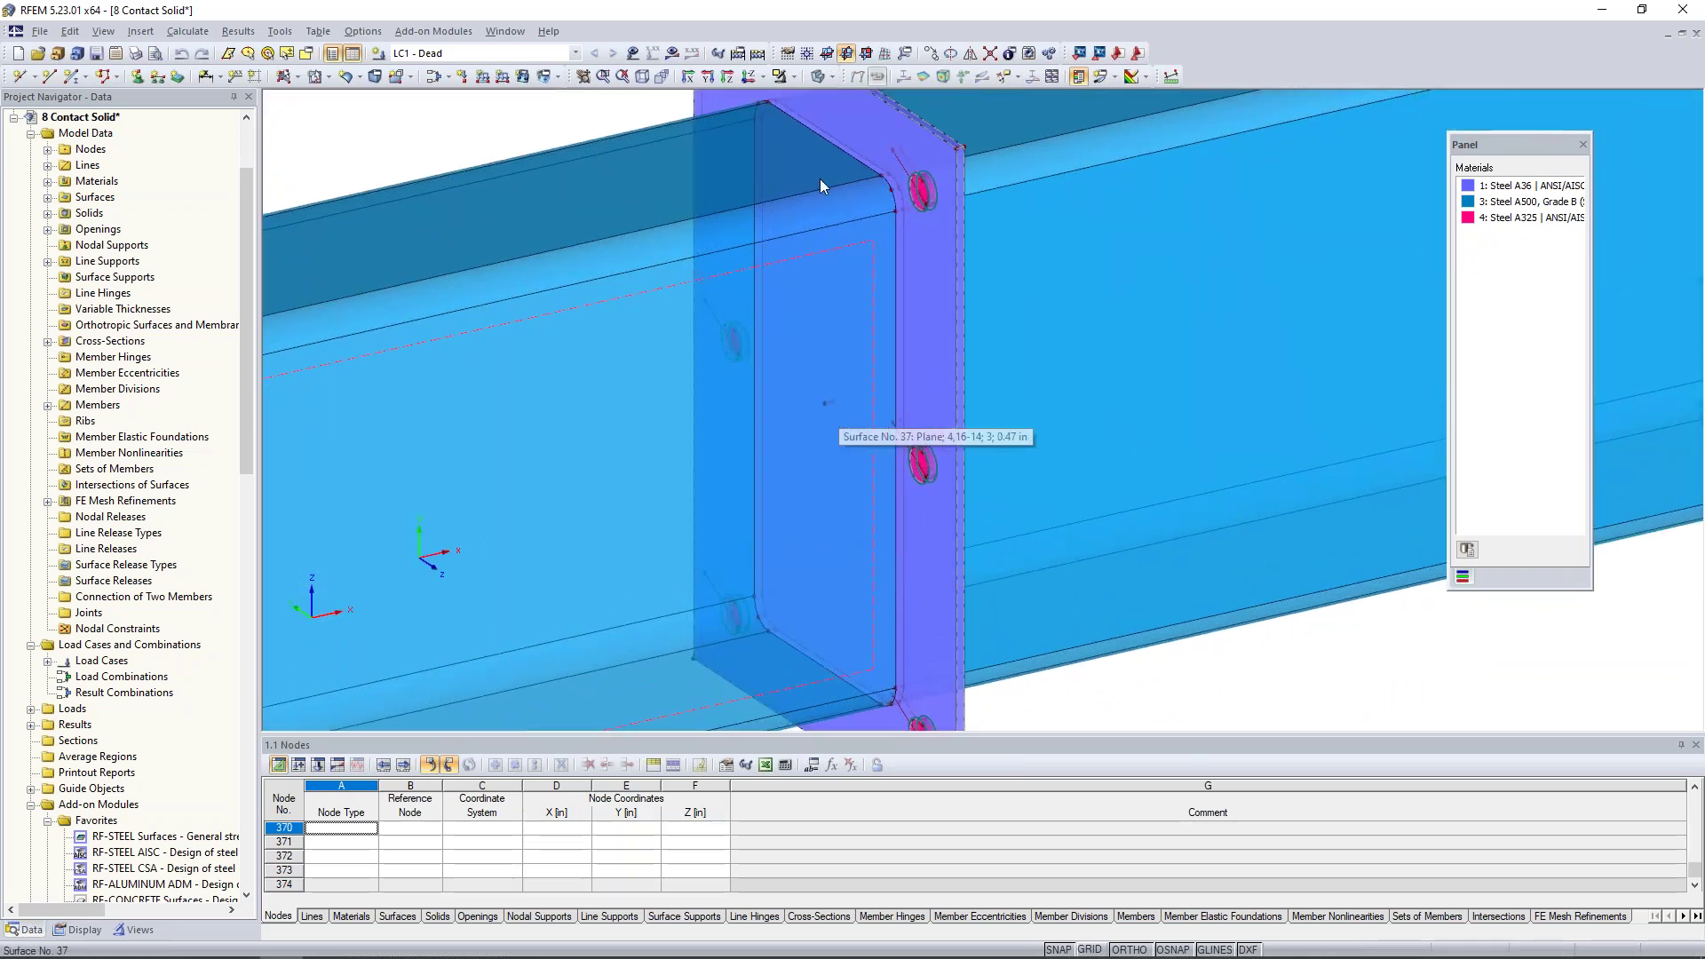
pyautogui.click(829, 80)
pyautogui.click(833, 98)
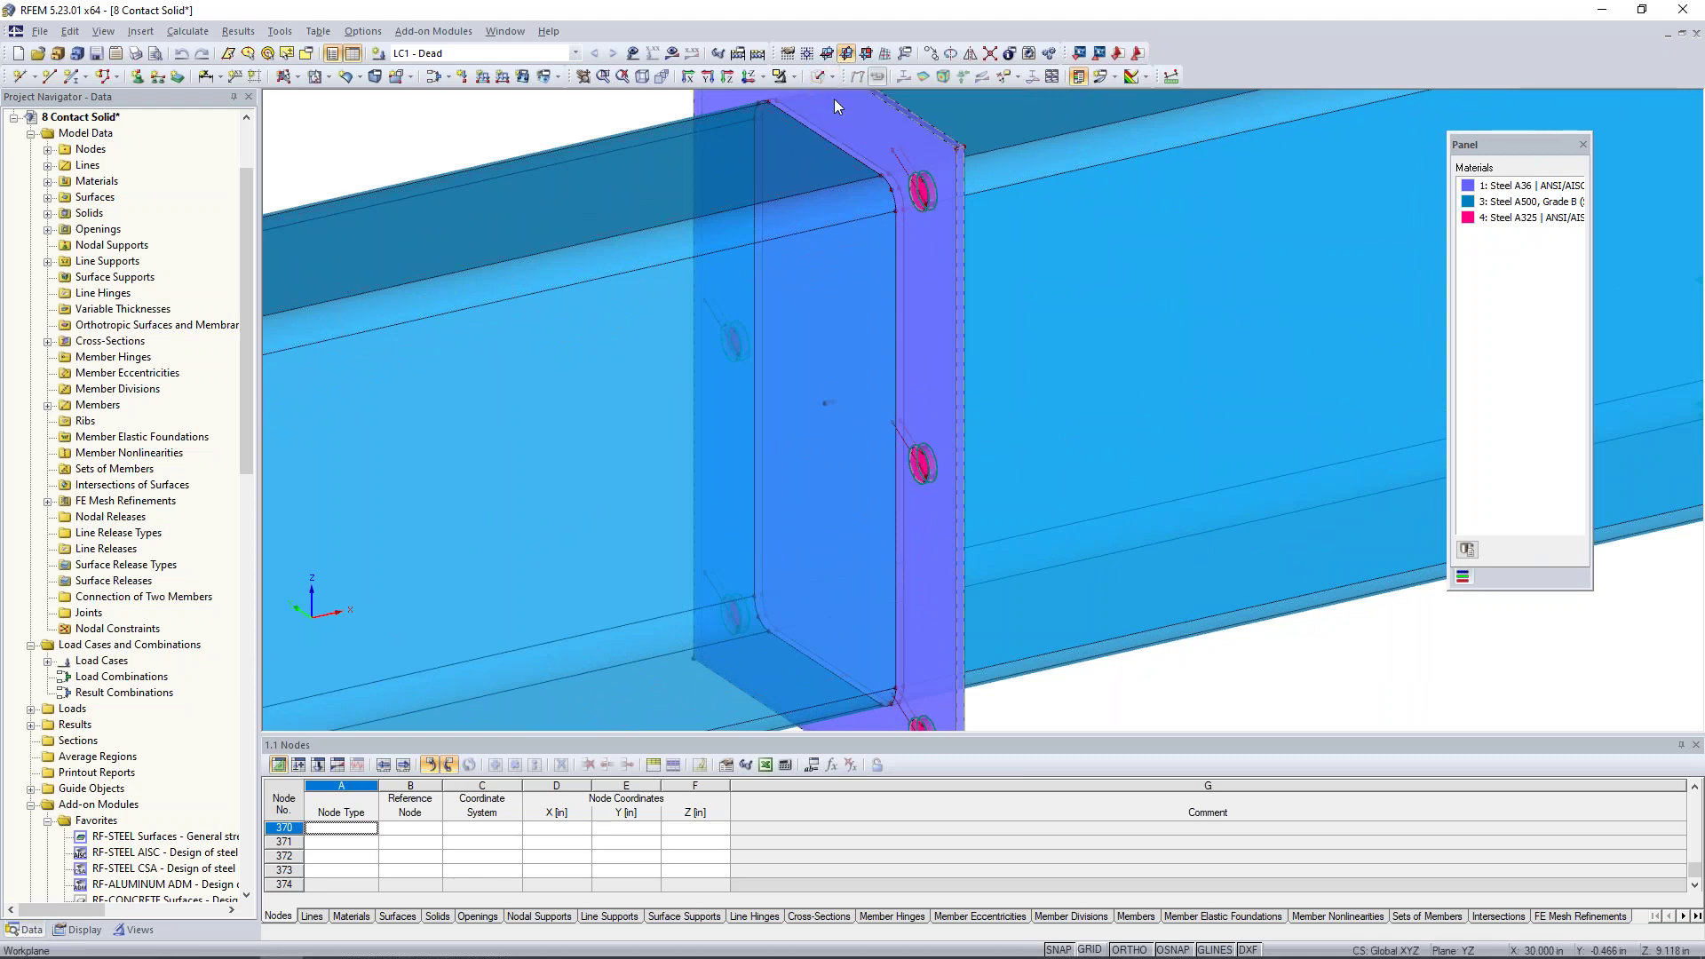
# Open the solid between the two end plates for editing and review its solid types, keeping Contact
pyautogui.scroll(4, 830, 400)
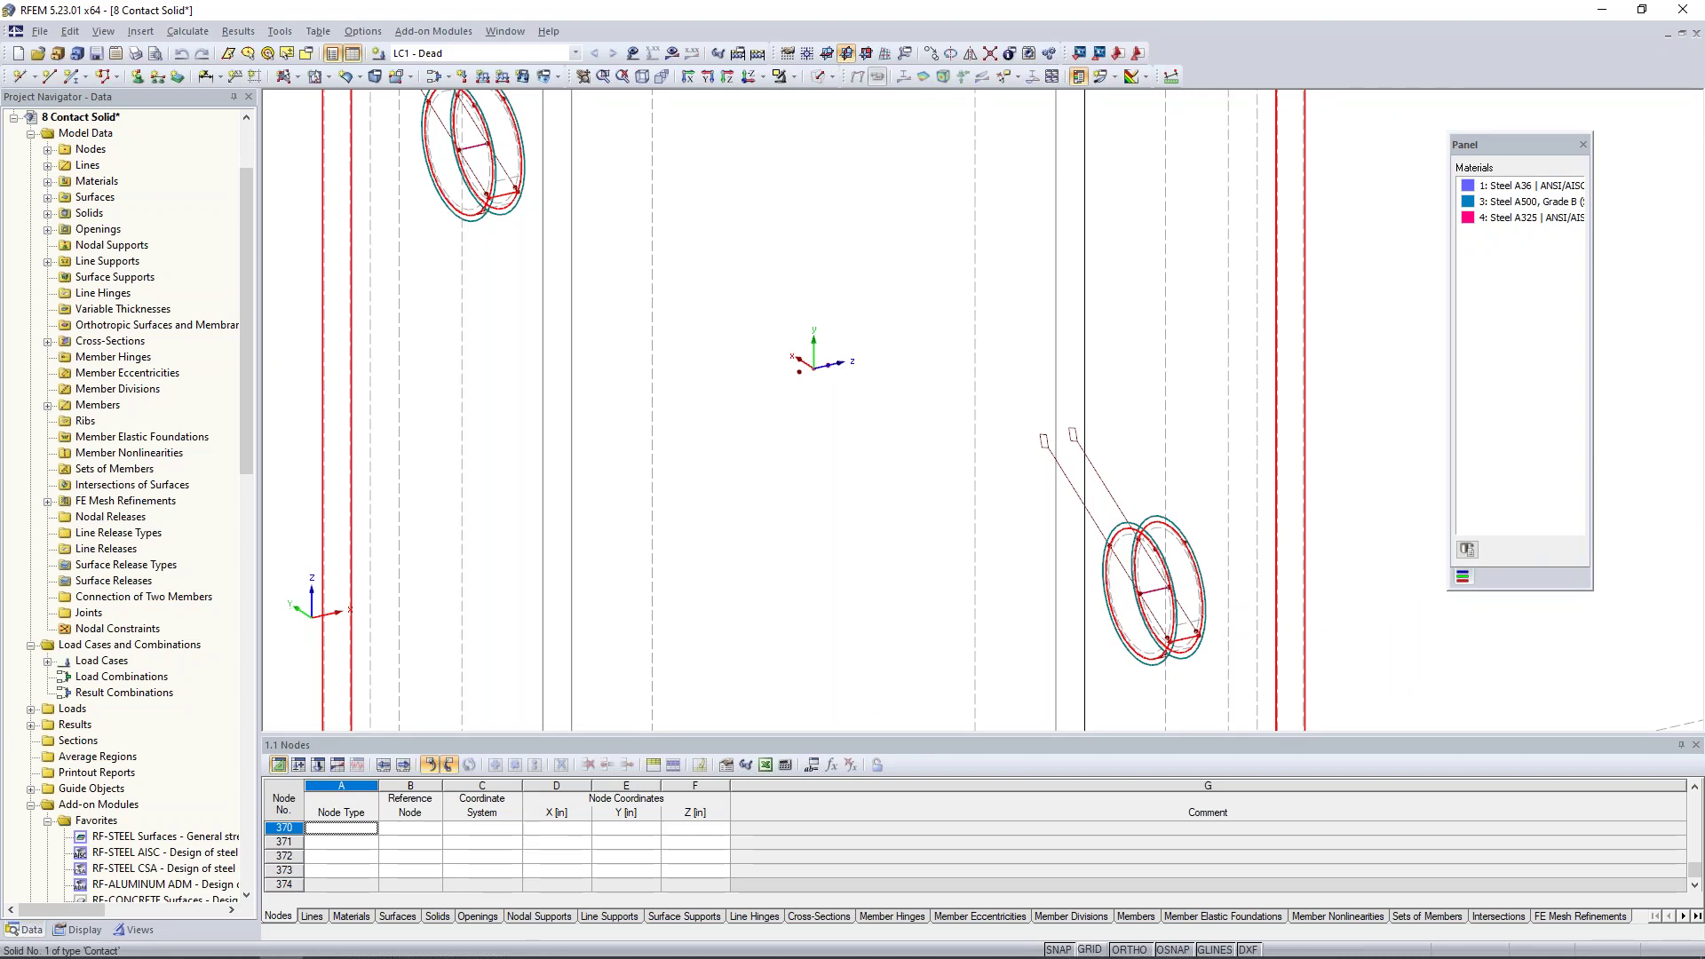
pyautogui.doubleClick(866, 423)
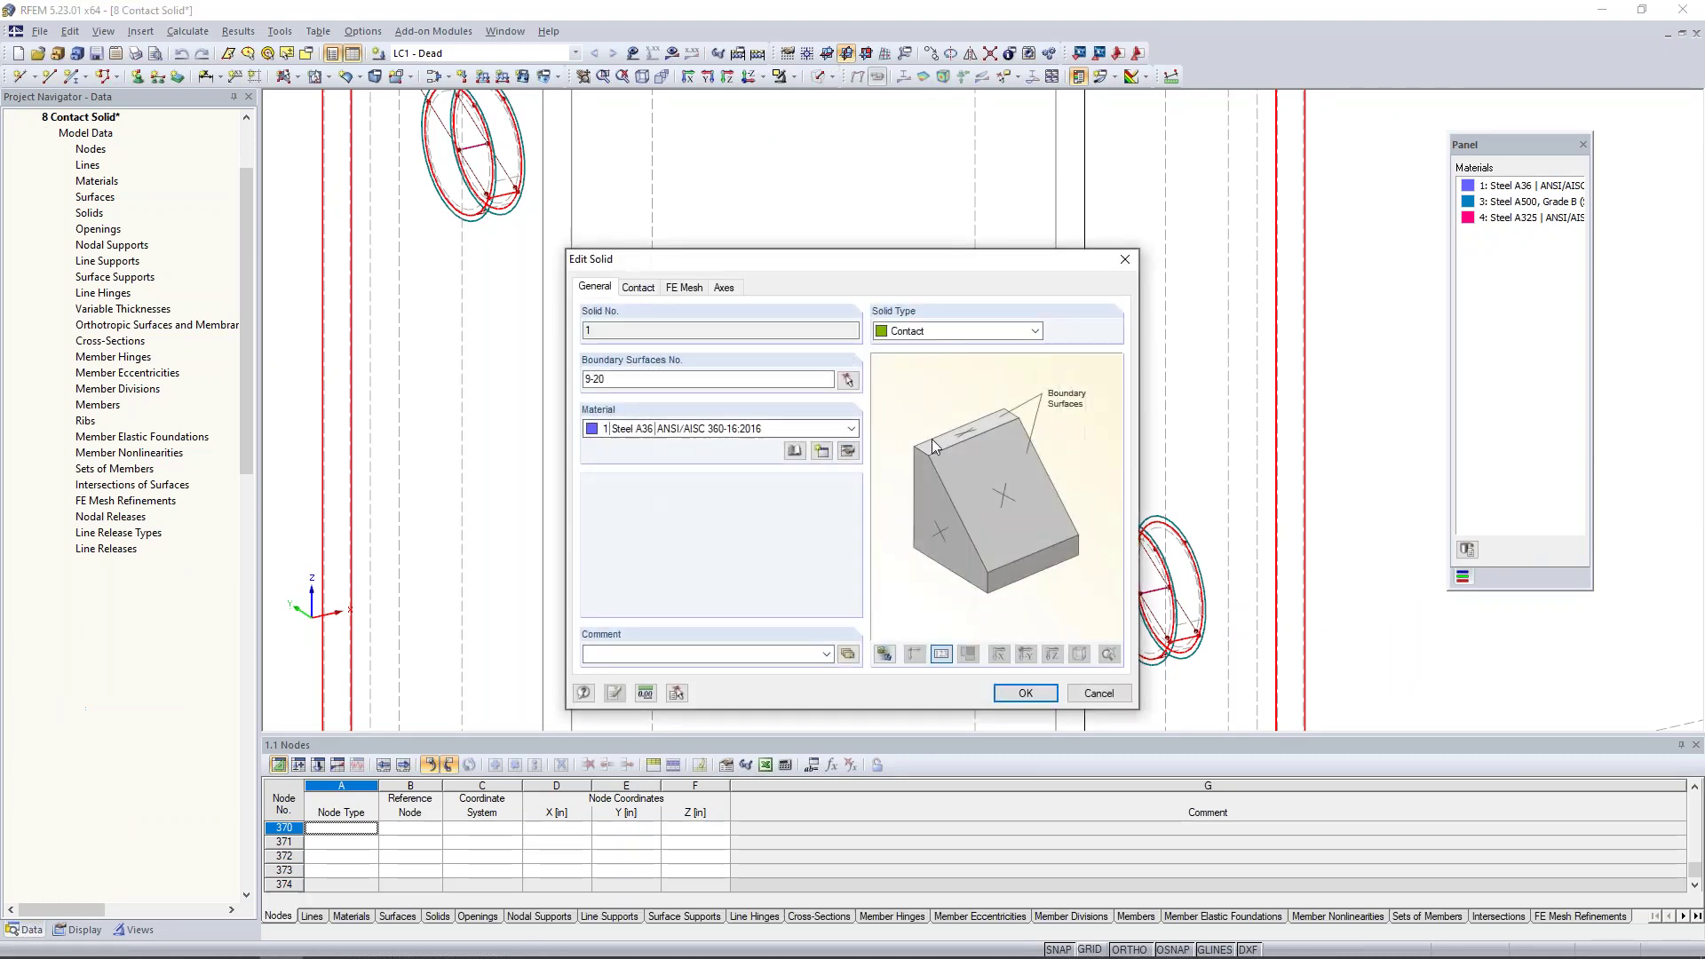
pyautogui.click(925, 332)
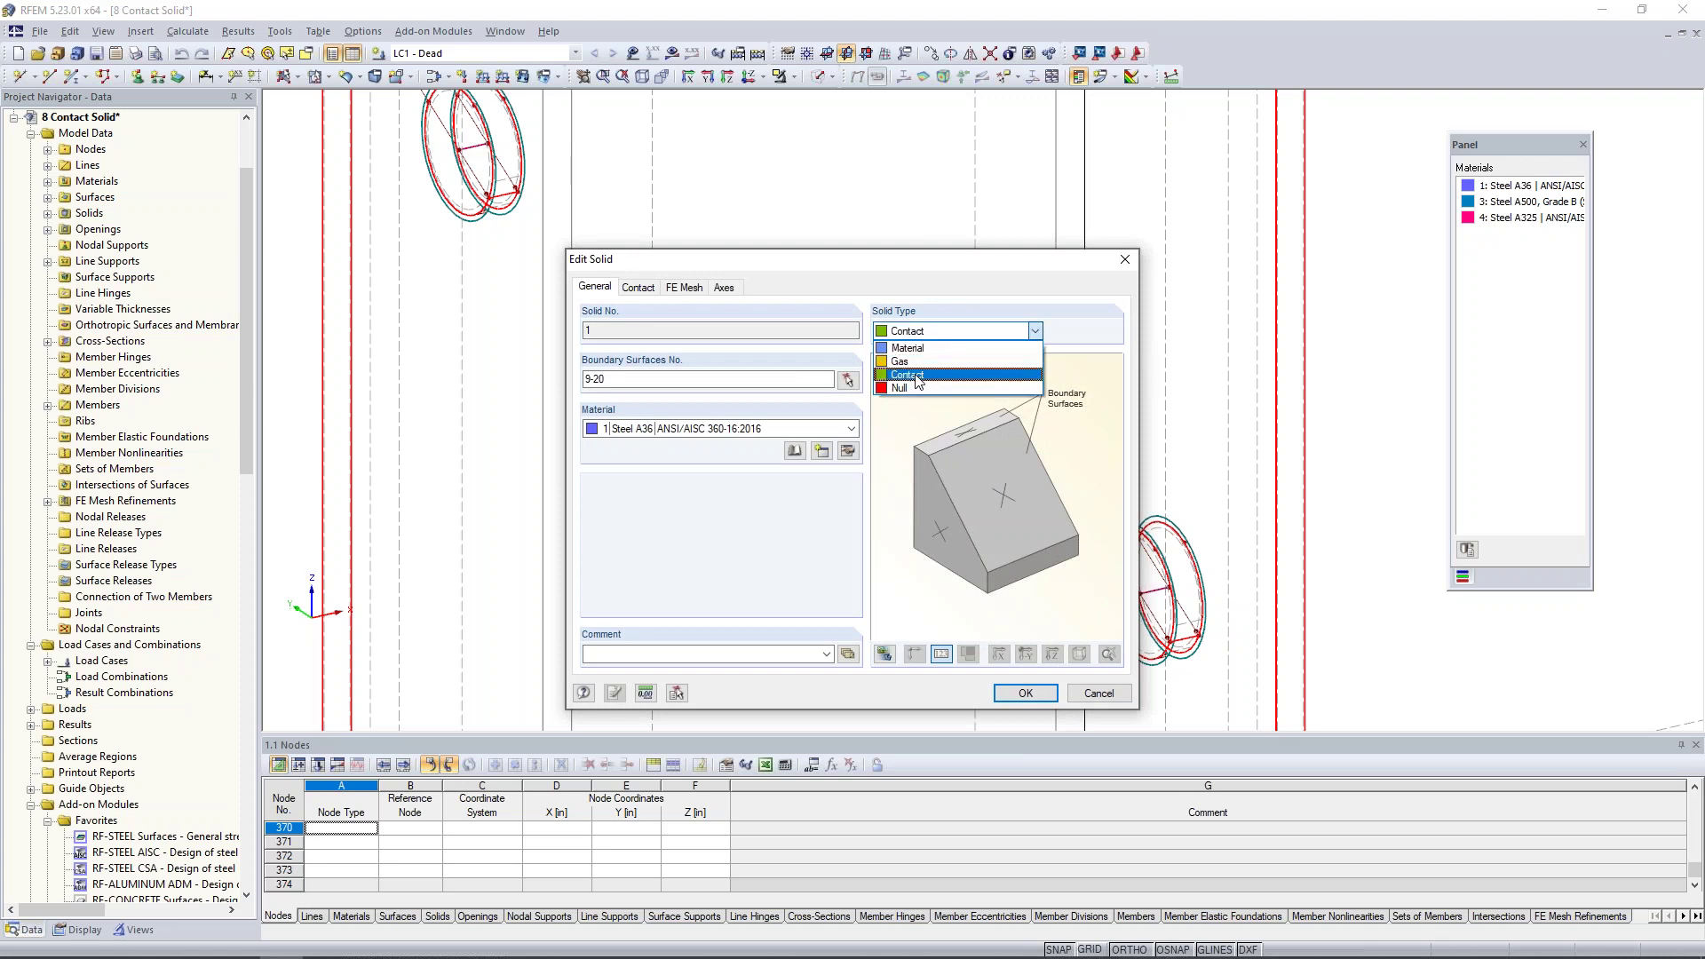
pyautogui.click(796, 545)
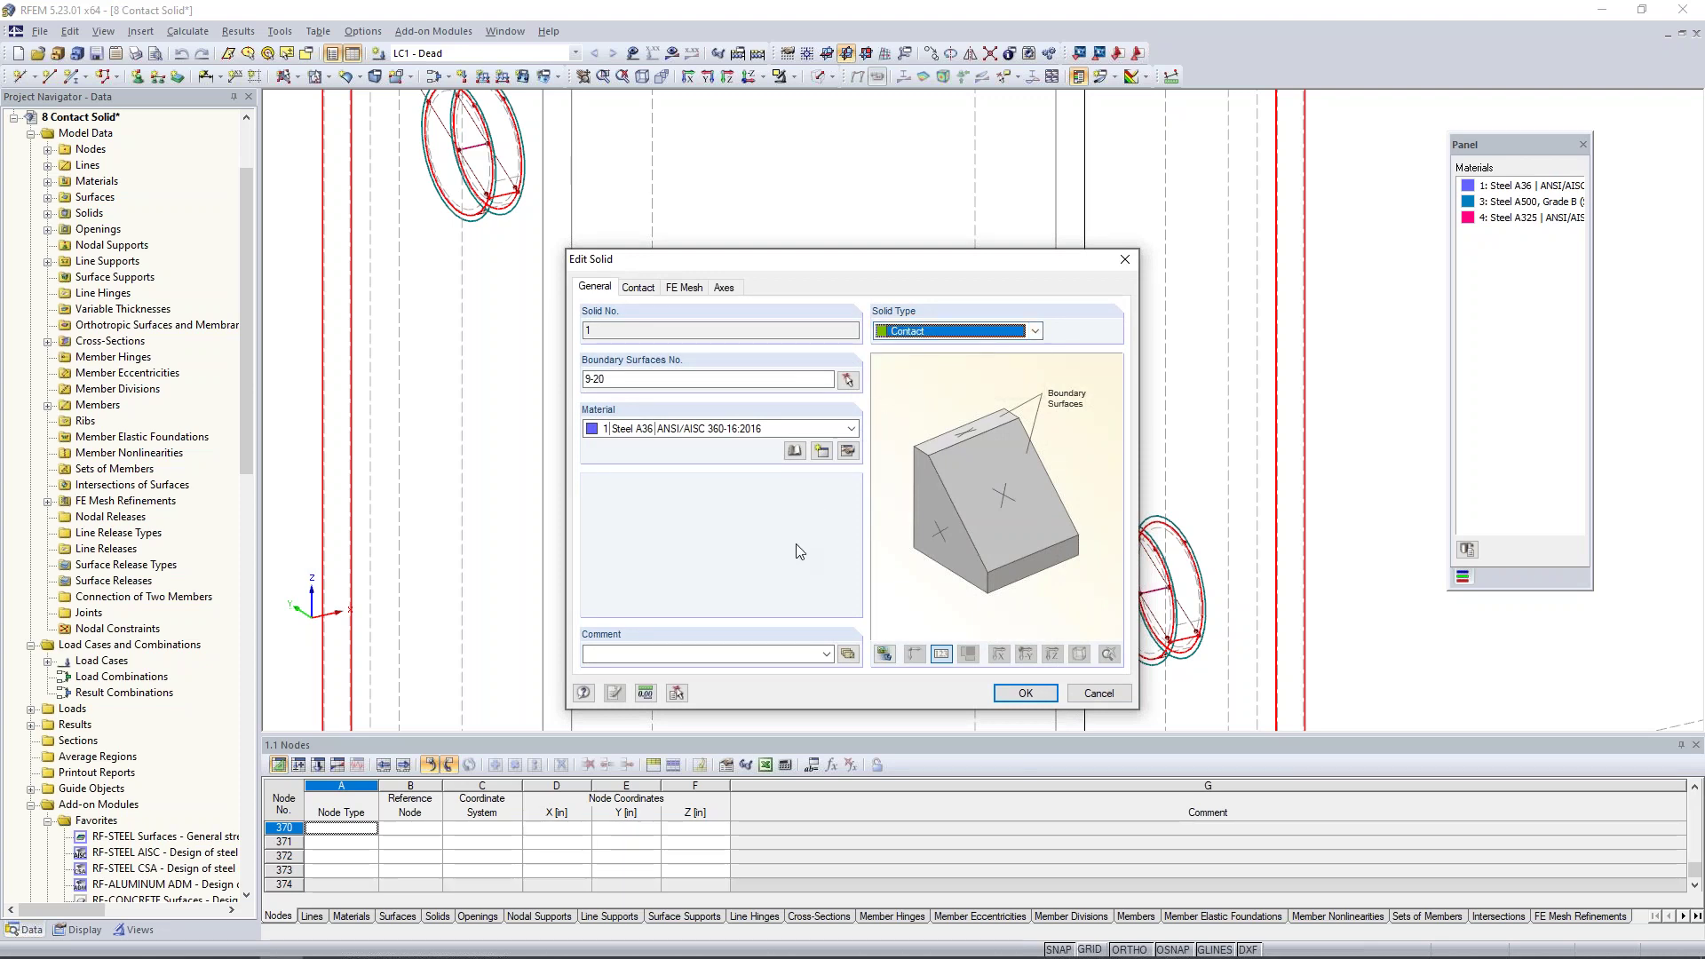
# Switch to the PowerPoint slide show of the solid modeling webinar
pyautogui.press('super+Tab')
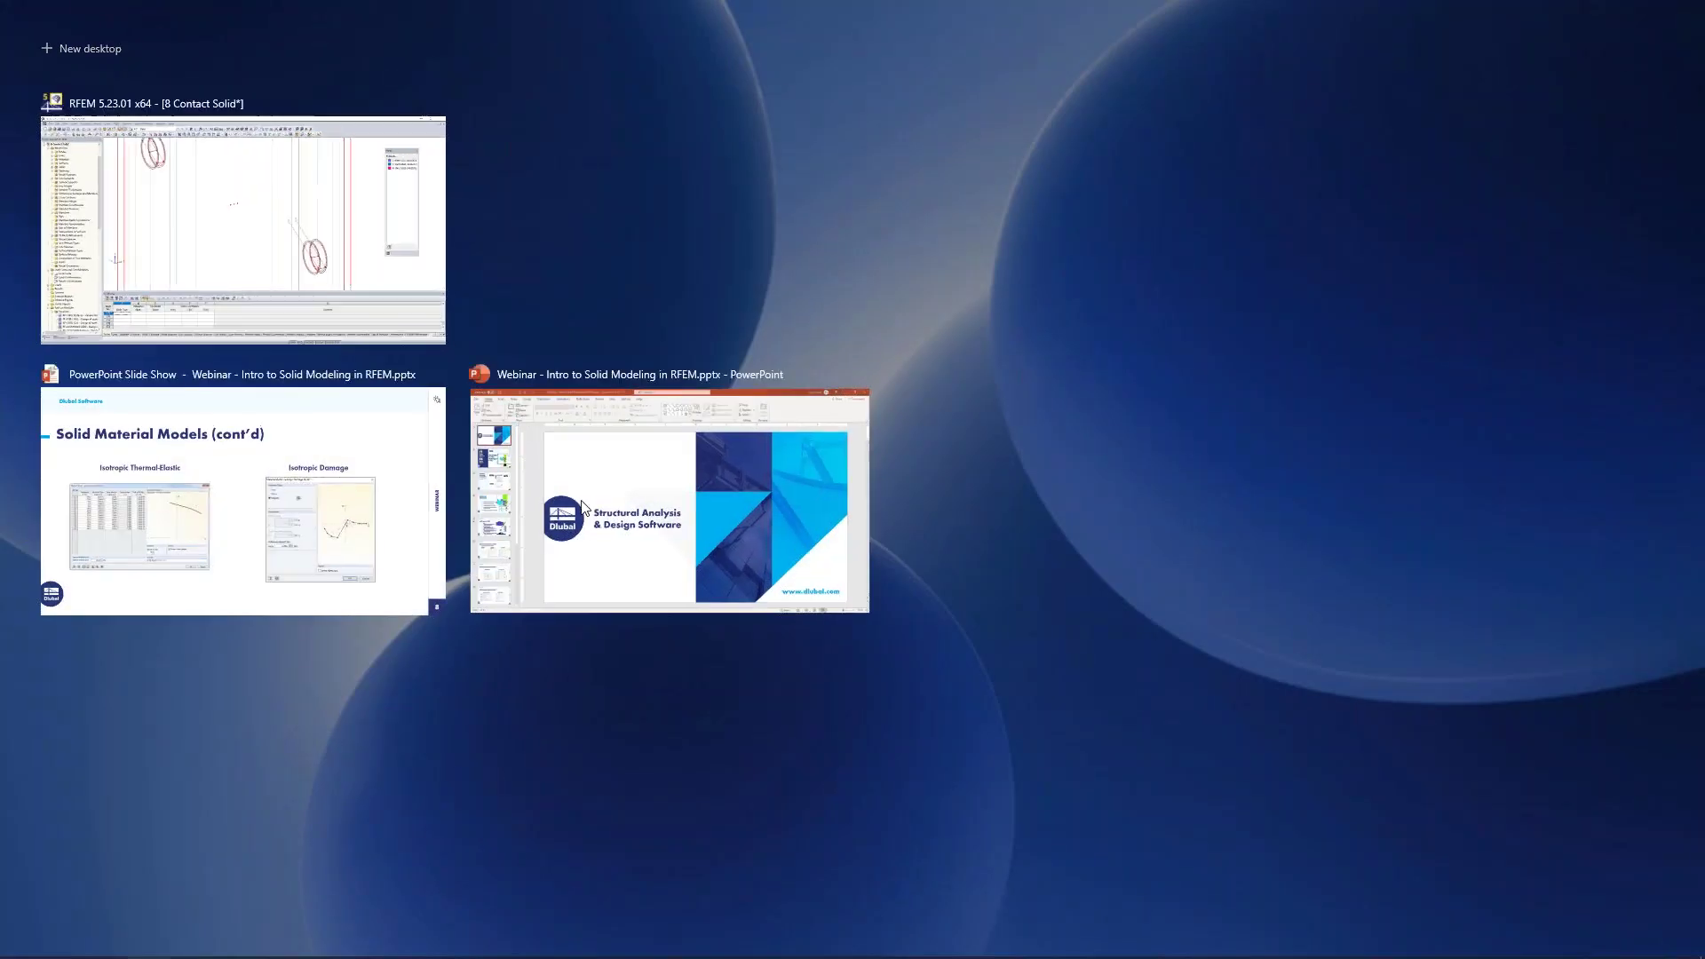
pyautogui.click(376, 530)
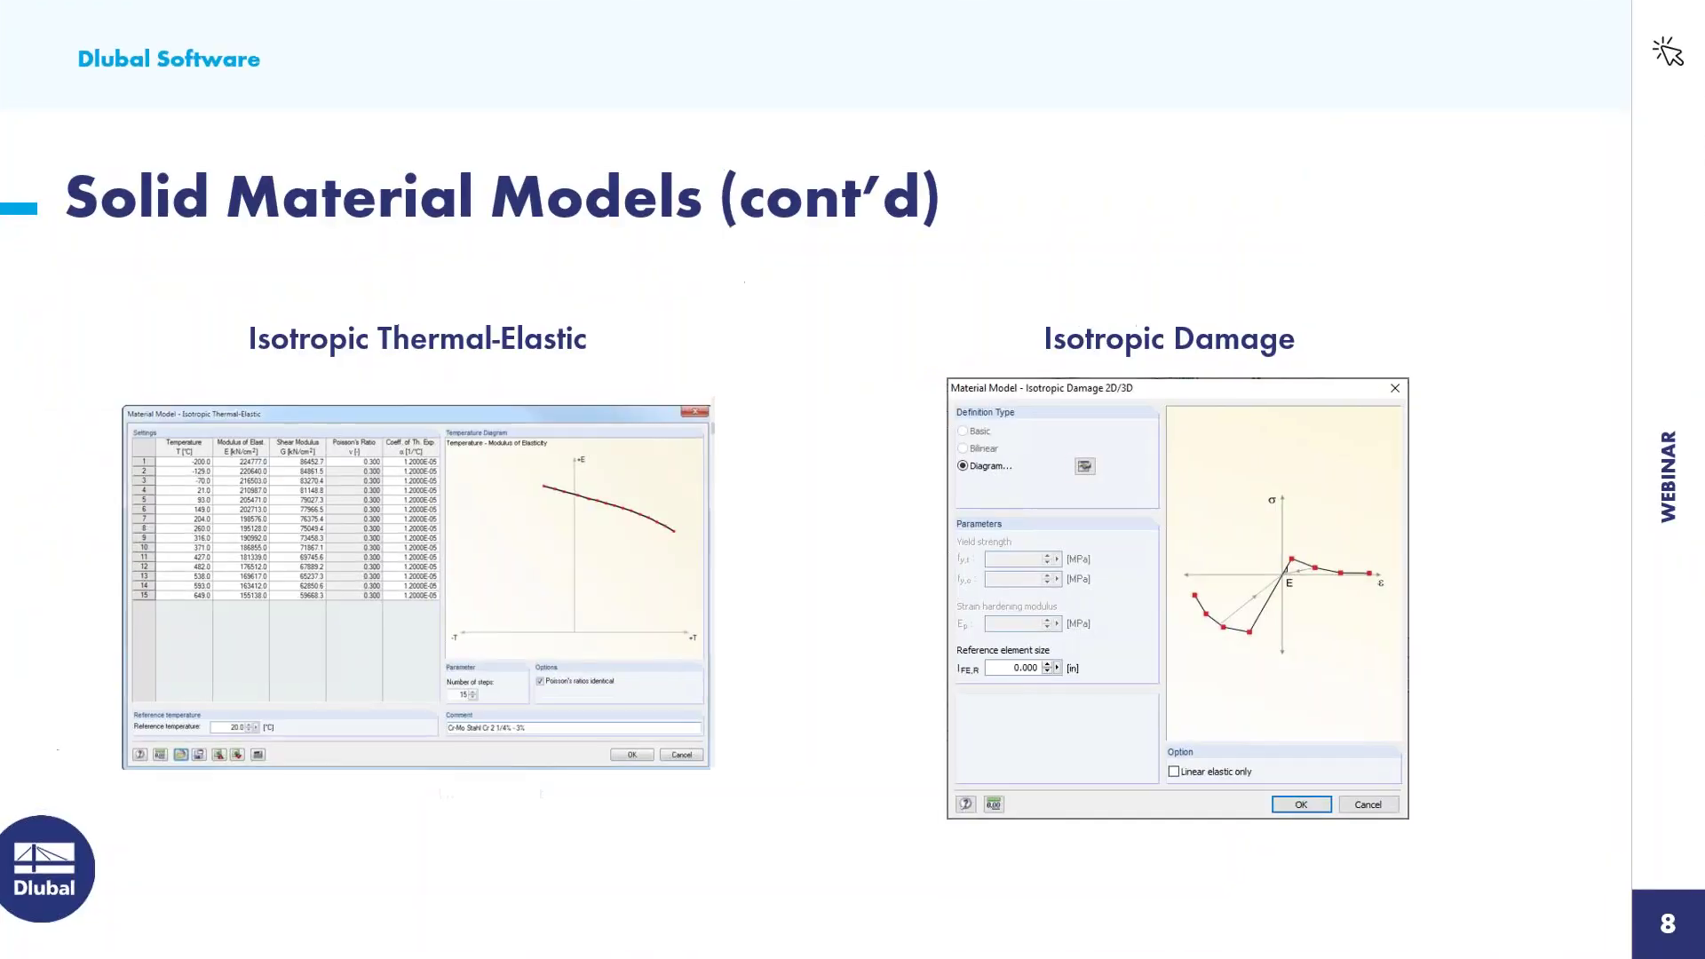
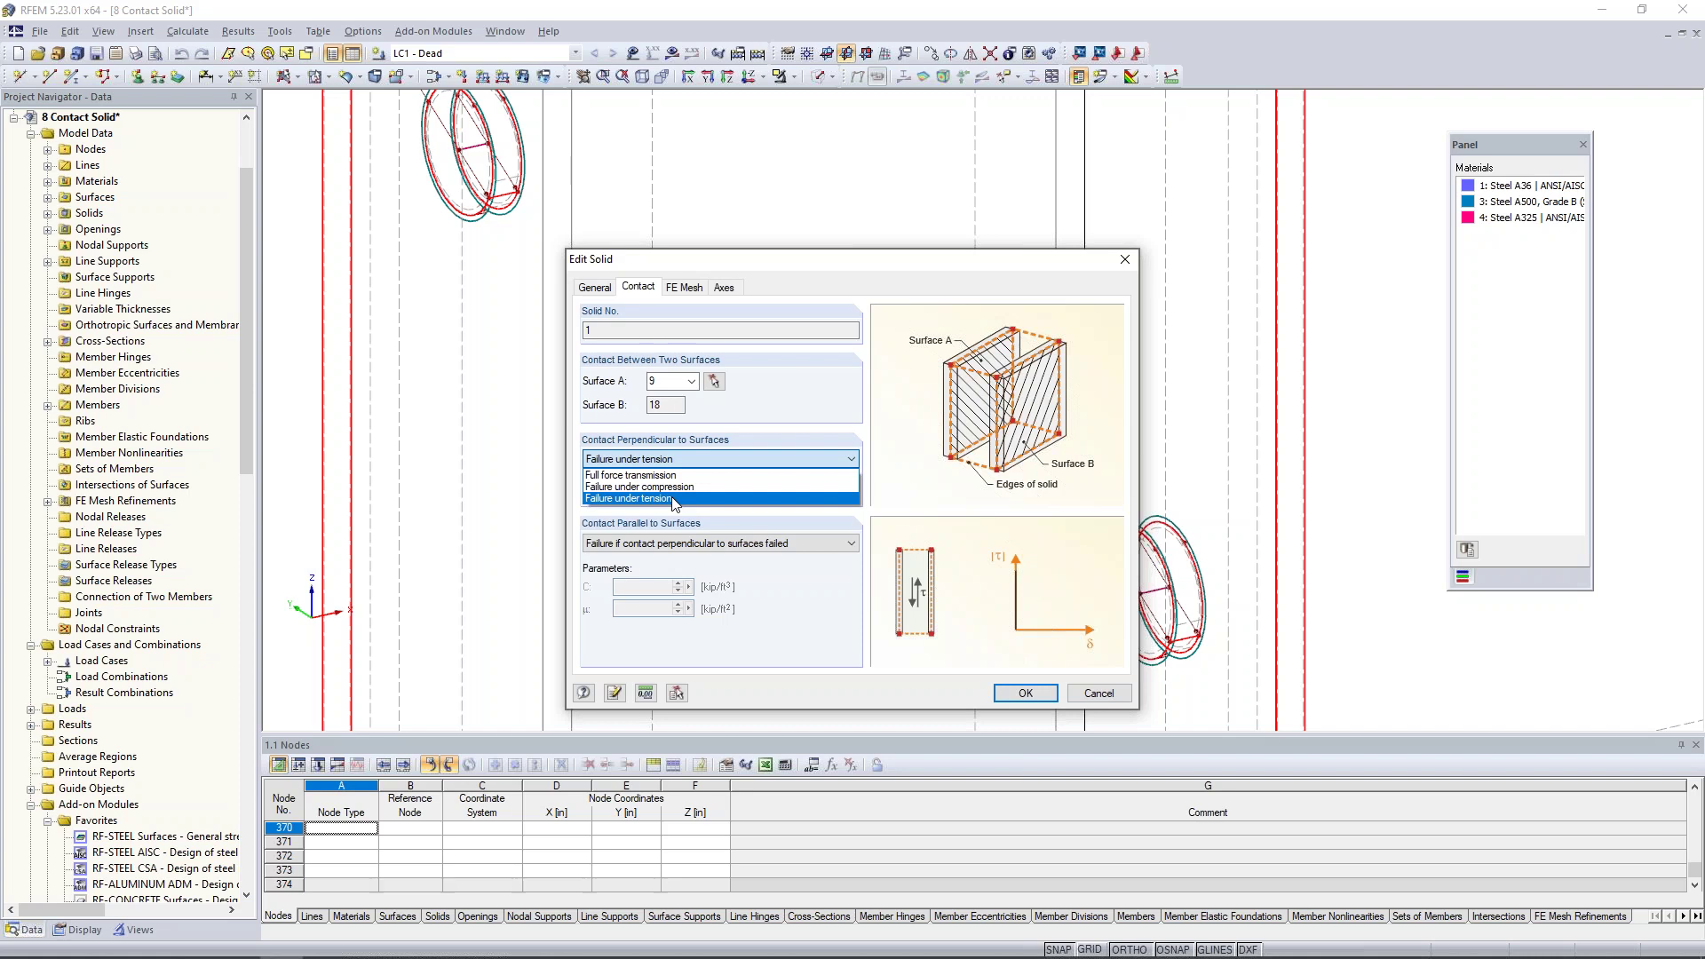
# Review the contact solid's perpendicular and parallel contact options, keeping Failure under tension and Failure if contact perpendicular to surfaces failed, without saving changes
pyautogui.click(675, 500)
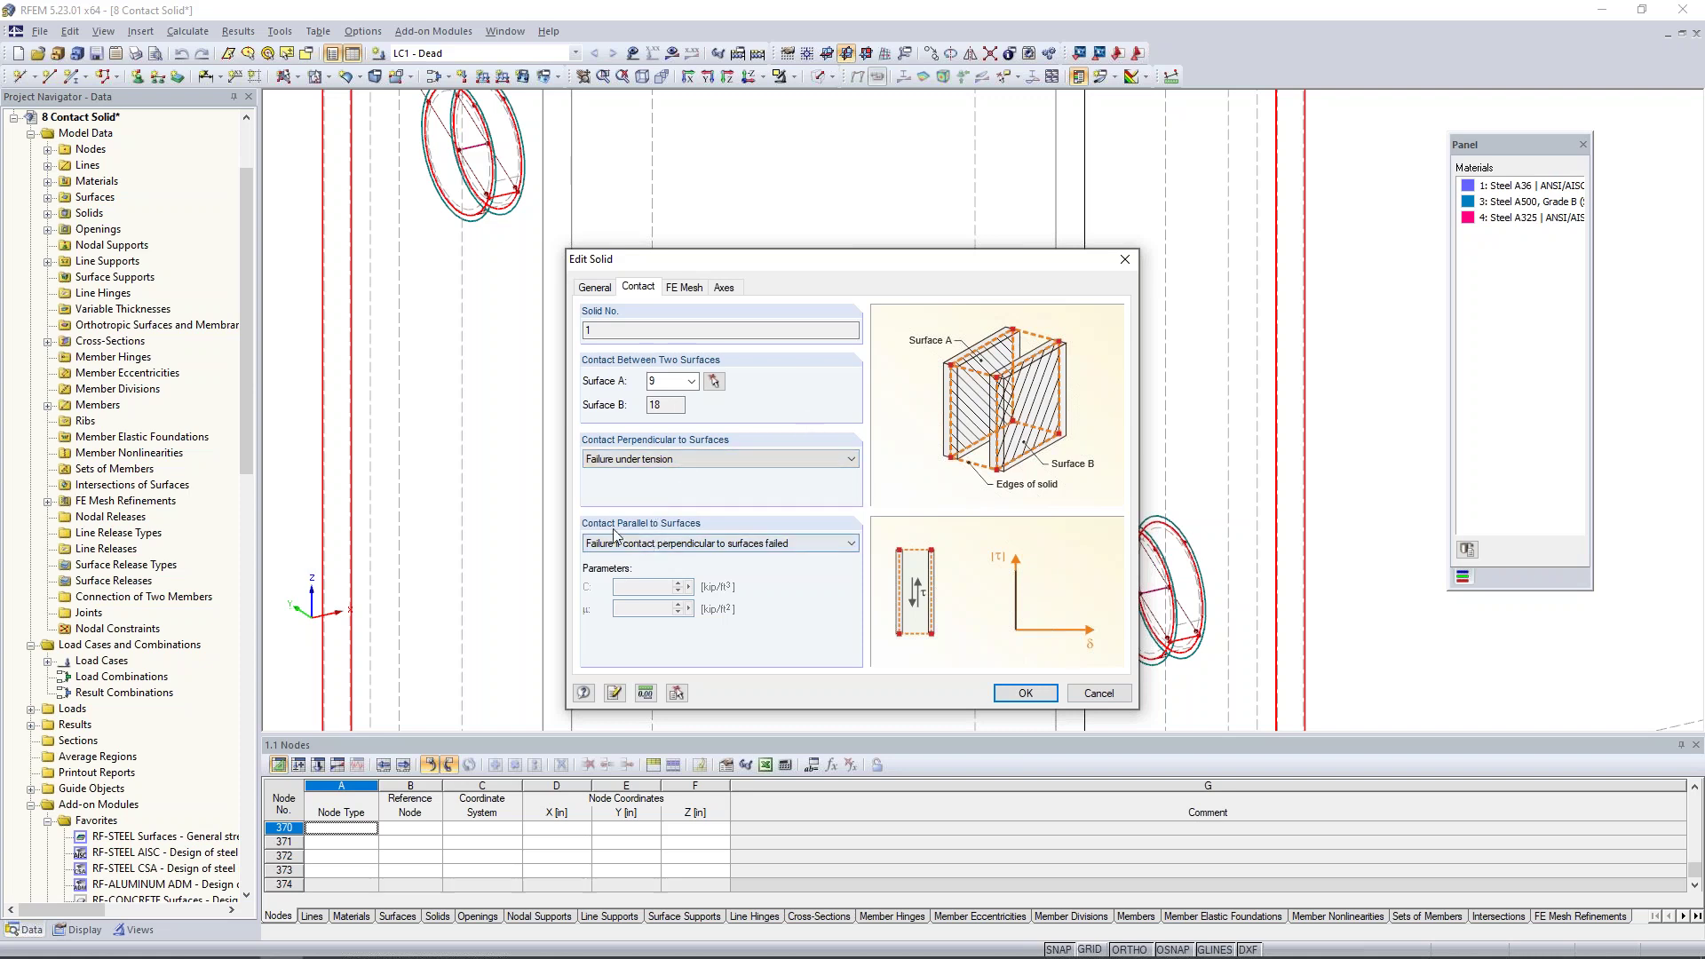
pyautogui.click(657, 544)
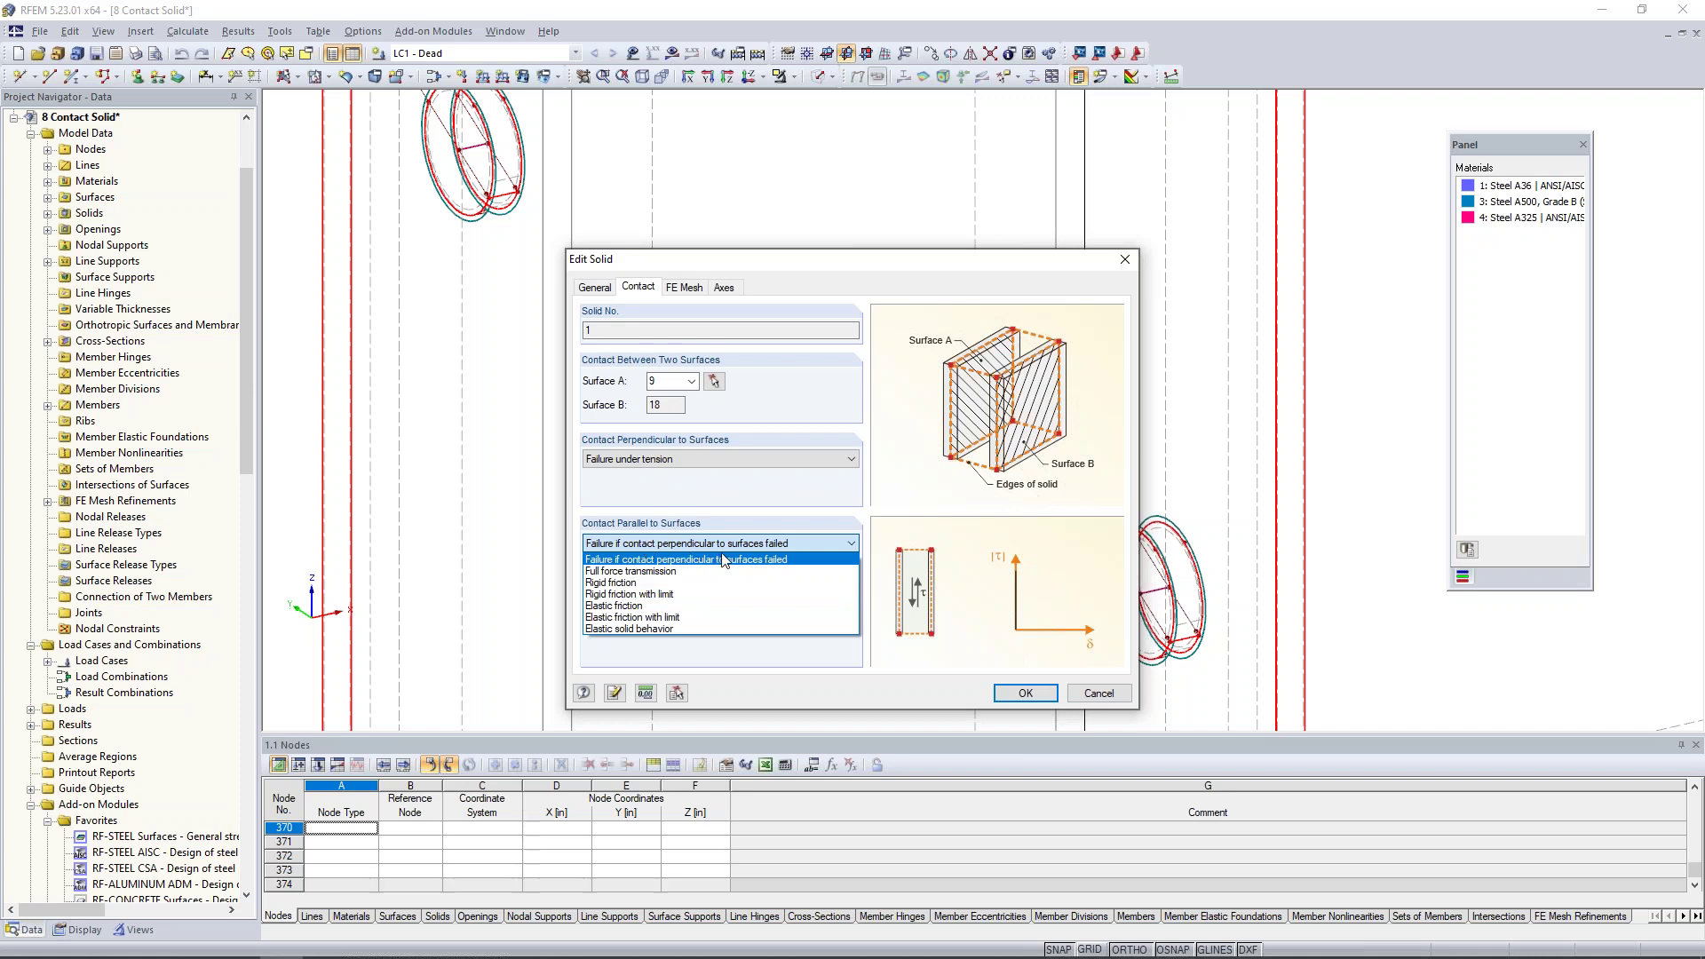
pyautogui.click(798, 513)
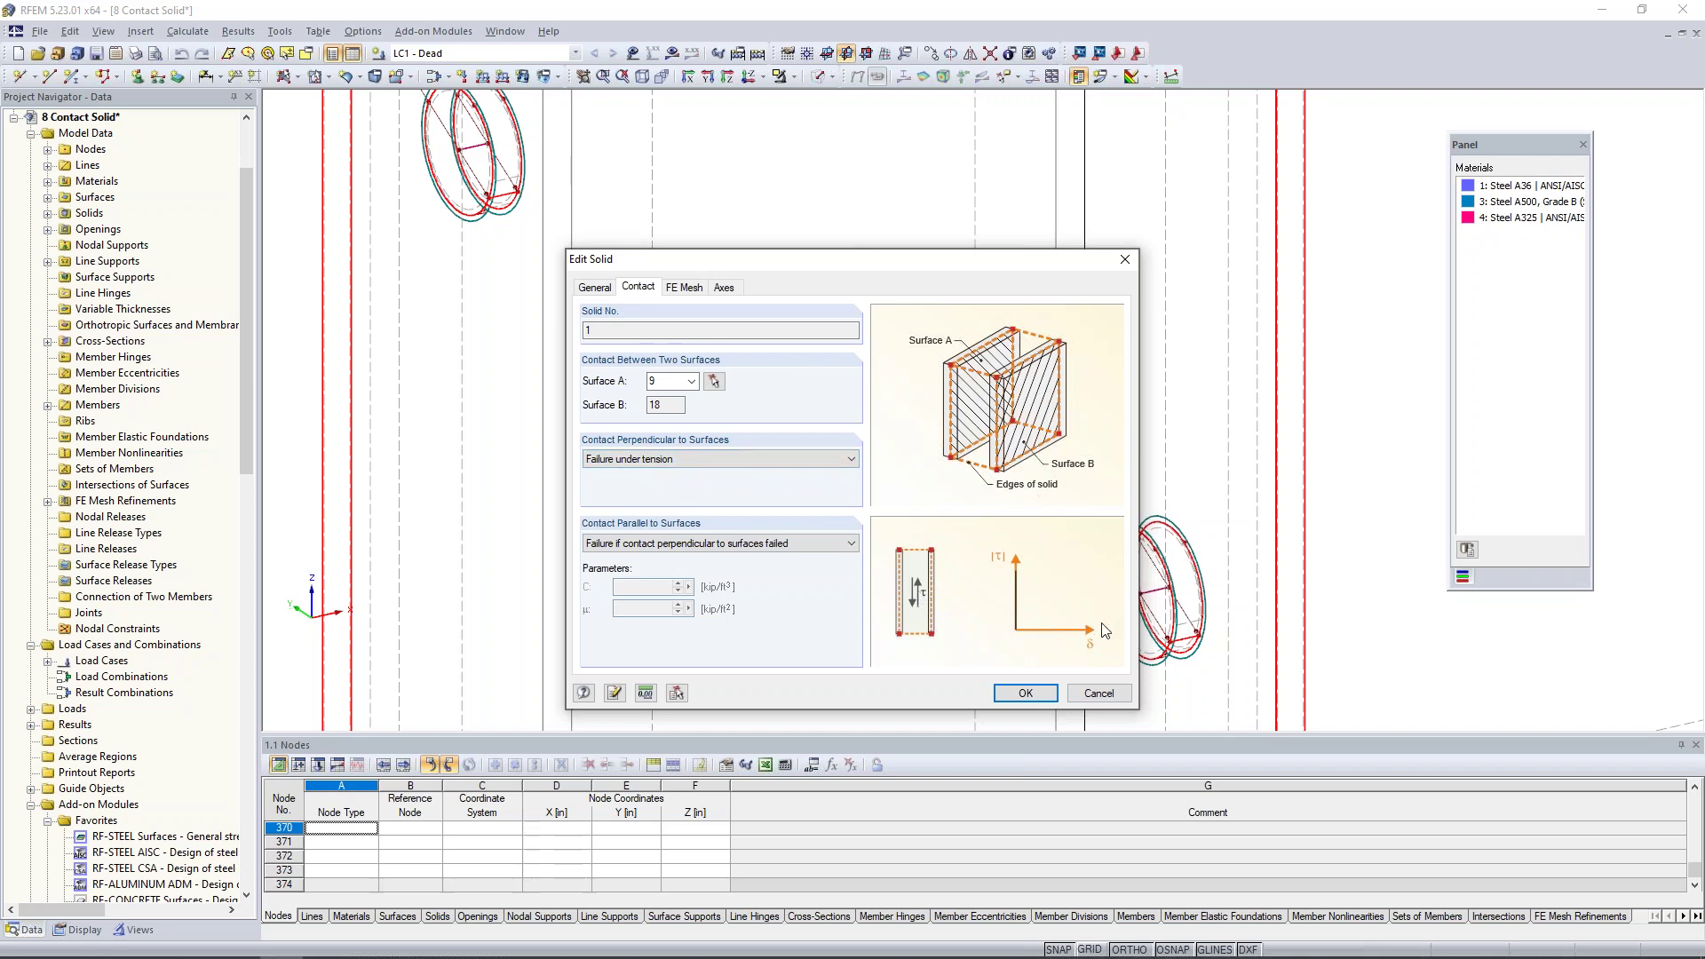
pyautogui.click(1110, 695)
# Measure the distance between the two end plates at their upper corner nodes
pyautogui.scroll(-16, 1013, 435)
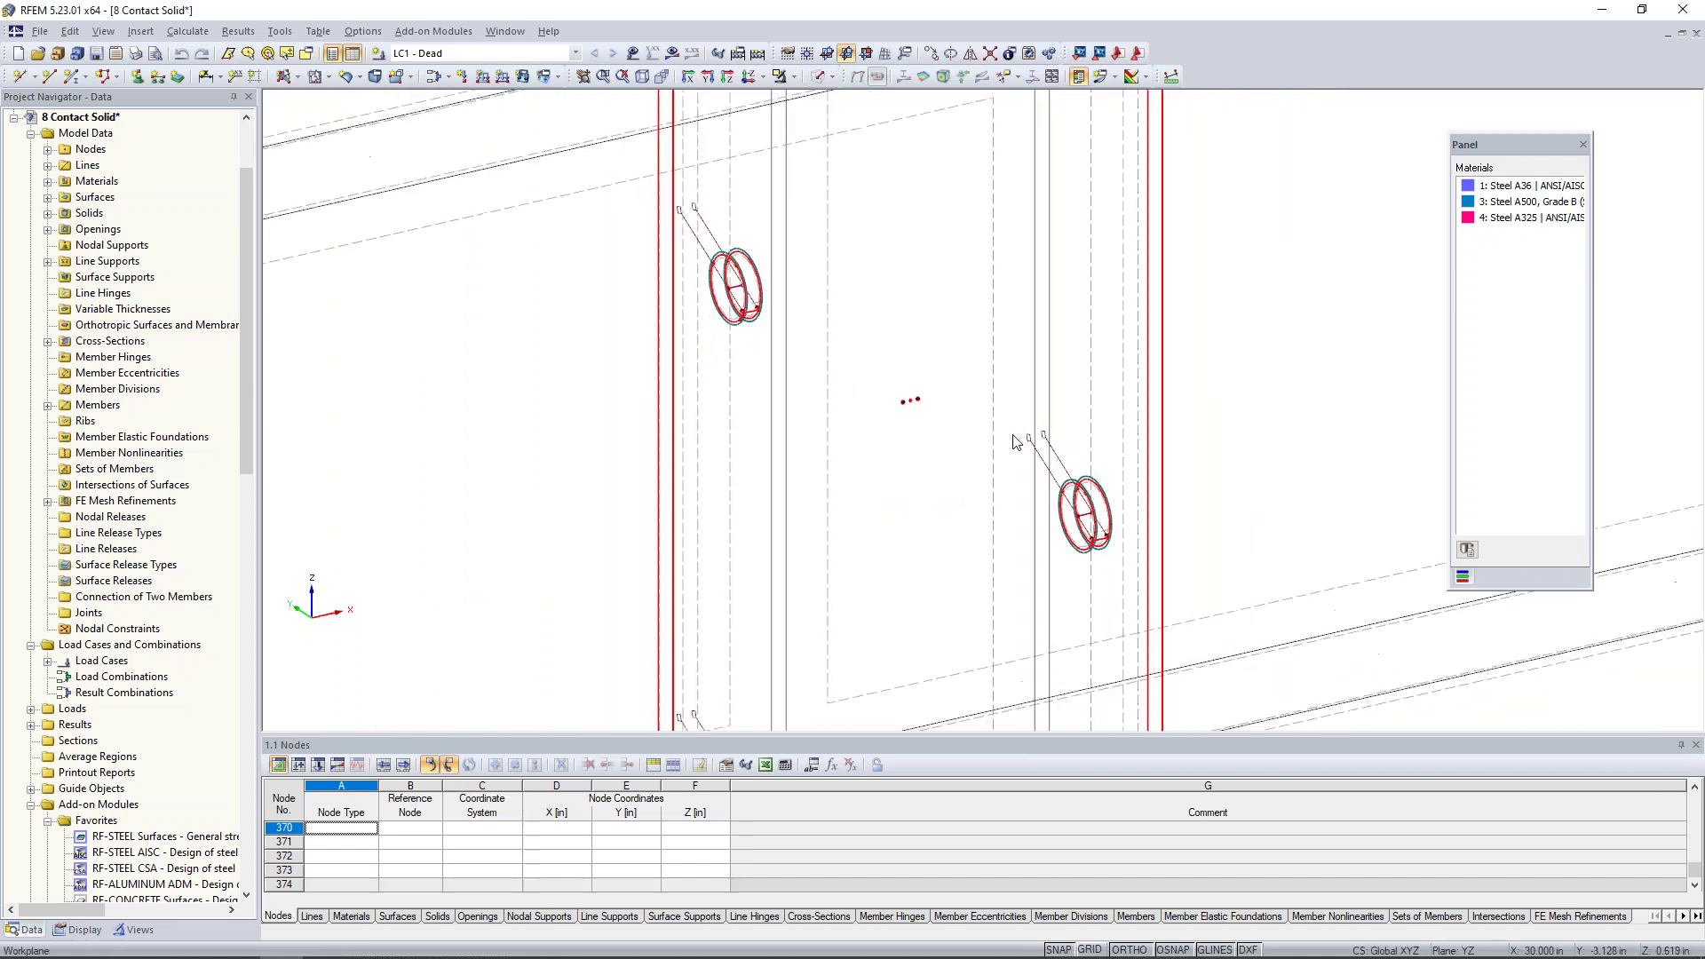
pyautogui.scroll(-1, 1014, 435)
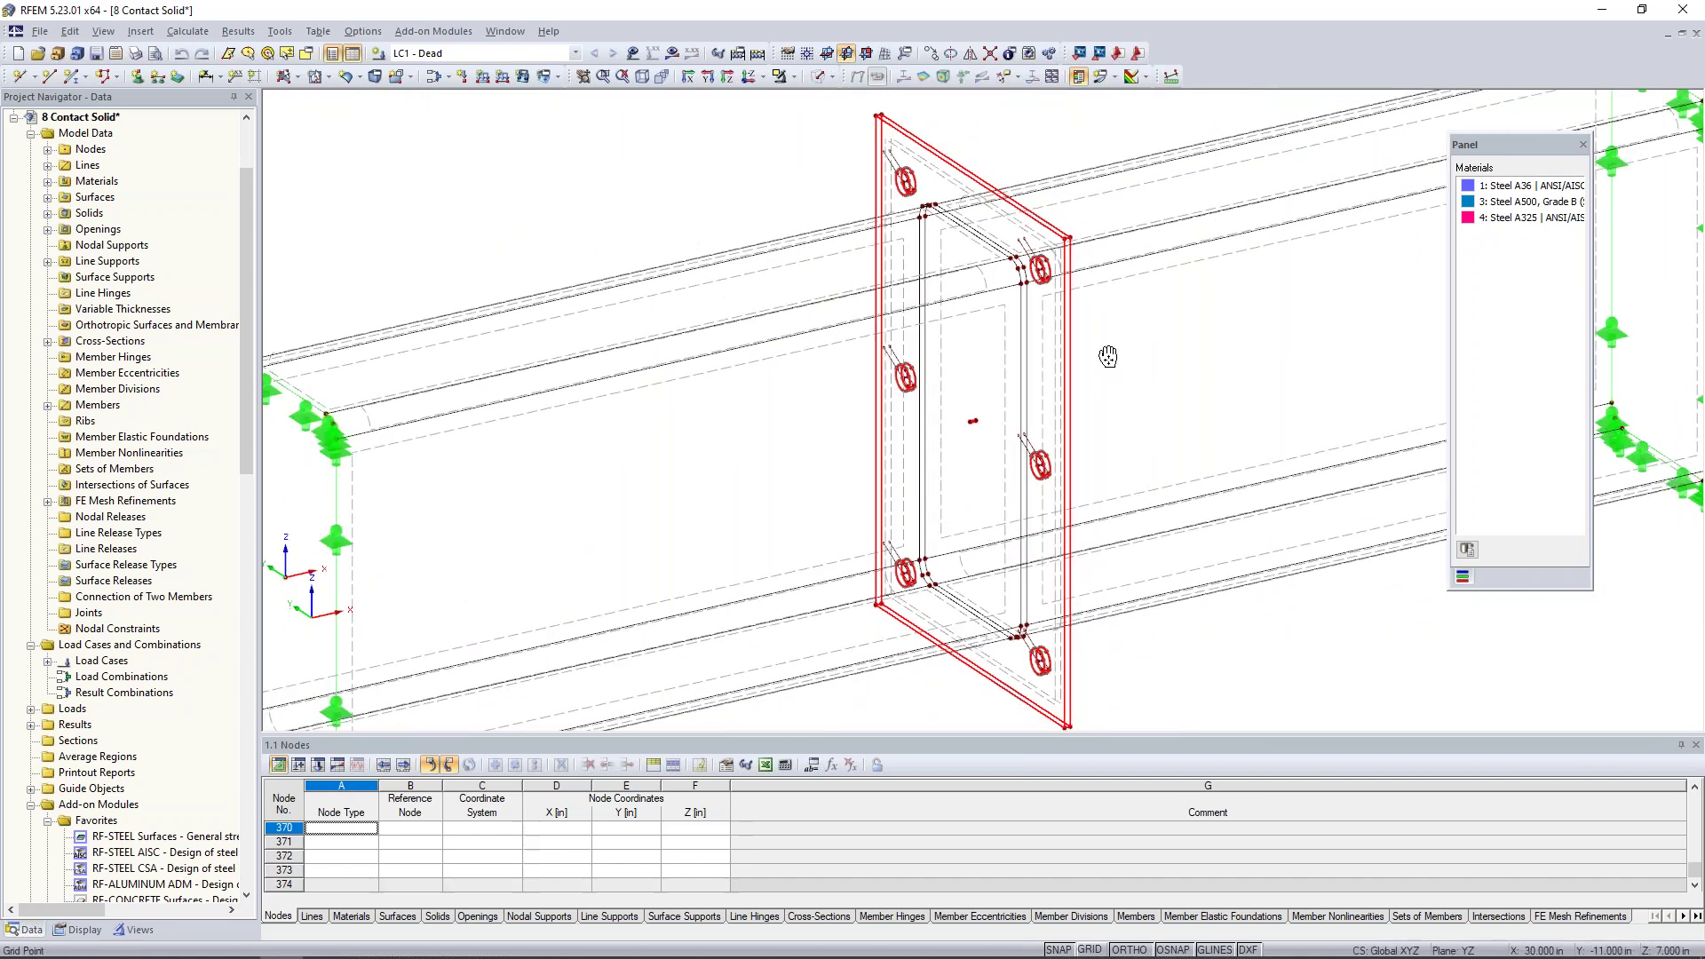
pyautogui.scroll(5, 941, 302)
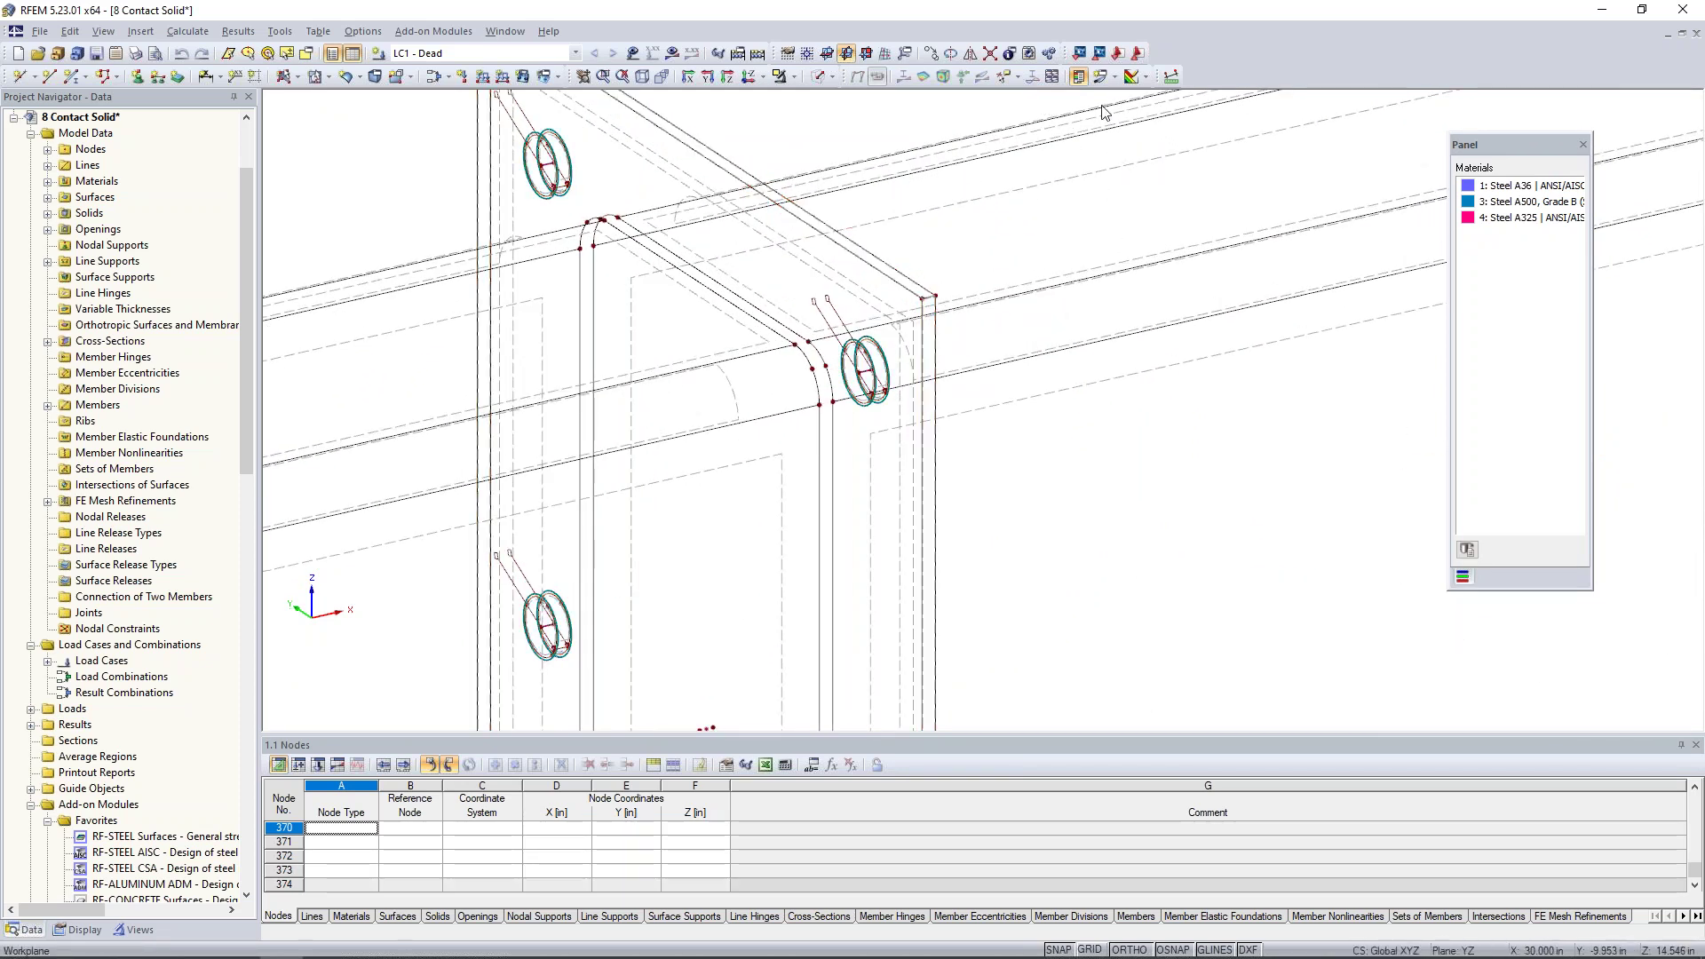
pyautogui.click(1171, 77)
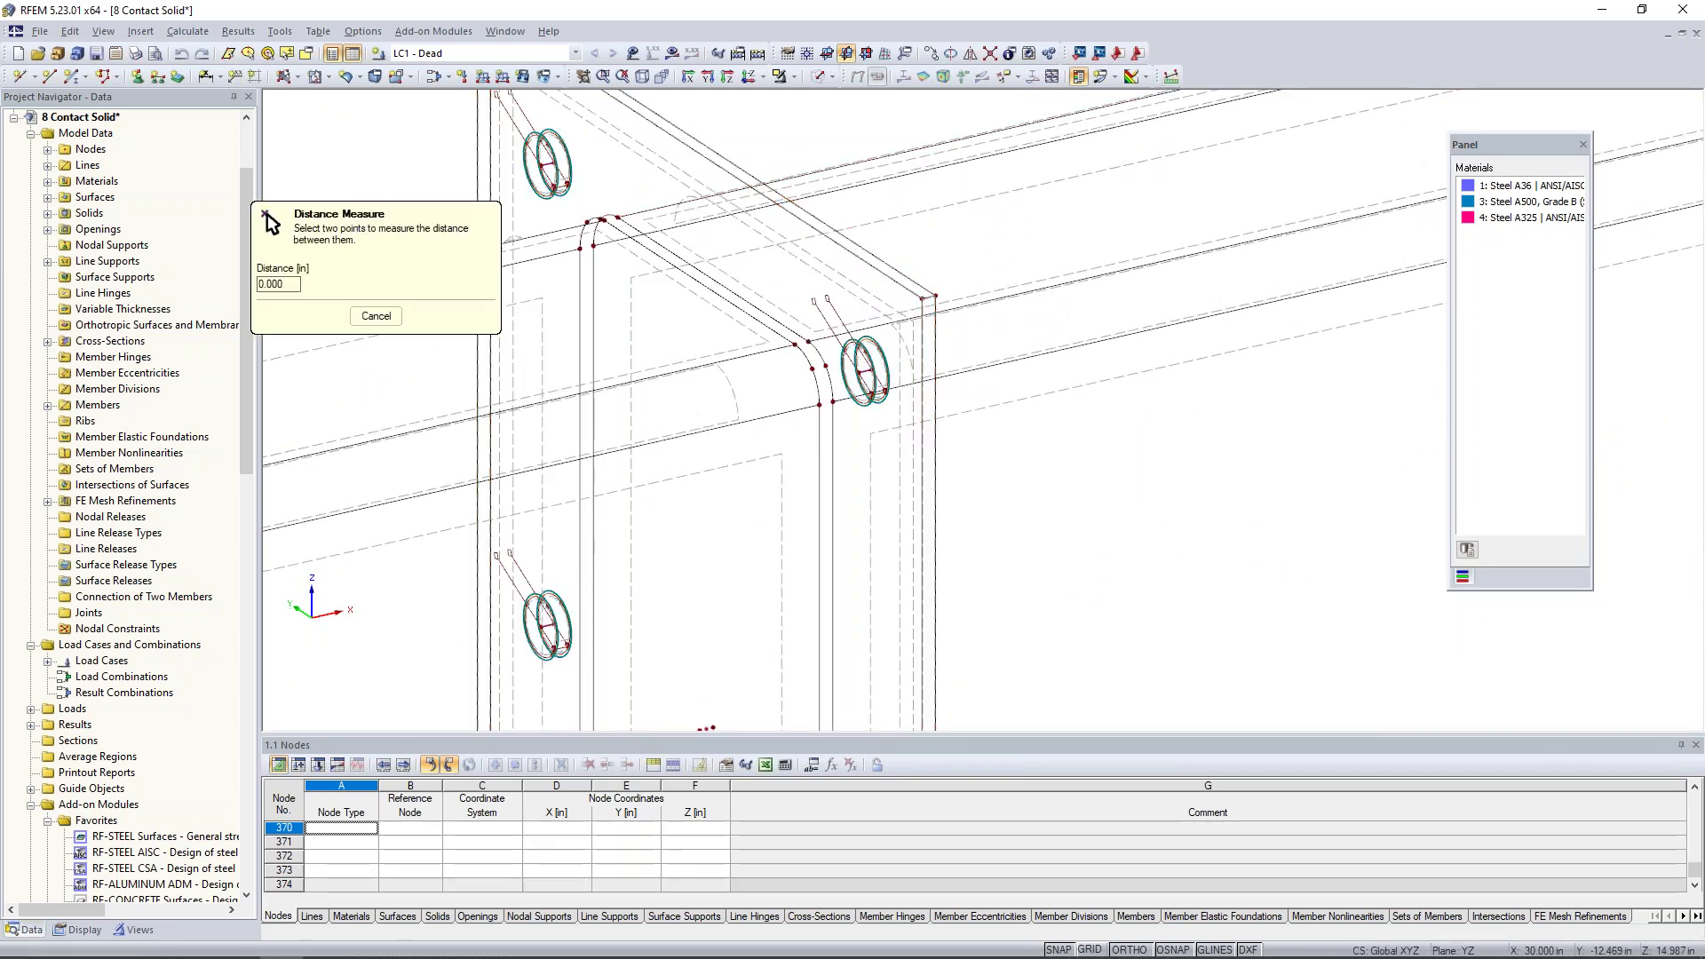
pyautogui.scroll(3, 928, 289)
pyautogui.click(917, 305)
pyautogui.click(943, 300)
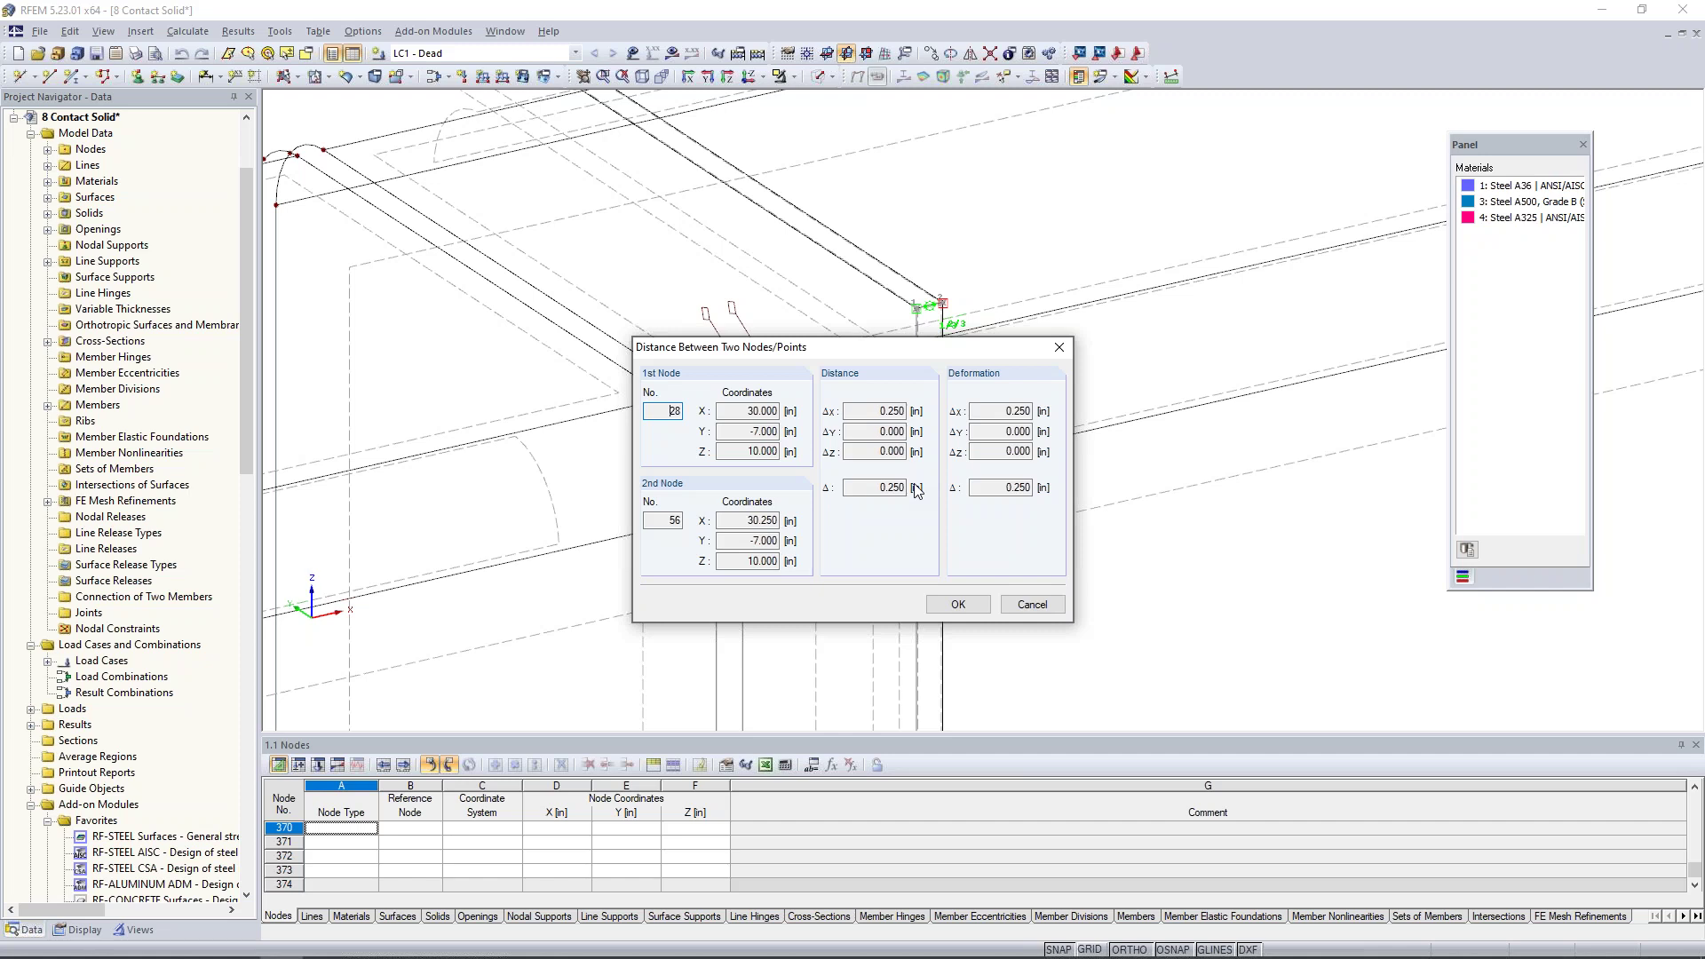
pyautogui.click(1030, 608)
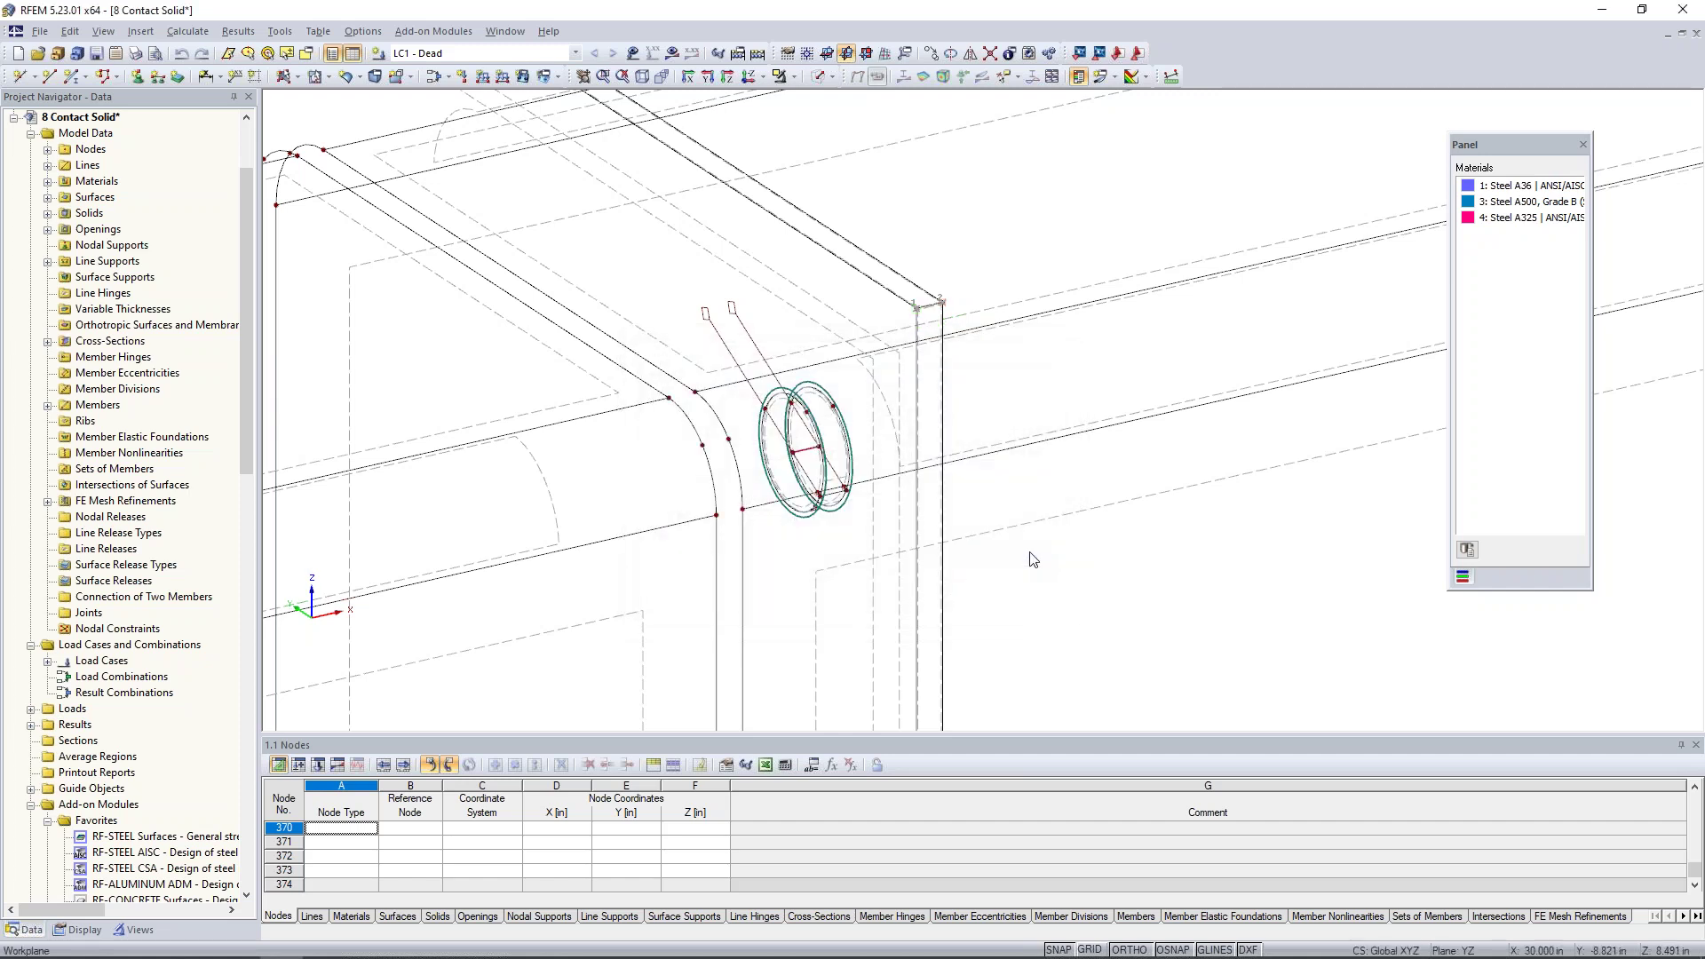
# Open the member of an upper bolt for editing and review its general properties without saving changes
pyautogui.scroll(-5, 1030, 560)
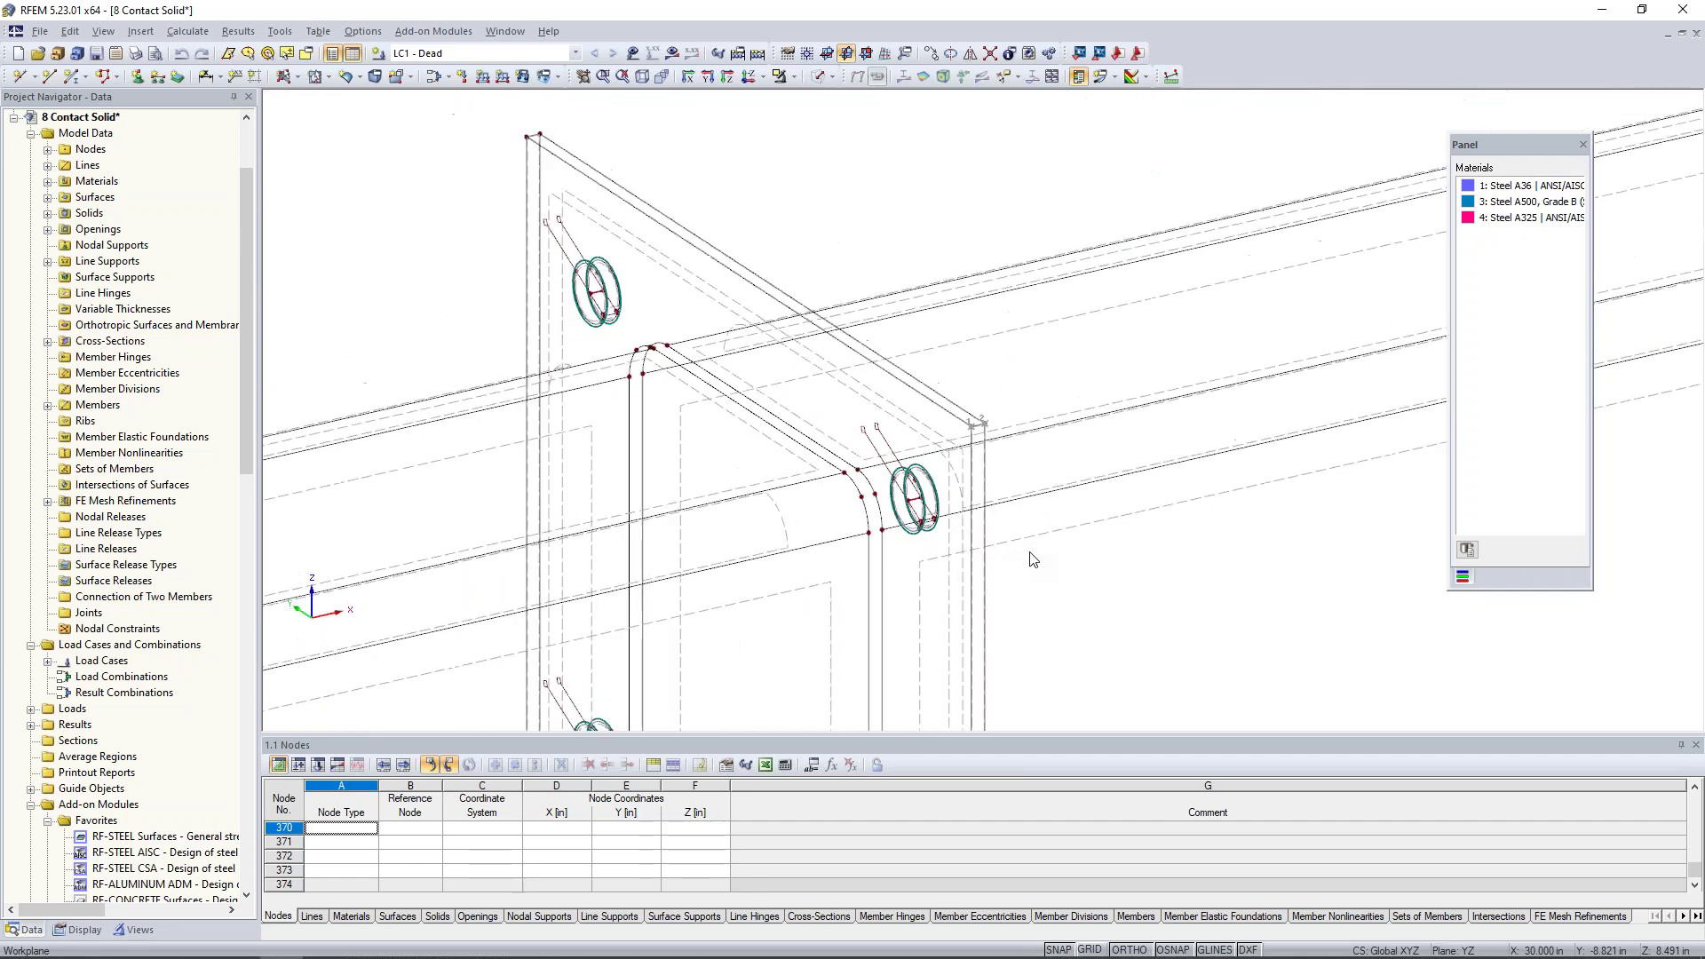
pyautogui.moveTo(1067, 596); pyautogui.dragTo(957, 458, button='middle')
pyautogui.scroll(-1, 957, 458)
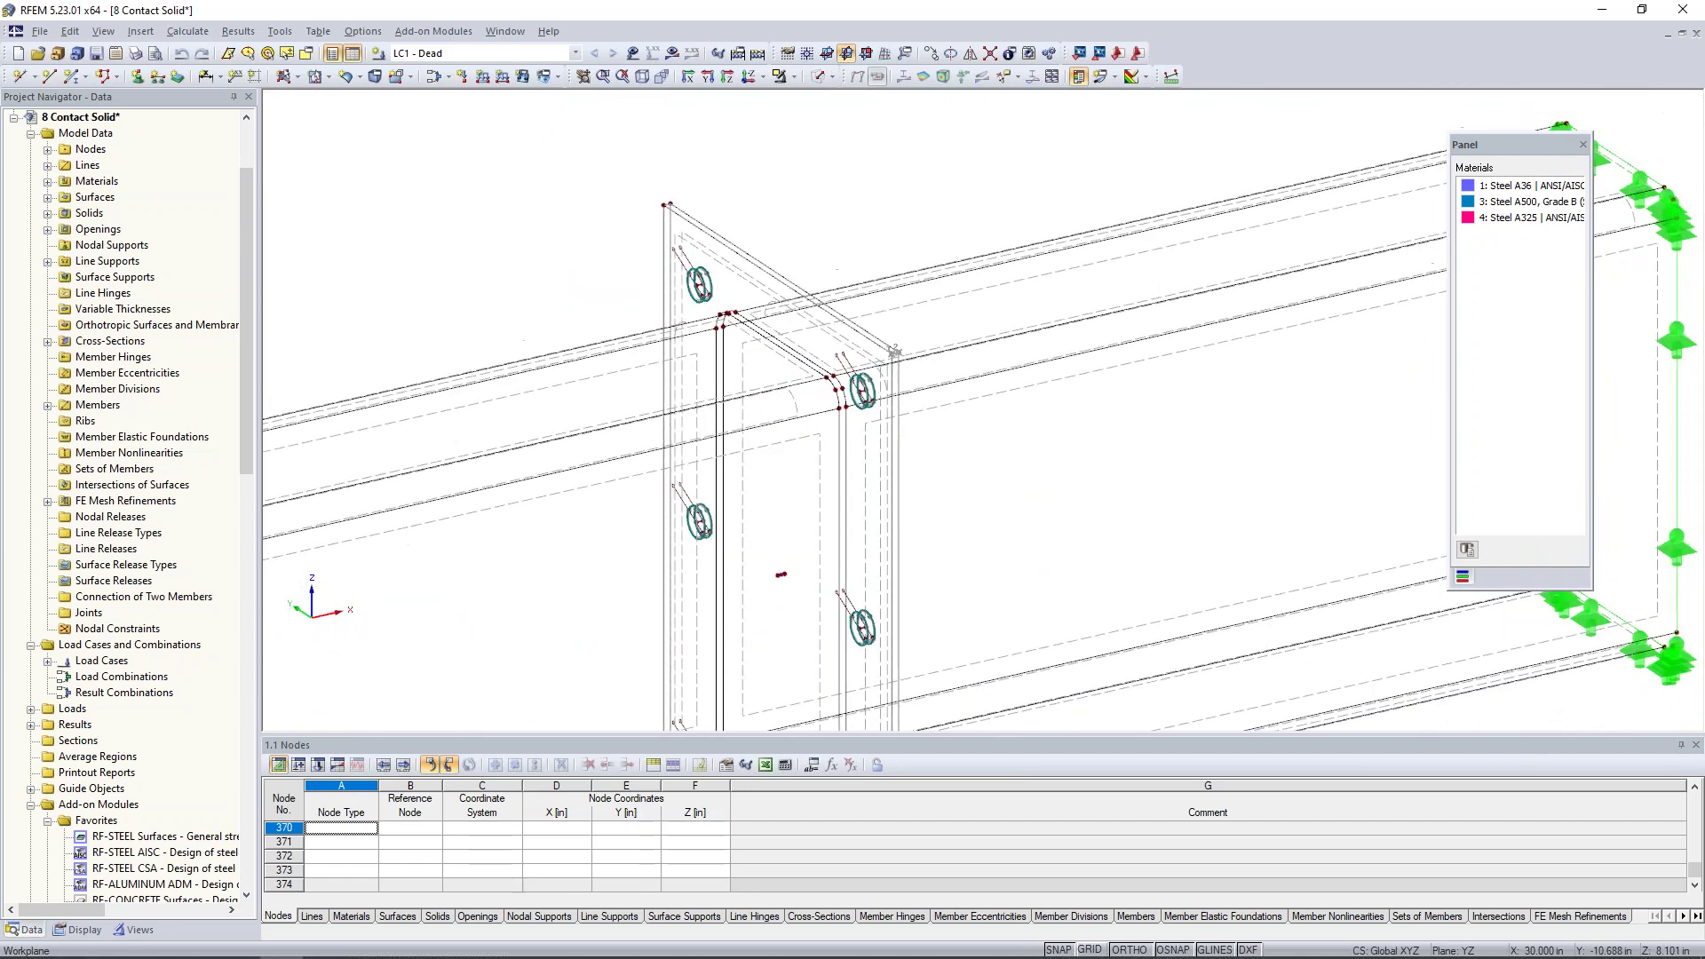
pyautogui.scroll(4, 675, 291)
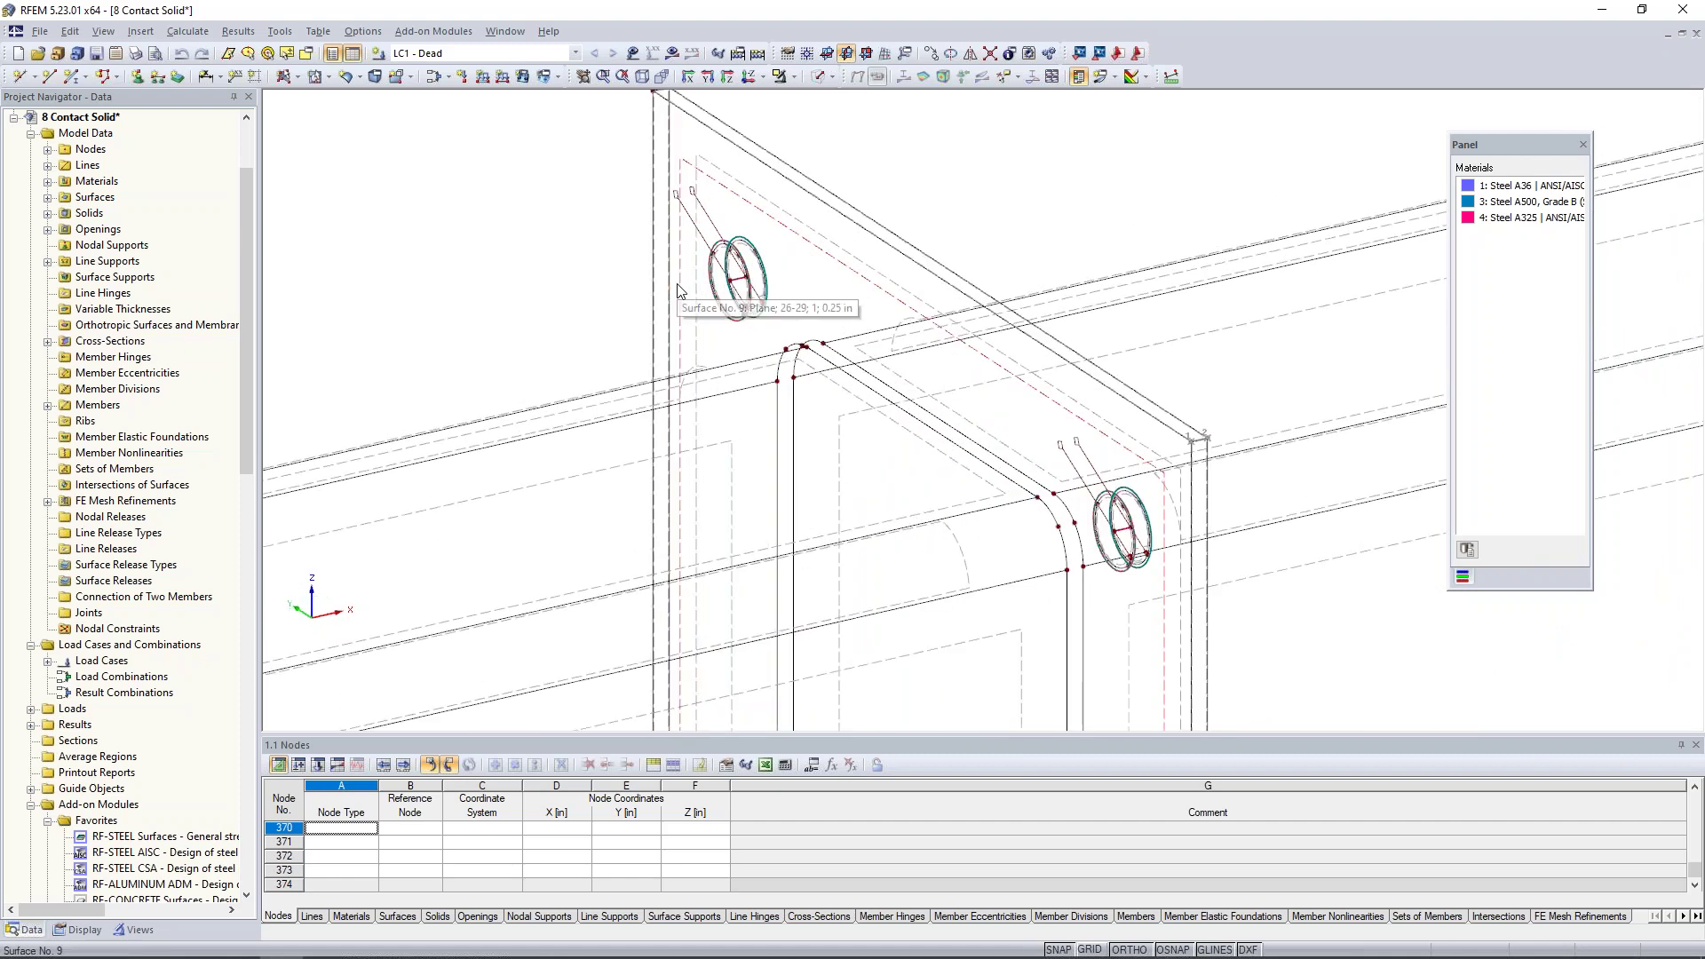
pyautogui.doubleClick(741, 281)
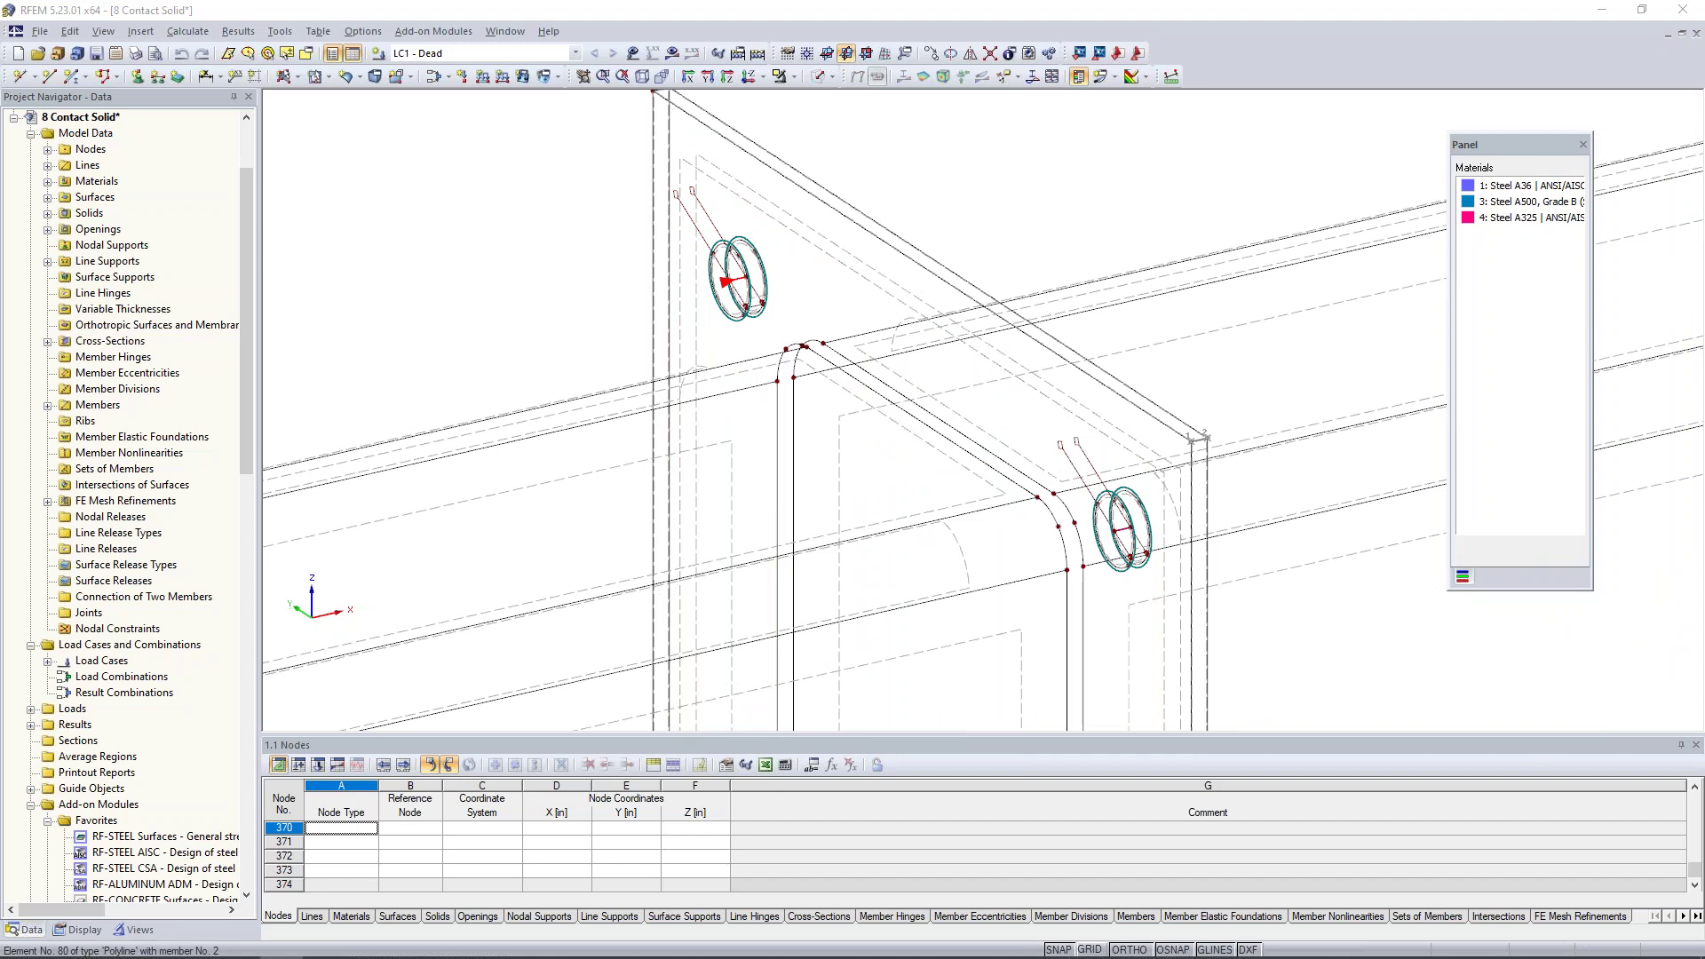
pyautogui.moveTo(910, 259); pyautogui.dragTo(1165, 233)
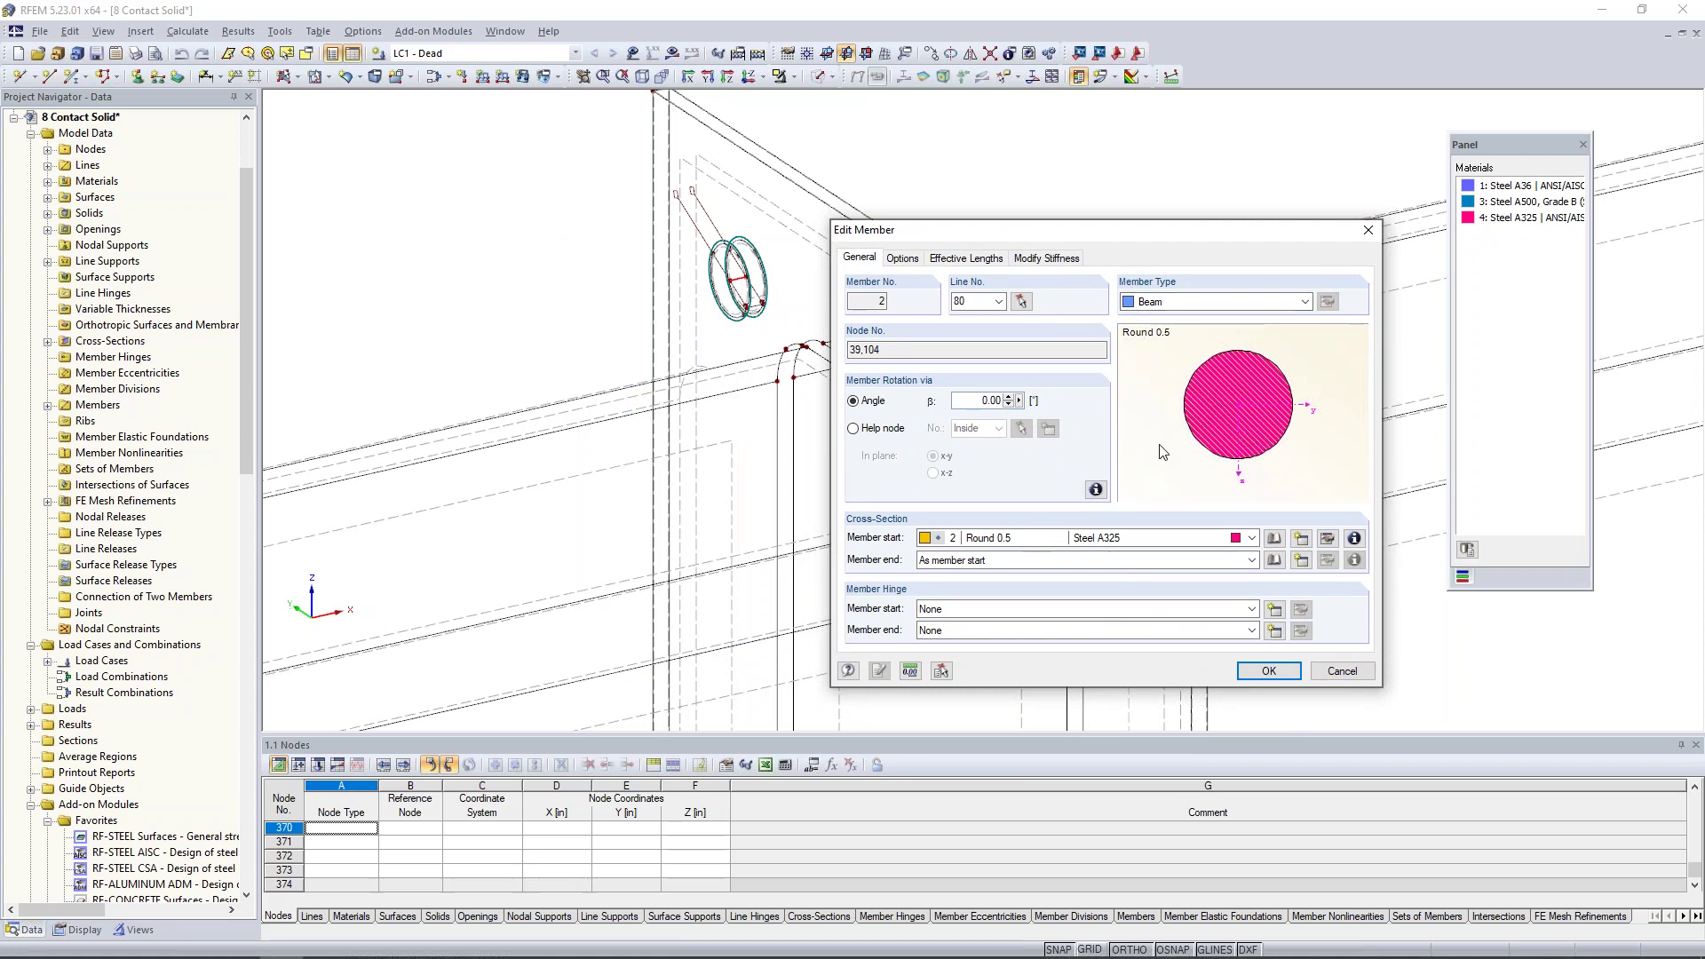
pyautogui.click(1342, 670)
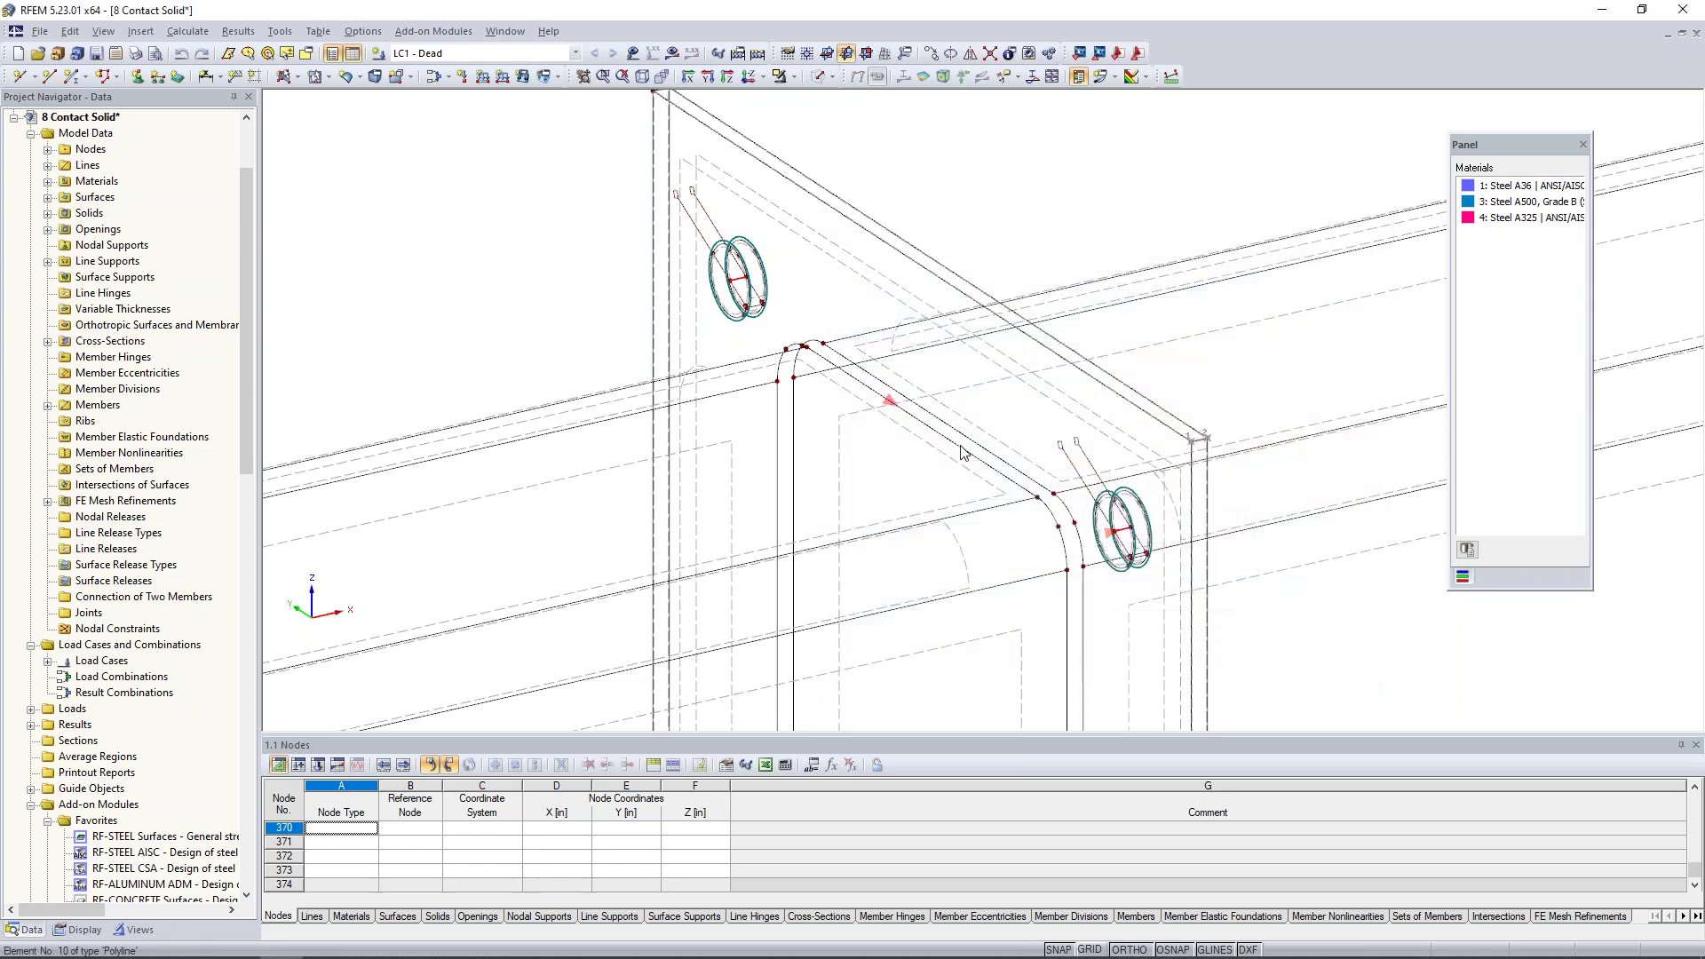
# Display the loads of load case LC1 - Dead on the whole tube connection
pyautogui.scroll(-5, 964, 453)
pyautogui.scroll(-1, 993, 506)
pyautogui.moveTo(997, 610); pyautogui.dragTo(921, 468, button='middle')
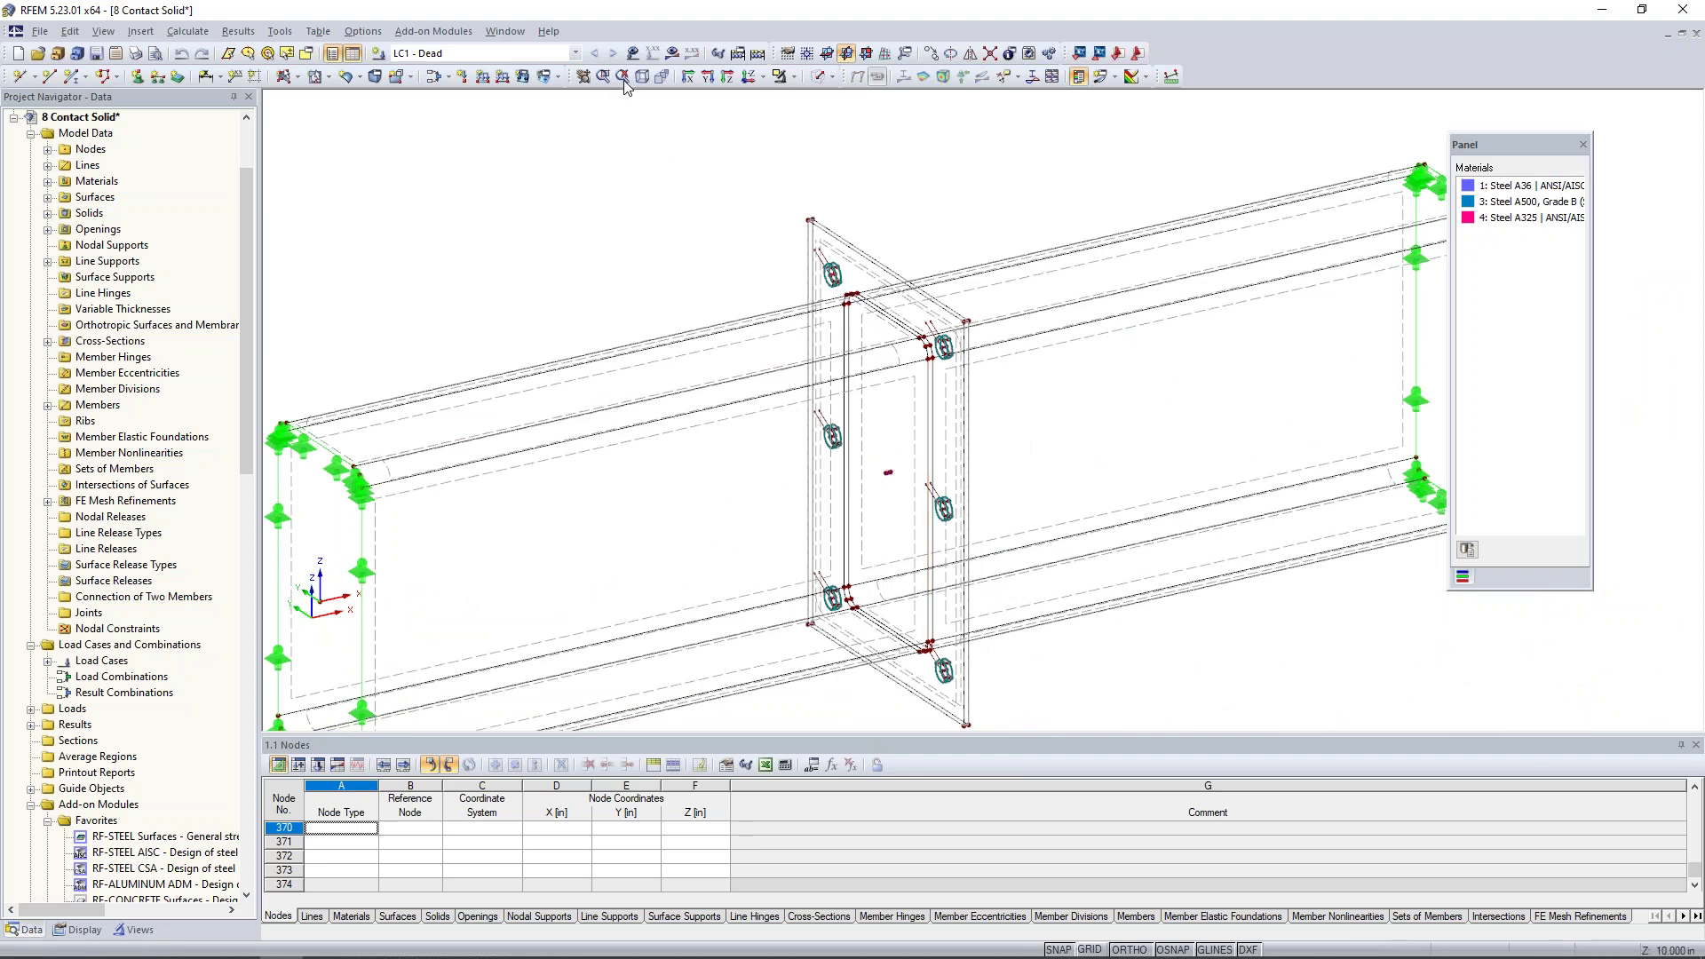
pyautogui.click(633, 53)
pyautogui.scroll(-3, 763, 230)
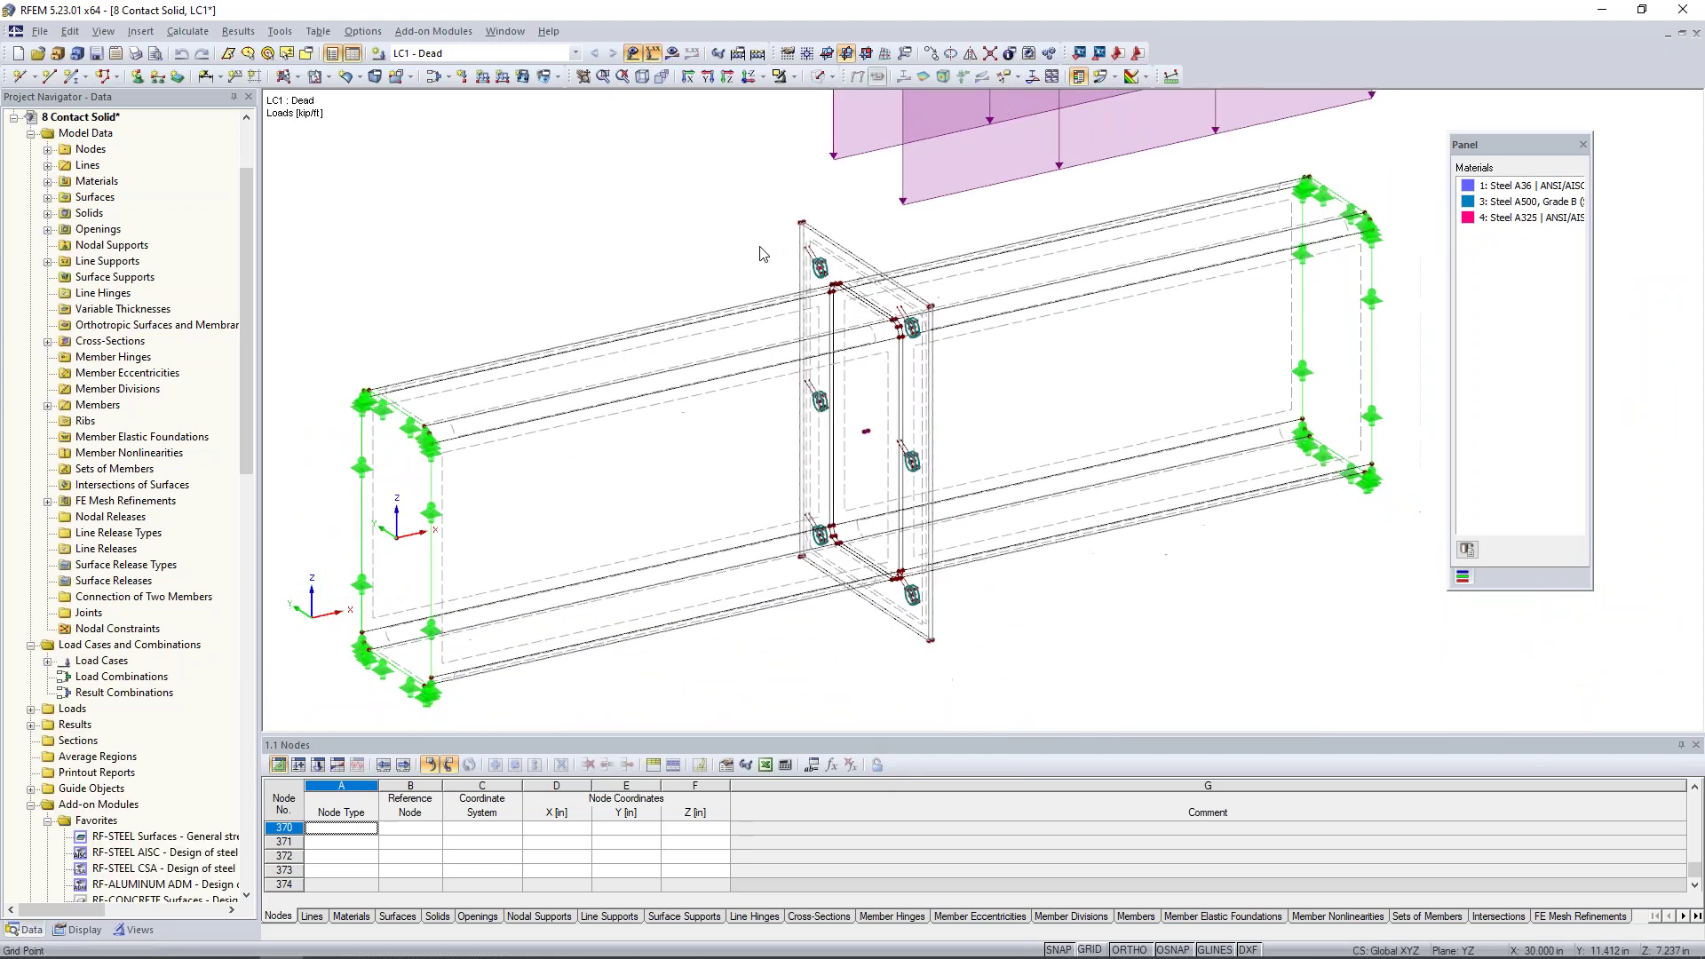
pyautogui.moveTo(857, 259); pyautogui.dragTo(787, 411, button='middle')
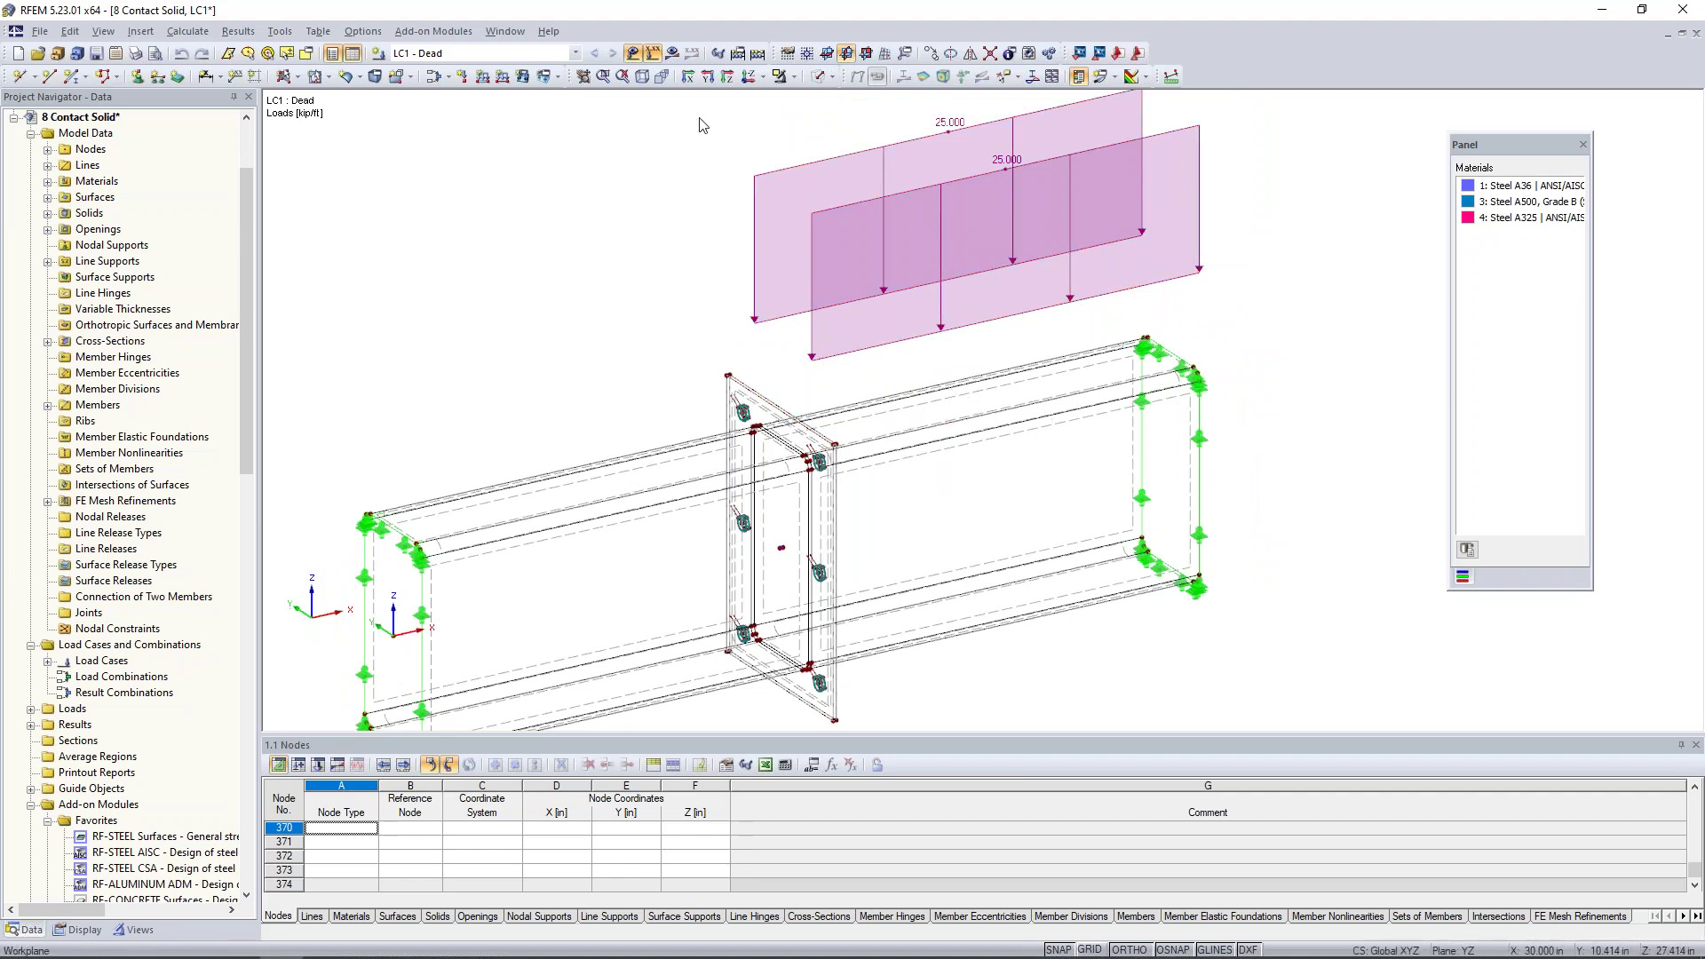
# Display the LC1 results as global deformations u and examine the lower edge of the end plates
pyautogui.click(673, 53)
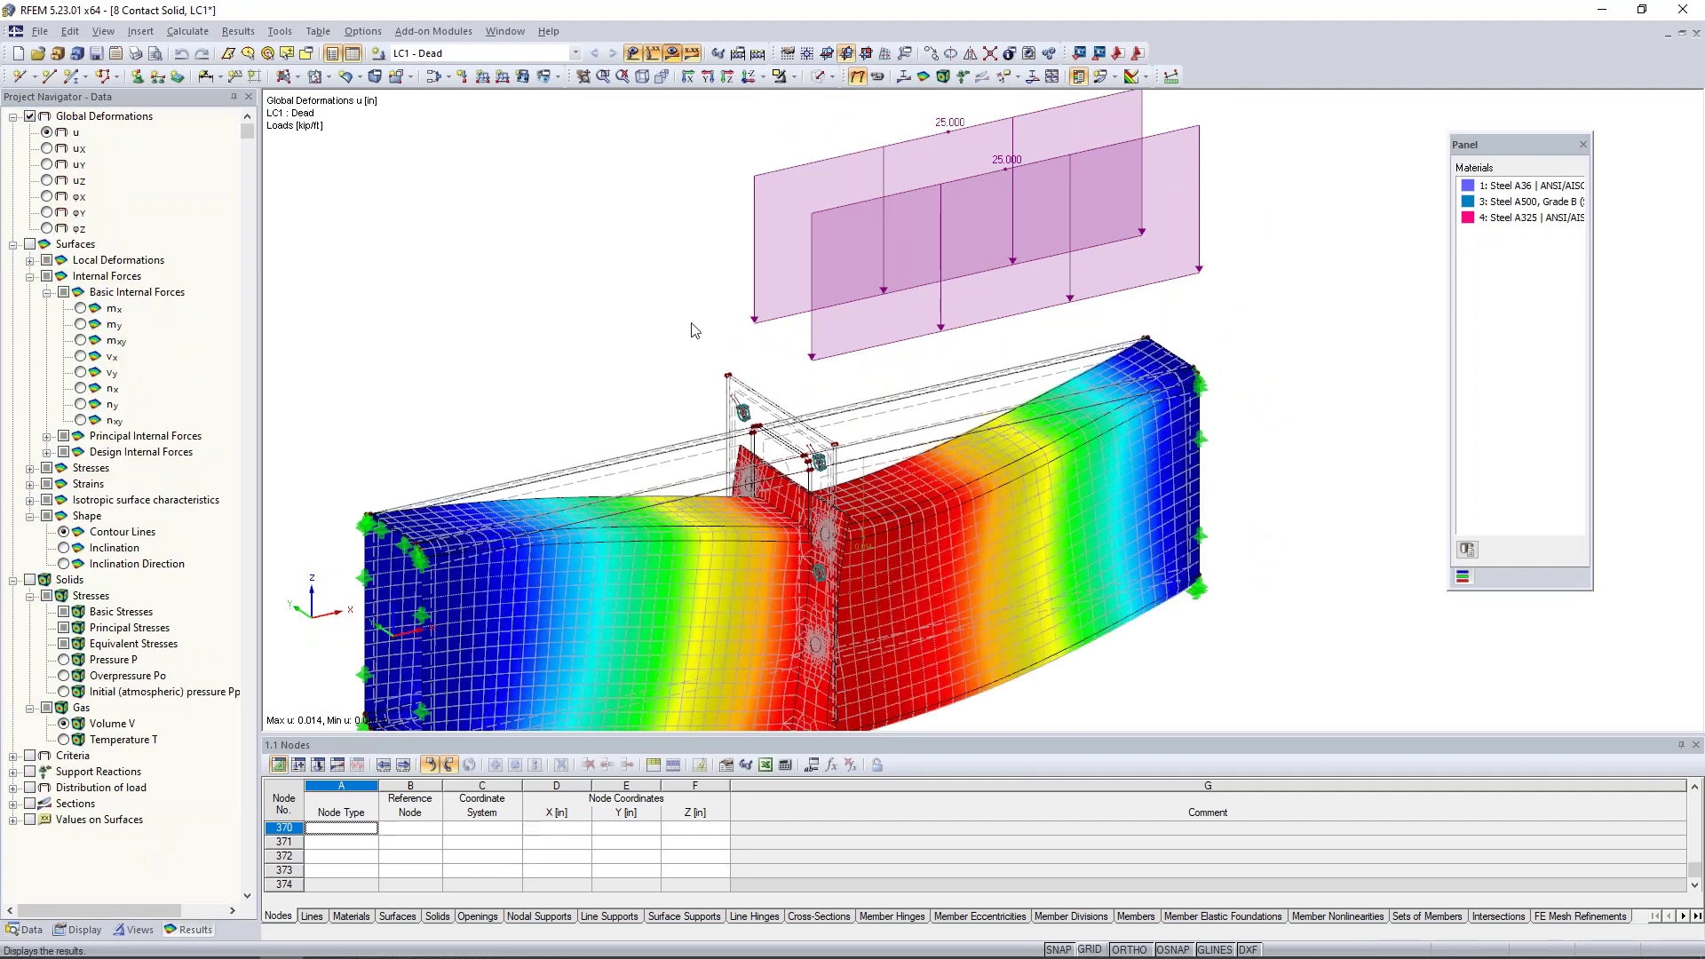
pyautogui.moveTo(695, 305); pyautogui.dragTo(641, 157, button='middle')
pyautogui.moveTo(889, 563); pyautogui.dragTo(913, 457, button='middle')
pyautogui.keyDown('ctrl'); pyautogui.moveTo(913, 457); pyautogui.dragTo(912, 447, button='middle'); pyautogui.keyUp('ctrl')
pyautogui.scroll(7, 844, 532)
pyautogui.scroll(-2, 845, 533)
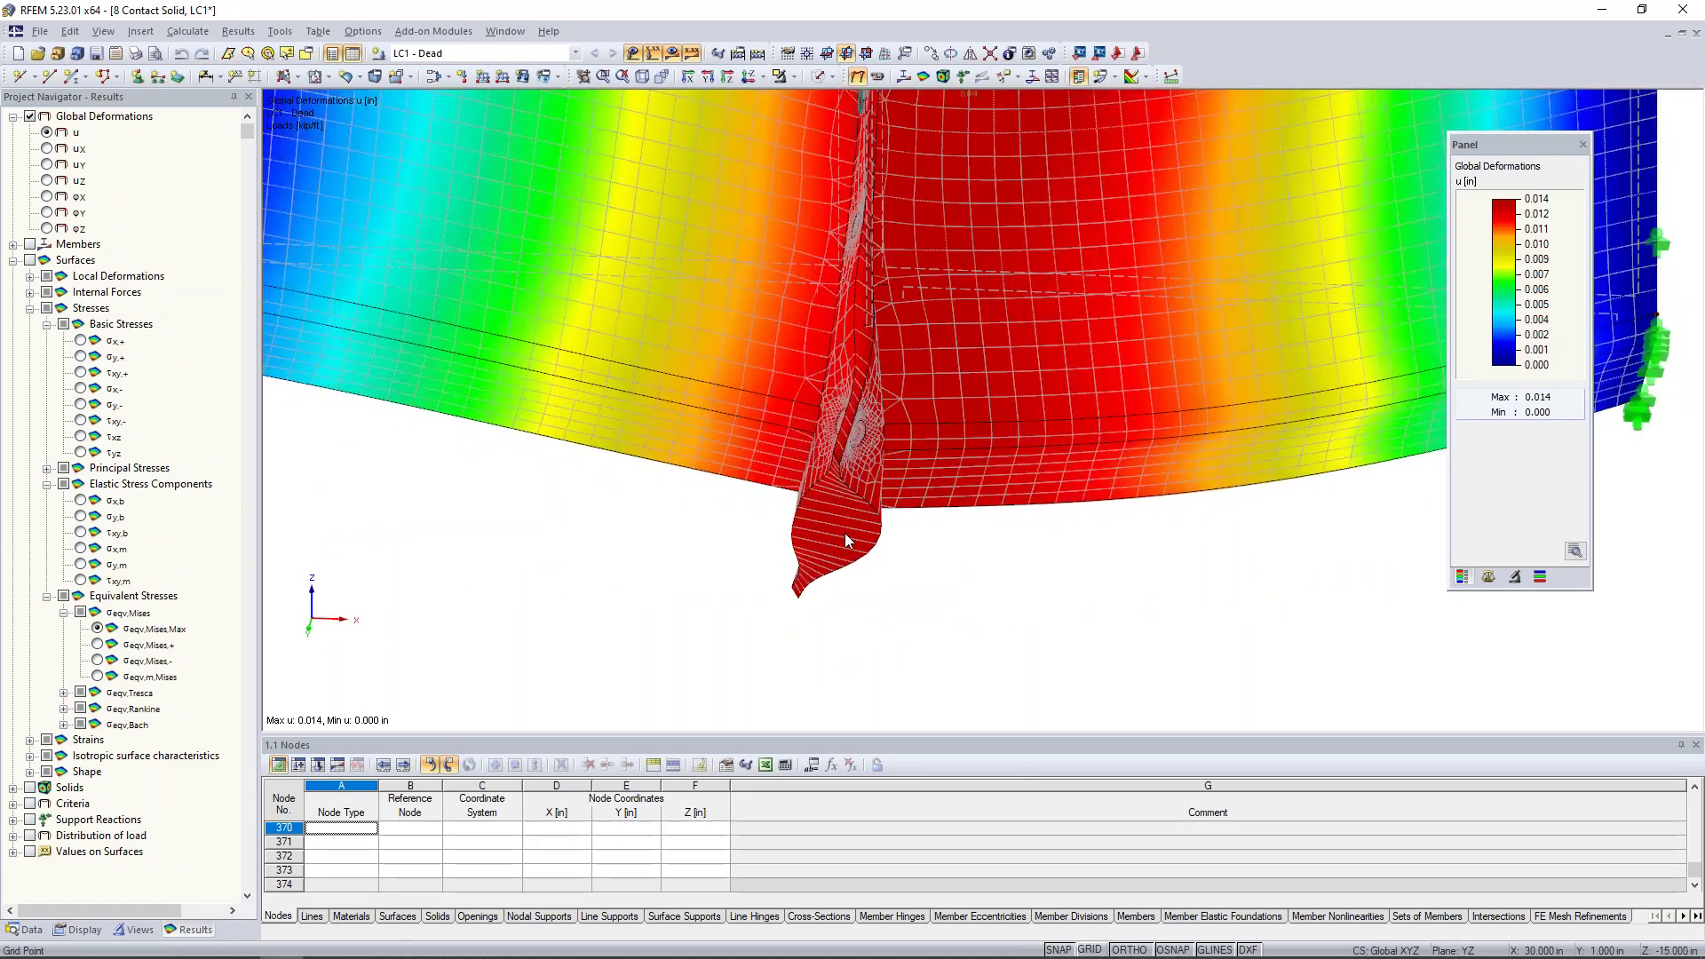
pyautogui.scroll(-4, 845, 533)
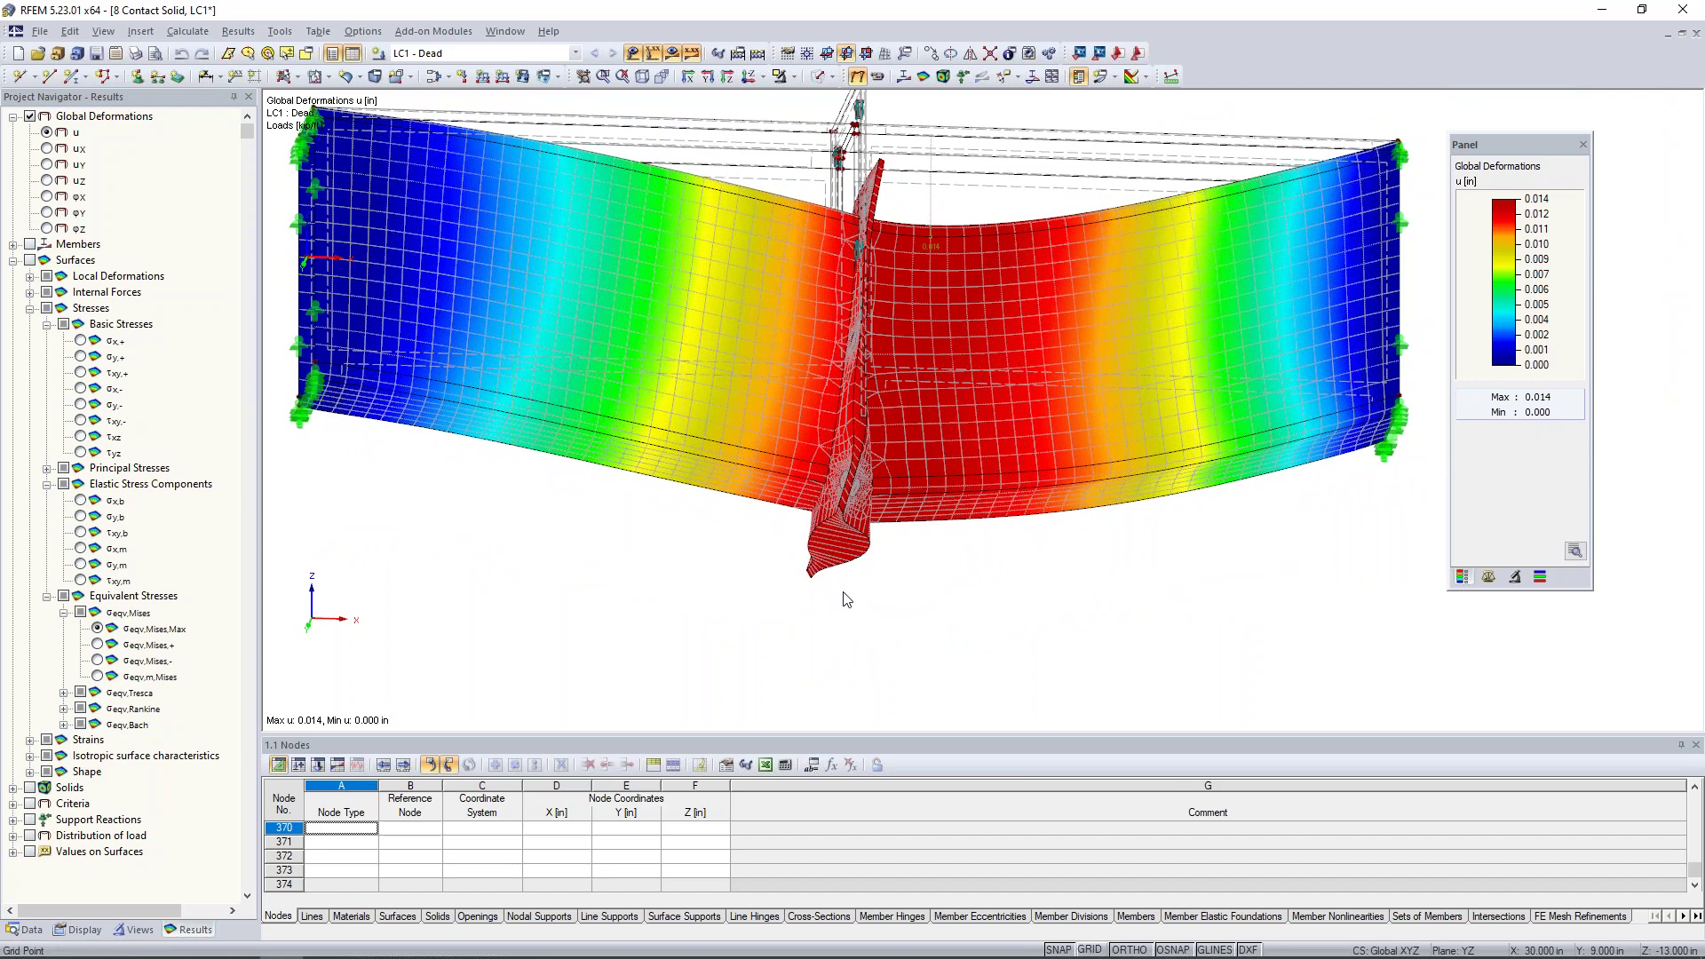
# Remove contact solids from the results display
pyautogui.click(80, 930)
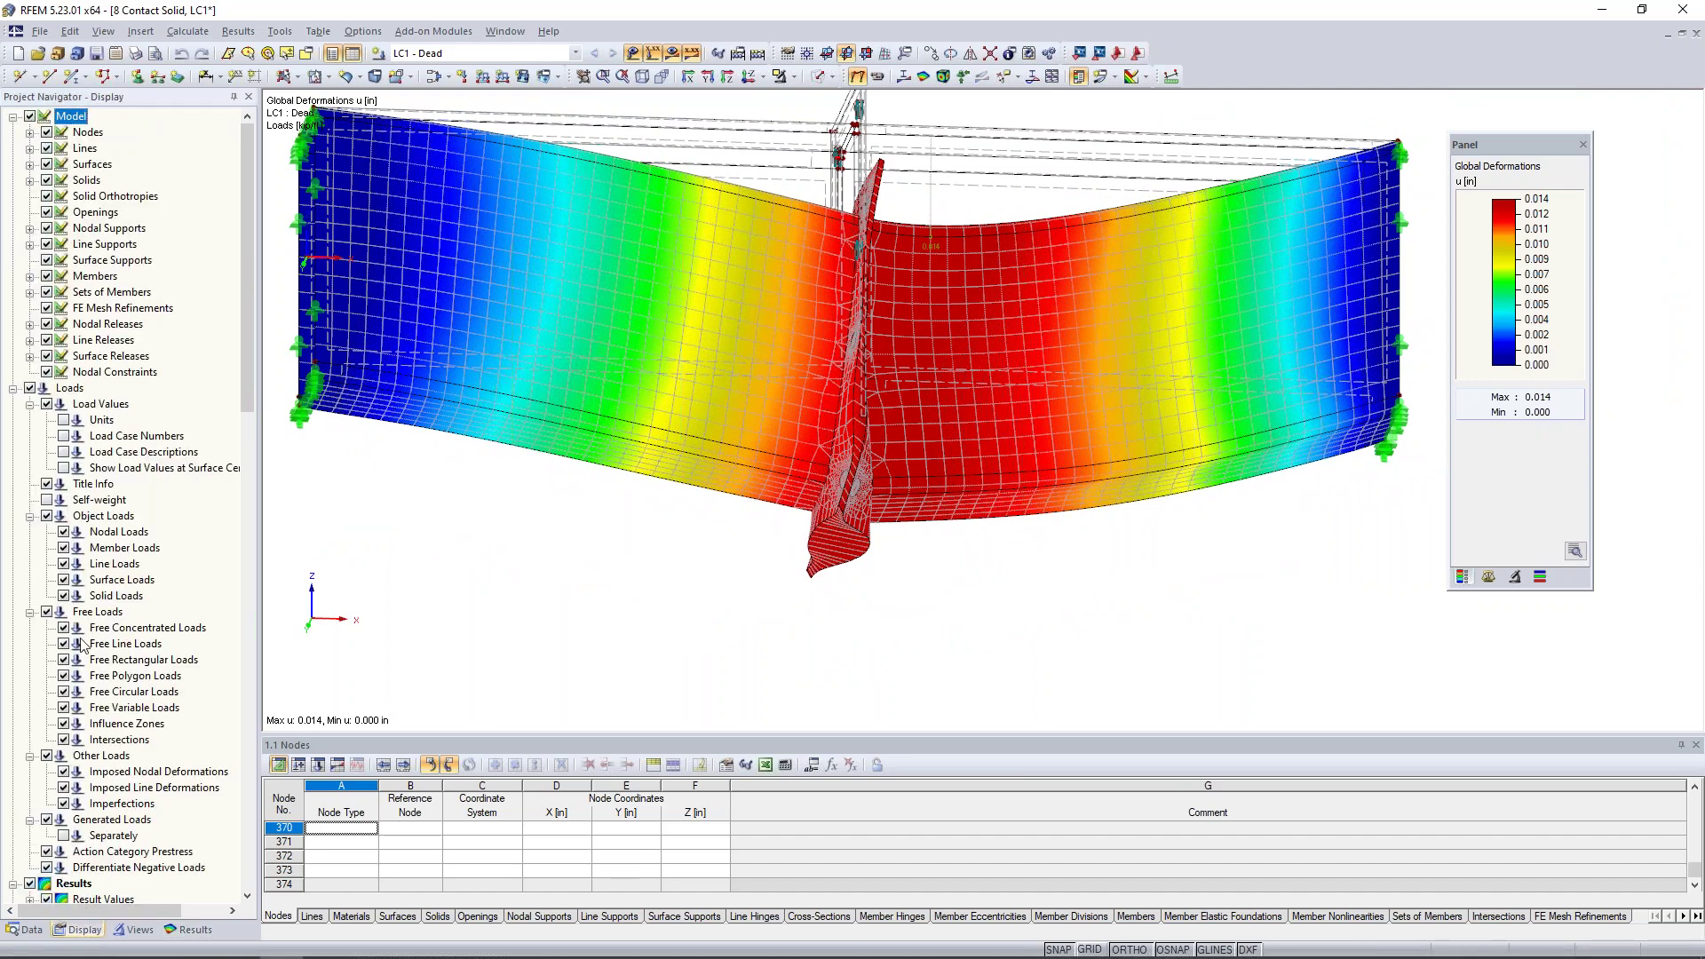
pyautogui.scroll(-10, 86, 604)
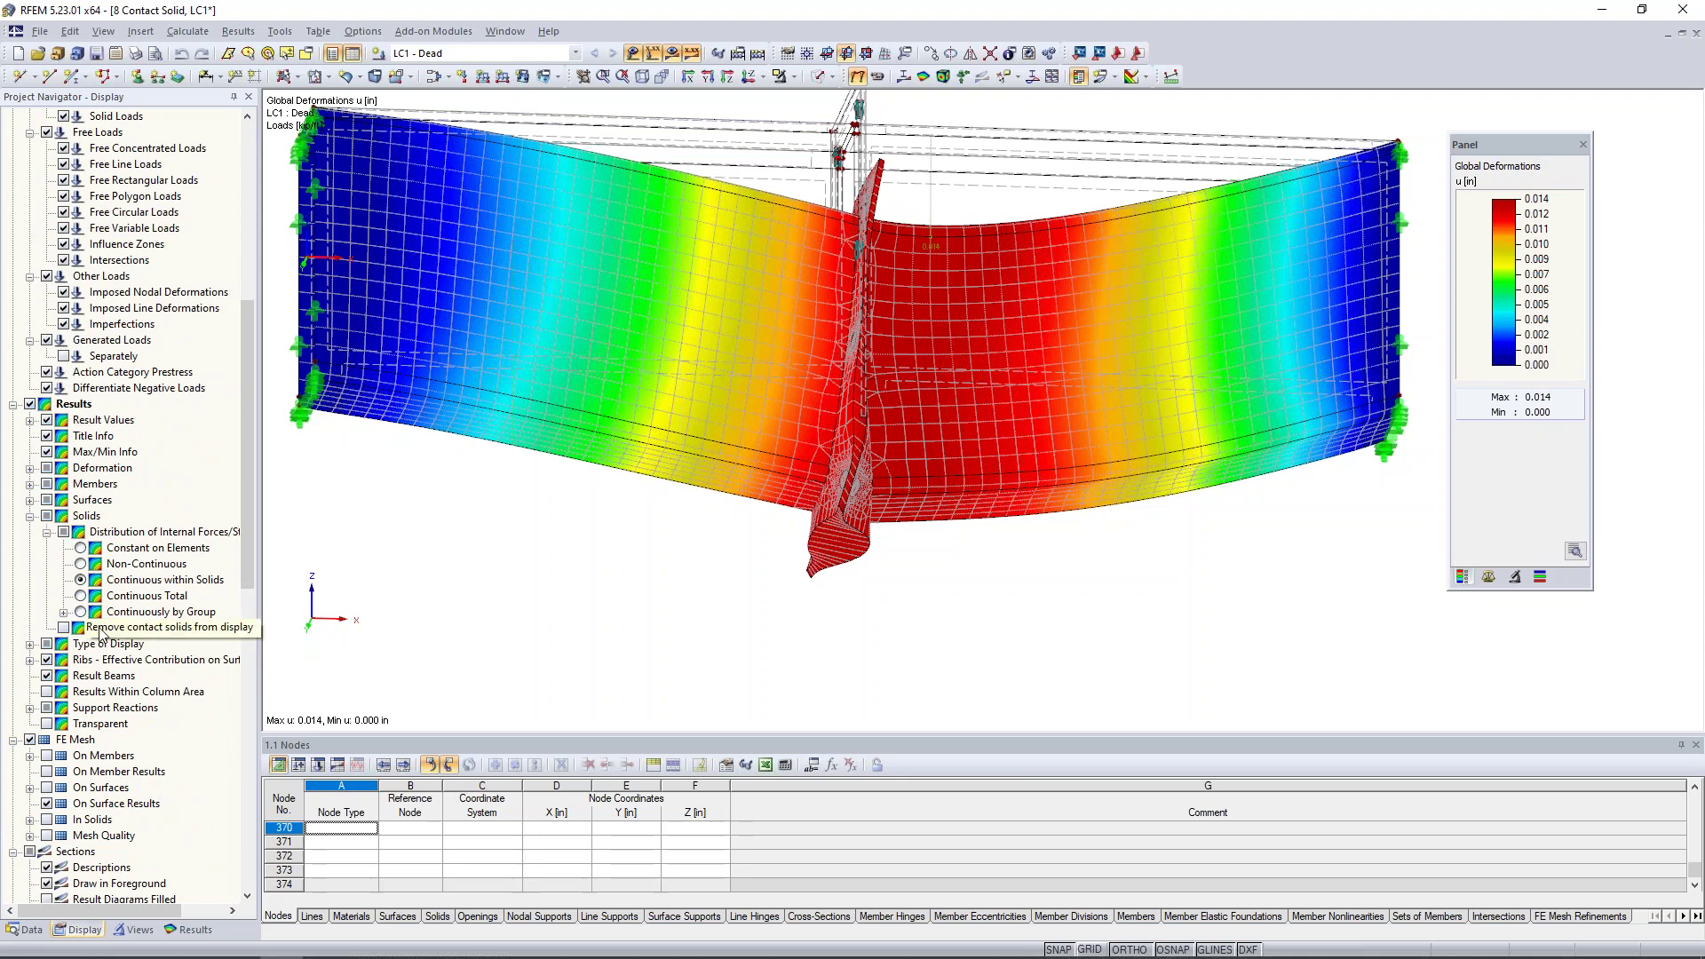
pyautogui.click(64, 628)
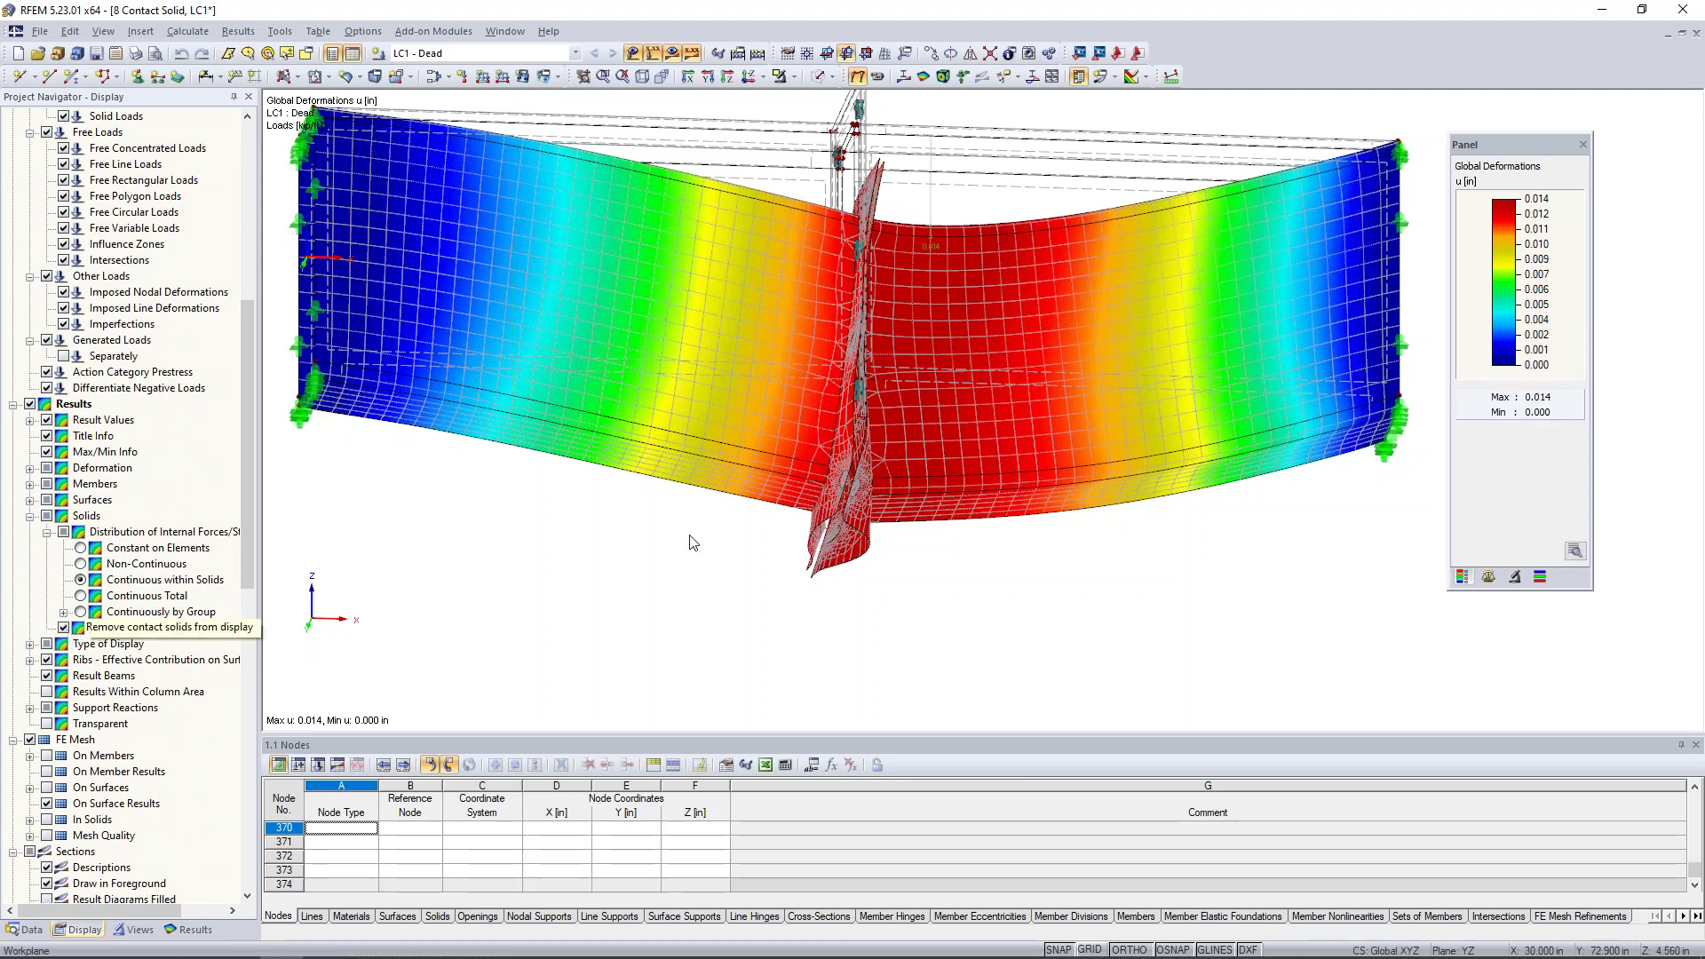
# Examine from the side how the deformed end plates separate or touch along their lower and upper ends
pyautogui.keyDown('ctrl'); pyautogui.moveTo(695, 542); pyautogui.dragTo(670, 632, button='middle'); pyautogui.keyUp('ctrl')
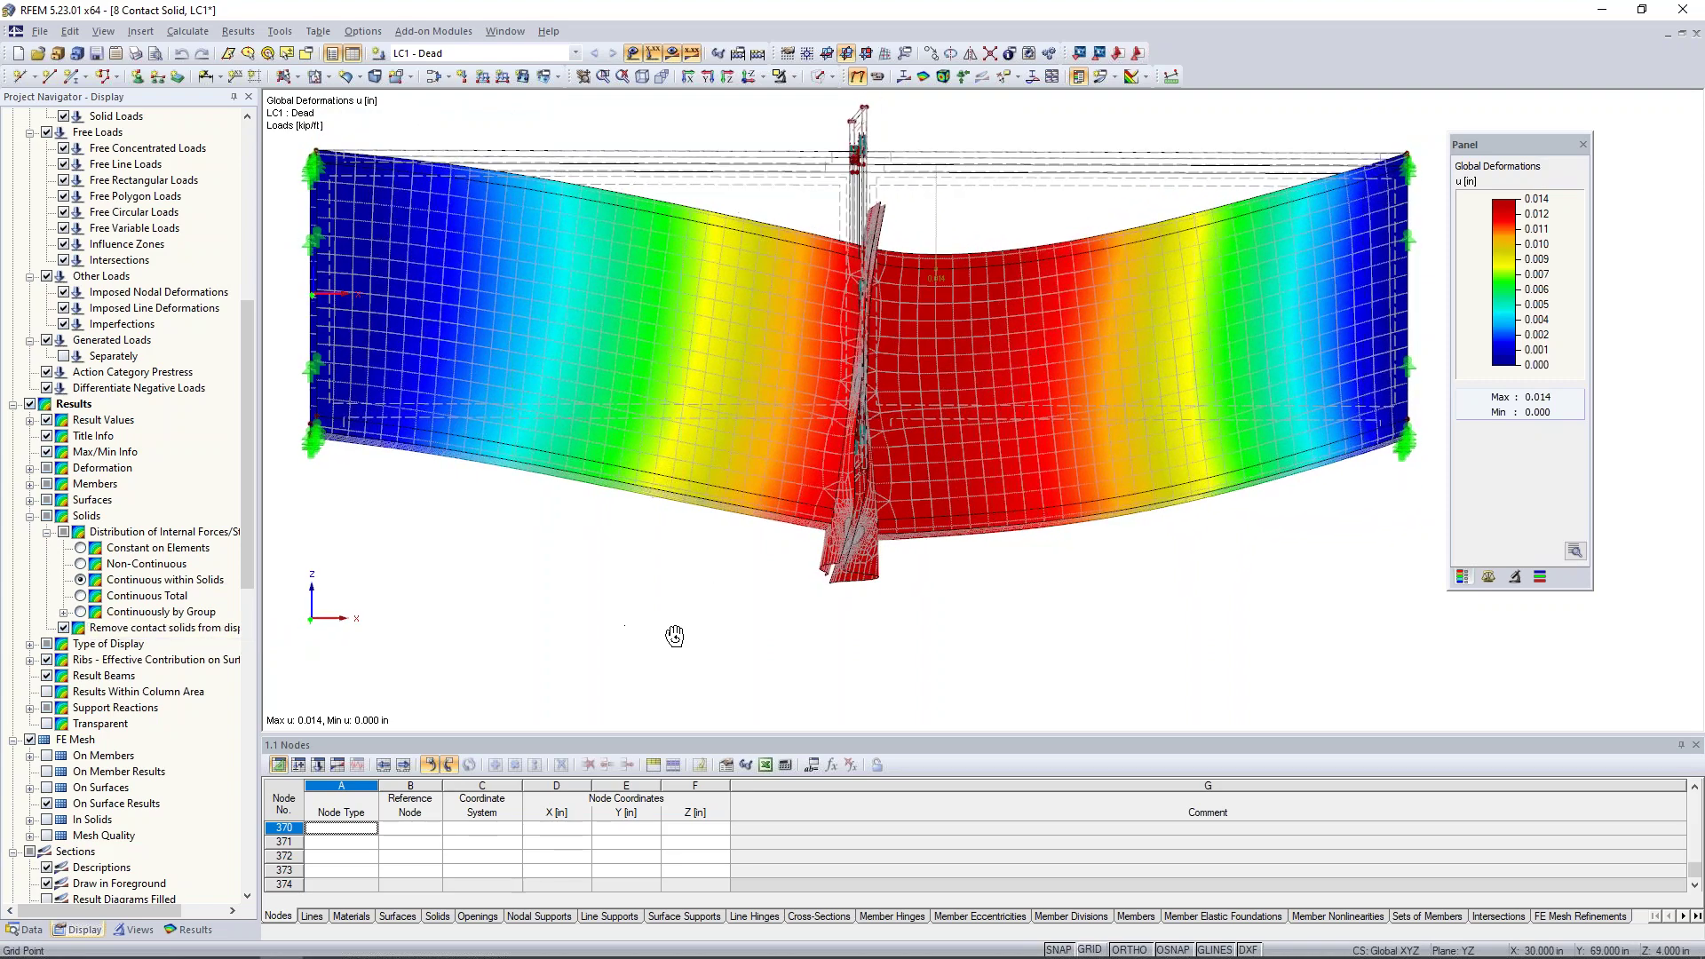
pyautogui.scroll(5, 835, 600)
pyautogui.moveTo(957, 550)
pyautogui.keyDown('ctrl'); pyautogui.mouseDown(button='middle')
pyautogui.moveTo(963, 331)
pyautogui.moveTo(944, 578)
pyautogui.mouseUp(button='middle'); pyautogui.keyUp('ctrl')
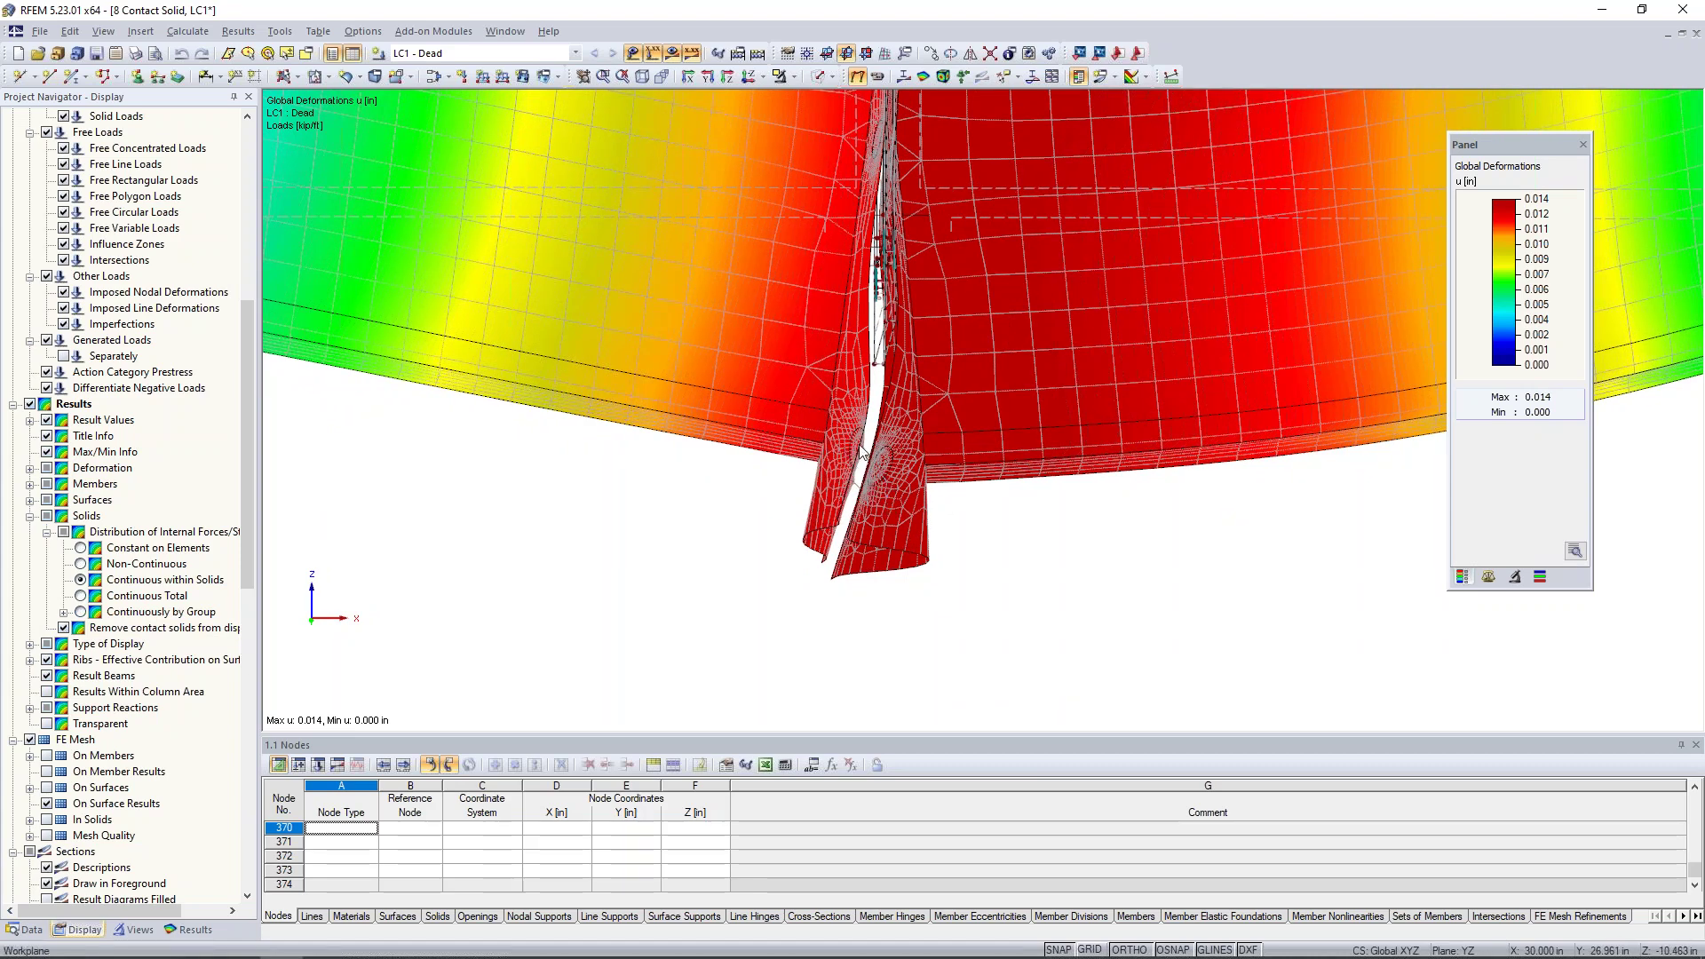
pyautogui.scroll(-3, 955, 558)
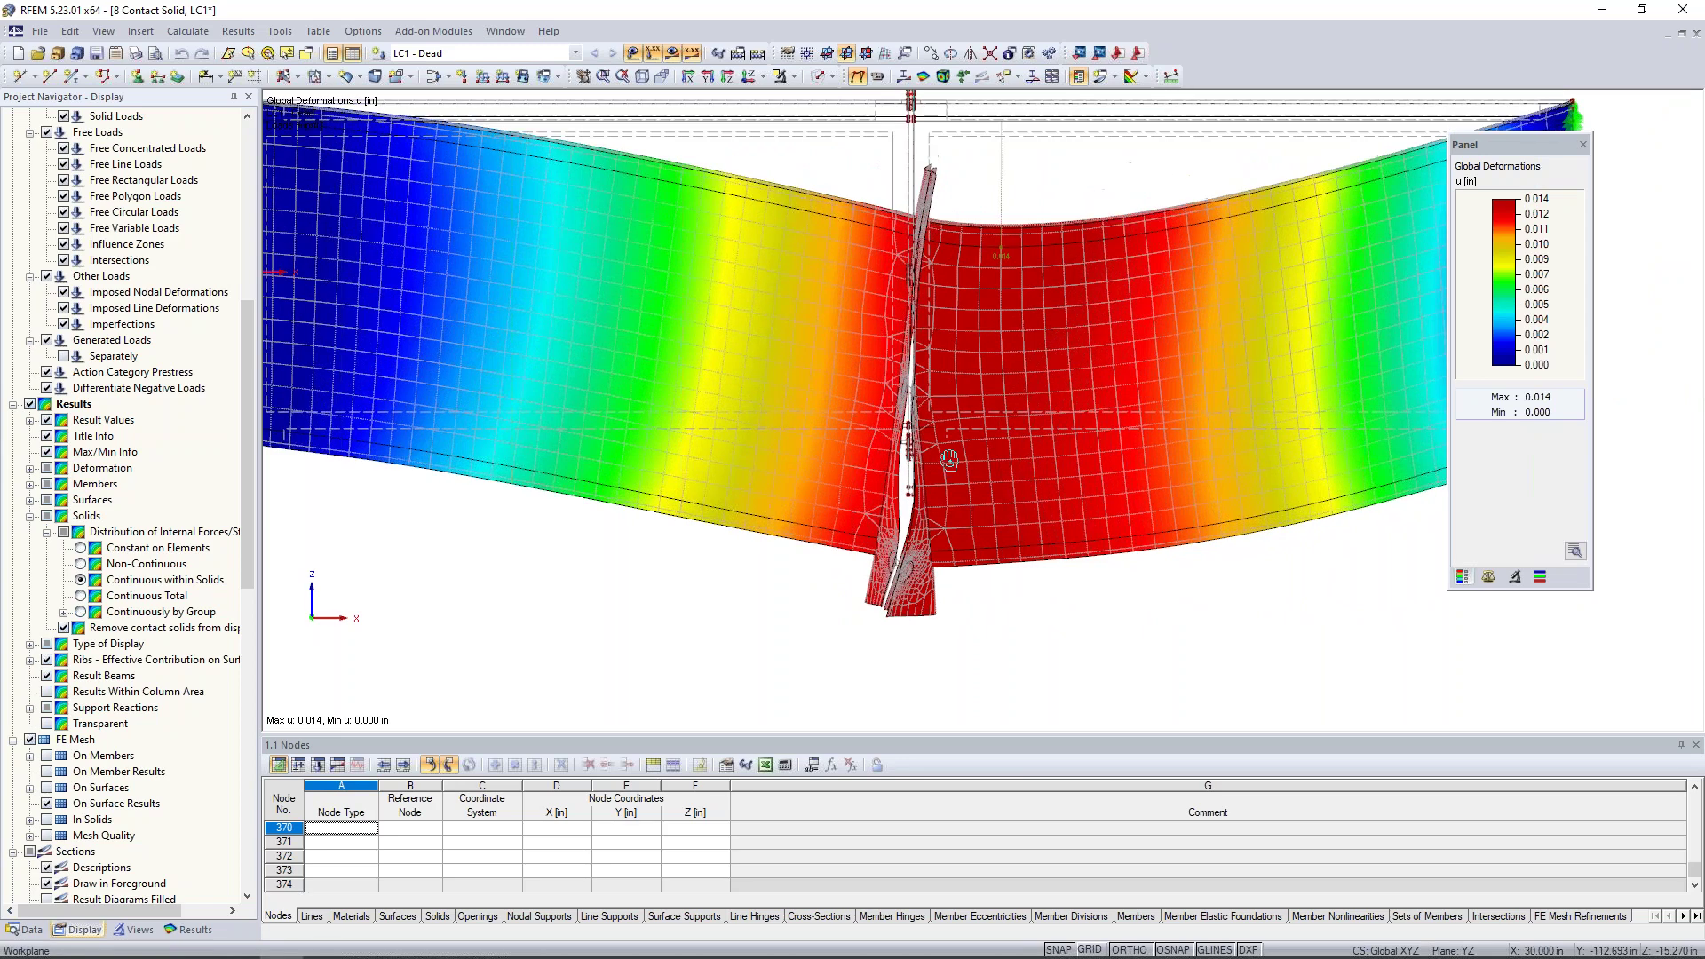
pyautogui.keyDown('ctrl'); pyautogui.moveTo(929, 364); pyautogui.dragTo(923, 197, button='middle'); pyautogui.keyUp('ctrl')
pyautogui.scroll(3, 924, 198)
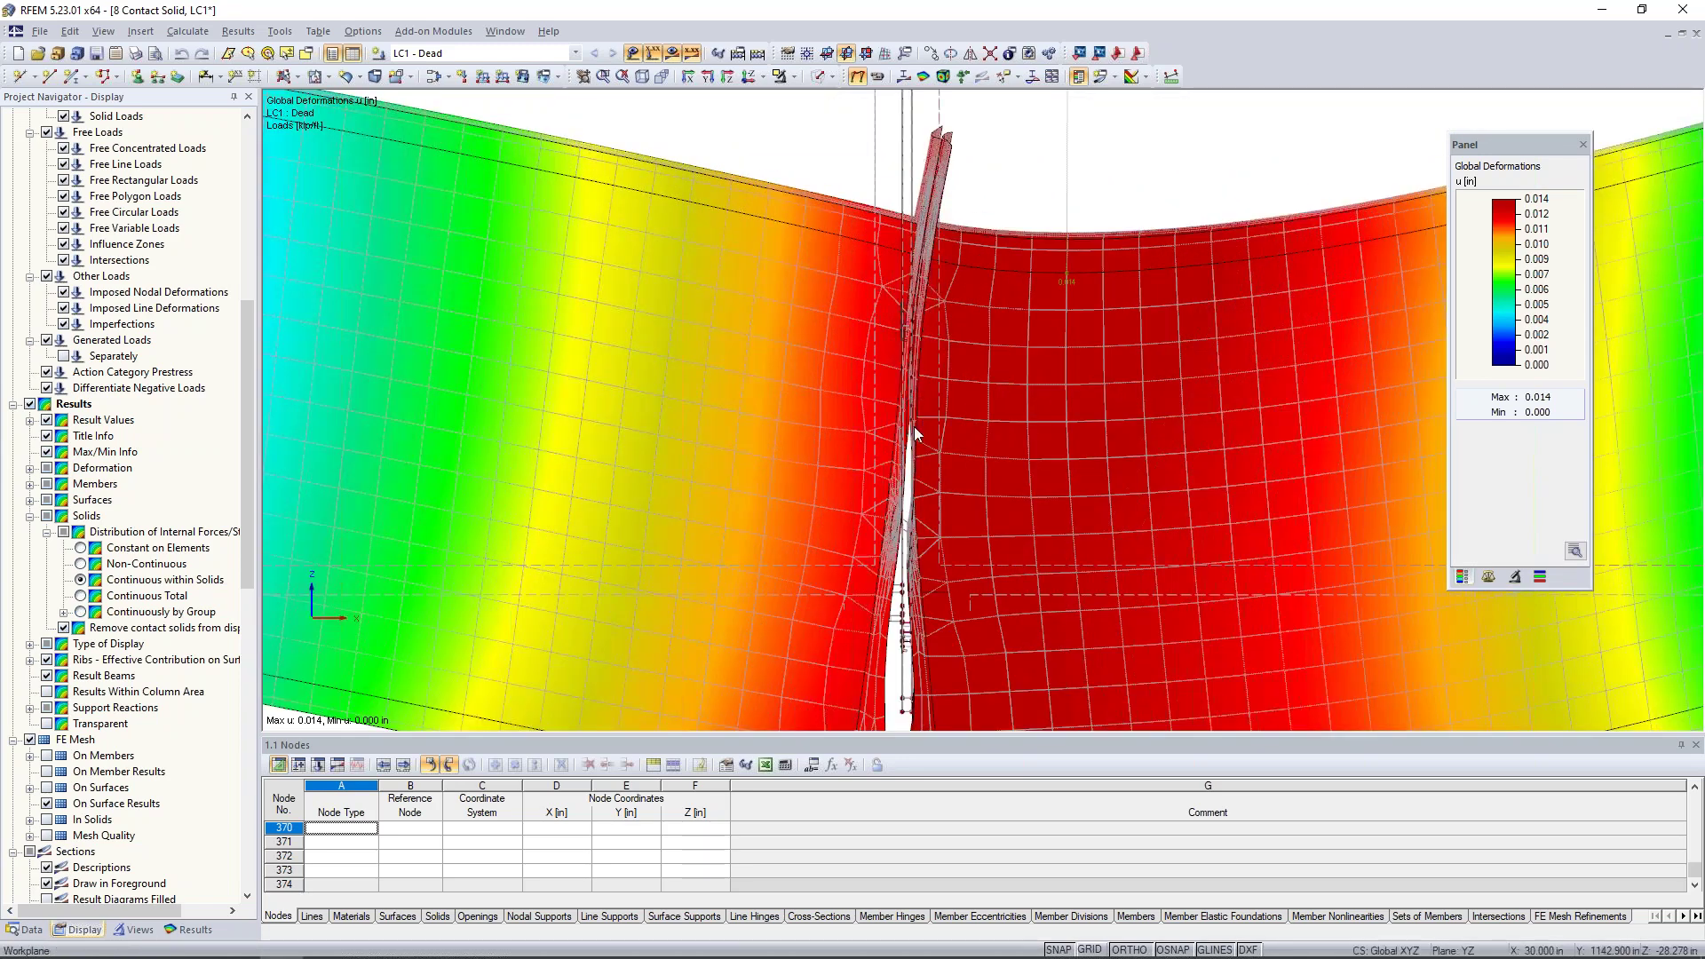
pyautogui.scroll(-4, 914, 453)
pyautogui.keyDown('ctrl'); pyautogui.moveTo(1020, 535); pyautogui.dragTo(1065, 645, button='middle'); pyautogui.keyUp('ctrl')
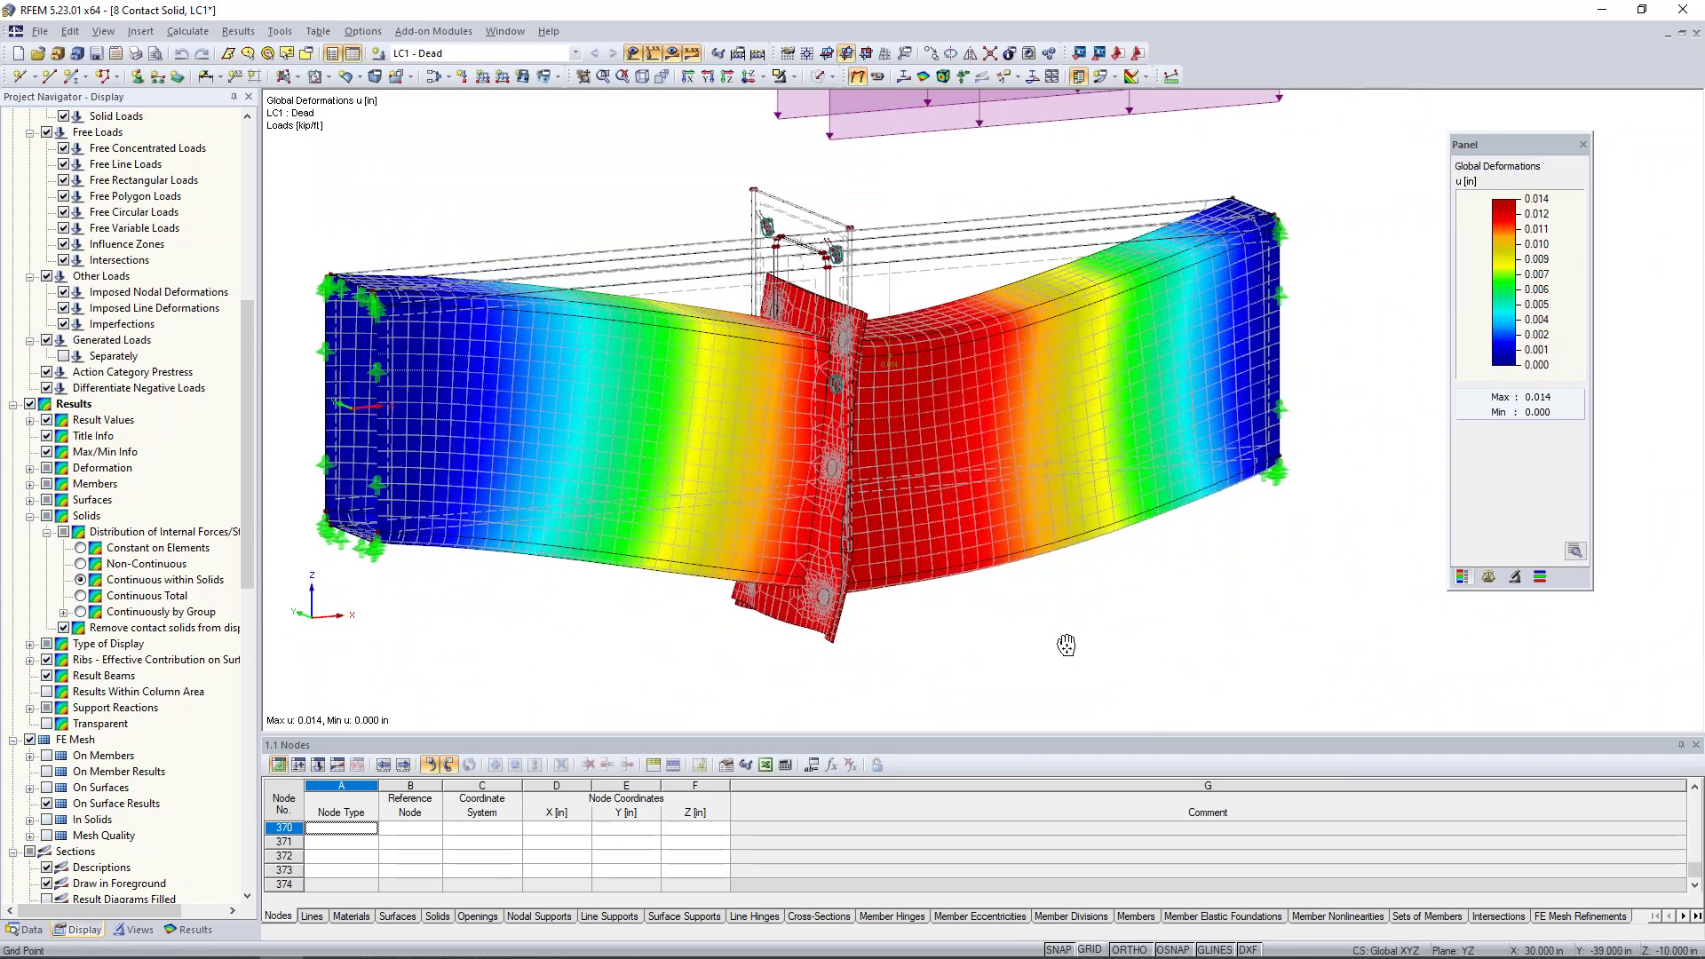
# Show the member internal forces N instead of the global deformations and examine them in the upper, middle and lower bolts
pyautogui.click(201, 935)
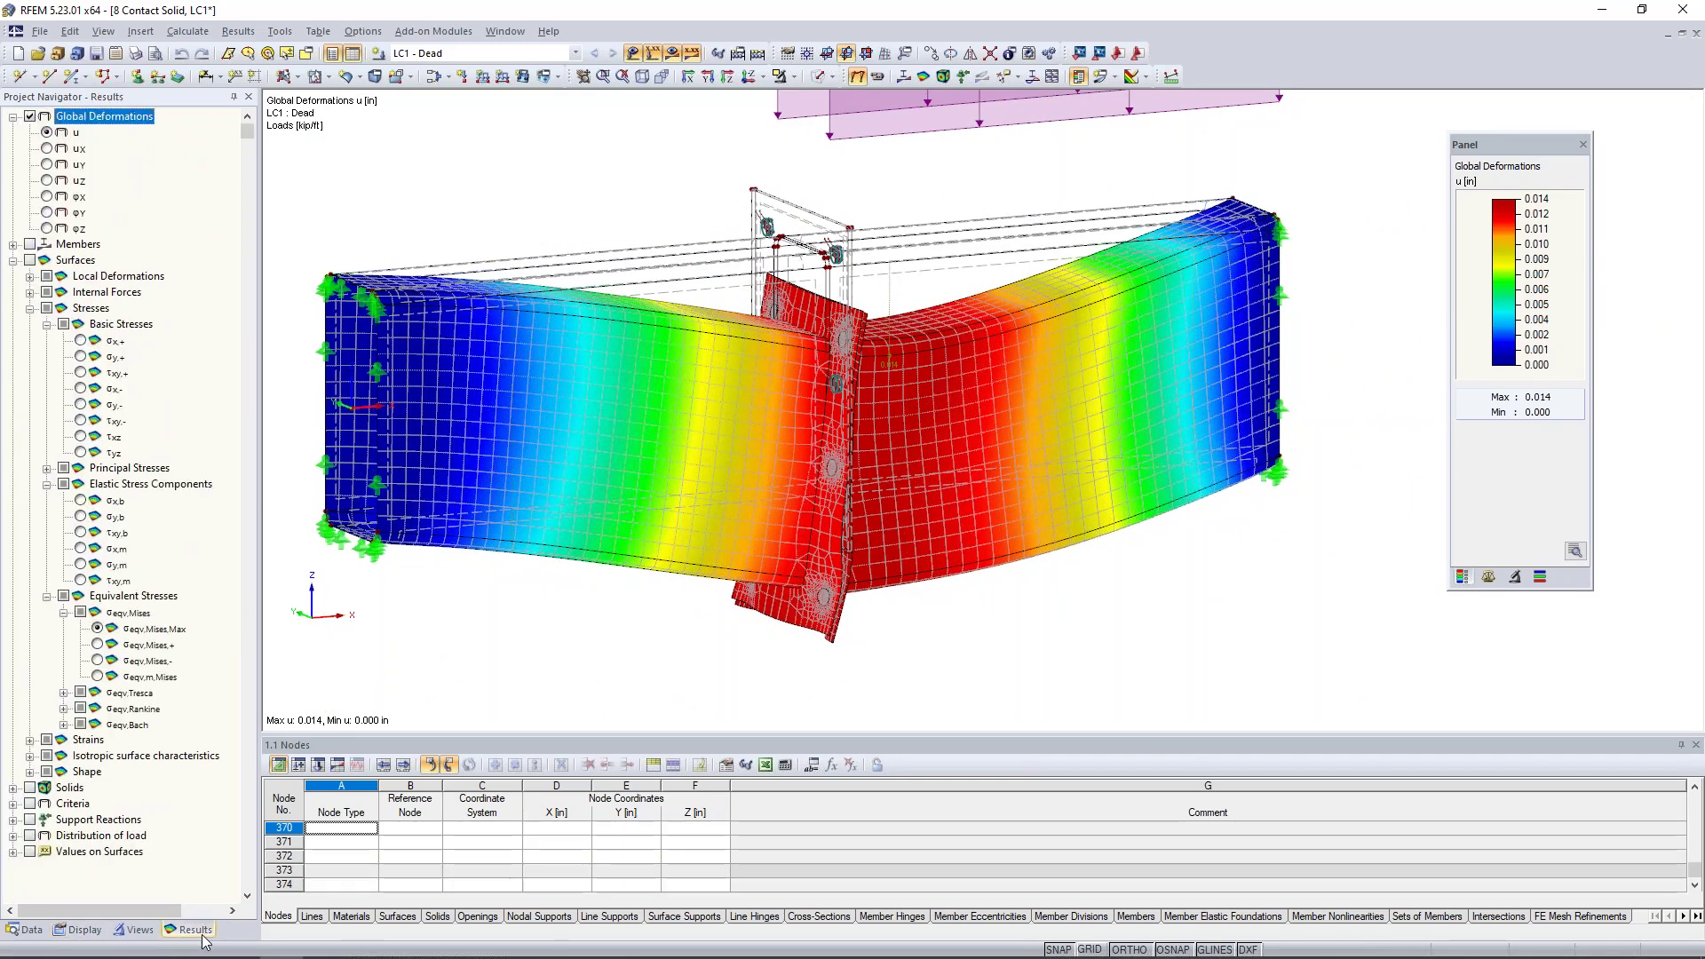
pyautogui.click(13, 245)
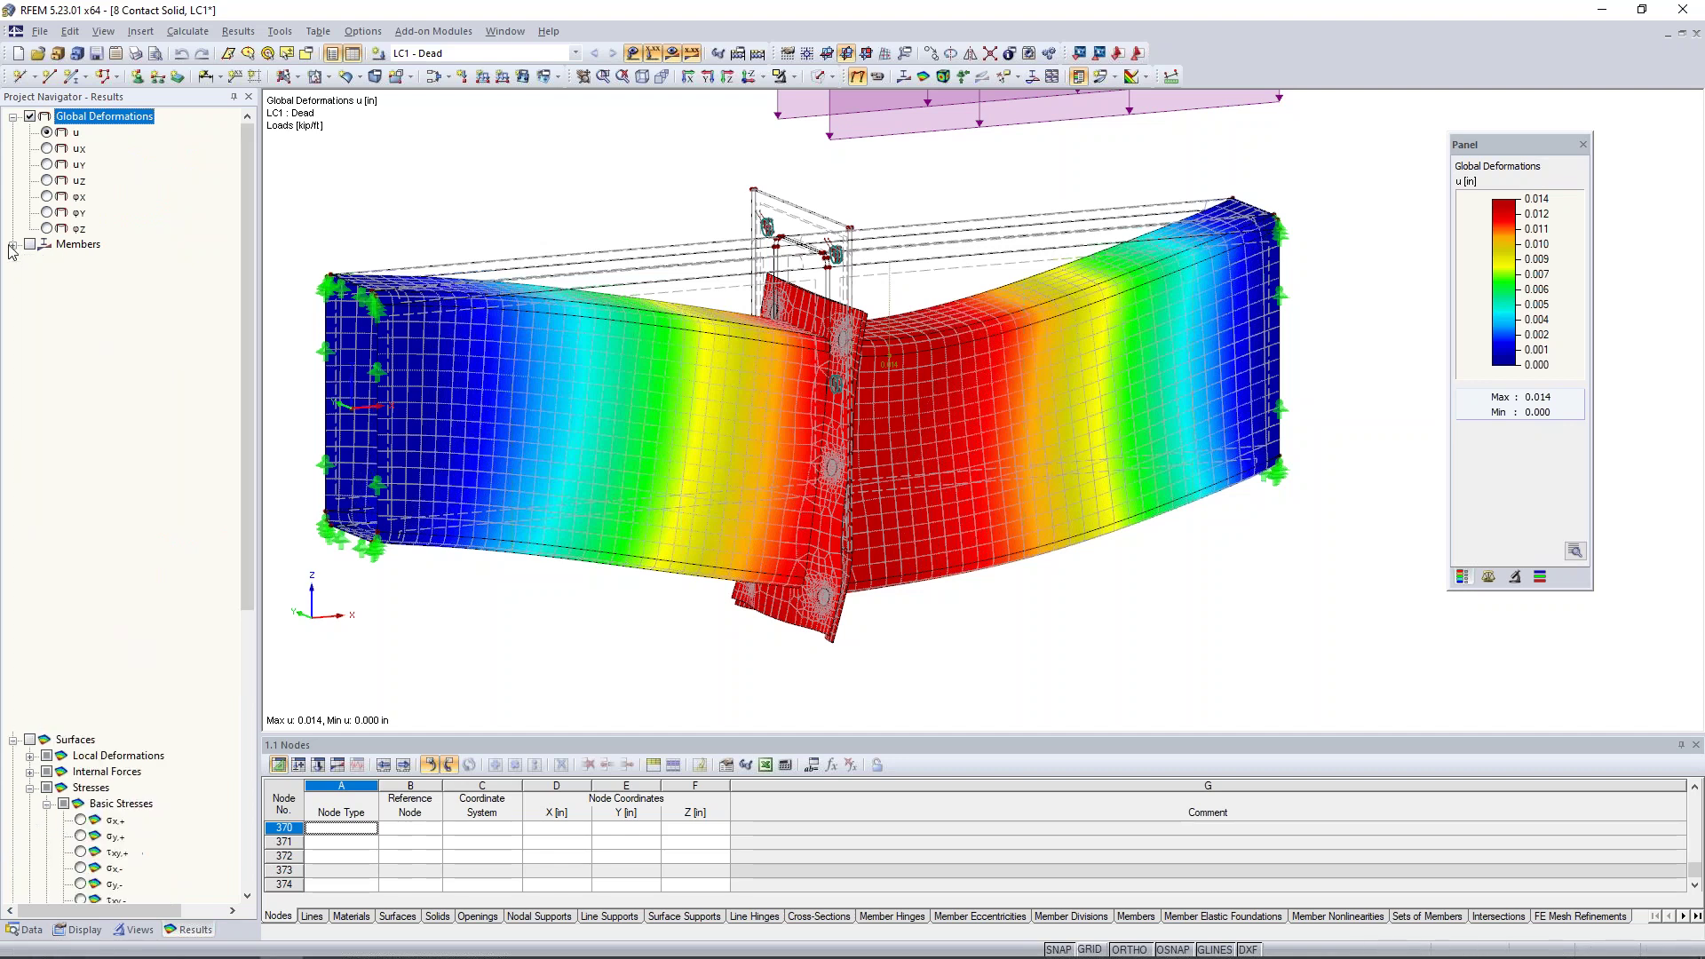
pyautogui.click(29, 244)
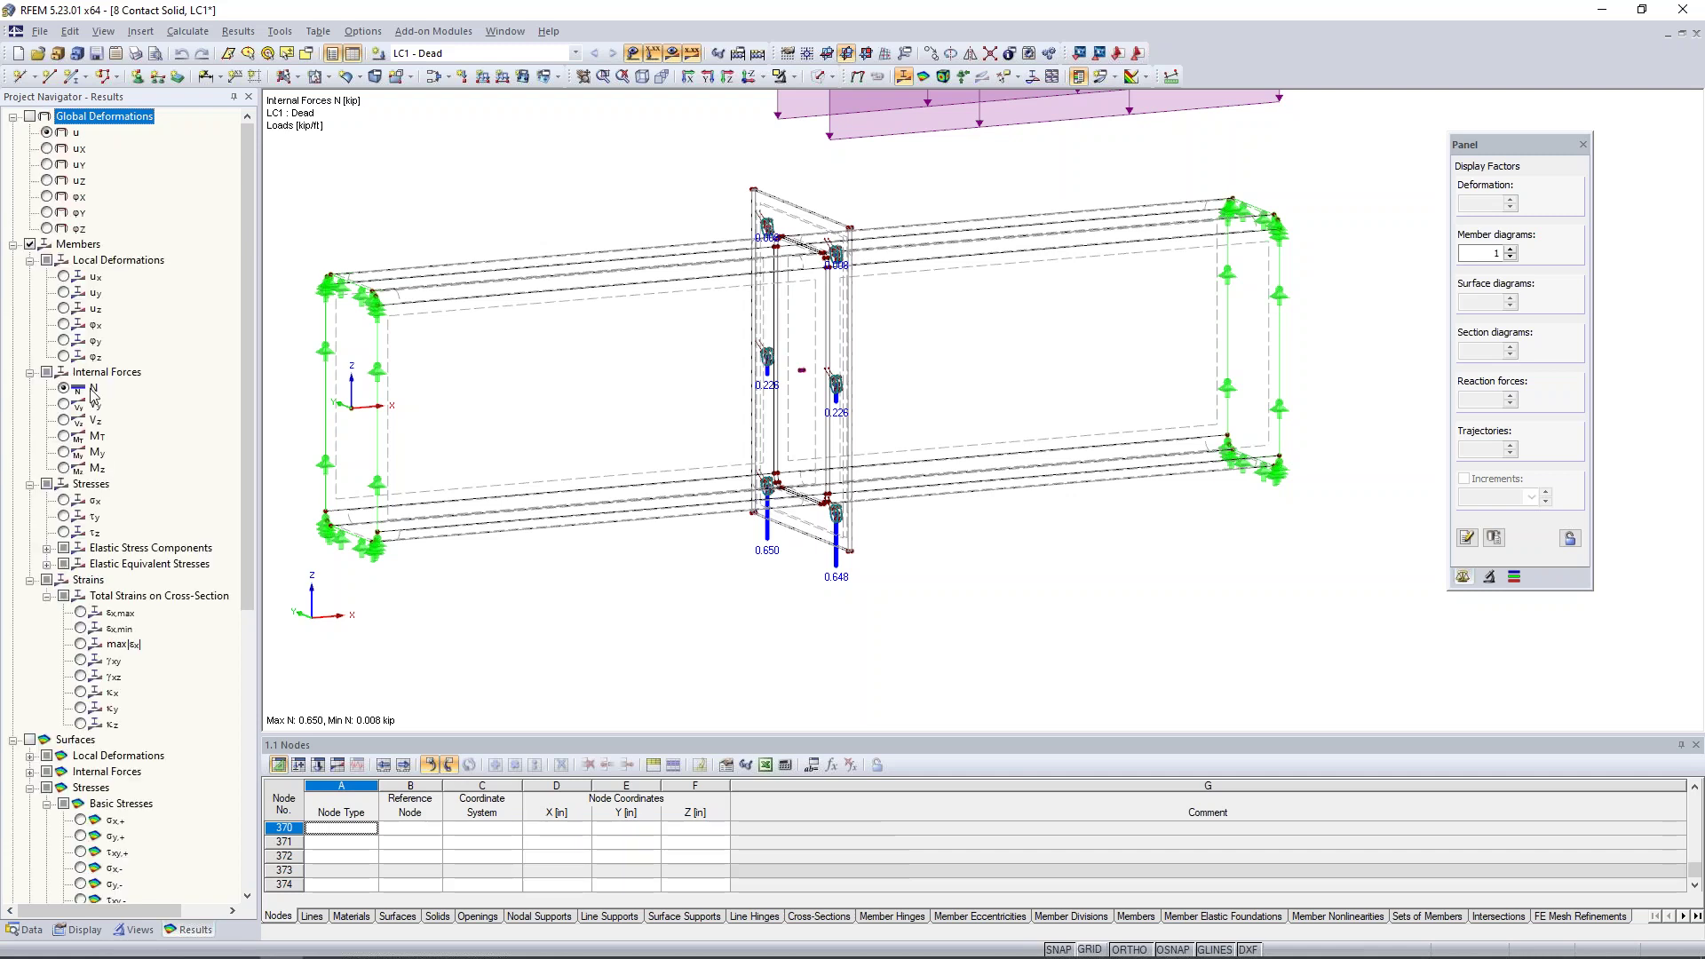
pyautogui.scroll(3, 799, 524)
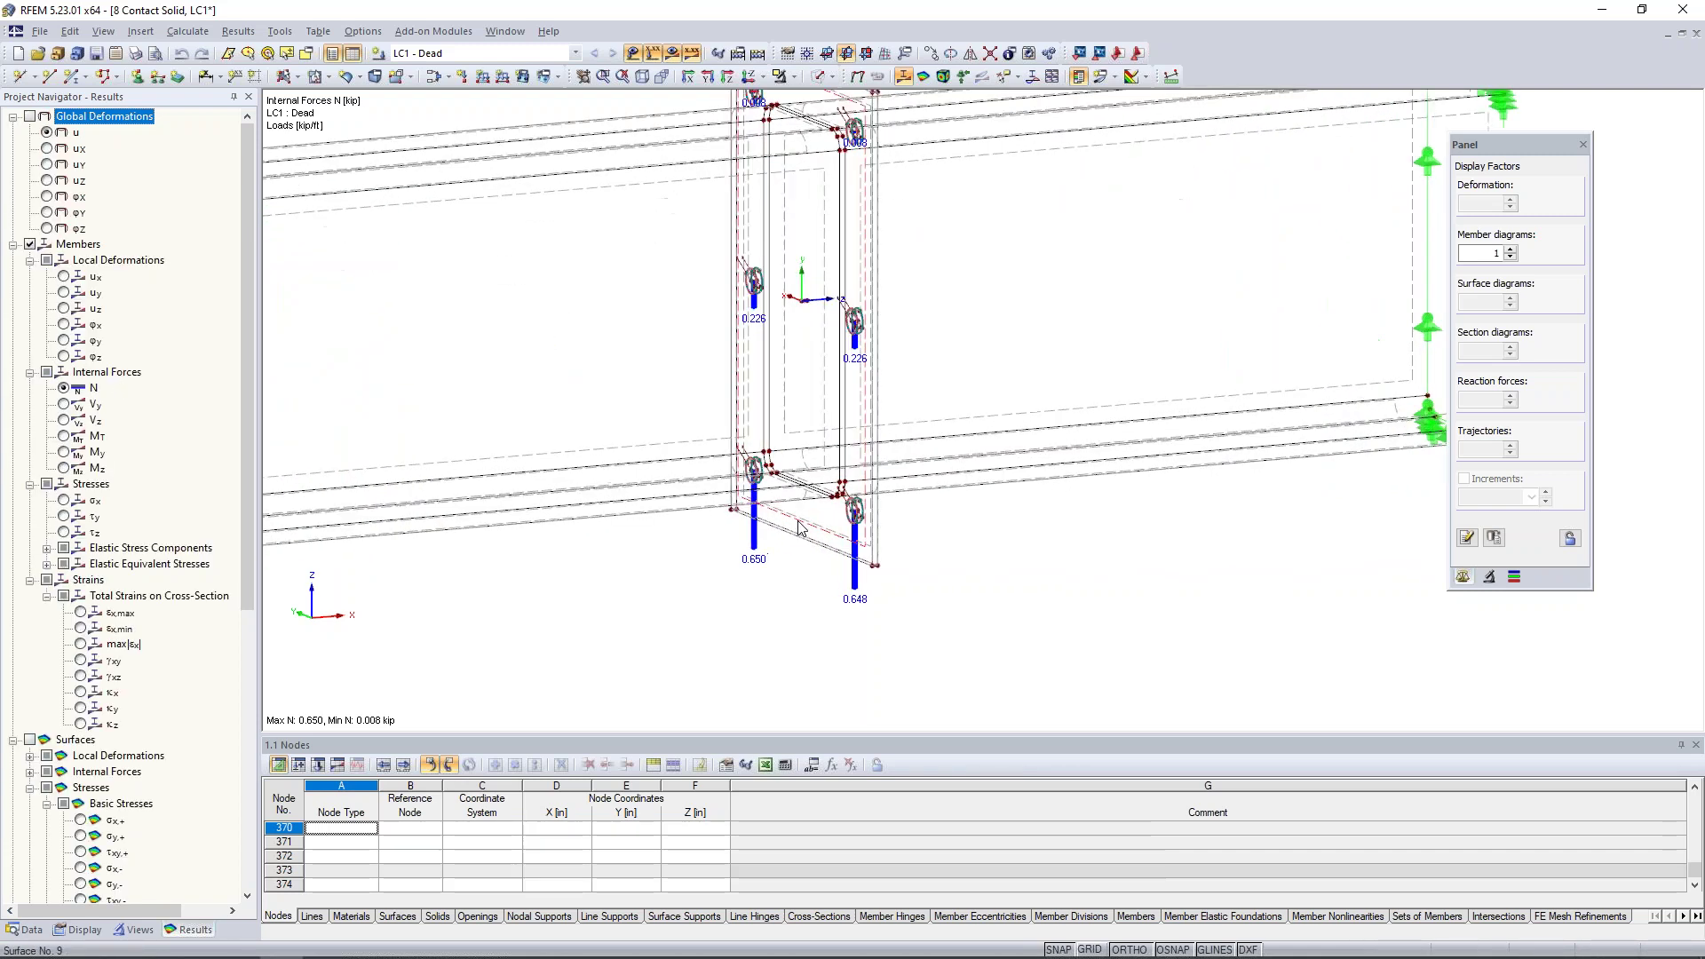
pyautogui.moveTo(801, 573); pyautogui.dragTo(814, 612, button='middle')
pyautogui.scroll(-2, 814, 610)
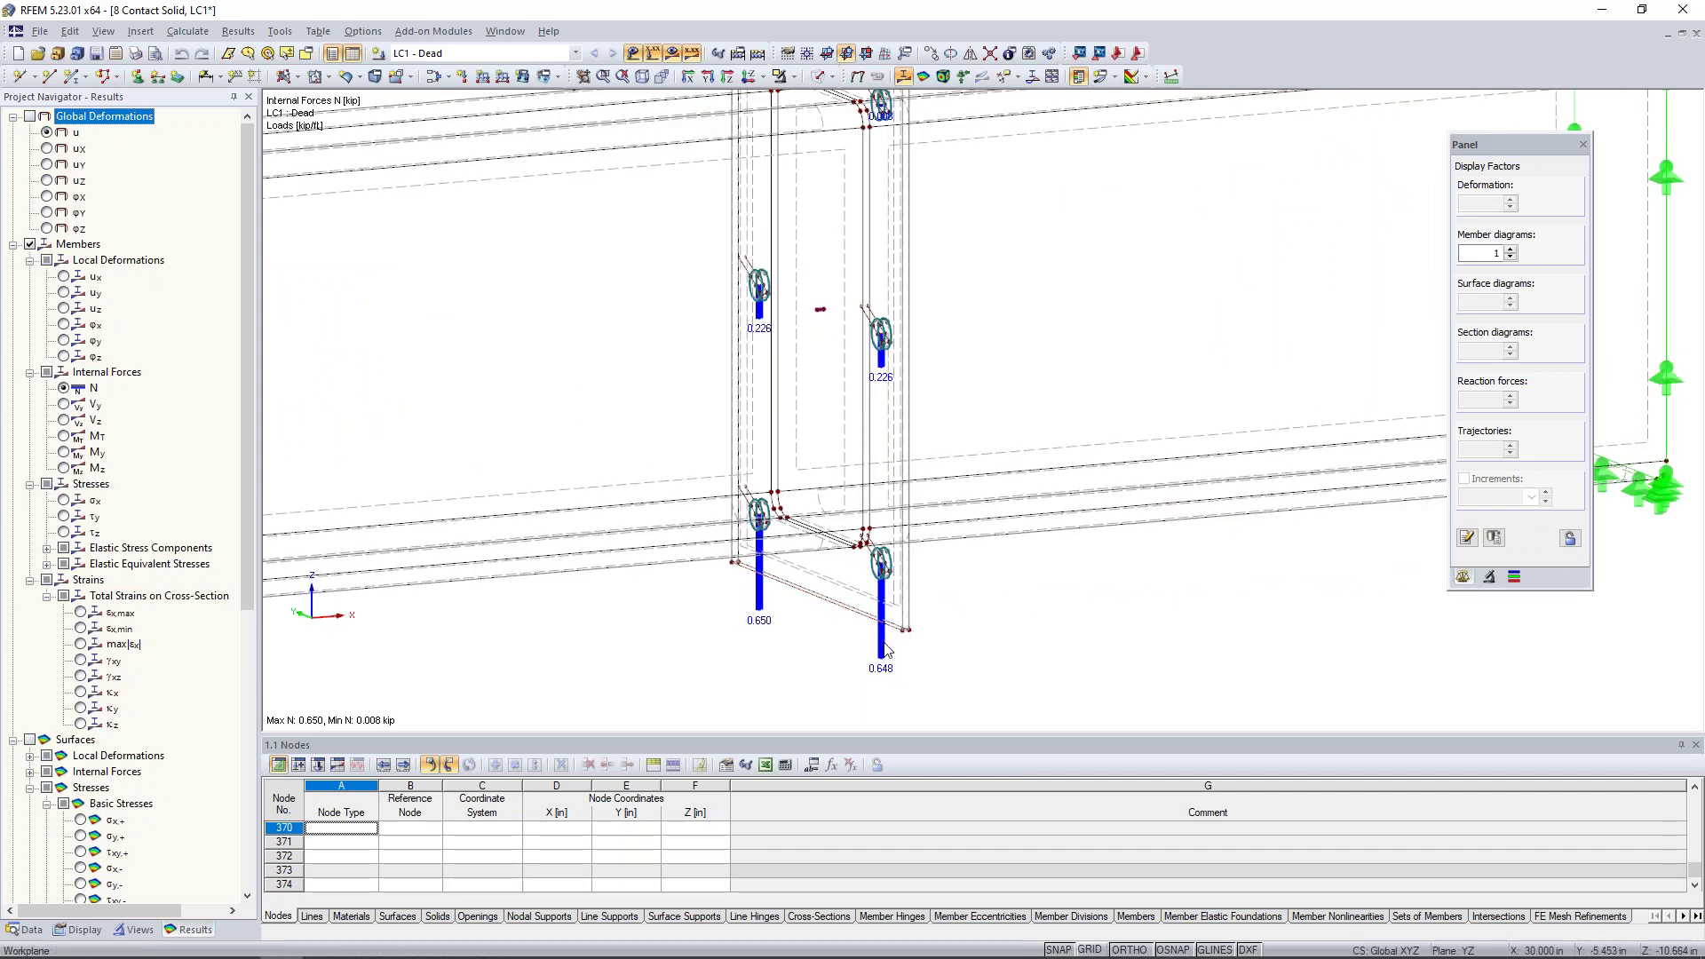
pyautogui.moveTo(886, 651); pyautogui.dragTo(888, 841, button='middle')
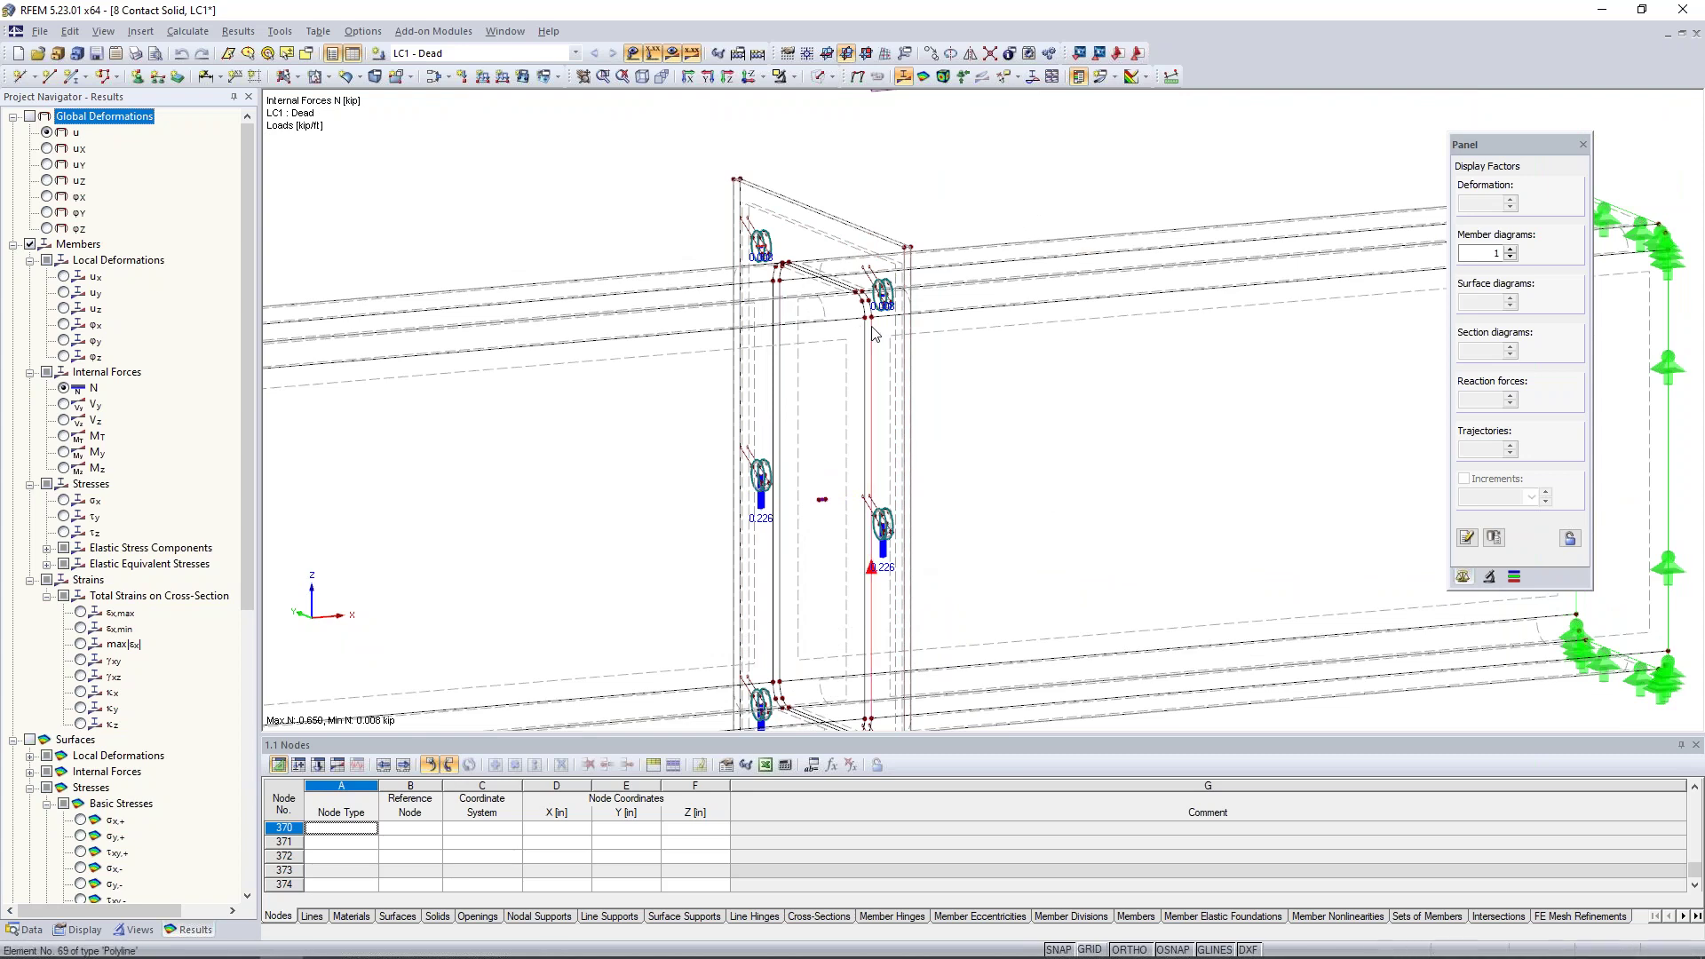
pyautogui.scroll(-3, 873, 332)
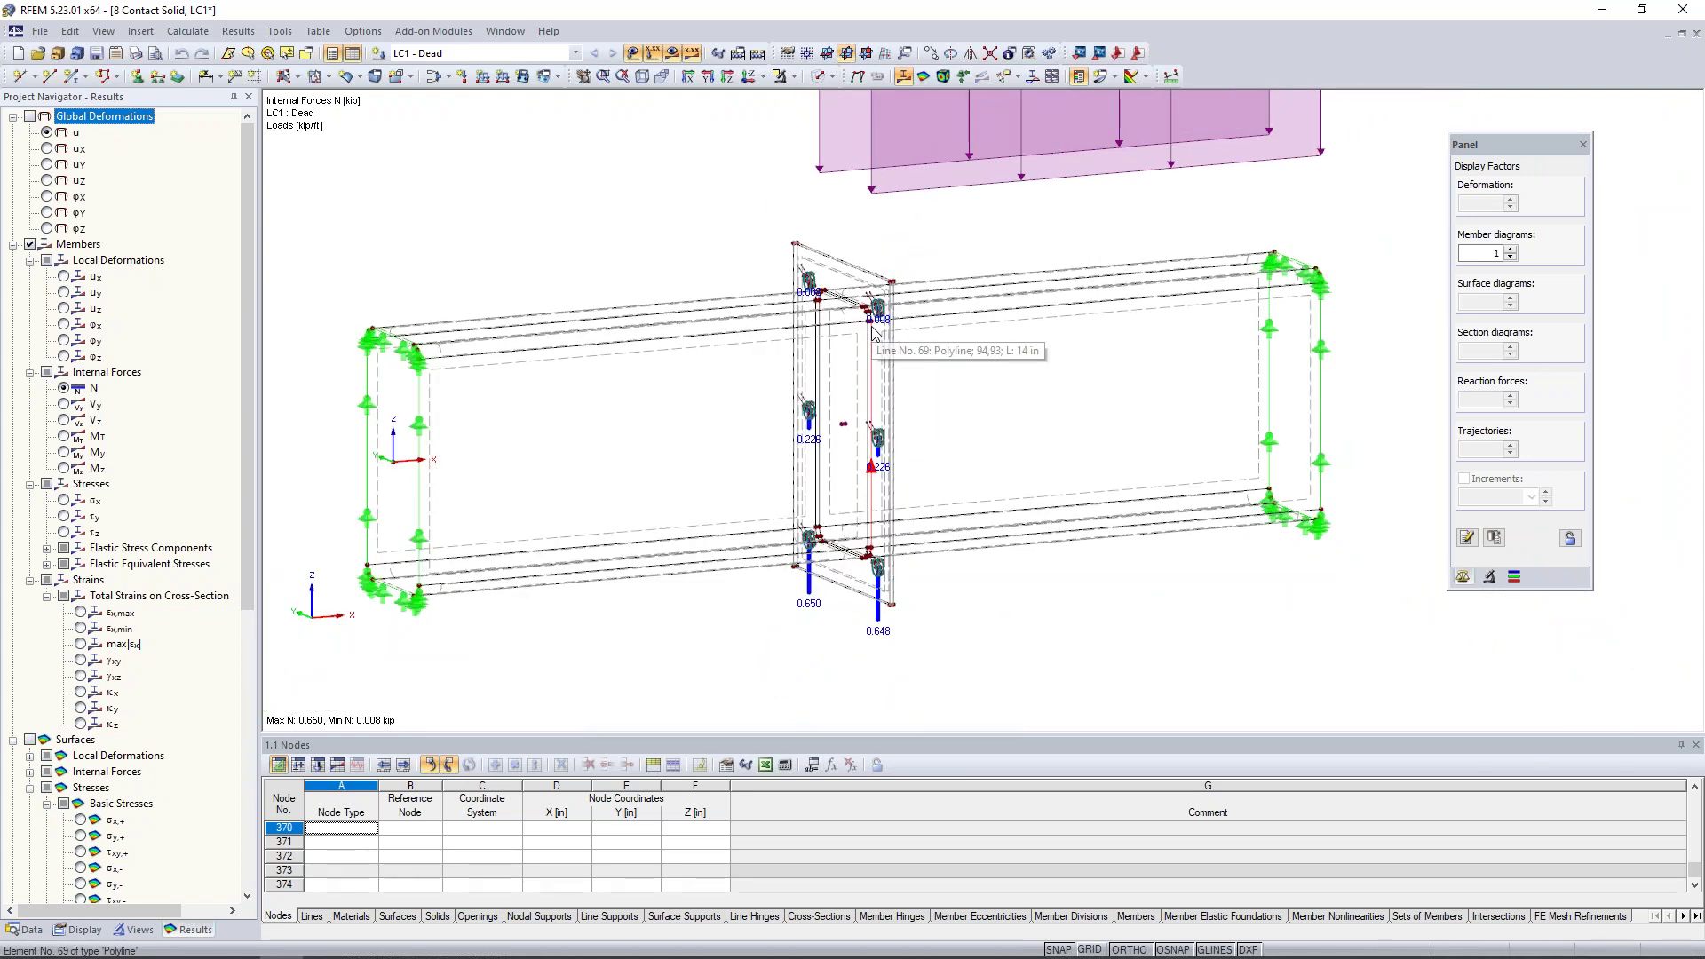
# Turn off the member results and display the surfaces' maximum von Mises equivalent stresses
pyautogui.click(13, 245)
pyautogui.click(29, 244)
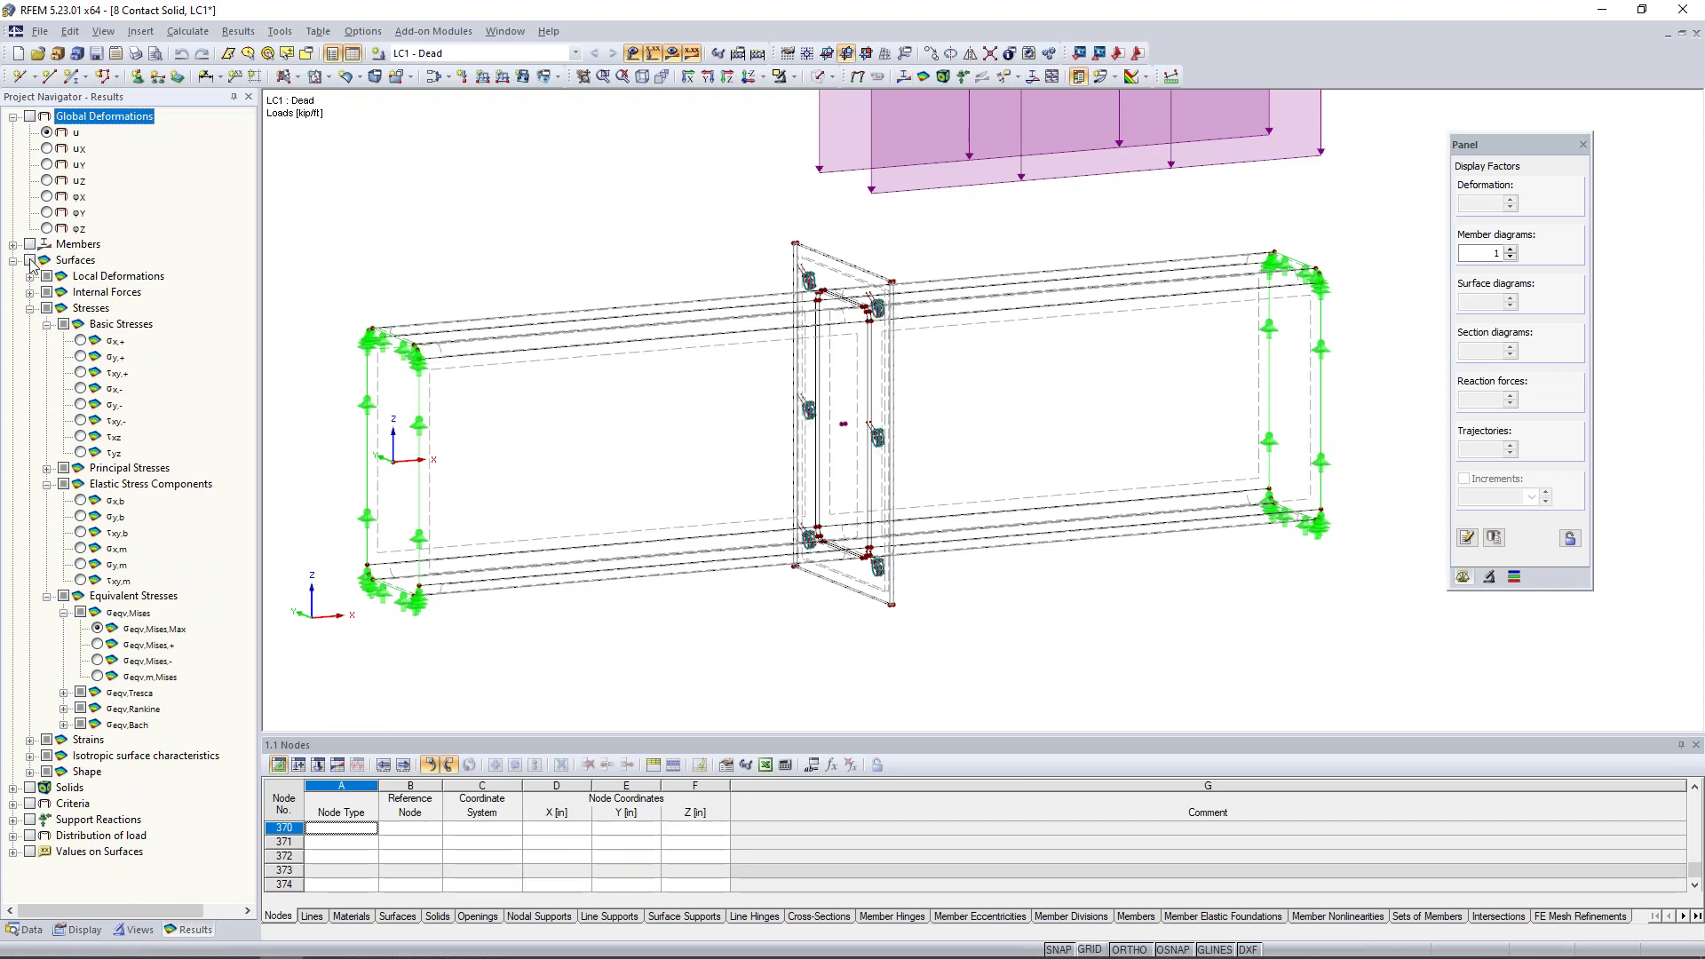
pyautogui.click(30, 260)
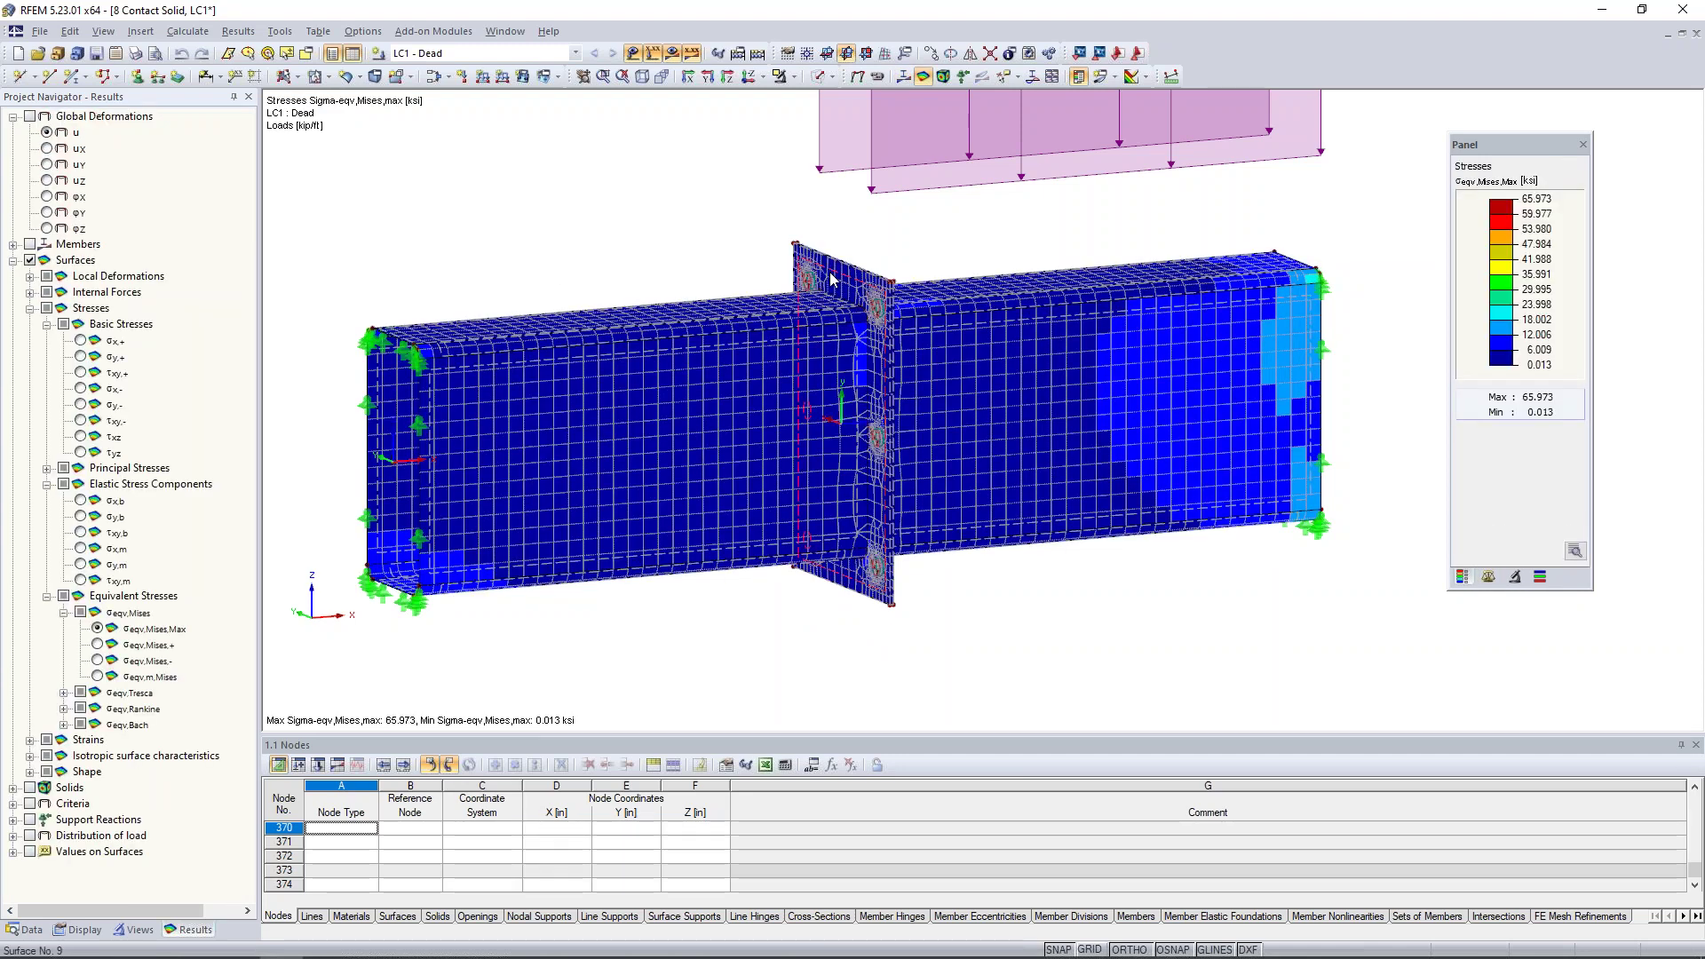
# Isolate the left tube's end plate using visibility by selected objects and examine its von Mises stresses around the bolt holes
pyautogui.click(792, 76)
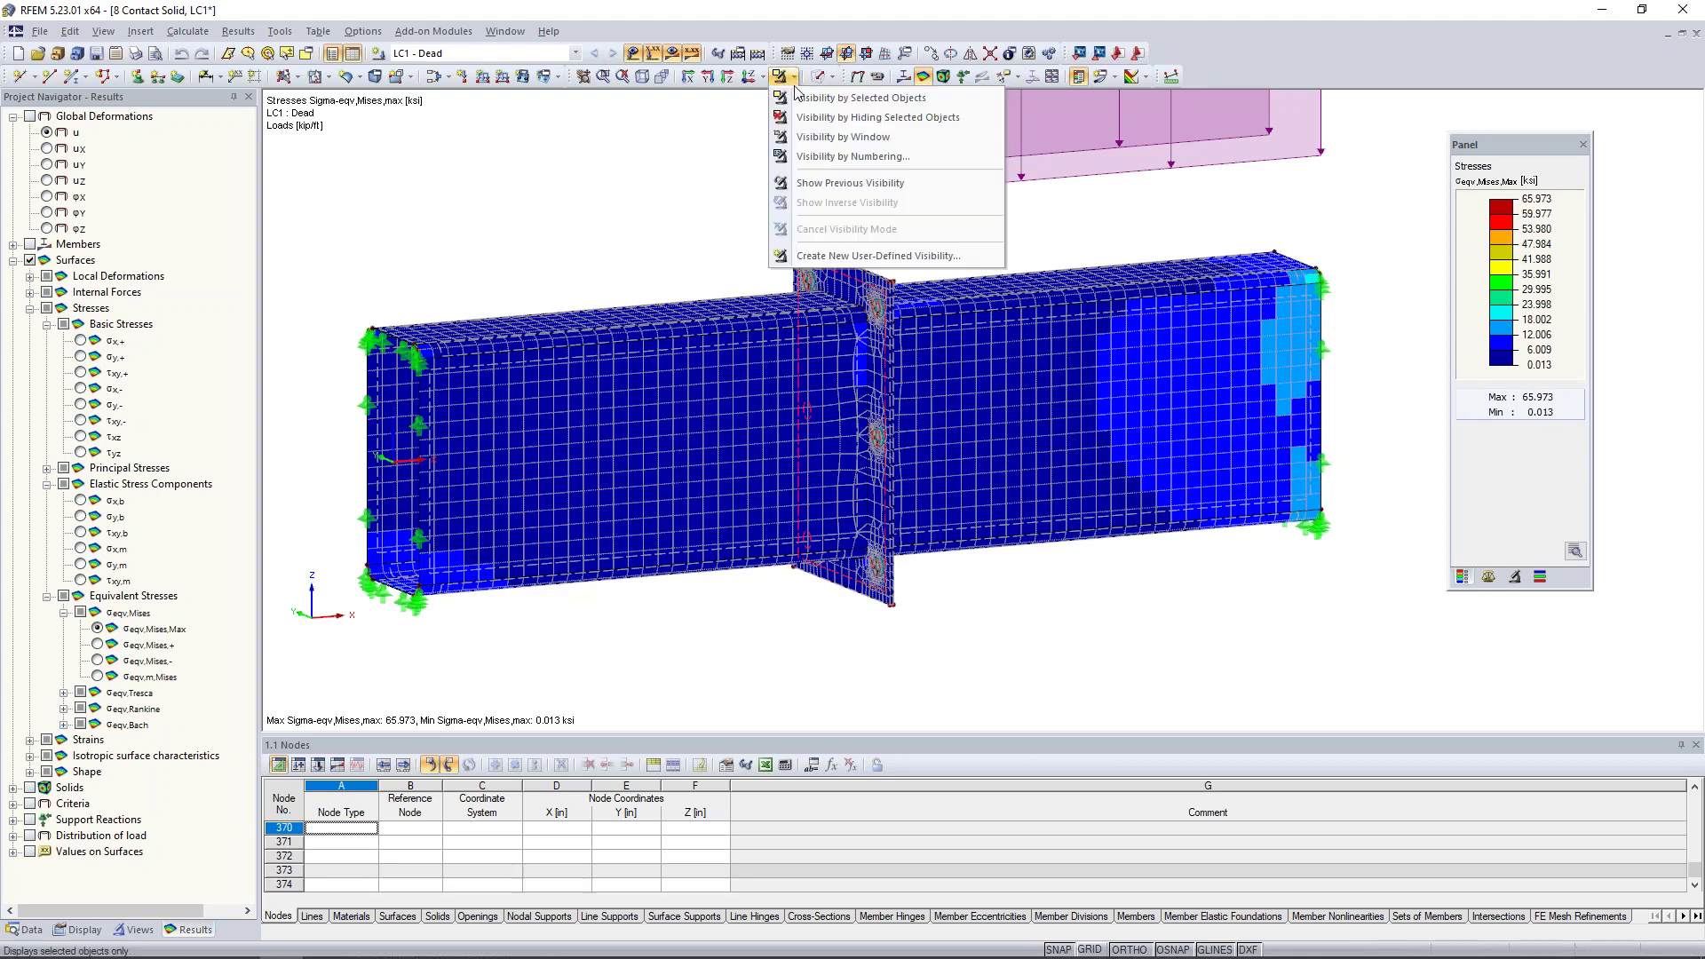
pyautogui.click(797, 101)
pyautogui.keyDown('ctrl'); pyautogui.moveTo(760, 491); pyautogui.dragTo(848, 483, button='middle'); pyautogui.keyUp('ctrl')
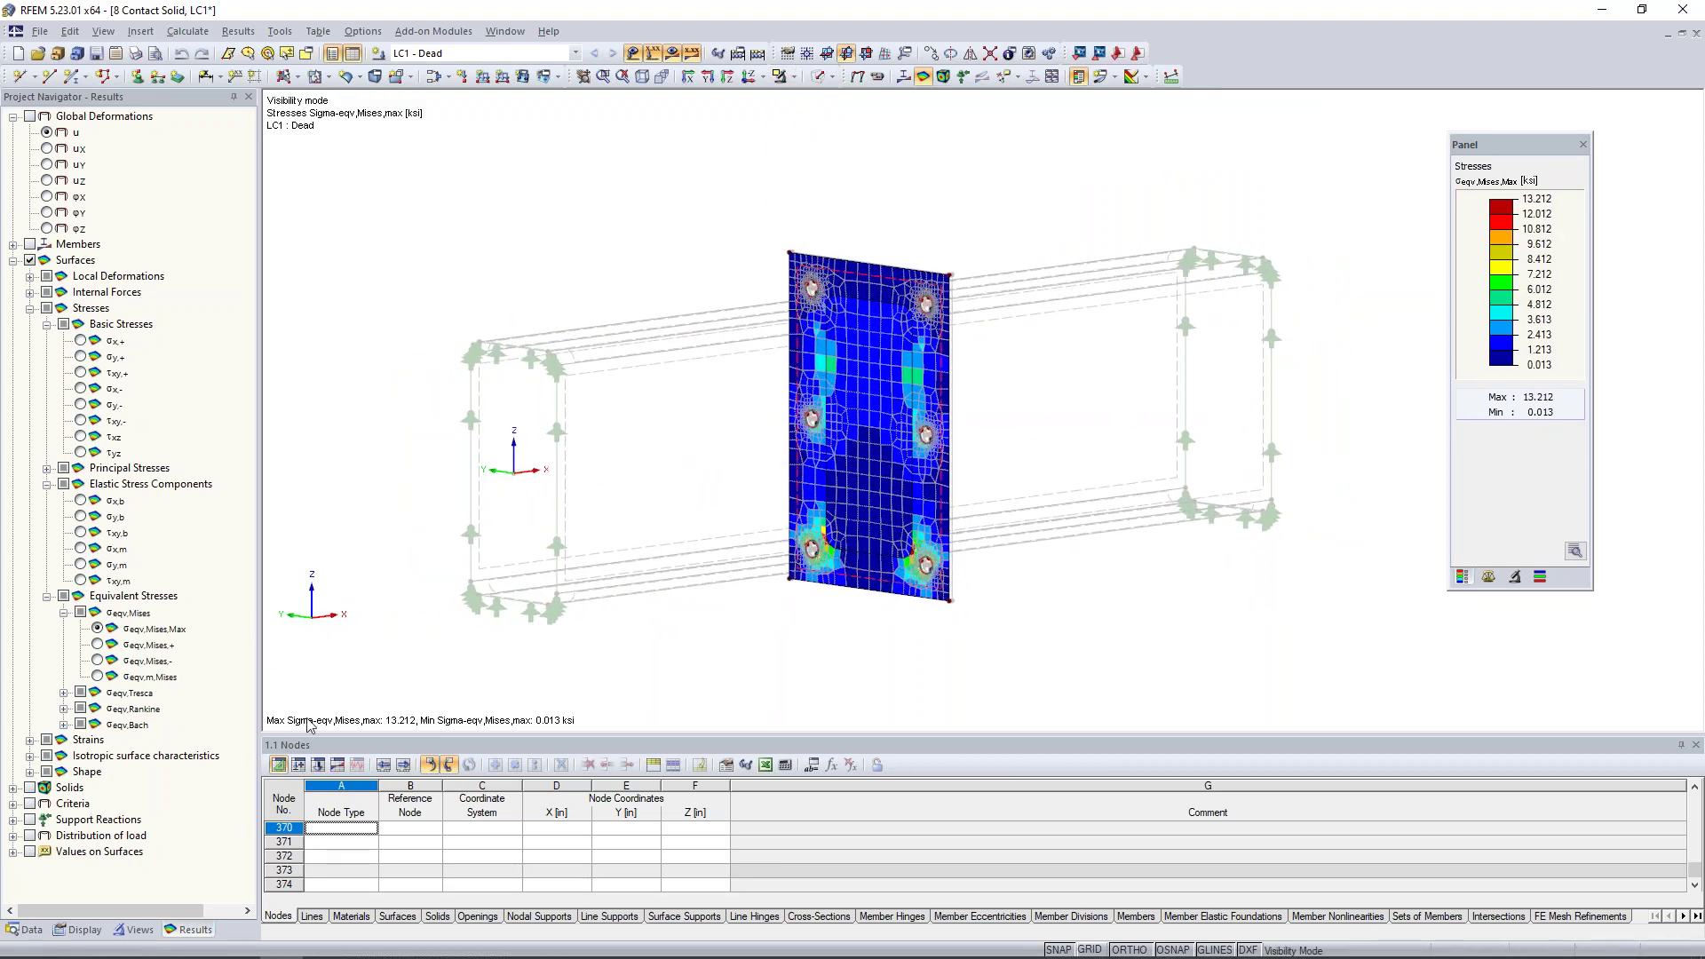
pyautogui.scroll(5, 866, 439)
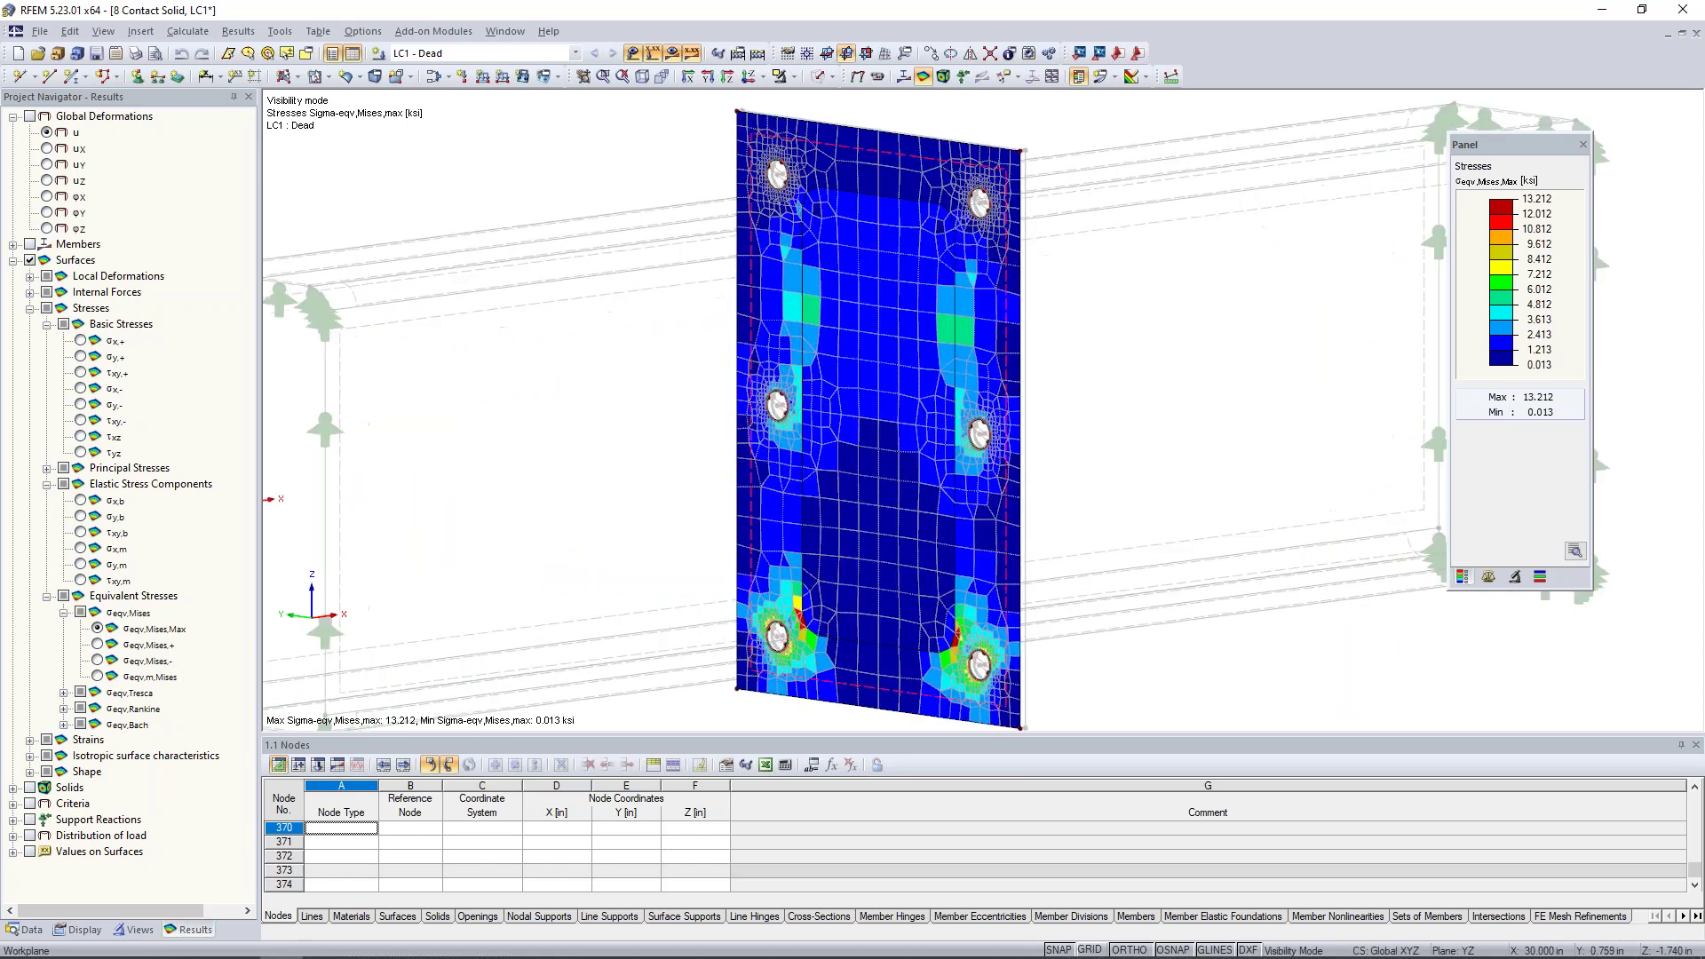
pyautogui.moveTo(851, 461); pyautogui.dragTo(803, 459, button='middle')
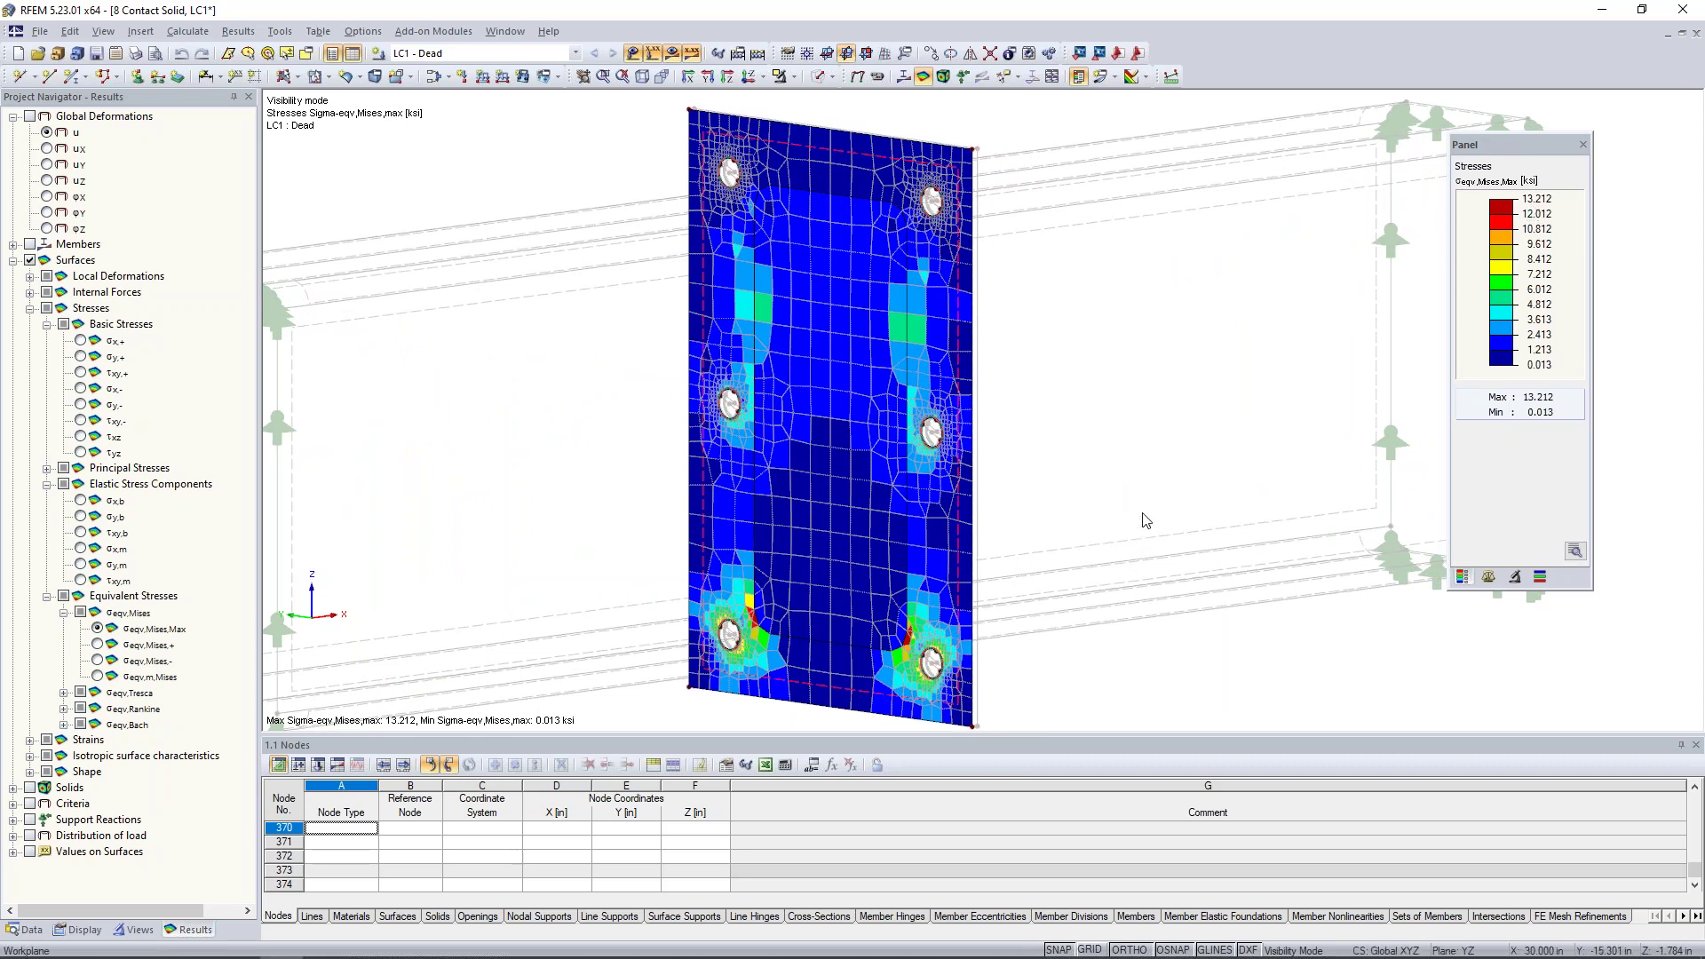
# Cancel the visibility mode, isolate the right tube's end plate instead, and examine its von Mises stress distribution
pyautogui.keyDown('ctrl'); pyautogui.moveTo(1171, 473); pyautogui.dragTo(622, 444, button='middle'); pyautogui.keyUp('ctrl')
pyautogui.click(793, 76)
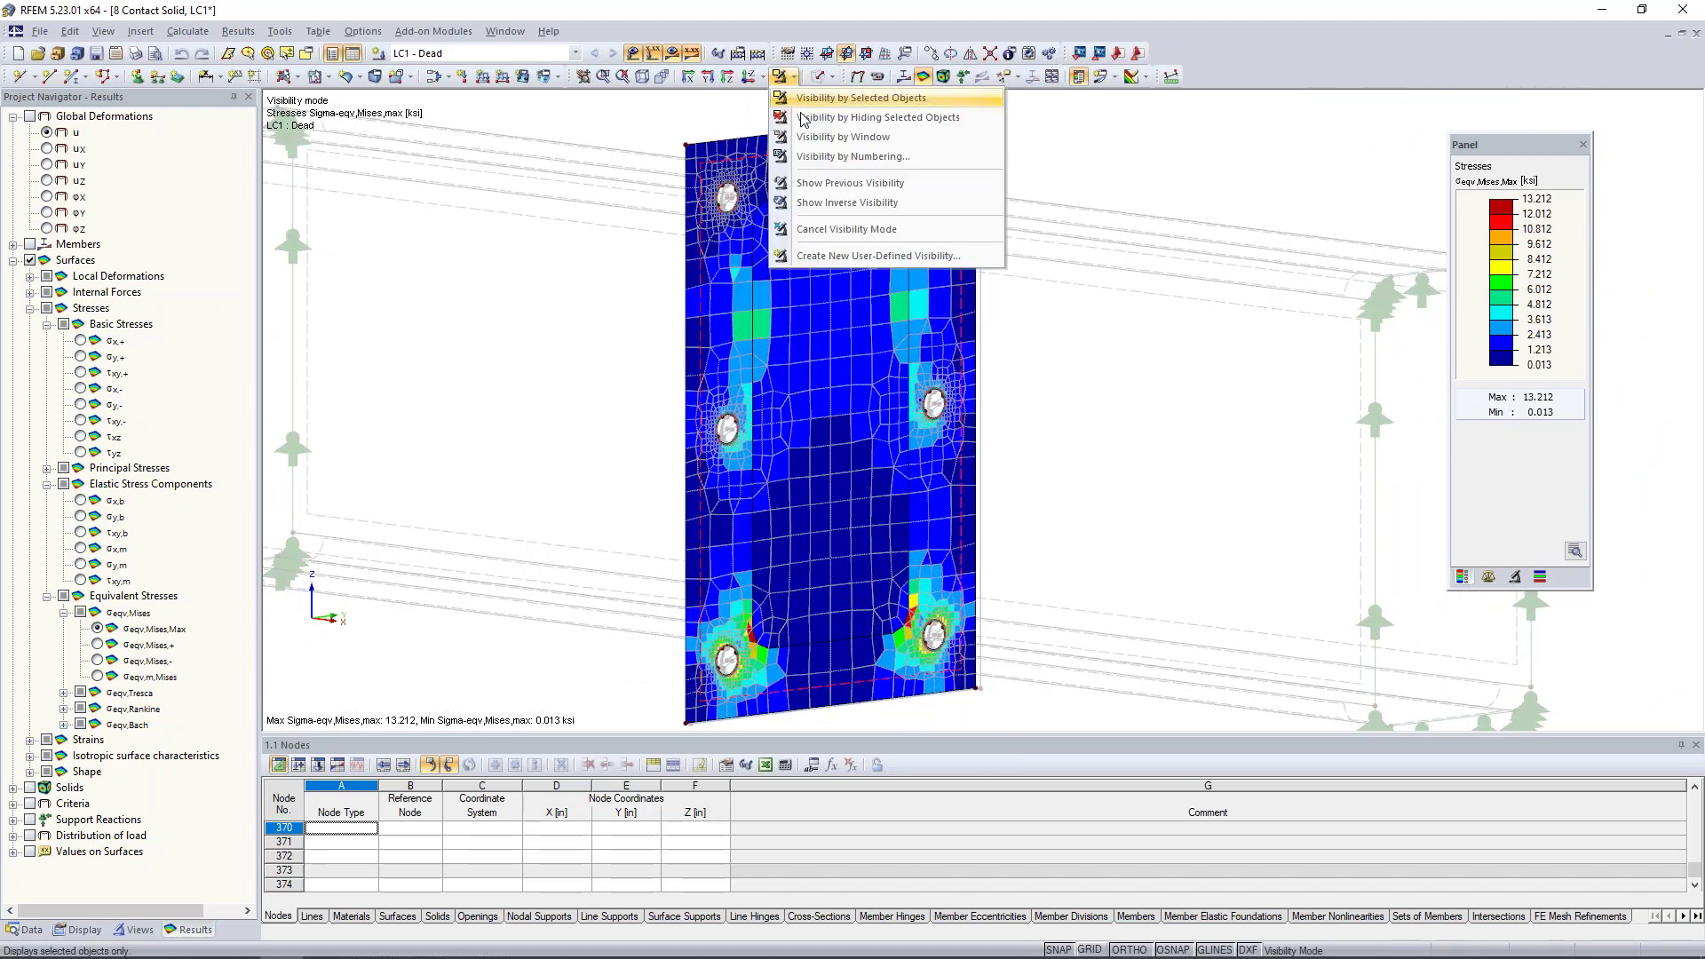
pyautogui.click(826, 229)
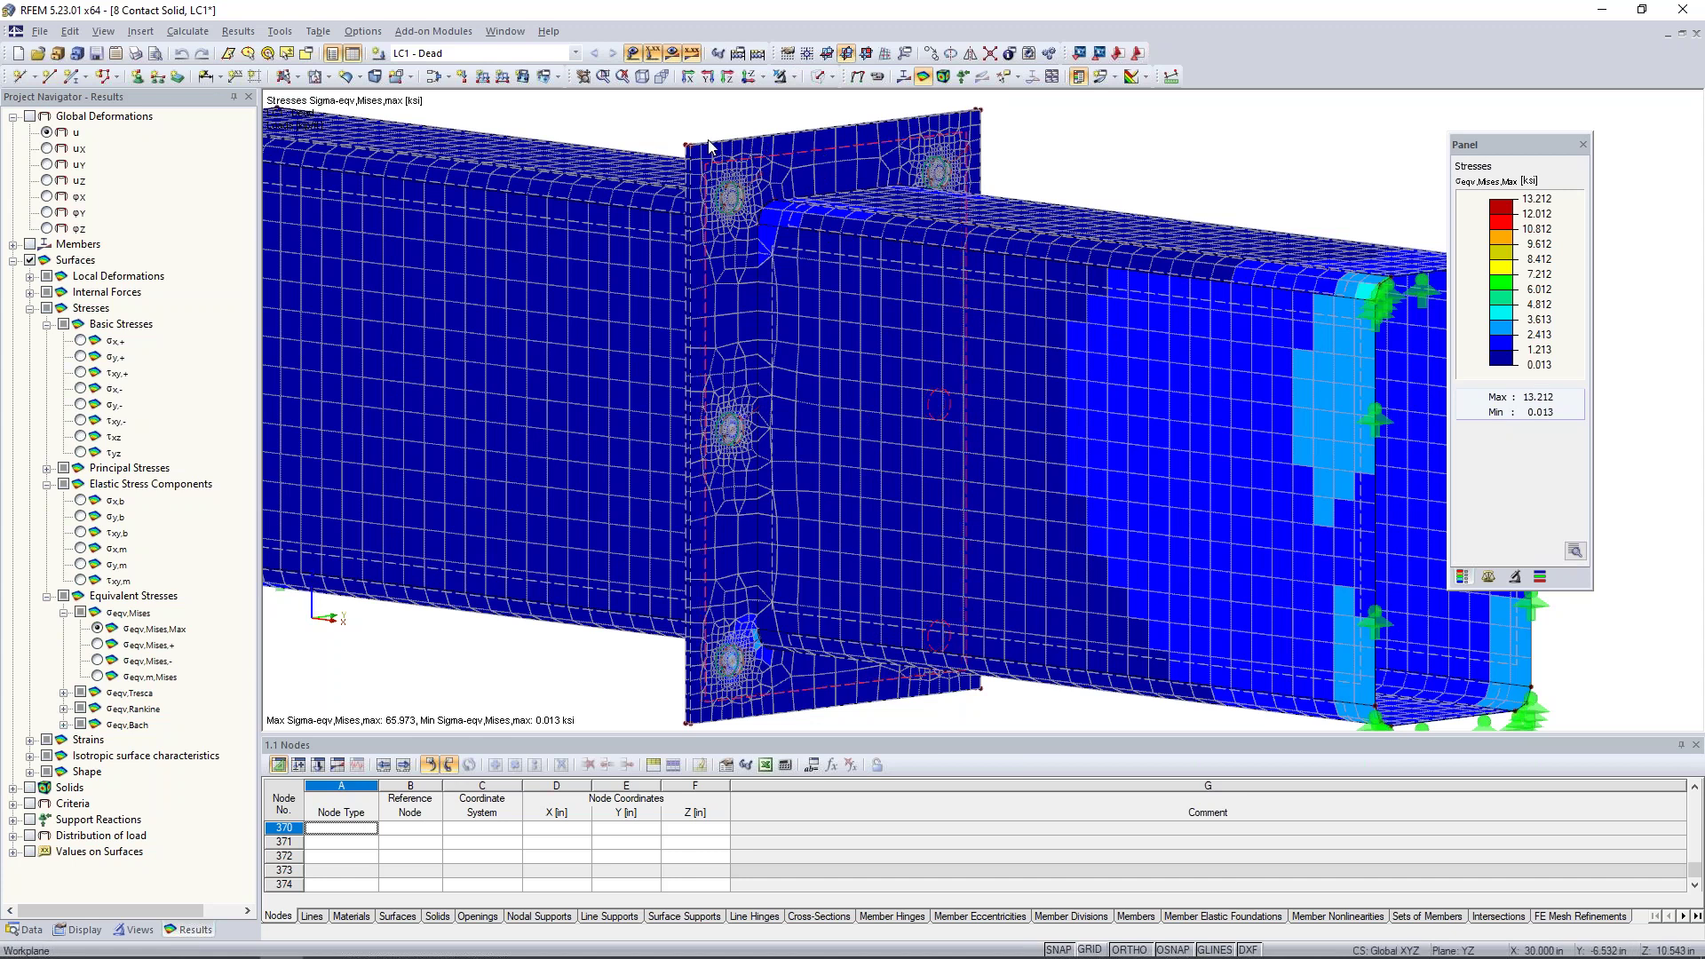
pyautogui.click(794, 77)
pyautogui.click(798, 99)
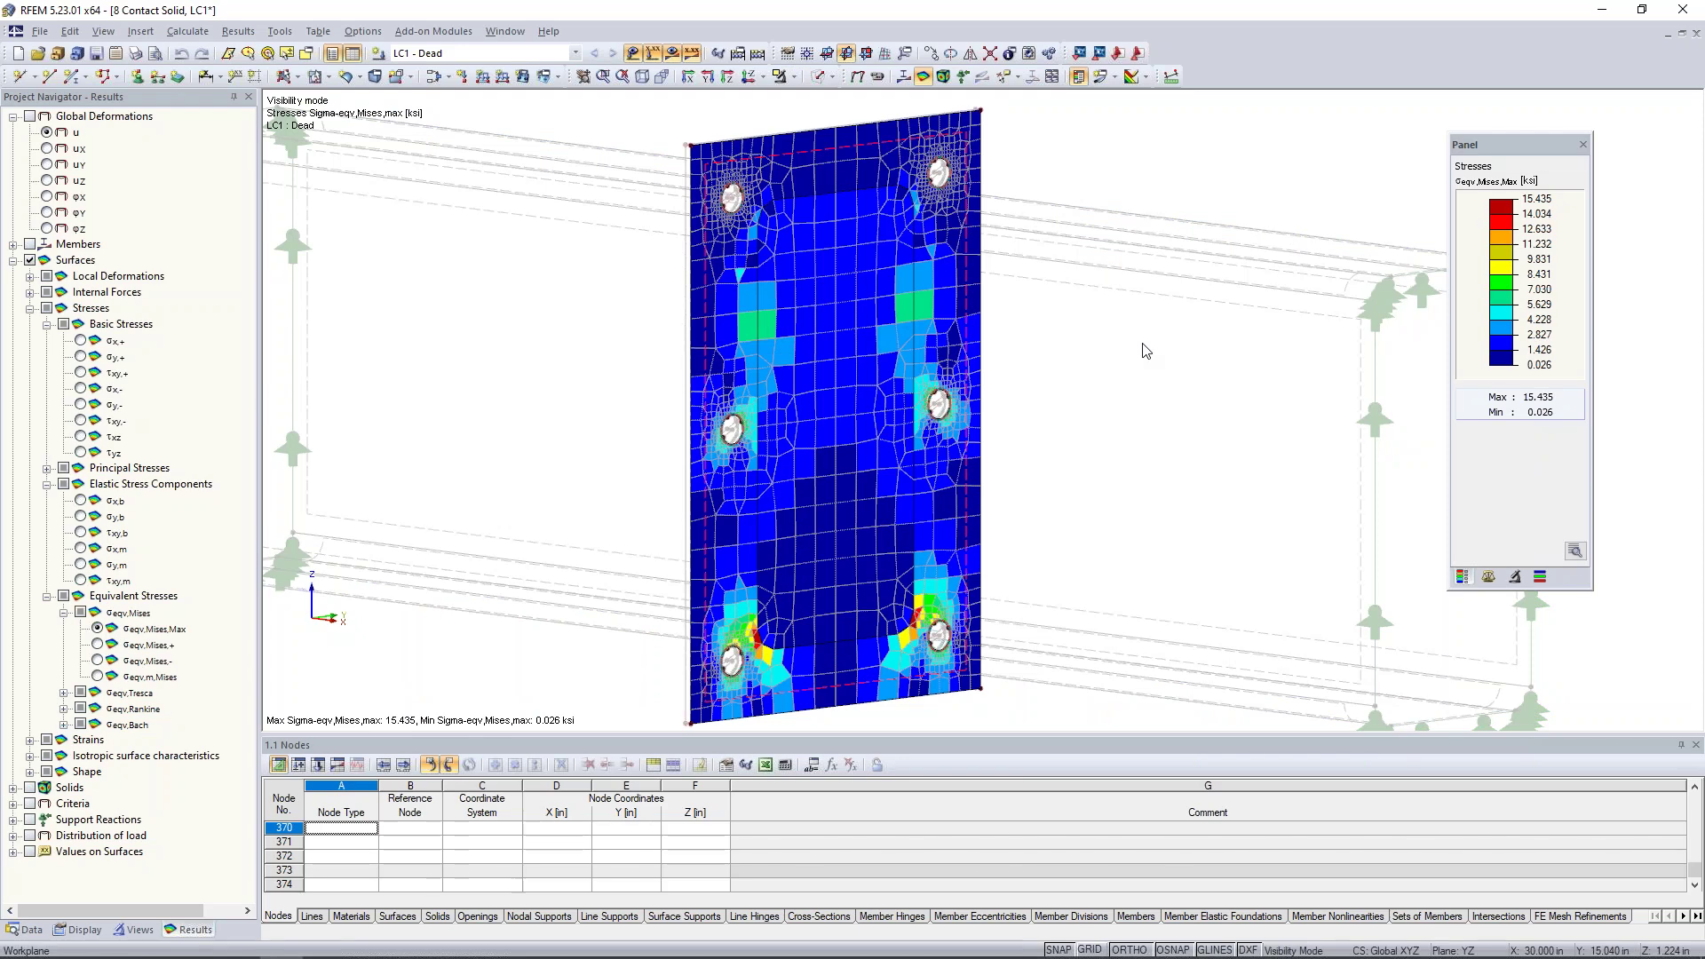
pyautogui.scroll(-4, 1146, 351)
pyautogui.keyDown('ctrl'); pyautogui.moveTo(778, 394); pyautogui.dragTo(1002, 416, button='middle'); pyautogui.keyUp('ctrl')
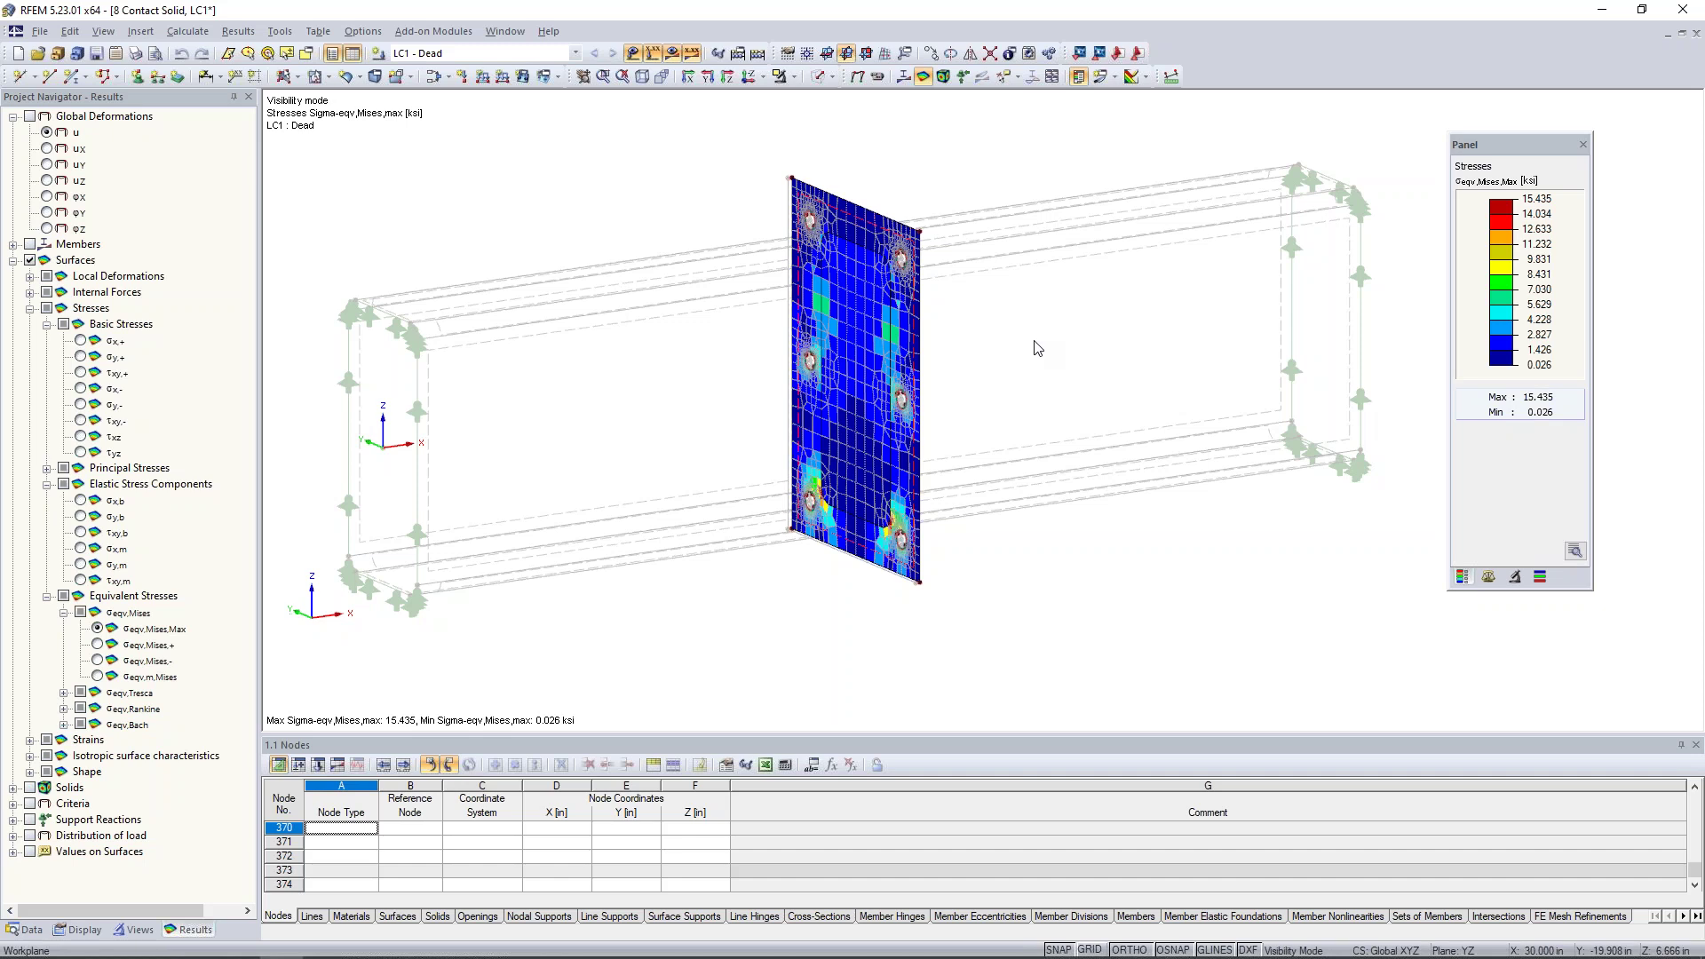
# Switch to the running PowerPoint slide show of the solid modeling webinar
pyautogui.press('super+Tab')
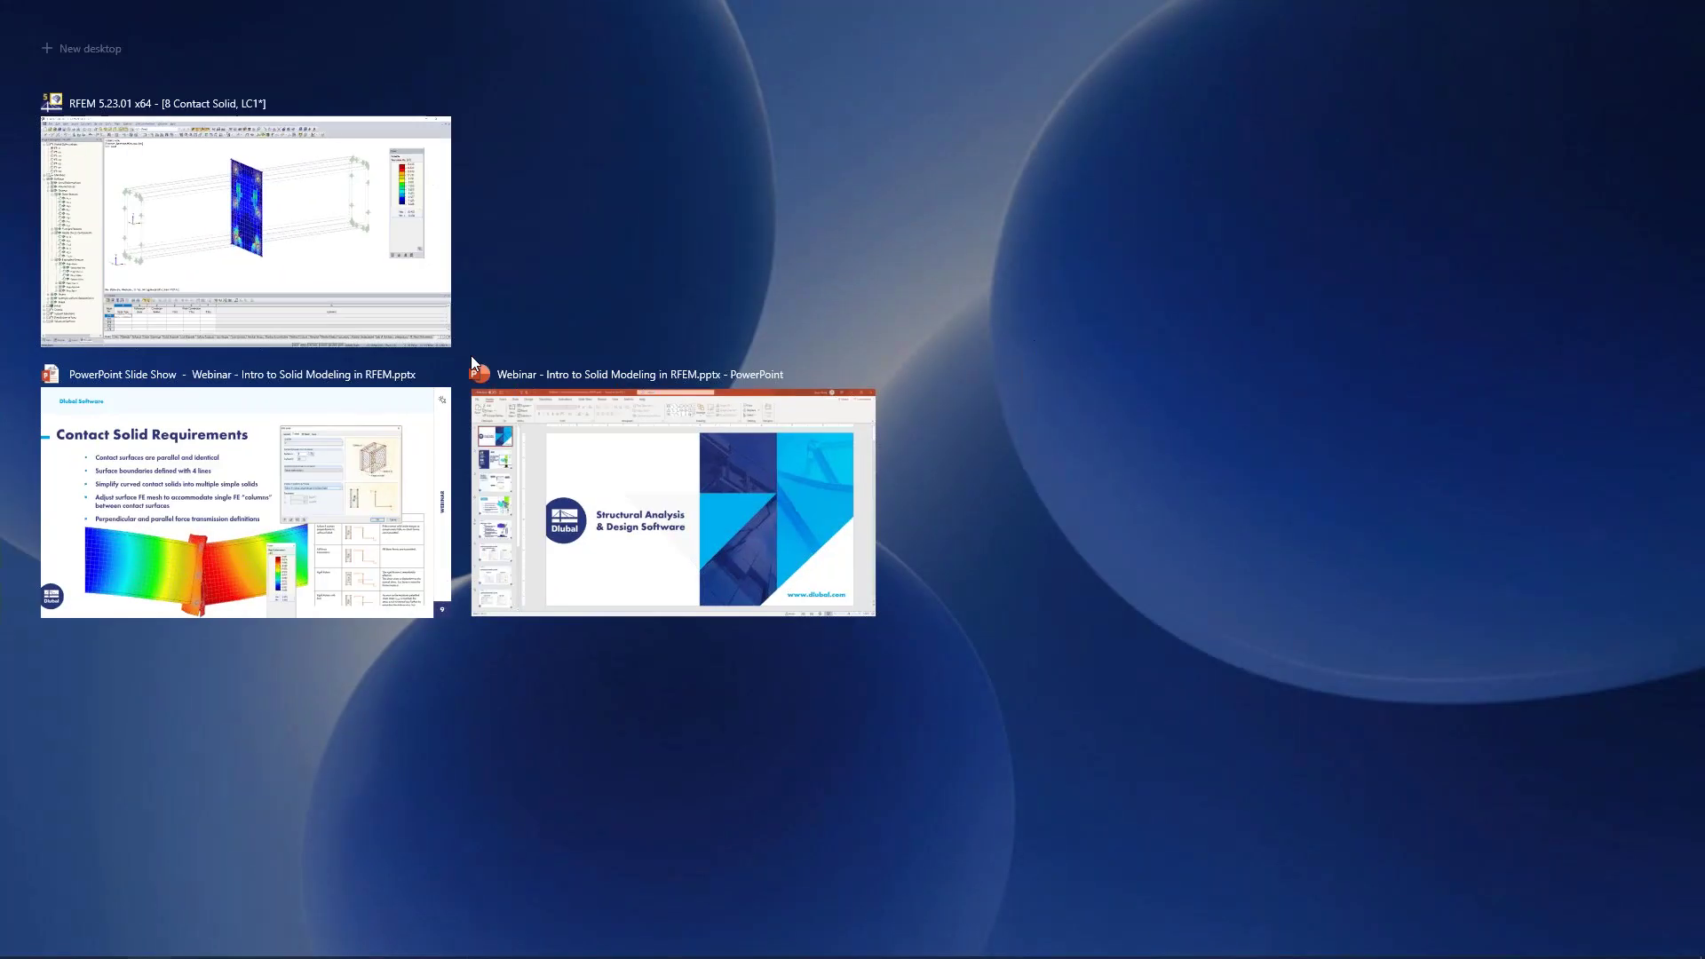
pyautogui.click(318, 527)
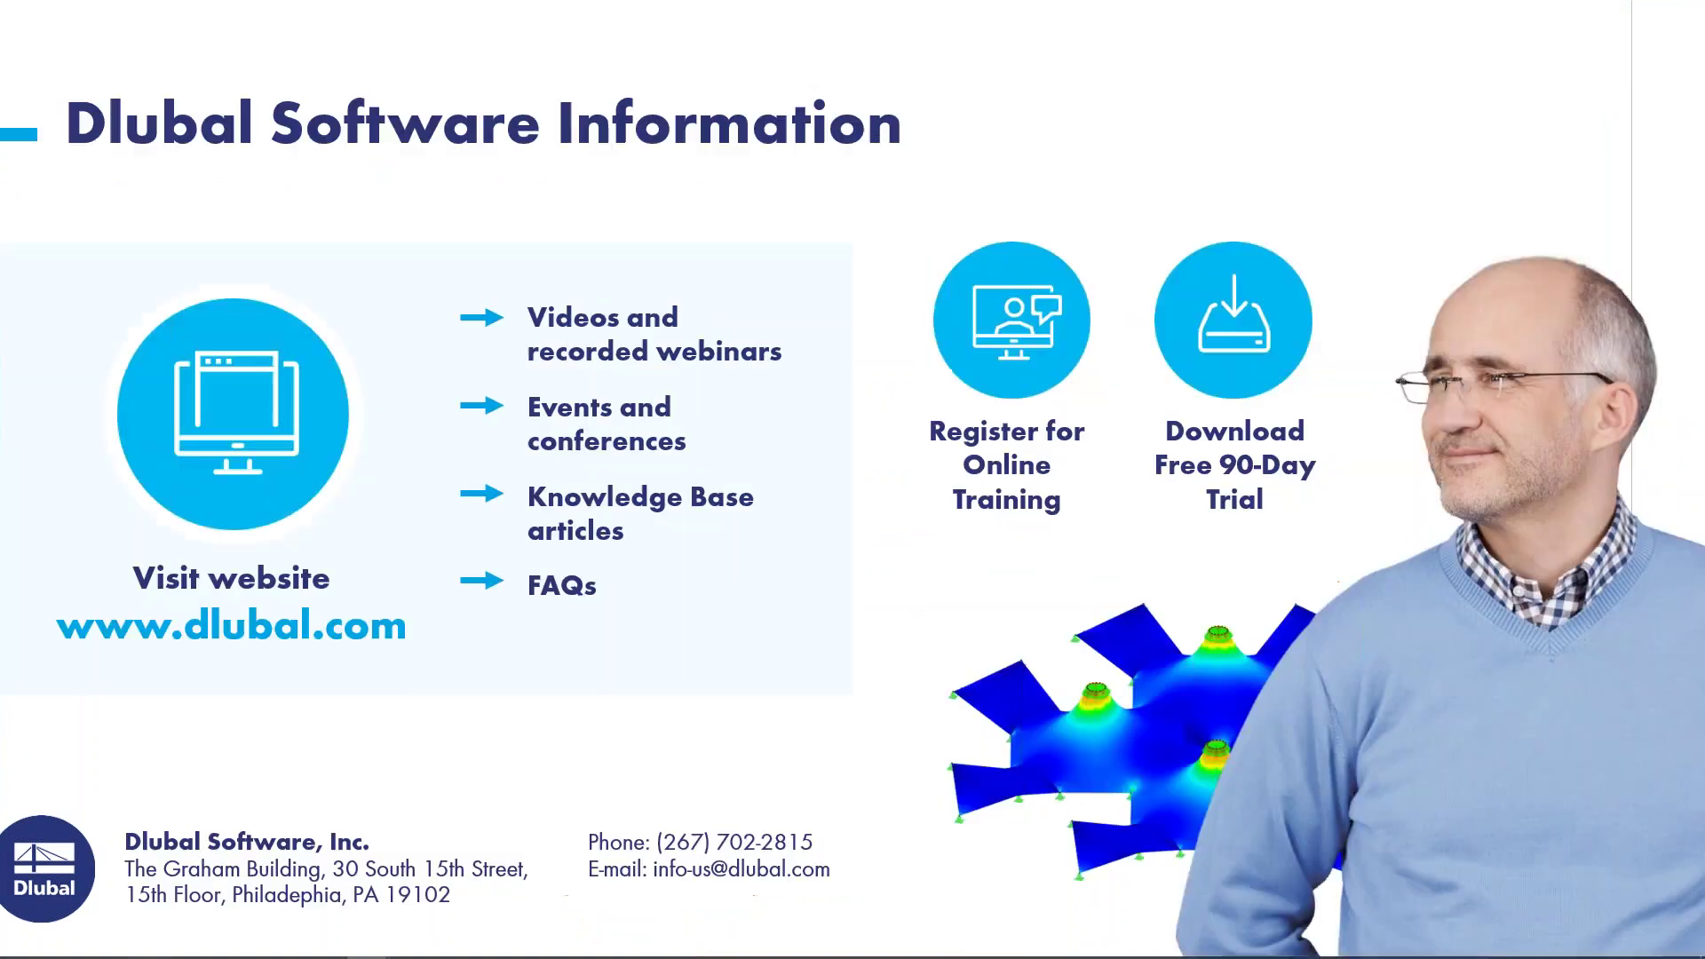